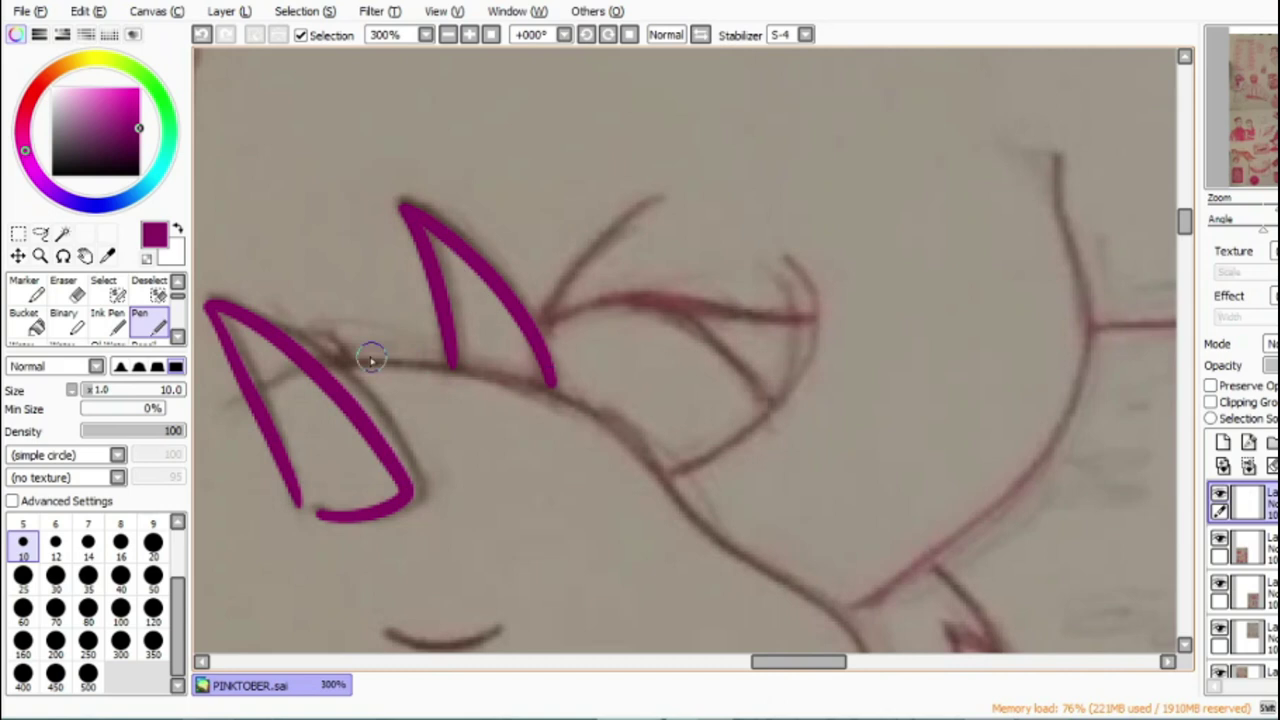
Step: Ink the dragon's head outline along the sketch, including the jagged jaw frill, closed eye and both nostrils
scroll(1190, 232, "down", 5)
mouse_move(677, 220)
left_mouse_down()
mouse_move(809, 285)
mouse_move(863, 430)
mouse_move(670, 510)
mouse_move(455, 476)
left_mouse_up()
left_click_drag(777, 658, 738, 658)
mouse_move(435, 175)
left_mouse_down()
mouse_move(478, 288)
mouse_move(694, 459)
mouse_move(915, 492)
left_mouse_up()
mouse_move(688, 463)
left_mouse_down()
mouse_move(730, 506)
mouse_move(785, 518)
mouse_move(810, 549)
mouse_move(925, 497)
left_mouse_up()
scroll(725, 375, "right", 7)
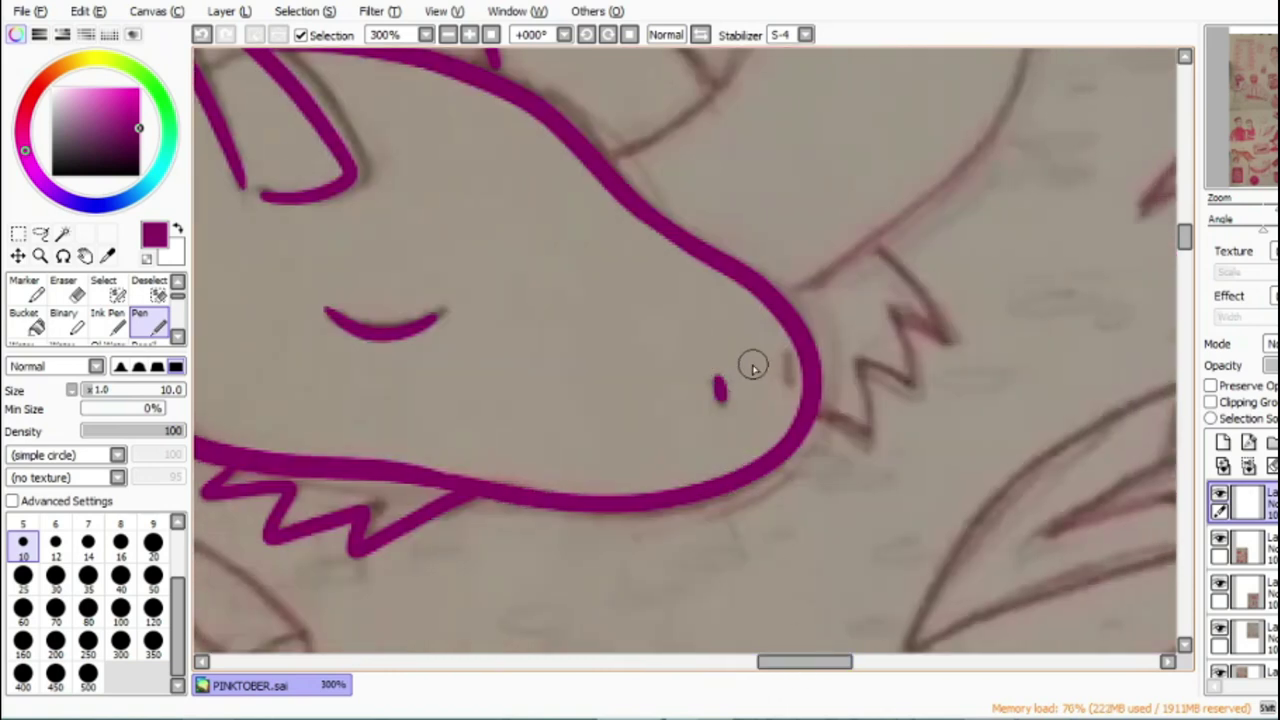
left_click(201, 34)
left_click(784, 360)
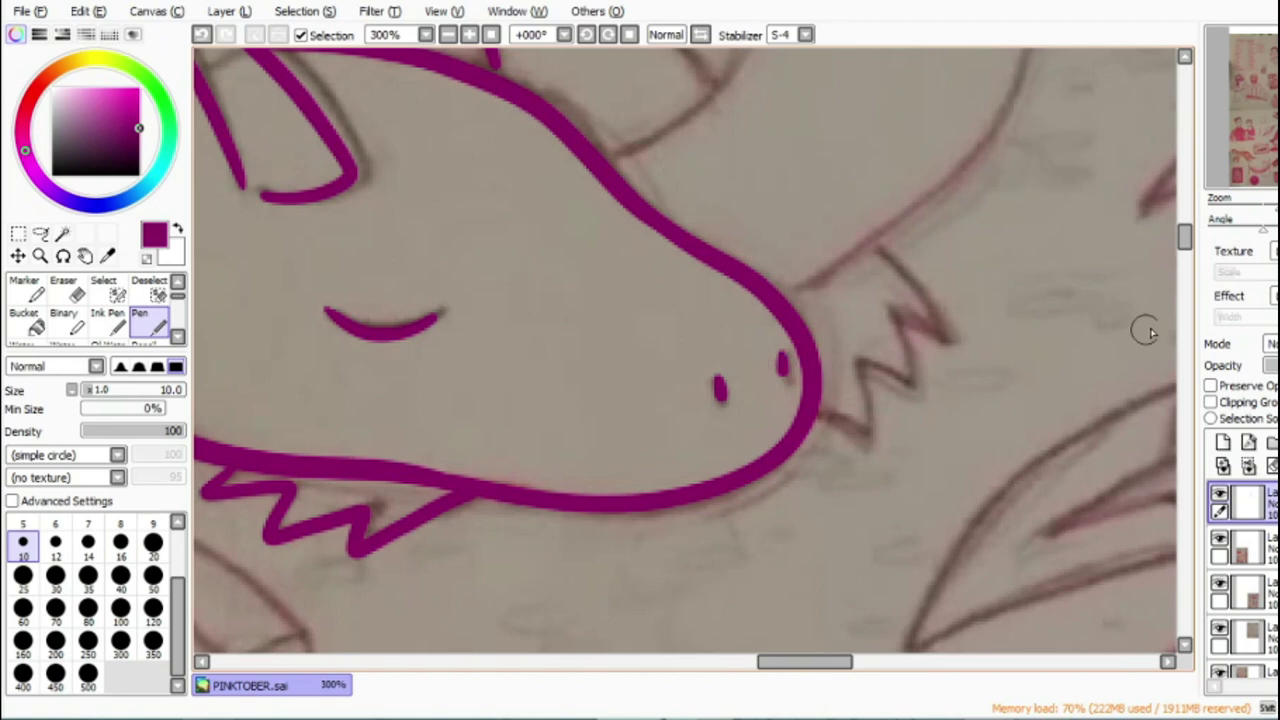
Step: Ink the folded ear on the head and the curved neck line meeting the snout, with its jagged frill
left_click_drag(1184, 245, 1185, 233)
mouse_move(722, 122)
left_mouse_down()
mouse_move(689, 301)
mouse_move(593, 349)
left_mouse_up()
mouse_move(1000, 82)
left_mouse_down()
mouse_move(1030, 188)
mouse_move(900, 413)
mouse_move(785, 492)
left_mouse_up()
mouse_move(483, 199)
left_mouse_down()
mouse_move(599, 80)
mouse_move(633, 173)
mouse_move(748, 180)
left_mouse_up()
left_click_drag(610, 168, 693, 245)
mouse_move(882, 440)
left_mouse_down()
mouse_move(936, 508)
mouse_move(885, 557)
mouse_move(870, 608)
mouse_move(818, 600)
left_mouse_up()
Step: Ink the dragon's back line rising from behind the head, with its first two spikes
mouse_move(1185, 237)
left_mouse_down()
mouse_move(1186, 214)
mouse_move(1185, 225)
left_mouse_up()
left_click_drag(815, 664, 747, 696)
mouse_move(680, 612)
left_mouse_down()
mouse_move(658, 550)
mouse_move(734, 208)
mouse_move(783, 140)
left_mouse_up()
mouse_move(768, 395)
left_mouse_down()
mouse_move(786, 313)
mouse_move(781, 403)
left_mouse_up()
left_click_drag(1184, 221, 1183, 213)
mouse_move(810, 390)
left_mouse_down()
mouse_move(800, 288)
mouse_move(811, 248)
mouse_move(845, 314)
mouse_move(816, 384)
left_mouse_up()
left_click_drag(818, 265, 922, 152)
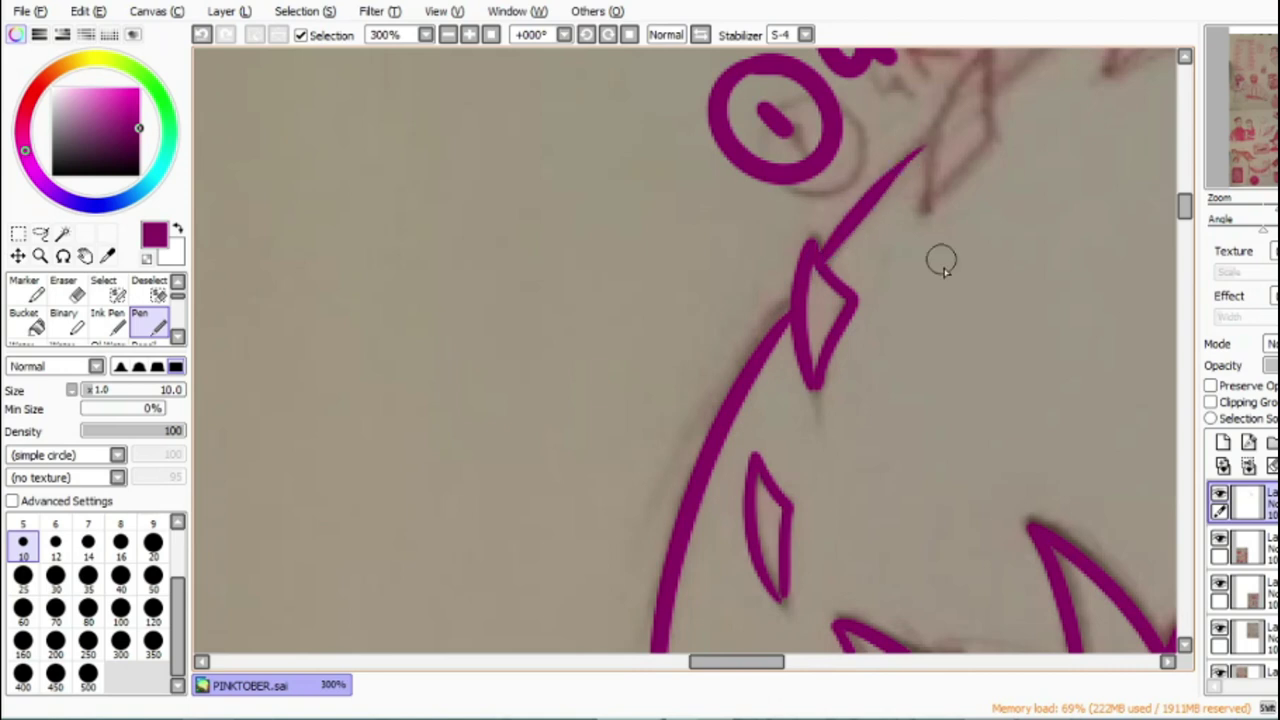
Step: Ink three more back spikes and the connecting line segments beside the GREEDY lettering
left_click_drag(1184, 210, 1186, 202)
mouse_move(929, 422)
left_mouse_down()
mouse_move(986, 257)
mouse_move(937, 414)
left_mouse_up()
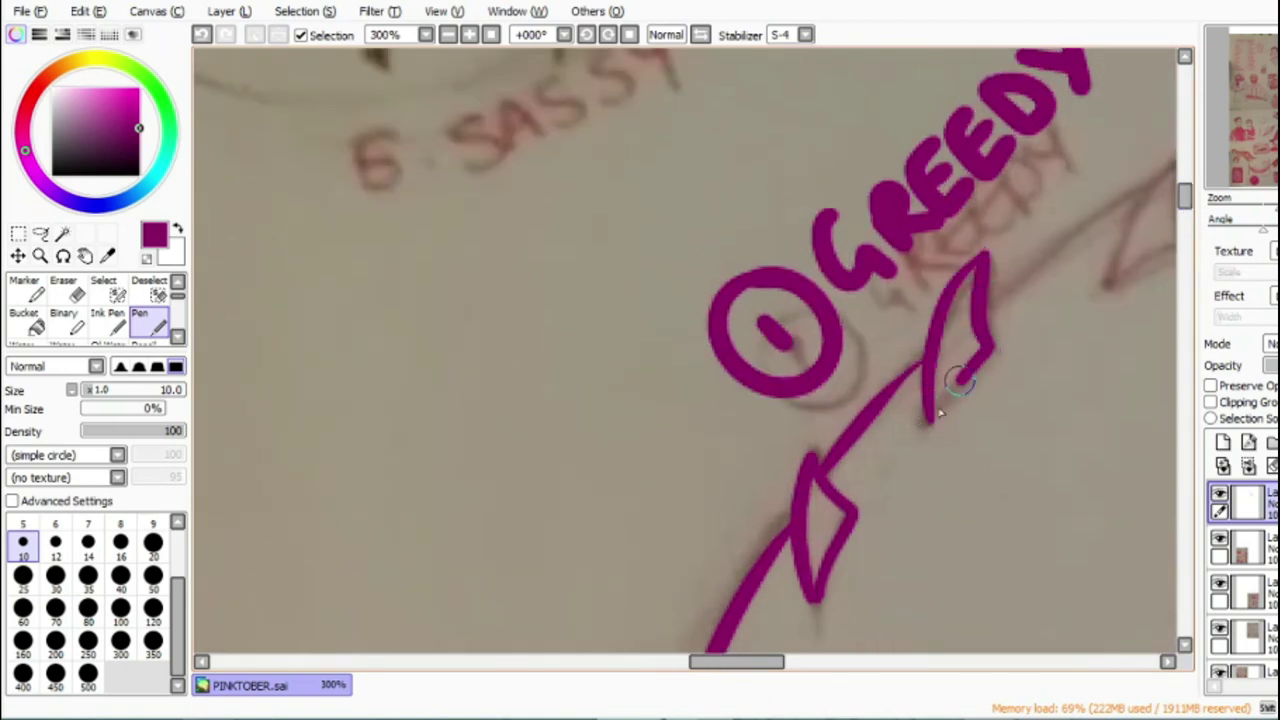
left_click_drag(771, 662, 823, 662)
mouse_move(588, 274)
left_mouse_down()
mouse_move(654, 218)
mouse_move(657, 243)
mouse_move(586, 280)
left_mouse_up()
mouse_move(478, 292)
left_mouse_down()
mouse_move(602, 192)
mouse_move(818, 92)
left_mouse_up()
left_click_drag(1184, 200, 1184, 189)
mouse_move(787, 376)
left_mouse_down()
mouse_move(830, 281)
mouse_move(868, 248)
mouse_move(864, 332)
mouse_move(782, 372)
left_mouse_up()
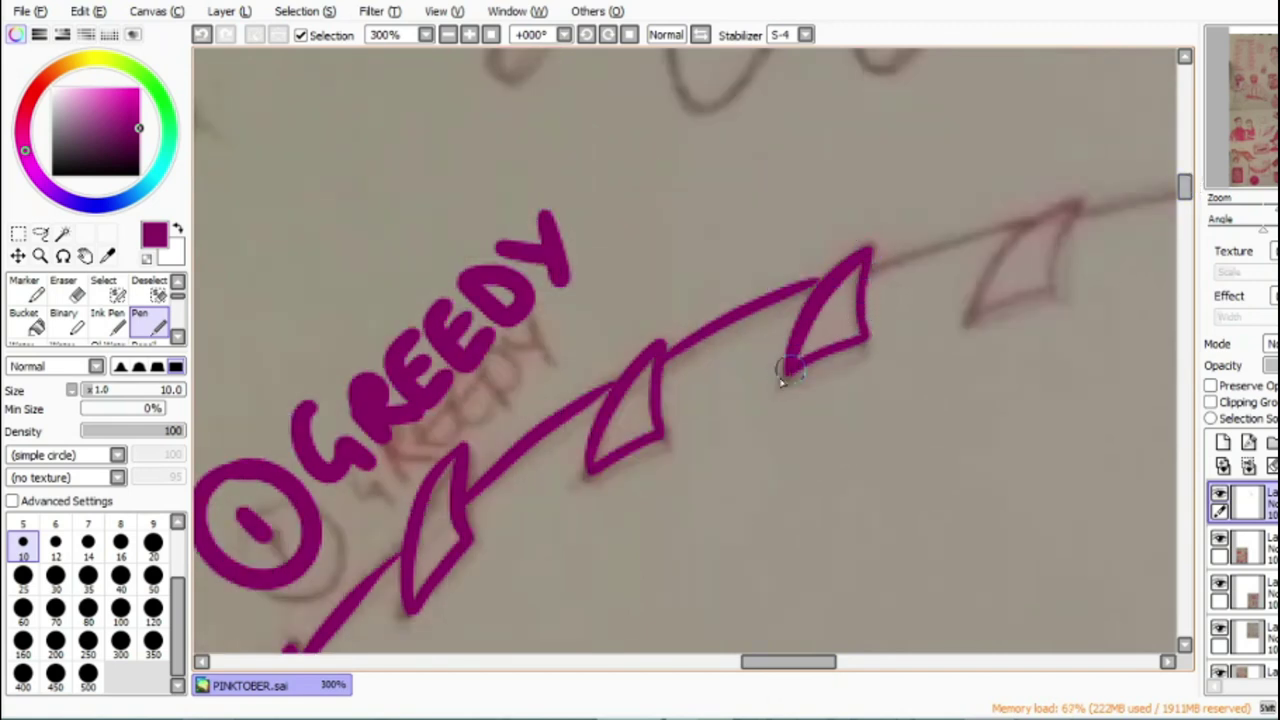
Step: Ink four more spikes and the line segments between them across the crest of the arched back
left_click_drag(783, 661, 817, 661)
mouse_move(622, 312)
left_mouse_down()
mouse_move(667, 246)
mouse_move(721, 213)
mouse_move(632, 310)
left_mouse_up()
mouse_move(850, 246)
left_mouse_down()
mouse_move(965, 157)
mouse_move(949, 199)
mouse_move(848, 250)
left_mouse_up()
left_click_drag(522, 260, 968, 160)
left_click_drag(820, 662, 866, 662)
mouse_move(587, 215)
left_mouse_down()
mouse_move(693, 168)
mouse_move(678, 203)
mouse_move(590, 220)
left_mouse_up()
mouse_move(490, 190)
left_mouse_down()
mouse_move(690, 162)
mouse_move(777, 200)
mouse_move(886, 203)
mouse_move(771, 209)
left_mouse_up()
left_click_drag(865, 664, 911, 672)
mouse_move(517, 214)
left_mouse_down()
mouse_move(614, 177)
mouse_move(512, 226)
left_mouse_up()
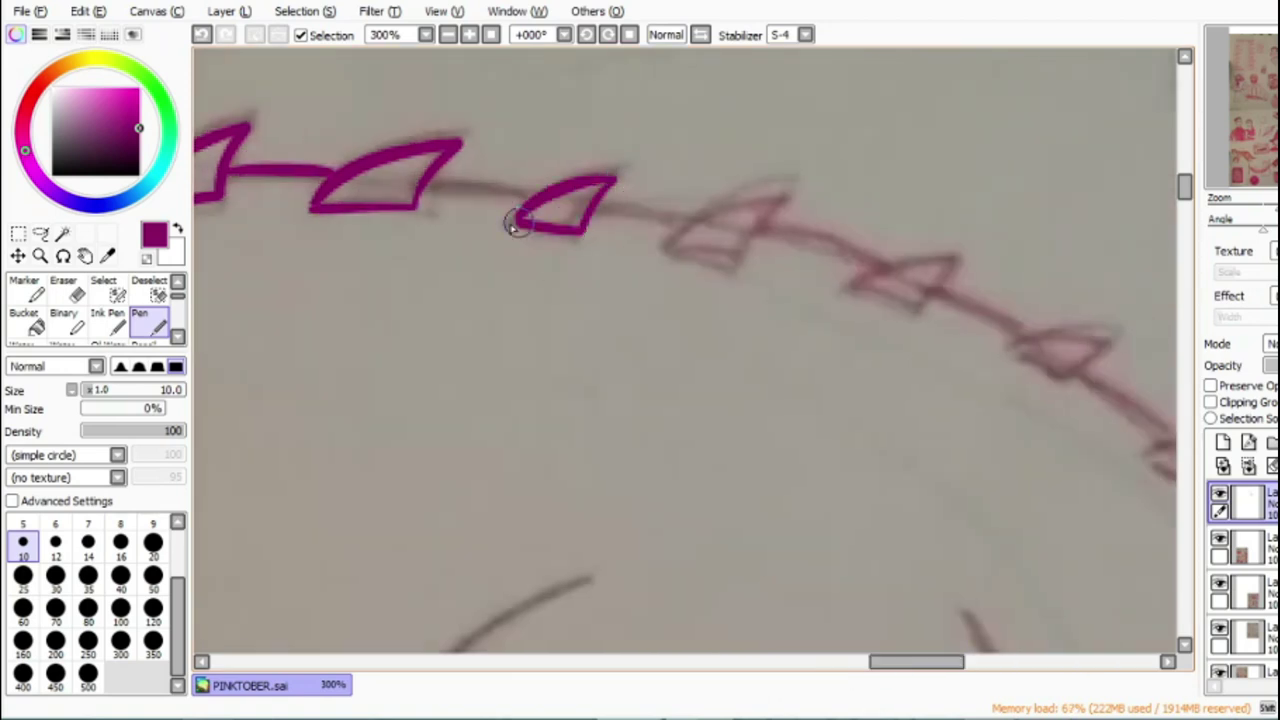
Step: Ink two further spikes past the crest of the back and join them with line segments, redoing the last one
left_click_drag(437, 192, 515, 205)
mouse_move(600, 207)
left_mouse_down()
mouse_move(694, 229)
mouse_move(736, 208)
mouse_move(677, 249)
left_mouse_up()
mouse_move(857, 286)
left_mouse_down()
mouse_move(925, 267)
mouse_move(929, 300)
mouse_move(858, 287)
left_mouse_up()
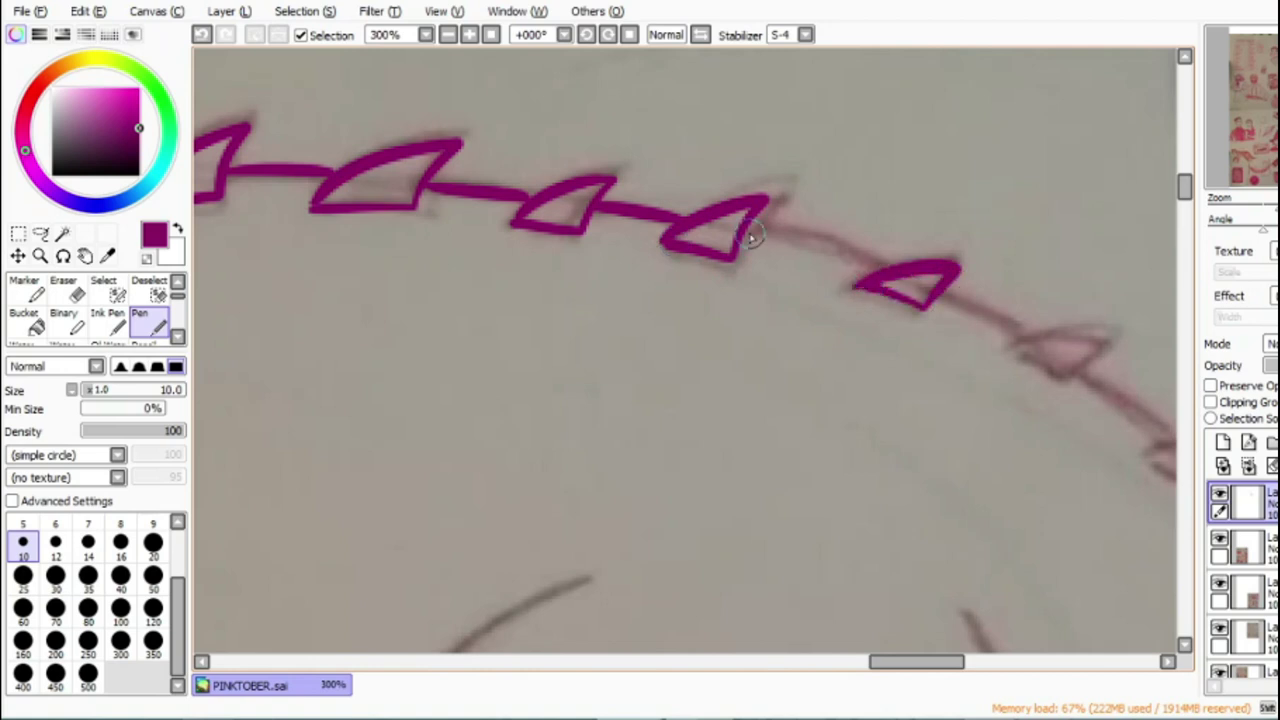
left_click_drag(752, 230, 862, 249)
key("ctrl+z")
left_click_drag(765, 232, 870, 258)
Step: Ink two spikes and their joining segments down the back's slope below the "6. MIRROR" note
left_click_drag(918, 663, 985, 663)
mouse_move(278, 293)
left_mouse_down()
mouse_move(352, 331)
mouse_move(331, 343)
mouse_move(418, 341)
mouse_move(379, 366)
mouse_move(332, 348)
left_mouse_up()
mouse_move(470, 450)
left_mouse_down()
mouse_move(548, 455)
mouse_move(507, 481)
mouse_move(466, 449)
left_mouse_up()
mouse_move(405, 368)
left_mouse_down()
mouse_move(505, 436)
mouse_move(592, 530)
left_mouse_up()
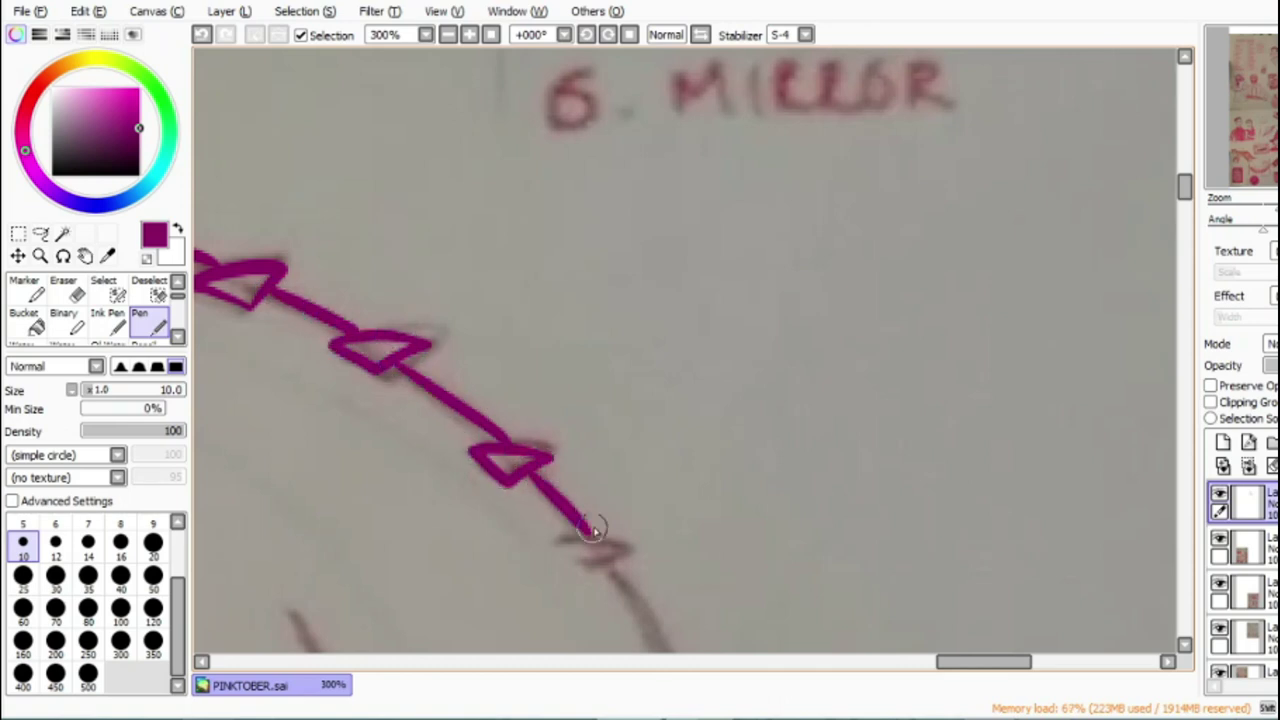
Step: Ink three spikes and the connecting line segments down the steep outer side of the body
left_click(1190, 215)
left_click_drag(560, 76, 582, 99)
mouse_move(637, 235)
left_mouse_down()
mouse_move(651, 266)
mouse_move(665, 262)
left_mouse_up()
mouse_move(608, 100)
left_mouse_down()
mouse_move(675, 237)
mouse_move(722, 405)
left_mouse_up()
mouse_move(677, 366)
left_mouse_down()
mouse_move(714, 420)
mouse_move(714, 590)
left_mouse_up()
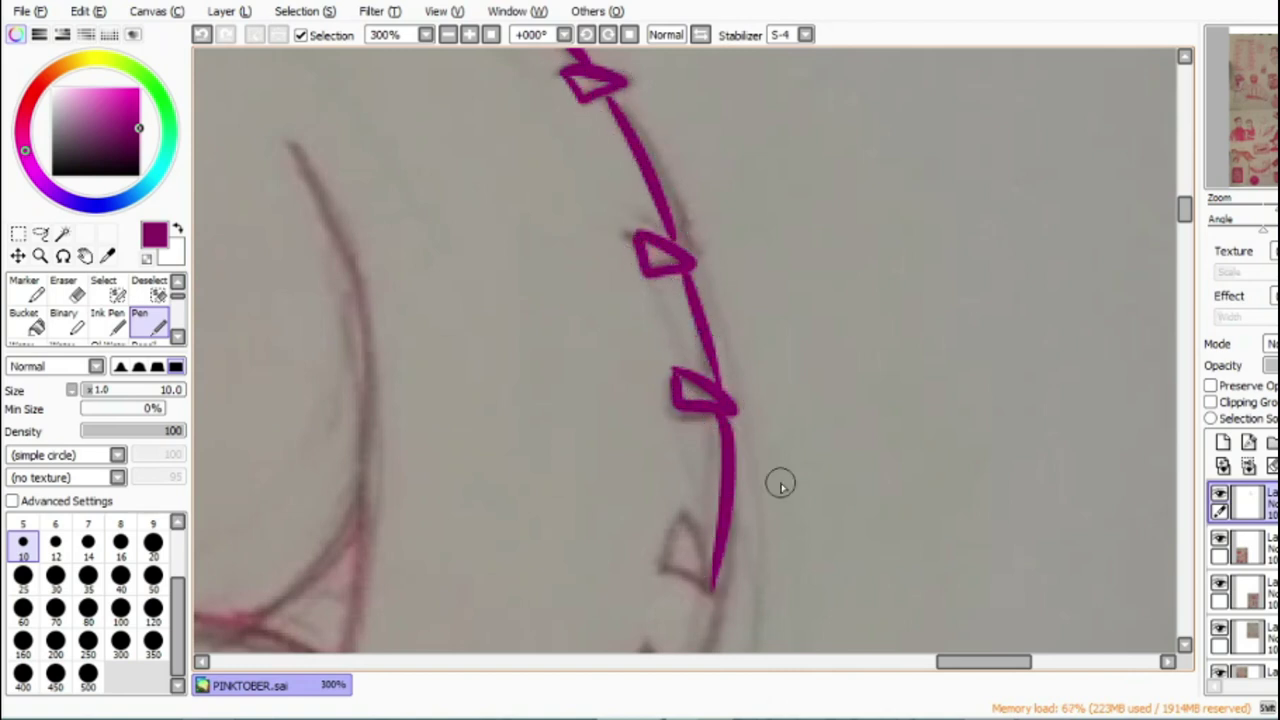
Step: Replace the last outer line segment with one long curve sweeping toward the round gem, and ink two spikes inside it
scroll(781, 485, "down", 5)
key("ctrl+z")
mouse_move(681, 177)
left_mouse_down()
mouse_move(710, 252)
mouse_move(669, 228)
mouse_move(681, 178)
left_mouse_up()
mouse_move(722, 75)
left_mouse_down()
mouse_move(737, 187)
mouse_move(678, 366)
mouse_move(620, 428)
left_mouse_up()
key("ctrl+z")
mouse_move(724, 64)
left_mouse_down()
mouse_move(720, 309)
mouse_move(596, 518)
left_mouse_up()
left_click(201, 35)
mouse_move(722, 63)
left_mouse_down()
mouse_move(611, 486)
mouse_move(585, 518)
left_mouse_up()
mouse_move(630, 342)
left_mouse_down()
mouse_move(648, 322)
mouse_move(630, 342)
left_mouse_up()
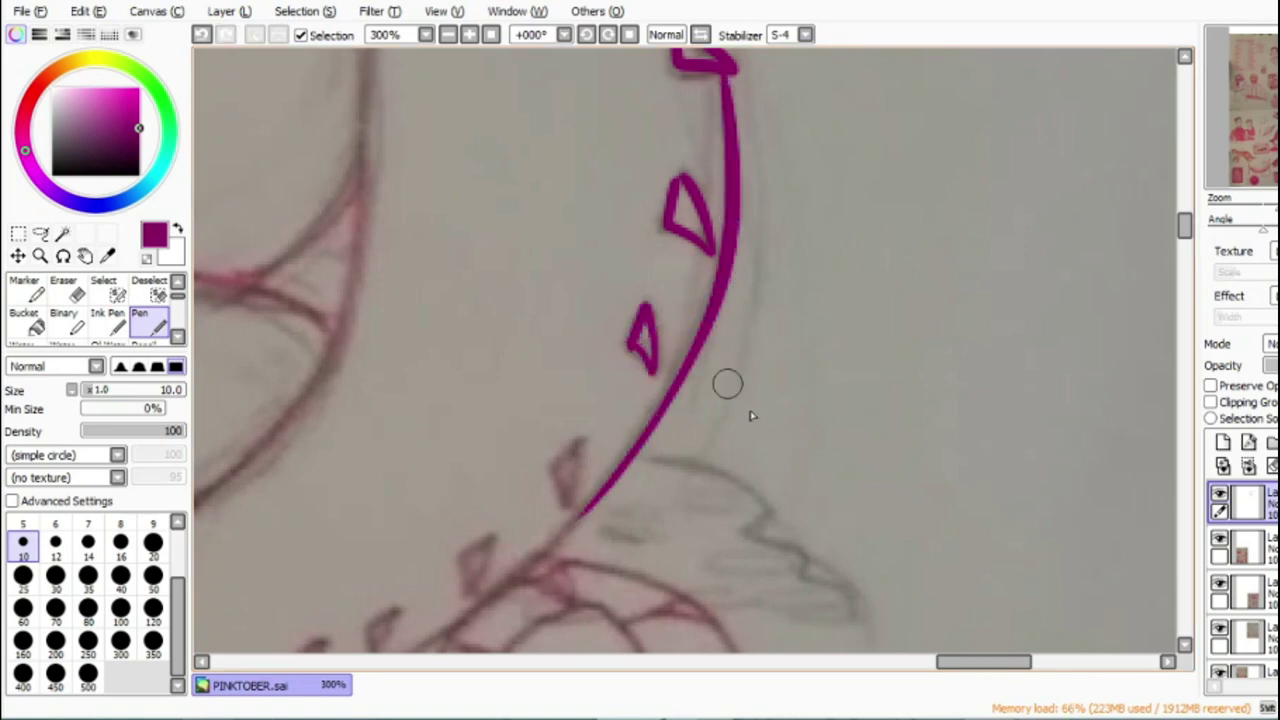
Step: Ink the row of small spikes along the underside of the body curve toward the tail
left_click_drag(941, 664, 902, 667)
left_click_drag(1187, 229, 1187, 240)
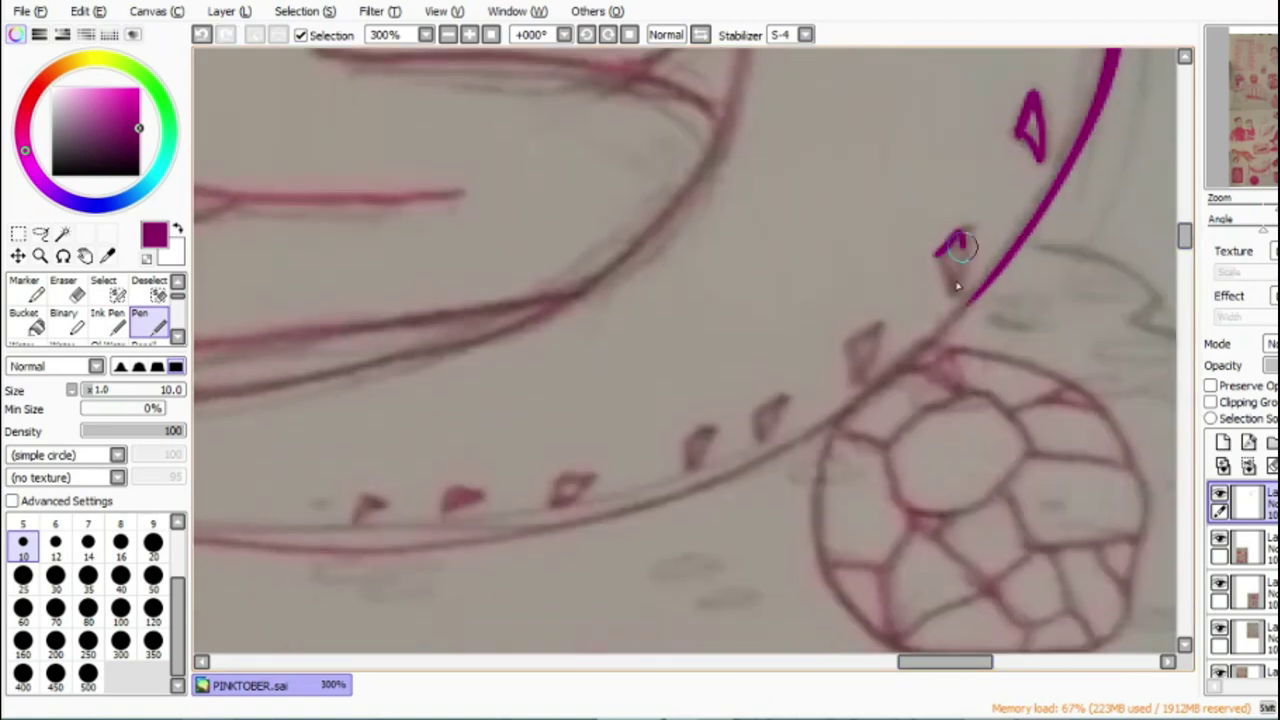
left_click_drag(870, 338, 856, 372)
left_click_drag(752, 416, 780, 405)
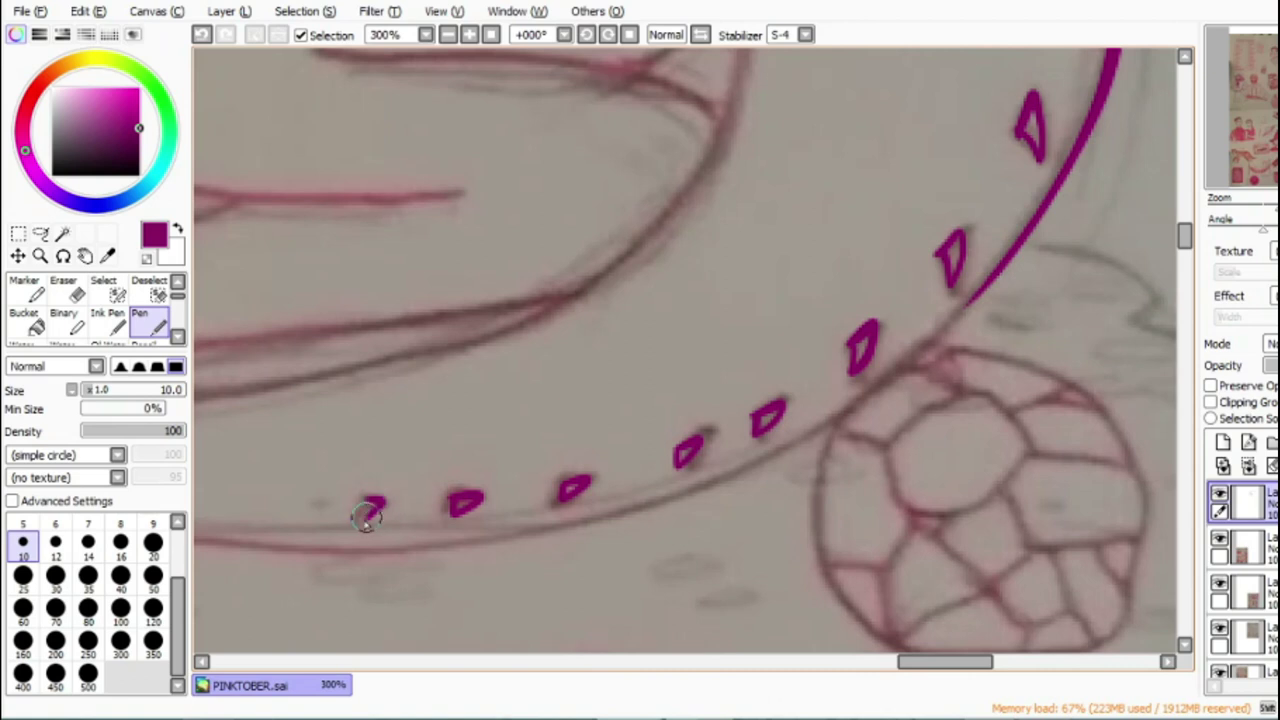
Step: Ink the tail's lower outline beneath the row of small spikes, from the round gem toward the tail tip
left_click_drag(975, 307, 680, 452)
key("ctrl+z")
mouse_move(552, 524)
left_mouse_down()
mouse_move(998, 282)
mouse_move(1022, 248)
left_mouse_up()
scroll(840, 540, "left", 5)
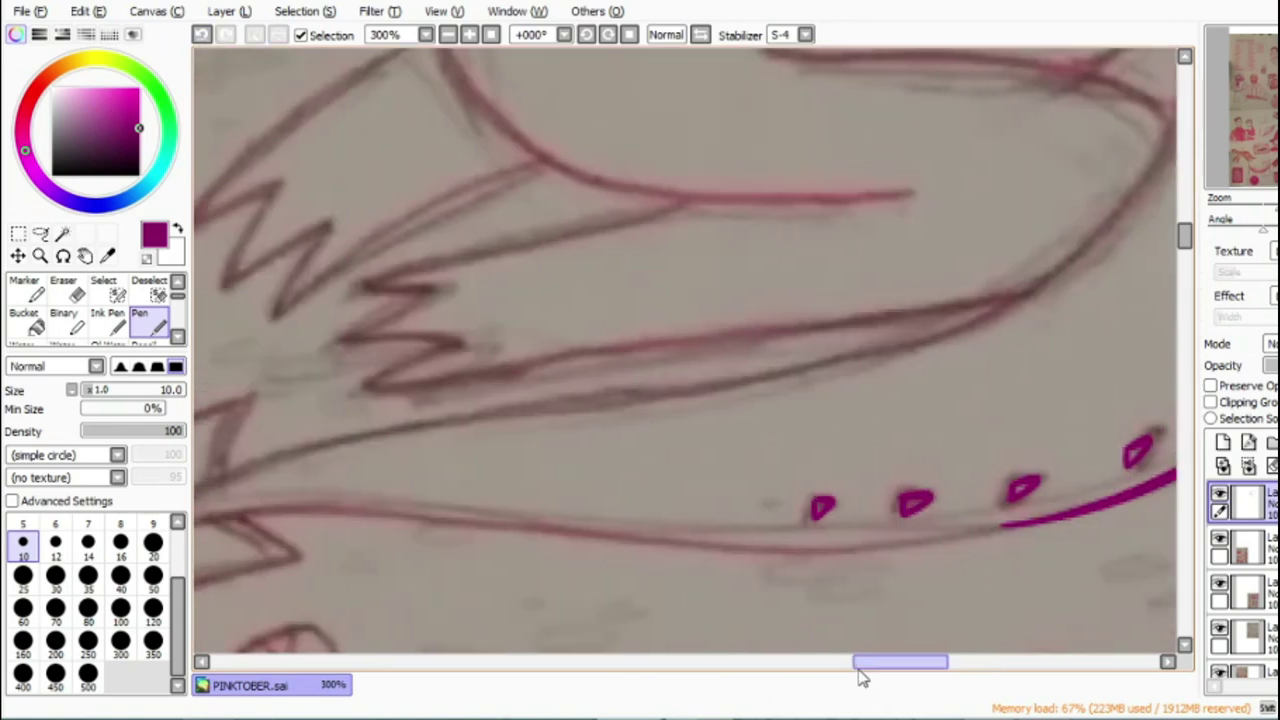
scroll(809, 652, "right", 1)
scroll(790, 643, "left", 2)
mouse_move(303, 514)
left_mouse_down()
mouse_move(1006, 543)
mouse_move(1175, 508)
left_mouse_up()
Step: Ink the tail's upper edge from near the tip toward the haunch, replacing the first stroke
mouse_move(205, 527)
left_mouse_down()
mouse_move(400, 437)
mouse_move(910, 337)
left_mouse_up()
left_click(201, 34)
left_click_drag(206, 528, 1117, 277)
Step: Ink the haunch's outer curve upward from the tail edge and the forked fold line that joins it
scroll(908, 662, "right", 3)
scroll(908, 668, "right", 2)
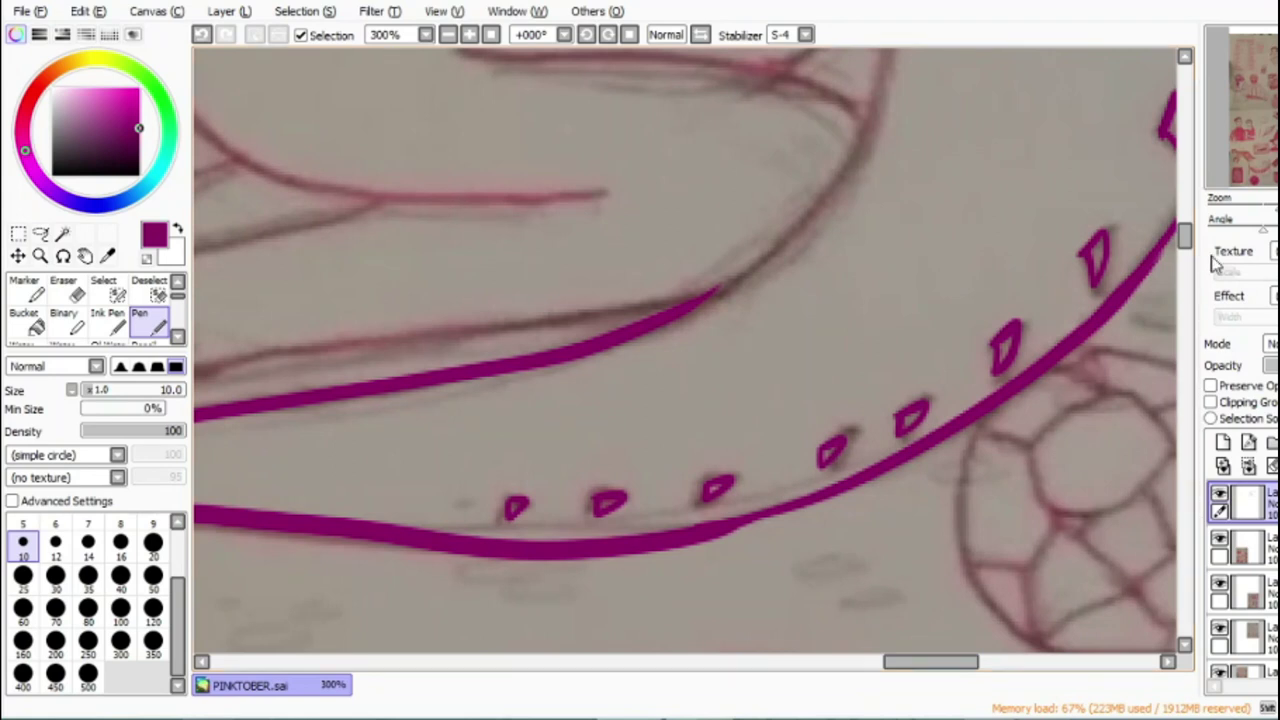
scroll(723, 397, "up", 6)
left_click_drag(663, 641, 891, 228)
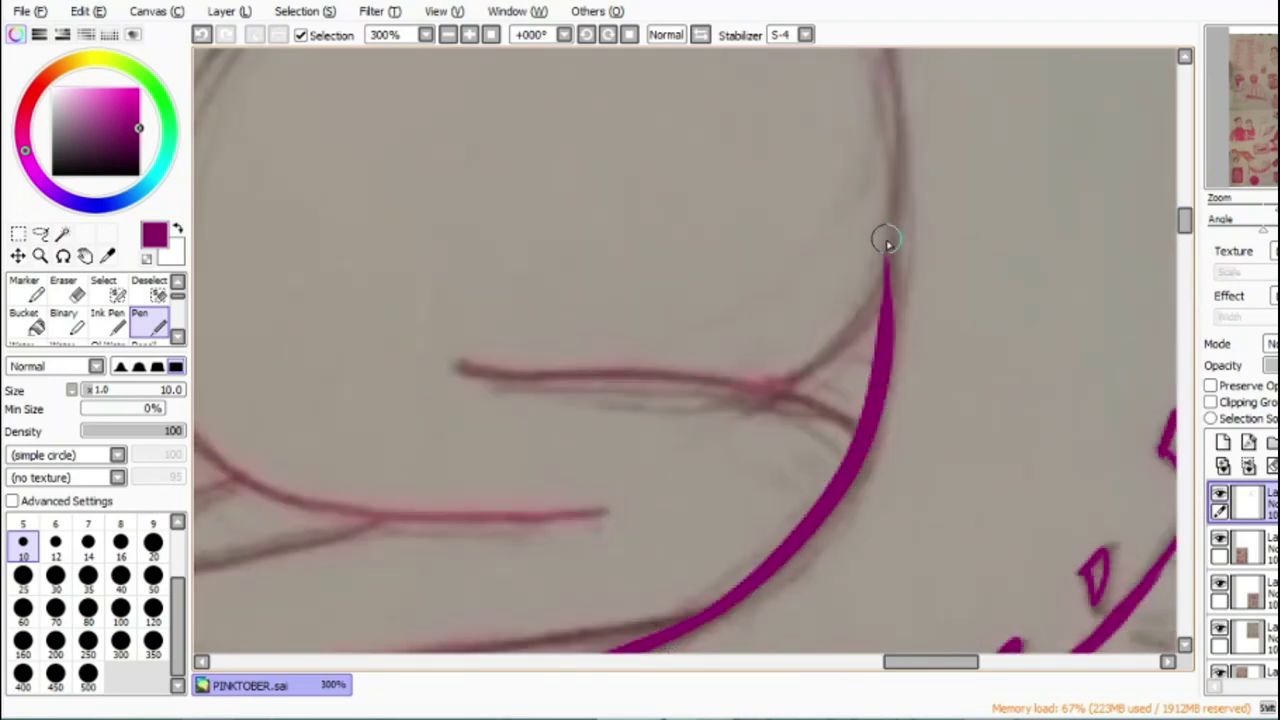
scroll(1199, 229, "up", 3)
left_click_drag(824, 86, 861, 590)
key("ctrl+z")
left_click_drag(816, 82, 820, 670)
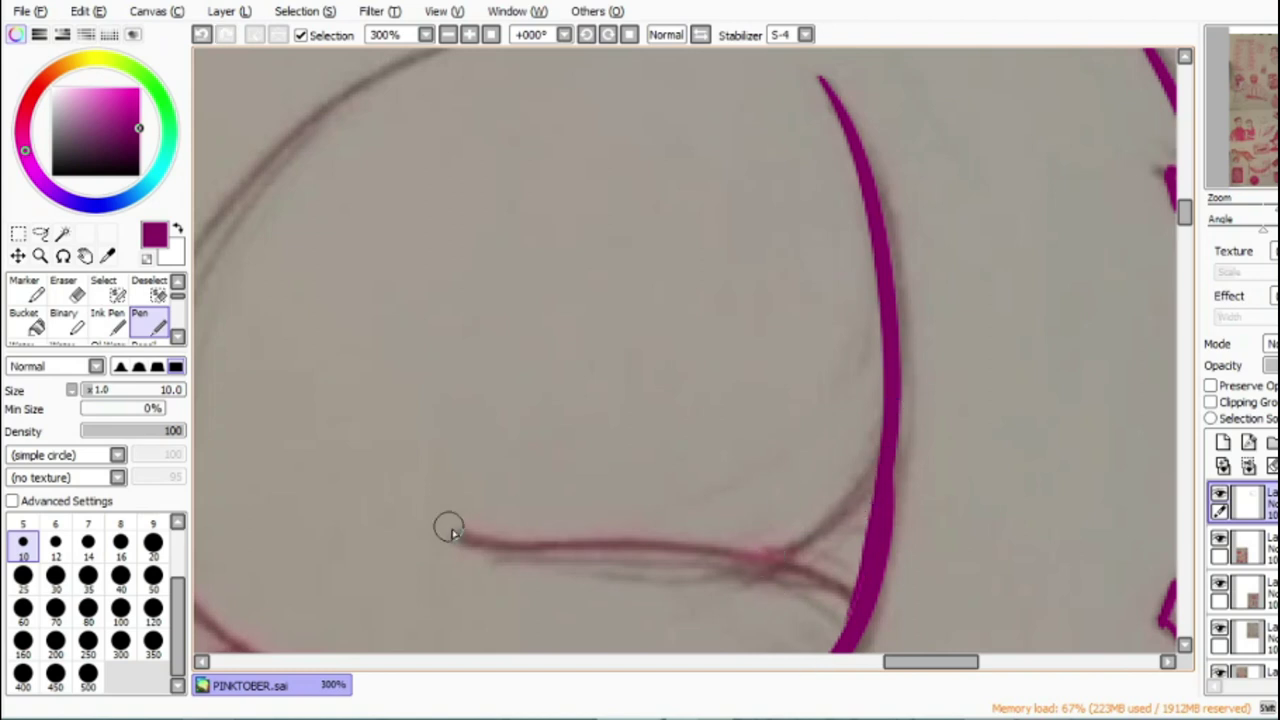
left_click_drag(449, 530, 834, 588)
left_click_drag(743, 556, 877, 488)
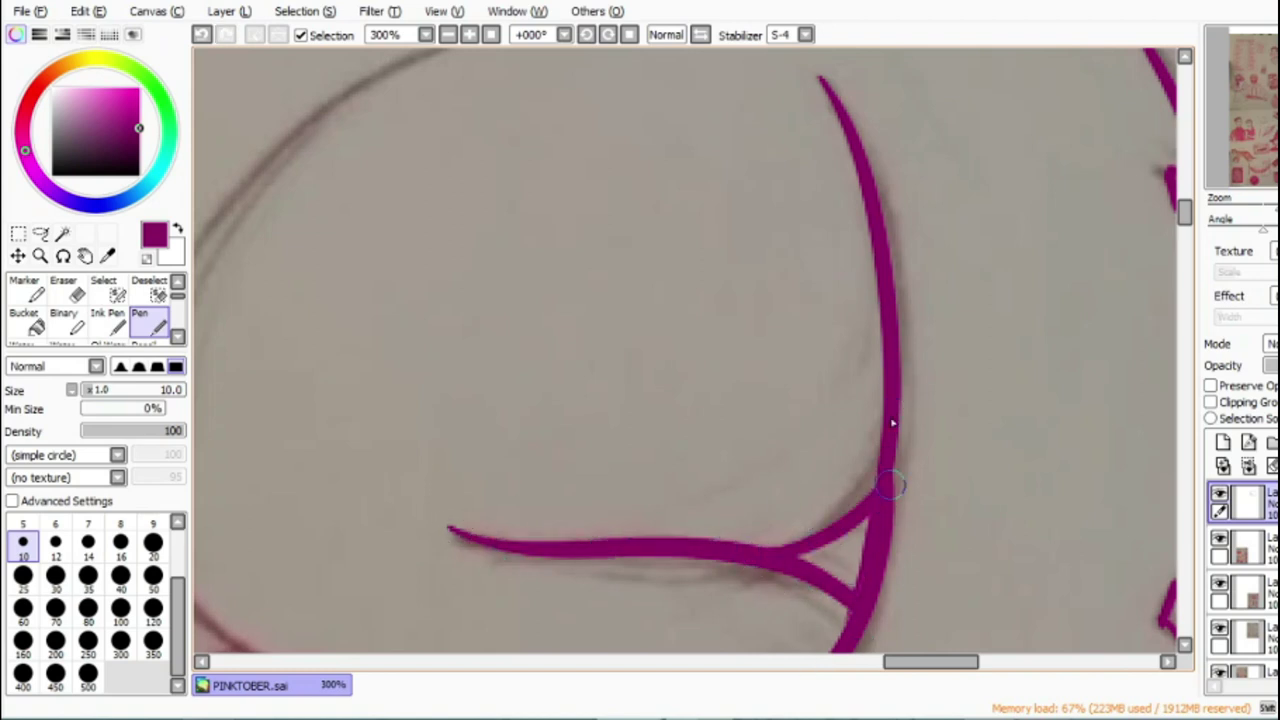
Step: Ink the arrow-shaped tail tip, joining the tail's edges to a point and tracing both barbs
mouse_move(916, 663)
left_mouse_down()
mouse_move(971, 667)
mouse_move(917, 664)
left_mouse_up()
left_click_drag(1186, 214, 1185, 244)
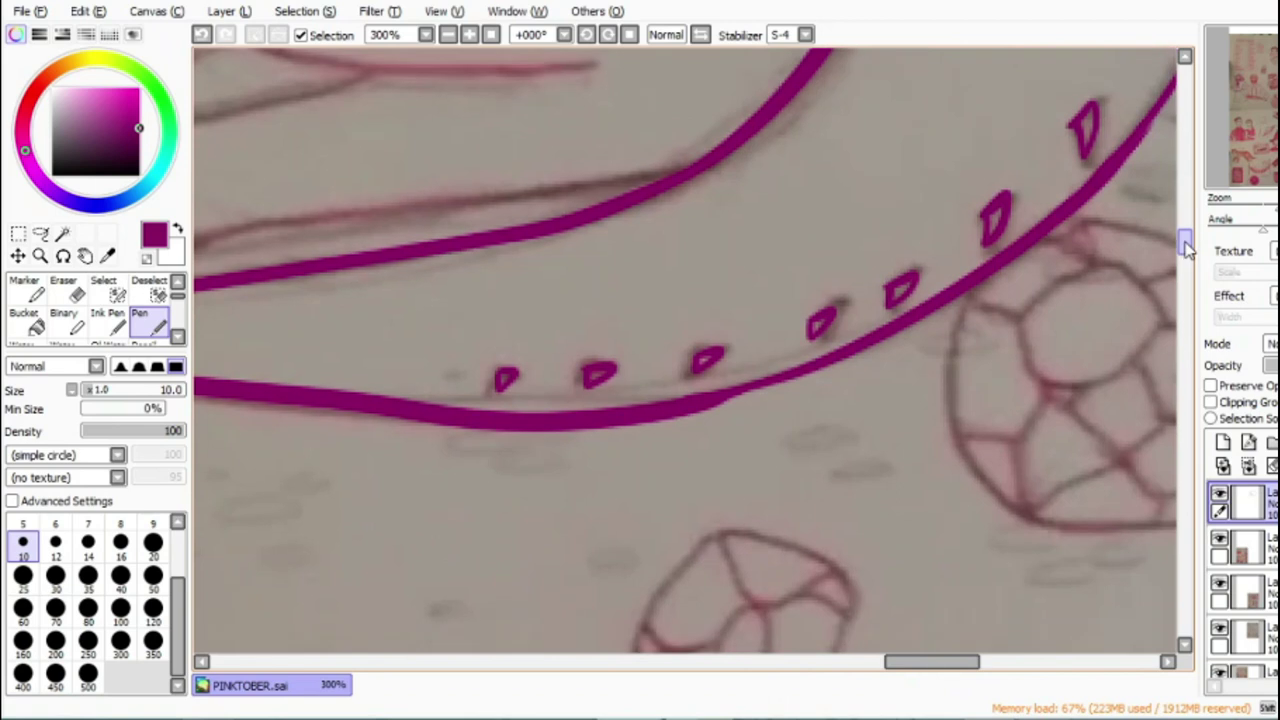
left_click_drag(931, 662, 829, 662)
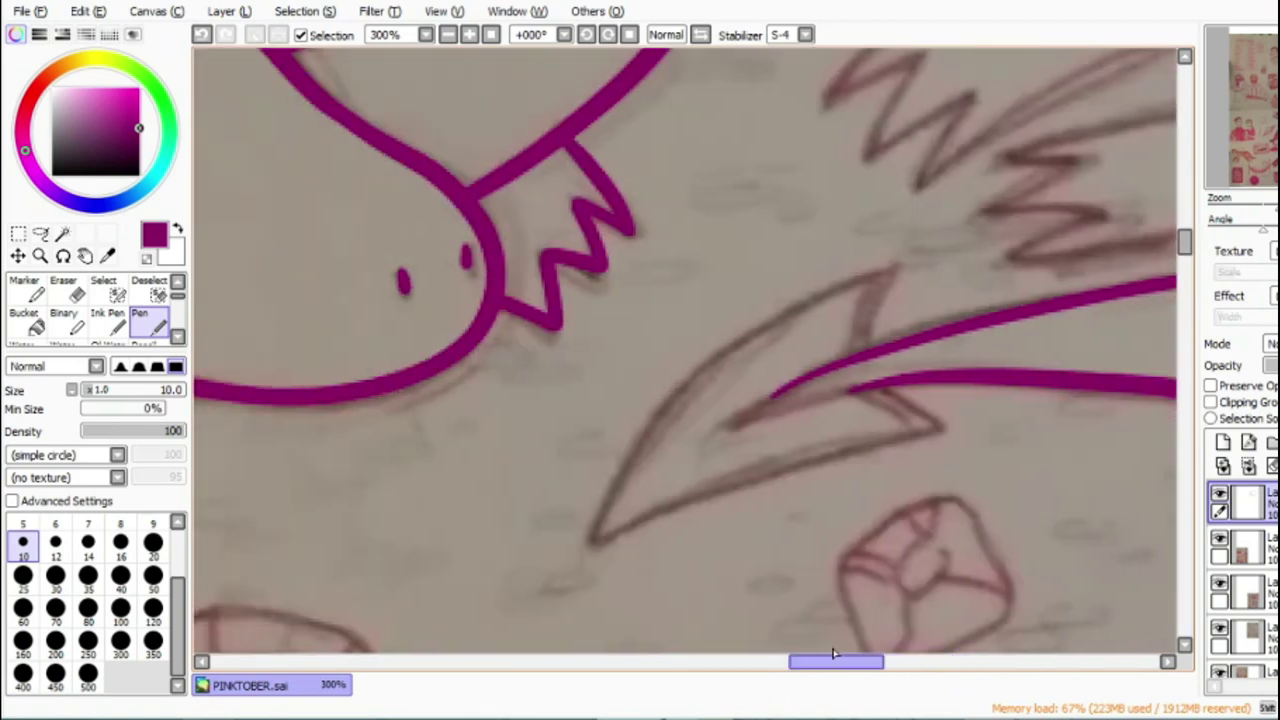
left_click_drag(726, 434, 795, 388)
left_click(201, 35)
mouse_move(740, 420)
left_mouse_down()
mouse_move(837, 357)
mouse_move(835, 395)
left_mouse_up()
mouse_move(592, 540)
left_mouse_down()
mouse_move(808, 291)
mouse_move(875, 340)
left_mouse_up()
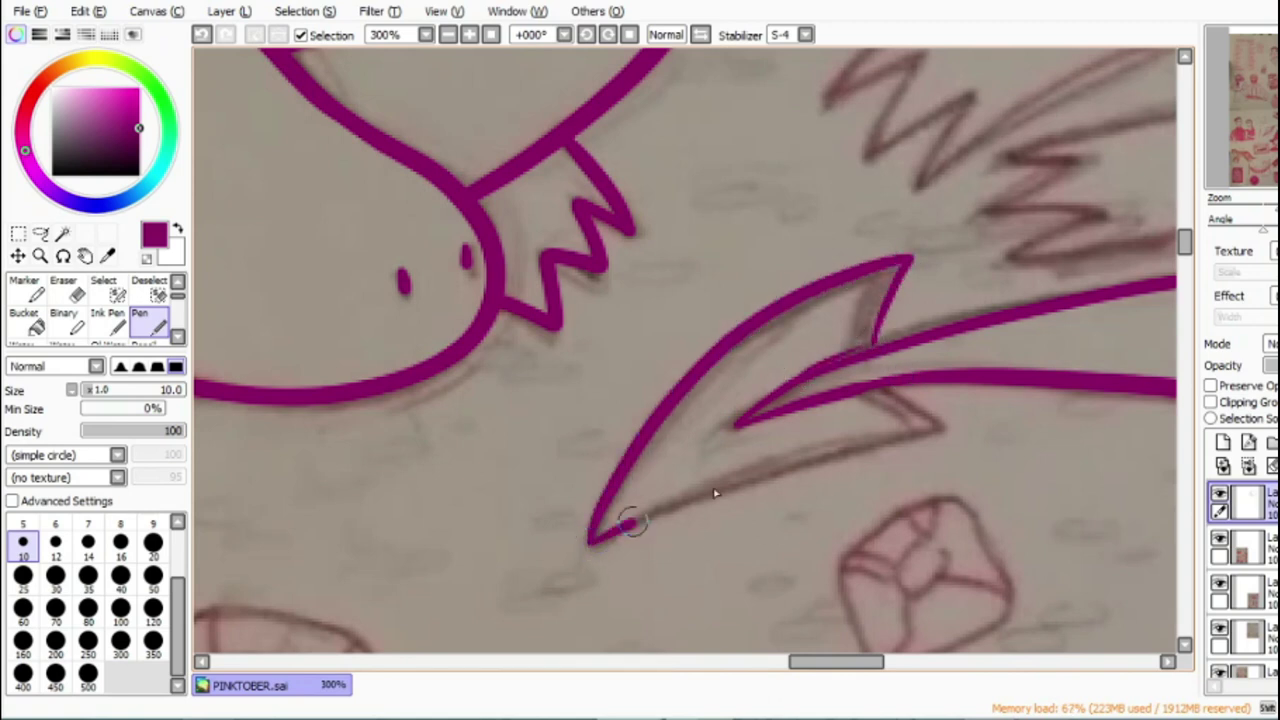
left_click_drag(595, 540, 957, 418)
Step: Ink the rounded front curve of the haunch and the belly line connecting it to the neck curve
scroll(968, 415, "up", 5)
left_click_drag(835, 666, 891, 670)
mouse_move(1185, 228)
left_mouse_down()
mouse_move(1185, 206)
mouse_move(1190, 232)
left_mouse_up()
left_click(450, 35)
mouse_move(807, 126)
left_mouse_down()
mouse_move(591, 378)
mouse_move(929, 545)
left_mouse_up()
left_click_drag(814, 663, 786, 663)
left_click_drag(570, 438, 777, 420)
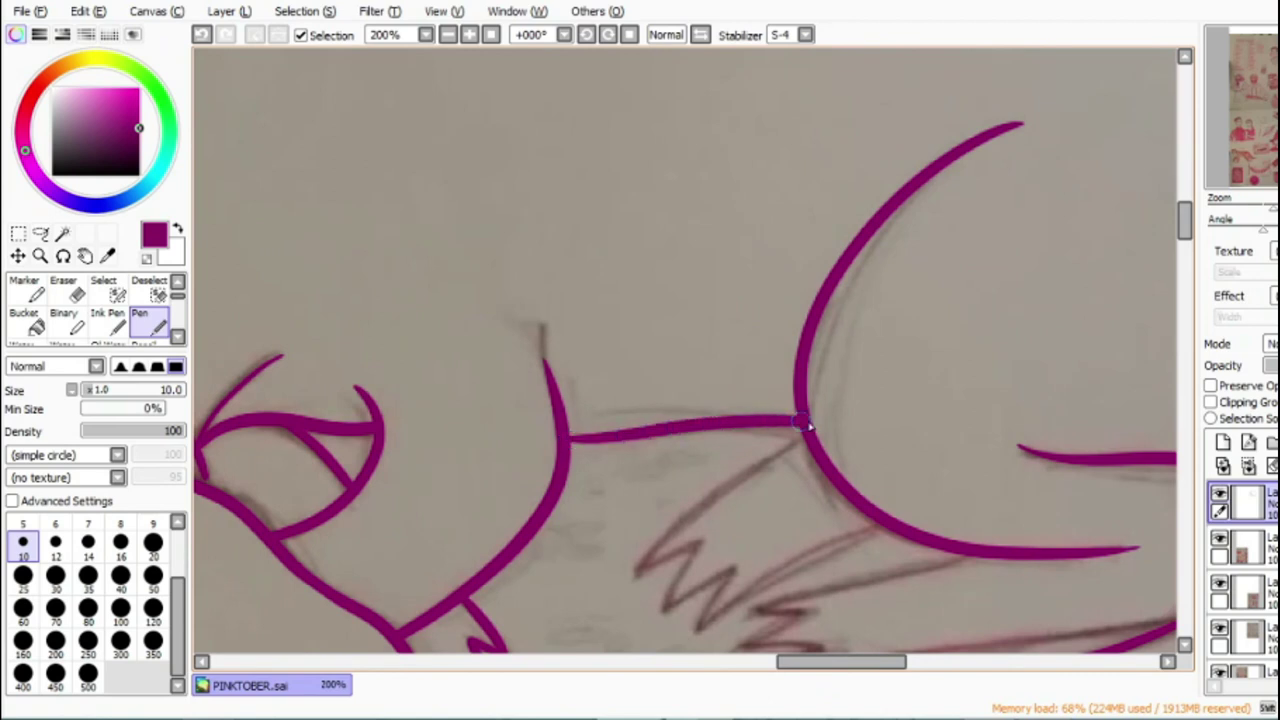
Step: Ink the jagged leg fringes beneath the haunch
left_click_drag(1176, 228, 1182, 250)
mouse_move(988, 283)
left_mouse_down()
mouse_move(857, 314)
mouse_move(800, 346)
mouse_move(784, 383)
mouse_move(940, 394)
mouse_move(1120, 363)
left_mouse_up()
mouse_move(800, 175)
left_mouse_down()
mouse_move(698, 273)
mouse_move(735, 302)
mouse_move(866, 258)
left_mouse_up()
Step: Ink the outline and facet lines of the large gem just below the dragon's jaw frill
mouse_move(1183, 249)
left_mouse_down()
mouse_move(1183, 203)
mouse_move(1184, 245)
left_mouse_up()
left_click_drag(822, 668, 744, 674)
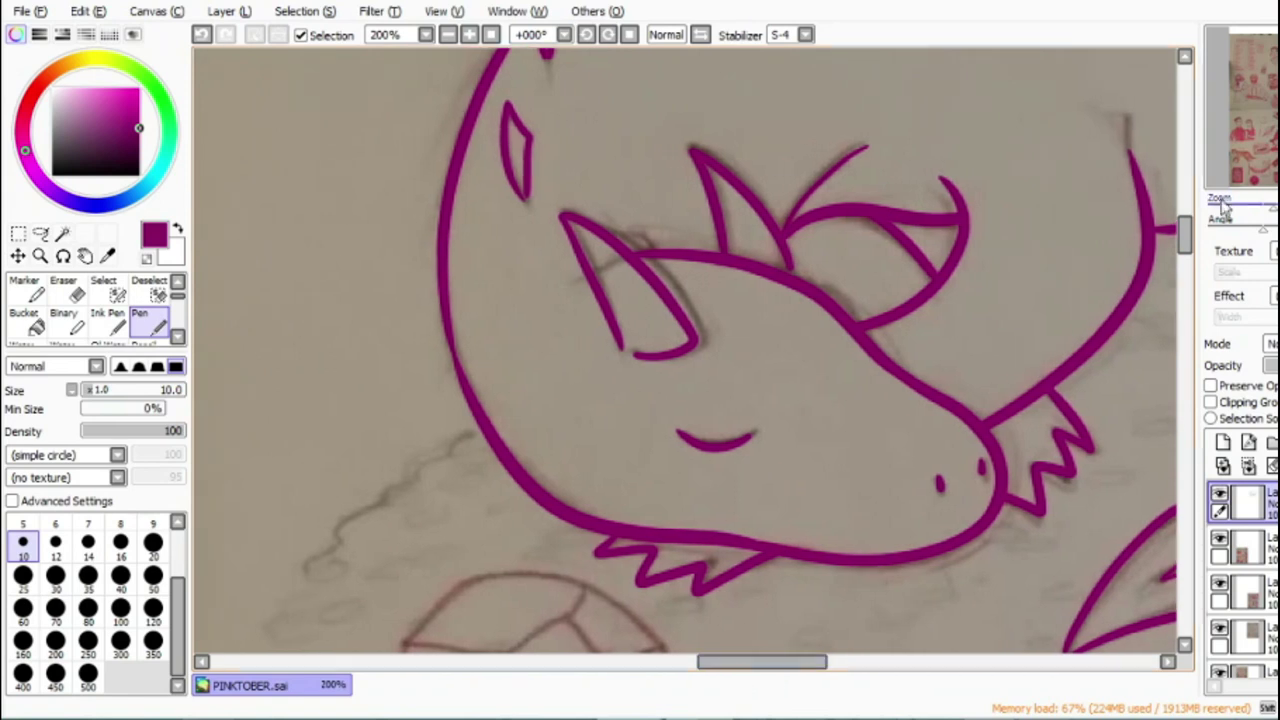
left_click_drag(1183, 241, 1182, 267)
left_click(470, 35)
mouse_move(343, 126)
left_mouse_down()
mouse_move(381, 380)
mouse_move(636, 302)
mouse_move(563, 134)
mouse_move(343, 132)
left_mouse_up()
mouse_move(280, 213)
left_mouse_down()
mouse_move(337, 220)
mouse_move(517, 168)
mouse_move(573, 245)
left_mouse_up()
mouse_move(640, 224)
left_mouse_down()
mouse_move(586, 241)
mouse_move(538, 330)
left_mouse_up()
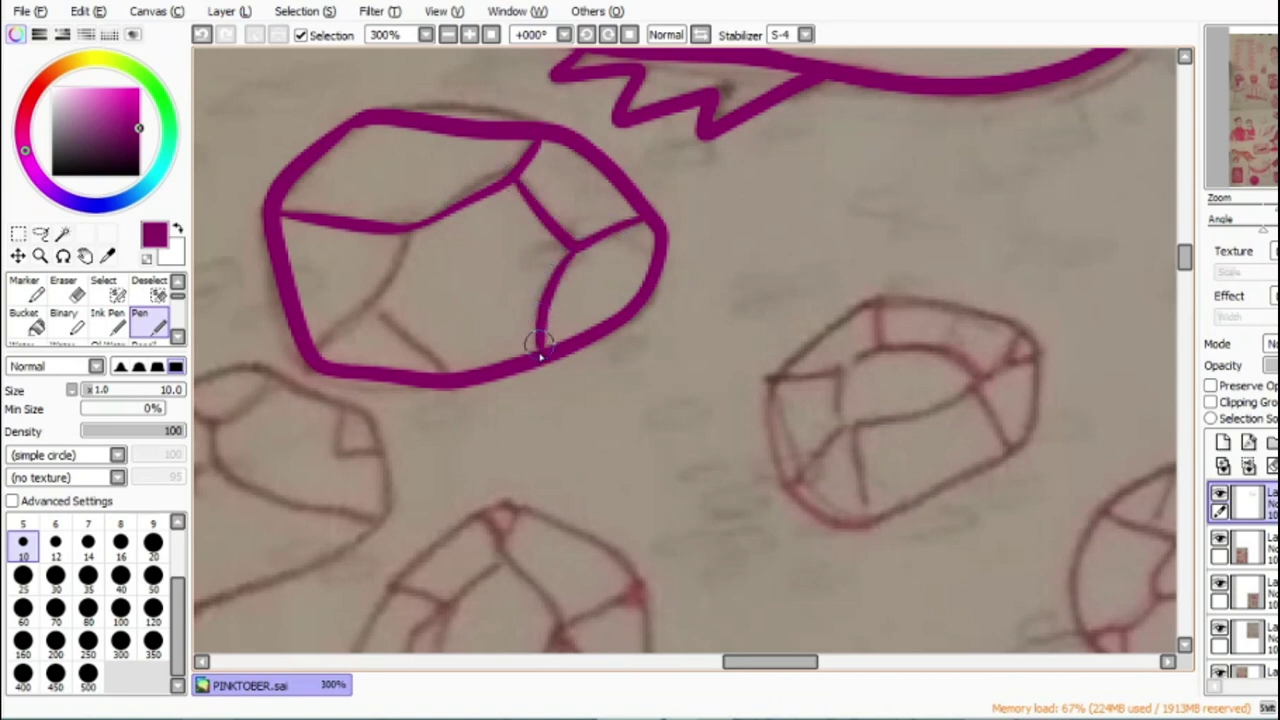
left_click_drag(410, 232, 318, 348)
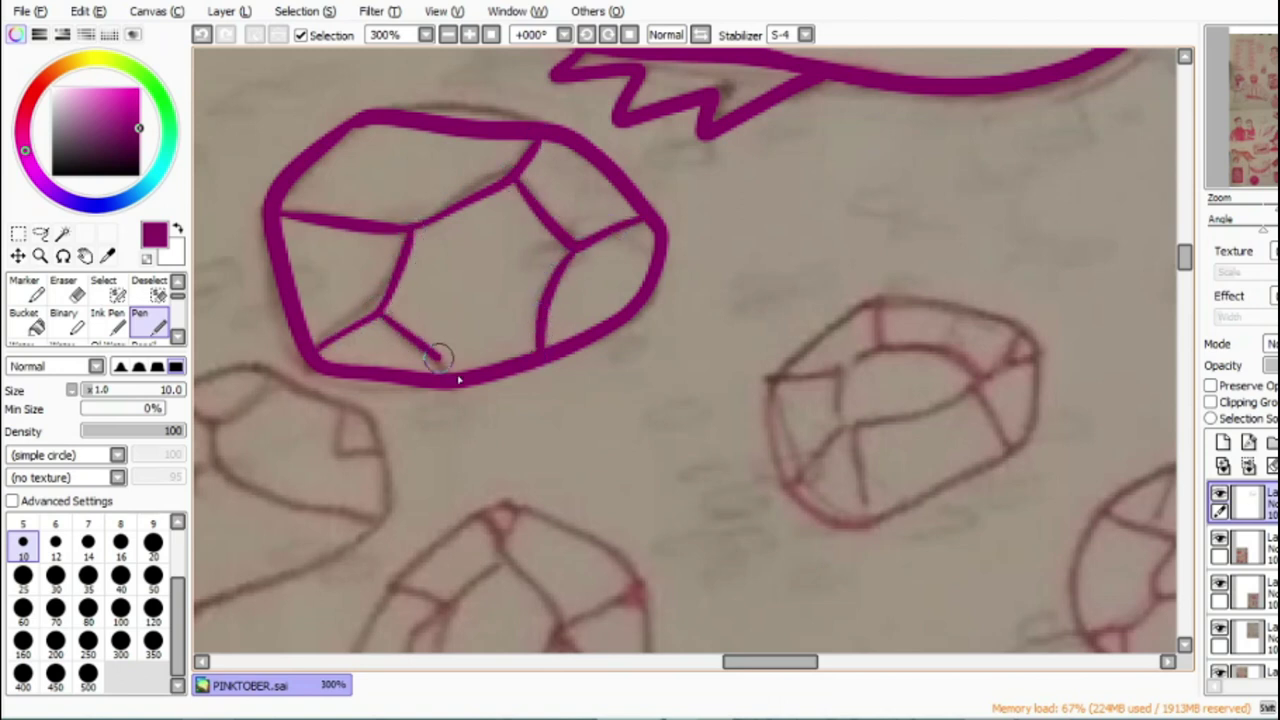
Step: Ink the outline and facets of the gem diagonally below the first one, at the outer edge of the pile
left_click_drag(740, 662, 687, 662)
left_click_drag(1184, 258, 1186, 272)
mouse_move(878, 276)
left_mouse_down()
mouse_move(752, 228)
mouse_move(580, 385)
mouse_move(680, 484)
mouse_move(900, 392)
mouse_move(872, 285)
mouse_move(905, 320)
left_mouse_up()
left_click_drag(679, 261, 780, 253)
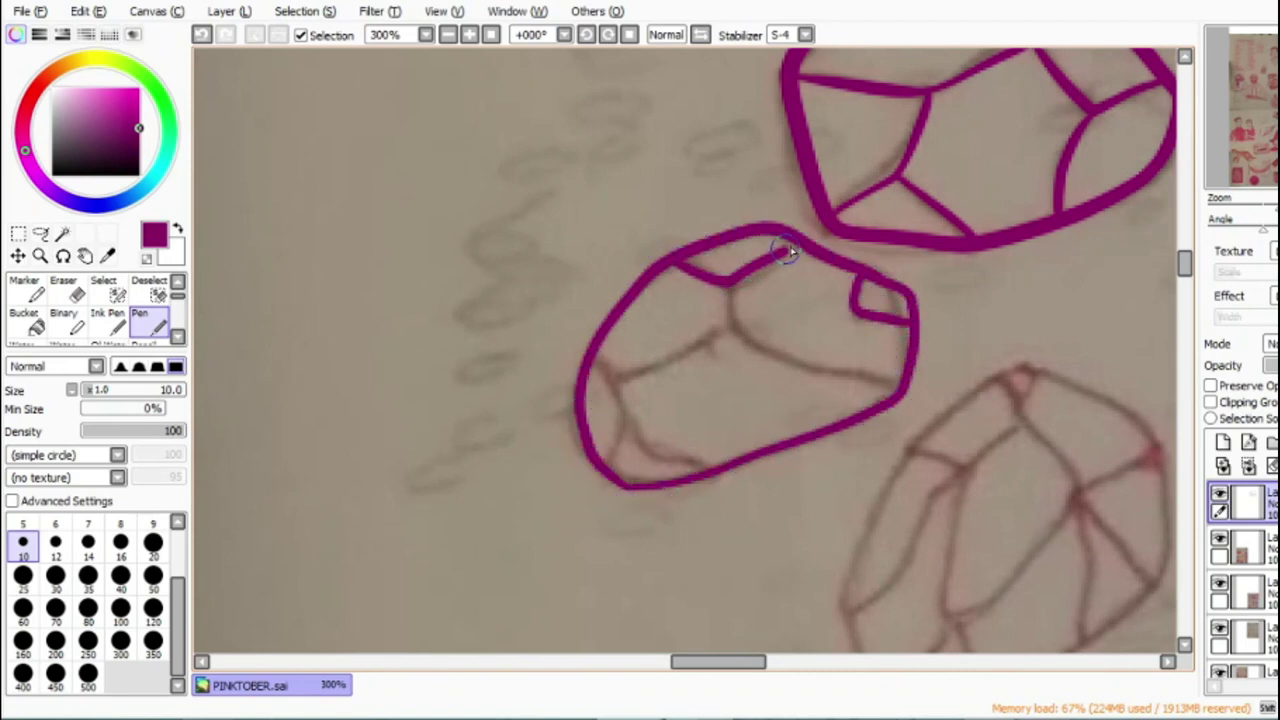
left_click_drag(730, 290, 895, 393)
mouse_move(735, 338)
left_mouse_down()
mouse_move(609, 378)
mouse_move(610, 462)
left_mouse_up()
left_click_drag(622, 410, 720, 468)
Step: Ink the outline and facets of the small rounded gem between the first gem and the elongated gem
left_click_drag(741, 664, 829, 666)
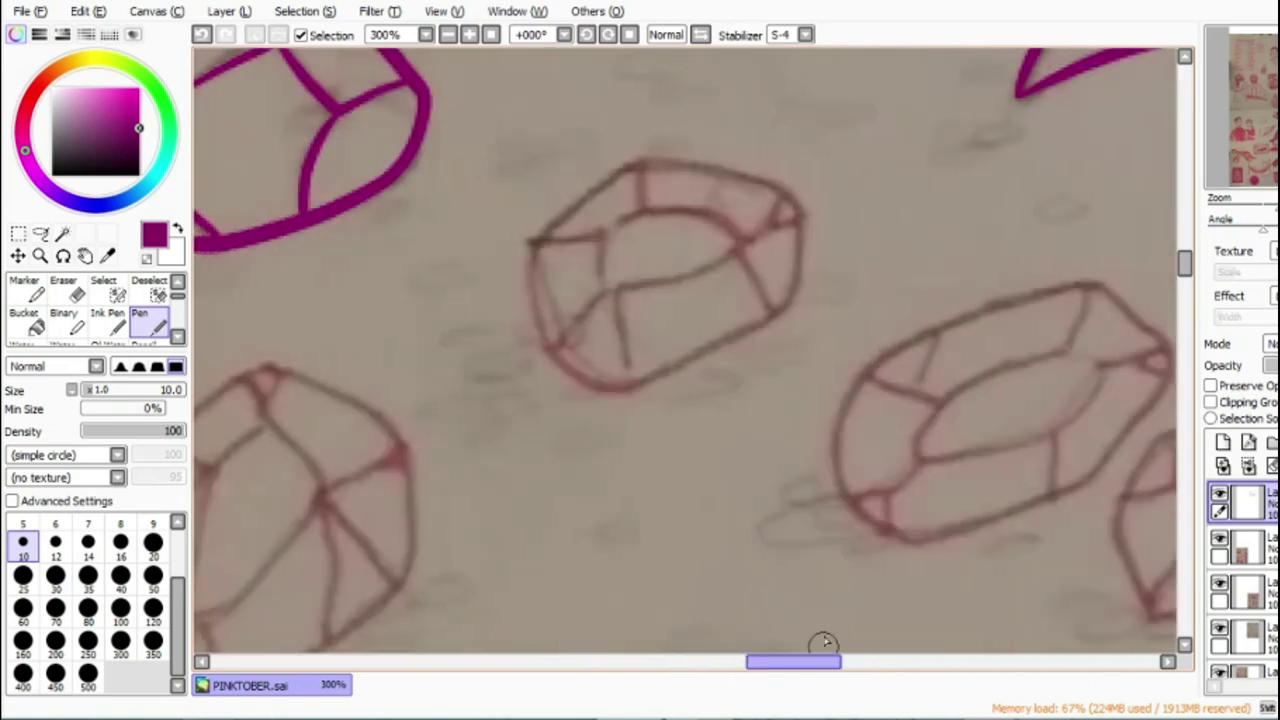
mouse_move(634, 164)
left_mouse_down()
mouse_move(578, 378)
mouse_move(768, 316)
mouse_move(786, 200)
mouse_move(651, 166)
mouse_move(620, 228)
mouse_move(694, 265)
mouse_move(683, 212)
mouse_move(583, 240)
left_mouse_up()
left_click_drag(560, 345, 598, 293)
left_click_drag(617, 293, 625, 374)
left_click_drag(785, 310, 735, 253)
Step: Ink the outline, elongated central facet and surrounding facet lines of the lowest upright gem
left_click_drag(752, 667, 709, 669)
left_click_drag(1184, 263, 1185, 273)
mouse_move(700, 234)
left_mouse_down()
mouse_move(645, 266)
mouse_move(618, 438)
mouse_move(736, 262)
mouse_move(682, 200)
mouse_move(591, 259)
mouse_move(526, 452)
mouse_move(658, 500)
mouse_move(843, 355)
mouse_move(745, 198)
left_mouse_up()
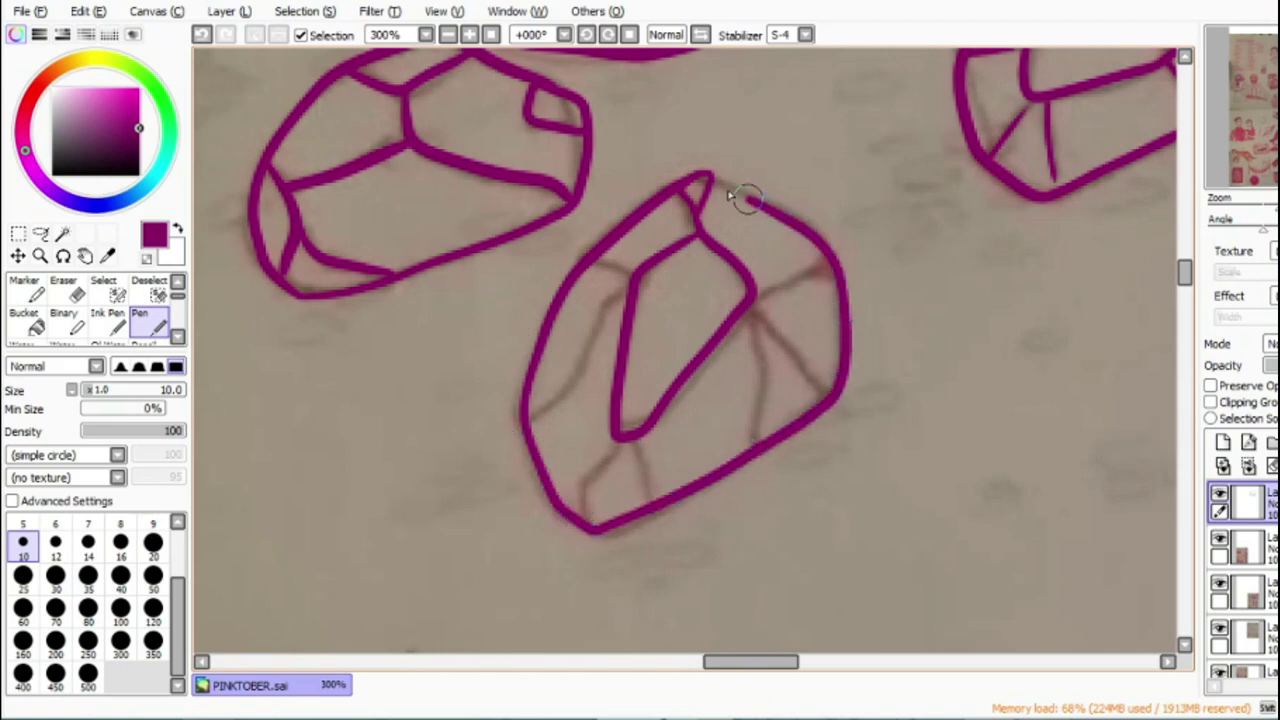
mouse_move(757, 294)
left_mouse_down()
mouse_move(811, 273)
mouse_move(830, 395)
left_mouse_up()
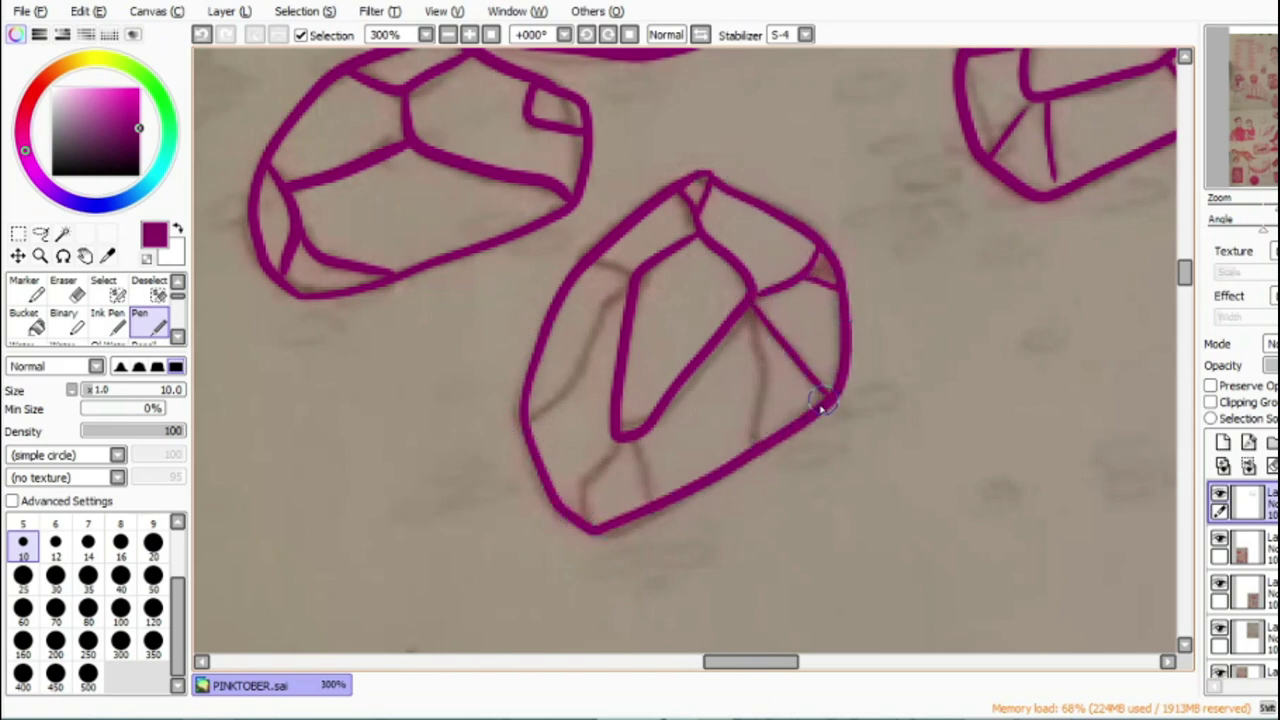
left_click_drag(745, 448, 735, 343)
left_click_drag(647, 503, 634, 445)
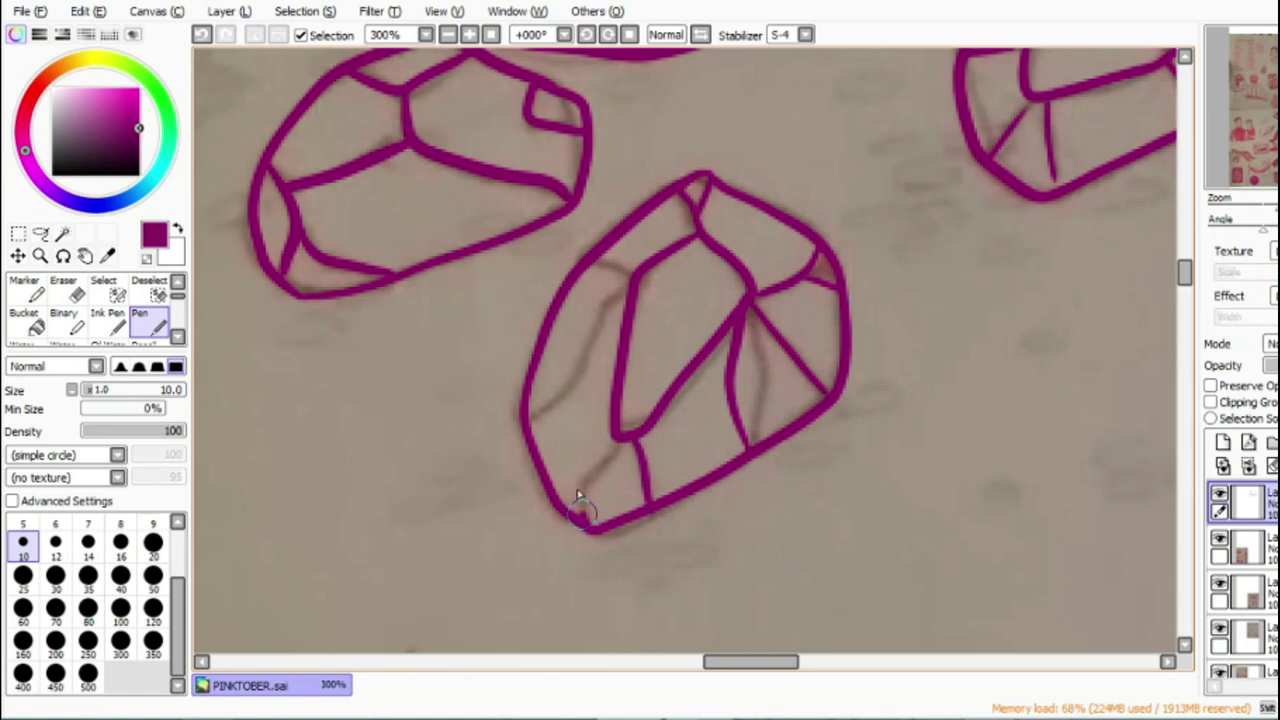
left_click_drag(580, 510, 612, 432)
left_click_drag(620, 290, 535, 405)
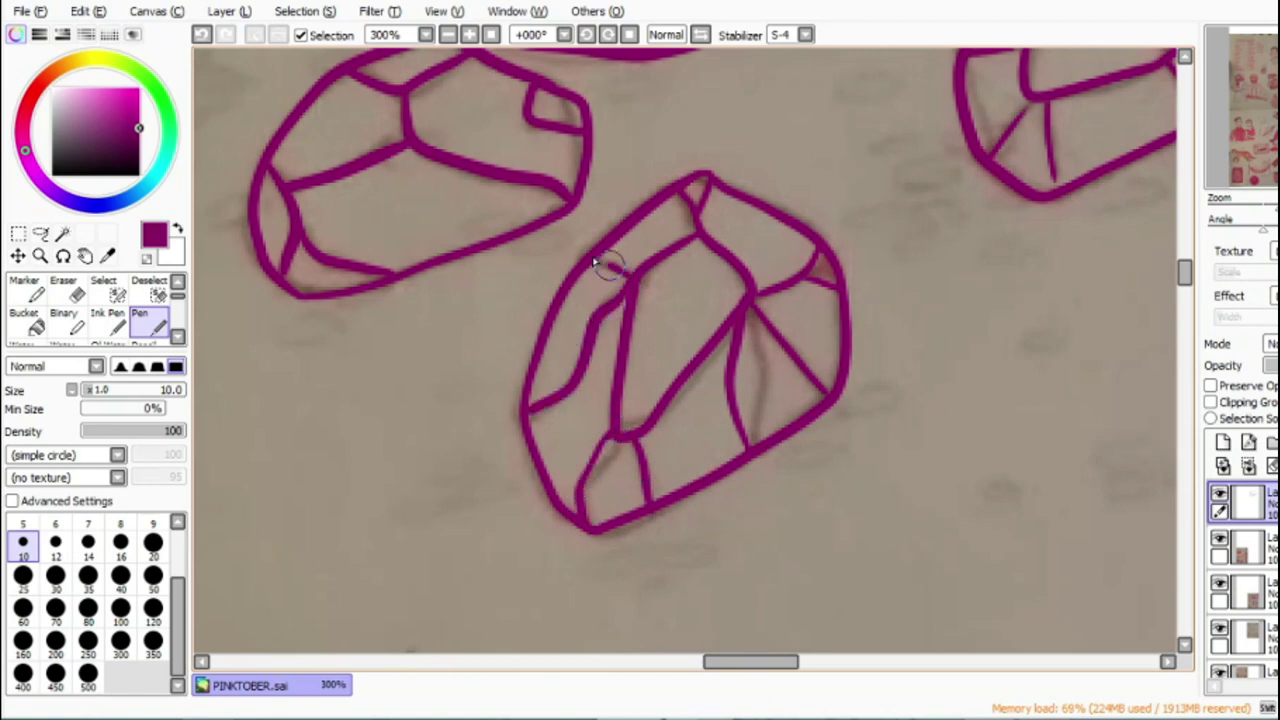
Step: Ink the elongated gem's outer contour and the outline and facets of the small gem beside it
left_click_drag(740, 672, 822, 672)
mouse_move(703, 95)
left_mouse_down()
mouse_move(531, 136)
mouse_move(471, 323)
mouse_move(602, 321)
mouse_move(772, 203)
mouse_move(722, 103)
left_mouse_up()
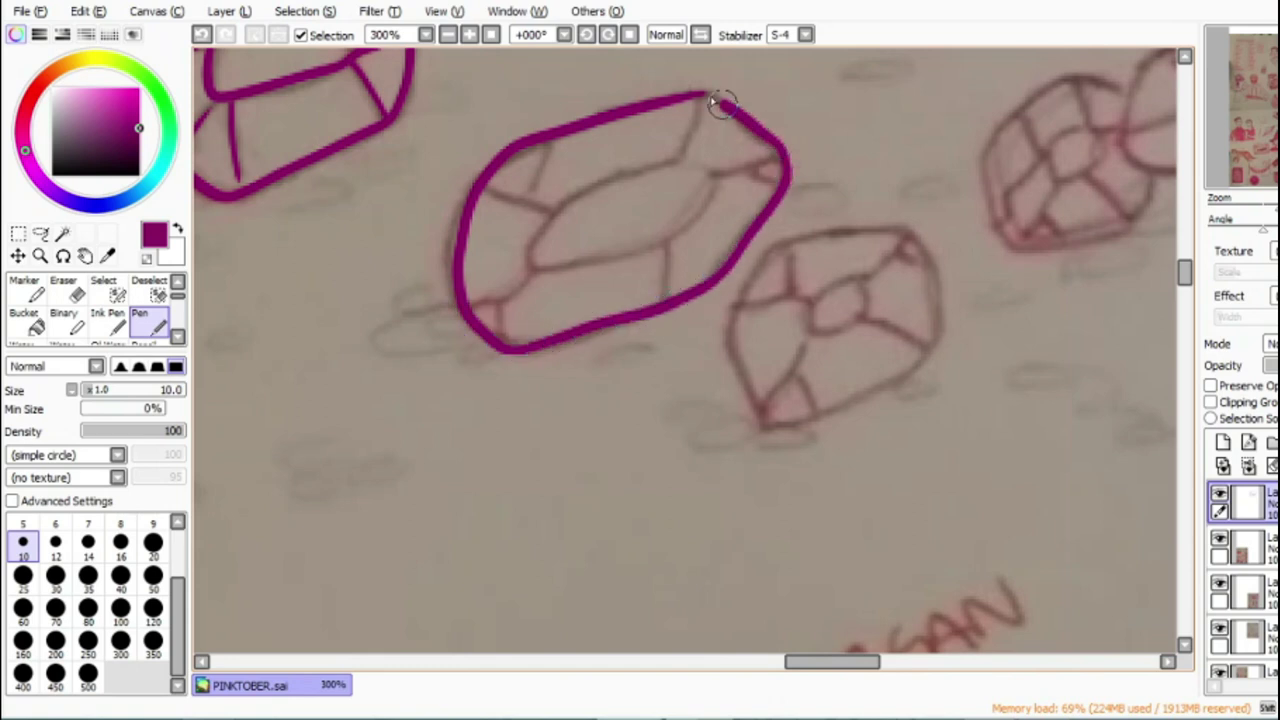
mouse_move(895, 232)
left_mouse_down()
mouse_move(737, 334)
mouse_move(733, 355)
mouse_move(766, 423)
mouse_move(937, 349)
mouse_move(898, 258)
left_mouse_up()
left_click_drag(757, 302, 790, 250)
mouse_move(760, 412)
left_mouse_down()
mouse_move(814, 409)
mouse_move(810, 312)
mouse_move(887, 258)
mouse_move(868, 322)
mouse_move(944, 350)
left_mouse_up()
left_click_drag(888, 305, 948, 296)
Step: Ink the elongated gem's central oval facet and the lines radiating to its contour
mouse_move(828, 661)
left_mouse_down()
mouse_move(856, 664)
mouse_move(831, 662)
left_mouse_up()
mouse_move(590, 180)
left_mouse_down()
mouse_move(514, 251)
mouse_move(634, 240)
mouse_move(640, 166)
mouse_move(672, 98)
left_mouse_up()
left_click_drag(676, 176, 740, 155)
left_click_drag(474, 340, 505, 282)
left_click_drag(530, 208, 455, 196)
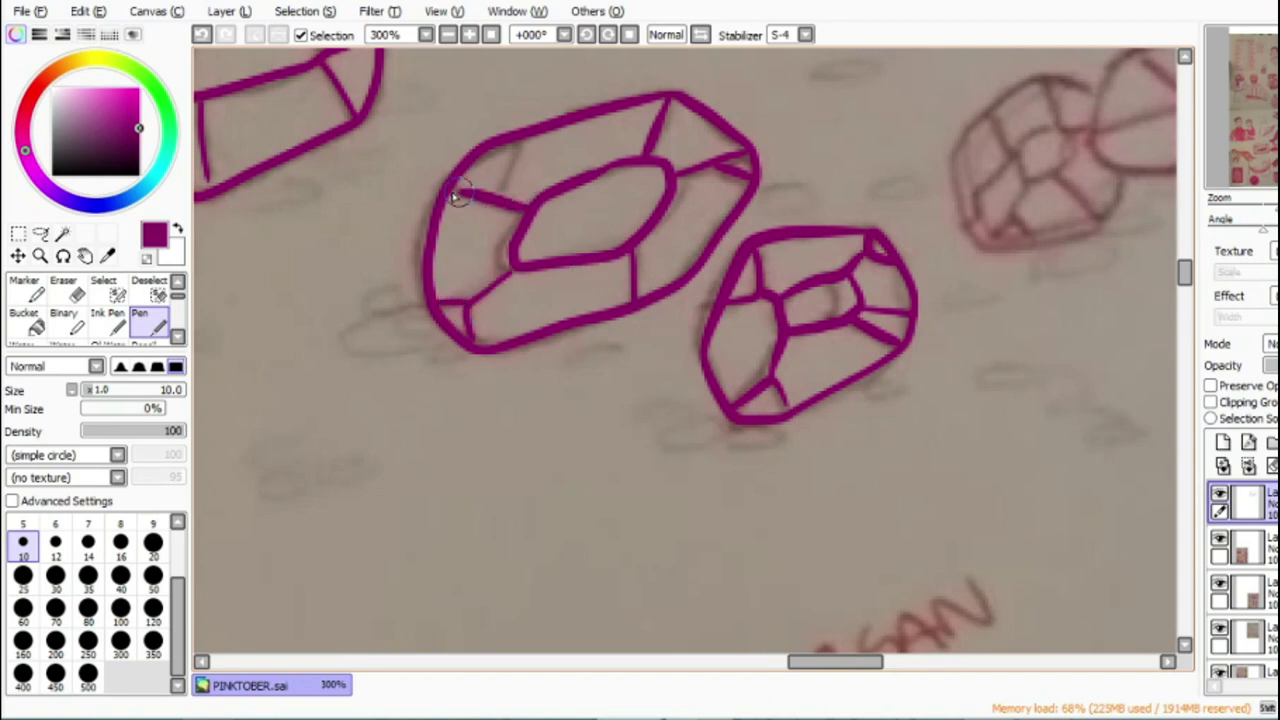
Step: Ink the outline and facets of the small round gem directly below the tail tip
left_click_drag(817, 672, 846, 672)
scroll(677, 150, "up", 3)
mouse_move(672, 140)
left_mouse_down()
mouse_move(612, 148)
mouse_move(627, 295)
mouse_move(726, 163)
mouse_move(662, 140)
left_mouse_up()
mouse_move(656, 185)
left_mouse_down()
mouse_move(660, 235)
mouse_move(665, 178)
left_mouse_up()
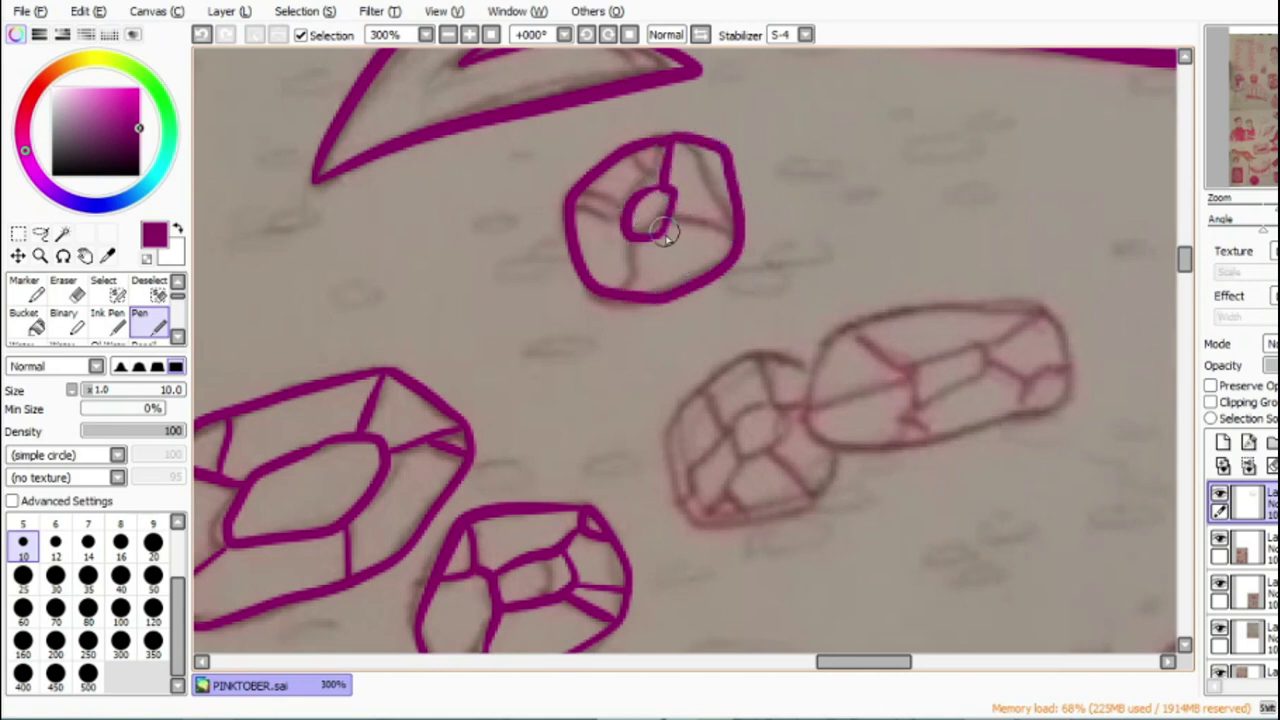
left_click_drag(665, 232, 736, 250)
left_click_drag(628, 292, 600, 214)
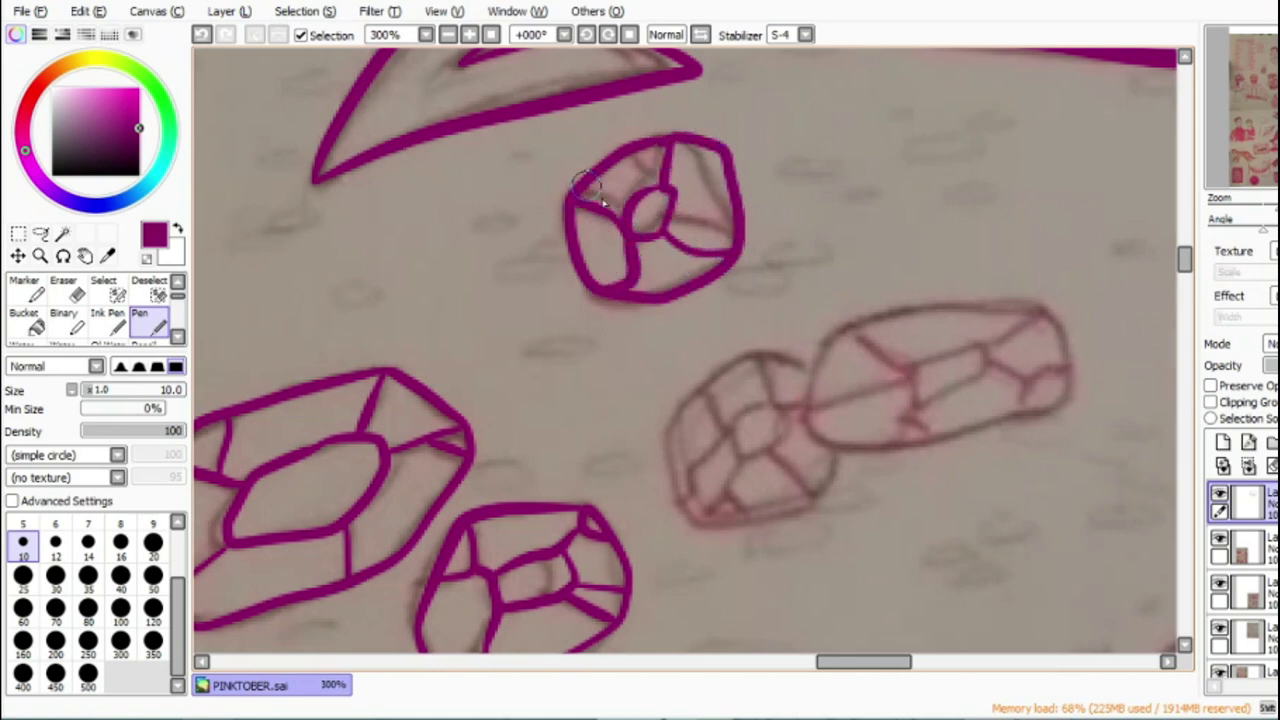
left_click_drag(667, 176, 728, 162)
Step: Ink the outline, small central facet and radiating facet lines of the teardrop-shaped gem
mouse_move(880, 664)
left_mouse_down()
mouse_move(869, 591)
mouse_move(954, 680)
left_mouse_up()
mouse_move(545, 483)
left_mouse_down()
mouse_move(463, 298)
mouse_move(648, 195)
mouse_move(616, 426)
mouse_move(546, 485)
left_mouse_up()
mouse_move(553, 260)
left_mouse_down()
mouse_move(586, 271)
mouse_move(550, 180)
left_mouse_up()
left_click_drag(549, 483, 562, 340)
mouse_move(480, 303)
left_mouse_down()
mouse_move(539, 285)
mouse_move(493, 277)
mouse_move(477, 287)
mouse_move(645, 228)
left_mouse_up()
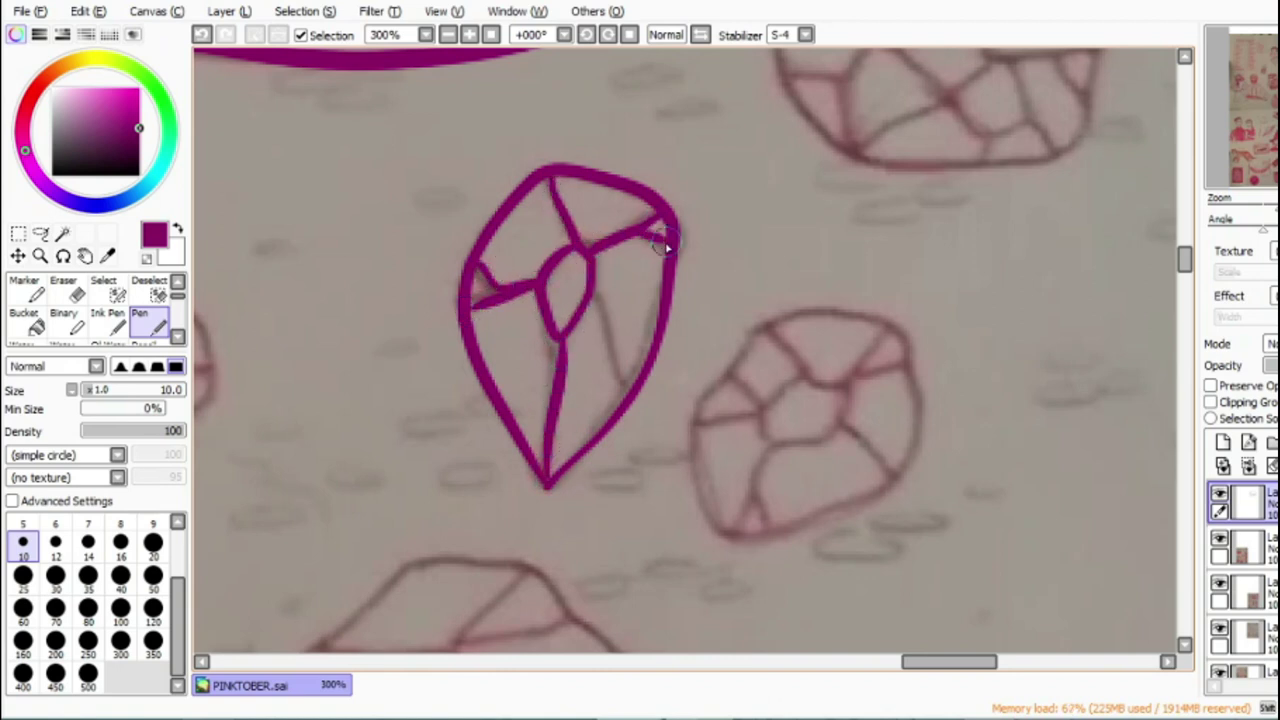
left_click_drag(588, 286, 618, 372)
Step: Ink the outline, central facet and surrounding facet lines of the round gem beside the teardrop gem
mouse_move(776, 322)
left_mouse_down()
mouse_move(708, 393)
mouse_move(701, 475)
mouse_move(749, 535)
mouse_move(842, 510)
mouse_move(916, 442)
mouse_move(908, 369)
mouse_move(882, 320)
mouse_move(776, 322)
left_mouse_up()
mouse_move(800, 382)
left_mouse_down()
mouse_move(765, 421)
mouse_move(807, 444)
mouse_move(853, 387)
mouse_move(809, 387)
mouse_move(783, 345)
left_mouse_up()
mouse_move(889, 330)
left_mouse_down()
mouse_move(866, 378)
mouse_move(885, 483)
left_mouse_up()
left_click_drag(770, 432, 758, 524)
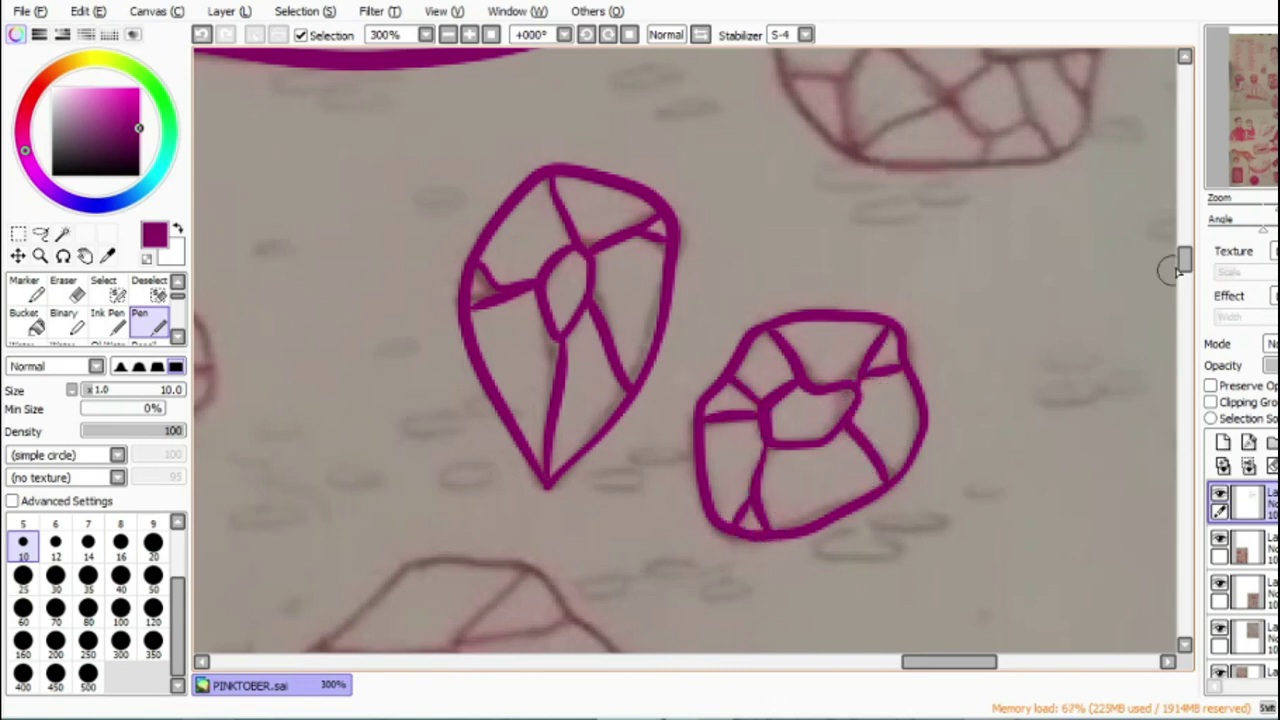
Step: Ink the outline, central polygonal facet and upper facet lines of the large round gem against the dragon's back end
scroll(1172, 270, "up", 5)
left_click_drag(930, 672, 954, 672)
mouse_move(560, 305)
left_mouse_down()
mouse_move(541, 450)
mouse_move(631, 543)
mouse_move(808, 540)
mouse_move(848, 467)
mouse_move(851, 380)
mouse_move(814, 296)
mouse_move(709, 245)
mouse_move(648, 240)
left_mouse_up()
mouse_move(700, 288)
left_mouse_down()
mouse_move(612, 328)
mouse_move(635, 418)
mouse_move(703, 406)
mouse_move(737, 313)
mouse_move(646, 256)
left_mouse_up()
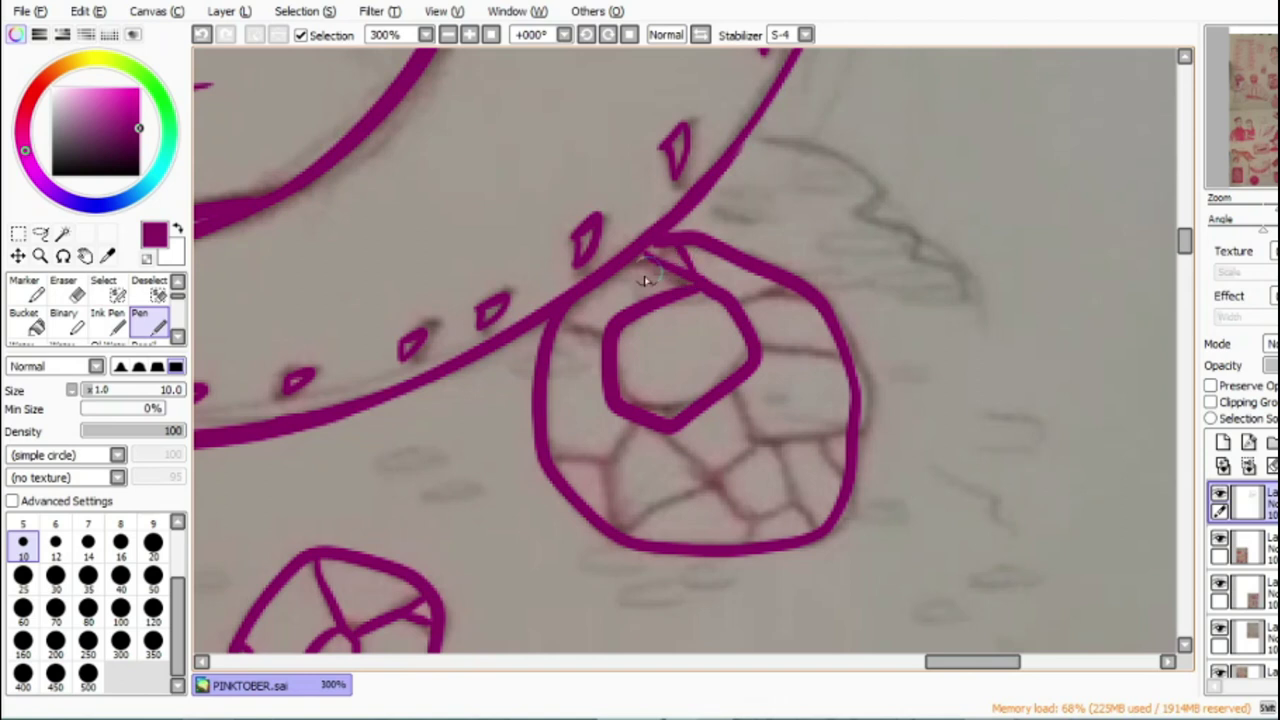
Step: Ink the side and lower facet lines of the large round gem
left_click_drag(608, 435, 554, 460)
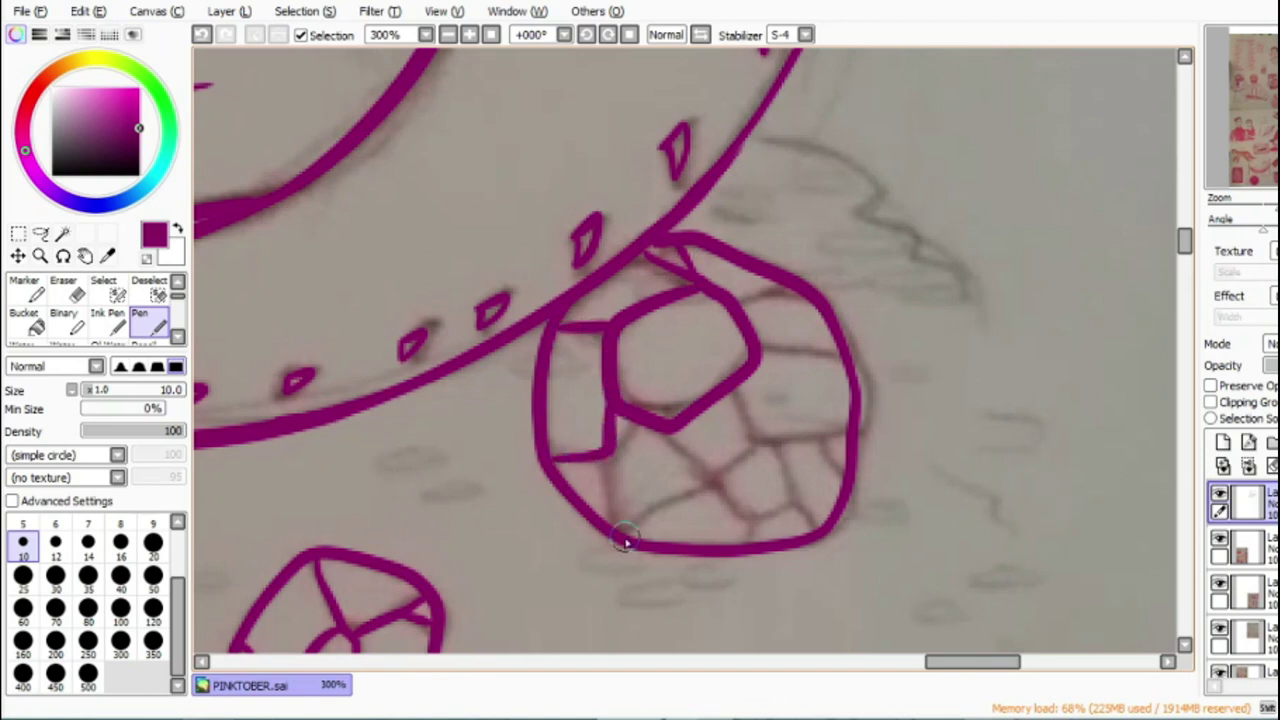
mouse_move(666, 428)
left_mouse_down()
mouse_move(711, 471)
mouse_move(622, 538)
left_mouse_up()
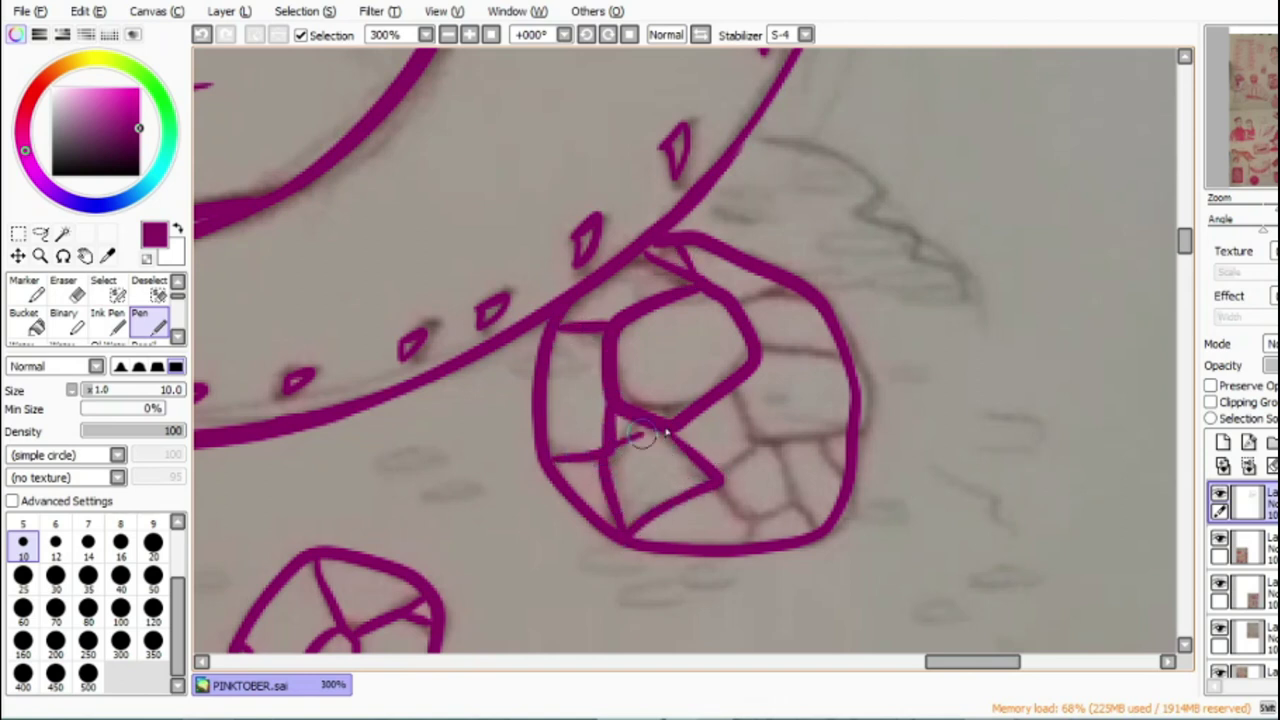
left_click_drag(720, 478, 752, 385)
left_click_drag(745, 437, 848, 435)
mouse_move(840, 352)
left_mouse_down()
mouse_move(759, 351)
mouse_move(797, 293)
left_mouse_up()
mouse_move(750, 437)
left_mouse_down()
mouse_move(810, 515)
mouse_move(745, 511)
left_mouse_up()
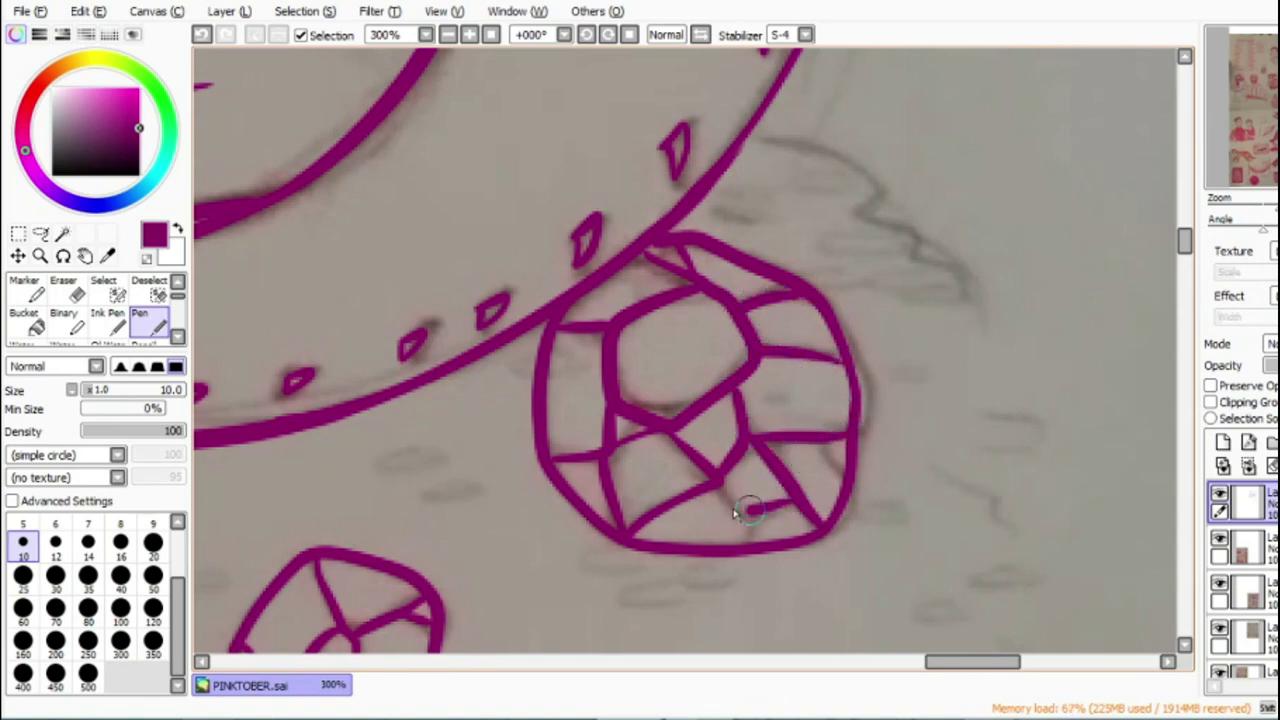
Step: Ink the coin pile's wavy edge behind the large round gem and the oval coins scattered around that gem
mouse_move(745, 141)
left_mouse_down()
mouse_move(846, 173)
mouse_move(790, 168)
mouse_move(790, 185)
mouse_move(861, 201)
mouse_move(857, 216)
mouse_move(875, 208)
mouse_move(878, 221)
mouse_move(940, 224)
left_mouse_up()
mouse_move(834, 245)
left_mouse_down()
mouse_move(962, 279)
mouse_move(1042, 345)
left_mouse_up()
mouse_move(935, 388)
left_mouse_down()
mouse_move(920, 406)
mouse_move(930, 387)
mouse_move(879, 362)
left_mouse_up()
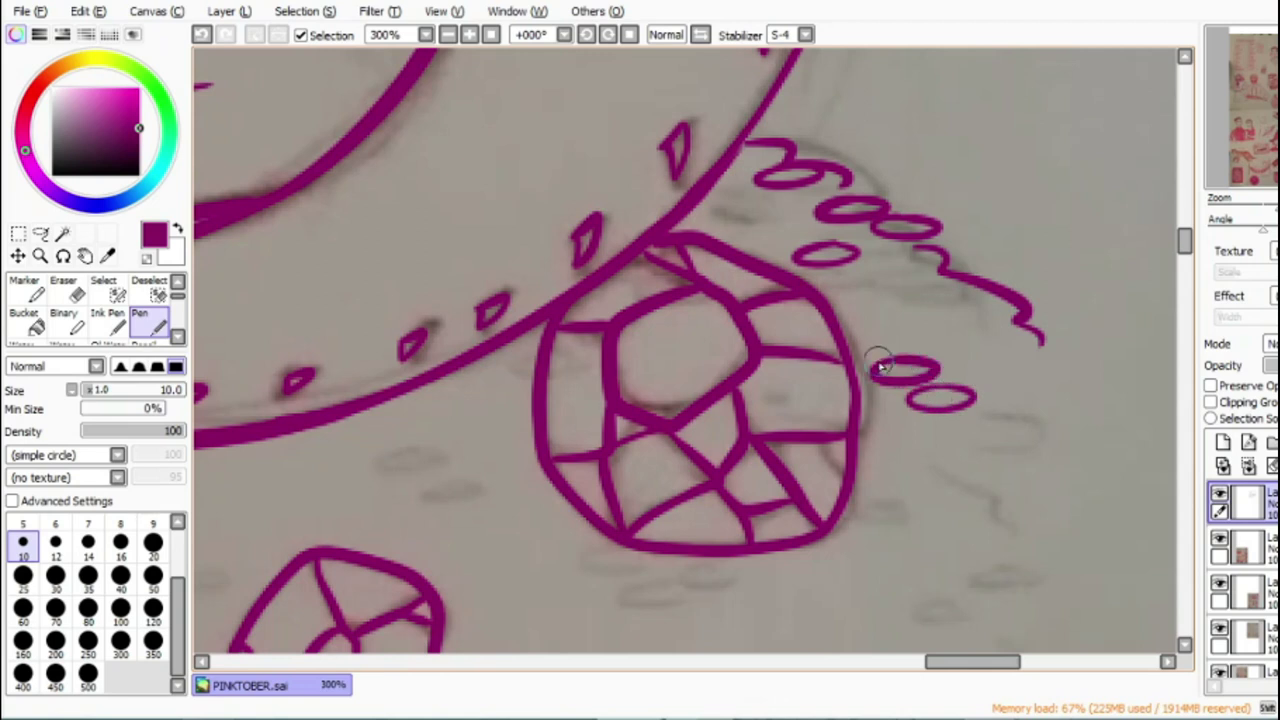
left_click_drag(1032, 366, 1040, 381)
mouse_move(486, 433)
left_mouse_down()
mouse_move(441, 455)
mouse_move(453, 443)
mouse_move(446, 488)
left_mouse_up()
mouse_move(698, 585)
left_mouse_down()
mouse_move(748, 584)
mouse_move(678, 568)
mouse_move(650, 577)
mouse_move(690, 566)
left_mouse_up()
mouse_move(975, 522)
left_mouse_down()
mouse_move(957, 529)
mouse_move(1003, 543)
left_mouse_up()
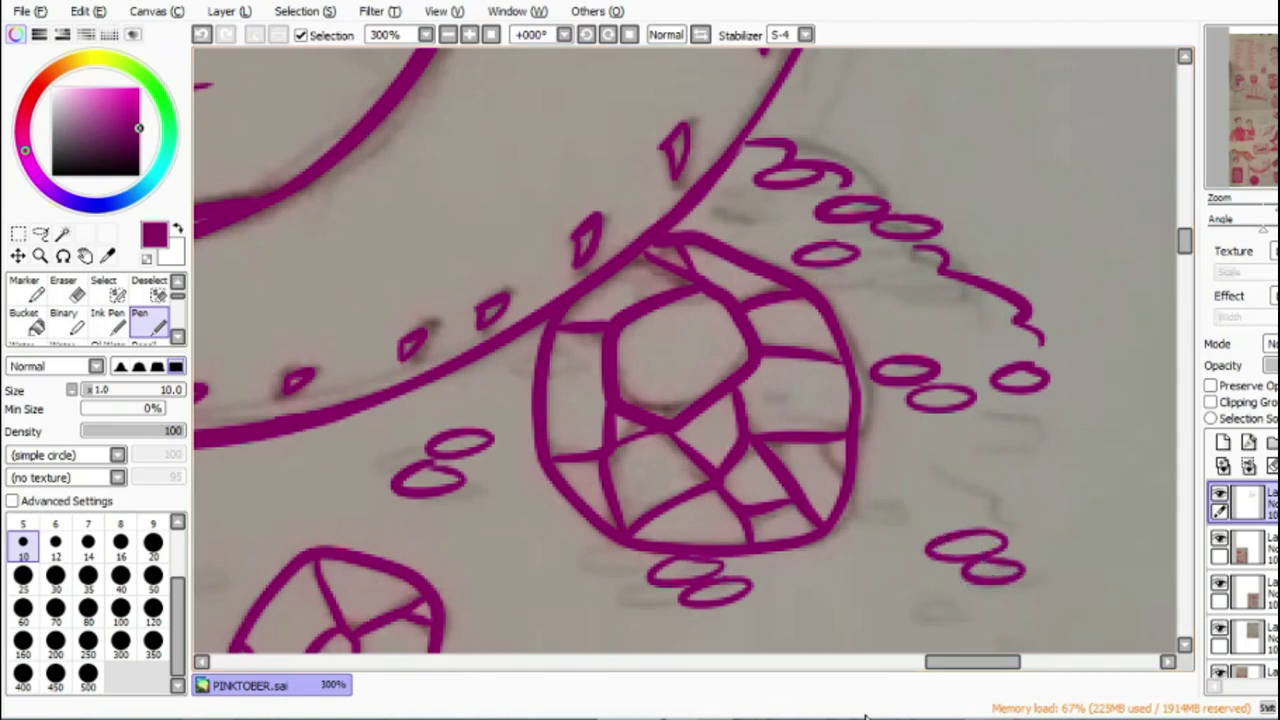
Step: Ink the scattered oval coins along the ground beneath the dragon's tail
left_click_drag(970, 661, 860, 689)
mouse_move(905, 455)
left_mouse_down()
mouse_move(985, 491)
mouse_move(956, 456)
mouse_move(1004, 448)
mouse_move(968, 458)
left_mouse_up()
left_click_drag(868, 505, 876, 520)
left_click_drag(677, 521, 708, 511)
mouse_move(529, 549)
left_mouse_down()
mouse_move(590, 554)
mouse_move(522, 521)
left_mouse_up()
mouse_move(540, 418)
left_mouse_down()
mouse_move(514, 429)
mouse_move(522, 440)
left_mouse_up()
mouse_move(520, 465)
left_mouse_down()
mouse_move(509, 466)
mouse_move(525, 470)
left_mouse_up()
Step: Ink the elongated gem's outline, central facet and facet lines, with a coin beside its lower edge
scroll(1133, 408, "down", 5)
mouse_move(764, 418)
left_mouse_down()
mouse_move(794, 443)
mouse_move(758, 428)
left_mouse_up()
mouse_move(578, 325)
left_mouse_down()
mouse_move(543, 434)
mouse_move(740, 422)
mouse_move(706, 306)
mouse_move(578, 322)
left_mouse_up()
mouse_move(724, 368)
left_mouse_down()
mouse_move(663, 354)
mouse_move(650, 403)
mouse_move(772, 325)
left_mouse_up()
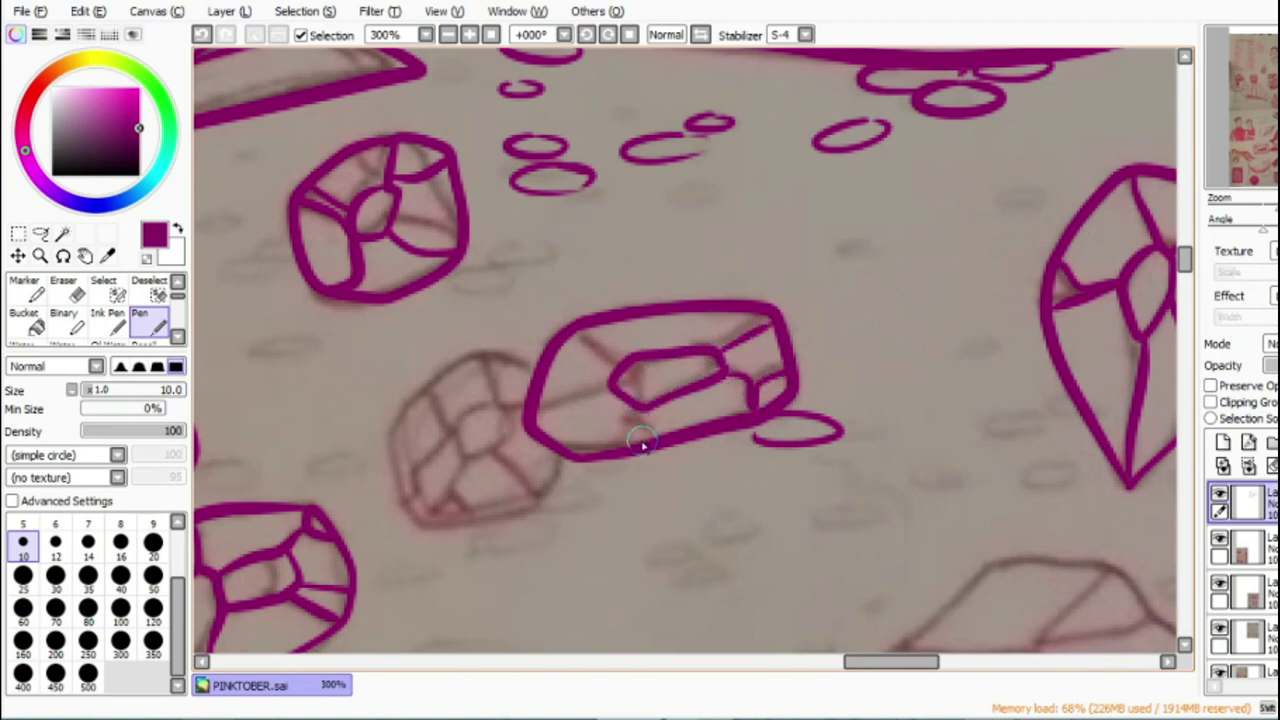
left_click_drag(600, 388, 527, 416)
left_click_drag(570, 334, 615, 360)
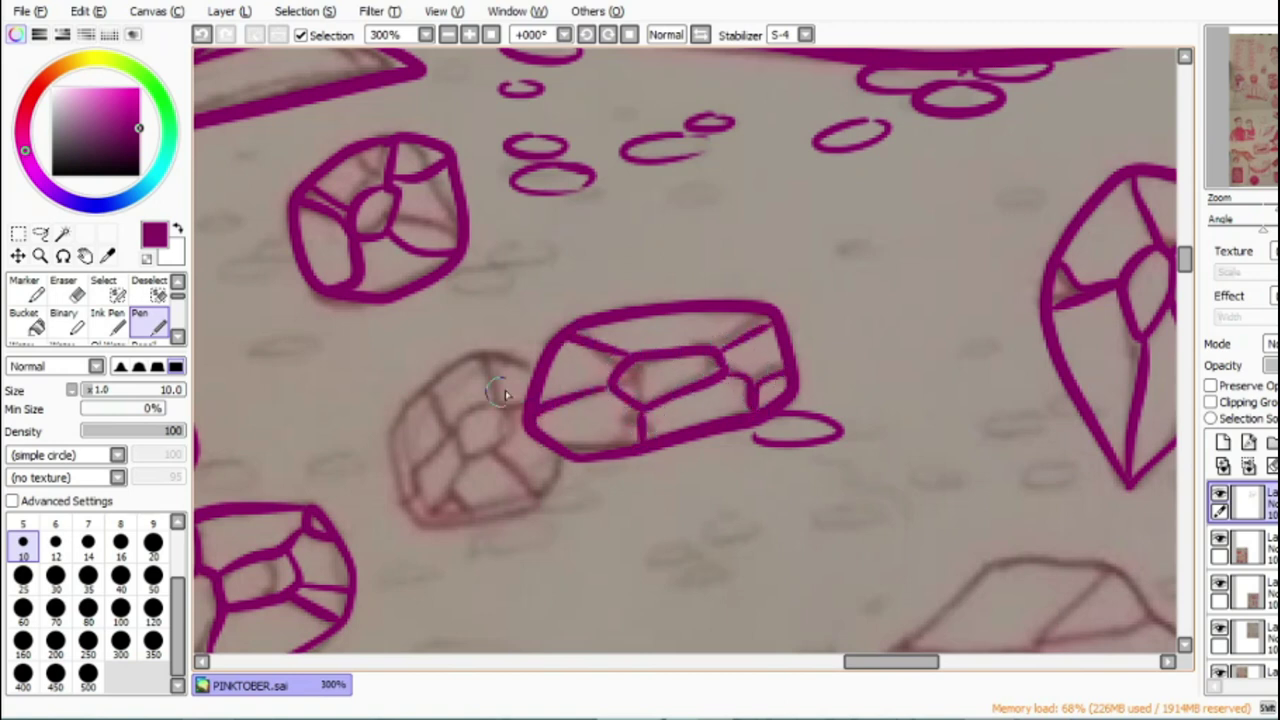
Step: Ink a small diamond-shaped gem with facet lines touching the elongated gem's end
mouse_move(448, 330)
left_mouse_down()
mouse_move(519, 423)
mouse_move(484, 463)
mouse_move(403, 461)
mouse_move(437, 332)
left_mouse_up()
mouse_move(380, 402)
left_mouse_down()
mouse_move(471, 398)
mouse_move(522, 418)
left_mouse_up()
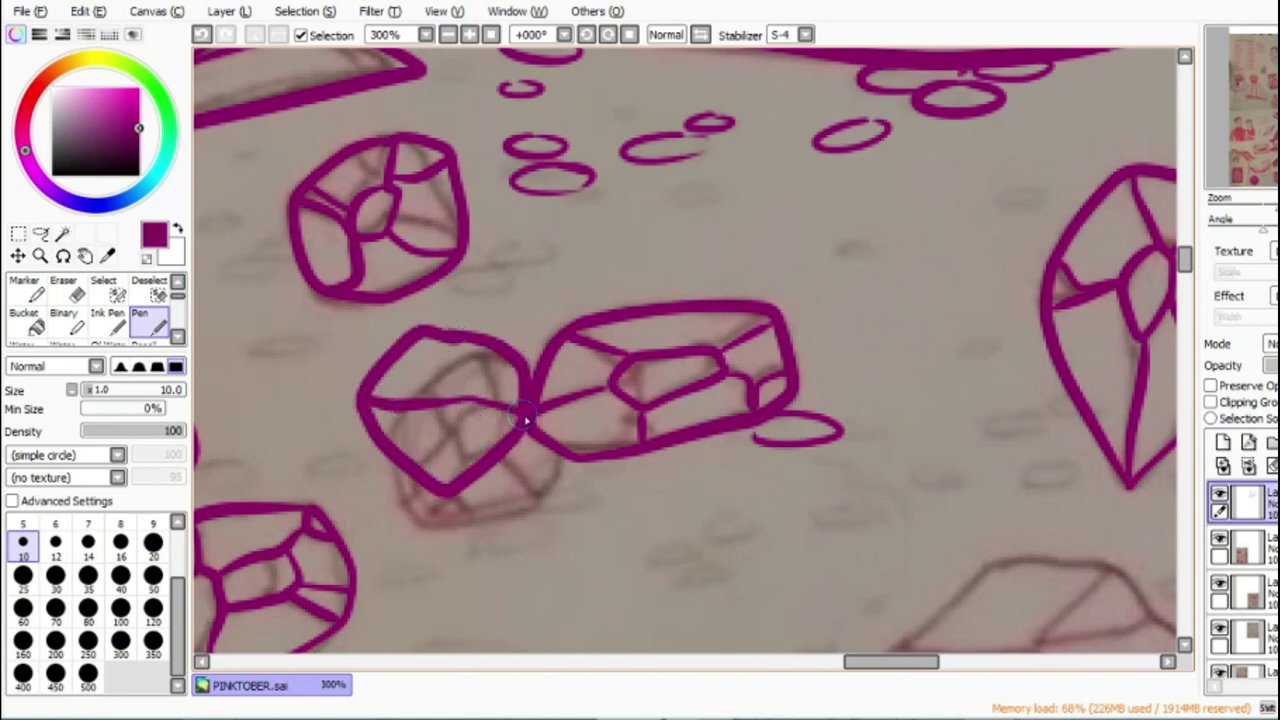
mouse_move(422, 335)
left_mouse_down()
mouse_move(419, 390)
mouse_move(474, 355)
mouse_move(454, 343)
mouse_move(487, 383)
mouse_move(489, 408)
mouse_move(446, 486)
left_mouse_up()
left_click_drag(446, 486, 420, 405)
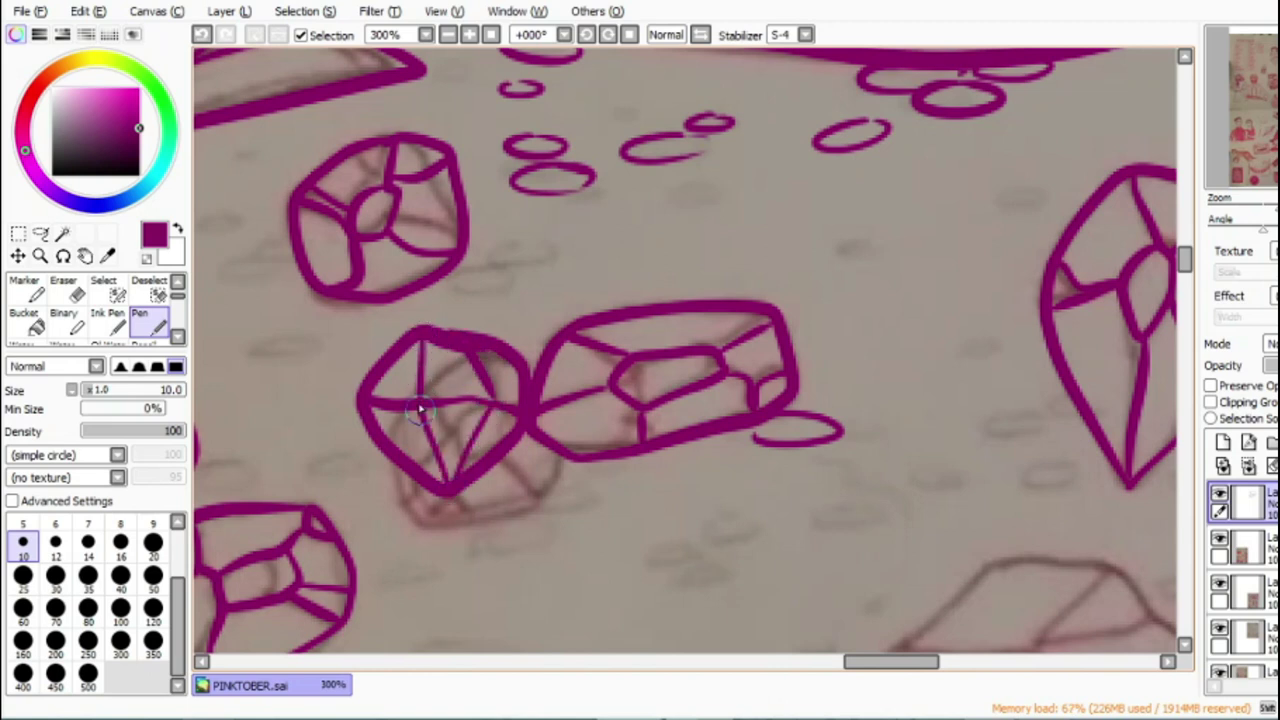
Step: Ink oval coins below the two touching gems, beside the teardrop gem's tip and around the small round gem
mouse_move(540, 495)
left_mouse_down()
mouse_move(493, 502)
mouse_move(570, 498)
mouse_move(576, 525)
mouse_move(604, 513)
left_mouse_up()
left_click_drag(1056, 448, 1082, 480)
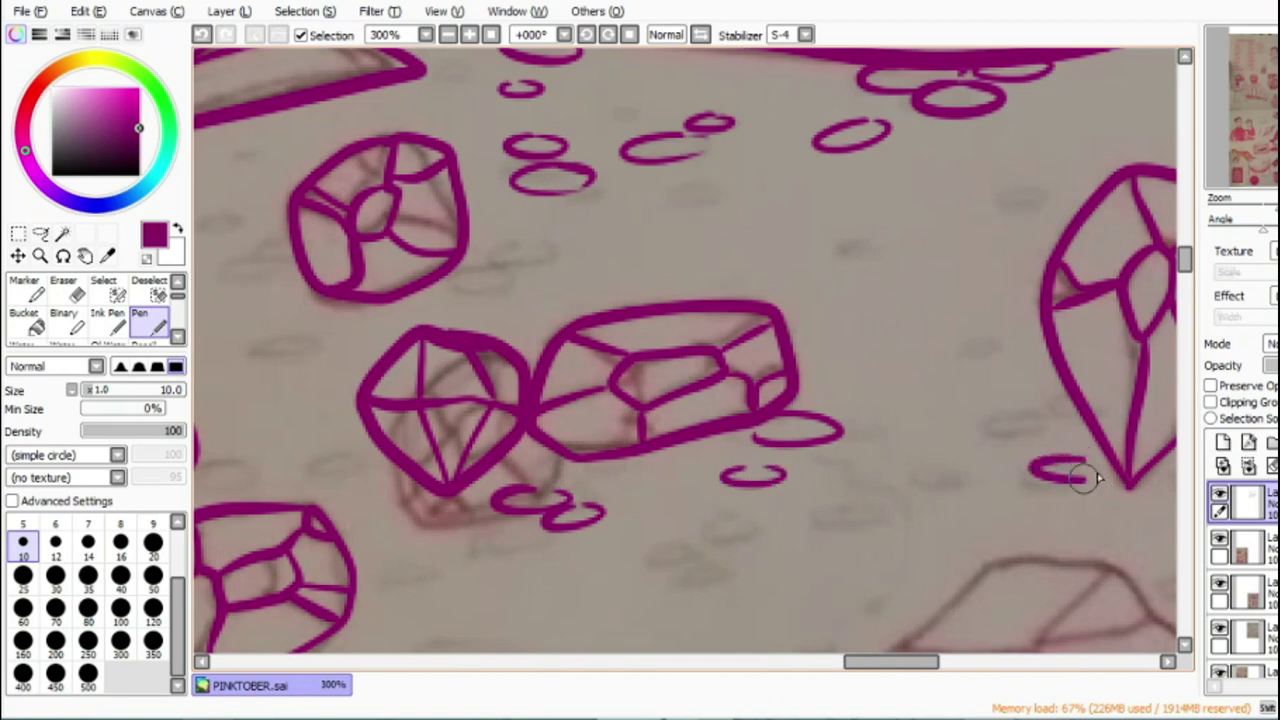
left_click_drag(862, 661, 791, 661)
mouse_move(845, 283)
left_mouse_down()
mouse_move(804, 287)
mouse_move(866, 288)
left_mouse_up()
mouse_move(1020, 245)
left_mouse_down()
mouse_move(973, 270)
mouse_move(1012, 292)
left_mouse_up()
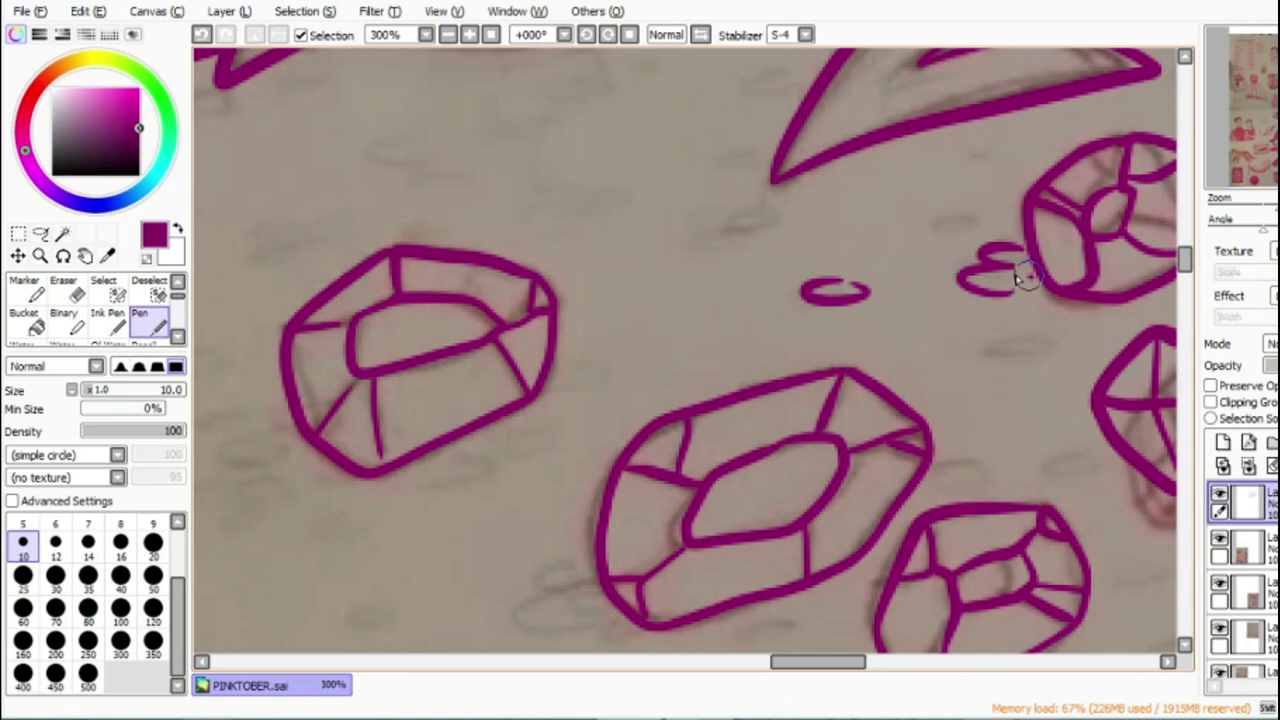
left_click_drag(1026, 377, 1038, 398)
Step: Ink oval coins between and around the larger gems in front of the dragon's head
left_click_drag(818, 661, 766, 661)
mouse_move(858, 466)
left_mouse_down()
mouse_move(792, 476)
mouse_move(862, 488)
left_mouse_up()
mouse_move(775, 478)
left_mouse_down()
mouse_move(757, 513)
mouse_move(792, 500)
left_mouse_up()
mouse_move(790, 445)
left_mouse_down()
mouse_move(752, 457)
mouse_move(805, 455)
left_mouse_up()
scroll(1114, 314, "down", 5)
mouse_move(1130, 305)
left_mouse_down()
mouse_move(1143, 321)
mouse_move(1132, 337)
left_mouse_up()
left_click_drag(1011, 128, 1080, 174)
mouse_move(702, 357)
left_mouse_down()
mouse_move(678, 372)
mouse_move(720, 394)
left_mouse_up()
mouse_move(542, 461)
left_mouse_down()
mouse_move(603, 466)
mouse_move(550, 461)
left_mouse_up()
mouse_move(604, 444)
left_mouse_down()
mouse_move(598, 453)
mouse_move(730, 480)
left_mouse_up()
mouse_move(376, 424)
left_mouse_down()
mouse_move(251, 449)
mouse_move(315, 452)
left_mouse_up()
Step: Ink the coin pile's stepped edge beside the dragon's neck, with overlapping oval coins down its slope
left_click_drag(800, 655, 731, 655)
mouse_move(862, 268)
left_mouse_down()
mouse_move(919, 306)
mouse_move(845, 270)
left_mouse_up()
left_click_drag(790, 228, 781, 220)
left_click_drag(1183, 284, 1199, 243)
mouse_move(1115, 163)
left_mouse_down()
mouse_move(1026, 231)
mouse_move(1051, 251)
mouse_move(1003, 257)
mouse_move(1020, 277)
mouse_move(1075, 266)
mouse_move(1120, 280)
left_mouse_up()
mouse_move(972, 298)
left_mouse_down()
mouse_move(908, 337)
mouse_move(946, 346)
mouse_move(988, 388)
left_mouse_up()
mouse_move(880, 375)
left_mouse_down()
mouse_move(868, 418)
mouse_move(789, 475)
left_mouse_up()
mouse_move(970, 505)
left_mouse_down()
mouse_move(900, 543)
mouse_move(890, 530)
mouse_move(900, 555)
left_mouse_up()
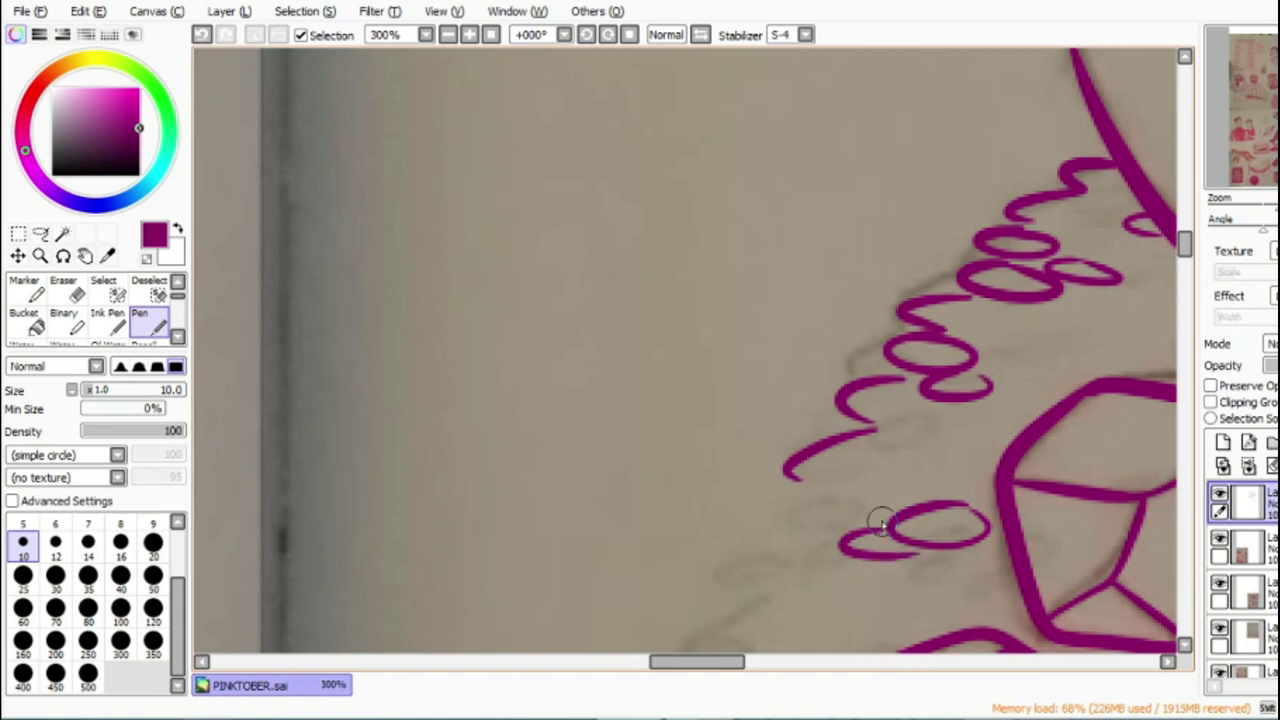
left_click_drag(875, 473, 890, 487)
Step: Ink the remaining scattered coins around the gems and under the dragon's head and claws
left_click_drag(740, 664, 812, 664)
mouse_move(588, 322)
left_mouse_down()
mouse_move(490, 326)
mouse_move(510, 352)
left_mouse_up()
mouse_move(902, 397)
left_mouse_down()
mouse_move(984, 386)
mouse_move(1029, 426)
mouse_move(975, 418)
left_mouse_up()
left_click_drag(793, 664, 808, 664)
mouse_move(552, 500)
left_mouse_down()
mouse_move(637, 500)
mouse_move(688, 543)
mouse_move(628, 550)
left_mouse_up()
left_click_drag(789, 665, 831, 665)
mouse_move(884, 143)
left_mouse_down()
mouse_move(878, 180)
mouse_move(889, 126)
mouse_move(905, 140)
left_mouse_up()
mouse_move(600, 323)
left_mouse_down()
mouse_move(632, 308)
mouse_move(672, 330)
left_mouse_up()
mouse_move(664, 344)
left_mouse_down()
mouse_move(652, 356)
mouse_move(672, 343)
left_mouse_up()
Step: Zoom out to 75% and compare the dragon line art with the scanned sketch by toggling each layer's visibility
left_click(448, 37)
left_click(448, 37)
left_click(448, 37)
left_click(448, 37)
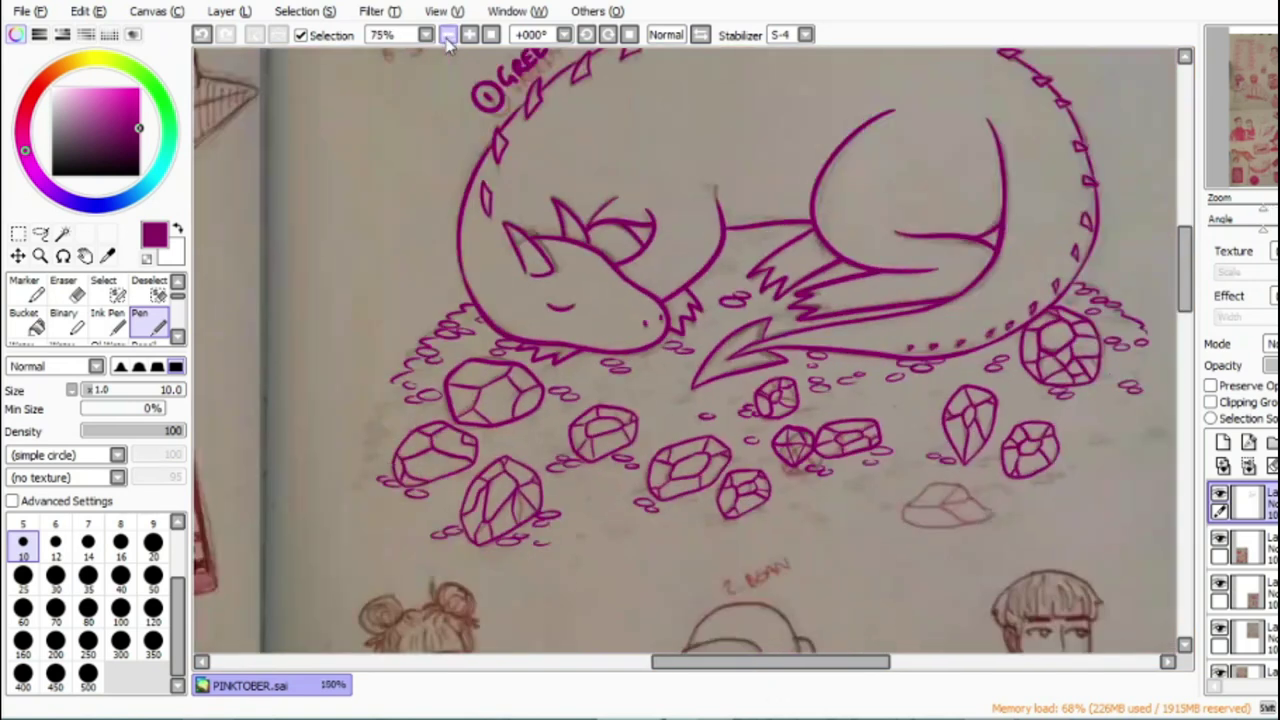
left_click(1220, 496)
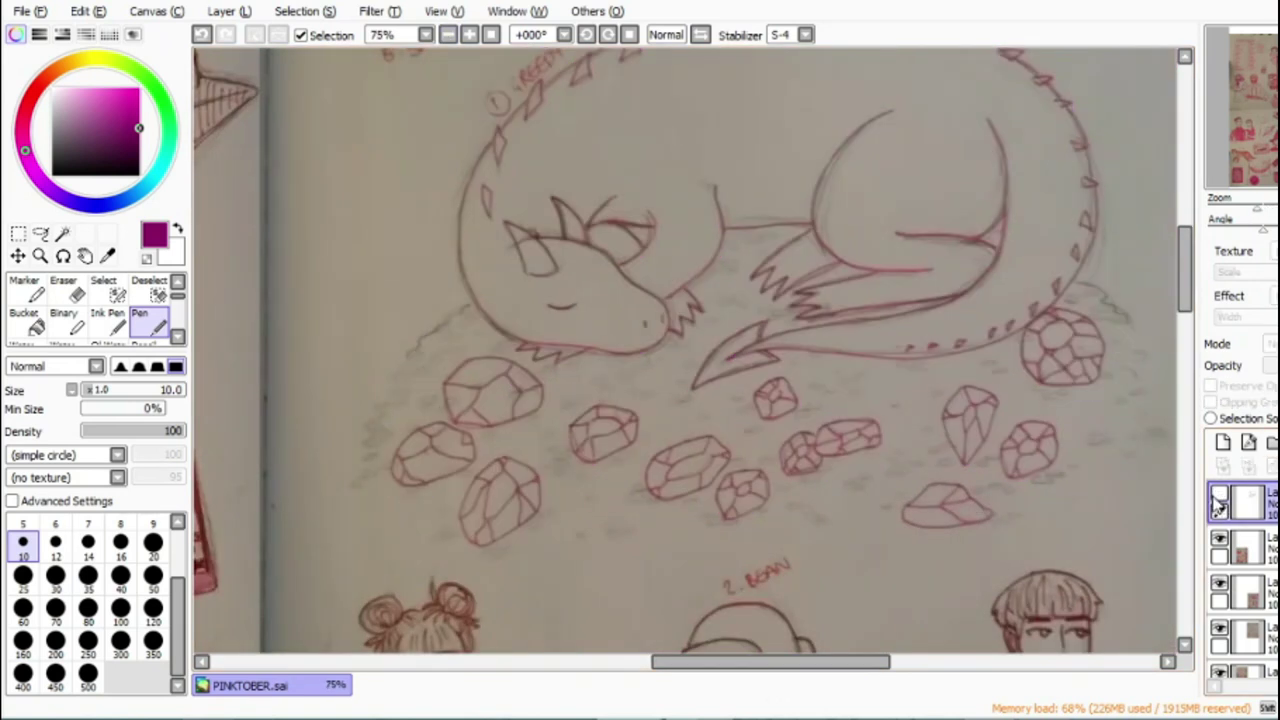
left_click(1220, 496)
left_click(1220, 628)
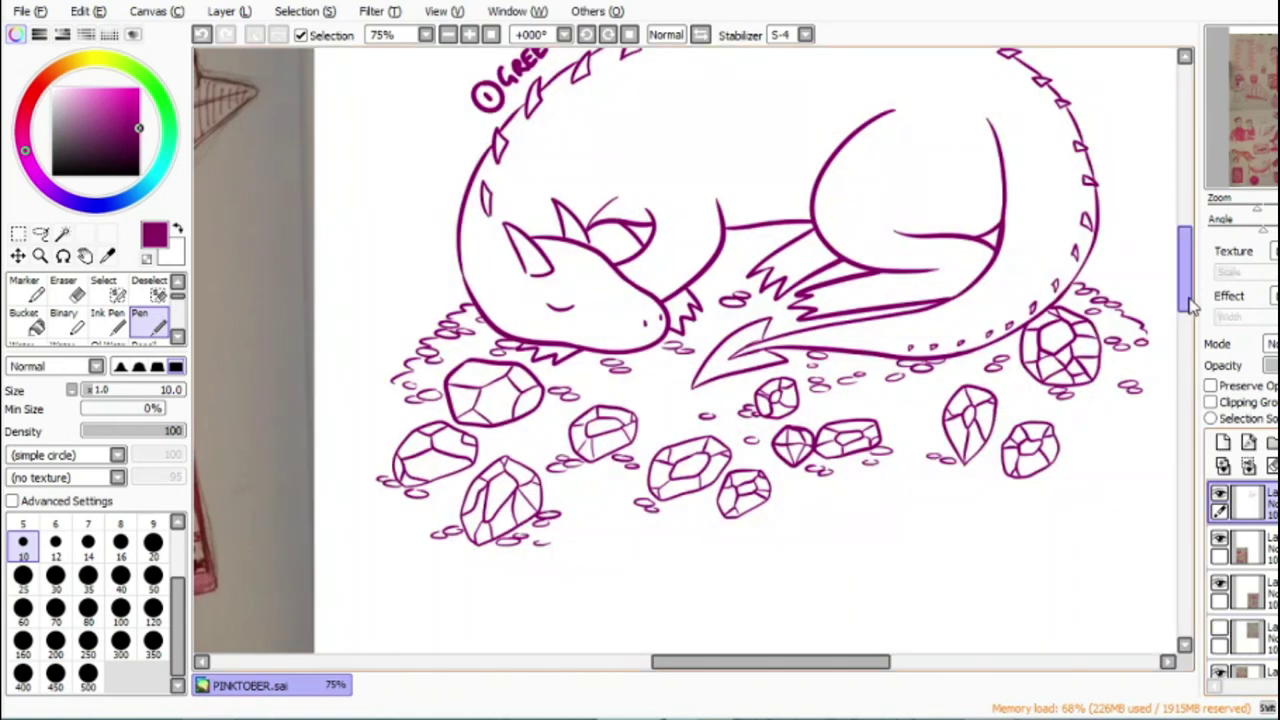
scroll(1185, 280, "up", 3)
left_click(1220, 628)
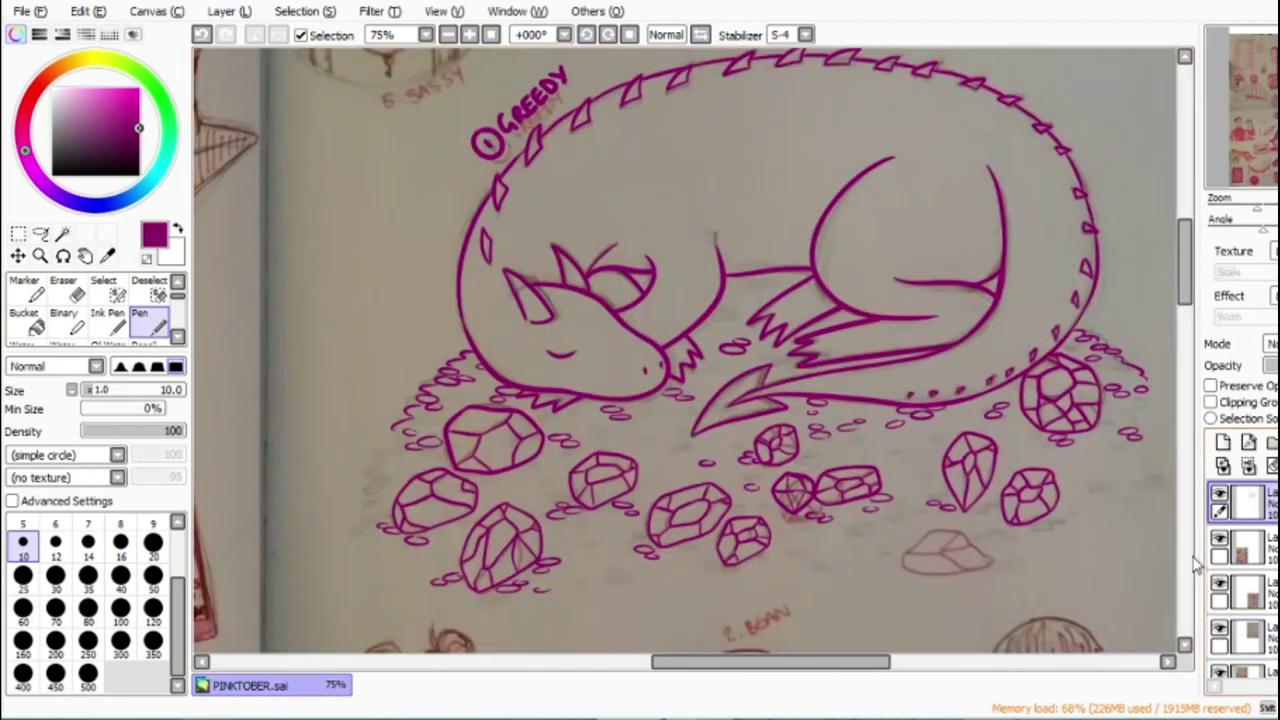
Step: Letter the title "2.Bean" over the sketched label above the Bean character
scroll(1187, 270, "up", 5)
scroll(1190, 262, "down", 4)
left_click_drag(880, 663, 643, 712)
scroll(643, 710, "up", 2)
scroll(642, 700, "down", 10)
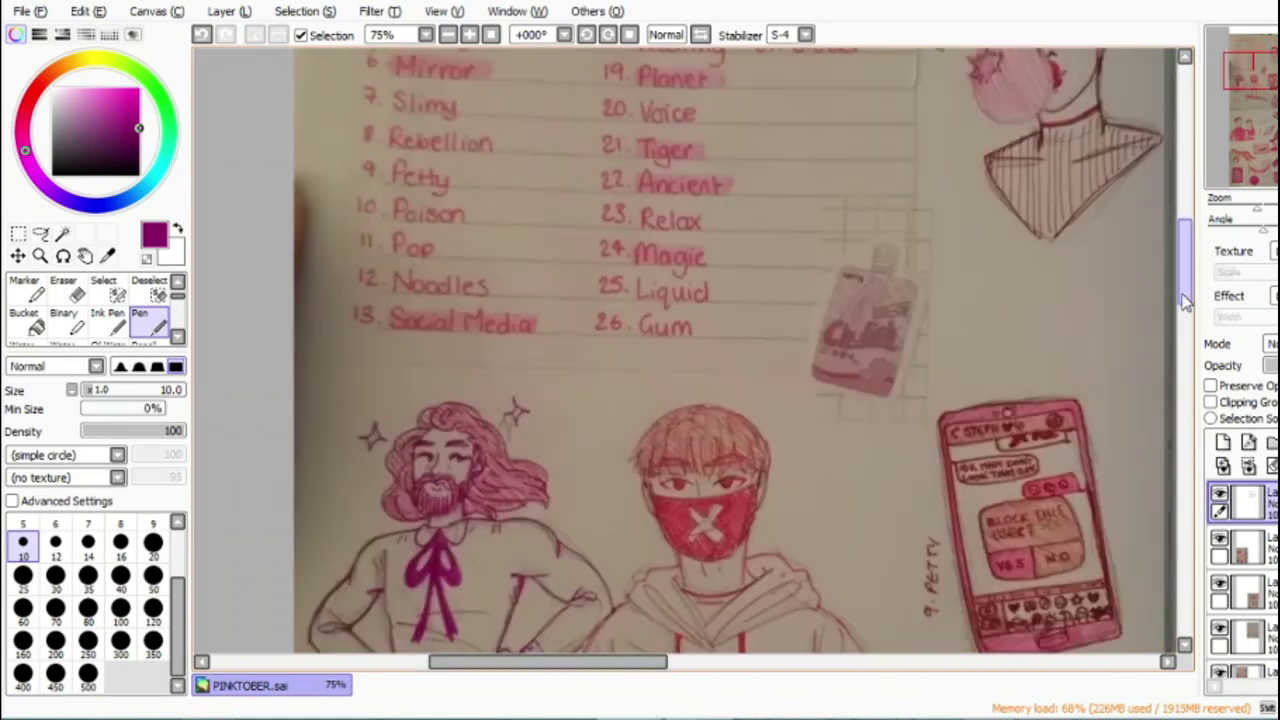
scroll(642, 687, "up", 8)
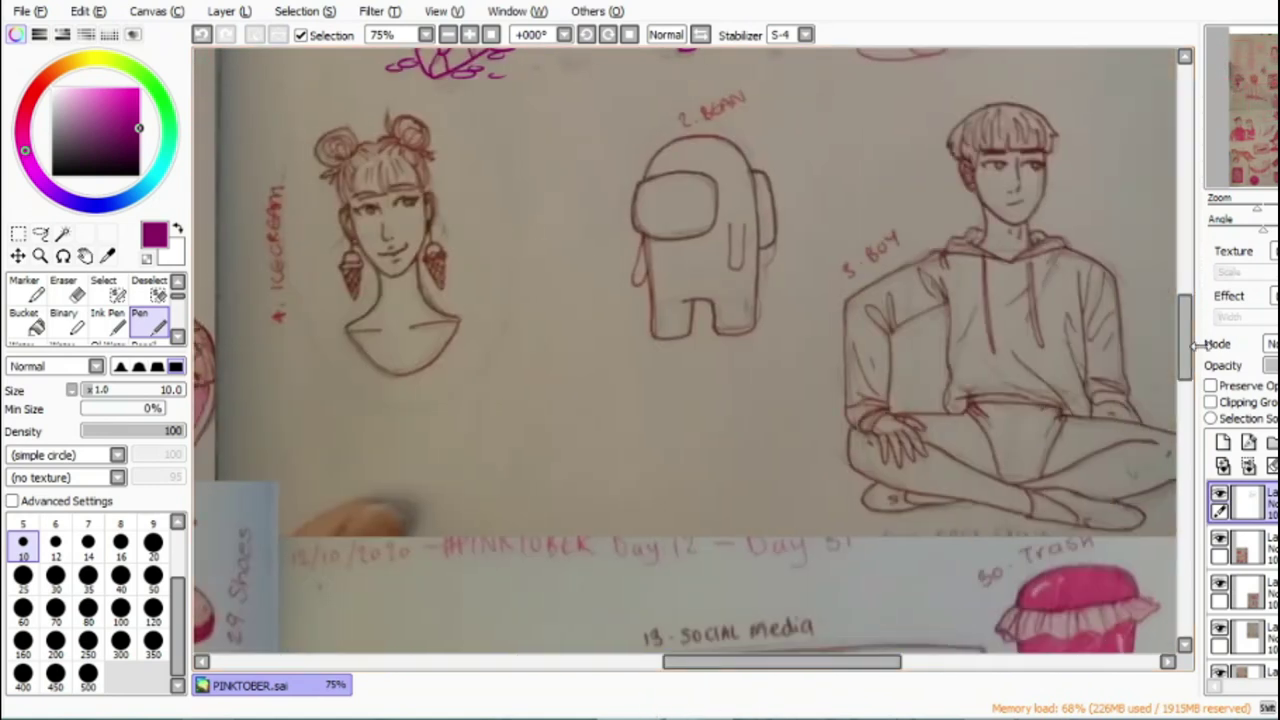
left_click(470, 36)
left_click(472, 40)
left_click(472, 40)
left_click(472, 40)
left_click_drag(1185, 307, 1184, 284)
scroll(1158, 307, "down", 2)
mouse_move(658, 372)
left_mouse_down()
mouse_move(674, 414)
mouse_move(708, 400)
mouse_move(737, 327)
mouse_move(784, 383)
left_mouse_up()
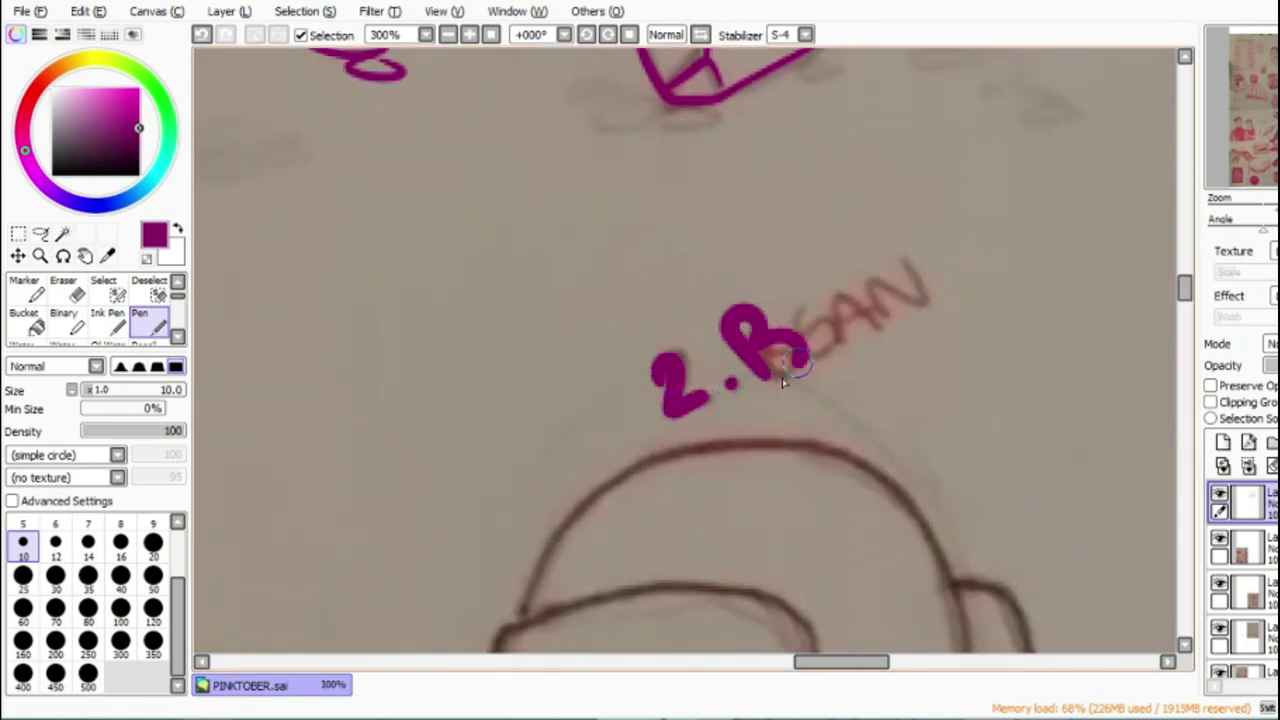
mouse_move(826, 318)
left_mouse_down()
mouse_move(864, 318)
mouse_move(920, 270)
mouse_move(952, 272)
left_mouse_up()
Step: Ink the Bean character's domed body, visor, legs and backpack
scroll(1188, 302, "down", 6)
mouse_move(749, 320)
left_mouse_down()
mouse_move(484, 348)
mouse_move(750, 525)
mouse_move(745, 333)
left_mouse_up()
mouse_move(535, 333)
left_mouse_down()
mouse_move(794, 168)
mouse_move(991, 623)
left_mouse_up()
scroll(1075, 300, "down", 10)
mouse_move(988, 75)
left_mouse_down()
mouse_move(994, 437)
mouse_move(806, 423)
mouse_move(683, 343)
left_mouse_up()
mouse_move(513, 75)
left_mouse_down()
mouse_move(534, 480)
mouse_move(714, 429)
mouse_move(712, 350)
left_mouse_up()
scroll(1188, 310, "up", 5)
scroll(1188, 310, "up", 4)
mouse_move(962, 240)
left_mouse_down()
mouse_move(1071, 446)
mouse_move(1010, 553)
left_mouse_up()
Step: Inspect the Bean line art at 100% with the scanned sketch temporarily hidden
left_click(456, 36)
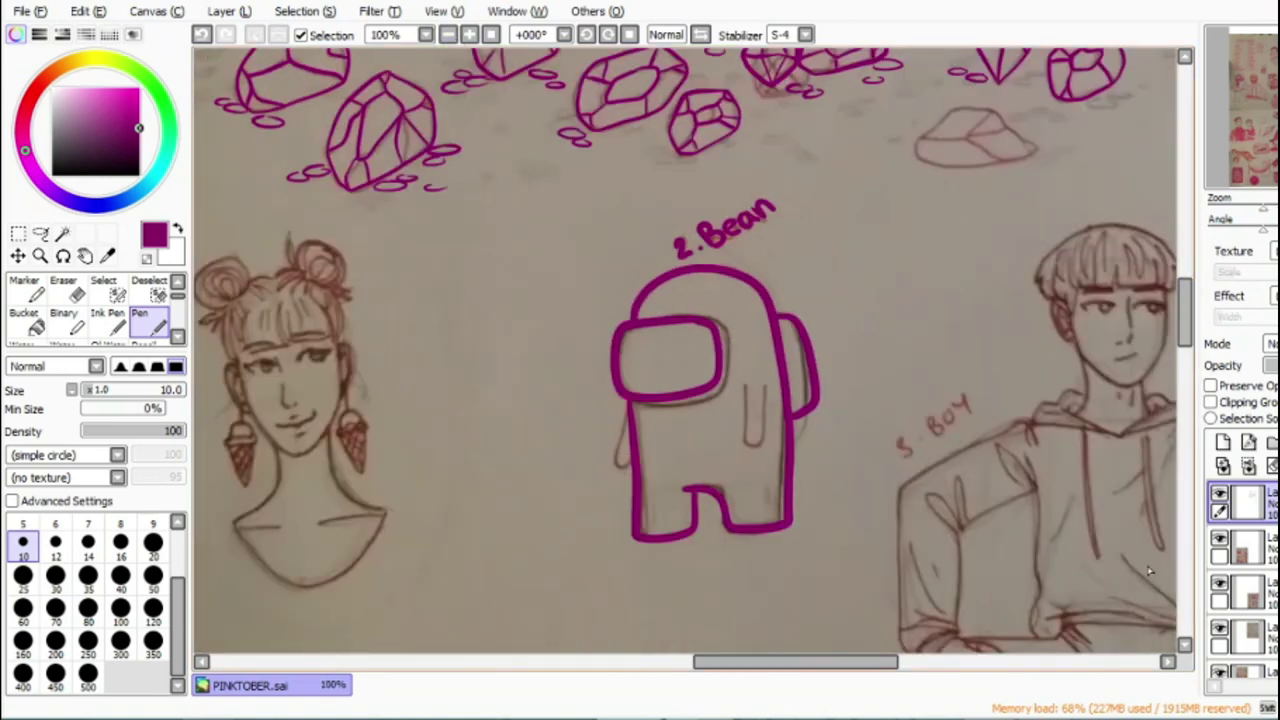
left_click(1219, 630)
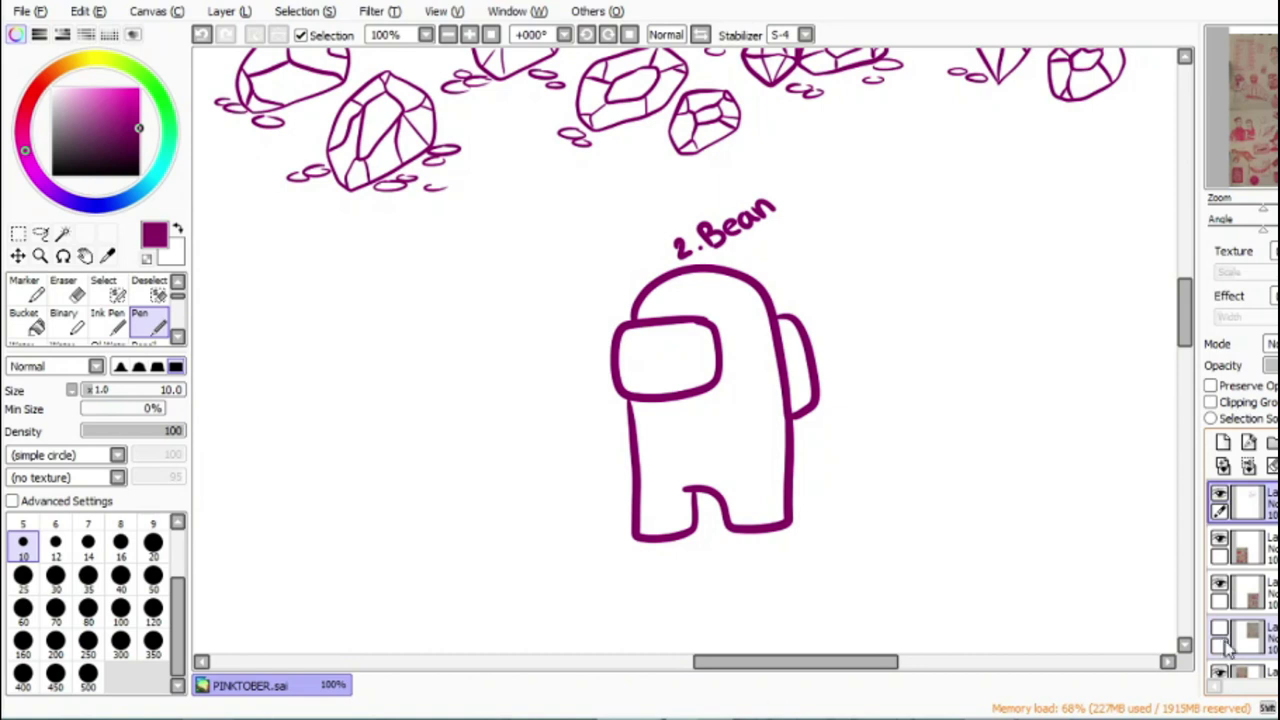
left_click(1220, 631)
Step: Letter the title "3. Boy" over the sketched label beside the boy's shoulder
mouse_move(796, 661)
left_mouse_down()
mouse_move(700, 663)
mouse_move(634, 686)
mouse_move(955, 712)
mouse_move(912, 718)
left_mouse_up()
left_click_drag(1187, 336, 1187, 345)
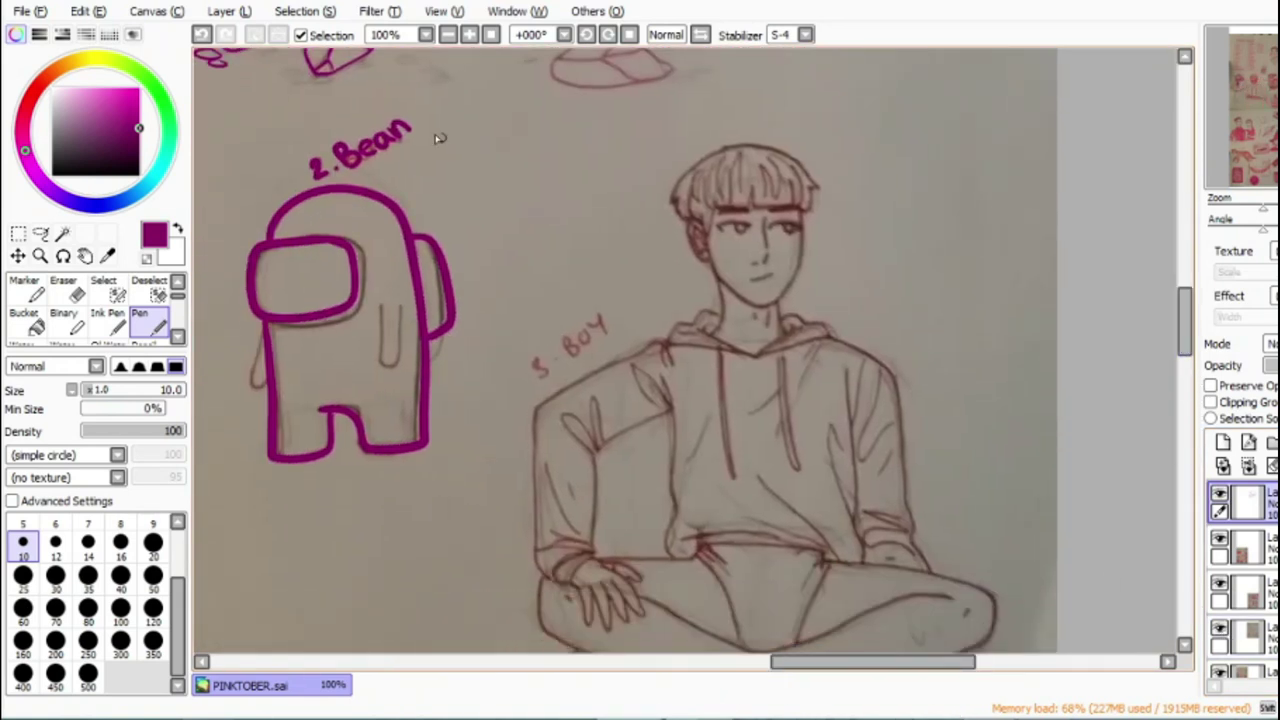
left_click(469, 35)
left_click_drag(920, 667, 876, 667)
mouse_move(662, 382)
left_mouse_down()
mouse_move(726, 397)
mouse_move(702, 432)
left_mouse_up()
mouse_move(795, 365)
left_mouse_down()
mouse_move(795, 326)
mouse_move(855, 263)
mouse_move(883, 272)
left_mouse_up()
left_click_drag(877, 224, 889, 302)
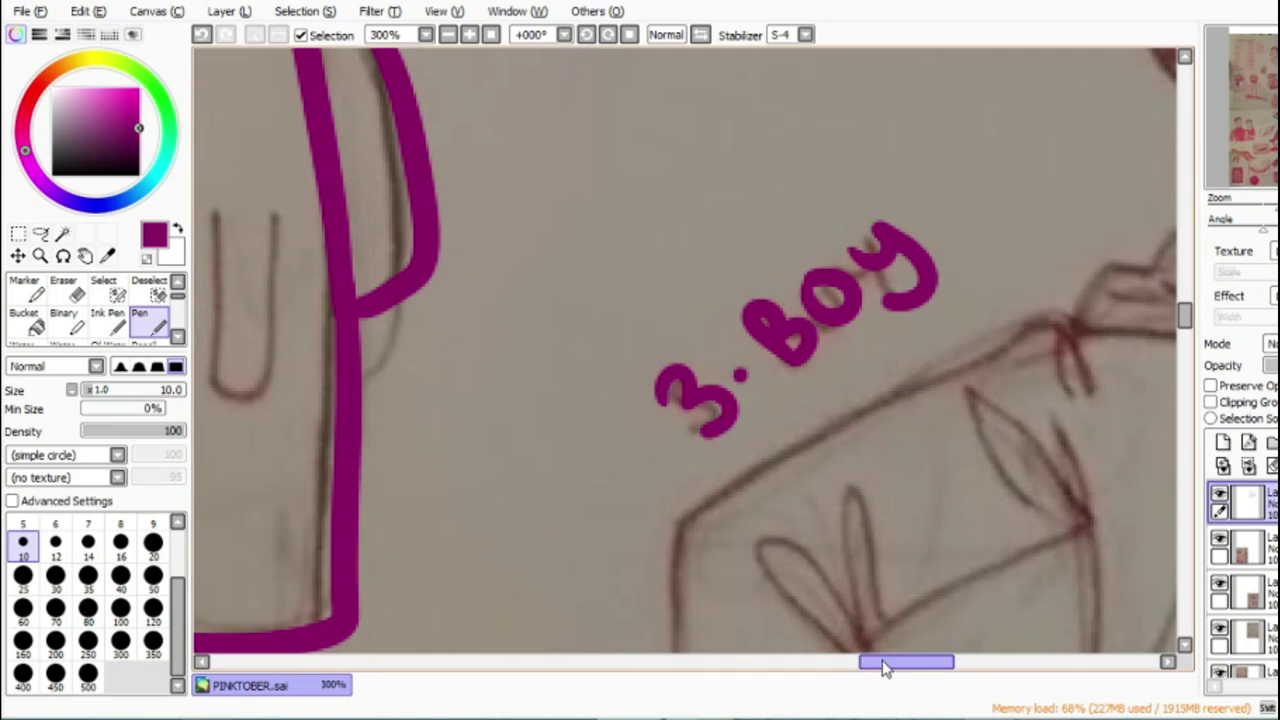
Step: Set the pen size to 9 and ink the boy's face contour from ear to chin to temple
left_click_drag(882, 660, 934, 660)
scroll(850, 545, "up", 2)
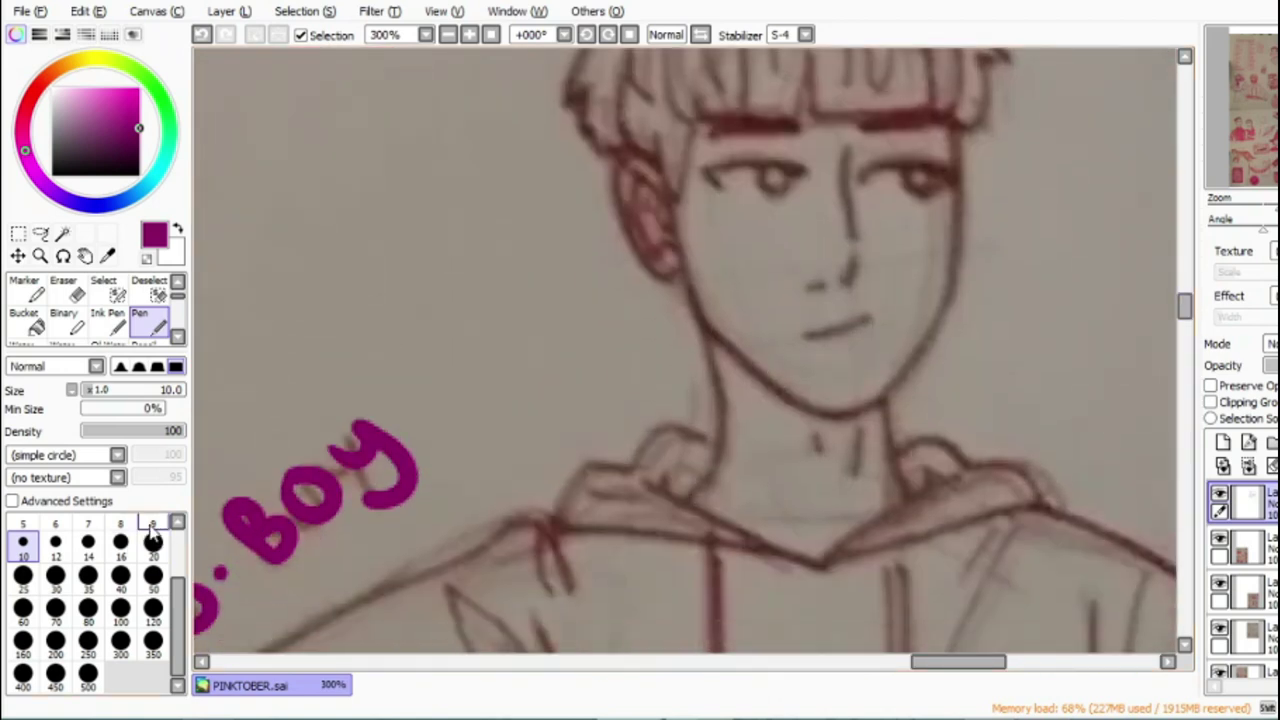
left_click(152, 532)
key("ctrl+plus")
mouse_move(663, 155)
left_mouse_down()
mouse_move(720, 334)
mouse_move(888, 428)
mouse_move(951, 417)
left_mouse_up()
left_click_drag(965, 664, 986, 664)
left_click_drag(1184, 304, 1184, 300)
key("ctrl+z")
mouse_move(652, 541)
left_mouse_down()
mouse_move(720, 495)
mouse_move(780, 128)
mouse_move(741, 478)
mouse_move(699, 529)
left_mouse_up()
key("ctrl+z")
Step: Ink the boy's nose and both eyes
mouse_move(648, 192)
left_mouse_down()
mouse_move(646, 263)
mouse_move(667, 325)
mouse_move(632, 385)
left_mouse_up()
left_click(626, 383)
mouse_move(583, 234)
left_mouse_down()
mouse_move(457, 223)
mouse_move(490, 252)
mouse_move(601, 231)
left_mouse_up()
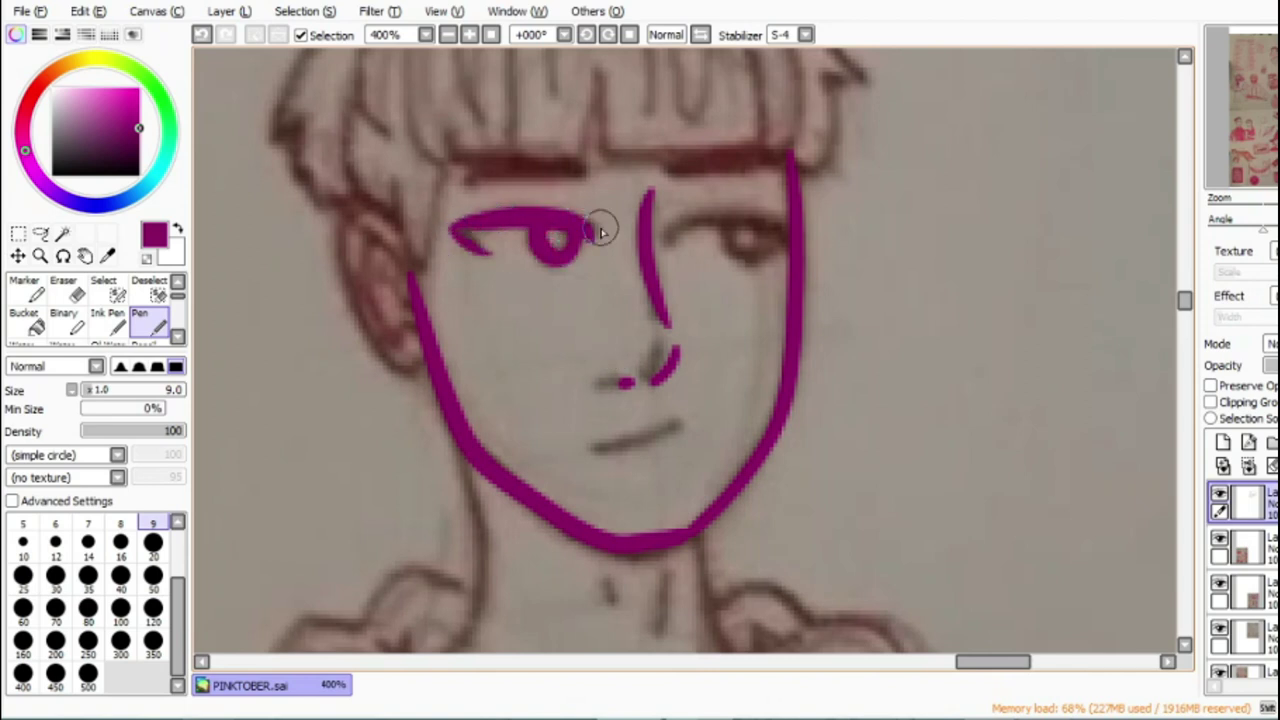
mouse_move(700, 220)
left_mouse_down()
mouse_move(789, 229)
mouse_move(765, 262)
left_mouse_up()
Step: Ink the boy's thick eyebrows and his mouth
left_click_drag(598, 170, 470, 178)
left_click_drag(662, 170, 745, 162)
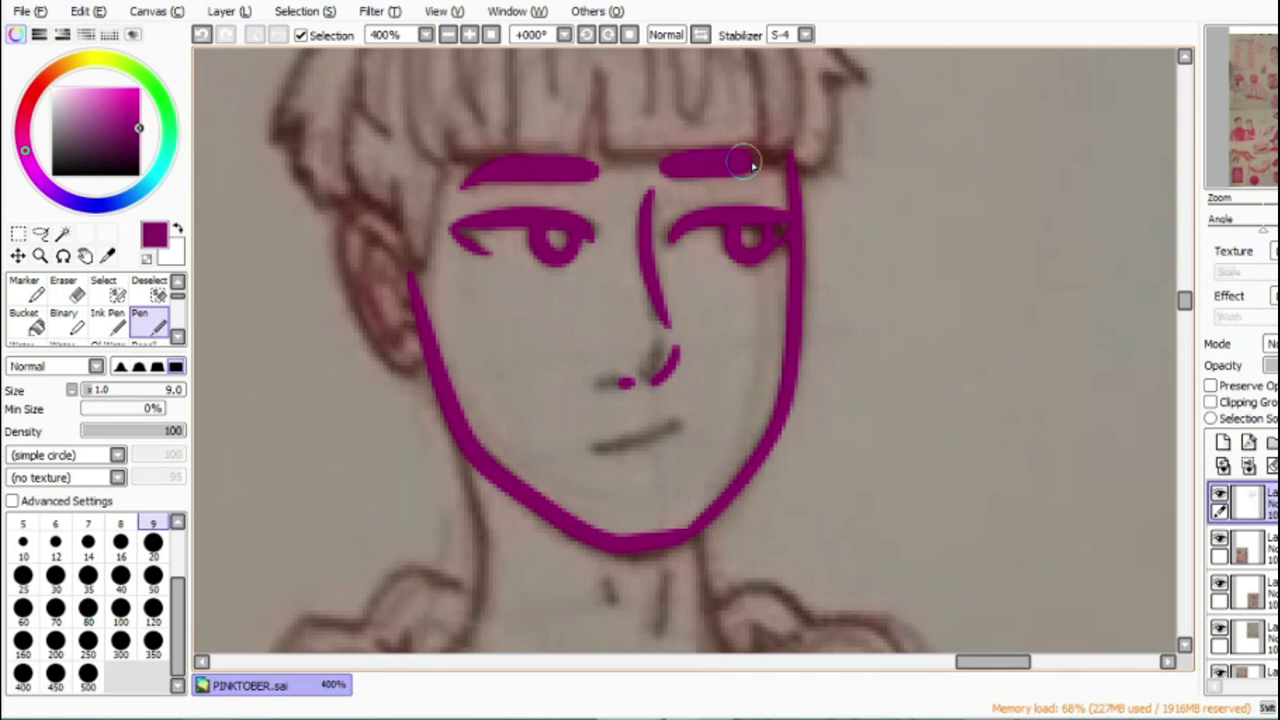
left_click_drag(594, 451, 660, 436)
Step: Ink the boy's ear and the hair strands falling in front of it
mouse_move(405, 265)
left_mouse_down()
mouse_move(346, 243)
mouse_move(412, 365)
left_mouse_up()
mouse_move(365, 258)
left_mouse_down()
mouse_move(402, 302)
mouse_move(434, 179)
left_mouse_up()
left_click_drag(389, 169, 411, 252)
Step: Ink the hair's outer edge on the ear side and the fringe across the boy's forehead
scroll(1190, 295, "up", 3)
mouse_move(485, 148)
left_mouse_down()
mouse_move(434, 157)
mouse_move(300, 337)
mouse_move(315, 415)
mouse_move(372, 428)
left_mouse_up()
mouse_move(388, 218)
left_mouse_down()
mouse_move(417, 357)
mouse_move(474, 374)
left_mouse_up()
mouse_move(478, 228)
left_mouse_down()
mouse_move(491, 371)
mouse_move(592, 323)
left_mouse_up()
mouse_move(593, 255)
left_mouse_down()
mouse_move(600, 362)
mouse_move(757, 363)
mouse_move(745, 270)
left_mouse_up()
left_click_drag(762, 211, 795, 362)
Step: Ink the crown of the boy's hair down to the flicked tip on the far side, replacing the first attempt
mouse_move(478, 149)
left_mouse_down()
mouse_move(666, 129)
mouse_move(776, 214)
left_mouse_up()
left_click(203, 35)
mouse_move(480, 147)
left_mouse_down()
mouse_move(728, 169)
mouse_move(880, 286)
mouse_move(808, 396)
left_mouse_up()
Step: Add the inner strand lines throughout the boy's fringe and side hair
mouse_move(633, 172)
left_mouse_down()
mouse_move(674, 194)
mouse_move(692, 318)
left_mouse_up()
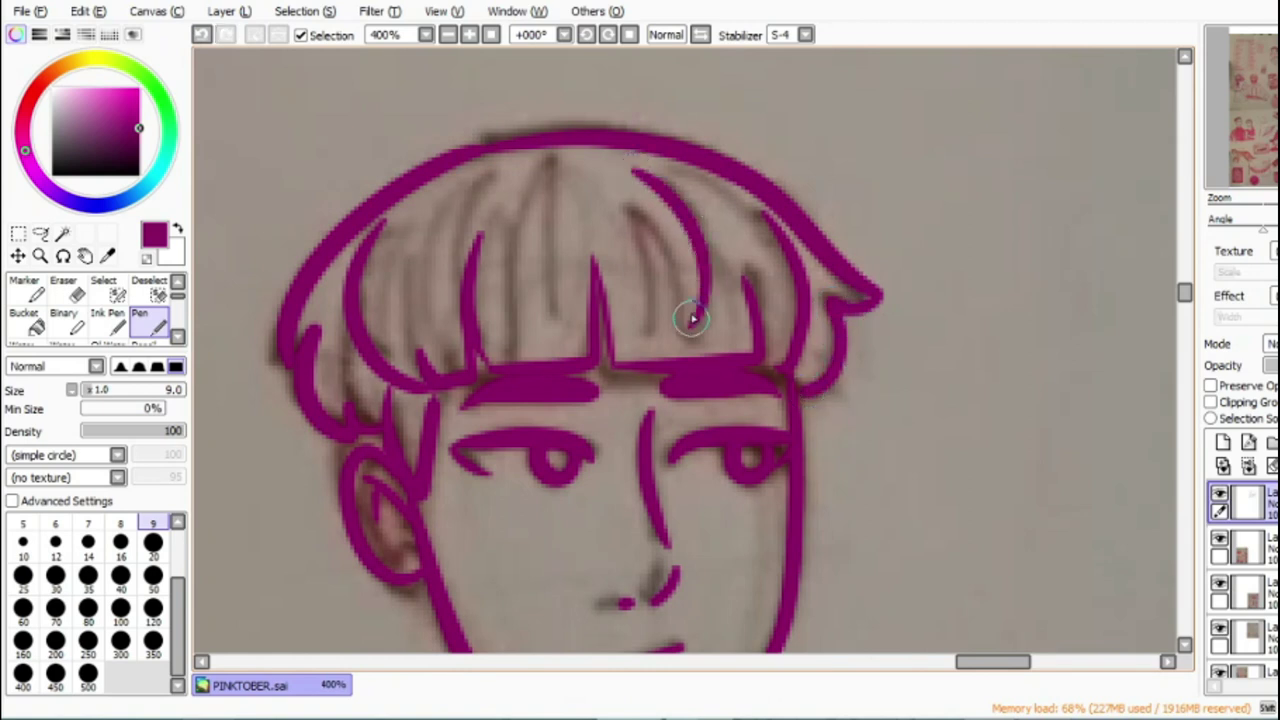
left_click_drag(633, 196, 666, 322)
mouse_move(524, 175)
left_mouse_down()
mouse_move(516, 336)
mouse_move(578, 338)
left_mouse_up()
left_click_drag(453, 181, 421, 331)
left_click_drag(448, 229, 452, 334)
left_click_drag(345, 348, 390, 396)
left_click_drag(816, 338, 793, 380)
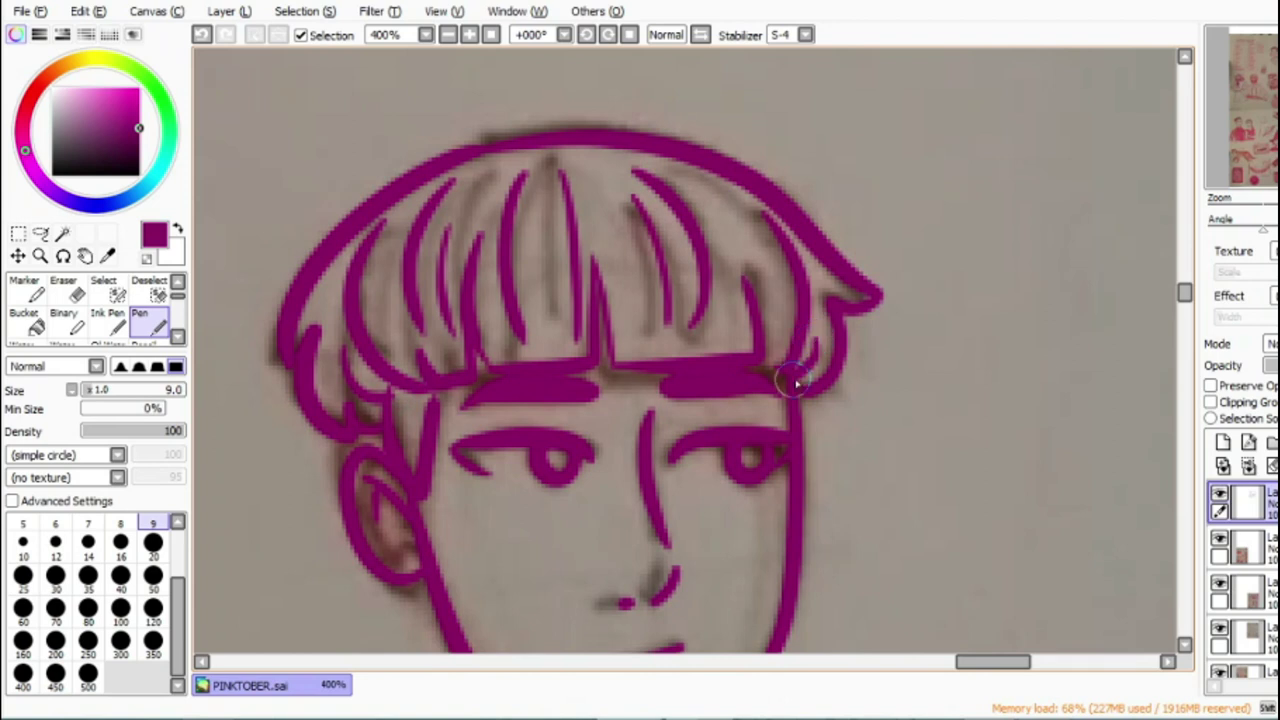
Step: Ink both sides of the boy's neck and add the short throat marks
left_click_drag(1187, 300, 1187, 318)
mouse_move(430, 92)
left_mouse_down()
mouse_move(463, 330)
mouse_move(430, 385)
left_mouse_up()
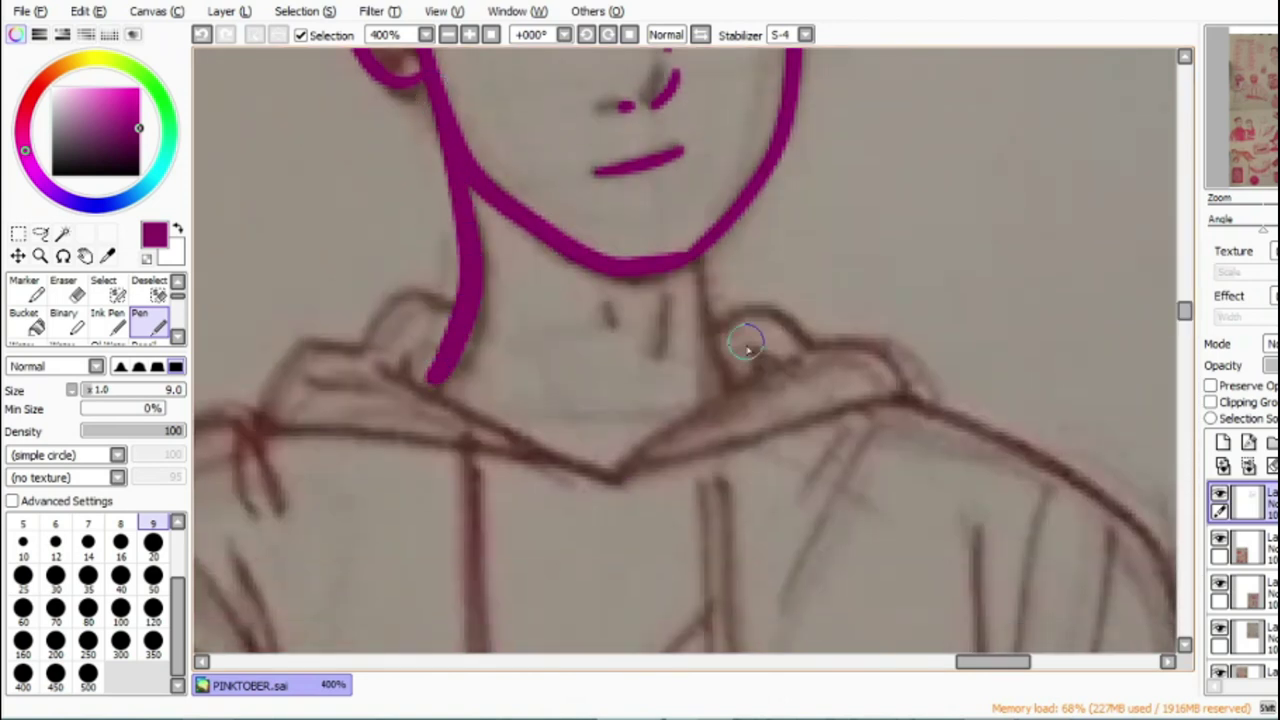
left_click_drag(730, 390, 697, 272)
left_click_drag(601, 300, 605, 330)
left_click_drag(656, 300, 658, 350)
Step: Ink the hoodie's hood around the neck, with its V-shaped collar edges and inner fold lines
mouse_move(370, 366)
left_mouse_down()
mouse_move(586, 457)
mouse_move(802, 357)
left_mouse_up()
mouse_move(458, 303)
left_mouse_down()
mouse_move(341, 345)
mouse_move(266, 425)
mouse_move(605, 478)
left_mouse_up()
left_click_drag(357, 406, 505, 442)
mouse_move(712, 318)
left_mouse_down()
mouse_move(856, 340)
mouse_move(913, 388)
mouse_move(608, 480)
left_mouse_up()
left_click_drag(612, 476, 846, 378)
Step: Ink the two long drawstrings hanging from the hoodie's collar
left_click(1188, 333)
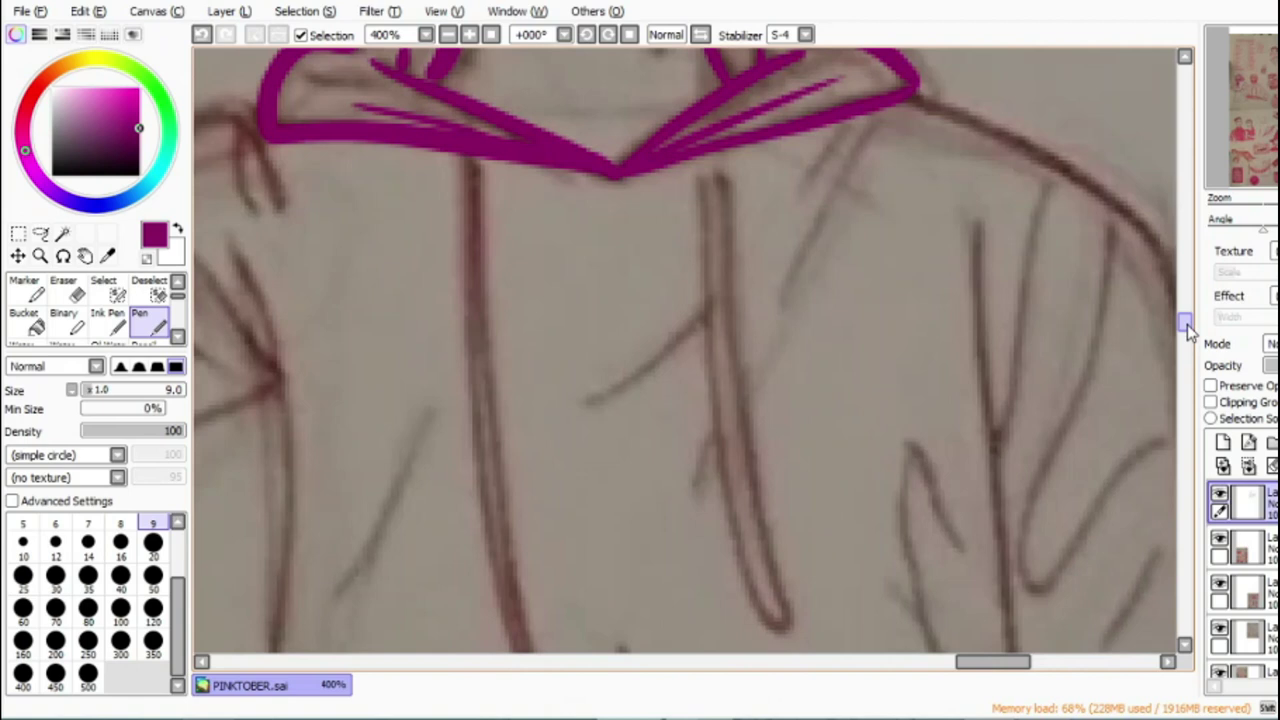
left_click_drag(1188, 333, 1188, 335)
mouse_move(463, 172)
left_mouse_down()
mouse_move(514, 451)
mouse_move(500, 135)
left_mouse_up()
mouse_move(695, 128)
left_mouse_down()
mouse_move(726, 450)
mouse_move(788, 588)
mouse_move(720, 220)
mouse_move(722, 132)
left_mouse_up()
Step: Ink the shoulder and the whole sleeve on the "3. Boy" lettering side, including elbow folds, cuff and underarm line
scroll(691, 443, "left", 10)
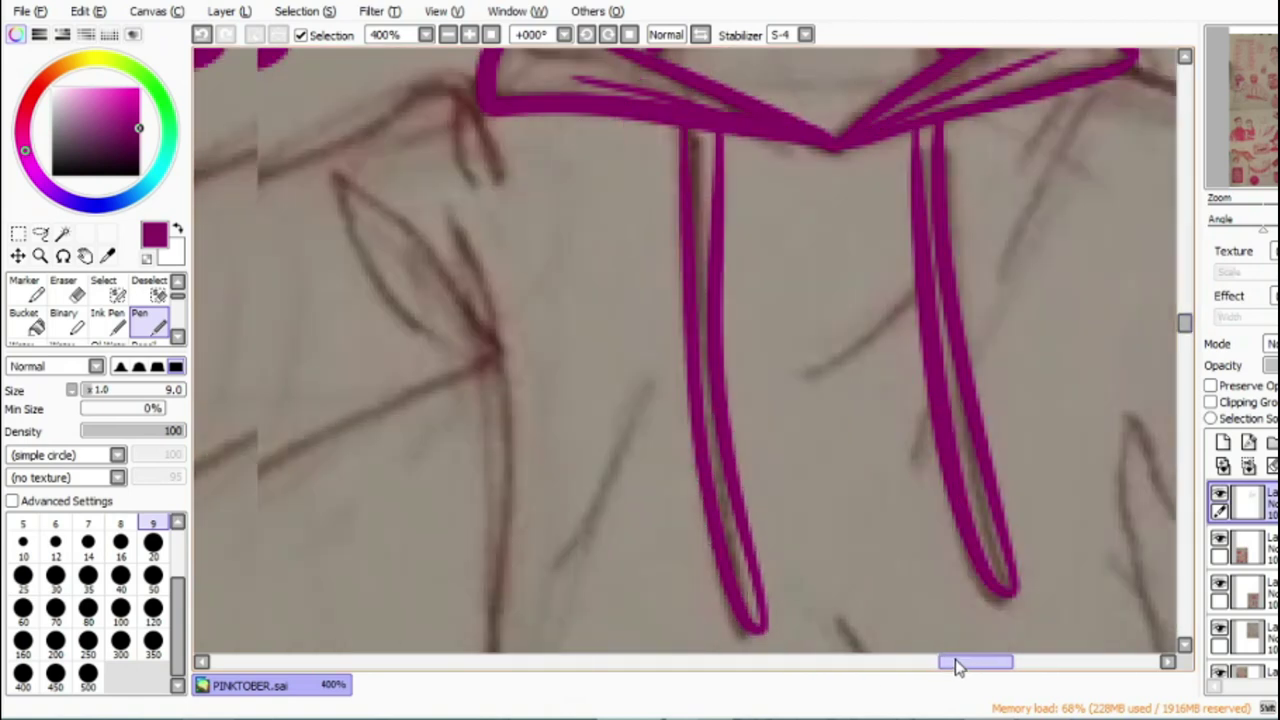
left_click(448, 36)
mouse_move(657, 220)
left_mouse_down()
mouse_move(588, 243)
mouse_move(409, 351)
mouse_move(405, 490)
left_mouse_up()
scroll(668, 70, "down", 3)
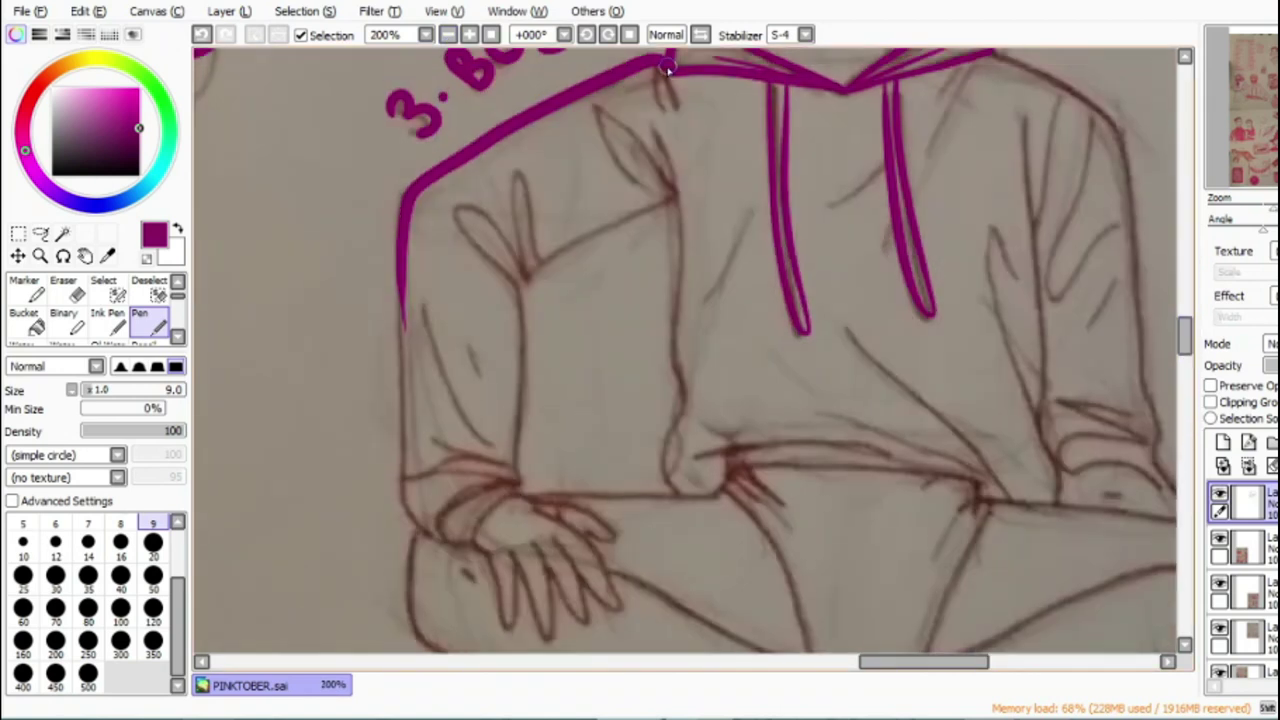
left_click_drag(399, 285, 436, 545)
key("ctrl+z")
mouse_move(404, 330)
left_mouse_down()
mouse_move(428, 530)
mouse_move(447, 543)
mouse_move(470, 485)
mouse_move(505, 485)
mouse_move(450, 535)
mouse_move(483, 555)
mouse_move(508, 500)
mouse_move(526, 494)
mouse_move(456, 483)
mouse_move(484, 477)
mouse_move(441, 457)
mouse_move(499, 463)
mouse_move(442, 391)
mouse_move(522, 488)
mouse_move(517, 289)
mouse_move(463, 222)
mouse_move(518, 266)
mouse_move(536, 212)
left_mouse_up()
left_click_drag(519, 282, 675, 193)
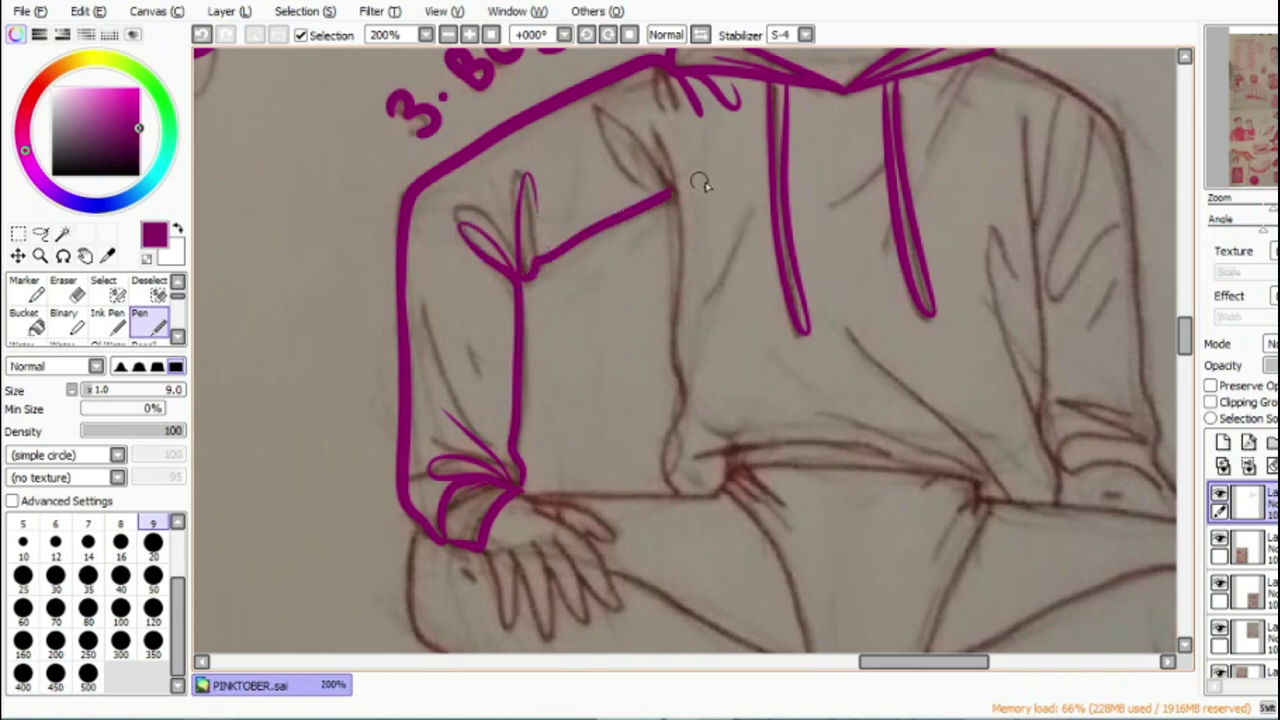
Step: Ink the hoodie's side edge beside the finished sleeve, its fold lines and the curved double hem
mouse_move(657, 123)
left_mouse_down()
mouse_move(676, 290)
mouse_move(672, 495)
left_mouse_up()
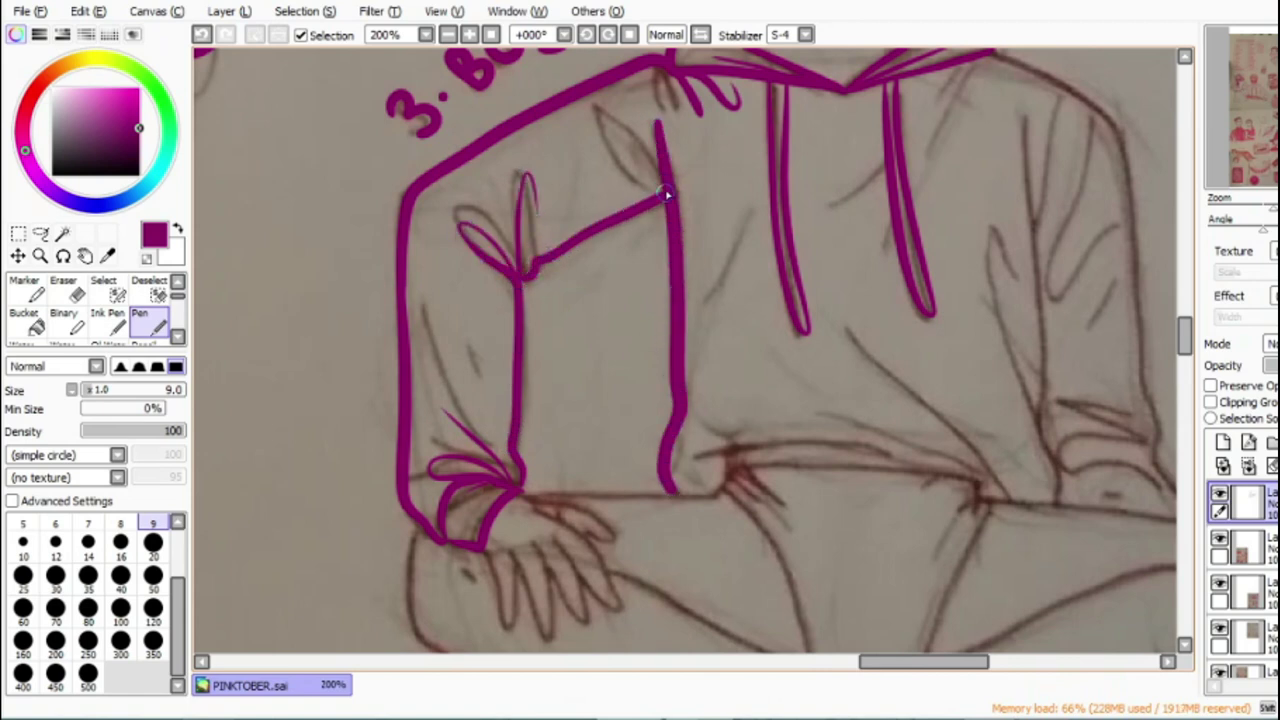
left_click_drag(875, 668, 900, 672)
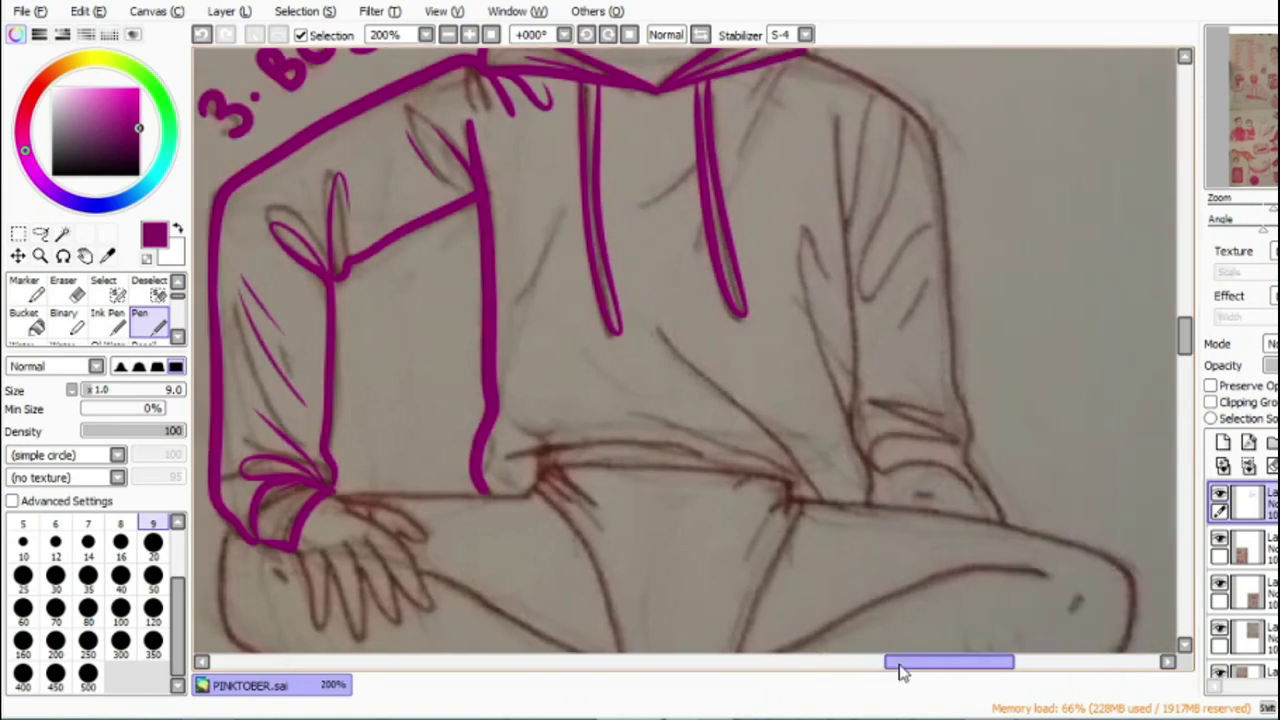
mouse_move(515, 463)
left_mouse_down()
mouse_move(685, 453)
mouse_move(798, 495)
mouse_move(751, 474)
mouse_move(590, 468)
left_mouse_up()
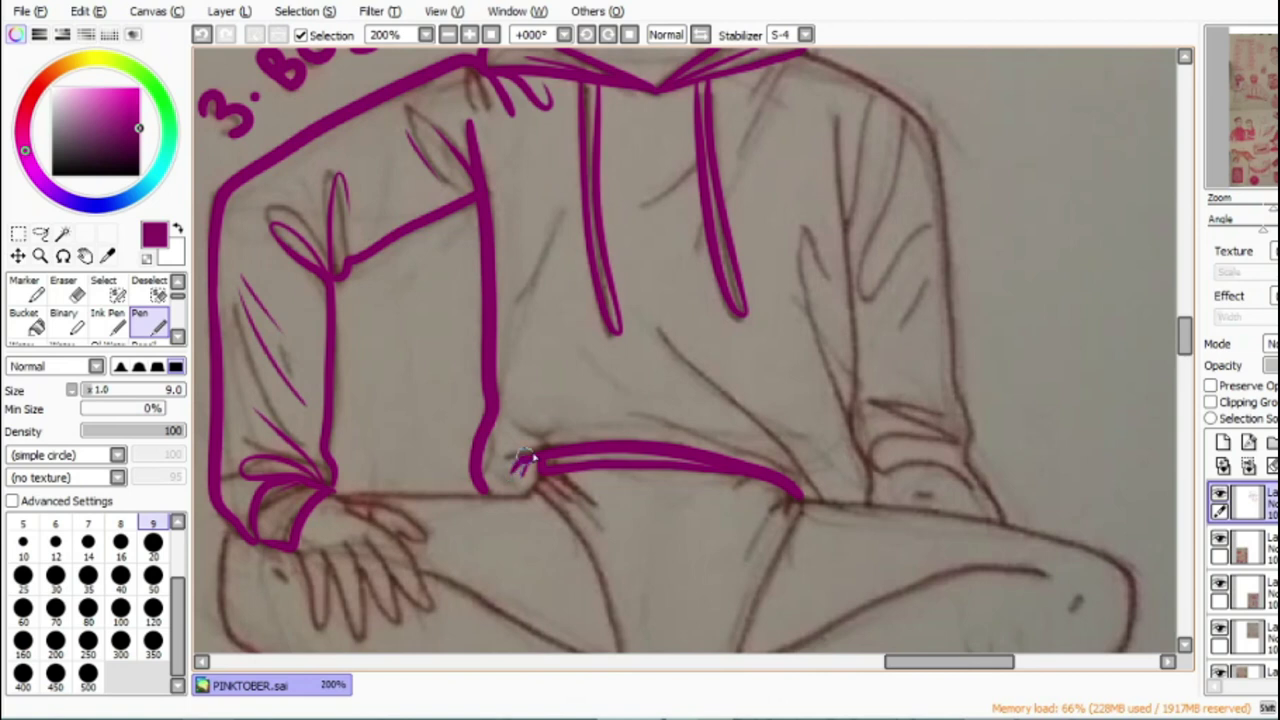
Step: Add thin fold lines across the front of the hoodie
left_click_drag(565, 166, 502, 378)
mouse_move(678, 342)
left_mouse_down()
mouse_move(805, 495)
mouse_move(783, 245)
left_mouse_up()
left_click_drag(771, 72, 742, 182)
Step: Ink the second sleeve from shoulder to wrist, with its inner edge, cuff bands and creases
left_click_drag(838, 108, 860, 430)
mouse_move(800, 55)
left_mouse_down()
mouse_move(896, 108)
mouse_move(945, 195)
mouse_move(990, 514)
left_mouse_up()
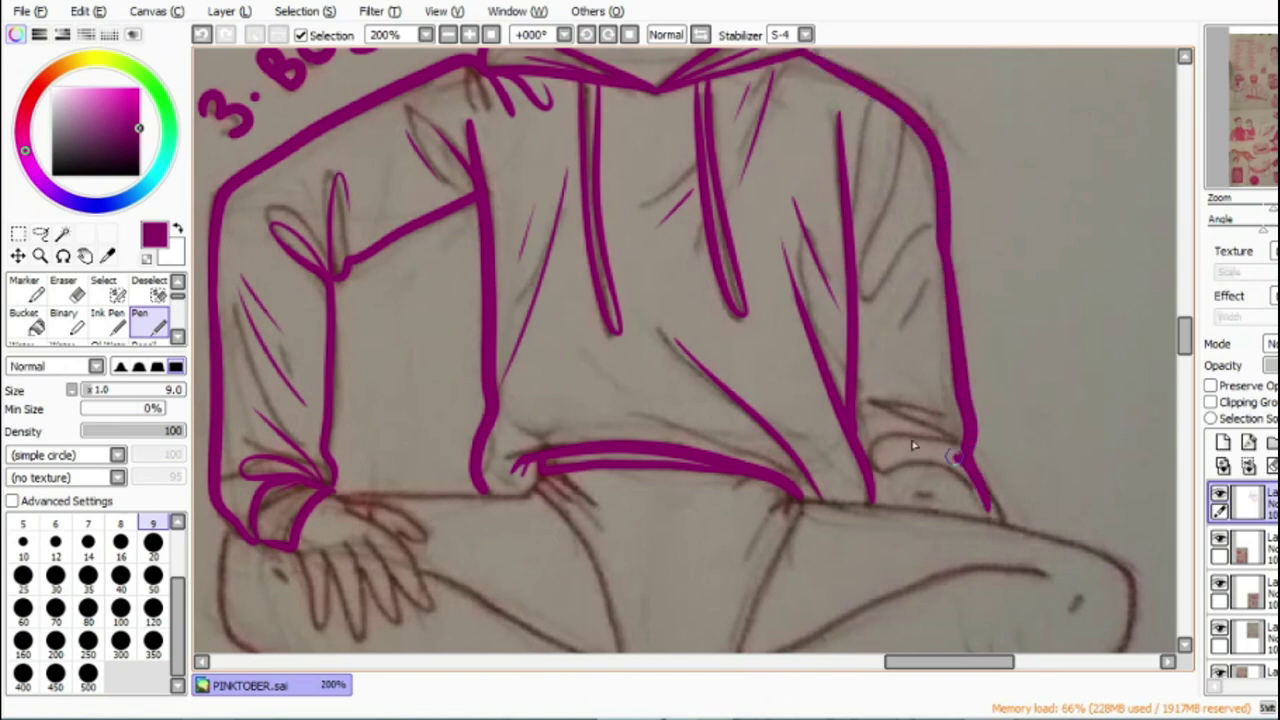
mouse_move(955, 457)
left_mouse_down()
mouse_move(865, 431)
mouse_move(940, 400)
left_mouse_up()
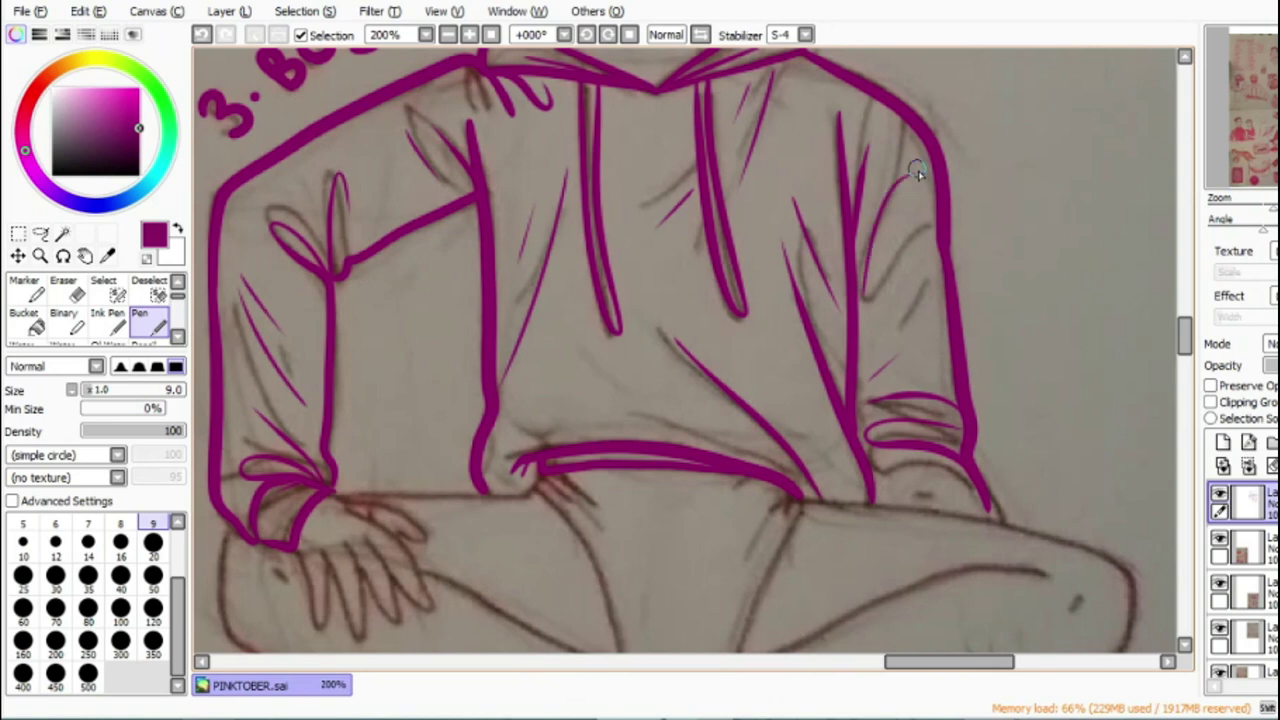
Step: Ink the two inner thigh lines running down from the ends of the hoodie's hem
scroll(1060, 325, "down", 5)
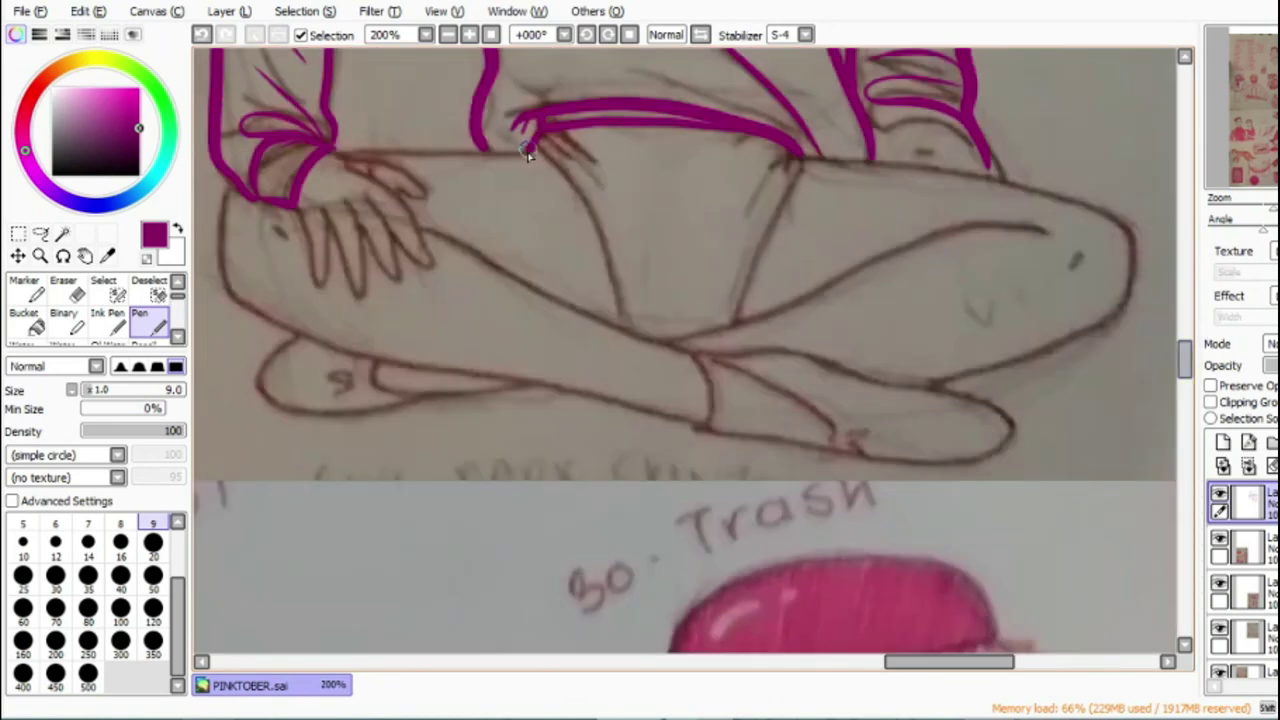
mouse_move(528, 152)
left_mouse_down()
mouse_move(561, 177)
mouse_move(606, 283)
left_mouse_up()
left_click_drag(800, 155, 733, 288)
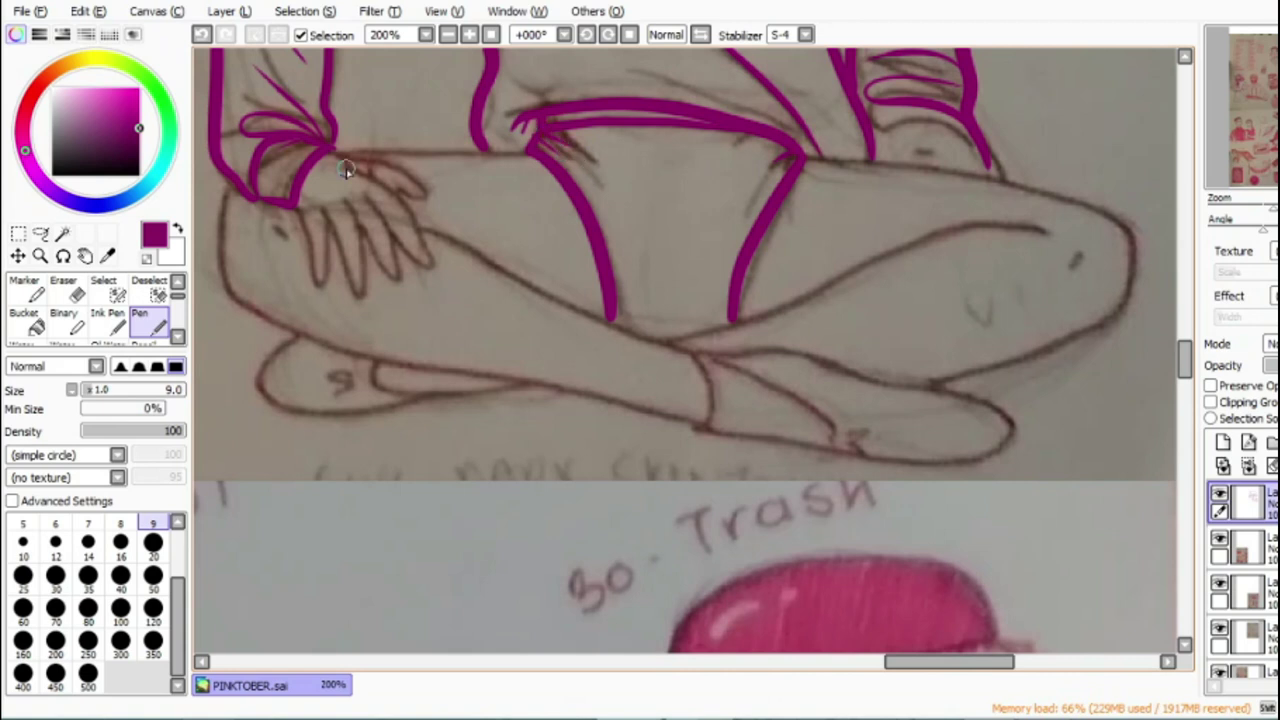
Step: Ink the crossed leg without the hand on it: calf crease, thigh, knee and underside, plus the front shoe outline
left_click(469, 35)
mouse_move(938, 676)
left_mouse_down()
mouse_move(974, 676)
mouse_move(963, 676)
left_mouse_up()
mouse_move(386, 337)
left_mouse_down()
mouse_move(511, 307)
mouse_move(731, 199)
mouse_move(867, 162)
mouse_move(960, 178)
left_mouse_up()
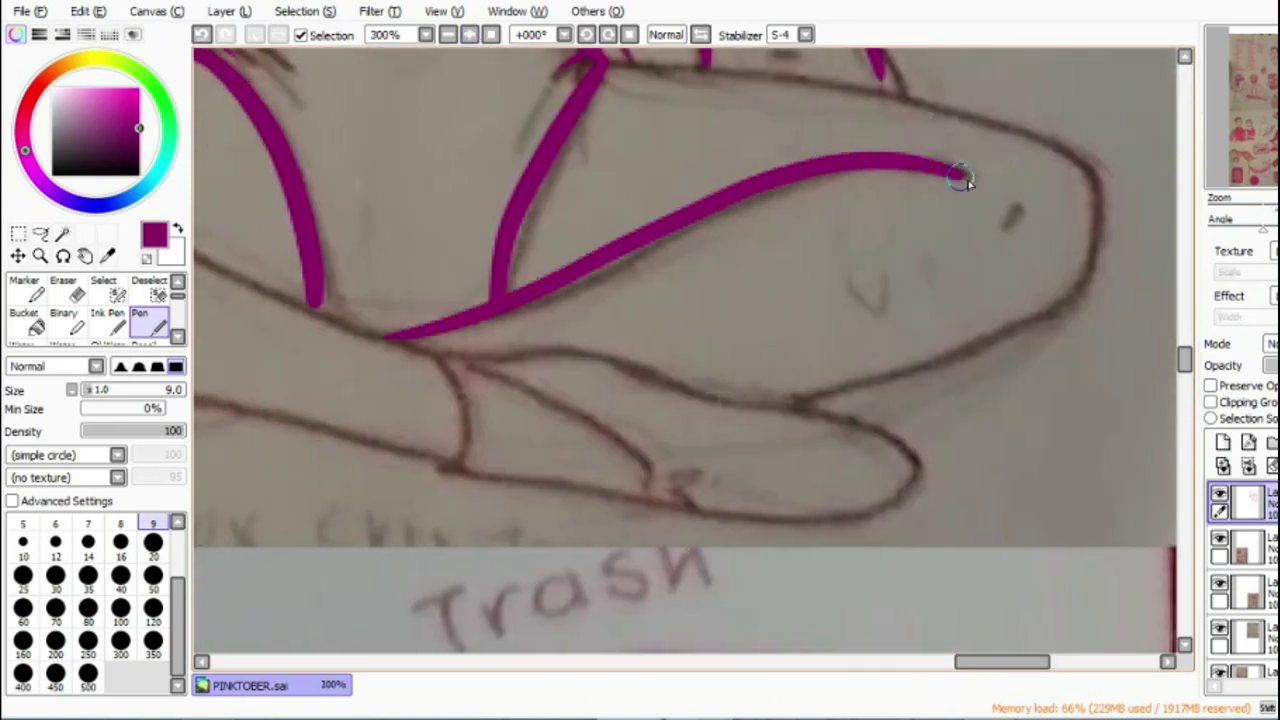
mouse_move(612, 65)
left_mouse_down()
mouse_move(975, 125)
mouse_move(1092, 285)
mouse_move(1088, 306)
left_mouse_up()
mouse_move(790, 405)
left_mouse_down()
mouse_move(920, 369)
mouse_move(1088, 292)
left_mouse_up()
mouse_move(425, 355)
left_mouse_down()
mouse_move(533, 350)
mouse_move(805, 403)
mouse_move(921, 464)
mouse_move(845, 523)
mouse_move(487, 480)
left_mouse_up()
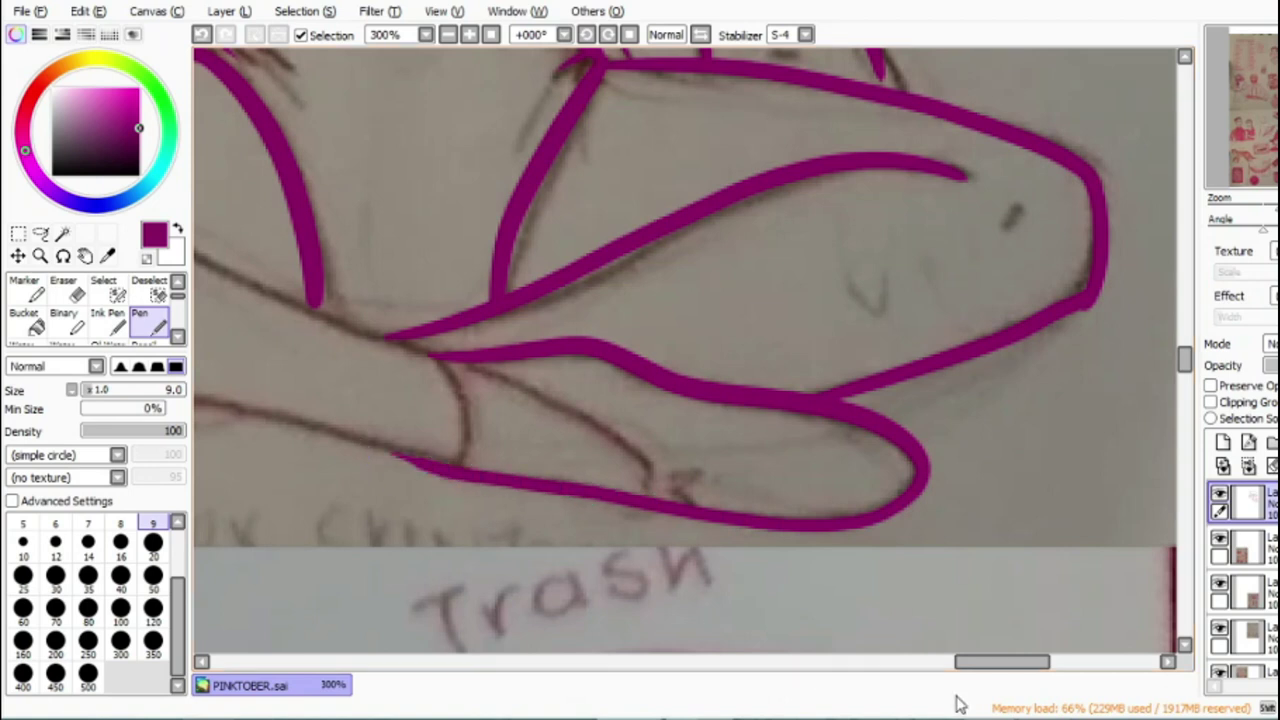
Step: Ink the fingers and thumb of the hand resting on the boy's knee, redoing the first finger
left_click_drag(980, 661, 921, 664)
left_click_drag(435, 132, 470, 250)
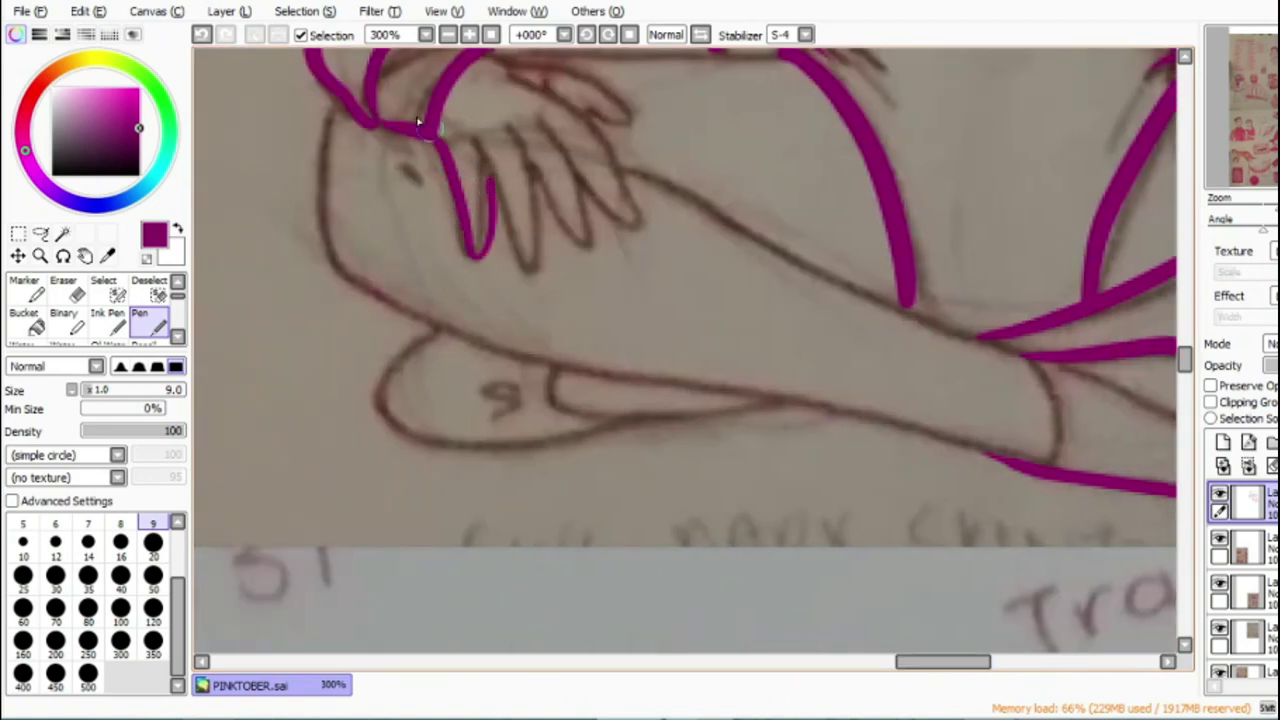
key("ctrl+z")
mouse_move(513, 75)
left_mouse_down()
mouse_move(574, 103)
mouse_move(600, 212)
left_mouse_up()
mouse_move(543, 123)
left_mouse_down()
mouse_move(543, 194)
mouse_move(514, 129)
mouse_move(514, 223)
mouse_move(478, 150)
mouse_move(465, 250)
mouse_move(480, 148)
left_mouse_up()
mouse_move(489, 60)
left_mouse_down()
mouse_move(594, 87)
mouse_move(627, 112)
left_mouse_up()
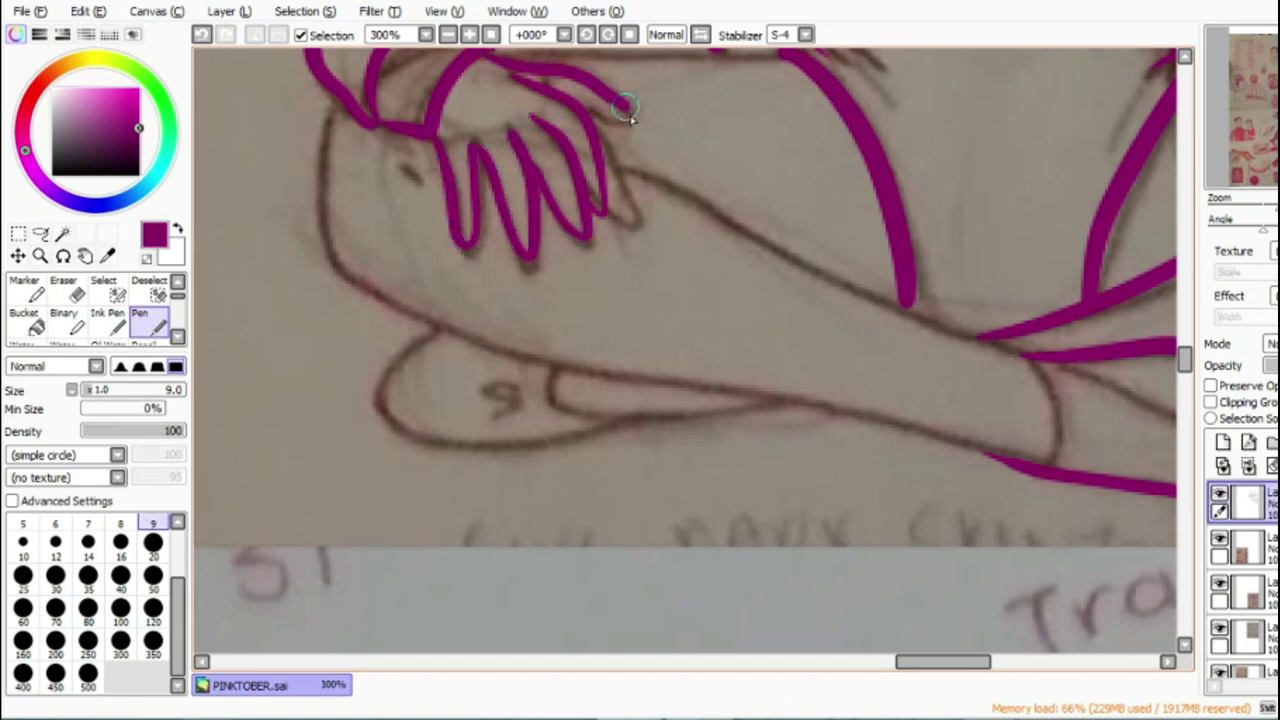
Step: Ink the leg under the hand from knee to ankle and the foot tucked beneath it
mouse_move(345, 118)
left_mouse_down()
mouse_move(329, 264)
mouse_move(444, 337)
mouse_move(909, 423)
mouse_move(1035, 466)
left_mouse_up()
left_click_drag(626, 175, 1073, 366)
mouse_move(451, 360)
left_mouse_down()
mouse_move(380, 411)
mouse_move(585, 441)
mouse_move(790, 410)
left_mouse_up()
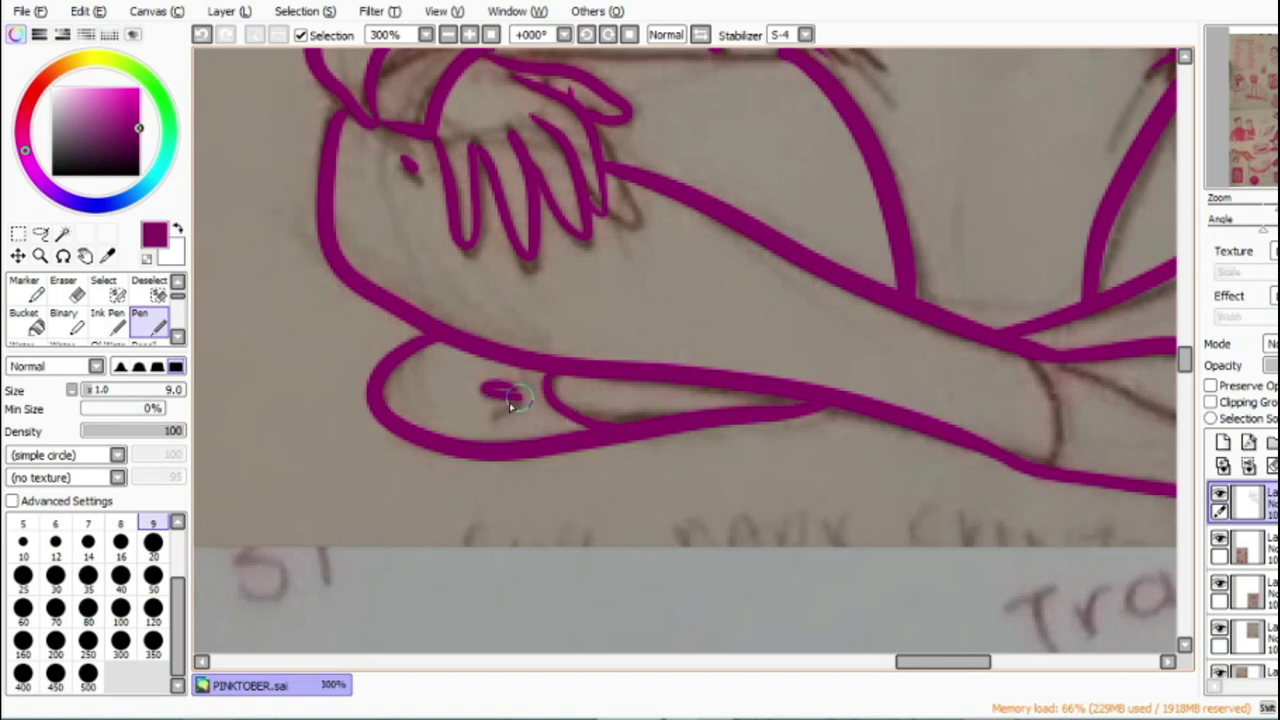
Step: Ink the trouser cuff at the front ankle and the shoe's opening and small side mark
left_click_drag(943, 662, 987, 662)
mouse_move(614, 361)
left_mouse_down()
mouse_move(727, 405)
mouse_move(786, 469)
mouse_move(826, 494)
left_mouse_up()
left_click_drag(603, 465, 620, 392)
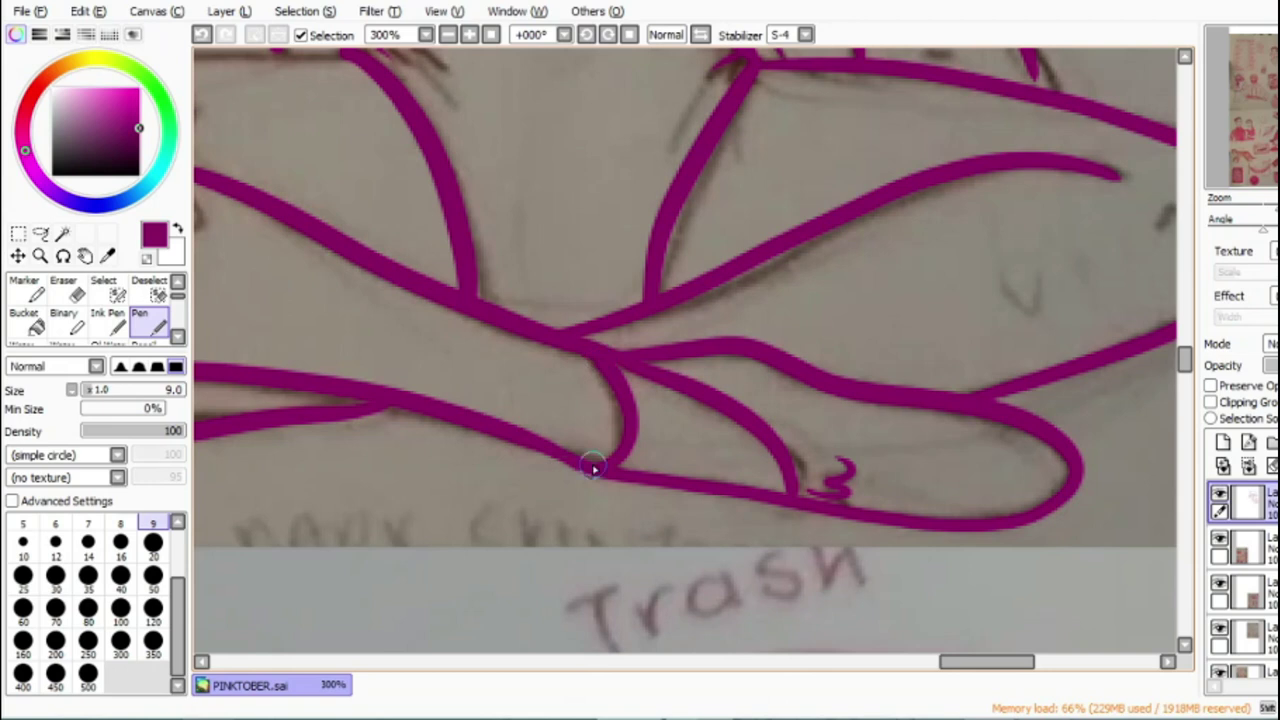
Step: Draw crisscrossing laces around the lower leg above the front ankle
left_click_drag(594, 468, 521, 336)
mouse_move(600, 357)
left_mouse_down()
mouse_move(491, 420)
mouse_move(437, 307)
left_mouse_up()
left_click_drag(514, 337, 410, 398)
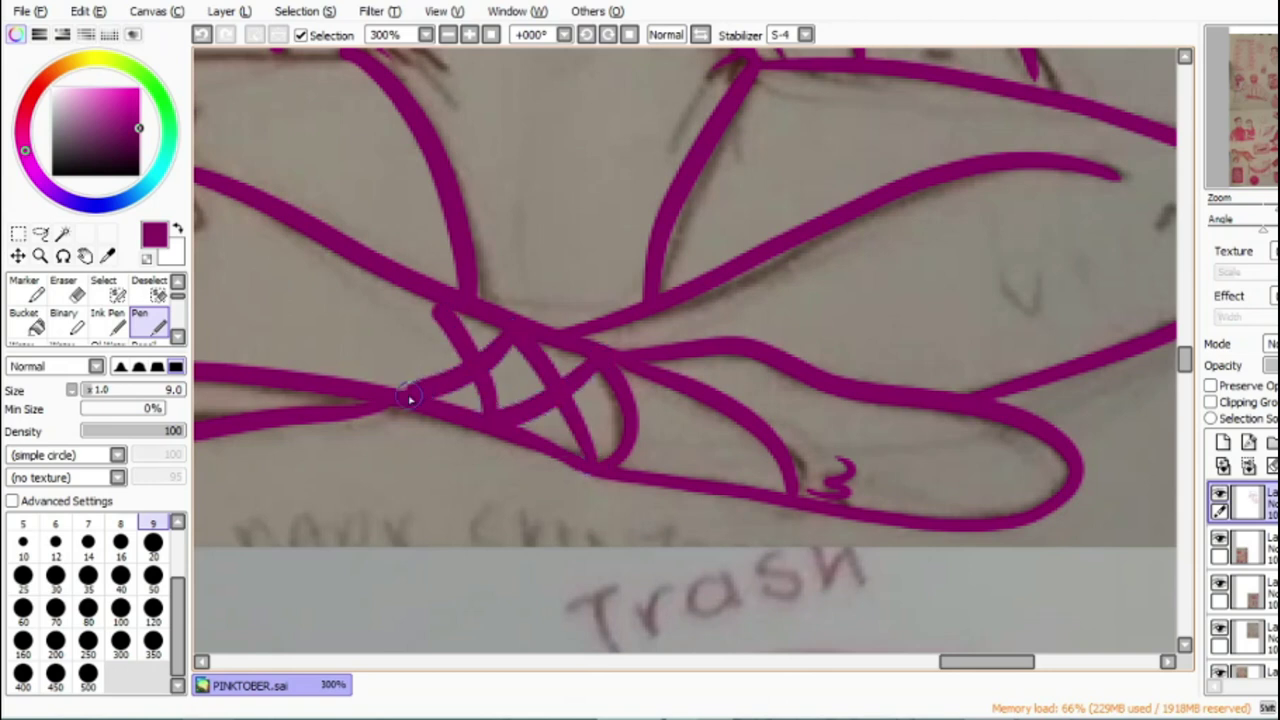
left_click_drag(958, 668, 928, 668)
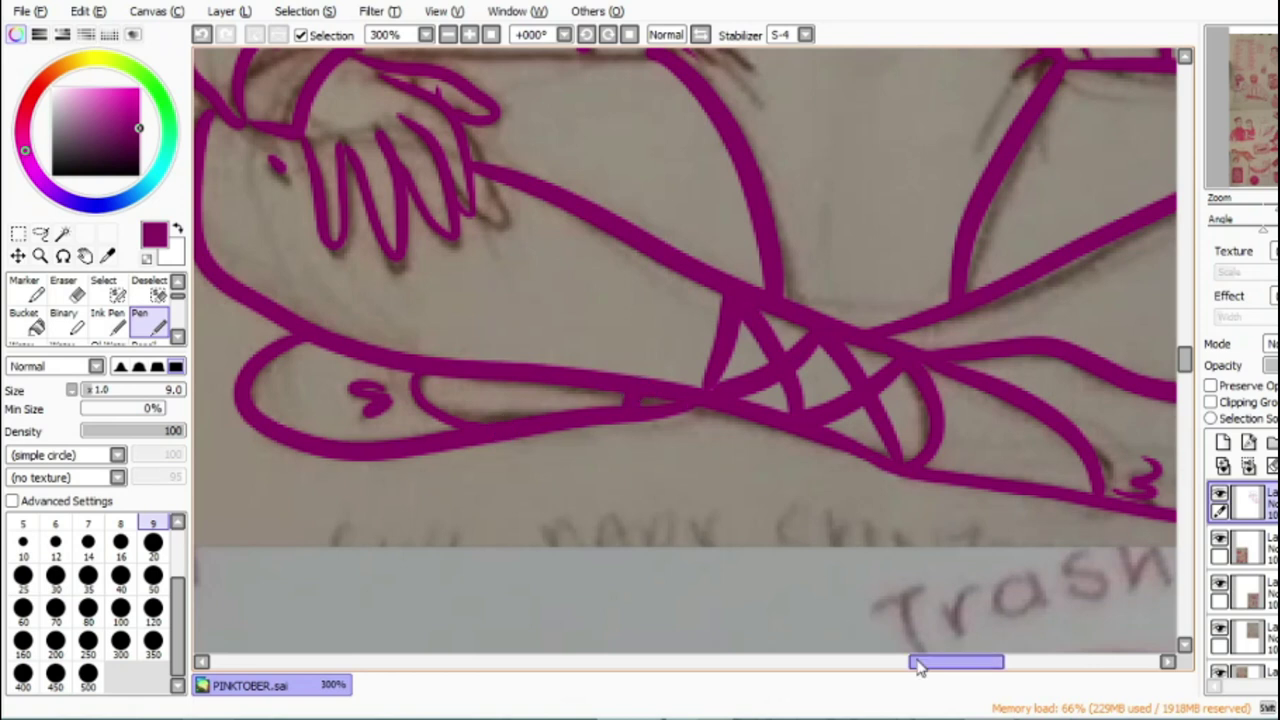
Step: Add small fold marks under the hoodie's hem and check the line art with the sketch layer hidden
mouse_move(960, 681)
left_mouse_down()
mouse_move(1020, 678)
mouse_move(938, 675)
left_mouse_up()
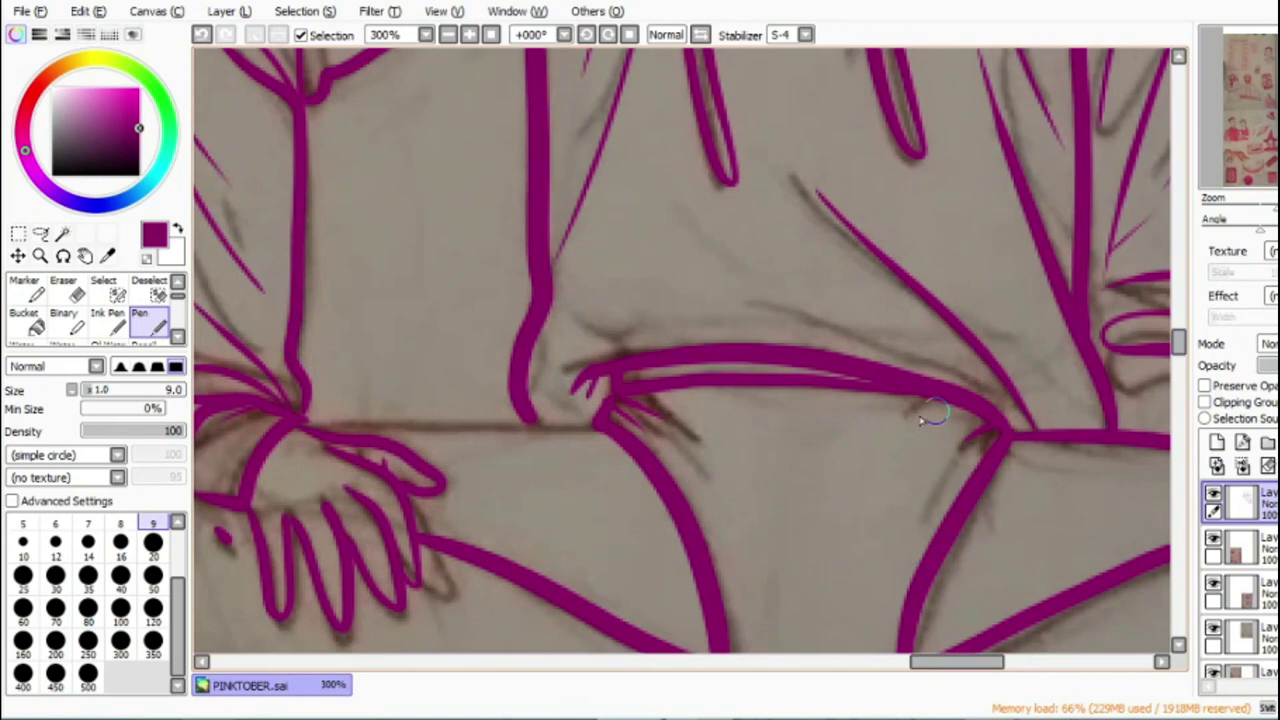
left_click_drag(770, 413, 855, 403)
mouse_move(1180, 341)
left_mouse_down()
mouse_move(1175, 296)
mouse_move(1175, 370)
mouse_move(1175, 317)
left_mouse_up()
left_click(1215, 629)
left_click(448, 35)
left_click(448, 35)
left_click(448, 35)
left_click(448, 35)
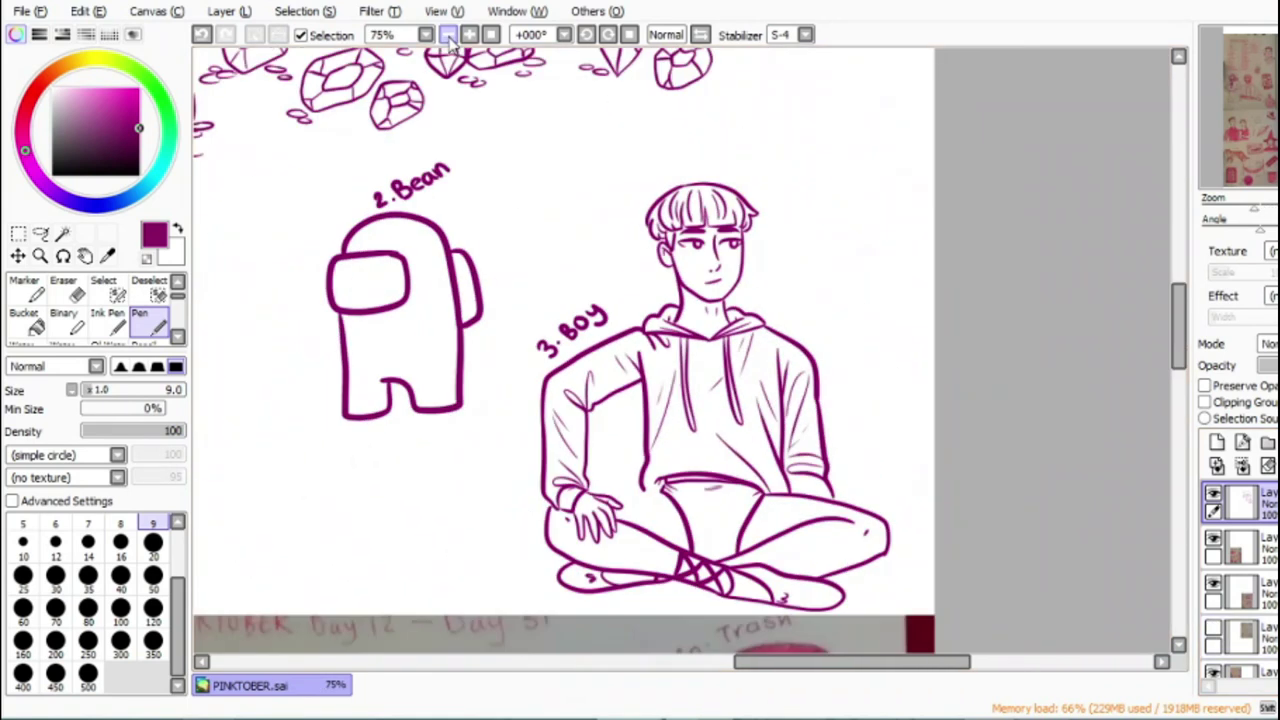
left_click(1214, 629)
Step: Ink the thigh's upper line between the hand and the hoodie's hem, and check the drawing without the sketch layer
left_click(469, 35)
left_click(469, 35)
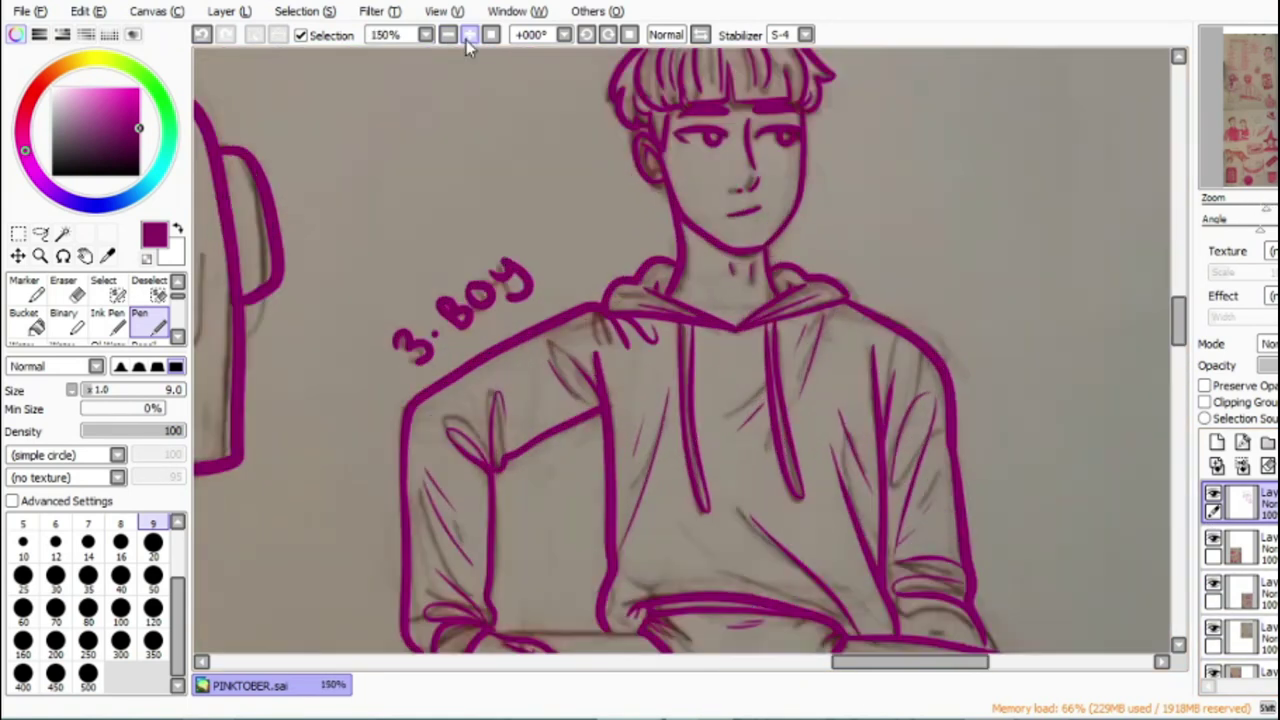
left_click(469, 35)
left_click(469, 35)
left_click_drag(1180, 318, 1180, 348)
left_click_drag(310, 299, 600, 298)
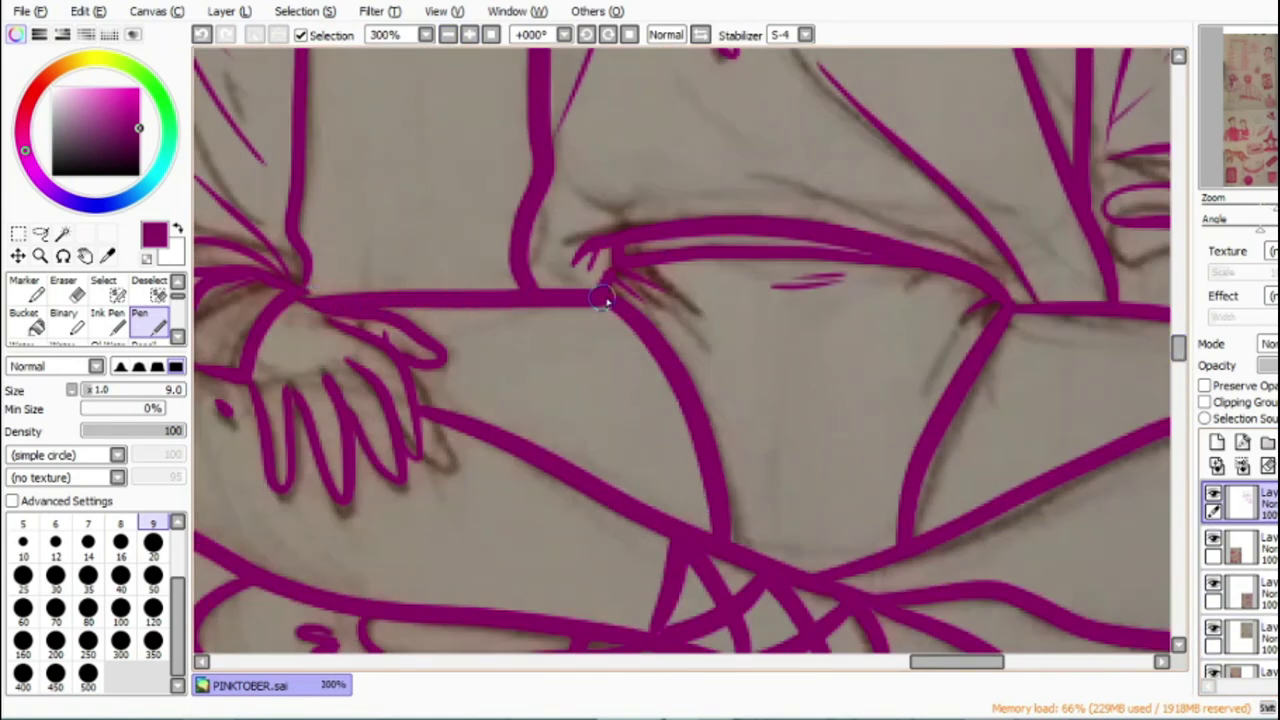
left_click(448, 35)
left_click(448, 35)
left_click(448, 35)
scroll(1185, 370, "up", 3)
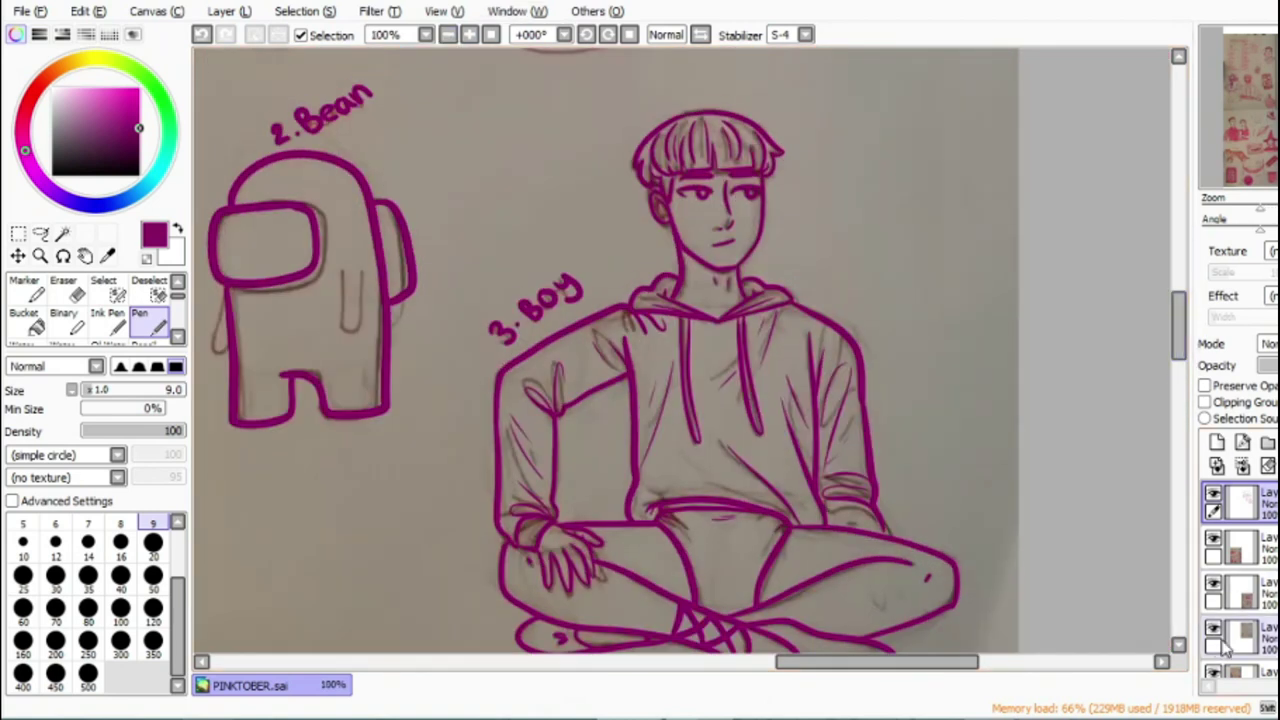
left_click(1214, 630)
left_click(1214, 630)
Step: Ink the vertical "4. Icecream" lettering beside the portrait with ice-cream earrings
left_click_drag(900, 661, 679, 662)
left_click(469, 35)
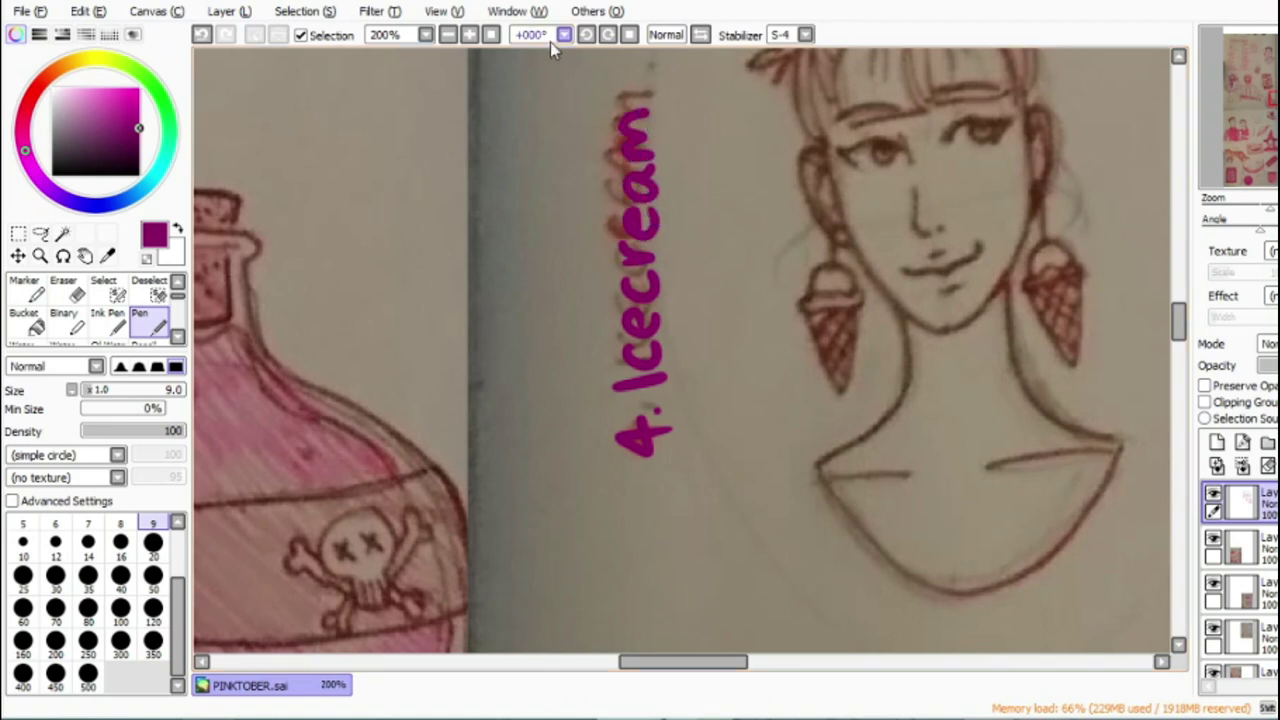
left_click(469, 35)
left_click_drag(686, 662, 732, 662)
scroll(886, 291, "up", 4)
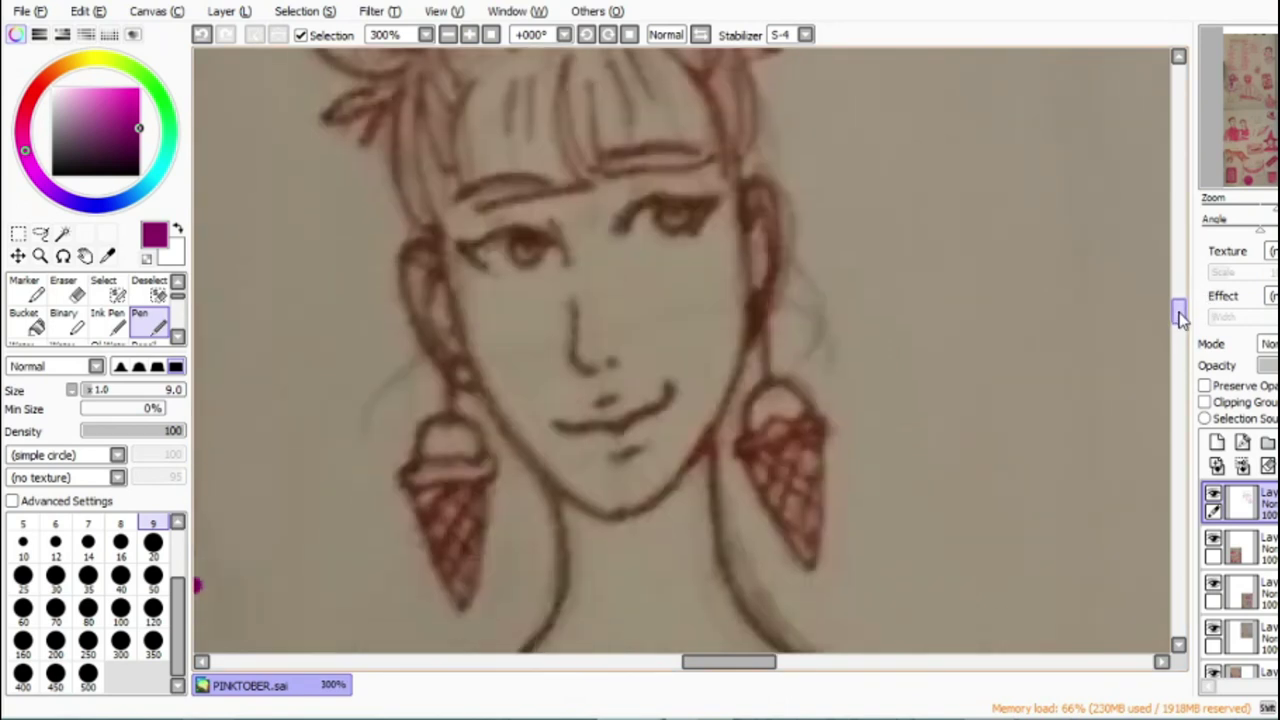
left_click(469, 35)
mouse_move(358, 150)
left_mouse_down()
mouse_move(511, 456)
mouse_move(586, 502)
mouse_move(630, 505)
mouse_move(755, 275)
left_mouse_up()
key("ctrl+z")
key("ctrl+z")
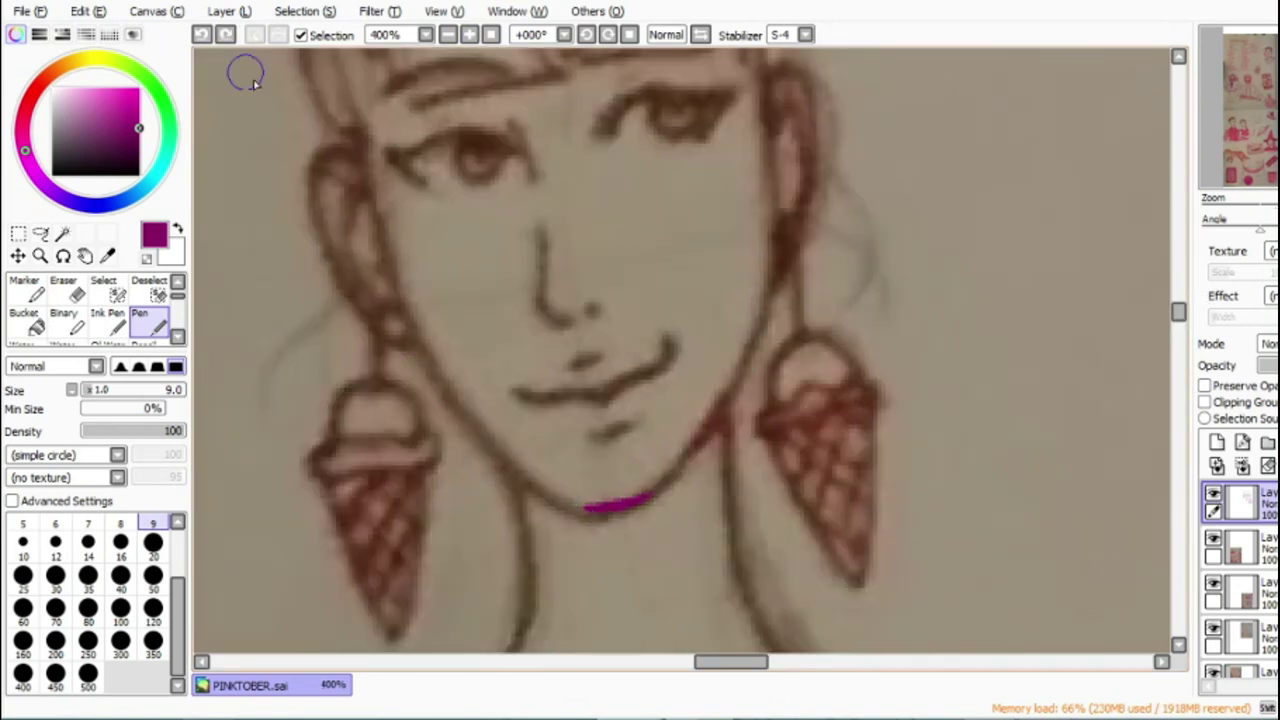
key("ctrl+z")
mouse_move(360, 135)
left_mouse_down()
mouse_move(437, 357)
mouse_move(530, 455)
left_mouse_up()
key("ctrl+z")
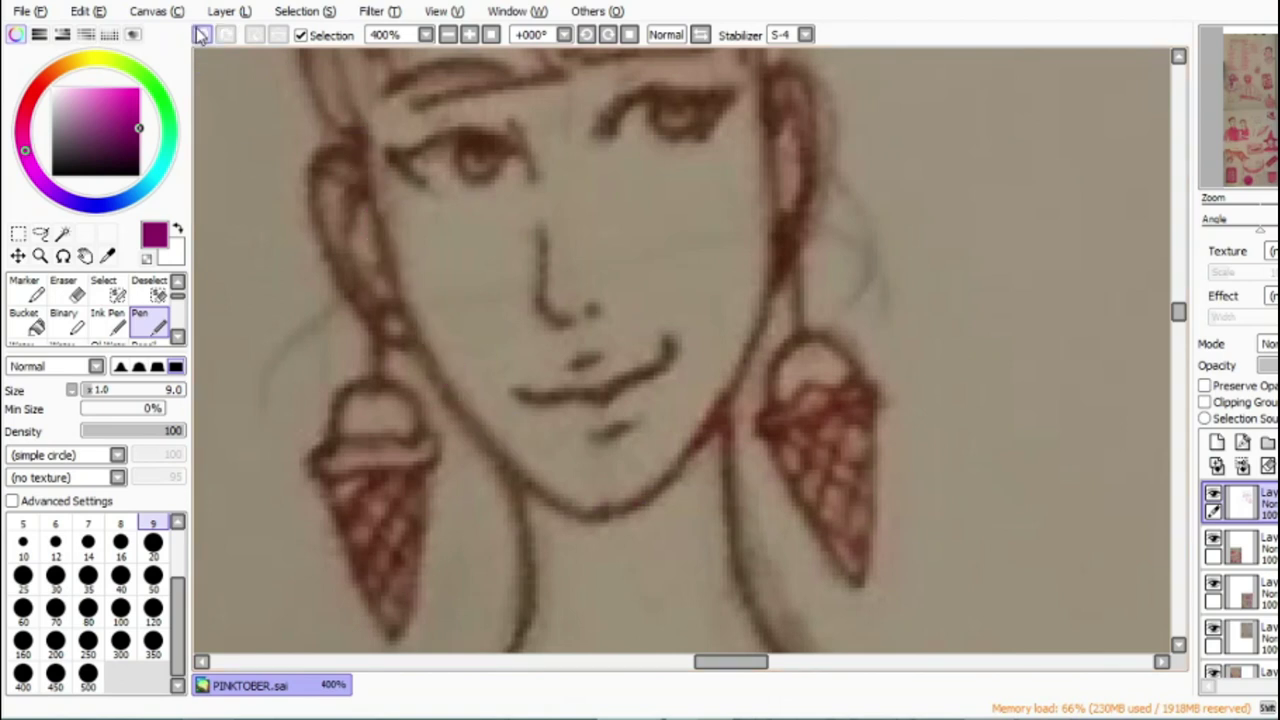
Step: Ink the girl's face outline from one ear around the chin to the other
mouse_move(359, 146)
left_mouse_down()
mouse_move(617, 523)
mouse_move(569, 486)
mouse_move(648, 481)
mouse_move(766, 216)
left_mouse_up()
left_click(200, 34)
mouse_move(700, 434)
left_mouse_down()
mouse_move(766, 262)
mouse_move(760, 66)
left_mouse_up()
Step: Ink both of the girl's ears with their inner lines and the cords leading to the ice-cream earrings
mouse_move(356, 148)
left_mouse_down()
mouse_move(317, 197)
mouse_move(371, 254)
mouse_move(362, 214)
left_mouse_up()
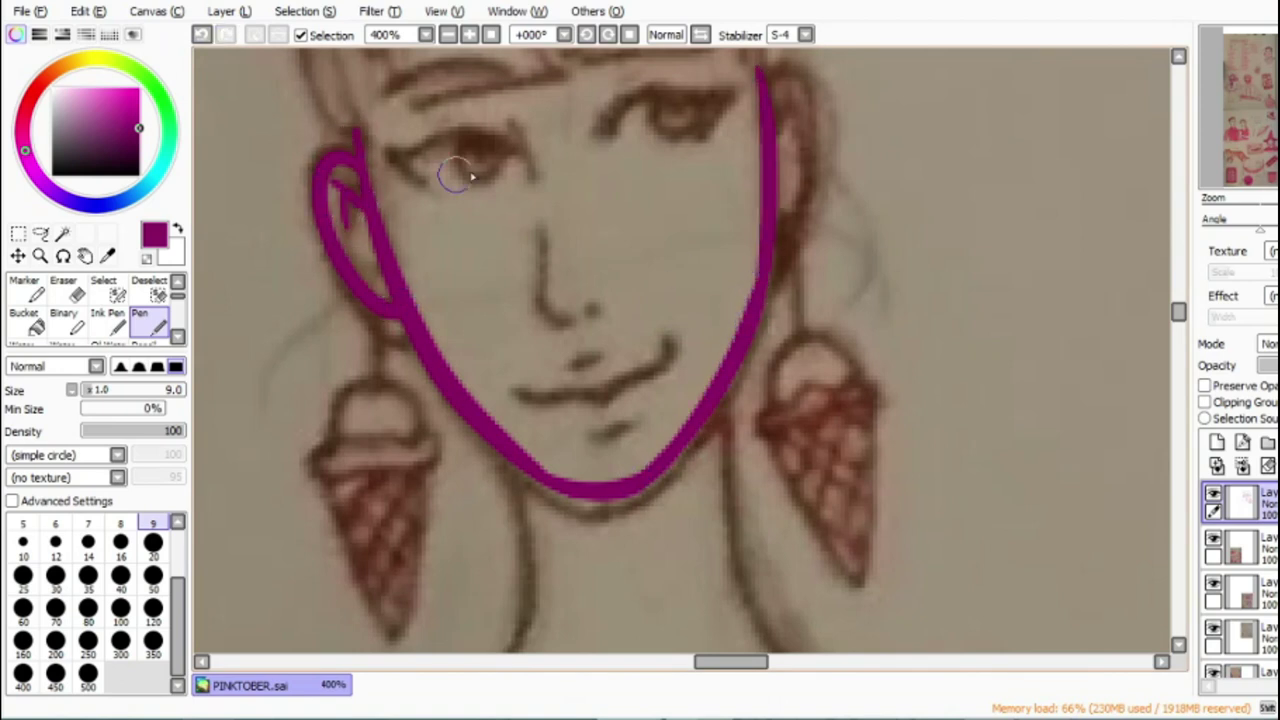
mouse_move(769, 88)
left_mouse_down()
mouse_move(788, 165)
mouse_move(785, 143)
left_mouse_up()
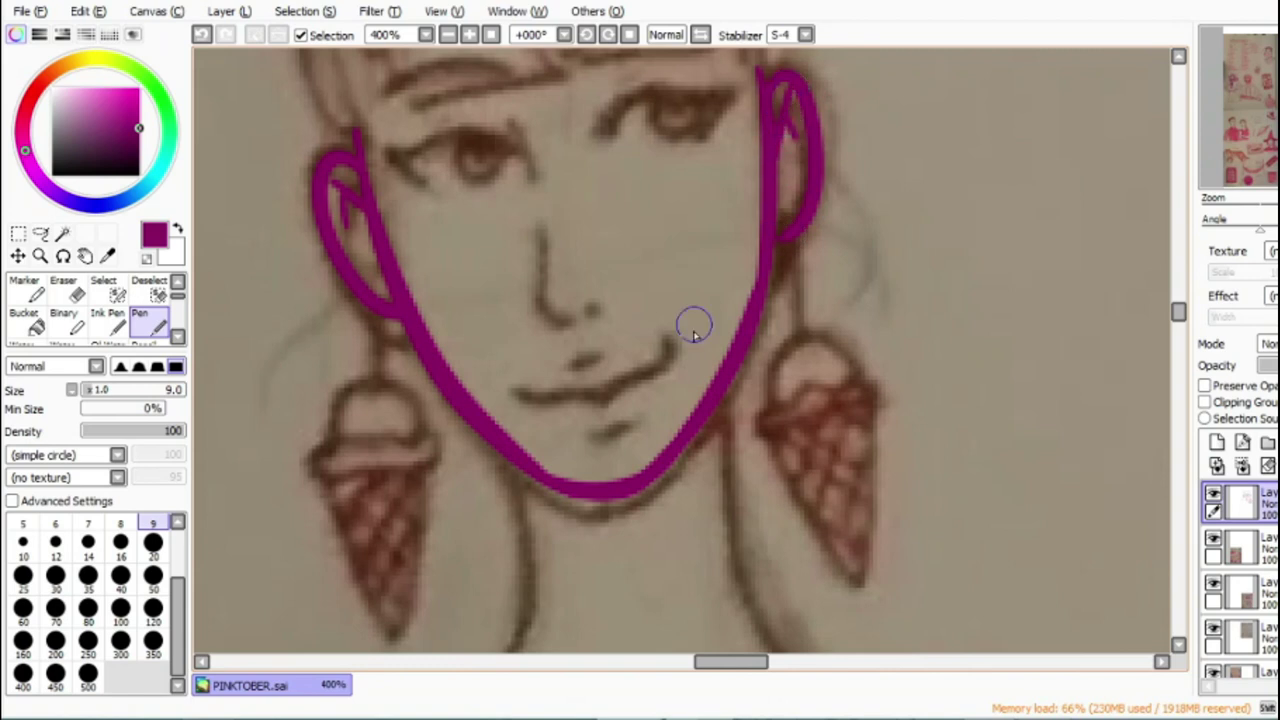
left_click_drag(378, 316, 380, 380)
left_click_drag(789, 210, 805, 330)
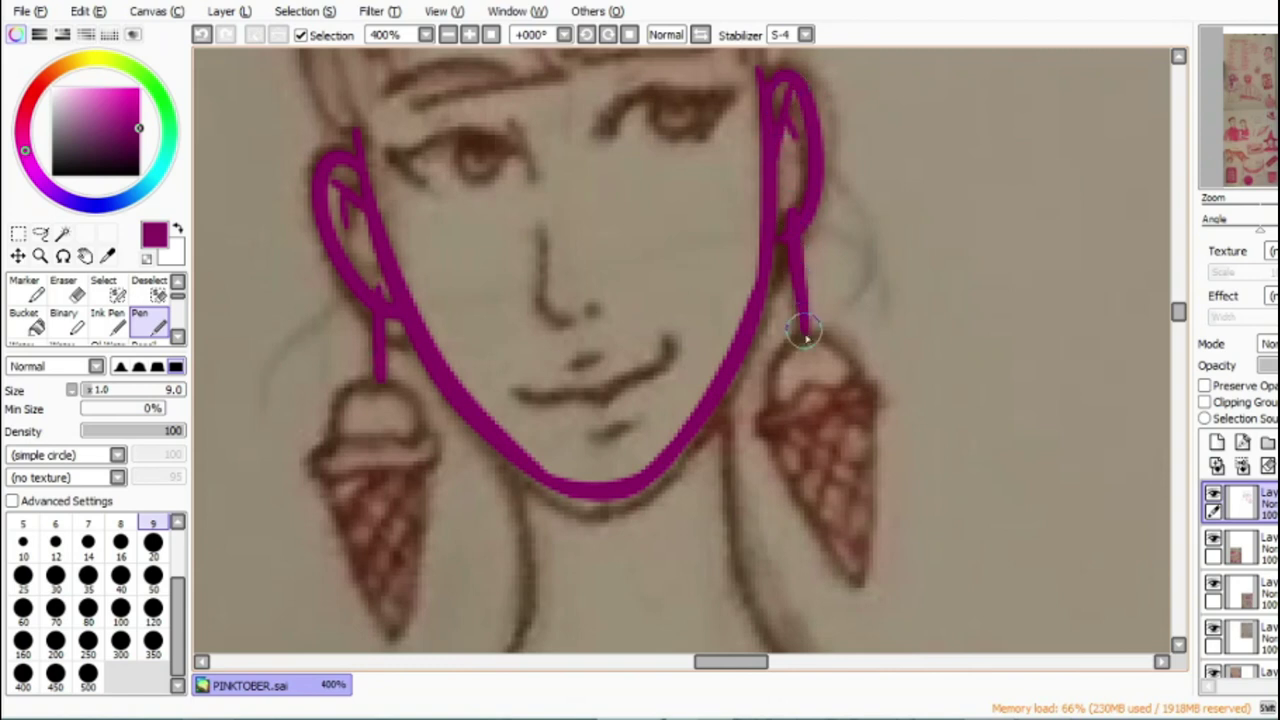
Step: Ink the girl's two eyes with their lash lines and irises
left_click_drag(1184, 312, 1180, 306)
left_click(469, 35)
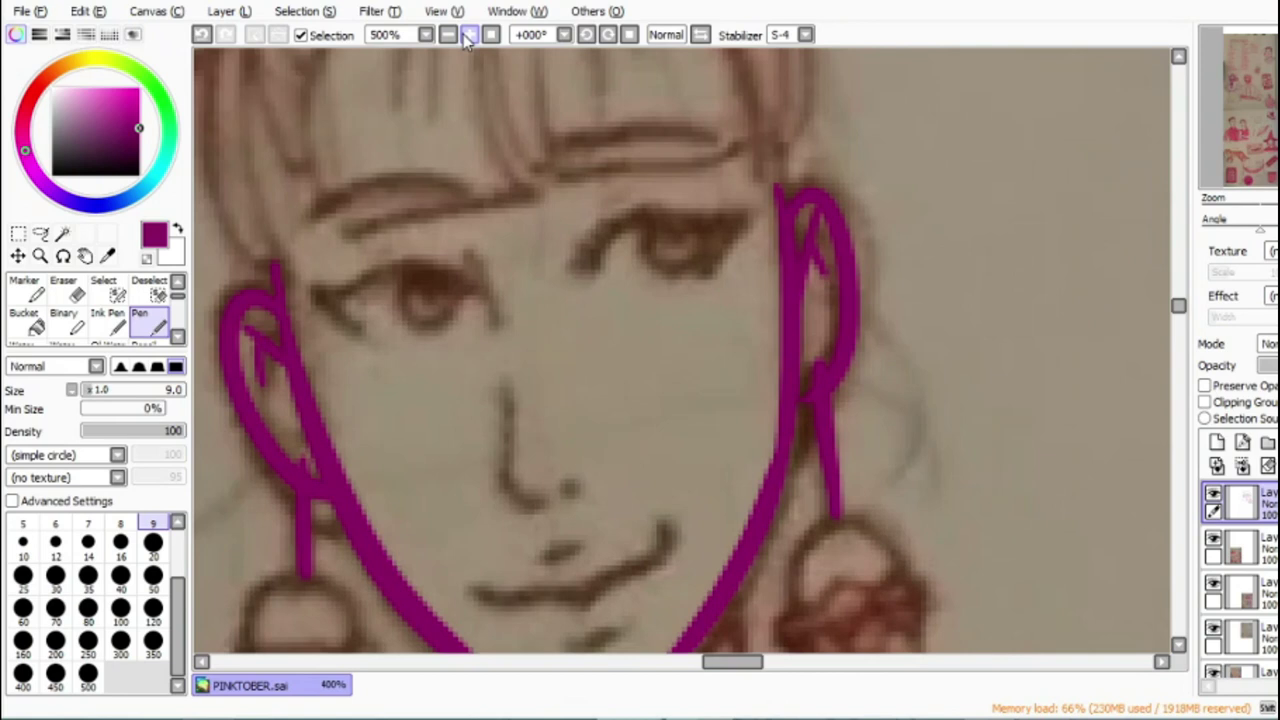
left_click(469, 35)
left_click_drag(752, 672, 741, 672)
mouse_move(645, 268)
left_mouse_down()
mouse_move(466, 286)
mouse_move(515, 318)
left_mouse_up()
mouse_move(778, 254)
left_mouse_down()
mouse_move(857, 191)
mouse_move(971, 189)
mouse_move(955, 228)
left_mouse_up()
mouse_move(604, 300)
left_mouse_down()
mouse_move(586, 306)
mouse_move(594, 280)
mouse_move(580, 288)
left_mouse_up()
mouse_move(862, 205)
left_mouse_down()
mouse_move(912, 250)
mouse_move(895, 226)
left_mouse_up()
left_click_drag(786, 188, 775, 200)
mouse_move(588, 217)
left_mouse_down()
mouse_move(605, 216)
mouse_move(674, 277)
mouse_move(690, 355)
left_mouse_up()
Step: Ink the girl's nose, smiling mouth and the small marks above and below the lips
mouse_move(697, 411)
left_mouse_down()
mouse_move(689, 500)
mouse_move(740, 528)
left_mouse_up()
left_click(771, 505)
scroll(684, 408, "down", 3)
mouse_move(655, 413)
left_mouse_down()
mouse_move(794, 386)
mouse_move(885, 342)
left_mouse_up()
left_click_drag(740, 348, 768, 352)
left_click_drag(757, 440, 820, 420)
Step: Ink both sides of the girl's neck down to the shoulder tips and the two collarbone lines
scroll(706, 285, "down", 4)
mouse_move(630, 186)
left_mouse_down()
mouse_move(674, 346)
mouse_move(537, 602)
left_mouse_up()
left_click_drag(1178, 320, 1178, 326)
mouse_move(394, 430)
left_mouse_down()
mouse_move(612, 314)
mouse_move(434, 457)
mouse_move(785, 443)
left_mouse_up()
left_click_drag(722, 661, 738, 661)
left_click_drag(605, 440, 988, 367)
scroll(1178, 330, "up", 2)
scroll(691, 171, "down", 1)
mouse_move(689, 171)
left_mouse_down()
mouse_move(709, 323)
mouse_move(986, 466)
left_mouse_up()
scroll(1180, 342, "down", 2)
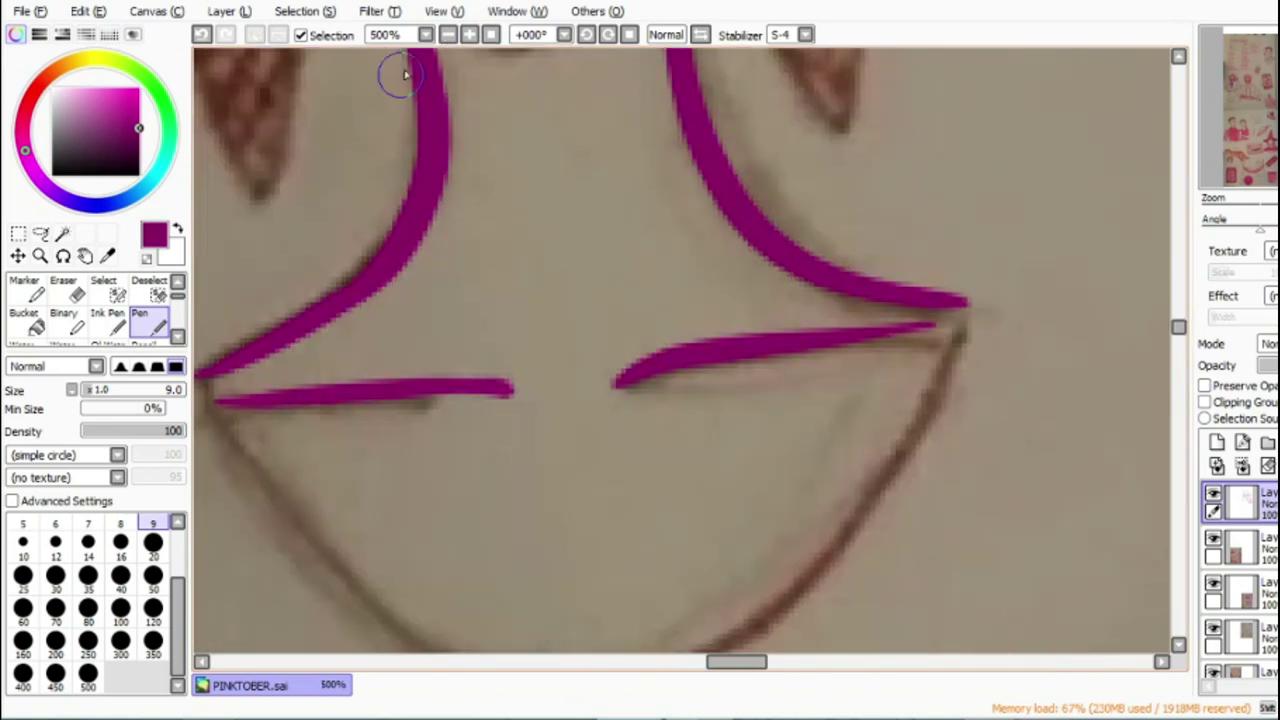
Step: Ink the curved lower edge of the bust from one shoulder tip to the other
scroll(405, 75, "down", 1)
mouse_move(300, 371)
left_mouse_down()
mouse_move(629, 600)
mouse_move(885, 333)
left_mouse_up()
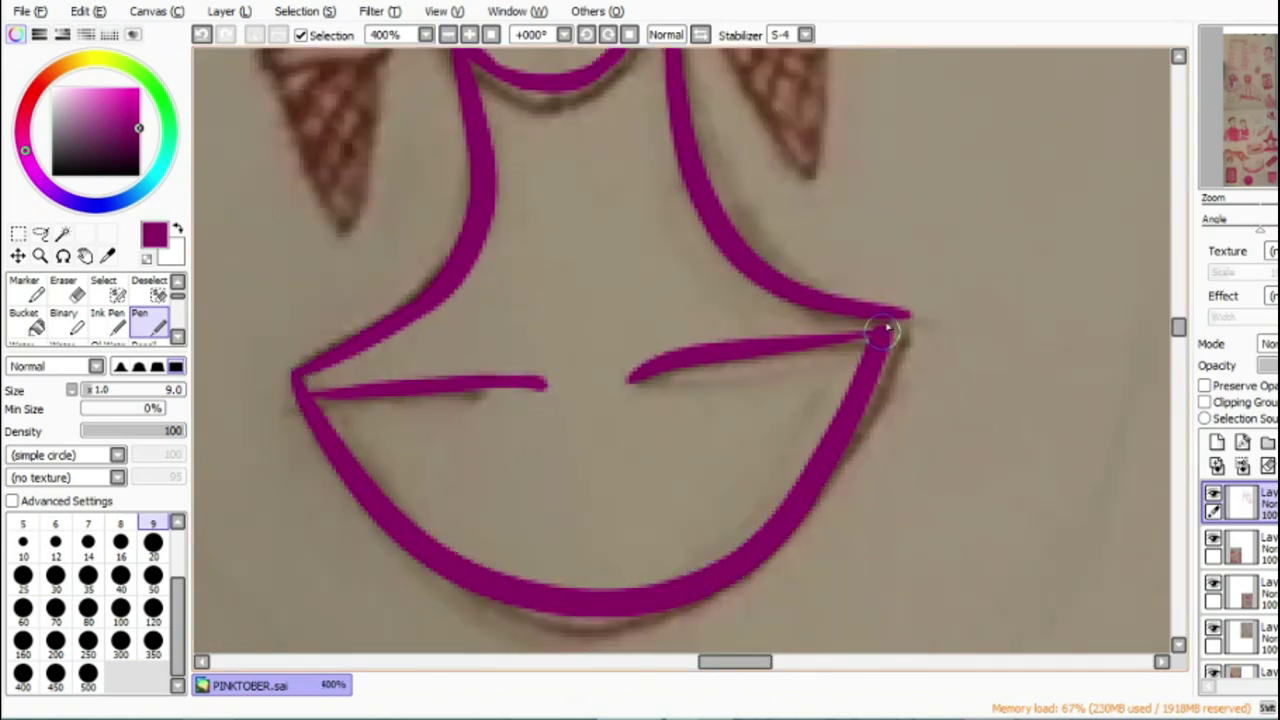
Step: Undo the bust's lower curve and redraw it so it joins both shoulder tips
left_click(204, 37)
mouse_move(294, 371)
left_mouse_down()
mouse_move(755, 556)
mouse_move(912, 318)
left_mouse_up()
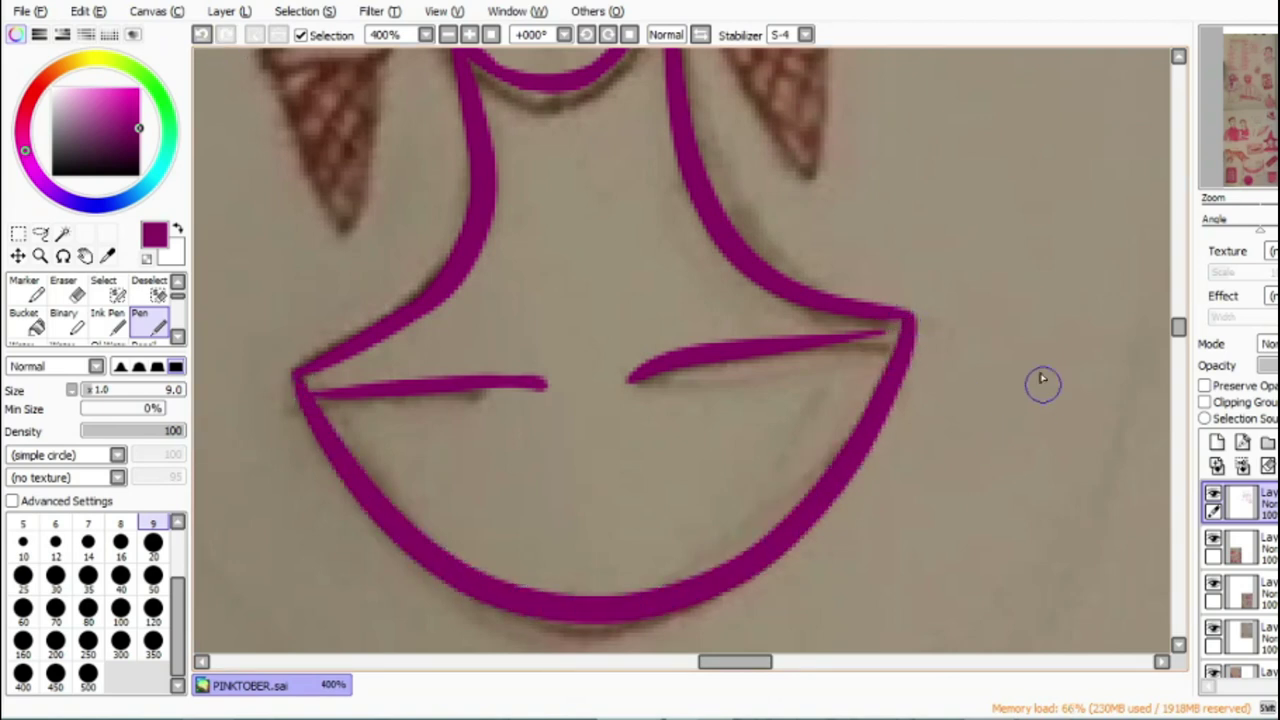
Step: Ink both of the Icecream girl's eyebrows as thick solid shapes above her eyes
left_click_drag(1178, 333, 1176, 297)
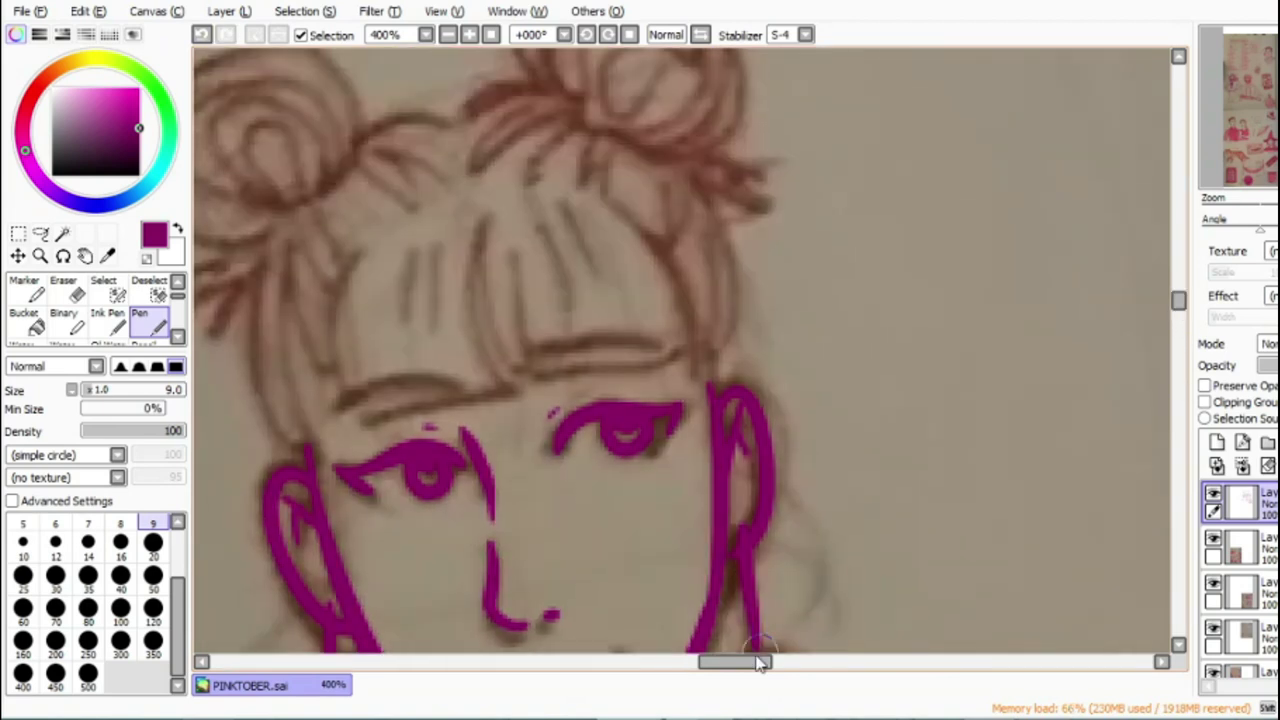
left_click_drag(740, 662, 723, 663)
left_click(469, 36)
left_click_drag(672, 408, 531, 465)
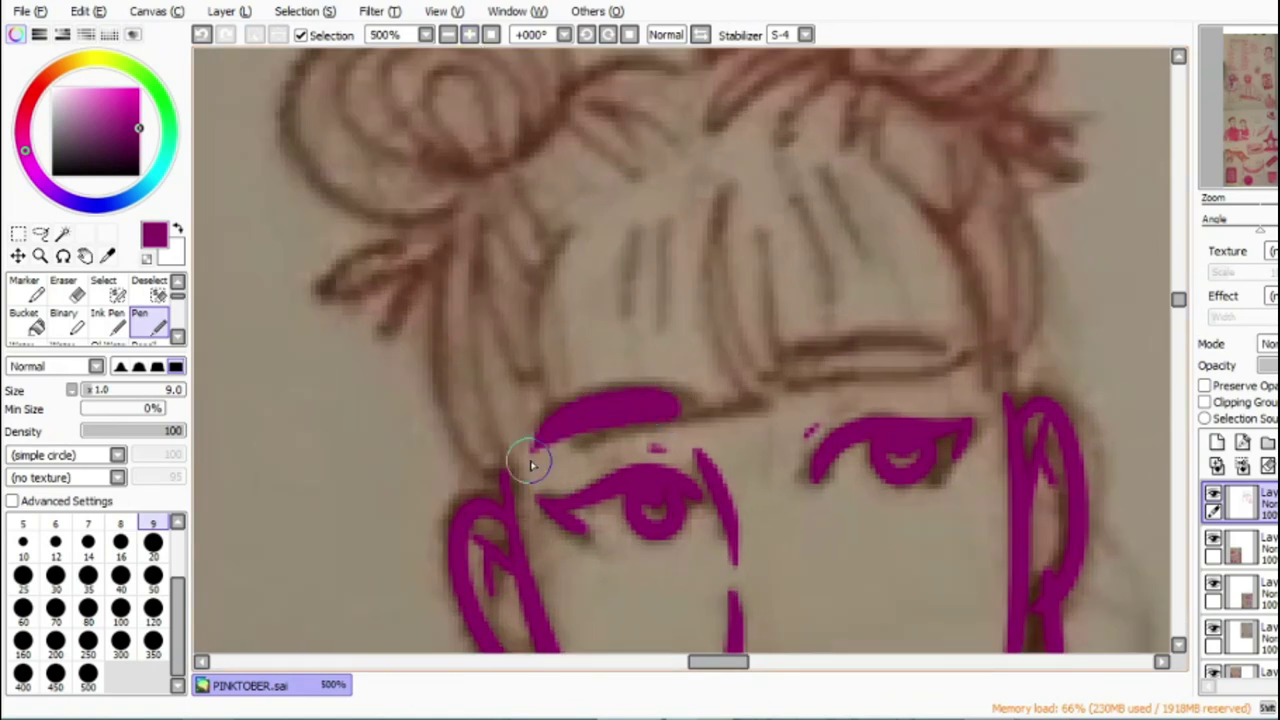
left_click_drag(790, 384, 960, 362)
Step: Ink the fringe's outer sides, its centre parting and the lower edge along the eyebrows
left_click_drag(570, 226, 553, 410)
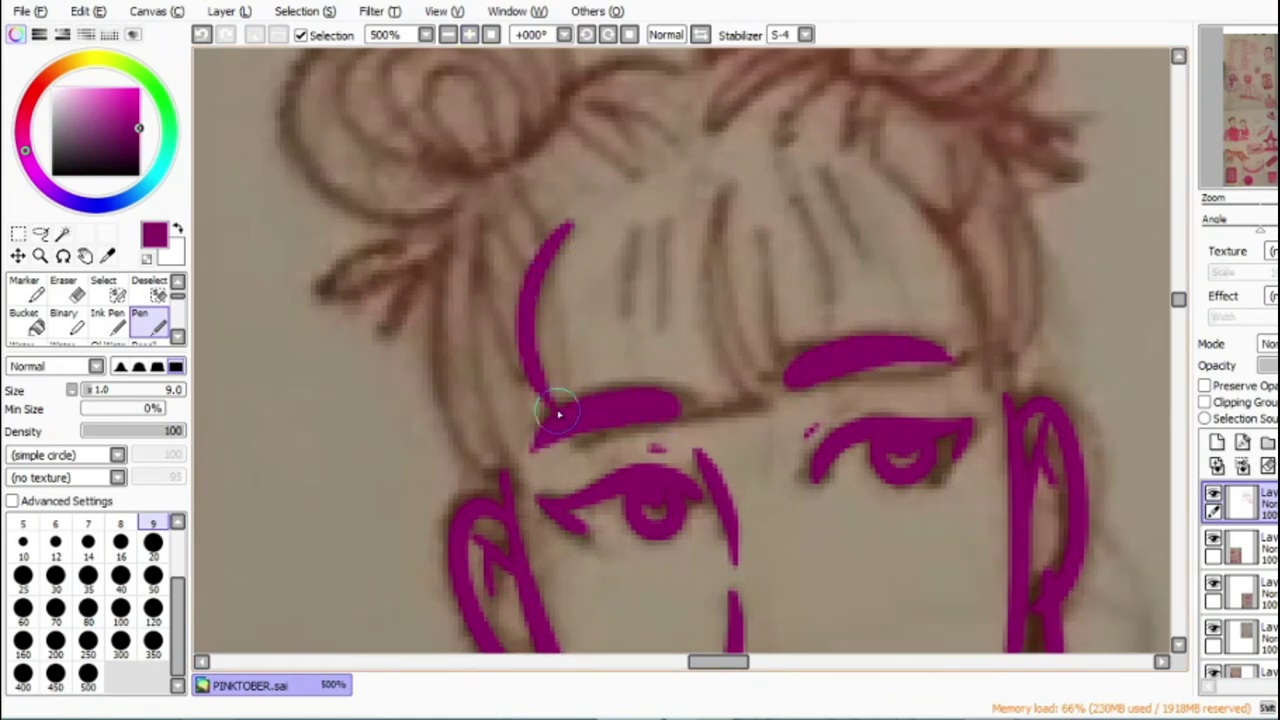
left_click_drag(633, 437, 712, 412)
mouse_move(709, 412)
left_mouse_down()
mouse_move(717, 226)
mouse_move(798, 390)
mouse_move(934, 378)
left_mouse_up()
mouse_move(933, 372)
left_mouse_down()
mouse_move(883, 237)
mouse_move(944, 352)
left_mouse_up()
mouse_move(950, 386)
left_mouse_down()
mouse_move(982, 308)
mouse_move(920, 198)
left_mouse_up()
left_click_drag(547, 456, 533, 278)
left_click_drag(522, 335, 535, 427)
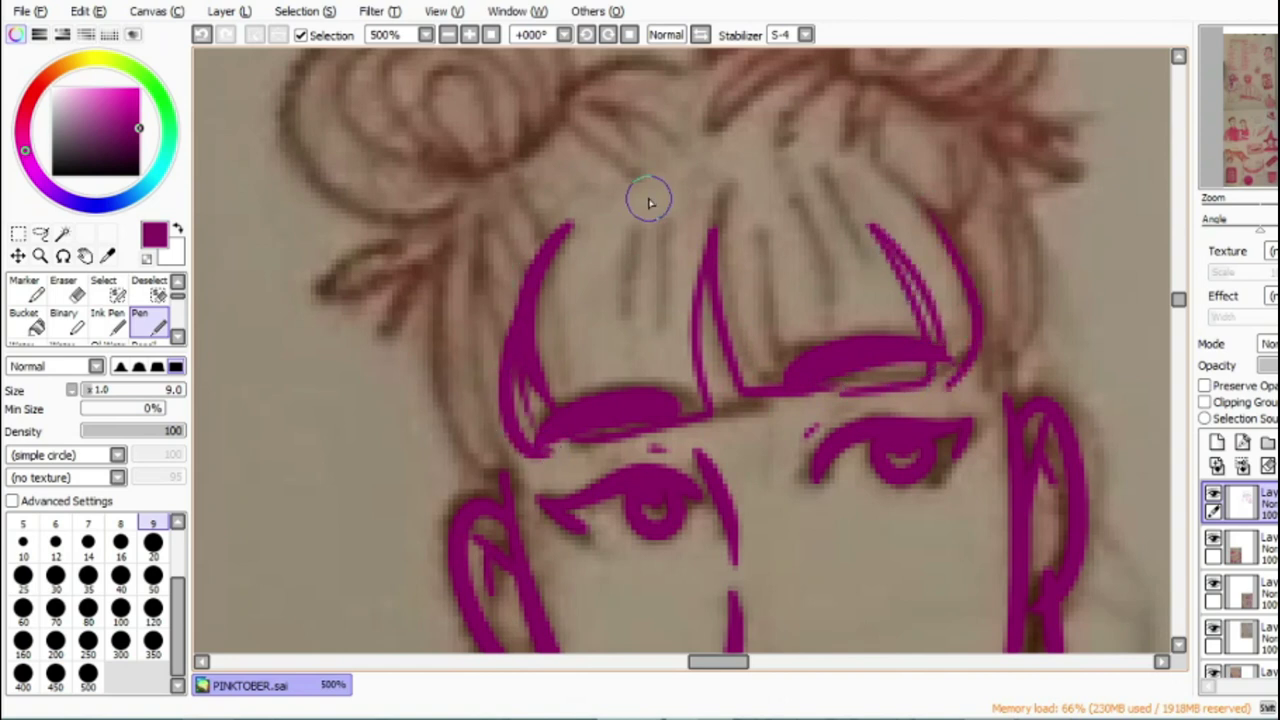
Step: Fill the fringe with thin curved strand lines on both sides of the parting
left_click_drag(648, 199, 630, 383)
left_click_drag(661, 211, 667, 388)
left_click_drag(748, 187, 802, 345)
left_click_drag(780, 174, 862, 325)
left_click_drag(857, 186, 932, 260)
Step: Ink the outer hair contours from the ears up to the buns and the crown line between the buns
left_click_drag(988, 322, 1018, 415)
left_click_drag(492, 512, 466, 200)
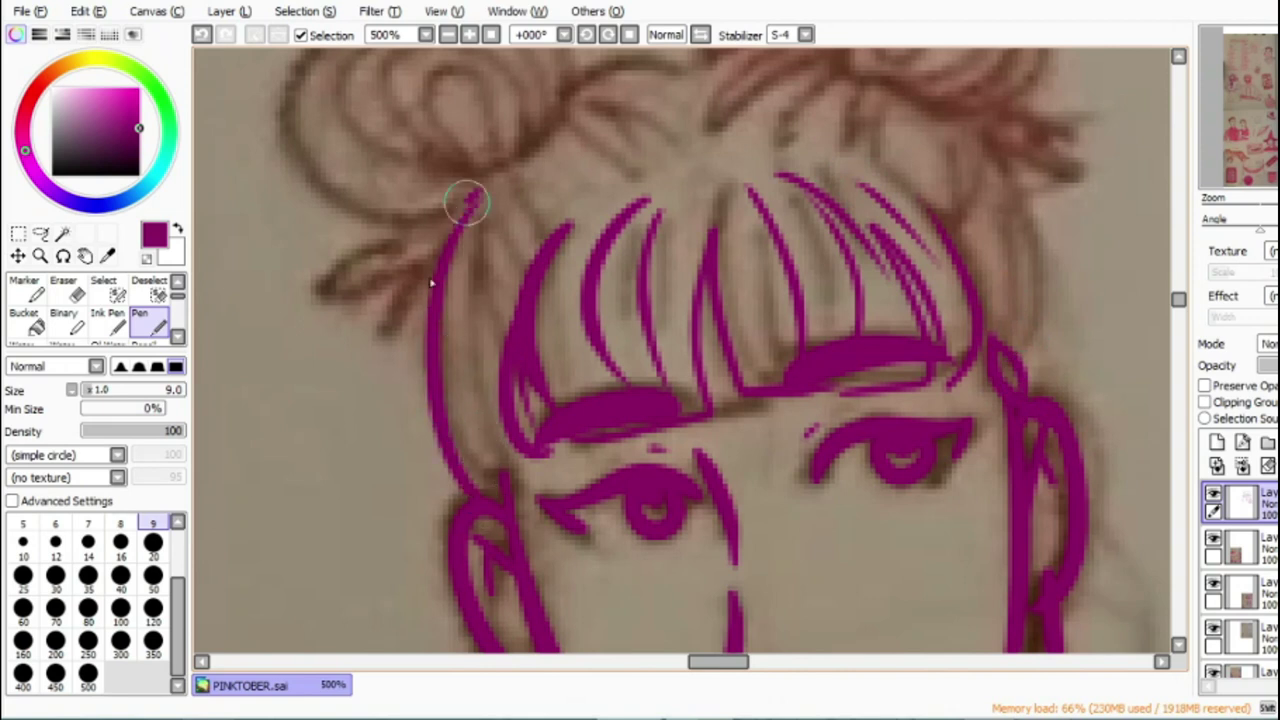
left_click_drag(971, 114, 1050, 375)
scroll(1176, 300, "up", 3)
scroll(1176, 300, "down", 3)
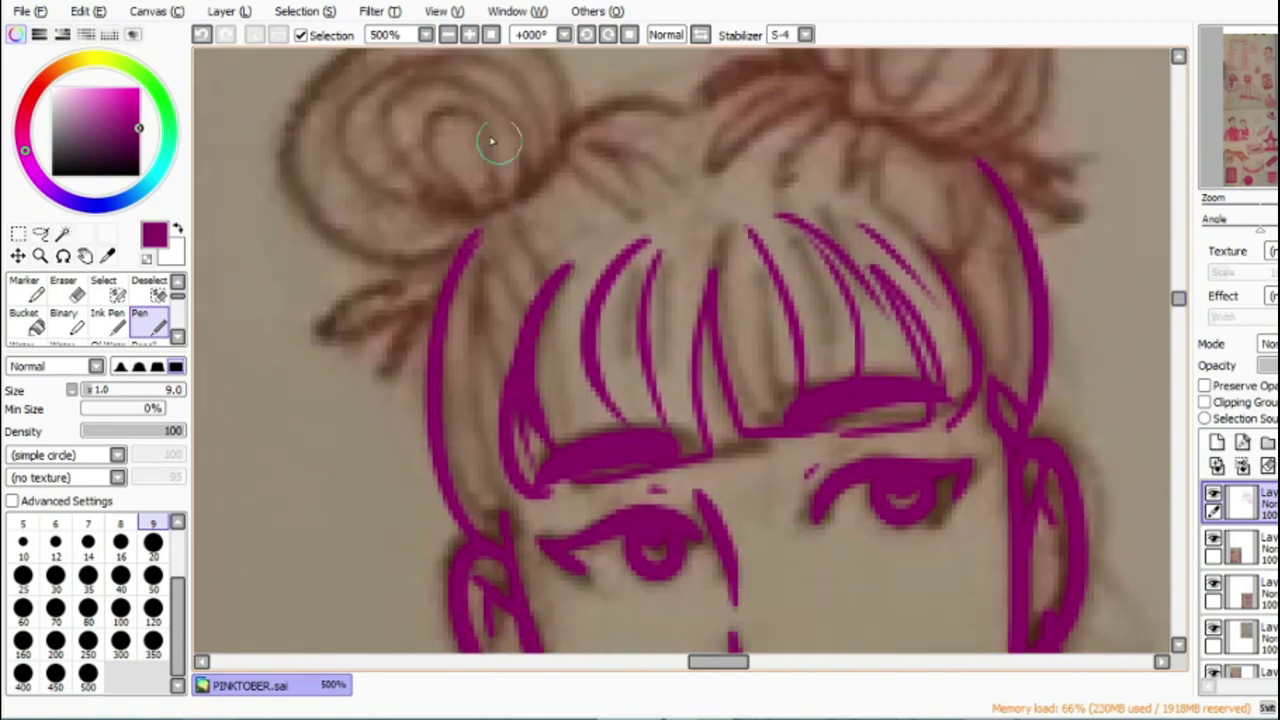
left_click_drag(571, 171, 805, 105)
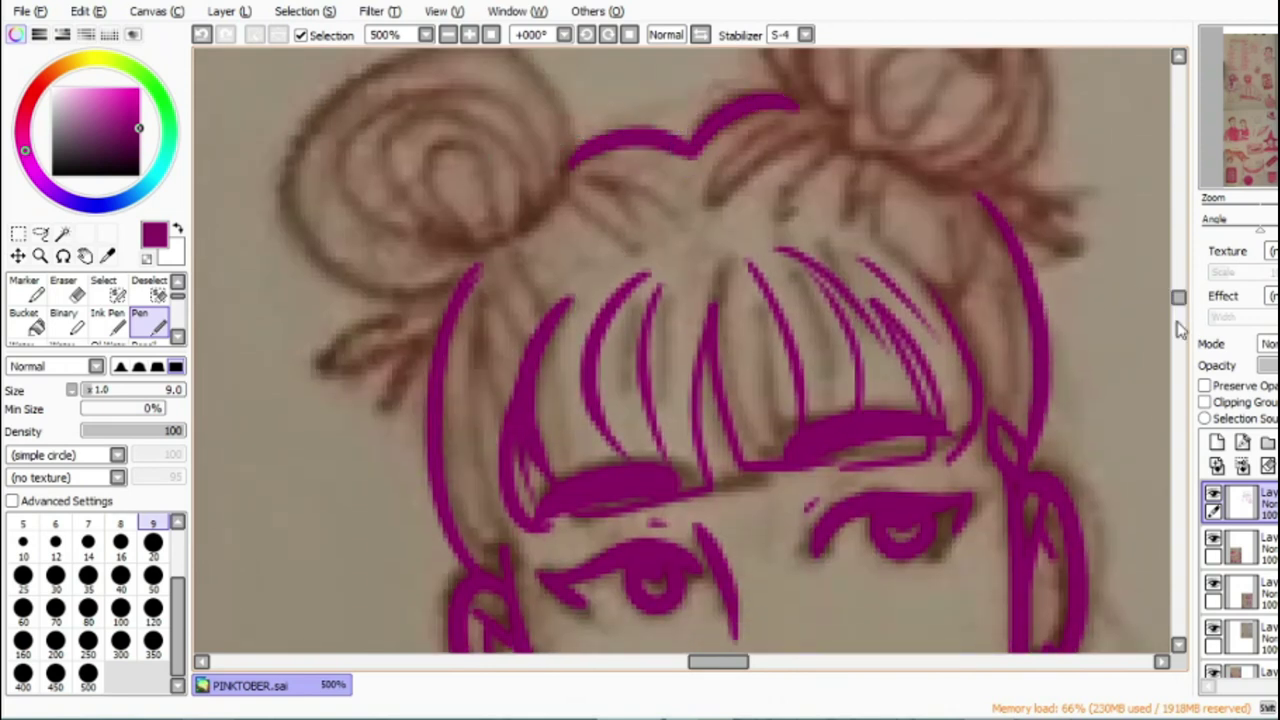
Step: Ink the left bun with its spiral and loose tufts, plus the strand lines across the crown
scroll(1140, 297, "up", 2)
mouse_move(476, 336)
left_mouse_down()
mouse_move(529, 280)
mouse_move(523, 320)
mouse_move(422, 378)
mouse_move(362, 193)
left_mouse_up()
mouse_move(416, 400)
left_mouse_down()
mouse_move(371, 514)
mouse_move(491, 600)
mouse_move(451, 491)
mouse_move(481, 441)
mouse_move(480, 371)
mouse_move(531, 437)
mouse_move(580, 389)
mouse_move(606, 286)
mouse_move(820, 277)
mouse_move(771, 223)
mouse_move(822, 234)
left_mouse_up()
mouse_move(952, 300)
left_mouse_down()
mouse_move(1020, 391)
mouse_move(857, 320)
mouse_move(886, 357)
mouse_move(934, 352)
left_mouse_up()
mouse_move(781, 345)
left_mouse_down()
mouse_move(842, 260)
mouse_move(862, 258)
left_mouse_up()
left_click_drag(802, 255, 676, 415)
left_click_drag(700, 351, 703, 380)
Step: Ink the right bun with its spiral and the loose hair tufts above and below it
left_click_drag(1180, 301, 1180, 297)
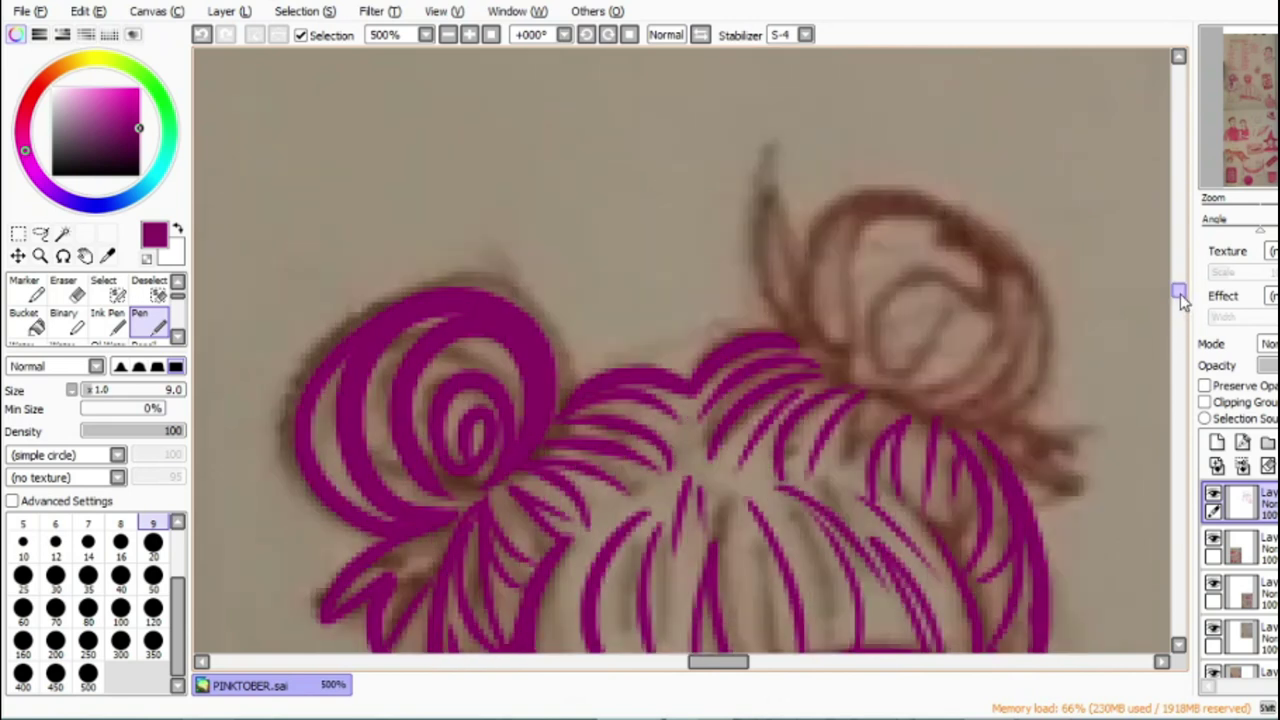
scroll(1181, 300, "up", 1)
mouse_move(834, 423)
left_mouse_down()
mouse_move(1023, 300)
mouse_move(886, 277)
mouse_move(975, 430)
mouse_move(900, 360)
mouse_move(875, 400)
mouse_move(800, 370)
mouse_move(752, 303)
left_mouse_up()
left_click_drag(1003, 456, 1072, 540)
Step: Touch up the right eye's lash wing and ink the left ice-cream cone earring with its waffle lattice
left_click_drag(1178, 291, 1183, 320)
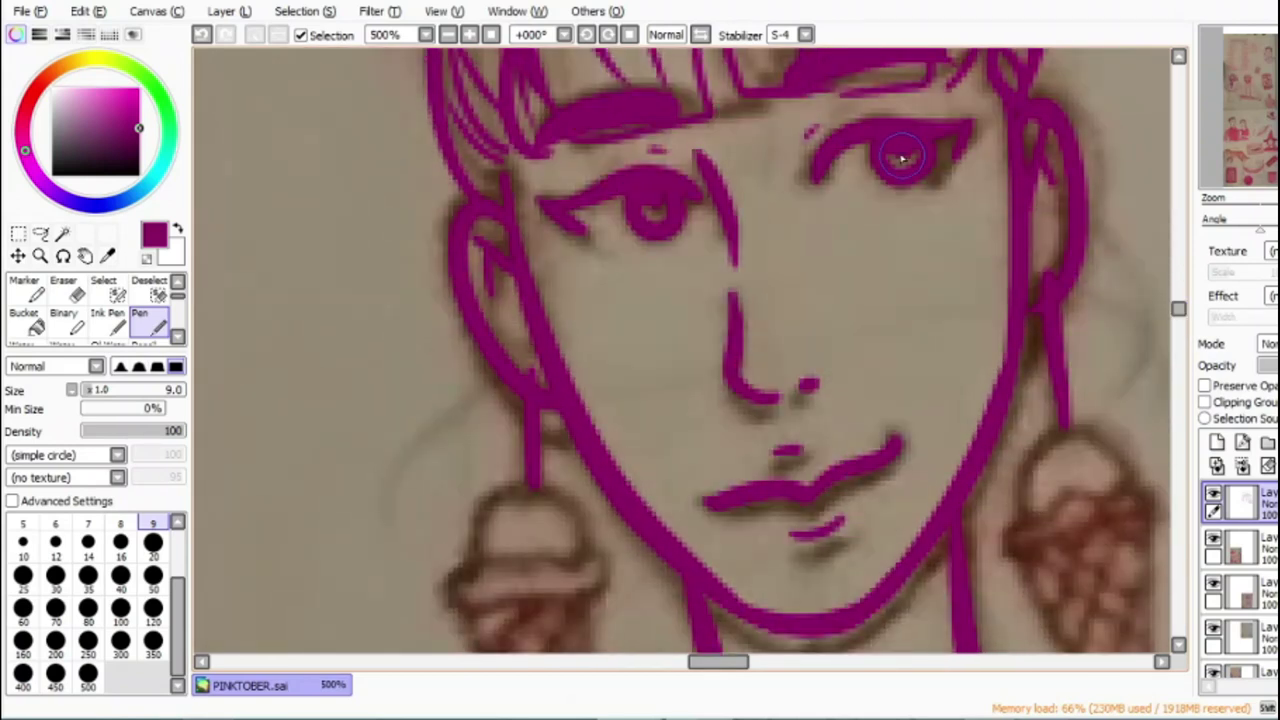
left_click_drag(946, 131, 979, 118)
scroll(1182, 310, "down", 3)
mouse_move(463, 254)
left_mouse_down()
mouse_move(520, 184)
mouse_move(580, 226)
mouse_move(583, 267)
mouse_move(462, 287)
mouse_move(580, 279)
mouse_move(593, 255)
mouse_move(510, 256)
mouse_move(515, 415)
mouse_move(546, 500)
mouse_move(575, 417)
mouse_move(597, 278)
left_mouse_up()
mouse_move(487, 328)
left_mouse_down()
mouse_move(520, 393)
mouse_move(564, 338)
mouse_move(531, 442)
mouse_move(496, 327)
mouse_move(549, 336)
mouse_move(563, 303)
left_mouse_up()
Step: Ink the right ice-cream cone earring with its scoop, dripping edge and waffle lattice
left_click_drag(730, 662, 750, 662)
mouse_move(692, 220)
left_mouse_down()
mouse_move(707, 152)
mouse_move(800, 138)
mouse_move(812, 180)
mouse_move(747, 190)
mouse_move(680, 230)
mouse_move(798, 212)
mouse_move(834, 188)
mouse_move(718, 266)
mouse_move(706, 253)
mouse_move(813, 430)
mouse_move(830, 210)
left_mouse_up()
mouse_move(754, 270)
left_mouse_down()
mouse_move(749, 329)
mouse_move(771, 354)
mouse_move(811, 337)
mouse_move(730, 287)
mouse_move(798, 325)
left_mouse_up()
left_click_drag(738, 243, 814, 292)
left_click_drag(780, 231, 806, 253)
Step: Ink the loose curved hair strands hanging beside each of the girl's ears
left_click(448, 35)
left_click(448, 35)
left_click(448, 35)
left_click(448, 35)
left_click(469, 34)
left_click_drag(709, 84, 778, 162)
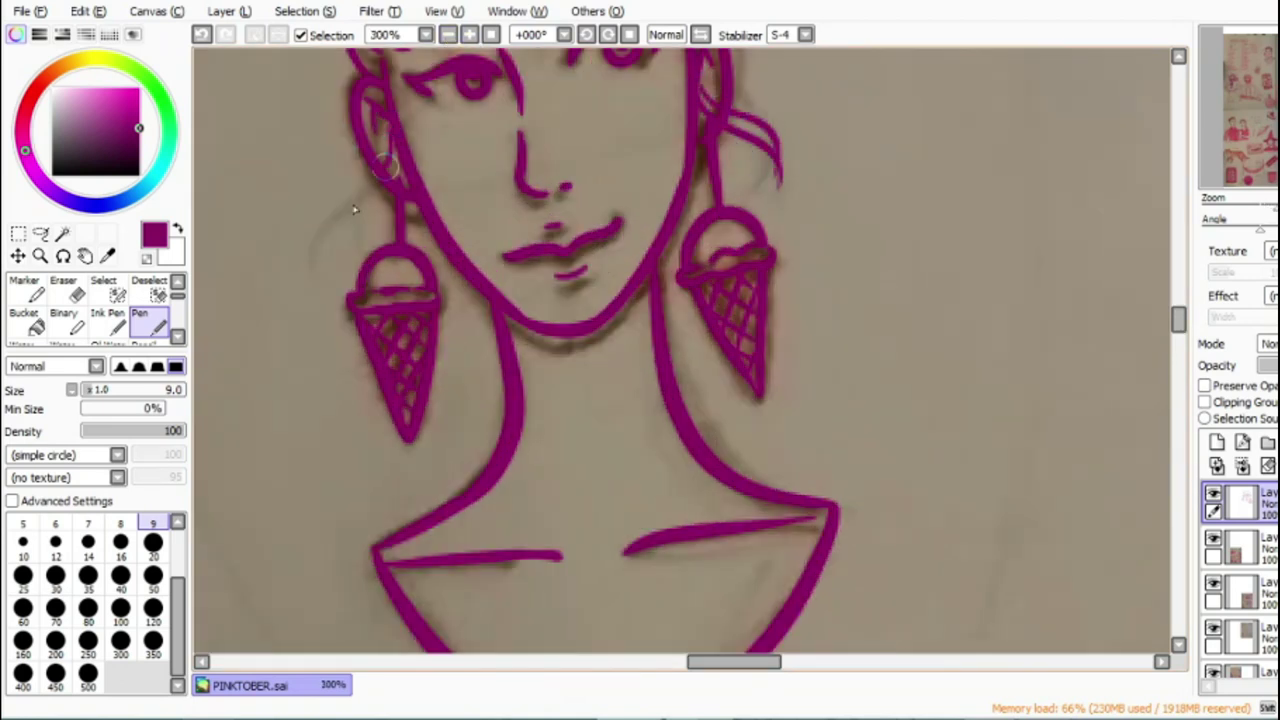
left_click_drag(382, 165, 326, 262)
left_click_drag(386, 188, 346, 268)
Step: Hide the scanned sketch layer, reselect the line art layer and check the Icecream girl's clean lines
left_click(1215, 627)
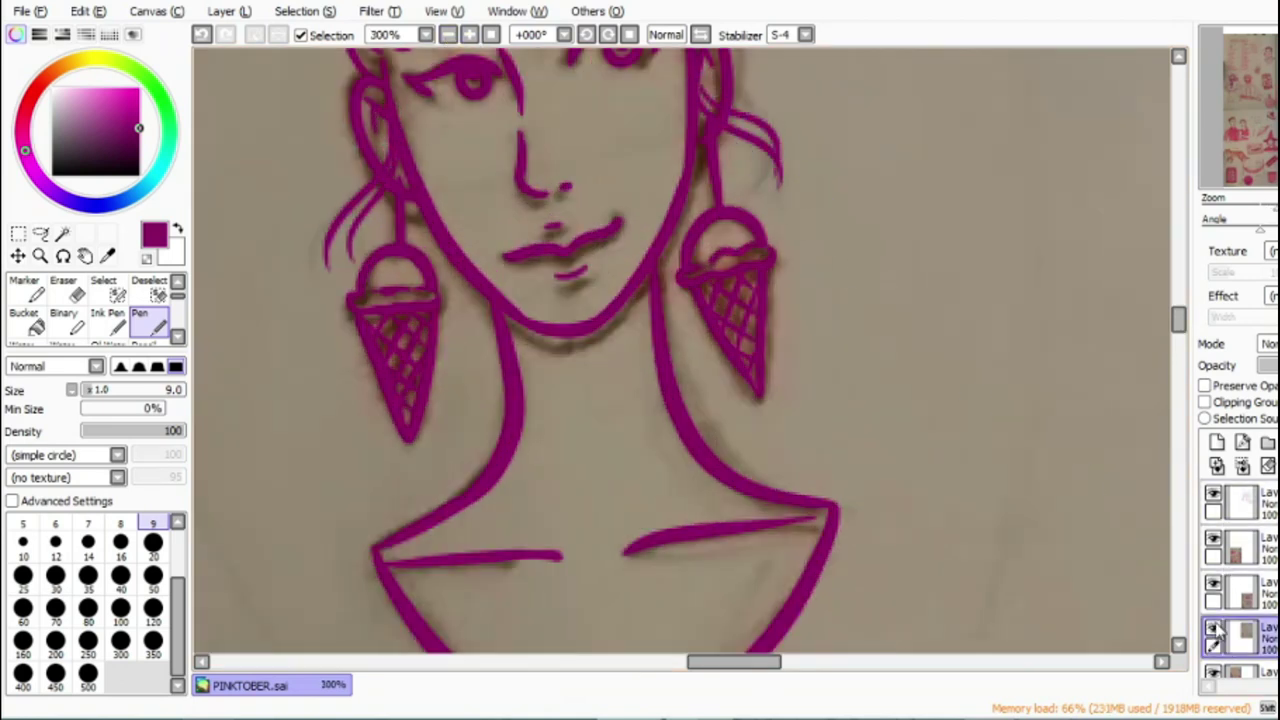
left_click(1213, 627)
left_click(1240, 502)
scroll(1180, 300, "up", 5)
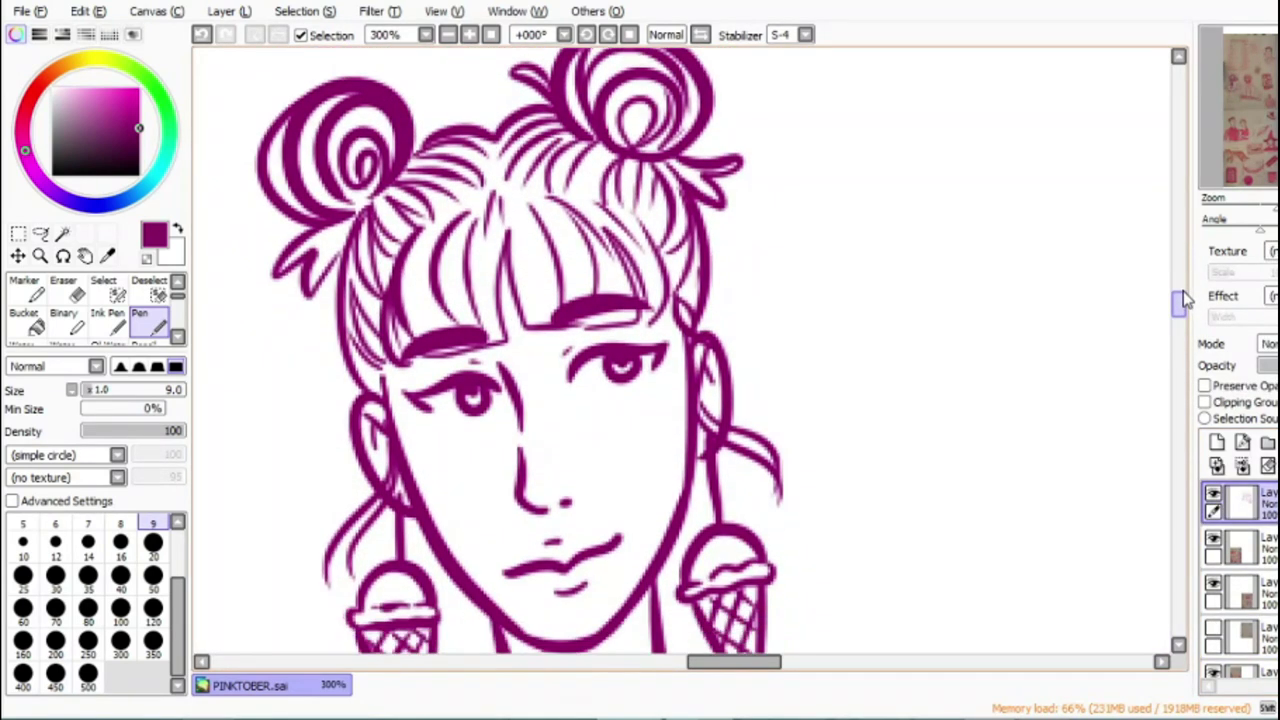
scroll(1183, 298, "down", 3)
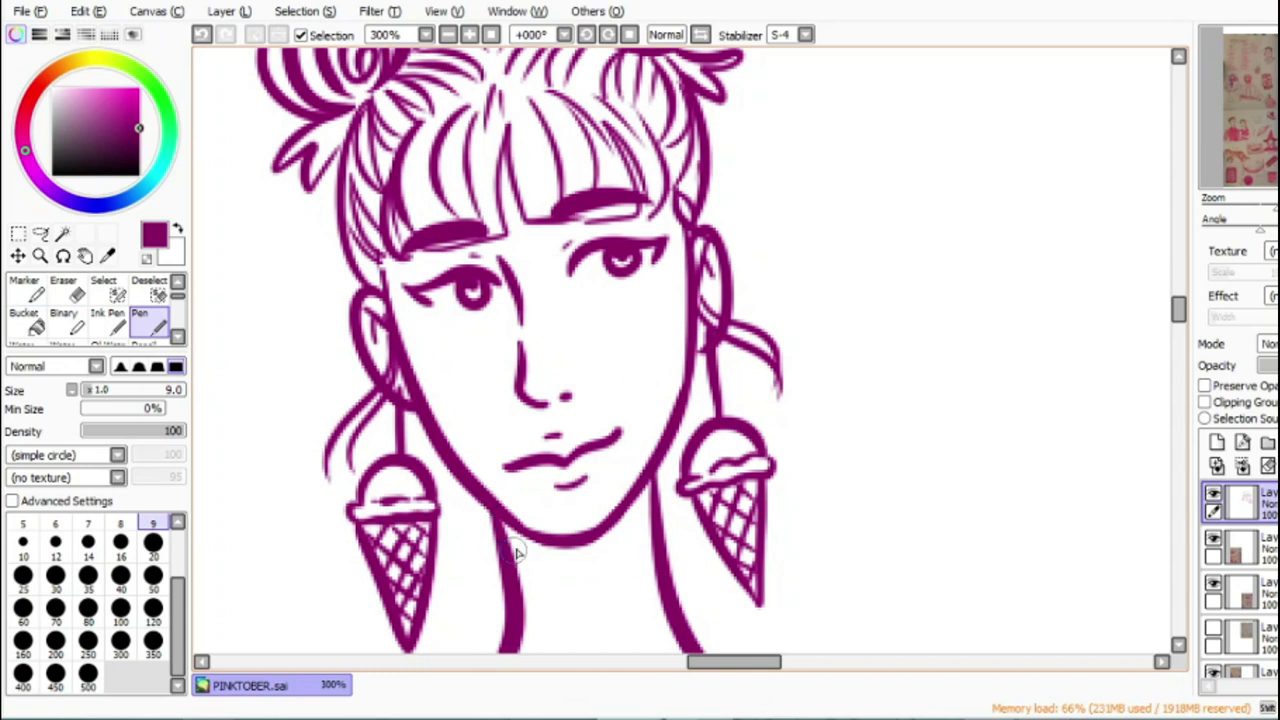
left_click(447, 35)
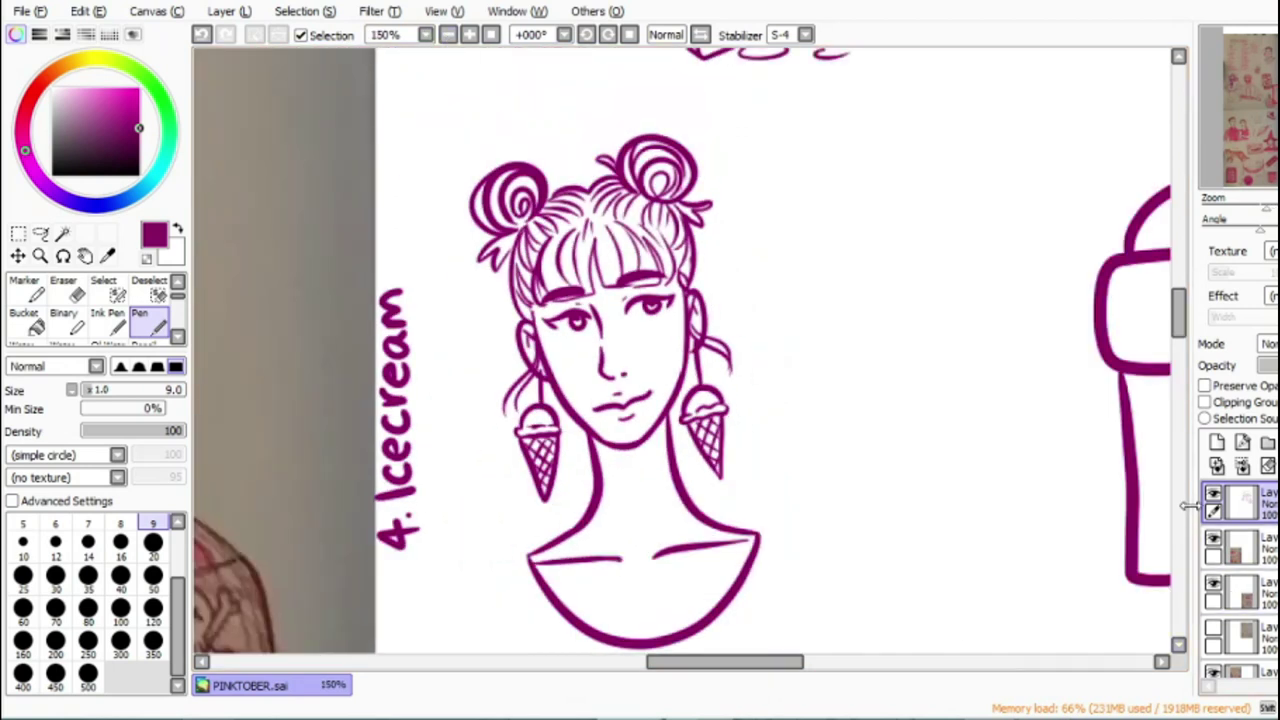
left_click_drag(776, 661, 801, 661)
Step: Show the sketch layer again and ink the jaw line of the SASSY portrait from cheek to cheek
left_click(1213, 629)
left_click_drag(1180, 312, 1177, 171)
mouse_move(726, 664)
left_mouse_down()
mouse_move(849, 663)
mouse_move(697, 686)
mouse_move(676, 664)
left_mouse_up()
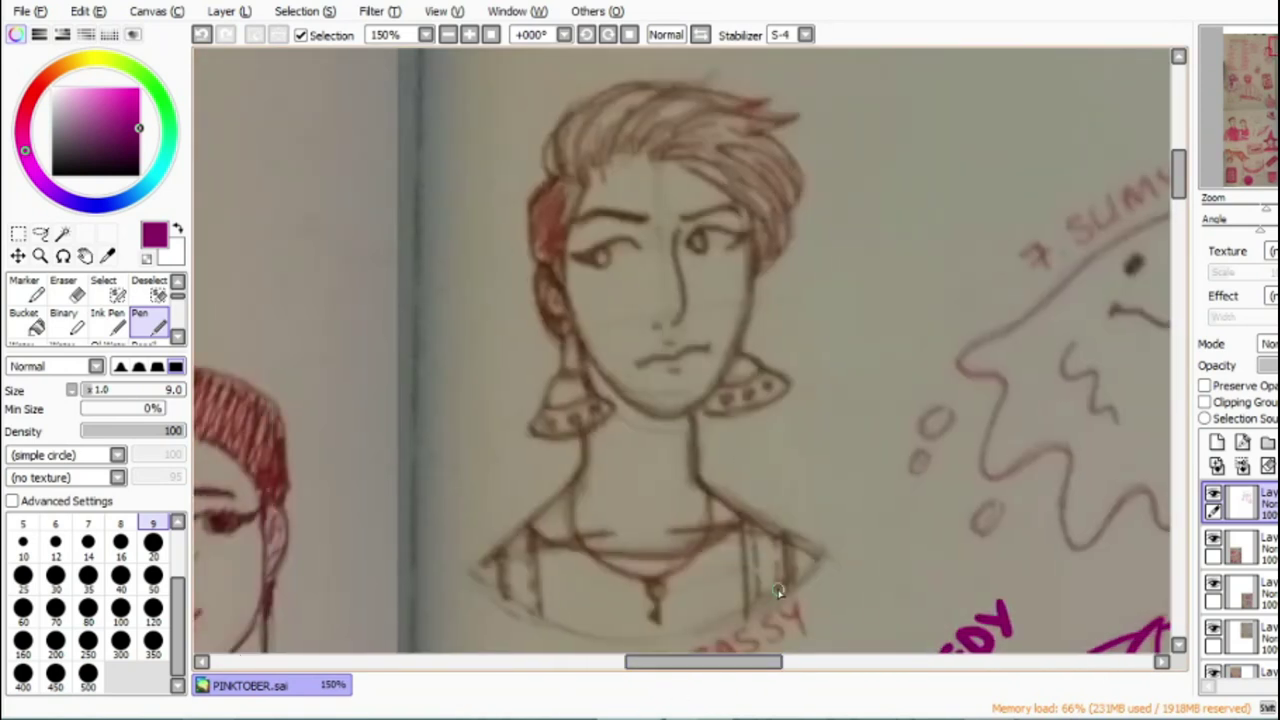
left_click(469, 36)
left_click(469, 36)
left_click(469, 36)
left_click_drag(371, 182, 418, 334)
mouse_move(390, 280)
left_mouse_down()
mouse_move(720, 505)
mouse_move(712, 488)
mouse_move(780, 375)
mouse_move(845, 66)
left_mouse_up()
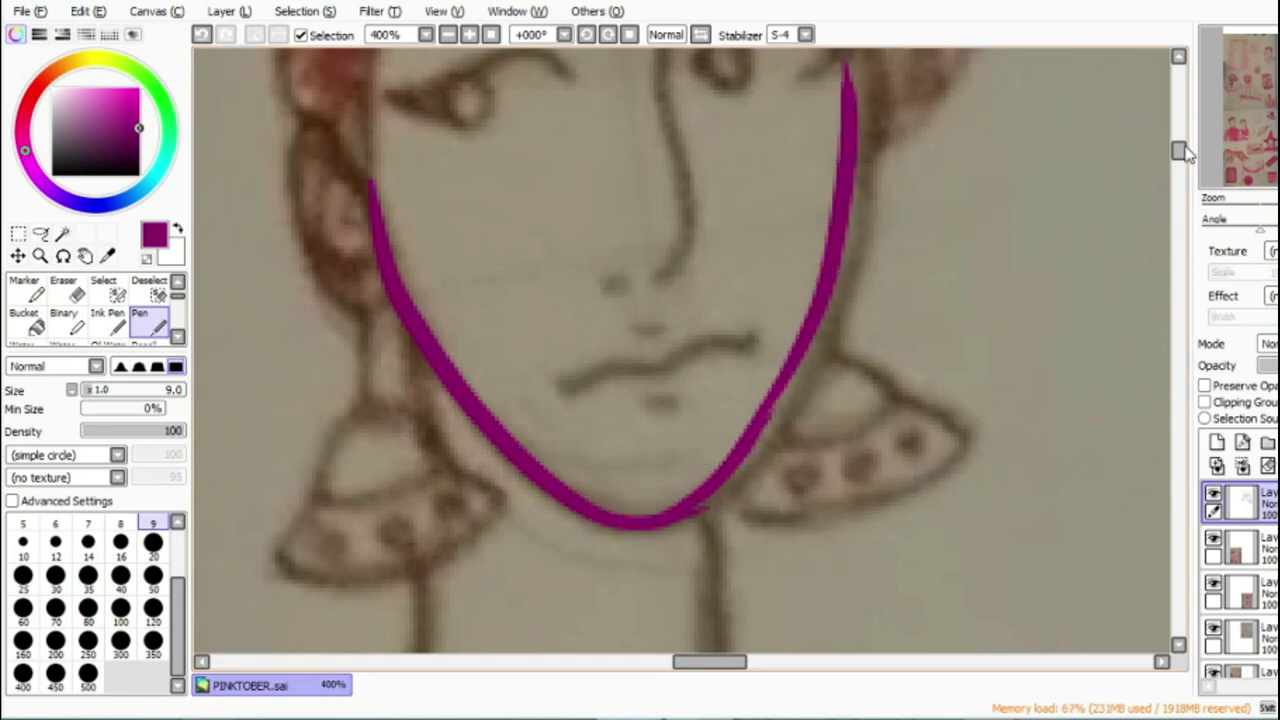
Step: Ink the SASSY portrait's two eyes with lash wings and irises, and both eyebrows
left_click_drag(1180, 150, 1180, 143)
mouse_move(575, 258)
left_mouse_down()
mouse_move(482, 243)
mouse_move(404, 264)
mouse_move(425, 284)
mouse_move(467, 256)
mouse_move(486, 316)
mouse_move(484, 247)
left_mouse_up()
mouse_move(697, 253)
left_mouse_down()
mouse_move(729, 204)
mouse_move(850, 213)
left_mouse_up()
left_click_drag(848, 217, 815, 250)
mouse_move(716, 216)
left_mouse_down()
mouse_move(738, 263)
mouse_move(735, 215)
left_mouse_up()
mouse_move(680, 172)
left_mouse_down()
mouse_move(774, 150)
mouse_move(838, 147)
left_mouse_up()
mouse_move(592, 155)
left_mouse_down()
mouse_move(523, 131)
mouse_move(417, 149)
mouse_move(408, 170)
left_mouse_up()
Step: Ink the portrait's nose, frowning mouth and surrounding marks, and add the inner curves of the irises
mouse_move(667, 207)
left_mouse_down()
mouse_move(686, 420)
mouse_move(668, 445)
mouse_move(615, 458)
left_mouse_up()
mouse_move(574, 551)
left_mouse_down()
mouse_move(658, 542)
mouse_move(716, 515)
left_mouse_up()
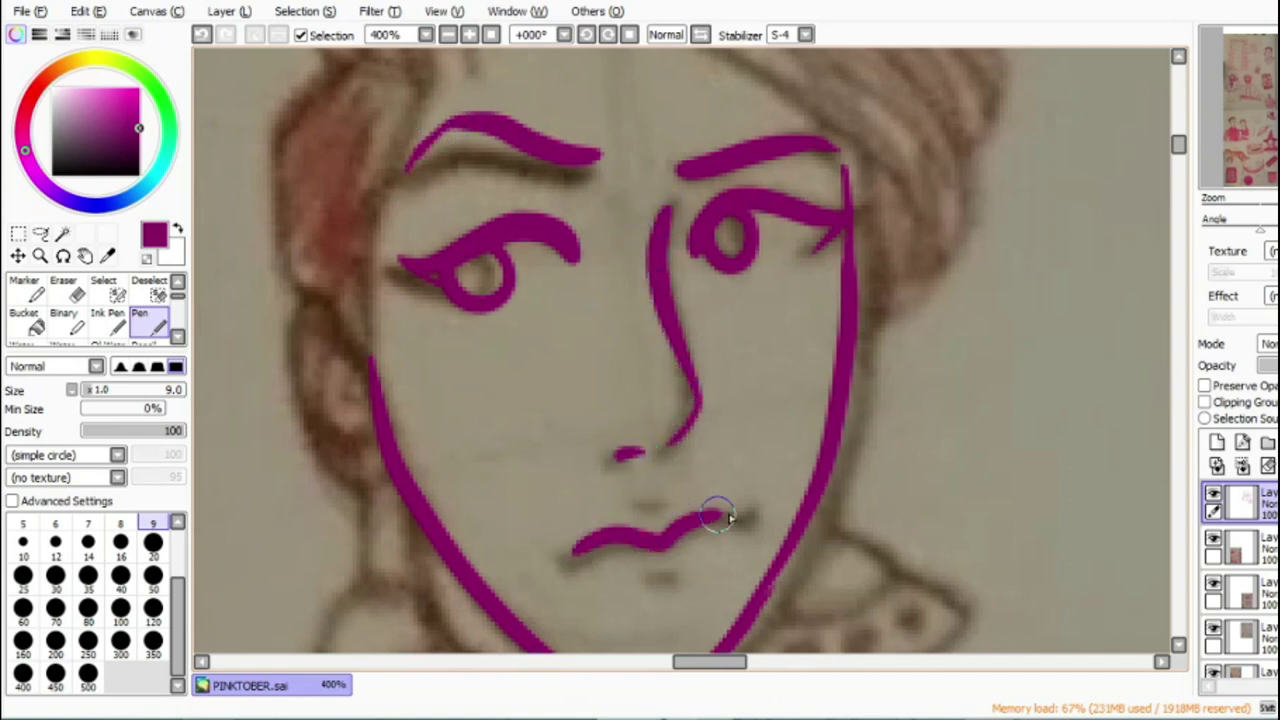
left_click_drag(648, 591, 676, 590)
left_click_drag(472, 262, 459, 278)
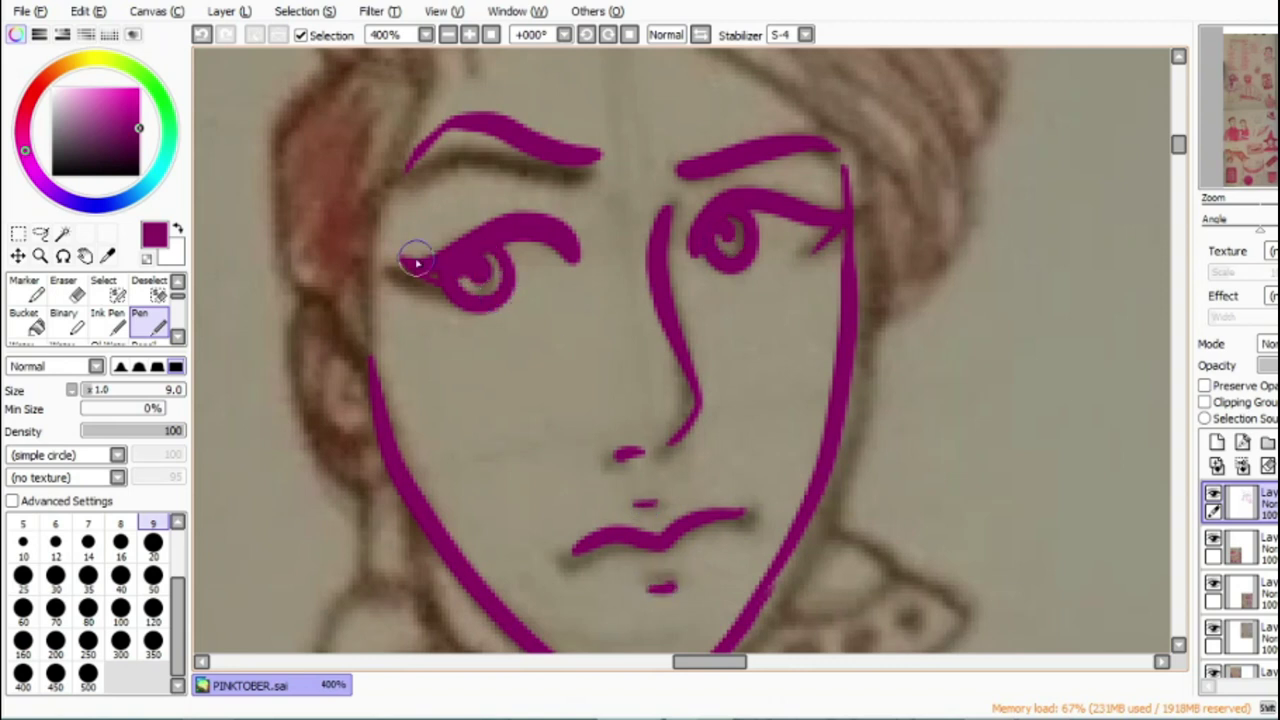
Step: Ink the portrait's left ear and the short swept hair above it with its strand lines
left_click_drag(410, 103, 322, 198)
mouse_move(345, 268)
left_mouse_down()
mouse_move(289, 357)
mouse_move(370, 425)
left_mouse_up()
mouse_move(315, 293)
left_mouse_down()
mouse_move(336, 343)
mouse_move(323, 325)
mouse_move(340, 280)
mouse_move(362, 312)
left_mouse_up()
left_click_drag(362, 312, 380, 190)
left_click_drag(423, 94, 384, 176)
mouse_move(352, 68)
left_mouse_down()
mouse_move(274, 167)
mouse_move(291, 243)
left_mouse_up()
left_click_drag(398, 88, 288, 165)
mouse_move(408, 98)
left_mouse_down()
mouse_move(302, 188)
mouse_move(330, 246)
left_mouse_up()
left_click_drag(362, 208, 356, 250)
Step: Ink the outer shape of the swept hairstyle over the head and down past the right temple
scroll(1100, 165, "up", 4)
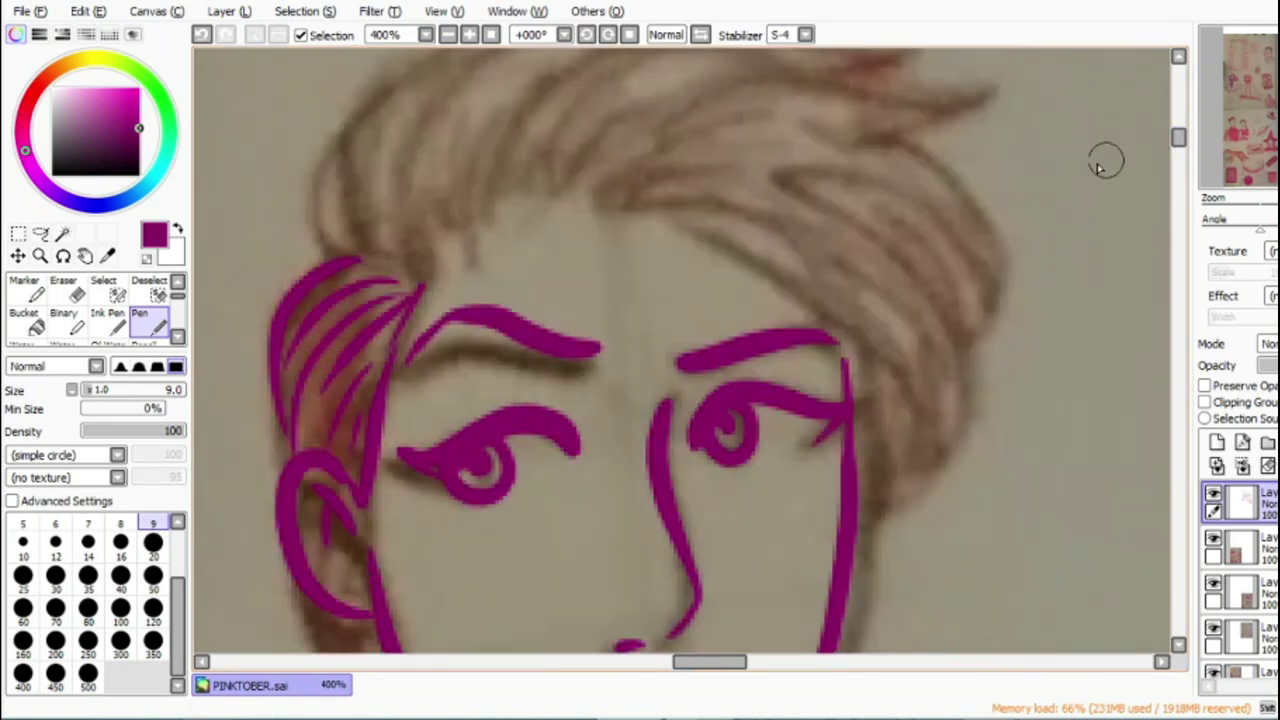
left_click(447, 36)
mouse_move(490, 275)
left_mouse_down()
mouse_move(491, 171)
mouse_move(625, 115)
left_mouse_up()
mouse_move(625, 240)
left_mouse_down()
mouse_move(822, 168)
mouse_move(876, 222)
mouse_move(910, 305)
left_mouse_up()
mouse_move(867, 255)
left_mouse_down()
mouse_move(905, 320)
mouse_move(875, 405)
left_mouse_up()
left_click_drag(863, 340, 818, 455)
Step: Fill the swept hairstyle with curved strand lines from the hairline to the crown and right side
mouse_move(682, 258)
left_mouse_down()
mouse_move(845, 440)
mouse_move(885, 375)
mouse_move(900, 262)
left_mouse_up()
left_click_drag(648, 242, 705, 188)
mouse_move(571, 251)
left_mouse_down()
mouse_move(650, 118)
mouse_move(850, 132)
left_mouse_up()
left_click_drag(608, 250, 662, 132)
mouse_move(608, 238)
left_mouse_down()
mouse_move(699, 157)
mouse_move(604, 225)
mouse_move(780, 142)
left_mouse_up()
mouse_move(556, 253)
left_mouse_down()
mouse_move(518, 240)
mouse_move(592, 128)
left_mouse_up()
mouse_move(537, 266)
left_mouse_down()
mouse_move(518, 240)
mouse_move(575, 138)
left_mouse_up()
left_click_drag(532, 268, 515, 167)
mouse_move(480, 290)
left_mouse_down()
mouse_move(471, 140)
mouse_move(645, 108)
mouse_move(540, 115)
left_mouse_up()
left_click_drag(438, 285, 438, 180)
left_click_drag(712, 252, 834, 416)
Step: Ink both UFO-shaped earrings with their domes, saucer rims and dots
mouse_move(1178, 143)
left_mouse_down()
mouse_move(1183, 163)
mouse_move(1168, 166)
left_mouse_up()
left_click_drag(432, 177, 433, 288)
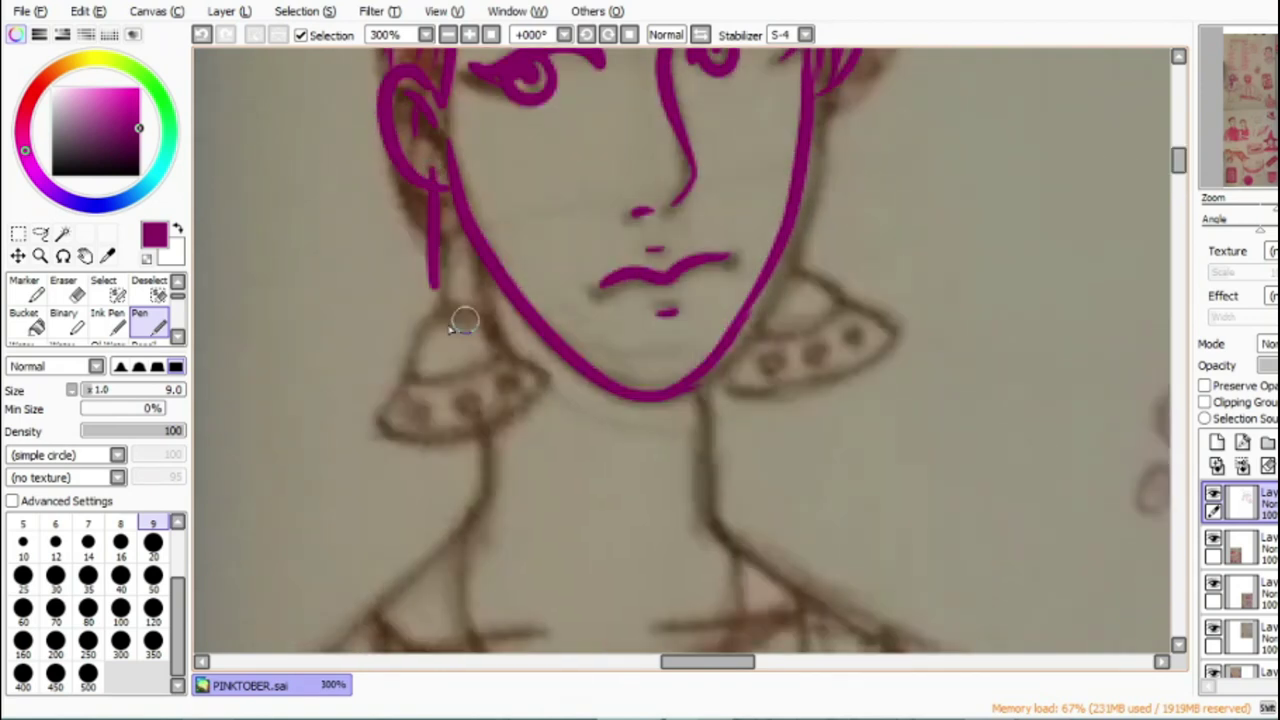
mouse_move(491, 323)
left_mouse_down()
mouse_move(390, 350)
mouse_move(542, 382)
mouse_move(494, 324)
left_mouse_up()
mouse_move(769, 282)
left_mouse_down()
mouse_move(825, 308)
mouse_move(746, 326)
left_mouse_up()
mouse_move(719, 368)
left_mouse_down()
mouse_move(846, 308)
mouse_move(758, 353)
left_mouse_up()
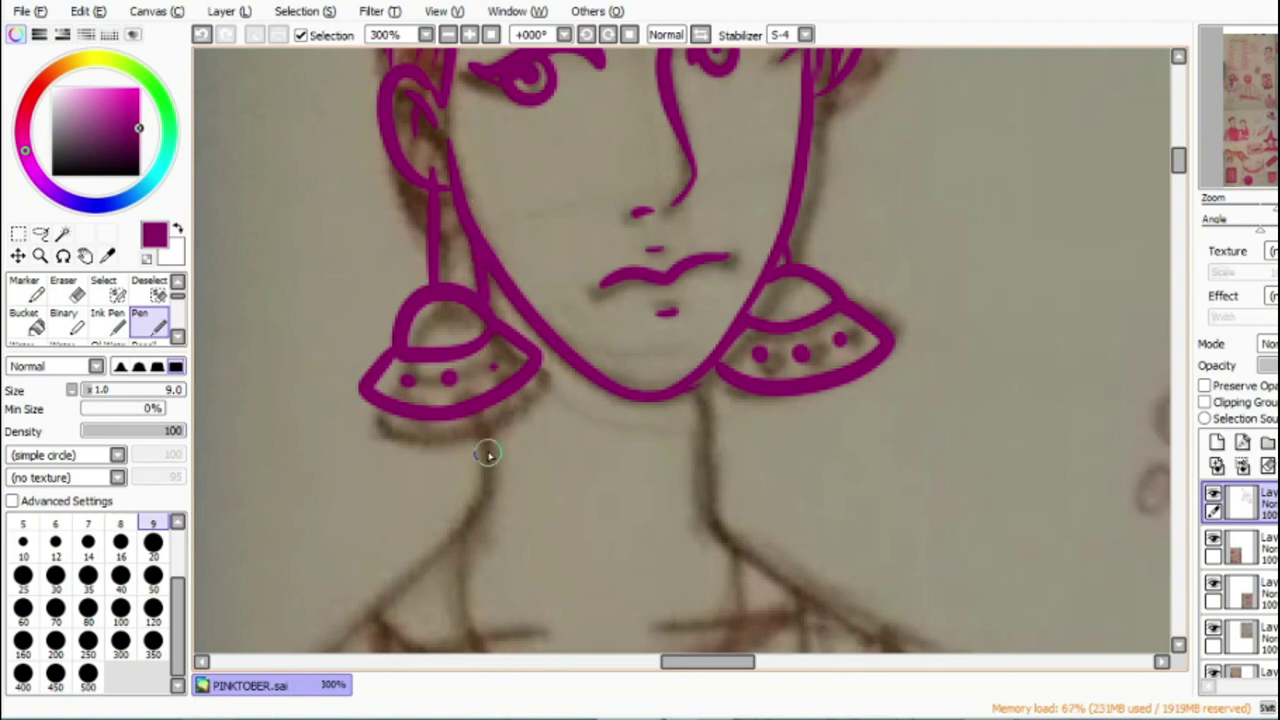
Step: Ink both sides of the portrait's neck, the shoulders and the lower outer curves of the bust
left_click_drag(477, 420, 452, 538)
left_click_drag(690, 395, 712, 515)
left_click_drag(718, 678, 688, 678)
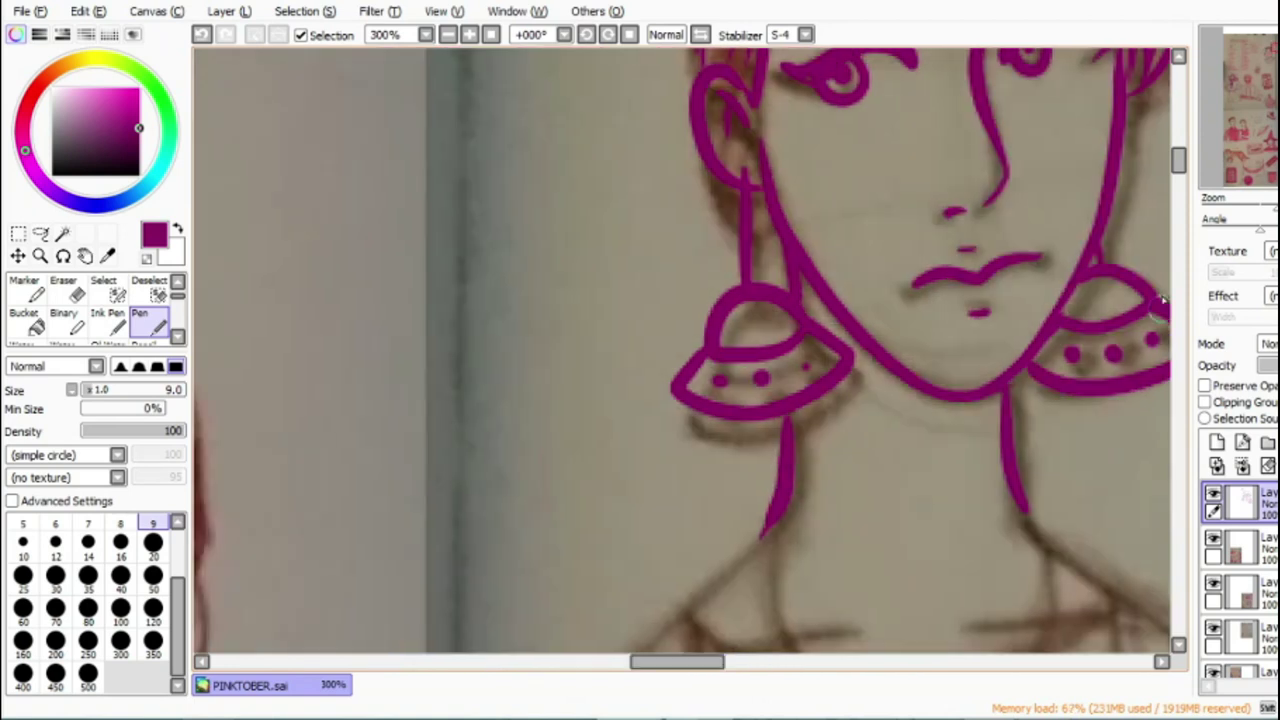
scroll(786, 249, "down", 5)
mouse_move(782, 258)
left_mouse_down()
mouse_move(663, 366)
mouse_move(783, 594)
left_mouse_up()
left_click_drag(697, 662, 723, 662)
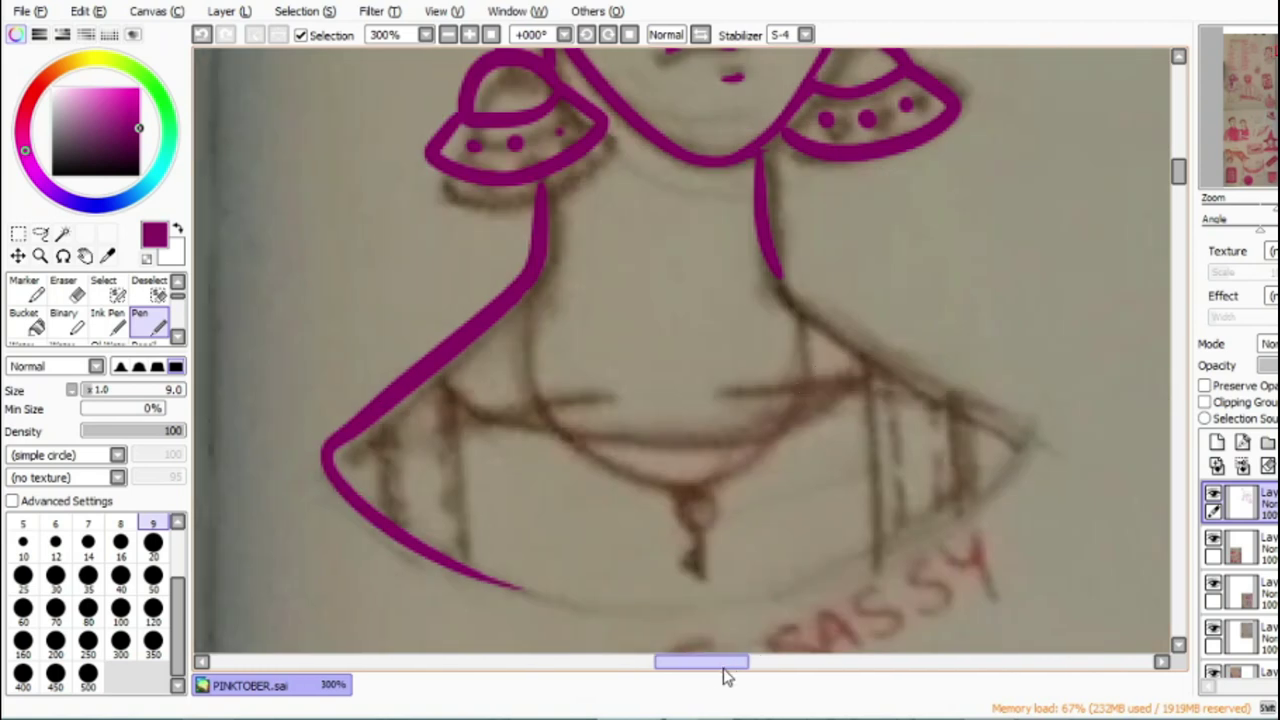
mouse_move(765, 268)
left_mouse_down()
mouse_move(978, 465)
mouse_move(822, 561)
left_mouse_up()
Step: Ink the four vertical strap lines on the bust, two on each shoulder
left_click_drag(371, 402, 374, 512)
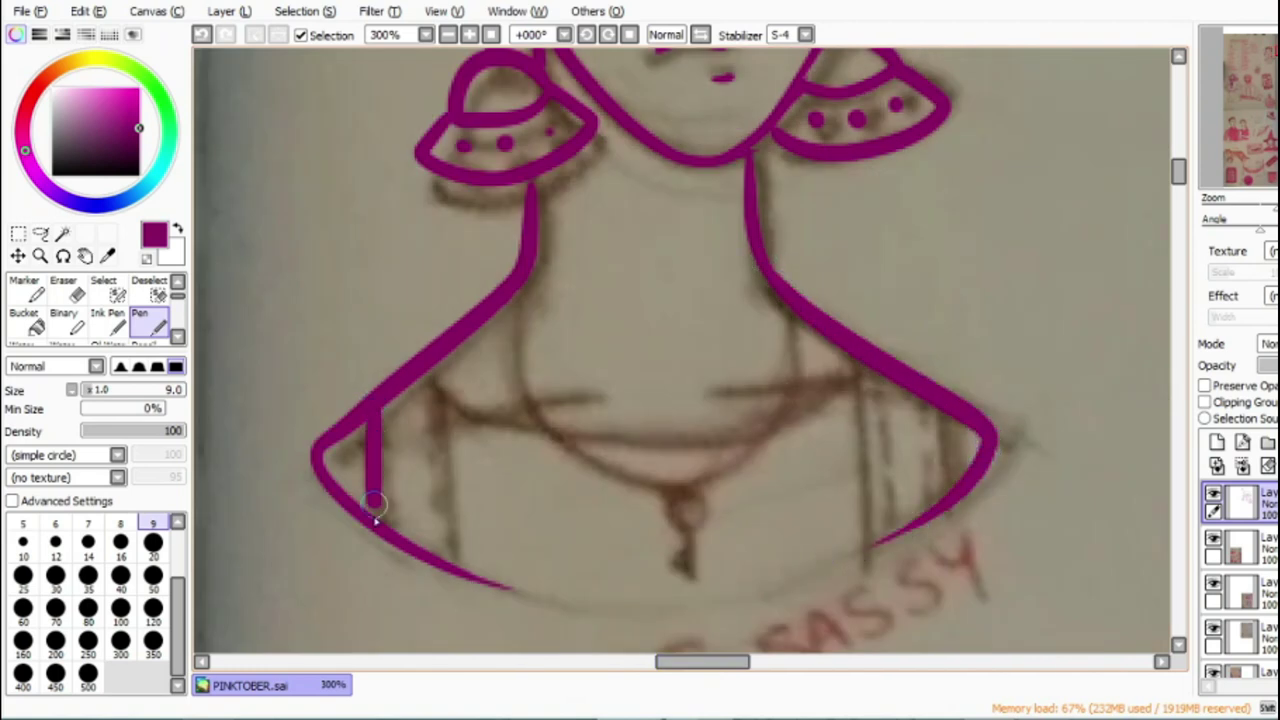
left_click_drag(446, 345, 450, 566)
left_click_drag(855, 340, 858, 545)
left_click_drag(940, 380, 942, 490)
Step: Ink the necklace chain, the curved neckline, both collarbones and a short line on the neck
mouse_move(528, 283)
left_mouse_down()
mouse_move(628, 480)
mouse_move(775, 288)
left_mouse_up()
mouse_move(448, 368)
left_mouse_down()
mouse_move(829, 371)
mouse_move(692, 367)
left_mouse_up()
left_click_drag(593, 372, 455, 372)
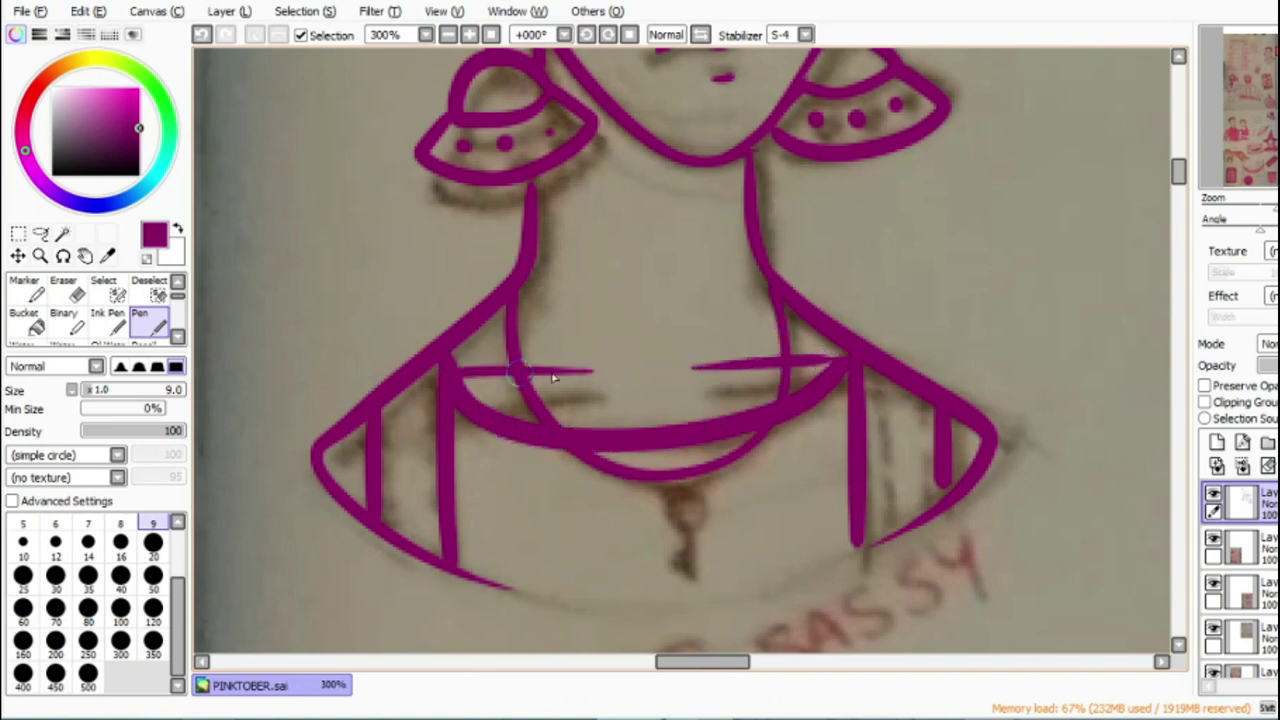
left_click_drag(582, 268, 634, 360)
Step: Ink the key pendant, the bust's bottom curve and the dashed stitching along the straps
scroll(617, 385, "down", 5)
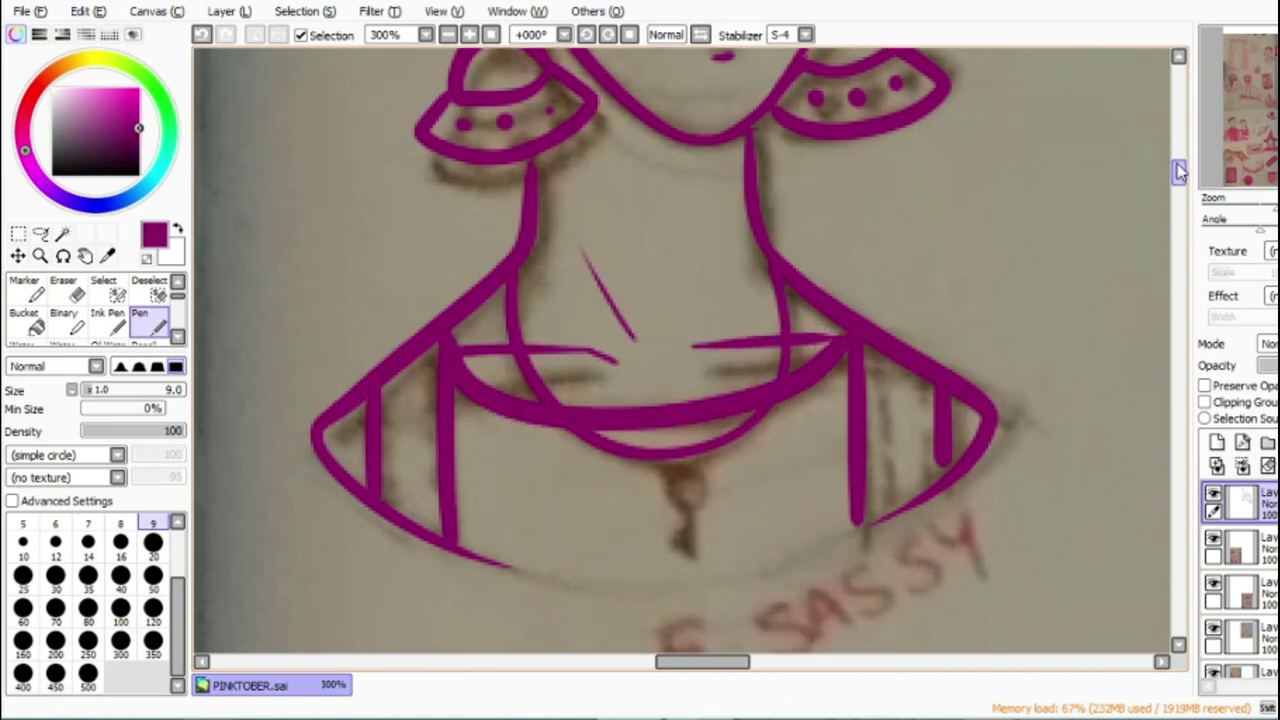
left_click_drag(682, 250, 687, 274)
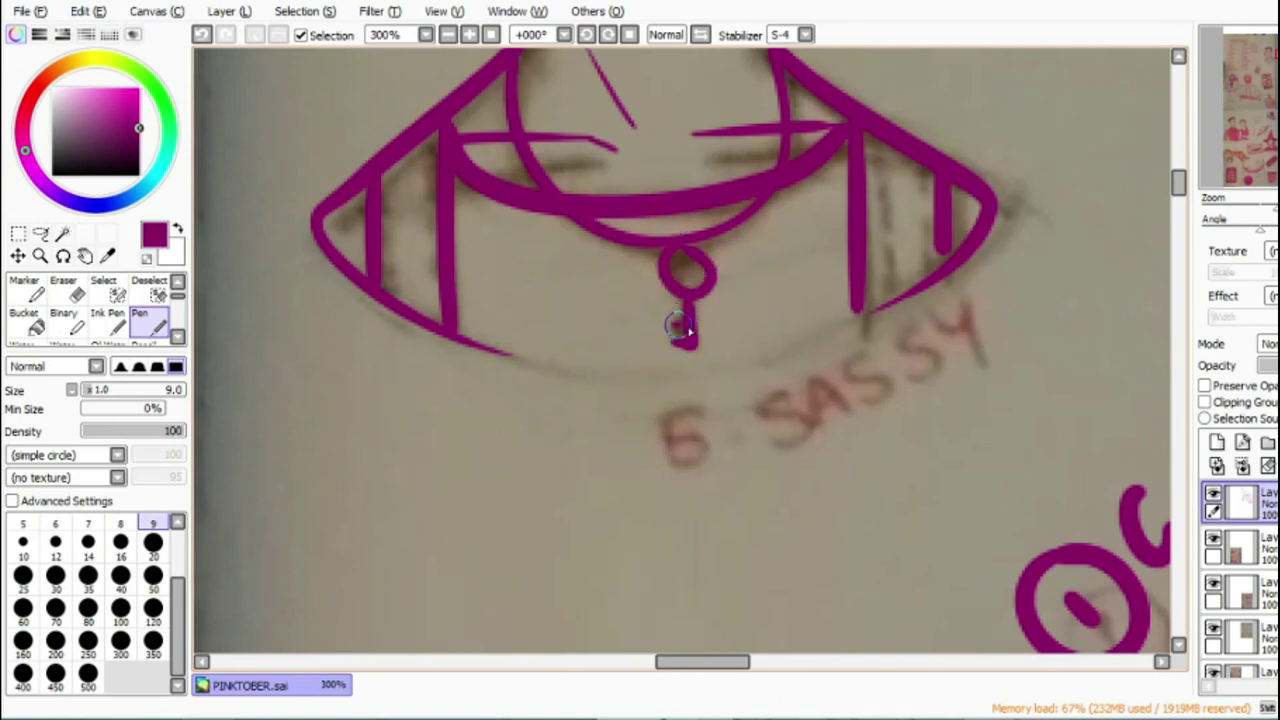
left_click_drag(571, 372, 886, 302)
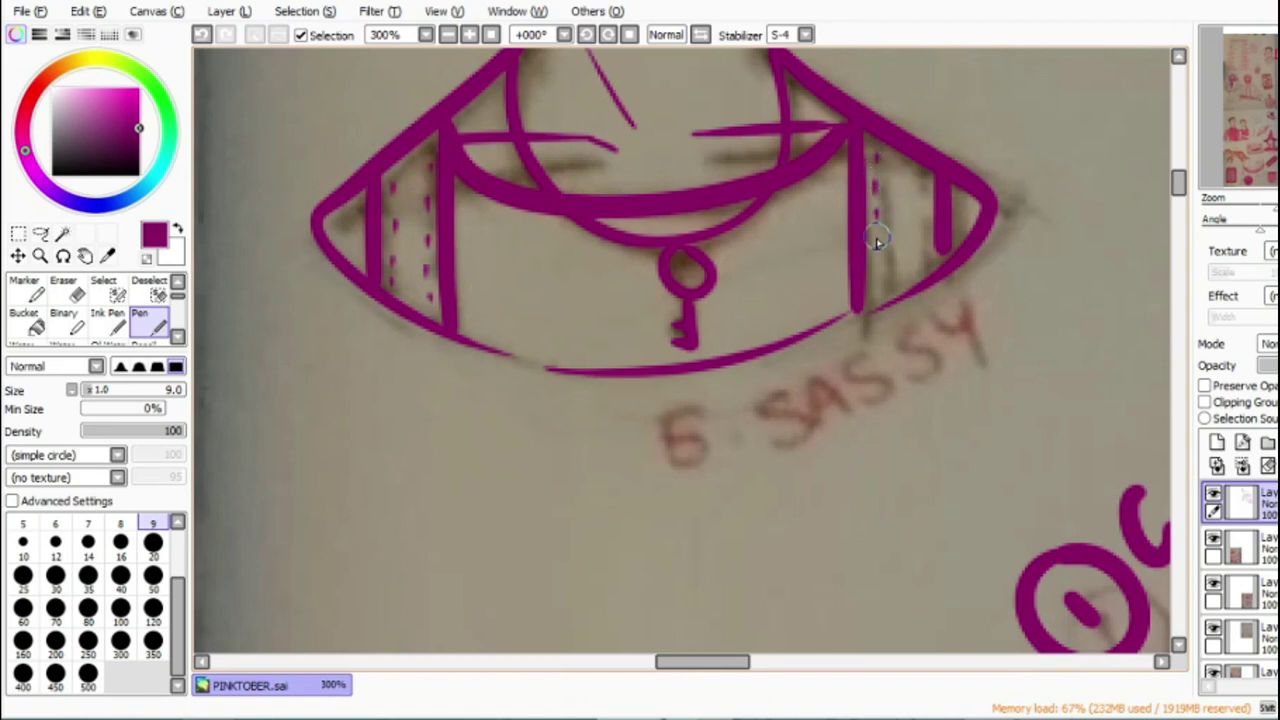
Step: Letter the caption "5. SASSY" over the sketched text beneath the bust
mouse_move(720, 414)
left_mouse_down()
mouse_move(670, 440)
mouse_move(679, 475)
left_mouse_up()
left_click(735, 452)
mouse_move(806, 393)
left_mouse_down()
mouse_move(758, 442)
mouse_move(828, 395)
left_mouse_up()
left_click_drag(868, 358, 852, 410)
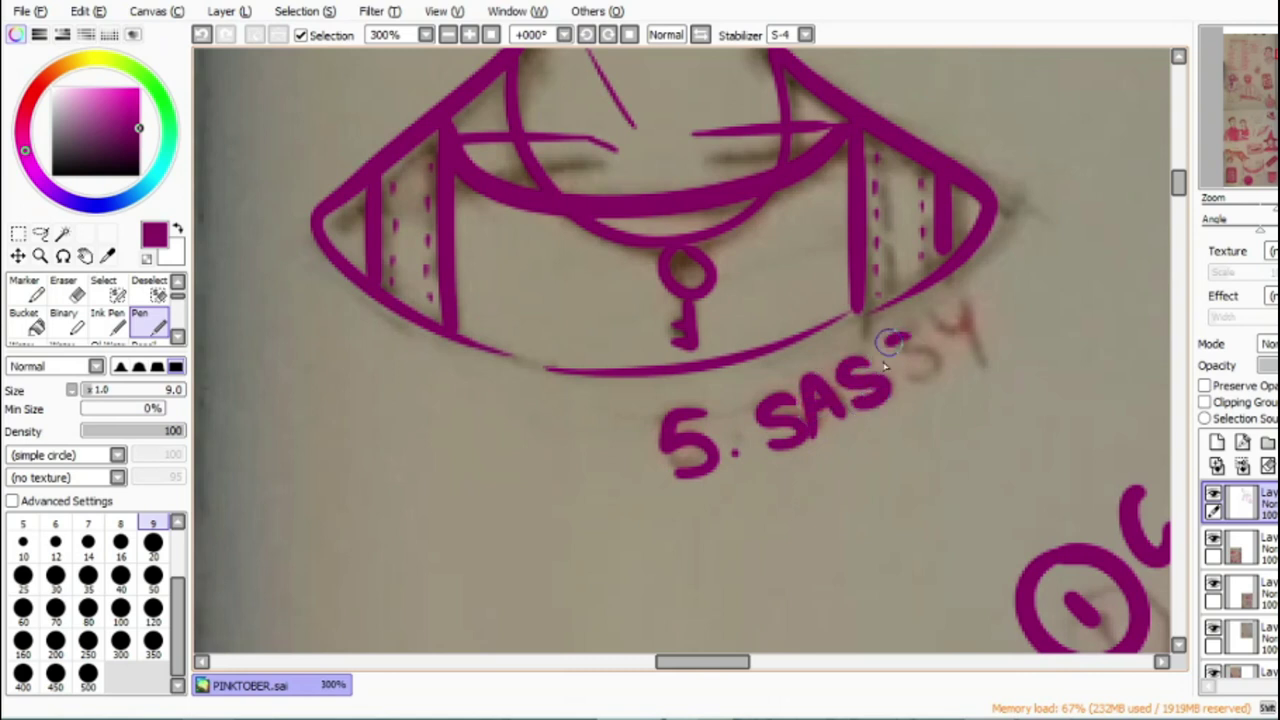
left_click_drag(893, 344, 906, 392)
left_click_drag(928, 325, 950, 350)
left_click_drag(970, 305, 960, 375)
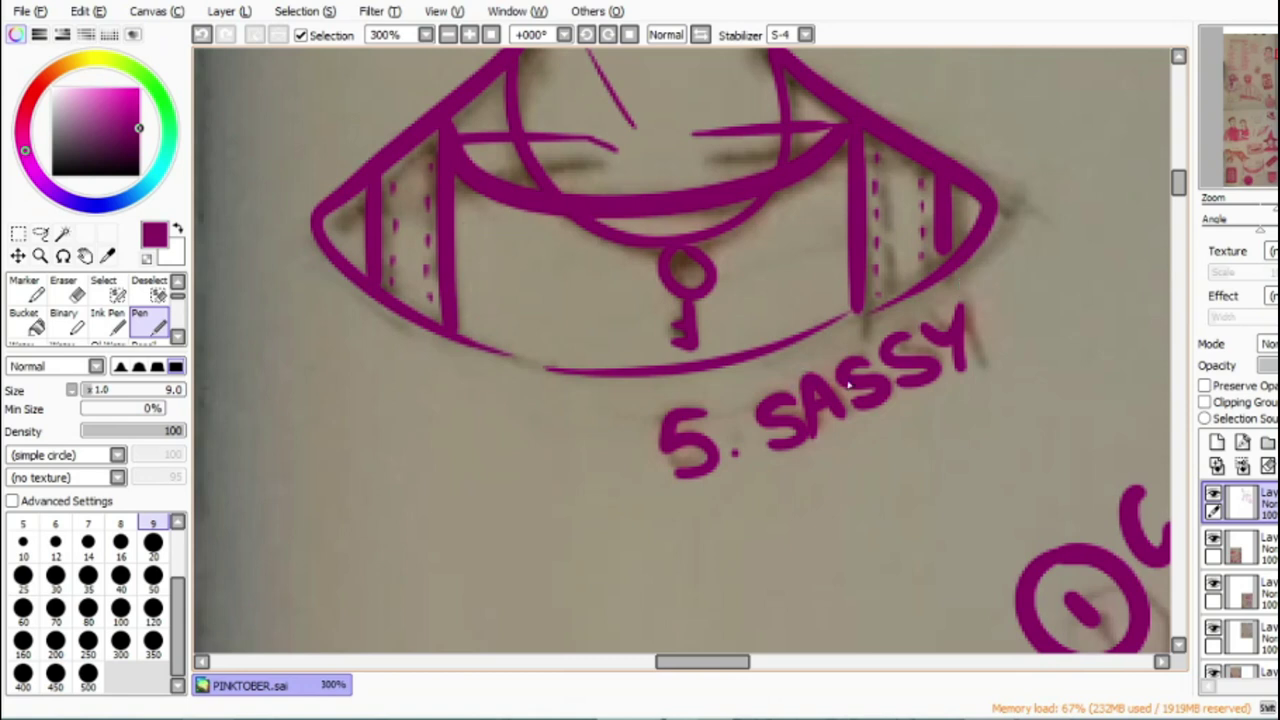
Step: Hide the sketch layer, then rework the SASSY portrait's left eye and the irises using the eraser and pen
left_click_drag(1180, 190, 1180, 159)
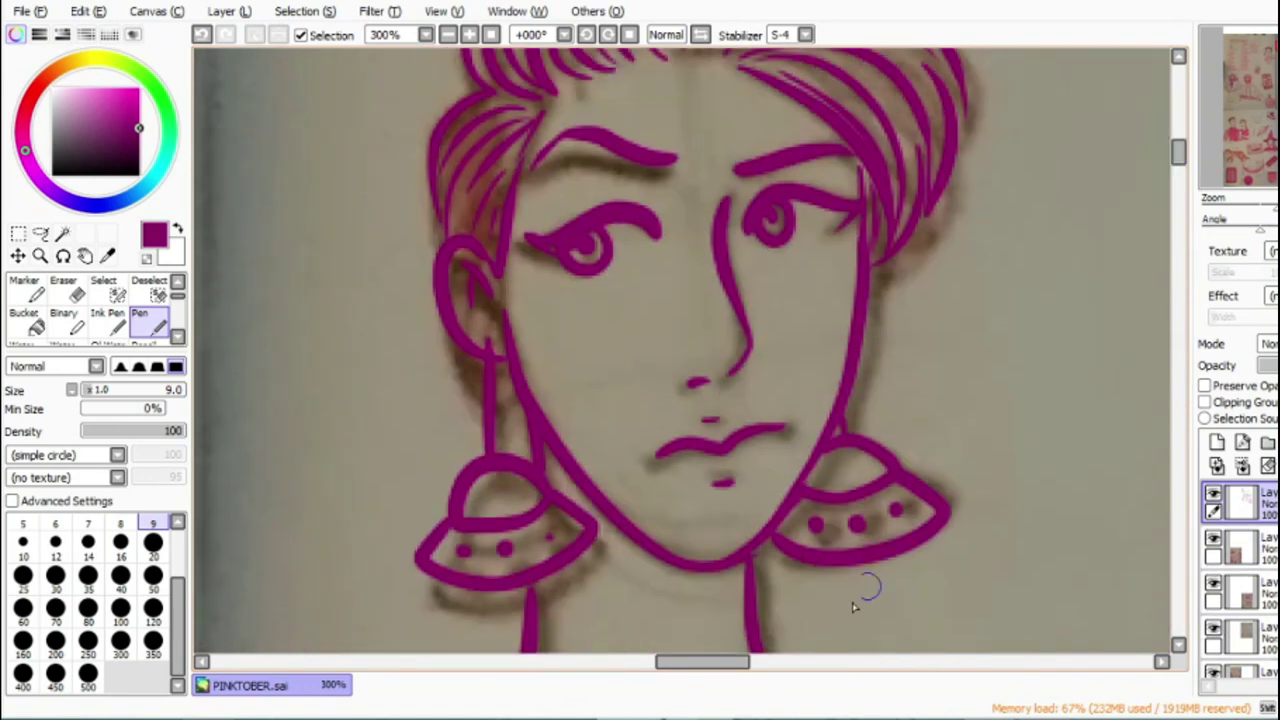
left_click(1213, 628)
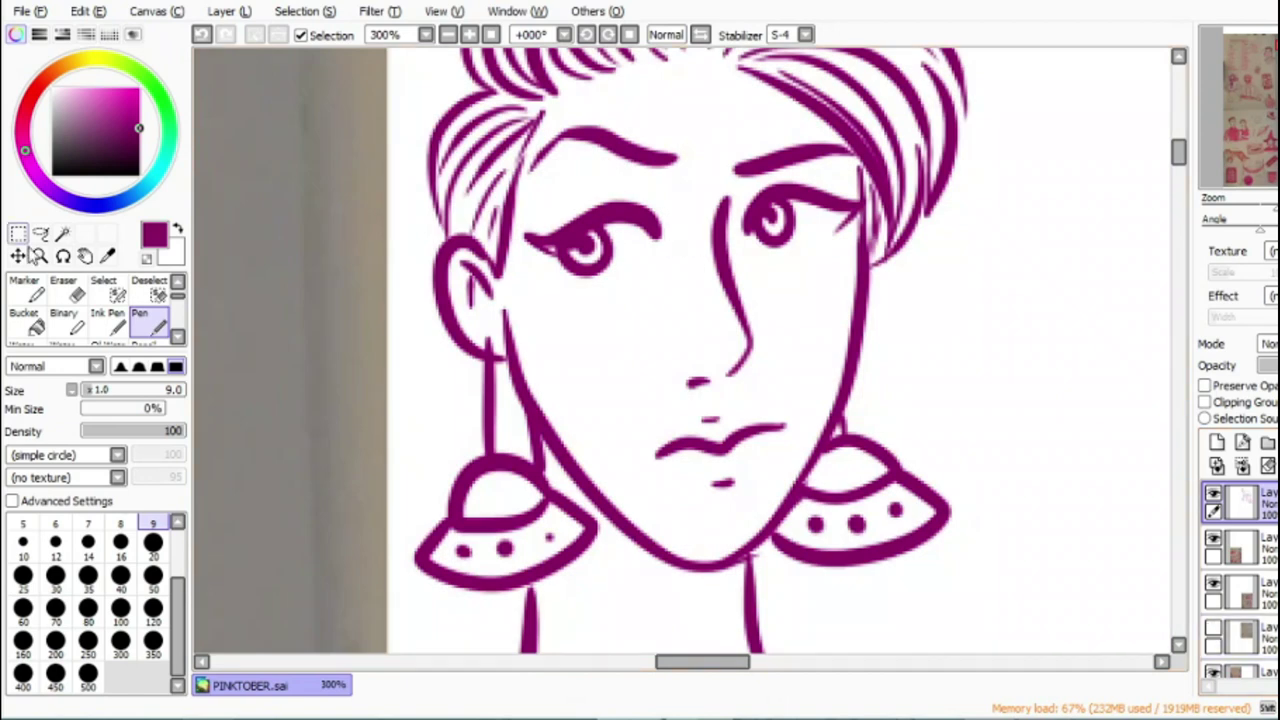
key("e")
mouse_move(590, 245)
left_mouse_down()
mouse_move(568, 229)
mouse_move(645, 225)
mouse_move(521, 227)
mouse_move(586, 251)
mouse_move(575, 228)
left_mouse_up()
key("n")
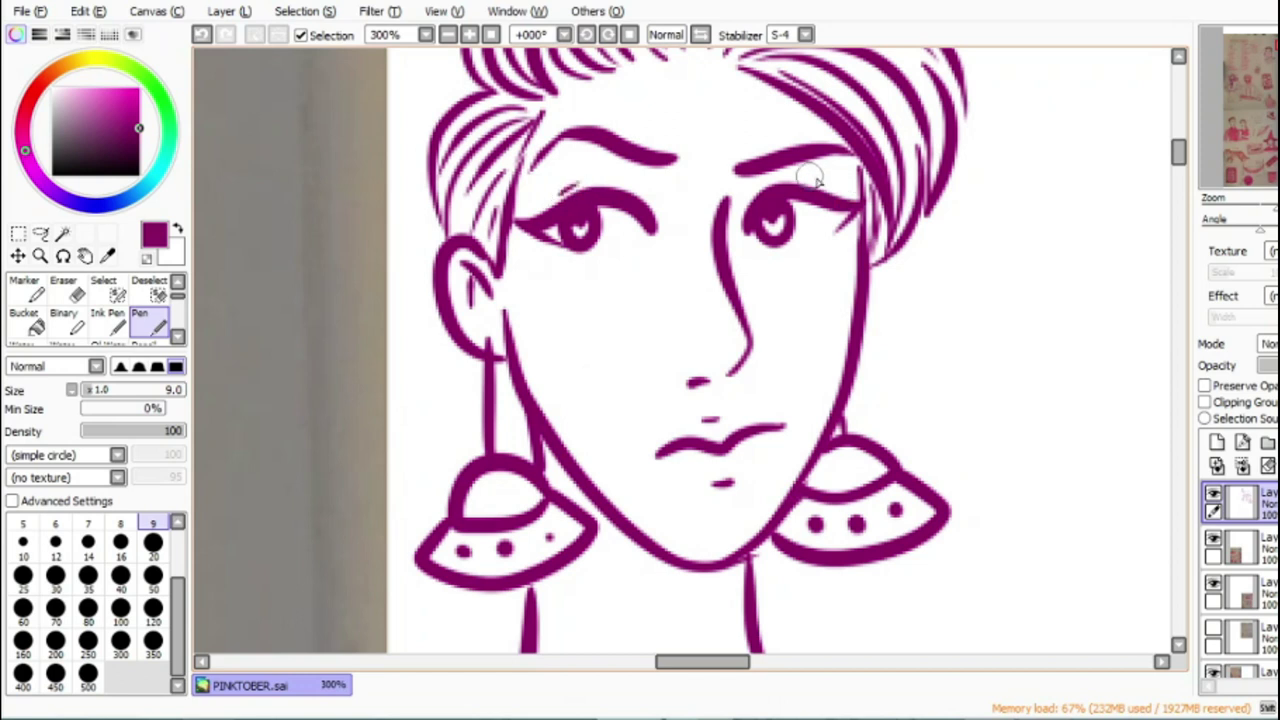
Step: Show the sketch layer again and ink the cheek edge and ear of the back-facing girl in the Mirror sketch
mouse_move(714, 661)
left_mouse_down()
mouse_move(986, 694)
mouse_move(955, 690)
left_mouse_up()
left_click(1212, 630)
left_click_drag(1178, 155, 1157, 143)
left_click_drag(872, 190, 895, 450)
mouse_move(897, 84)
left_mouse_down()
mouse_move(878, 300)
mouse_move(888, 515)
left_mouse_up()
key("ctrl+z")
mouse_move(925, 291)
left_mouse_down()
mouse_move(929, 363)
mouse_move(945, 325)
left_mouse_up()
mouse_move(866, 143)
left_mouse_down()
mouse_move(951, 371)
mouse_move(905, 466)
left_mouse_up()
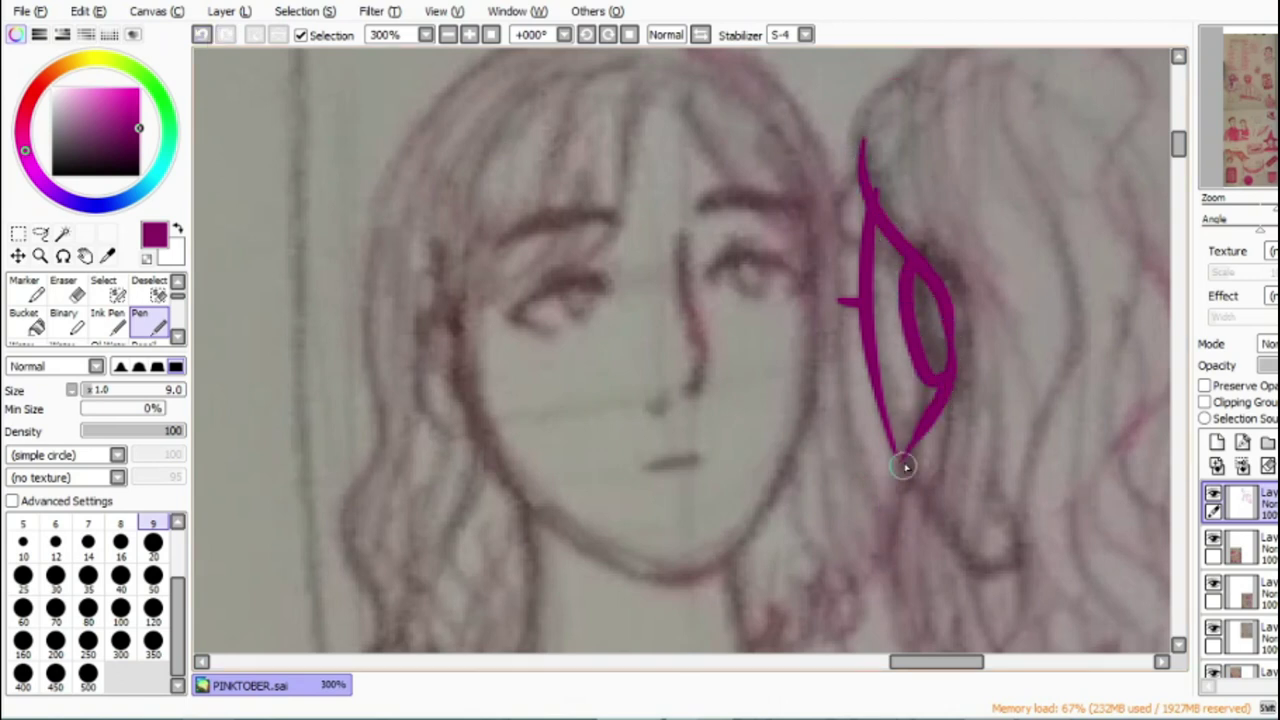
Step: Ink the hair strands around the back-facing girl's ear and the ragged lower edge of her hair
left_click_drag(933, 425, 878, 575)
mouse_move(880, 180)
left_mouse_down()
mouse_move(966, 349)
mouse_move(945, 415)
left_mouse_up()
left_click_drag(905, 80, 878, 220)
mouse_move(862, 150)
left_mouse_down()
mouse_move(871, 235)
mouse_move(890, 247)
left_mouse_up()
left_click_drag(1183, 148, 1183, 157)
left_click_drag(884, 340, 929, 476)
left_click_drag(920, 430, 982, 488)
left_click_drag(975, 465, 1057, 513)
mouse_move(1057, 513)
left_mouse_down()
mouse_move(1087, 451)
mouse_move(1115, 498)
left_mouse_up()
Step: Ink both shoulders, the remaining hair tips and the short marks on the back-facing girl's back
left_click_drag(1181, 154, 1181, 164)
mouse_move(1035, 280)
left_mouse_down()
mouse_move(808, 423)
mouse_move(722, 512)
left_mouse_up()
scroll(846, 620, "right", 5)
mouse_move(858, 95)
left_mouse_down()
mouse_move(857, 190)
mouse_move(800, 260)
mouse_move(741, 227)
mouse_move(689, 290)
mouse_move(640, 269)
mouse_move(690, 290)
left_mouse_up()
left_click_drag(760, 262, 963, 332)
left_click_drag(818, 460, 826, 476)
Step: Ink the crown of the back-facing girl's head and the outer wavy strands on both sides of her hair
left_click_drag(1179, 168, 1177, 146)
mouse_move(446, 106)
left_mouse_down()
mouse_move(402, 214)
mouse_move(455, 326)
left_mouse_up()
mouse_move(428, 150)
left_mouse_down()
mouse_move(462, 309)
mouse_move(460, 612)
left_mouse_up()
mouse_move(462, 458)
left_mouse_down()
mouse_move(409, 563)
mouse_move(432, 630)
left_mouse_up()
left_click_drag(472, 86, 628, 70)
mouse_move(700, 90)
left_mouse_down()
mouse_move(868, 478)
mouse_move(862, 600)
left_mouse_up()
left_click_drag(742, 165, 864, 510)
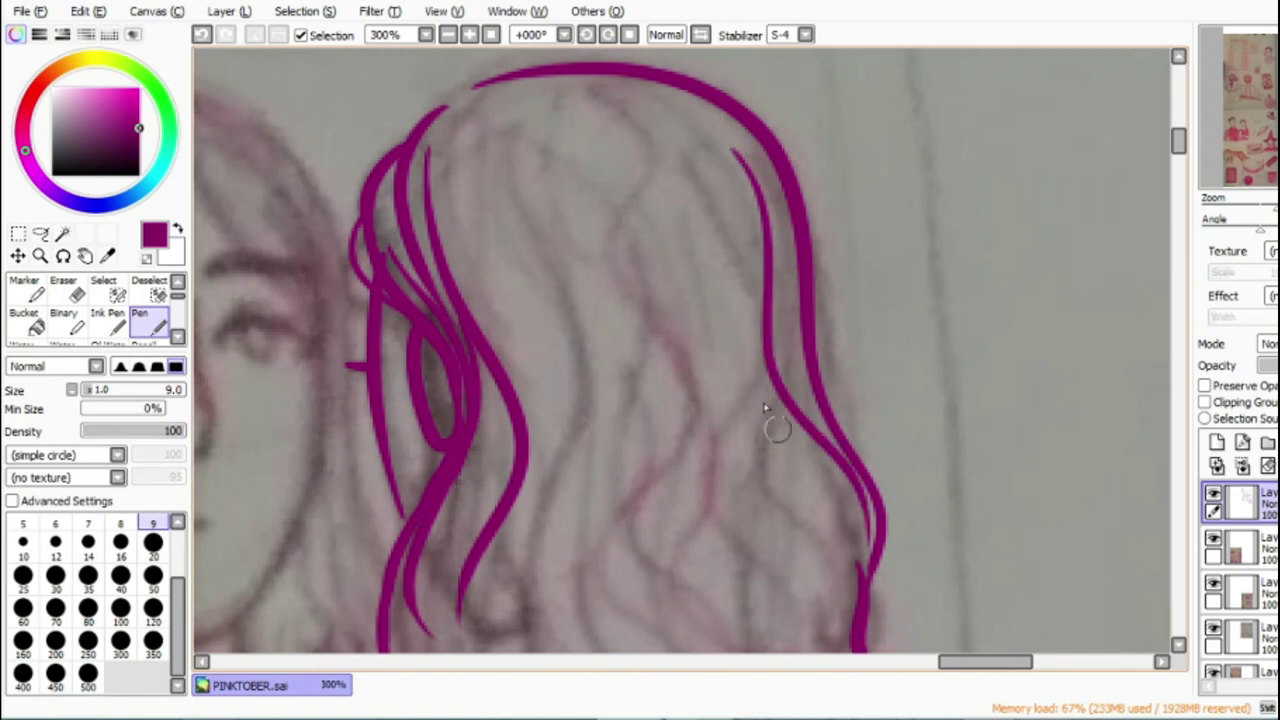
Step: Ink long wavy strands from the crown down the middle of the back-facing girl's hair
mouse_move(555, 88)
left_mouse_down()
mouse_move(531, 203)
mouse_move(562, 615)
left_mouse_up()
left_click_drag(503, 92, 495, 272)
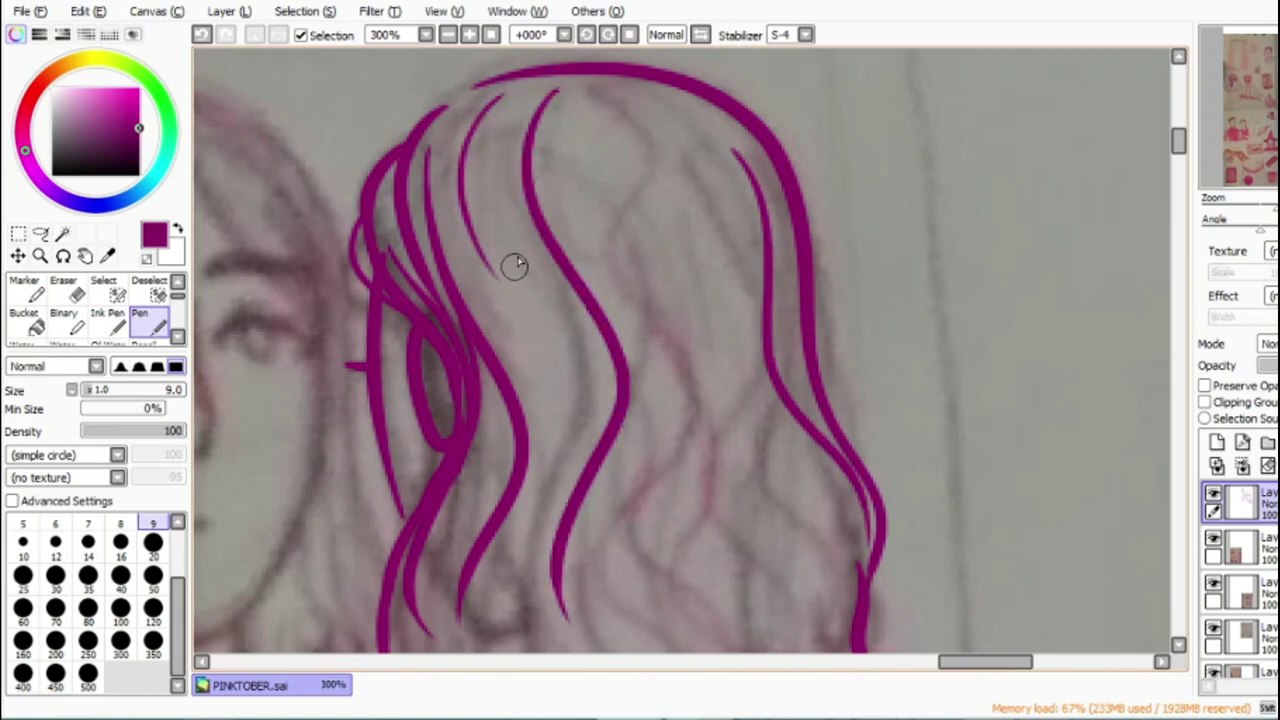
left_click_drag(508, 120, 568, 456)
left_click_drag(548, 410, 487, 632)
mouse_move(634, 106)
left_mouse_down()
mouse_move(720, 571)
mouse_move(704, 622)
left_mouse_up()
left_click_drag(580, 112, 709, 571)
Step: Fill the right half of the back-facing girl's hair with wavy strands running down to the tips
scroll(700, 400, "down", 5)
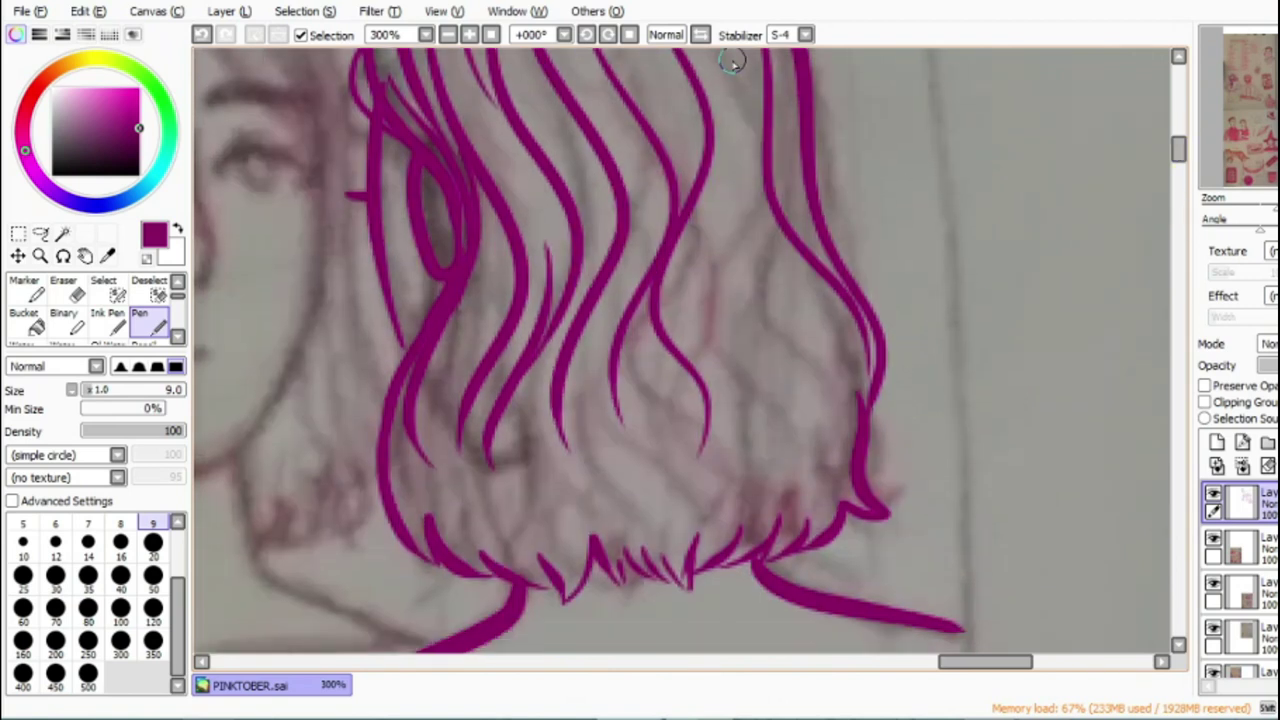
left_click_drag(731, 60, 818, 368)
left_click_drag(780, 300, 806, 504)
left_click_drag(764, 235, 829, 346)
left_click_drag(693, 253, 742, 540)
left_click_drag(790, 440, 768, 534)
left_click_drag(729, 477, 702, 542)
mouse_move(642, 369)
left_mouse_down()
mouse_move(672, 462)
mouse_move(676, 552)
left_mouse_up()
Step: Add shorter wavy strands through the lower left and centre of the back-facing girl's hair
left_click_drag(457, 409, 514, 552)
left_click_drag(521, 415, 567, 585)
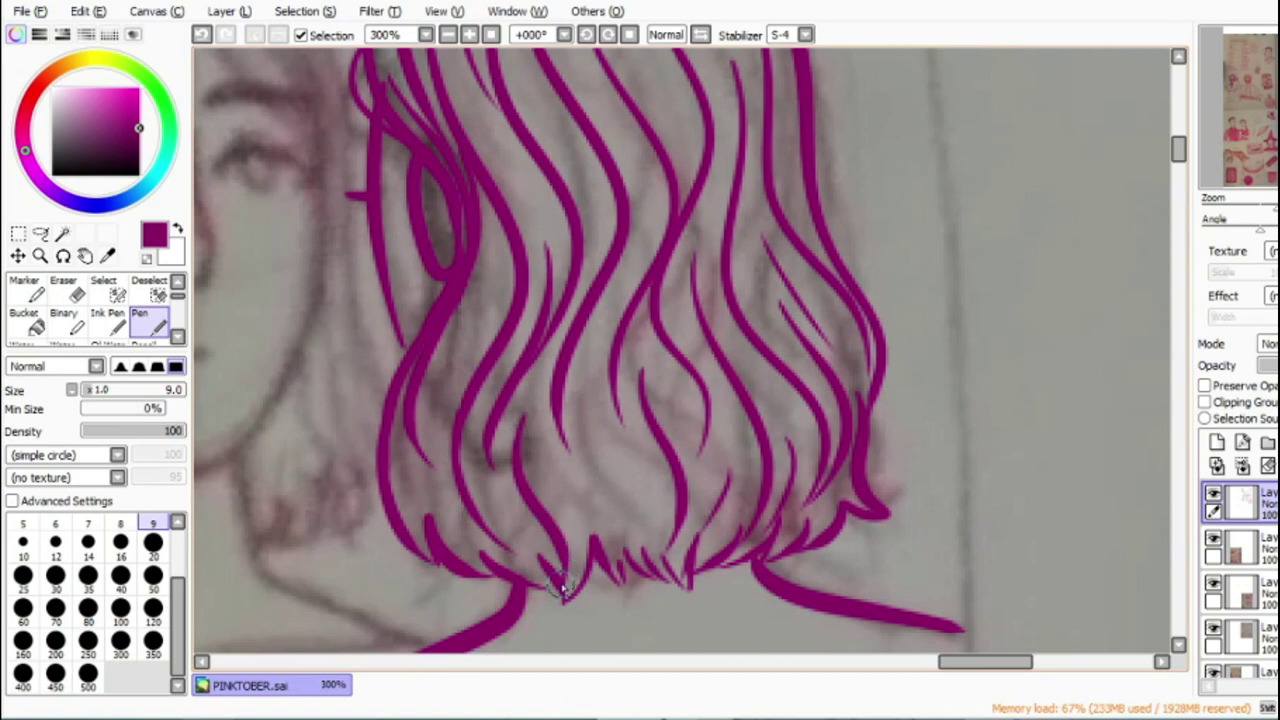
left_click_drag(555, 478, 567, 588)
left_click_drag(584, 377, 587, 479)
left_click_drag(582, 406, 650, 560)
left_click_drag(648, 162, 612, 302)
left_click_drag(471, 334, 440, 540)
Step: Ink the face outline and ear of the girl's mirror reflection
left_click_drag(962, 661, 893, 661)
mouse_move(455, 210)
left_mouse_down()
mouse_move(466, 290)
mouse_move(523, 394)
mouse_move(726, 456)
mouse_move(808, 177)
mouse_move(797, 105)
mouse_move(424, 216)
mouse_move(484, 323)
left_mouse_up()
left_click(203, 35)
mouse_move(452, 229)
left_mouse_down()
mouse_move(423, 292)
mouse_move(484, 327)
left_mouse_up()
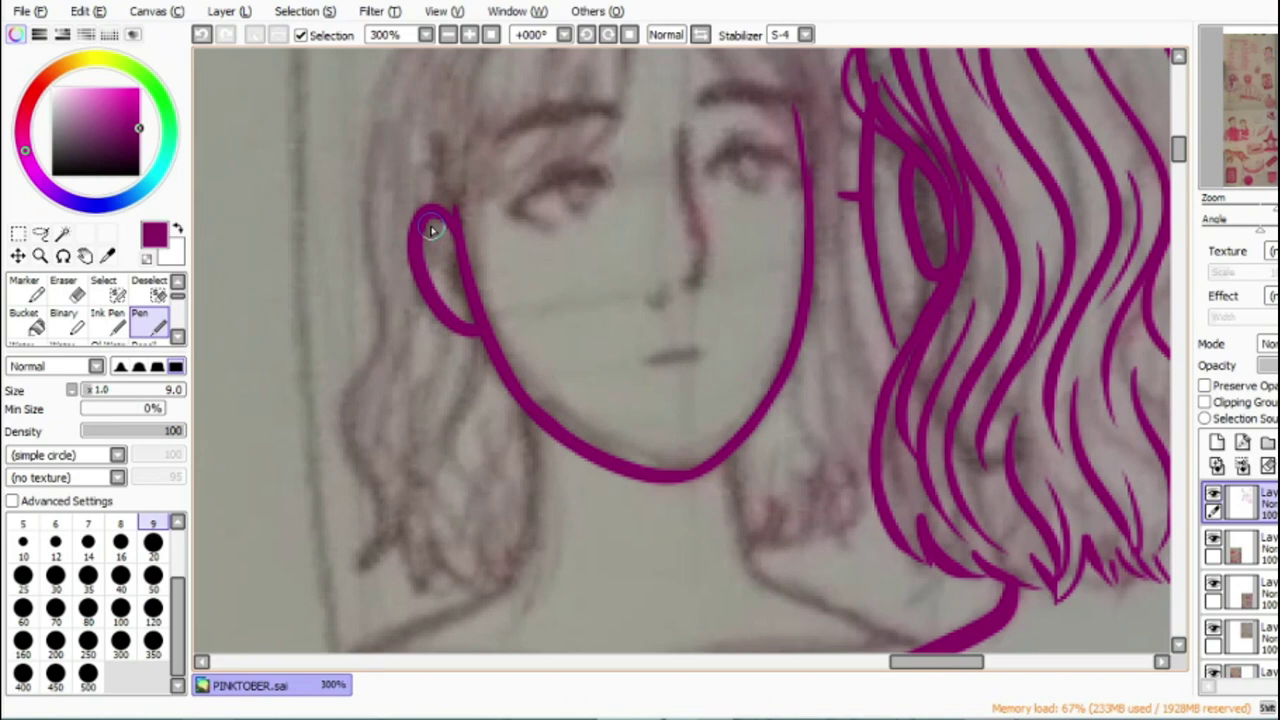
Step: Ink the reflection's eyes, nose and short straight mouth
mouse_move(605, 188)
left_mouse_down()
mouse_move(537, 194)
mouse_move(542, 226)
mouse_move(603, 192)
left_mouse_up()
mouse_move(708, 183)
left_mouse_down()
mouse_move(790, 168)
mouse_move(751, 189)
mouse_move(742, 168)
left_mouse_up()
key("ctrl+z")
left_click_drag(680, 132, 688, 280)
left_click_drag(652, 360, 693, 359)
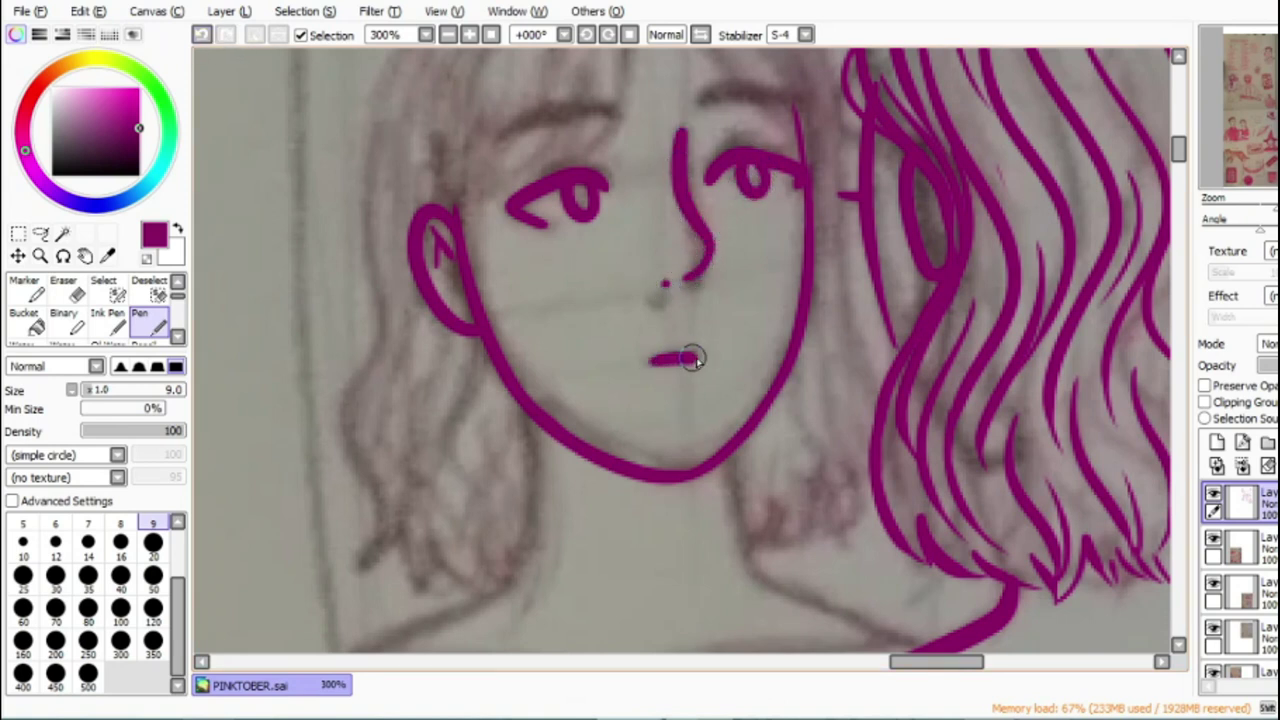
Step: Ink the reflection's neck, shoulders and both collarbone lines
left_click_drag(507, 378, 520, 520)
mouse_move(728, 442)
left_mouse_down()
mouse_move(761, 581)
mouse_move(945, 657)
left_mouse_up()
scroll(1160, 232, "down", 5)
mouse_move(622, 305)
left_mouse_down()
mouse_move(523, 290)
mouse_move(345, 292)
left_mouse_up()
left_click_drag(708, 293, 901, 290)
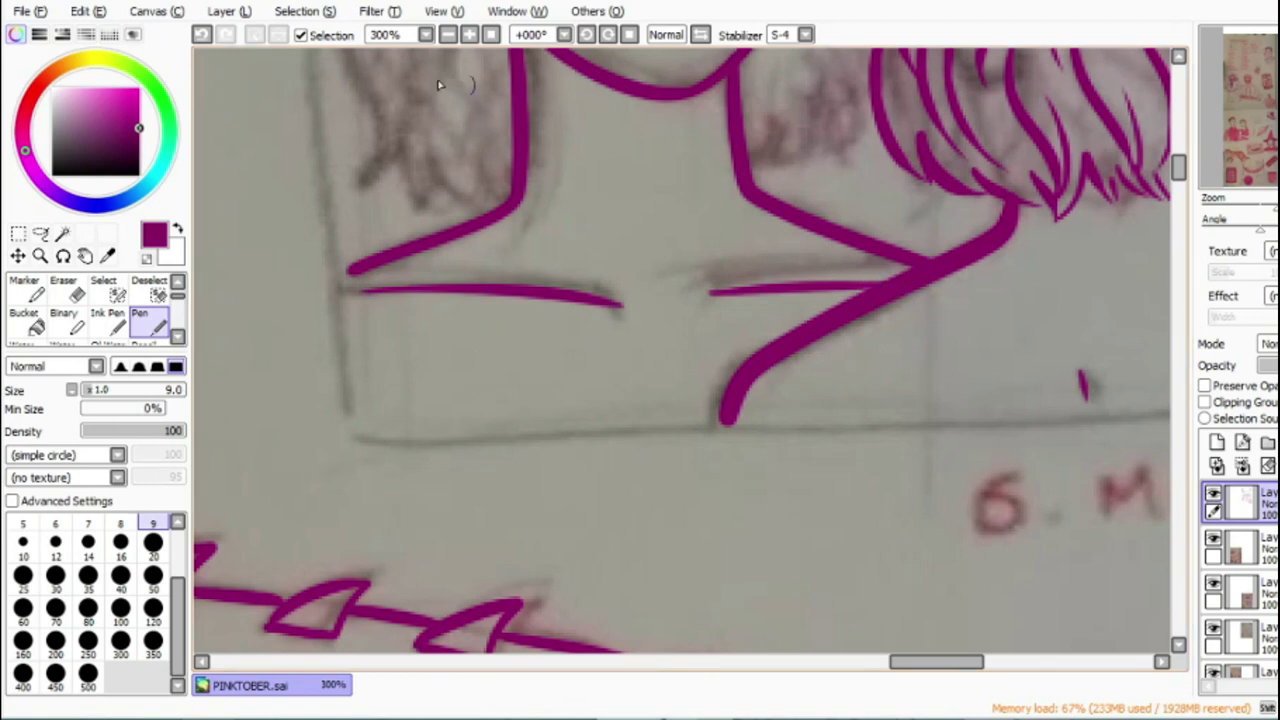
key("ctrl+z")
left_click_drag(712, 290, 905, 284)
Step: Ink the hair strands at the reflection's temple and both thick eyebrows
scroll(1178, 168, "up", 5)
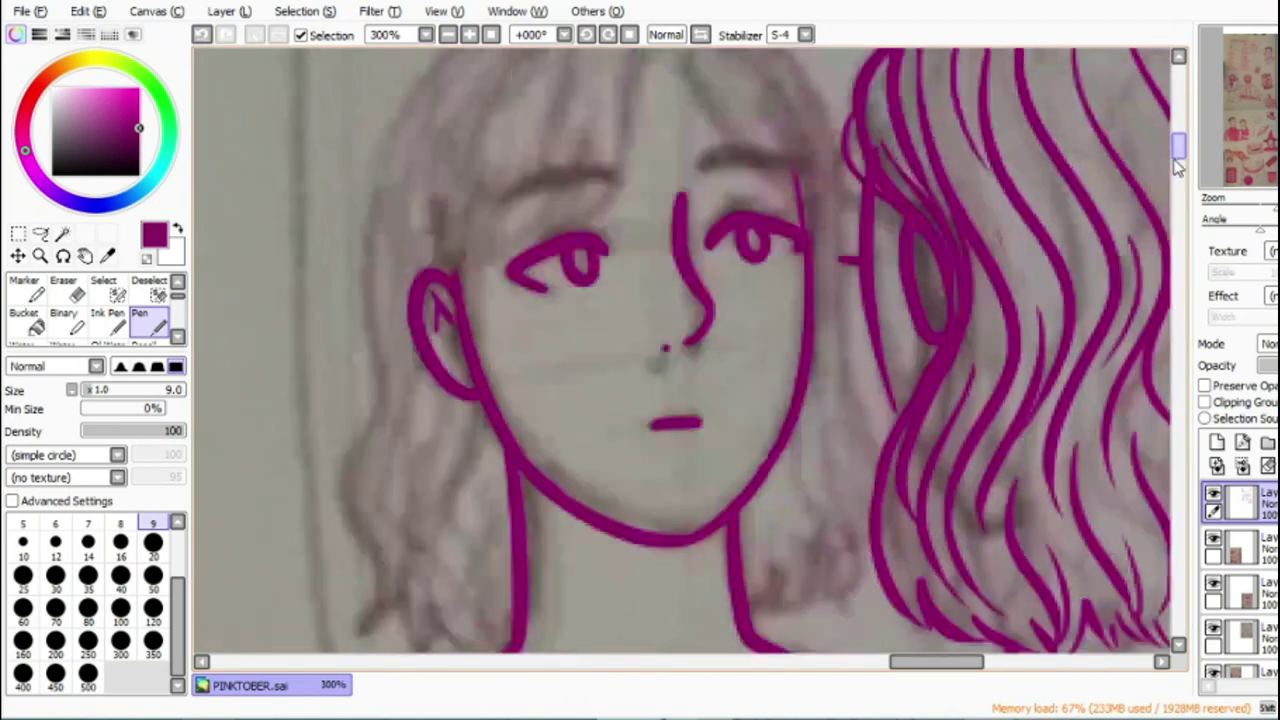
left_click_drag(443, 286, 490, 212)
scroll(1035, 195, "up", 1)
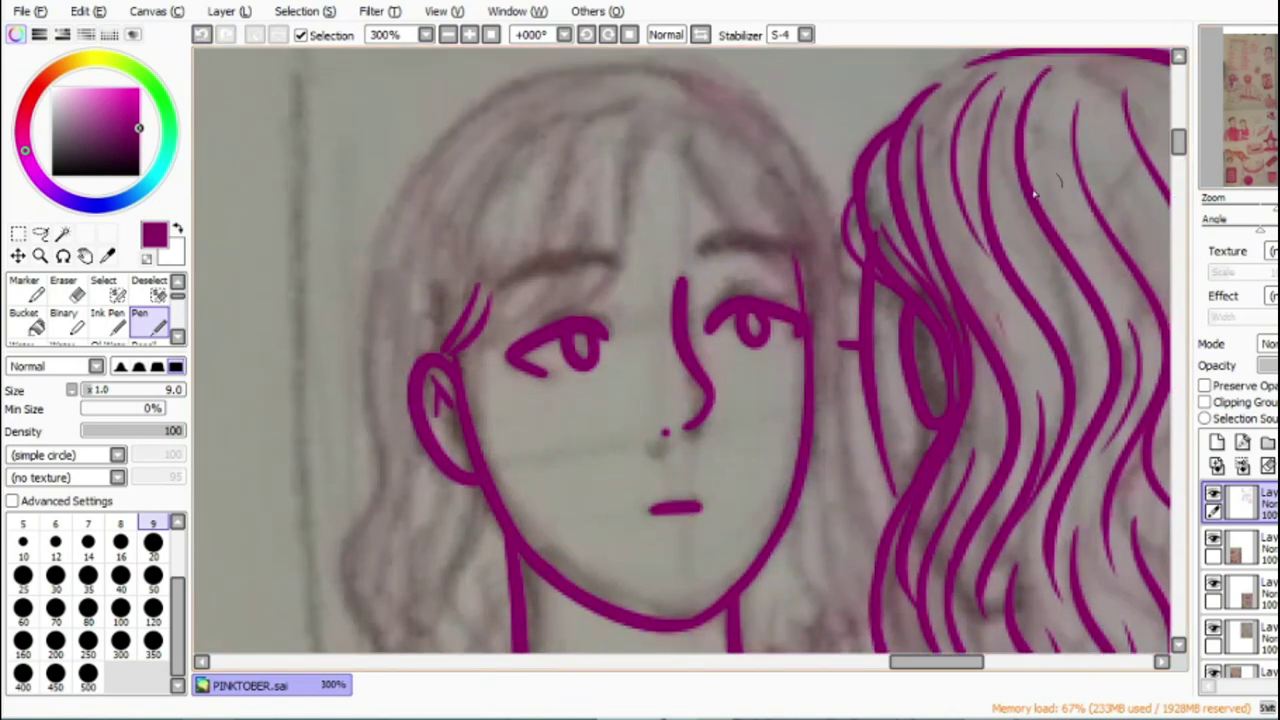
left_click_drag(695, 252, 791, 251)
left_click_drag(614, 263, 486, 289)
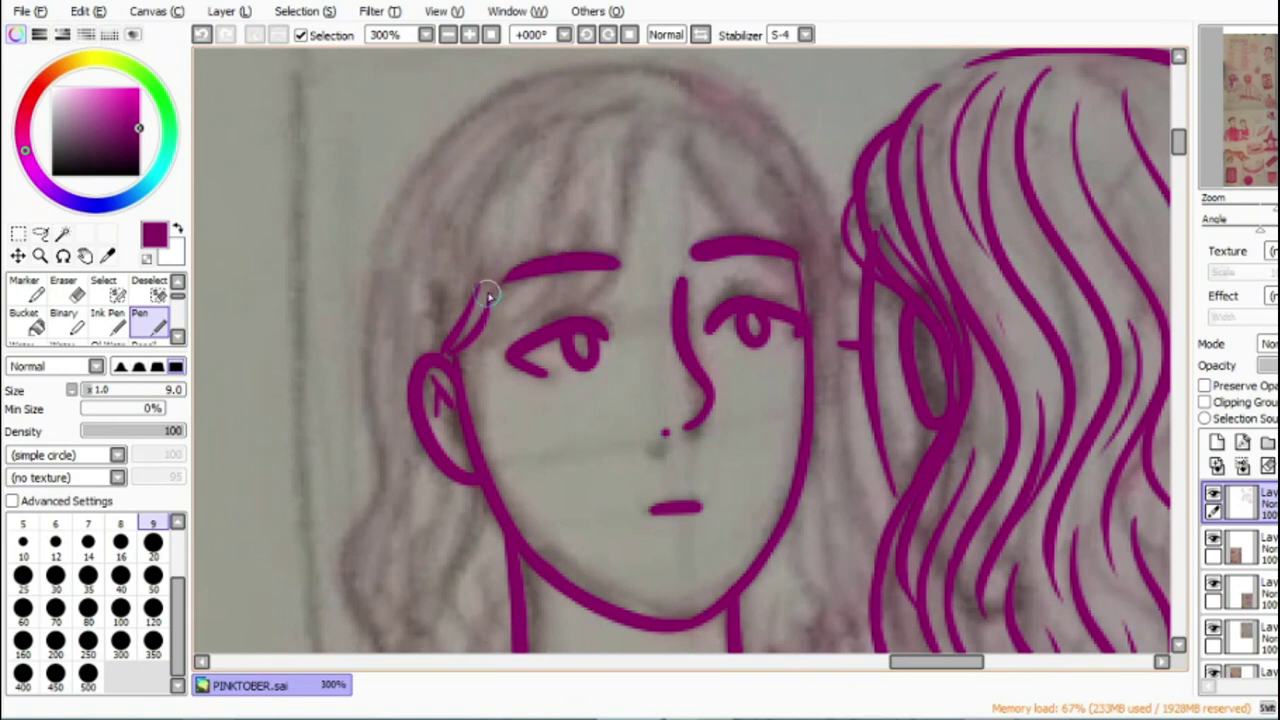
Step: Ink the reflection's parted fringe with strands sweeping down both sides of the forehead
left_click_drag(649, 136, 488, 331)
left_click_drag(590, 211, 468, 344)
left_click_drag(677, 150, 796, 268)
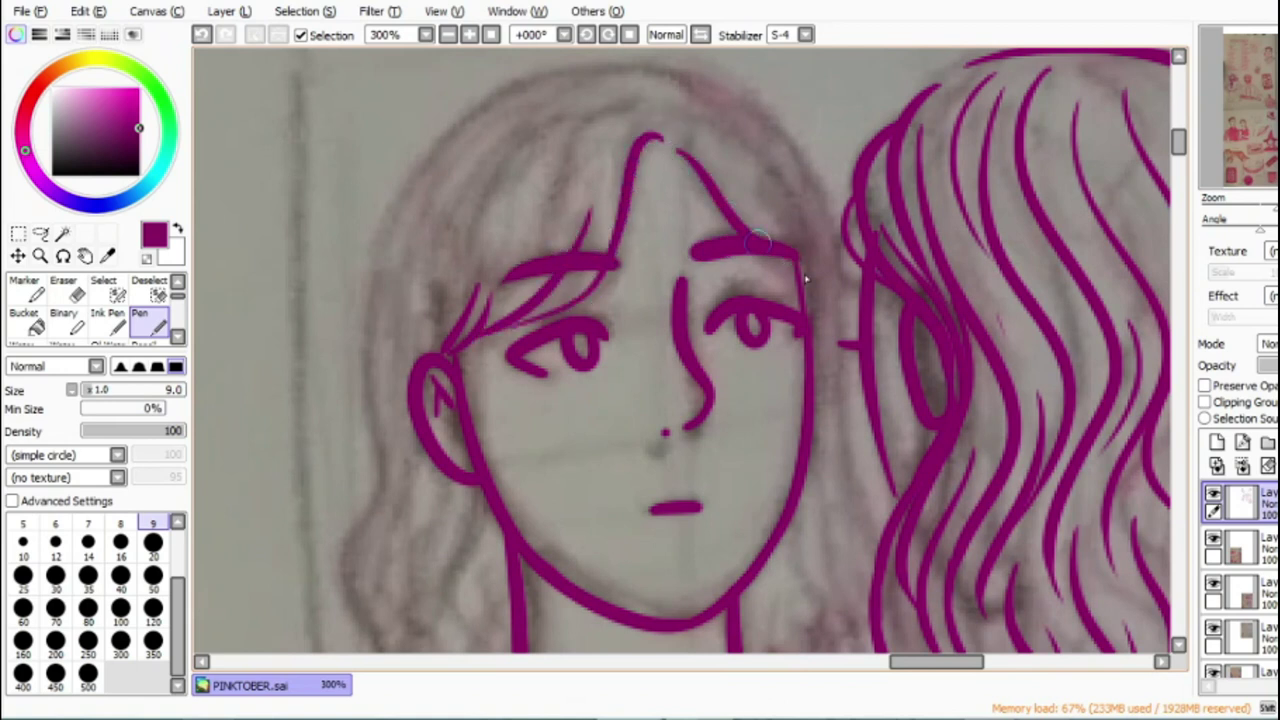
left_click_drag(735, 173, 809, 294)
left_click_drag(724, 132, 810, 262)
mouse_move(688, 116)
left_mouse_down()
mouse_move(736, 216)
mouse_move(608, 120)
mouse_move(538, 256)
left_mouse_up()
left_click_drag(610, 148, 548, 244)
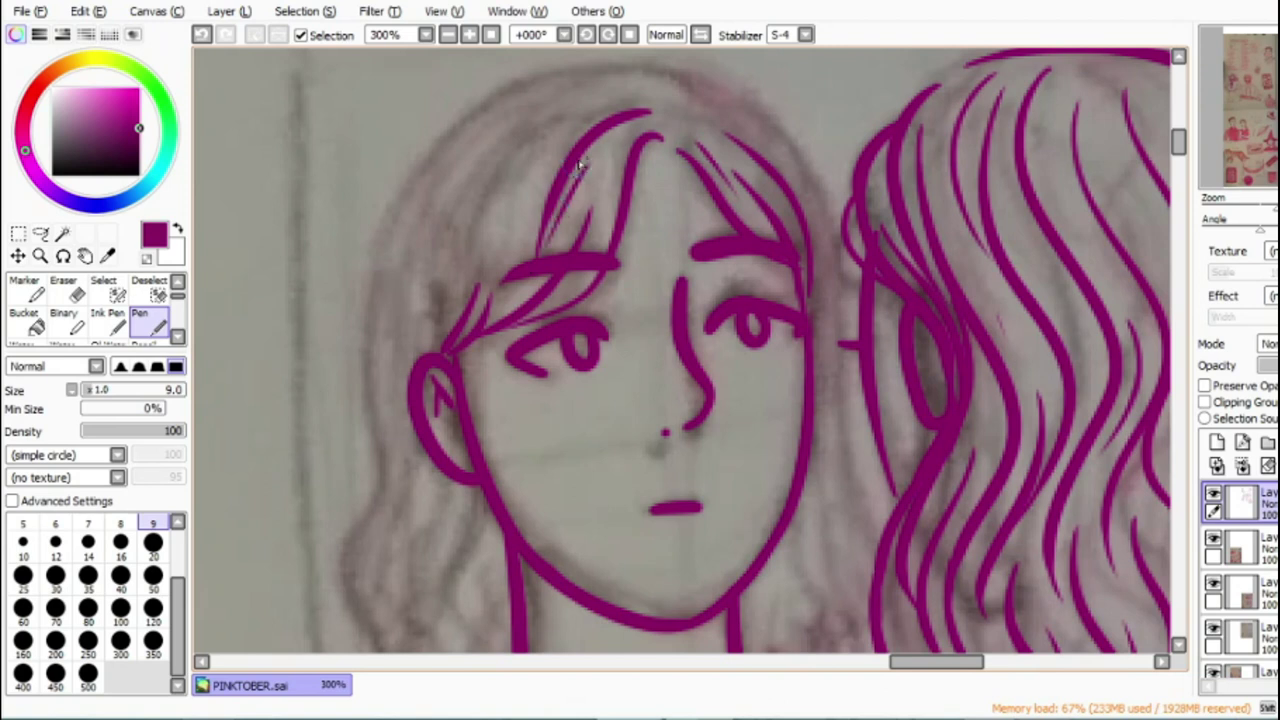
Step: Ink the reflection's crown outline and the strands on both sides of the parting, redoing the first fringe strokes
left_click_drag(606, 106, 450, 318)
left_click_drag(556, 158, 512, 262)
double_click(205, 37)
left_click_drag(592, 118, 517, 243)
left_click_drag(528, 132, 425, 360)
mouse_move(672, 72)
left_mouse_down()
mouse_move(542, 86)
mouse_move(376, 254)
mouse_move(373, 505)
mouse_move(683, 82)
mouse_move(764, 118)
mouse_move(841, 264)
mouse_move(840, 401)
mouse_move(888, 562)
left_mouse_up()
mouse_move(670, 104)
left_mouse_down()
mouse_move(517, 121)
mouse_move(431, 344)
mouse_move(496, 127)
left_mouse_up()
left_click_drag(712, 106, 808, 210)
mouse_move(847, 355)
left_mouse_down()
mouse_move(877, 434)
mouse_move(880, 560)
left_mouse_up()
Step: Ink the ragged tips and wavy strands of the reflection's hair on the ear side
scroll(1158, 247, "down", 4)
mouse_move(372, 390)
left_mouse_down()
mouse_move(409, 484)
mouse_move(508, 548)
left_mouse_up()
left_click_drag(468, 298, 482, 498)
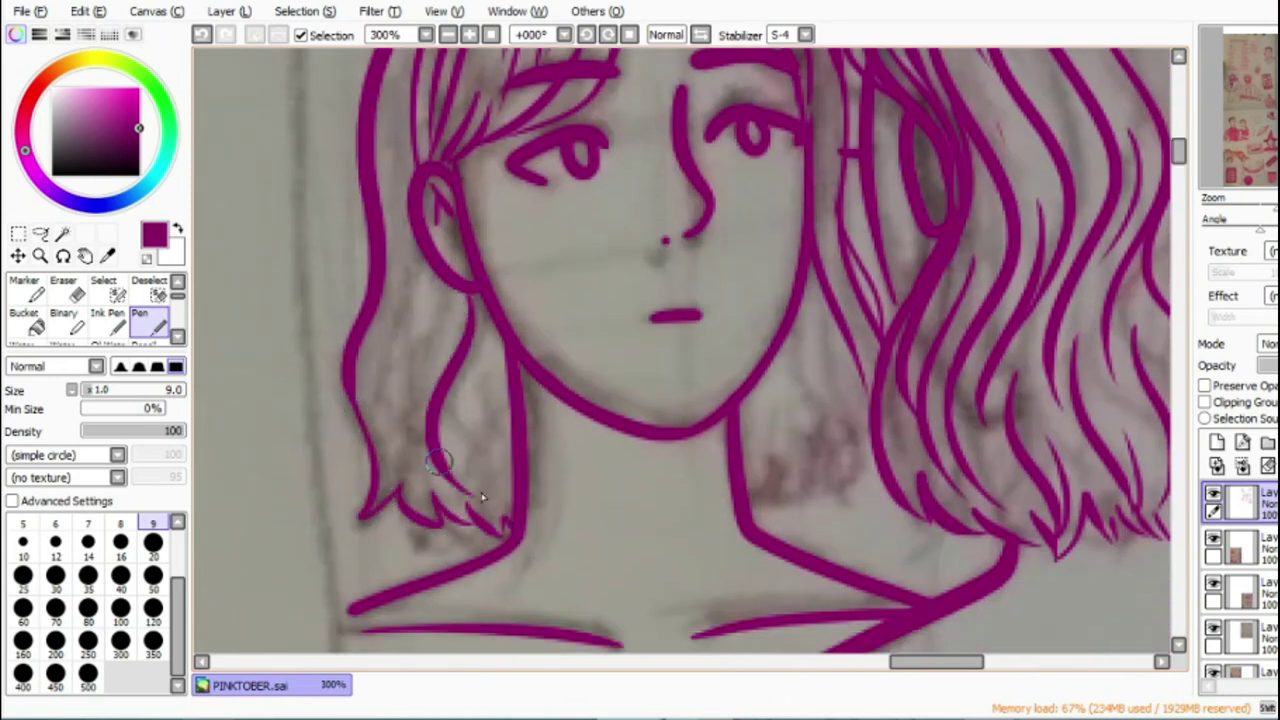
left_click_drag(457, 388, 502, 510)
left_click_drag(492, 304, 484, 495)
left_click_drag(427, 262, 432, 513)
left_click_drag(440, 280, 434, 363)
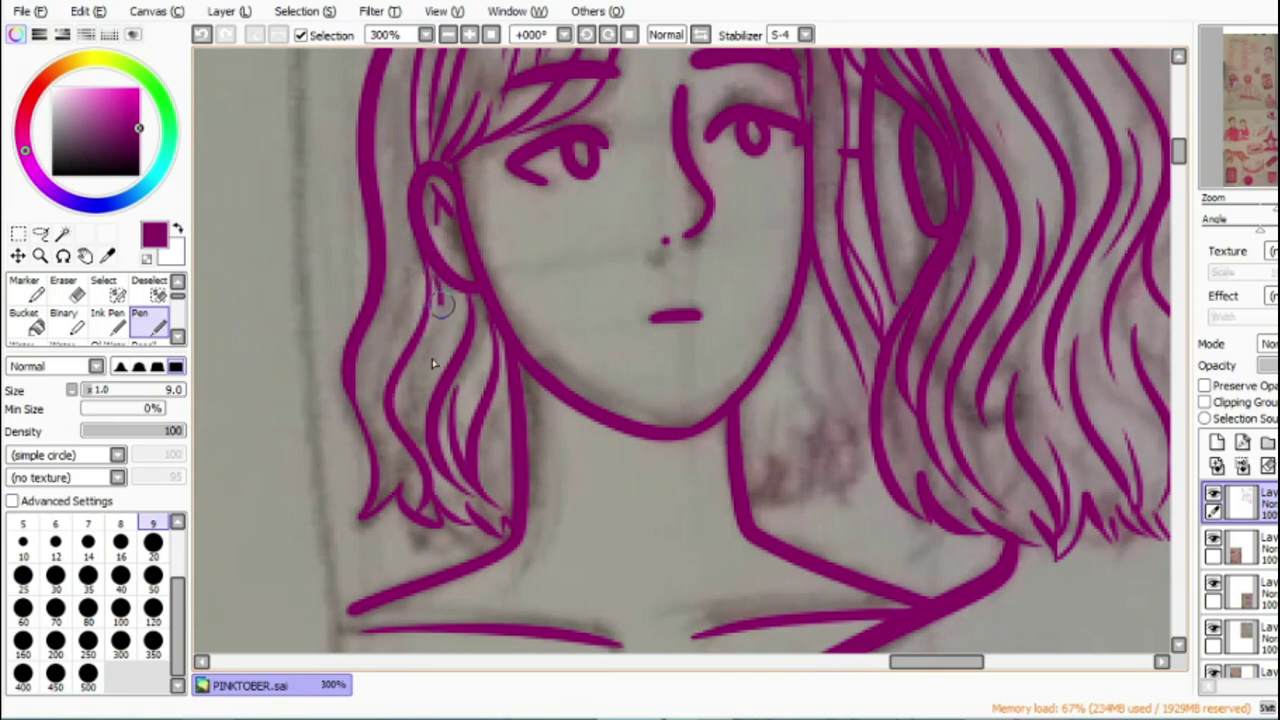
left_click_drag(443, 305, 410, 450)
mouse_move(400, 70)
left_mouse_down()
mouse_move(406, 309)
mouse_move(395, 495)
left_mouse_up()
Step: Ink the reflection's hair tips and wavy strands between her face and the back-facing girl
mouse_move(808, 258)
left_mouse_down()
mouse_move(855, 390)
mouse_move(808, 477)
mouse_move(748, 500)
left_mouse_up()
left_click_drag(490, 402, 512, 514)
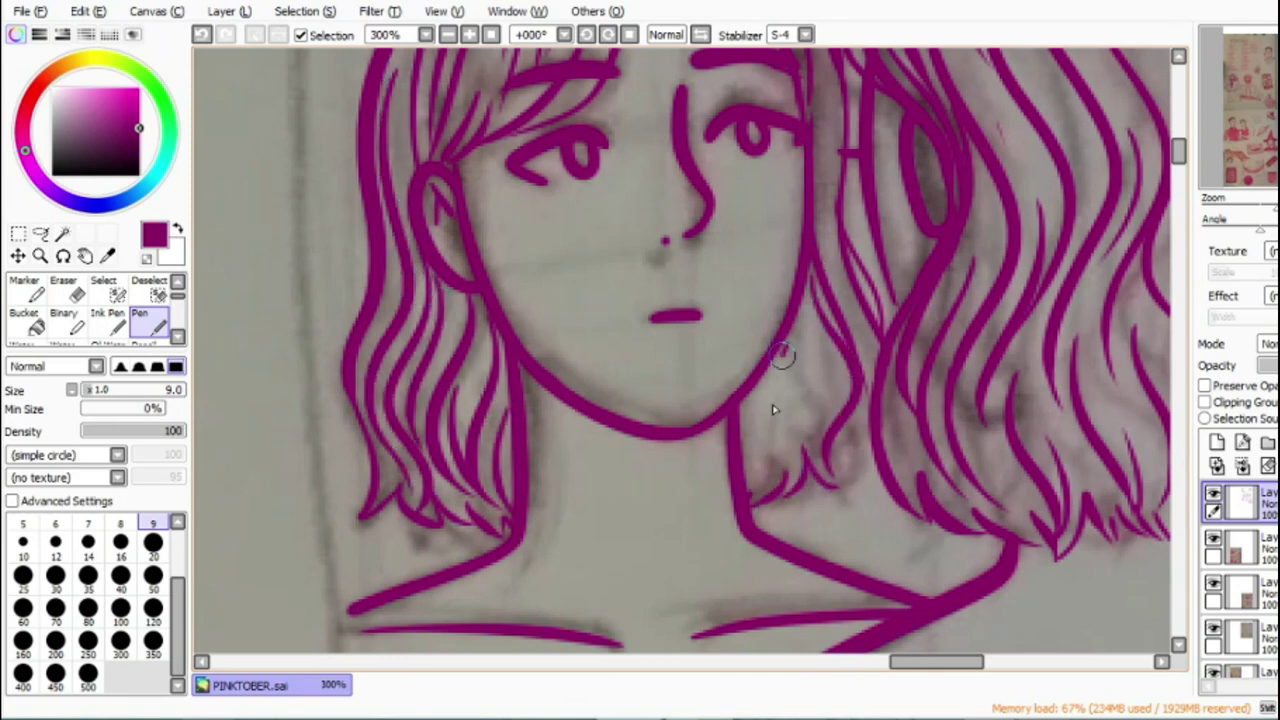
left_click_drag(785, 300, 812, 470)
left_click_drag(818, 335, 809, 466)
left_click_drag(762, 368, 735, 512)
left_click_drag(849, 444, 871, 392)
left_click_drag(1179, 160, 1179, 152)
left_click_drag(817, 223, 884, 521)
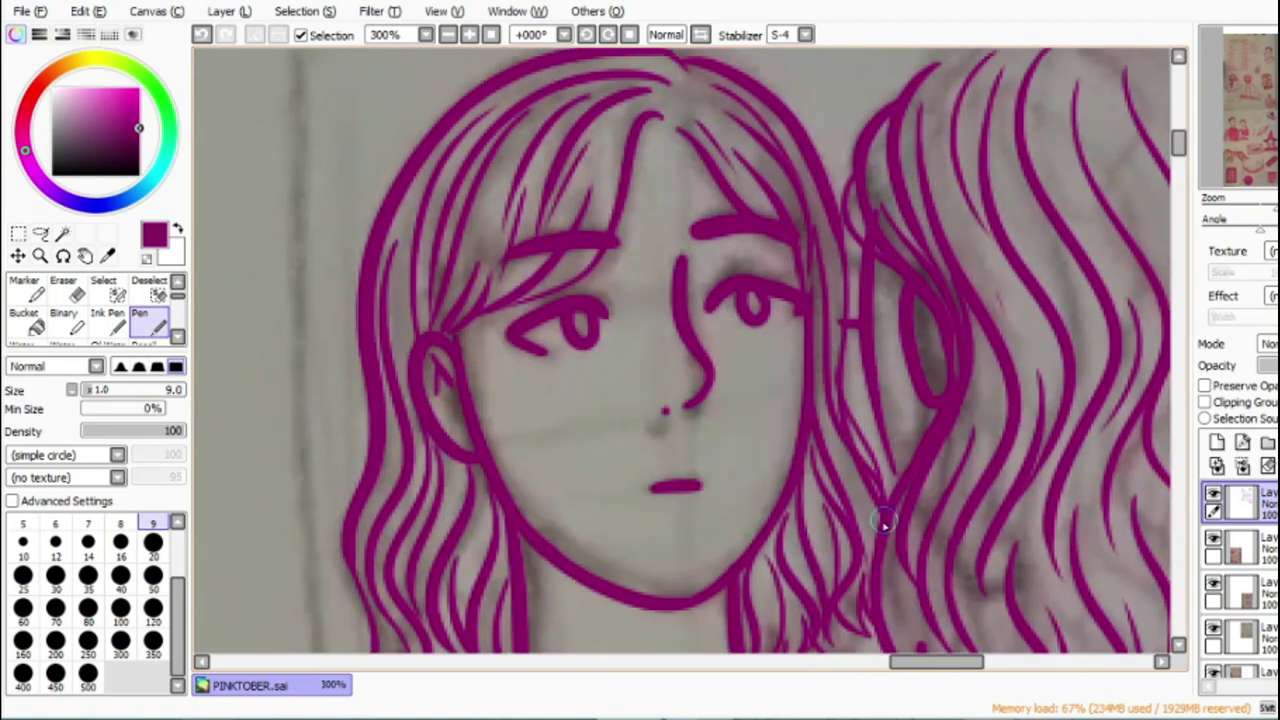
Step: Add fine strands at the reflection's parting and fringe, then hide the sketch layer and refine her eyes
mouse_move(652, 96)
left_mouse_down()
mouse_move(672, 128)
mouse_move(717, 112)
mouse_move(704, 92)
left_mouse_up()
left_click_drag(625, 128, 604, 229)
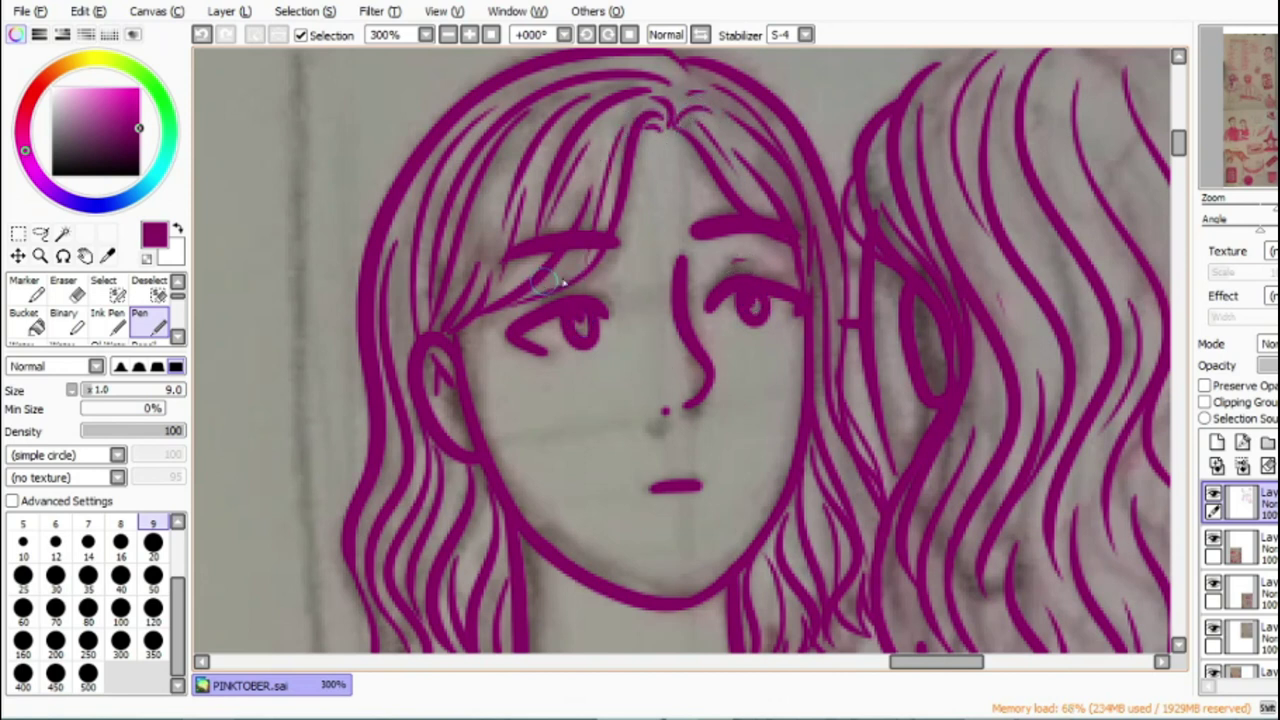
left_click(1213, 628)
left_click_drag(709, 305, 815, 318)
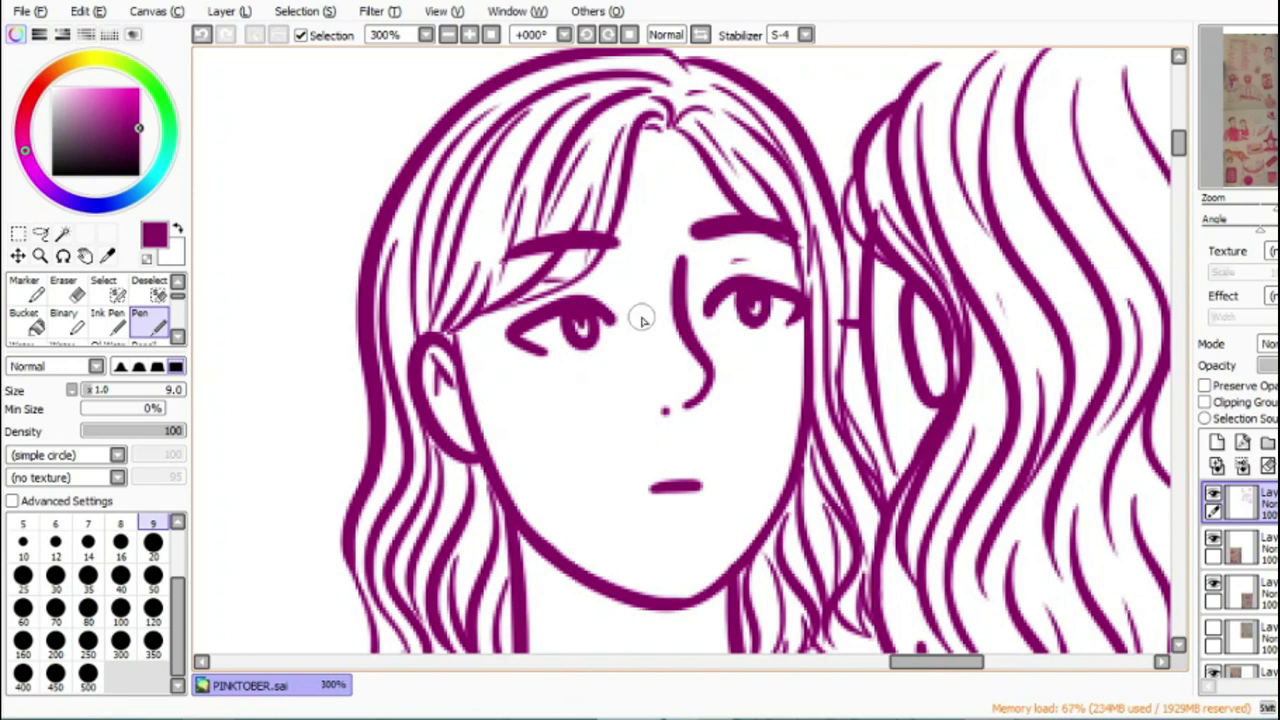
Step: Ink the four-sided mirror frame around the reflection, stopping where it meets the back-facing girl
left_click(449, 36)
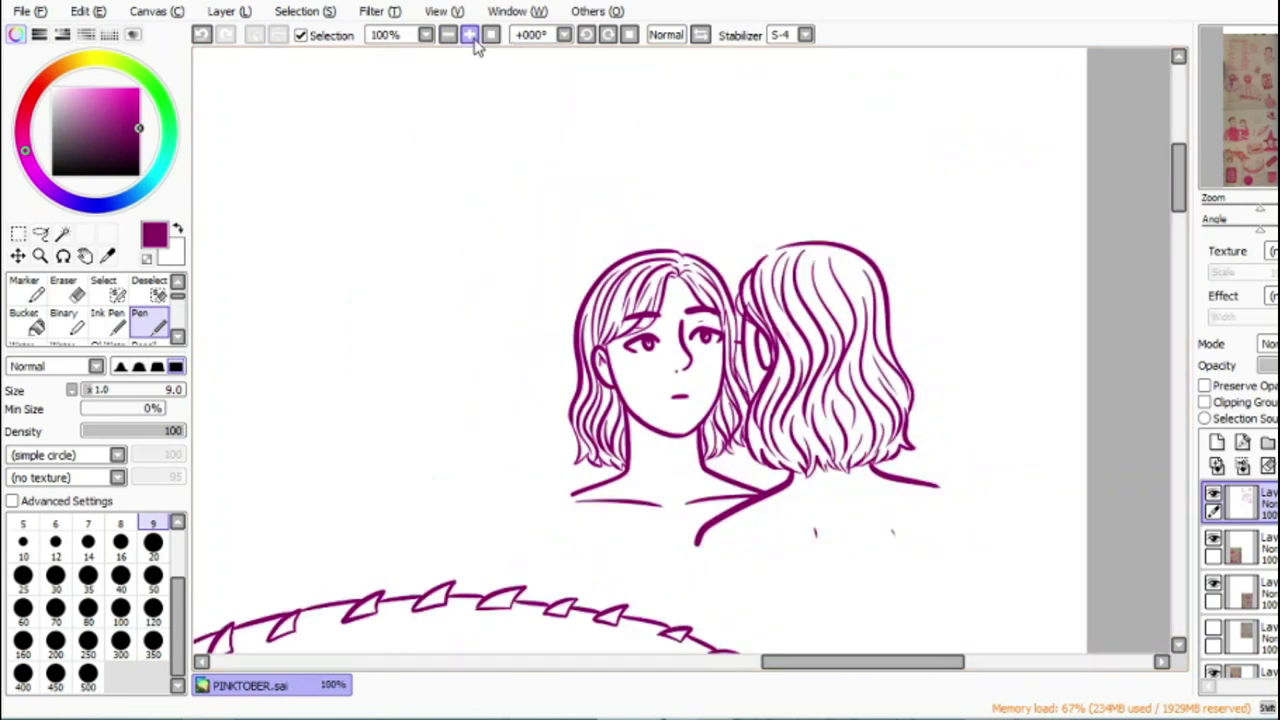
left_click(476, 42)
mouse_move(738, 608)
left_mouse_down()
mouse_move(526, 600)
mouse_move(522, 553)
mouse_move(512, 588)
mouse_move(489, 198)
mouse_move(511, 142)
mouse_move(897, 112)
mouse_move(943, 205)
left_mouse_up()
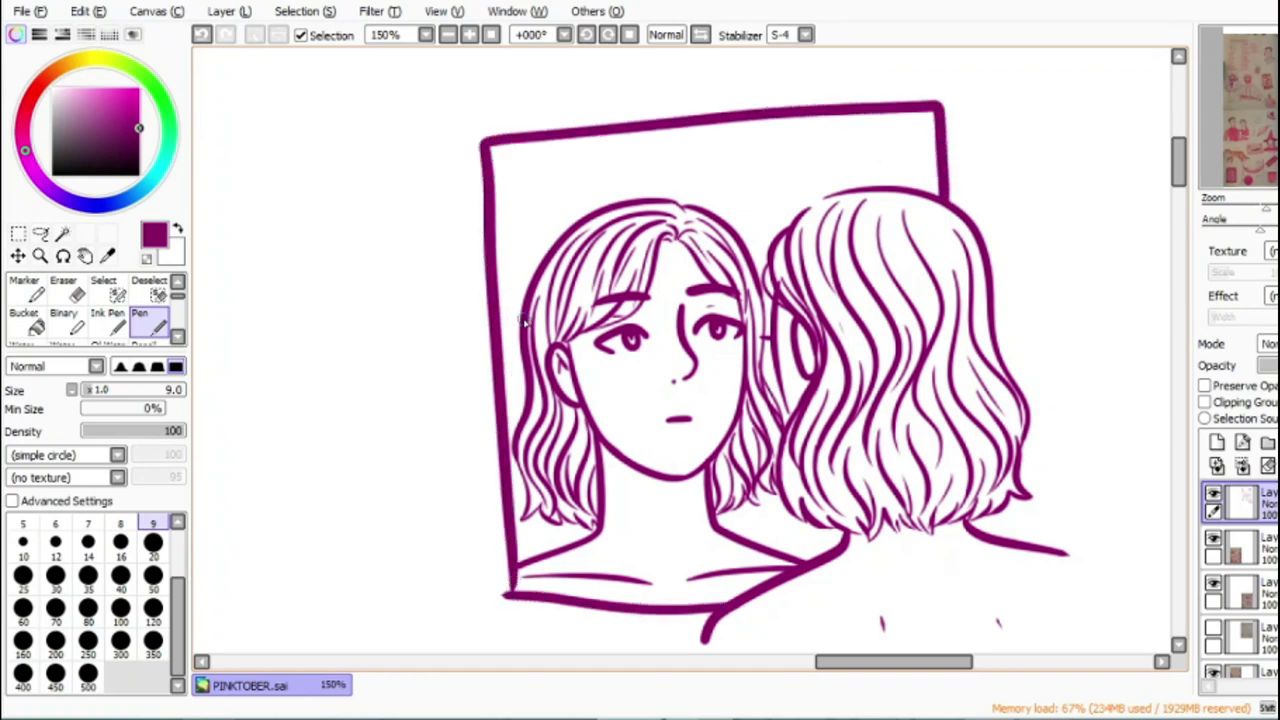
left_click_drag(506, 596, 503, 524)
Step: Show the sketch layer again and letter the number 7 beside the slime's sketched caption
left_click(448, 34)
left_click(448, 34)
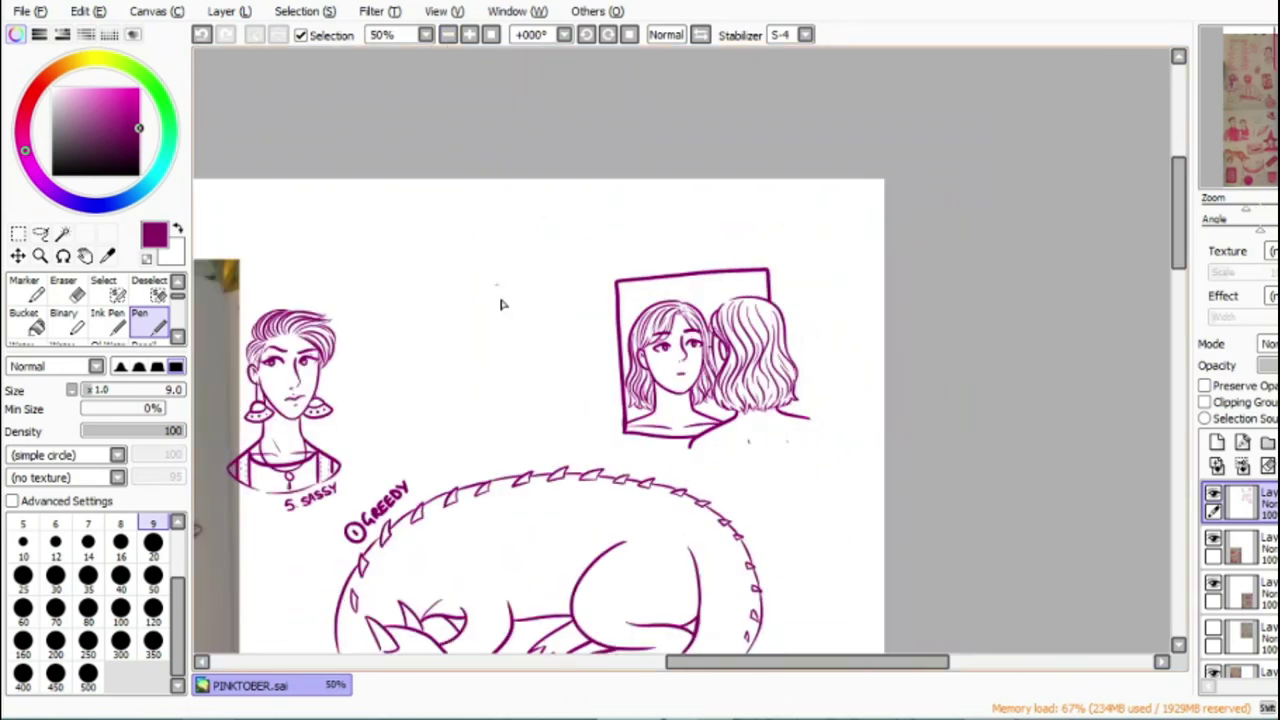
left_click_drag(835, 662, 780, 665)
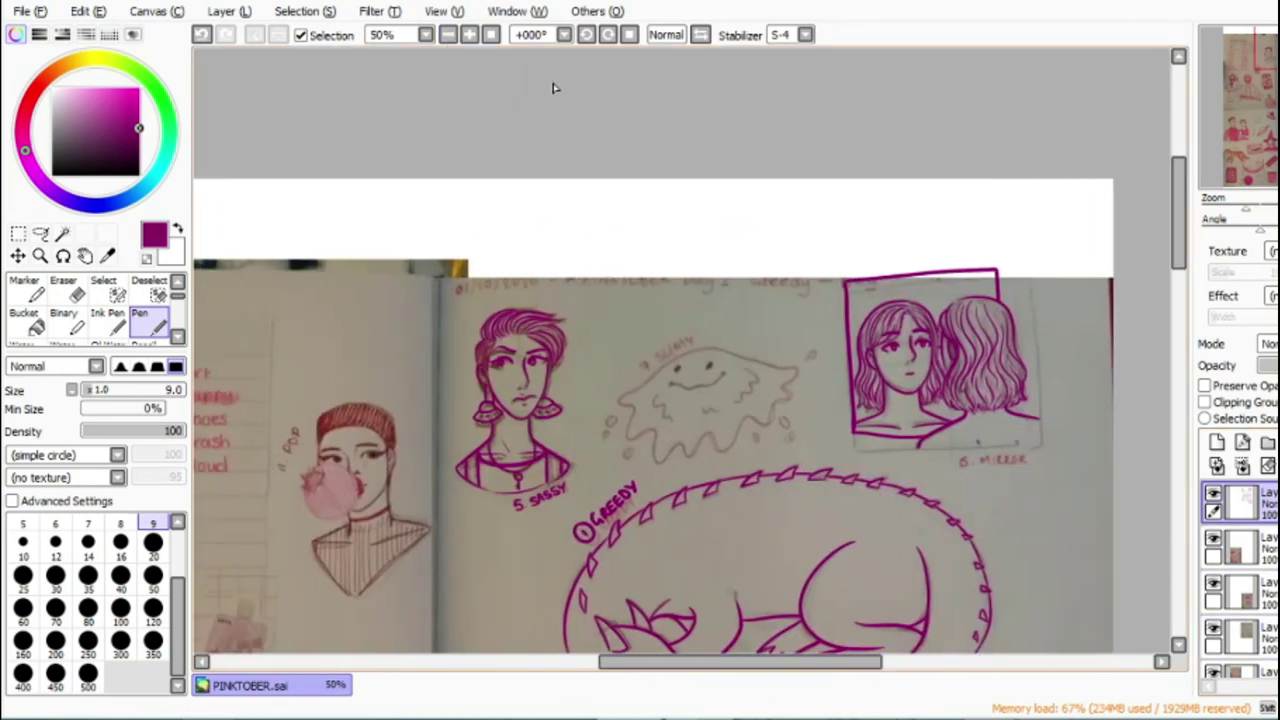
left_click(469, 34)
left_click(469, 34)
mouse_move(503, 403)
left_mouse_down()
mouse_move(527, 379)
mouse_move(548, 424)
left_mouse_up()
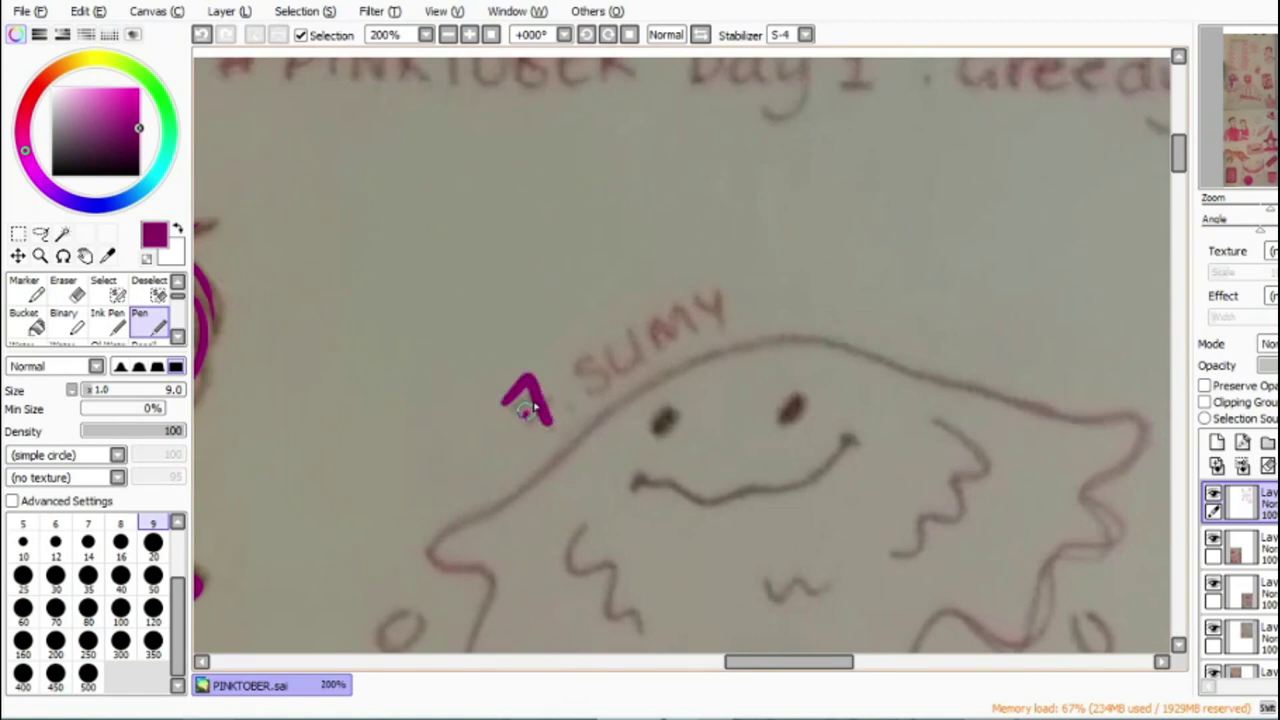
Step: Letter the caption "6. MIRROR" over the sketched text beneath the mirror drawing
left_click_drag(846, 662, 984, 664)
left_click_drag(1178, 170, 1178, 205)
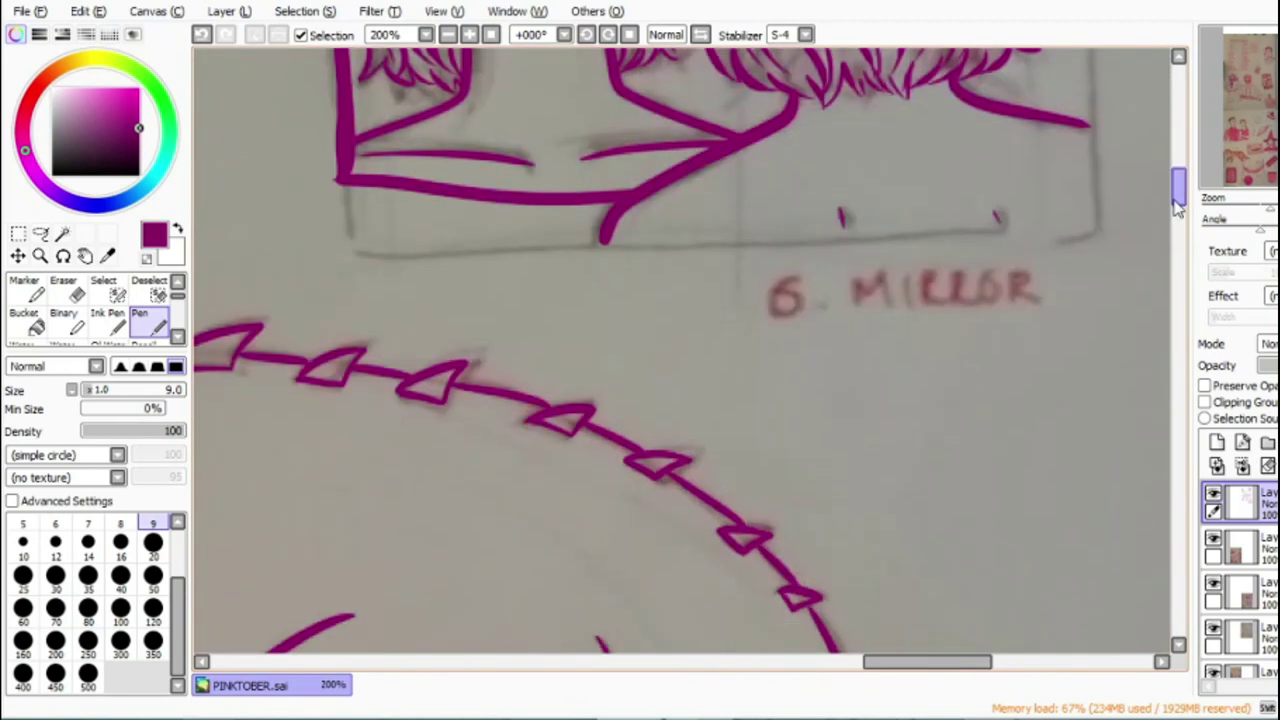
mouse_move(793, 269)
left_mouse_down()
mouse_move(792, 320)
mouse_move(868, 291)
mouse_move(894, 316)
left_mouse_up()
mouse_move(906, 268)
left_mouse_down()
mouse_move(925, 310)
mouse_move(928, 283)
mouse_move(954, 302)
mouse_move(966, 272)
mouse_move(998, 270)
left_mouse_up()
mouse_move(1022, 314)
left_mouse_down()
mouse_move(1024, 262)
mouse_move(1052, 306)
left_mouse_up()
Step: Letter "SLIMY" after the number 7 along the slime's upper edge
left_click_drag(944, 663, 799, 674)
left_click_drag(1181, 183, 1181, 150)
left_click_drag(617, 340, 612, 372)
left_click_drag(650, 322, 686, 346)
mouse_move(682, 300)
left_mouse_down()
mouse_move(696, 336)
mouse_move(760, 288)
left_mouse_up()
left_click_drag(776, 258, 762, 306)
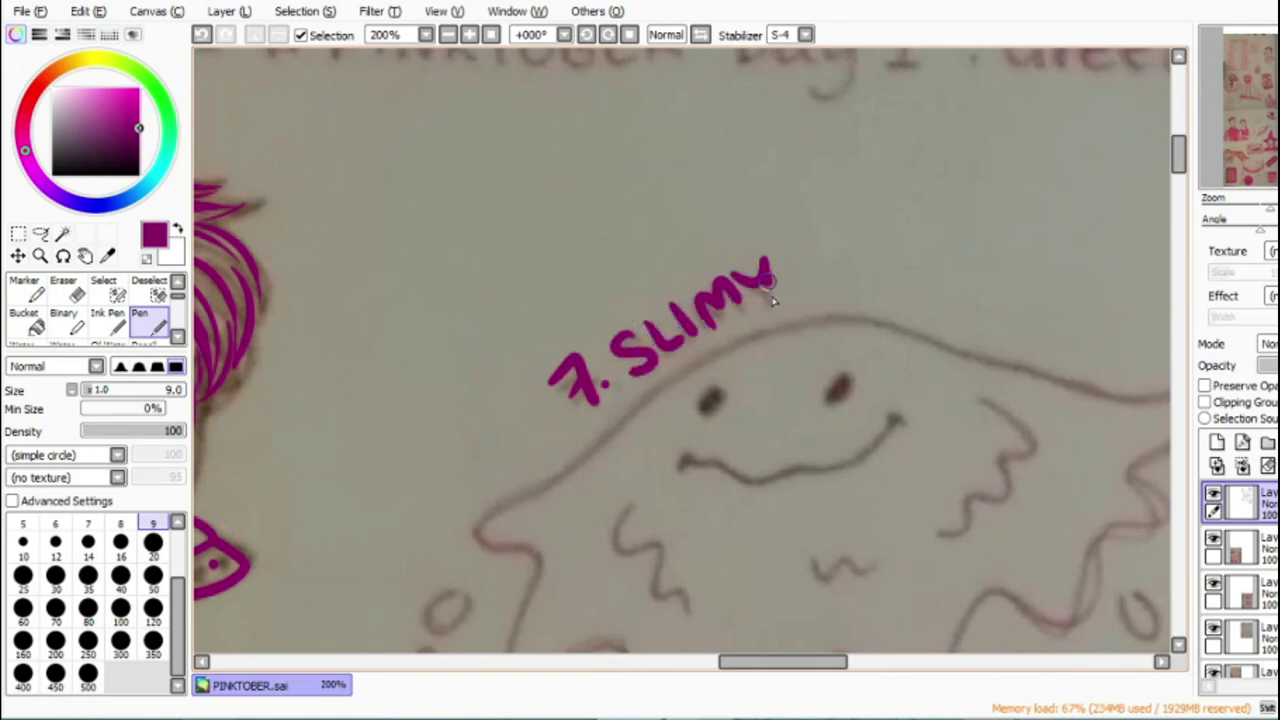
Step: Ink the slime's wavy body outline and the droplets around it
scroll(730, 250, "down", 5)
left_click_drag(794, 662, 817, 670)
mouse_move(365, 350)
left_mouse_down()
mouse_move(320, 286)
mouse_move(680, 100)
mouse_move(1010, 182)
mouse_move(1011, 289)
mouse_move(855, 392)
mouse_move(684, 480)
mouse_move(540, 478)
mouse_move(435, 418)
mouse_move(362, 335)
left_mouse_up()
left_click_drag(278, 372, 280, 376)
left_click_drag(264, 431, 262, 434)
mouse_move(360, 503)
left_mouse_down()
mouse_move(331, 514)
mouse_move(358, 502)
left_mouse_up()
left_click_drag(846, 440, 860, 447)
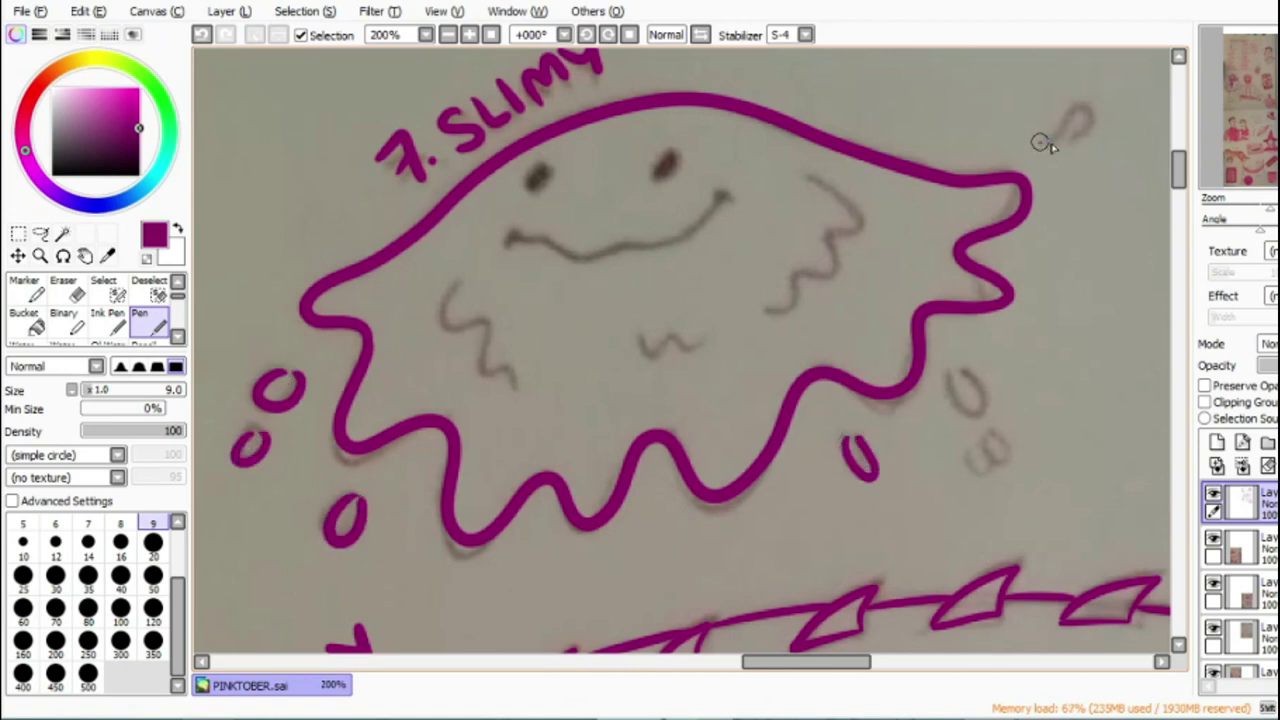
left_click_drag(1040, 142, 1084, 130)
left_click_drag(948, 385, 975, 372)
mouse_move(978, 452)
left_mouse_down()
mouse_move(969, 457)
mouse_move(990, 452)
left_mouse_up()
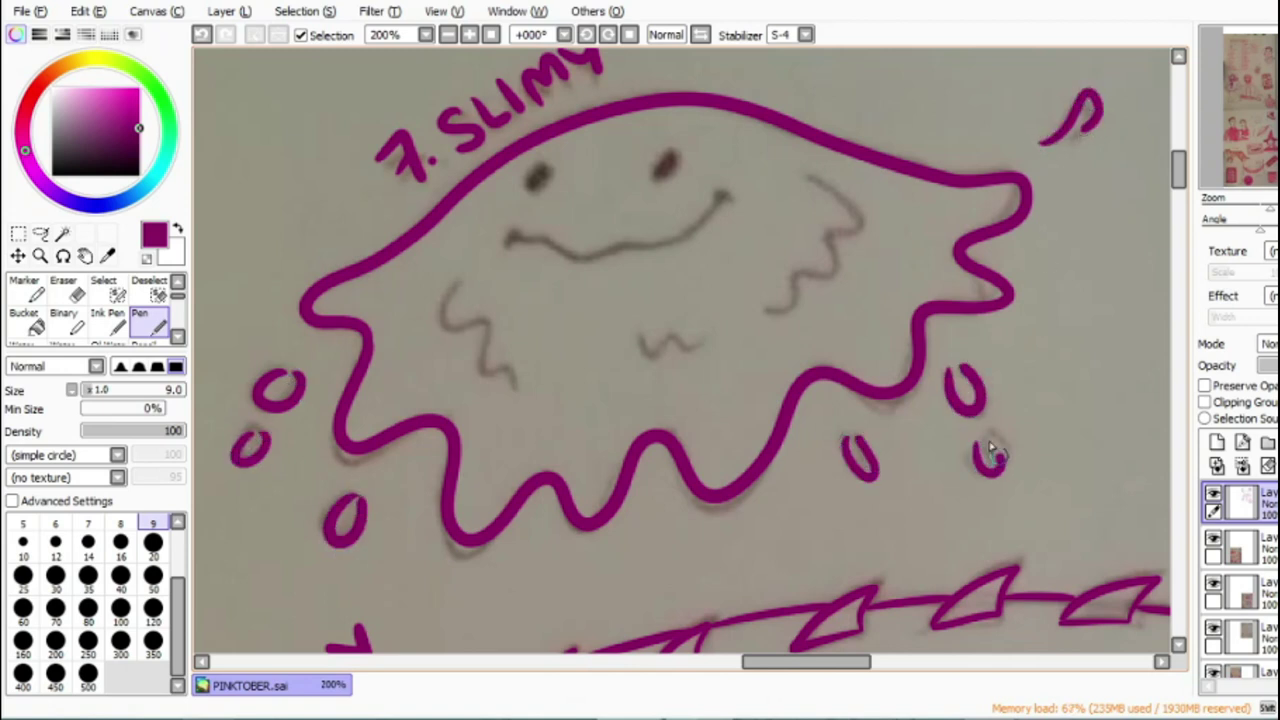
Step: Ink the slime's inner drip lines, wavy smile and two oval eyes, checking them with the sketch layer hidden
mouse_move(445, 296)
left_mouse_down()
mouse_move(512, 398)
mouse_move(571, 398)
left_mouse_up()
mouse_move(673, 388)
left_mouse_down()
mouse_move(729, 378)
mouse_move(737, 338)
left_mouse_up()
mouse_move(795, 290)
left_mouse_down()
mouse_move(843, 274)
mouse_move(870, 224)
mouse_move(862, 188)
left_mouse_up()
mouse_move(514, 243)
left_mouse_down()
mouse_move(580, 263)
mouse_move(709, 206)
mouse_move(733, 180)
left_mouse_up()
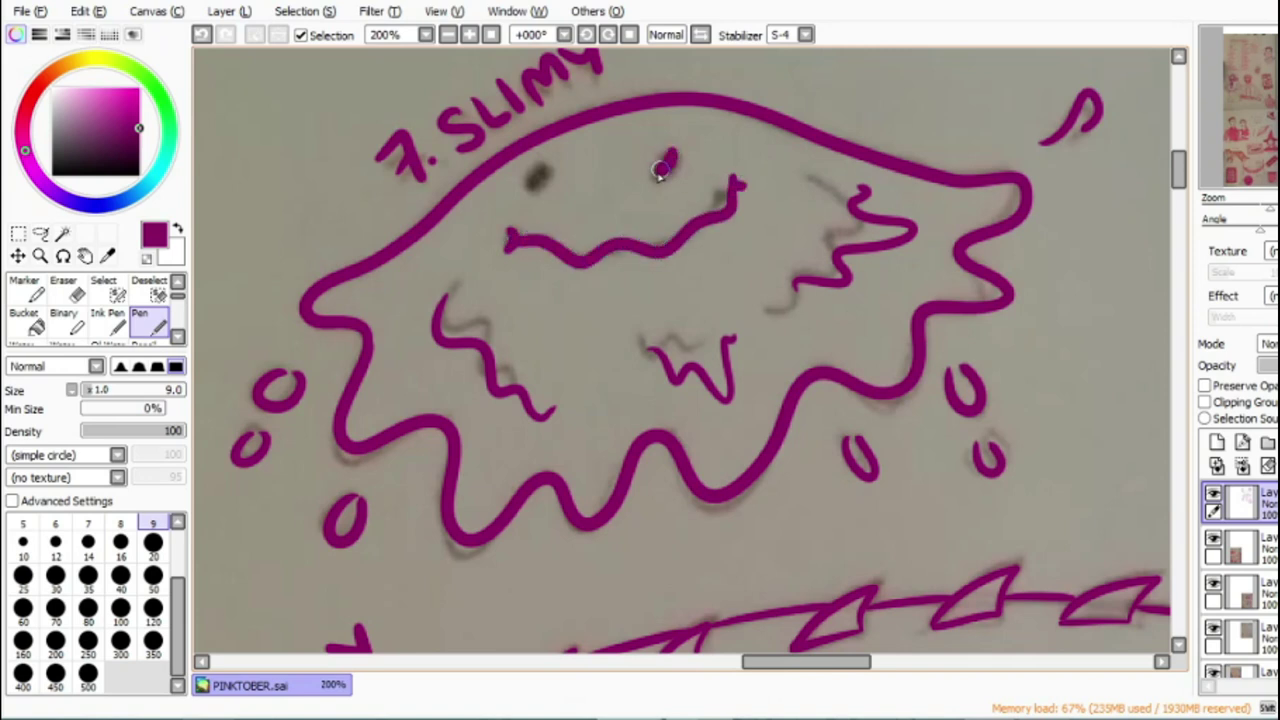
left_click(1213, 629)
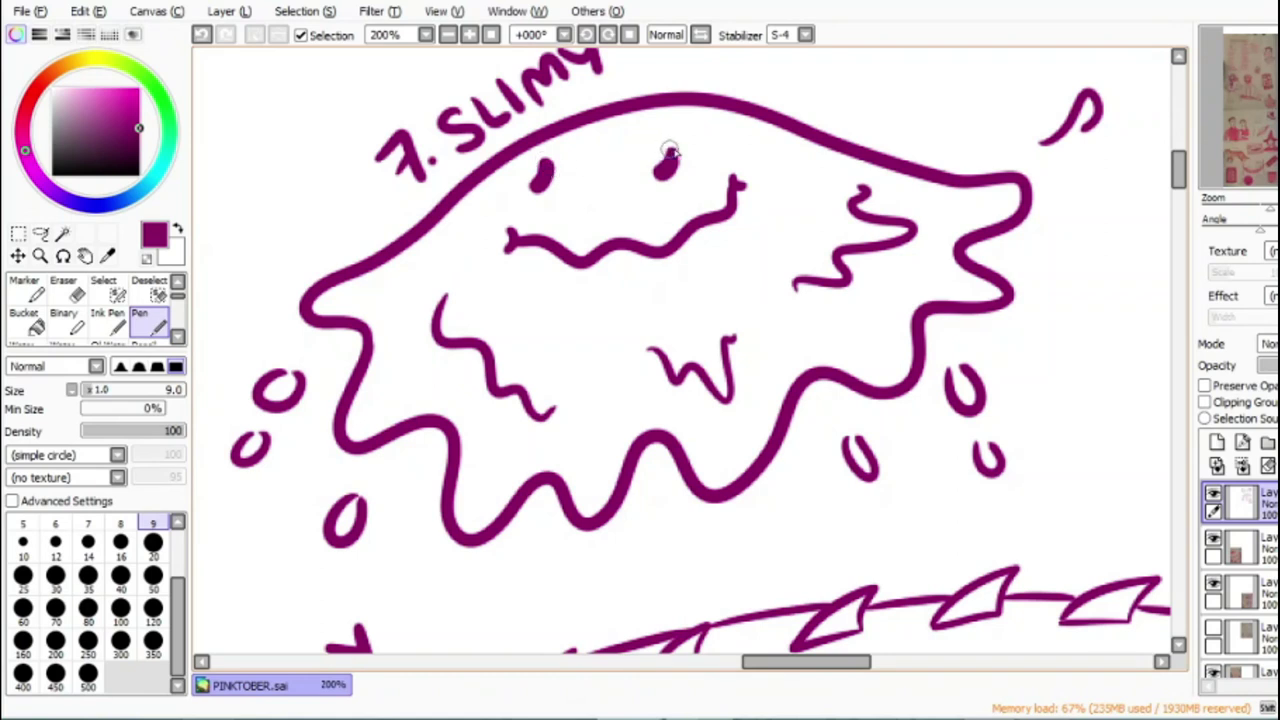
left_click(1213, 629)
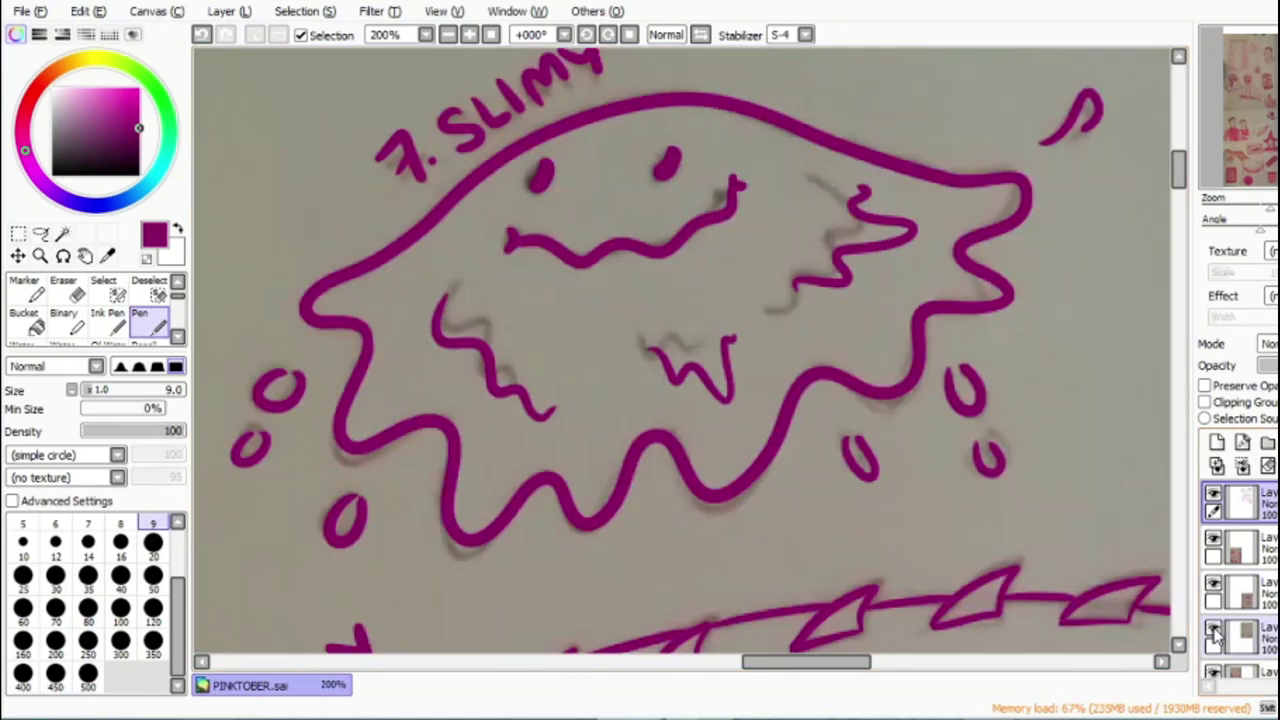
Step: Look over the remaining uninked sketches down the page, then return to the top of the canvas
left_click(448, 35)
left_click(448, 35)
left_click(448, 35)
left_click_drag(1181, 237, 1189, 268)
left_click_drag(850, 664, 602, 677)
mouse_move(1180, 245)
left_mouse_down()
mouse_move(1180, 325)
mouse_move(1190, 196)
mouse_move(1181, 294)
left_mouse_up()
left_click_drag(611, 665, 719, 680)
left_click_drag(1180, 310, 1176, 448)
left_click_drag(729, 674, 897, 674)
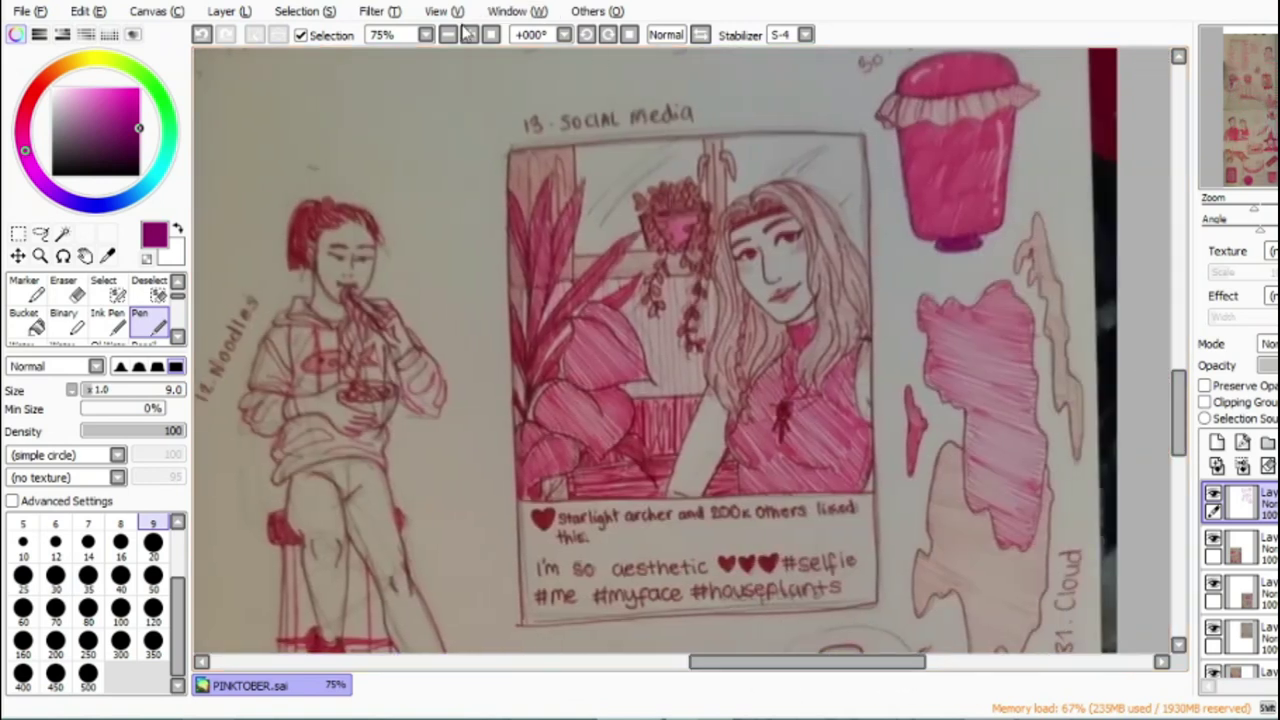
left_click(448, 34)
left_click_drag(838, 675, 778, 686)
left_click_drag(1178, 366, 1151, 212)
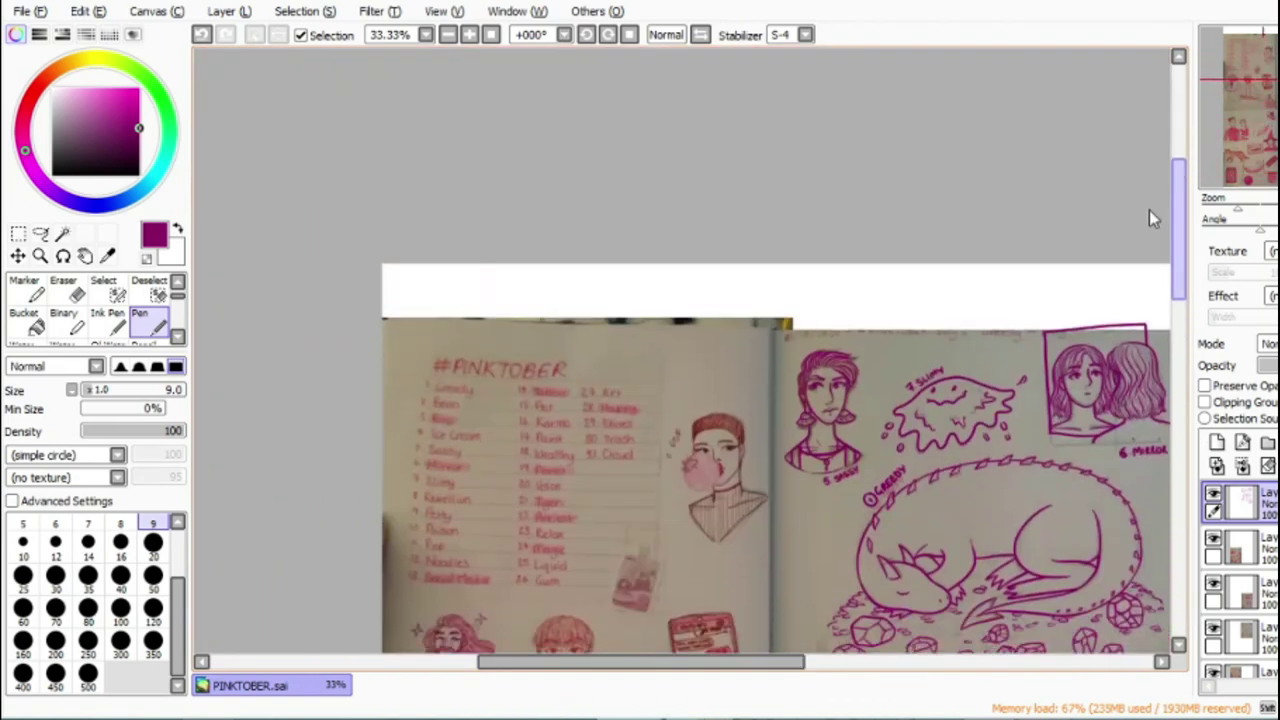
Step: Remove the first trial number 8 beside the hooded figure and brighten the pen colour to a vivid magenta
left_click(468, 36)
left_click_drag(634, 686, 551, 686)
mouse_move(1179, 225)
left_mouse_down()
mouse_move(1144, 360)
mouse_move(1104, 262)
mouse_move(1149, 313)
mouse_move(1140, 344)
left_mouse_up()
left_click_drag(650, 664, 652, 672)
left_click(469, 36)
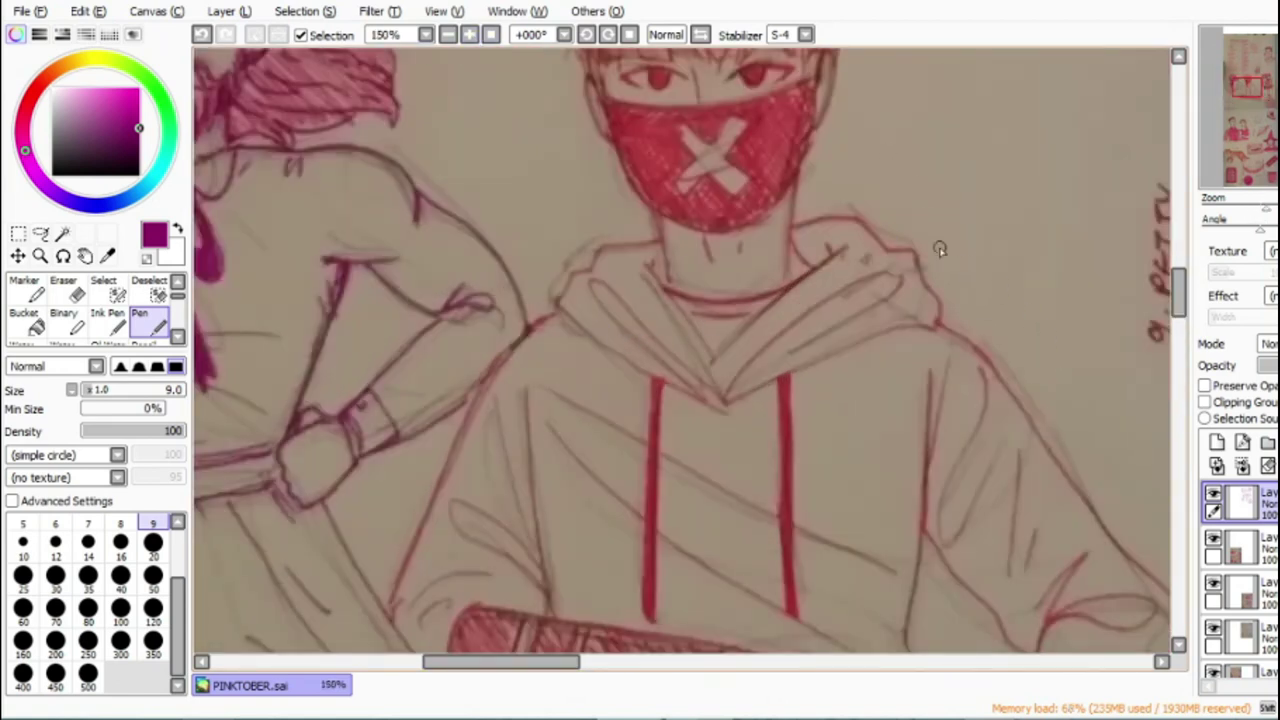
left_click_drag(993, 296, 993, 313)
left_click_drag(537, 663, 577, 663)
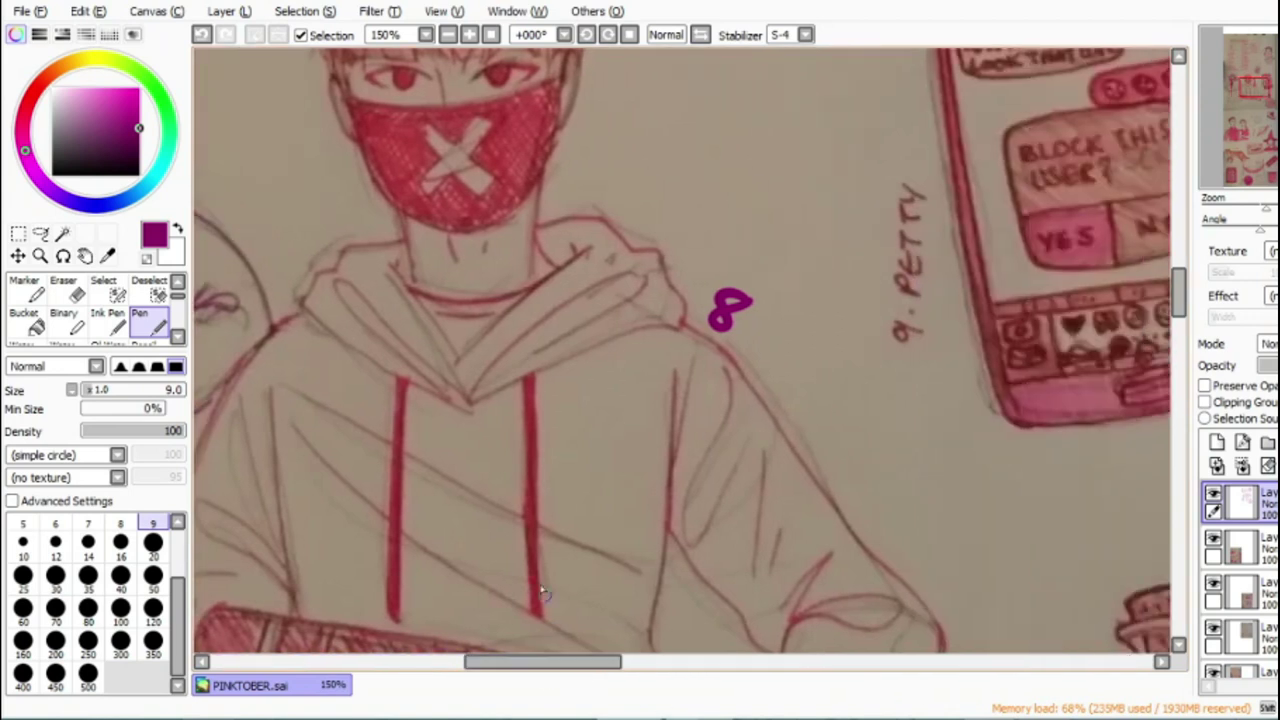
left_click(470, 36)
left_click(203, 36)
left_click_drag(139, 127, 141, 104)
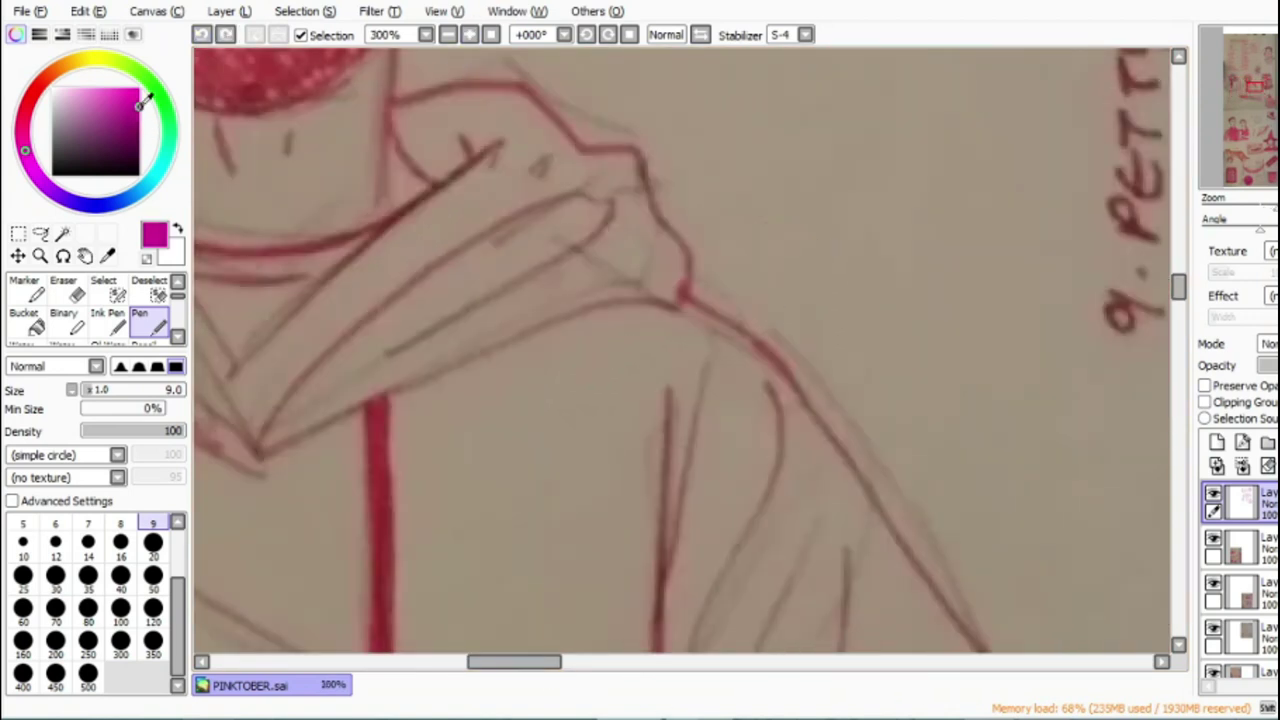
Step: Letter "8. Rebellion" in magenta diagonally along the hooded figure's shoulder and sleeve
mouse_move(810, 222)
left_mouse_down()
mouse_move(804, 314)
mouse_move(822, 264)
left_mouse_up()
left_click(818, 311)
left_click(203, 37)
left_click(203, 37)
left_click(820, 328)
left_click(824, 360)
mouse_move(822, 358)
left_mouse_down()
mouse_move(882, 386)
mouse_move(880, 420)
left_mouse_up()
mouse_move(958, 428)
left_mouse_down()
mouse_move(937, 432)
mouse_move(930, 478)
mouse_move(962, 500)
mouse_move(958, 540)
left_mouse_up()
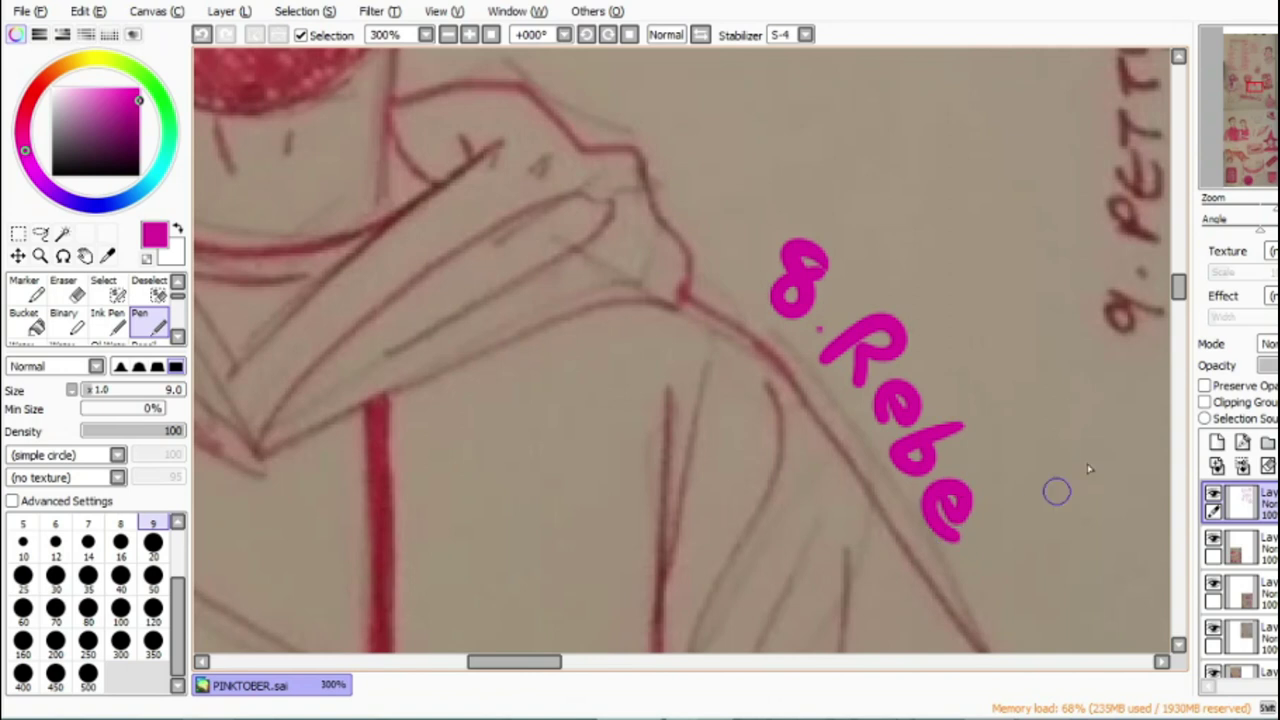
scroll(828, 562, "down", 5)
left_click_drag(516, 662, 542, 662)
left_click_drag(711, 153, 780, 98)
left_click_drag(722, 174, 794, 121)
mouse_move(740, 194)
left_mouse_down()
mouse_move(774, 178)
mouse_move(792, 208)
left_mouse_up()
left_click_drag(843, 251, 822, 298)
Step: Ink the hoodie's two side seams, the cuff folds above the bat's thick end and that sleeve's curved outer line
left_click_drag(559, 662, 502, 663)
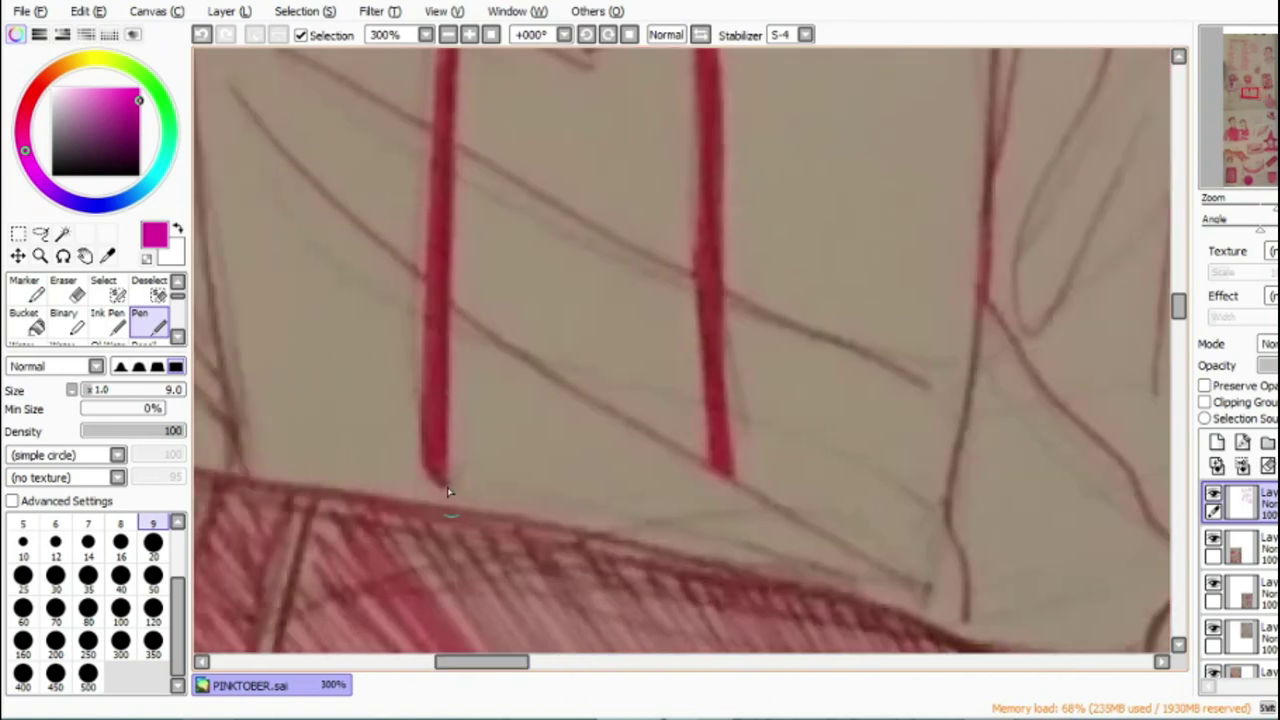
double_click(450, 36)
left_click_drag(436, 181, 462, 405)
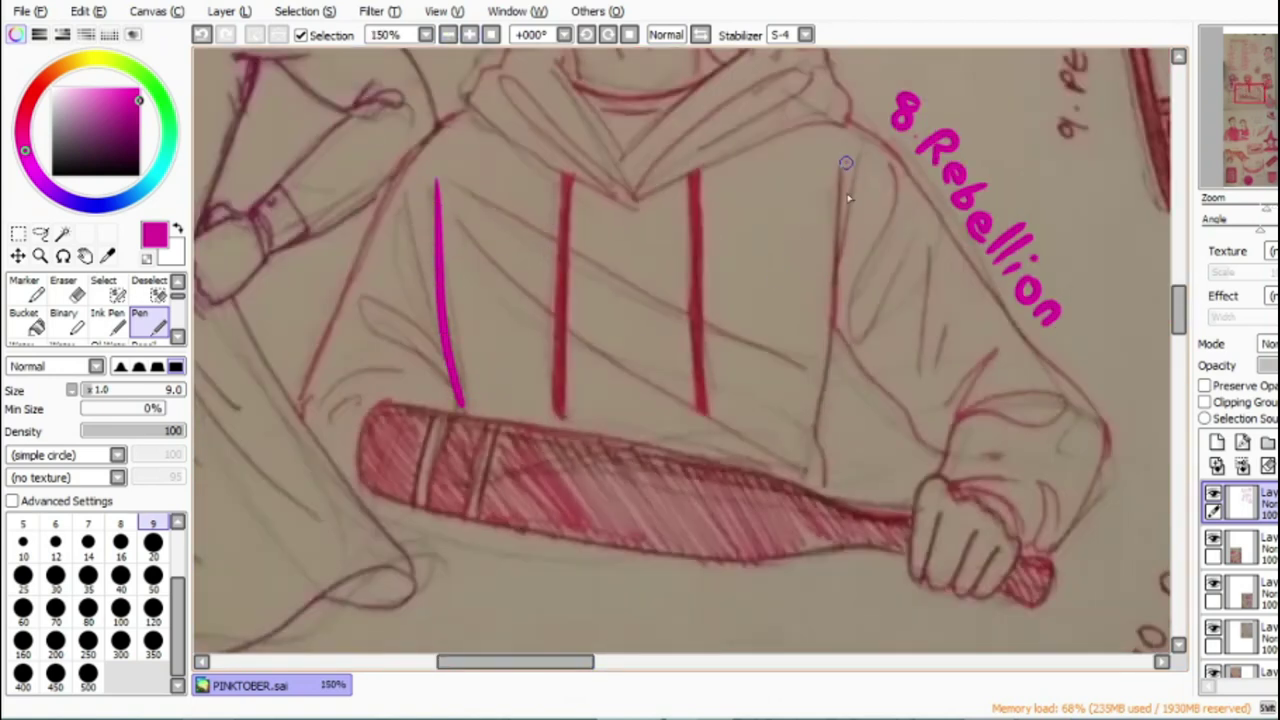
left_click_drag(846, 163, 818, 482)
left_click(467, 36)
left_click_drag(552, 663, 500, 663)
mouse_move(784, 430)
left_mouse_down()
mouse_move(691, 393)
mouse_move(655, 394)
left_mouse_up()
left_click_drag(628, 397, 768, 384)
left_click_drag(571, 436, 750, 100)
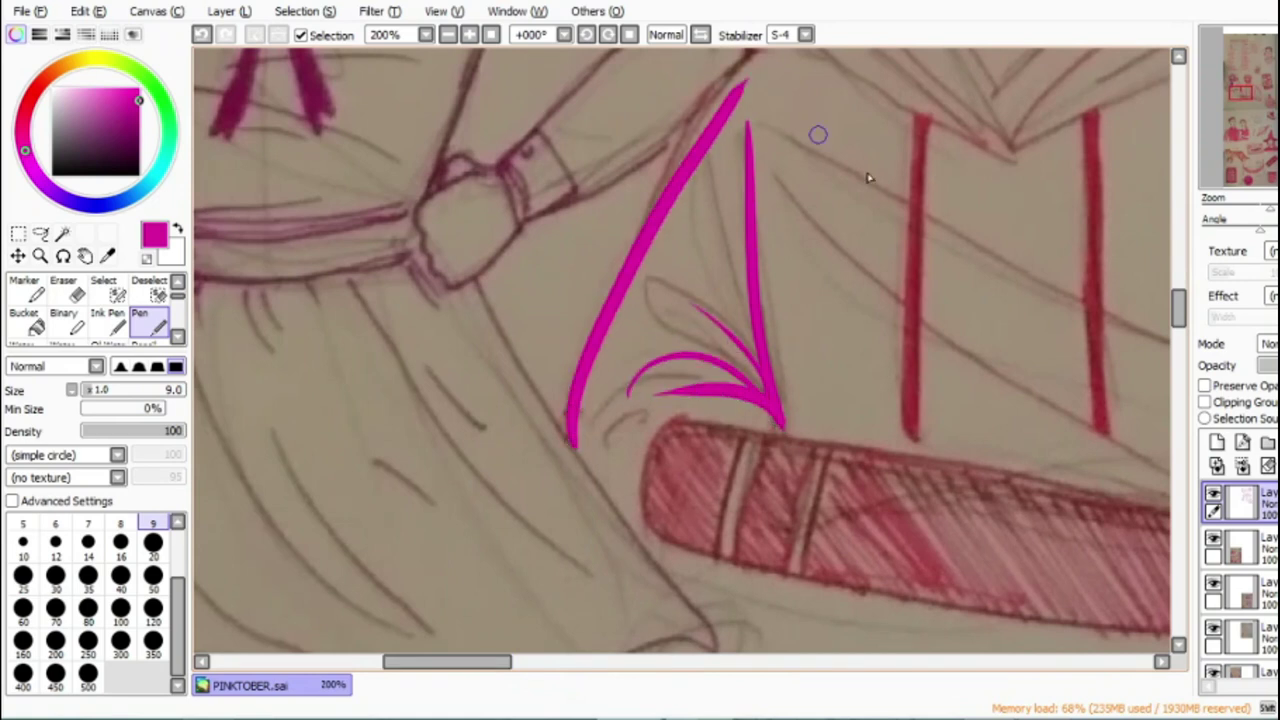
scroll(620, 120, "up", 3)
key("ctrl+z")
mouse_move(792, 164)
left_mouse_down()
mouse_move(626, 386)
mouse_move(568, 553)
left_mouse_up()
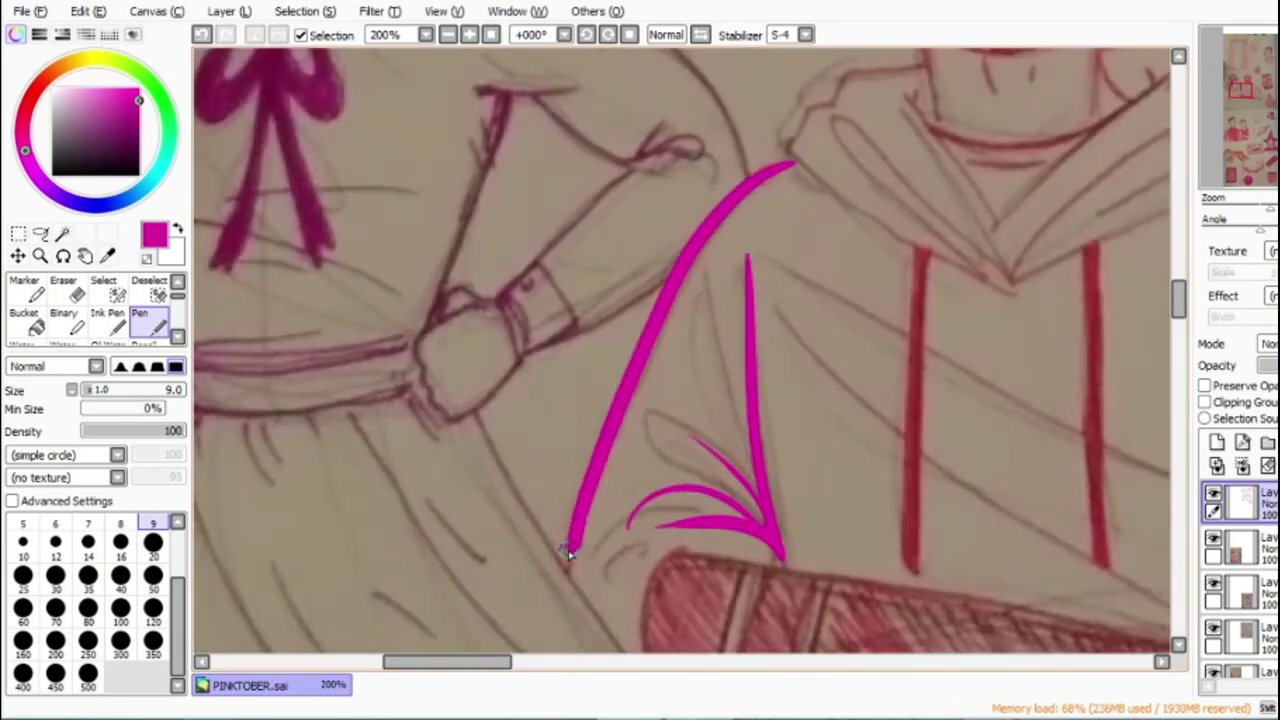
Step: Ink the hood's outline and inner folds, the collar line and both sides of the neck
scroll(478, 474, "right", 5)
mouse_move(235, 160)
left_mouse_down()
mouse_move(458, 292)
mouse_move(352, 98)
mouse_move(236, 130)
left_mouse_up()
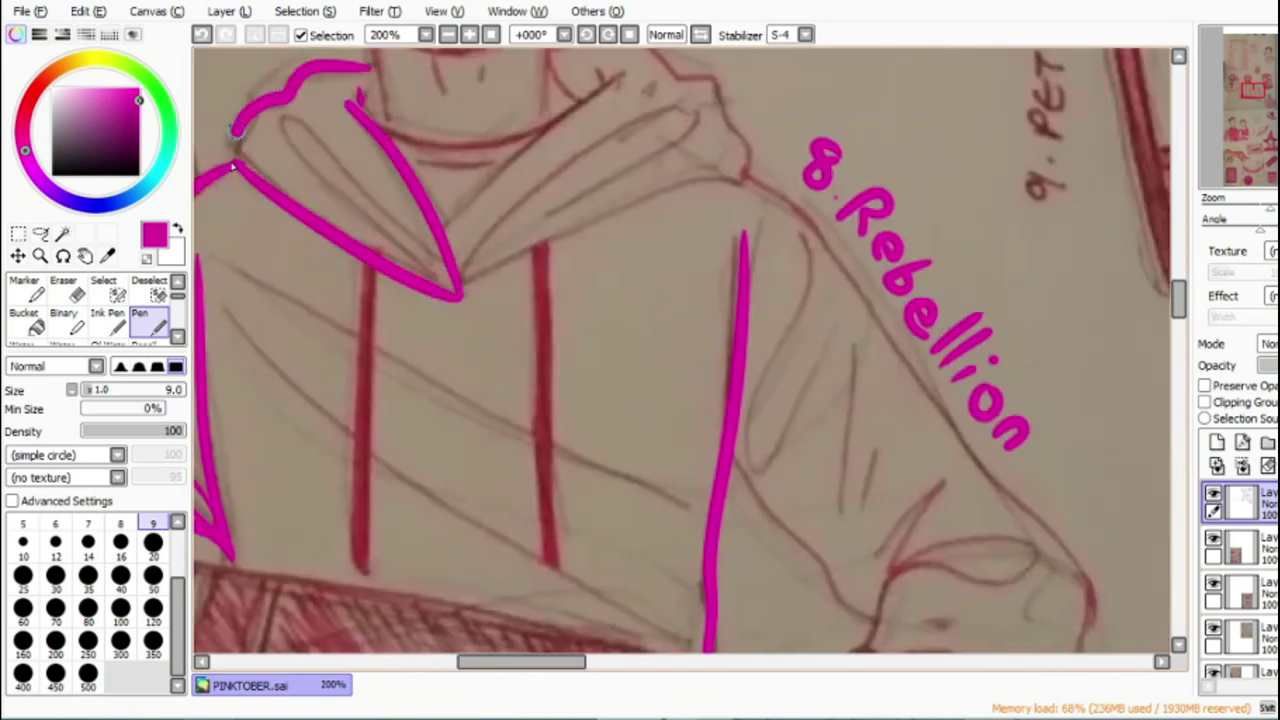
left_click_drag(430, 268, 452, 286)
left_click_drag(442, 236, 594, 68)
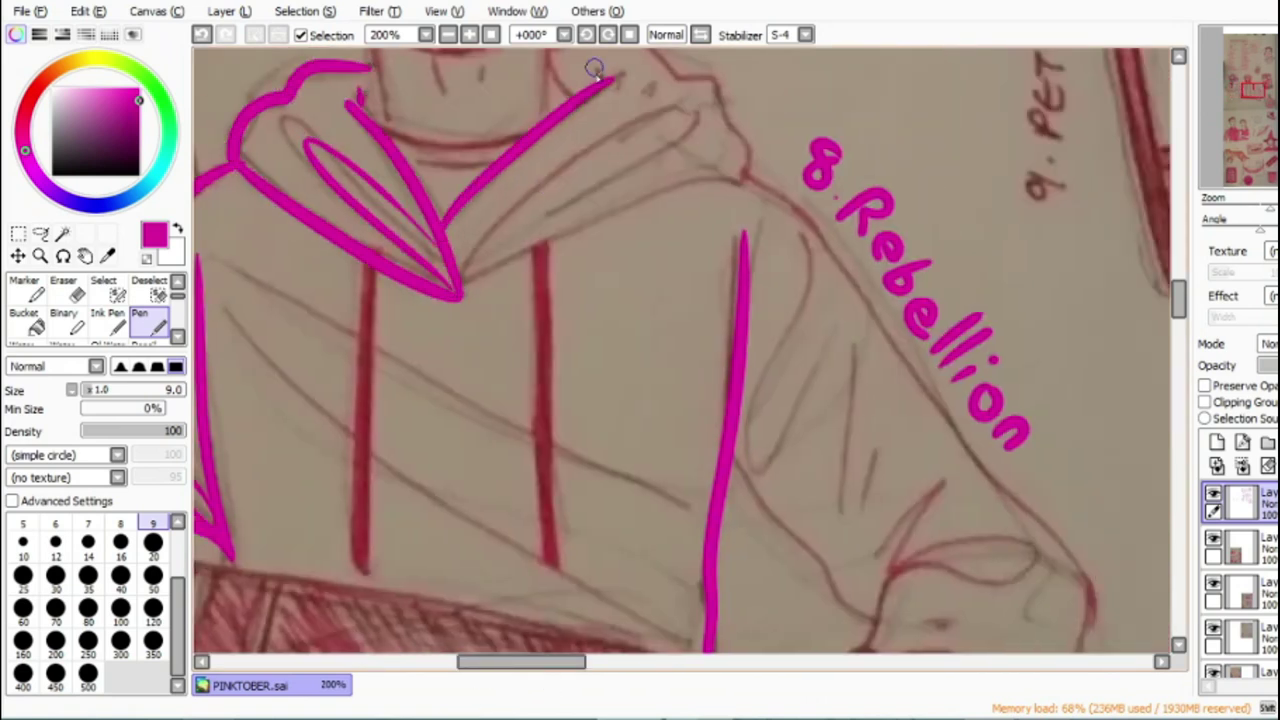
left_click_drag(1180, 308, 1180, 293)
mouse_move(552, 190)
left_mouse_down()
mouse_move(715, 240)
mouse_move(668, 332)
mouse_move(465, 420)
mouse_move(580, 320)
left_mouse_up()
mouse_move(365, 265)
left_mouse_down()
mouse_move(436, 296)
mouse_move(533, 281)
left_mouse_up()
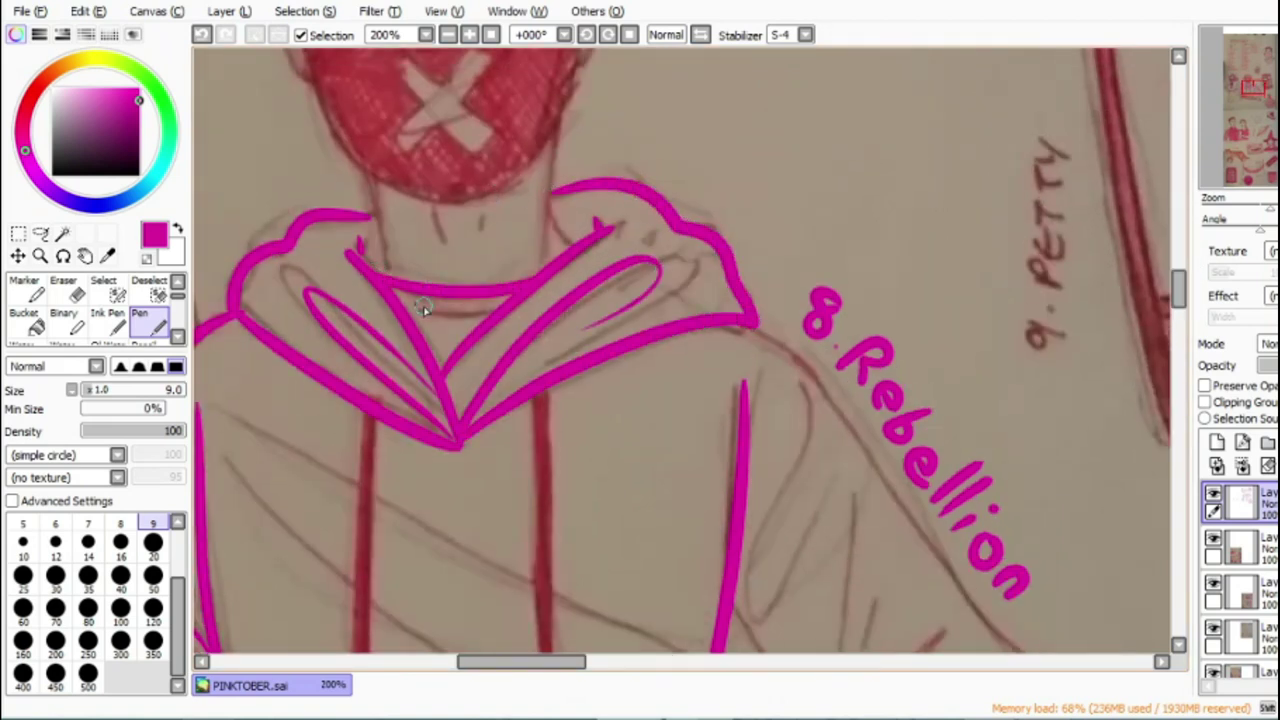
left_click_drag(364, 172, 378, 280)
left_click_drag(560, 110, 547, 274)
Step: Ink the sleeve beside the Rebellion caption with its outer edge, underarm line and long fabric folds
left_click_drag(580, 663, 621, 663)
left_click_drag(436, 326, 667, 614)
left_click_drag(1180, 300, 1180, 328)
left_click_drag(628, 186, 760, 330)
left_click_drag(428, 256, 488, 322)
mouse_move(579, 407)
left_mouse_down()
mouse_move(637, 278)
mouse_move(600, 320)
left_mouse_up()
left_click_drag(573, 150, 598, 322)
mouse_move(578, 388)
left_mouse_down()
mouse_move(487, 318)
mouse_move(487, 60)
left_mouse_up()
left_click_drag(509, 74, 550, 232)
left_click_drag(516, 100, 552, 250)
Step: Ink the fist gripping the bat, its finger lines and the gathered cuff around the wrist
mouse_move(594, 456)
left_mouse_down()
mouse_move(672, 516)
mouse_move(660, 436)
left_mouse_up()
mouse_move(523, 572)
left_mouse_down()
mouse_move(591, 474)
mouse_move(651, 494)
mouse_move(634, 603)
mouse_move(638, 552)
mouse_move(584, 593)
mouse_move(547, 561)
left_mouse_up()
mouse_move(683, 530)
left_mouse_down()
mouse_move(684, 450)
mouse_move(723, 492)
mouse_move(755, 320)
left_mouse_up()
left_click_drag(764, 411, 622, 410)
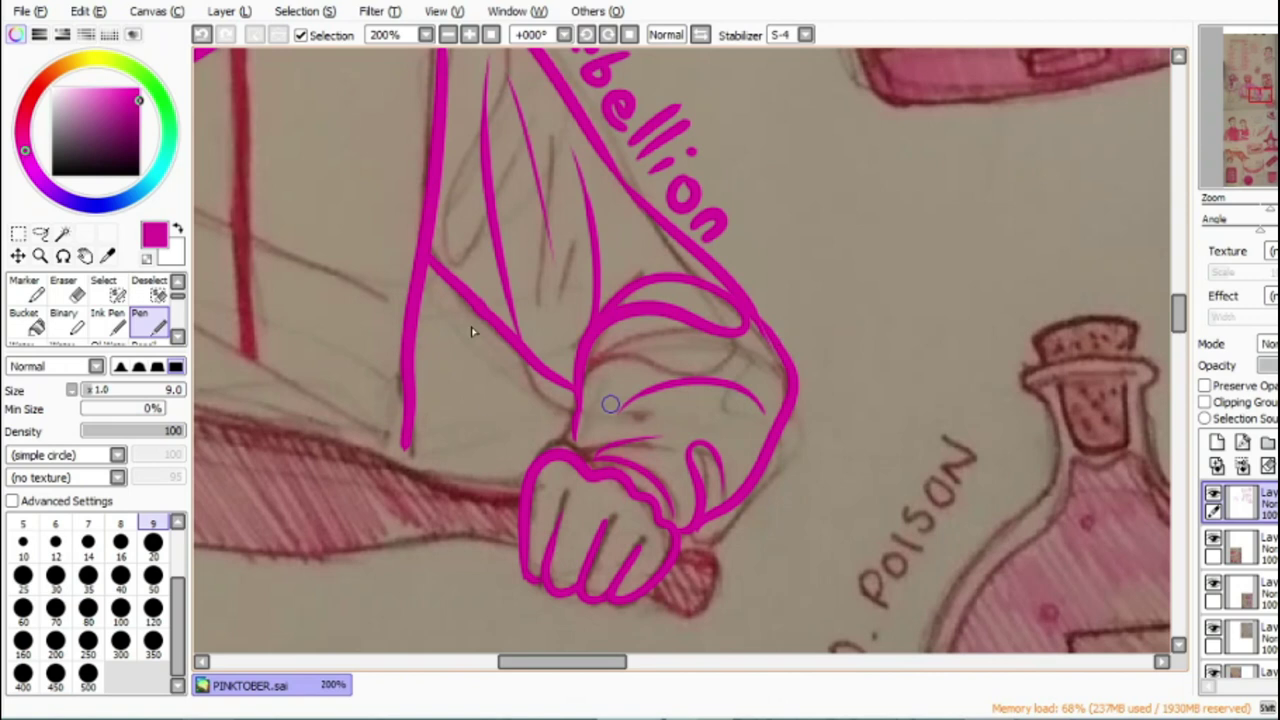
Step: Save the drawing and ink the hoodie's two thick drawstrings
left_click(21, 11)
left_click(30, 134)
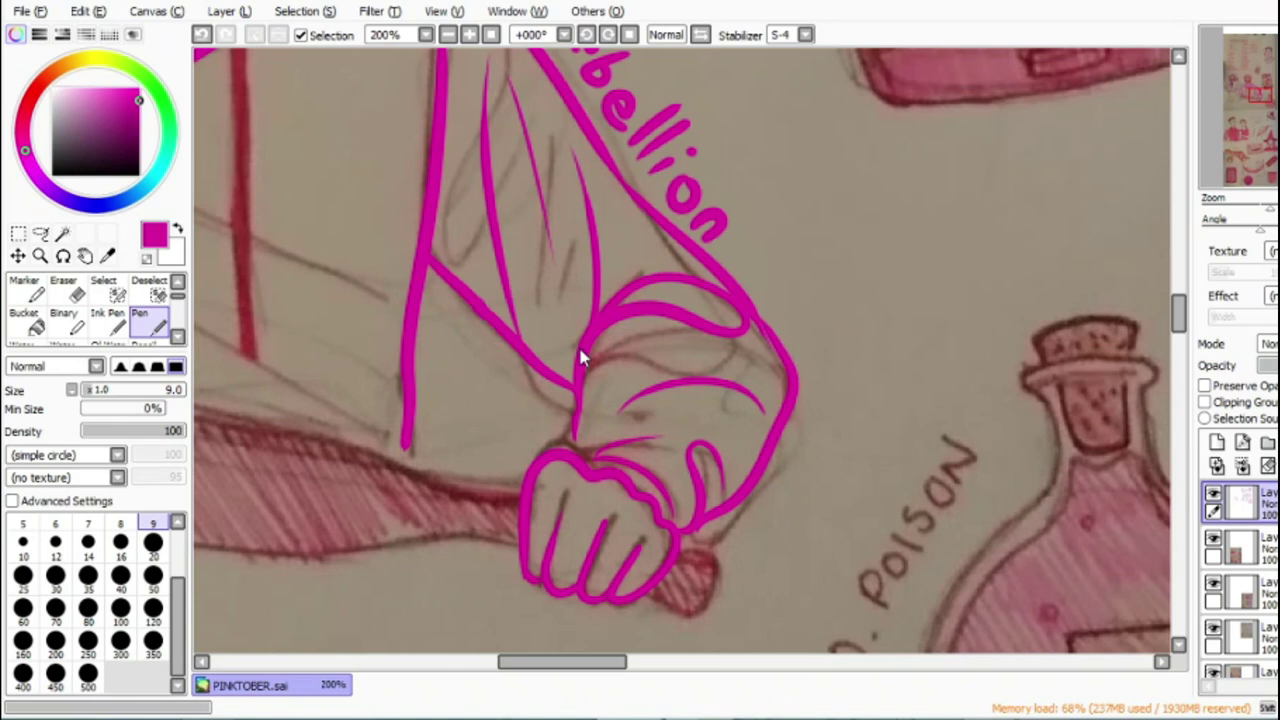
left_click_drag(418, 385, 428, 438)
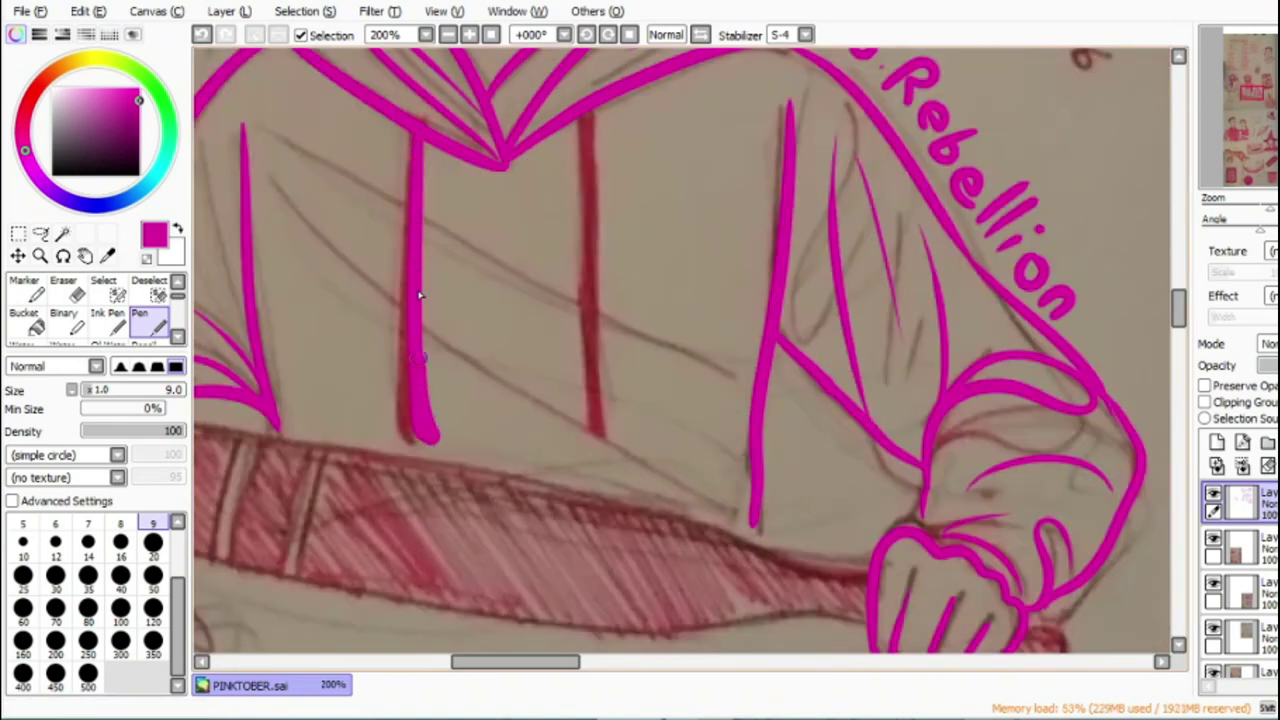
left_click_drag(585, 115, 597, 442)
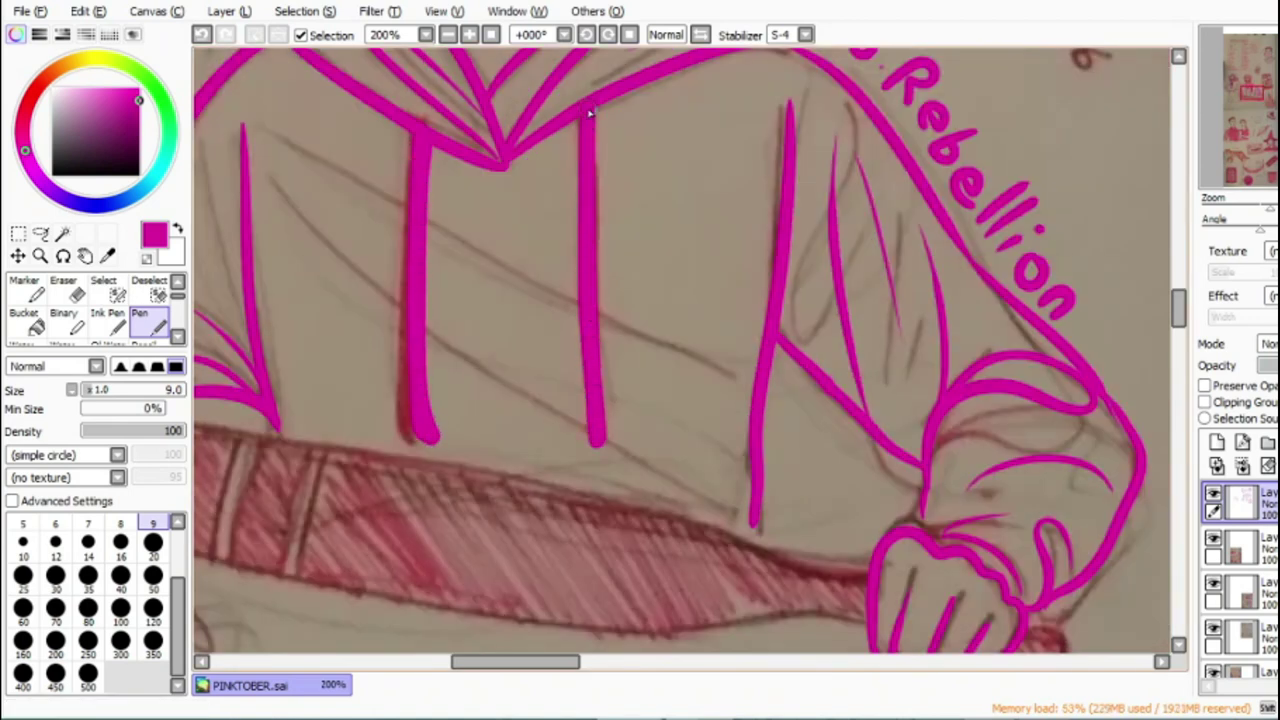
Step: Ink the baseball bat's end knob and its full outline up to the fist, redoing the uneven strokes
scroll(1165, 284, "down", 5)
left_click_drag(1068, 422, 993, 433)
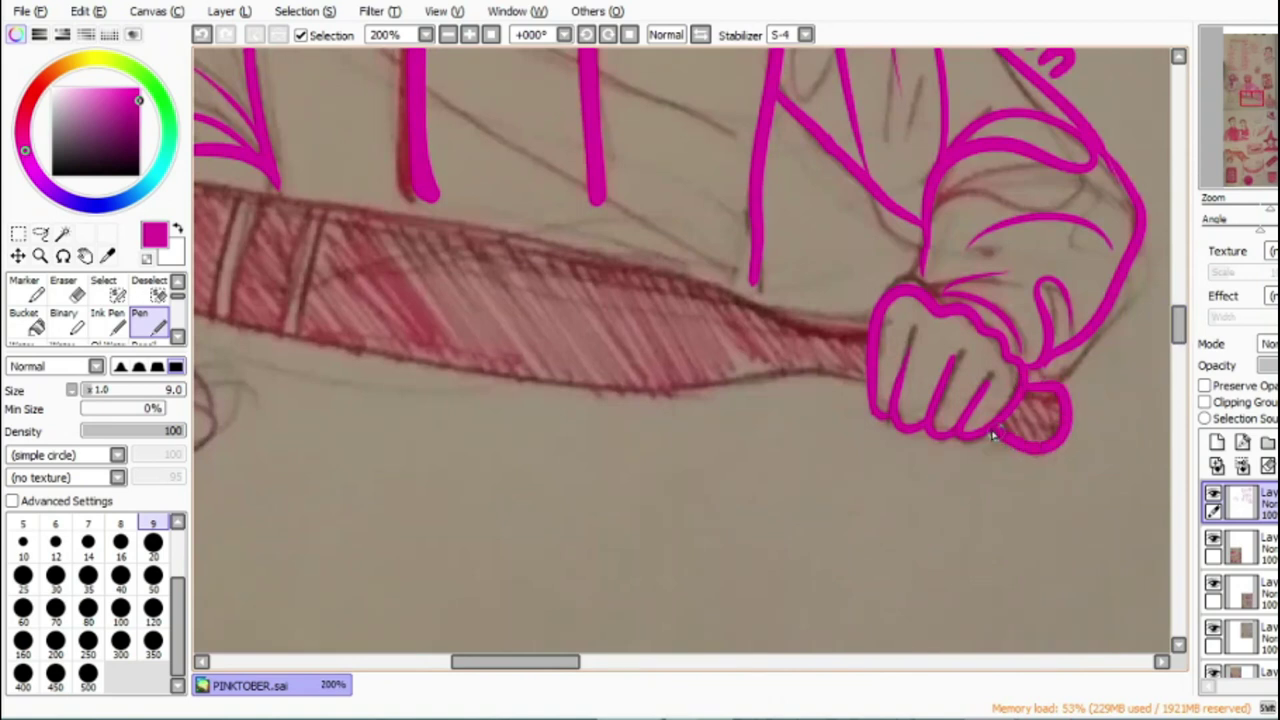
mouse_move(872, 335)
left_mouse_down()
mouse_move(594, 246)
mouse_move(370, 215)
mouse_move(884, 258)
left_mouse_up()
scroll(591, 686, "left", 3)
key("ctrl+z")
key("ctrl+z")
mouse_move(366, 187)
left_mouse_down()
mouse_move(678, 222)
mouse_move(935, 284)
left_mouse_up()
left_click(204, 36)
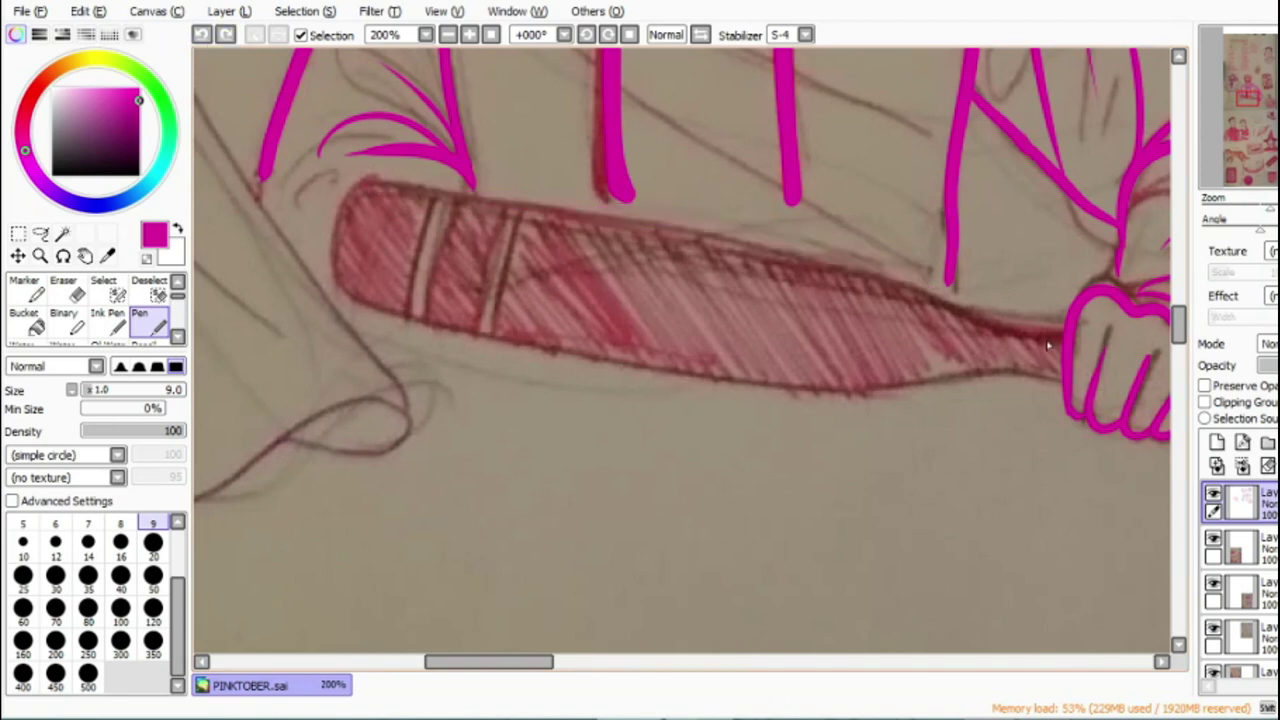
mouse_move(1062, 385)
left_mouse_down()
mouse_move(839, 383)
mouse_move(389, 301)
mouse_move(353, 284)
mouse_move(332, 228)
mouse_move(363, 191)
mouse_move(576, 210)
mouse_move(862, 258)
left_mouse_up()
key("ctrl+z")
mouse_move(1062, 386)
left_mouse_down()
mouse_move(519, 334)
mouse_move(337, 264)
mouse_move(368, 182)
mouse_move(950, 298)
mouse_move(1060, 350)
left_mouse_up()
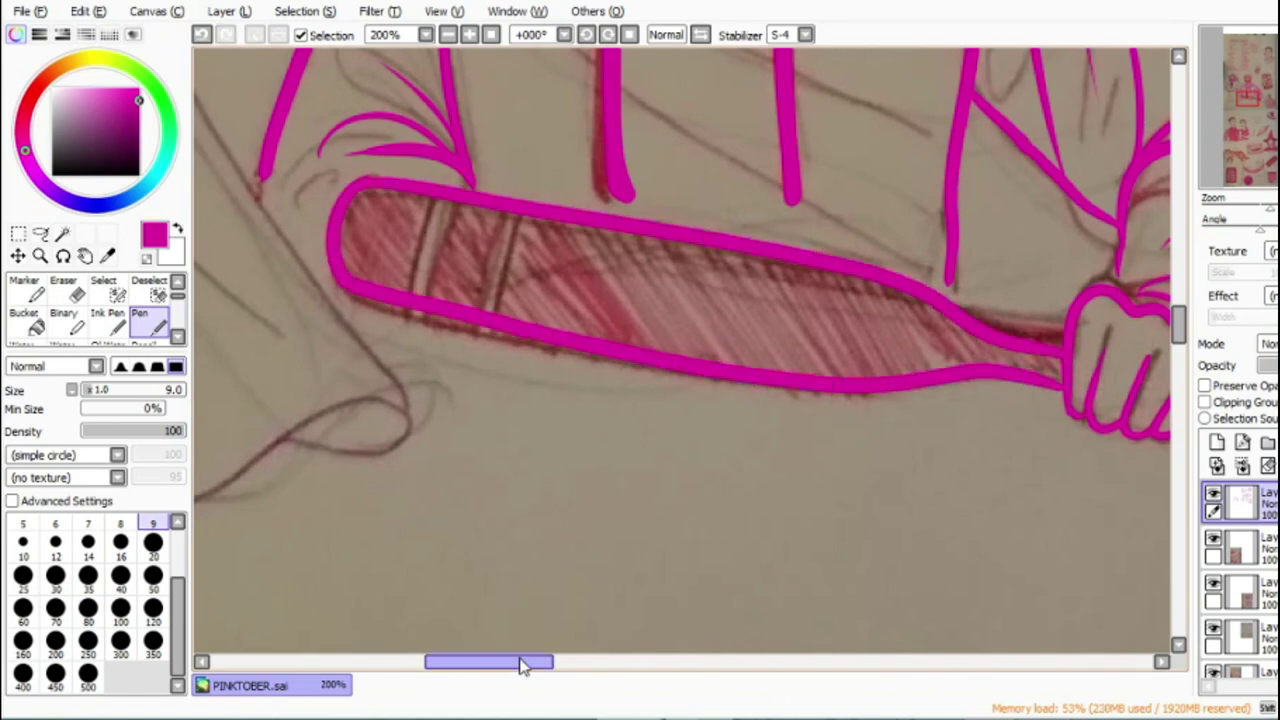
Step: Erase a stray bit of line near the bat's handle and ink four slanted band lines across the barrel
left_click_drag(531, 661, 581, 643)
left_click(63, 297)
mouse_move(562, 291)
left_mouse_down()
mouse_move(640, 343)
mouse_move(678, 350)
mouse_move(552, 288)
left_mouse_up()
left_click(152, 324)
left_click_drag(540, 661, 485, 661)
left_click_drag(449, 301, 479, 203)
mouse_move(482, 296)
left_mouse_down()
mouse_move(500, 210)
mouse_move(534, 218)
left_mouse_up()
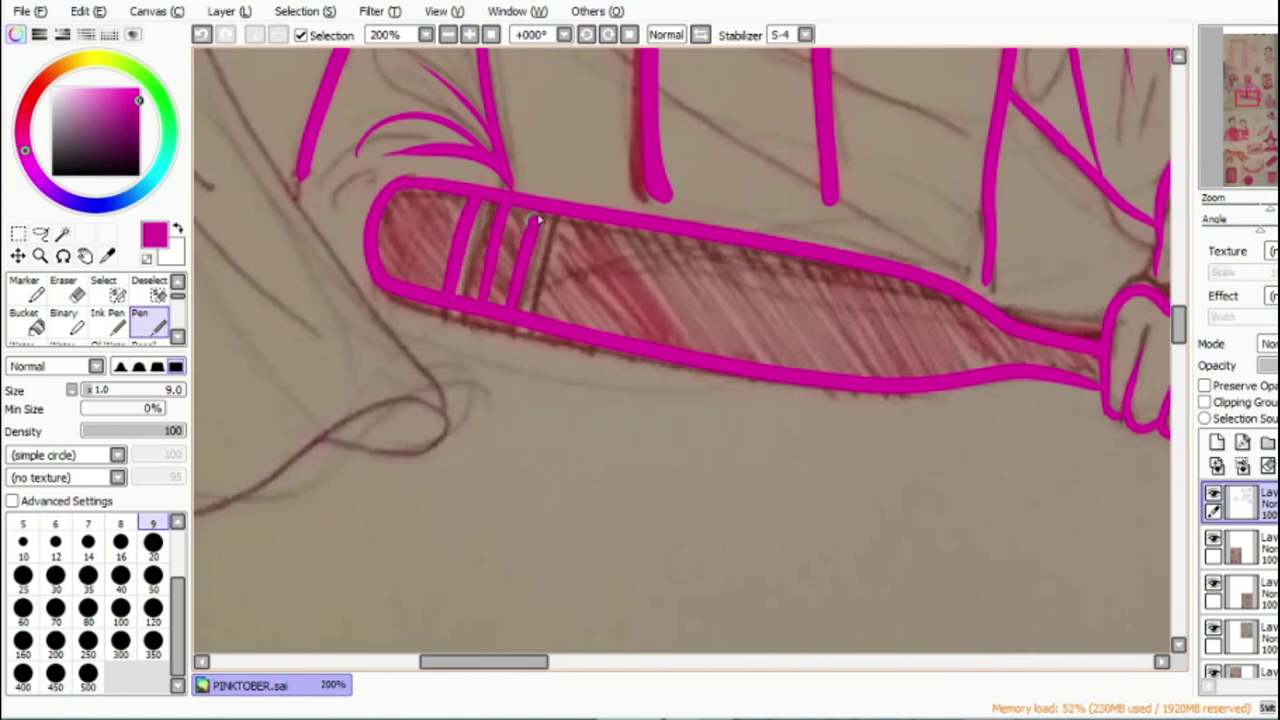
left_click_drag(541, 318, 578, 219)
key("ctrl+z")
left_click_drag(543, 320, 570, 220)
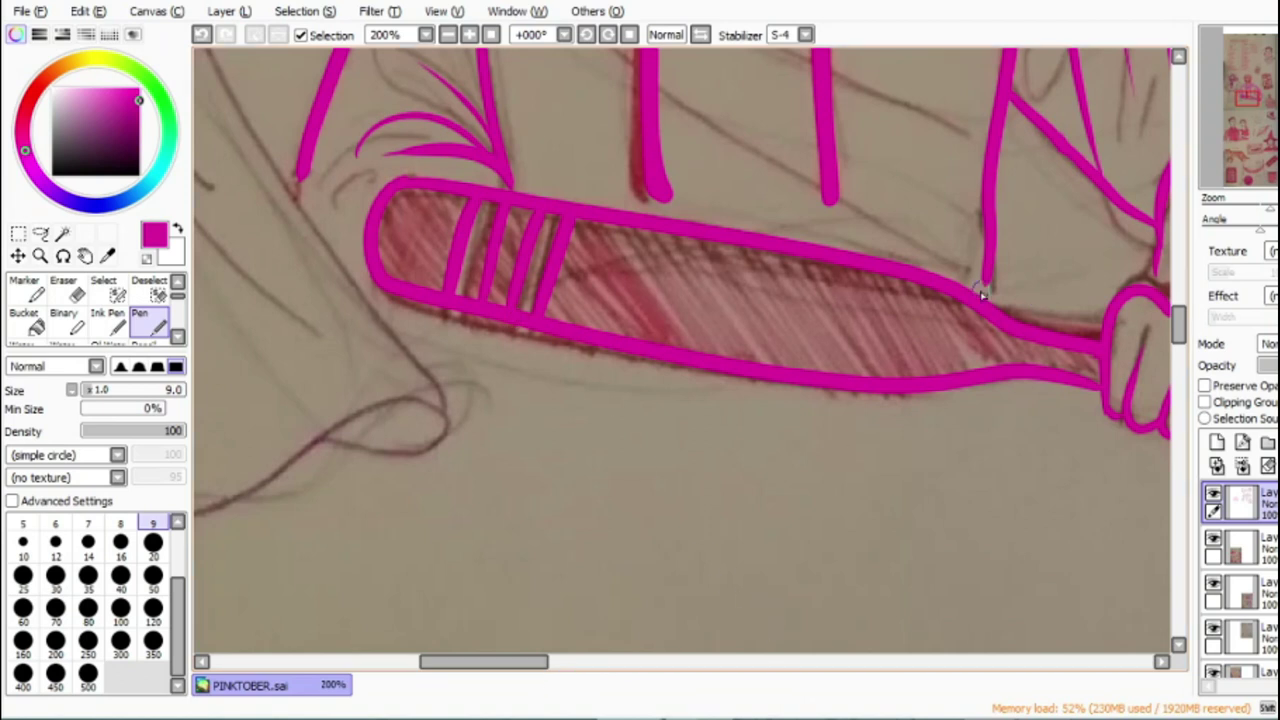
Step: Letter "9. PETTY" vertically beside the phone sketch in a darker, redder pink
left_click(449, 35)
left_click(449, 35)
left_click(449, 35)
left_click_drag(643, 665, 711, 665)
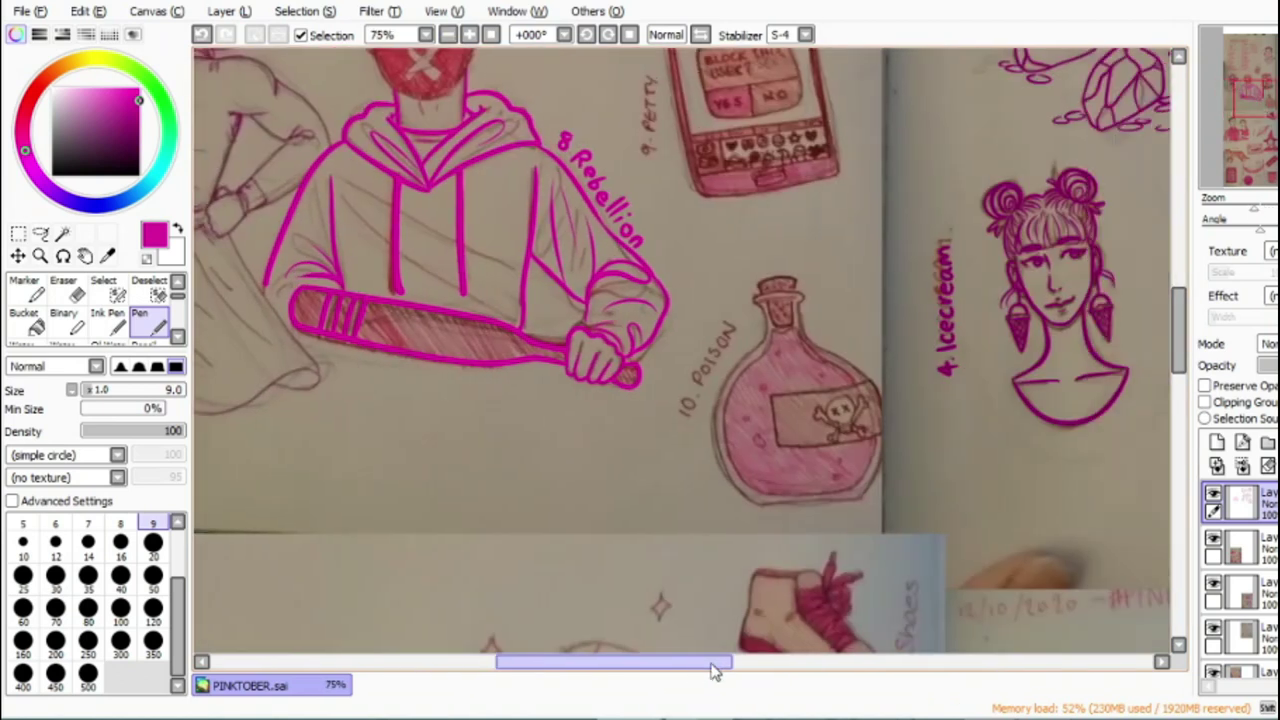
left_click_drag(1183, 350, 1190, 315)
left_click(470, 35)
left_click(470, 35)
left_click(470, 35)
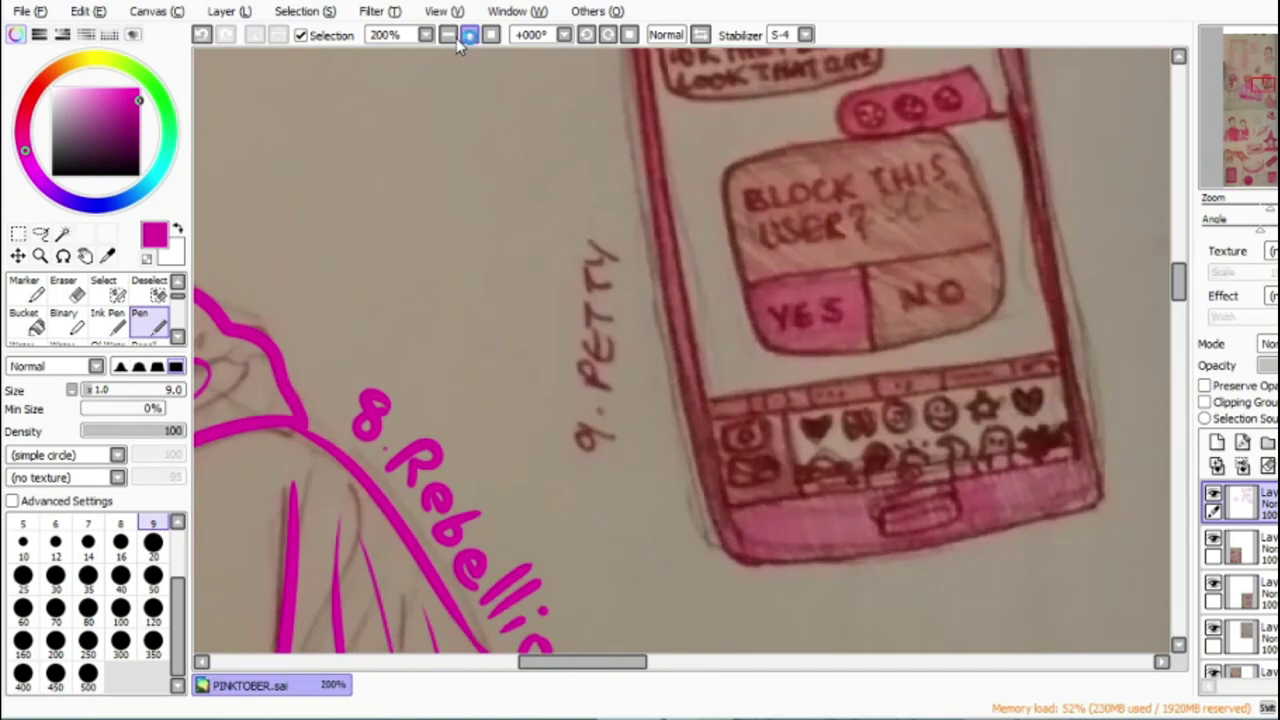
left_click_drag(621, 663, 626, 697)
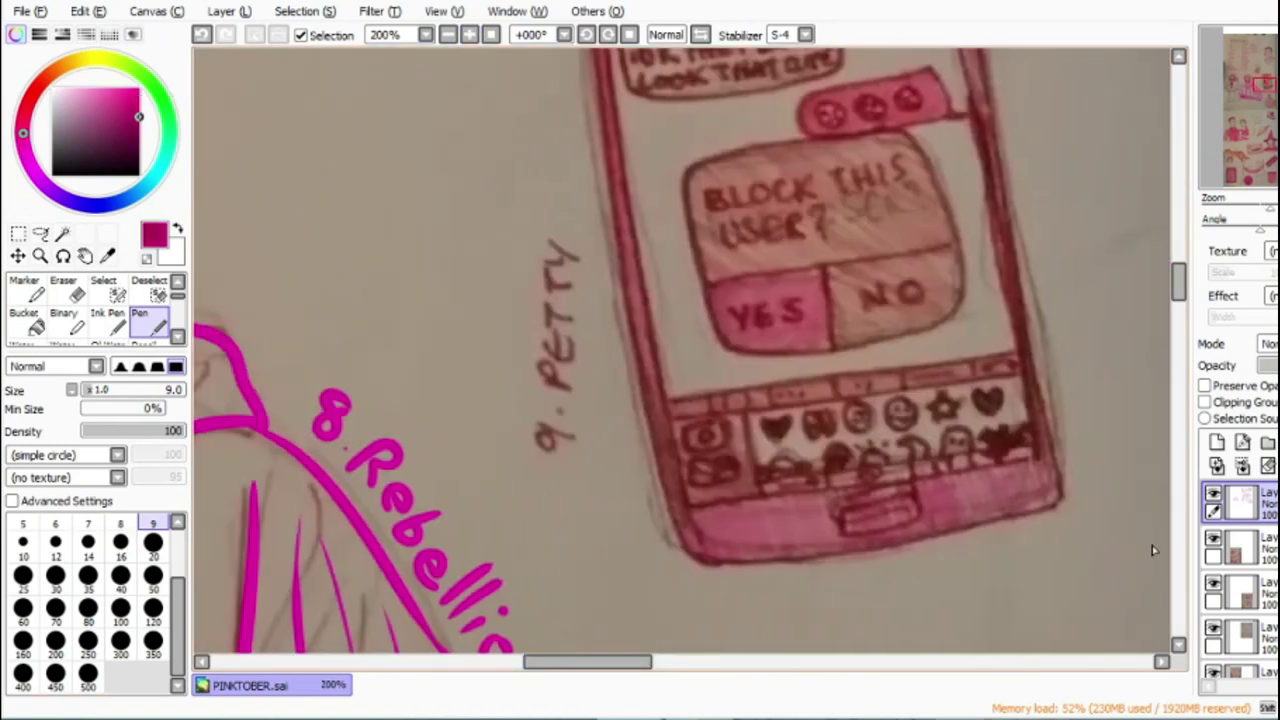
mouse_move(538, 430)
left_mouse_down()
mouse_move(550, 460)
mouse_move(535, 425)
mouse_move(565, 421)
mouse_move(520, 367)
mouse_move(566, 345)
left_mouse_up()
mouse_move(528, 305)
left_mouse_down()
mouse_move(565, 312)
mouse_move(523, 256)
mouse_move(561, 264)
mouse_move(516, 216)
mouse_move(565, 245)
left_mouse_up()
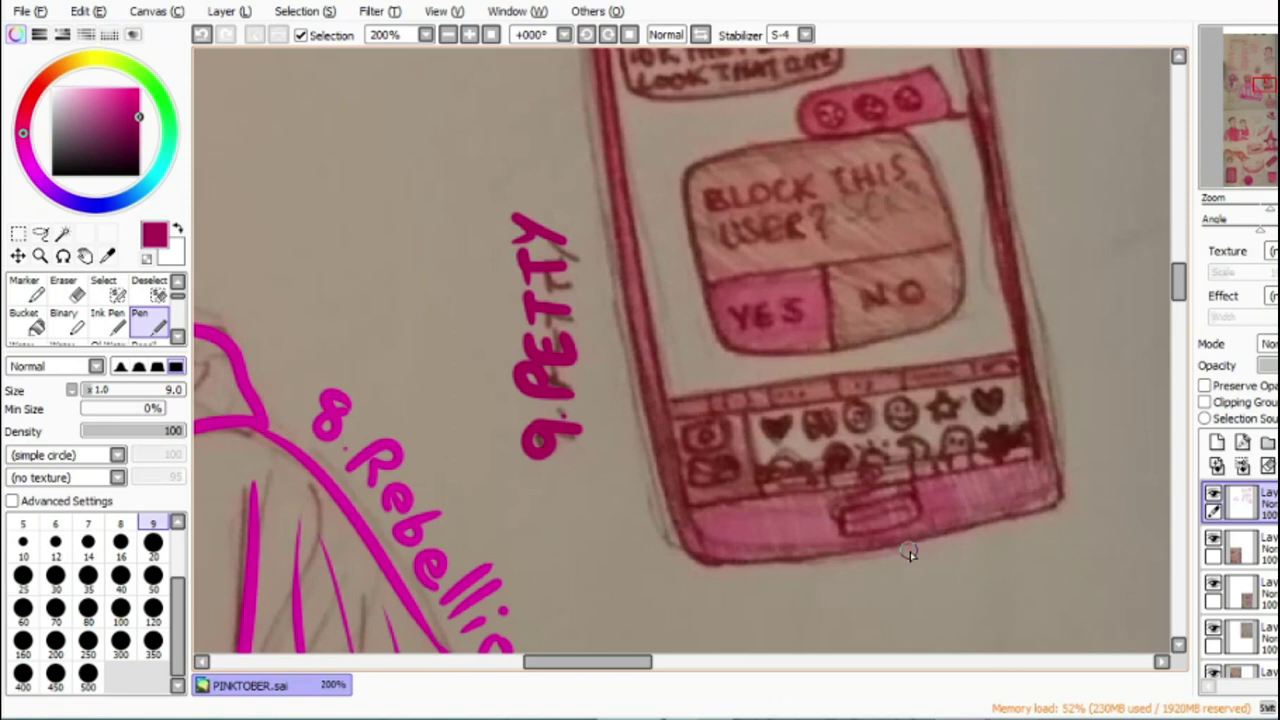
Step: Ink the phone's curved bottom edge and try a stroke for its long side
left_click_drag(801, 552, 948, 512)
left_click(203, 36)
left_click_drag(630, 664, 686, 664)
mouse_move(298, 560)
left_mouse_down()
mouse_move(611, 507)
mouse_move(648, 428)
left_mouse_up()
left_click_drag(643, 662, 591, 662)
mouse_move(579, 225)
left_mouse_down()
mouse_move(670, 552)
mouse_move(583, 367)
left_mouse_up()
left_click(203, 36)
left_click(203, 36)
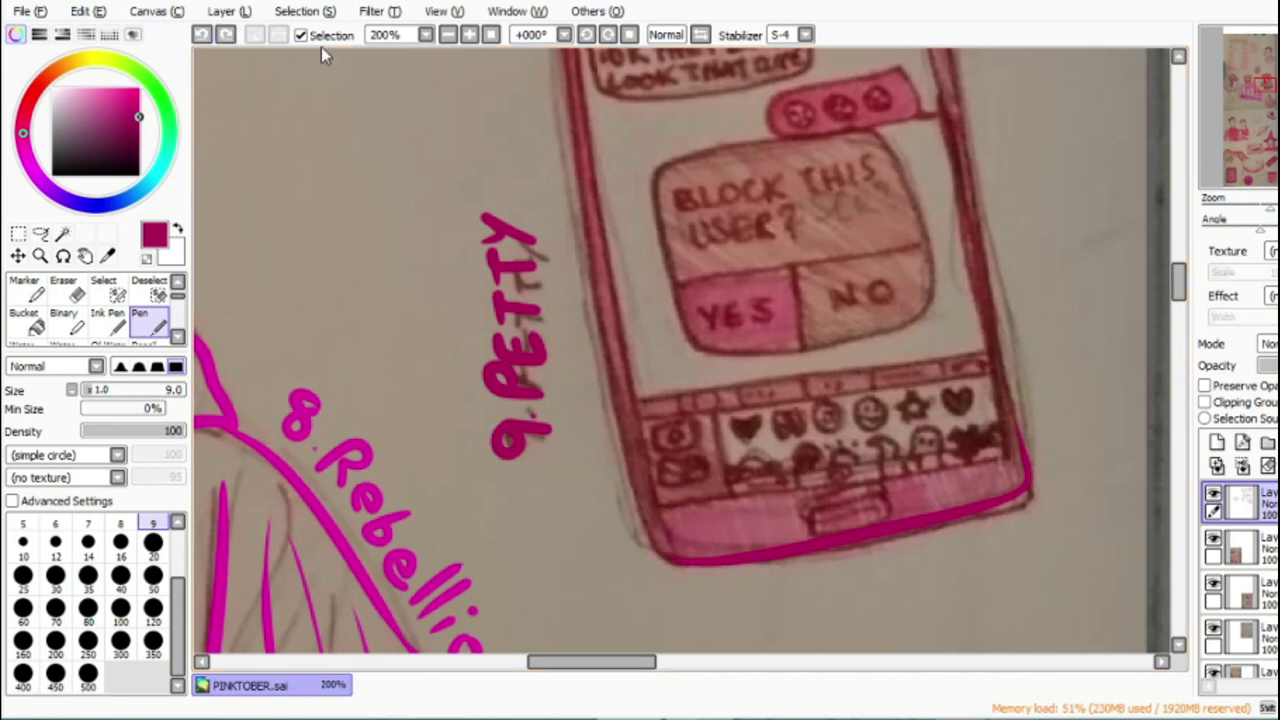
Step: Ink the phone's rounded outer case and the inner frame around its screen
left_click(447, 35)
scroll(577, 115, "up", 3)
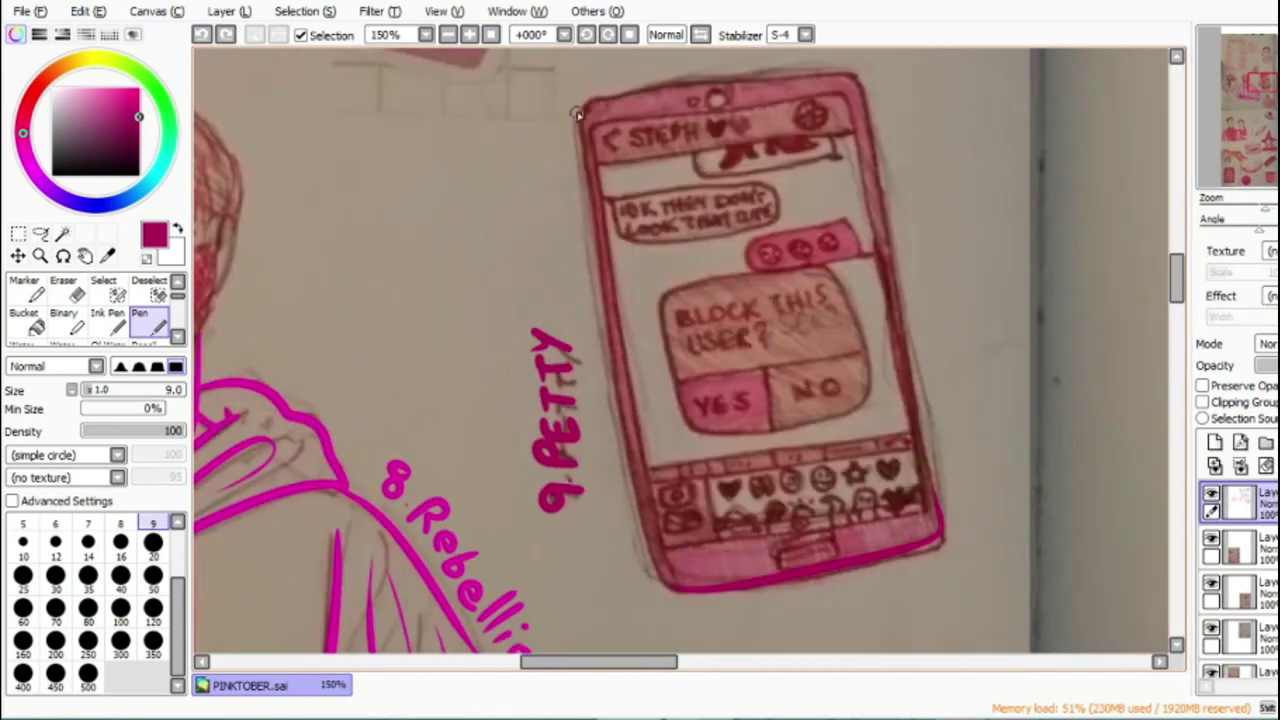
mouse_move(577, 128)
left_mouse_down()
mouse_move(718, 82)
mouse_move(852, 76)
mouse_move(946, 430)
left_mouse_up()
left_click(202, 35)
mouse_move(850, 74)
left_mouse_down()
mouse_move(941, 535)
mouse_move(919, 395)
mouse_move(932, 484)
left_mouse_up()
left_click_drag(575, 118, 656, 580)
mouse_move(600, 136)
left_mouse_down()
mouse_move(745, 108)
mouse_move(860, 158)
mouse_move(876, 248)
left_mouse_up()
mouse_move(597, 131)
left_mouse_down()
mouse_move(629, 393)
mouse_move(673, 553)
mouse_move(670, 488)
mouse_move(654, 490)
mouse_move(667, 537)
mouse_move(757, 550)
mouse_move(927, 512)
left_mouse_up()
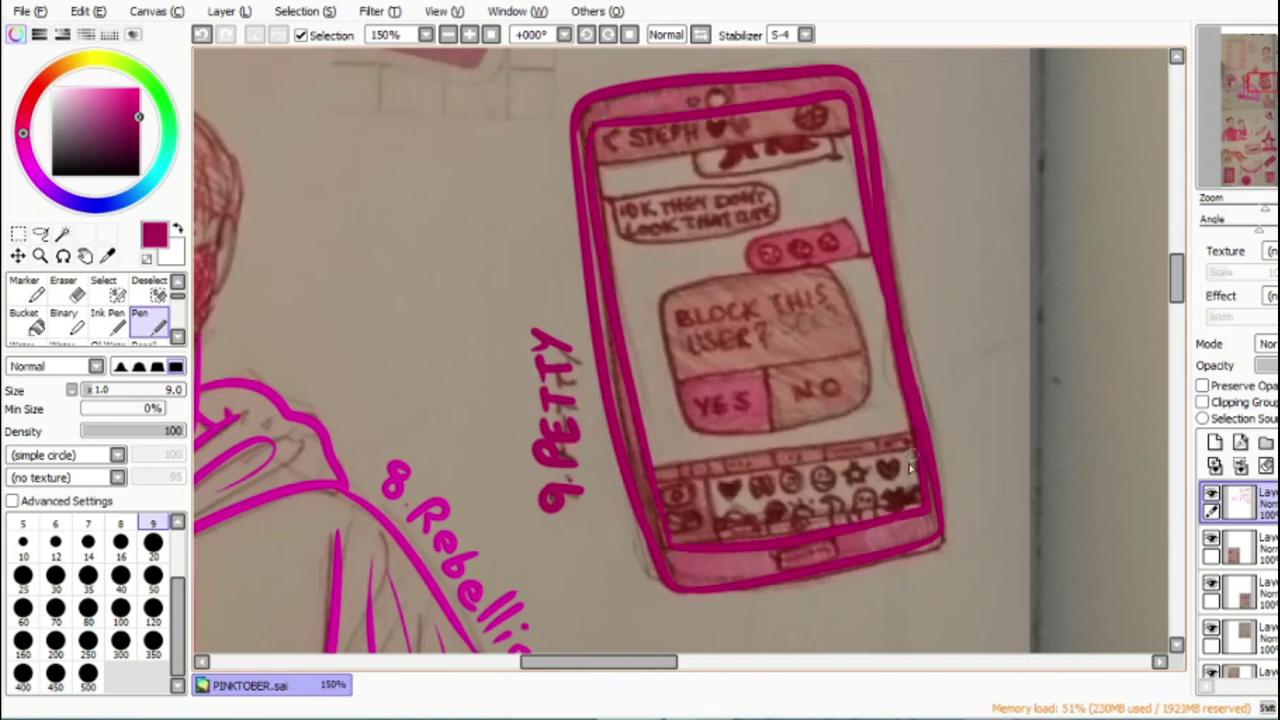
Step: Thicken the phone's long edge nearest the PETTY caption, then erase and redraw part of the opposite screen border
left_click(63, 290)
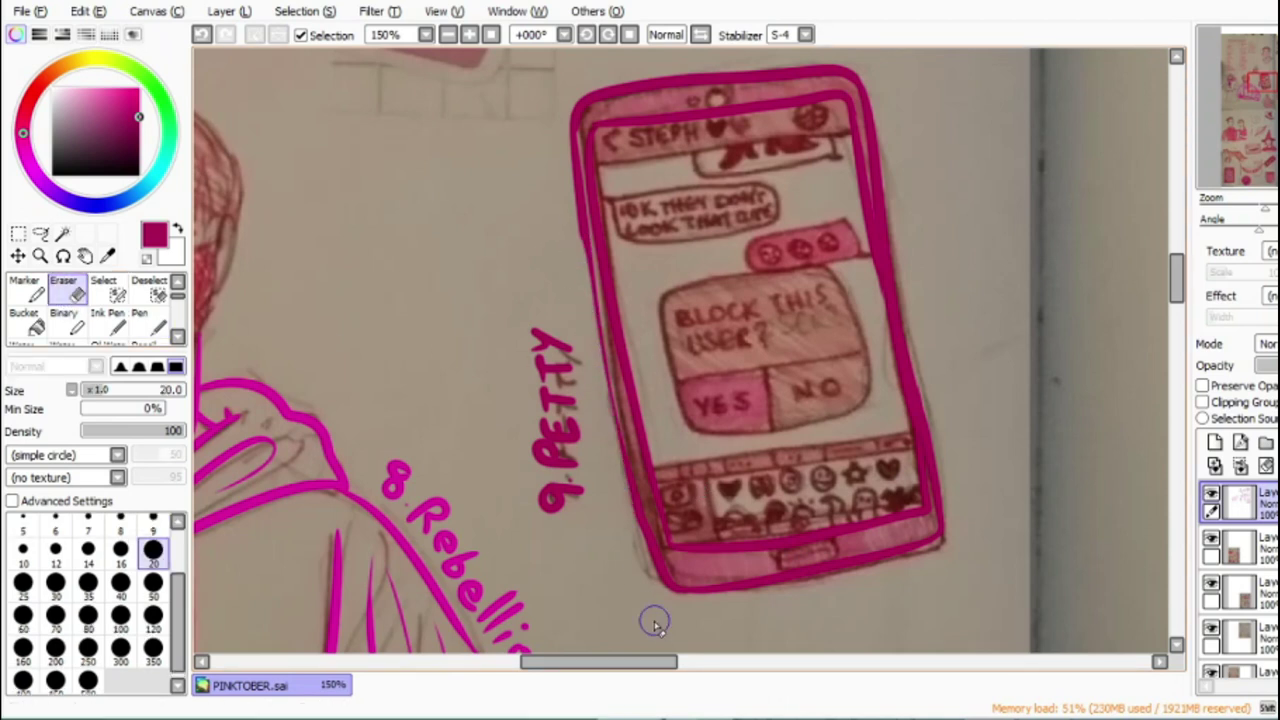
left_click(158, 330)
left_click_drag(586, 245, 662, 566)
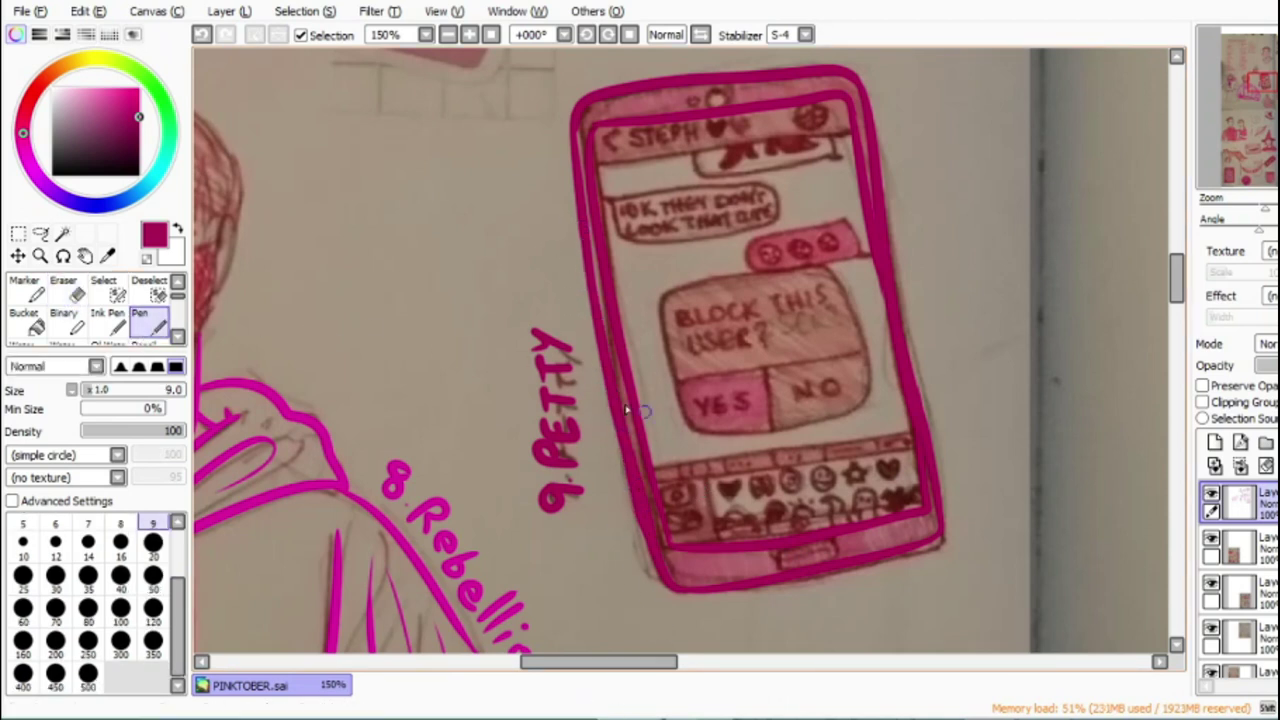
key("e")
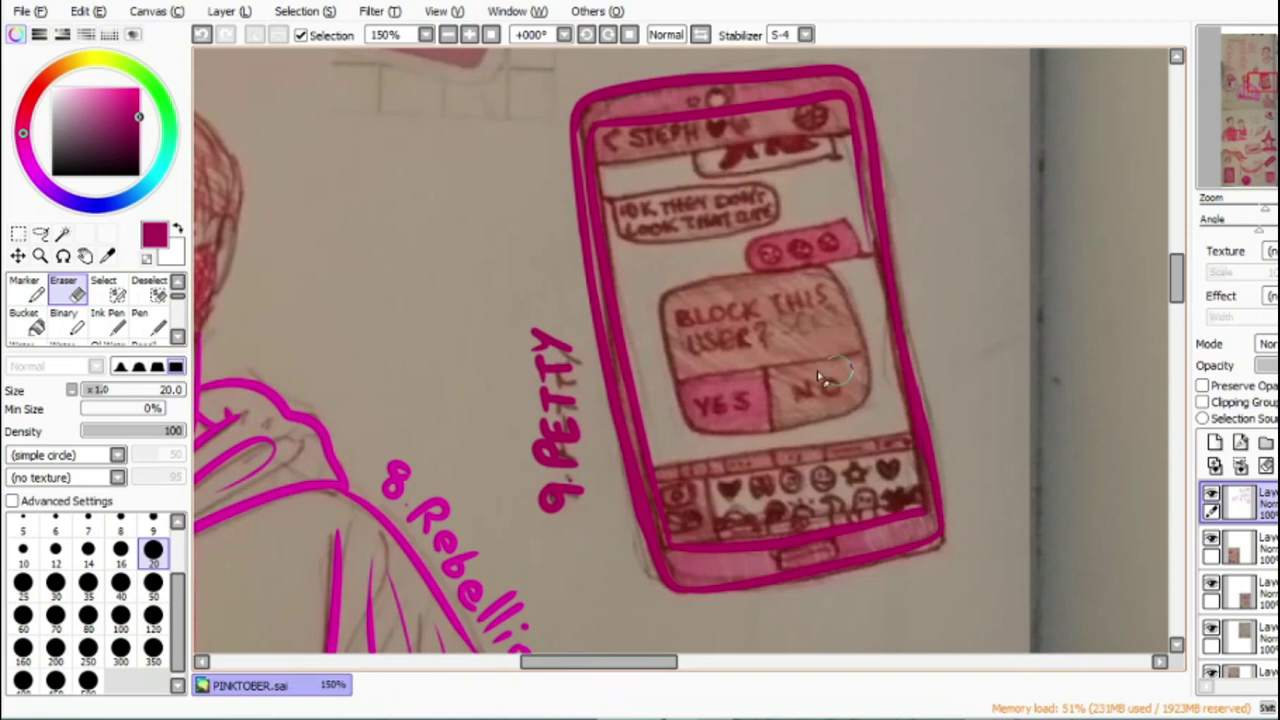
key("n")
left_click_drag(855, 150, 896, 388)
left_click_drag(924, 515, 906, 410)
left_click(202, 35)
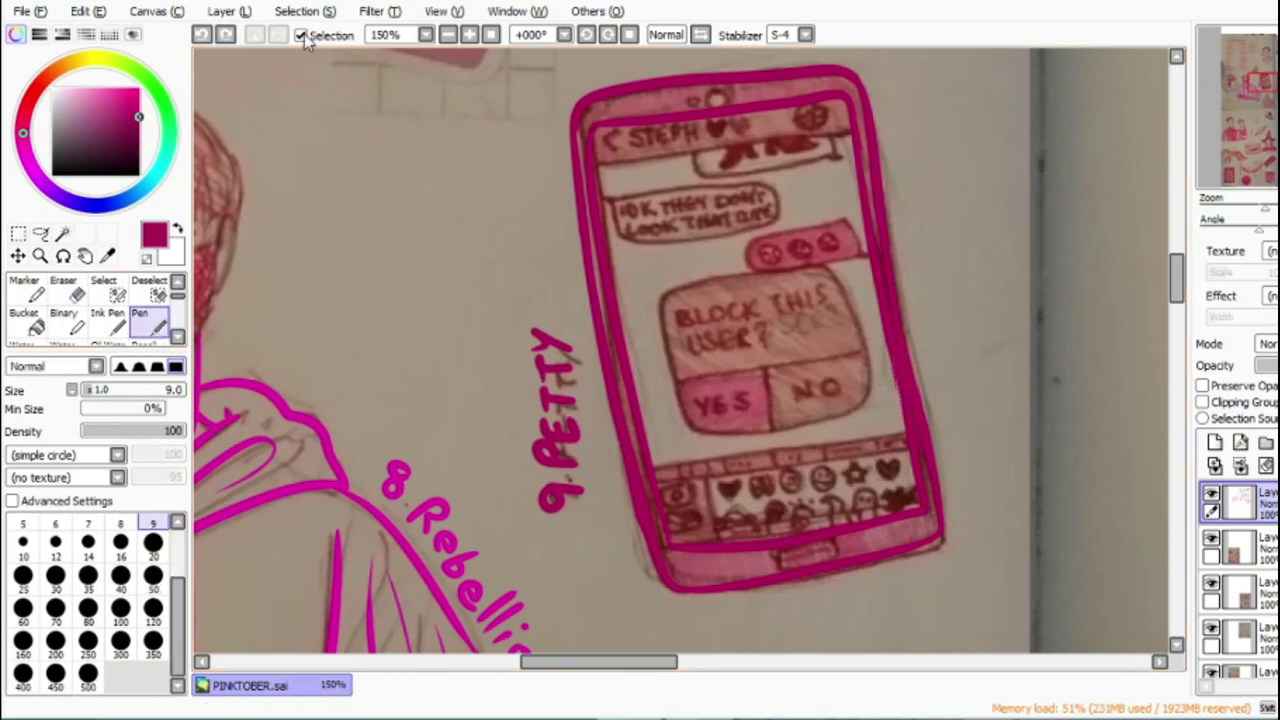
Step: Reduce the eraser to size 5, clear the gap between the phone's merged side lines and redraw the edge with the Pen
left_click(469, 35)
left_click(469, 35)
left_click_drag(610, 663, 642, 663)
key("e")
left_click_drag(757, 257, 790, 404)
key("ctrl+z")
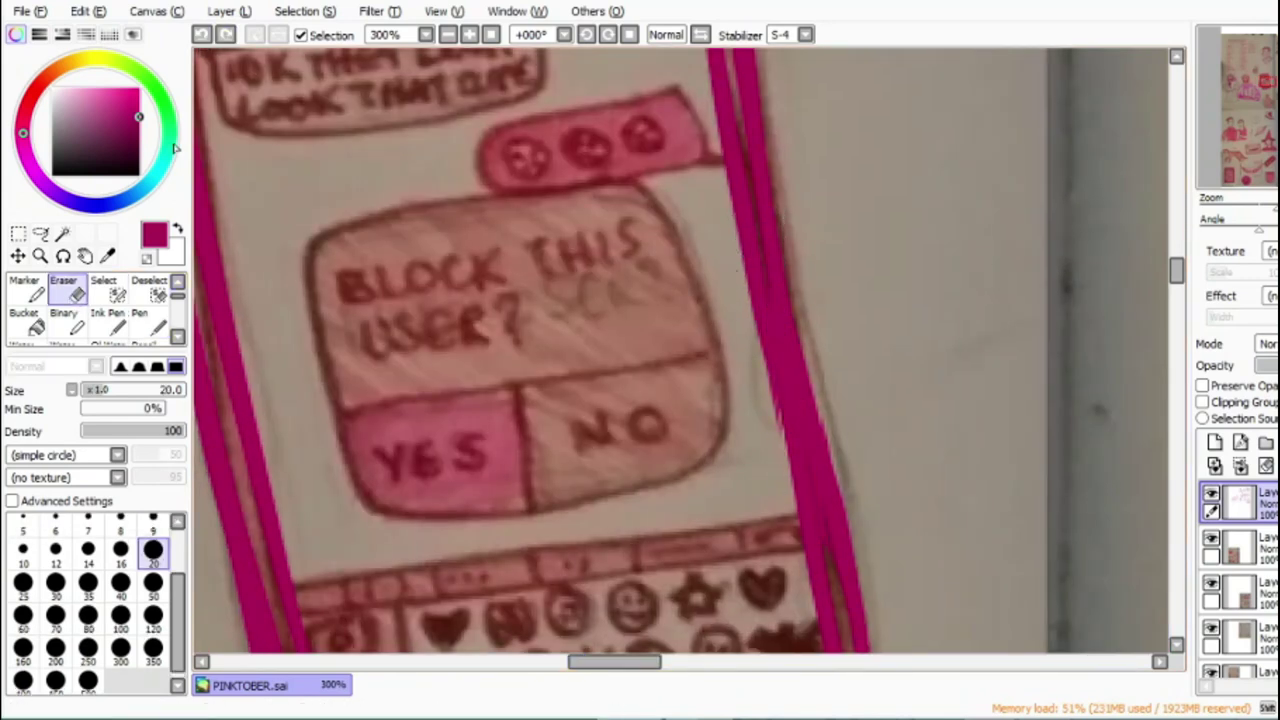
key("bracketleft")
key("bracketleft")
key("bracketleft")
key("bracketleft")
key("bracketleft")
key("bracketleft")
key("bracketleft")
key("bracketleft")
key("bracketleft")
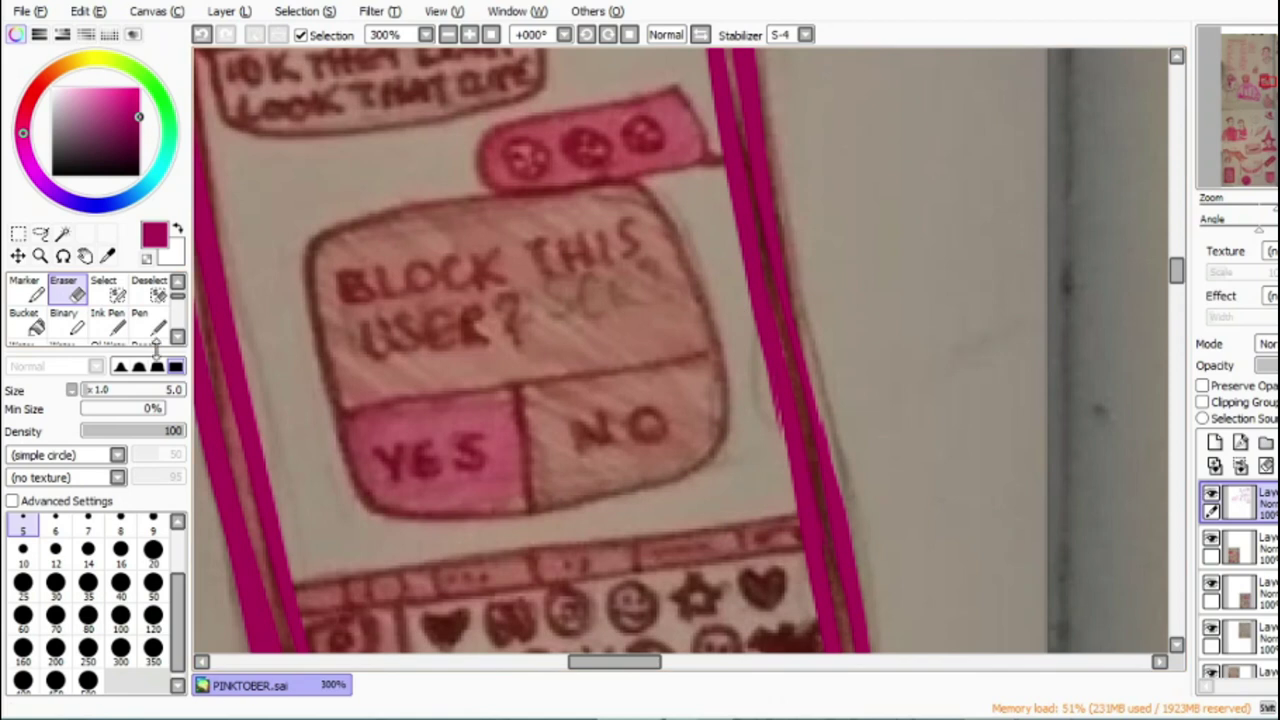
left_click(156, 336)
left_click_drag(757, 106, 857, 550)
Step: Ink the two lines of the emoji keyboard's upper bar, its side divider and the phone's home button
mouse_move(296, 588)
left_mouse_down()
mouse_move(705, 509)
mouse_move(796, 476)
left_mouse_up()
scroll(1163, 334, "down", 5)
key("ctrl+z")
mouse_move(307, 183)
left_mouse_down()
mouse_move(686, 122)
mouse_move(800, 118)
left_mouse_up()
mouse_move(571, 371)
left_mouse_down()
mouse_move(676, 353)
mouse_move(585, 355)
left_mouse_up()
left_click_drag(300, 213, 800, 148)
left_click_drag(400, 214, 428, 328)
Step: Ink the keyboard's side buttons and its upper row of emojis: hearts, round faces and star
mouse_move(366, 233)
left_mouse_down()
mouse_move(331, 262)
mouse_move(342, 246)
left_mouse_up()
mouse_move(335, 294)
left_mouse_down()
mouse_move(355, 322)
mouse_move(389, 283)
mouse_move(328, 290)
mouse_move(370, 314)
left_mouse_up()
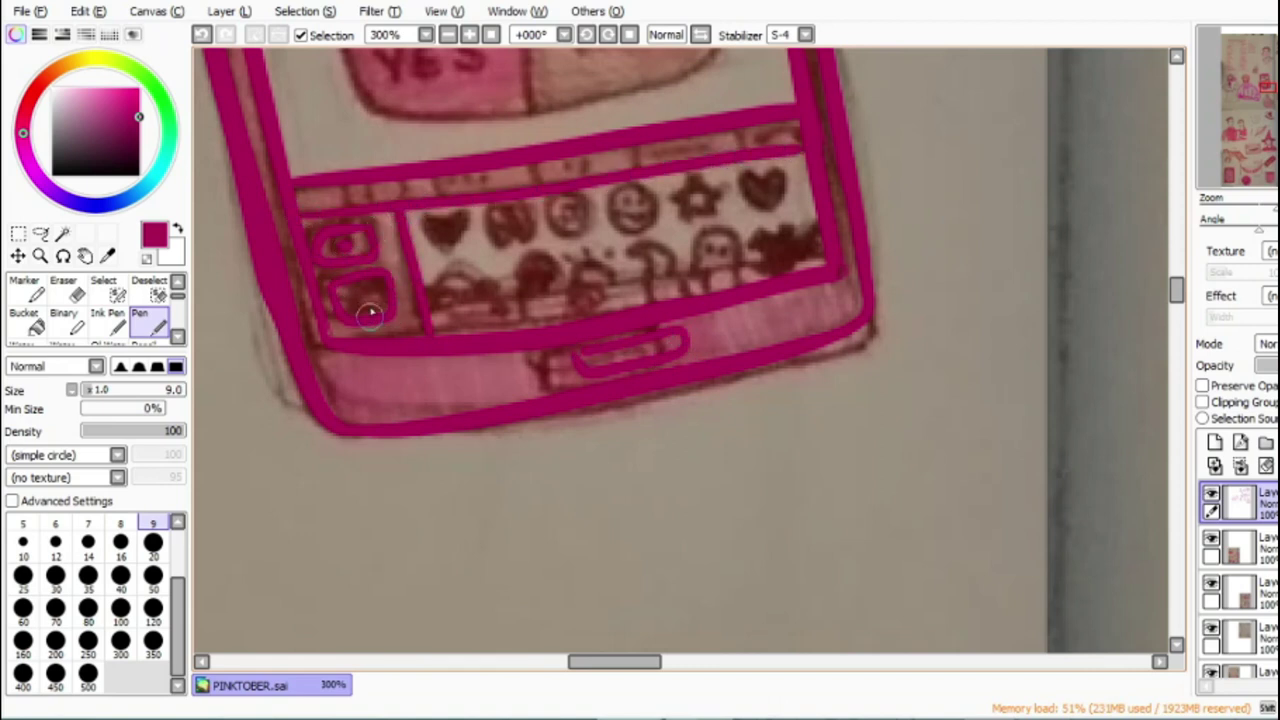
mouse_move(441, 252)
left_mouse_down()
mouse_move(504, 248)
mouse_move(501, 212)
mouse_move(529, 222)
mouse_move(497, 230)
mouse_move(514, 230)
mouse_move(584, 207)
left_mouse_up()
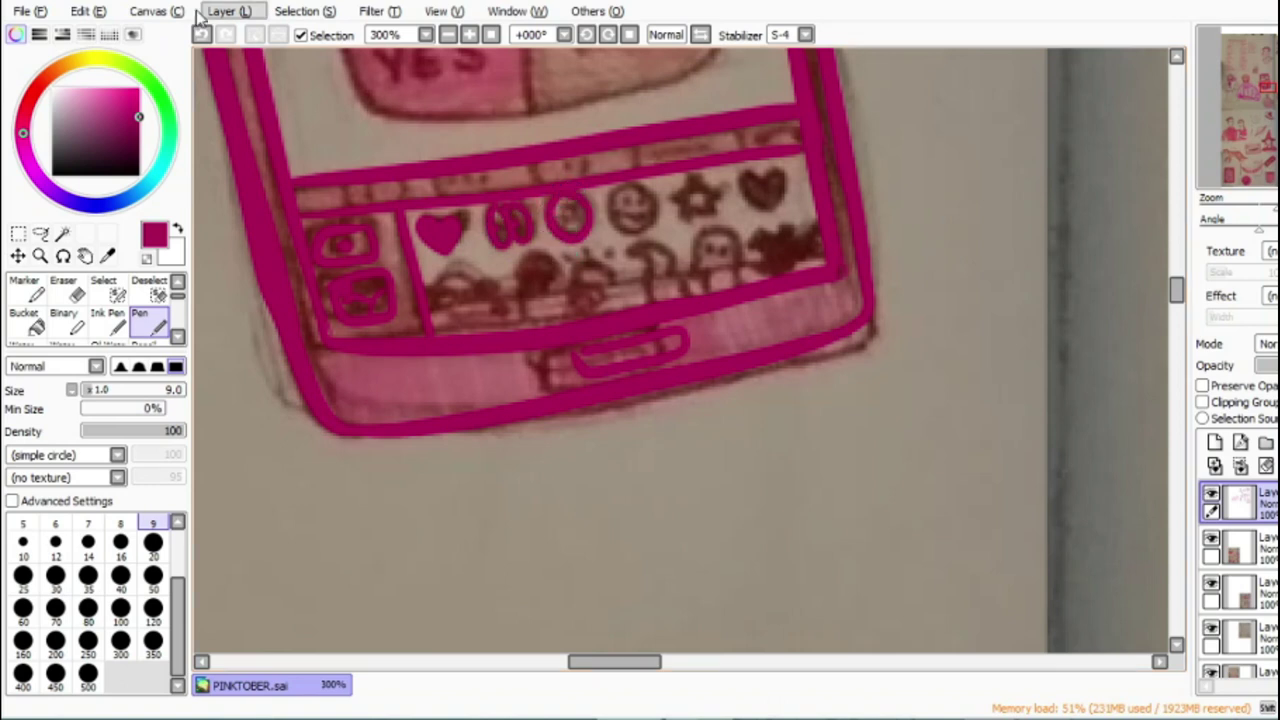
key("ctrl+z")
left_click_drag(547, 218, 558, 203)
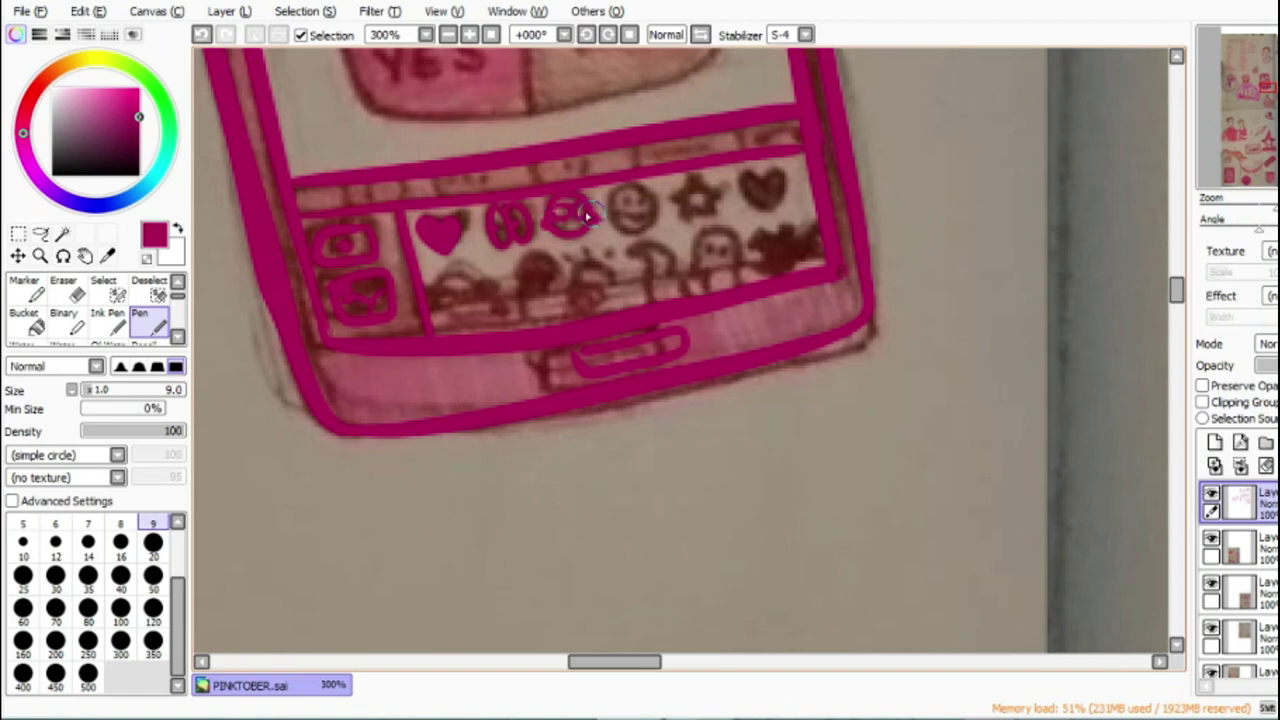
mouse_move(631, 192)
left_mouse_down()
mouse_move(640, 234)
mouse_move(628, 188)
left_mouse_up()
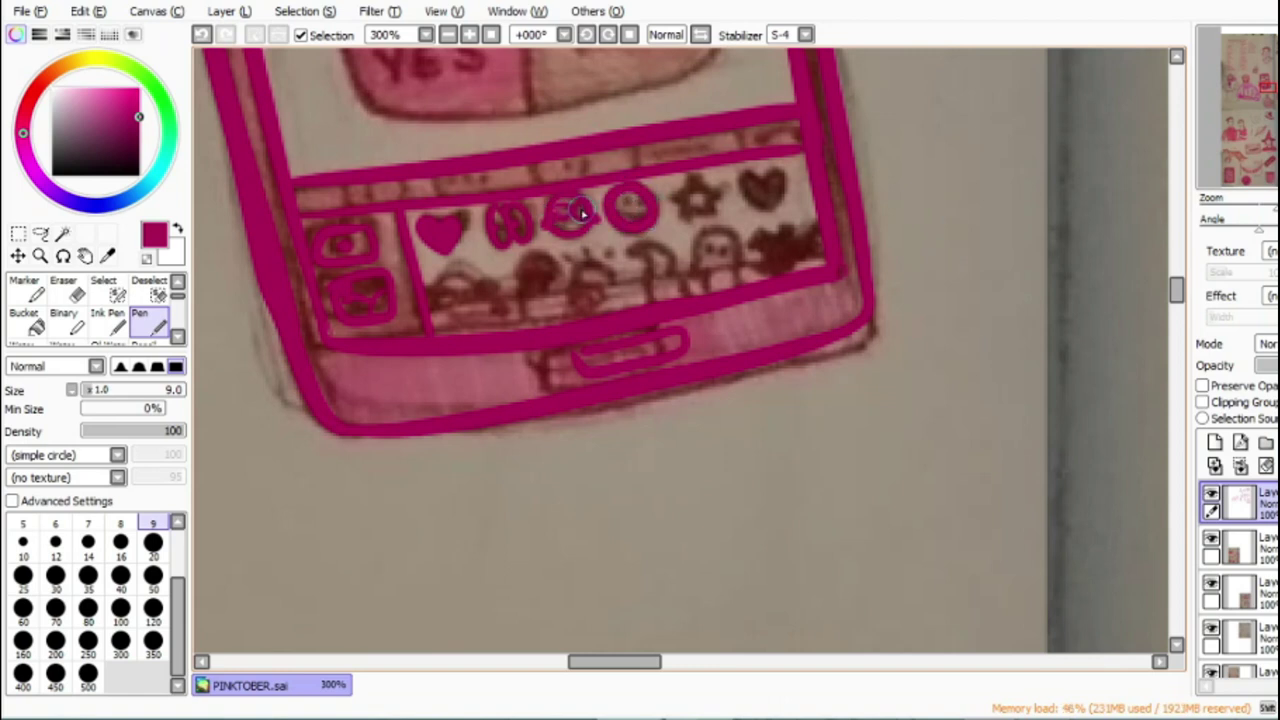
mouse_move(701, 191)
left_mouse_down()
mouse_move(673, 207)
mouse_move(689, 226)
mouse_move(717, 217)
mouse_move(714, 190)
mouse_move(760, 184)
left_mouse_up()
Step: Ink the lower row of emojis, including the smiling face, sun, crescent moon and ghost
left_click_drag(437, 311, 485, 297)
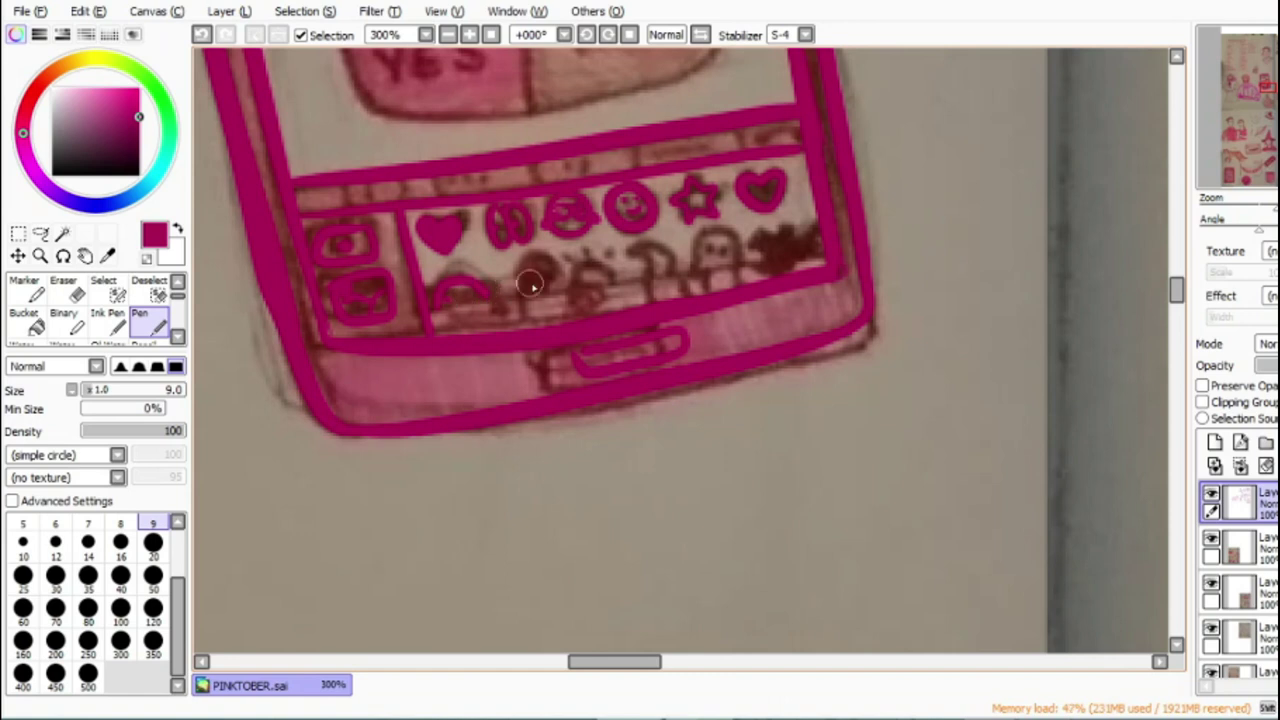
left_click_drag(787, 241, 768, 258)
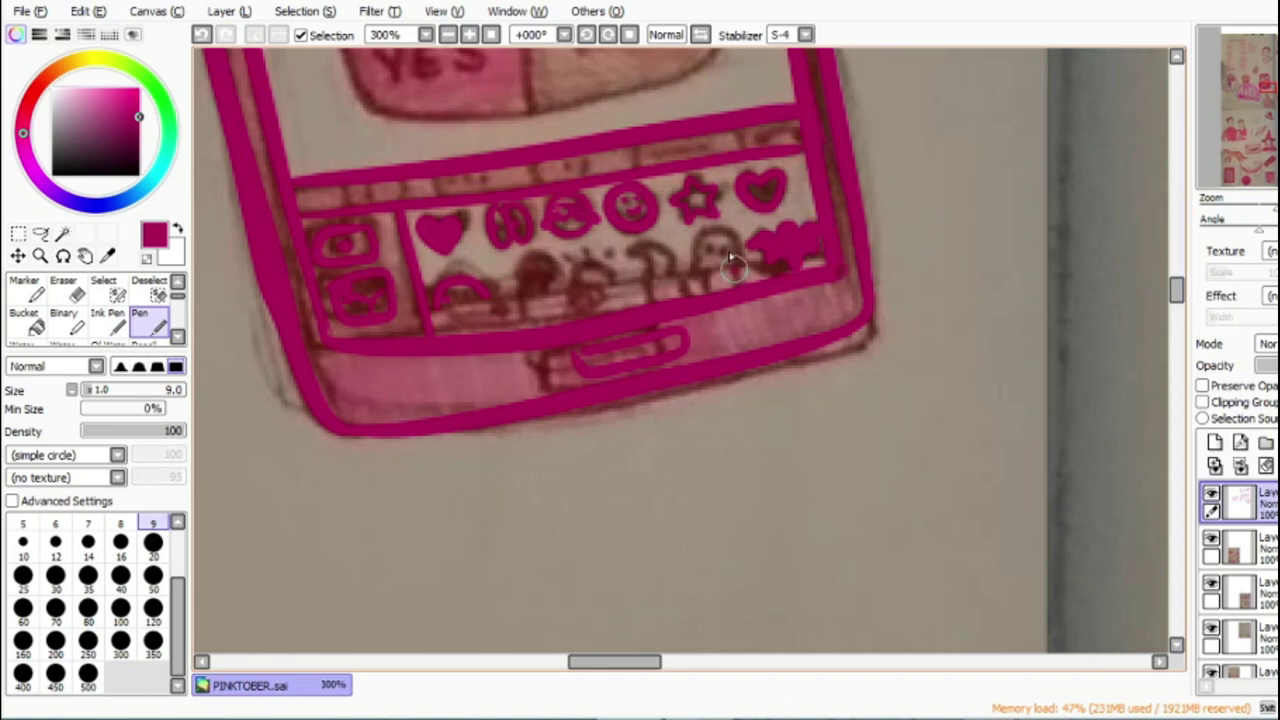
left_click_drag(731, 258, 704, 306)
mouse_move(636, 254)
left_mouse_down()
mouse_move(665, 300)
mouse_move(640, 257)
left_mouse_up()
left_click_drag(581, 280, 582, 275)
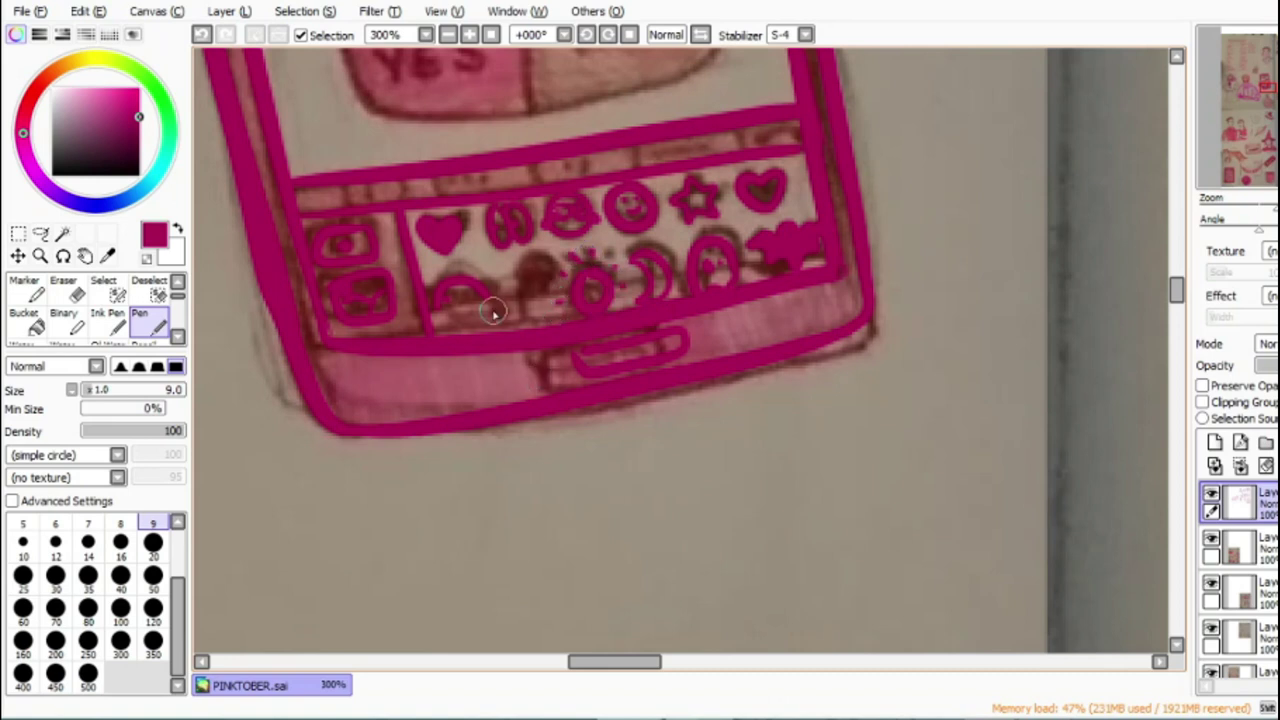
left_click_drag(437, 295, 489, 313)
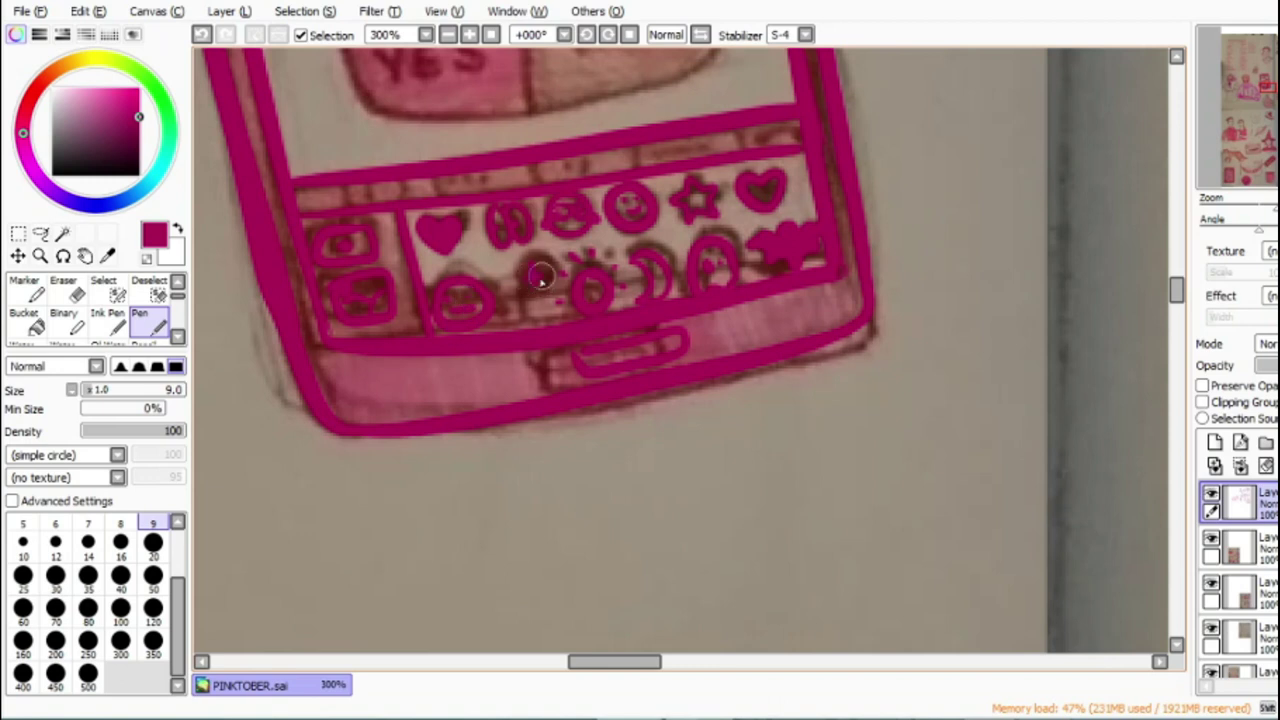
left_click_drag(507, 312, 535, 292)
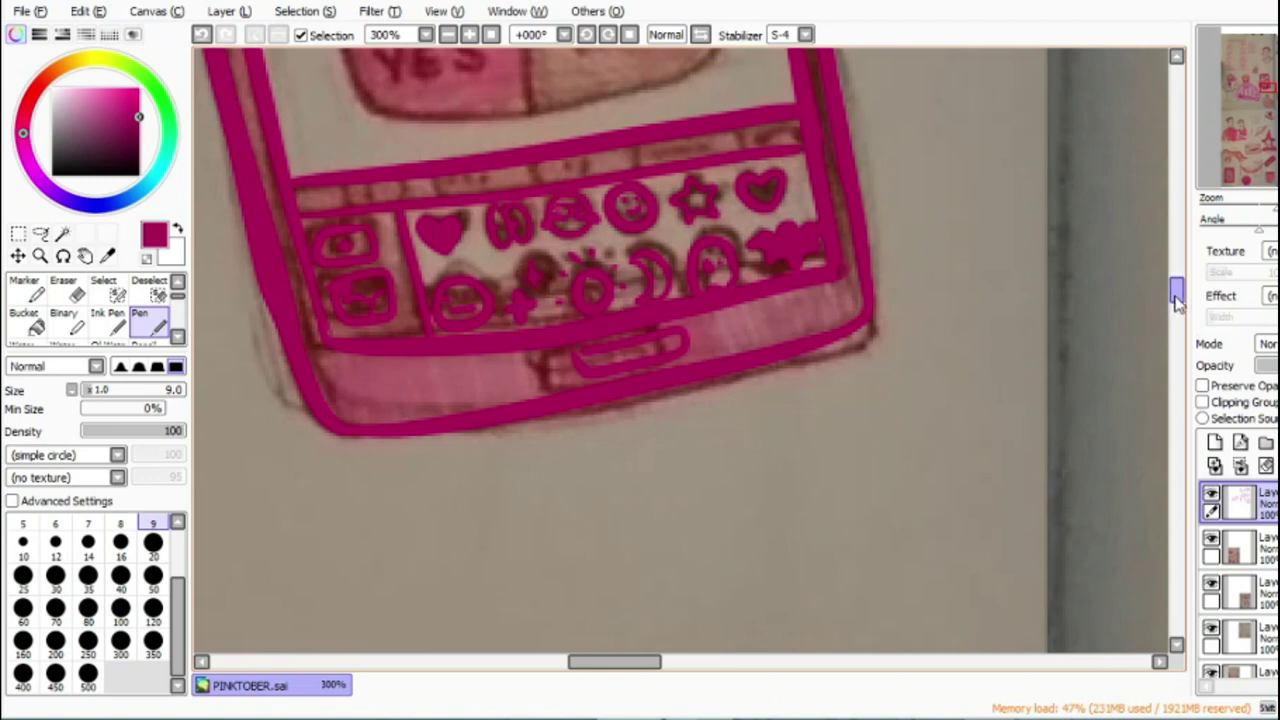
Step: Ink the rounded frame of the pop-up on the phone screen and the lines dividing off its two answer buttons
left_click_drag(1177, 300, 1177, 280)
mouse_move(616, 168)
left_mouse_down()
mouse_move(395, 218)
mouse_move(643, 166)
mouse_move(718, 425)
left_mouse_up()
key("ctrl+z")
mouse_move(320, 216)
left_mouse_down()
mouse_move(320, 375)
mouse_move(680, 472)
mouse_move(722, 422)
left_mouse_up()
left_click_drag(345, 397, 702, 345)
left_click_drag(551, 507, 498, 352)
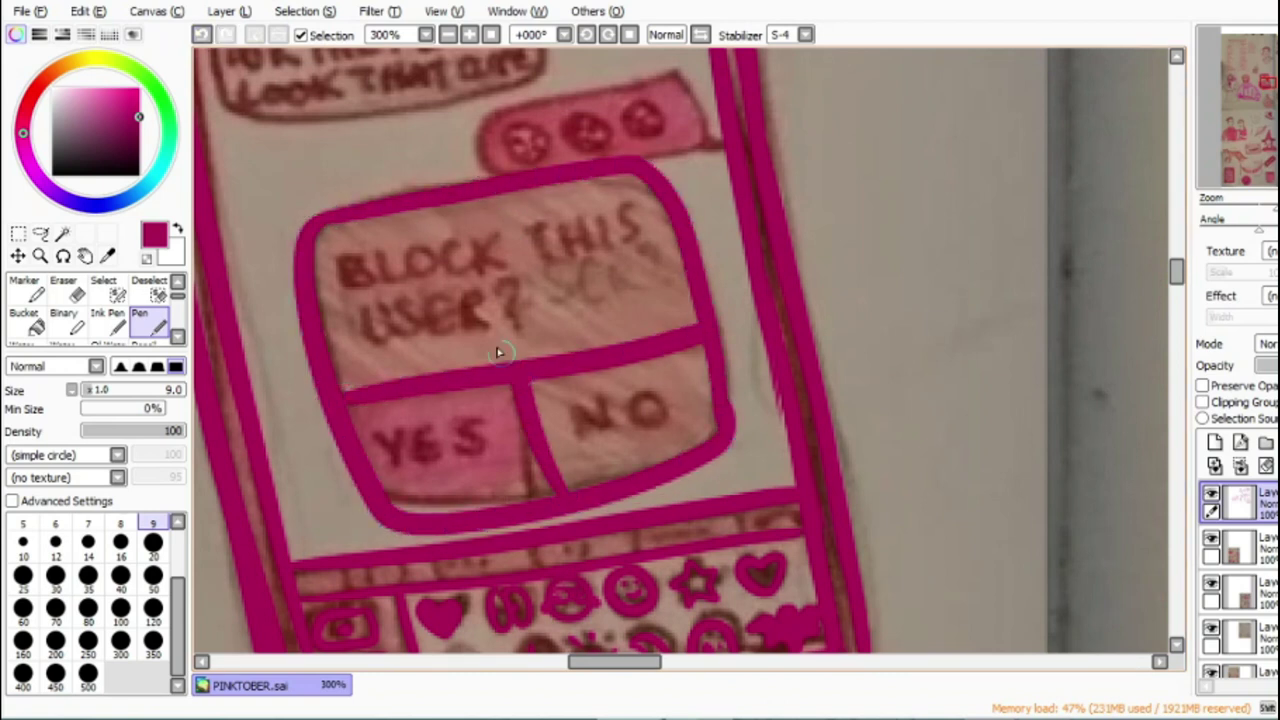
Step: Letter "BLOCK THIS USER?" in the pop-up and "YES" and "NO" on its buttons
mouse_move(347, 290)
left_mouse_down()
mouse_move(355, 263)
mouse_move(580, 215)
mouse_move(531, 229)
mouse_move(571, 257)
mouse_move(634, 229)
mouse_move(648, 250)
left_mouse_up()
mouse_move(371, 323)
left_mouse_down()
mouse_move(420, 328)
mouse_move(452, 292)
mouse_move(443, 322)
mouse_move(509, 294)
mouse_move(520, 306)
left_mouse_up()
mouse_move(402, 460)
left_mouse_down()
mouse_move(418, 432)
mouse_move(428, 461)
mouse_move(458, 470)
left_mouse_up()
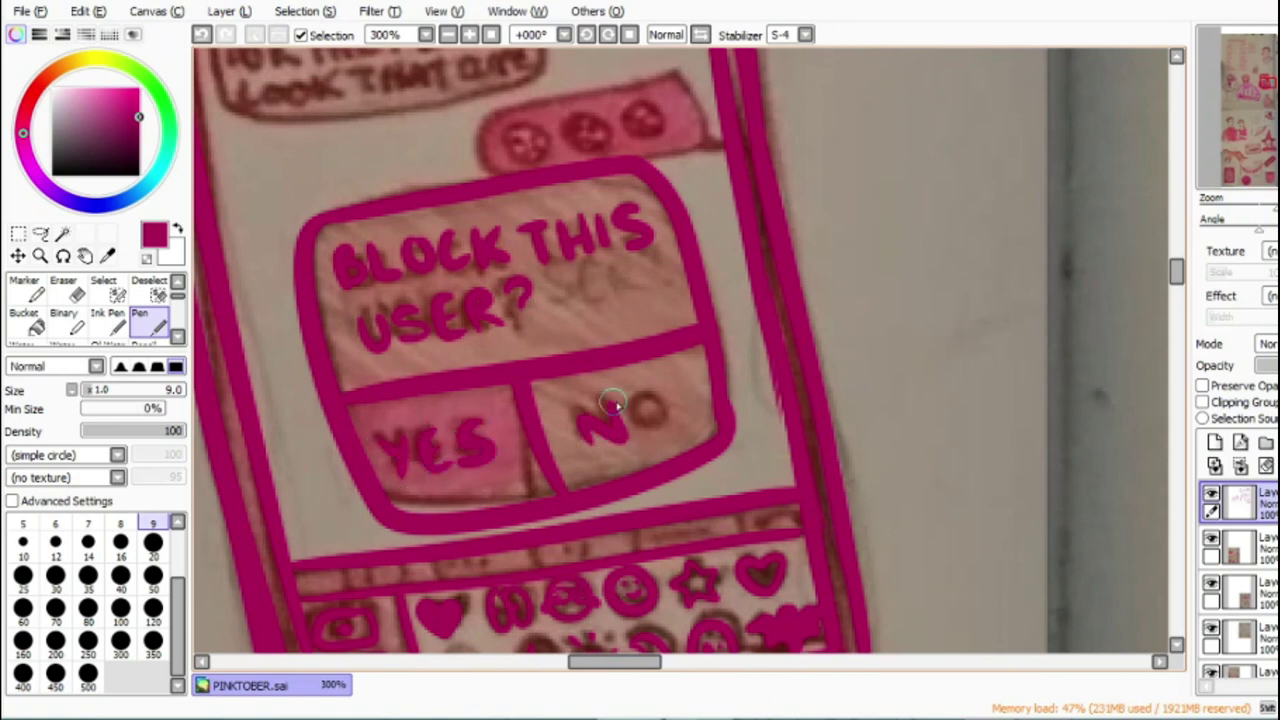
left_click_drag(645, 399, 646, 402)
Step: Ink the outlines of the two message bubbles above the pop-up, including their pointed tails
left_click_drag(629, 664, 609, 670)
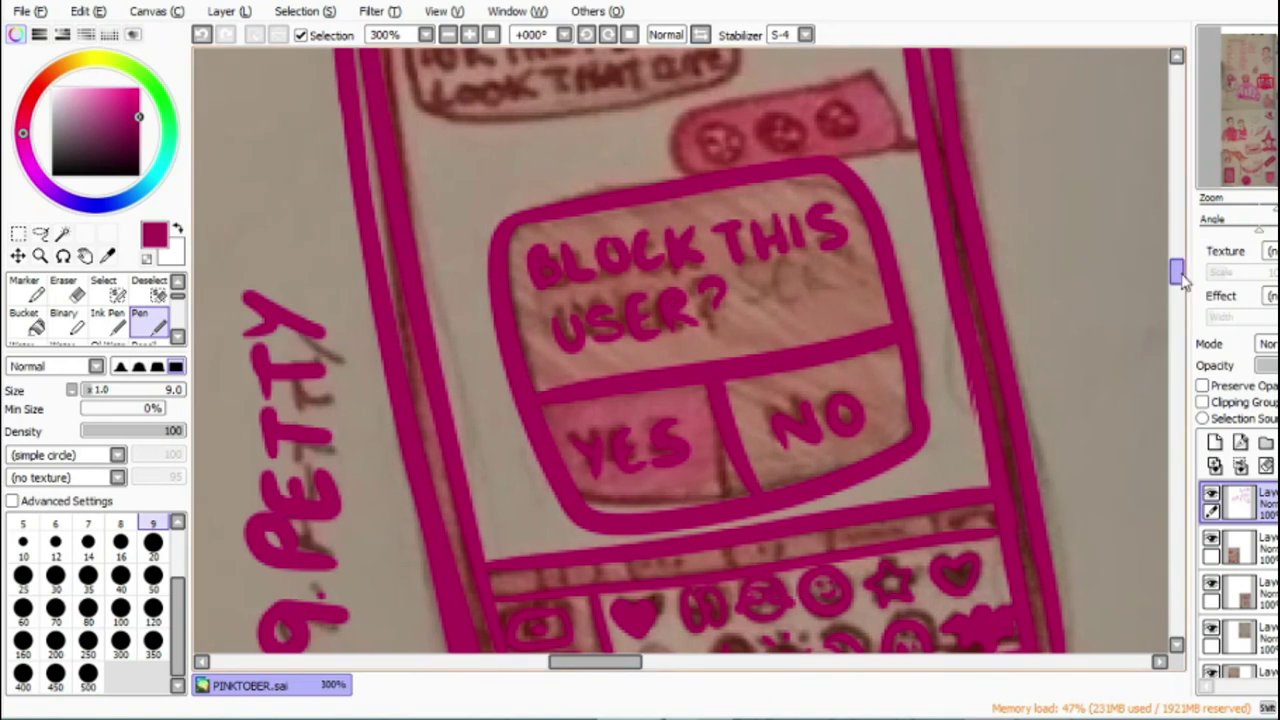
left_click_drag(1179, 272, 1179, 258)
mouse_move(895, 447)
left_mouse_down()
mouse_move(738, 466)
mouse_move(871, 386)
mouse_move(888, 440)
left_mouse_up()
mouse_move(393, 334)
left_mouse_down()
mouse_move(497, 430)
mouse_move(733, 381)
mouse_move(565, 314)
mouse_move(396, 340)
left_mouse_up()
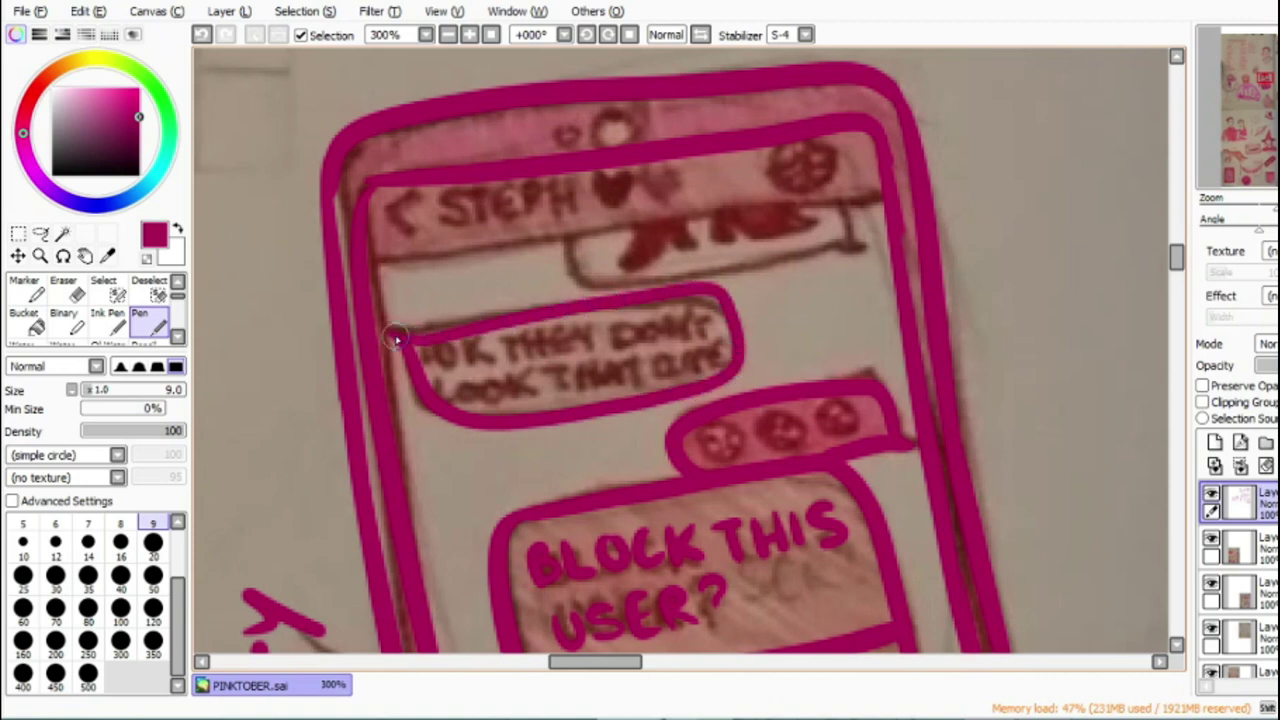
Step: Ink the chat header's lower line, back arrow, contact name and two hearts, plus the phone's front camera
mouse_move(376, 250)
left_mouse_down()
mouse_move(663, 220)
mouse_move(836, 150)
left_mouse_up()
mouse_move(402, 200)
left_mouse_down()
mouse_move(434, 229)
mouse_move(457, 206)
mouse_move(517, 207)
mouse_move(560, 189)
mouse_move(668, 194)
left_mouse_up()
mouse_move(640, 108)
left_mouse_down()
mouse_move(646, 123)
mouse_move(590, 130)
left_mouse_up()
Step: Ink the cut-off message bubble beneath the chat header and the solid dark shapes inside it
mouse_move(583, 243)
left_mouse_down()
mouse_move(695, 272)
mouse_move(858, 248)
left_mouse_up()
left_click_drag(727, 233, 804, 228)
mouse_move(674, 234)
left_mouse_down()
mouse_move(691, 239)
mouse_move(631, 247)
left_mouse_up()
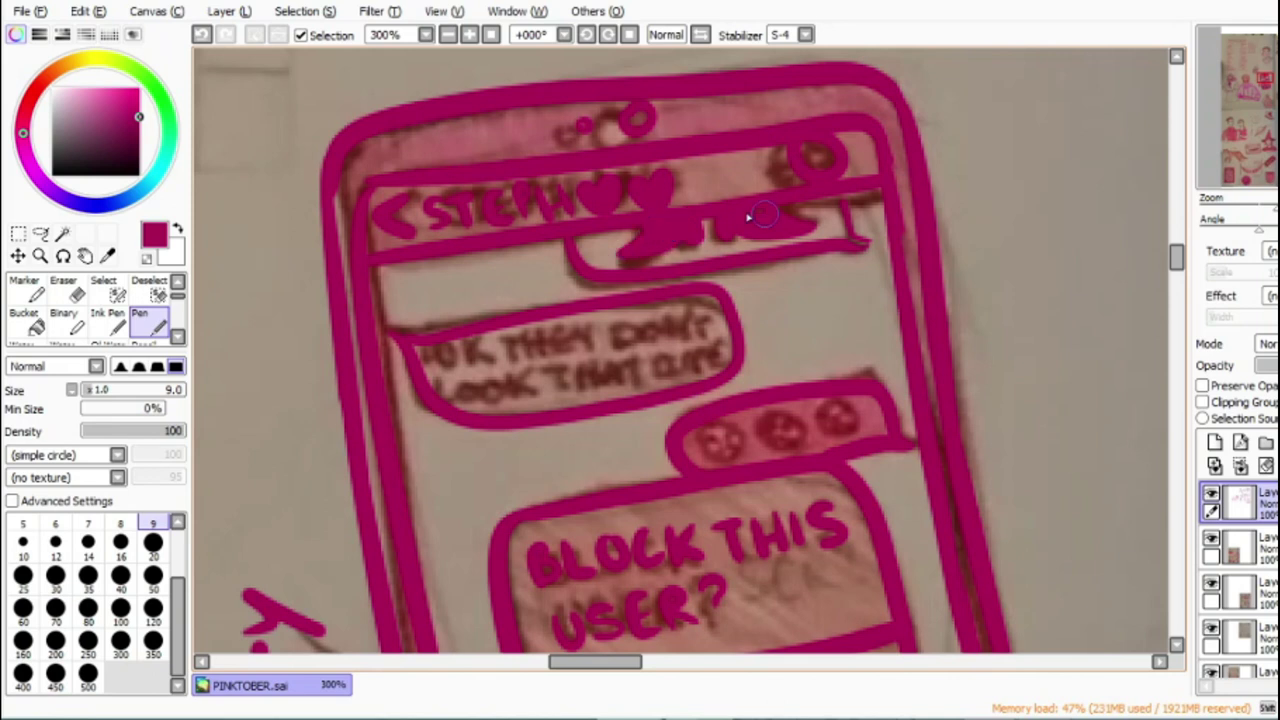
Step: Reduce the Pen to size 6 and letter "IDK, THEY DONT LOOK CUTE" inside the larger message bubble
double_click(471, 35)
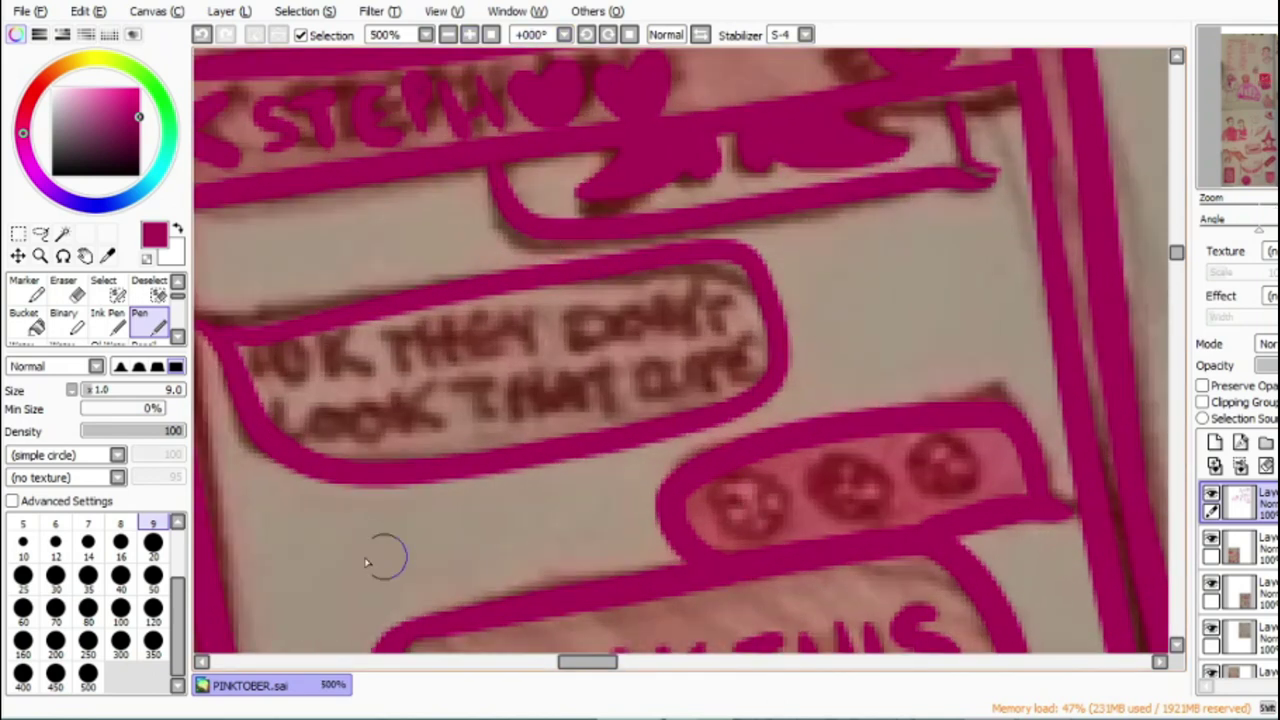
left_click(57, 534)
left_click(470, 35)
left_click_drag(581, 662, 553, 661)
mouse_move(727, 349)
left_mouse_down()
mouse_move(734, 389)
mouse_move(817, 380)
left_mouse_up()
left_click_drag(836, 335, 852, 385)
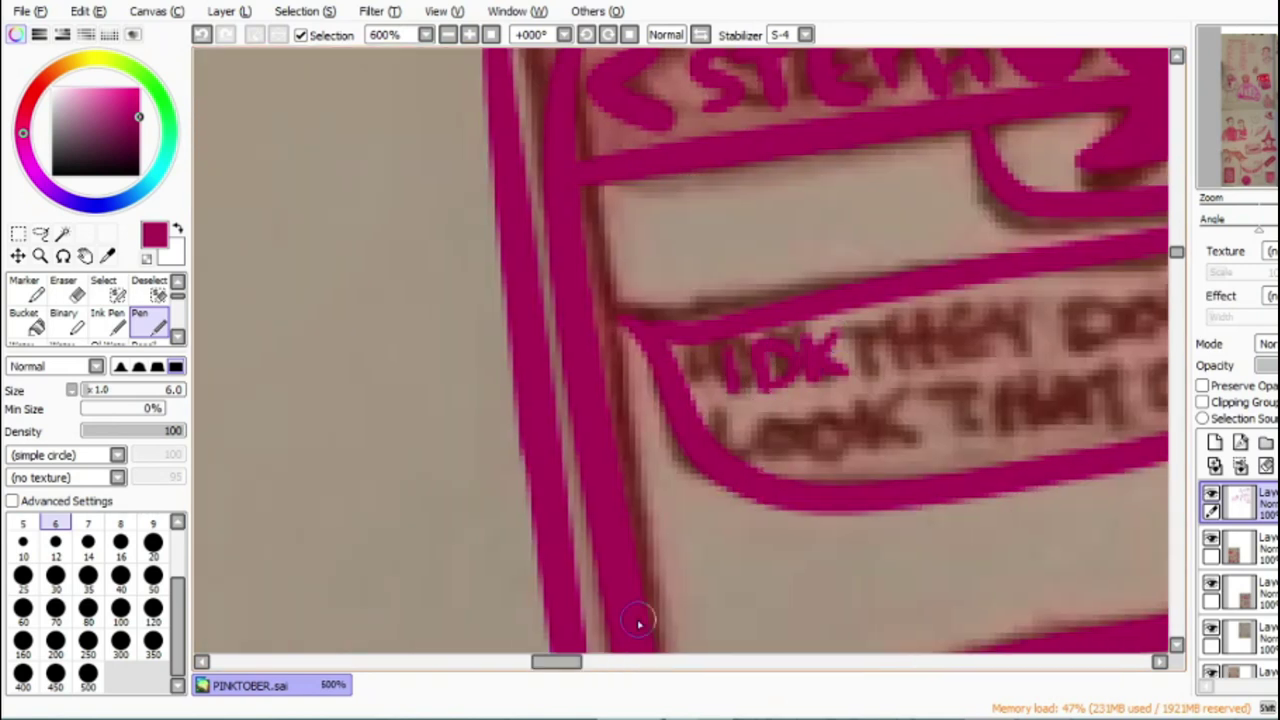
left_click_drag(557, 665, 572, 665)
mouse_move(602, 335)
left_mouse_down()
mouse_move(639, 324)
mouse_move(626, 370)
left_mouse_up()
left_click_drag(646, 312, 655, 358)
mouse_move(671, 310)
left_mouse_down()
mouse_move(680, 354)
mouse_move(714, 363)
mouse_move(720, 306)
mouse_move(832, 334)
mouse_move(830, 315)
mouse_move(878, 312)
mouse_move(943, 277)
mouse_move(978, 320)
left_mouse_up()
mouse_move(470, 410)
left_mouse_down()
mouse_move(515, 460)
mouse_move(528, 429)
mouse_move(663, 400)
mouse_move(690, 445)
left_mouse_up()
mouse_move(783, 379)
left_mouse_down()
mouse_move(871, 374)
mouse_move(871, 400)
mouse_move(946, 407)
mouse_move(930, 386)
left_mouse_up()
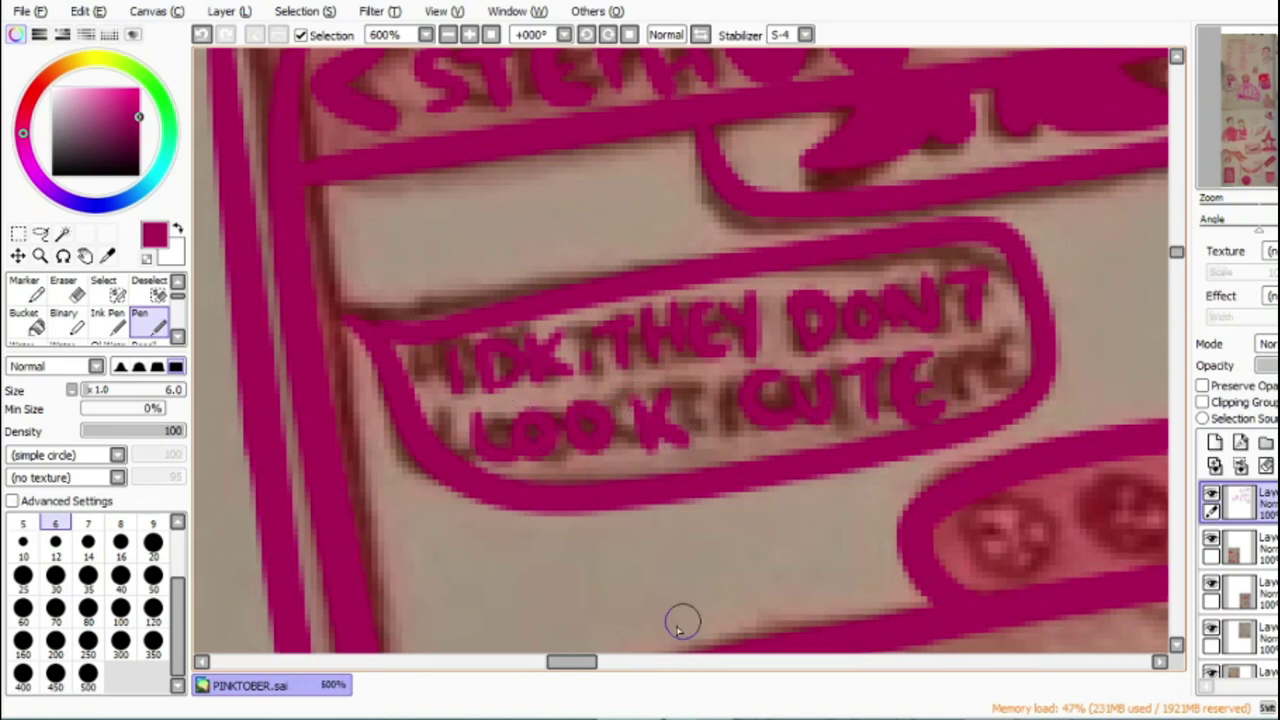
Step: Ink the three angry face emojis inside the smaller message bubble
left_click_drag(574, 662, 591, 662)
mouse_move(715, 507)
left_mouse_down()
mouse_move(743, 573)
mouse_move(712, 506)
mouse_move(714, 554)
mouse_move(755, 548)
left_mouse_up()
mouse_move(820, 497)
left_mouse_down()
mouse_move(883, 509)
mouse_move(811, 506)
mouse_move(849, 520)
mouse_move(971, 466)
mouse_move(1006, 500)
mouse_move(942, 485)
mouse_move(934, 500)
mouse_move(988, 508)
left_mouse_up()
Step: Hide the scanned sketch to examine the phone's line art on white, and show the sketch again
left_click(448, 35)
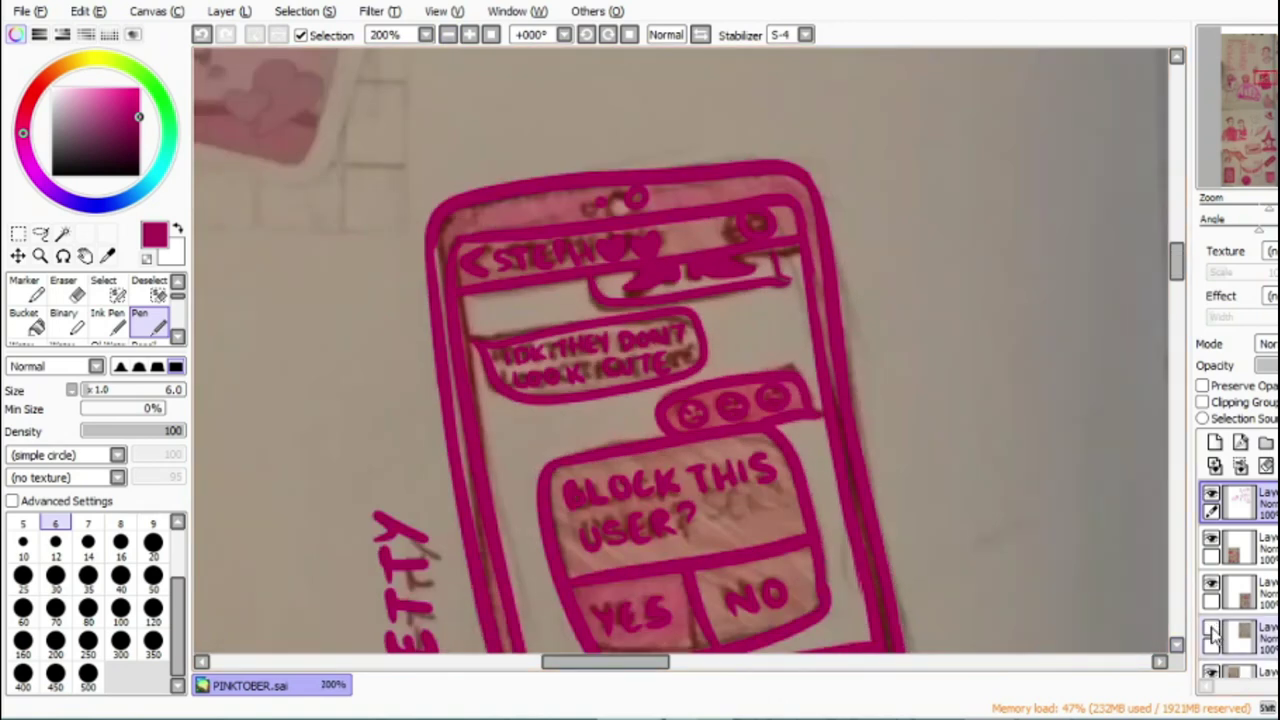
left_click(1211, 674)
scroll(677, 315, "up", 3)
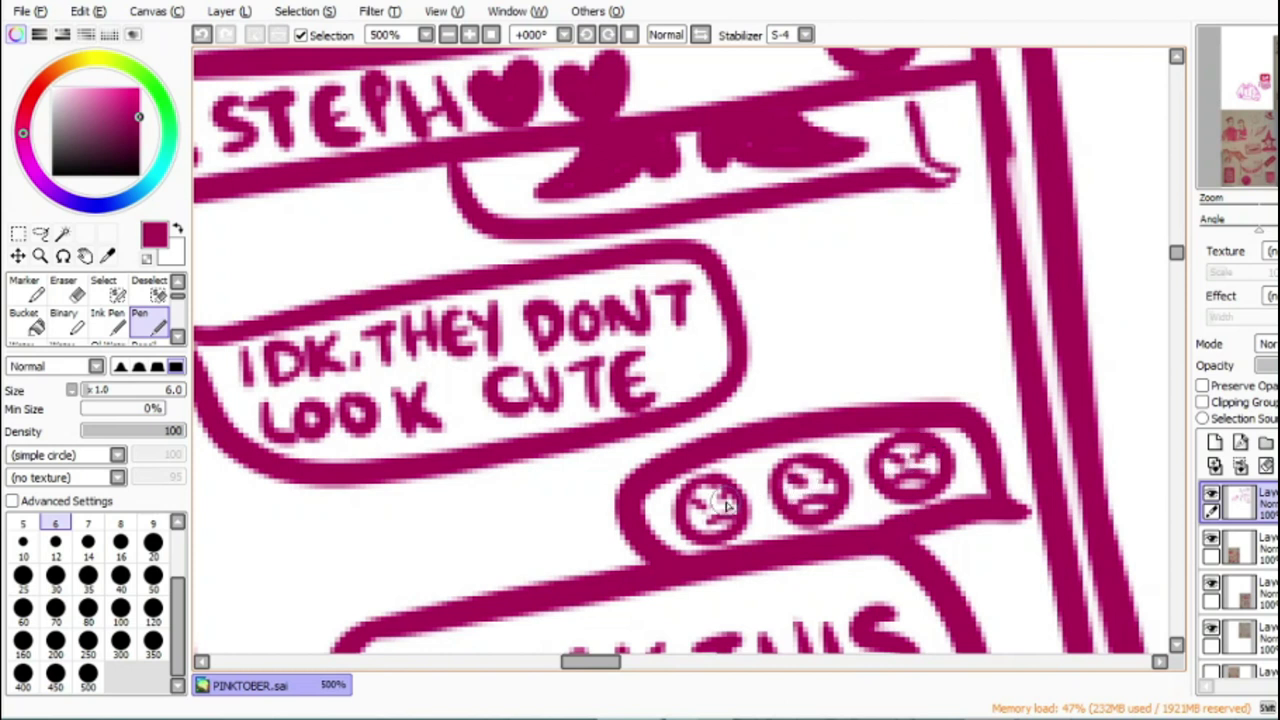
left_click(448, 36)
left_click(448, 36)
left_click(448, 36)
left_click(448, 36)
left_click(448, 36)
left_click(448, 36)
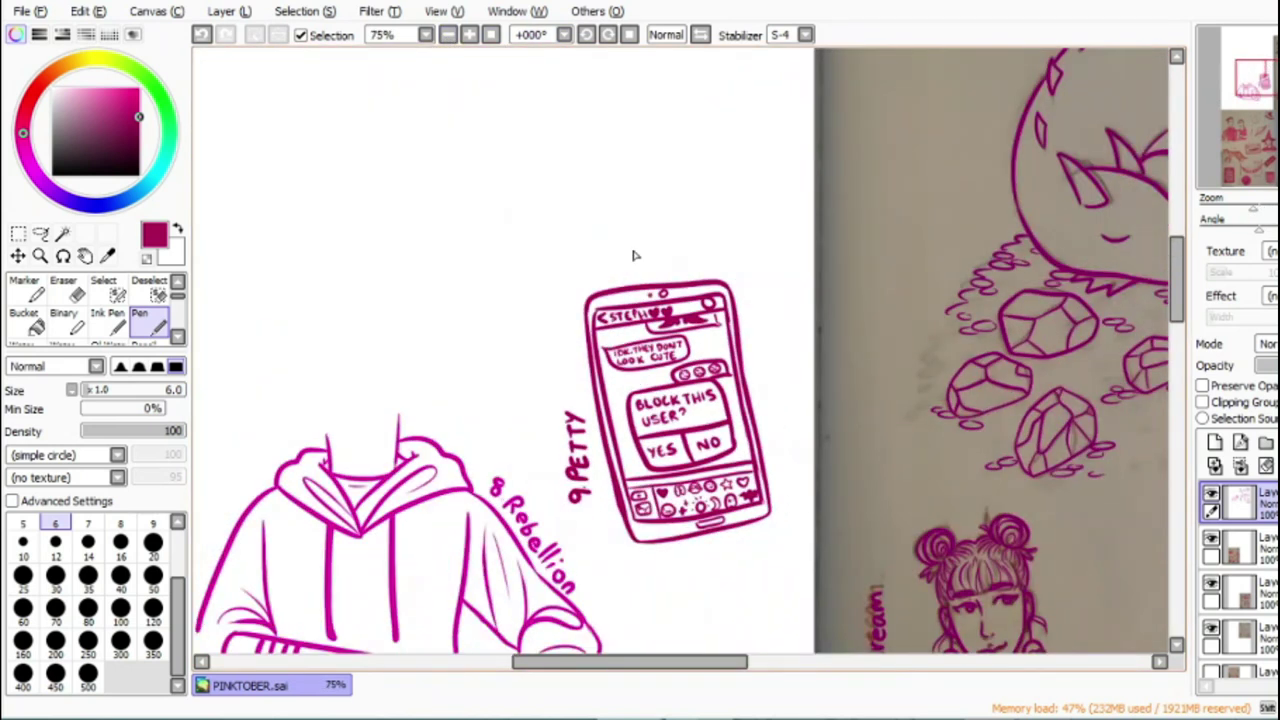
left_click(469, 36)
left_click(469, 36)
left_click(469, 36)
left_click(469, 36)
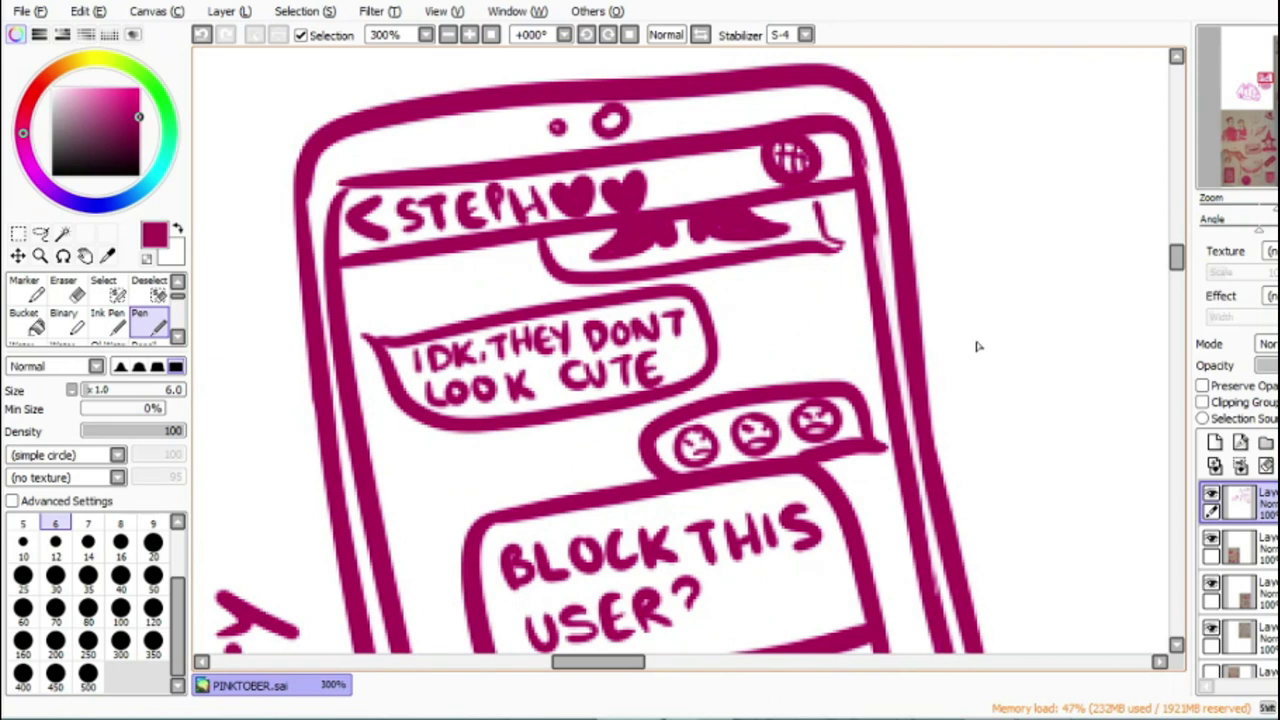
left_click(1211, 671)
Step: Ink the outline of the Rebellion figure's face mask and both ears in bright magenta
left_click_drag(641, 664, 507, 668)
scroll(503, 447, "down", 5)
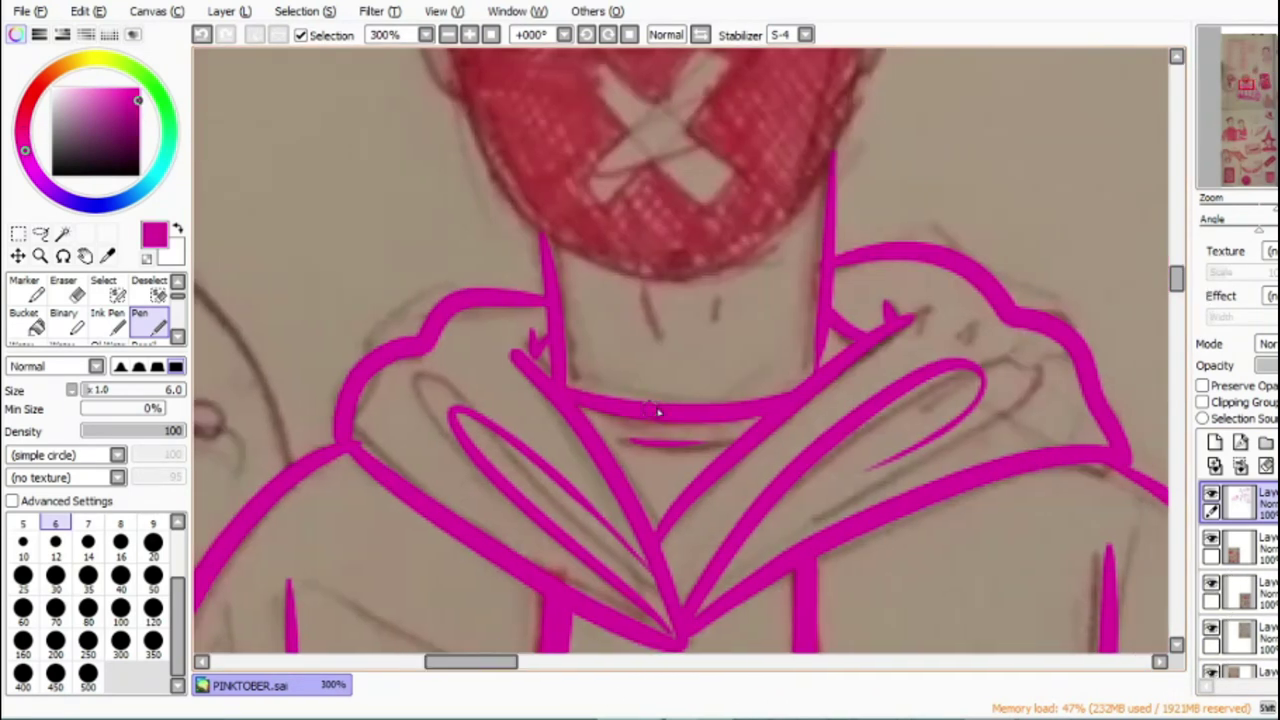
left_click_drag(1176, 290, 1176, 272)
mouse_move(440, 262)
left_mouse_down()
mouse_move(463, 360)
mouse_move(537, 505)
mouse_move(655, 559)
mouse_move(764, 532)
mouse_move(845, 402)
mouse_move(830, 432)
mouse_move(858, 262)
left_mouse_up()
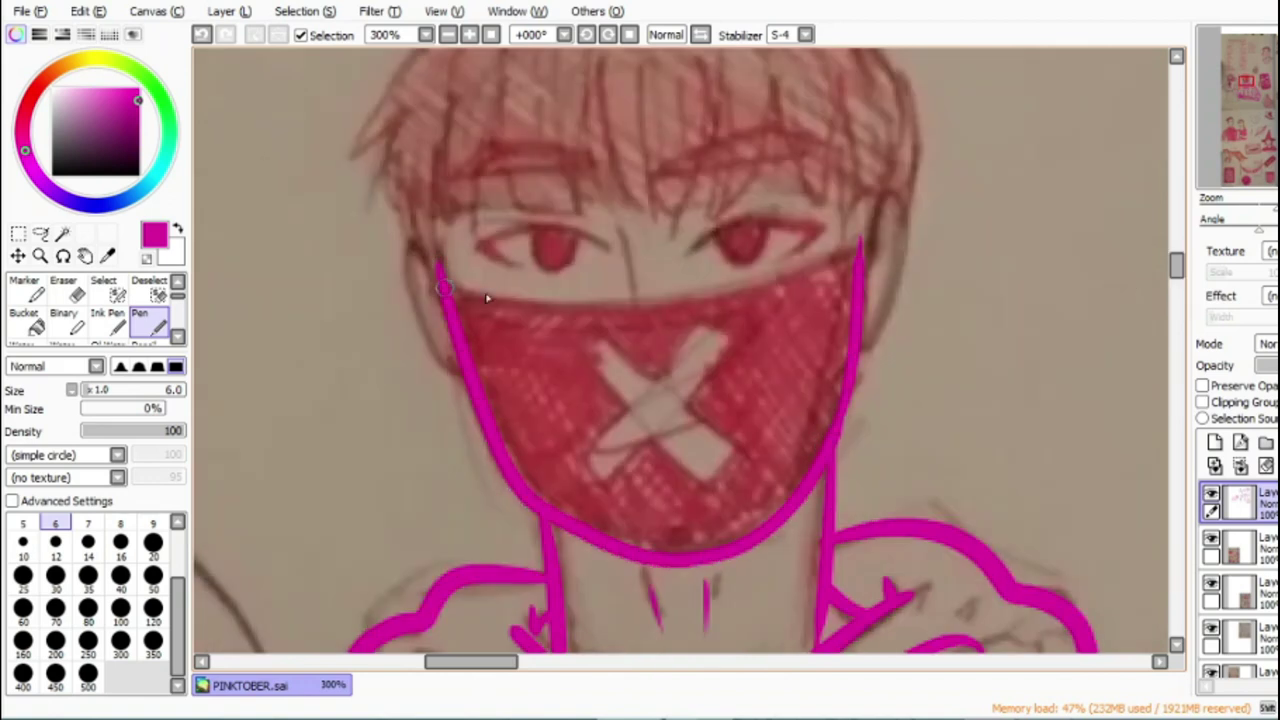
mouse_move(487, 298)
left_mouse_down()
mouse_move(670, 303)
mouse_move(846, 255)
left_mouse_up()
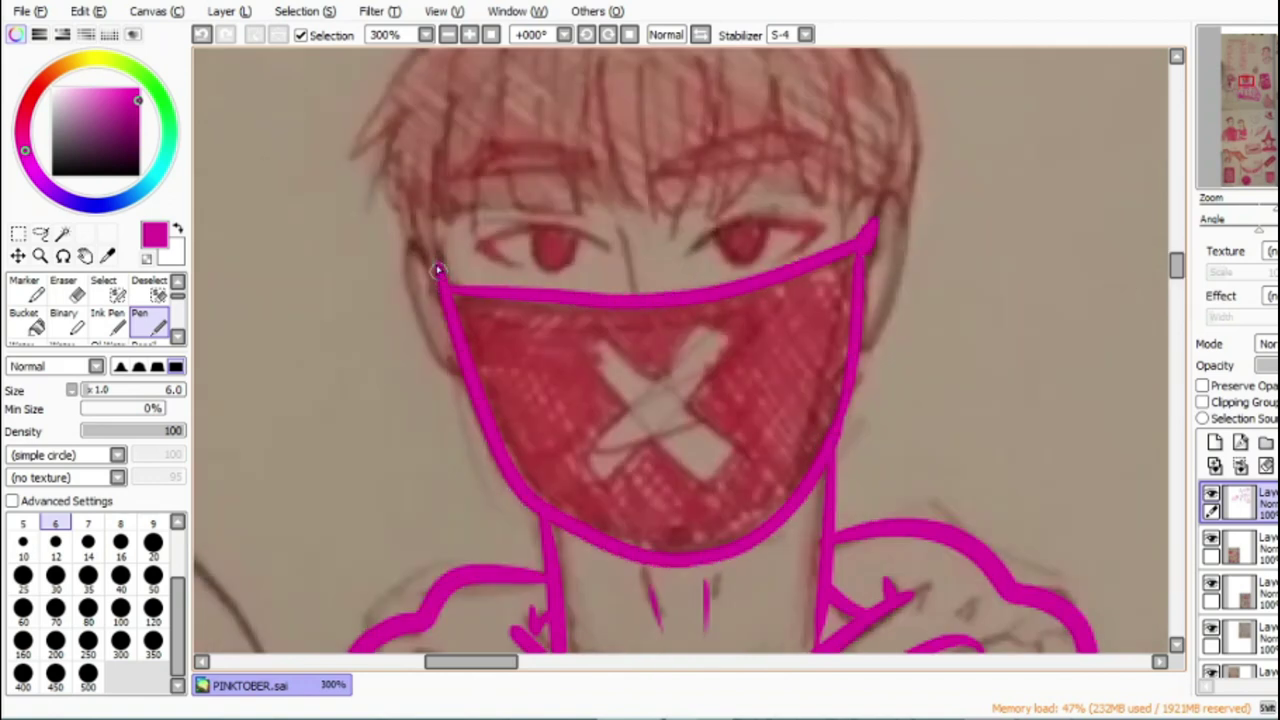
left_click_drag(437, 270, 425, 352)
left_click_drag(866, 250, 868, 352)
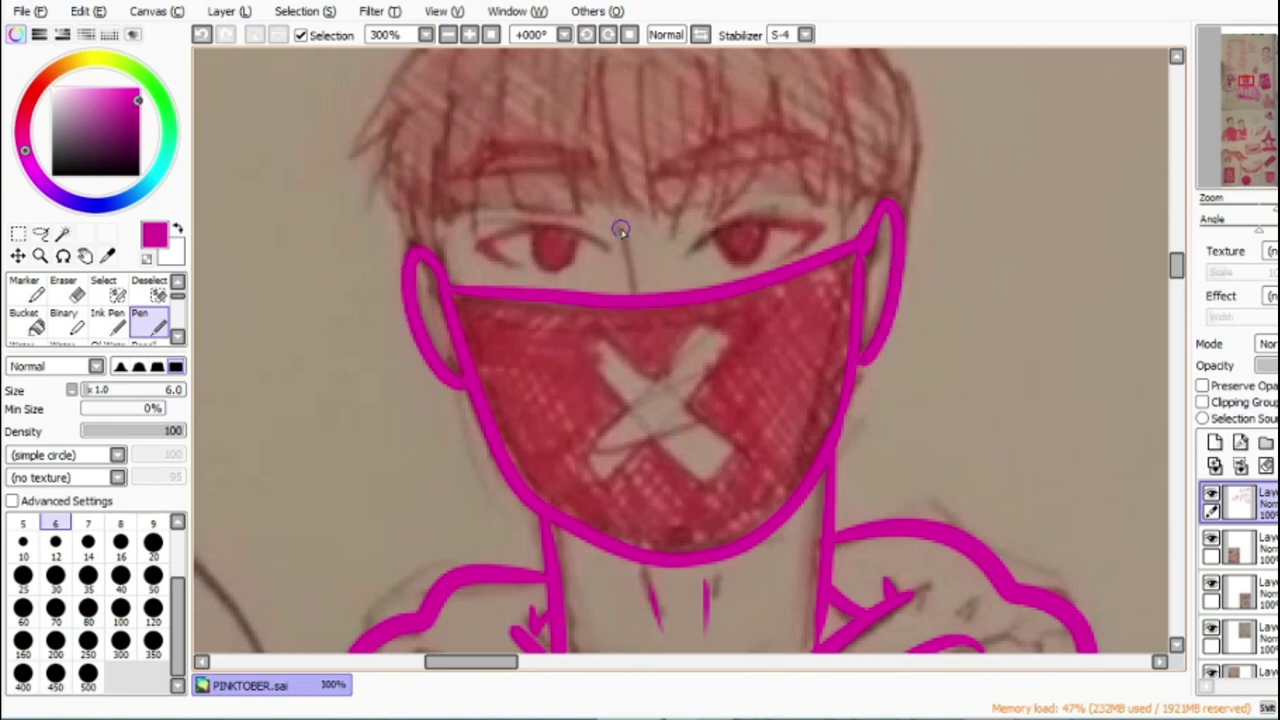
Step: Hide the scanned sketch and try to fill the face mask with the Bucket
key("g")
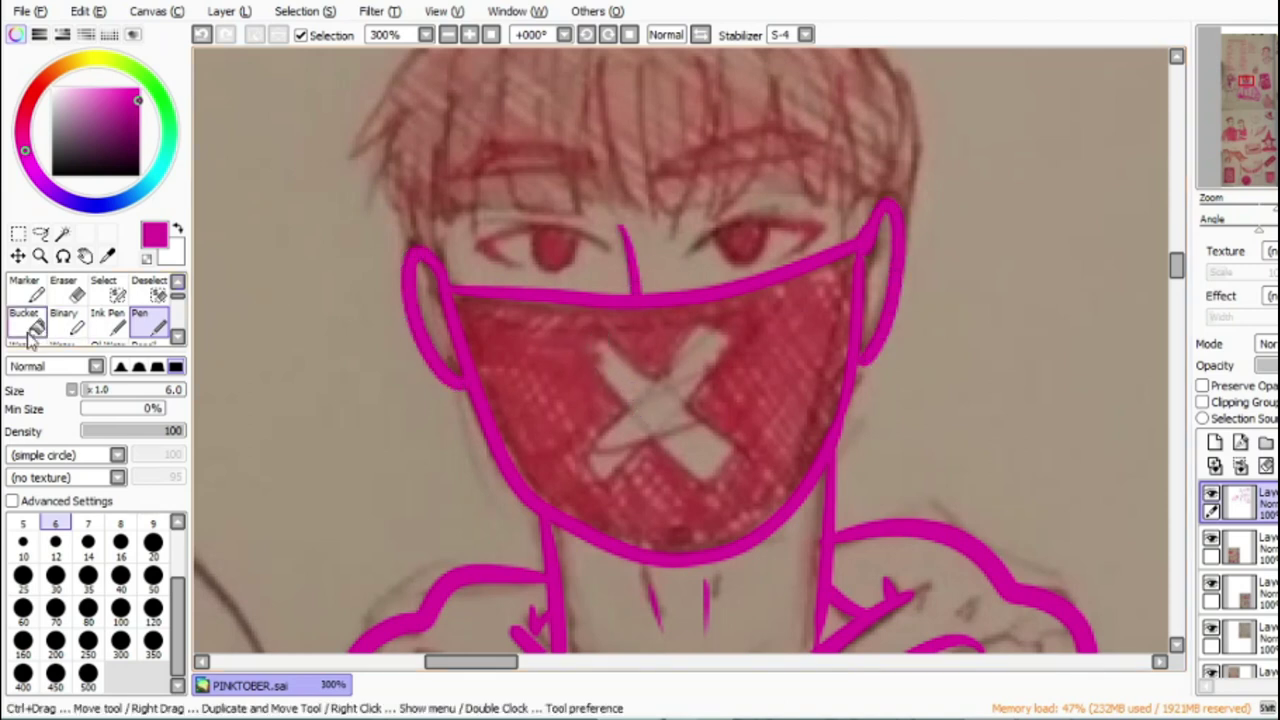
left_click(1212, 670)
left_click(803, 452)
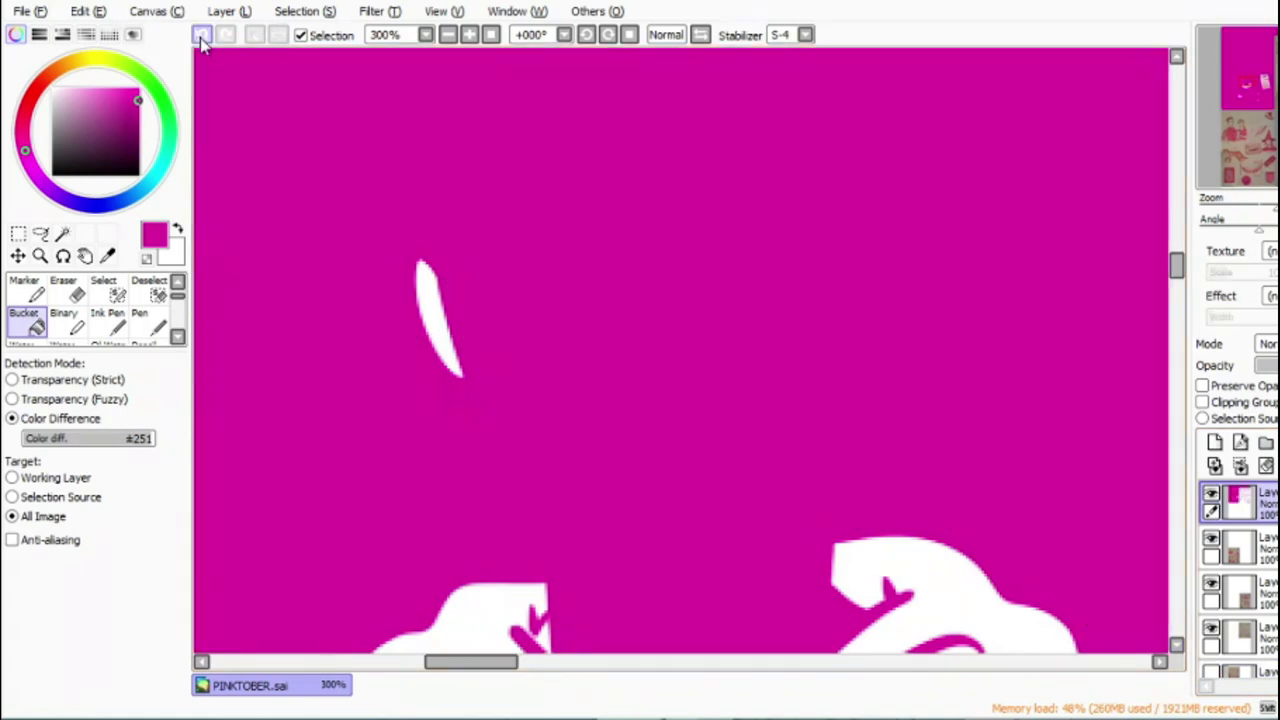
left_click(202, 36)
Step: Reinforce the mask's side edges with the Pen to close the outline, and fill the mask with magenta
key("n")
left_click_drag(855, 255, 834, 440)
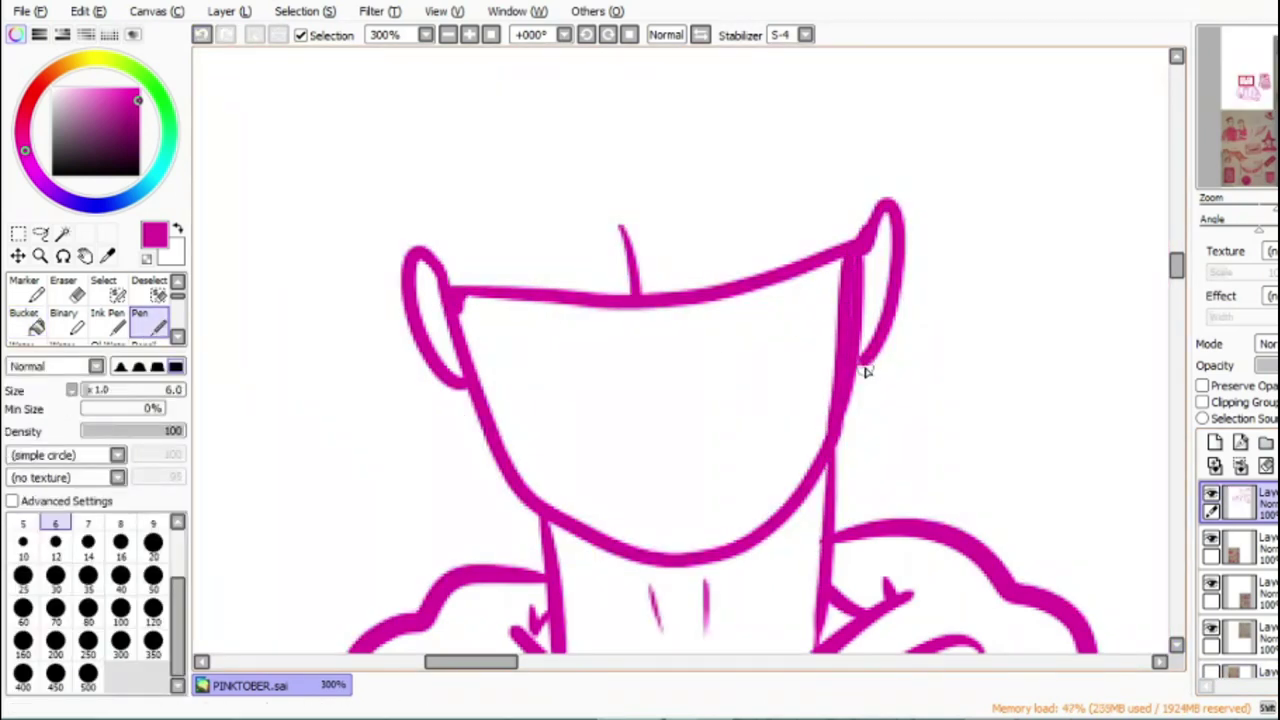
left_click(34, 322)
left_click(608, 407)
Step: Erase a broad X across the filled mask with the Eraser at size 20
left_click(145, 318)
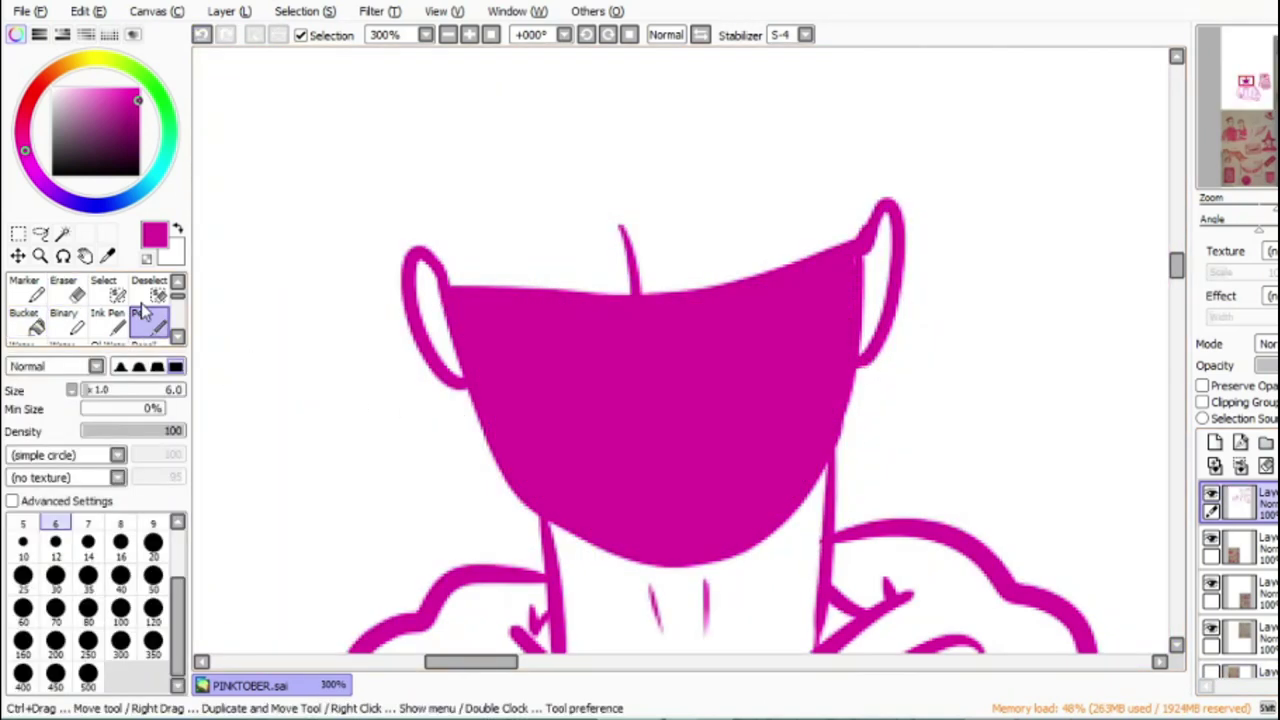
left_click(68, 290)
left_click(57, 90)
left_click(153, 549)
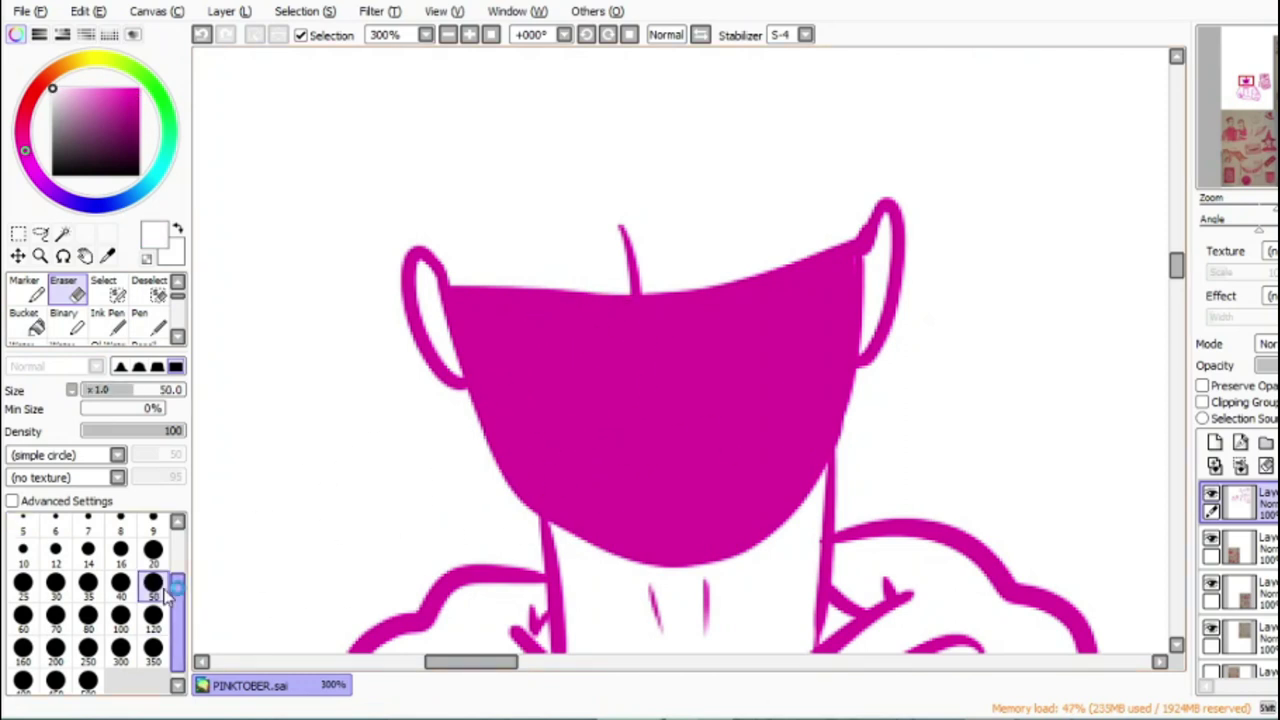
left_click_drag(563, 366, 724, 461)
left_click_drag(604, 462, 715, 342)
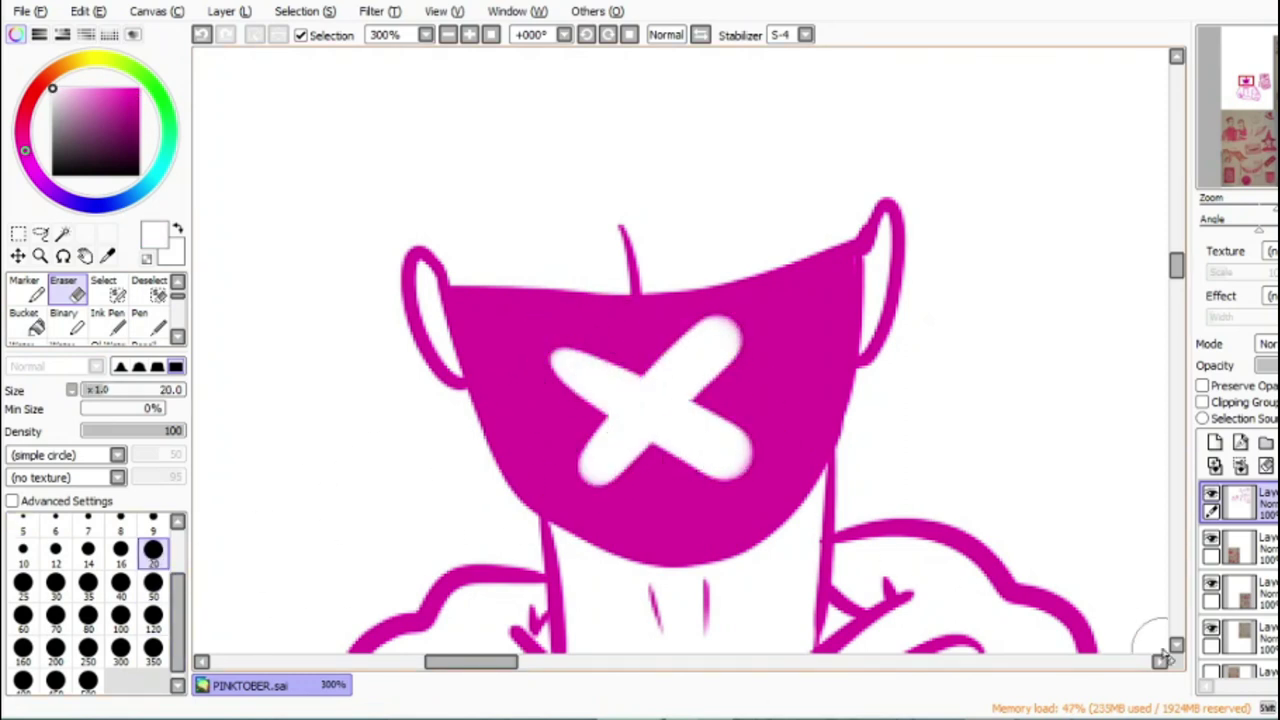
Step: Show the scanned sketch again and ink the figure's upper eyelids and irises above the mask
left_click(1211, 671)
left_click(140, 322)
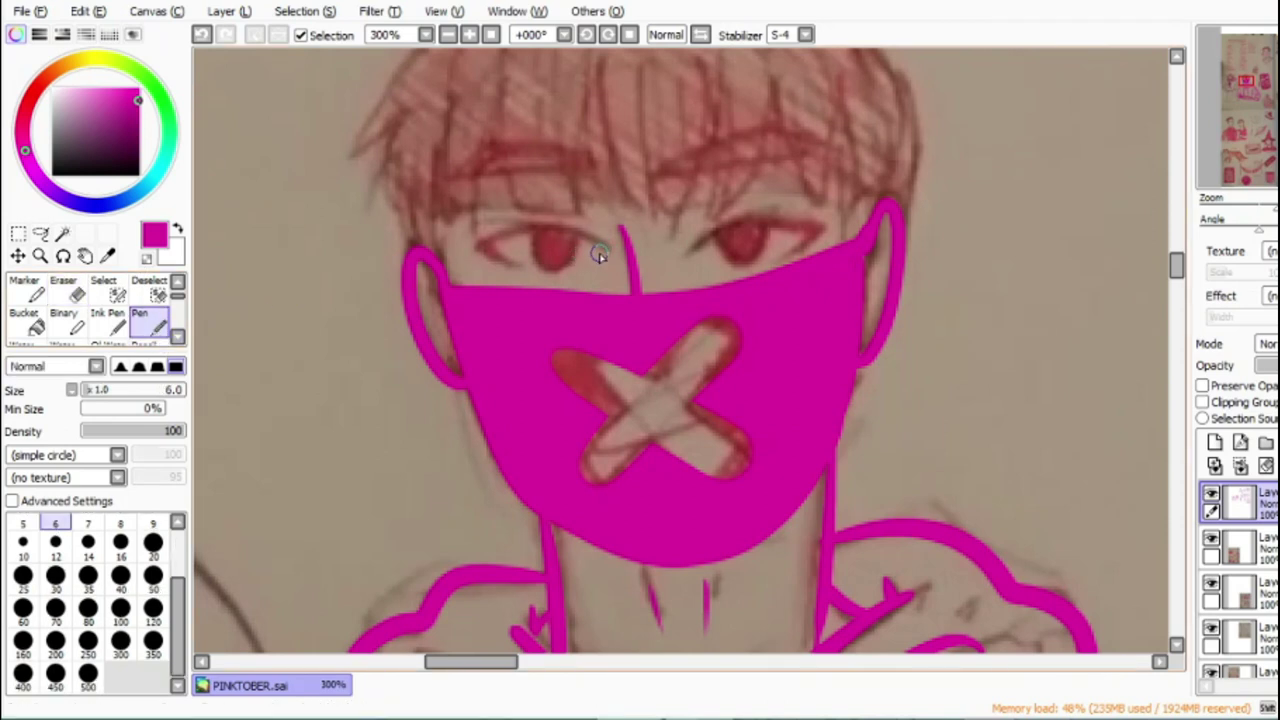
mouse_move(685, 250)
left_mouse_down()
mouse_move(761, 212)
mouse_move(829, 214)
left_mouse_up()
key("ctrl+z")
left_click_drag(688, 249, 818, 222)
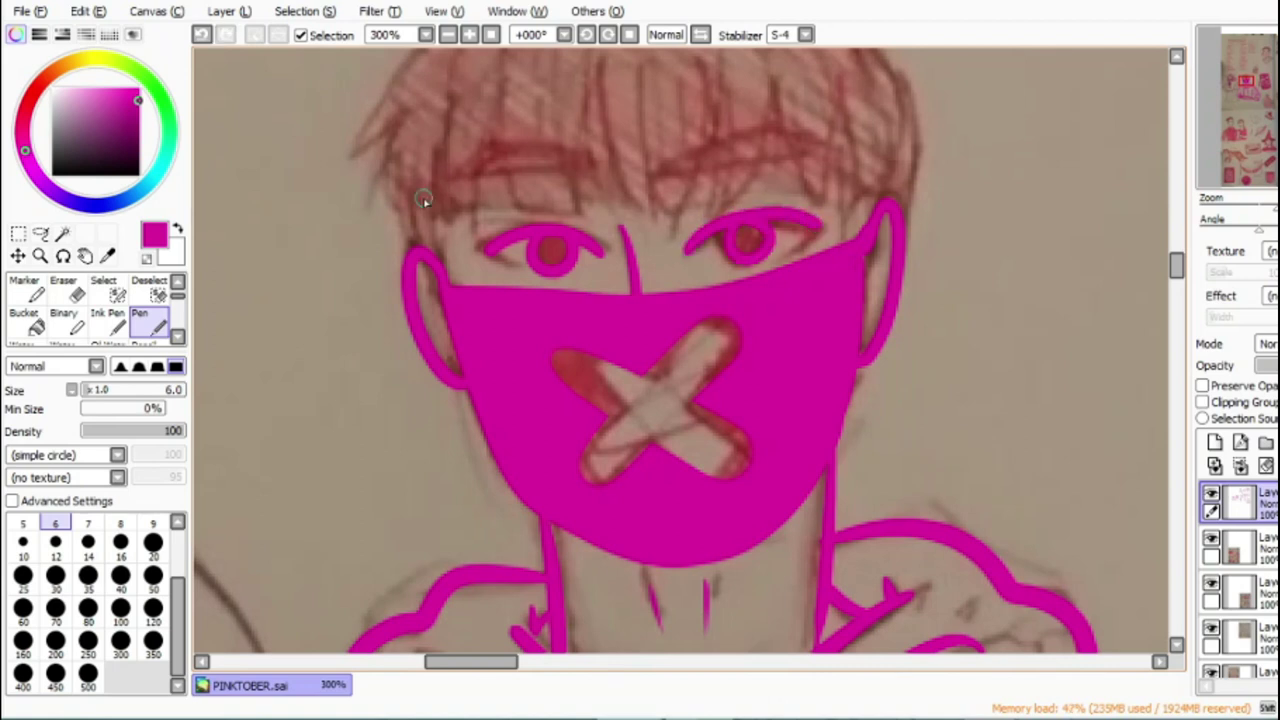
Step: Ink the strands of the figure's fringe across the forehead and beside the eyes
scroll(1150, 296, "up", 3)
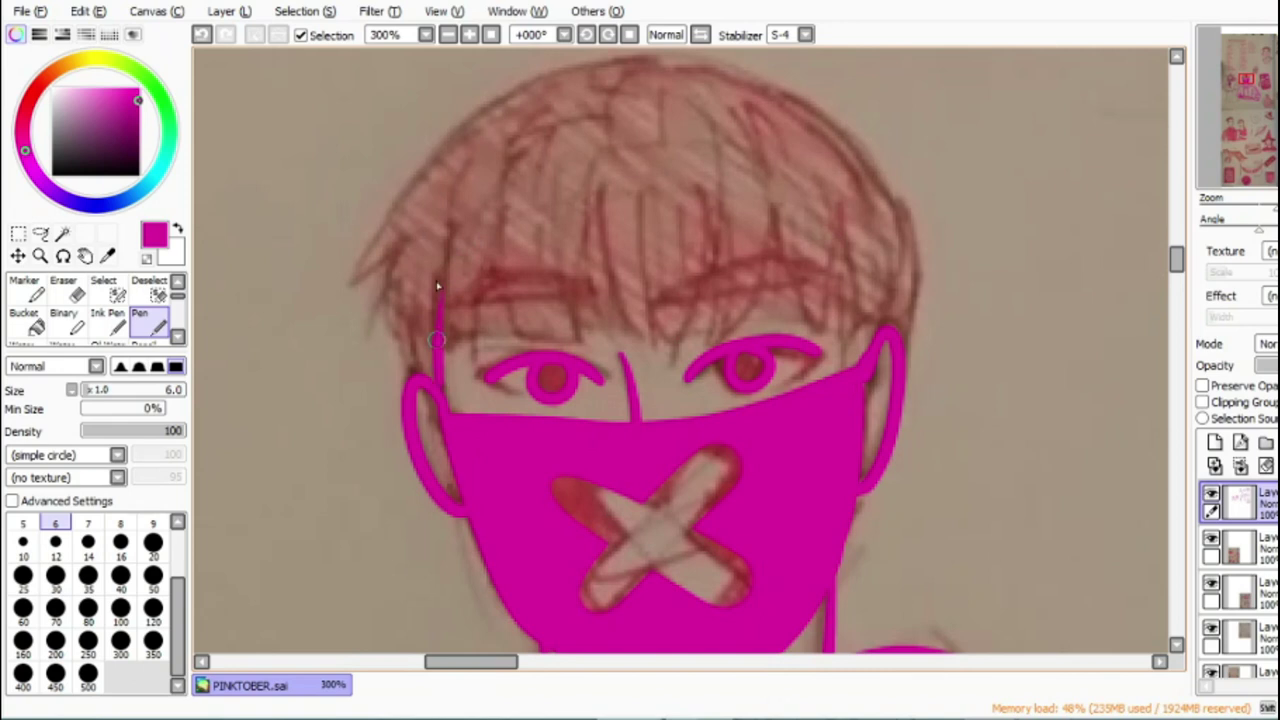
left_click_drag(489, 212, 634, 299)
left_click_drag(559, 234, 670, 354)
left_click_drag(675, 242, 673, 354)
mouse_move(696, 292)
left_mouse_down()
mouse_move(682, 356)
mouse_move(826, 324)
left_mouse_up()
left_click_drag(733, 250, 838, 370)
left_click_drag(840, 250, 848, 368)
left_click_drag(842, 250, 872, 352)
Step: Ink the top of the masked figure's hair, its crown strands and the long wavy lock beyond the ear
mouse_move(497, 163)
left_mouse_down()
mouse_move(596, 88)
mouse_move(730, 125)
left_mouse_up()
left_click_drag(537, 150, 700, 133)
mouse_move(492, 150)
left_mouse_down()
mouse_move(775, 68)
mouse_move(931, 348)
left_mouse_up()
left_click_drag(930, 300, 1020, 600)
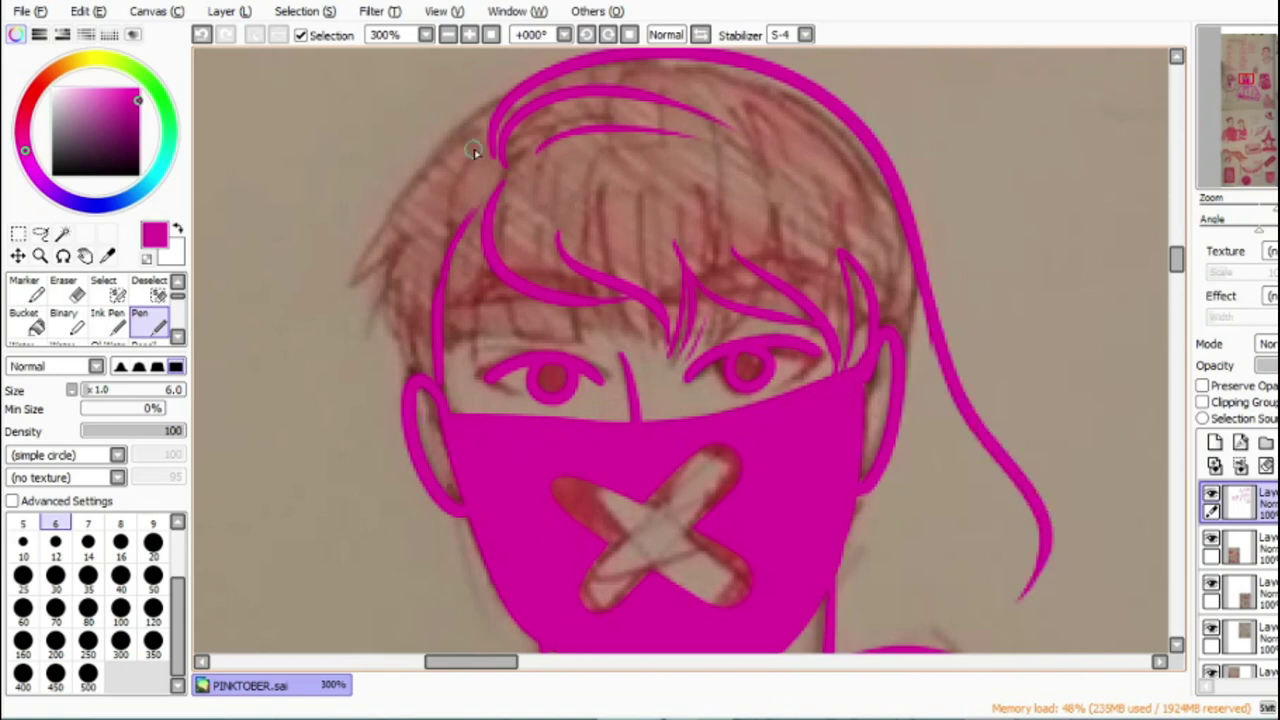
Step: Ink the hair on the opposite side of the parting, sweeping its long locks past the ear to the hood
left_click_drag(492, 150, 352, 385)
left_click_drag(510, 172, 410, 300)
left_click_drag(380, 390, 488, 172)
left_click_drag(355, 343, 385, 585)
left_click_drag(1176, 258, 1177, 276)
left_click_drag(1028, 256, 1030, 362)
mouse_move(392, 178)
left_mouse_down()
mouse_move(316, 426)
mouse_move(345, 435)
left_mouse_up()
left_click_drag(425, 143, 350, 430)
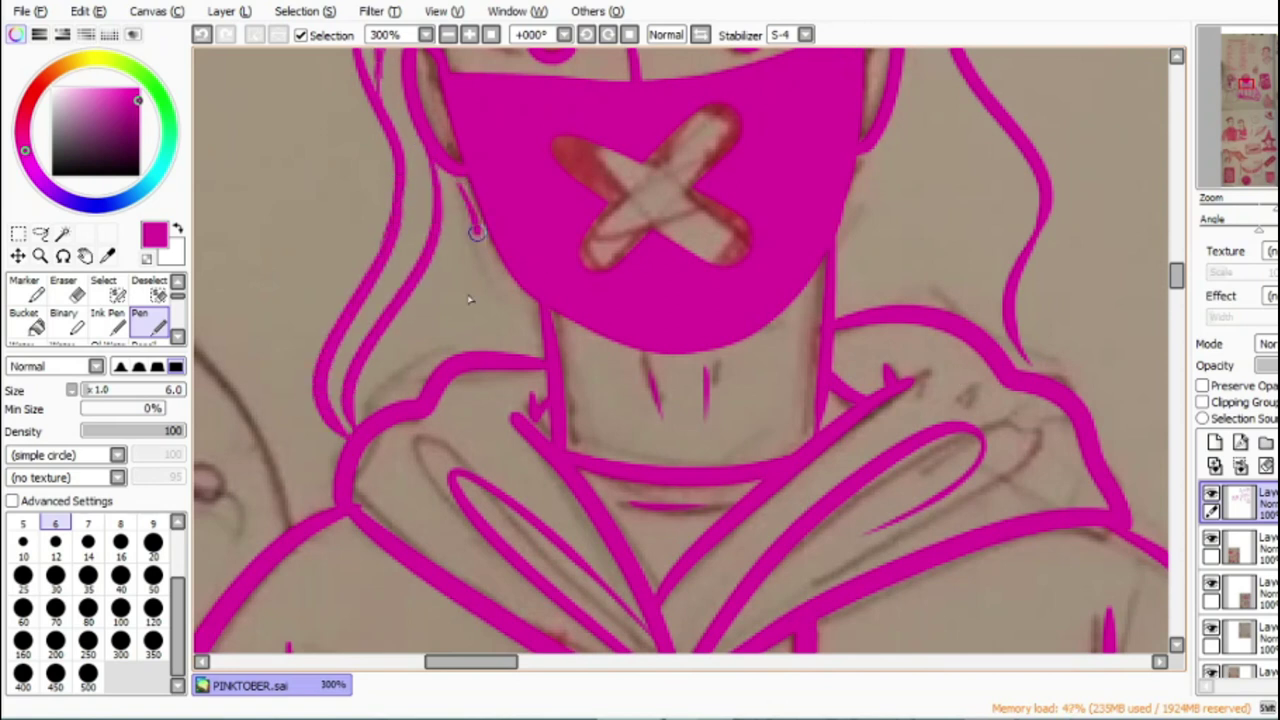
Step: Ink the inner strands of the long hair beside the mask and neck on both sides
left_click_drag(477, 232, 434, 372)
left_click_drag(496, 261, 438, 364)
mouse_move(894, 104)
left_mouse_down()
mouse_move(1010, 297)
mouse_move(1007, 350)
left_mouse_up()
mouse_move(974, 320)
left_mouse_down()
mouse_move(858, 190)
mouse_move(858, 170)
left_mouse_up()
left_click_drag(857, 176, 908, 295)
left_click_drag(877, 221, 937, 297)
left_click_drag(840, 266, 875, 300)
left_click_drag(914, 64, 1012, 272)
Step: Ink curved strand lines across the crown and fringe of the figure's hair
left_click_drag(1177, 275, 1177, 257)
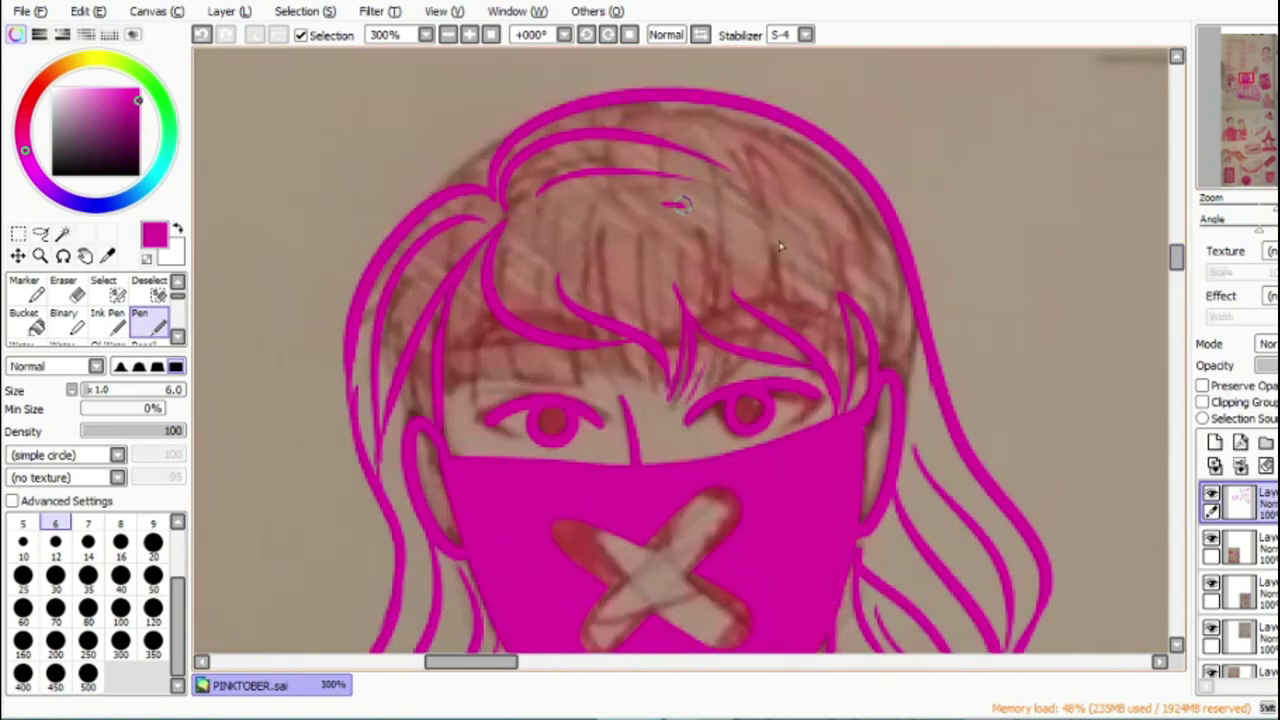
left_click_drag(678, 204, 824, 318)
left_click_drag(554, 218, 688, 312)
left_click_drag(658, 138, 812, 248)
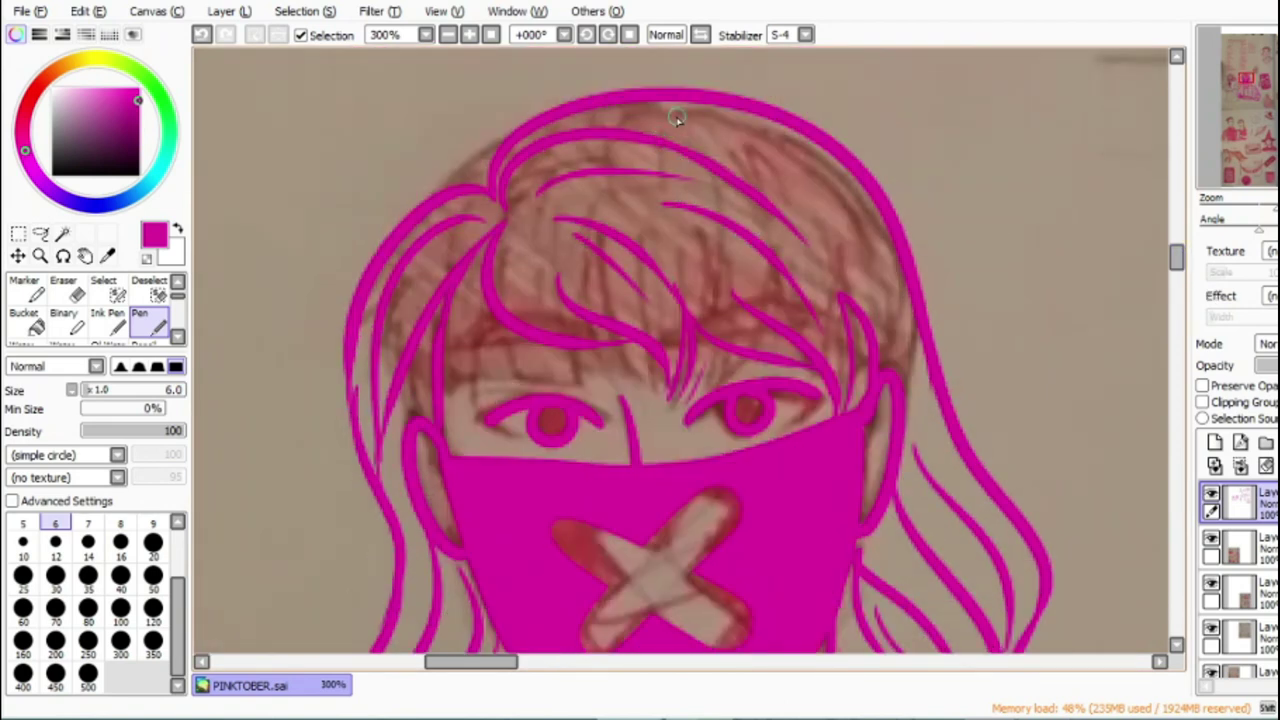
left_click_drag(677, 117, 893, 362)
left_click_drag(813, 235, 866, 330)
Step: Hide the scanned sketch, shape the outer corners of both eyes and ink the two eyebrows
left_click(1211, 673)
left_click_drag(1178, 259, 1180, 259)
left_click(468, 36)
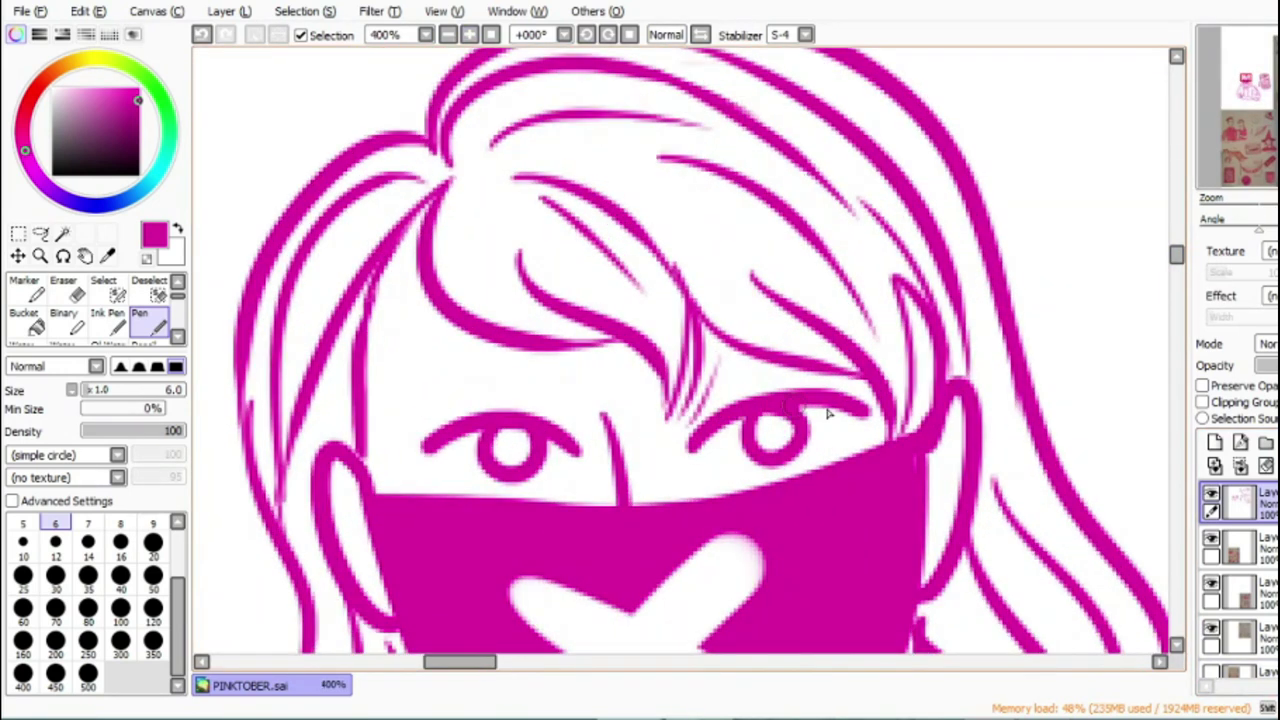
left_click_drag(828, 413, 795, 452)
mouse_move(582, 452)
left_mouse_down()
mouse_move(465, 429)
mouse_move(417, 442)
mouse_move(438, 476)
left_mouse_up()
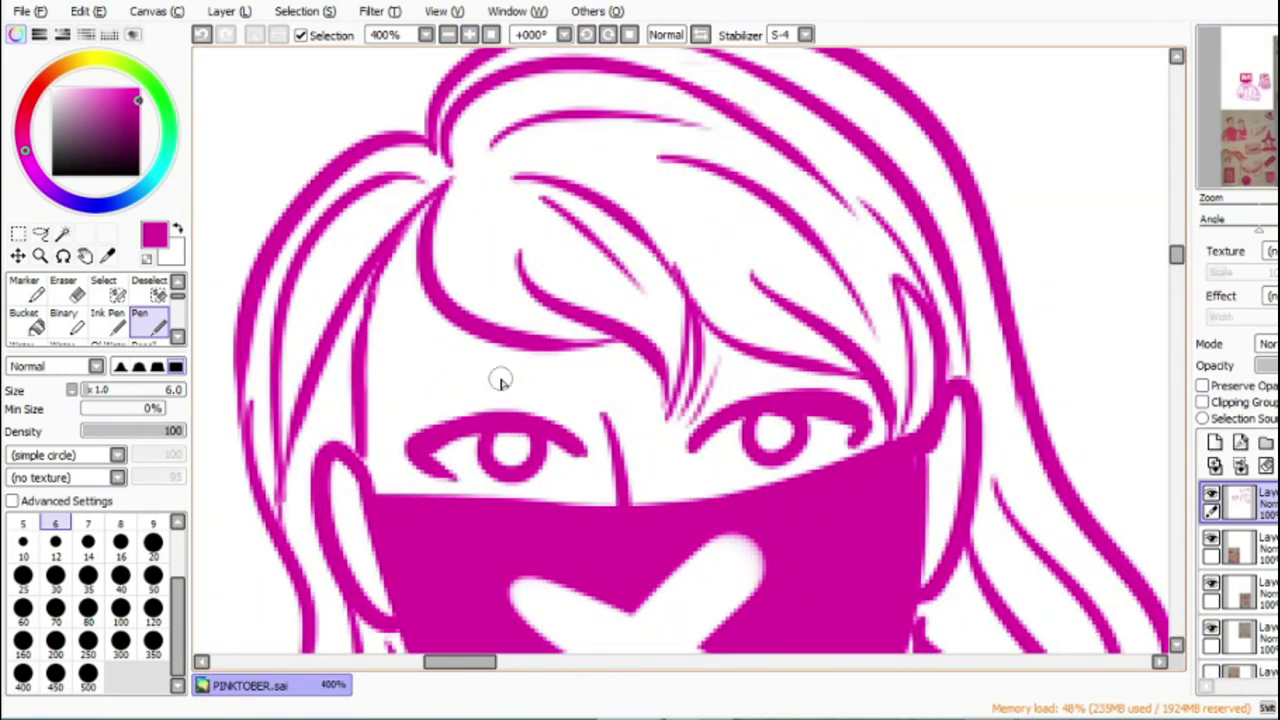
left_click_drag(583, 383, 390, 392)
left_click_drag(664, 380, 876, 366)
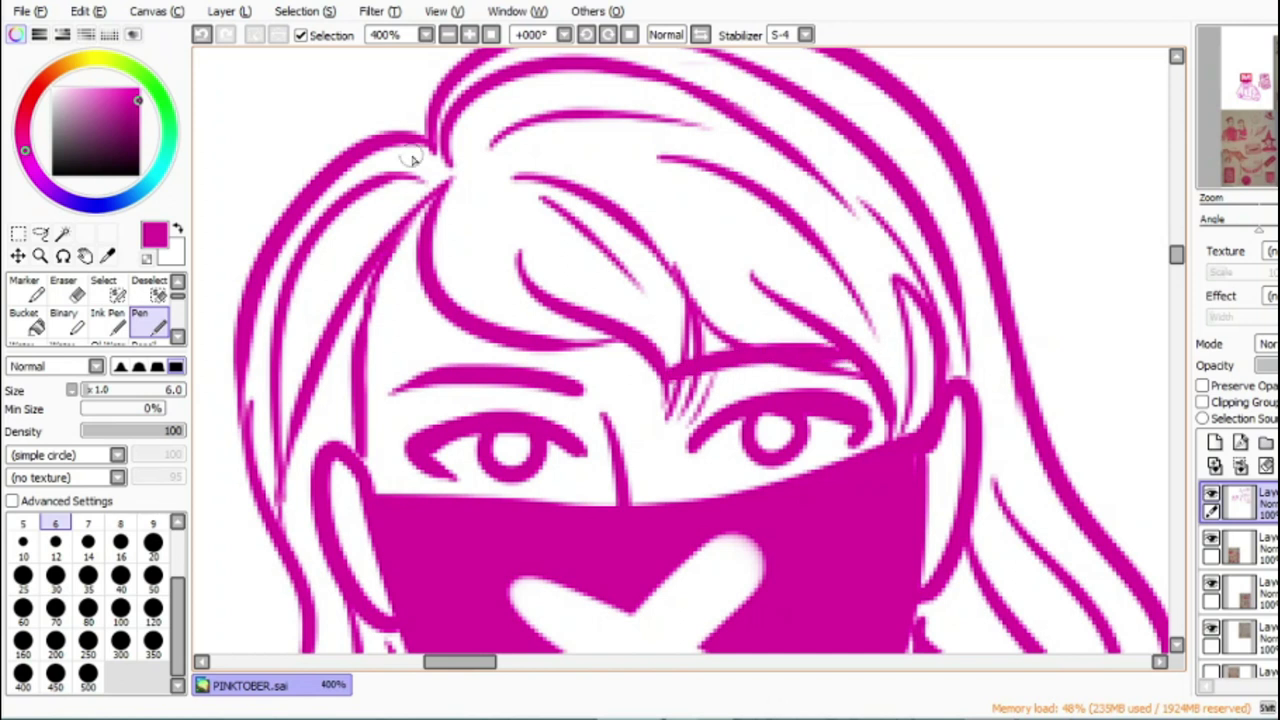
Step: Close the hoodie sleeve beside the bat's thick end and ink fold lines across the hoodie's front
left_click(448, 36)
left_click(448, 36)
left_click(448, 36)
left_click(448, 36)
left_click(448, 36)
left_click(1180, 349)
left_click(1180, 346)
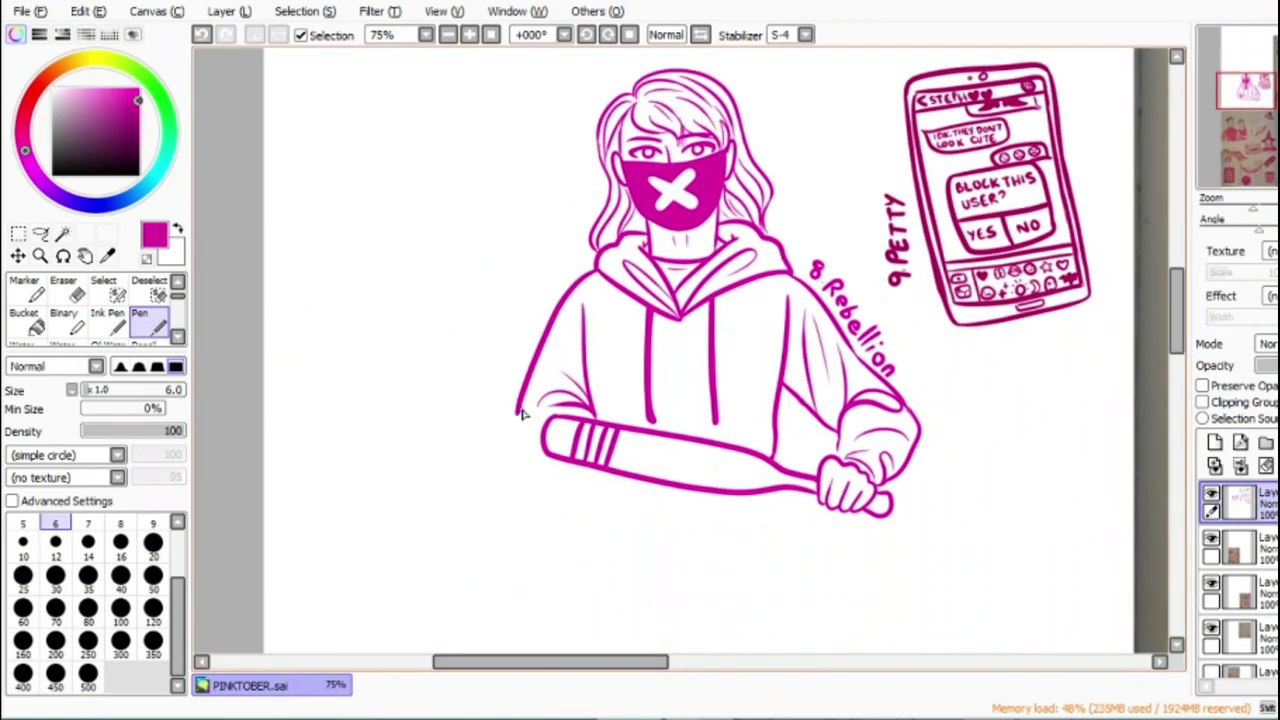
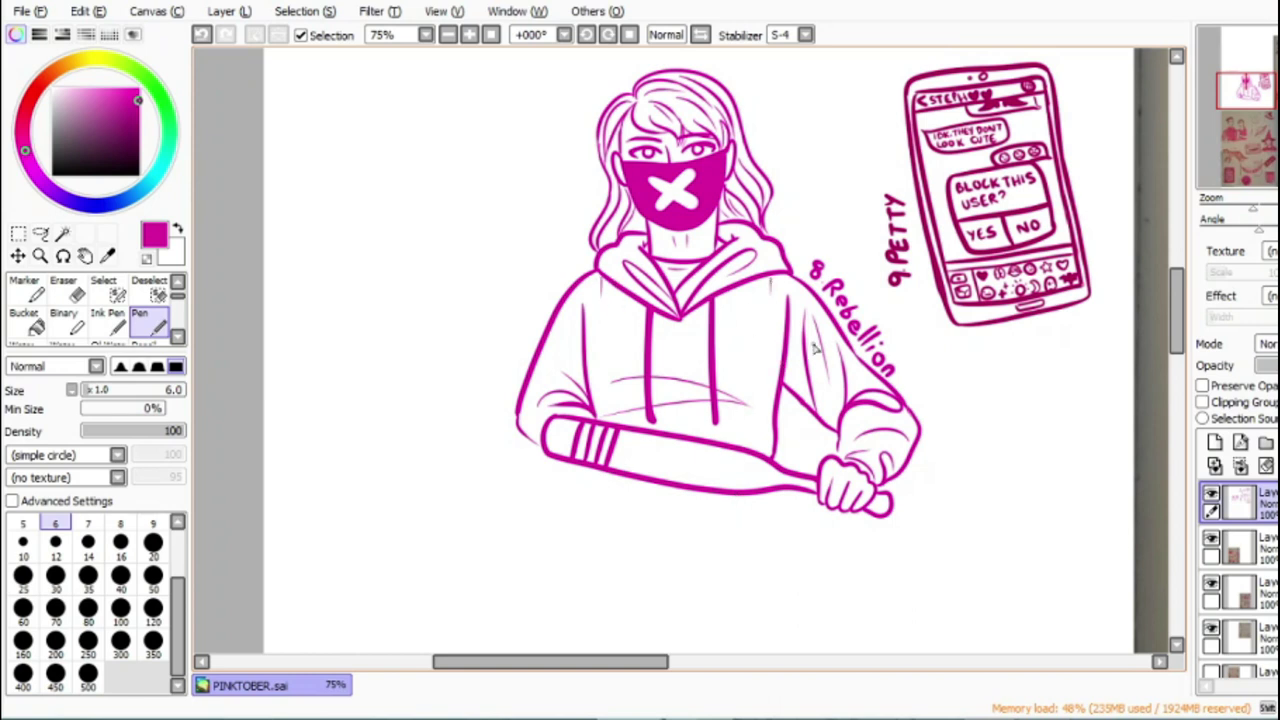
left_click(448, 36)
left_click(448, 36)
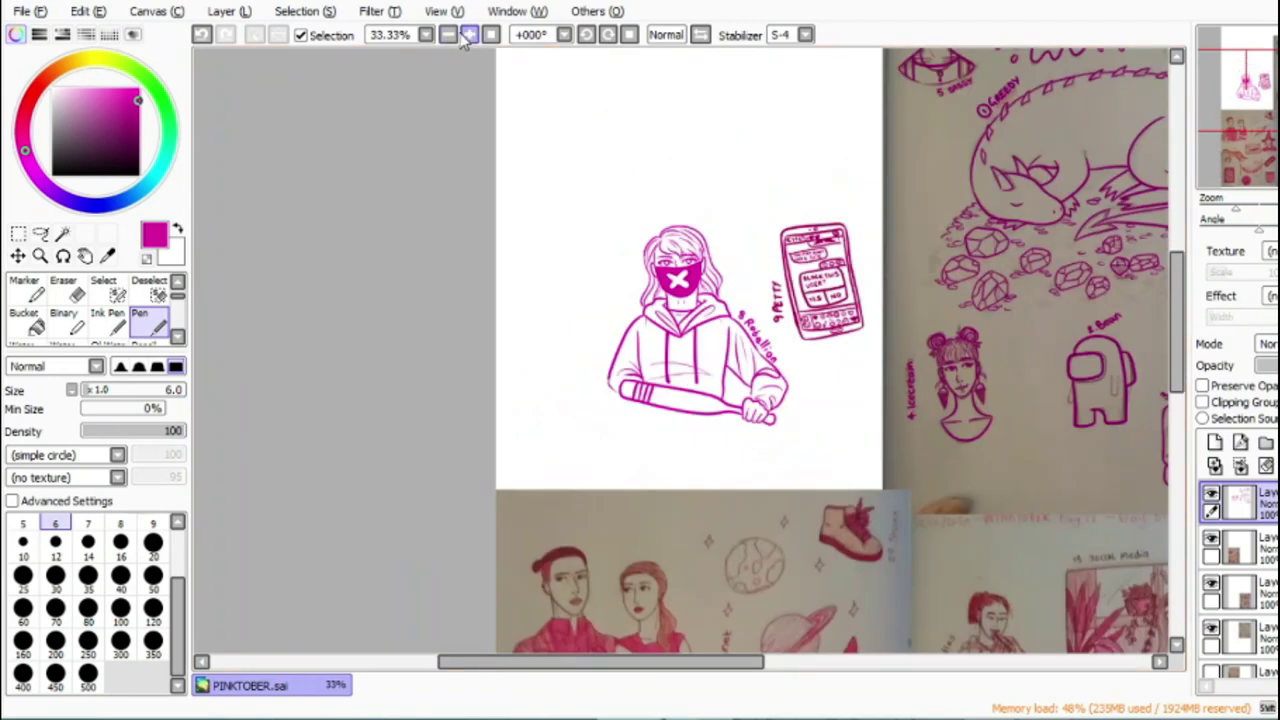
Step: Show the scanned sketch again and sample the darker magenta for the poison bottle drawing
left_click(492, 36)
left_click_drag(603, 662, 662, 663)
left_click(1211, 672)
left_click_drag(1189, 312, 1177, 357)
left_click_drag(667, 664, 668, 664)
scroll(1006, 308, "up", 3)
right_click(742, 201)
left_click_drag(1178, 343, 1178, 369)
left_click(469, 35)
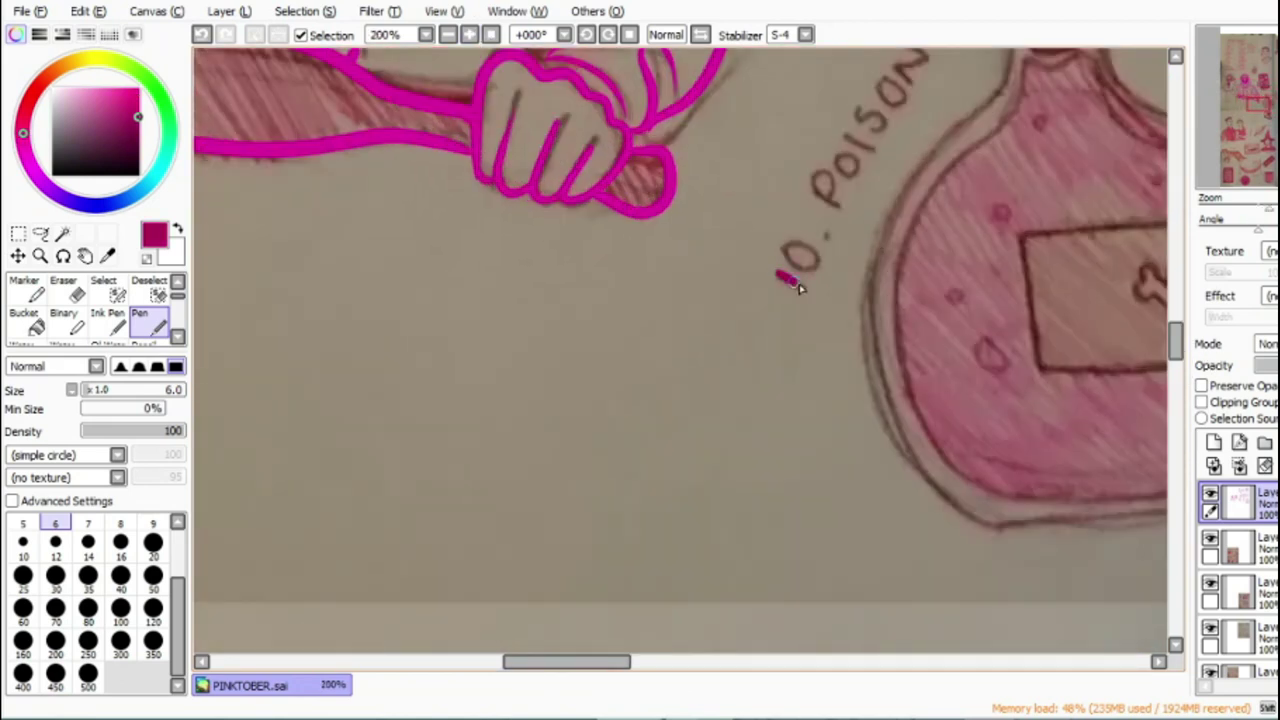
Step: Undo the trial caption strokes, set the Pen size to 9 and letter "10." beside the bottle
left_click(469, 35)
left_click(203, 35)
left_click(203, 35)
left_click(153, 523)
left_click_drag(870, 208, 932, 236)
mouse_move(940, 138)
left_mouse_down()
mouse_move(894, 189)
mouse_move(958, 148)
left_mouse_up()
Step: Letter the caption word "Poison" along the slanted handwriting beside the bottle
left_click_drag(530, 661, 582, 661)
left_click_drag(1176, 345, 1178, 333)
left_click_drag(283, 345, 334, 371)
left_click_drag(284, 343, 317, 315)
mouse_move(372, 264)
left_mouse_down()
mouse_move(394, 286)
mouse_move(370, 266)
left_mouse_up()
left_click_drag(376, 245, 404, 252)
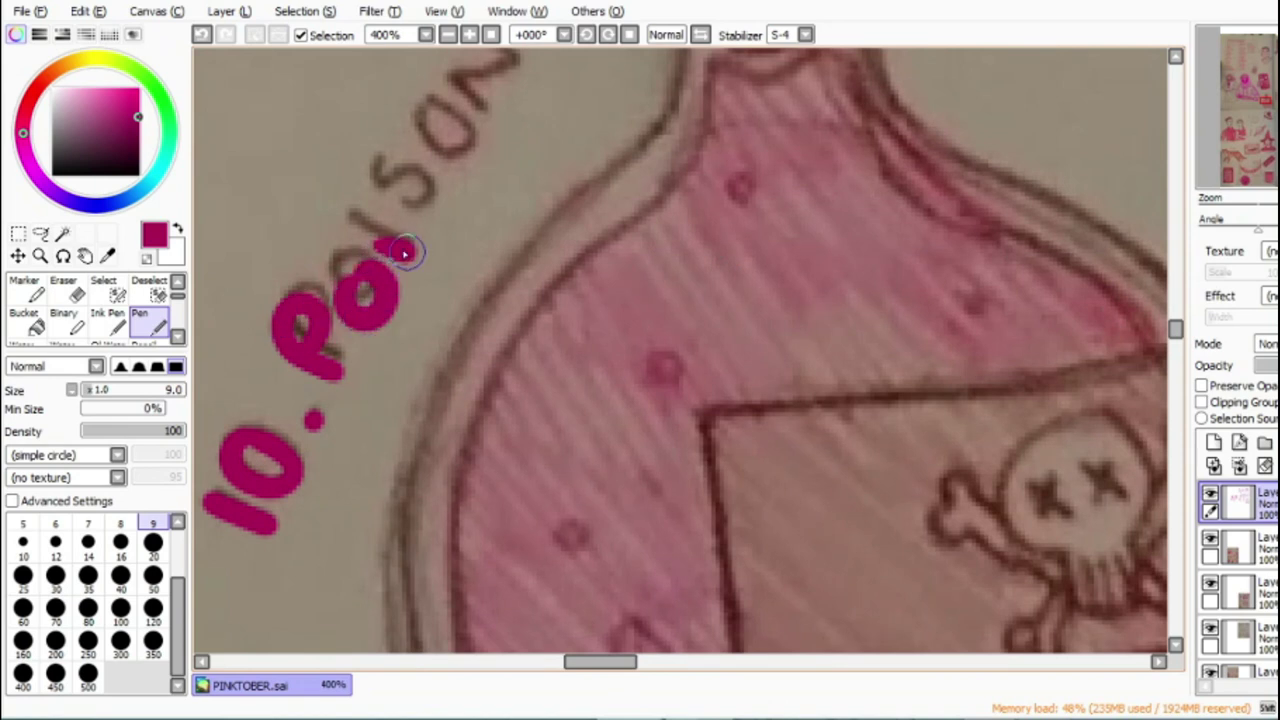
left_click(357, 222)
left_click_drag(440, 168, 382, 214)
mouse_move(466, 140)
left_mouse_down()
mouse_move(437, 106)
mouse_move(516, 58)
mouse_move(548, 88)
left_mouse_up()
Step: Ink the bottle's lip and neck together with the cork above and inside the opening
scroll(860, 272, "up", 3)
mouse_move(640, 466)
left_mouse_down()
mouse_move(634, 271)
mouse_move(882, 215)
mouse_move(869, 340)
mouse_move(889, 446)
left_mouse_up()
mouse_move(655, 243)
left_mouse_down()
mouse_move(825, 243)
mouse_move(726, 366)
mouse_move(803, 250)
left_mouse_up()
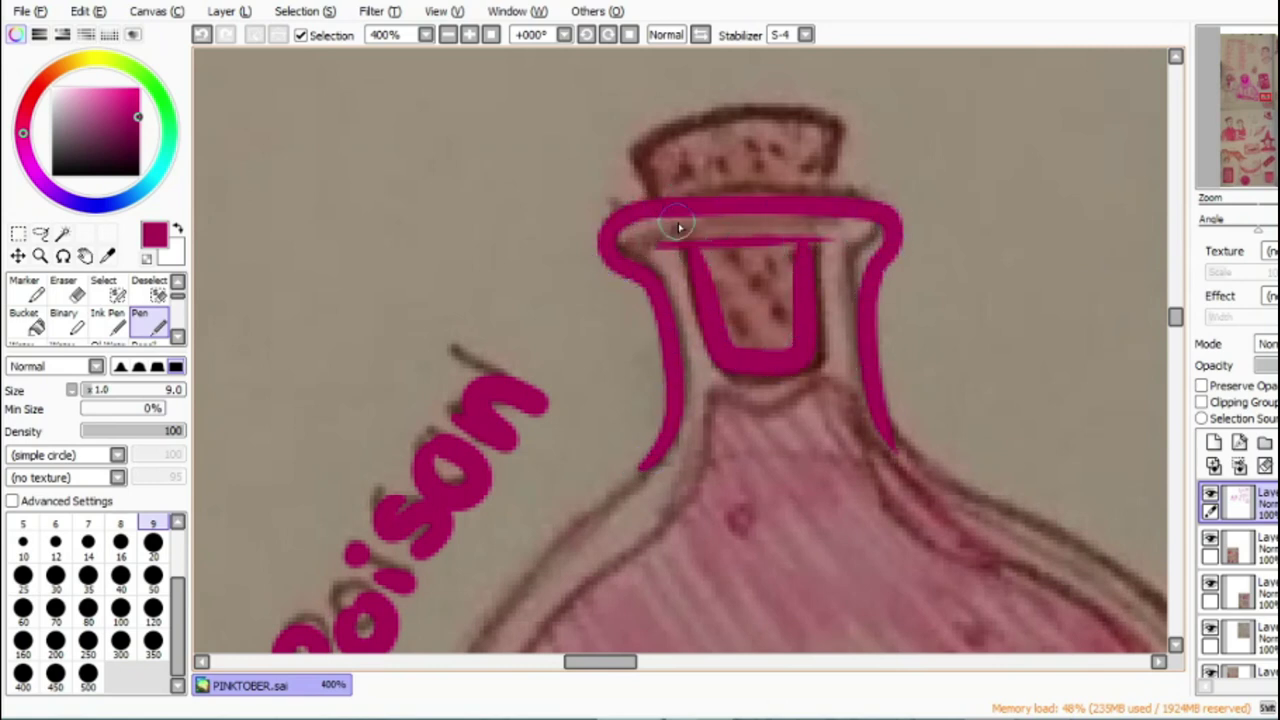
mouse_move(667, 204)
left_mouse_down()
mouse_move(648, 128)
mouse_move(832, 199)
left_mouse_up()
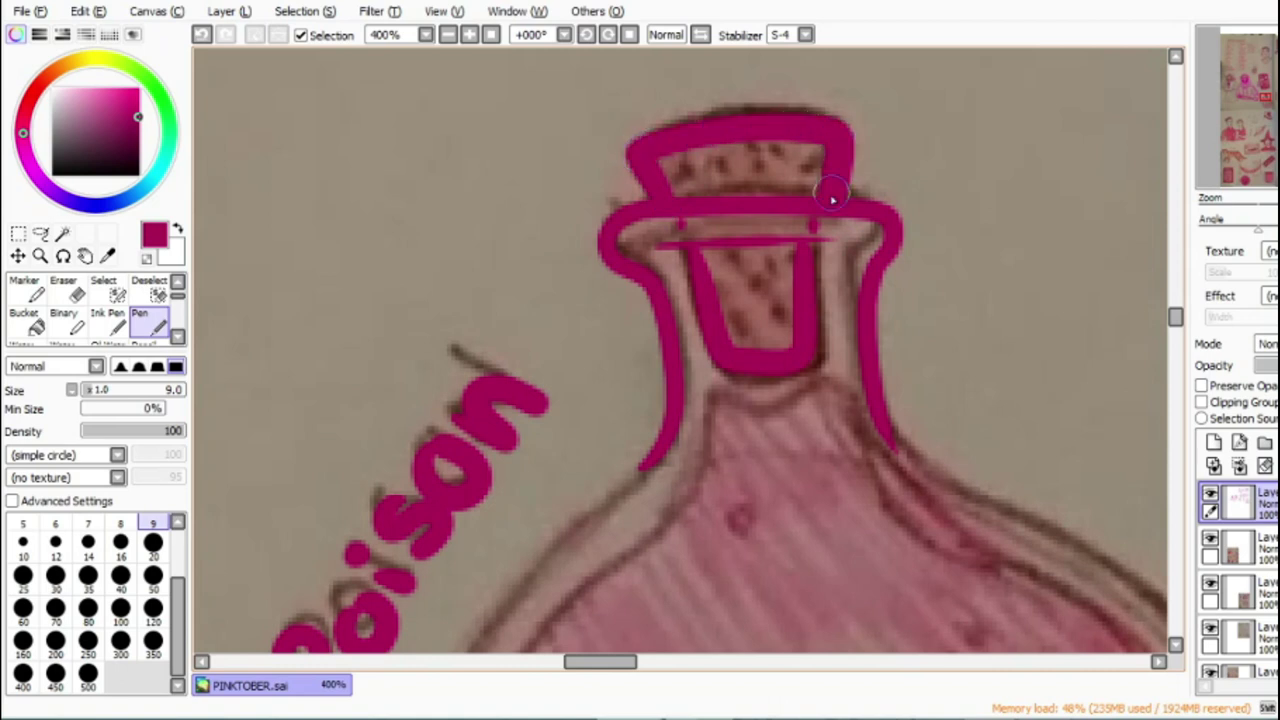
Step: Ink the bottle's rounded body down to its flat base and outline the label, redoing the faulty stroke
left_click_drag(1182, 323, 1181, 338)
left_click(448, 35)
left_click(448, 35)
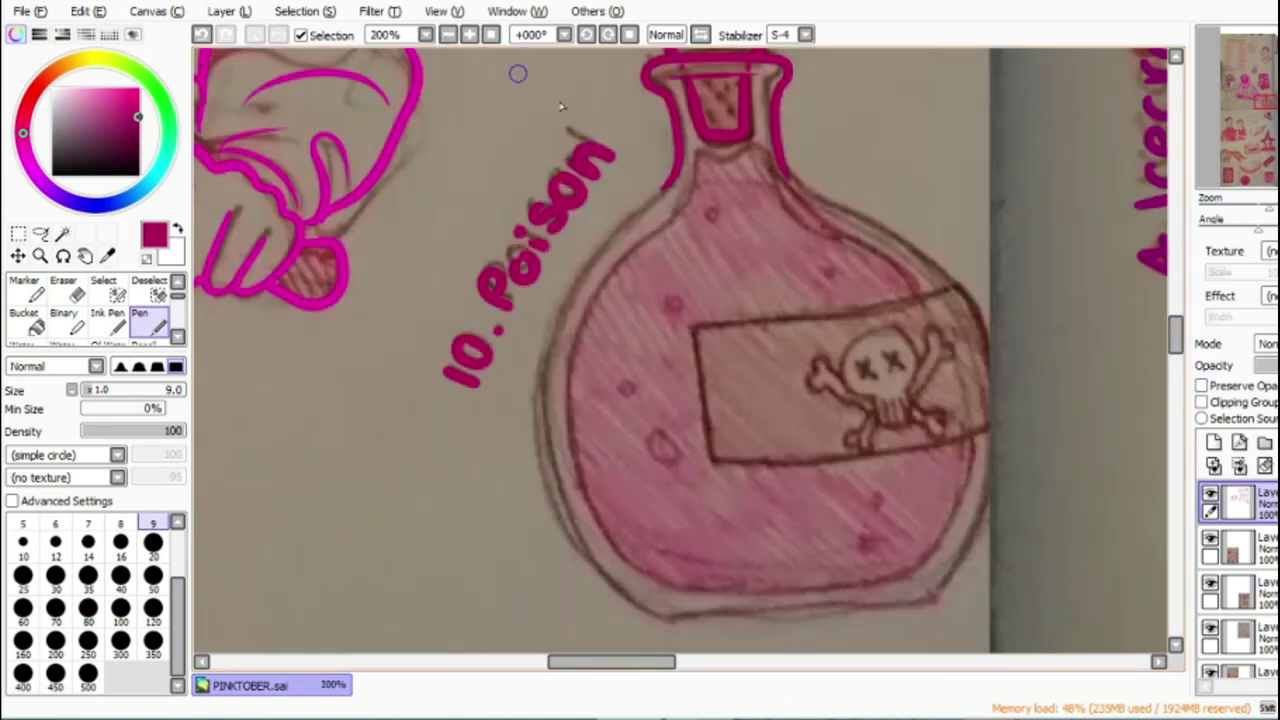
mouse_move(658, 192)
left_mouse_down()
mouse_move(595, 560)
mouse_move(660, 600)
left_mouse_up()
mouse_move(778, 165)
left_mouse_down()
mouse_move(850, 220)
mouse_move(970, 465)
left_mouse_up()
key("ctrl+z")
mouse_move(775, 155)
left_mouse_down()
mouse_move(928, 266)
mouse_move(949, 591)
mouse_move(653, 608)
left_mouse_up()
mouse_move(948, 297)
left_mouse_down()
mouse_move(700, 322)
mouse_move(778, 481)
mouse_move(988, 453)
left_mouse_up()
Step: Ink the liquid's outline inside the bottle around the label, redoing the first stroke
mouse_move(697, 163)
left_mouse_down()
mouse_move(577, 377)
mouse_move(627, 575)
left_mouse_up()
key("ctrl+z")
mouse_move(700, 155)
left_mouse_down()
mouse_move(620, 275)
mouse_move(700, 580)
mouse_move(943, 523)
mouse_move(958, 470)
left_mouse_up()
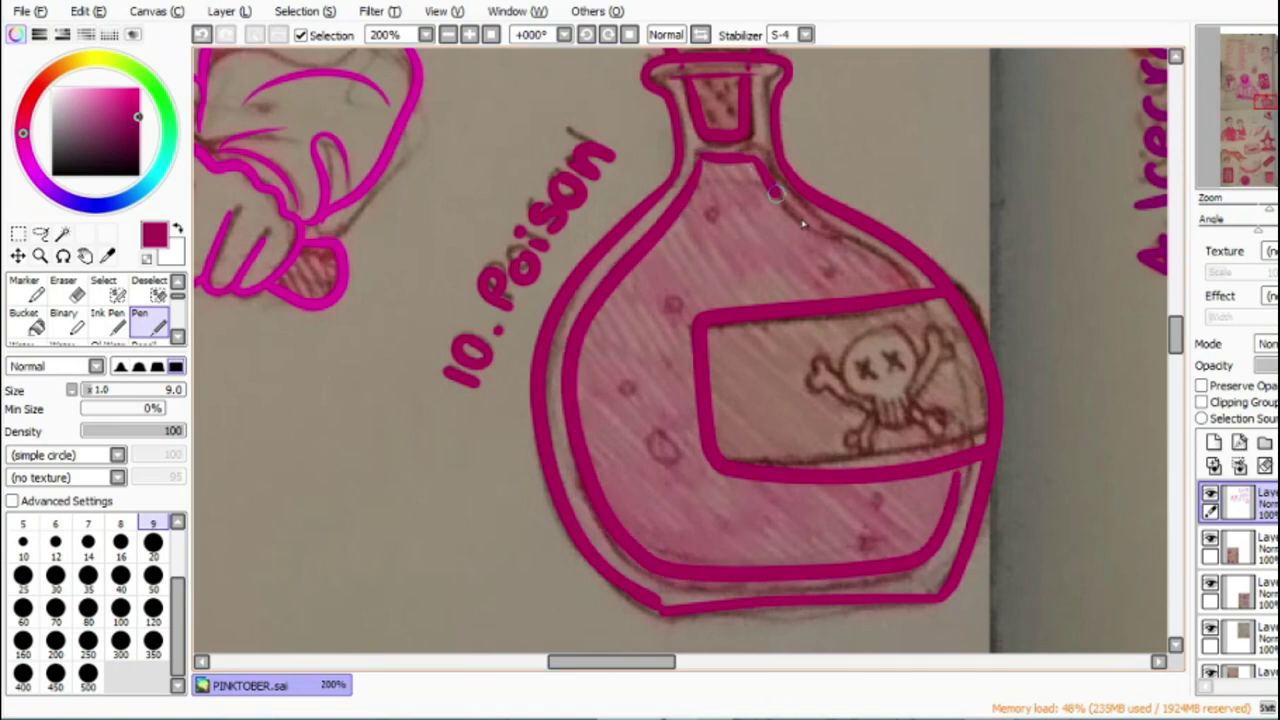
left_click_drag(776, 193, 906, 294)
Step: Ink the skull and crossbones on the bottle's label, including the crossed eyes and teeth
double_click(468, 37)
left_click_drag(632, 663, 656, 661)
left_click(469, 38)
mouse_move(606, 515)
left_mouse_down()
mouse_move(620, 560)
mouse_move(694, 488)
mouse_move(500, 418)
mouse_move(693, 477)
left_mouse_up()
mouse_move(727, 418)
left_mouse_down()
mouse_move(737, 371)
mouse_move(800, 337)
mouse_move(708, 505)
left_mouse_up()
mouse_move(471, 414)
left_mouse_down()
mouse_move(397, 423)
mouse_move(588, 524)
left_mouse_up()
scroll(1166, 347, "down", 3)
mouse_move(586, 158)
left_mouse_down()
mouse_move(514, 209)
mouse_move(509, 277)
mouse_move(598, 207)
mouse_move(829, 214)
mouse_move(706, 155)
left_mouse_up()
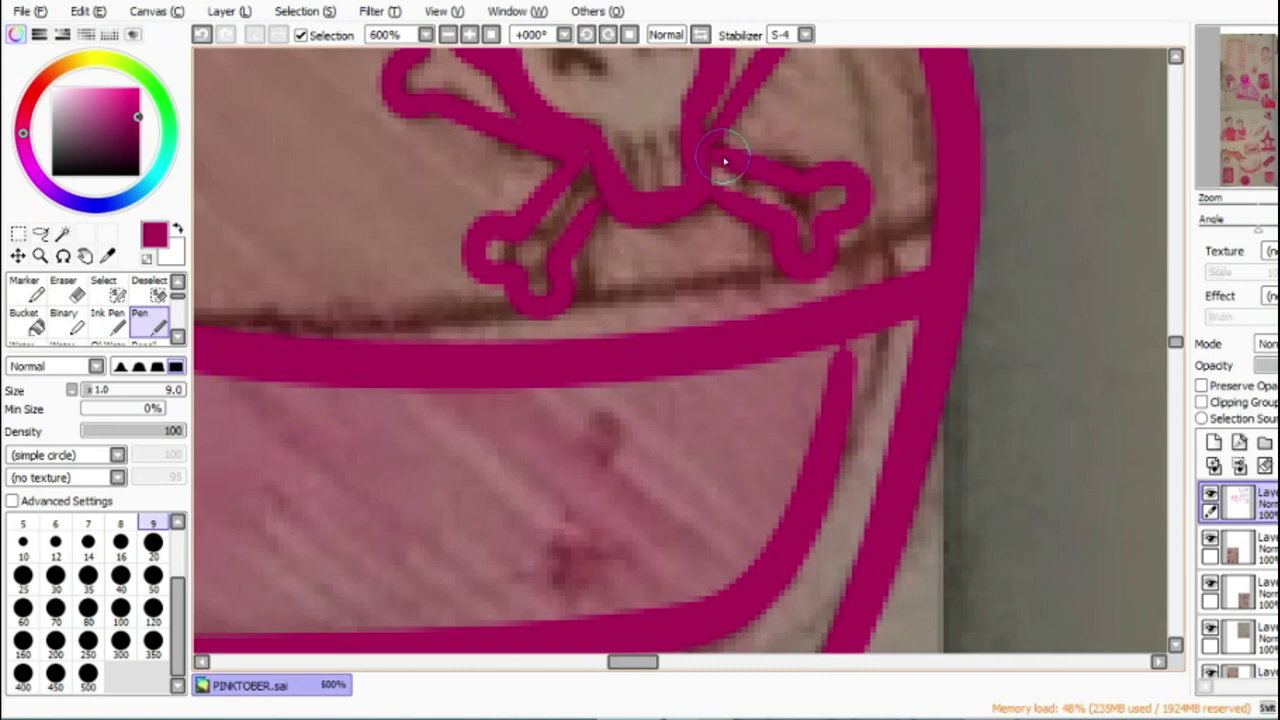
scroll(1143, 643, "up", 3)
mouse_move(571, 357)
left_mouse_down()
mouse_move(586, 391)
mouse_move(580, 360)
mouse_move(671, 360)
mouse_move(634, 371)
left_mouse_up()
Step: Hide the scanned upper sketch pages and review the inked drawings on white
left_click(491, 37)
left_click(472, 38)
left_click(472, 38)
left_click(472, 38)
left_click(472, 38)
left_click(469, 34)
left_click(469, 34)
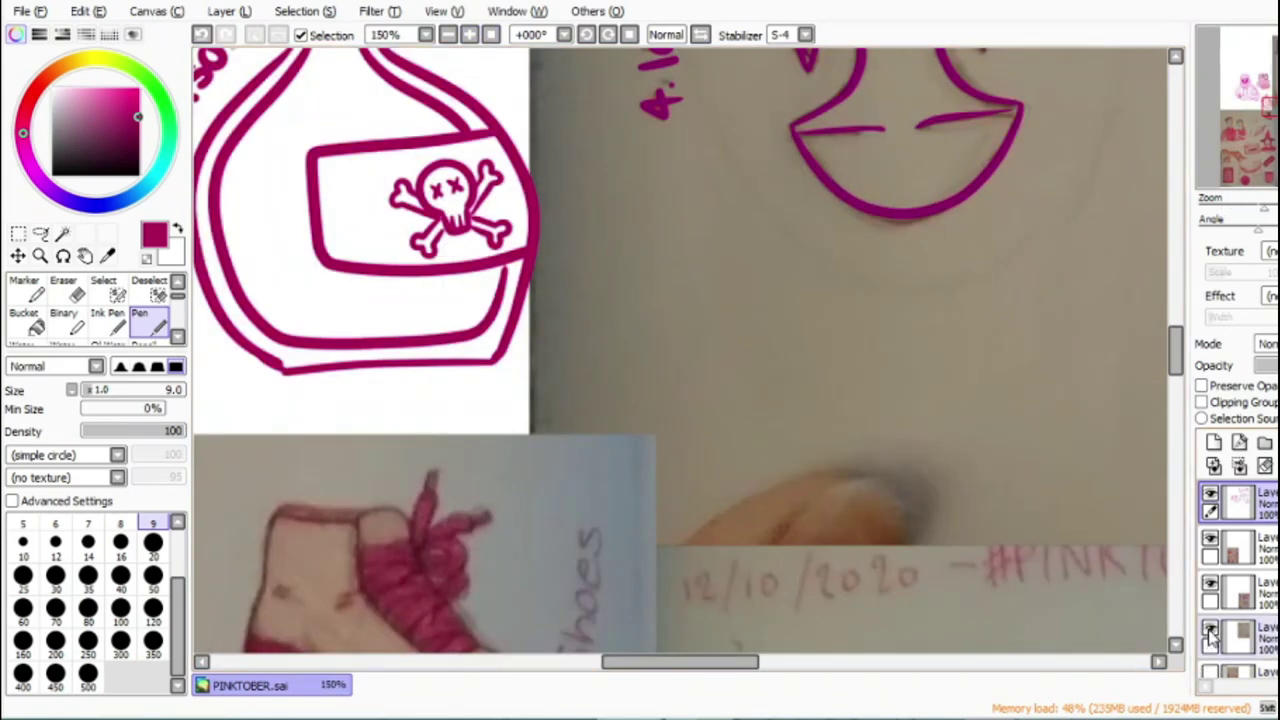
left_click(452, 36)
left_click(452, 36)
left_click_drag(1179, 382, 1180, 327)
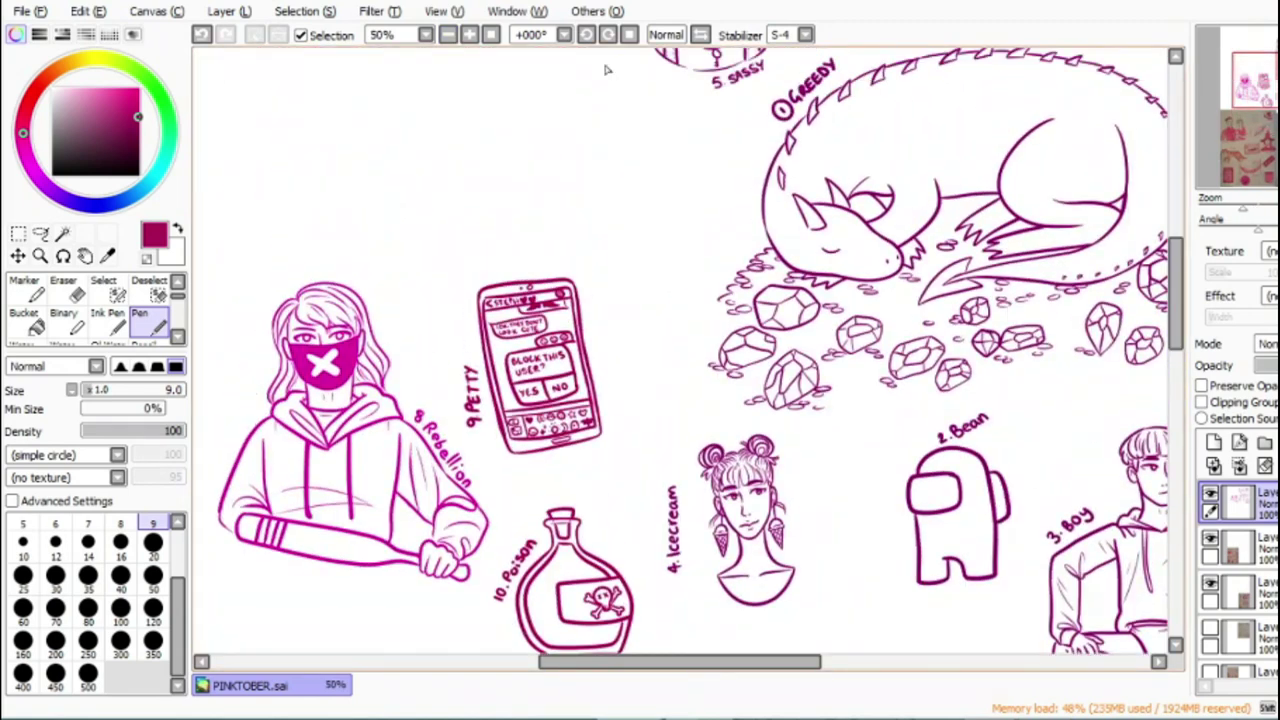
Step: Show the scanned page with the #PINKTOBER list again, keeping the neighbouring page's scan hidden
left_click(451, 37)
left_click(1211, 632)
left_click(1211, 632)
left_click(1237, 636)
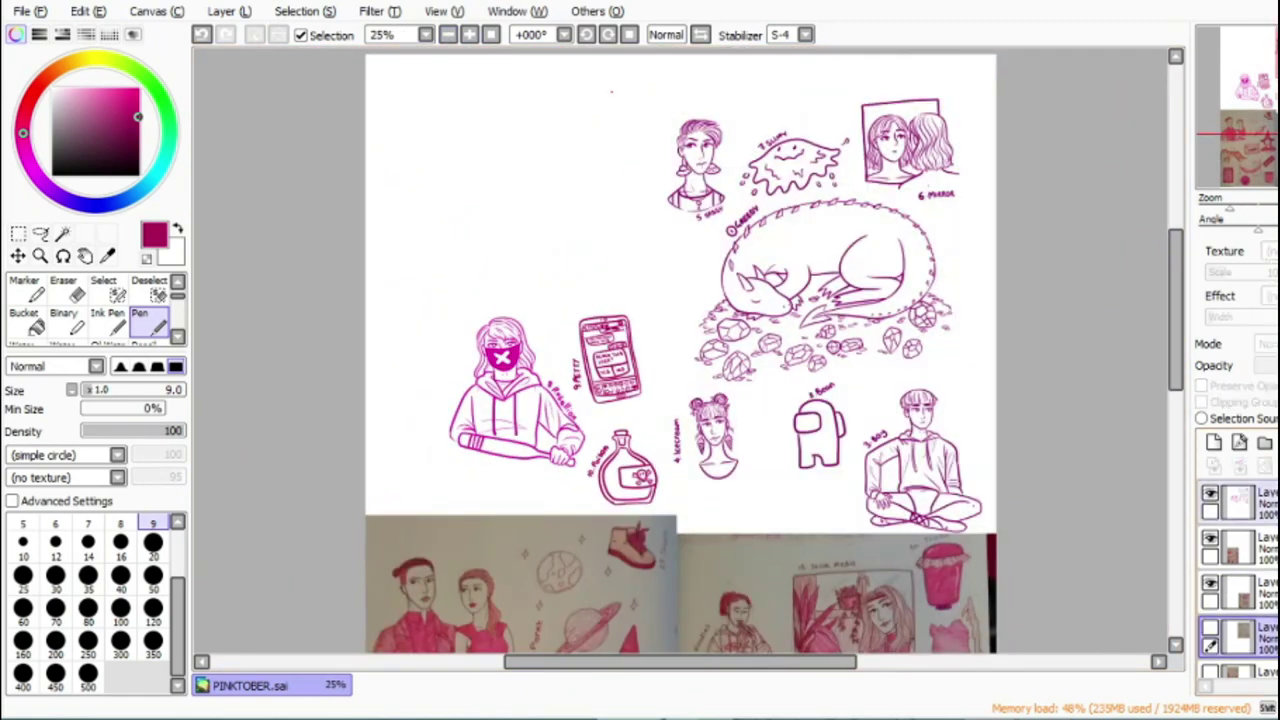
left_click(1211, 632)
left_click(1211, 632)
left_click(1211, 632)
left_click(1211, 632)
scroll(1178, 350, "up", 2)
left_click(1211, 629)
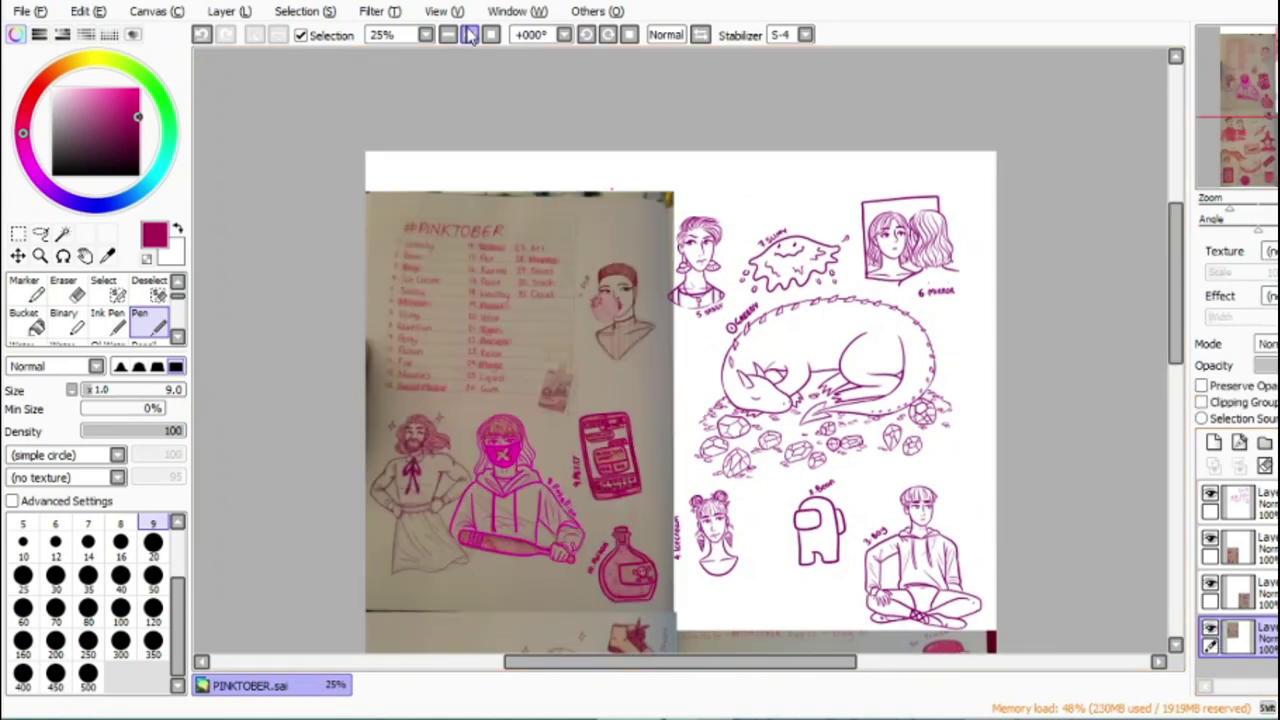
Step: Letter the caption "11. POP" beside the sketch of the face blowing bubble gum
left_click(470, 35)
left_click(470, 35)
left_click(470, 35)
left_click(470, 35)
left_click(470, 35)
left_click_drag(690, 663, 621, 668)
left_click_drag(1175, 207, 1175, 172)
left_click_drag(608, 672, 580, 670)
left_click_drag(451, 373, 514, 393)
left_click_drag(456, 351, 518, 366)
left_click_drag(488, 274, 522, 258)
mouse_move(540, 205)
left_mouse_down()
mouse_move(580, 251)
mouse_move(560, 149)
mouse_move(576, 150)
left_mouse_up()
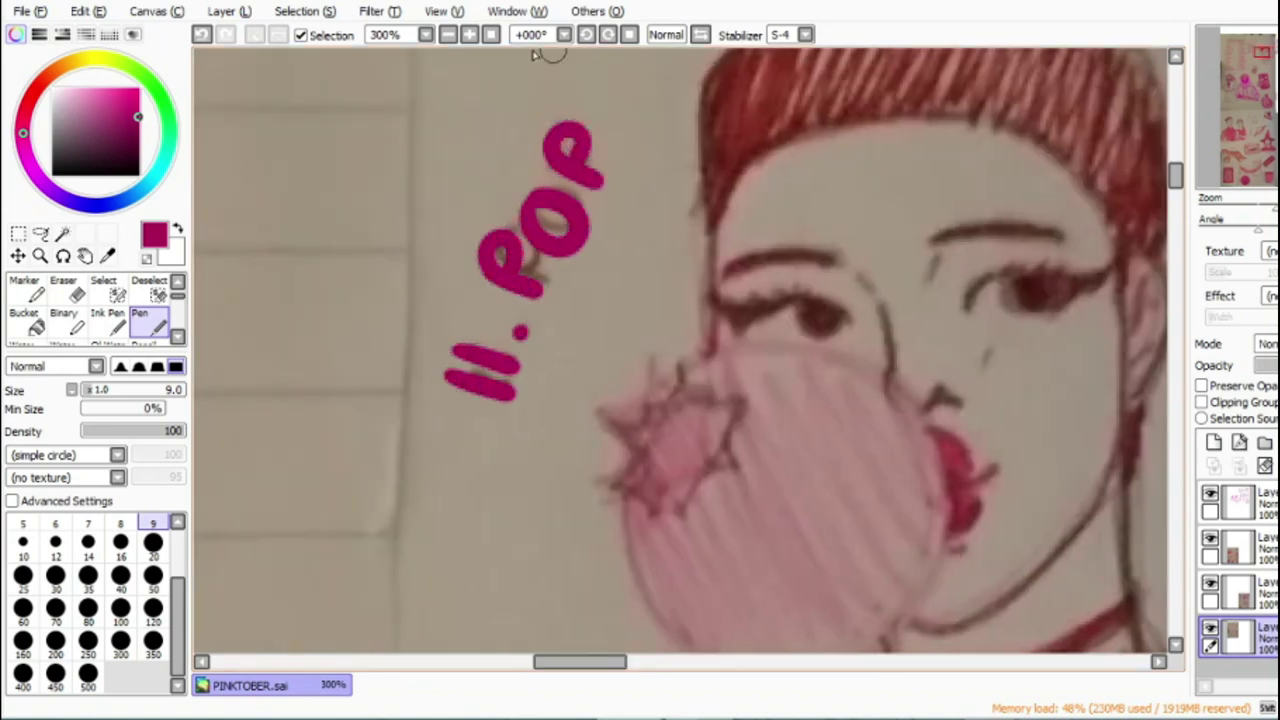
Step: Ink the face's side edge above the bubble, the dashed nose bridge and the nostril
scroll(537, 55, "up", 1)
left_click_drag(717, 192, 729, 350)
left_click_drag(610, 672, 634, 670)
mouse_move(592, 258)
left_mouse_down()
mouse_move(618, 280)
mouse_move(628, 378)
left_mouse_up()
left_click_drag(692, 435, 712, 421)
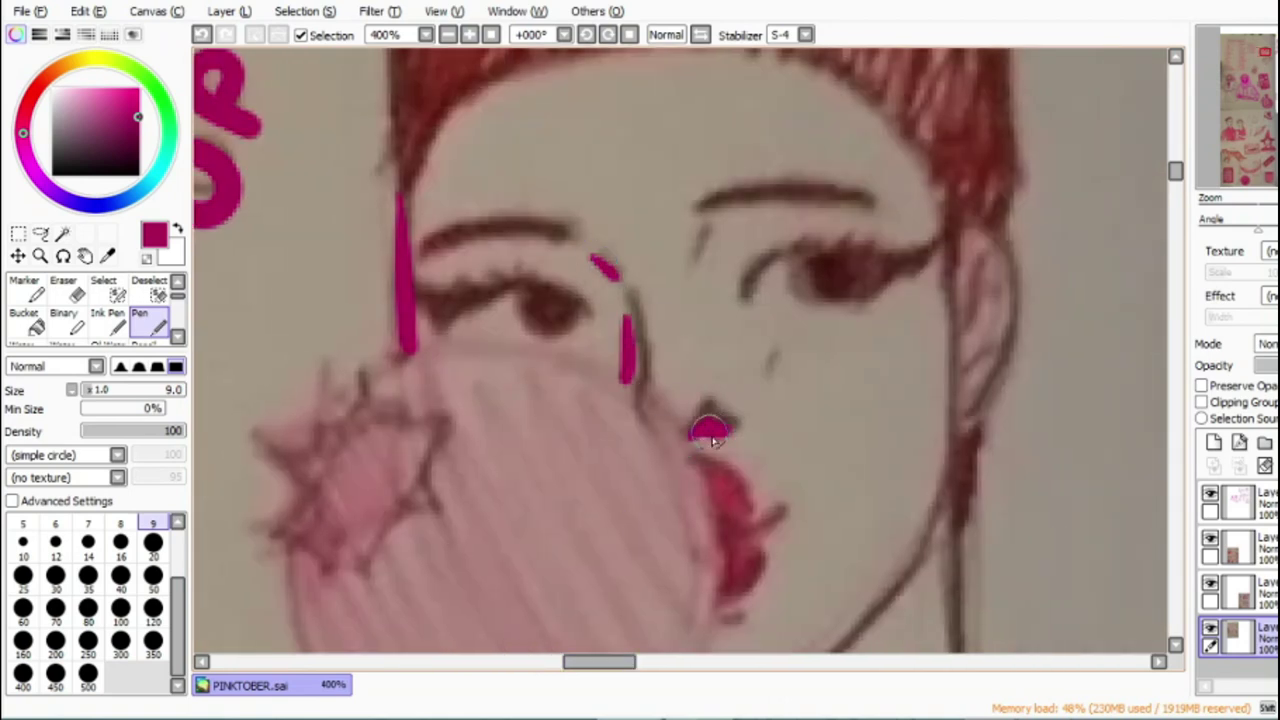
Step: Ink the puckered lips, the far side of the face, the jawline and the neck's far edge
left_click_drag(728, 525, 792, 513)
mouse_move(705, 465)
left_mouse_down()
mouse_move(766, 543)
mouse_move(722, 602)
mouse_move(745, 608)
left_mouse_up()
left_click_drag(940, 210, 904, 596)
scroll(1050, 300, "down", 2)
mouse_move(665, 522)
left_mouse_down()
mouse_move(766, 514)
mouse_move(875, 430)
mouse_move(942, 354)
left_mouse_up()
left_click_drag(948, 300, 995, 605)
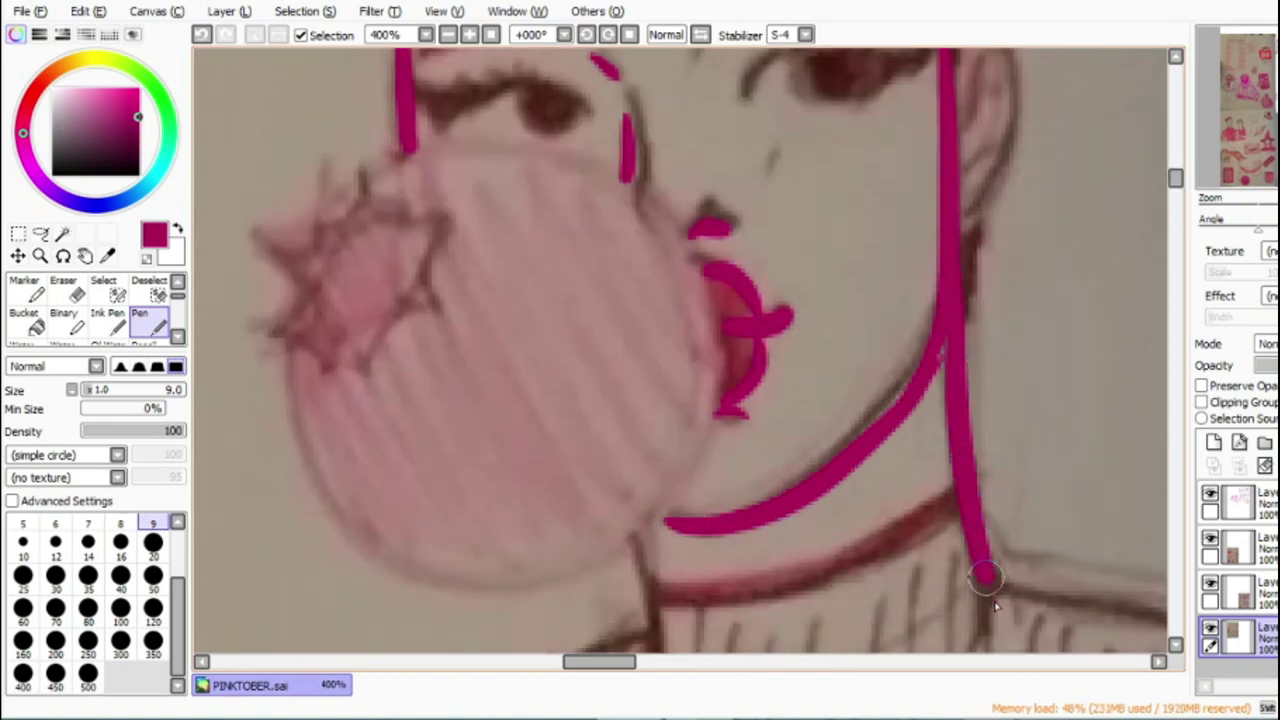
Step: Sample the brighter magenta and ink the round gum bubble with its jagged star-shaped burst, redoing faulty strokes
left_click_drag(1176, 180, 1163, 237)
left_click_drag(630, 662, 573, 676)
left_click(593, 589, "alt")
left_click_drag(1175, 241, 1181, 186)
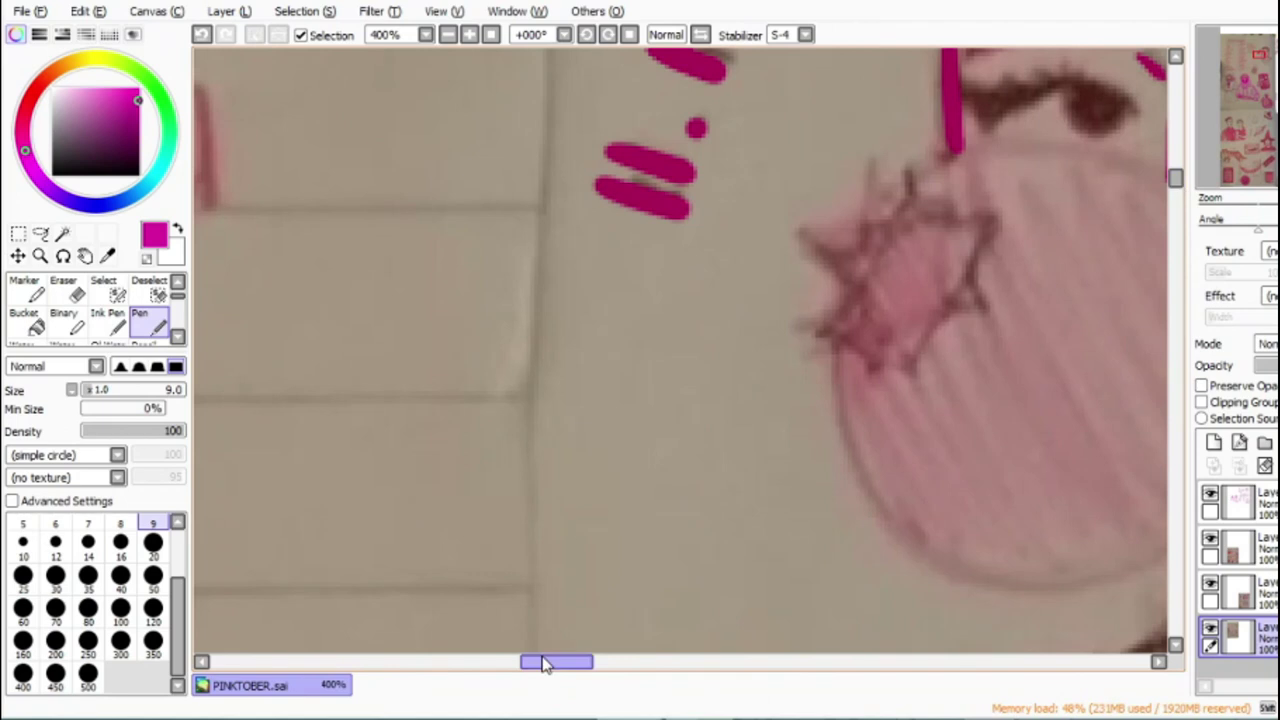
left_click_drag(545, 665, 579, 665)
mouse_move(440, 208)
left_mouse_down()
mouse_move(734, 190)
mouse_move(805, 455)
mouse_move(478, 548)
mouse_move(452, 522)
left_mouse_up()
key("ctrl+z")
mouse_move(390, 345)
left_mouse_down()
mouse_move(487, 565)
mouse_move(740, 222)
mouse_move(535, 158)
left_mouse_up()
key("ctrl+z")
mouse_move(465, 178)
left_mouse_down()
mouse_move(560, 140)
mouse_move(800, 443)
mouse_move(389, 408)
mouse_move(385, 342)
left_mouse_up()
mouse_move(473, 208)
left_mouse_down()
mouse_move(366, 257)
mouse_move(451, 386)
mouse_move(551, 220)
mouse_move(467, 210)
left_mouse_up()
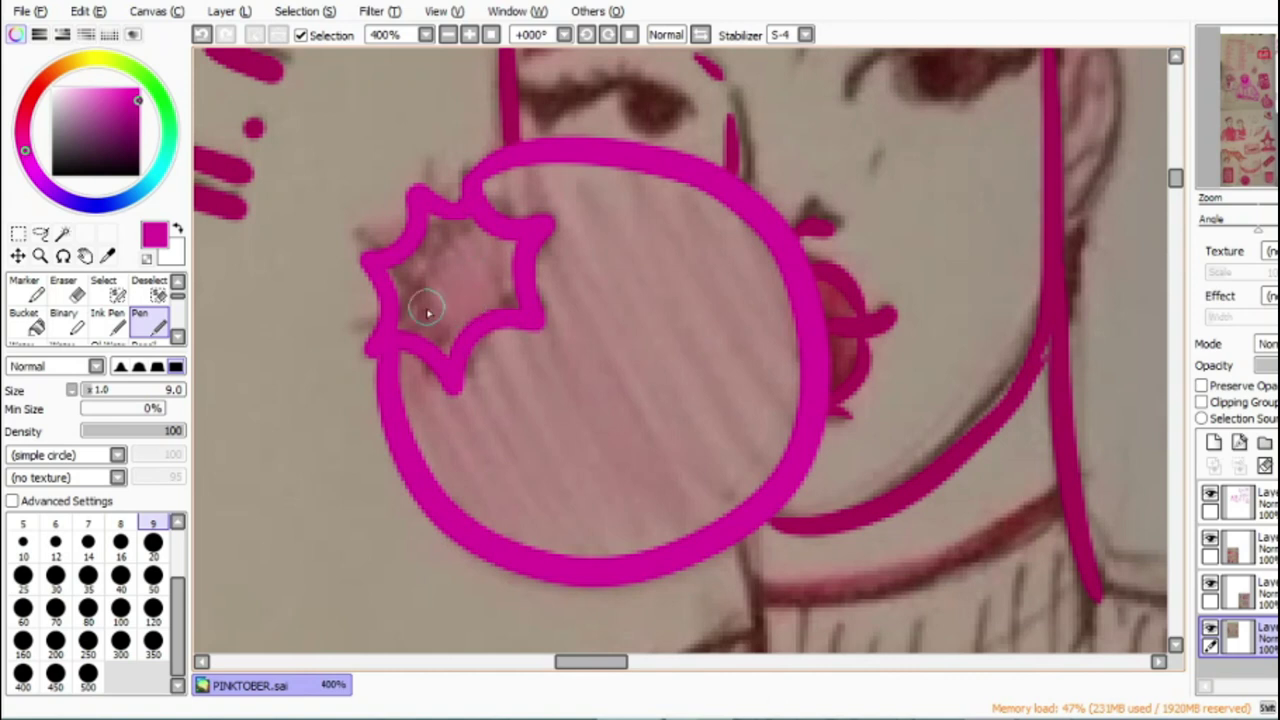
Step: Undo the stroke inside the burst and join the bubble's outline to the burst's upper edge
left_click_drag(402, 268, 494, 332)
left_click(202, 34)
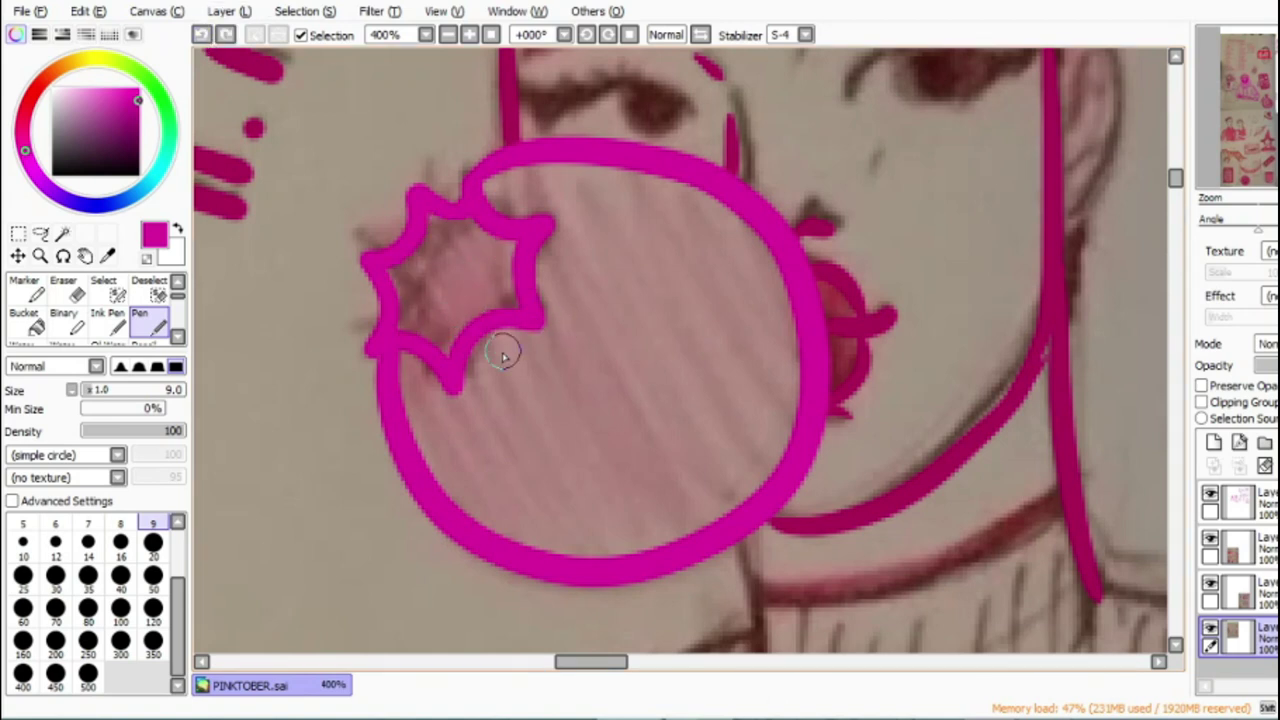
left_click_drag(458, 187, 453, 210)
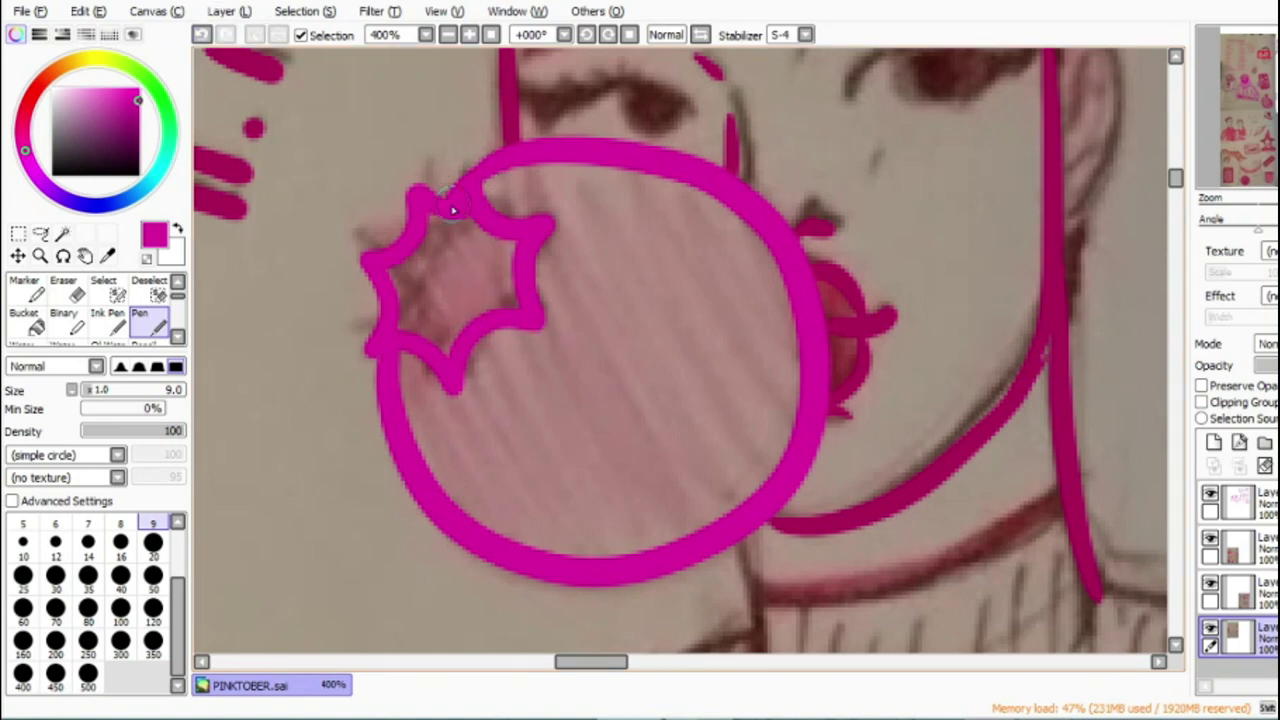
Step: Sample the darker magenta and ink the neck's near edge, the turtleneck's collar line, both shoulder edges and the neck crease
left_click(905, 475, "alt")
scroll(1028, 257, "down", 3)
left_click_drag(735, 208, 744, 410)
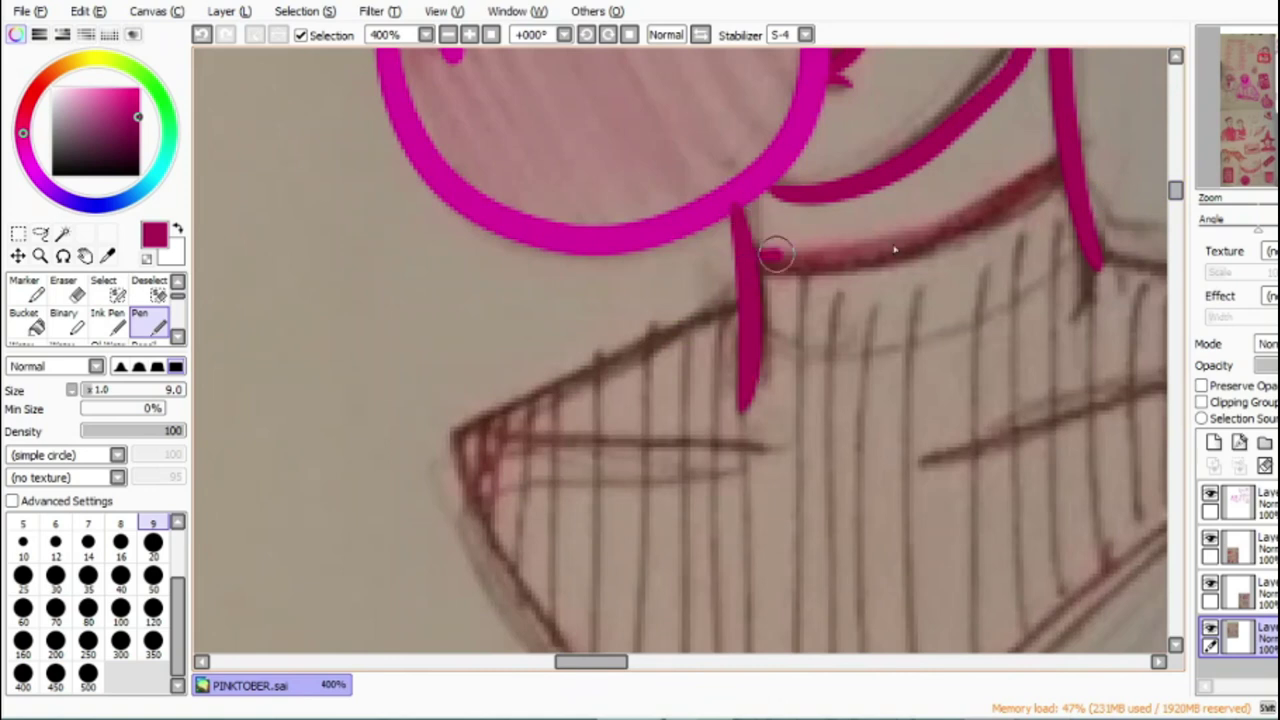
mouse_move(738, 298)
left_mouse_down()
mouse_move(457, 408)
mouse_move(498, 543)
left_mouse_up()
scroll(733, 345, "right", 4)
mouse_move(676, 258)
left_mouse_down()
mouse_move(996, 315)
mouse_move(900, 412)
left_mouse_up()
left_click_drag(637, 343, 688, 268)
left_click_drag(666, 334, 692, 278)
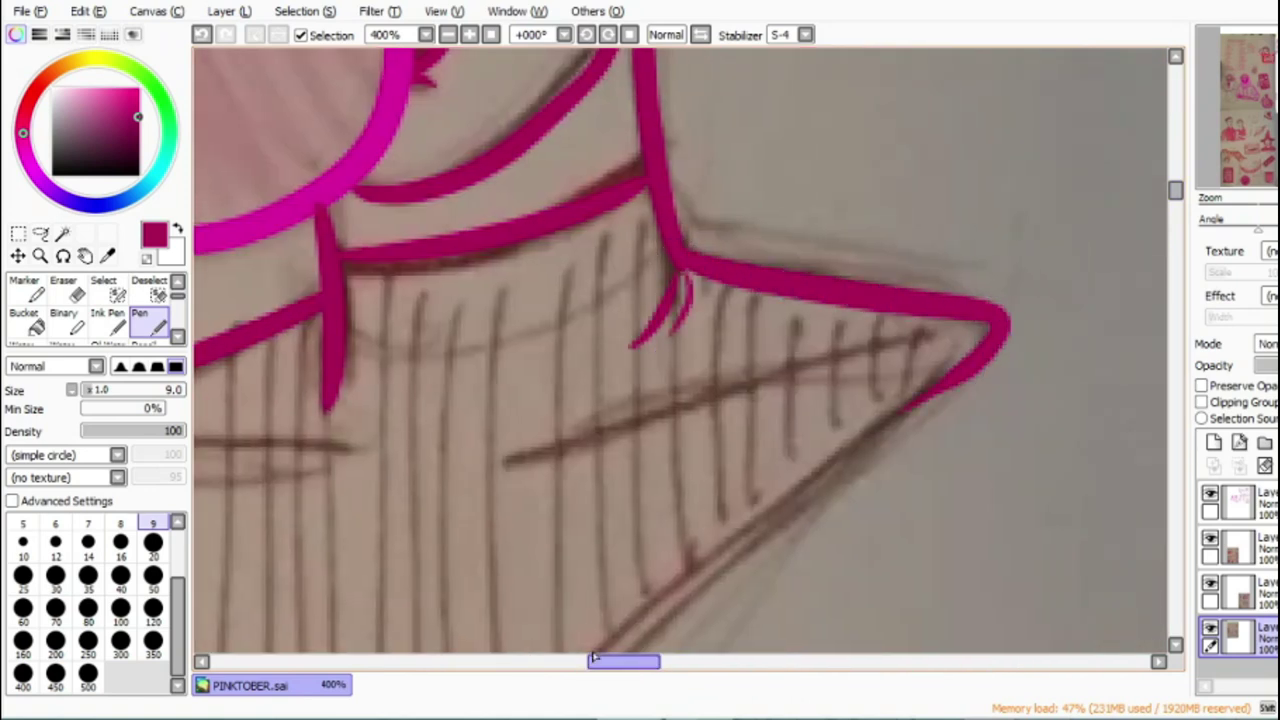
Step: Ink the sweater's lower edges down to a V-shaped point and add the two collarbone lines, redoing faulty strokes
left_click_drag(604, 659, 591, 660)
left_click(202, 37)
left_click_drag(1177, 192, 1176, 208)
mouse_move(565, 573)
left_mouse_down()
mouse_move(1116, 88)
mouse_move(400, 457)
mouse_move(201, 137)
left_mouse_up()
key("ctrl+z")
left_click_drag(563, 560, 1140, 60)
left_click(201, 34)
left_click_drag(556, 570, 592, 535)
scroll(1152, 194, "up", 3)
left_click_drag(655, 410, 1062, 292)
mouse_move(538, 408)
left_mouse_down()
mouse_move(354, 374)
mouse_move(215, 375)
left_mouse_up()
Step: Ink the ear's outline and its inner fold
scroll(1178, 218, "up", 7)
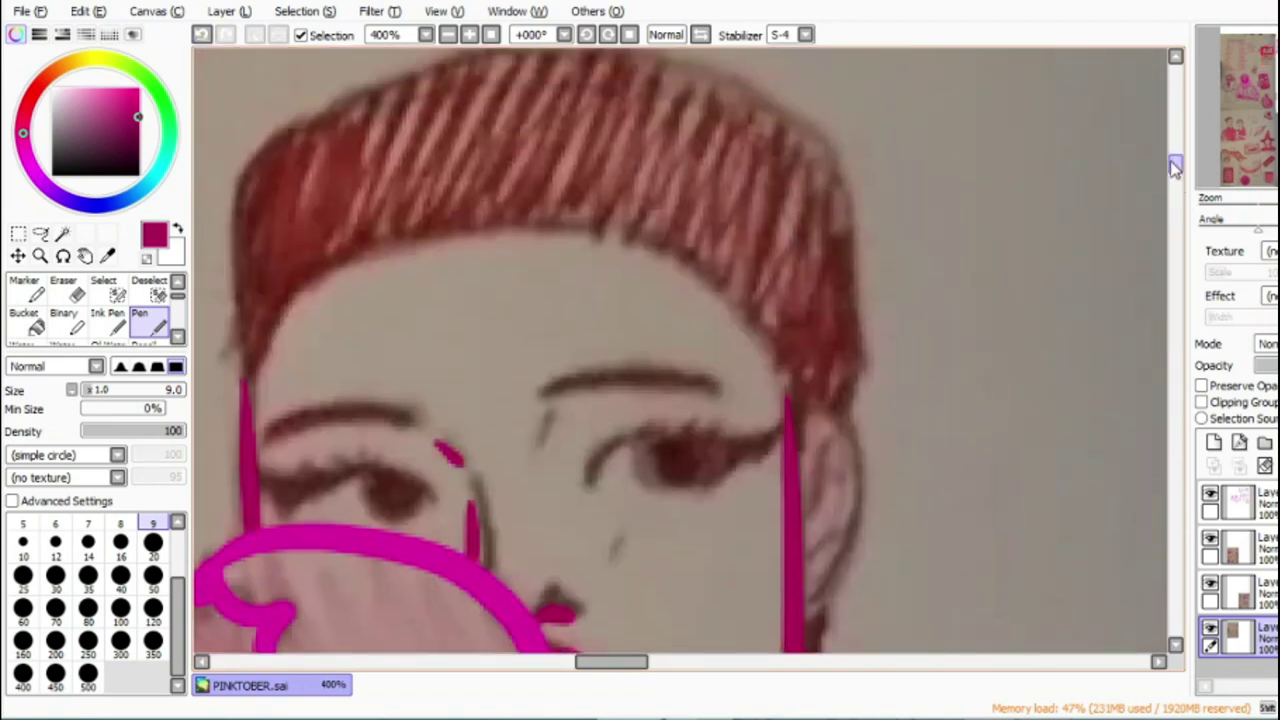
left_click_drag(800, 342, 800, 518)
left_click_drag(813, 380, 840, 424)
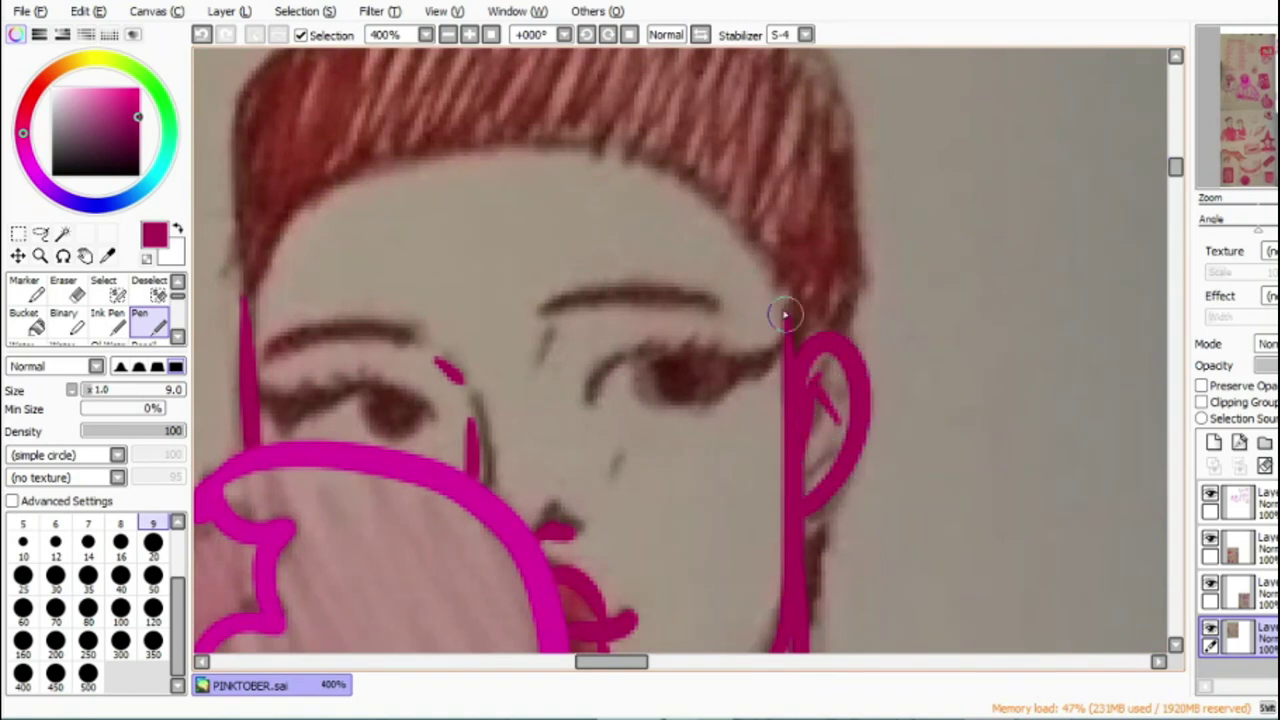
Step: Ink the wavy hairline across the forehead and the hair's bumpy side edge above the caption side, redoing the first hairline stroke
mouse_move(783, 288)
left_mouse_down()
mouse_move(757, 238)
mouse_move(712, 200)
mouse_move(629, 157)
left_mouse_up()
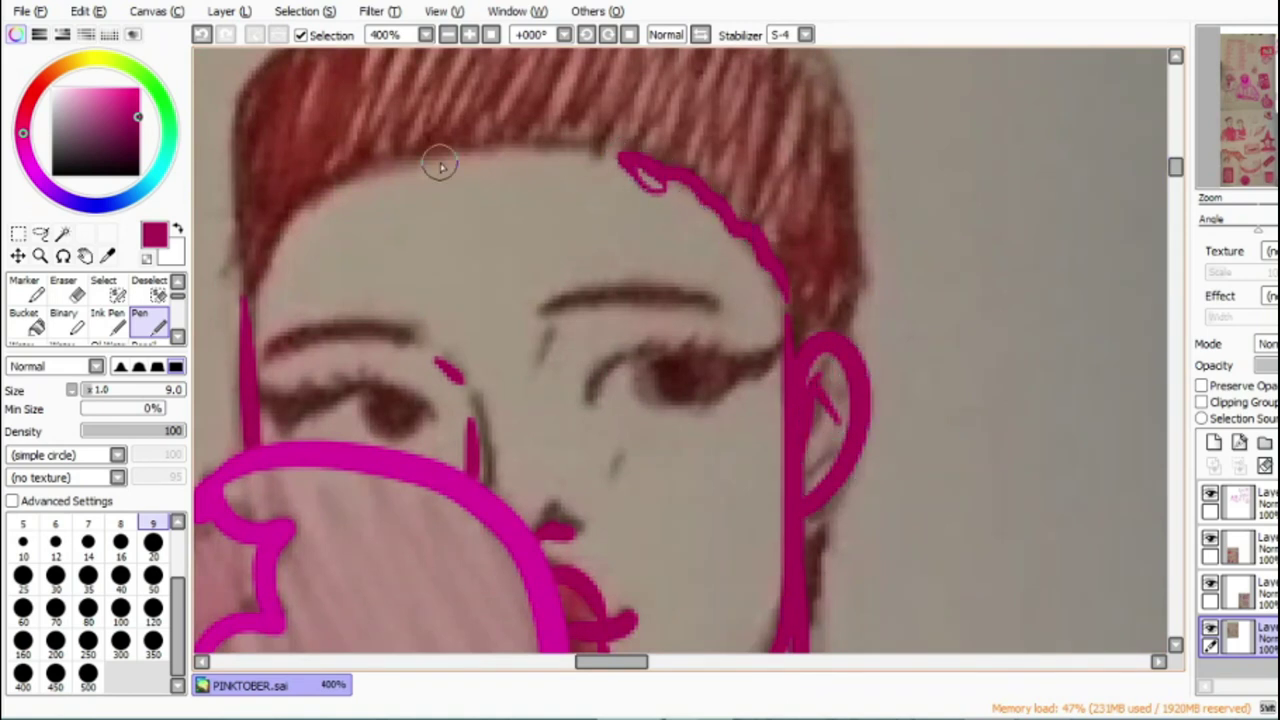
left_click(201, 35)
mouse_move(245, 300)
left_mouse_down()
mouse_move(270, 249)
mouse_move(356, 178)
mouse_move(564, 143)
mouse_move(661, 173)
mouse_move(747, 234)
mouse_move(805, 335)
left_mouse_up()
left_click_drag(611, 661, 581, 661)
mouse_move(592, 272)
left_mouse_down()
mouse_move(636, 280)
mouse_move(614, 201)
mouse_move(622, 88)
left_mouse_up()
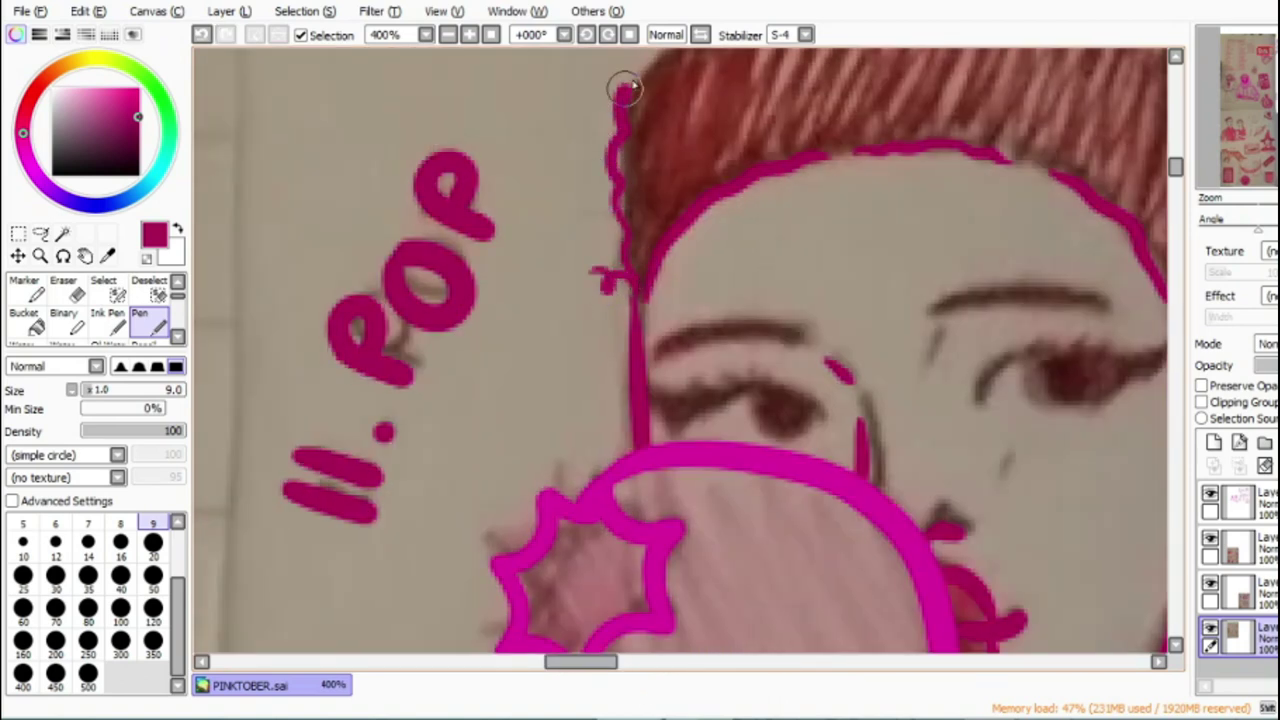
Step: Ink both eyebrows and both eyes with winged upper lids and filled irises
left_click_drag(599, 664, 622, 665)
mouse_move(631, 313)
left_mouse_down()
mouse_move(736, 287)
mouse_move(828, 291)
left_mouse_up()
left_click_drag(506, 338, 362, 345)
mouse_move(534, 412)
left_mouse_down()
mouse_move(462, 382)
mouse_move(389, 422)
mouse_move(350, 415)
left_mouse_up()
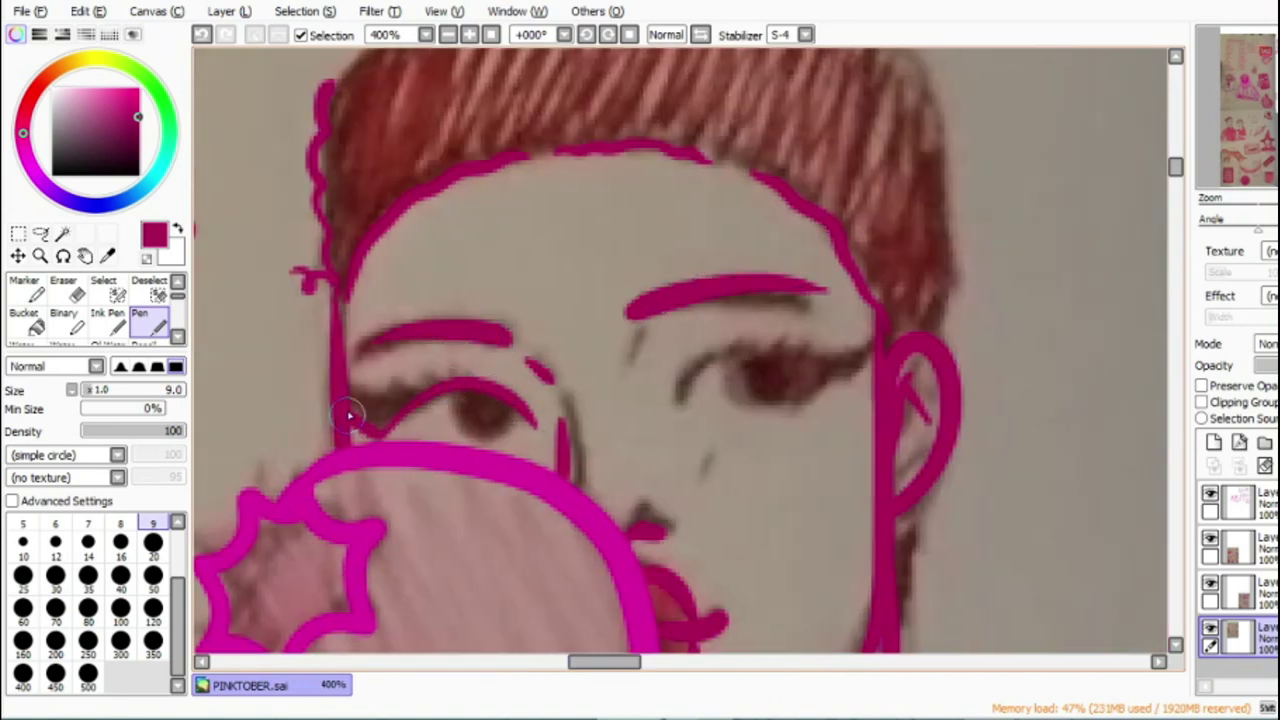
left_click_drag(478, 390, 497, 410)
mouse_move(648, 342)
left_mouse_down()
mouse_move(630, 390)
mouse_move(723, 346)
mouse_move(837, 368)
mouse_move(790, 410)
left_mouse_up()
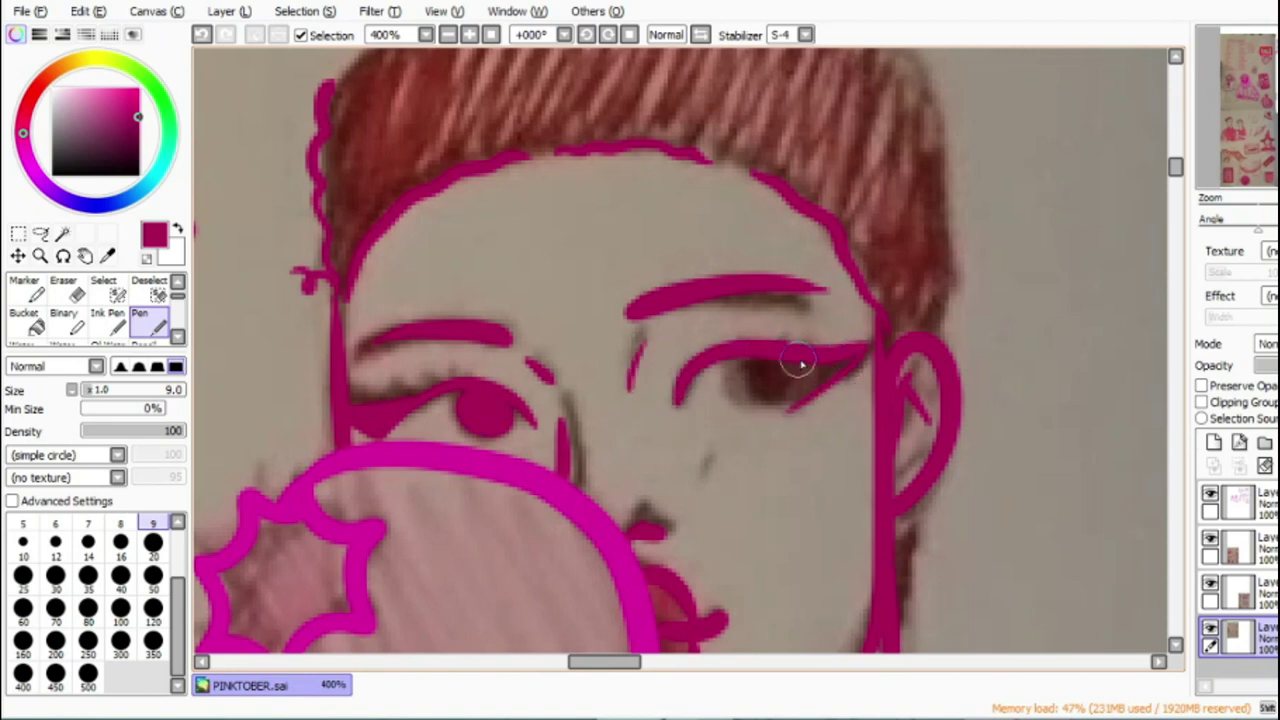
left_click_drag(746, 369, 783, 394)
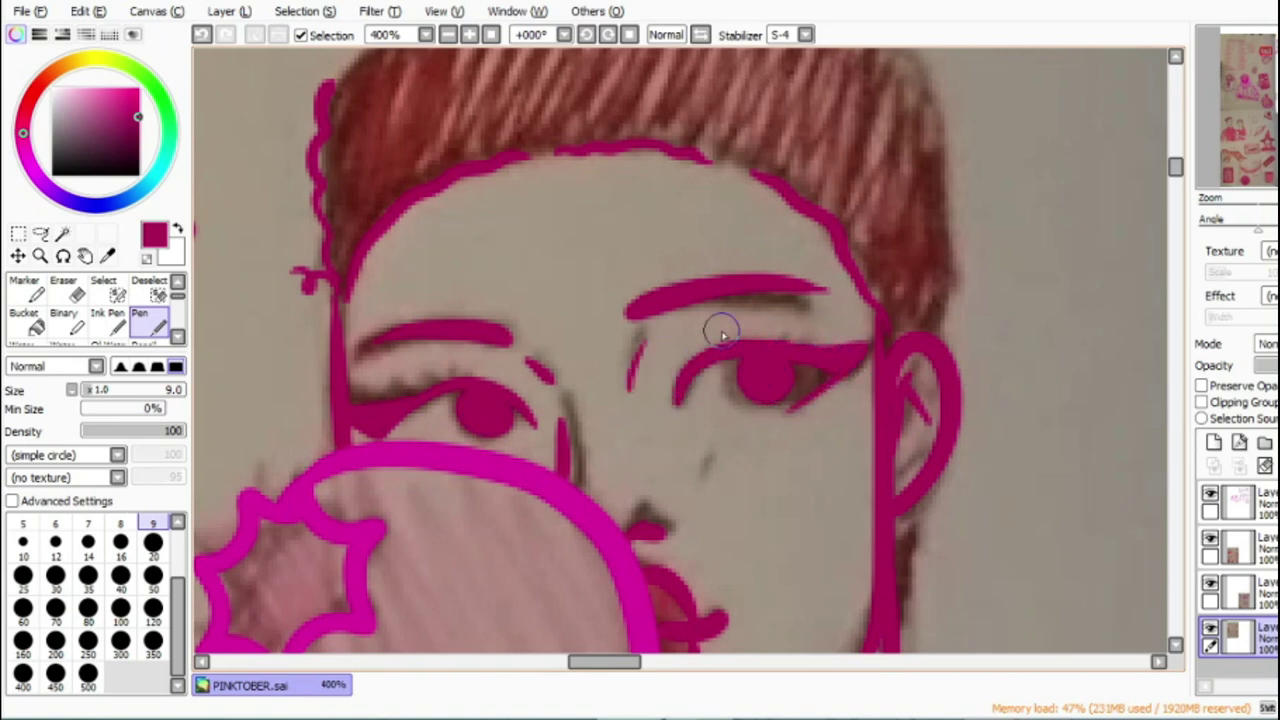
Step: Ink the scalloped outer contour of the short hair and add small curls at the temples and crown
scroll(410, 330, "up", 3)
mouse_move(336, 242)
left_mouse_down()
mouse_move(387, 206)
mouse_move(483, 165)
mouse_move(624, 131)
mouse_move(851, 178)
mouse_move(911, 242)
mouse_move(937, 370)
mouse_move(938, 495)
left_mouse_up()
left_click_drag(1180, 140, 1176, 172)
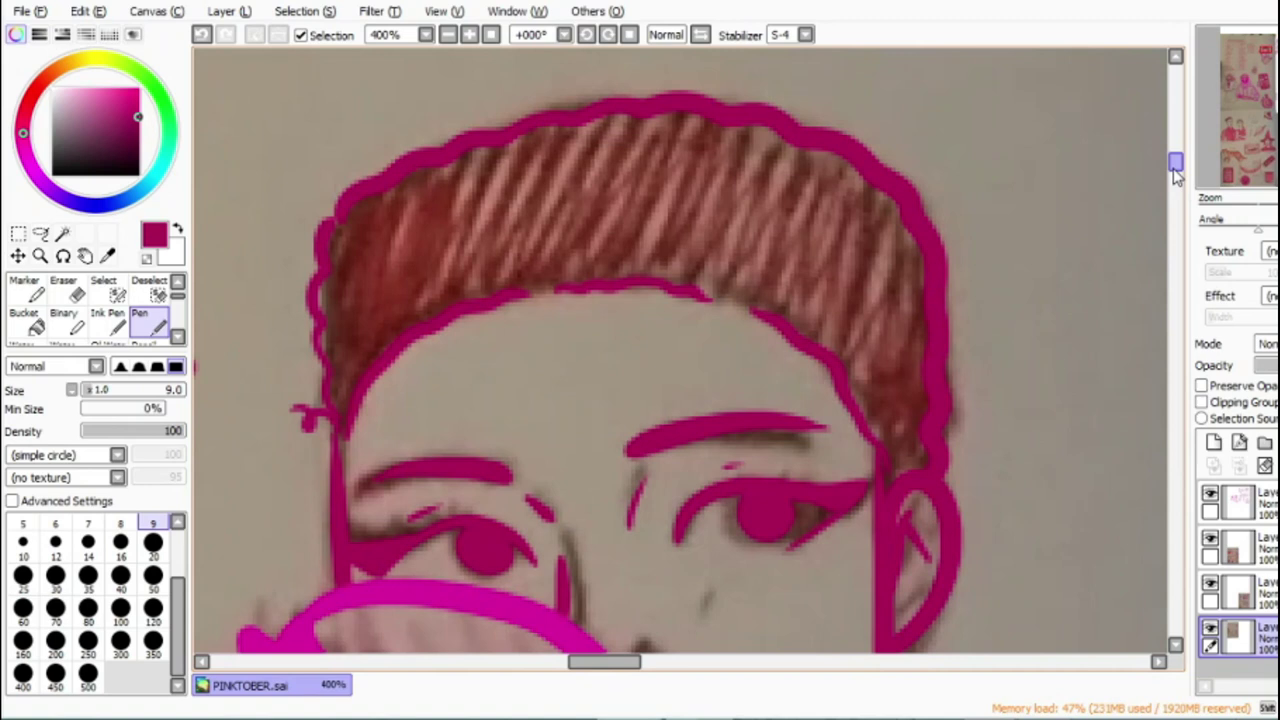
left_click_drag(312, 412, 298, 365)
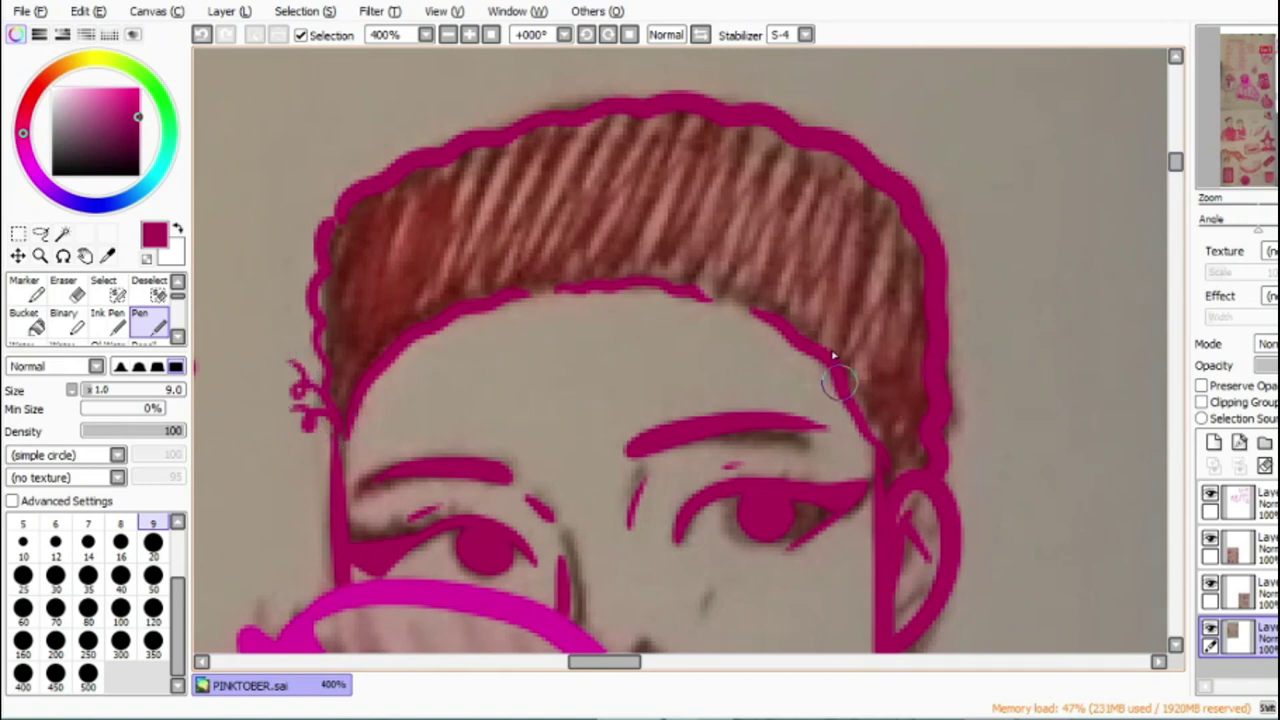
left_click_drag(832, 354, 886, 286)
left_click_drag(716, 140, 810, 181)
left_click_drag(598, 147, 620, 150)
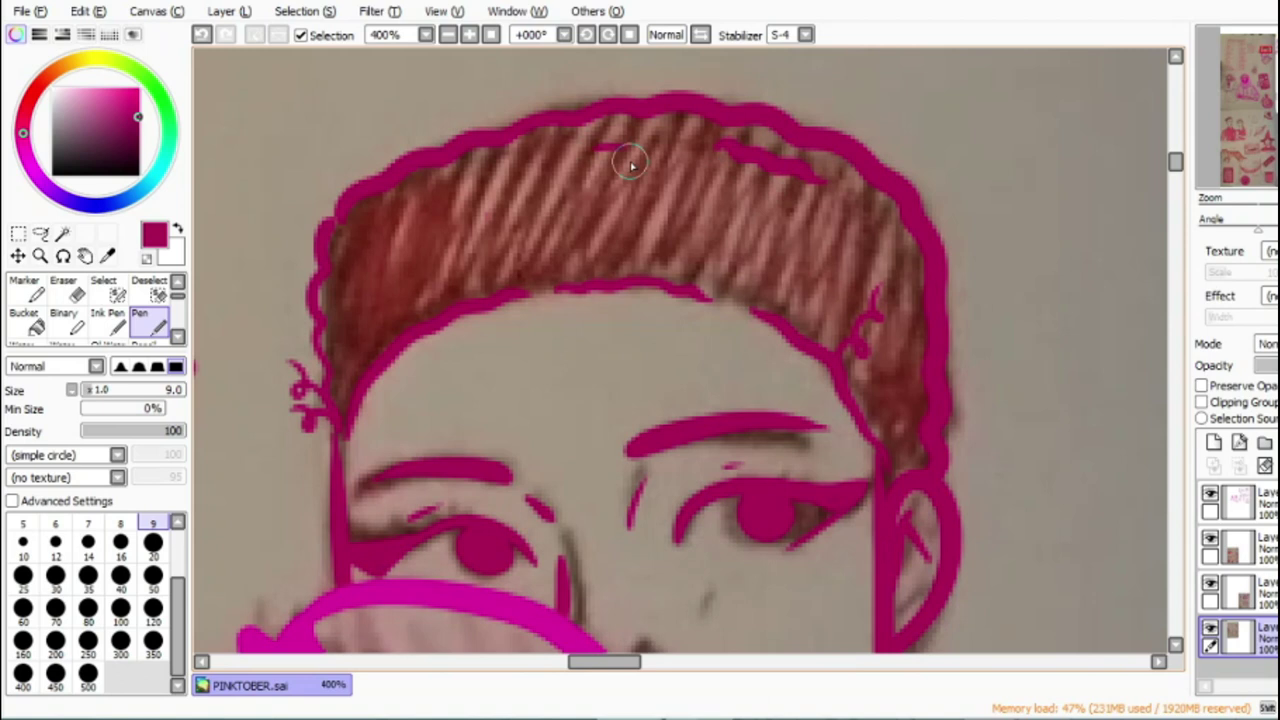
Step: Ink the small curved mark on the far cheek, redoing the first stroke
left_click_drag(600, 664, 617, 664)
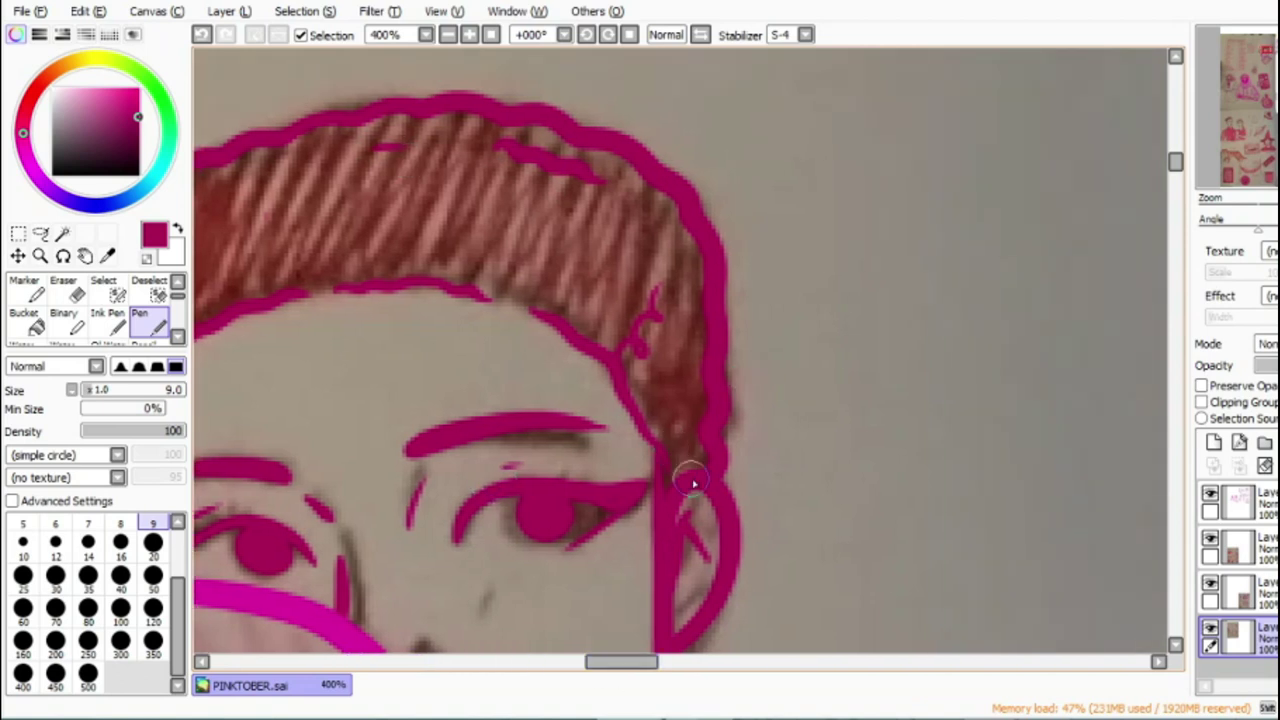
left_click_drag(1176, 170, 1176, 183)
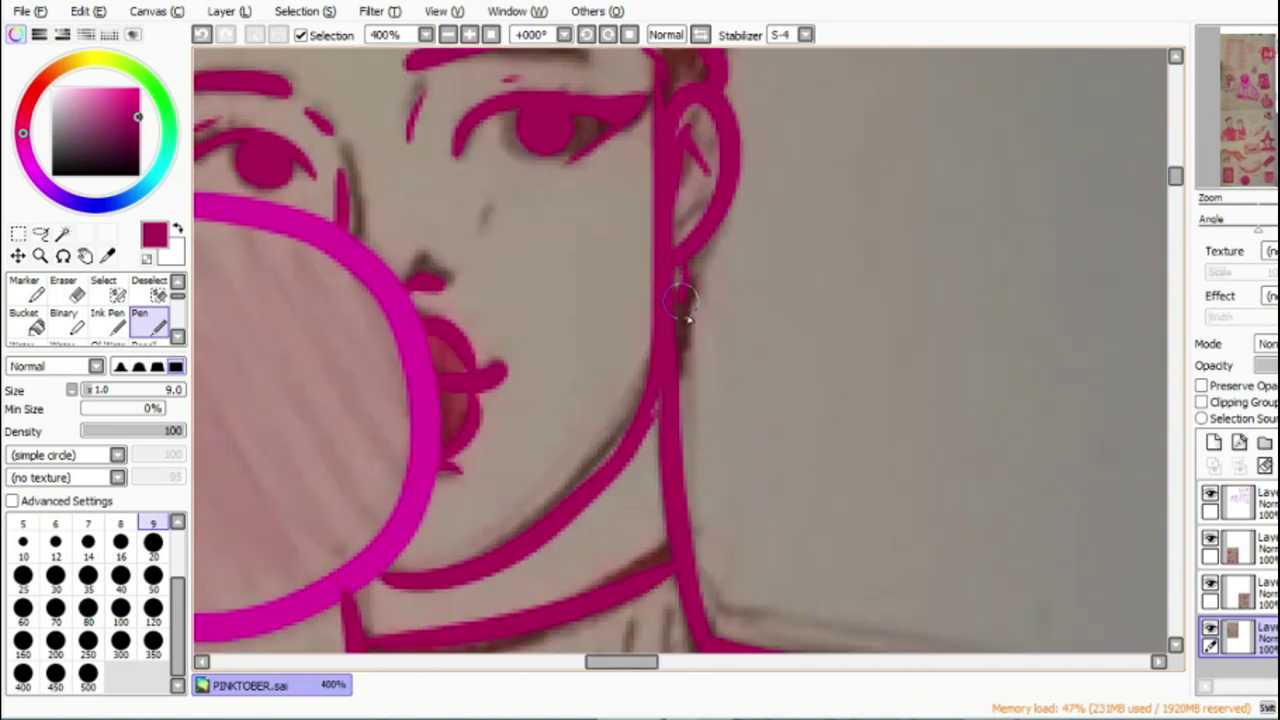
left_click(448, 36)
left_click(448, 36)
left_click(448, 36)
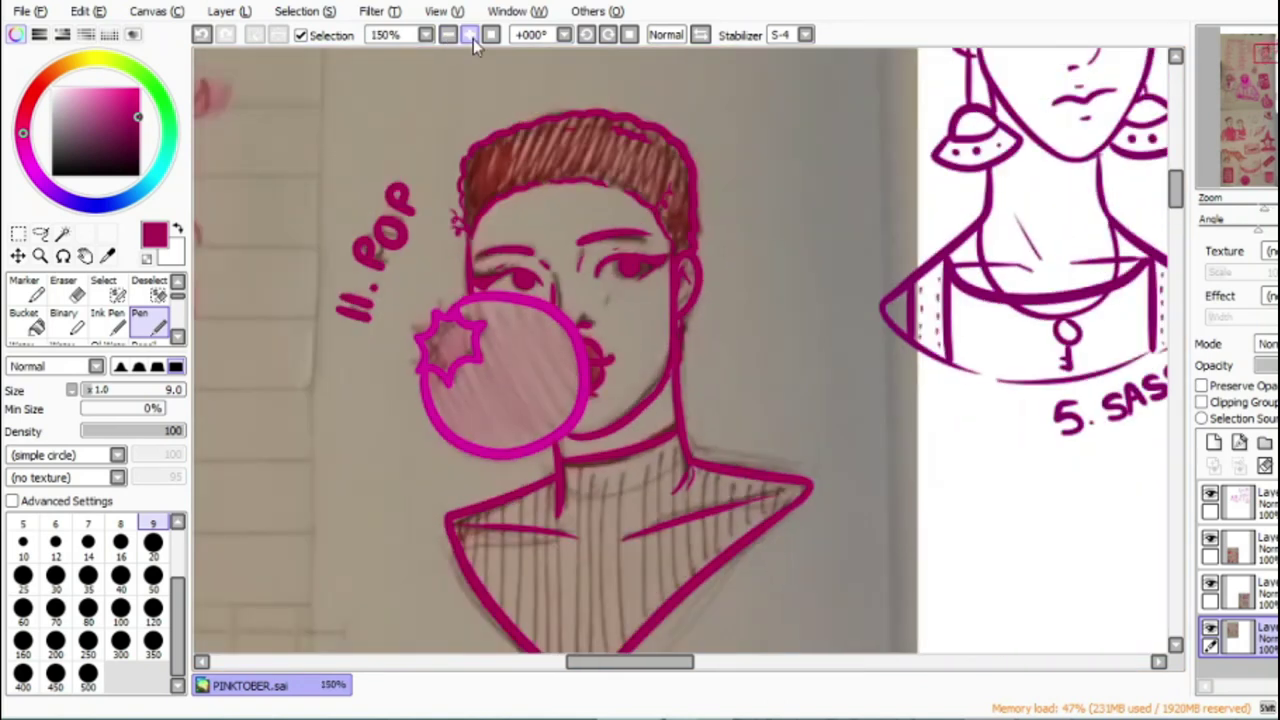
left_click(470, 36)
left_click(470, 36)
left_click(470, 36)
left_click_drag(514, 242, 500, 272)
left_click(201, 34)
left_click_drag(537, 212, 505, 247)
Step: Fill the turtleneck sweater with thin vertical ribbing lines from one shoulder to the other
mouse_move(649, 662)
left_mouse_down()
mouse_move(620, 664)
mouse_move(635, 645)
left_mouse_up()
left_click(448, 35)
left_click(448, 35)
left_click(448, 35)
left_click(470, 35)
left_click(470, 35)
left_click_drag(1178, 190, 1180, 207)
left_click_drag(364, 288, 364, 345)
mouse_move(379, 280)
left_mouse_down()
mouse_move(376, 376)
mouse_move(408, 420)
left_mouse_up()
left_click_drag(428, 266, 432, 455)
left_click_drag(450, 245, 452, 482)
mouse_move(494, 240)
left_mouse_down()
mouse_move(498, 510)
mouse_move(516, 528)
left_mouse_up()
left_click_drag(538, 228, 542, 530)
left_click_drag(558, 200, 578, 585)
mouse_move(580, 182)
left_mouse_down()
mouse_move(588, 443)
mouse_move(623, 586)
left_mouse_up()
left_click_drag(658, 178, 663, 505)
mouse_move(688, 162)
left_mouse_down()
mouse_move(697, 505)
mouse_move(720, 480)
left_mouse_up()
left_click_drag(738, 150, 742, 436)
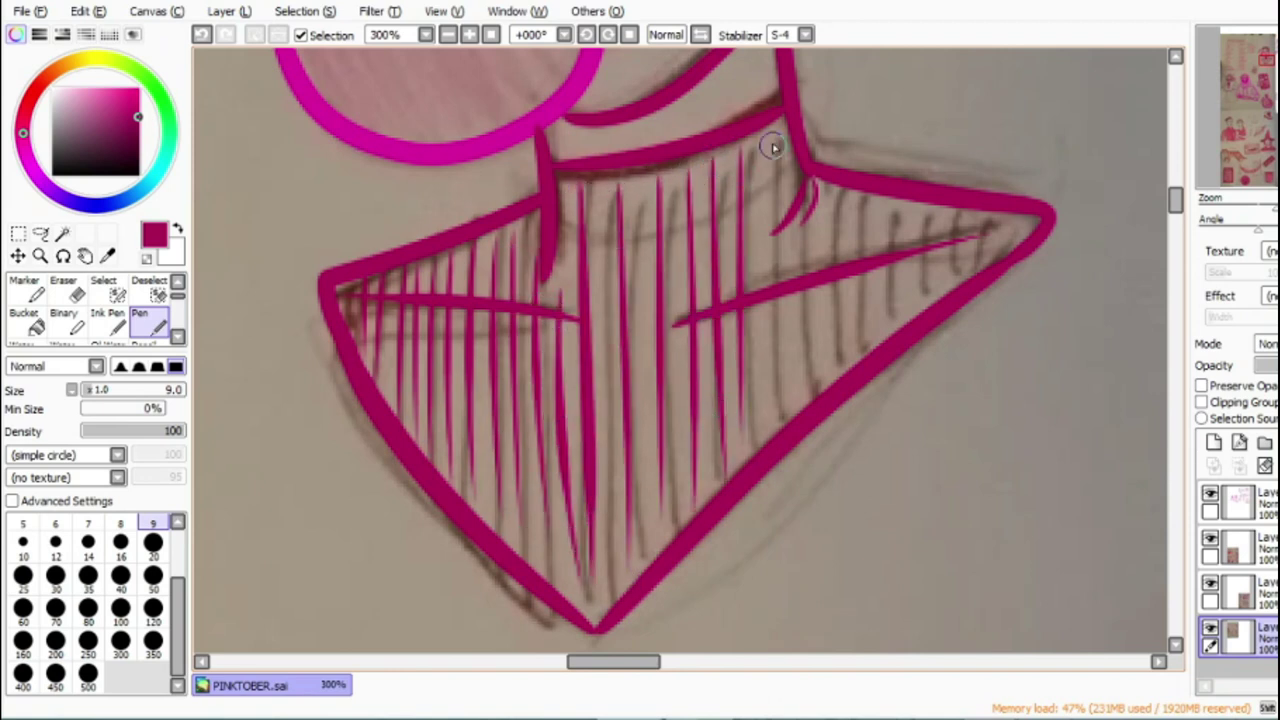
left_click_drag(760, 130, 764, 440)
left_click_drag(783, 158, 786, 415)
left_click_drag(802, 182, 805, 400)
left_click_drag(820, 200, 822, 366)
left_click_drag(862, 205, 864, 345)
left_click_drag(896, 210, 900, 320)
mouse_move(918, 204)
left_mouse_down()
mouse_move(913, 325)
mouse_move(936, 302)
left_mouse_up()
left_click_drag(958, 210, 956, 285)
left_click_drag(976, 212, 975, 270)
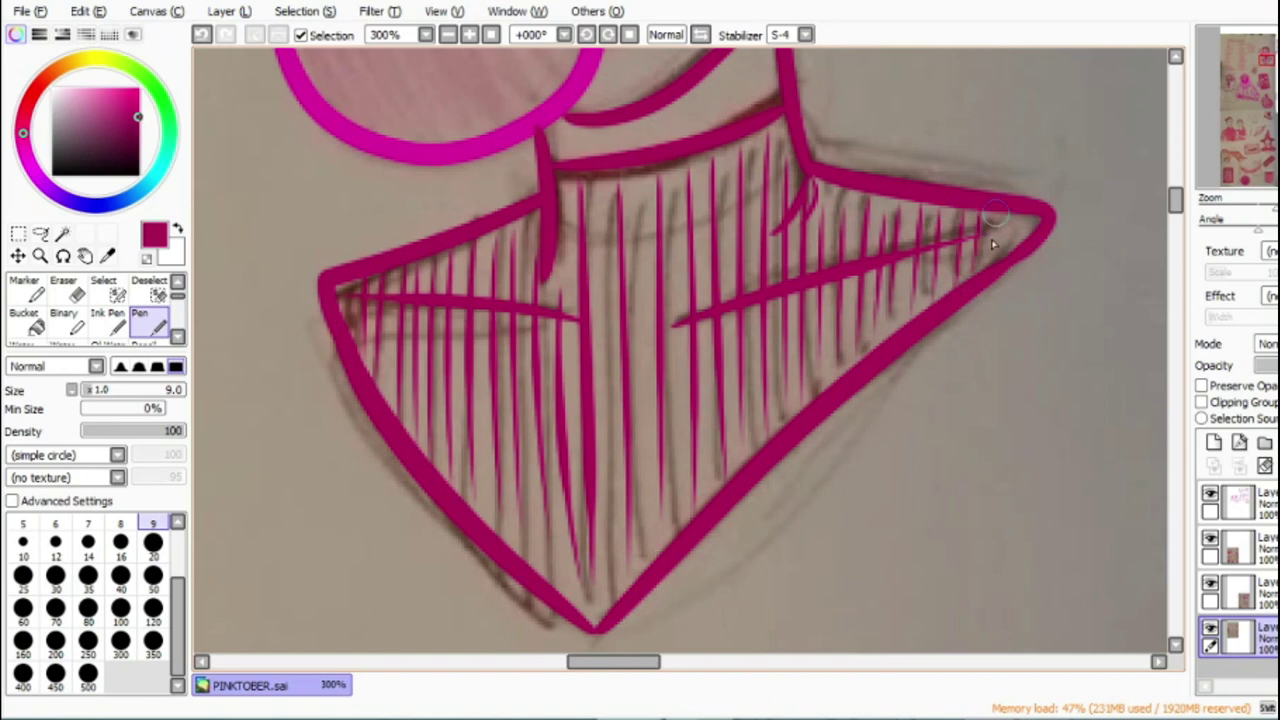
Step: Toggle the POP sketch layer's visibility to compare, fade that layer to 38% opacity and select the topmost line art layer
left_click(450, 34)
left_click(450, 34)
left_click(450, 34)
left_click(450, 34)
left_click(1210, 629)
left_click(1210, 629)
left_click(1276, 366)
left_click(1262, 503)
Step: Ink the slanted caption "11. POP" over the faded lettering on the line art layer
left_click_drag(1181, 258, 1181, 246)
left_click(469, 35)
left_click(469, 35)
left_click(469, 35)
left_click(469, 35)
left_click_drag(600, 663, 563, 668)
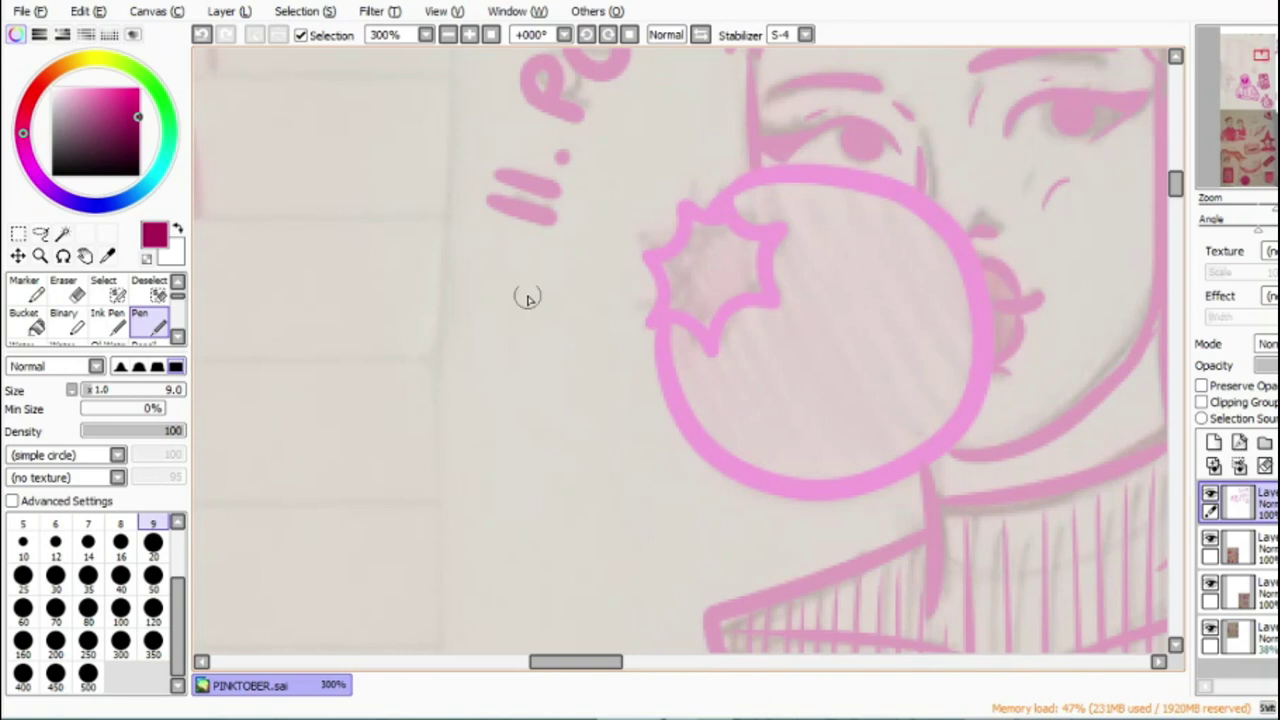
left_click_drag(493, 206, 552, 222)
left_click_drag(496, 172, 560, 190)
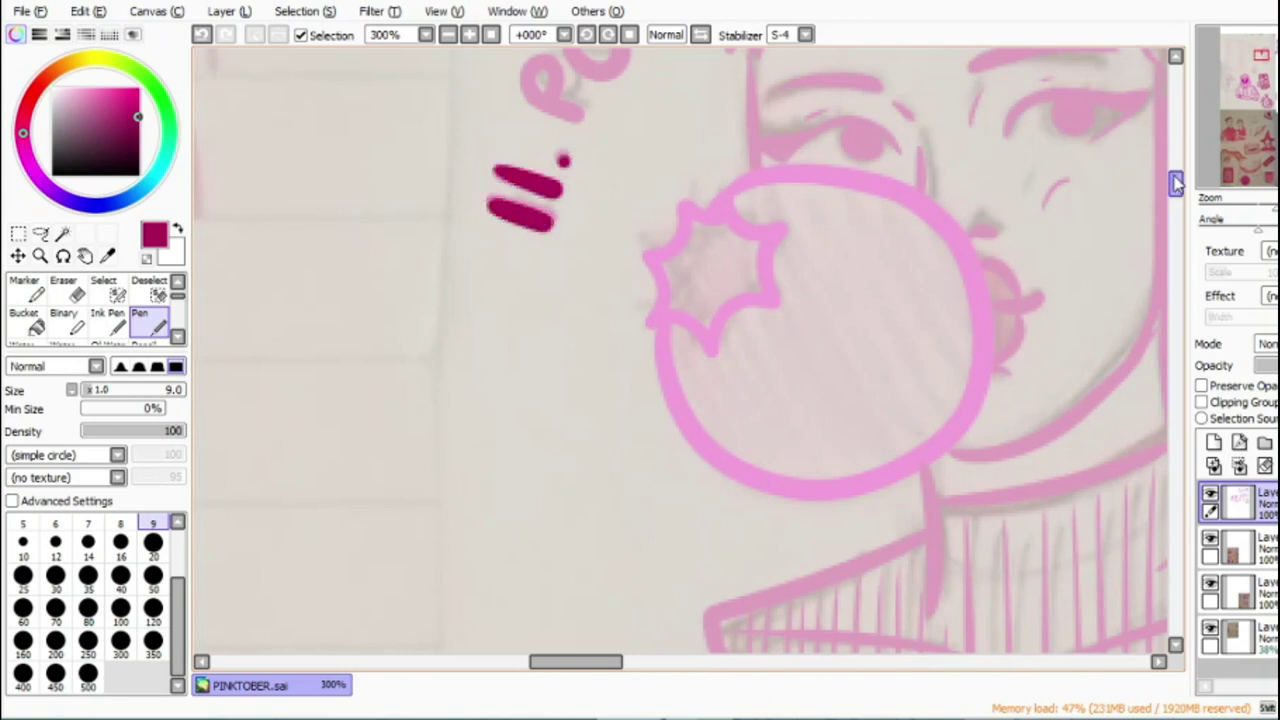
left_click_drag(1177, 183, 1177, 170)
left_click_drag(530, 380, 573, 399)
mouse_move(523, 370)
left_mouse_down()
mouse_move(557, 362)
mouse_move(547, 380)
left_mouse_up()
mouse_move(584, 306)
left_mouse_down()
mouse_move(571, 334)
mouse_move(618, 248)
left_mouse_up()
Step: Ink the final hairline, face edges, nose bridge, jawline, neck sides and collar line over the faded rough
left_click_drag(606, 662, 637, 662)
mouse_move(452, 450)
left_mouse_down()
mouse_move(449, 409)
mouse_move(506, 271)
mouse_move(646, 220)
mouse_move(791, 270)
mouse_move(854, 457)
mouse_move(849, 608)
left_mouse_up()
scroll(700, 450, "down", 5)
mouse_move(650, 396)
left_mouse_down()
mouse_move(681, 393)
mouse_move(849, 257)
left_mouse_up()
left_click_drag(858, 168, 880, 505)
left_click_drag(613, 405, 622, 542)
left_click_drag(628, 440, 878, 350)
Step: Ink the sweater's pointed shoulder and V-shaped outline with the two tapered collarbone lines
scroll(865, 249, "down", 5)
mouse_move(603, 157)
left_mouse_down()
mouse_move(650, 585)
mouse_move(975, 264)
mouse_move(925, 130)
mouse_move(868, 128)
left_mouse_up()
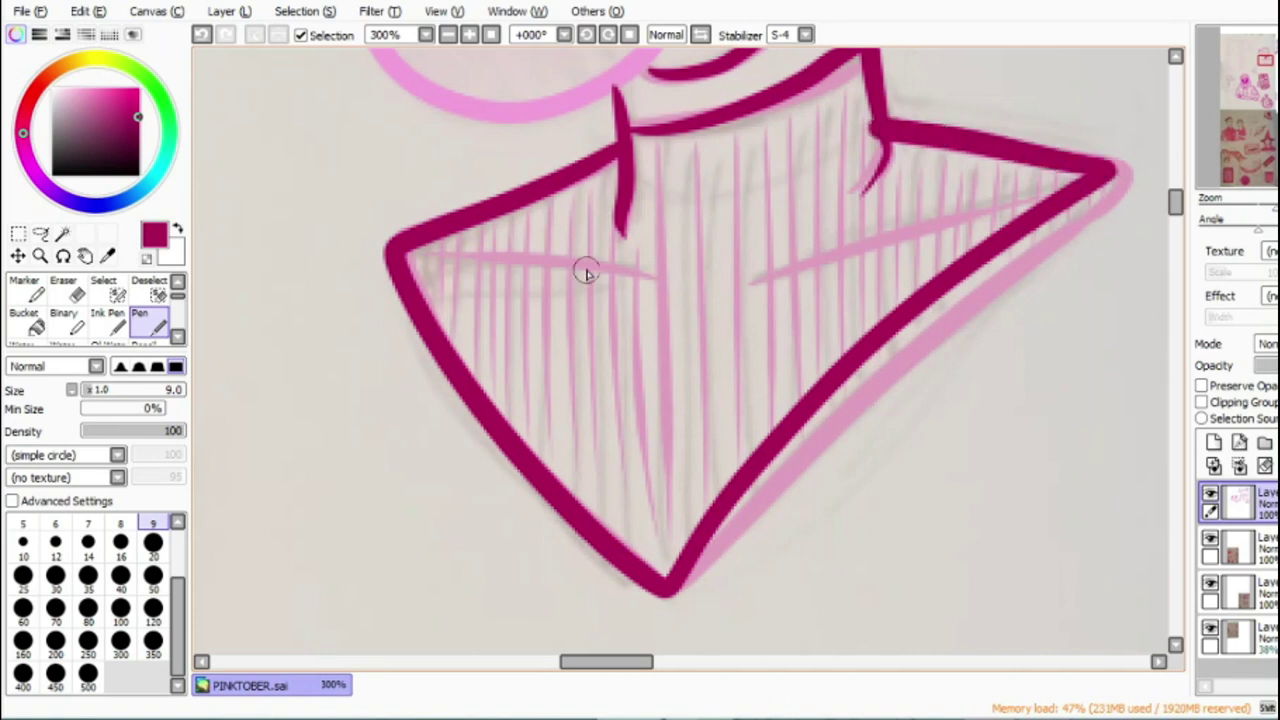
left_click_drag(610, 274, 514, 255)
left_click_drag(764, 270, 926, 234)
Step: Ink the final winged eyes with filled irises and both eyebrows over the faded rough
left_click_drag(1181, 211, 1179, 188)
mouse_move(588, 218)
left_mouse_down()
mouse_move(615, 298)
mouse_move(557, 238)
mouse_move(452, 260)
left_mouse_up()
mouse_move(694, 244)
left_mouse_down()
mouse_move(740, 199)
mouse_move(828, 196)
left_mouse_up()
mouse_move(760, 215)
left_mouse_down()
mouse_move(743, 229)
mouse_move(772, 220)
left_mouse_up()
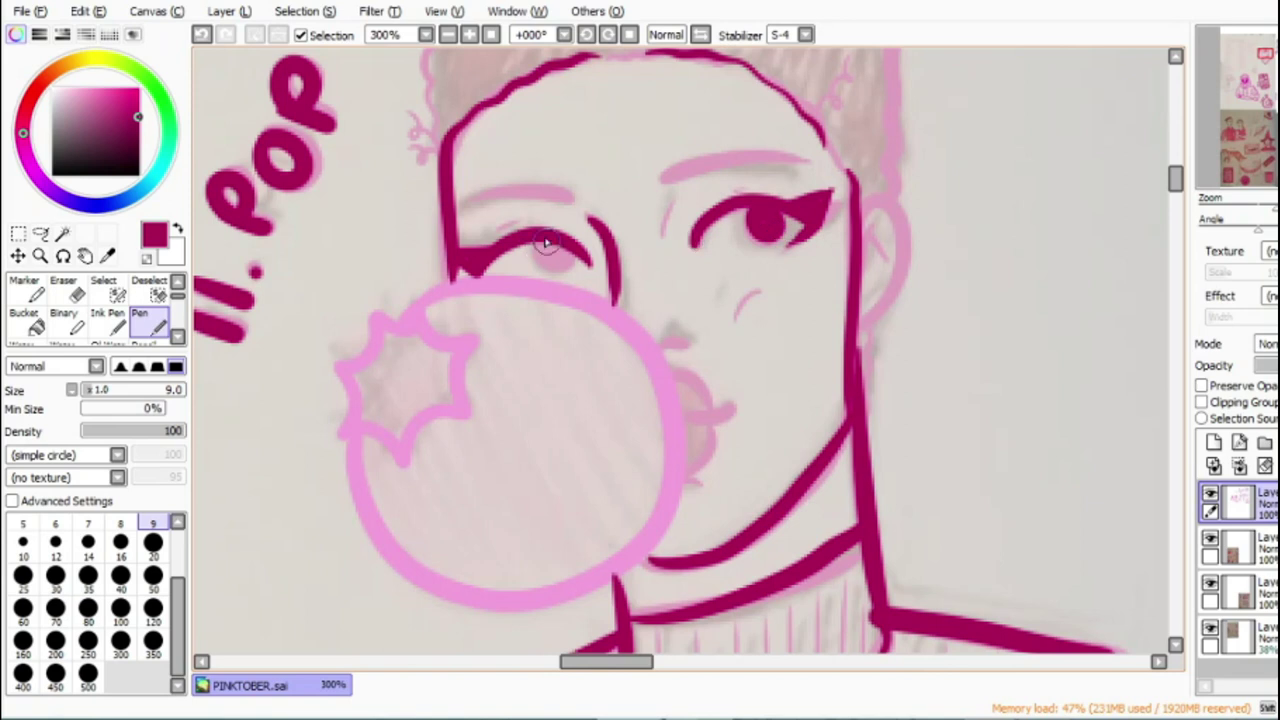
left_click_drag(546, 243, 548, 258)
left_click_drag(577, 195, 465, 204)
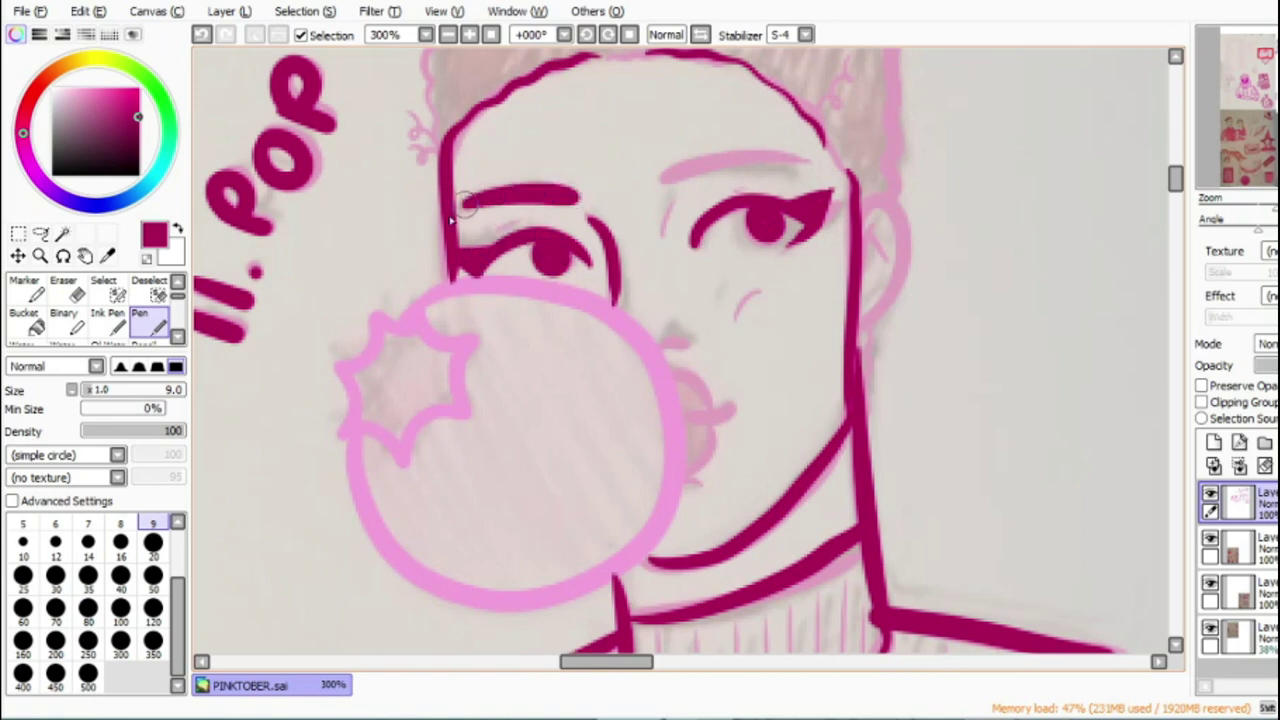
left_click_drag(662, 178, 808, 160)
Step: Ink the ear with a long dangling earring and the scalloped outer contour of the hair
mouse_move(870, 212)
left_mouse_down()
mouse_move(865, 310)
mouse_move(886, 340)
left_mouse_up()
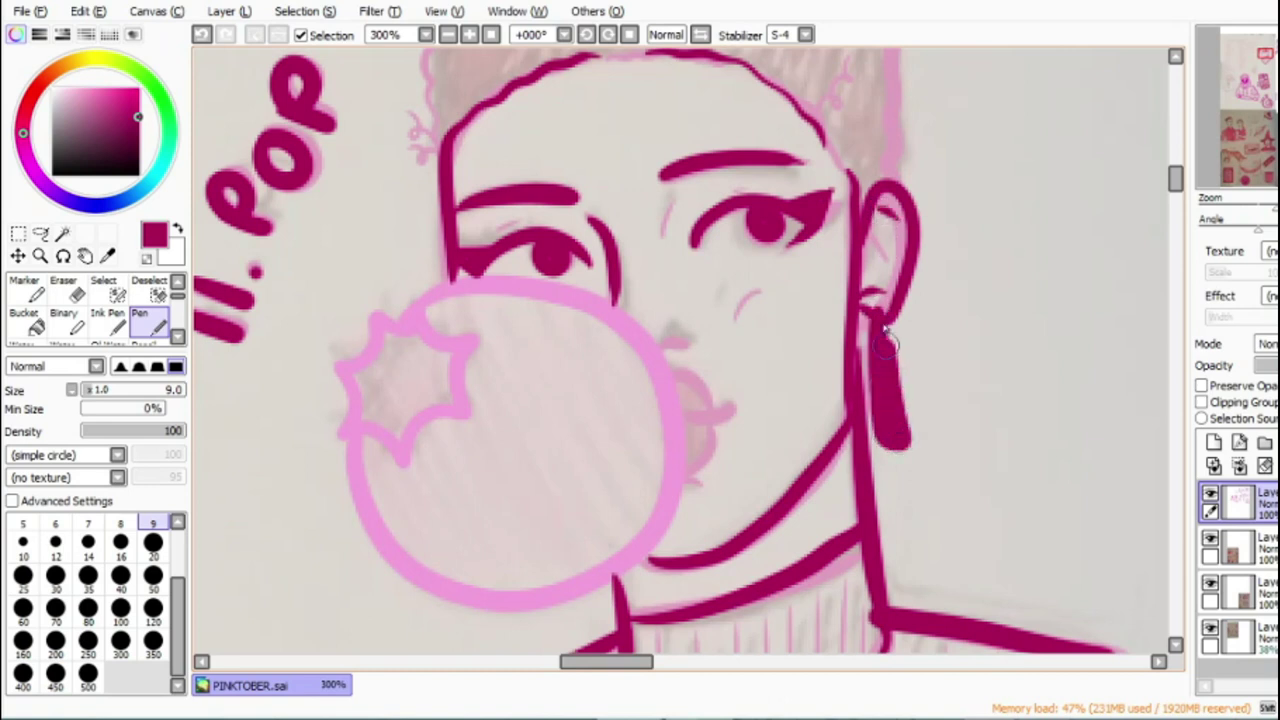
scroll(1142, 197, "up", 3)
mouse_move(430, 363)
left_mouse_down()
mouse_move(460, 226)
mouse_move(618, 157)
mouse_move(808, 178)
mouse_move(897, 298)
mouse_move(895, 425)
left_mouse_up()
Step: Ink the cheek mark, puckered lips, jagged burst and round gum bubble on the line art layer, redoing the faulty bubble stroke
scroll(884, 370, "down", 5)
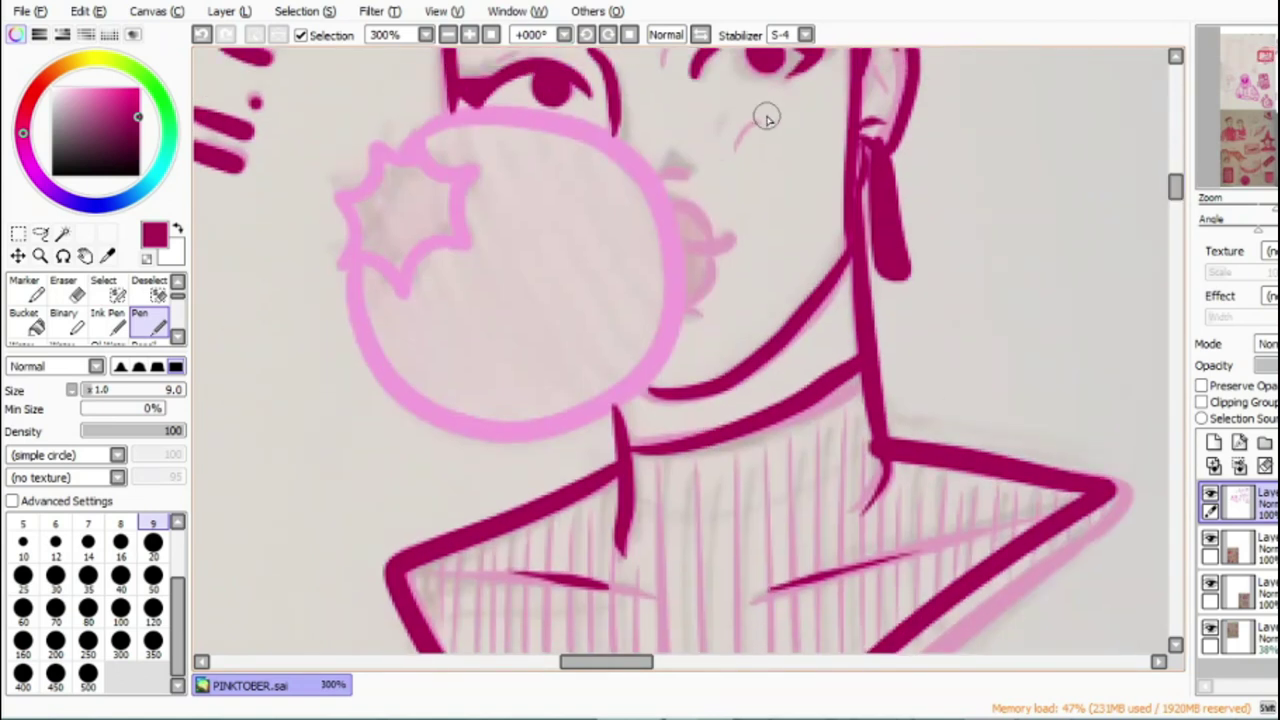
mouse_move(688, 250)
left_mouse_down()
mouse_move(736, 240)
mouse_move(683, 210)
left_mouse_up()
left_click_drag(717, 283, 693, 281)
mouse_move(338, 195)
left_mouse_down()
mouse_move(425, 135)
mouse_move(474, 246)
mouse_move(343, 252)
mouse_move(360, 282)
mouse_move(594, 431)
mouse_move(672, 190)
left_mouse_up()
mouse_move(410, 138)
left_mouse_down()
mouse_move(505, 122)
mouse_move(630, 190)
left_mouse_up()
left_click(203, 38)
mouse_move(418, 135)
left_mouse_down()
mouse_move(640, 157)
mouse_move(672, 300)
left_mouse_up()
Step: Finish the lower lip's edge and add the small dash beside the far eye
left_click_drag(1174, 188, 1174, 182)
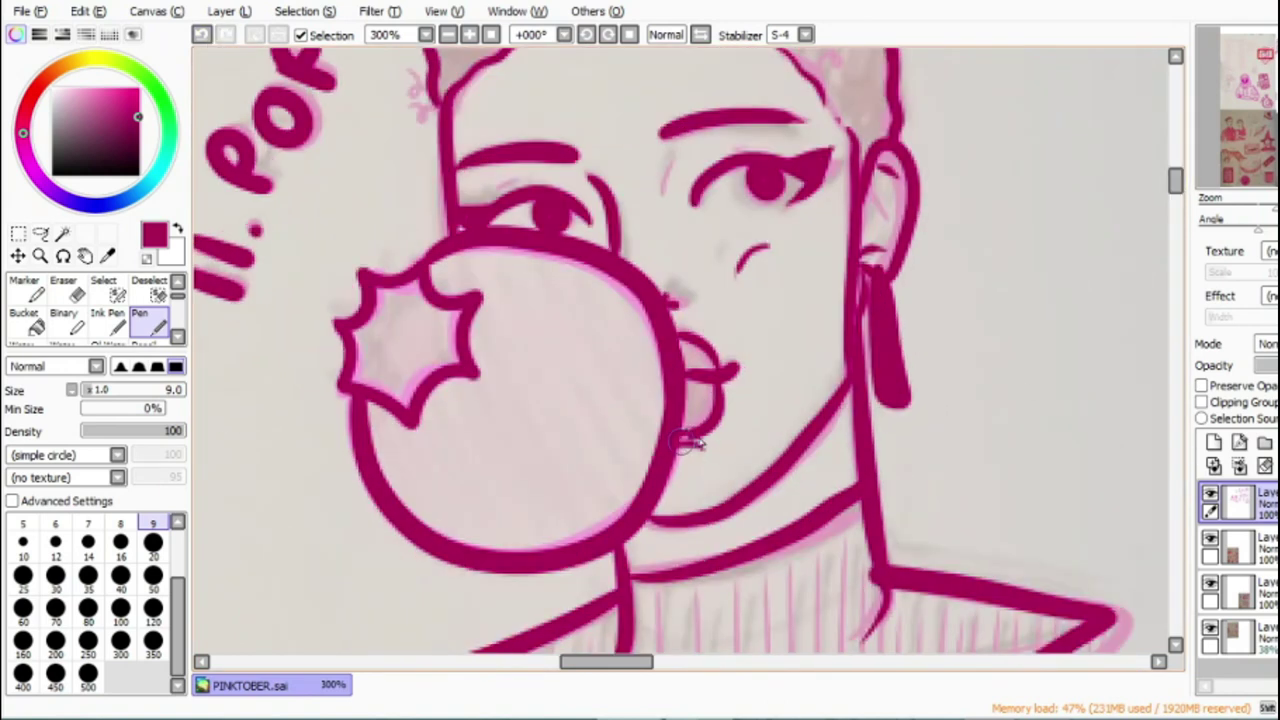
left_click(449, 35)
left_click(449, 35)
left_click(469, 35)
left_click(469, 35)
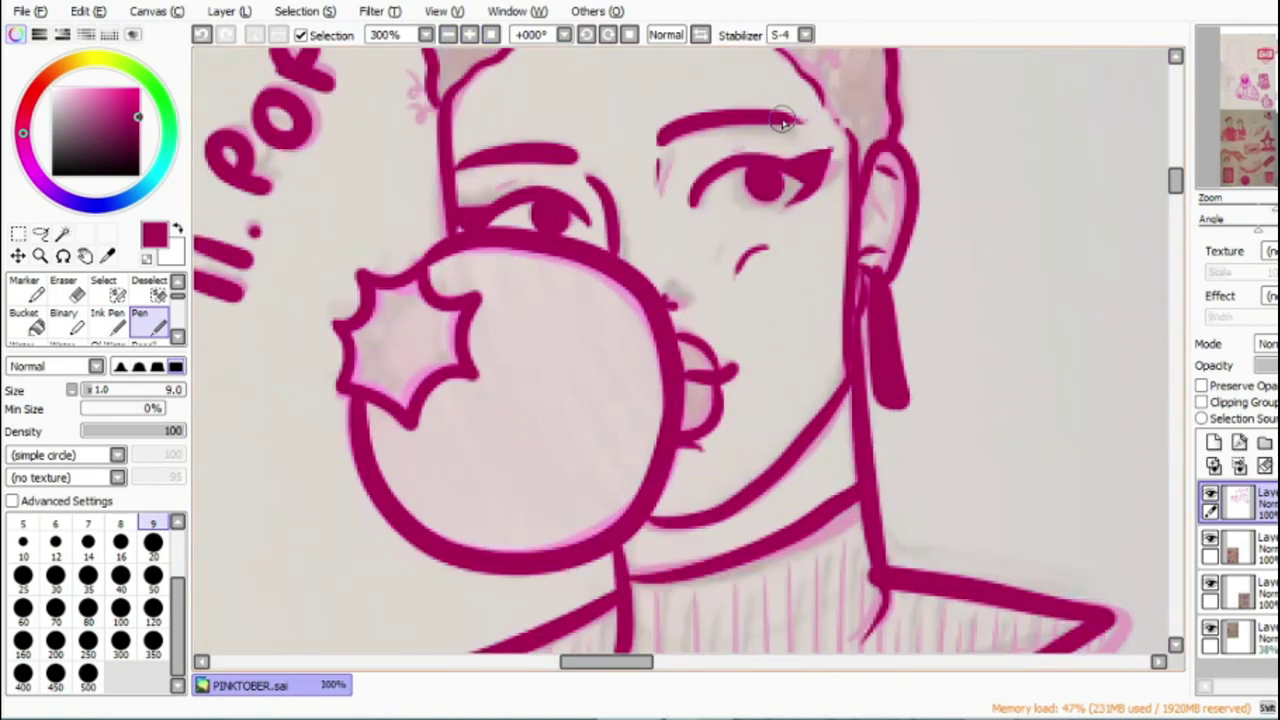
Step: Hide the POP sketch layer to review the line art across the page, and show the layer again
left_click(447, 35)
left_click_drag(1178, 215, 1178, 305)
mouse_move(734, 662)
left_mouse_down()
mouse_move(706, 695)
mouse_move(811, 675)
mouse_move(758, 668)
left_mouse_up()
left_click(1210, 629)
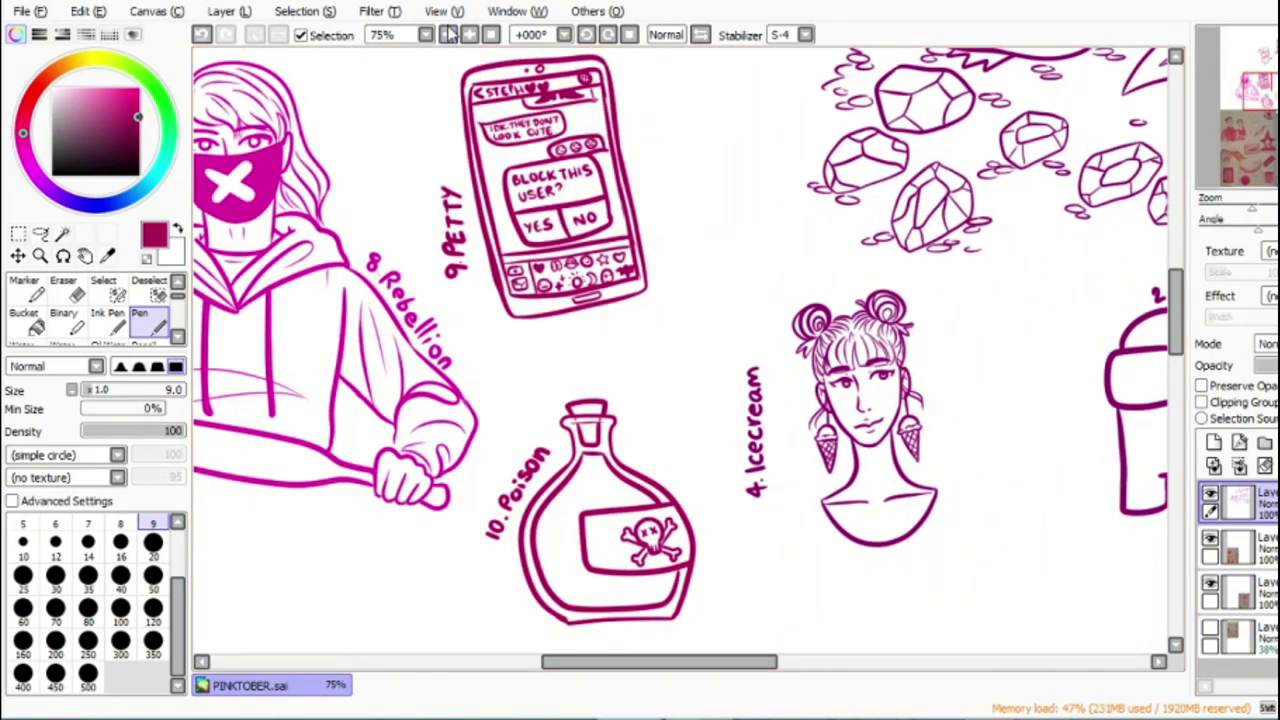
left_click(447, 35)
left_click_drag(1175, 337, 1172, 307)
mouse_move(698, 662)
left_mouse_down()
mouse_move(660, 660)
mouse_move(650, 645)
mouse_move(698, 664)
mouse_move(674, 664)
left_mouse_up()
left_click(469, 35)
left_click(469, 35)
left_click(469, 35)
left_click(1210, 628)
scroll(1080, 237, "up", 3)
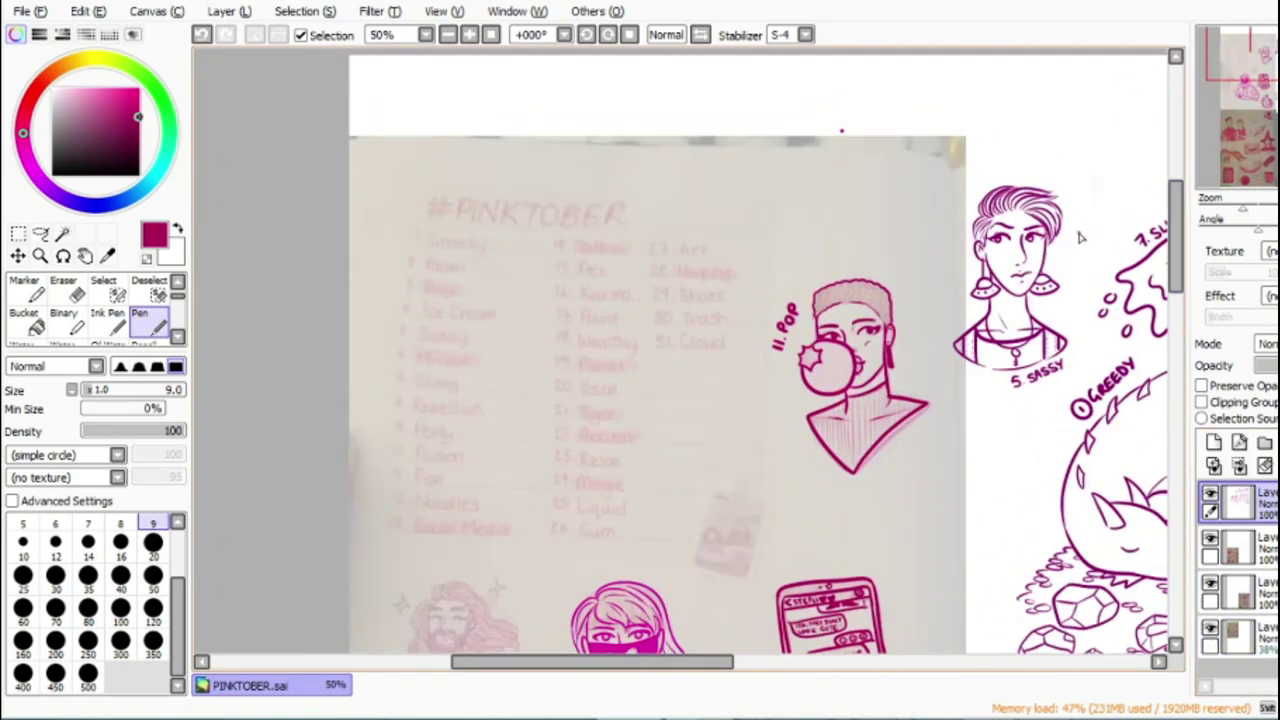
Step: Set the pen size to 50 and ink a thick rectangular frame around the #PINKTOBER prompt list
left_click(153, 643)
left_click(154, 578)
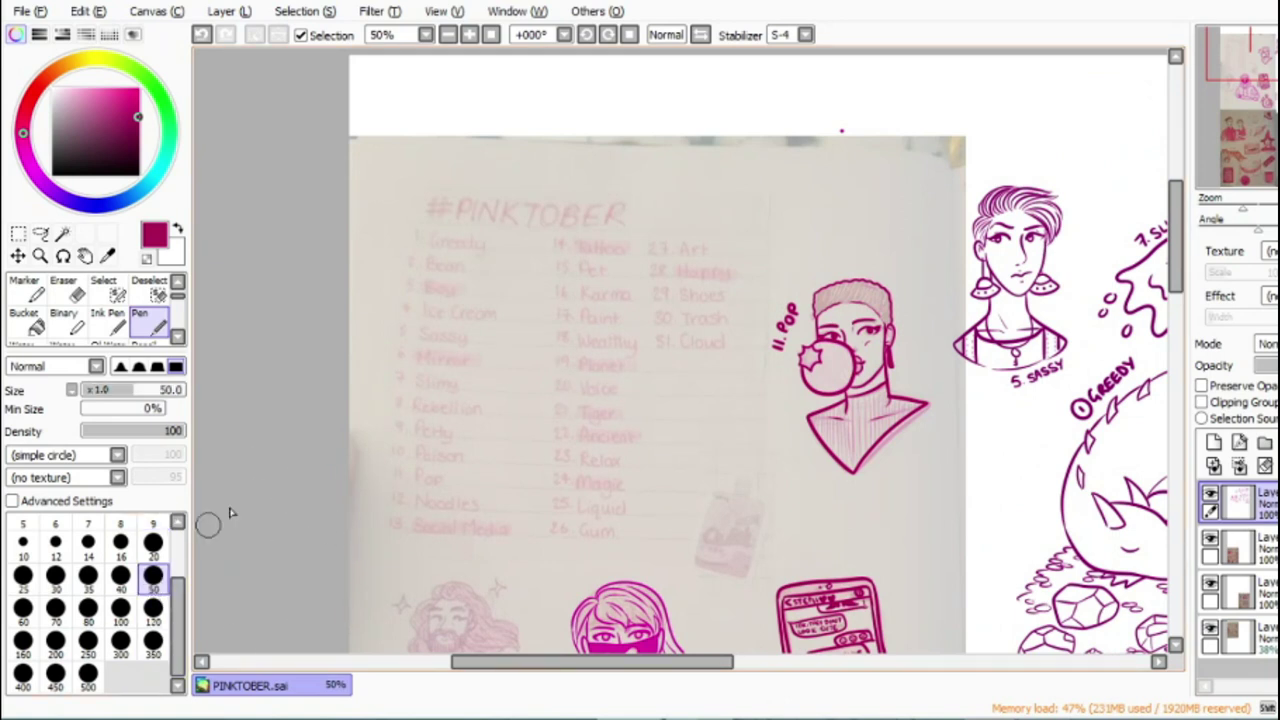
mouse_move(370, 167)
left_mouse_down()
mouse_move(380, 572)
mouse_move(762, 562)
mouse_move(742, 152)
mouse_move(371, 156)
left_mouse_up()
left_click(468, 35)
left_click_drag(636, 663, 588, 663)
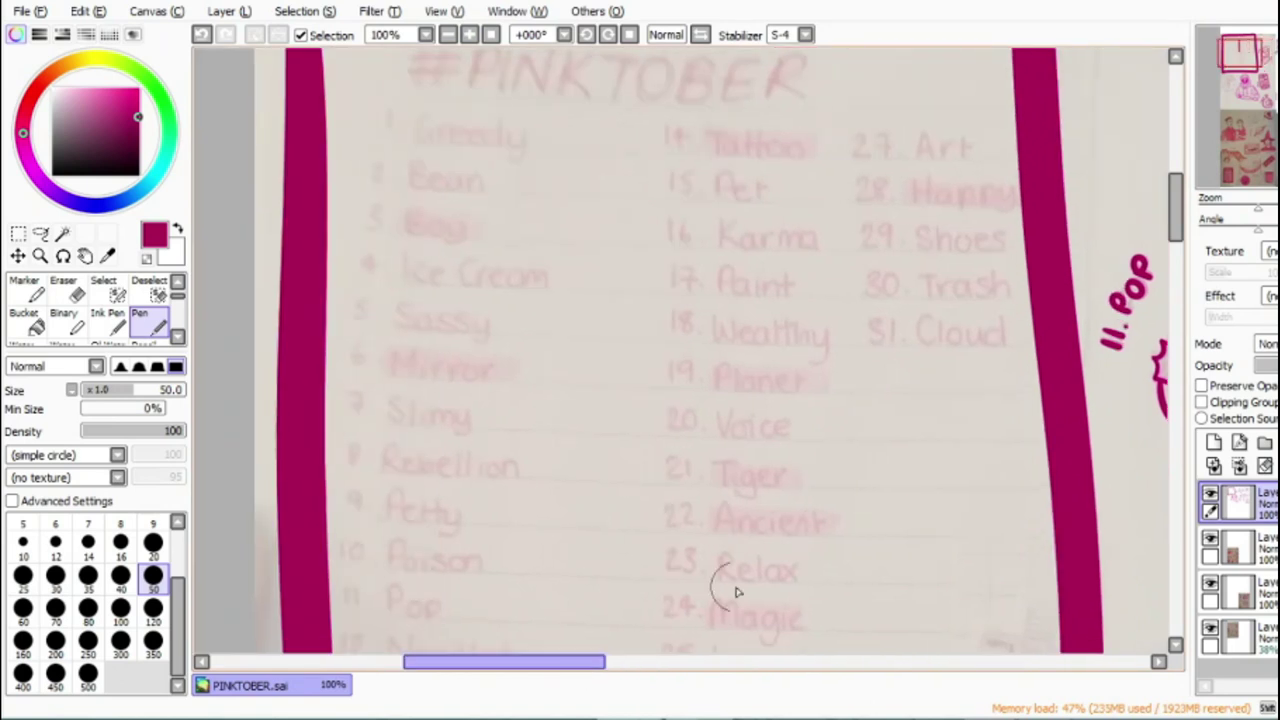
left_click_drag(1175, 234, 1174, 212)
left_click_drag(298, 126, 304, 190)
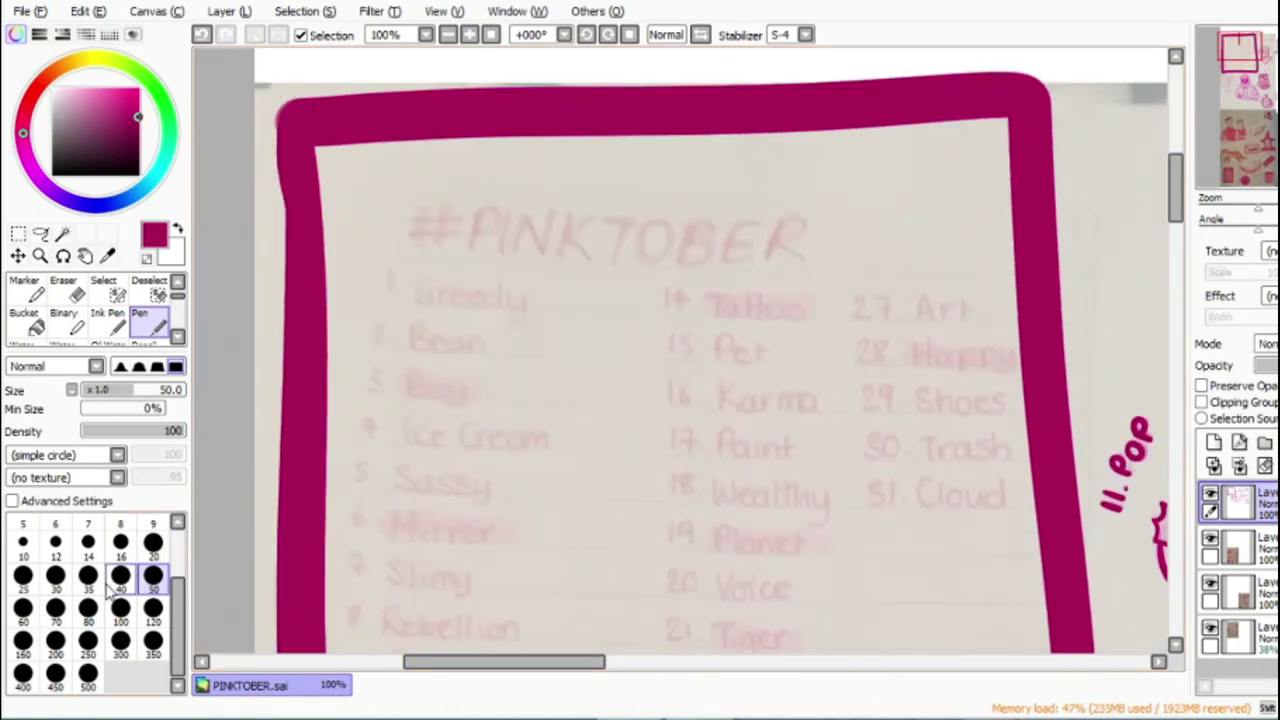
left_click(88, 578)
left_click_drag(378, 175, 380, 250)
left_click_drag(420, 168, 421, 240)
left_click(201, 38)
left_click(201, 38)
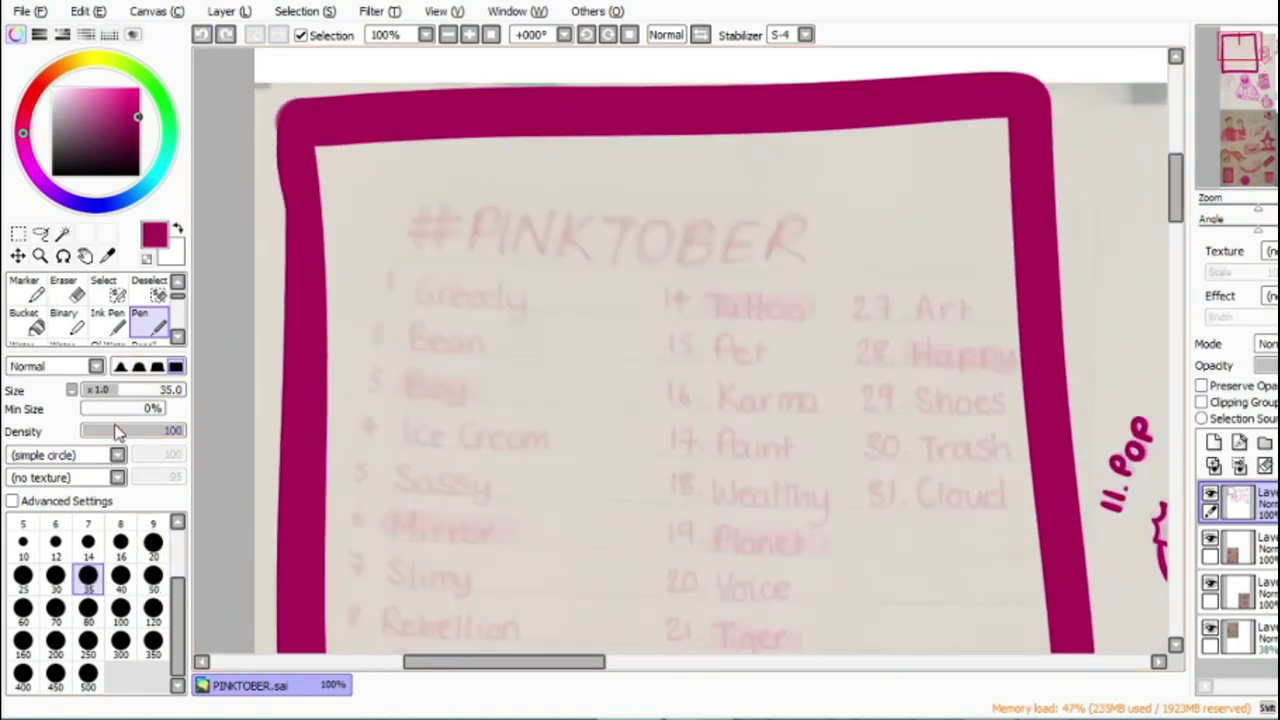
left_click_drag(388, 168, 390, 257)
left_click_drag(430, 162, 432, 252)
left_click(200, 36)
left_click(200, 36)
Step: Set the pen to size 20 with a 41% minimum size and ink the hash sign of the heading inside the frame
left_click(153, 543)
left_click_drag(388, 168, 390, 258)
left_click_drag(422, 155, 428, 258)
left_click_drag(362, 212, 455, 188)
left_click_drag(358, 242, 450, 216)
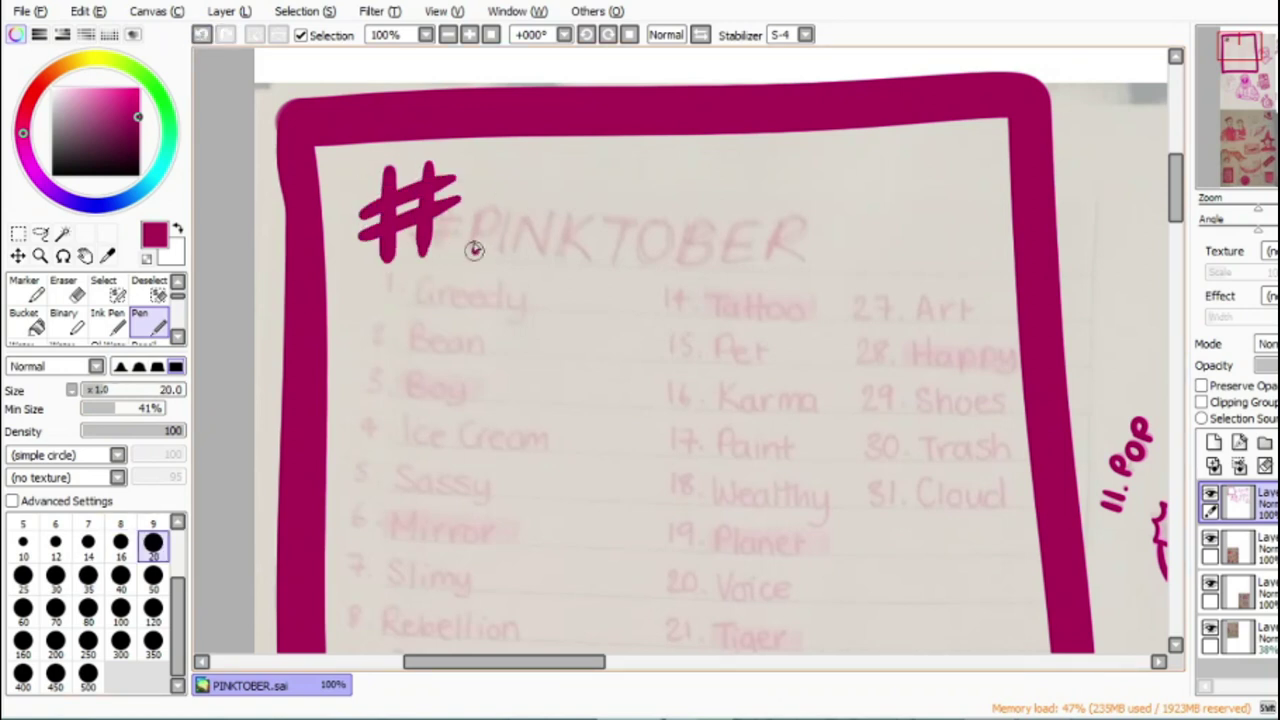
Step: Letter PINKTOBER in bold capitals after the hash sign, redoing the faulty B and E strokes
left_click_drag(482, 168, 470, 258)
left_click_drag(480, 178, 492, 215)
left_click_drag(532, 168, 528, 255)
mouse_move(560, 178)
left_mouse_down()
mouse_move(553, 252)
mouse_move(608, 166)
mouse_move(626, 258)
left_mouse_up()
mouse_move(668, 162)
left_mouse_down()
mouse_move(650, 190)
mouse_move(688, 250)
mouse_move(726, 160)
left_mouse_up()
left_click_drag(706, 170, 700, 255)
left_click_drag(762, 168, 792, 256)
mouse_move(796, 162)
left_mouse_down()
mouse_move(826, 200)
mouse_move(798, 255)
left_mouse_up()
key("ctrl+z")
mouse_move(802, 158)
left_mouse_down()
mouse_move(796, 250)
mouse_move(828, 200)
left_mouse_up()
left_click_drag(828, 200, 798, 252)
mouse_move(898, 158)
left_mouse_down()
mouse_move(862, 242)
mouse_move(892, 246)
left_mouse_up()
key("ctrl+z")
left_click_drag(880, 158, 878, 232)
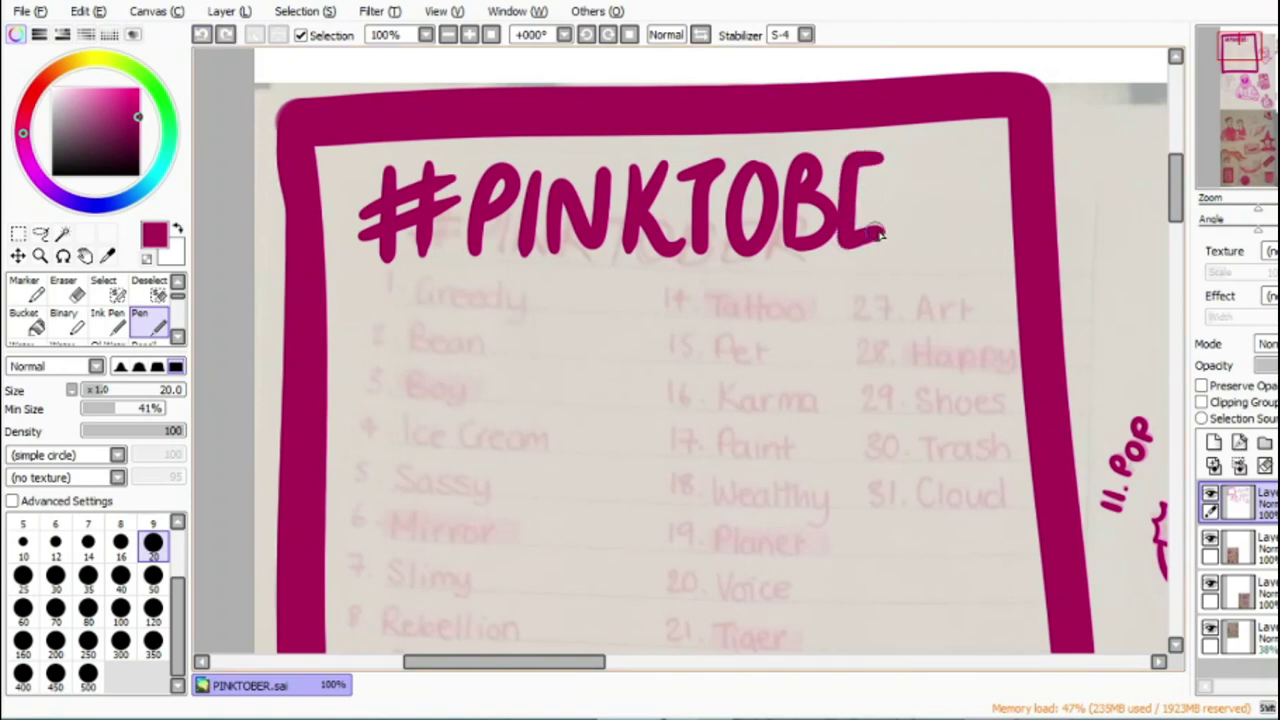
left_click_drag(893, 152, 890, 240)
left_click_drag(895, 155, 948, 229)
Step: Set the pen size to 10 and letter the first prompt, "1. GREEDY", in capitals below the heading
left_click(22, 543)
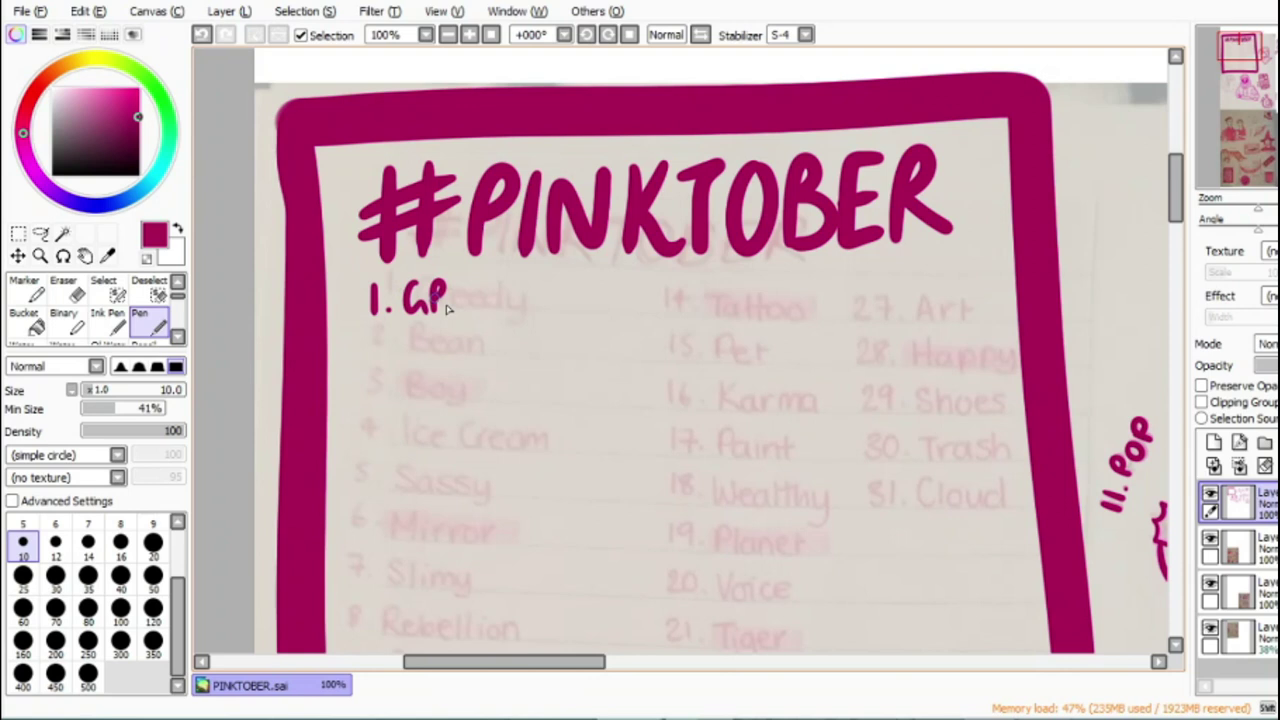
left_click_drag(437, 304, 447, 312)
left_click(469, 36)
left_click(469, 36)
left_click_drag(508, 664, 478, 664)
left_click_drag(479, 212, 479, 262)
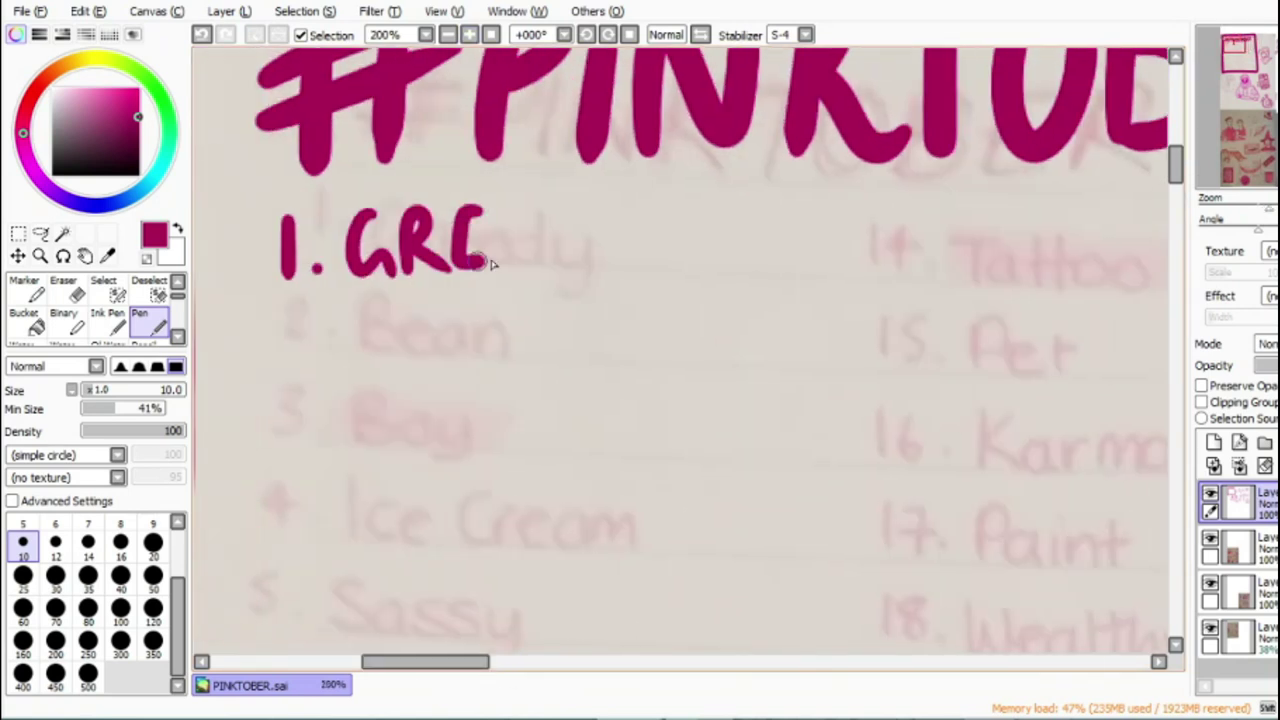
mouse_move(510, 213)
left_mouse_down()
mouse_move(526, 268)
mouse_move(566, 263)
left_mouse_up()
left_click_drag(552, 212, 612, 272)
Step: Letter the number "14." in front of the sketched Tattoo prompt in the second column
mouse_move(873, 229)
left_mouse_down()
mouse_move(871, 277)
mouse_move(904, 274)
mouse_move(922, 252)
left_mouse_up()
left_click(933, 263)
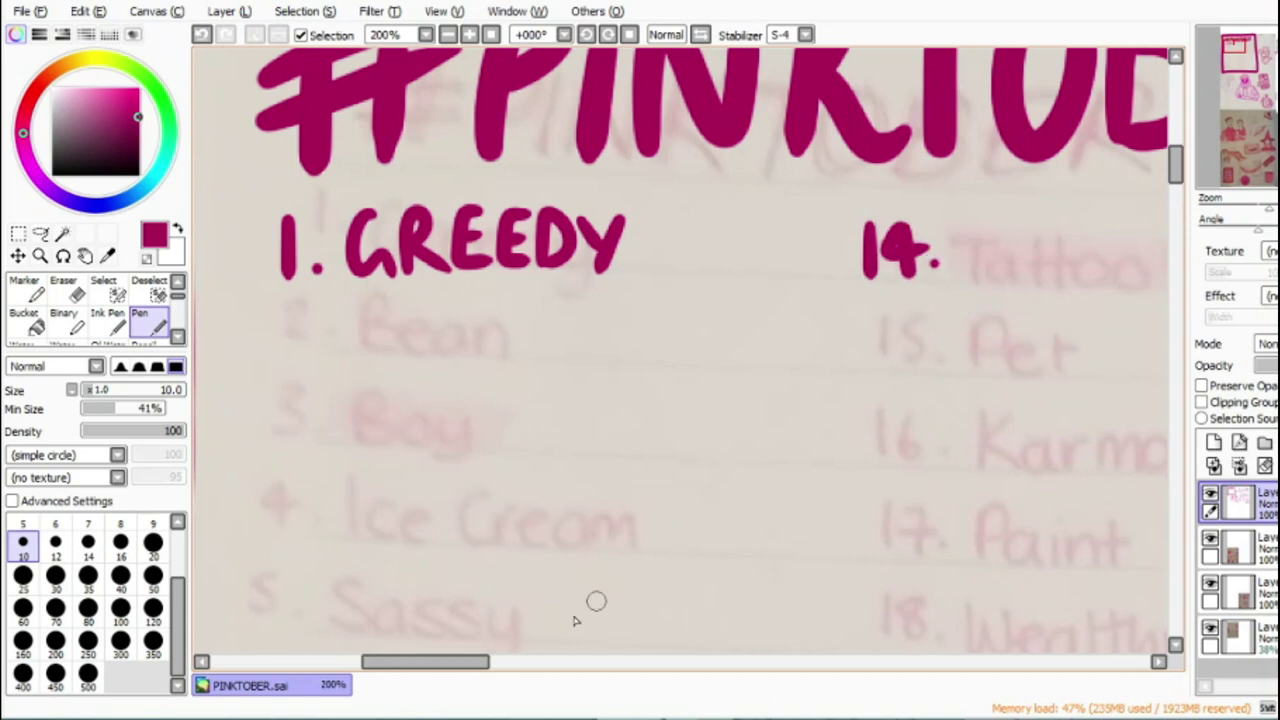
Step: Hand-letter "TATTOO" beside number 14 in dark pink, over the faint handwritten guide
left_click_drag(465, 663, 497, 663)
mouse_move(698, 229)
left_mouse_down()
mouse_move(745, 227)
mouse_move(722, 286)
mouse_move(781, 287)
left_mouse_up()
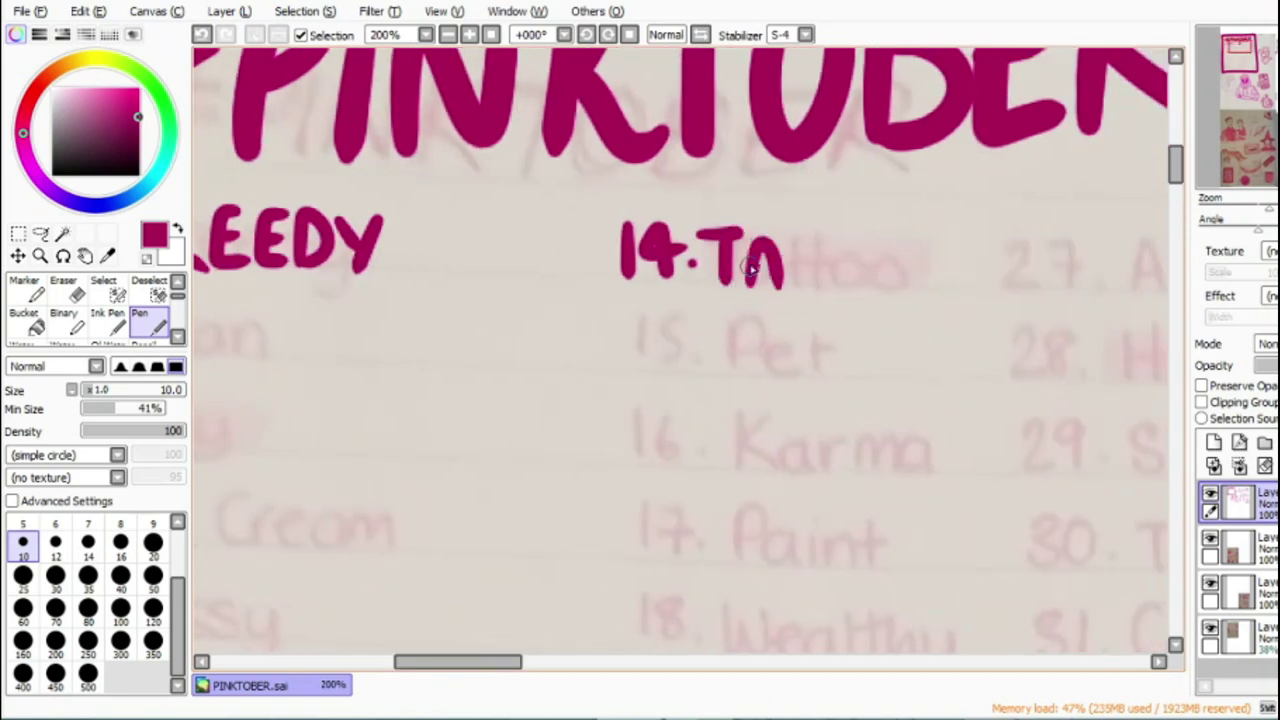
left_click_drag(795, 238, 814, 237)
mouse_move(803, 237)
left_mouse_down()
mouse_move(803, 290)
mouse_move(844, 242)
left_mouse_up()
mouse_move(826, 244)
left_mouse_down()
mouse_move(824, 300)
mouse_move(858, 248)
mouse_move(906, 250)
left_mouse_up()
Step: Letter the entry "27. ART" at the head of the third column, following the faint guide
left_click_drag(458, 661, 515, 661)
mouse_move(563, 245)
left_mouse_down()
mouse_move(570, 282)
mouse_move(602, 288)
left_mouse_up()
mouse_move(607, 232)
left_mouse_down()
mouse_move(638, 252)
mouse_move(632, 290)
mouse_move(662, 268)
left_mouse_up()
mouse_move(705, 222)
left_mouse_down()
mouse_move(688, 288)
mouse_move(728, 286)
left_mouse_up()
mouse_move(696, 262)
left_mouse_down()
mouse_move(718, 262)
mouse_move(738, 288)
left_mouse_up()
mouse_move(740, 230)
left_mouse_down()
mouse_move(784, 290)
mouse_move(808, 232)
left_mouse_up()
left_click_drag(792, 236, 790, 288)
Step: Letter the entry "2. BEAN" beneath "1. GREEDY" in the first column
left_click_drag(545, 661, 434, 662)
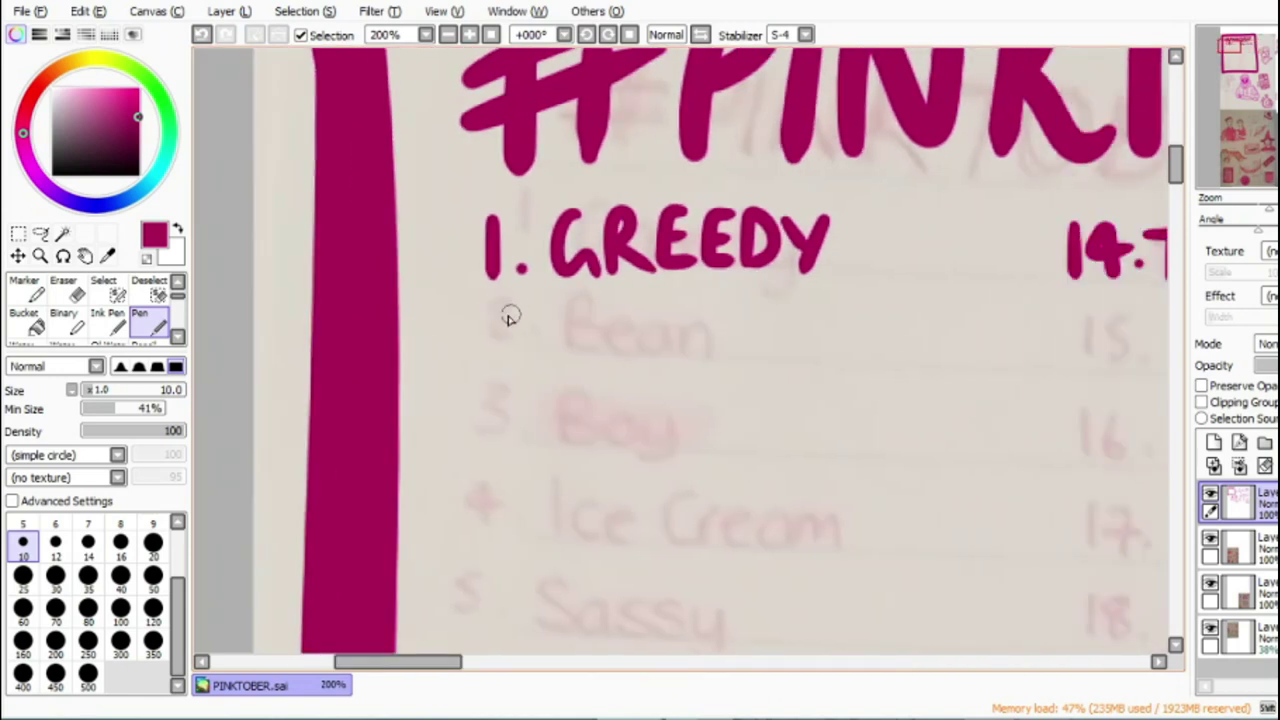
left_click_drag(489, 312, 518, 350)
left_click_drag(566, 302, 568, 357)
left_click_drag(568, 302, 572, 356)
mouse_move(650, 312)
left_mouse_down()
mouse_move(643, 361)
mouse_move(706, 364)
left_mouse_up()
mouse_move(680, 342)
left_mouse_down()
mouse_move(700, 342)
mouse_move(716, 366)
left_mouse_up()
left_click_drag(718, 316, 745, 305)
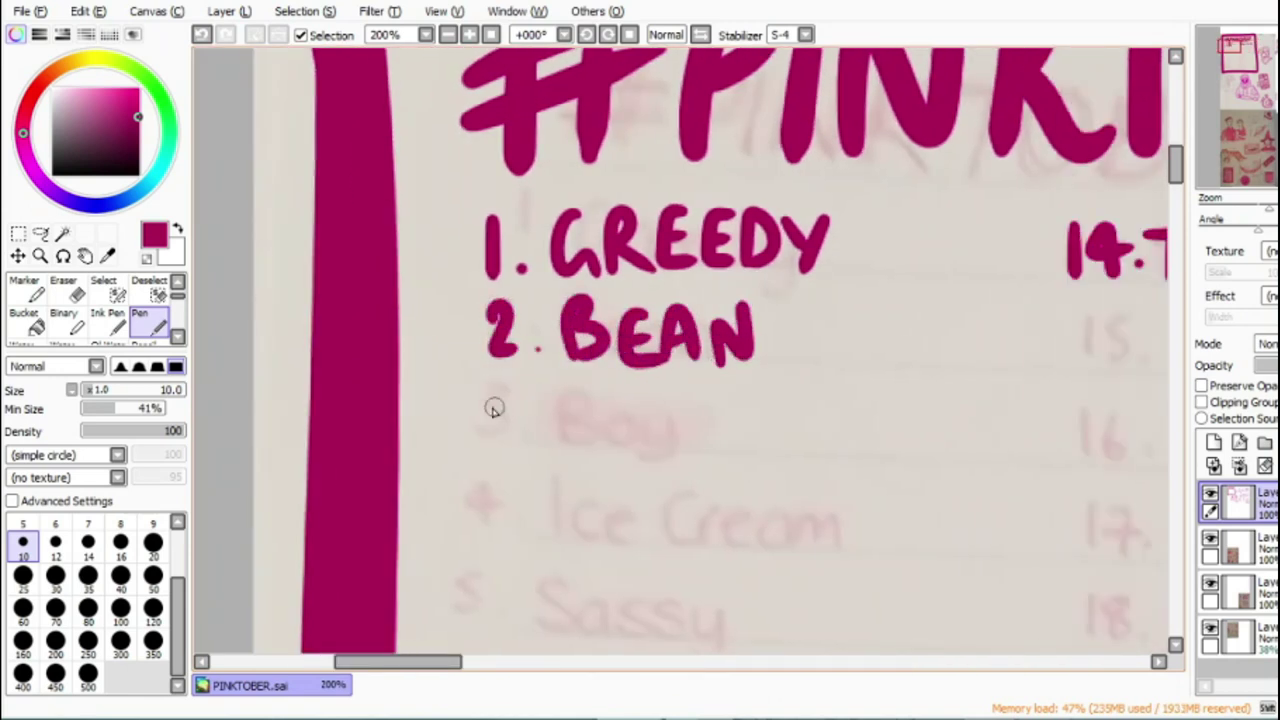
Step: Letter the entry "3. BOY" beneath "2. BEAN" over the faint guide
left_click_drag(488, 390, 484, 442)
left_click_drag(560, 392, 560, 448)
left_click_drag(562, 392, 566, 448)
left_click_drag(626, 412, 668, 432)
left_click_drag(694, 390, 680, 452)
Step: Letter the entry "4. Ice Cream" beneath "3. BOY", undoing and redrawing a stroke that goes wrong
mouse_move(498, 476)
left_mouse_down()
mouse_move(500, 540)
mouse_move(514, 512)
left_mouse_up()
left_click(534, 520)
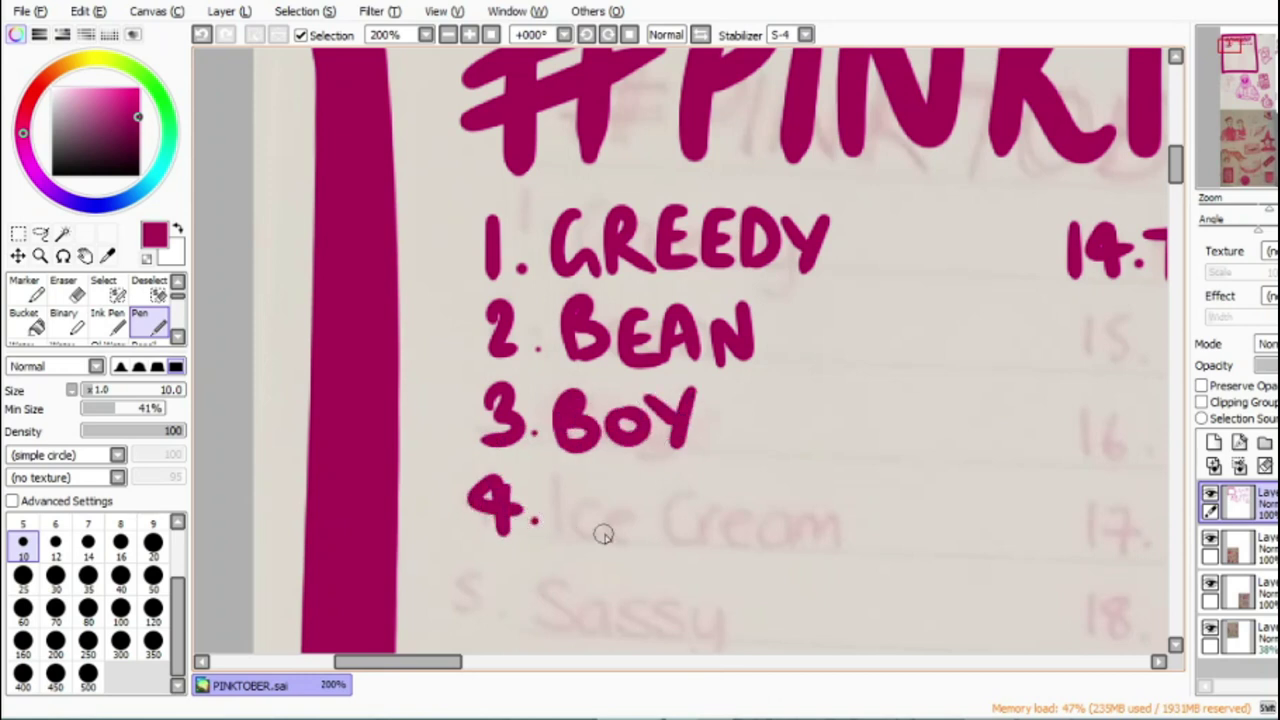
left_click_drag(566, 468, 562, 542)
mouse_move(606, 500)
left_mouse_down()
mouse_move(606, 540)
mouse_move(650, 540)
left_mouse_up()
left_click_drag(688, 497, 702, 545)
left_click_drag(716, 498, 714, 545)
mouse_move(718, 498)
left_mouse_down()
mouse_move(737, 503)
mouse_move(760, 545)
left_mouse_up()
left_click(202, 35)
mouse_move(727, 502)
left_mouse_down()
mouse_move(783, 546)
mouse_move(810, 530)
mouse_move(846, 546)
left_mouse_up()
left_click_drag(853, 522, 895, 548)
Step: Letter the entry "5. SASSY" beneath "4. Ice Cream" in the first column
scroll(950, 255, "down", 3)
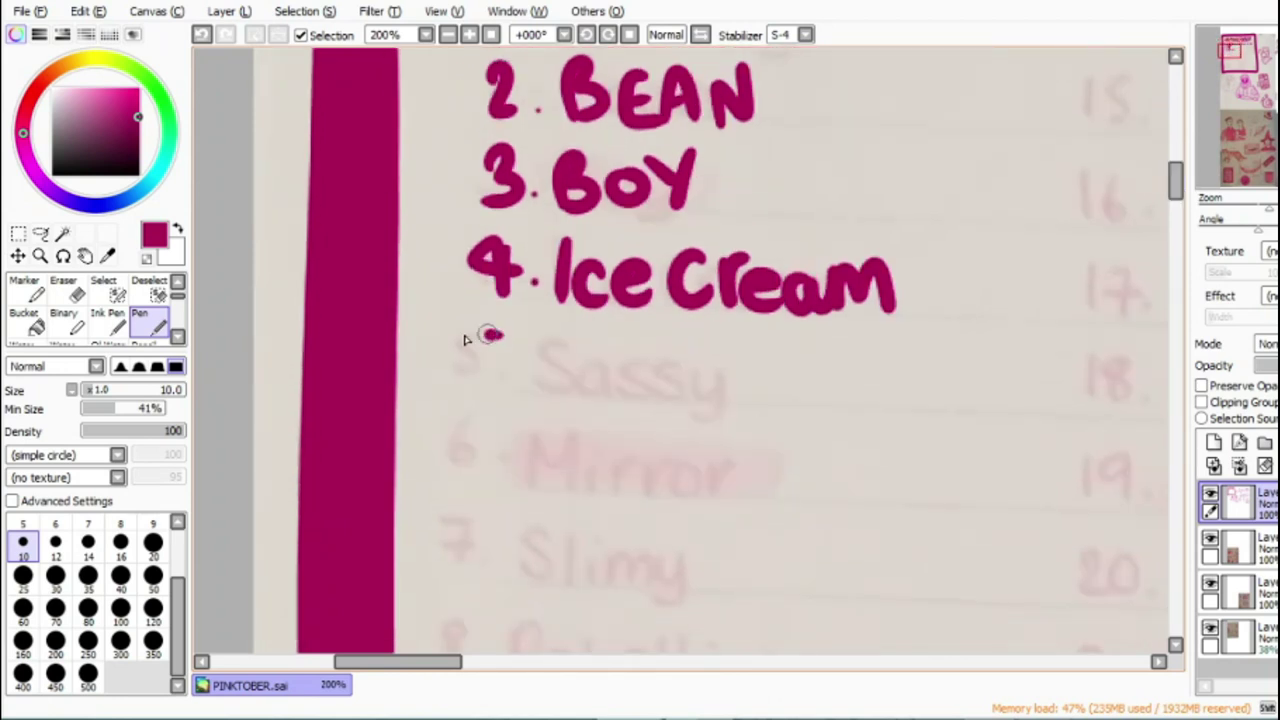
left_click_drag(490, 335, 470, 382)
left_click(515, 375)
mouse_move(578, 340)
left_mouse_down()
mouse_move(548, 362)
mouse_move(545, 395)
mouse_move(603, 357)
mouse_move(632, 392)
left_mouse_up()
left_click_drag(672, 350, 640, 392)
mouse_move(716, 350)
left_mouse_down()
mouse_move(680, 402)
mouse_move(740, 380)
left_mouse_up()
left_click_drag(760, 352, 727, 405)
Step: Letter the entry "6. MIRROR" beneath "5. SASSY" over the faint guide
mouse_move(500, 430)
left_mouse_down()
mouse_move(471, 486)
mouse_move(470, 468)
left_mouse_up()
left_click(520, 476)
left_click_drag(536, 494, 580, 488)
left_click_drag(585, 430, 592, 492)
mouse_move(607, 440)
left_mouse_down()
mouse_move(608, 494)
mouse_move(625, 494)
left_mouse_up()
left_click_drag(628, 446, 652, 496)
mouse_move(670, 496)
left_mouse_down()
mouse_move(672, 450)
mouse_move(727, 444)
left_mouse_up()
left_click_drag(763, 491, 809, 488)
Step: Letter the entry "7. SLIMY" beneath "6. MIRROR" in the first column
left_click_drag(1178, 196, 1181, 216)
mouse_move(450, 251)
left_mouse_down()
mouse_move(477, 253)
mouse_move(472, 296)
left_mouse_up()
left_click_drag(460, 282, 485, 280)
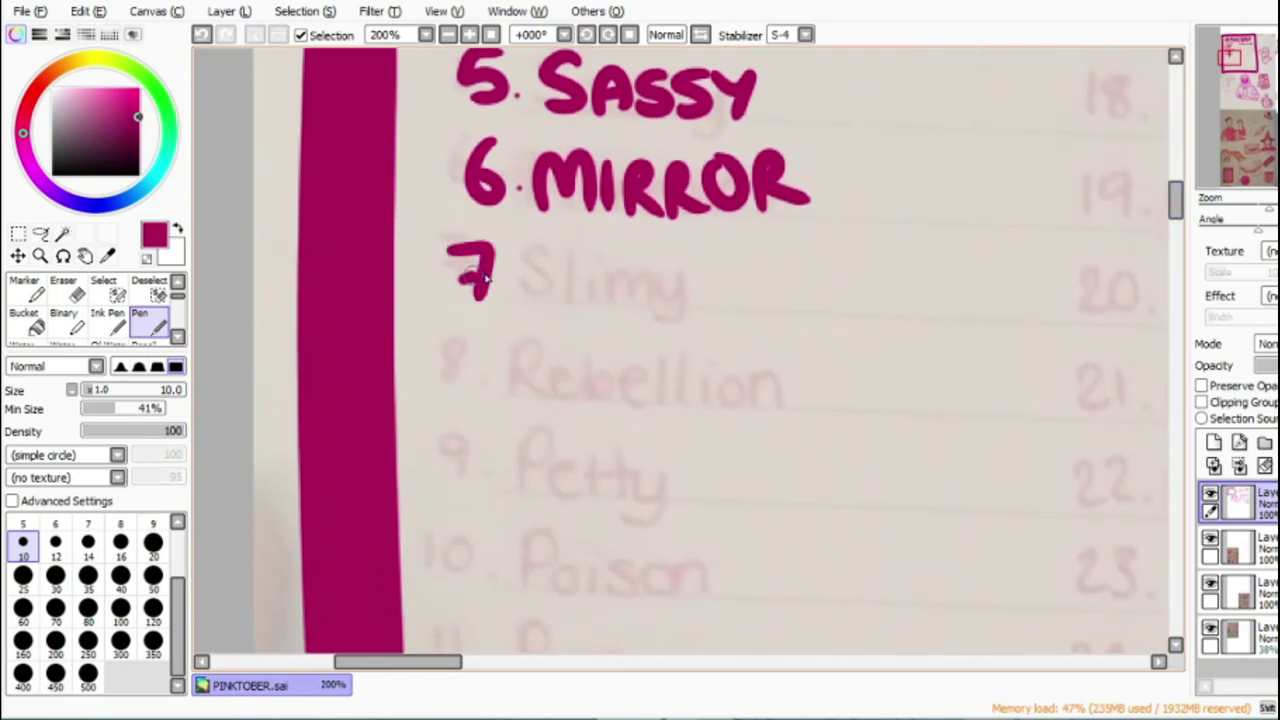
left_click_drag(580, 252, 552, 303)
left_click_drag(640, 250, 640, 306)
mouse_move(668, 306)
left_mouse_down()
mouse_move(674, 250)
mouse_move(722, 306)
left_mouse_up()
left_click_drag(712, 250, 736, 282)
left_click_drag(762, 248, 746, 316)
Step: Letter the entry "8. REBELLION" beneath "7. SLIMY" over the faint guide
mouse_move(482, 344)
left_mouse_down()
mouse_move(466, 366)
mouse_move(480, 392)
left_mouse_up()
left_click(510, 384)
left_click_drag(550, 340, 546, 400)
mouse_move(540, 345)
left_mouse_down()
mouse_move(593, 381)
mouse_move(582, 372)
mouse_move(610, 398)
left_mouse_up()
mouse_move(584, 380)
left_mouse_down()
mouse_move(624, 400)
mouse_move(622, 355)
mouse_move(619, 403)
left_mouse_up()
left_click_drag(620, 347, 621, 402)
mouse_move(676, 351)
left_mouse_down()
mouse_move(659, 399)
mouse_move(684, 372)
left_mouse_up()
left_click_drag(698, 345, 697, 406)
left_click_drag(722, 338, 746, 406)
mouse_move(786, 352)
left_mouse_down()
mouse_move(772, 404)
mouse_move(788, 352)
left_mouse_up()
left_click_drag(806, 406, 812, 350)
mouse_move(812, 350)
left_mouse_down()
mouse_move(831, 404)
mouse_move(816, 363)
mouse_move(836, 340)
left_mouse_up()
Step: Letter the entry "9. Petty" beneath "8. REBELLION" in the first column
left_click_drag(474, 434, 468, 466)
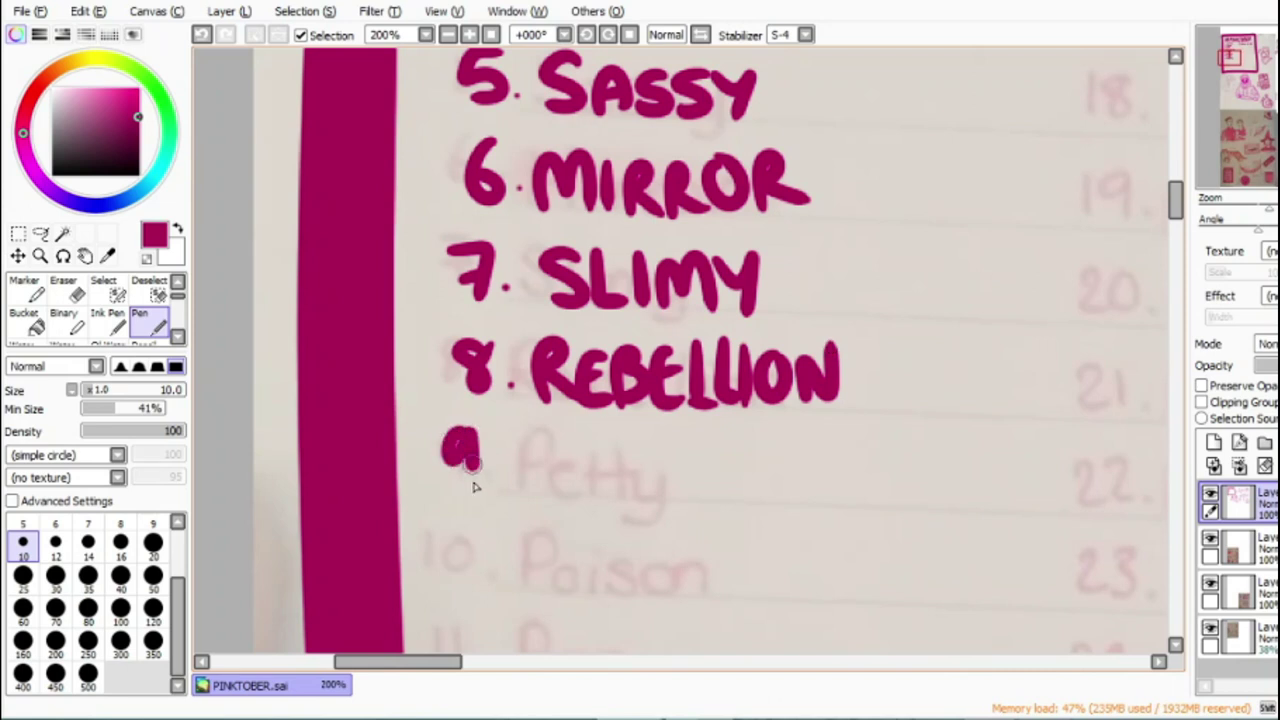
left_click_drag(520, 428, 518, 500)
mouse_move(522, 430)
left_mouse_down()
mouse_move(526, 468)
mouse_move(594, 492)
left_mouse_up()
mouse_move(616, 432)
left_mouse_down()
mouse_move(612, 498)
mouse_move(640, 500)
mouse_move(668, 462)
left_mouse_up()
left_click_drag(682, 446, 694, 480)
left_click_drag(706, 444, 690, 506)
Step: Letter the entry "10. Poison" beneath "9. Petty" over the faint guide
mouse_move(452, 524)
left_mouse_down()
mouse_move(448, 573)
mouse_move(478, 538)
mouse_move(508, 579)
mouse_move(538, 592)
left_mouse_up()
left_click(508, 580)
left_click_drag(534, 524, 590, 550)
left_click_drag(610, 548, 614, 590)
left_click_drag(664, 544, 636, 588)
mouse_move(696, 552)
left_mouse_down()
mouse_move(672, 562)
mouse_move(698, 546)
mouse_move(762, 588)
left_mouse_up()
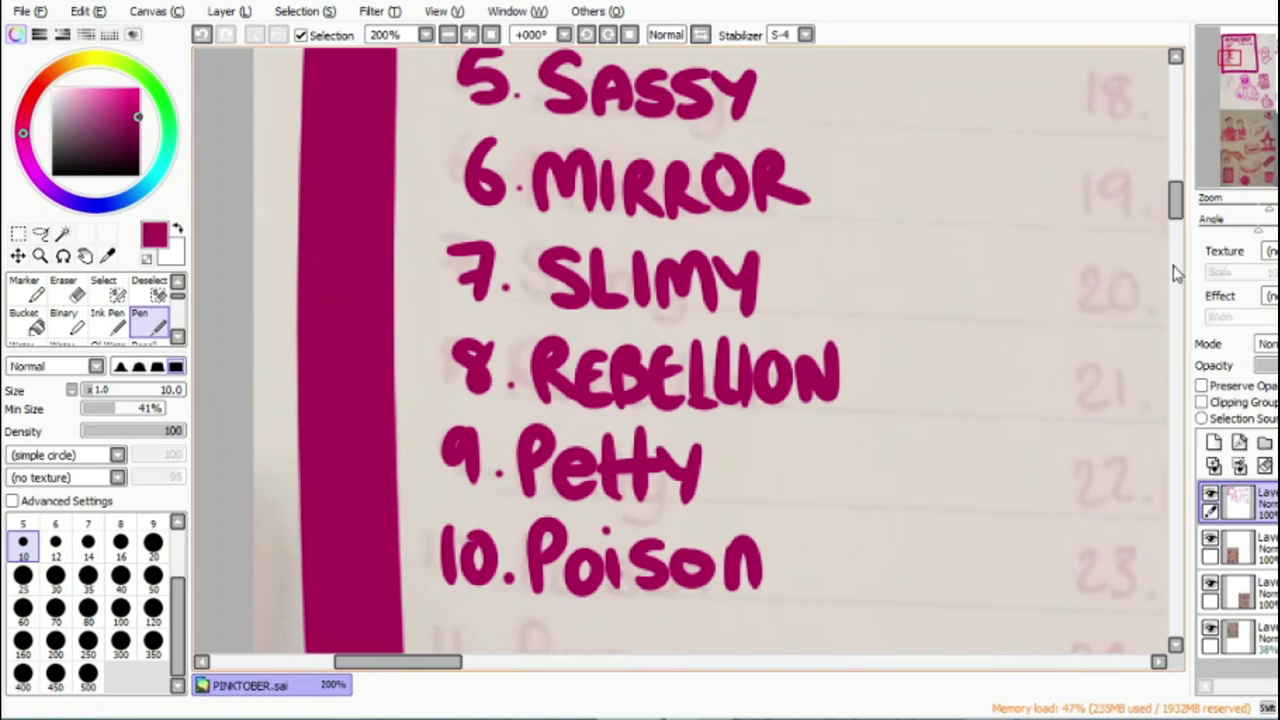
Step: Letter the entry "11. PoP" beneath "10. Poison" in the first column
scroll(1173, 265, "down", 3)
left_click_drag(442, 334, 446, 380)
mouse_move(462, 332)
left_mouse_down()
mouse_move(471, 323)
mouse_move(472, 376)
mouse_move(434, 466)
mouse_move(492, 472)
left_mouse_up()
left_click(497, 362)
mouse_move(525, 318)
left_mouse_down()
mouse_move(572, 352)
mouse_move(648, 348)
left_mouse_up()
Step: Letter the entry "12. Noodles" beneath "11. PoP" in the first column
mouse_move(538, 484)
left_mouse_down()
mouse_move(535, 437)
mouse_move(656, 434)
mouse_move(710, 468)
mouse_move(737, 423)
mouse_move(742, 482)
left_mouse_up()
left_click_drag(764, 420, 762, 482)
mouse_move(772, 456)
left_mouse_down()
mouse_move(786, 452)
mouse_move(802, 478)
left_mouse_up()
left_click_drag(838, 434, 812, 478)
Step: Letter the entry "13. Social Media" as the last line of the first column, just above the border
left_click_drag(441, 522, 436, 586)
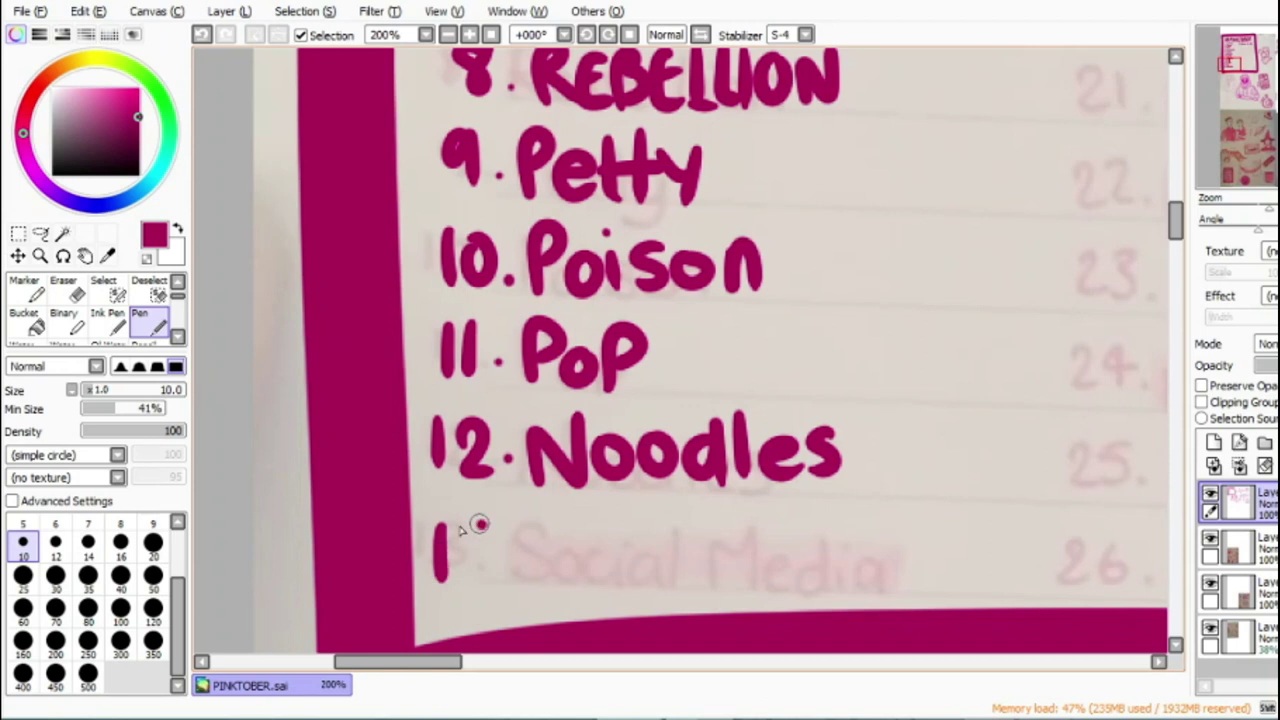
left_click_drag(488, 518, 472, 580)
left_click(514, 565)
left_click_drag(574, 528, 546, 578)
mouse_move(622, 546)
left_mouse_down()
mouse_move(671, 540)
mouse_move(672, 569)
mouse_move(687, 521)
mouse_move(713, 580)
mouse_move(738, 557)
mouse_move(740, 588)
left_mouse_up()
mouse_move(750, 505)
left_mouse_down()
mouse_move(748, 590)
mouse_move(826, 584)
left_mouse_up()
mouse_move(832, 566)
left_mouse_down()
mouse_move(872, 558)
mouse_move(861, 575)
mouse_move(955, 582)
left_mouse_up()
Step: Letter the entry "26. Gum" as the last line of the second column, just above the border
left_click_drag(462, 663, 545, 664)
left_click_drag(430, 548, 474, 584)
mouse_move(506, 532)
left_mouse_down()
mouse_move(580, 544)
mouse_move(572, 573)
mouse_move(642, 600)
left_mouse_up()
mouse_move(650, 590)
left_mouse_down()
mouse_move(674, 571)
mouse_move(712, 596)
left_mouse_up()
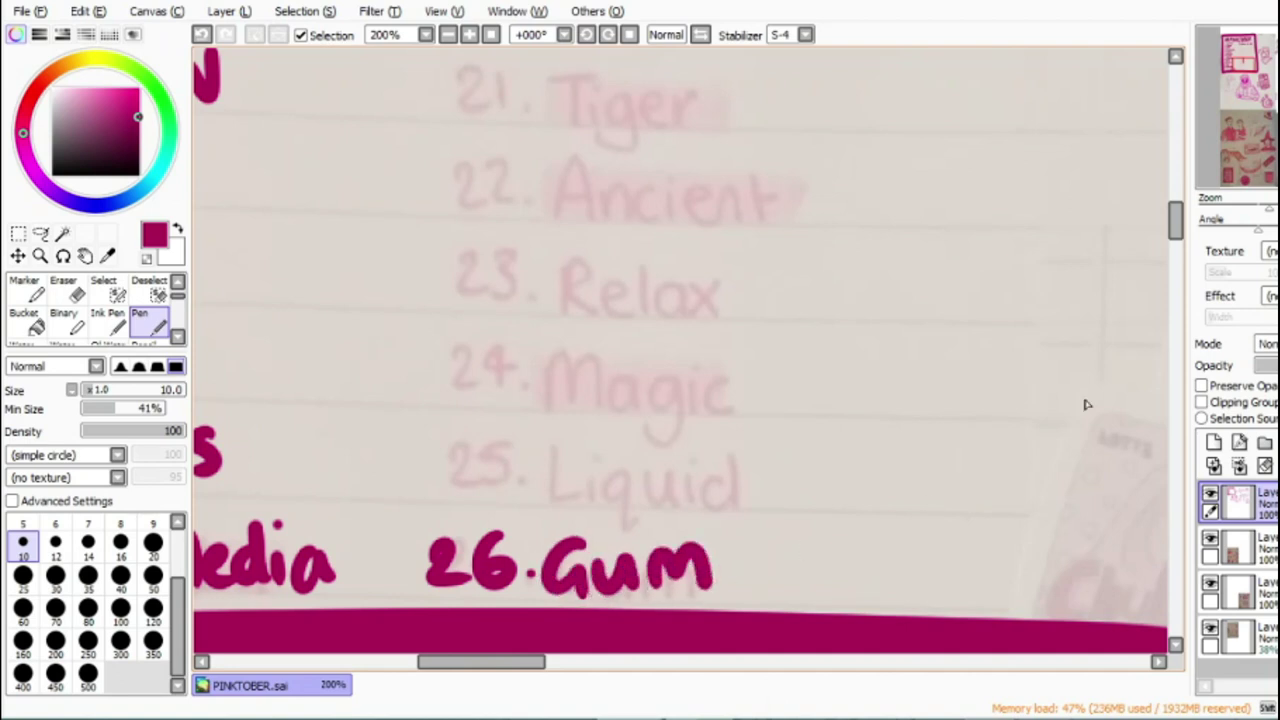
Step: Letter the entry "15. Pet" beneath "14. TATTOO" in the second column
left_click_drag(1174, 224, 1174, 169)
mouse_move(494, 285)
left_mouse_down()
mouse_move(485, 327)
mouse_move(564, 286)
mouse_move(634, 337)
left_mouse_up()
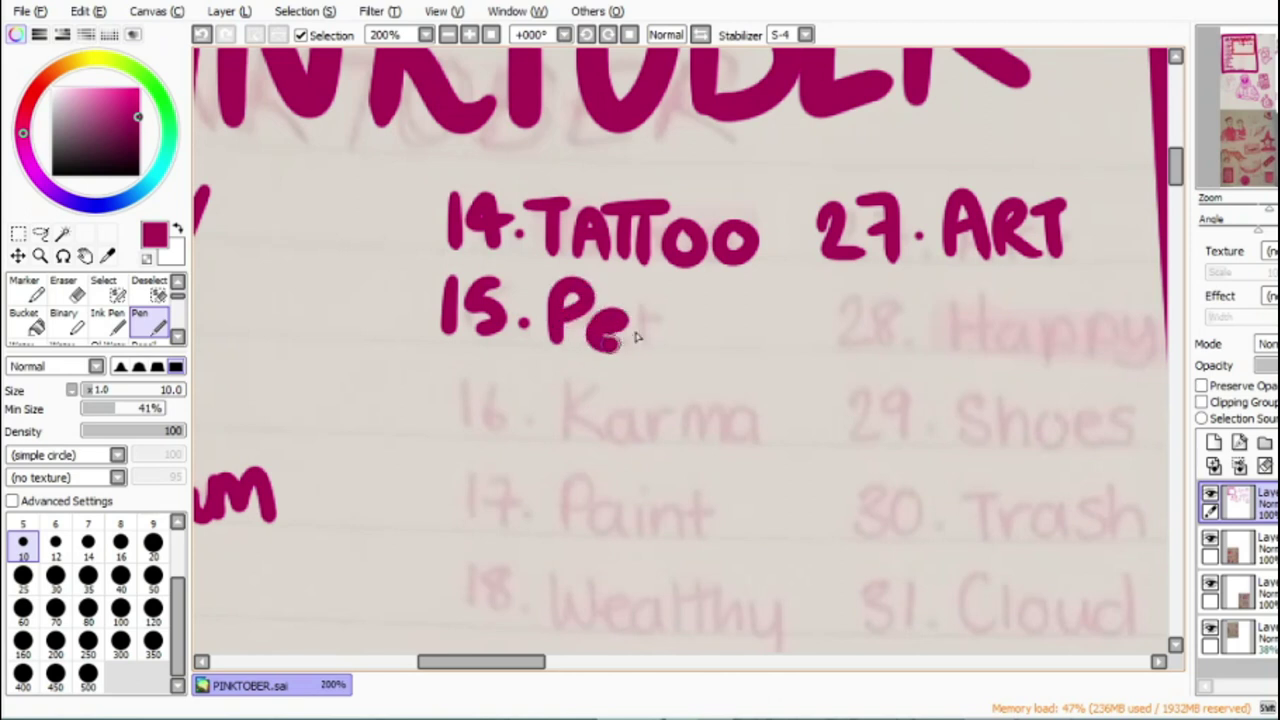
left_click_drag(648, 290, 660, 326)
Step: Letter the entry "28. Happy" beneath "27. ART" in the third column
left_click_drag(826, 300, 866, 344)
mouse_move(893, 294)
left_mouse_down()
mouse_move(883, 300)
mouse_move(942, 356)
left_mouse_up()
left_click_drag(965, 292, 965, 355)
left_click_drag(1008, 314, 1028, 378)
left_click_drag(1026, 318, 1062, 372)
left_click_drag(1098, 316, 1110, 345)
left_click_drag(1132, 312, 1108, 372)
Step: Letter the entry "29. Shoes" beneath "28. Happy" over the faint guide
mouse_move(834, 398)
left_mouse_down()
mouse_move(843, 437)
mouse_move(870, 440)
left_mouse_up()
left_click_drag(895, 398, 885, 440)
left_click(918, 430)
mouse_move(975, 390)
left_mouse_down()
mouse_move(945, 445)
mouse_move(982, 414)
mouse_move(978, 450)
left_mouse_up()
mouse_move(984, 425)
left_mouse_down()
mouse_move(1030, 448)
mouse_move(1058, 420)
mouse_move(1062, 440)
left_mouse_up()
left_click_drag(1080, 430, 1104, 445)
mouse_move(1138, 390)
left_mouse_down()
mouse_move(1123, 400)
mouse_move(1120, 445)
left_mouse_up()
Step: Letter the entry "16. Karma" beneath "15. Pet" in the second column
left_click_drag(443, 368, 443, 430)
left_click_drag(485, 368, 483, 405)
left_click_drag(545, 372, 545, 440)
left_click_drag(584, 368, 550, 405)
left_click_drag(555, 405, 592, 442)
mouse_move(616, 400)
left_mouse_down()
mouse_move(603, 409)
mouse_move(620, 440)
left_mouse_up()
mouse_move(638, 400)
left_mouse_down()
mouse_move(645, 435)
mouse_move(737, 409)
mouse_move(768, 440)
left_mouse_up()
Step: Letter the entry "17. Paint" beneath "16. Karma" over the faint guide
mouse_move(443, 462)
left_mouse_down()
mouse_move(445, 517)
mouse_move(490, 520)
mouse_move(588, 478)
mouse_move(556, 506)
mouse_move(600, 524)
left_mouse_up()
mouse_move(622, 488)
left_mouse_down()
mouse_move(635, 525)
mouse_move(692, 524)
left_mouse_up()
left_click_drag(706, 462, 712, 524)
left_click_drag(690, 490, 728, 489)
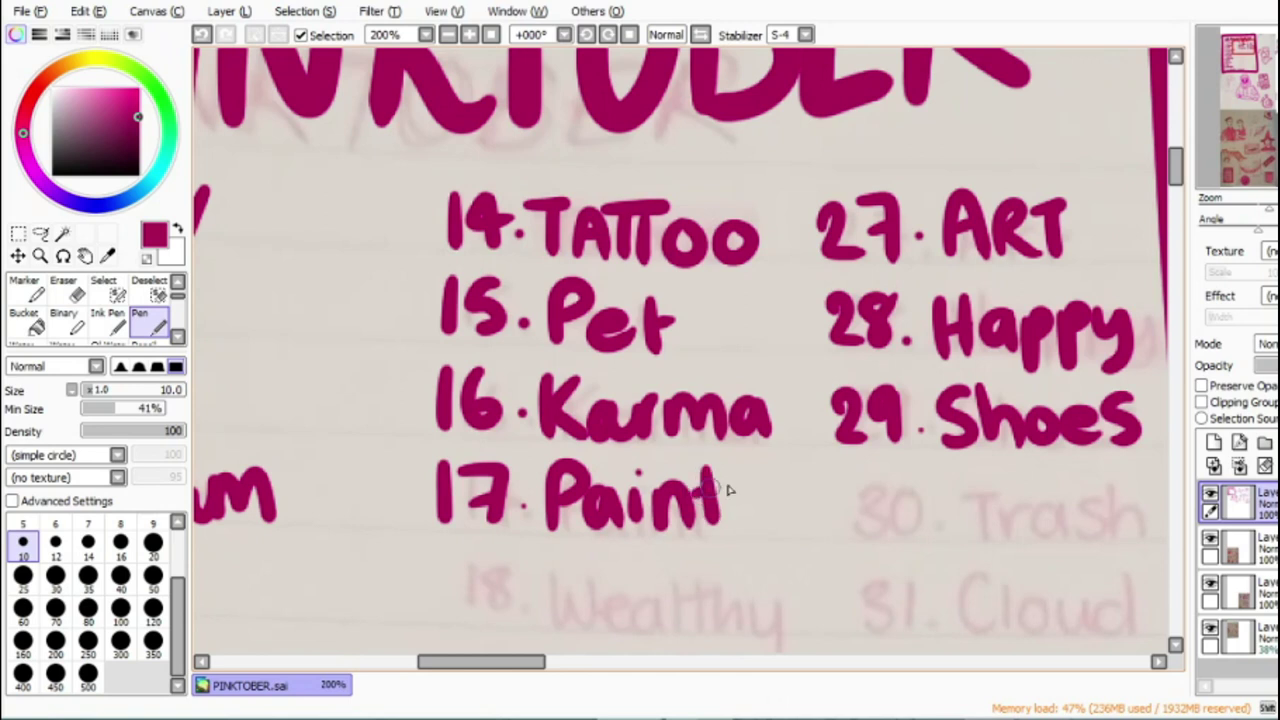
Step: Letter the entry "30. Trash" beneath "29. Shoes" in the third column
left_click_drag(838, 478, 836, 528)
left_click_drag(886, 478, 978, 476)
mouse_move(955, 478)
left_mouse_down()
mouse_move(951, 534)
mouse_move(1004, 492)
mouse_move(1036, 530)
left_mouse_up()
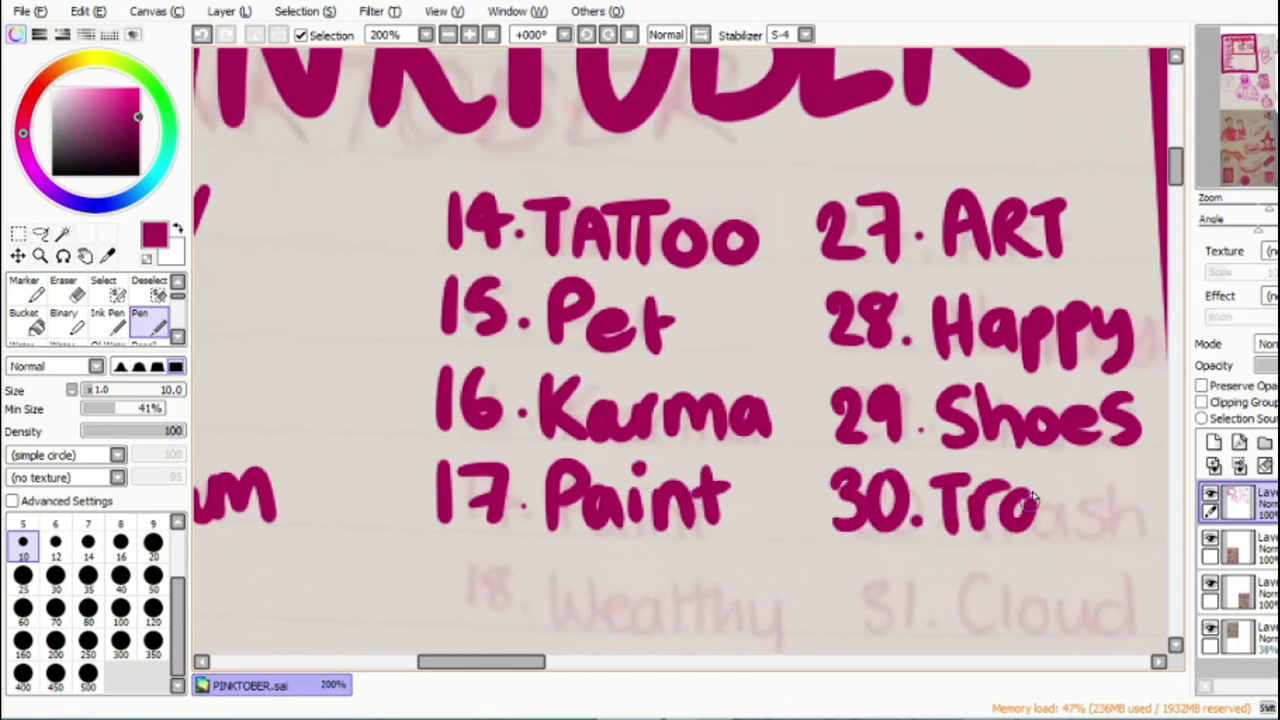
left_click_drag(1082, 490, 1050, 530)
mouse_move(1110, 466)
left_mouse_down()
mouse_move(1106, 536)
mouse_move(1138, 538)
left_mouse_up()
Step: Letter the entry "18. Wealthy" beneath "17. Paint" in the second column
scroll(1177, 214, "down", 5)
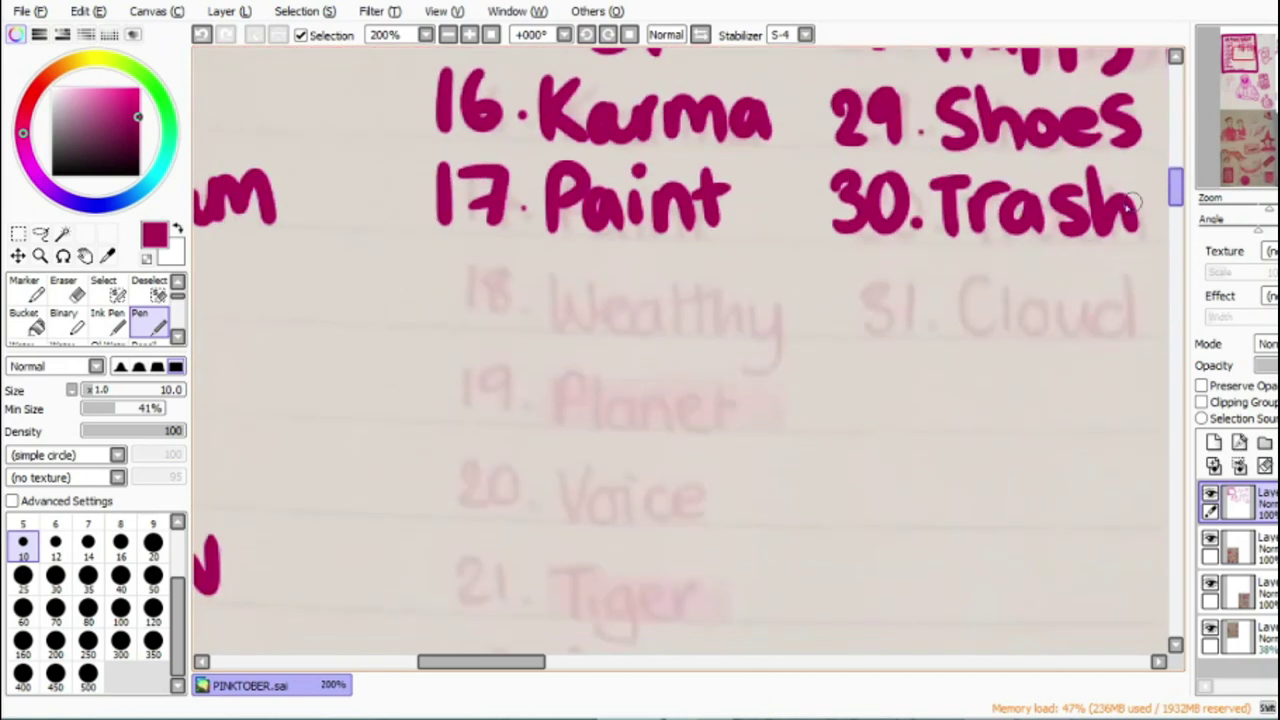
left_click_drag(440, 262, 438, 316)
mouse_move(498, 268)
left_mouse_down()
mouse_move(464, 296)
mouse_move(498, 276)
mouse_move(554, 330)
mouse_move(592, 262)
mouse_move(663, 331)
left_mouse_up()
left_click(525, 302)
left_click_drag(686, 244, 680, 336)
left_click_drag(712, 262, 712, 330)
mouse_move(690, 296)
left_mouse_down()
mouse_move(730, 288)
mouse_move(742, 334)
left_mouse_up()
mouse_move(742, 310)
left_mouse_down()
mouse_move(789, 363)
mouse_move(755, 355)
left_mouse_up()
Step: Letter the entry "31. Cloud" beneath "30. Trash" as the last line of the third column
left_click_drag(846, 278, 856, 326)
left_click_drag(898, 278, 900, 325)
left_click(927, 318)
mouse_move(986, 284)
left_mouse_down()
mouse_move(990, 332)
mouse_move(1012, 333)
left_mouse_up()
left_click_drag(1045, 292, 1104, 334)
mouse_move(1138, 292)
left_mouse_down()
mouse_move(1126, 294)
mouse_move(1138, 328)
left_mouse_up()
left_click_drag(1140, 262, 1143, 332)
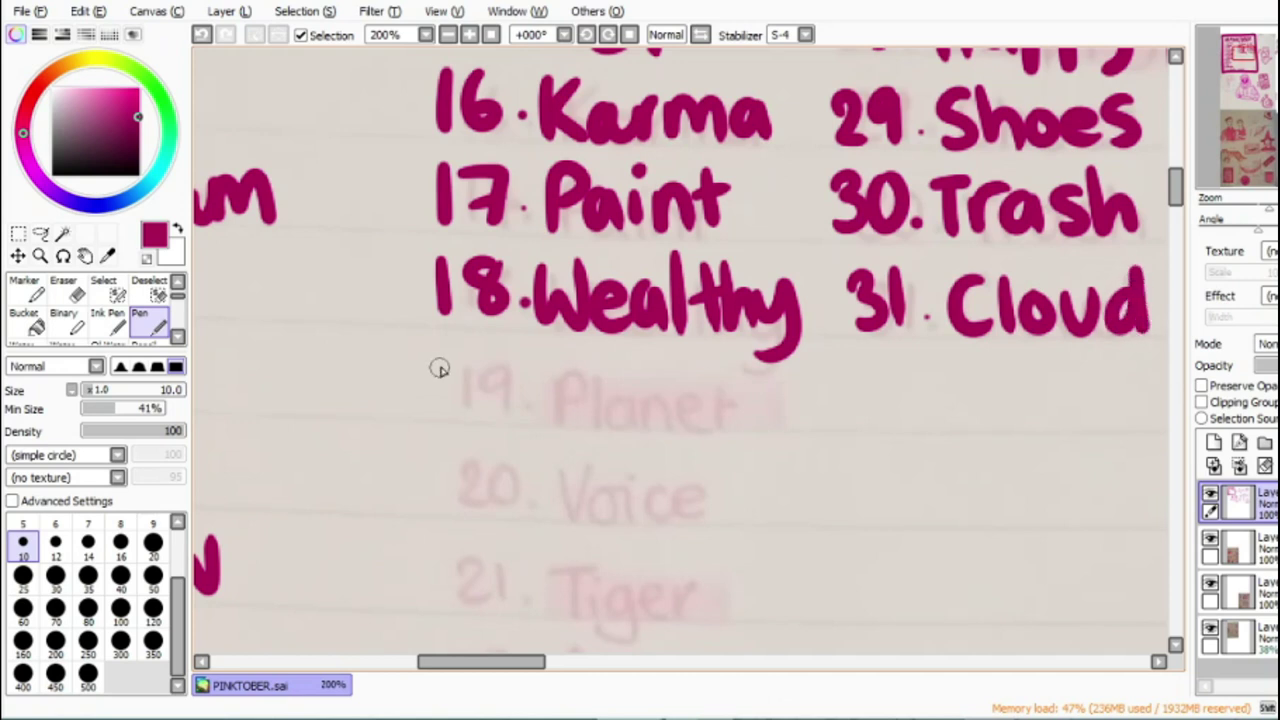
Step: Letter the entry "19. Planet" beneath "18. Wealthy" in the second column over the faint guide
left_click_drag(490, 363, 496, 398)
left_click_drag(563, 364, 565, 430)
mouse_move(565, 366)
left_mouse_down()
mouse_move(572, 400)
mouse_move(614, 429)
mouse_move(678, 430)
left_mouse_up()
mouse_move(678, 402)
left_mouse_down()
mouse_move(700, 386)
mouse_move(756, 424)
left_mouse_up()
left_click_drag(765, 370, 768, 428)
Step: Letter the entry "20. Voice" beneath "19. Planet" in the second column
left_click_drag(1178, 205, 1178, 225)
mouse_move(430, 170)
left_mouse_down()
mouse_move(434, 205)
mouse_move(468, 216)
left_mouse_up()
mouse_move(488, 170)
left_mouse_down()
mouse_move(500, 200)
mouse_move(490, 172)
mouse_move(588, 184)
mouse_move(612, 236)
mouse_move(628, 202)
left_mouse_up()
left_click(517, 210)
mouse_move(640, 202)
left_mouse_down()
mouse_move(644, 238)
mouse_move(688, 234)
left_mouse_up()
mouse_move(705, 215)
left_mouse_down()
mouse_move(736, 206)
mouse_move(738, 232)
left_mouse_up()
Step: Letter the entry "21. Tiger" beneath "20. Voice" over the faint guide
left_click_drag(438, 278, 441, 312)
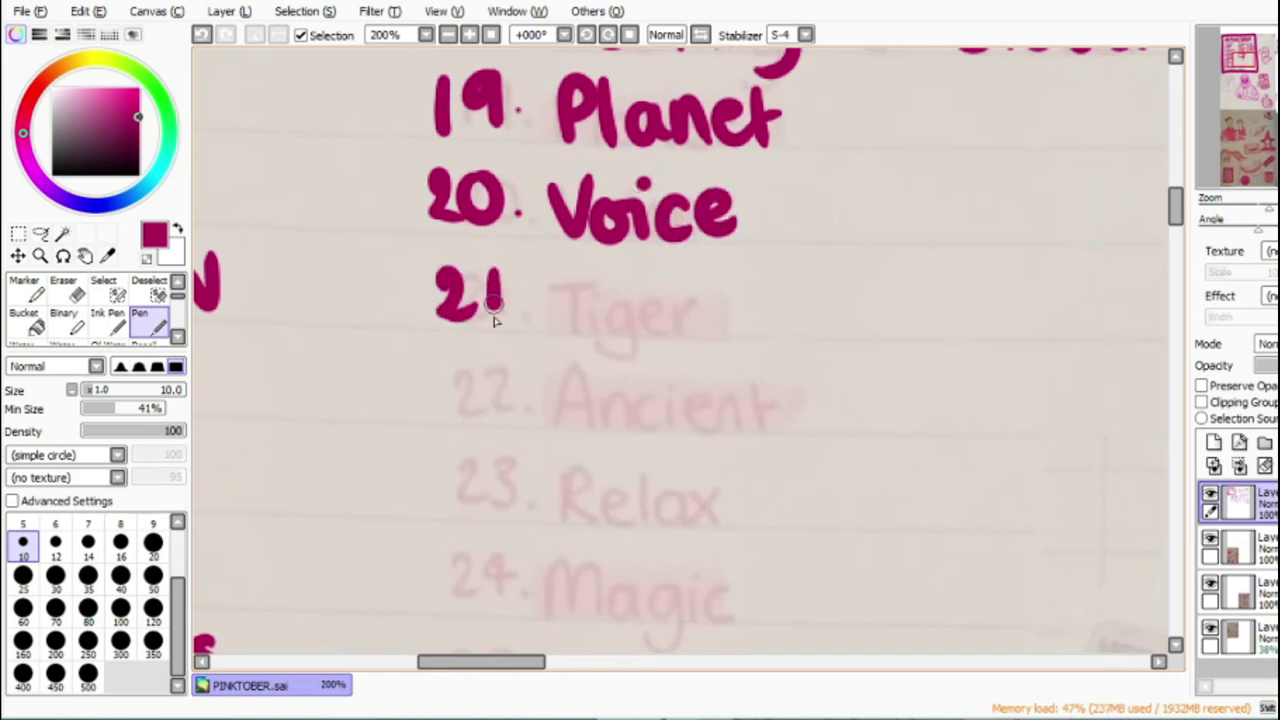
left_click_drag(540, 282, 596, 280)
left_click_drag(568, 282, 569, 330)
mouse_move(641, 311)
left_mouse_down()
mouse_move(658, 352)
mouse_move(712, 304)
mouse_move(716, 336)
left_mouse_up()
left_click_drag(718, 334, 729, 298)
Step: Letter the entry "22. Ancient" beneath "21. Tiger" in the second column
mouse_move(438, 372)
left_mouse_down()
mouse_move(466, 420)
mouse_move(594, 425)
left_mouse_up()
mouse_move(556, 402)
left_mouse_down()
mouse_move(626, 386)
mouse_move(638, 425)
left_mouse_up()
mouse_move(672, 386)
left_mouse_down()
mouse_move(668, 420)
mouse_move(776, 428)
left_mouse_up()
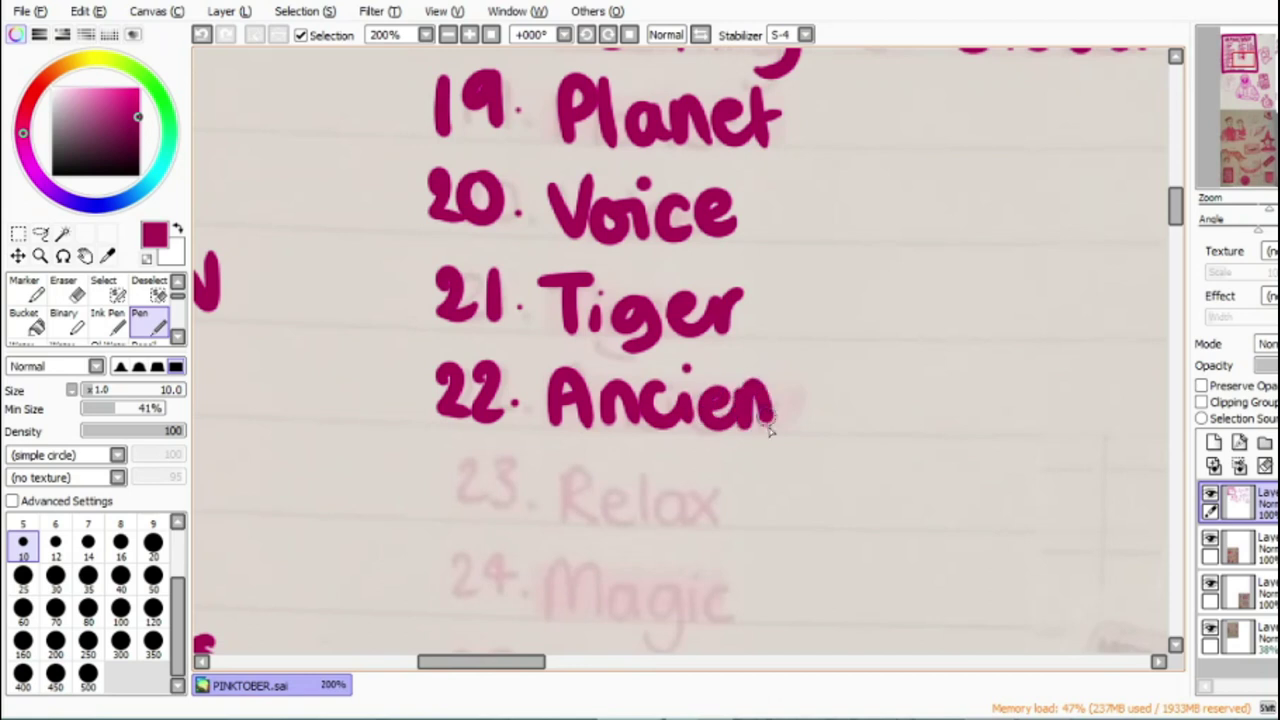
left_click_drag(784, 366, 788, 432)
left_click_drag(770, 398, 780, 399)
Step: Letter the entry "23. Relax" beneath "22. Ancient" over the faint guide
mouse_move(436, 462)
left_mouse_down()
mouse_move(476, 506)
mouse_move(505, 490)
mouse_move(568, 492)
mouse_move(650, 516)
left_mouse_up()
left_click_drag(670, 452, 664, 520)
left_click_drag(696, 476, 750, 515)
left_click_drag(760, 455, 715, 520)
Step: Letter the entry "24. Magic" beneath "23. Relax" in the second column
scroll(735, 500, "down", 5)
left_click_drag(434, 214, 458, 252)
mouse_move(490, 200)
left_mouse_down()
mouse_move(492, 256)
mouse_move(574, 246)
mouse_move(606, 268)
left_mouse_up()
left_click(524, 242)
mouse_move(652, 230)
left_mouse_down()
mouse_move(636, 262)
mouse_move(662, 266)
left_mouse_up()
left_click_drag(690, 228, 658, 298)
left_click_drag(752, 221, 764, 258)
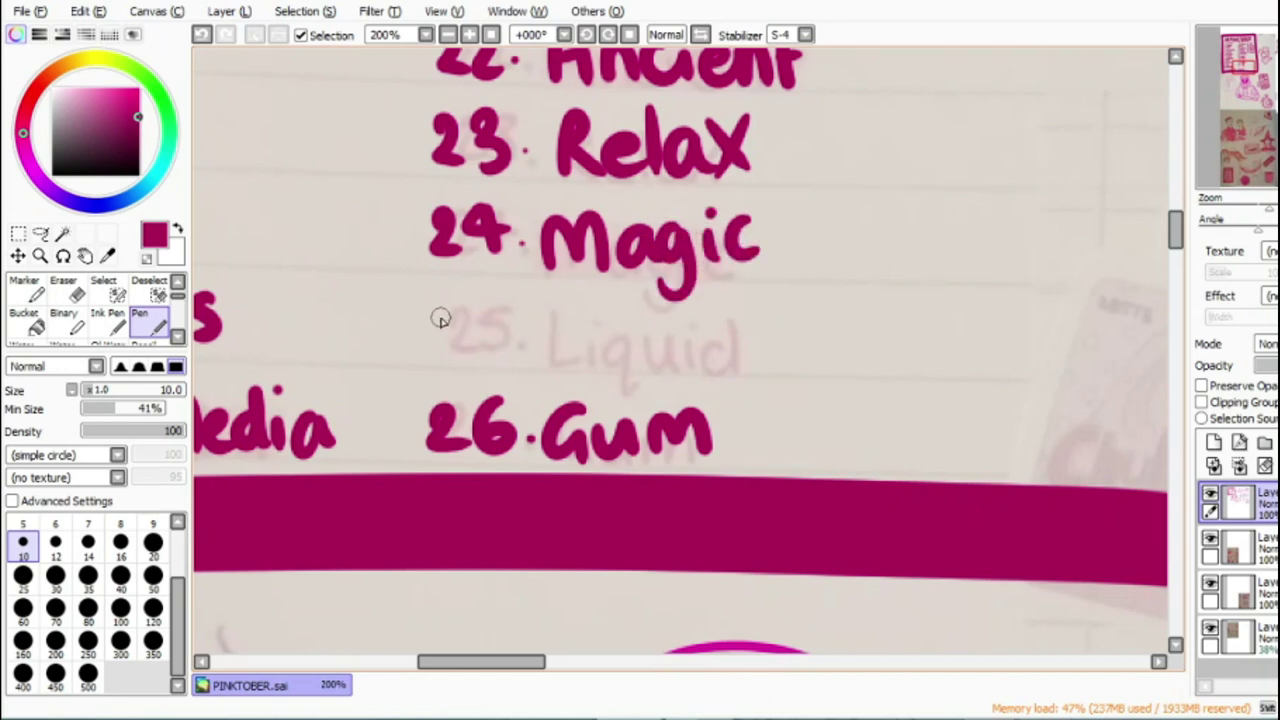
Step: Letter the entry "25. Liquid" in the gap between "24. Magic" and "26. Gum"
left_click_drag(436, 314, 476, 352)
left_click_drag(511, 306, 478, 354)
left_click(522, 343)
left_click_drag(550, 305, 582, 368)
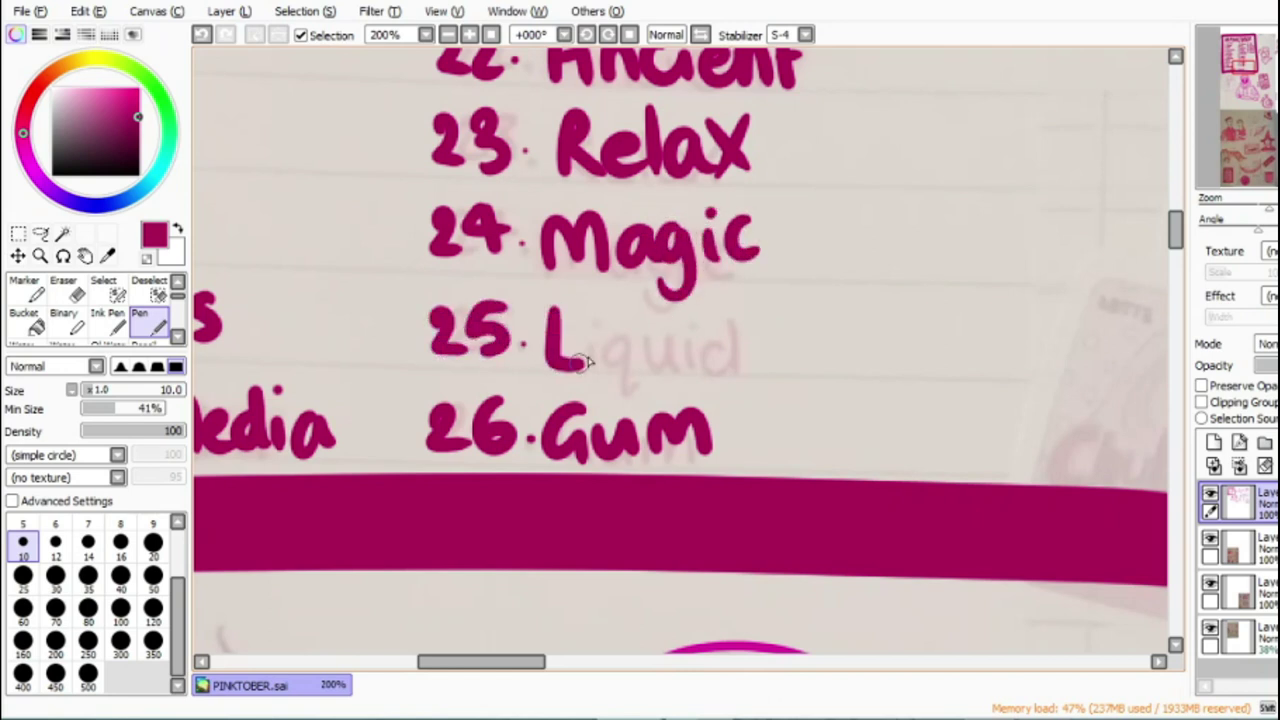
mouse_move(644, 332)
left_mouse_down()
mouse_move(640, 380)
mouse_move(677, 334)
mouse_move(760, 367)
left_mouse_up()
Step: Hide and delete the faded photo layer behind the prompt list, the lowest in the layer stack
left_click(492, 35)
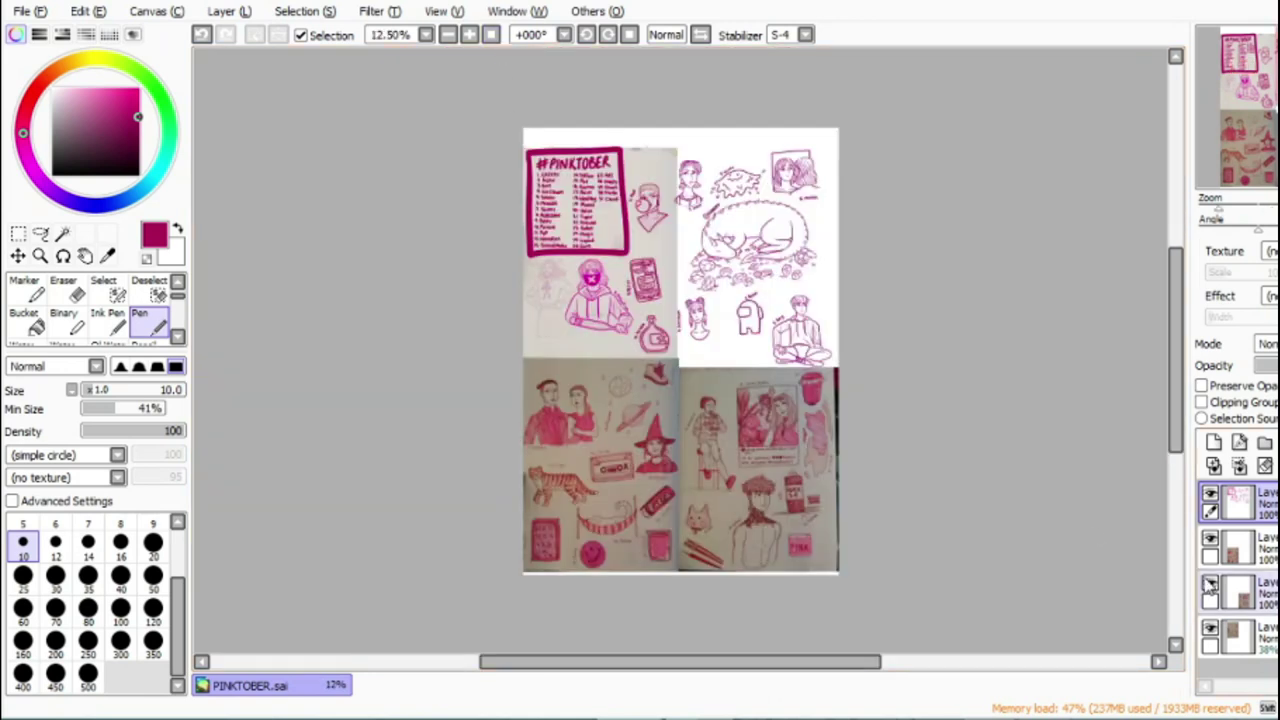
left_click(1225, 625)
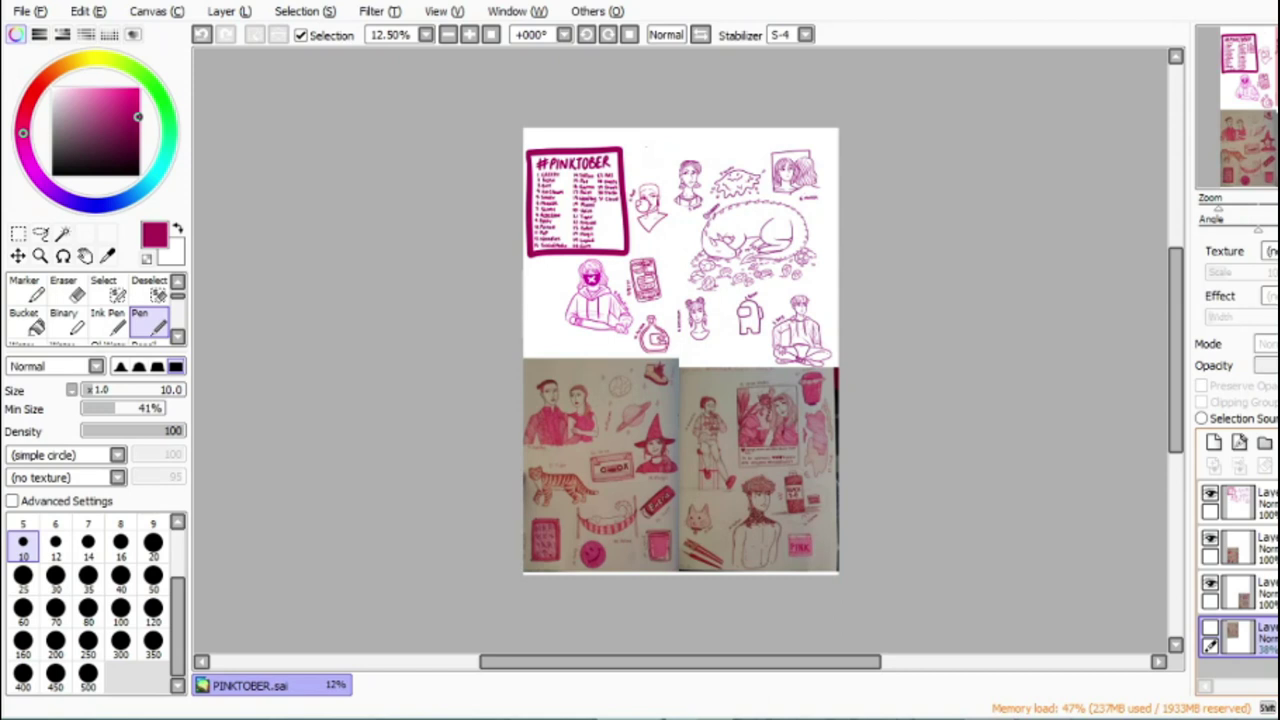
left_click(1278, 466)
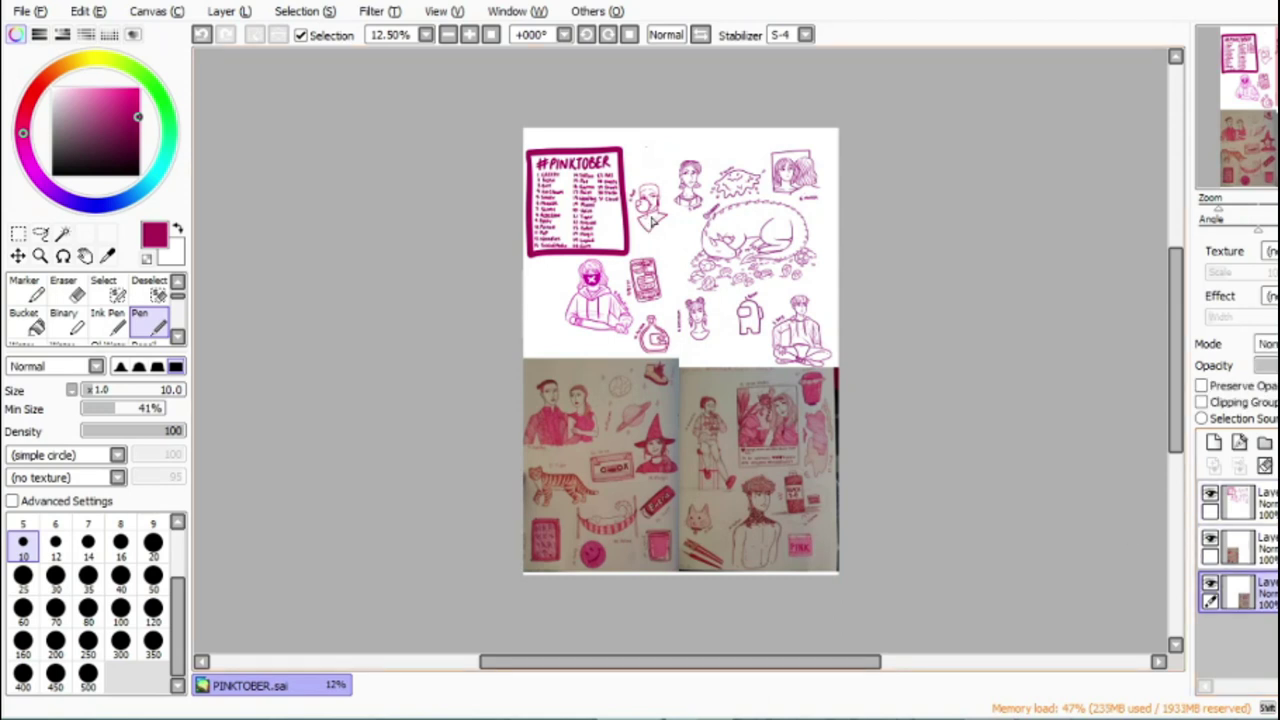
Step: Lasso the "8. Rebellion" figure with its label and move it left and slightly down on the line art layer
left_click(470, 35)
left_click(470, 35)
left_click(470, 35)
left_click(470, 35)
left_click_drag(787, 662, 748, 662)
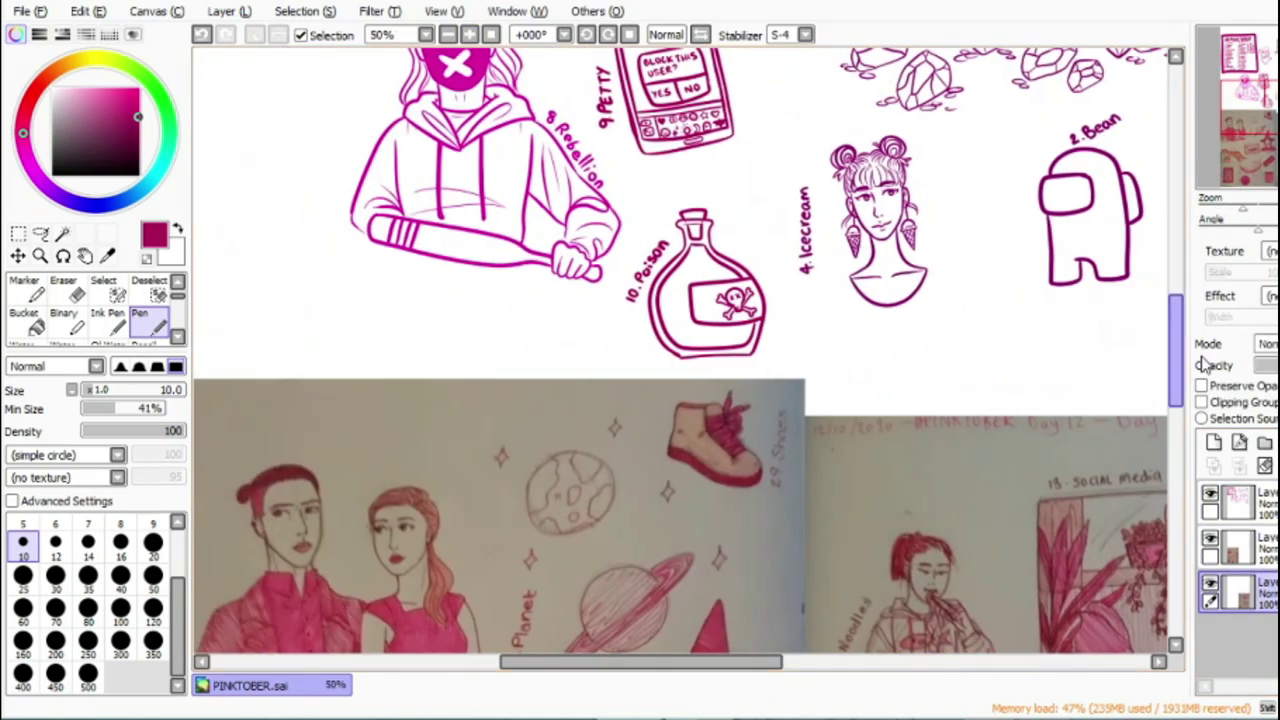
left_click_drag(1176, 363, 1176, 319)
left_click_drag(640, 662, 603, 662)
left_click(41, 234)
left_click_drag(449, 296, 726, 524)
mouse_move(640, 212)
left_mouse_down()
mouse_move(468, 265)
mouse_move(680, 567)
left_mouse_up()
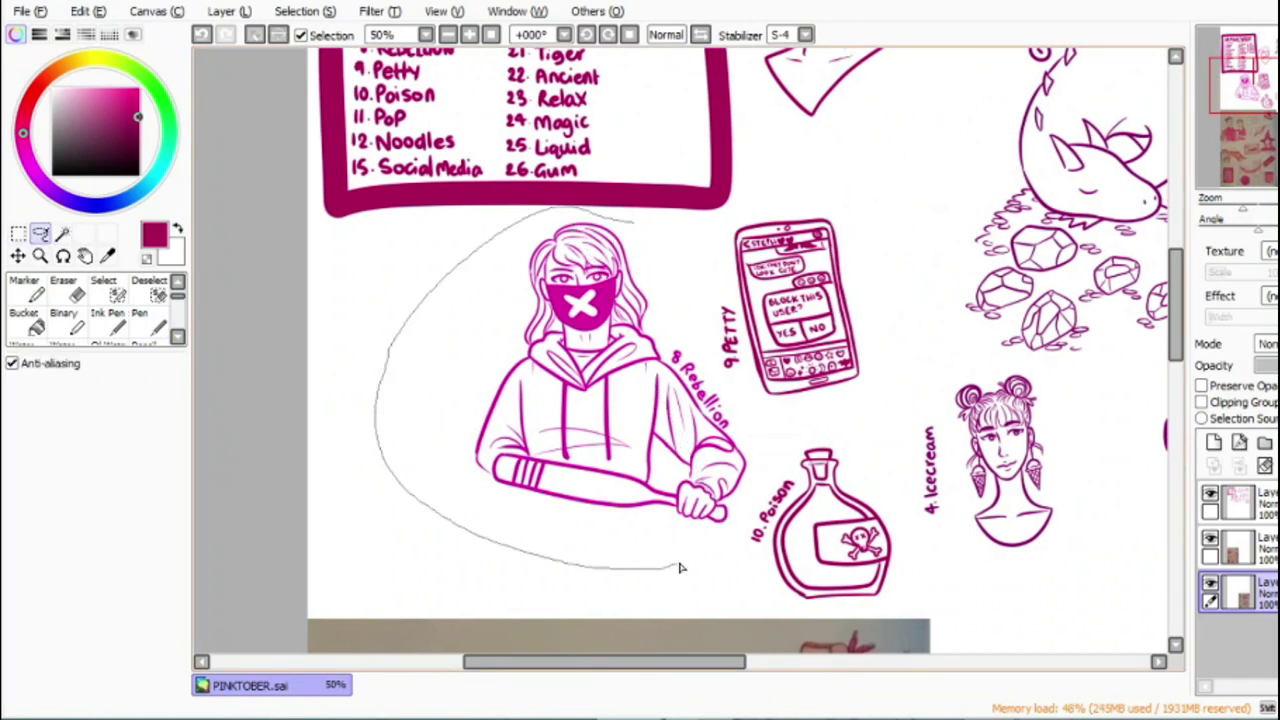
left_click_drag(730, 393, 728, 390)
left_click(18, 256)
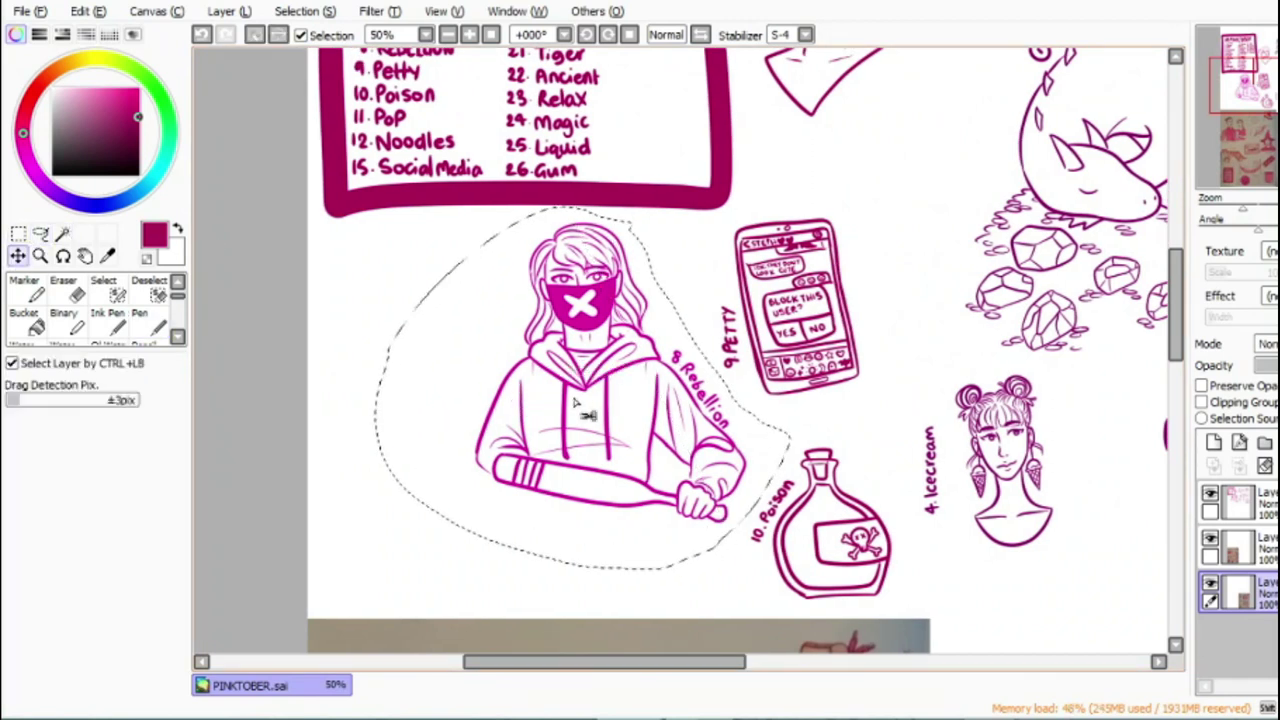
left_click(1236, 500)
left_click_drag(613, 422, 491, 457)
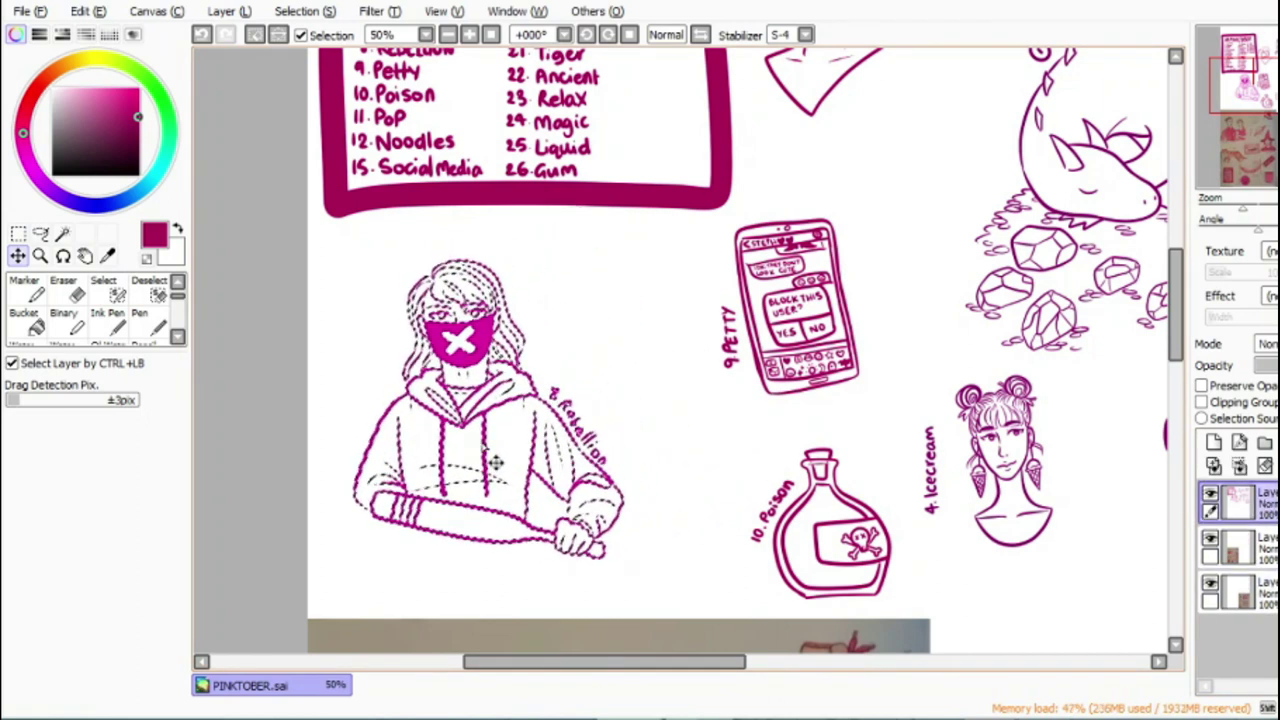
Step: Lasso the "9. Petty" phone drawing with its label and move it slightly left and down
left_click(40, 233)
left_click_drag(696, 395, 786, 198)
left_click(18, 256)
left_click_drag(795, 310, 733, 335)
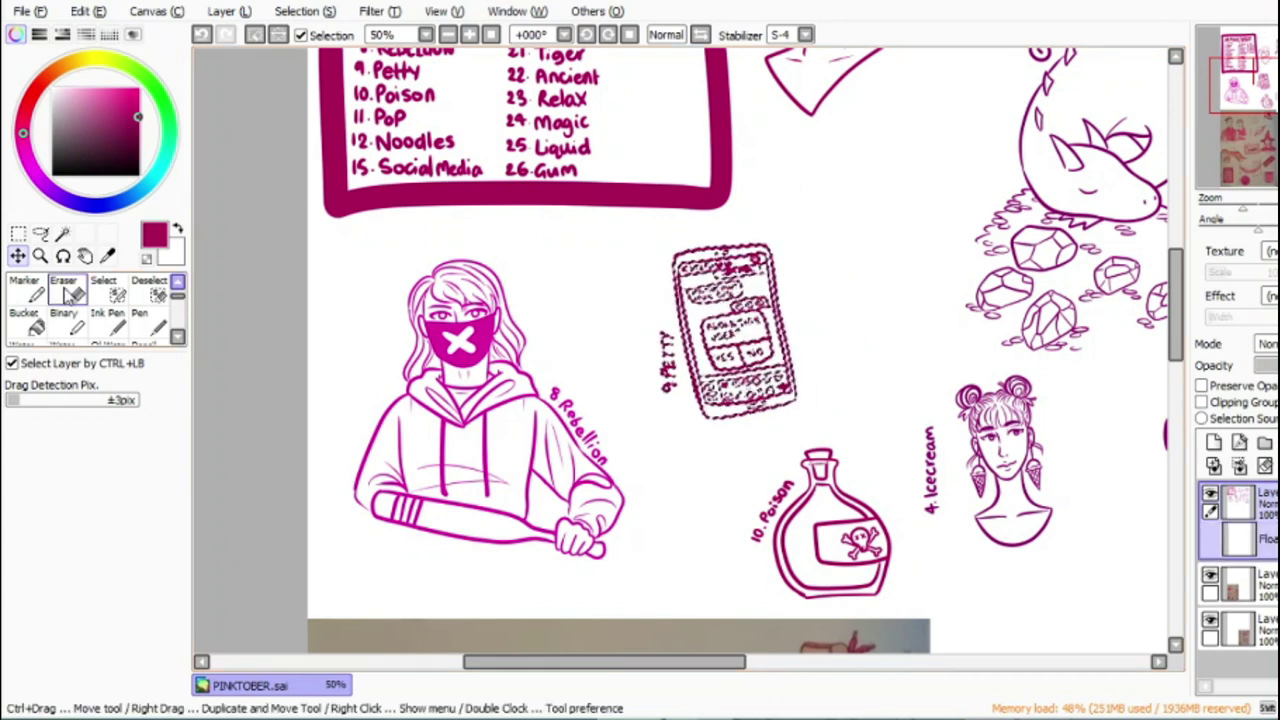
Step: Lasso the "11. Pop" bubblegum bust with its label, move it slightly right and down, and clear the selection
left_click(40, 233)
left_click_drag(740, 661, 786, 662)
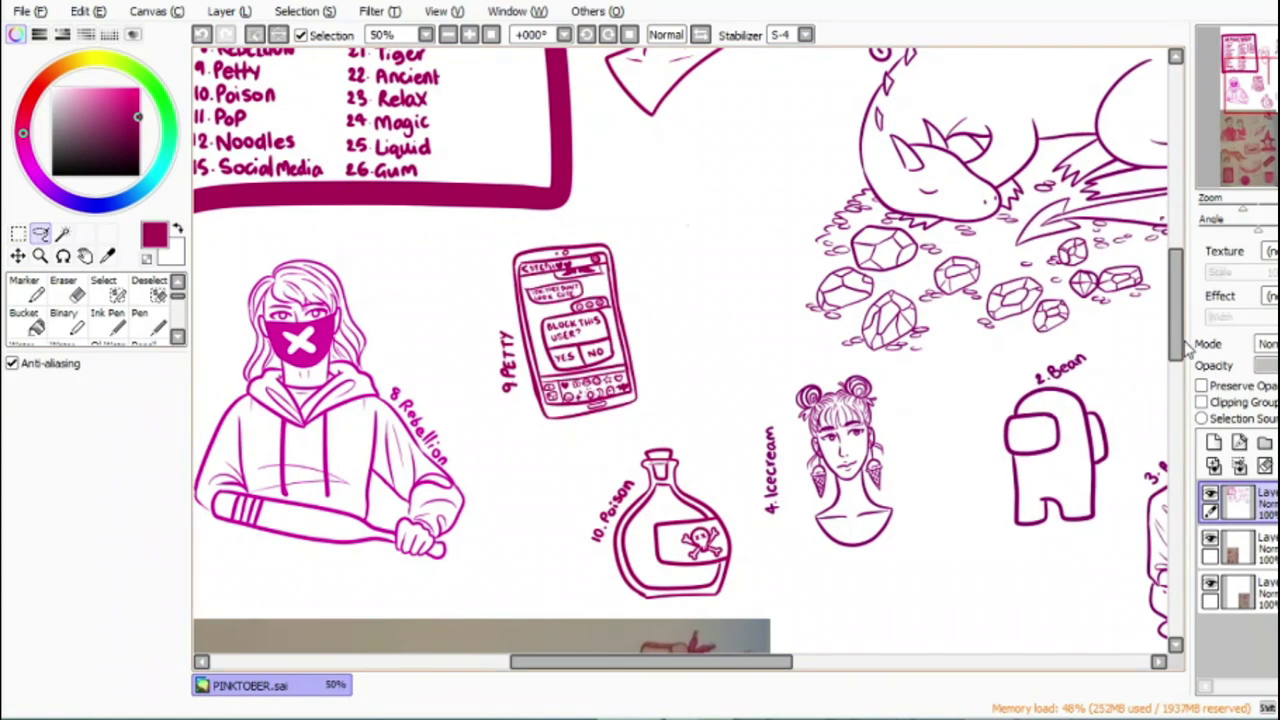
scroll(565, 203, "up", 5)
mouse_move(565, 280)
left_mouse_down()
mouse_move(745, 300)
mouse_move(595, 190)
left_mouse_up()
left_click(18, 256)
left_click_drag(680, 340, 725, 460)
left_click(18, 234)
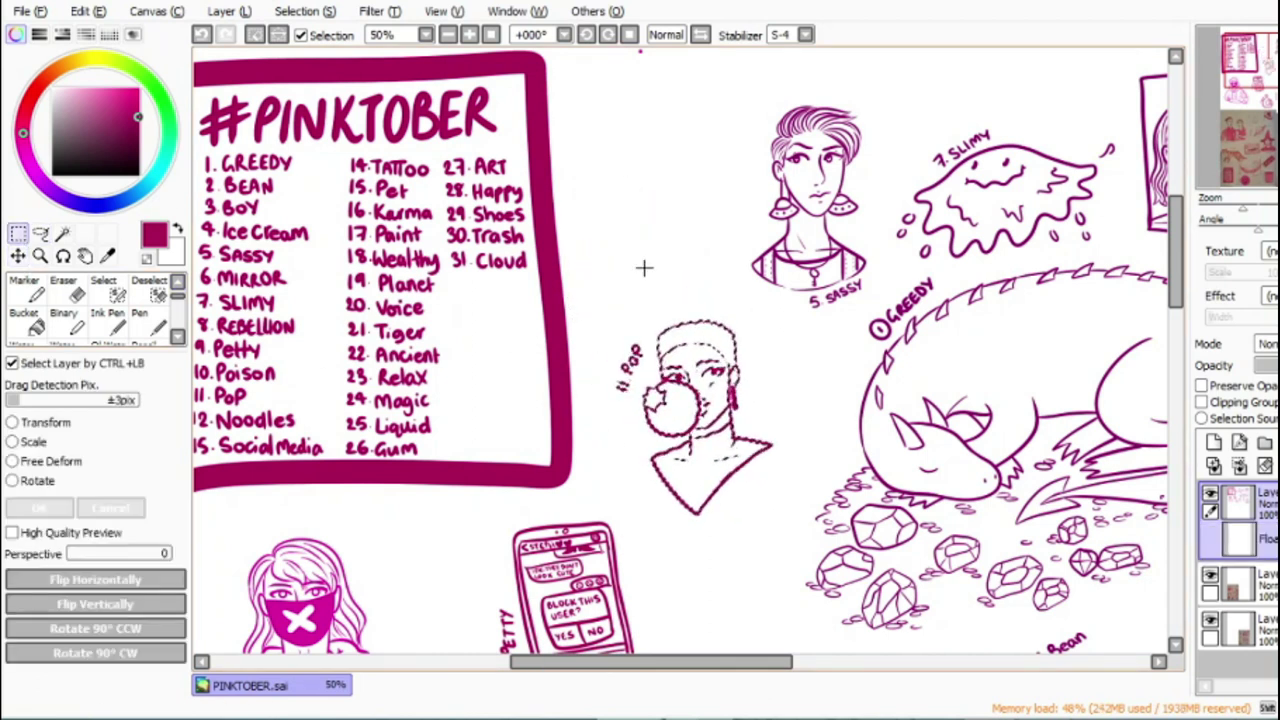
left_click(643, 267)
Step: Hide the two remaining sketchbook photo layers so only the line art layer is shown
left_click(491, 35)
scroll(740, 320, "up", 2)
left_click(1210, 582)
left_click(1210, 537)
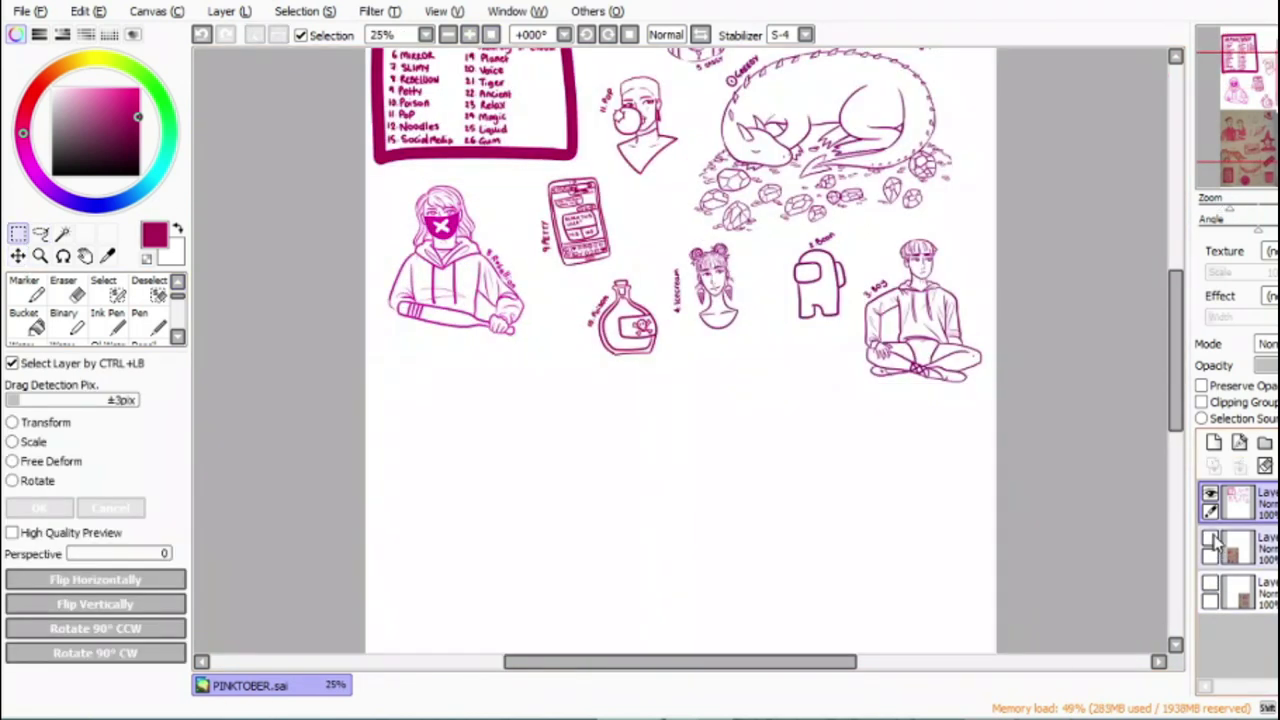
Step: Lasso the "5. Sassy" bust with its label, move it slightly left and up, and clear the selection
scroll(1113, 344, "up", 4)
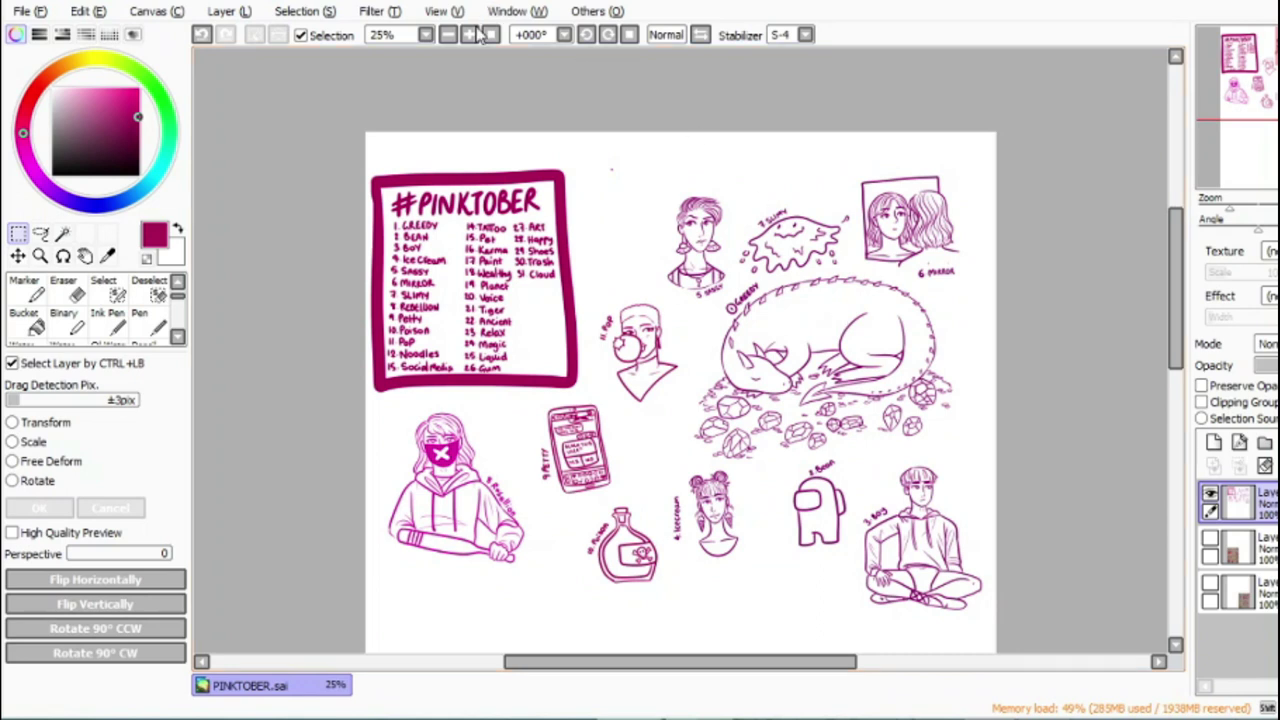
left_click(472, 35)
left_click(472, 35)
scroll(763, 106, "up", 4)
left_click(40, 232)
left_click_drag(676, 90, 712, 453)
left_click_drag(808, 120, 686, 90)
left_click(20, 256)
left_click_drag(755, 282, 680, 246)
left_click(19, 234)
left_click(626, 71)
Step: Show only the sketchbook photo with the noodle eater beneath the line art, and make the line art layer active
left_click(491, 35)
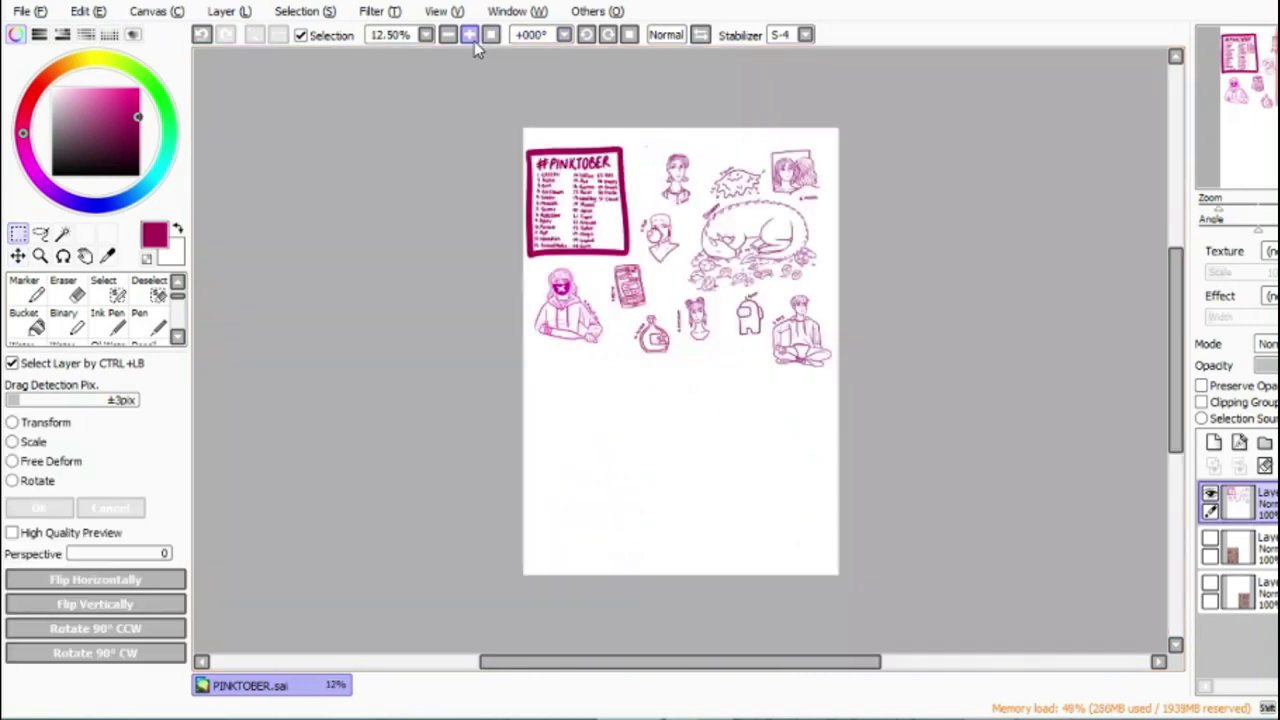
left_click(470, 35)
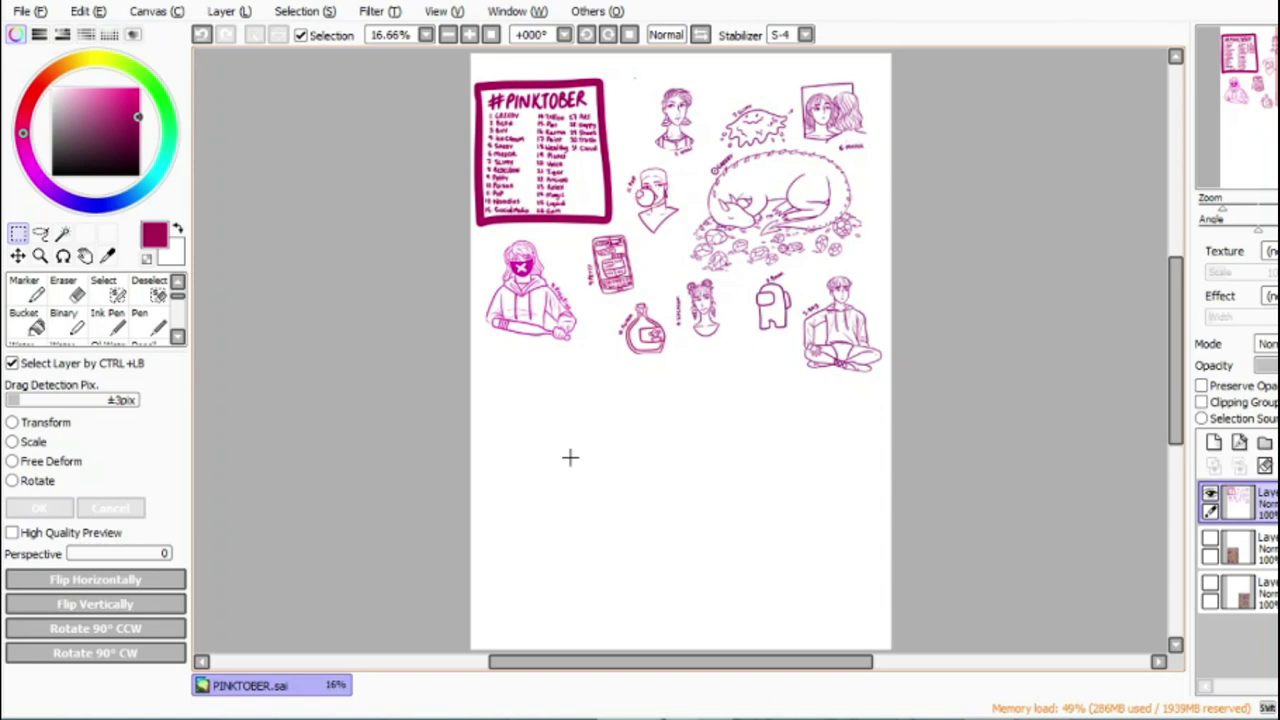
left_click(1228, 550)
left_click(1210, 538)
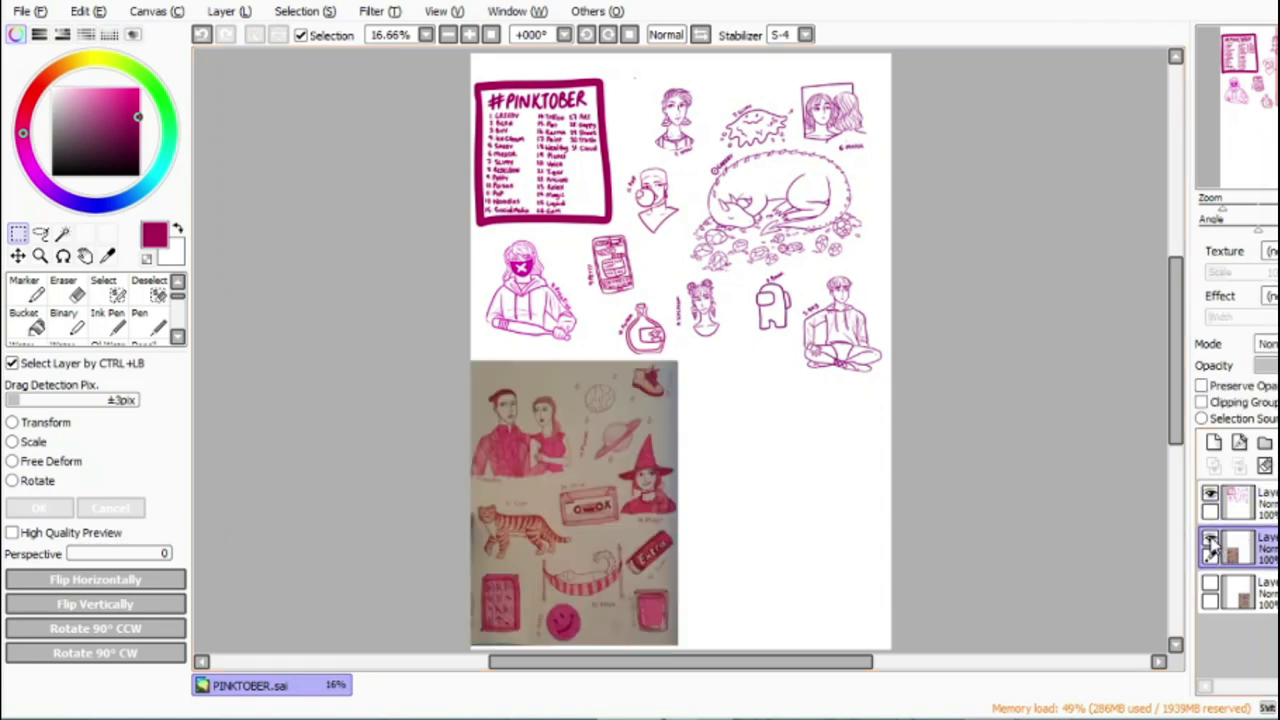
left_click(1210, 538)
left_click(1210, 583)
left_click(1238, 592)
left_click(1238, 503)
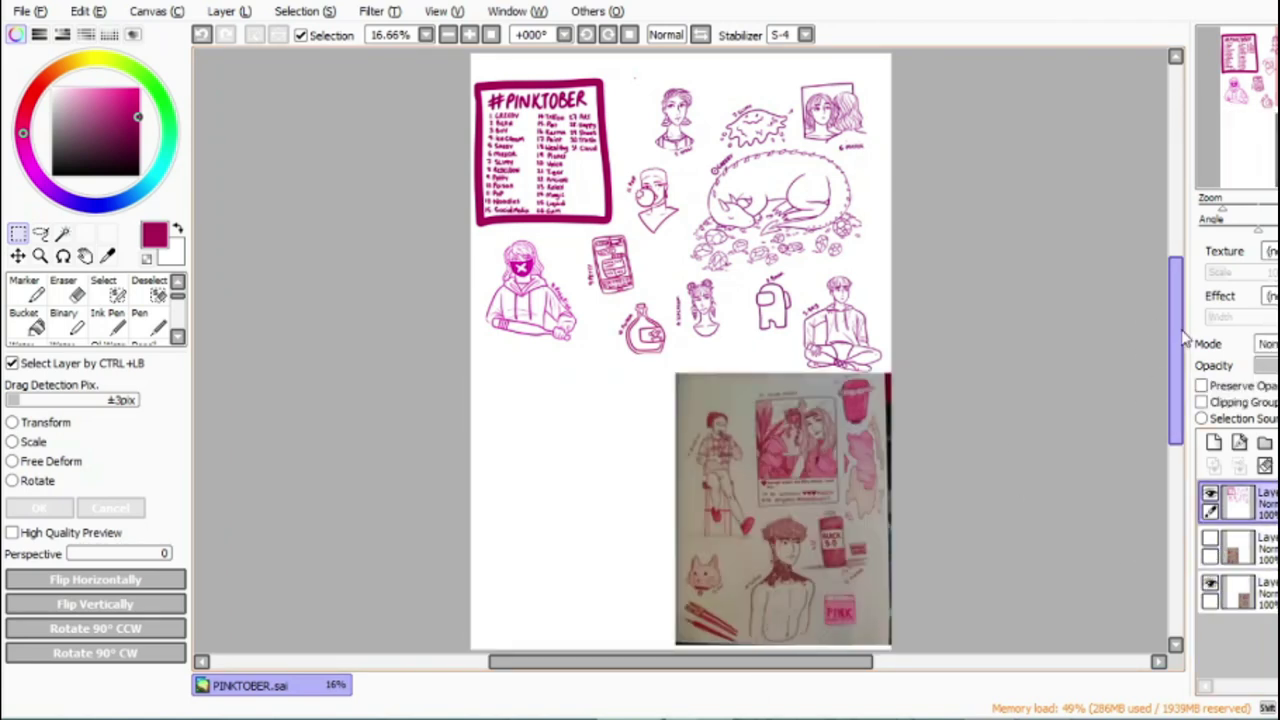
Step: Letter "12. Noodles" over the slanted handwritten label beside the noodle eater, using a brighter pink Pen at size 9
left_click_drag(1181, 328, 1182, 376)
left_click(149, 322)
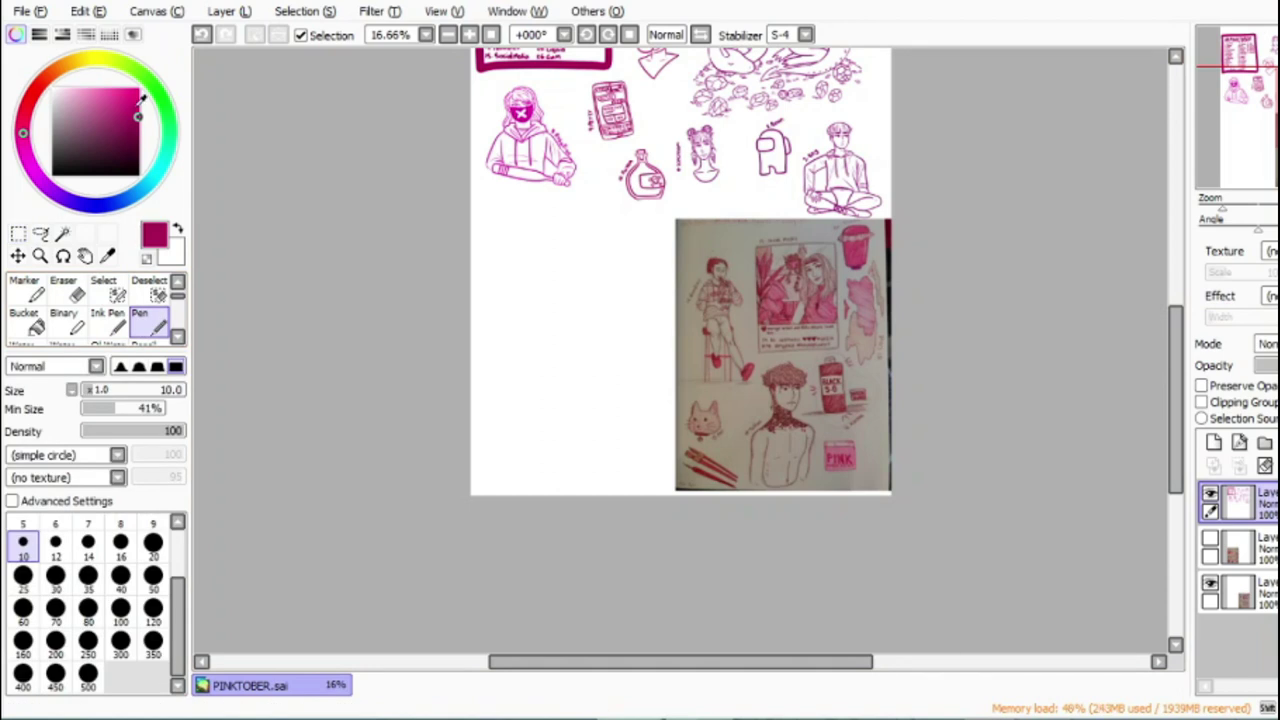
left_click(491, 35)
left_click_drag(608, 662, 628, 652)
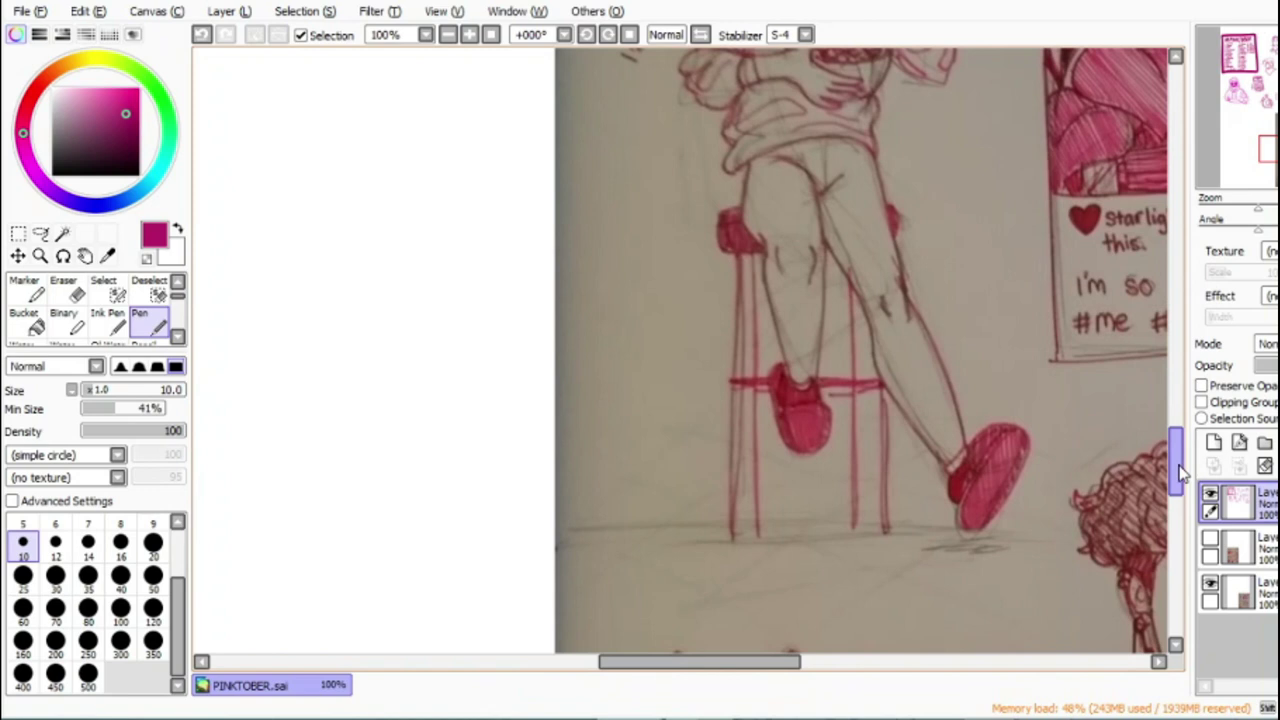
left_click_drag(1181, 473, 1181, 428)
left_click(470, 35)
left_click(470, 35)
left_click(148, 525)
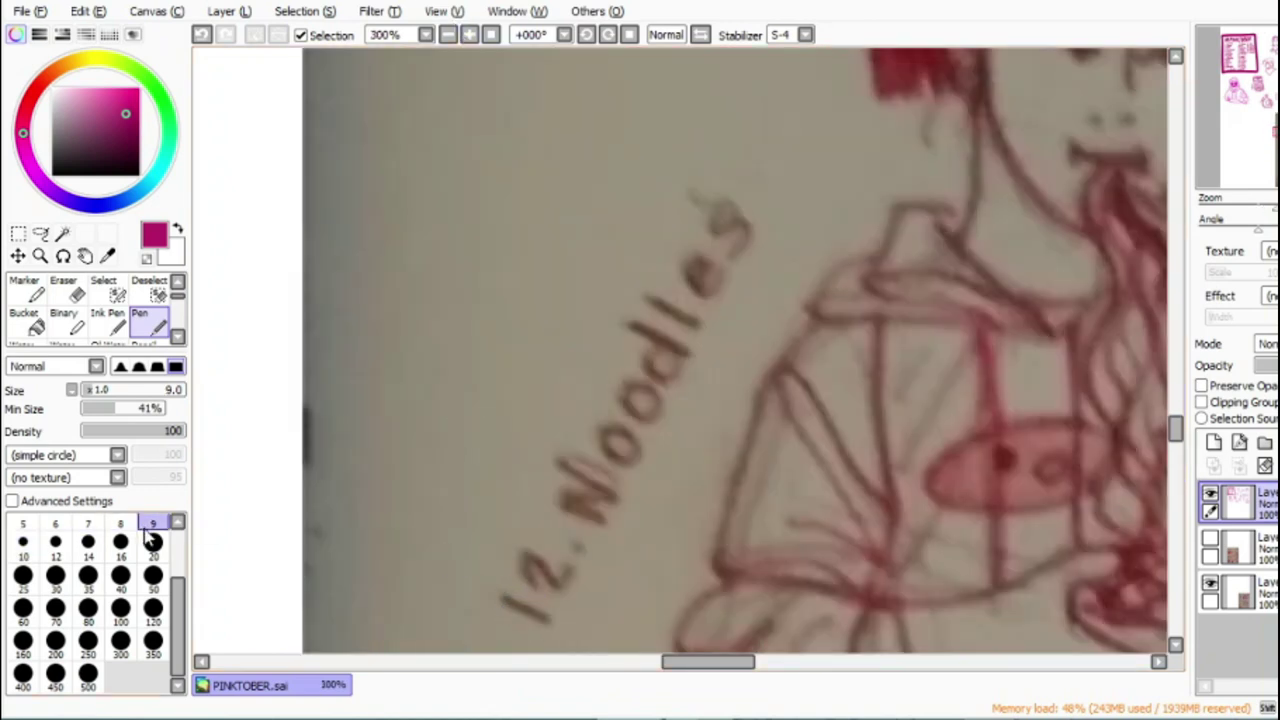
left_click_drag(500, 598, 545, 620)
left_click_drag(512, 565, 572, 566)
mouse_move(562, 518)
left_mouse_down()
mouse_move(612, 478)
mouse_move(602, 470)
left_mouse_up()
left_click_drag(645, 410, 632, 438)
mouse_move(672, 372)
left_mouse_down()
mouse_move(634, 323)
mouse_move(720, 263)
mouse_move(745, 285)
left_mouse_up()
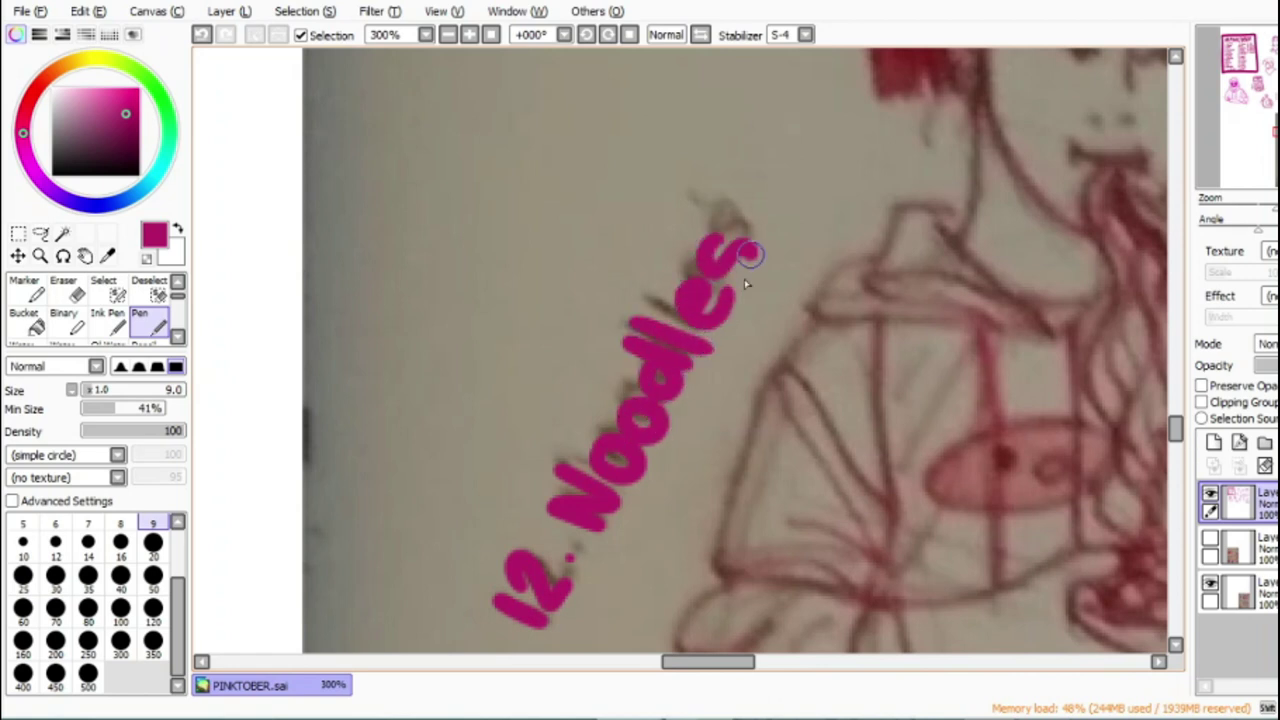
Step: Trace the noodle eater's jawline from the ear down to the chin with the Pen at size 7
left_click_drag(682, 663, 717, 660)
left_click_drag(1180, 430, 1181, 418)
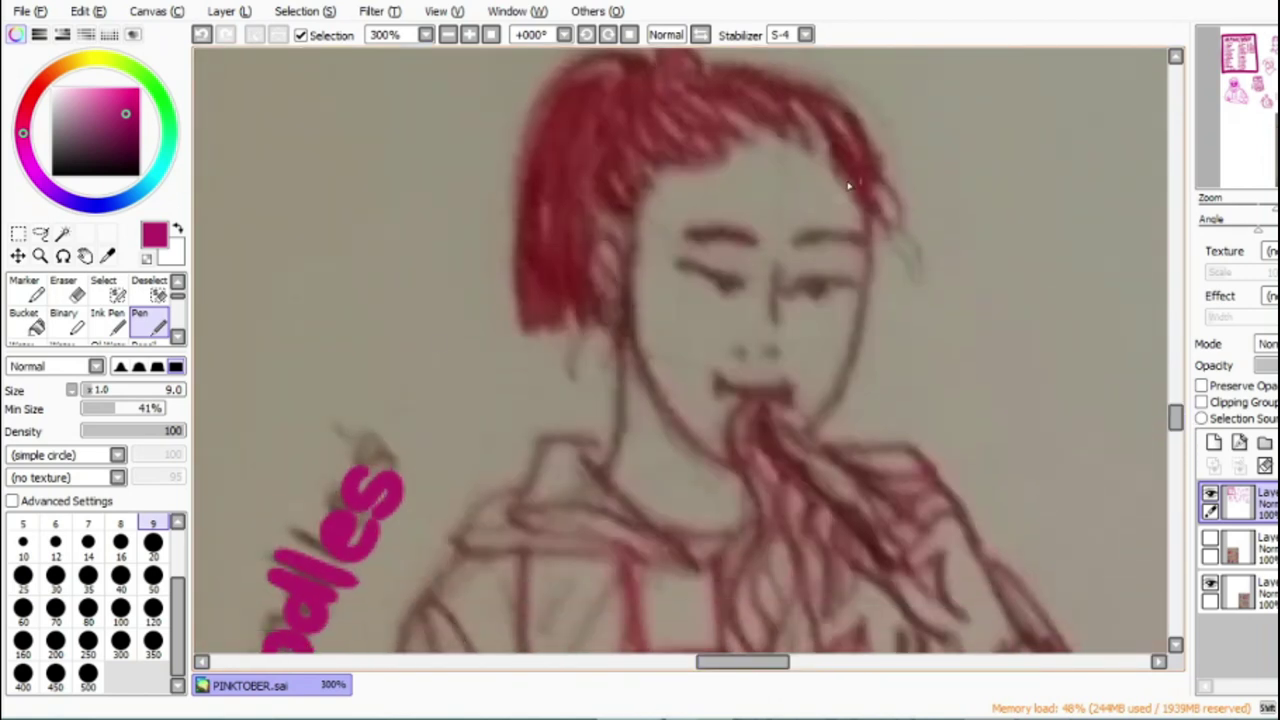
left_click(87, 540)
scroll(603, 271, "up", 2)
mouse_move(602, 170)
left_mouse_down()
mouse_move(603, 346)
mouse_move(760, 540)
left_mouse_up()
left_click_drag(1178, 425, 1179, 431)
left_click_drag(770, 664, 798, 664)
mouse_move(450, 292)
left_mouse_down()
mouse_move(606, 403)
mouse_move(786, 480)
left_mouse_up()
key("ctrl+z")
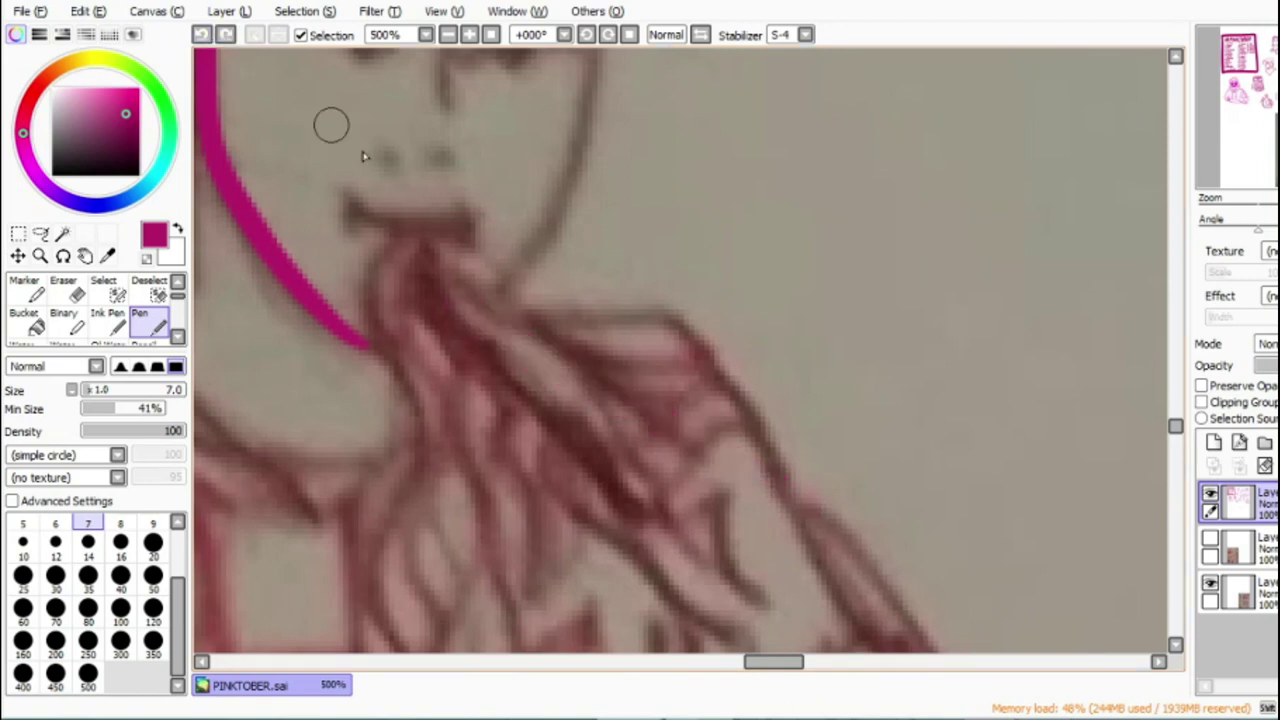
left_click_drag(447, 283, 768, 488)
key("ctrl+z")
Step: Trace the two chopsticks running from the mouth and the fingers of the hand holding them
left_click_drag(440, 280, 760, 480)
left_click_drag(430, 303, 688, 562)
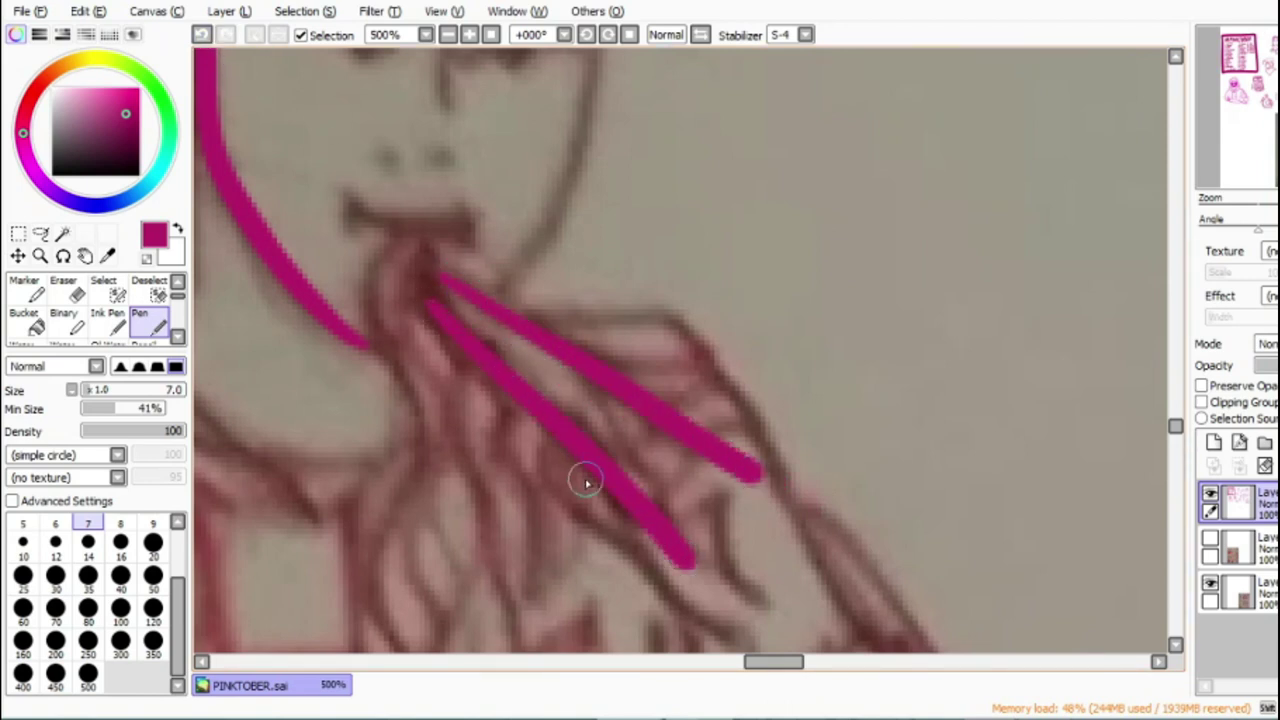
left_click_drag(732, 637, 566, 456)
mouse_move(705, 345)
left_mouse_down()
mouse_move(537, 306)
mouse_move(714, 366)
mouse_move(645, 375)
mouse_move(583, 448)
left_mouse_up()
left_click_drag(590, 448, 655, 430)
mouse_move(615, 468)
left_mouse_down()
mouse_move(696, 447)
mouse_move(691, 529)
mouse_move(723, 486)
left_mouse_up()
mouse_move(714, 430)
left_mouse_down()
mouse_move(760, 430)
mouse_move(694, 371)
mouse_move(777, 491)
mouse_move(838, 645)
left_mouse_up()
left_click_drag(722, 482, 815, 610)
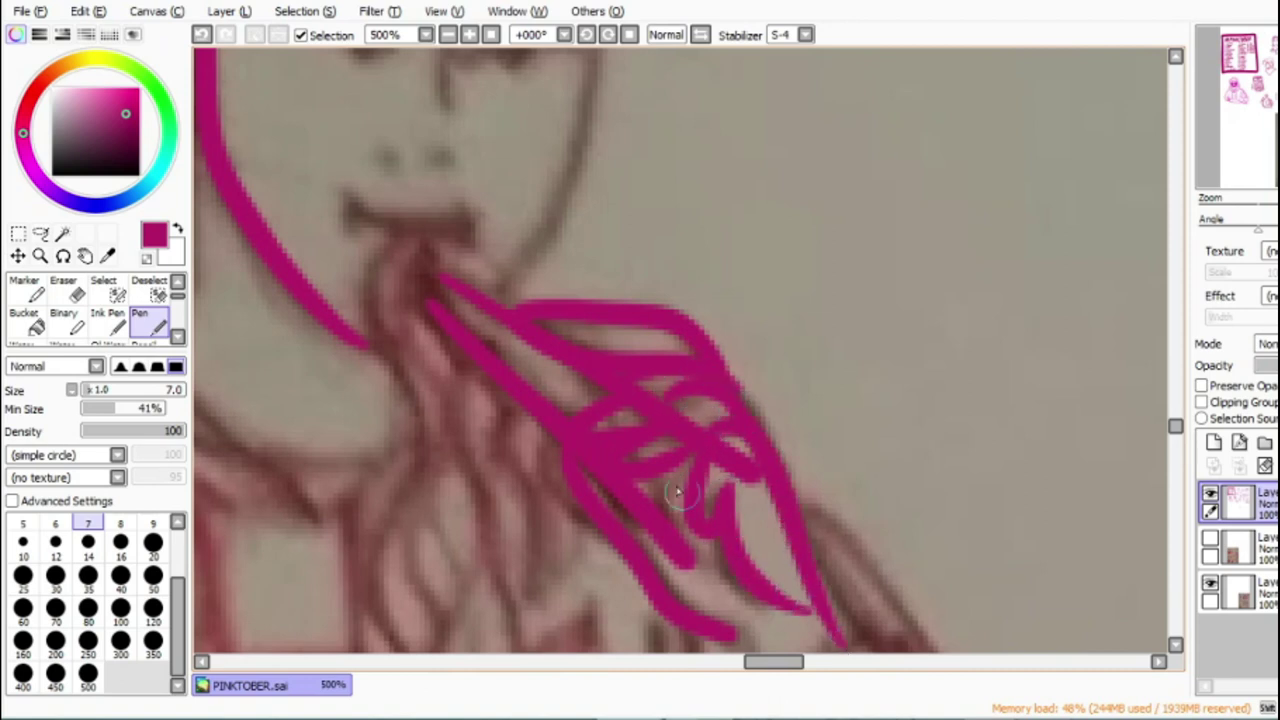
Step: Trace the mouth with the noodle strands leaving it, and the far side of the face down to the chin
mouse_move(480, 287)
left_mouse_down()
mouse_move(403, 237)
mouse_move(409, 343)
mouse_move(443, 320)
mouse_move(373, 218)
mouse_move(468, 230)
left_mouse_up()
left_click_drag(354, 200, 340, 218)
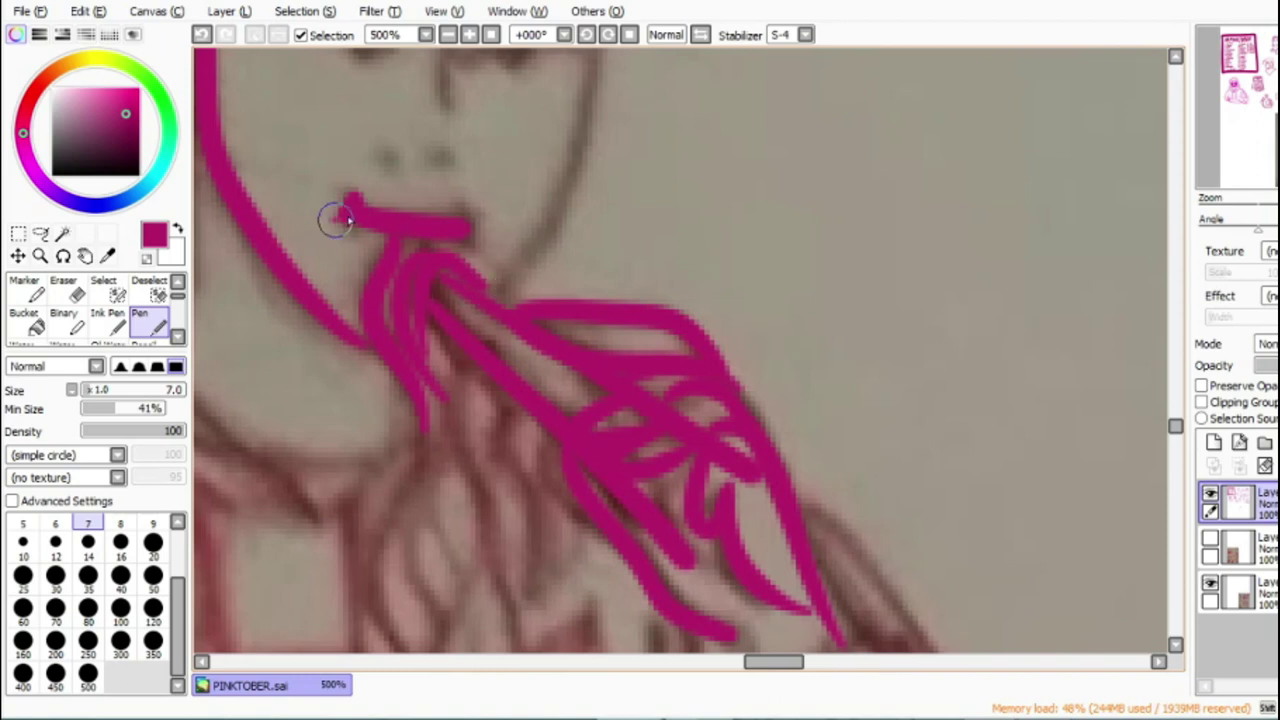
left_click_drag(1177, 424, 1161, 411)
mouse_move(594, 105)
left_mouse_down()
mouse_move(500, 449)
mouse_move(472, 458)
left_mouse_up()
Step: Trace the noodle eater's eyes, nose bridge, nostrils and eyebrows
left_click_drag(400, 213, 284, 171)
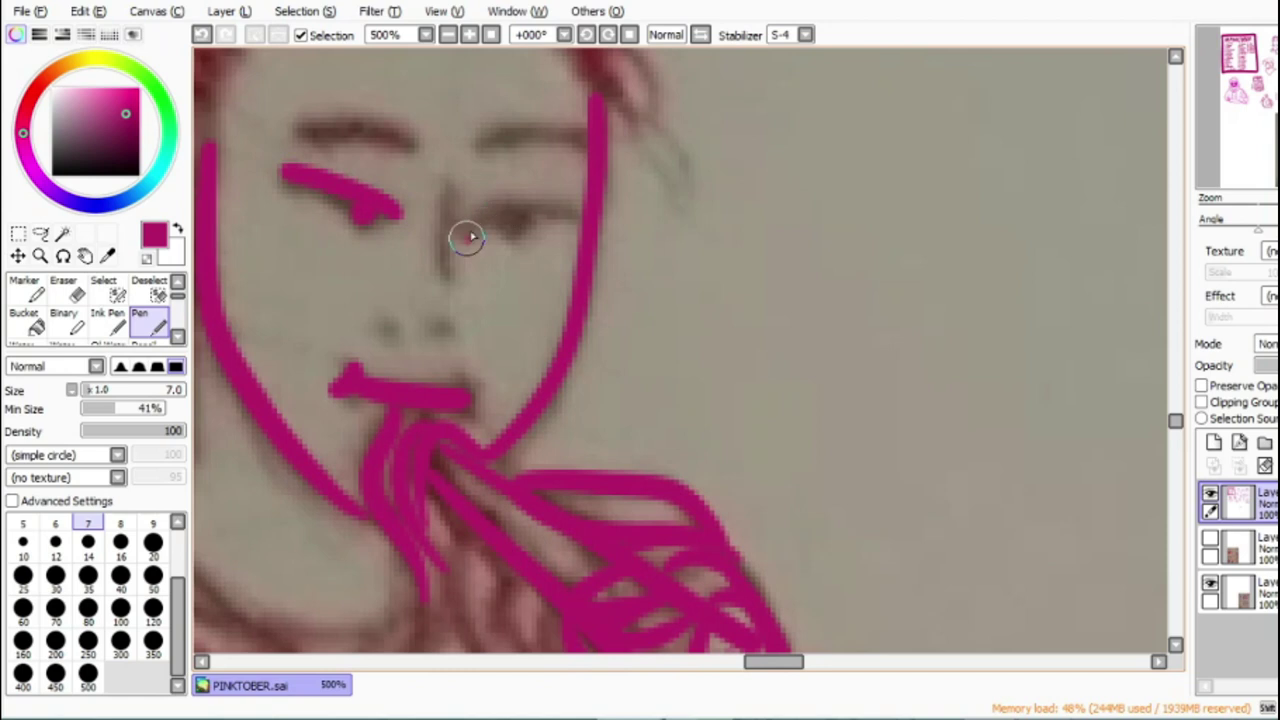
left_click_drag(467, 239, 578, 217)
left_click_drag(455, 178, 451, 308)
left_click(450, 340)
left_click(399, 335)
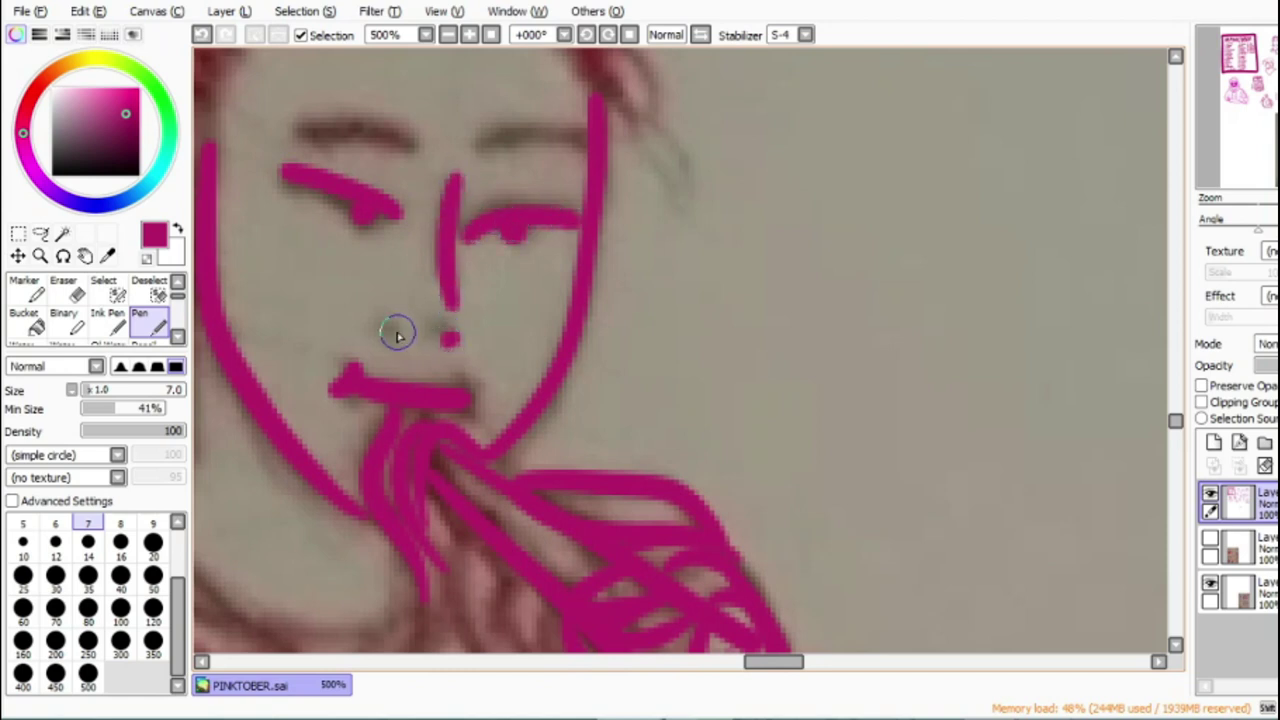
mouse_move(322, 127)
left_mouse_down()
mouse_move(422, 148)
mouse_move(571, 140)
mouse_move(589, 151)
left_mouse_up()
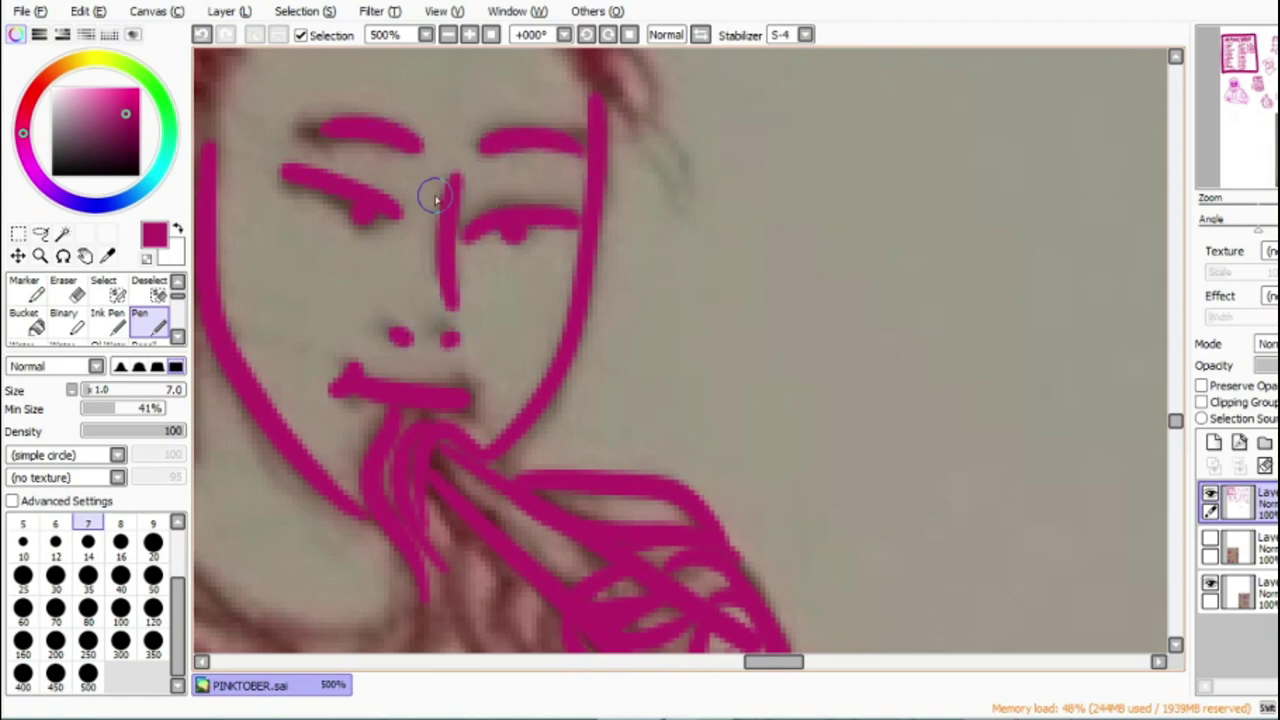
Step: Trace the noodle eater's ear and the neck line below it, checking the line art with the photo hidden
left_click_drag(771, 661, 741, 662)
mouse_move(712, 149)
left_mouse_down()
mouse_move(672, 276)
mouse_move(691, 209)
left_mouse_up()
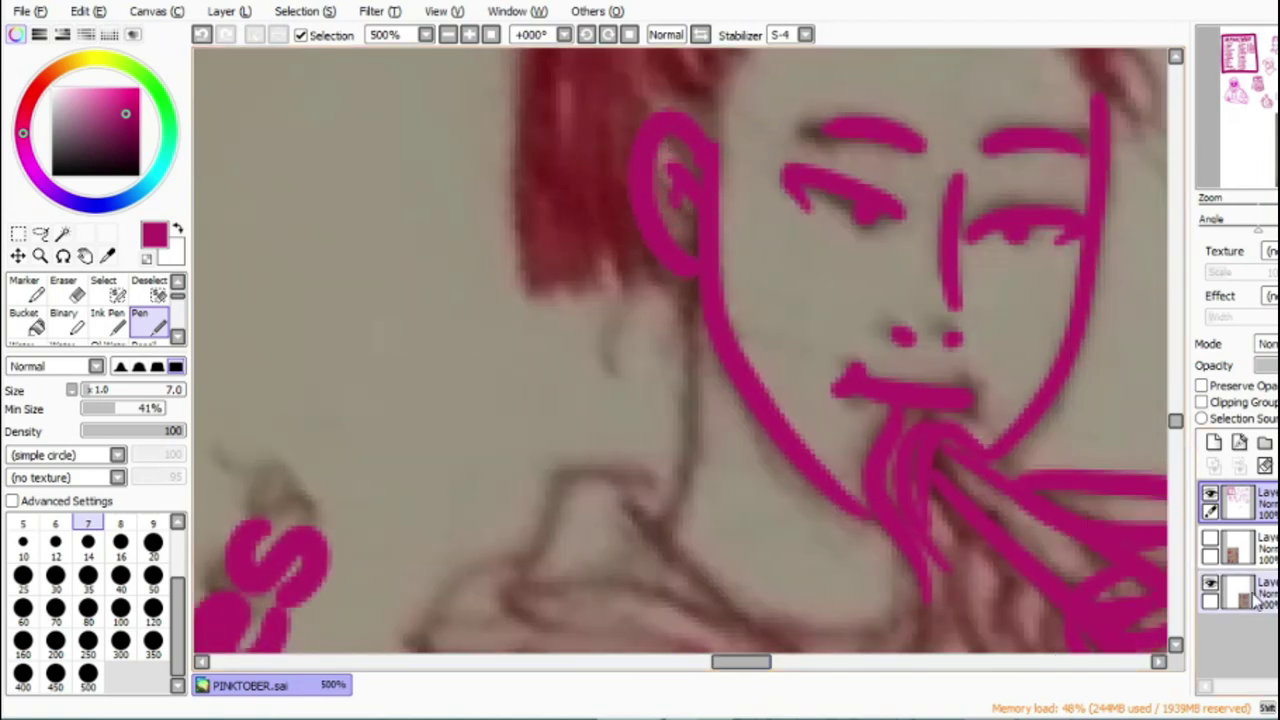
left_click(1210, 585)
left_click(1210, 585)
mouse_move(682, 270)
left_mouse_down()
mouse_move(695, 370)
mouse_move(648, 545)
left_mouse_up()
Step: Trace the wavy noodle strands hanging from the mouth down into the bowl
left_click_drag(1175, 416, 1163, 428)
left_click(448, 35)
left_click(448, 35)
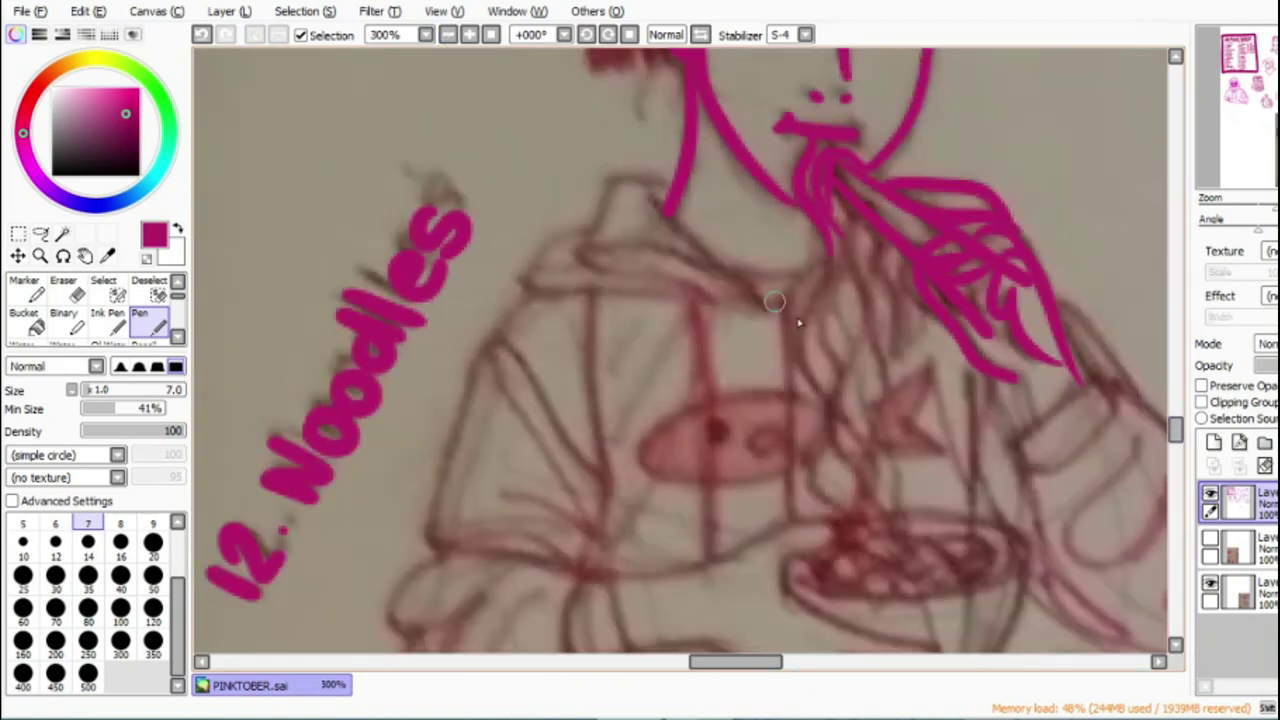
left_click_drag(823, 279, 846, 553)
mouse_move(865, 222)
left_mouse_down()
mouse_move(891, 243)
mouse_move(905, 415)
left_mouse_up()
left_click_drag(870, 235, 893, 538)
left_click_drag(840, 236, 863, 498)
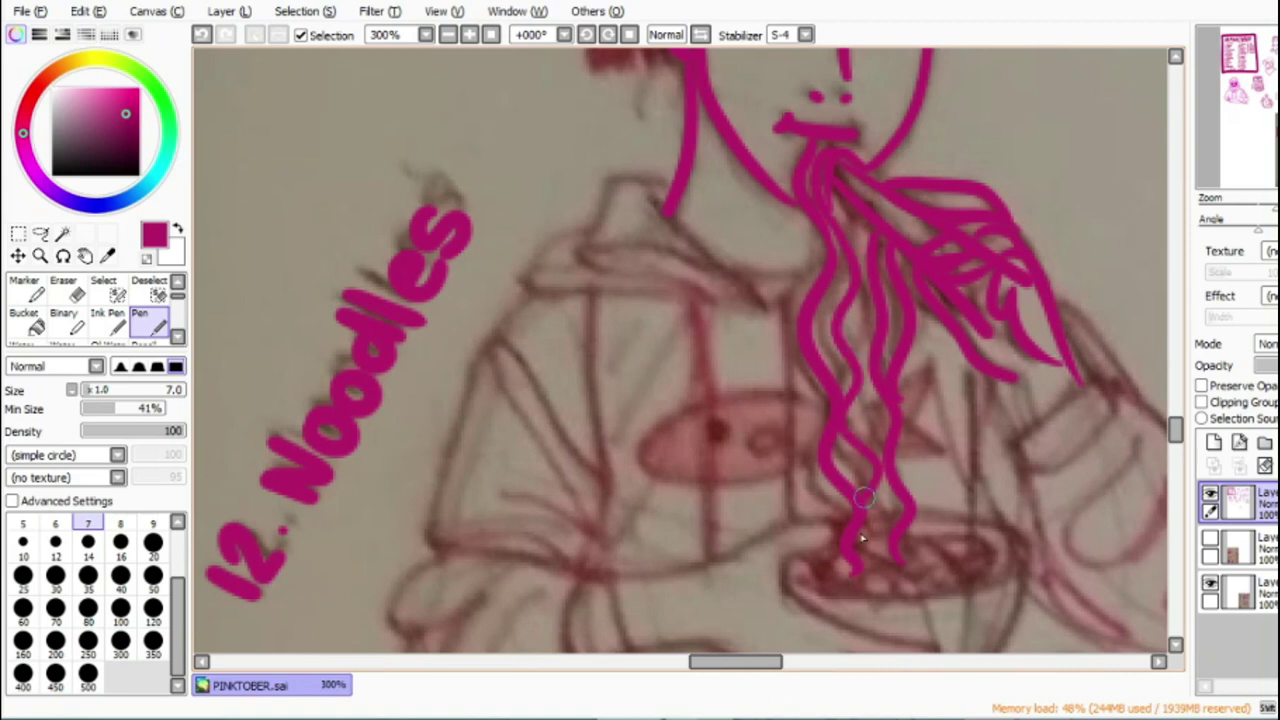
Step: Finish the noodle strands down to the bowl and trace the hoodie's hood with its inner folds and neckline
mouse_move(862, 223)
left_mouse_down()
mouse_move(856, 342)
mouse_move(877, 508)
left_mouse_up()
left_click(469, 35)
left_click(469, 35)
mouse_move(661, 72)
left_mouse_down()
mouse_move(586, 63)
mouse_move(614, 268)
mouse_move(645, 130)
mouse_move(616, 112)
left_mouse_up()
left_click_drag(640, 98, 646, 128)
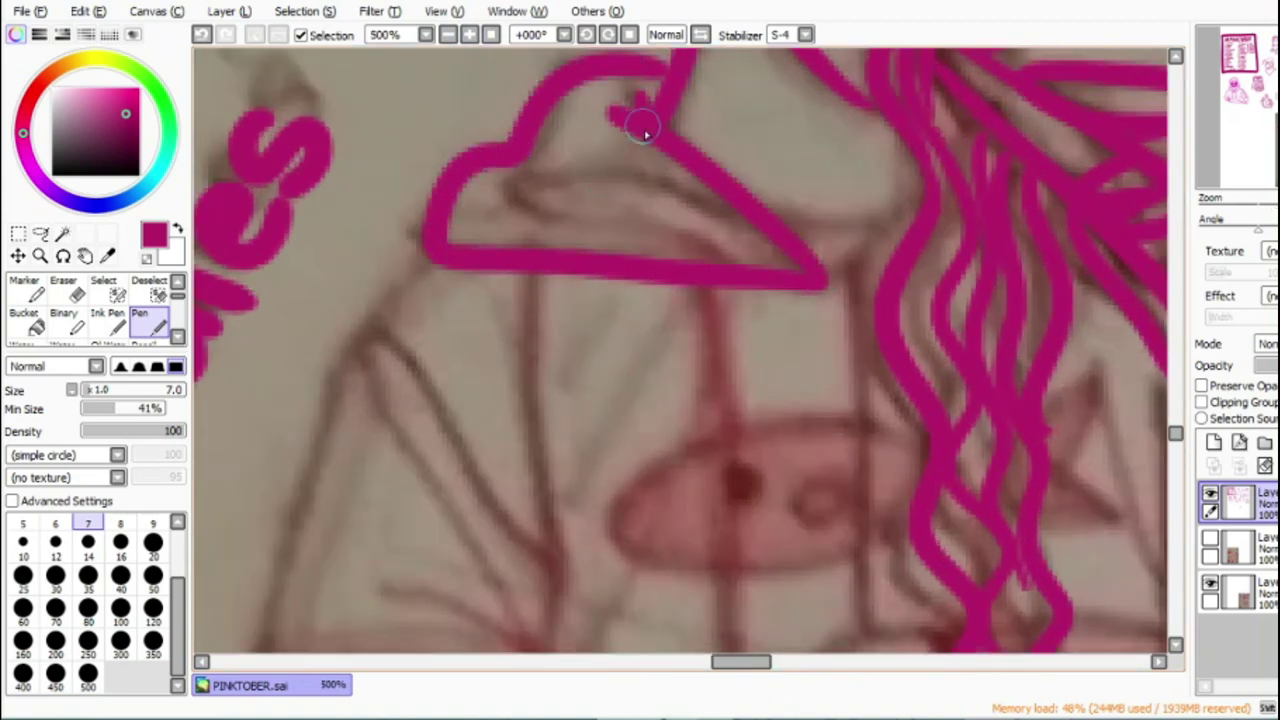
left_click_drag(760, 208, 882, 228)
left_click_drag(829, 274, 904, 220)
mouse_move(904, 220)
left_mouse_down()
mouse_move(832, 286)
mouse_move(523, 194)
mouse_move(788, 266)
left_mouse_up()
Step: Trace the outline of the bowl-holding arm: sleeve, cuff, and the hand with its fingers spread under the bowl
left_click_drag(1176, 433, 1176, 437)
left_click(449, 35)
left_click(449, 35)
mouse_move(527, 155)
left_mouse_down()
mouse_move(403, 432)
mouse_move(472, 582)
mouse_move(568, 447)
mouse_move(637, 515)
mouse_move(620, 443)
mouse_move(829, 386)
mouse_move(829, 480)
mouse_move(850, 492)
left_mouse_up()
mouse_move(651, 510)
left_mouse_down()
mouse_move(733, 488)
mouse_move(764, 554)
mouse_move(835, 589)
mouse_move(791, 535)
mouse_move(873, 563)
mouse_move(828, 541)
left_mouse_up()
mouse_move(799, 519)
left_mouse_down()
mouse_move(878, 544)
mouse_move(828, 519)
mouse_move(848, 490)
left_mouse_up()
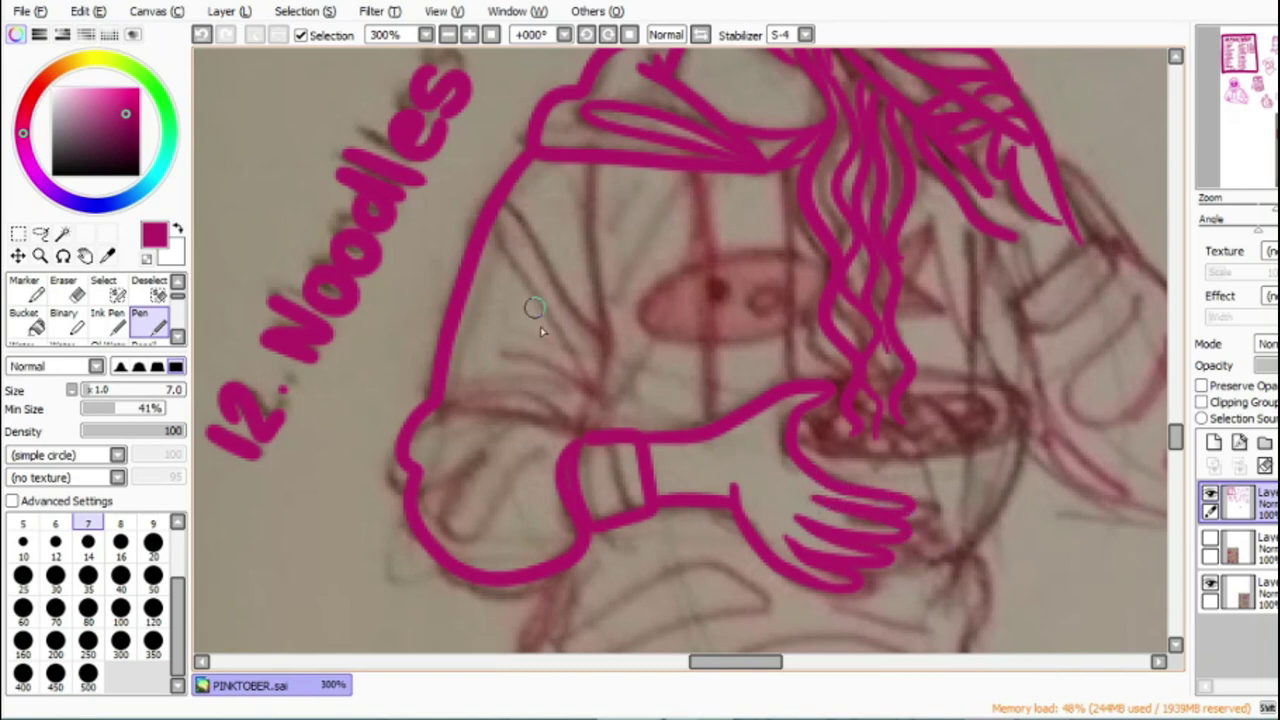
Step: Draw the fold lines on the bowl-holding arm's sleeve and the armhole seam down the hoodie
left_click_drag(557, 424, 440, 500)
left_click_drag(455, 380, 586, 409)
left_click_drag(490, 275, 580, 385)
mouse_move(575, 165)
left_mouse_down()
mouse_move(584, 372)
mouse_move(591, 430)
left_mouse_up()
left_click_drag(595, 430, 626, 360)
left_click_drag(578, 308, 533, 195)
left_click_drag(493, 486, 562, 551)
left_click_drag(568, 535, 519, 431)
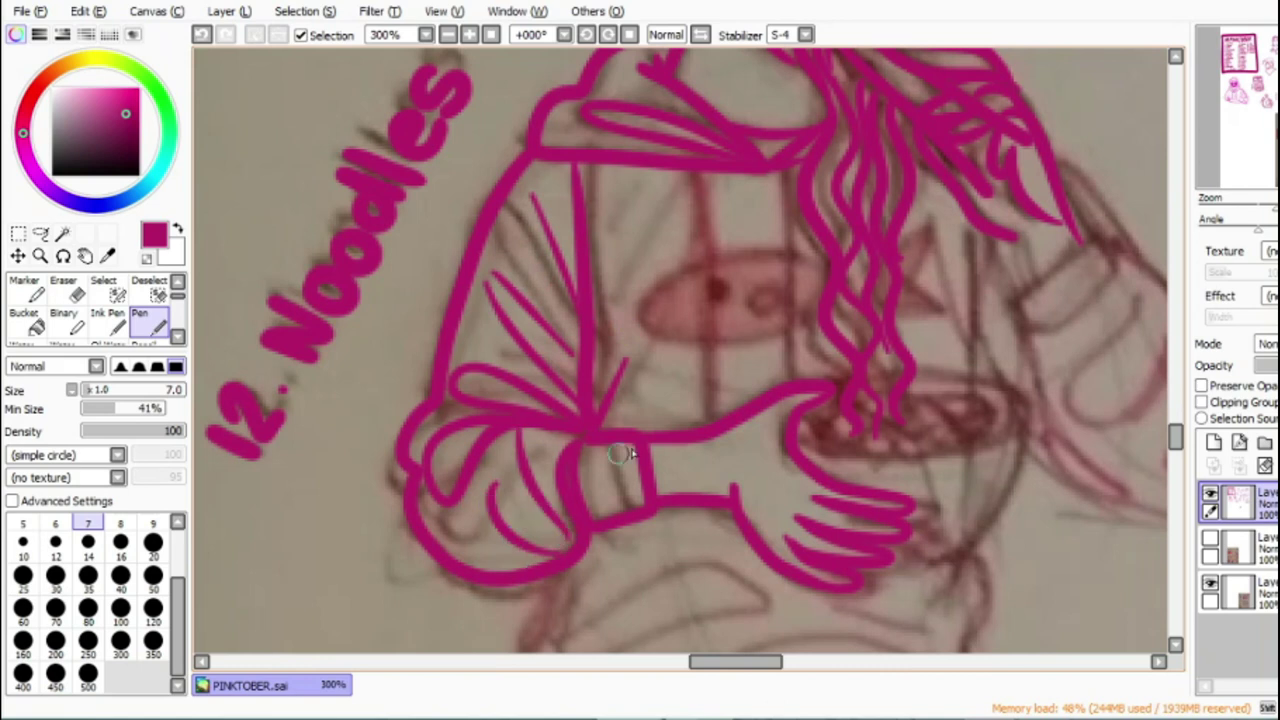
Step: Trace the two vertical lines on the hoodie's front and the fish print with its face and tail
left_click_drag(695, 180, 708, 415)
left_click_drag(784, 168, 788, 382)
mouse_move(826, 263)
left_mouse_down()
mouse_move(673, 285)
mouse_move(737, 337)
mouse_move(826, 313)
left_mouse_up()
mouse_move(904, 258)
left_mouse_down()
mouse_move(944, 305)
mouse_move(897, 288)
left_mouse_up()
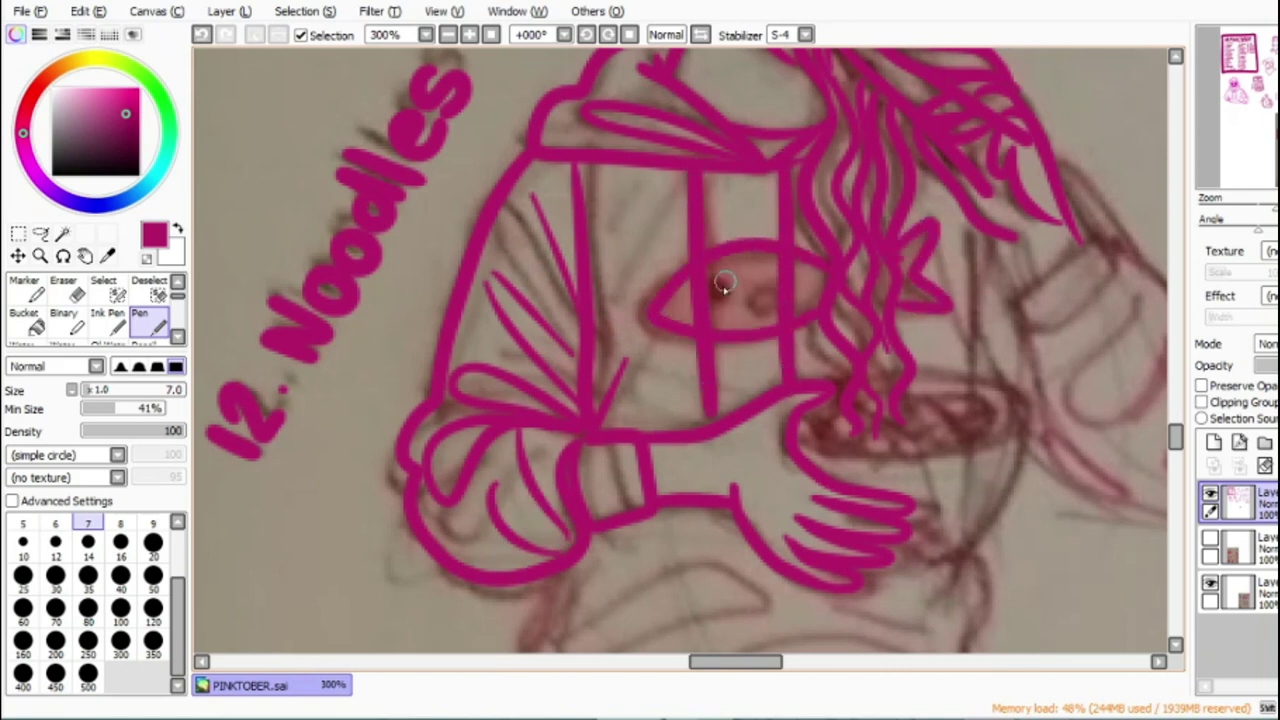
Step: Trace the hoodie's wavy lower side and bottom hem, plus the thigh and crotch lines of the front leg
left_click_drag(1176, 436, 1176, 449)
mouse_move(549, 313)
left_mouse_down()
mouse_move(523, 371)
mouse_move(540, 433)
mouse_move(586, 498)
left_mouse_up()
mouse_move(1176, 450)
left_mouse_down()
mouse_move(1178, 479)
mouse_move(1175, 455)
left_mouse_up()
mouse_move(570, 345)
left_mouse_down()
mouse_move(920, 285)
mouse_move(955, 320)
left_mouse_up()
mouse_move(630, 364)
left_mouse_down()
mouse_move(800, 434)
mouse_move(878, 390)
left_mouse_up()
left_click_drag(804, 437, 822, 610)
mouse_move(591, 354)
left_mouse_down()
mouse_move(580, 486)
mouse_move(663, 622)
left_mouse_up()
Step: Trace the front leg from the knee to the ankle, including the knee folds
left_click_drag(1172, 458, 1175, 478)
left_click_drag(652, 176, 735, 558)
mouse_move(815, 115)
left_mouse_down()
mouse_move(814, 346)
mouse_move(790, 578)
left_mouse_up()
left_click_drag(702, 158, 732, 238)
left_click_drag(779, 140, 772, 272)
left_click_drag(728, 550, 790, 576)
Step: Trace the outstretched leg from the knee to the ankle, setting the pen's minimum size to 16%
left_click_drag(728, 662, 761, 662)
mouse_move(500, 125)
left_mouse_down()
mouse_move(638, 416)
mouse_move(668, 556)
left_mouse_up()
left_click_drag(703, 220, 748, 372)
mouse_move(715, 136)
left_mouse_down()
mouse_move(745, 304)
mouse_move(870, 588)
left_mouse_up()
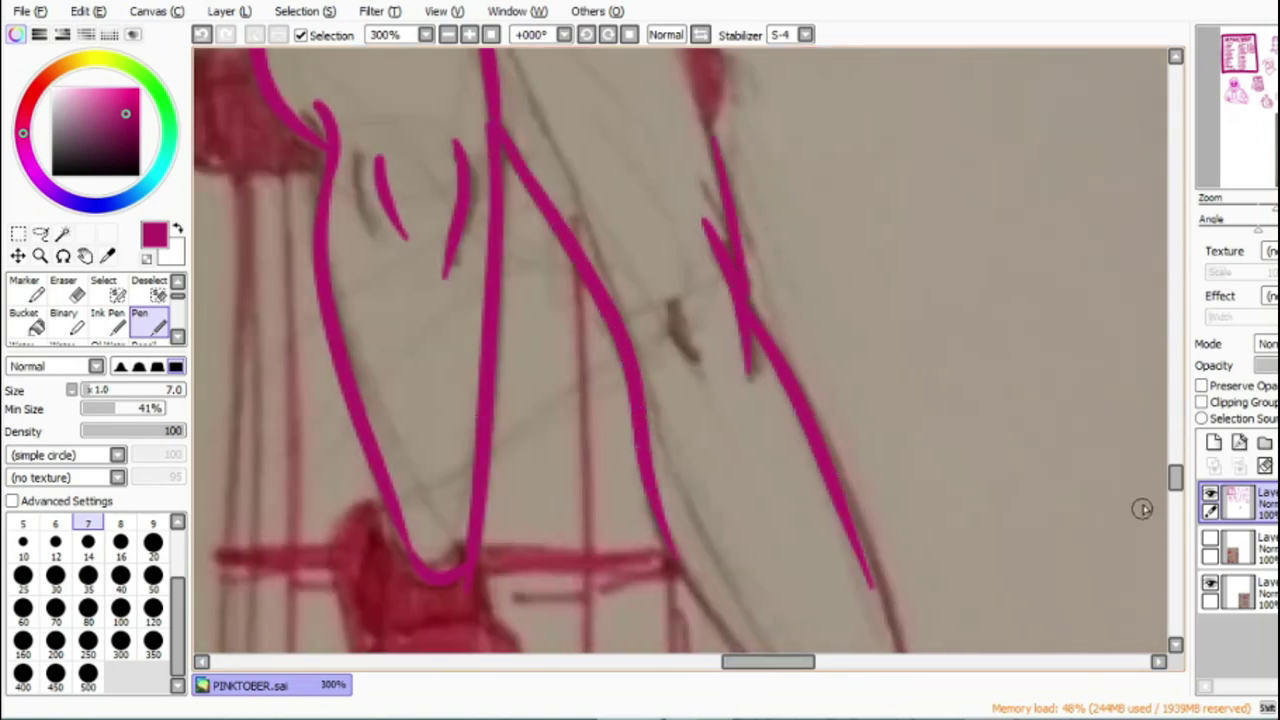
scroll(1142, 508, "down", 5)
left_click_drag(862, 255, 908, 428)
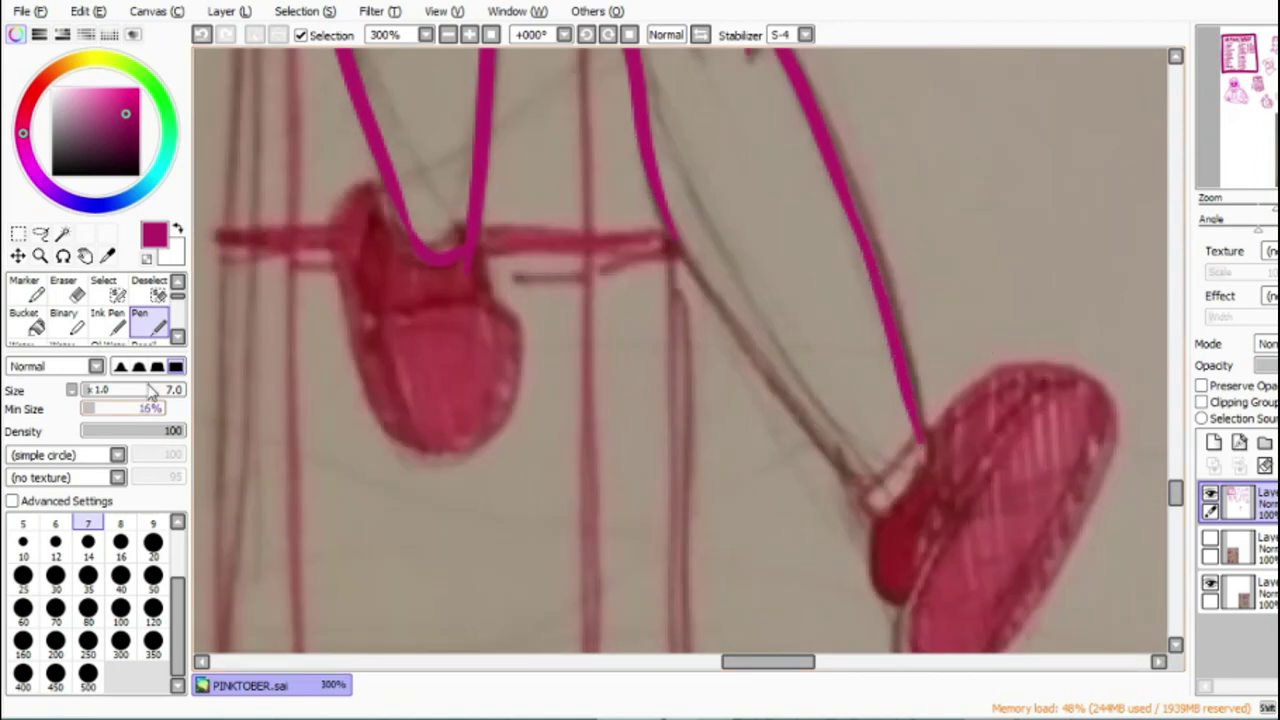
left_click_drag(660, 210, 845, 468)
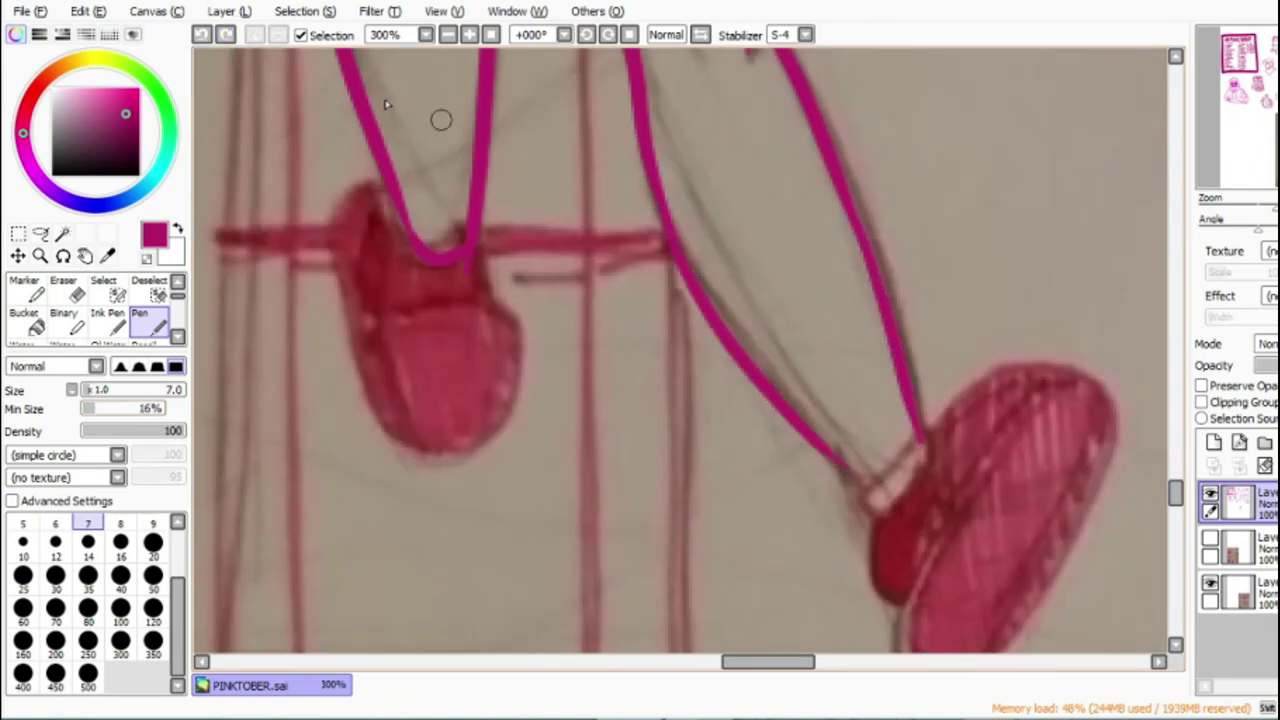
key("ctrl+z")
left_click_drag(672, 225, 878, 478)
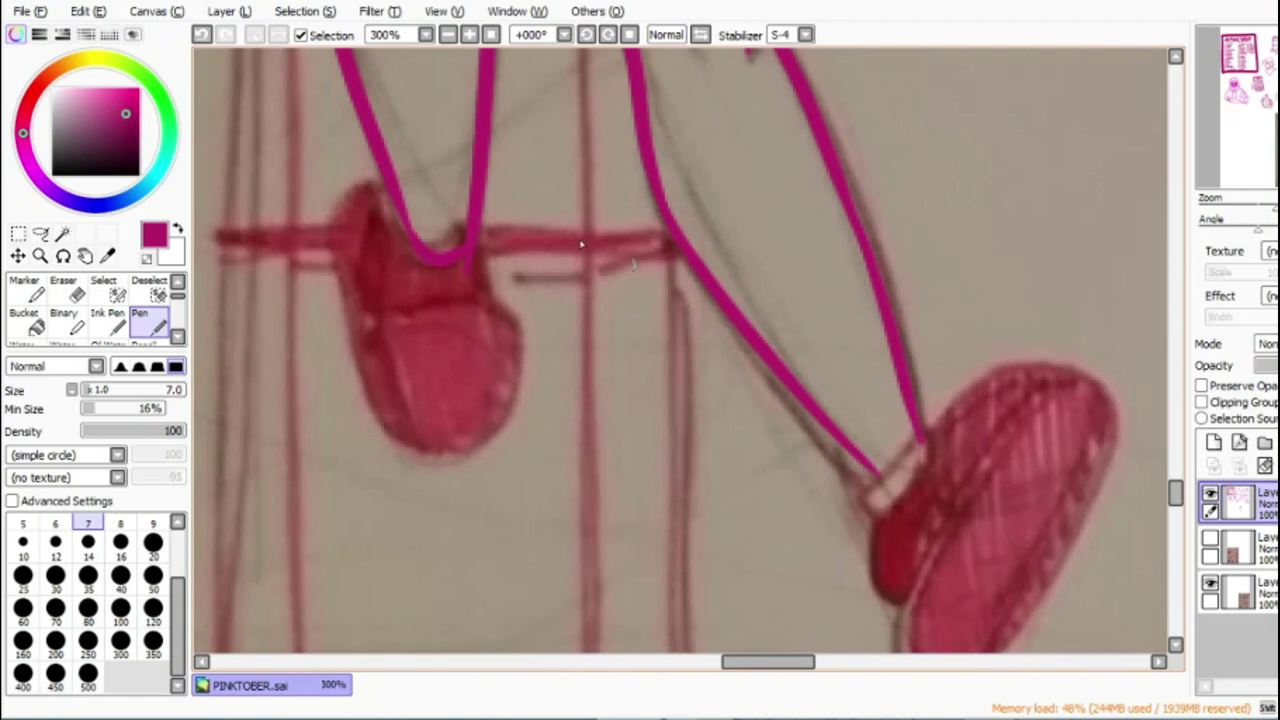
key("ctrl+z")
mouse_move(662, 212)
left_mouse_down()
mouse_move(855, 475)
mouse_move(880, 598)
left_mouse_up()
Step: Trace the outstretched foot's shoe with its sole, and the other shoe resting at the stool rung
mouse_move(870, 505)
left_mouse_down()
mouse_move(932, 440)
mouse_move(1118, 425)
left_mouse_up()
scroll(1165, 487, "down", 3)
mouse_move(1088, 214)
left_mouse_down()
mouse_move(923, 508)
mouse_move(1102, 248)
left_mouse_up()
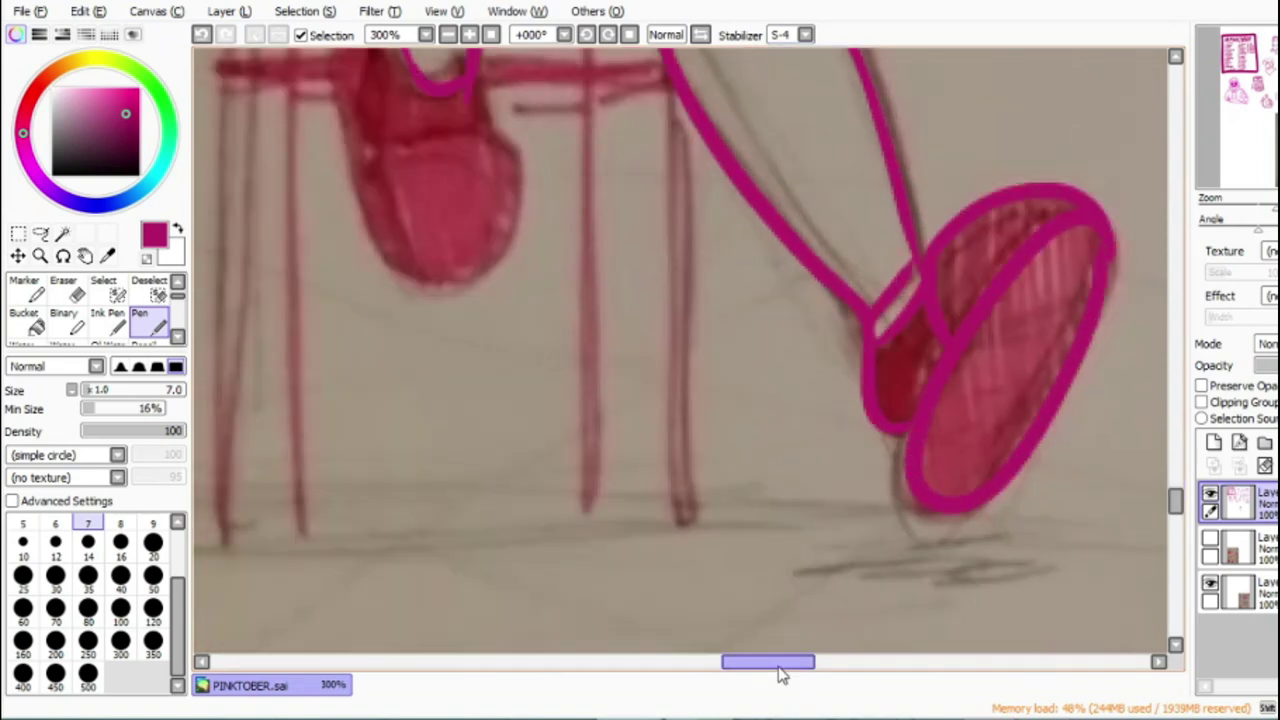
left_click_drag(779, 668, 734, 668)
scroll(957, 414, "up", 4)
mouse_move(965, 412)
left_mouse_down()
mouse_move(816, 440)
mouse_move(960, 481)
mouse_move(940, 383)
left_mouse_up()
left_click_drag(829, 401, 850, 314)
mouse_move(816, 418)
left_mouse_down()
mouse_move(788, 300)
mouse_move(840, 268)
left_mouse_up()
Step: Trace the outer thigh of the outstretched leg from the hoodie hem down to the knee
left_click_drag(1177, 498, 1177, 443)
left_click_drag(727, 661, 757, 661)
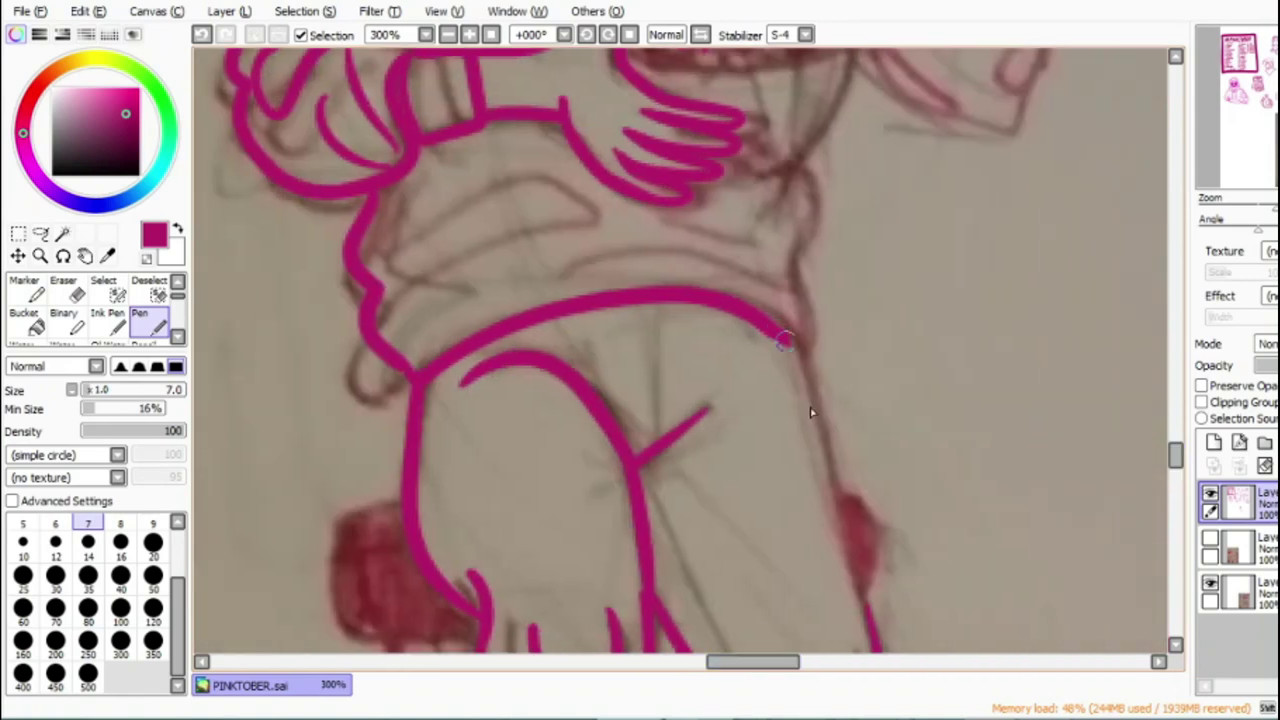
left_click_drag(784, 341, 838, 545)
left_click_drag(1178, 457, 1177, 470)
left_click_drag(834, 220, 874, 362)
Step: Trace the hoodie's bottom band, its front pocket folds, and the far side below the bowl
left_click_drag(1177, 469, 1176, 447)
mouse_move(405, 565)
left_mouse_down()
mouse_move(545, 475)
mouse_move(426, 417)
mouse_move(547, 362)
left_mouse_up()
left_click_drag(808, 534, 720, 390)
left_click_drag(811, 470, 800, 338)
Step: Trace the bowl's body and rim and draw the noodles inside it
mouse_move(715, 372)
left_mouse_down()
mouse_move(815, 330)
mouse_move(778, 183)
left_mouse_up()
mouse_move(843, 213)
left_mouse_down()
mouse_move(626, 248)
mouse_move(788, 224)
mouse_move(745, 221)
left_mouse_up()
left_click_drag(748, 198, 803, 203)
Step: Trace the raised arm holding the chopsticks, with its cuff, sleeve outline and folds beside the bowl
left_click_drag(1177, 446, 1177, 430)
left_click_drag(799, 412, 832, 511)
mouse_move(912, 392)
left_mouse_down()
mouse_move(943, 434)
mouse_move(864, 428)
left_mouse_up()
mouse_move(929, 392)
left_mouse_down()
mouse_move(993, 617)
mouse_move(1033, 472)
left_mouse_up()
left_click_drag(887, 303, 998, 438)
left_click_drag(1175, 432, 1175, 443)
mouse_move(1047, 304)
left_mouse_down()
mouse_move(915, 396)
mouse_move(866, 239)
left_mouse_up()
left_click_drag(860, 287, 829, 184)
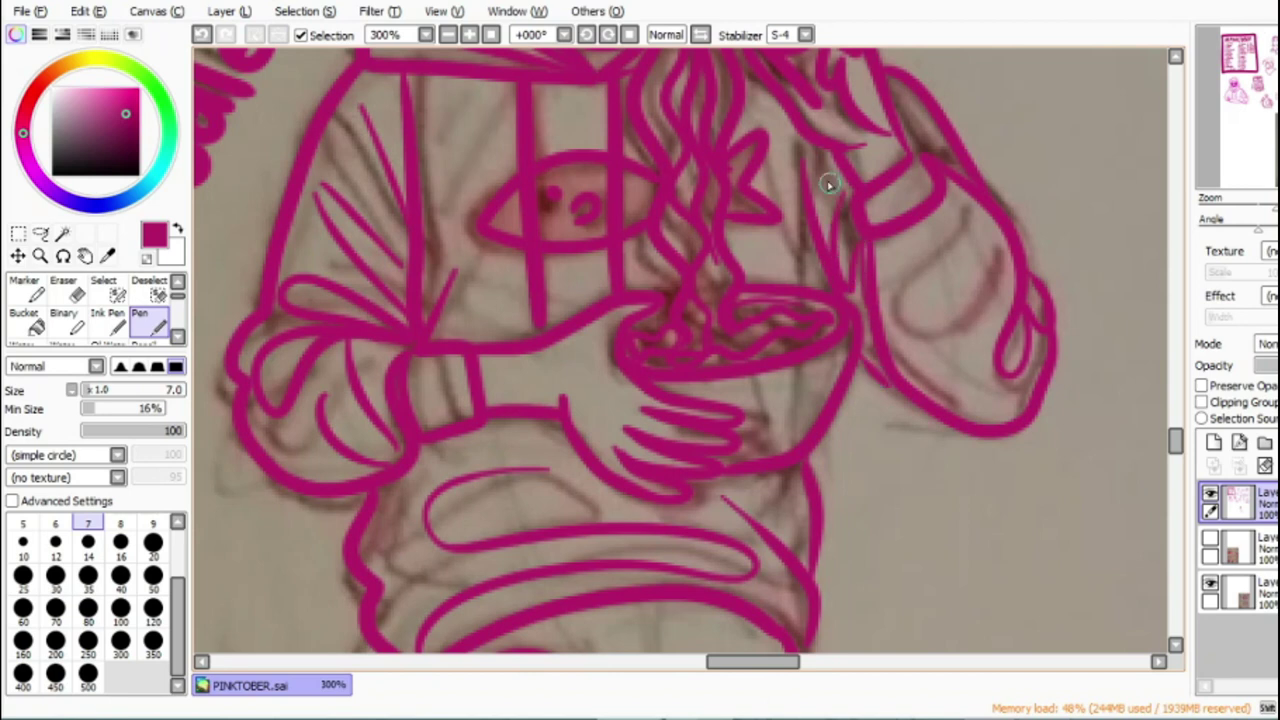
left_click_drag(379, 600, 432, 539)
key("ctrl+z")
Step: Trace the stool seat on both sides of the legs and fill it with solid pink
mouse_move(1175, 443)
left_mouse_down()
mouse_move(1174, 500)
mouse_move(1175, 465)
left_mouse_up()
left_click_drag(388, 327, 458, 458)
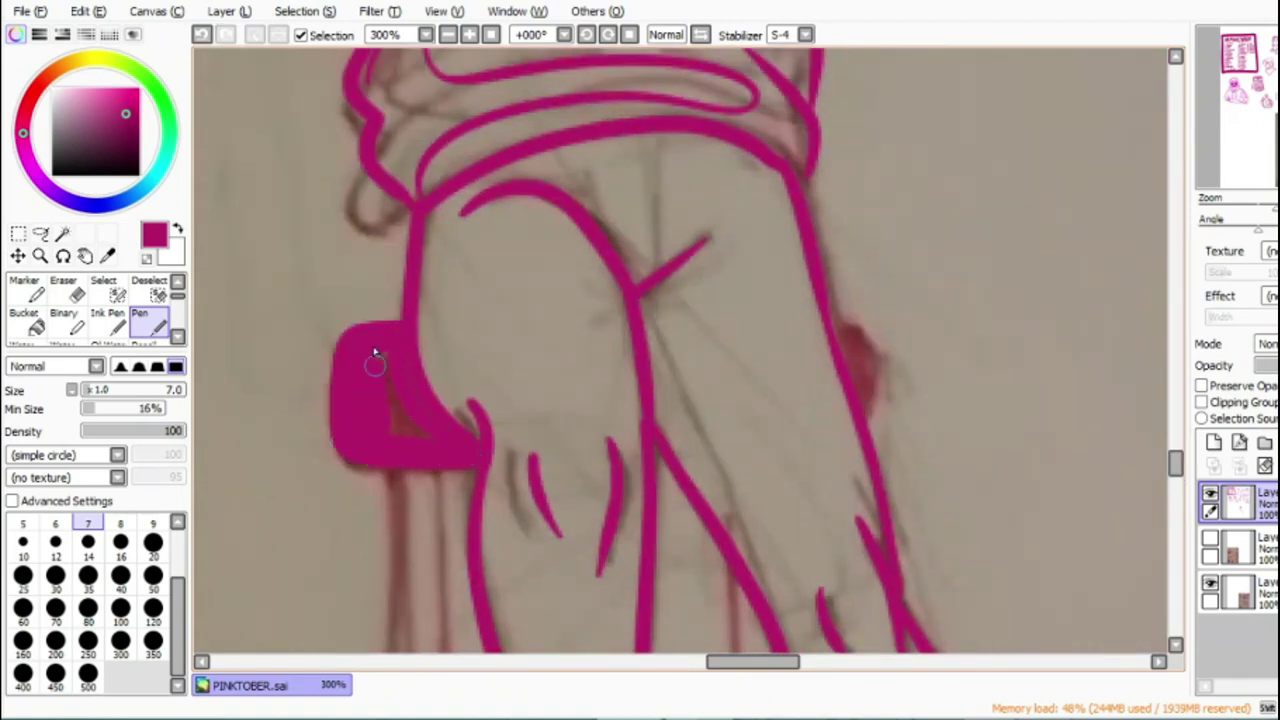
mouse_move(822, 311)
left_mouse_down()
mouse_move(882, 415)
mouse_move(835, 325)
left_mouse_up()
Step: Draw the stool's legs and rungs with the pen at size 14
mouse_move(1180, 467)
left_mouse_down()
mouse_move(1184, 498)
mouse_move(1174, 468)
left_mouse_up()
double_click(446, 38)
left_click(160, 553)
left_click(90, 547)
mouse_move(562, 203)
left_mouse_down()
mouse_move(572, 630)
mouse_move(515, 370)
mouse_move(512, 160)
left_mouse_up()
left_click_drag(707, 245, 706, 565)
mouse_move(762, 622)
left_mouse_down()
mouse_move(758, 407)
mouse_move(668, 378)
left_mouse_up()
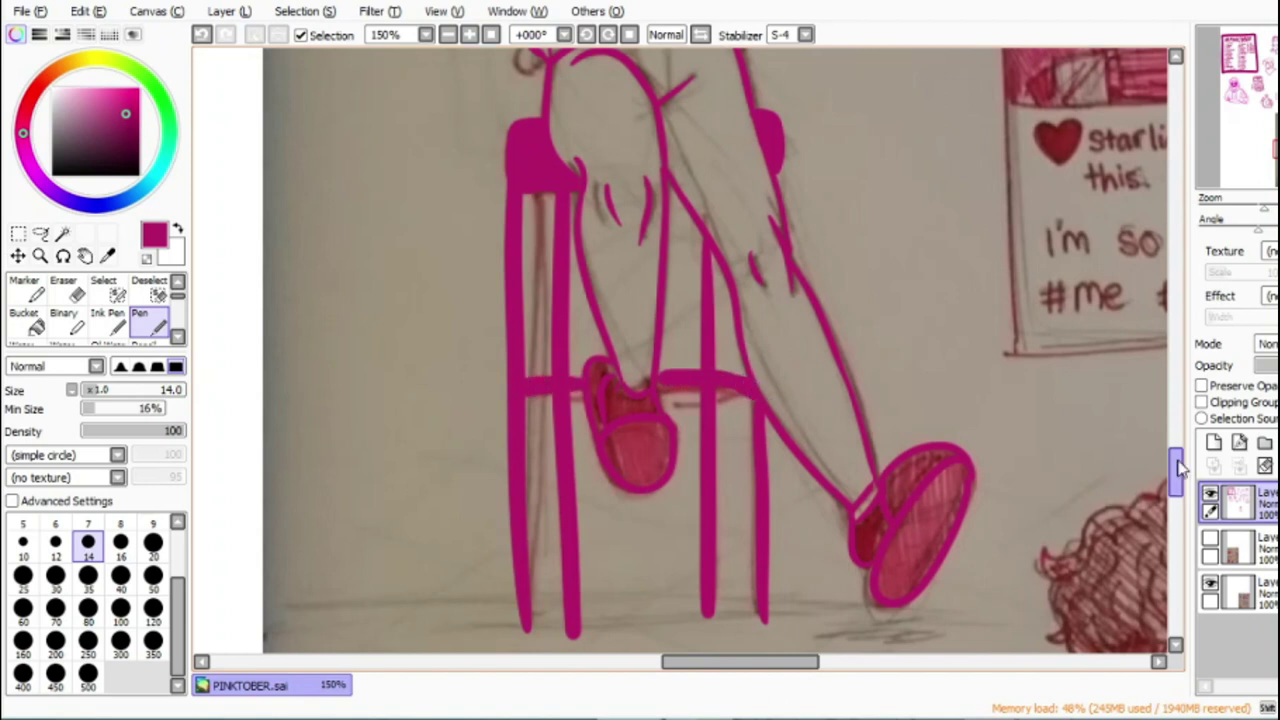
Step: Draw loose horizontal ground lines under the stool and shoe with the pen at size 9
left_click_drag(1178, 462, 1178, 496)
left_click(153, 525)
left_click_drag(486, 250, 880, 238)
left_click_drag(852, 228, 295, 256)
mouse_move(301, 244)
left_mouse_down()
mouse_move(734, 196)
mouse_move(366, 197)
left_mouse_up()
left_click_drag(745, 262, 990, 252)
left_click_drag(963, 269, 828, 273)
left_click_drag(660, 214, 872, 211)
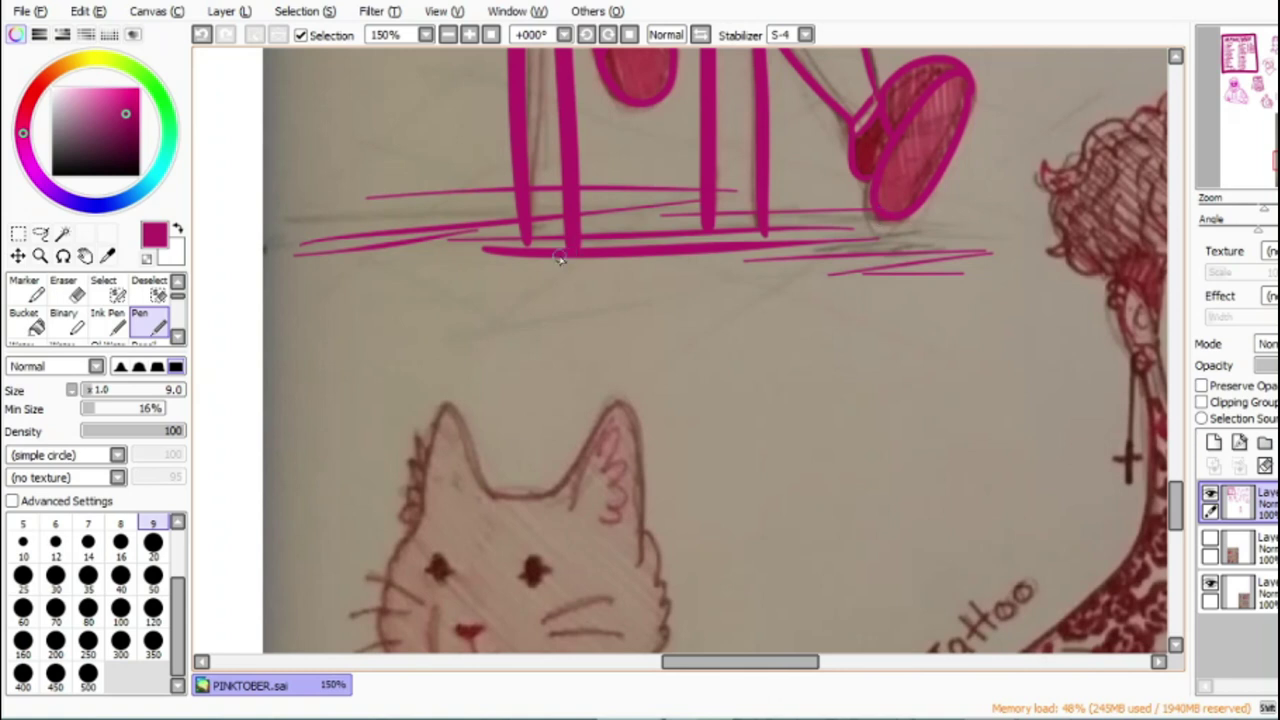
Step: Trace the hair swept back over the head, including the hairline and the loose strands at the forehead
left_click_drag(1179, 497, 1176, 400)
left_click(469, 36)
left_click(469, 36)
left_click(469, 36)
left_click(469, 36)
mouse_move(364, 462)
left_mouse_down()
mouse_move(356, 447)
mouse_move(392, 322)
left_mouse_up()
left_click_drag(392, 322, 406, 404)
left_click_drag(428, 280, 456, 432)
mouse_move(395, 343)
left_mouse_down()
mouse_move(503, 223)
mouse_move(829, 371)
mouse_move(886, 486)
left_mouse_up()
mouse_move(775, 383)
left_mouse_down()
mouse_move(537, 366)
mouse_move(500, 343)
mouse_move(486, 257)
mouse_move(588, 245)
mouse_move(737, 337)
mouse_move(646, 337)
mouse_move(567, 265)
mouse_move(437, 211)
mouse_move(471, 314)
mouse_move(501, 198)
left_mouse_up()
Step: Trace the ponytail with its strands and the fine hairs along the temple
left_click_drag(753, 663, 732, 665)
left_click_drag(1177, 408, 1177, 411)
left_click_drag(757, 80, 575, 345)
mouse_move(578, 225)
left_mouse_down()
mouse_move(594, 463)
mouse_move(686, 529)
mouse_move(609, 291)
mouse_move(643, 338)
left_mouse_up()
left_click_drag(692, 250, 743, 352)
left_click_drag(738, 250, 757, 370)
left_click_drag(682, 508, 660, 576)
key("ctrl+z")
left_click_drag(834, 262, 758, 378)
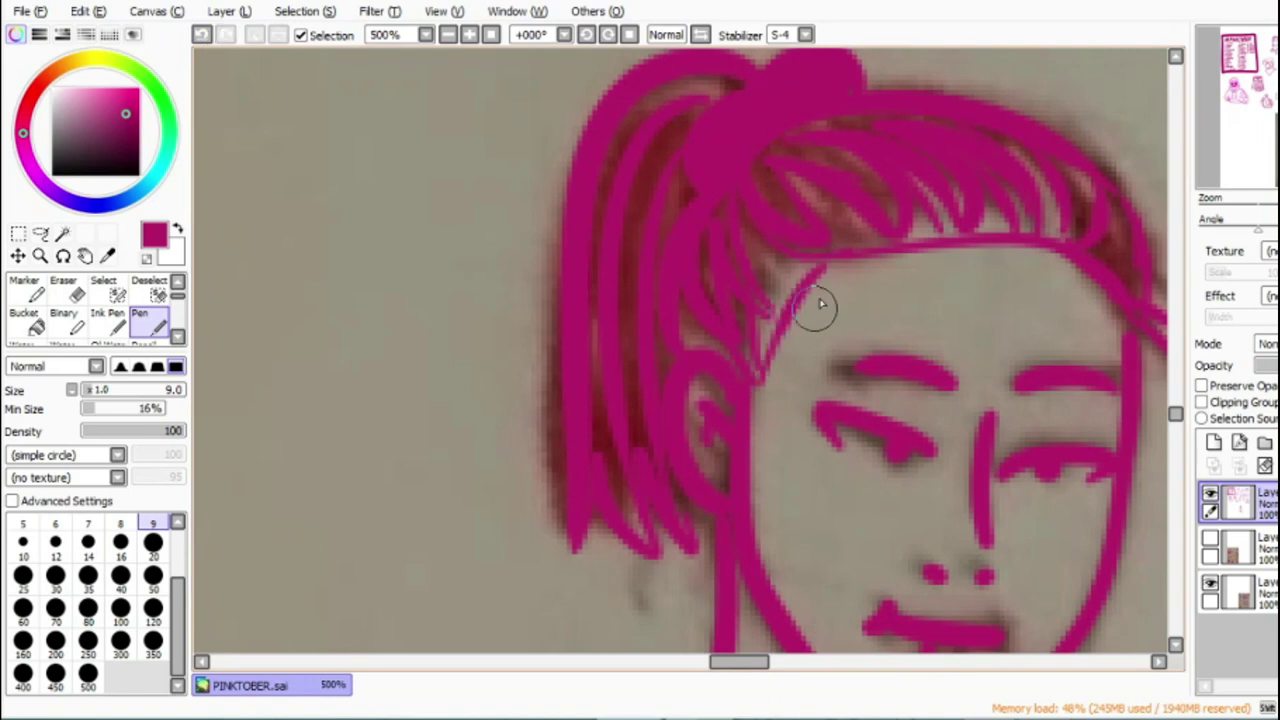
Step: Hide the sketchbook photo and look over the noodle eater's line art from head to stool
left_click_drag(716, 664, 736, 664)
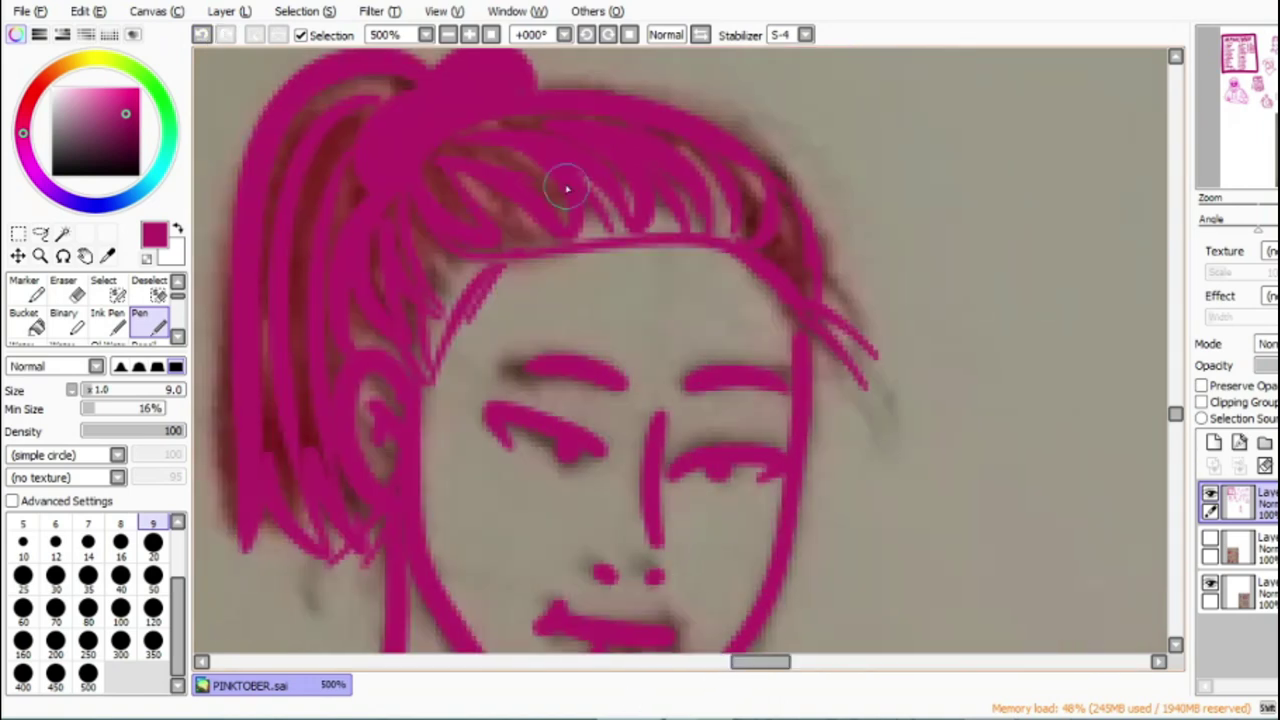
left_click(448, 36)
left_click(448, 36)
left_click(448, 36)
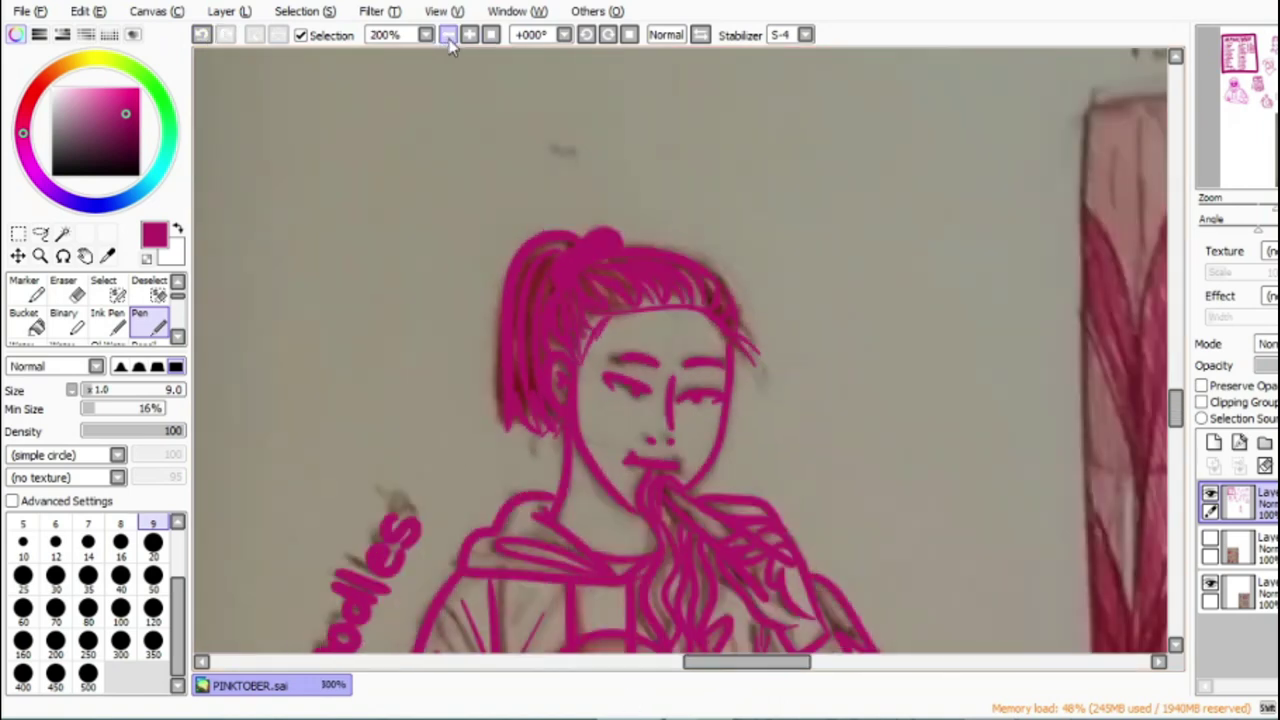
left_click(448, 36)
left_click(448, 36)
left_click(1256, 588)
left_click(1210, 584)
left_click(1242, 502)
left_click_drag(1178, 429, 1138, 460)
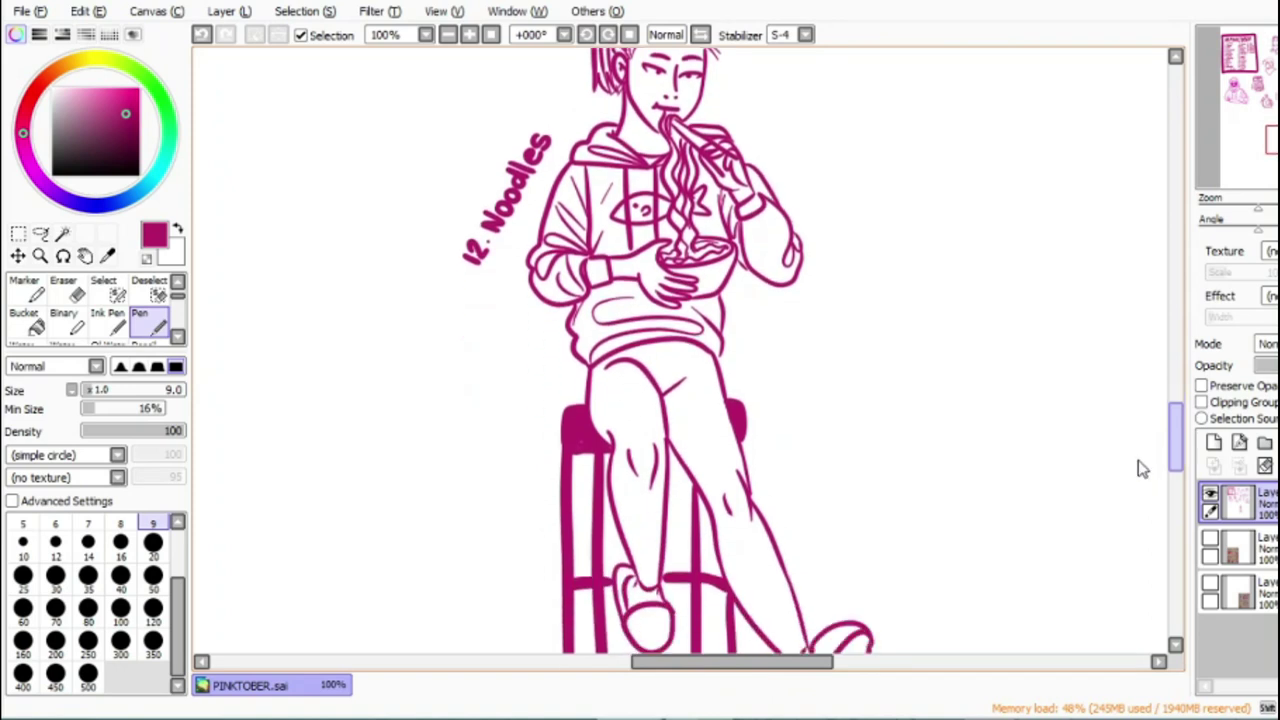
Step: Erase the hoodie's lower side outlines around the waist
left_click(66, 290)
left_click(470, 35)
left_click(470, 35)
left_click(470, 35)
left_click_drag(385, 232, 378, 388)
mouse_move(720, 295)
left_mouse_down()
mouse_move(820, 391)
mouse_move(808, 206)
left_mouse_up()
Step: Redraw the hoodie's lower sides with a looser shape, adding a fold near the far side
left_click(140, 318)
mouse_move(322, 218)
left_mouse_down()
mouse_move(308, 284)
mouse_move(420, 465)
mouse_move(437, 283)
left_mouse_up()
left_click_drag(335, 328, 385, 200)
mouse_move(812, 445)
left_mouse_down()
mouse_move(866, 263)
mouse_move(815, 150)
left_mouse_up()
left_click_drag(745, 240, 835, 272)
Step: Erase the redrawn side outline of the hoodie below the bowl-holding arm
left_click(448, 35)
left_click(448, 35)
left_click(448, 35)
left_click(469, 35)
left_click(469, 35)
left_click(74, 292)
mouse_move(438, 268)
left_mouse_down()
mouse_move(449, 424)
mouse_move(478, 420)
left_mouse_up()
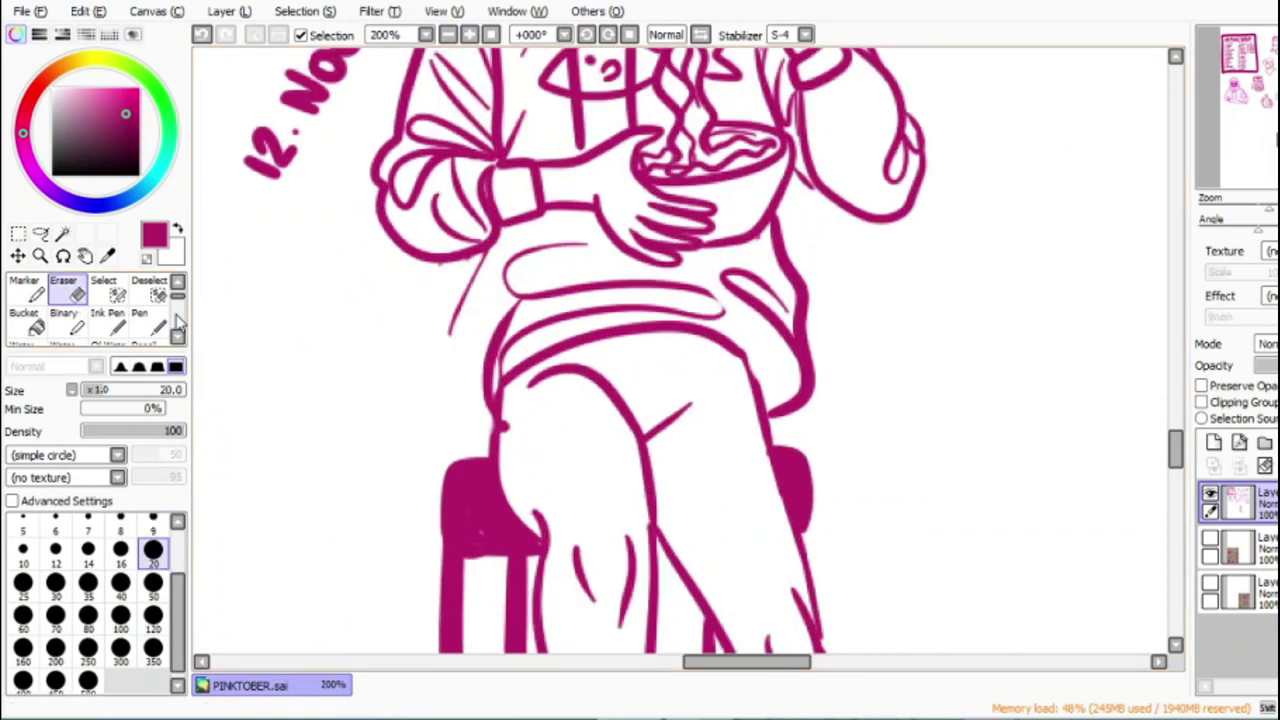
Step: Redraw the hoodie's side below the bowl-holding arm, thicken the hem over the thighs, and add waistband folds
left_click(152, 322)
mouse_move(487, 251)
left_mouse_down()
mouse_move(472, 378)
mouse_move(505, 422)
mouse_move(751, 361)
mouse_move(509, 371)
left_mouse_up()
left_click(74, 292)
left_click(148, 322)
mouse_move(505, 420)
left_mouse_down()
mouse_move(557, 334)
mouse_move(762, 400)
mouse_move(651, 323)
mouse_move(510, 352)
left_mouse_up()
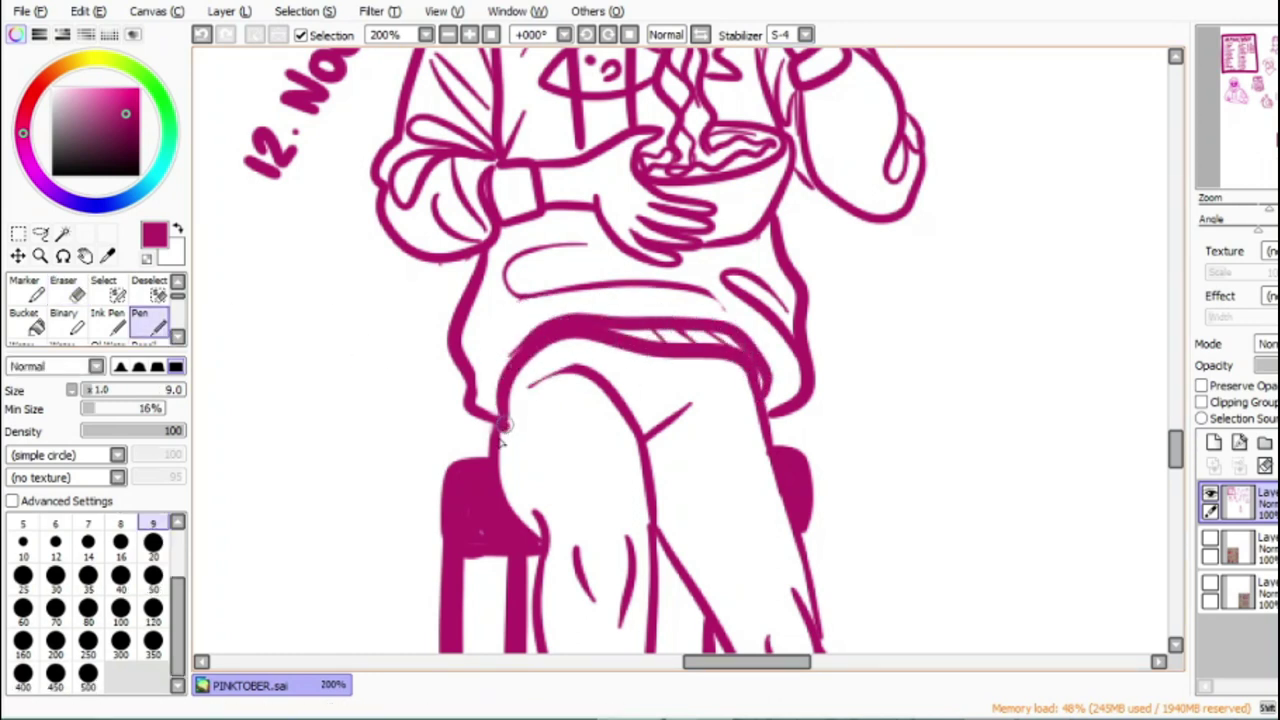
left_click_drag(475, 398, 498, 424)
left_click_drag(470, 313, 548, 302)
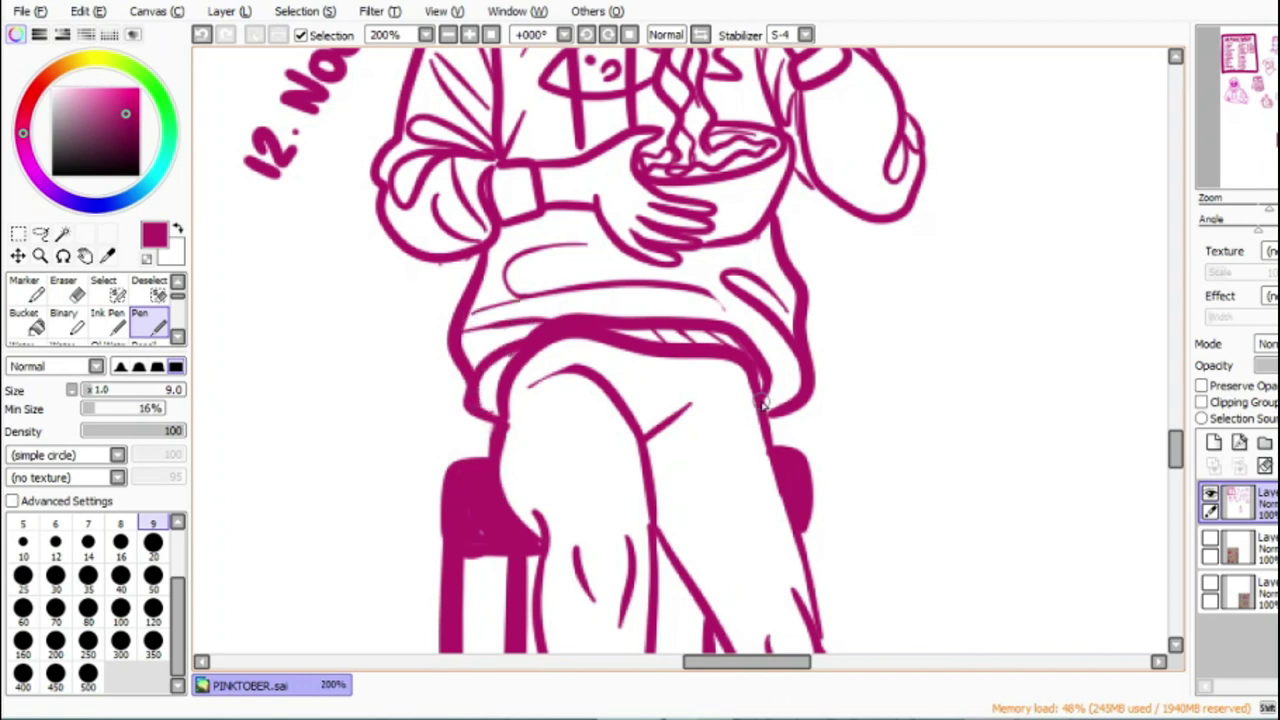
Step: Draw fold lines on the hoodie between the fish tail and the bowl, and show the sketchbook photo again
left_click_drag(1178, 452, 1178, 428)
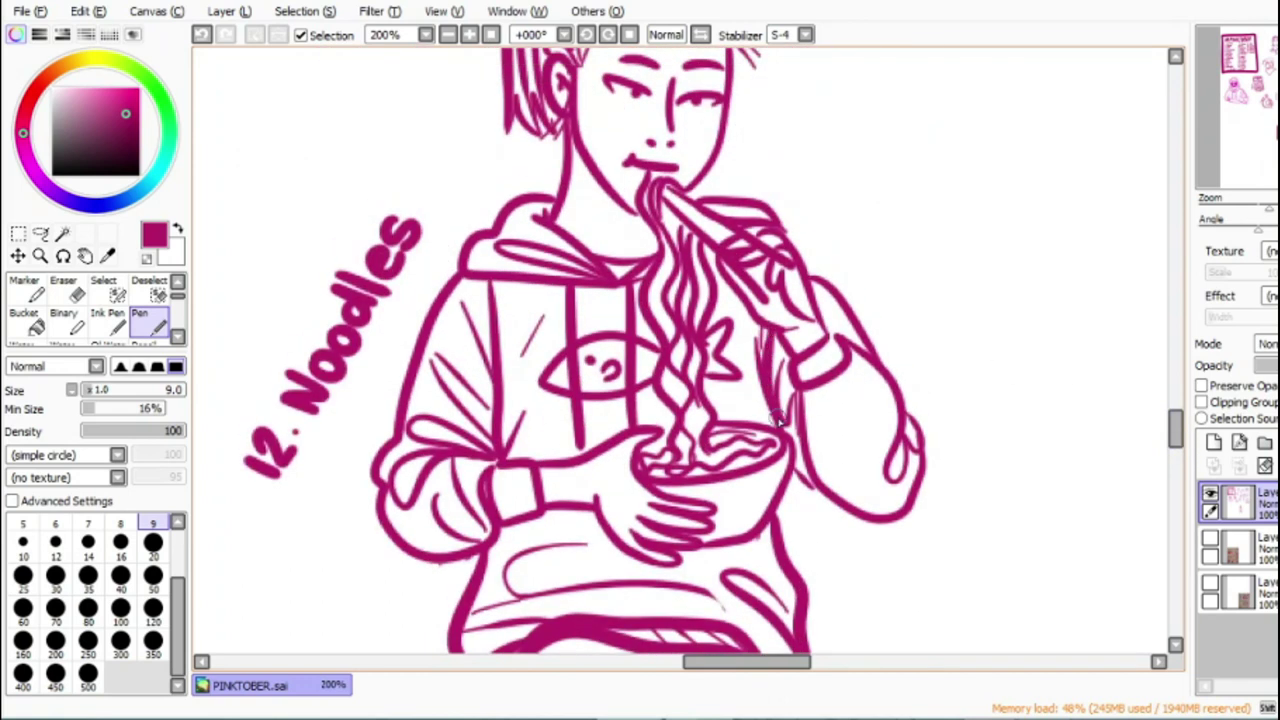
left_click_drag(714, 378, 776, 430)
left_click_drag(706, 318, 784, 426)
left_click_drag(1177, 440, 1178, 428)
left_click(1210, 584)
left_click(1210, 584)
left_click(1210, 590)
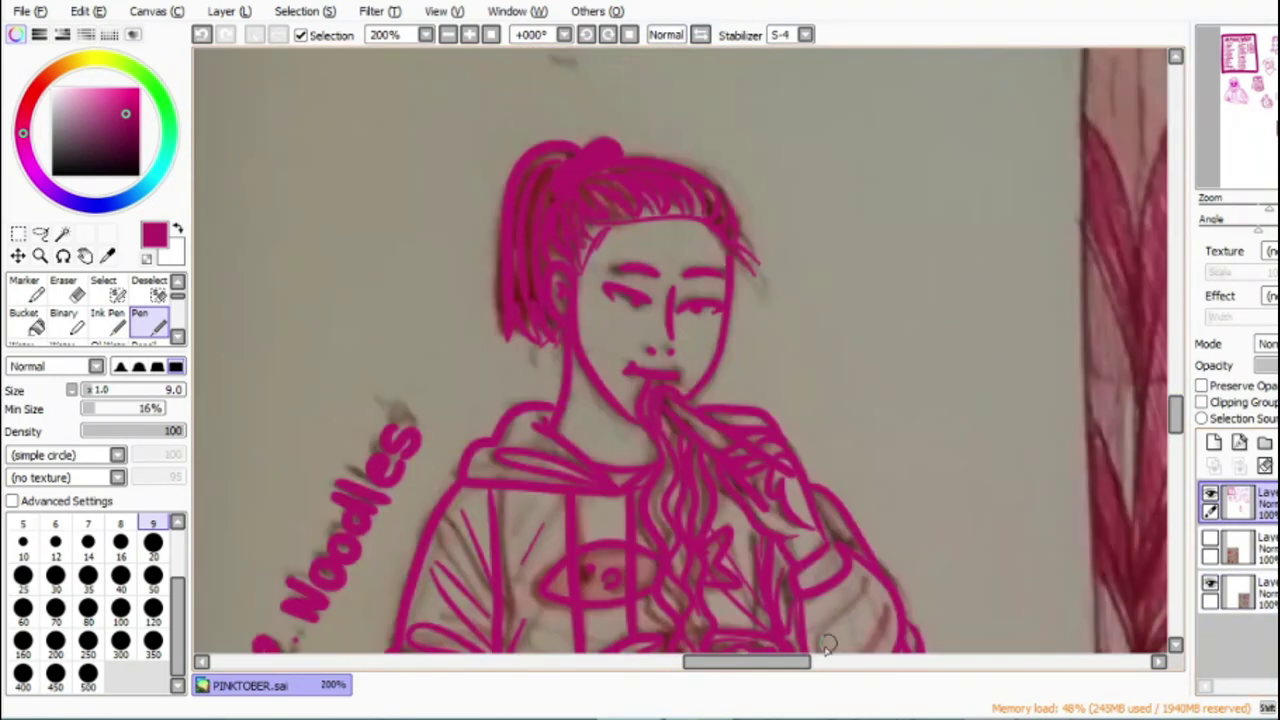
Step: Pick a darker pink and letter the title "13. SOCIAL MEDIA" over the sketched heading above the selfie drawing
left_click_drag(779, 661, 894, 661)
left_click_drag(1176, 423, 1172, 395)
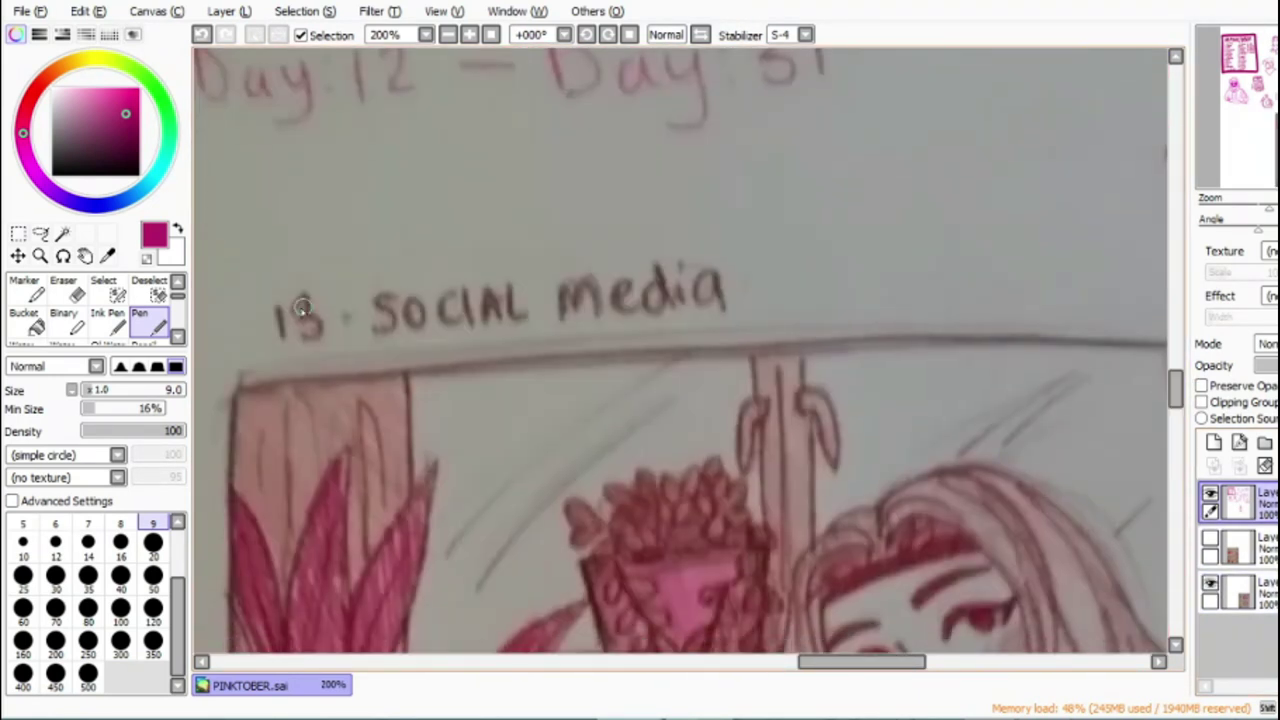
left_click_drag(292, 294, 304, 316)
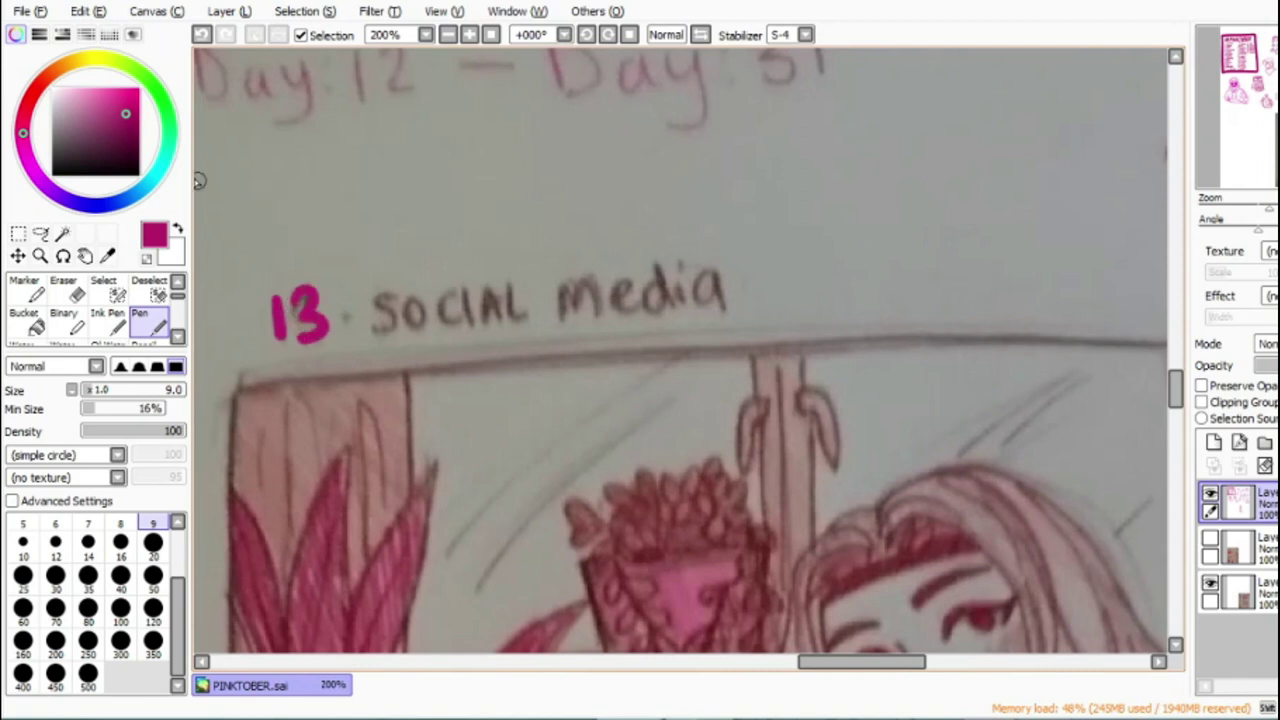
left_click(132, 129)
mouse_move(272, 303)
left_mouse_down()
mouse_move(280, 342)
mouse_move(292, 306)
mouse_move(313, 294)
mouse_move(300, 340)
left_mouse_up()
mouse_move(400, 288)
left_mouse_down()
mouse_move(370, 330)
mouse_move(440, 292)
mouse_move(478, 318)
mouse_move(503, 294)
mouse_move(519, 323)
mouse_move(556, 324)
mouse_move(586, 286)
mouse_move(612, 318)
left_mouse_up()
mouse_move(646, 272)
left_mouse_down()
mouse_move(624, 297)
mouse_move(658, 305)
mouse_move(674, 278)
mouse_move(724, 290)
left_mouse_up()
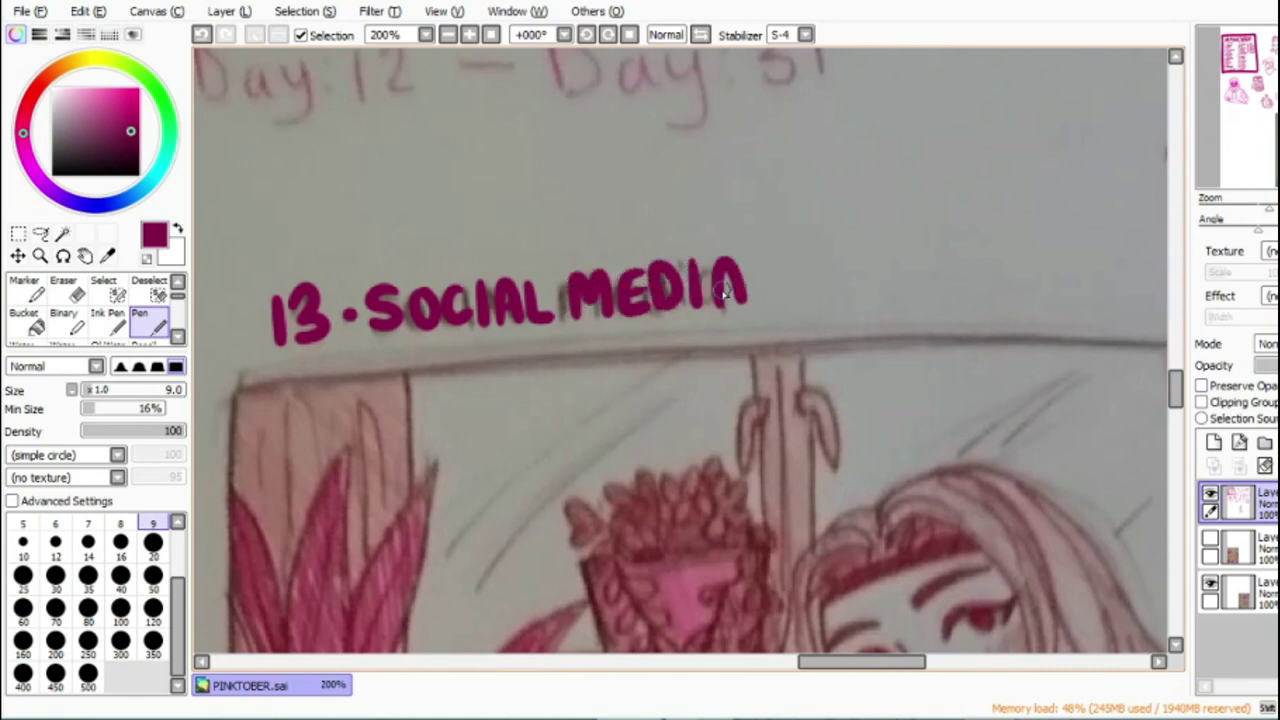
Step: Add a linework layer and draw the post's straight-edged rectangular frame with a divider line above the caption area
left_click(449, 37)
left_click(449, 37)
left_click(449, 37)
left_click(449, 37)
left_click_drag(1175, 397, 1175, 423)
left_click(469, 36)
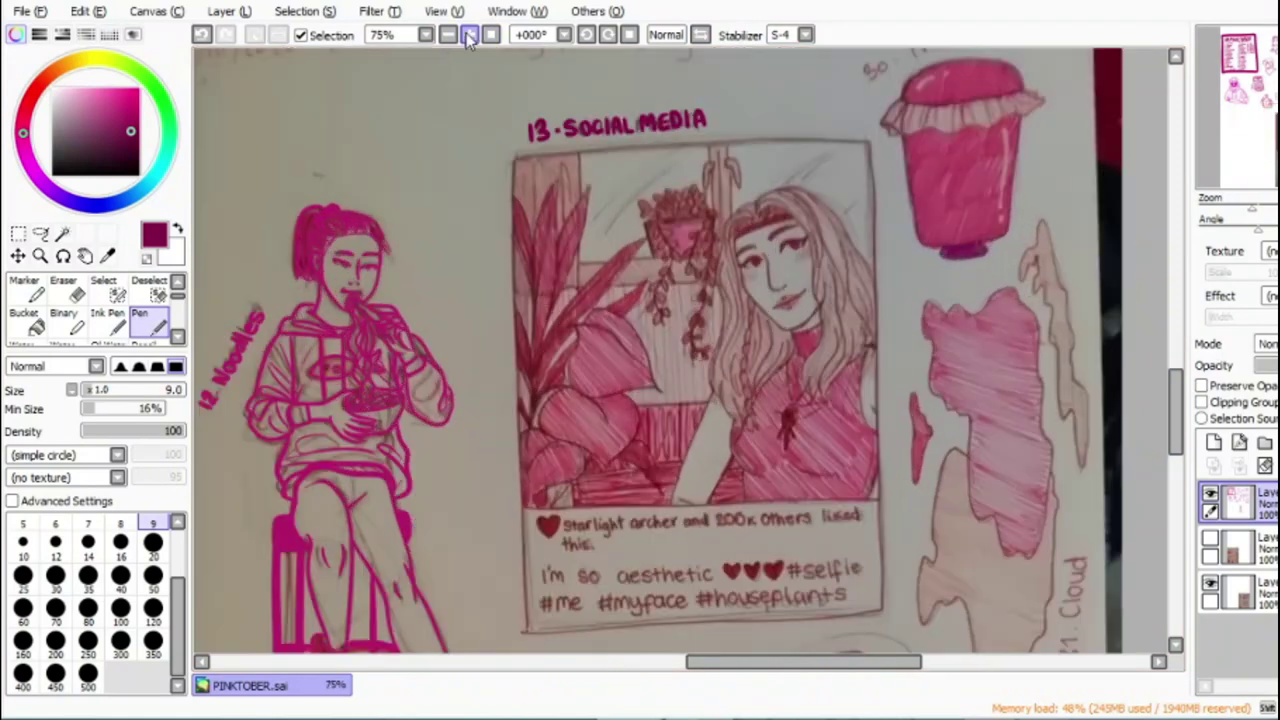
left_click(1237, 443)
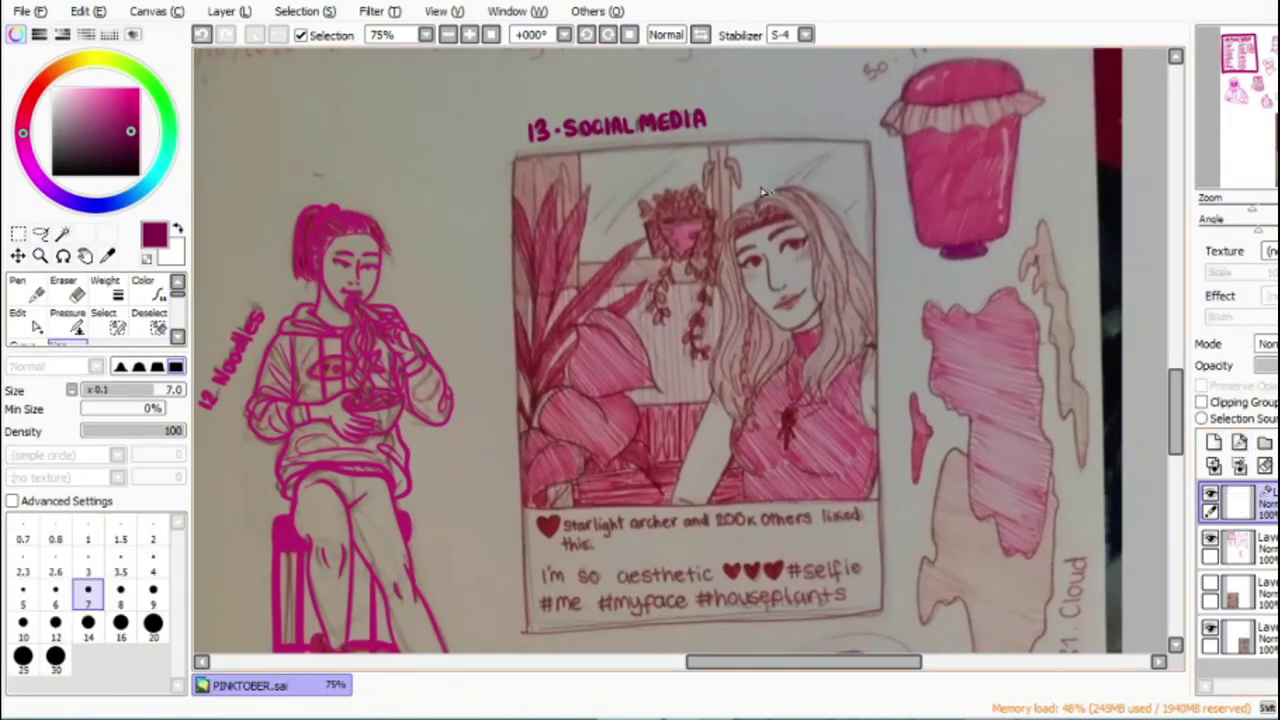
left_click(515, 159)
left_click(873, 145)
left_click(884, 612)
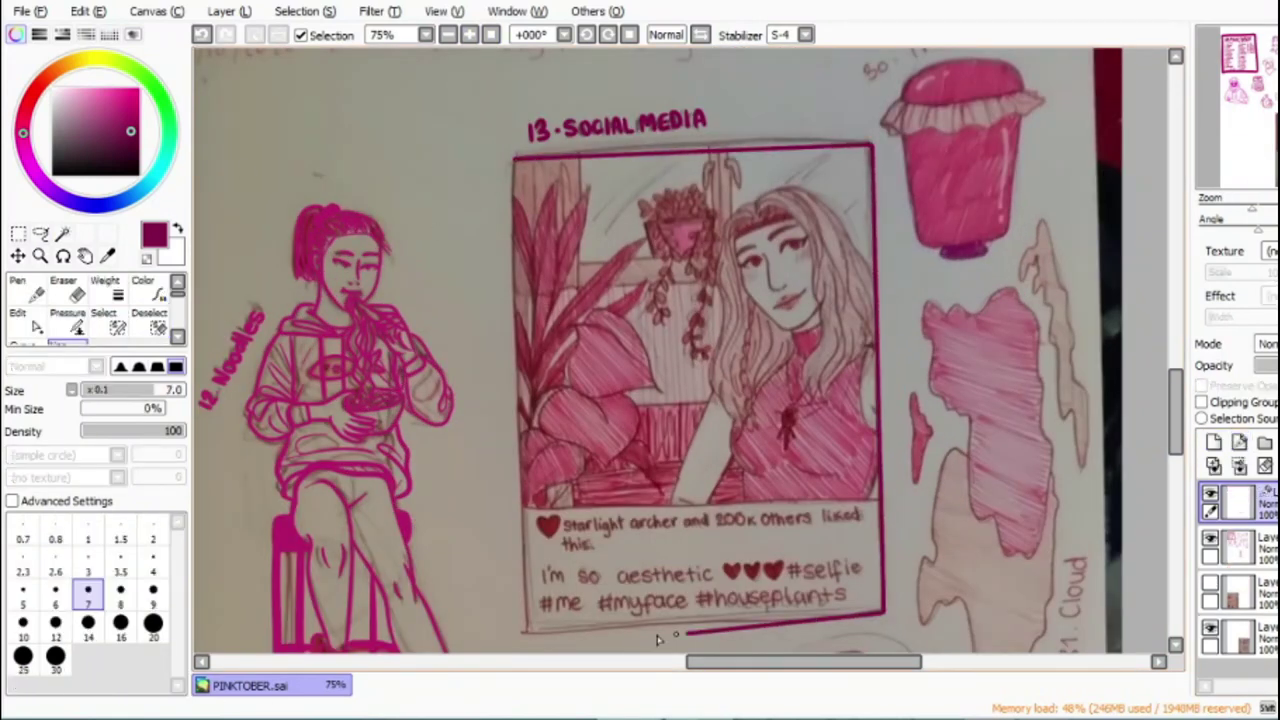
left_click(528, 632)
left_click(516, 157)
left_click(531, 510)
left_click(881, 505)
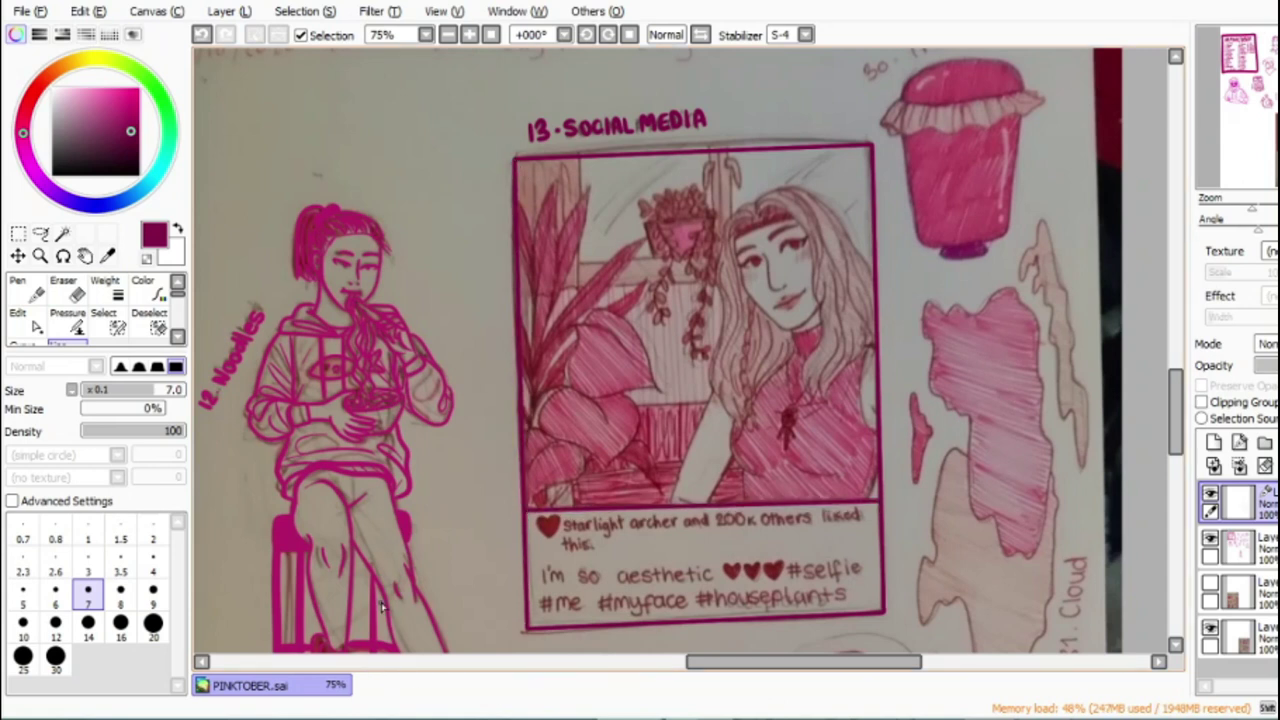
Step: Merge the linework layer into the line art layer below, and lower the sketchbook photo layer's opacity to 53%
left_click(1240, 466)
left_click(1210, 583)
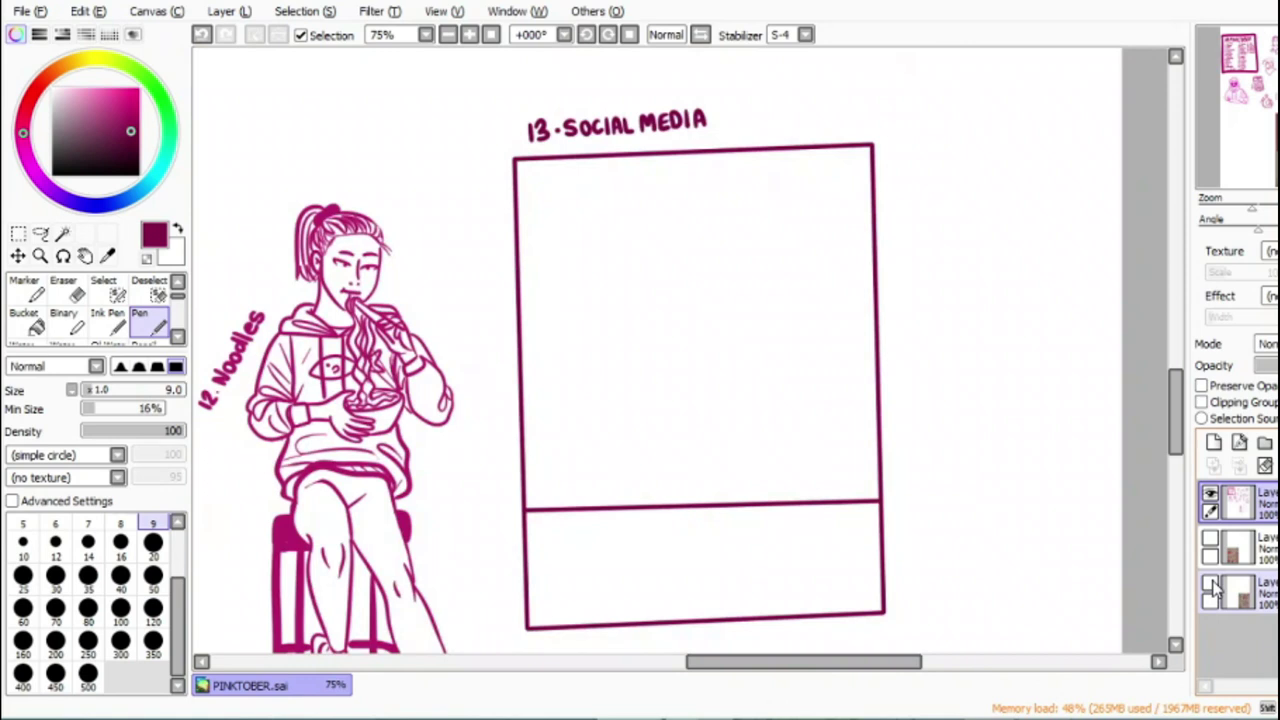
left_click(1210, 583)
left_click(1246, 592)
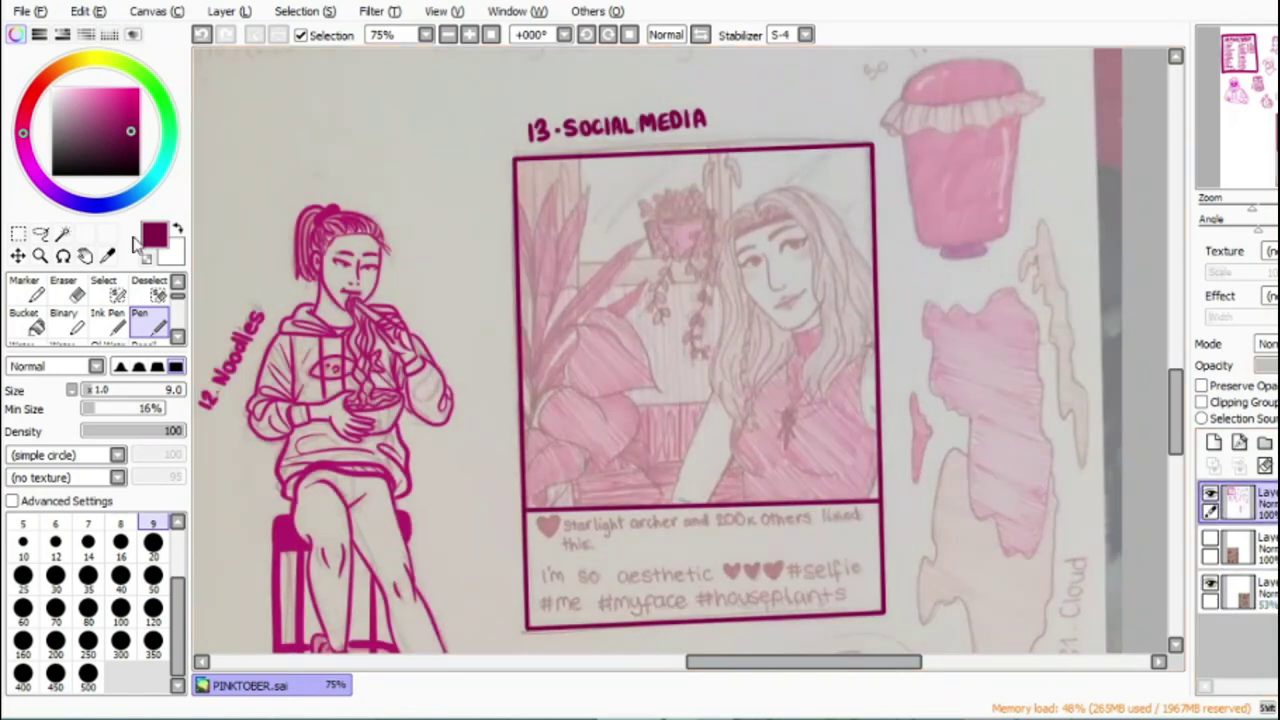
Step: Draw a filled heart at the start of the caption and letter "starlight archer" beside it with a size 6 pen
left_click(469, 35)
left_click(469, 35)
left_click(469, 35)
left_click(469, 35)
left_click_drag(1176, 436, 1176, 466)
left_click_drag(838, 664, 788, 664)
mouse_move(646, 214)
left_mouse_down()
mouse_move(674, 243)
mouse_move(660, 225)
mouse_move(645, 235)
left_mouse_up()
left_click_drag(824, 676, 849, 678)
left_click(57, 526)
mouse_move(478, 198)
left_mouse_down()
mouse_move(458, 233)
mouse_move(516, 204)
mouse_move(573, 236)
mouse_move(623, 234)
mouse_move(606, 256)
left_mouse_up()
mouse_move(636, 186)
left_mouse_down()
mouse_move(634, 237)
mouse_move(660, 232)
left_mouse_up()
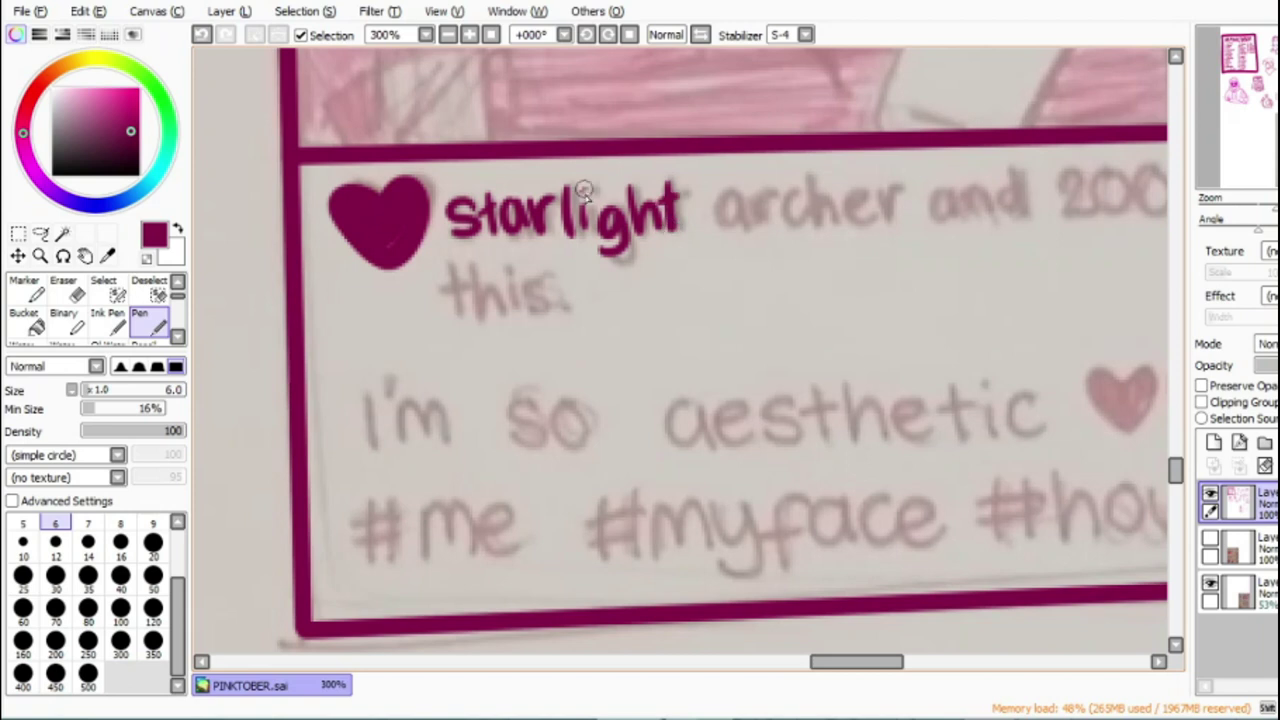
mouse_move(723, 201)
left_mouse_down()
mouse_move(778, 205)
mouse_move(805, 234)
mouse_move(828, 205)
mouse_move(860, 221)
mouse_move(880, 192)
left_mouse_up()
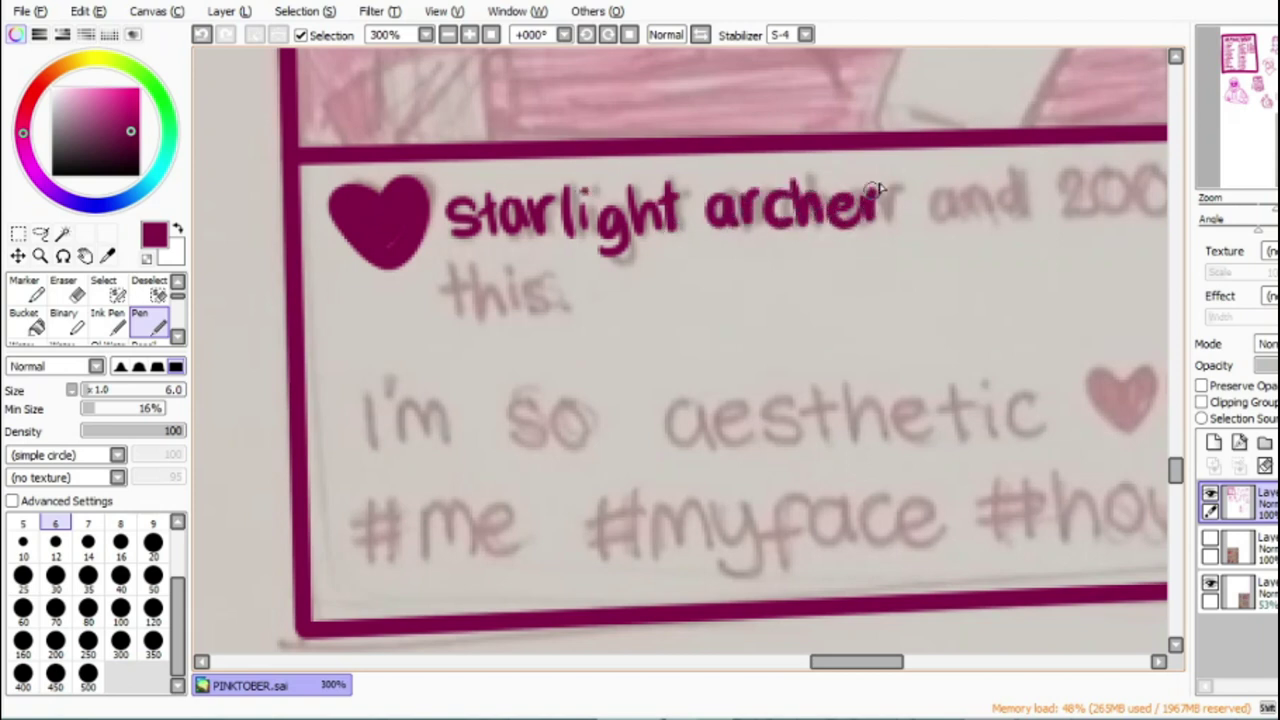
Step: Letter "and 200K" after "starlight archer" on the caption's first line
key("Right")
mouse_move(738, 194)
left_mouse_down()
mouse_move(782, 214)
mouse_move(803, 180)
left_mouse_up()
left_click_drag(855, 650, 873, 650)
left_click_drag(666, 178, 714, 218)
mouse_move(728, 166)
left_mouse_down()
mouse_move(712, 167)
mouse_move(752, 220)
mouse_move(766, 166)
left_mouse_up()
left_click_drag(792, 176, 800, 200)
left_click_drag(878, 663, 897, 663)
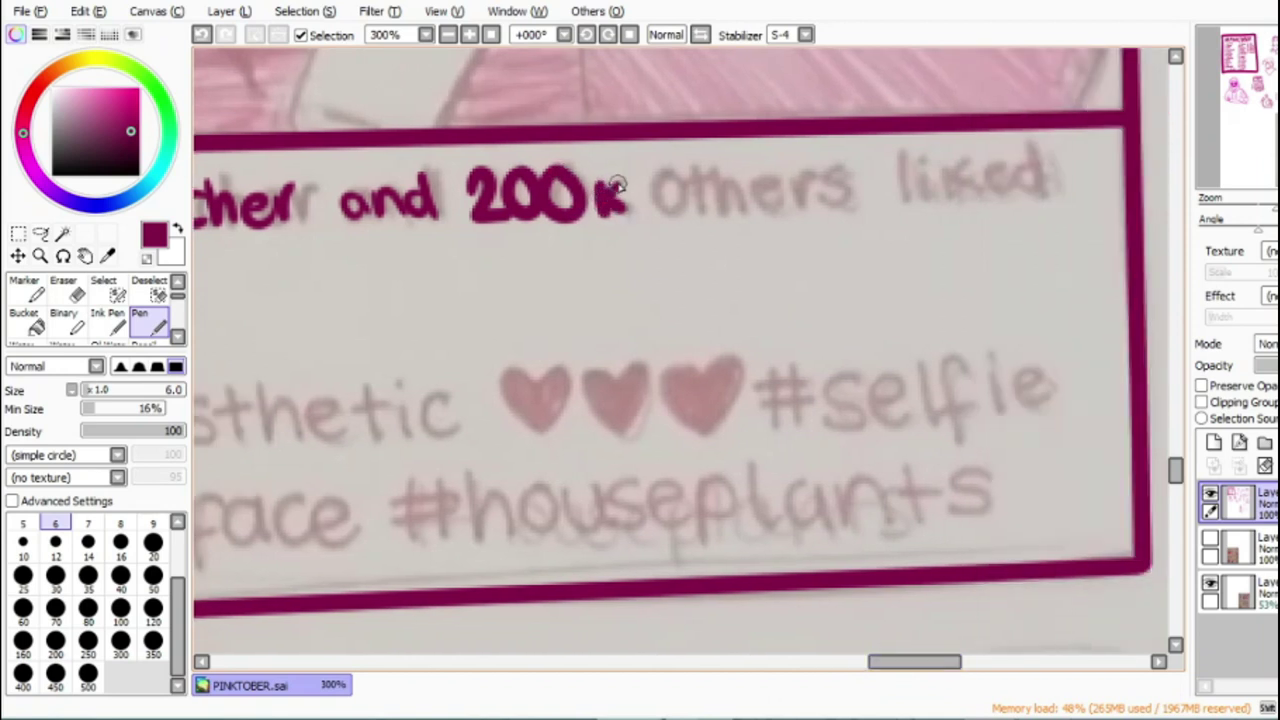
Step: Finish the likes sentence by lettering "Others liked" on the first line and "this" on the line below
mouse_move(660, 177)
left_mouse_down()
mouse_move(693, 170)
mouse_move(695, 192)
mouse_move(687, 183)
mouse_move(707, 163)
mouse_move(732, 197)
mouse_move(770, 203)
left_mouse_up()
left_click_drag(836, 168, 814, 205)
mouse_move(869, 155)
left_mouse_down()
mouse_move(873, 195)
mouse_move(904, 205)
left_mouse_up()
mouse_move(932, 162)
left_mouse_down()
mouse_move(931, 193)
mouse_move(954, 172)
mouse_move(961, 188)
mouse_move(991, 170)
mouse_move(990, 201)
left_mouse_up()
left_click_drag(1006, 148, 1005, 203)
left_click_drag(935, 661, 862, 661)
left_click_drag(617, 258, 626, 305)
left_click_drag(641, 260, 639, 306)
left_click_drag(640, 292, 699, 302)
Step: Letter "I'm so aesthetic" over the sketched third line of the caption
mouse_move(520, 400)
left_mouse_down()
mouse_move(526, 449)
mouse_move(556, 426)
mouse_move(600, 450)
left_mouse_up()
mouse_move(688, 400)
left_mouse_down()
mouse_move(662, 441)
mouse_move(702, 441)
mouse_move(716, 401)
left_mouse_up()
left_click_drag(825, 661, 842, 661)
mouse_move(645, 395)
left_mouse_down()
mouse_move(612, 415)
mouse_move(640, 396)
mouse_move(668, 414)
mouse_move(663, 394)
mouse_move(695, 430)
left_mouse_up()
mouse_move(742, 388)
left_mouse_down()
mouse_move(738, 431)
mouse_move(715, 427)
mouse_move(745, 382)
mouse_move(743, 411)
mouse_move(776, 398)
left_mouse_up()
mouse_move(778, 374)
left_mouse_down()
mouse_move(803, 429)
mouse_move(829, 389)
mouse_move(860, 432)
left_mouse_up()
mouse_move(869, 380)
left_mouse_down()
mouse_move(880, 436)
mouse_move(906, 404)
mouse_move(930, 429)
mouse_move(949, 426)
left_mouse_up()
left_click(893, 377)
Step: Add "lol" after "aesthetic" and draw three filled hearts following it
left_click_drag(851, 662, 878, 676)
left_click_drag(724, 358, 718, 430)
left_click_drag(748, 384, 757, 409)
mouse_move(787, 358)
left_mouse_down()
mouse_move(796, 430)
mouse_move(845, 392)
mouse_move(832, 408)
left_mouse_up()
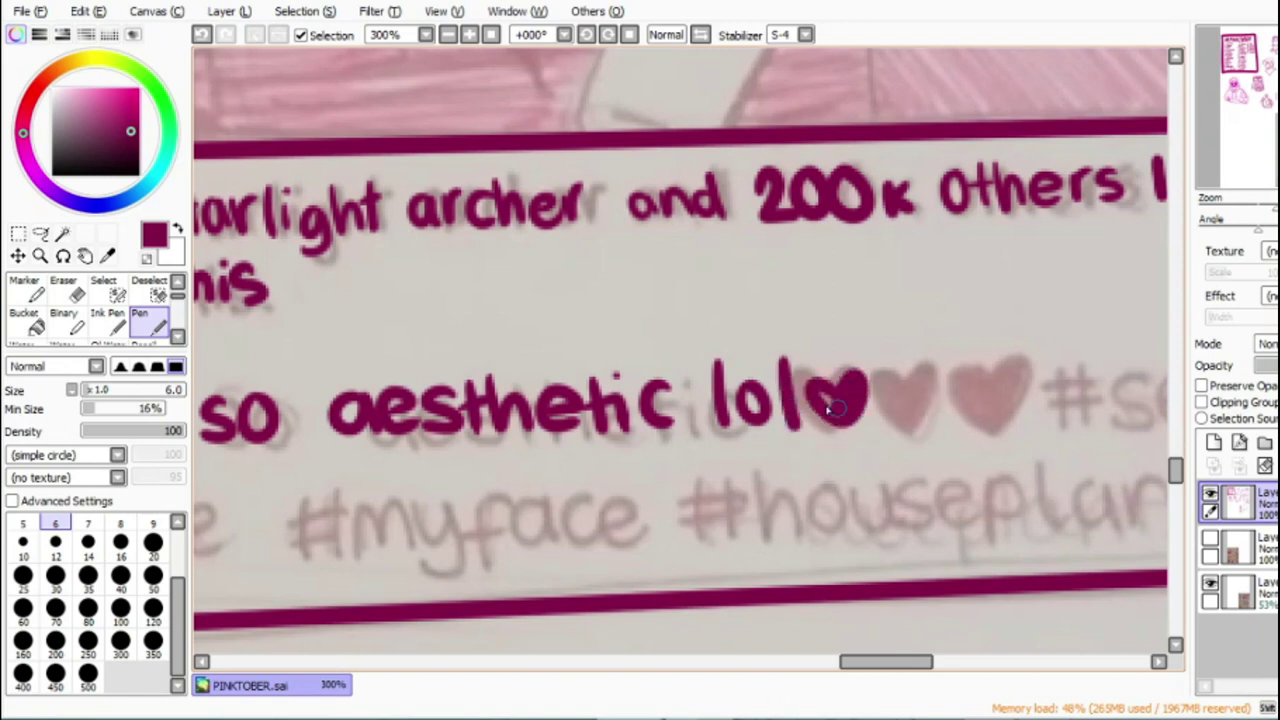
mouse_move(909, 388)
left_mouse_down()
mouse_move(906, 424)
mouse_move(890, 383)
left_mouse_up()
mouse_move(973, 386)
left_mouse_down()
mouse_move(1006, 366)
mouse_move(962, 393)
left_mouse_up()
Step: Redraw the third heart slightly smaller and letter "#selfie" after it
left_click_drag(879, 661, 903, 663)
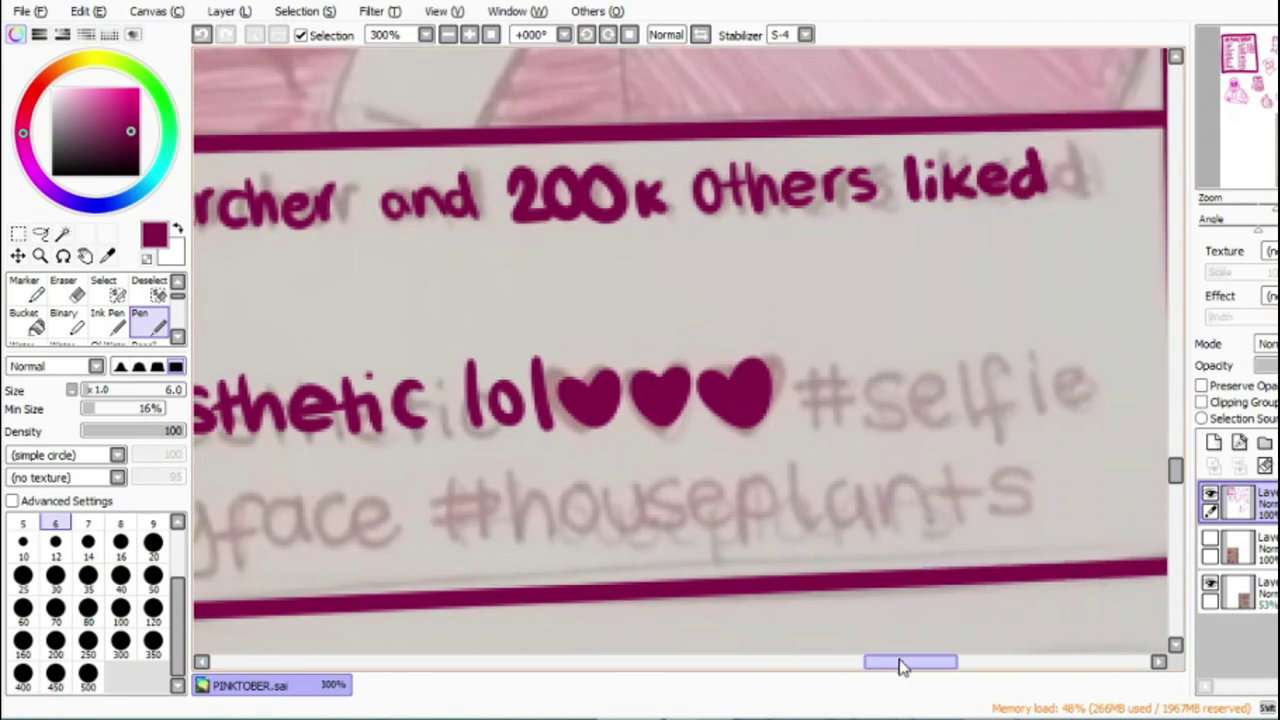
mouse_move(725, 372)
left_mouse_down()
mouse_move(730, 410)
mouse_move(753, 370)
mouse_move(725, 405)
mouse_move(715, 378)
mouse_move(805, 382)
mouse_move(828, 405)
mouse_move(821, 391)
mouse_move(839, 401)
mouse_move(876, 372)
mouse_move(889, 408)
mouse_move(926, 375)
mouse_move(940, 418)
left_mouse_up()
left_click(813, 424)
left_click(836, 426)
left_click_drag(953, 356, 956, 430)
mouse_move(990, 374)
left_mouse_down()
mouse_move(958, 391)
mouse_move(966, 432)
left_mouse_up()
mouse_move(958, 404)
left_mouse_down()
mouse_move(996, 396)
mouse_move(976, 436)
left_mouse_up()
left_click(201, 34)
mouse_move(962, 404)
left_mouse_down()
mouse_move(1045, 370)
mouse_move(1058, 404)
left_mouse_up()
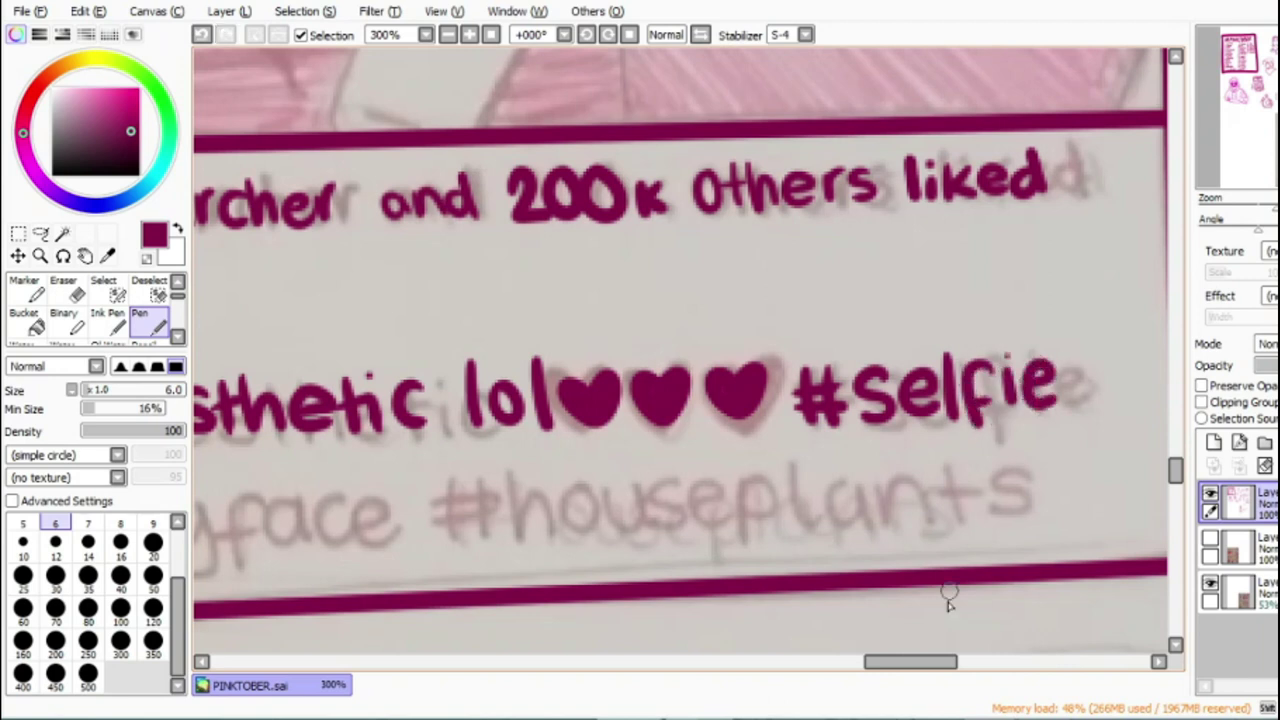
Step: Letter "#me" at the start of the caption's last line
left_click_drag(910, 661, 834, 663)
mouse_move(590, 498)
left_mouse_down()
mouse_move(586, 562)
mouse_move(612, 562)
left_mouse_up()
mouse_move(643, 512)
left_mouse_down()
mouse_move(690, 561)
mouse_move(737, 551)
left_mouse_up()
Step: Letter the hashtag "#Myface" after "#me" on the caption's last line
left_click_drag(815, 664, 833, 672)
mouse_move(654, 490)
left_mouse_down()
mouse_move(650, 565)
mouse_move(672, 565)
left_mouse_up()
left_click_drag(634, 522, 686, 514)
mouse_move(640, 542)
left_mouse_down()
mouse_move(737, 537)
mouse_move(750, 552)
left_mouse_up()
left_click_drag(760, 500, 772, 535)
left_click_drag(800, 498, 782, 568)
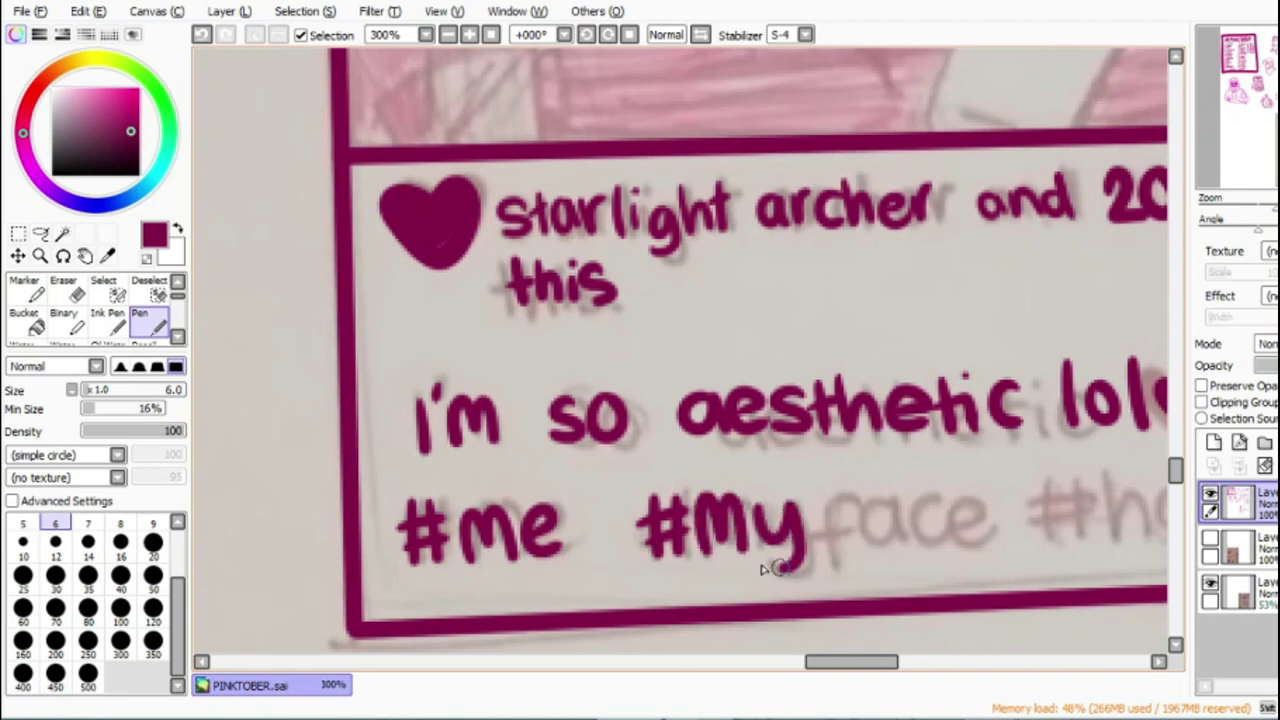
left_click_drag(817, 498, 814, 568)
mouse_move(822, 528)
left_mouse_down()
mouse_move(856, 524)
mouse_move(852, 540)
mouse_move(878, 546)
left_mouse_up()
left_click_drag(884, 500, 892, 552)
mouse_move(928, 500)
left_mouse_down()
mouse_move(922, 548)
mouse_move(962, 546)
left_mouse_up()
Step: Letter "#houseplants" at the end of the last caption line, followed by a hash sign and a small filled heart
left_click_drag(880, 662, 920, 662)
mouse_move(646, 493)
left_mouse_down()
mouse_move(641, 546)
mouse_move(656, 548)
mouse_move(680, 508)
left_mouse_up()
left_click_drag(628, 534, 682, 530)
mouse_move(704, 484)
left_mouse_down()
mouse_move(696, 548)
mouse_move(735, 545)
left_mouse_up()
mouse_move(776, 500)
left_mouse_down()
mouse_move(808, 503)
mouse_move(820, 544)
left_mouse_up()
mouse_move(858, 490)
left_mouse_down()
mouse_move(832, 540)
mouse_move(872, 502)
mouse_move(908, 538)
left_mouse_up()
left_click_drag(918, 490, 914, 550)
mouse_move(918, 500)
left_mouse_down()
mouse_move(948, 510)
mouse_move(922, 526)
left_mouse_up()
left_click_drag(901, 662, 935, 662)
left_click_drag(622, 472, 634, 540)
mouse_move(676, 486)
left_mouse_down()
mouse_move(666, 491)
mouse_move(682, 532)
left_mouse_up()
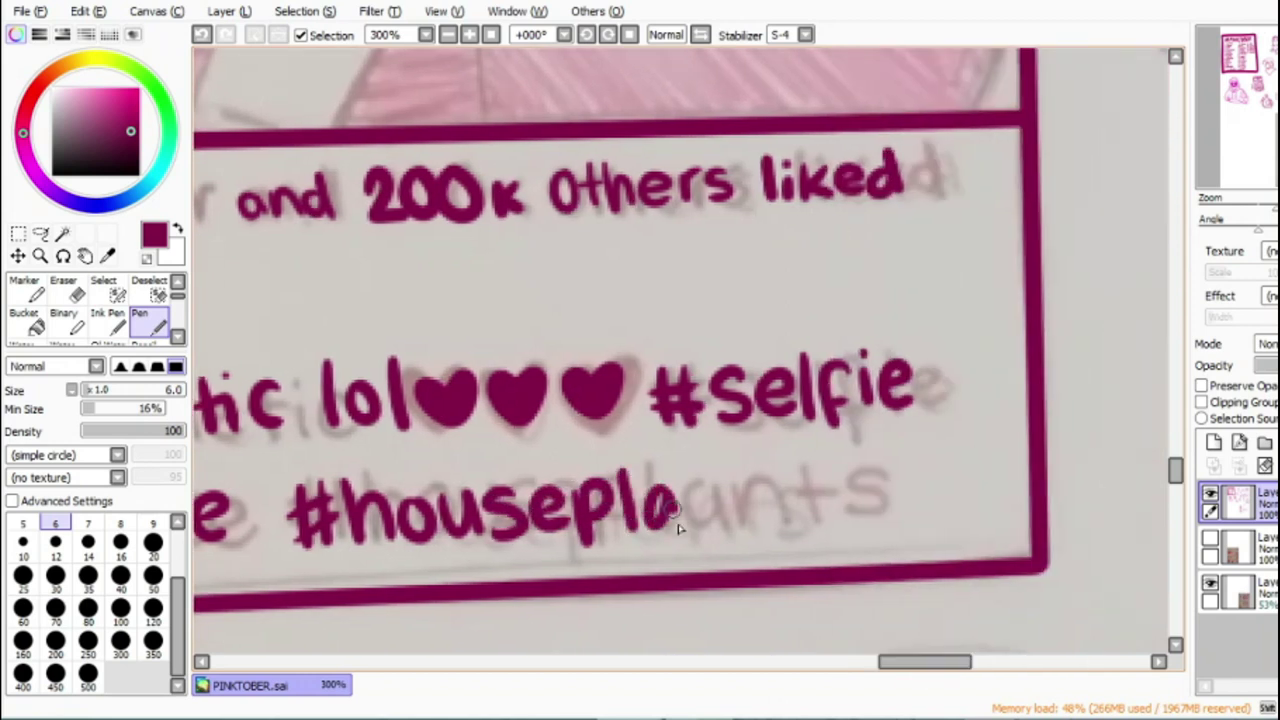
left_click_drag(712, 484, 742, 530)
left_click_drag(762, 470, 764, 522)
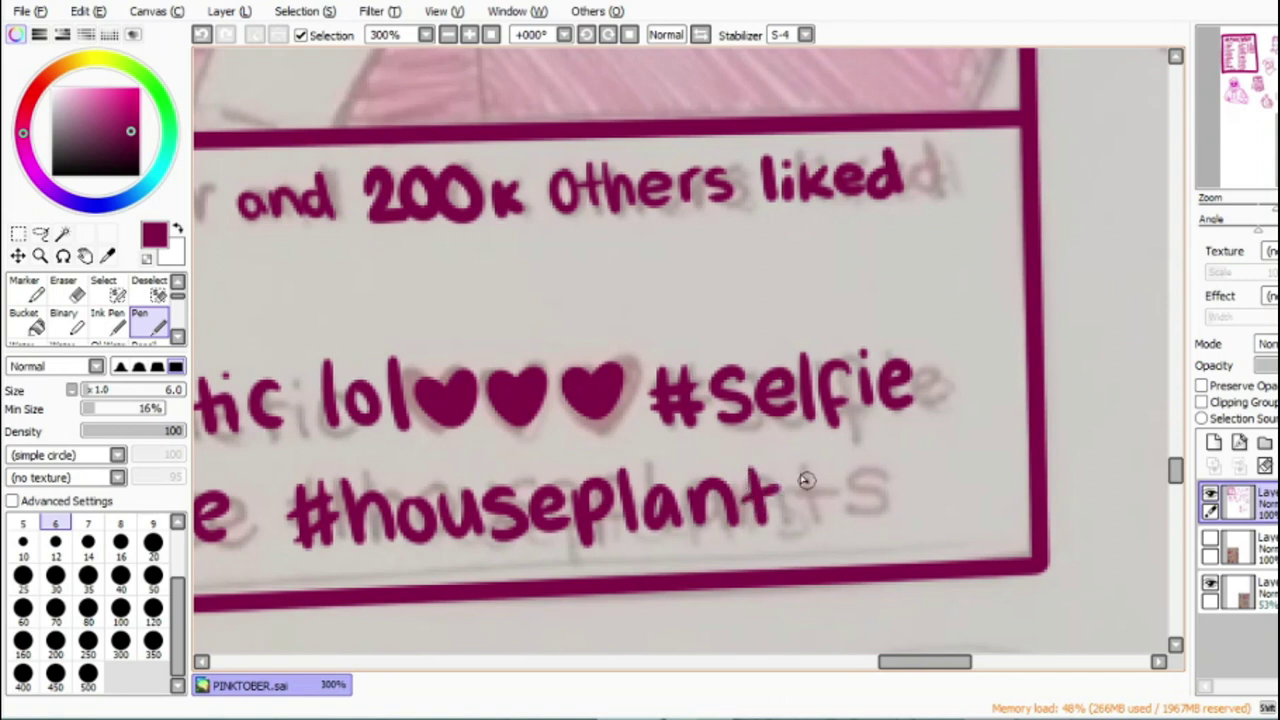
left_click_drag(806, 480, 790, 520)
left_click(860, 524)
mouse_move(866, 456)
left_mouse_down()
mouse_move(858, 508)
mouse_move(906, 491)
mouse_move(946, 510)
mouse_move(951, 478)
left_mouse_up()
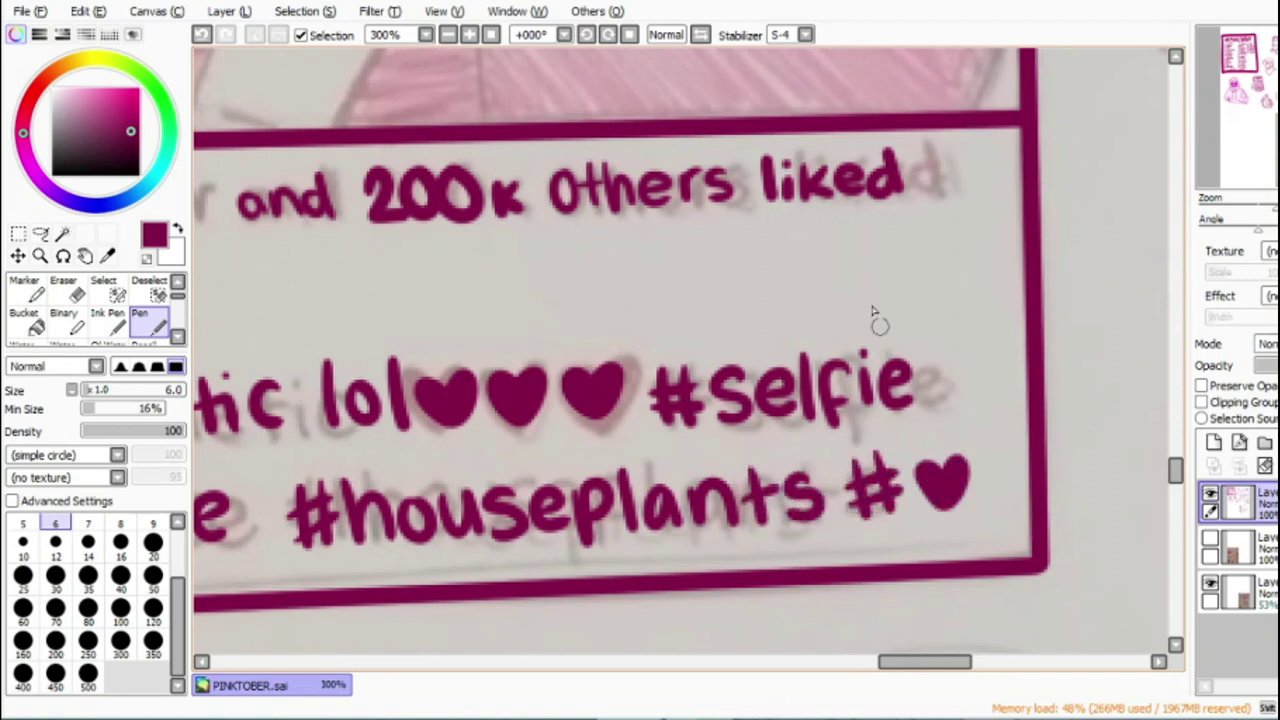
Step: Review the whole page of line art, toggling the sketchbook photo's visibility to compare
left_click(490, 35)
left_click(469, 35)
left_click(469, 35)
left_click(469, 35)
left_click_drag(763, 662, 811, 664)
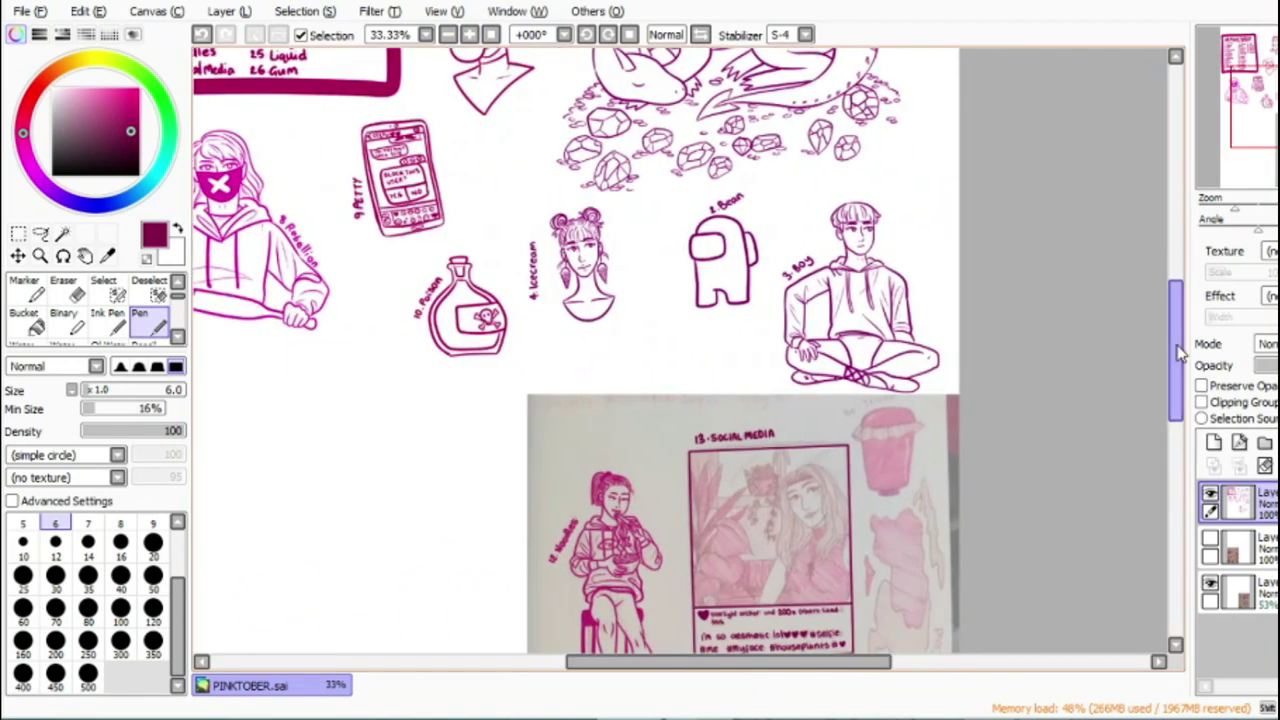
left_click_drag(1178, 352, 1178, 387)
left_click(1210, 584)
left_click(1210, 584)
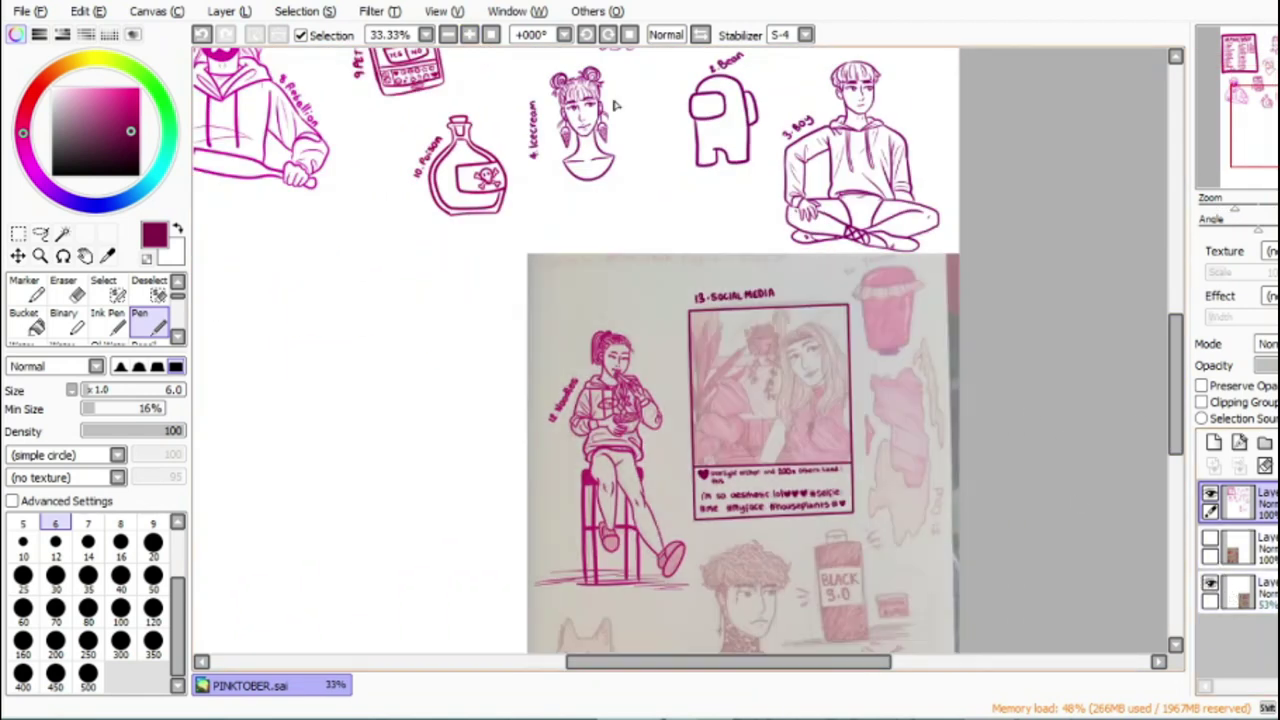
Step: Trace the selfie woman's nose and both winged eyes with filled pupils, redoing the far eye once
left_click(469, 35)
left_click(469, 35)
left_click(469, 35)
left_click(469, 35)
left_click(469, 35)
left_click_drag(779, 667, 886, 667)
left_click(469, 35)
left_click(469, 35)
left_click(469, 35)
left_click_drag(1175, 413, 1175, 424)
mouse_move(595, 272)
left_mouse_down()
mouse_move(646, 486)
mouse_move(753, 497)
left_mouse_up()
left_click(755, 489)
mouse_move(600, 318)
left_mouse_down()
mouse_move(523, 294)
mouse_move(429, 349)
mouse_move(522, 368)
mouse_move(549, 297)
mouse_move(566, 324)
left_mouse_up()
left_click_drag(717, 263, 888, 145)
left_click(204, 34)
mouse_move(717, 257)
left_mouse_down()
mouse_move(883, 166)
mouse_move(817, 209)
mouse_move(790, 197)
mouse_move(826, 206)
left_mouse_up()
Step: Trace the selfie woman's eyebrows and her face contour from the temple around the jaw
left_click_drag(638, 188, 782, 94)
left_click_drag(555, 233, 424, 272)
mouse_move(412, 175)
left_mouse_down()
mouse_move(419, 295)
mouse_move(505, 525)
mouse_move(575, 605)
left_mouse_up()
left_click_drag(1176, 405, 1176, 413)
mouse_move(495, 360)
left_mouse_down()
mouse_move(586, 457)
mouse_move(829, 586)
mouse_move(978, 432)
left_mouse_up()
Step: Trace the lips below the nose, then the neck line and the curved collar edge under the chin
left_click_drag(720, 400, 753, 370)
mouse_move(665, 464)
left_mouse_down()
mouse_move(763, 423)
mouse_move(879, 336)
left_mouse_up()
left_click_drag(755, 488, 790, 484)
left_click_drag(1175, 420, 1175, 435)
left_click_drag(790, 163, 845, 360)
left_click_drag(806, 200, 978, 120)
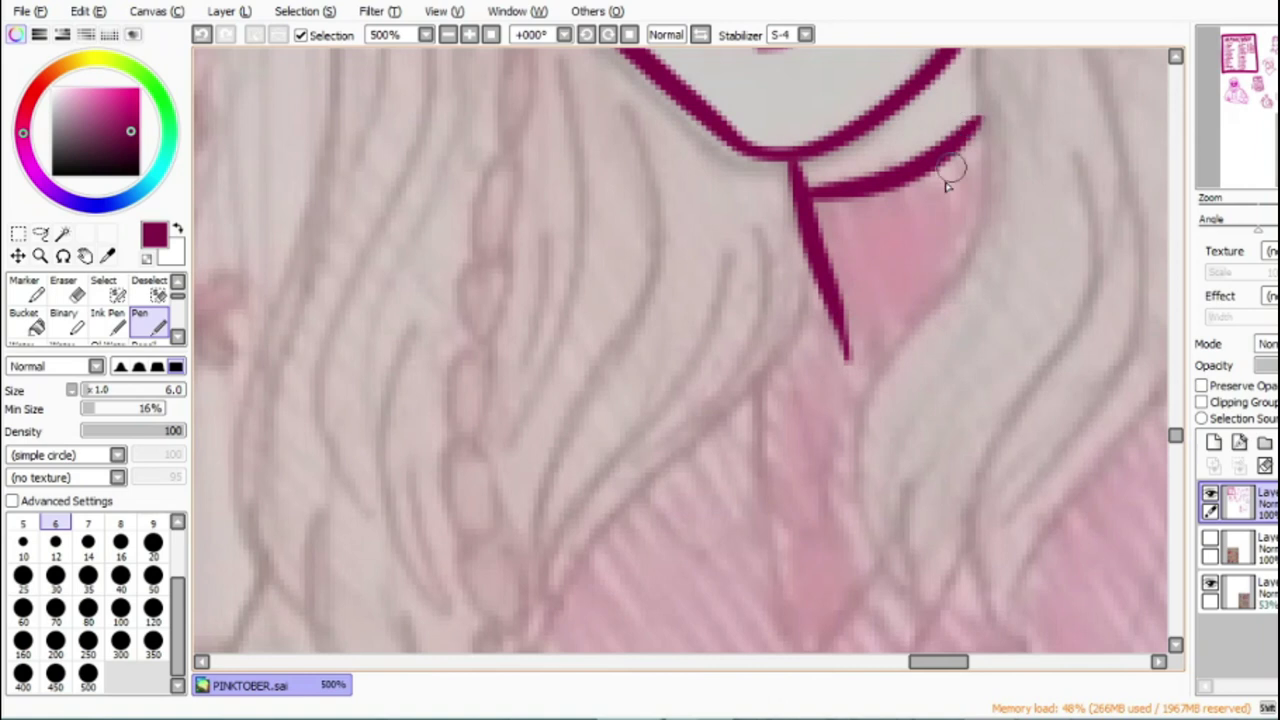
Step: Draw the headband across the woman's forehead as a thick solid band
left_click_drag(1175, 435, 1173, 410)
left_click_drag(430, 392, 772, 264)
mouse_move(416, 398)
left_mouse_down()
mouse_move(726, 240)
mouse_move(779, 250)
mouse_move(744, 258)
left_mouse_up()
left_click_drag(411, 421, 438, 355)
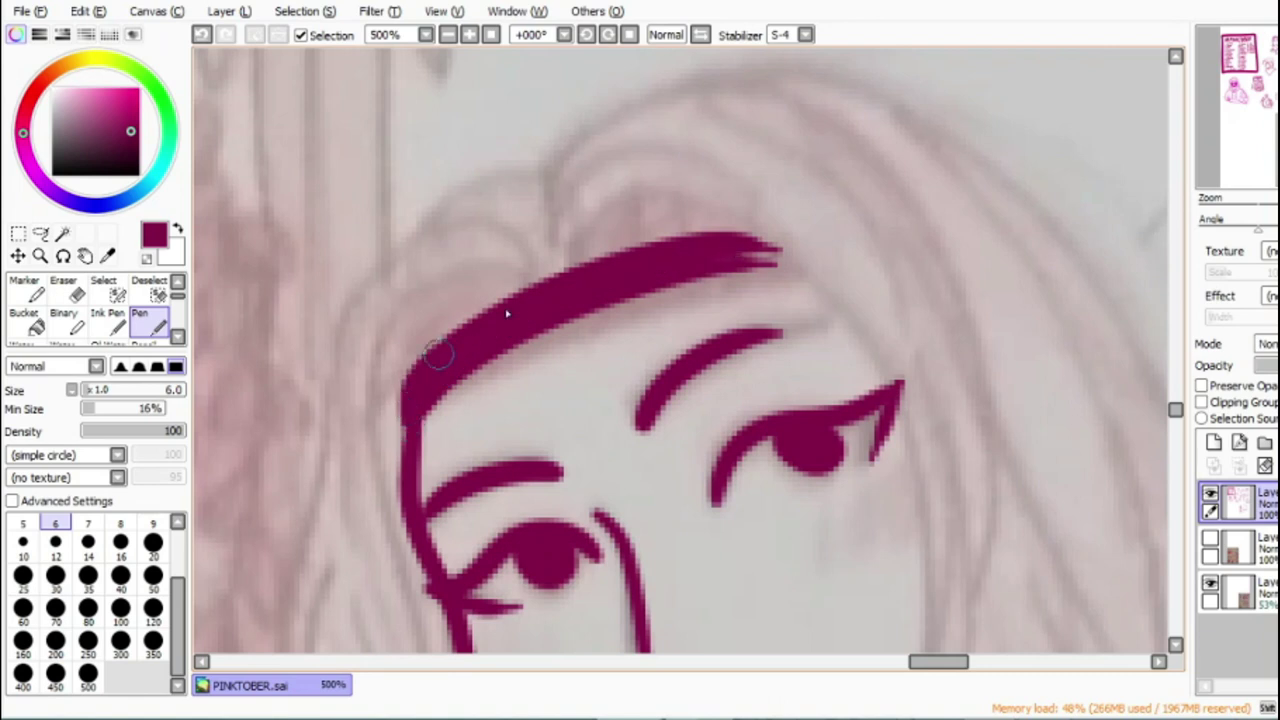
left_click_drag(403, 432, 430, 352)
Step: Outline the two hair sections rising above the headband, fill them with curved strands, and tidy the band's end
mouse_move(548, 272)
left_mouse_down()
mouse_move(574, 200)
mouse_move(837, 320)
mouse_move(945, 492)
left_mouse_up()
left_click_drag(740, 262, 778, 260)
left_click_drag(566, 268, 644, 192)
left_click_drag(582, 266, 722, 218)
left_click_drag(600, 256, 704, 236)
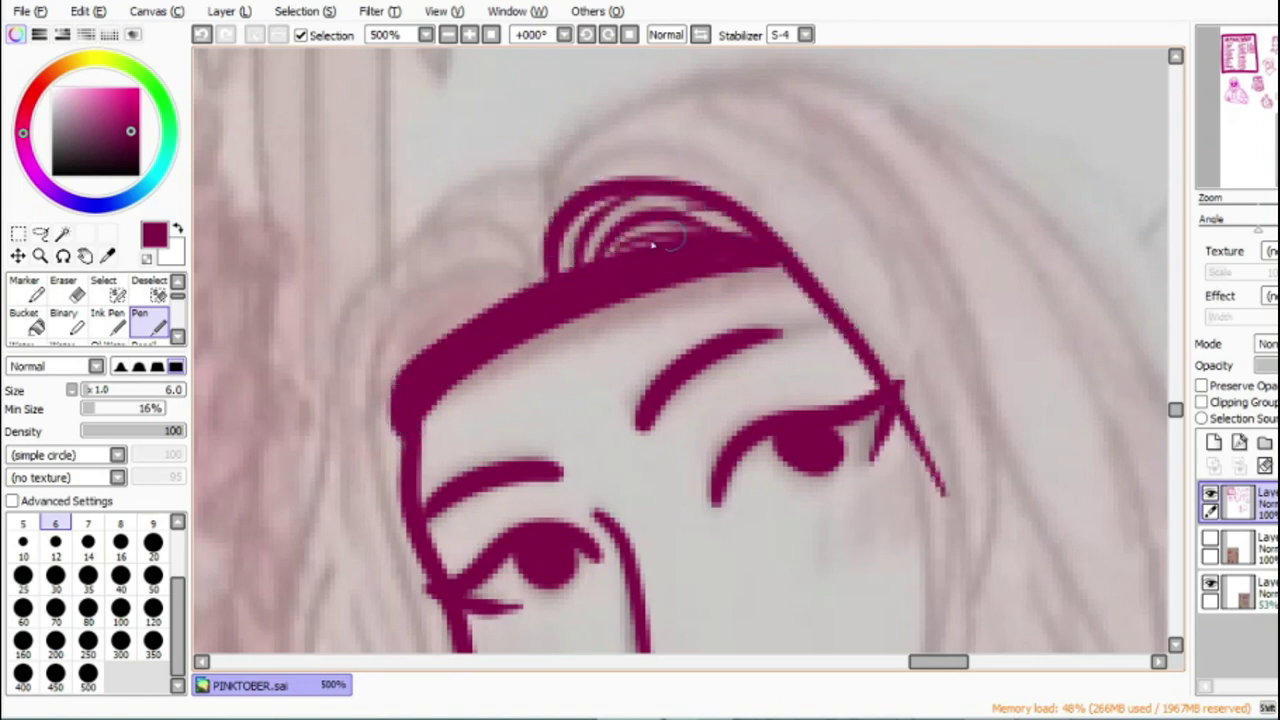
left_click_drag(540, 284, 414, 466)
left_click_drag(506, 300, 418, 354)
Step: Trace the hair strands sweeping from the woman's parting over the headband and down along the frame-side edge of her face
left_click(448, 35)
left_click(448, 35)
left_click(448, 35)
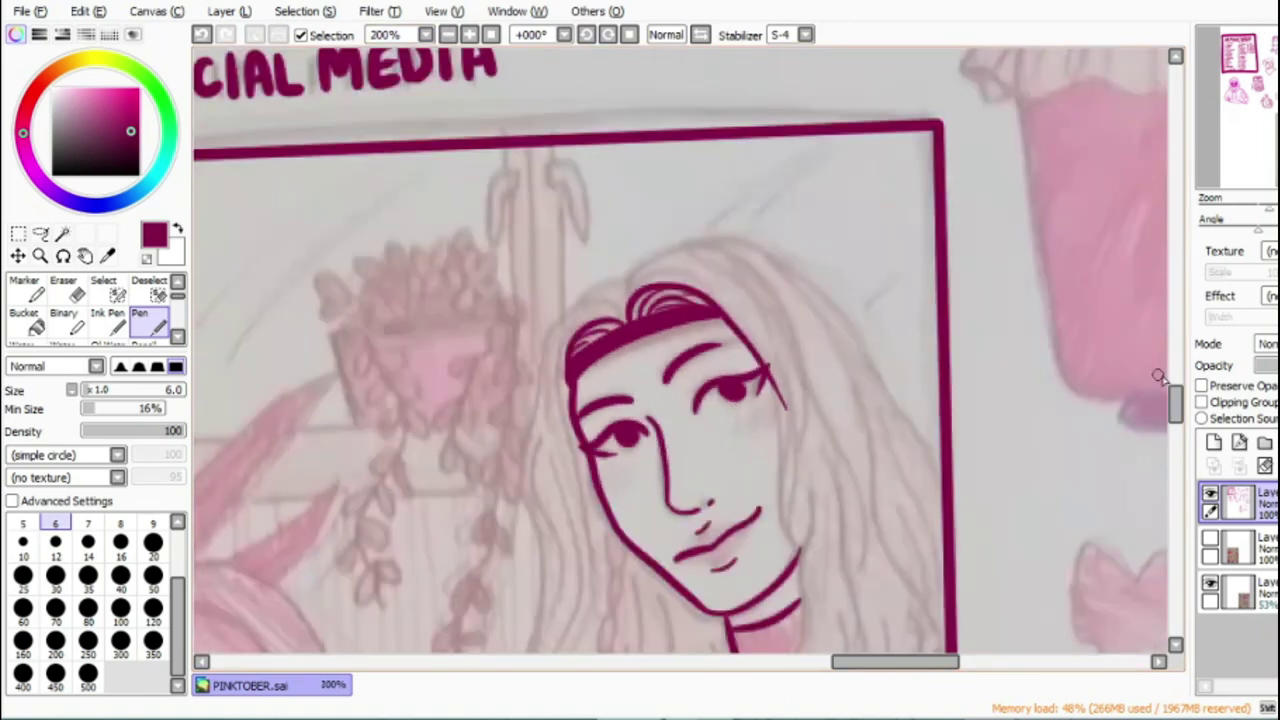
left_click_drag(1175, 402, 1175, 416)
left_click_drag(784, 210, 813, 366)
left_click_drag(766, 184, 810, 366)
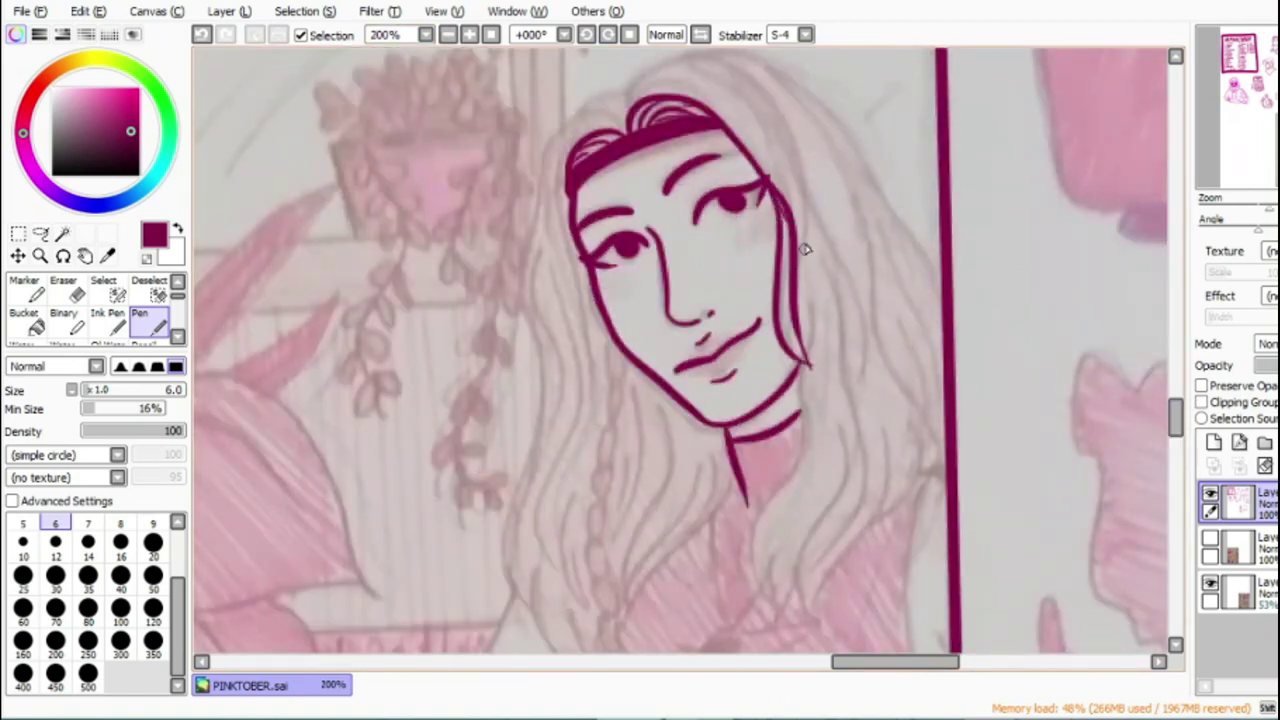
mouse_move(628, 96)
left_mouse_down()
mouse_move(805, 272)
mouse_move(798, 220)
left_mouse_up()
left_click_drag(733, 123, 786, 196)
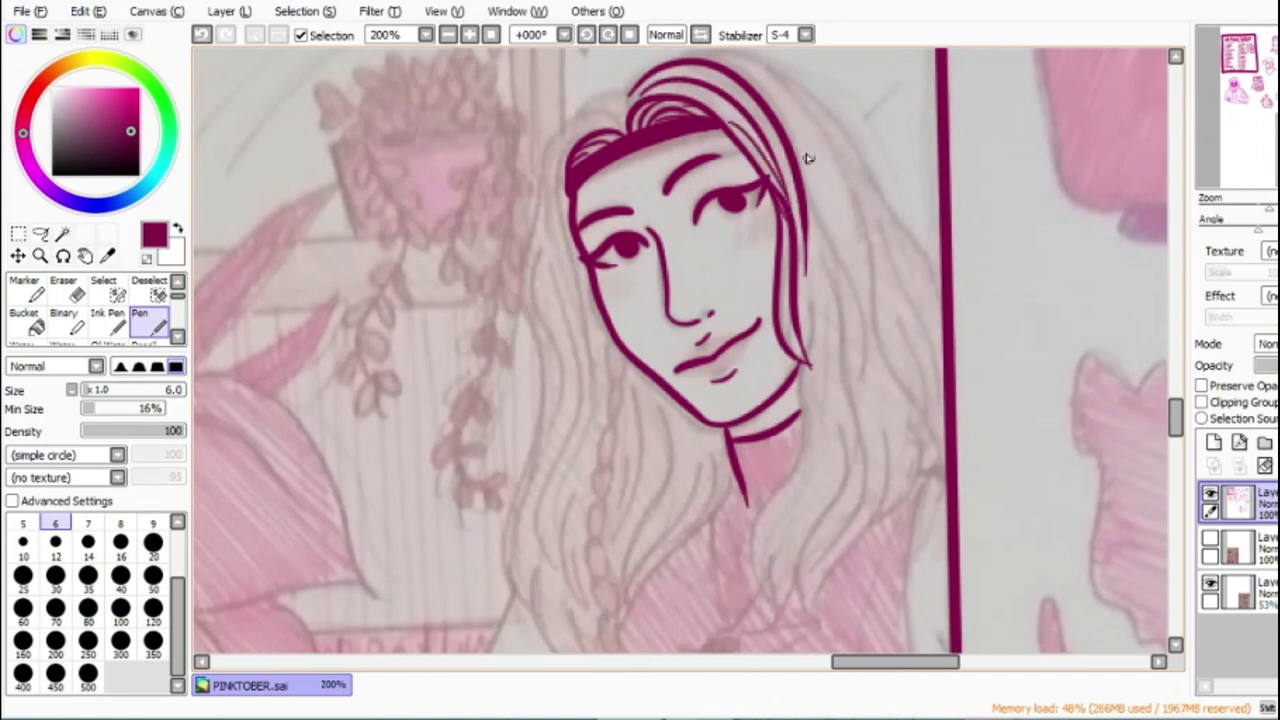
Step: Draw the long wavy strands falling past her cheek and neck onto the chest, closing their pointed tips
left_click_drag(772, 98, 860, 386)
left_click_drag(840, 268, 850, 555)
mouse_move(803, 278)
left_mouse_down()
mouse_move(858, 433)
mouse_move(790, 562)
left_mouse_up()
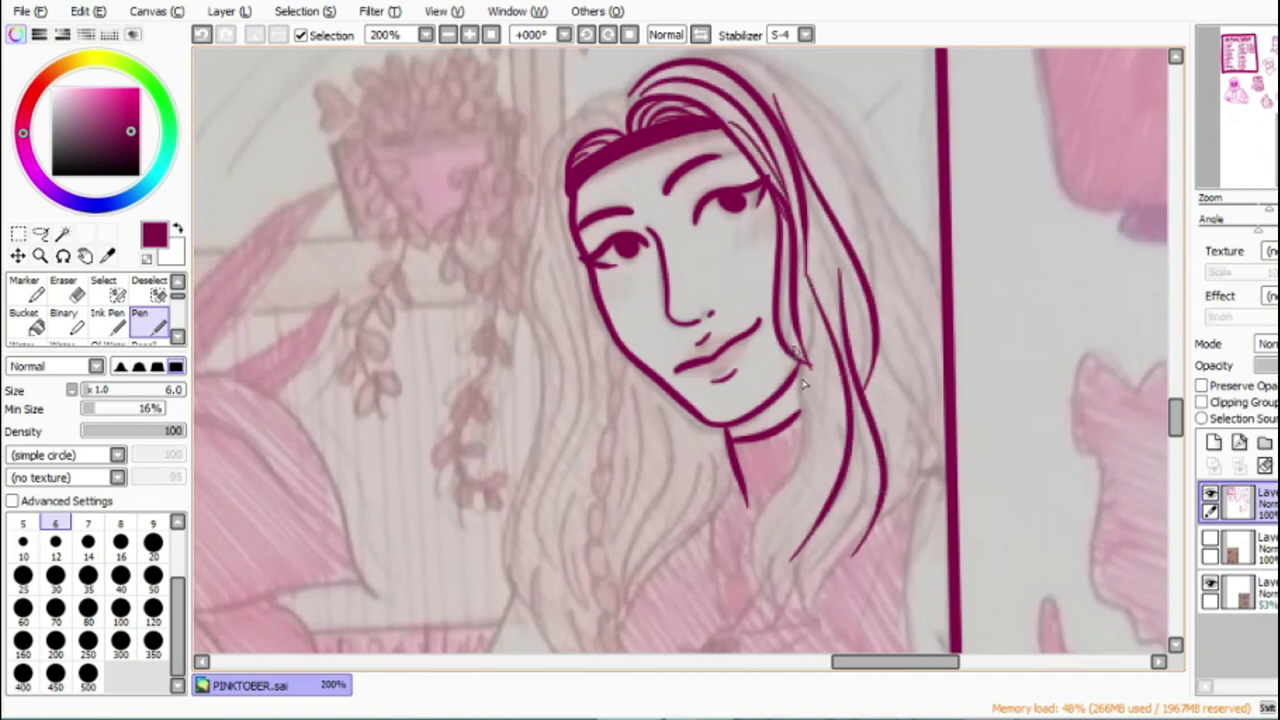
left_click_drag(800, 352, 762, 585)
left_click_drag(815, 328, 778, 585)
left_click_drag(868, 450, 818, 598)
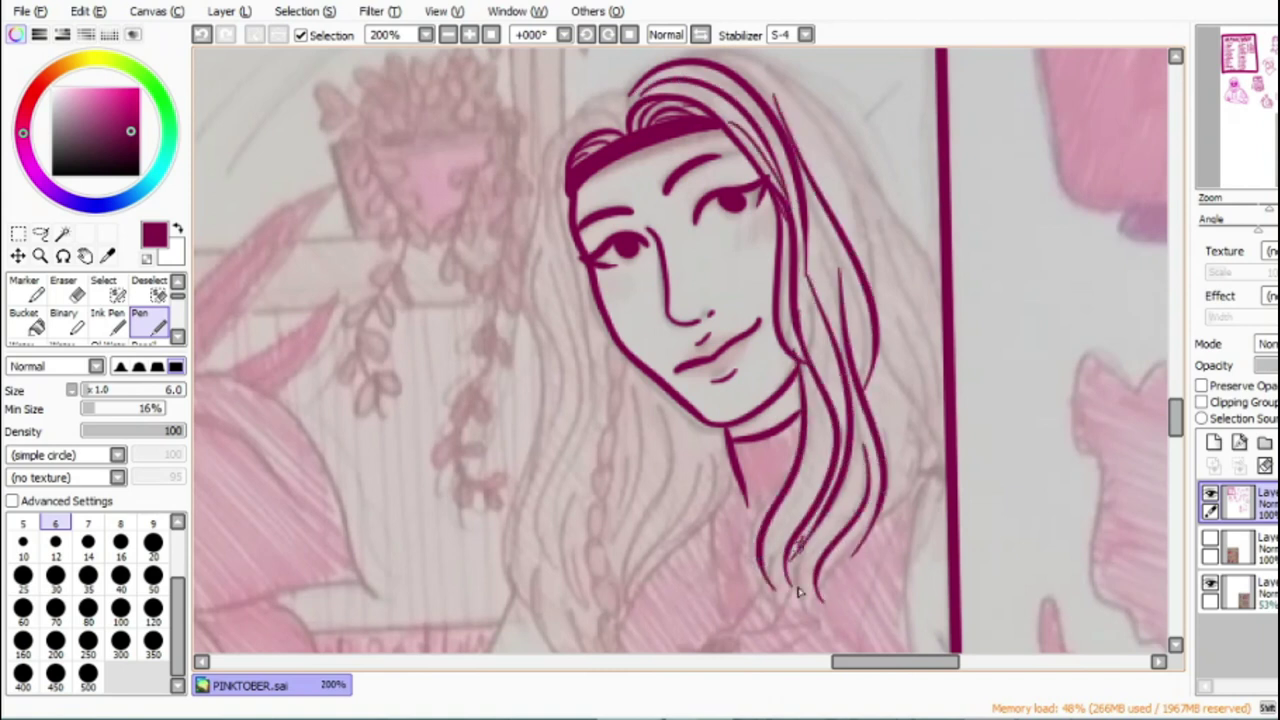
Step: Trace the outer hair contour from the crown to the photo frame, then the shoulder and arm curve along the frame
mouse_move(637, 82)
left_mouse_down()
mouse_move(866, 168)
mouse_move(943, 264)
left_mouse_up()
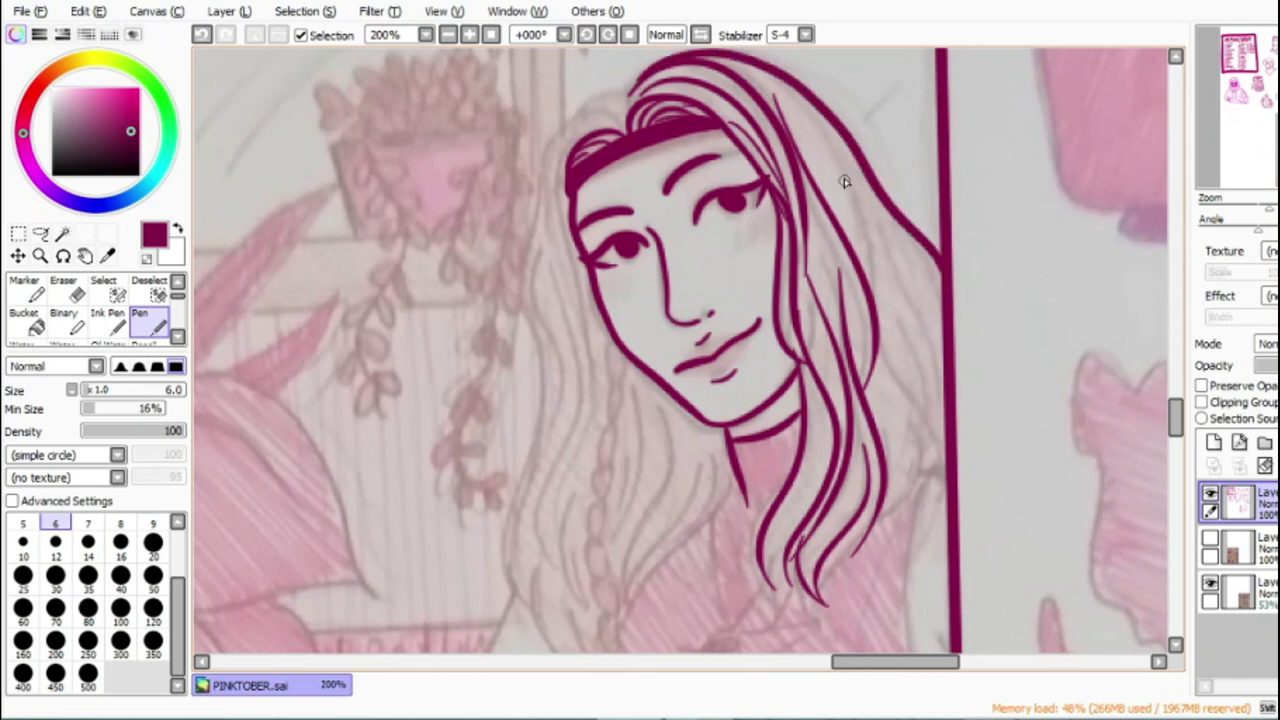
left_click_drag(840, 170, 944, 374)
mouse_move(940, 462)
left_mouse_down()
mouse_move(878, 344)
mouse_move(889, 513)
left_mouse_up()
left_click_drag(888, 408, 886, 512)
left_click_drag(919, 468, 947, 476)
left_click_drag(1176, 425, 1177, 440)
left_click_drag(928, 272, 956, 494)
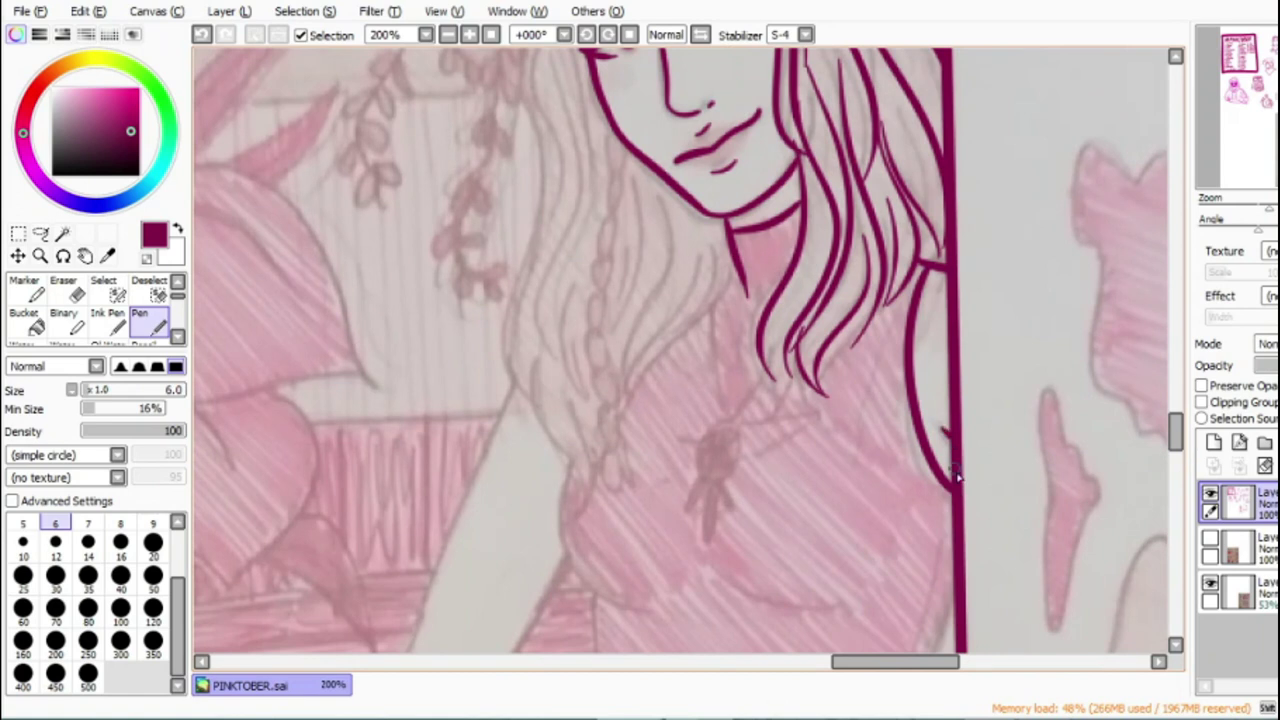
Step: Trace the hair edge beside the neck, then draw the thin braid as a chain of small links with a tufted end
scroll(1126, 444, "down", 4)
left_click_drag(740, 80, 622, 257)
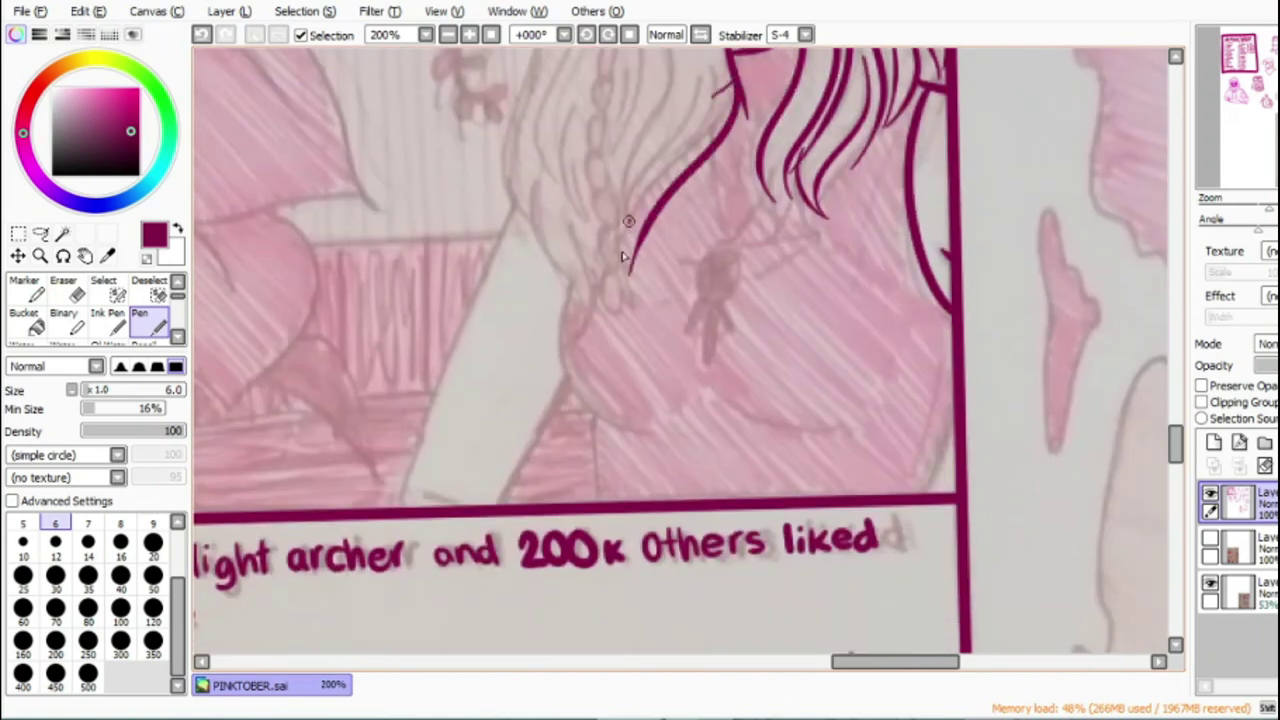
scroll(1184, 448, "up", 8)
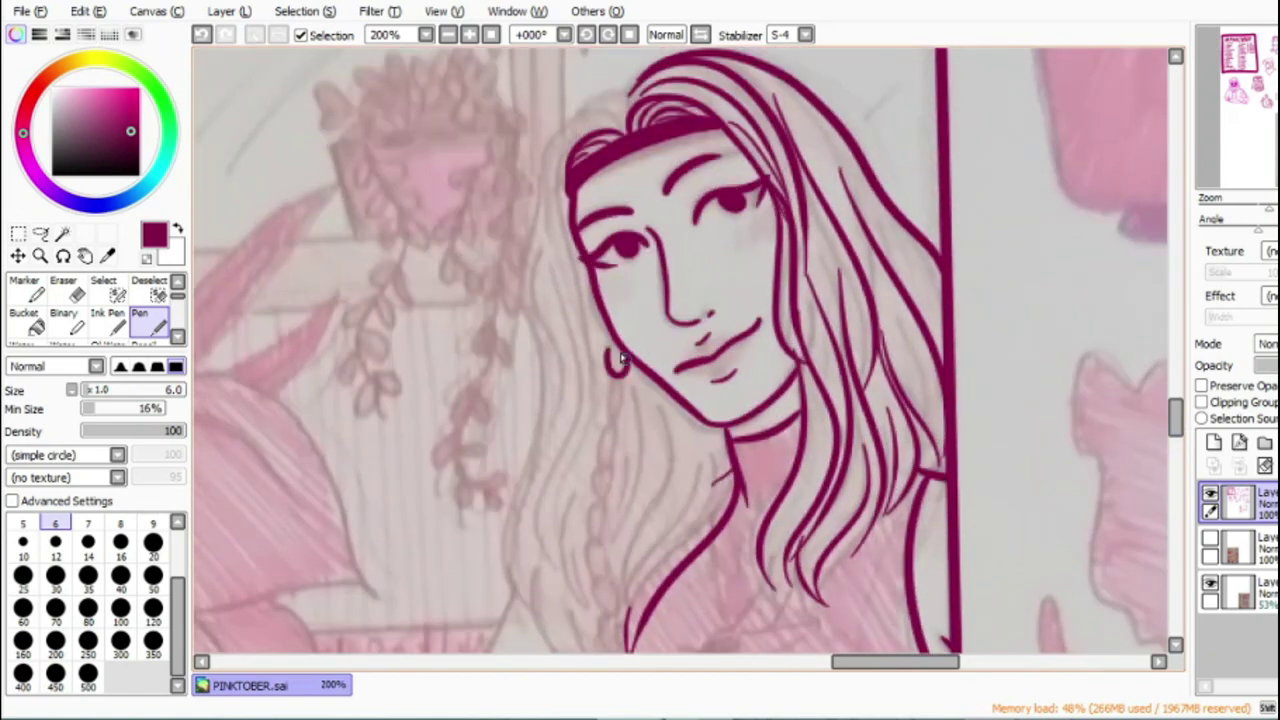
left_click_drag(612, 392, 615, 386)
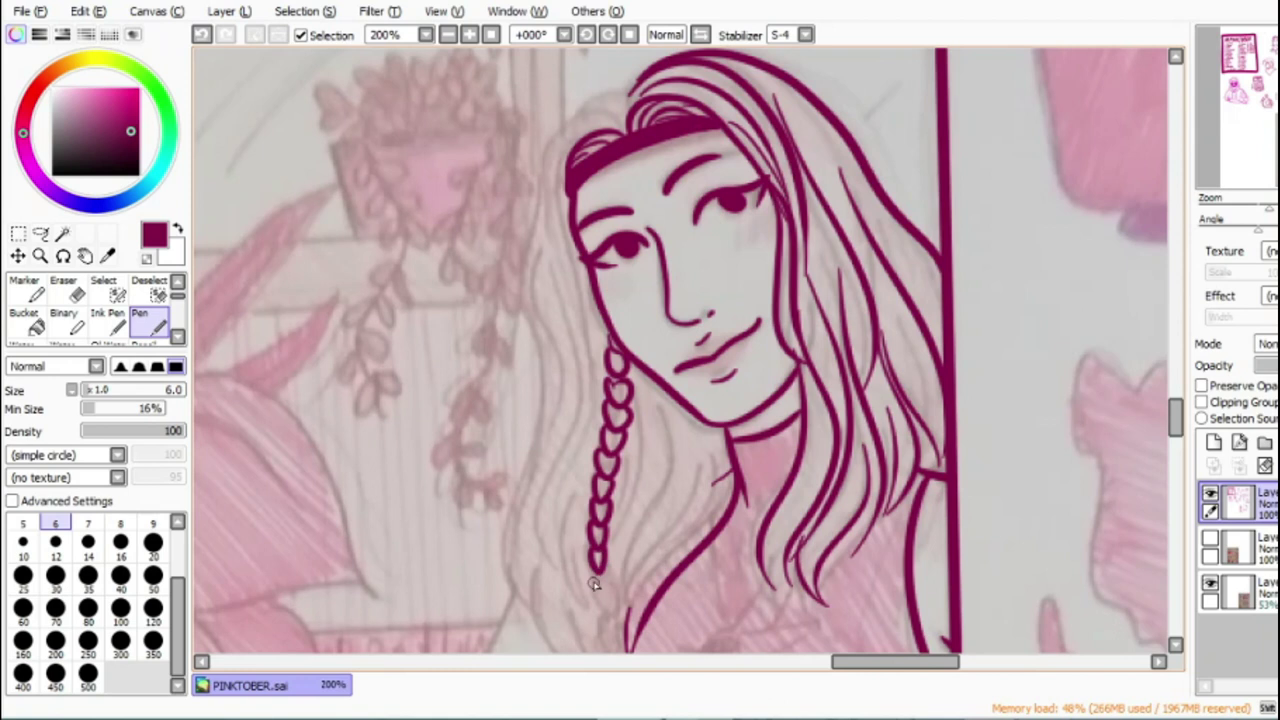
scroll(1096, 450, "down", 4)
mouse_move(603, 408)
left_mouse_down()
mouse_move(600, 448)
mouse_move(625, 437)
left_mouse_up()
Step: Outline the lower hair mass around the braid down to its pointed tip and add wavy strands on both sides of the braid
left_click_drag(530, 245, 578, 474)
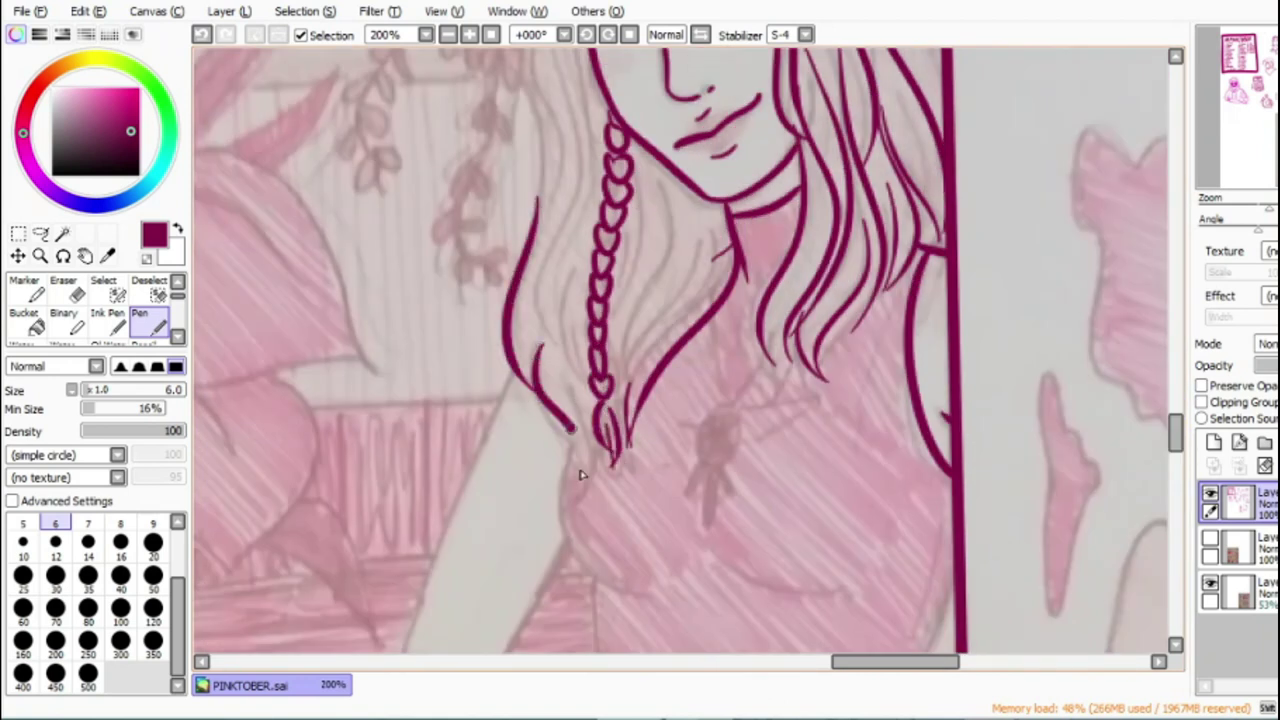
left_click_drag(596, 405, 572, 478)
left_click_drag(683, 185, 625, 410)
left_click_drag(730, 212, 628, 385)
left_click_drag(673, 313, 630, 405)
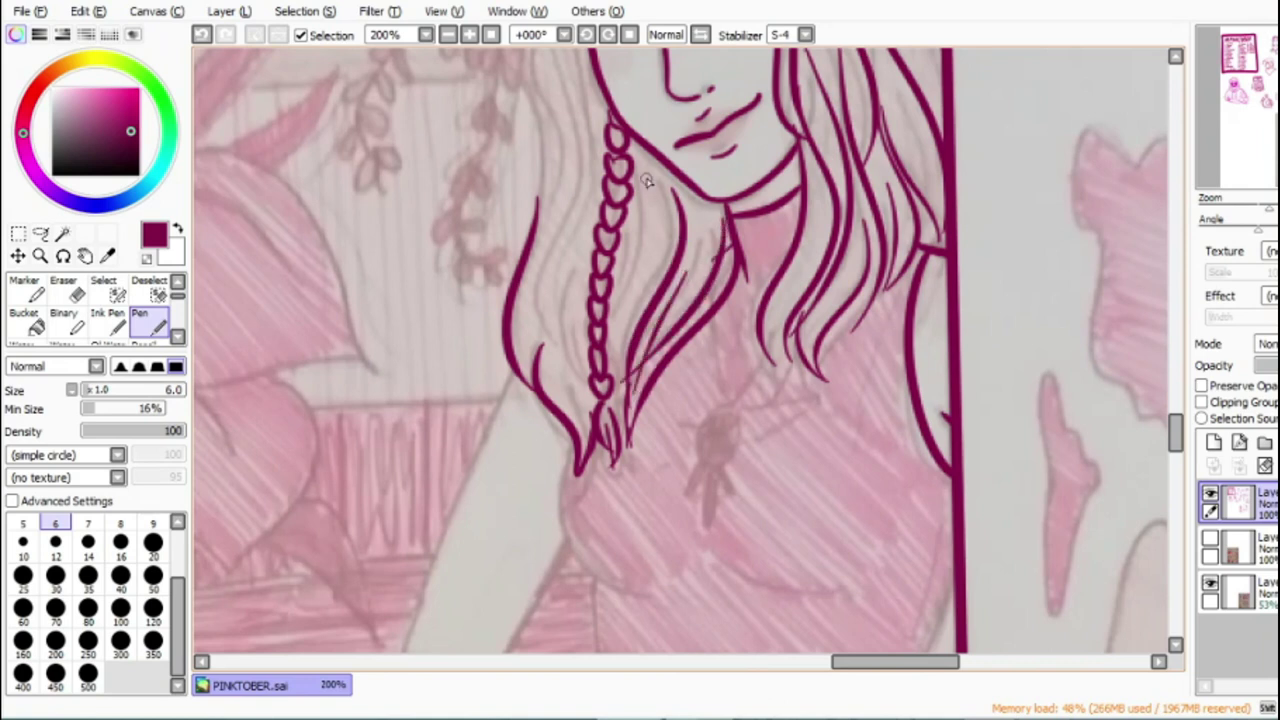
left_click_drag(646, 177, 622, 366)
left_click_drag(589, 160, 585, 366)
Step: Trace the bust curves, the side of the torso and the extended arm down to the photo's lower border
left_click_drag(565, 465, 645, 583)
left_click_drag(716, 550, 838, 590)
scroll(1145, 474, "down", 5)
left_click_drag(591, 388, 596, 472)
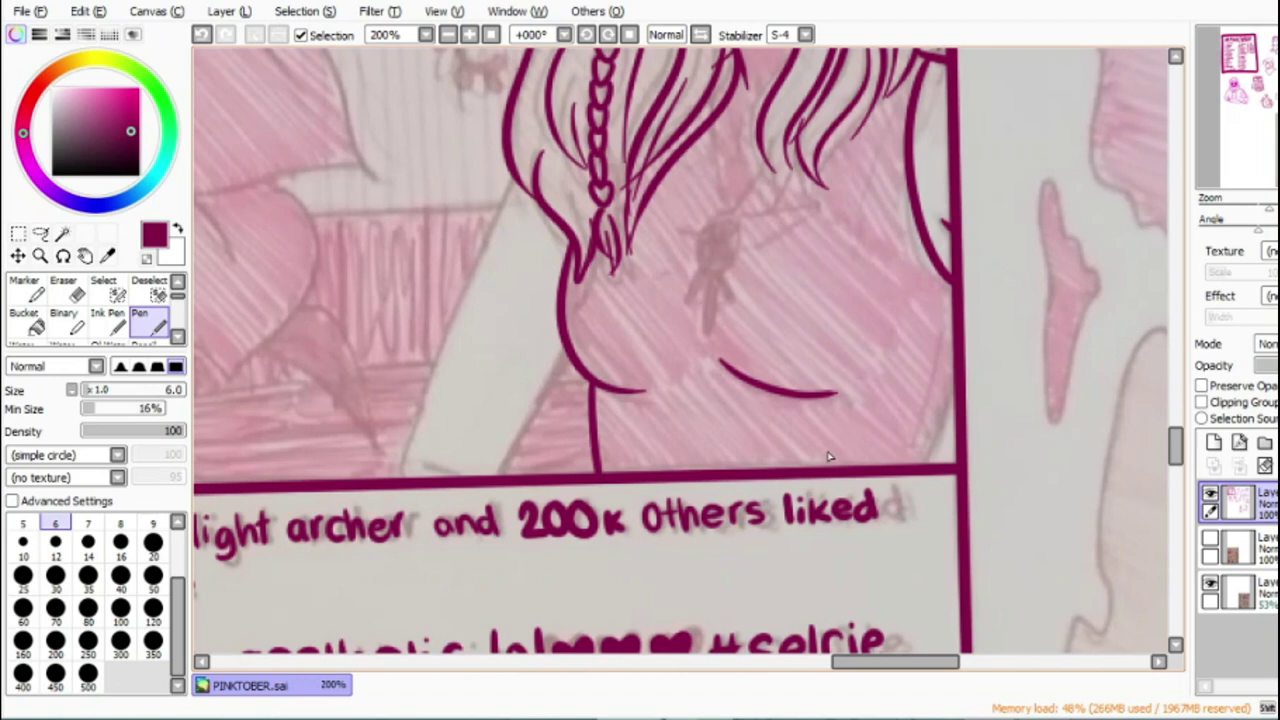
left_click_drag(541, 403, 566, 352)
left_click_drag(510, 186, 418, 415)
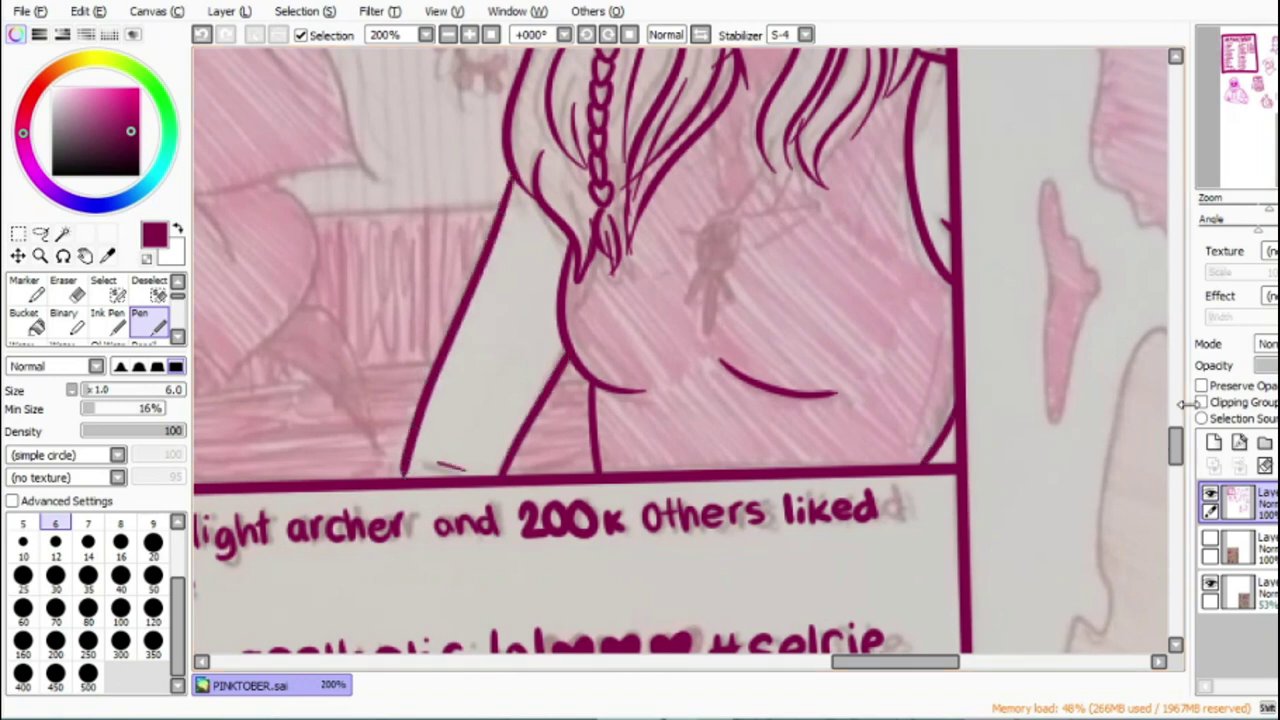
Step: Trace the plant-side hair contour from the parting down, with long wavy strands running parallel inside it
scroll(1160, 410, "up", 5)
left_click_drag(622, 121, 546, 276)
mouse_move(559, 212)
left_mouse_down()
mouse_move(584, 360)
mouse_move(570, 437)
left_mouse_up()
mouse_move(542, 213)
left_mouse_down()
mouse_move(523, 293)
mouse_move(529, 456)
left_mouse_up()
left_click_drag(549, 252, 530, 575)
Step: Add fine detail strands throughout the hair, at the crown, along the frame side and around the braid
mouse_move(634, 81)
left_mouse_down()
mouse_move(568, 118)
mouse_move(597, 103)
left_mouse_up()
left_click_drag(730, 60, 823, 187)
left_click_drag(801, 108, 834, 158)
left_click_drag(888, 230, 942, 336)
left_click_drag(890, 336, 927, 440)
left_click_drag(653, 379, 650, 514)
left_click_drag(707, 427, 684, 530)
left_click_drag(588, 448, 574, 516)
left_click_drag(553, 575, 588, 641)
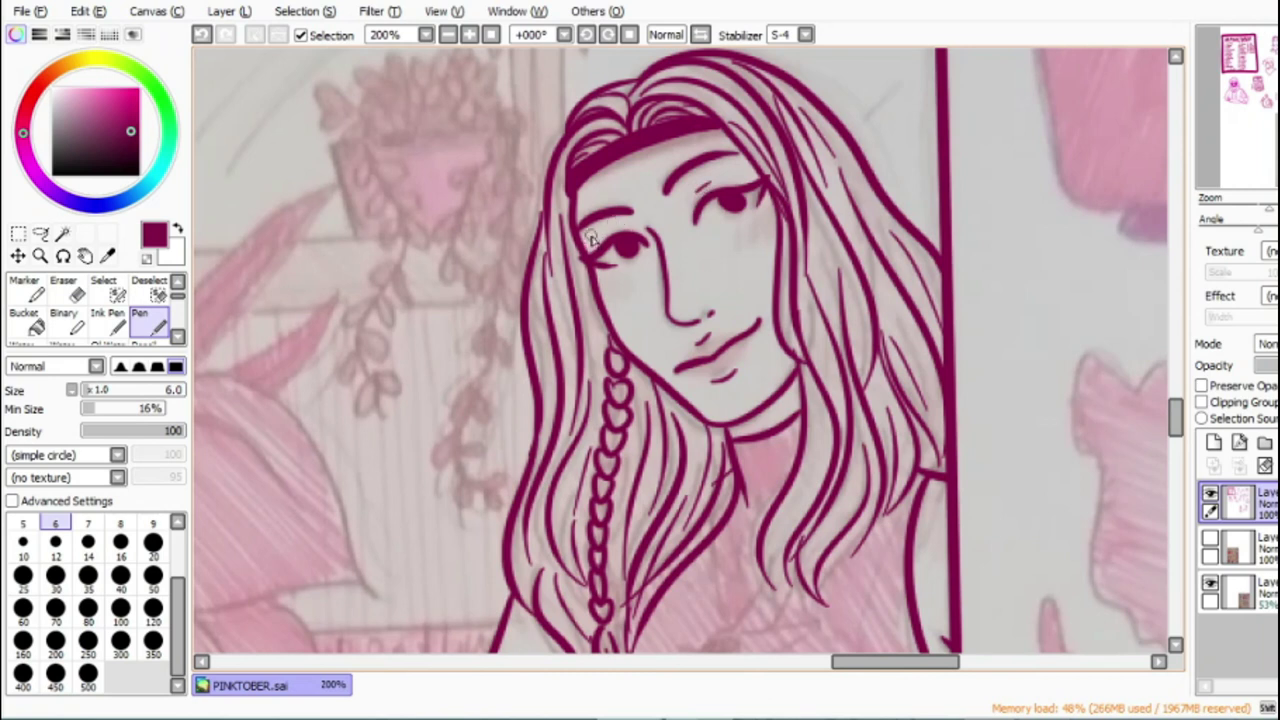
Step: Trace the arched stem and near edge of the middle heart-shaped houseplant leaf, and begin the broad leaf above it
left_click_drag(909, 669, 857, 674)
scroll(578, 300, "down", 5)
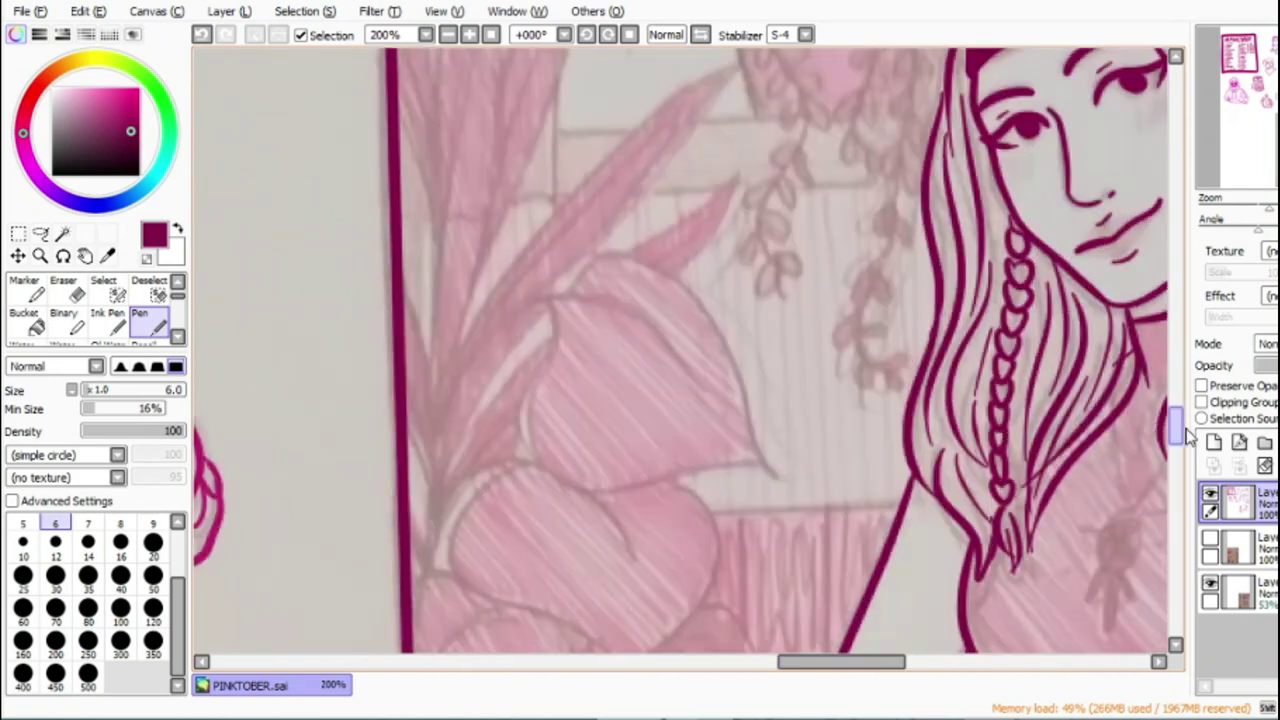
mouse_move(430, 338)
left_mouse_down()
mouse_move(519, 242)
mouse_move(627, 316)
left_mouse_up()
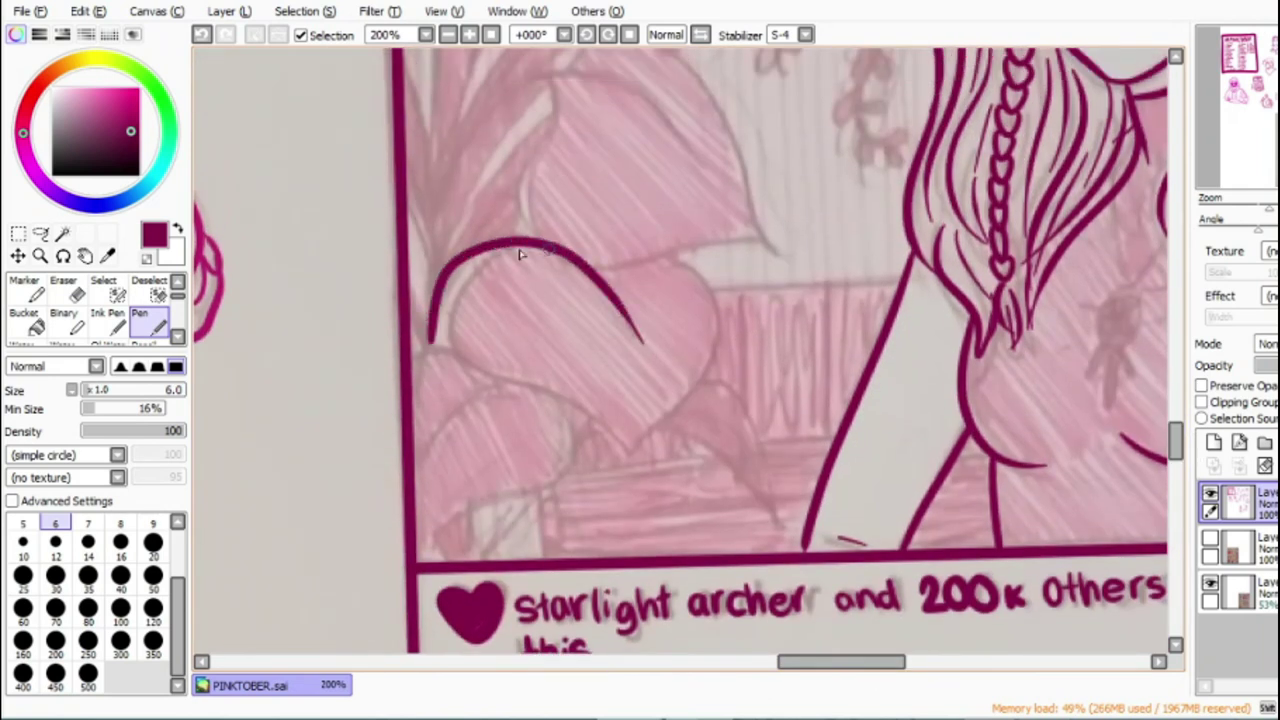
mouse_move(541, 245)
left_mouse_down()
mouse_move(460, 365)
mouse_move(628, 446)
left_mouse_up()
mouse_move(540, 87)
left_mouse_down()
mouse_move(552, 250)
mouse_move(683, 232)
mouse_move(739, 229)
left_mouse_up()
Step: Trace the upper leaf's arching stem and folded top edge, undoing the stray correction strokes
left_click_drag(1181, 437, 1181, 425)
mouse_move(428, 503)
left_mouse_down()
mouse_move(464, 304)
mouse_move(542, 263)
mouse_move(689, 323)
left_mouse_up()
mouse_move(563, 262)
left_mouse_down()
mouse_move(633, 214)
mouse_move(745, 344)
mouse_move(772, 436)
mouse_move(756, 437)
mouse_move(673, 268)
mouse_move(697, 294)
mouse_move(621, 229)
mouse_move(557, 258)
left_mouse_up()
left_click(203, 35)
left_click_drag(707, 340, 736, 395)
left_click(203, 36)
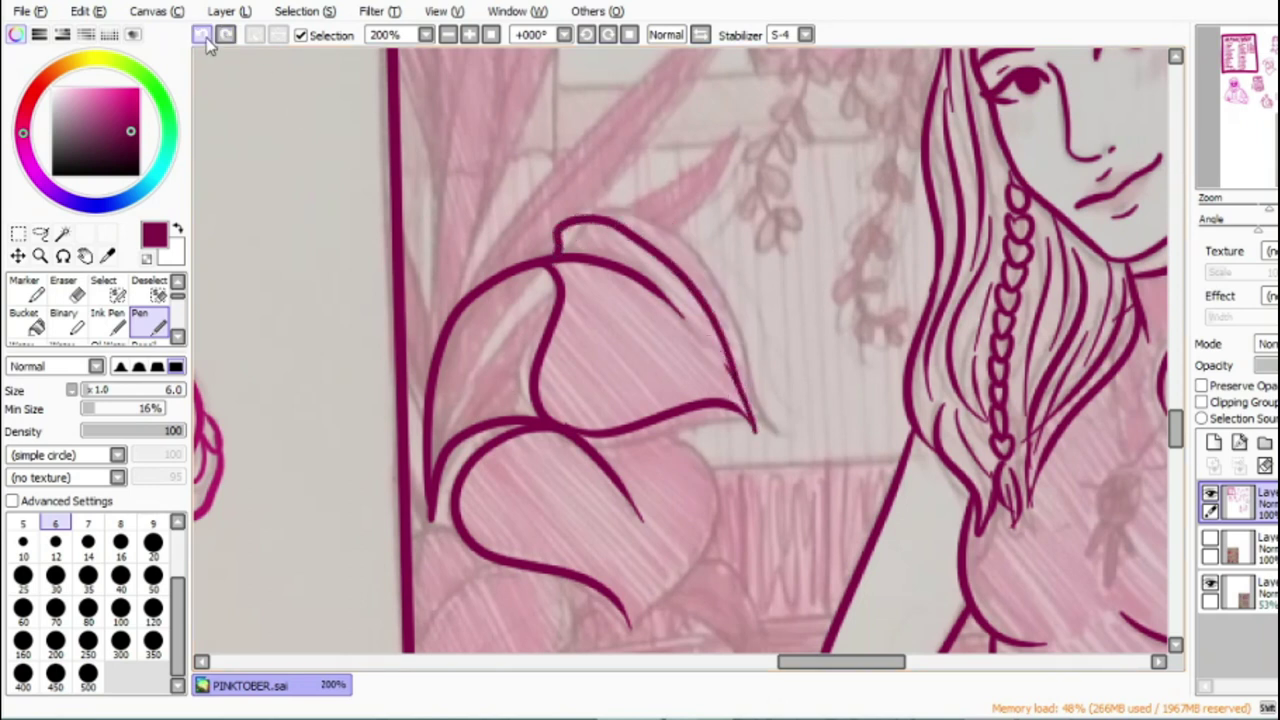
Step: Close the heart-shaped leaf at its tip, outline the lower leaf with its stem, and draw the stalks beneath it
scroll(706, 343, "down", 3)
mouse_move(610, 205)
left_mouse_down()
mouse_move(687, 224)
mouse_move(692, 352)
mouse_move(630, 412)
left_mouse_up()
left_click_drag(458, 303, 412, 300)
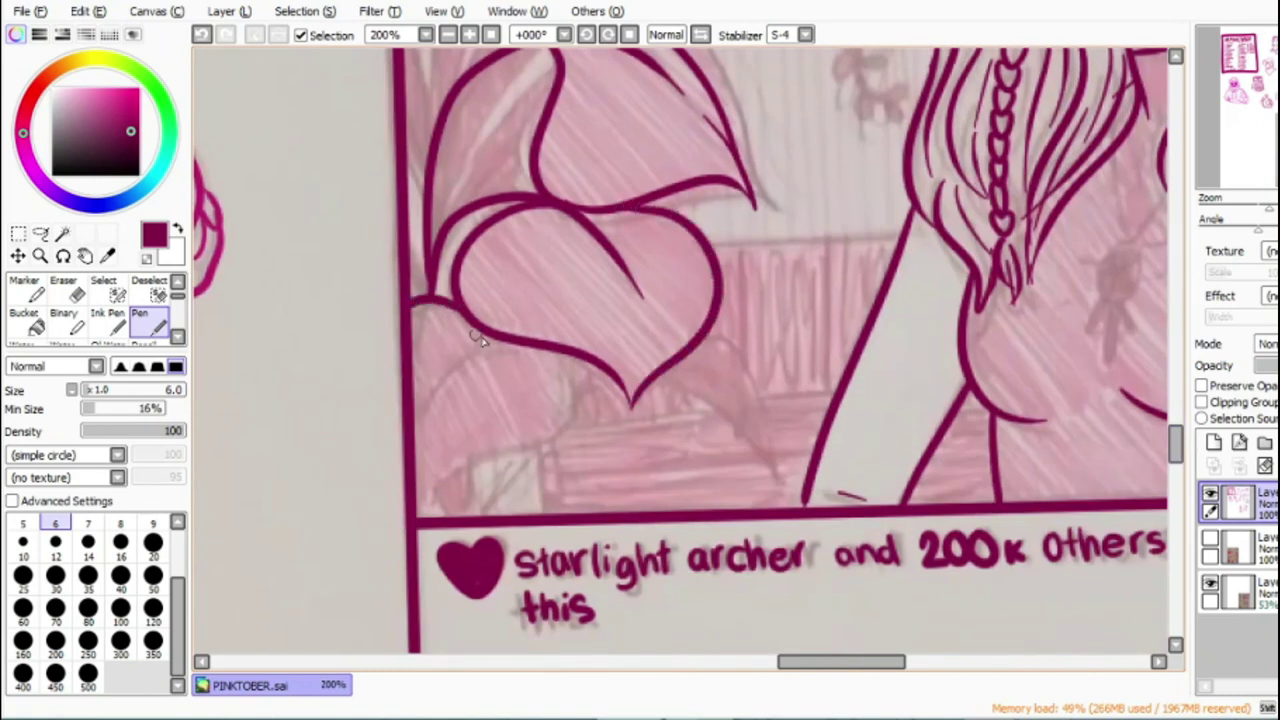
mouse_move(552, 348)
left_mouse_down()
mouse_move(553, 439)
mouse_move(422, 472)
mouse_move(460, 368)
left_mouse_up()
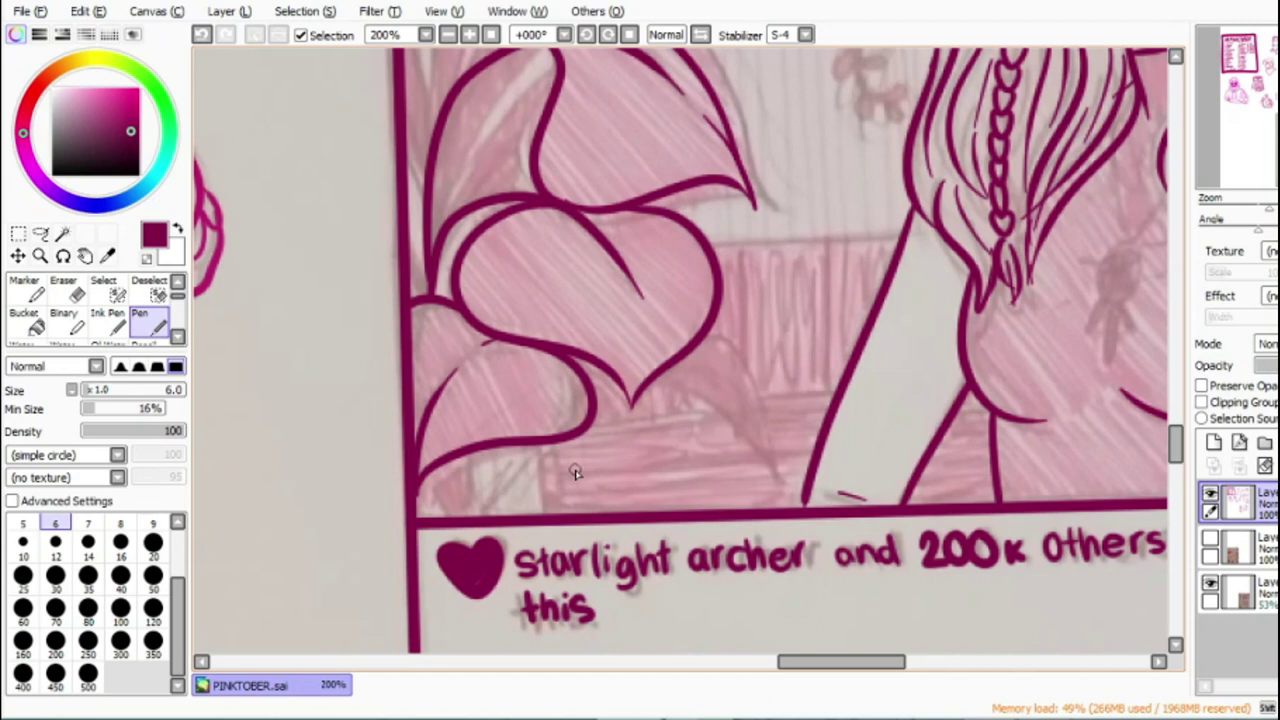
left_click_drag(465, 510, 462, 470)
left_click_drag(458, 521, 433, 473)
Step: Draw the small pointed leaf with its center vein behind the heart-shaped leaf, plus the short stem at the frame edge
left_click_drag(428, 300, 409, 240)
mouse_move(720, 350)
left_mouse_down()
mouse_move(774, 466)
mouse_move(678, 372)
mouse_move(777, 425)
left_mouse_up()
left_click(226, 38)
left_click_drag(690, 348, 752, 425)
Step: Draw the short narrow blades rising beside the photo frame at the base of the spiky plant, undoing the first long stroke
left_click_drag(1177, 453, 1175, 416)
mouse_move(437, 622)
left_mouse_down()
mouse_move(517, 386)
mouse_move(655, 218)
left_mouse_up()
key("ctrl+z")
mouse_move(430, 560)
left_mouse_down()
mouse_move(429, 468)
mouse_move(402, 376)
left_mouse_up()
left_click_drag(430, 604, 404, 524)
left_click_drag(408, 464, 427, 570)
Step: Outline the long pointed blade leaning toward the hanging planter and draw its center vein
mouse_move(436, 498)
left_mouse_down()
mouse_move(669, 186)
mouse_move(645, 285)
mouse_move(555, 400)
left_mouse_up()
key("ctrl+z")
mouse_move(436, 498)
left_mouse_down()
mouse_move(496, 386)
mouse_move(615, 251)
mouse_move(745, 152)
left_mouse_up()
left_click_drag(672, 251, 577, 364)
mouse_move(548, 415)
left_mouse_down()
mouse_move(457, 549)
mouse_move(432, 618)
left_mouse_up()
Step: Trace the small pointed blade behind the upper leaf and the narrow blade lines inside its stem, undoing the misplaced strokes
mouse_move(431, 616)
left_mouse_down()
mouse_move(576, 306)
mouse_move(622, 246)
left_mouse_up()
key("ctrl+z")
mouse_move(434, 612)
left_mouse_down()
mouse_move(520, 395)
mouse_move(620, 270)
left_mouse_up()
mouse_move(612, 380)
left_mouse_down()
mouse_move(695, 331)
mouse_move(690, 383)
mouse_move(665, 405)
left_mouse_up()
left_click(201, 36)
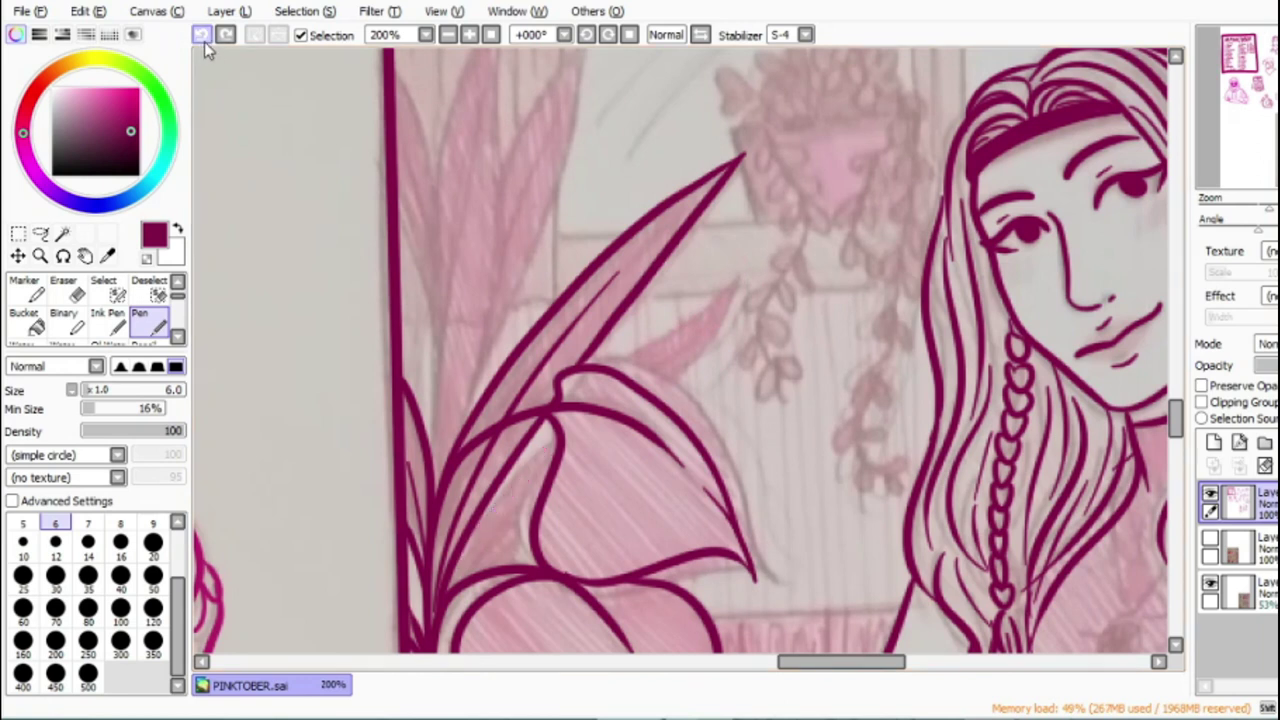
left_click_drag(448, 597, 572, 422)
mouse_move(670, 360)
left_mouse_down()
mouse_move(714, 357)
mouse_move(680, 412)
left_mouse_up()
left_click_drag(445, 645, 561, 470)
left_click_drag(661, 393, 692, 363)
left_click_drag(499, 546, 545, 484)
Step: Trace the tall upright blades with their center veins beside the frame, and thicken the stalks at the plant's base
scroll(578, 455, "up", 3)
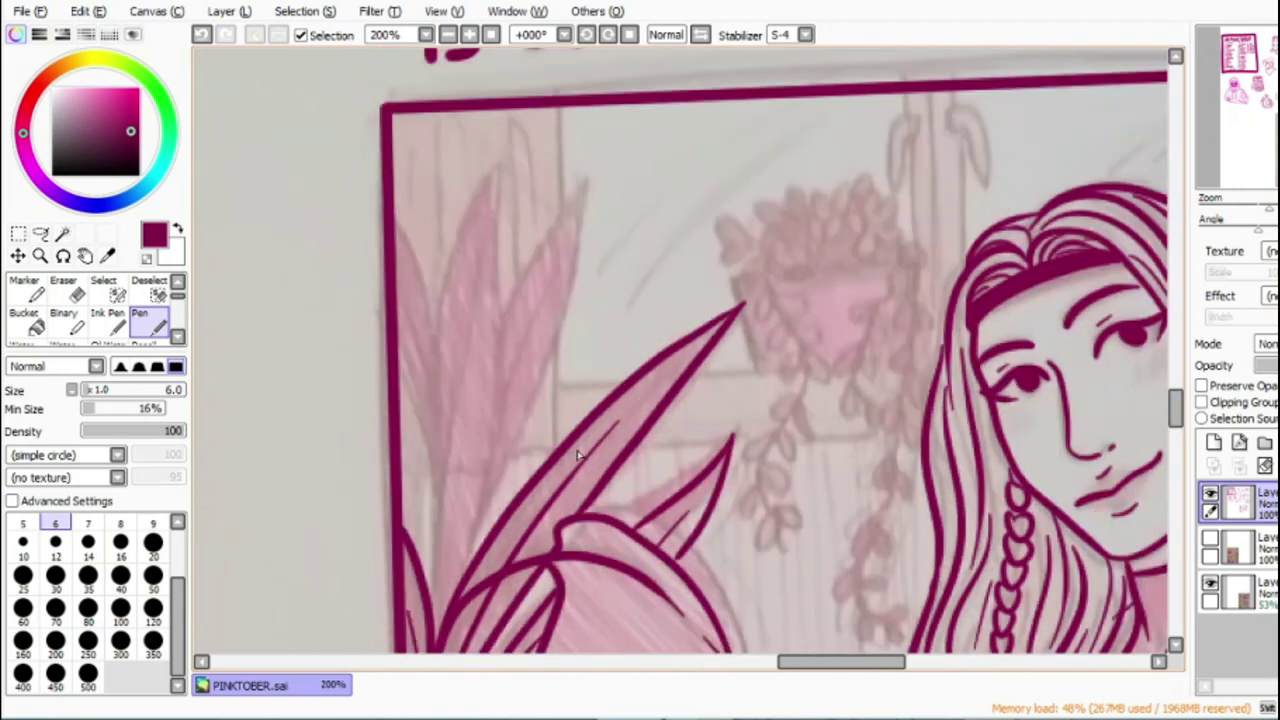
mouse_move(433, 615)
left_mouse_down()
mouse_move(472, 195)
mouse_move(503, 437)
mouse_move(440, 630)
mouse_move(460, 298)
left_mouse_up()
left_click_drag(435, 474, 396, 352)
left_click_drag(393, 216, 438, 325)
left_click_drag(396, 282, 437, 392)
mouse_move(500, 342)
left_mouse_down()
mouse_move(543, 240)
mouse_move(545, 400)
mouse_move(478, 560)
left_mouse_up()
left_click_drag(504, 465, 552, 250)
scroll(918, 385, "down", 5)
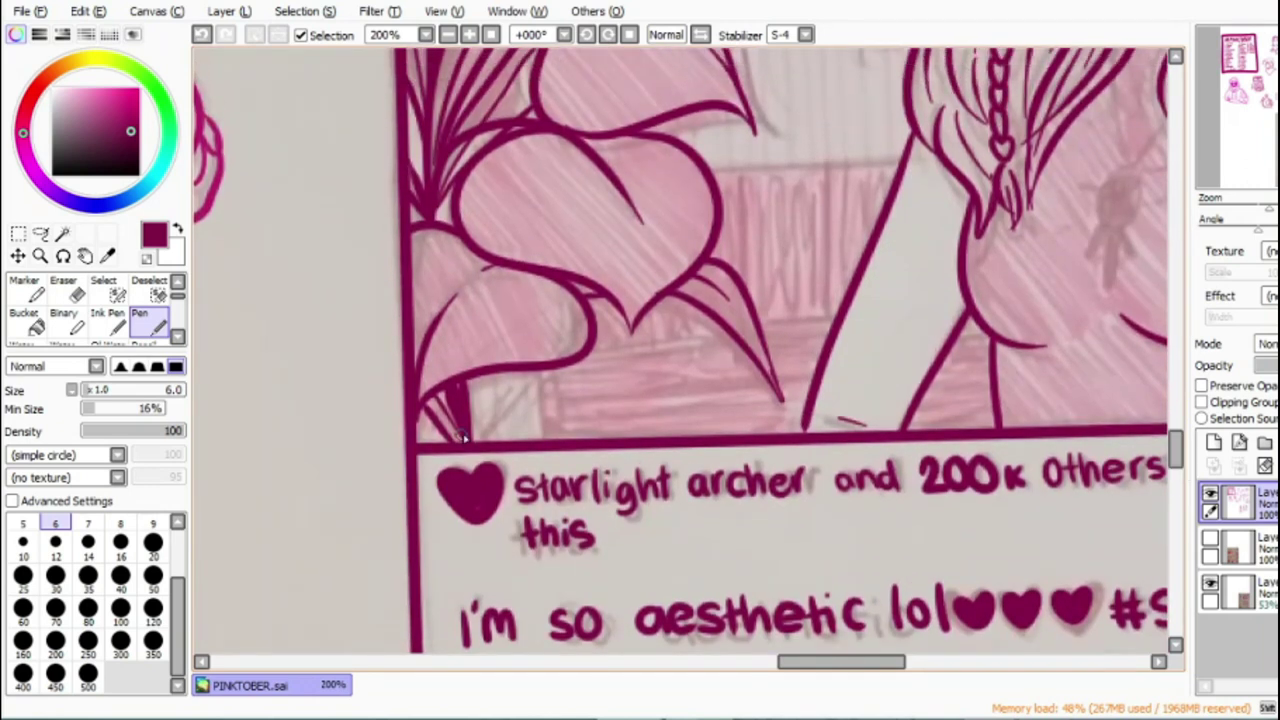
left_click_drag(471, 438, 488, 385)
Step: Review the whole social media drawing, toggling the sketch photo layer's visibility to compare the line art with it
left_click(448, 36)
left_click(448, 36)
left_click(448, 36)
left_click(448, 36)
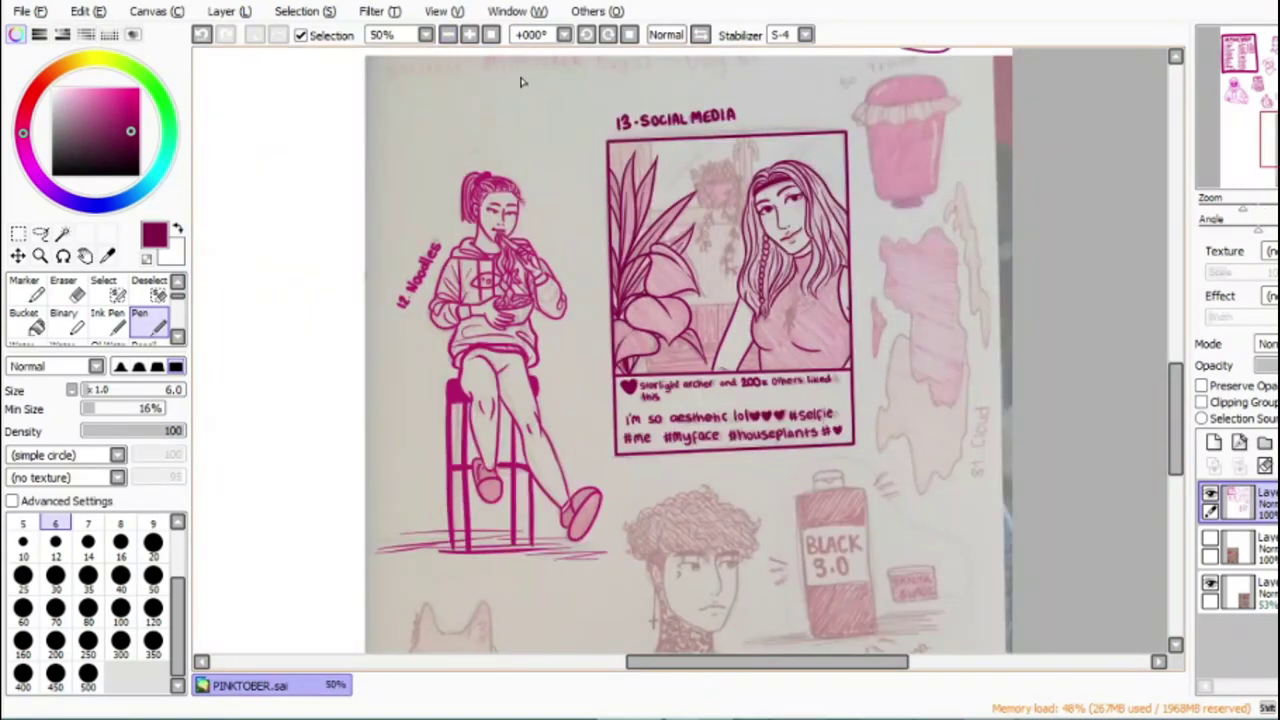
left_click(470, 35)
left_click_drag(692, 666, 714, 668)
scroll(1000, 400, "up", 2)
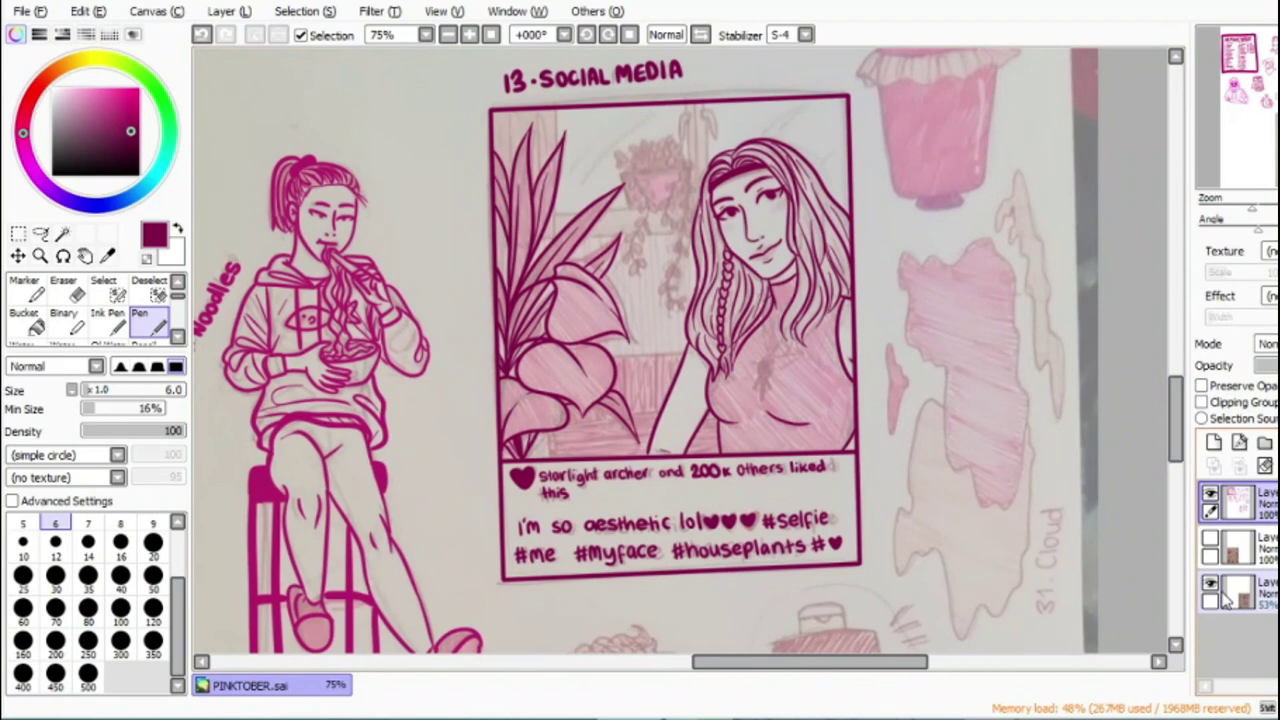
left_click(1210, 585)
left_click(1210, 584)
left_click_drag(1178, 440, 1178, 428)
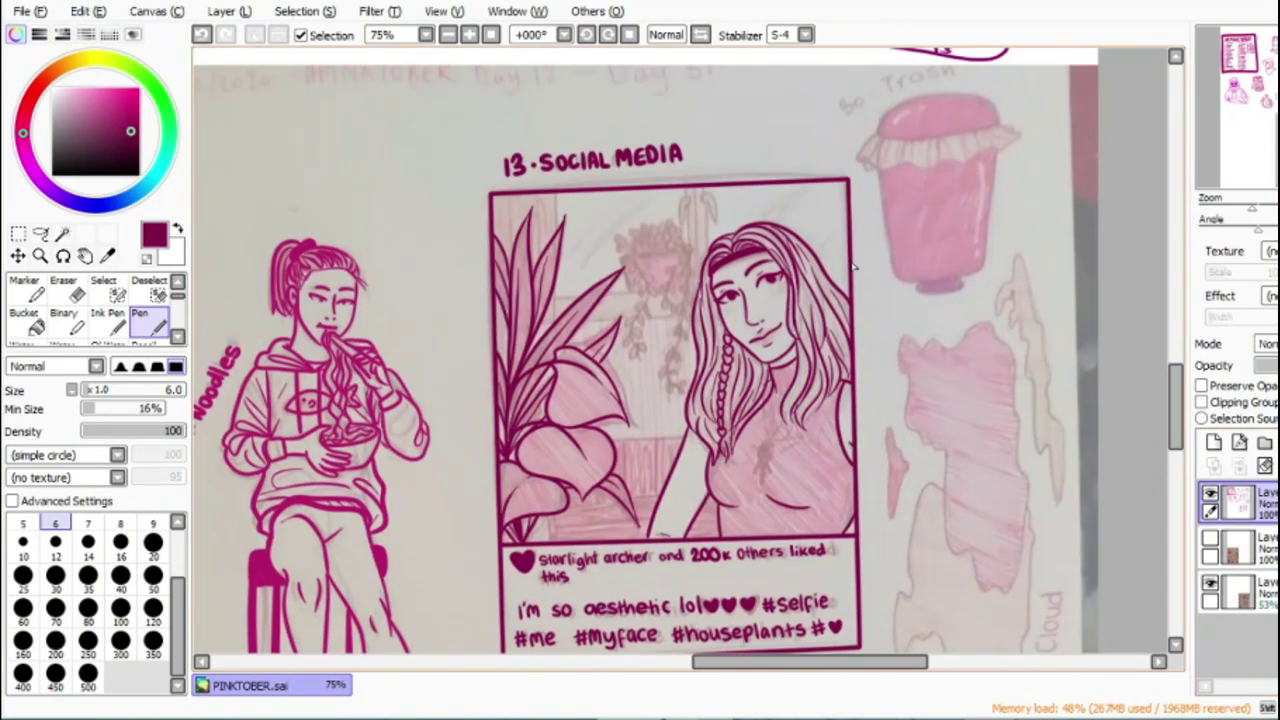
Step: Draw the necklace cord in a V below the neck with an oval pendant at its point
left_click(471, 36)
left_click(471, 36)
left_click(471, 36)
mouse_move(906, 584)
left_mouse_down()
mouse_move(914, 505)
mouse_move(957, 540)
left_mouse_up()
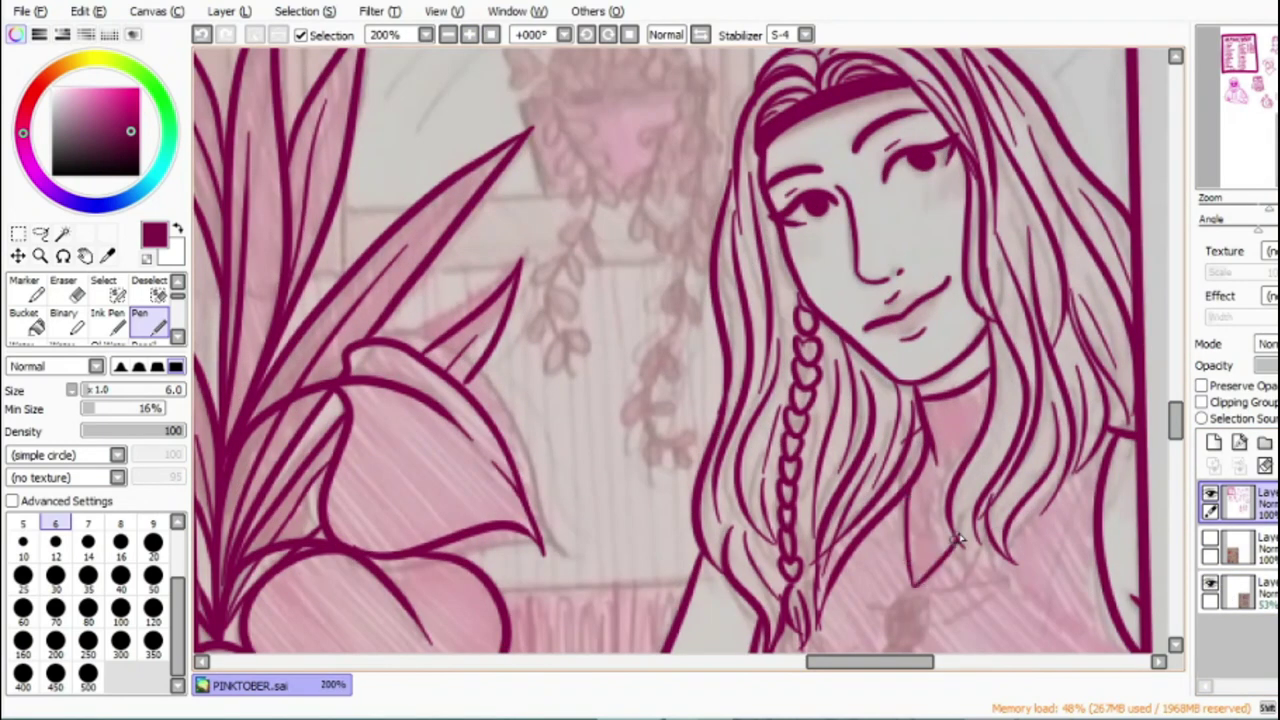
left_click_drag(1176, 429, 1176, 445)
mouse_move(911, 346)
left_mouse_down()
mouse_move(928, 380)
mouse_move(910, 347)
left_mouse_up()
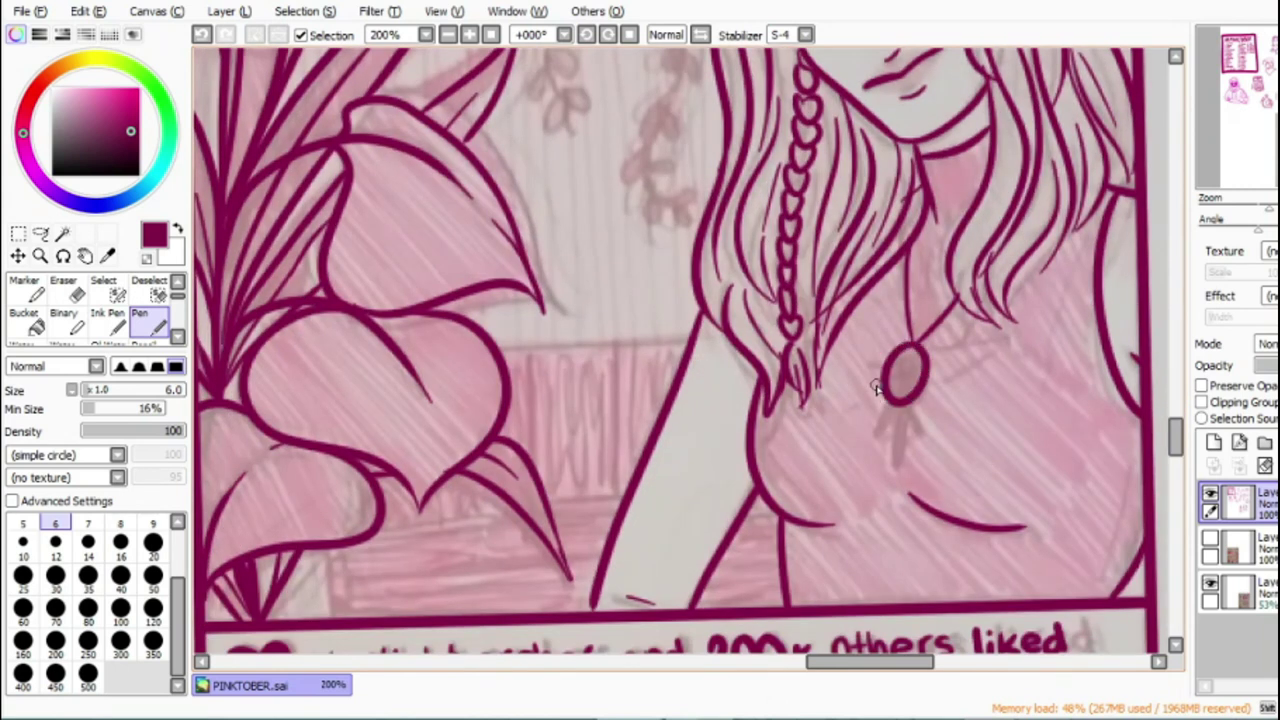
Step: Turn the pendant into a sun with wavy rays around the oval, erasing and redrawing where the cord meets it
left_click(202, 36)
left_click(202, 36)
left_click(470, 36)
left_click(470, 36)
left_click_drag(896, 662, 916, 662)
mouse_move(848, 346)
left_mouse_down()
mouse_move(823, 294)
mouse_move(814, 343)
mouse_move(771, 357)
mouse_move(781, 428)
mouse_move(812, 445)
mouse_move(808, 509)
mouse_move(850, 455)
mouse_move(940, 455)
mouse_move(912, 412)
mouse_move(965, 327)
left_mouse_up()
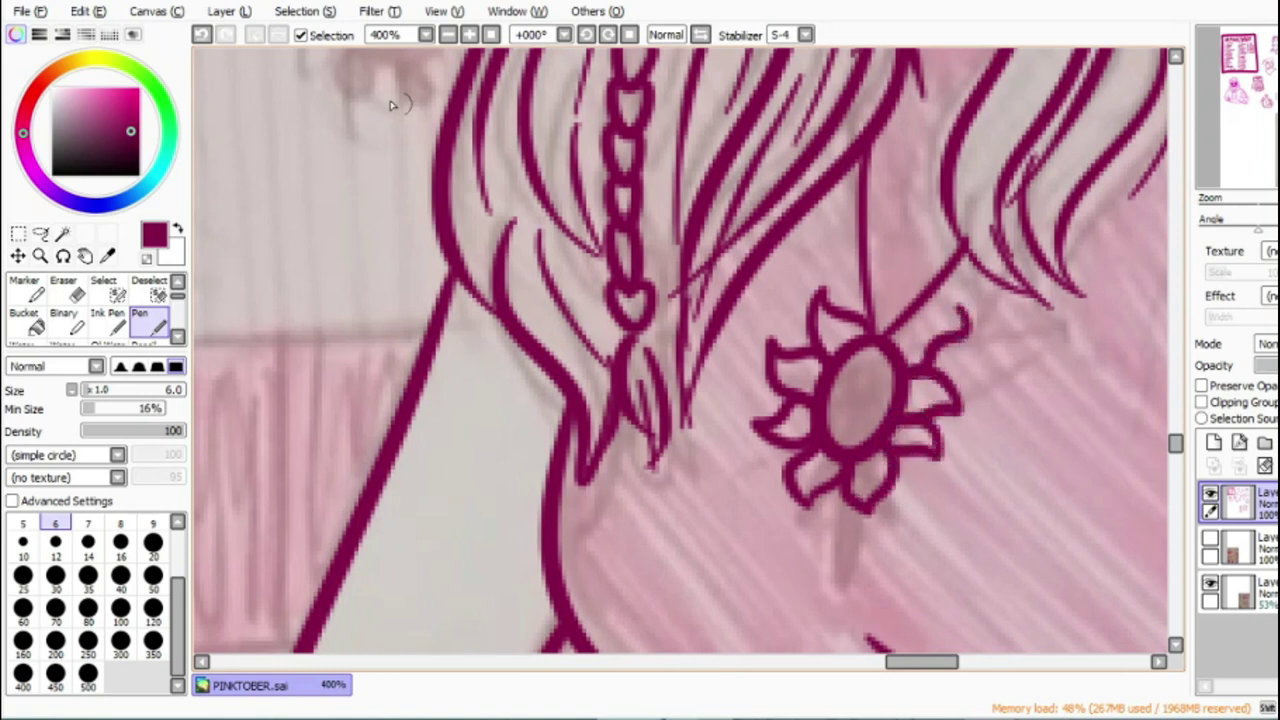
left_click(201, 34)
mouse_move(872, 320)
left_mouse_down()
mouse_move(820, 314)
mouse_move(791, 334)
mouse_move(806, 410)
mouse_move(763, 445)
mouse_move(877, 480)
mouse_move(894, 429)
mouse_move(943, 437)
mouse_move(910, 382)
mouse_move(957, 337)
mouse_move(894, 349)
mouse_move(903, 274)
mouse_move(872, 347)
left_mouse_up()
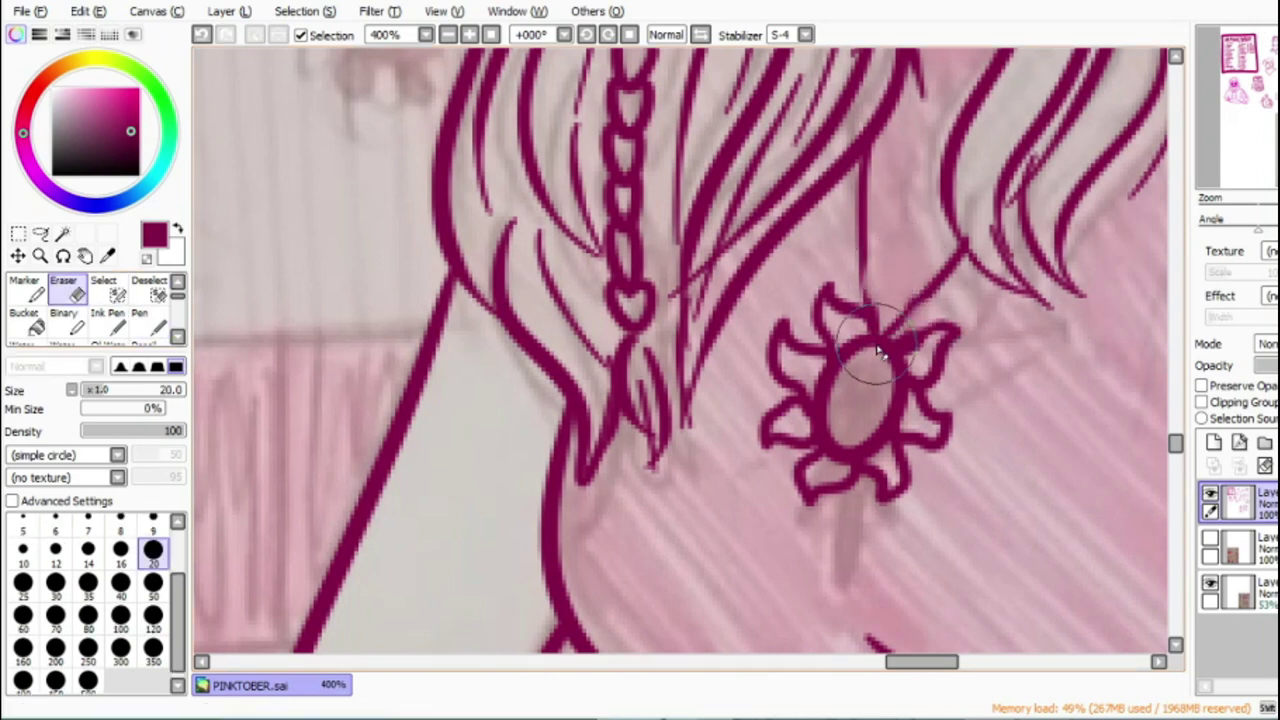
mouse_move(868, 352)
left_mouse_down()
mouse_move(886, 303)
mouse_move(903, 350)
left_mouse_up()
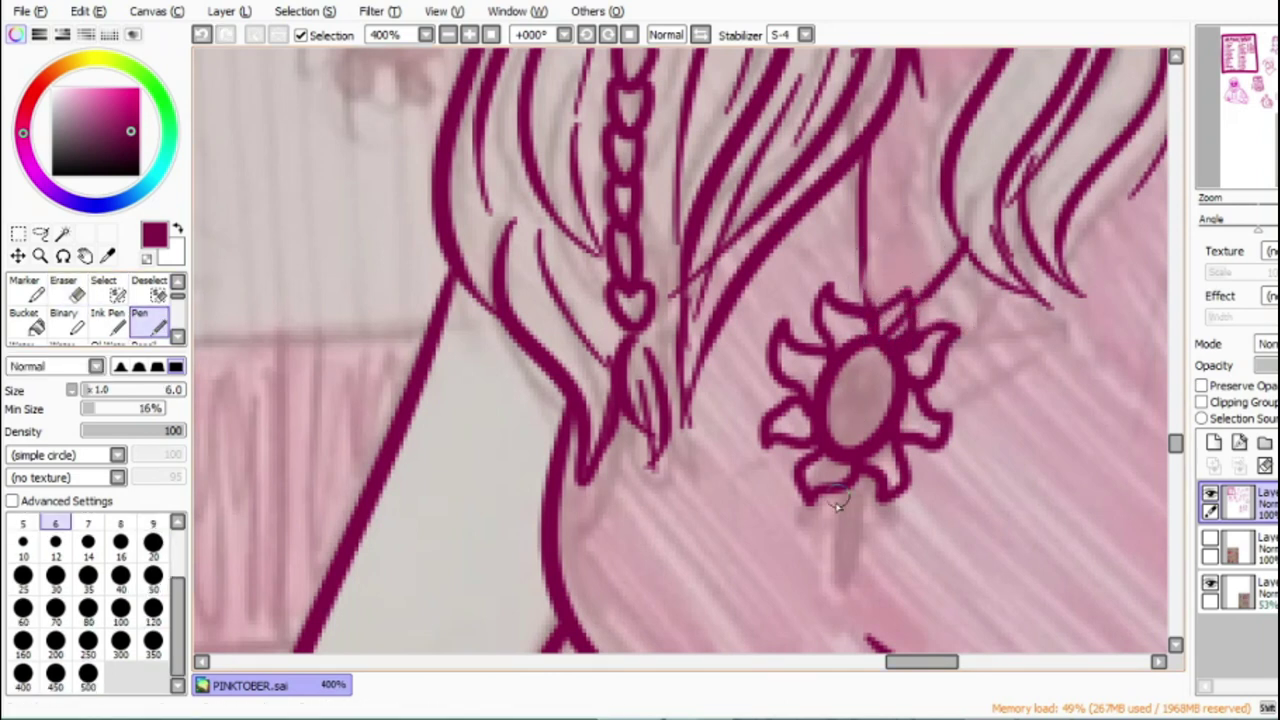
Step: Trace the wooden panel's edge and vertical grain lines behind the tall plant blades in the photo's background
left_click(448, 38)
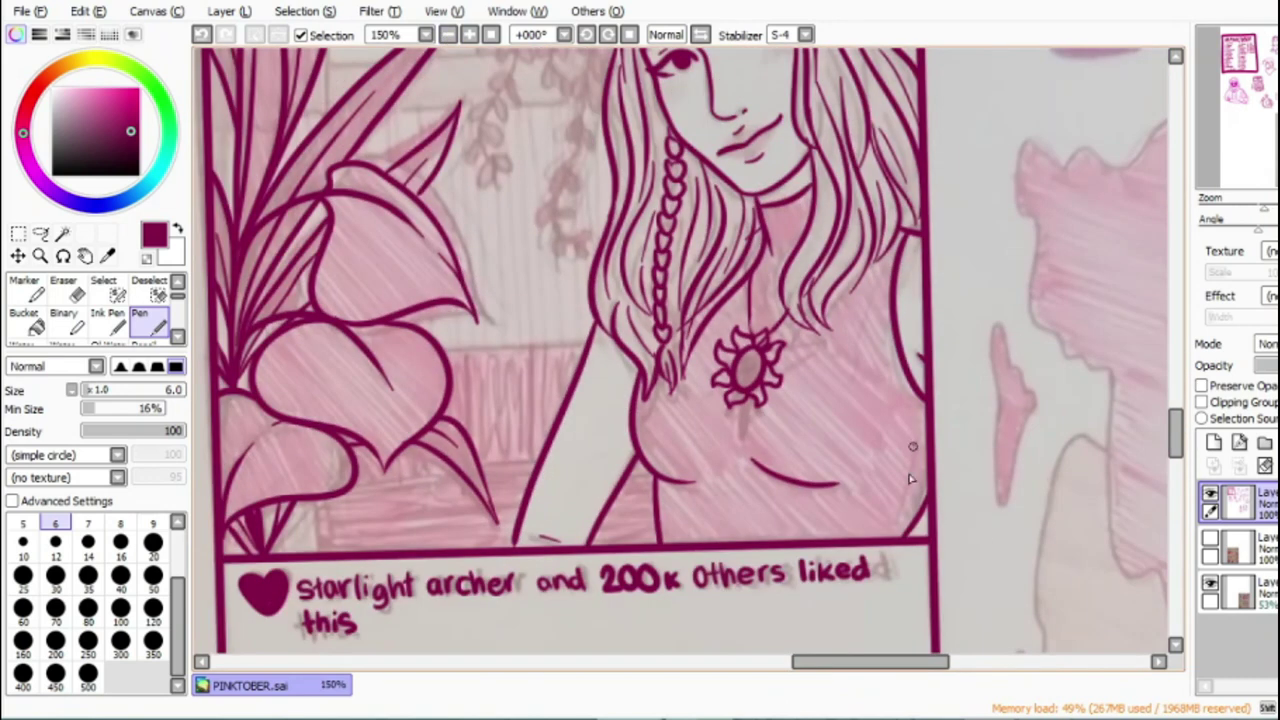
left_click_drag(806, 664, 746, 664)
left_click_drag(1177, 447, 1177, 418)
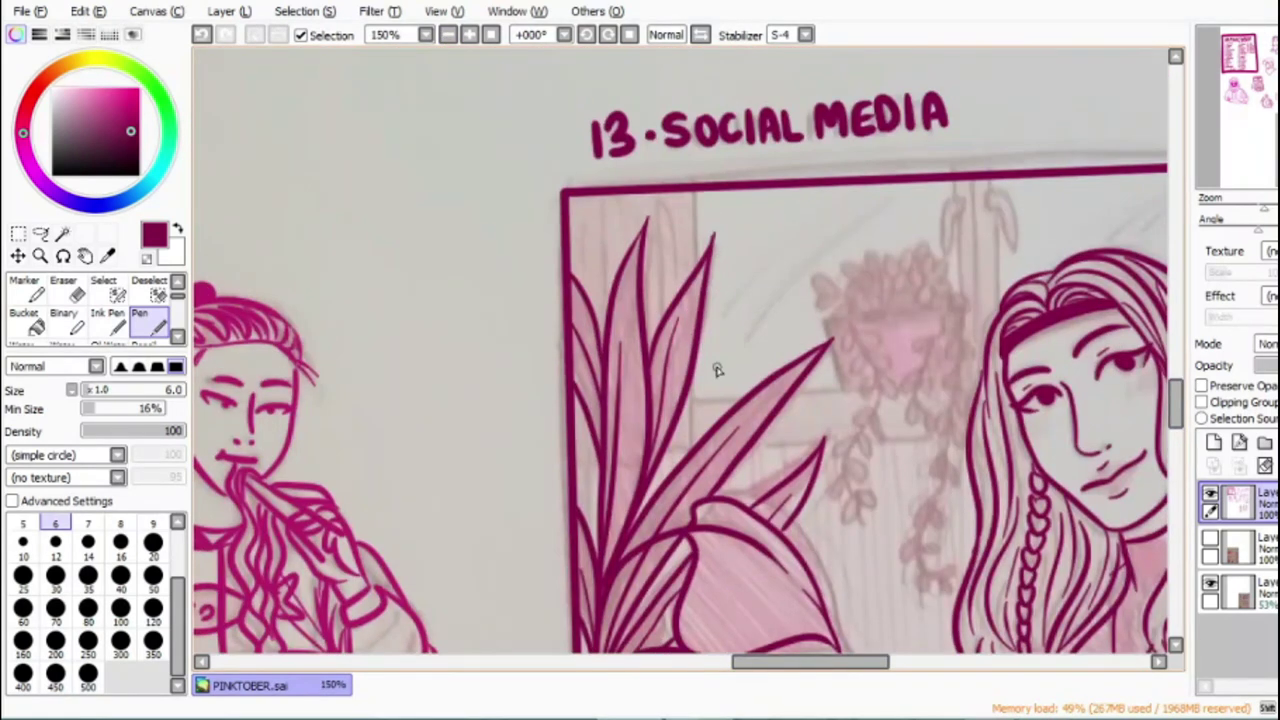
mouse_move(695, 192)
left_mouse_down()
mouse_move(704, 428)
mouse_move(620, 472)
left_mouse_up()
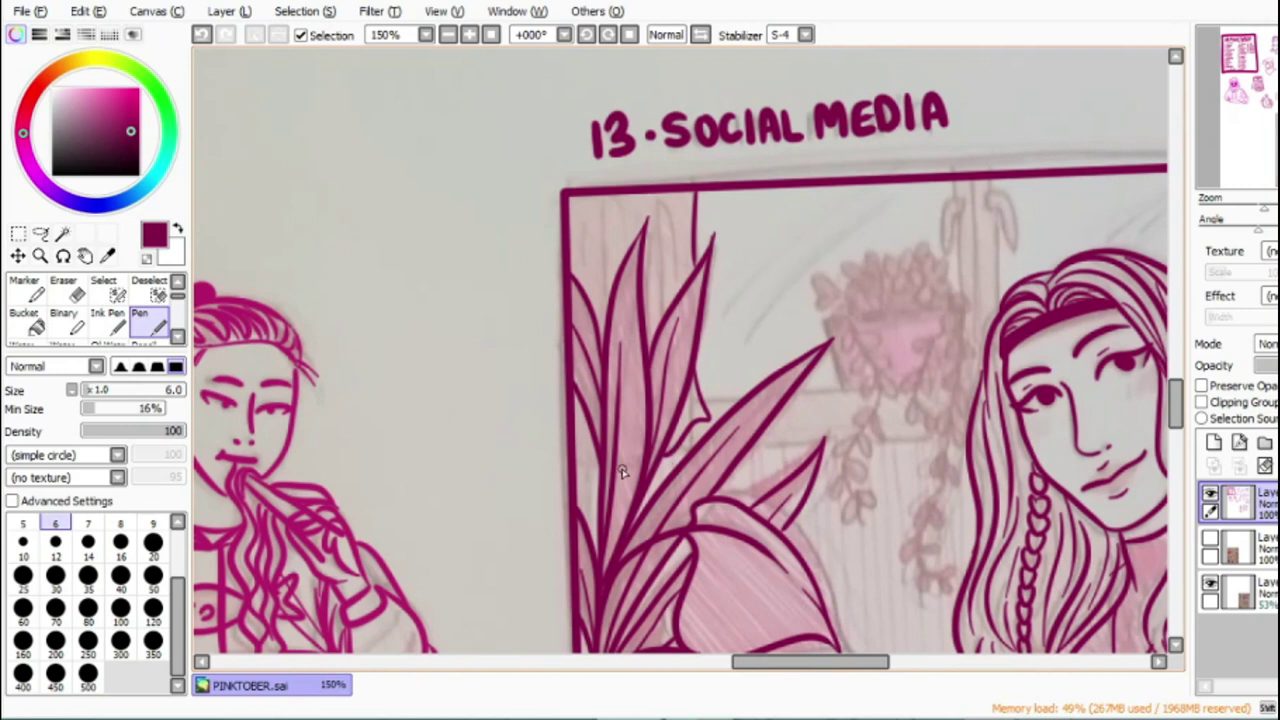
mouse_move(799, 663)
left_mouse_down()
mouse_move(863, 668)
mouse_move(780, 665)
left_mouse_up()
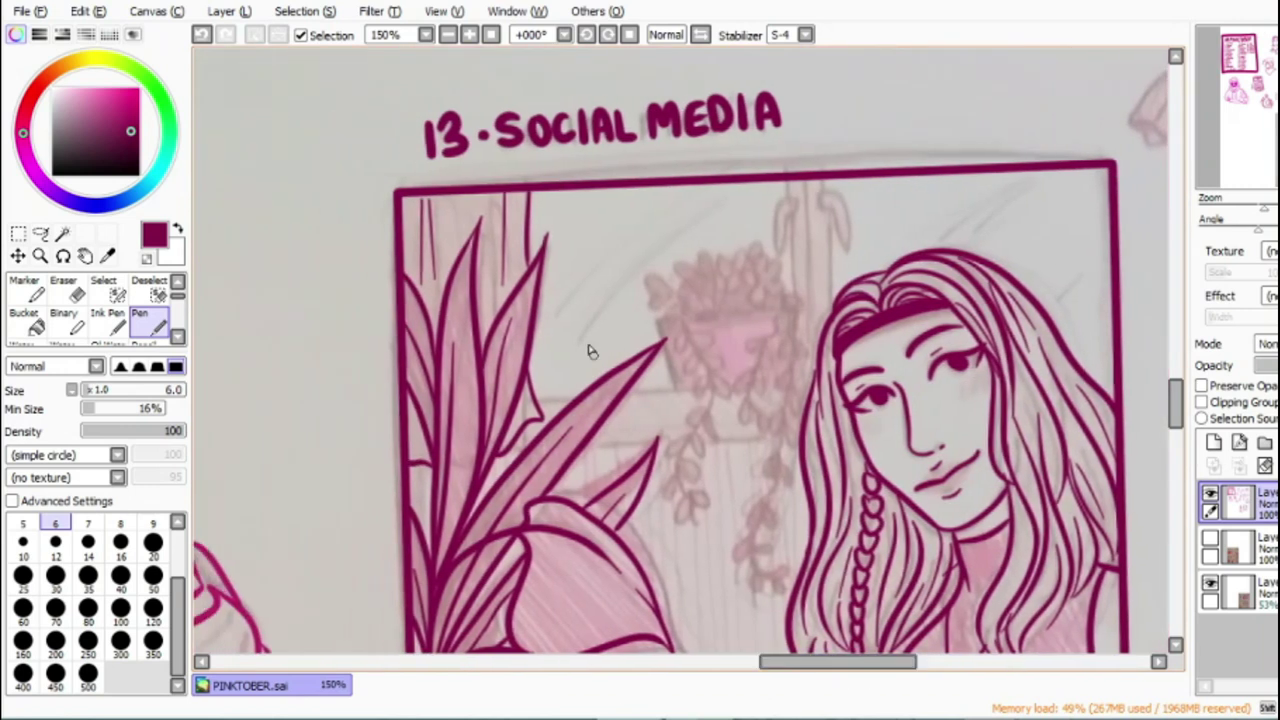
Step: Draw the horizontal window sill lines behind the tall plant and the side edge of the hanging-vine pot
left_click(469, 33)
left_click_drag(566, 479, 808, 466)
left_click_drag(488, 412, 716, 405)
left_click_drag(650, 313, 675, 398)
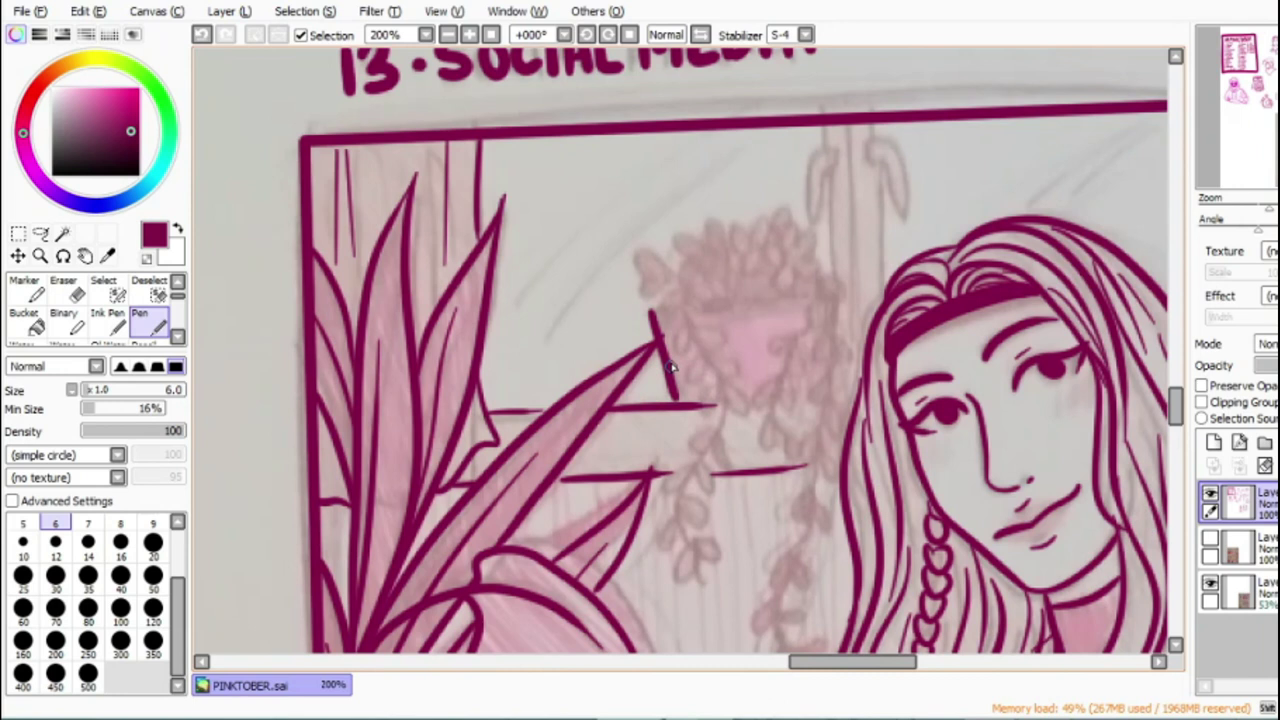
Step: Draw a leafy vine trailing down each side of the flowerpot, with extra leaves where the left vine starts
mouse_move(677, 275)
left_mouse_down()
mouse_move(714, 306)
mouse_move(680, 300)
mouse_move(697, 329)
mouse_move(695, 372)
mouse_move(706, 345)
left_mouse_up()
mouse_move(707, 397)
left_mouse_down()
mouse_move(730, 385)
mouse_move(720, 425)
mouse_move(735, 430)
mouse_move(688, 485)
mouse_move(705, 505)
mouse_move(680, 545)
mouse_move(739, 568)
left_mouse_up()
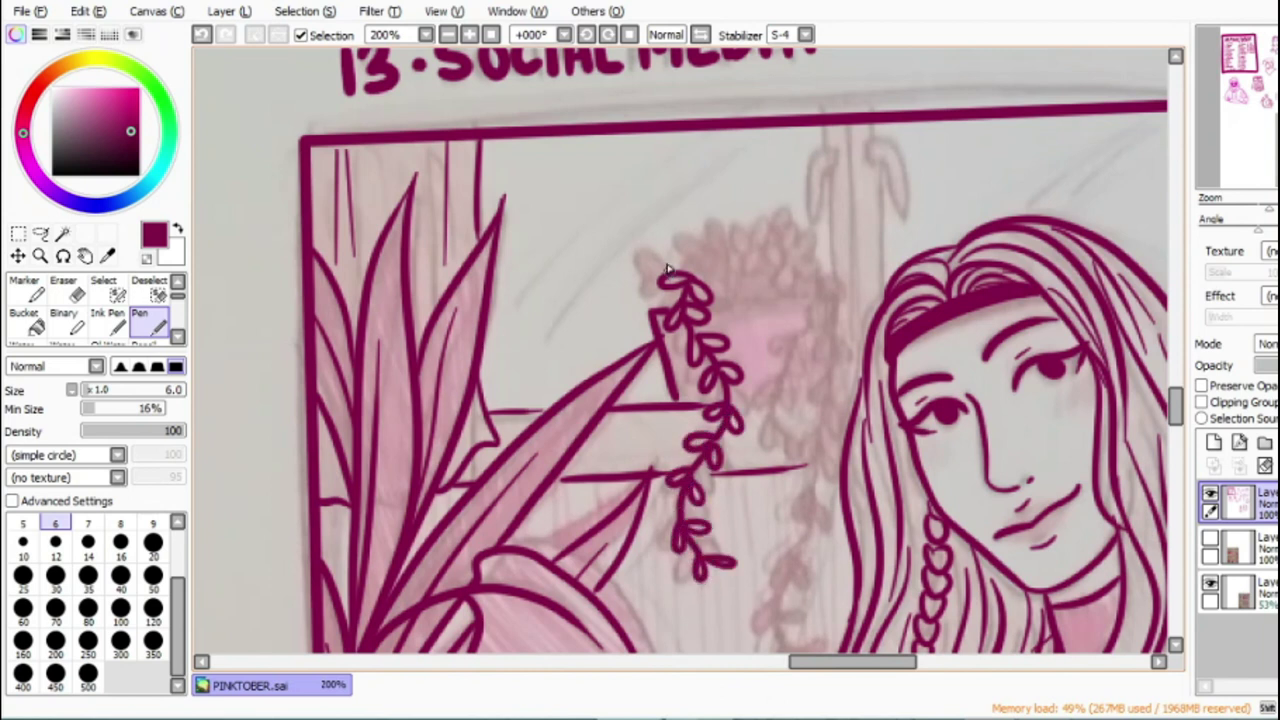
left_click_drag(667, 270, 654, 297)
mouse_move(817, 291)
left_mouse_down()
mouse_move(829, 282)
mouse_move(832, 347)
mouse_move(831, 323)
left_mouse_up()
mouse_move(818, 388)
left_mouse_down()
mouse_move(842, 446)
mouse_move(809, 458)
mouse_move(834, 492)
mouse_move(800, 506)
mouse_move(813, 540)
mouse_move(820, 512)
left_mouse_up()
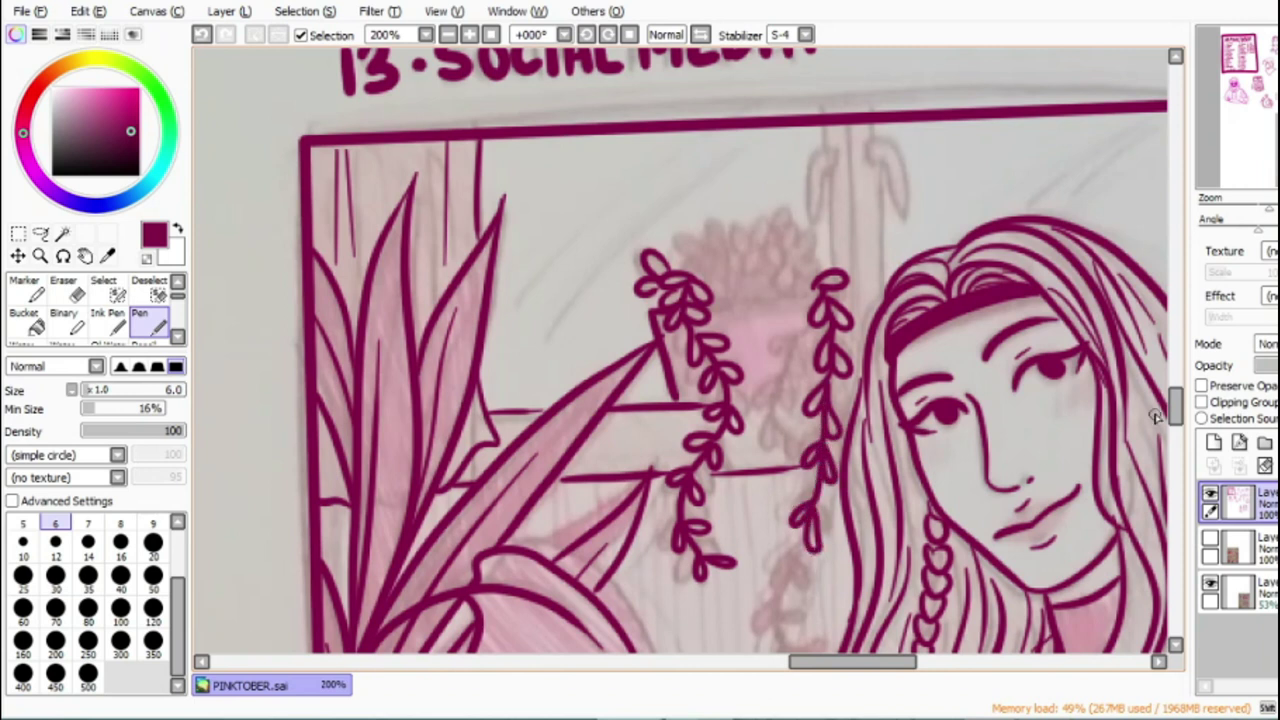
Step: Add the short inner vine, the pot's curved rim and the dense cluster of leaves filling the pot's top
left_click_drag(1175, 408, 1175, 422)
mouse_move(812, 304)
left_mouse_down()
mouse_move(775, 350)
mouse_move(790, 363)
mouse_move(778, 408)
mouse_move(799, 446)
mouse_move(806, 436)
left_mouse_up()
key("ctrl+z")
left_click_drag(1177, 423, 1177, 403)
left_click_drag(793, 364, 802, 440)
mouse_move(800, 395)
left_mouse_down()
mouse_move(766, 426)
mouse_move(790, 458)
mouse_move(758, 484)
mouse_move(797, 497)
left_mouse_up()
left_click_drag(706, 377, 800, 368)
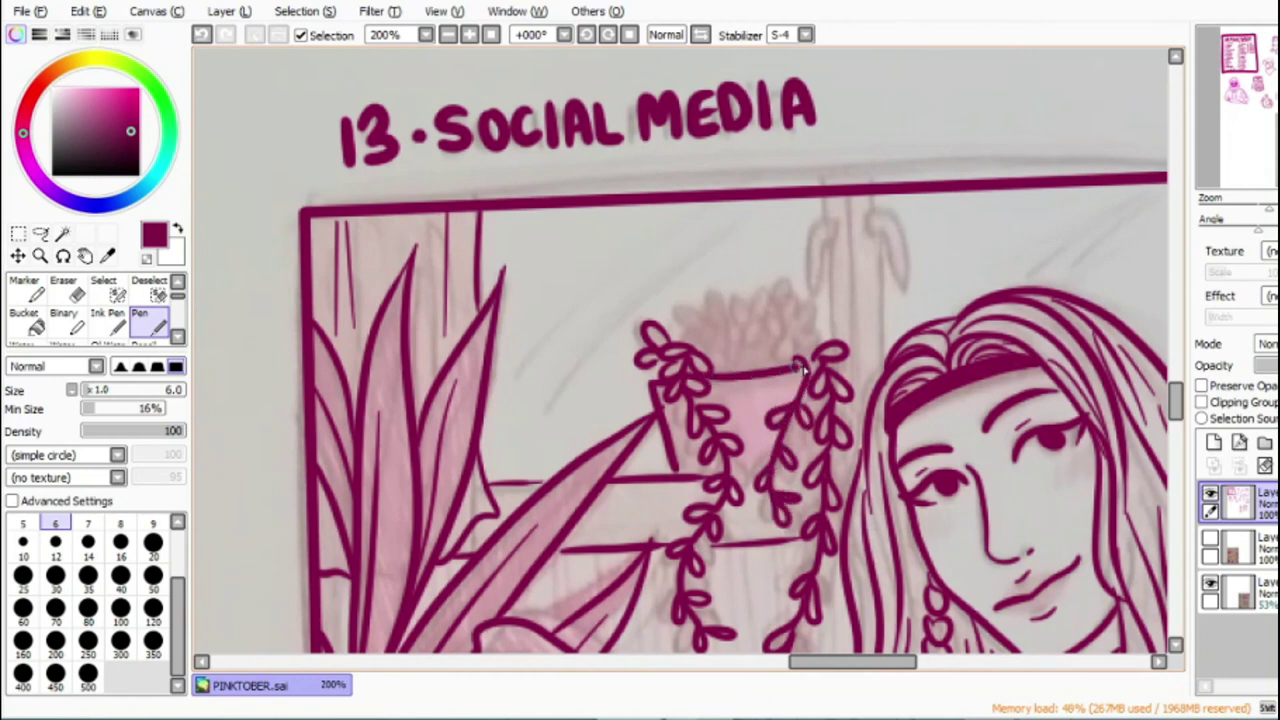
left_click_drag(730, 478, 813, 478)
mouse_move(767, 369)
left_mouse_down()
mouse_move(810, 320)
mouse_move(716, 365)
mouse_move(700, 340)
mouse_move(711, 342)
mouse_move(708, 306)
mouse_move(758, 354)
mouse_move(726, 297)
mouse_move(790, 305)
mouse_move(818, 350)
left_mouse_up()
Step: Draw the vertical window frame lines between the pot and the woman's hair, with a handle on each side, redoing the first handle
left_click_drag(850, 196, 866, 430)
mouse_move(830, 220)
left_mouse_down()
mouse_move(798, 288)
mouse_move(838, 248)
mouse_move(835, 341)
left_mouse_up()
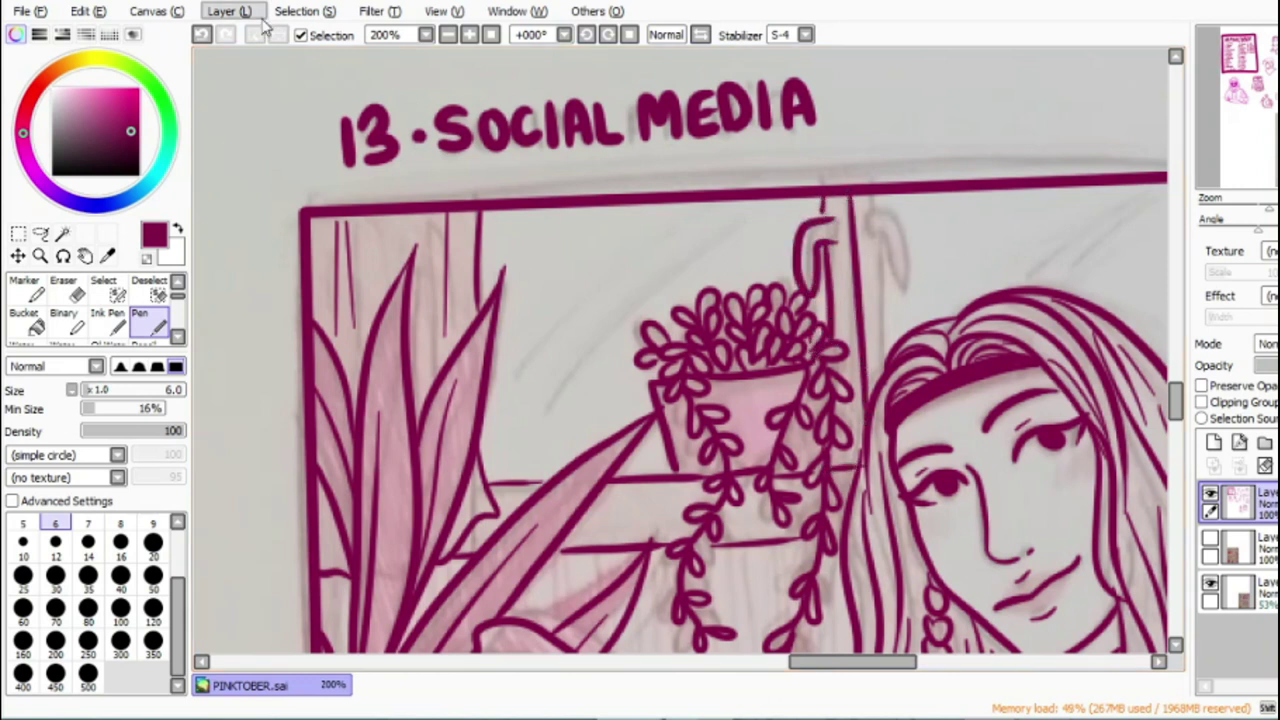
left_click(204, 36)
left_click(204, 36)
left_click(204, 36)
left_click(204, 36)
mouse_move(839, 234)
left_mouse_down()
mouse_move(819, 286)
mouse_move(813, 229)
mouse_move(838, 230)
left_mouse_up()
left_click_drag(832, 325, 833, 340)
mouse_move(867, 219)
left_mouse_down()
mouse_move(901, 277)
mouse_move(868, 232)
mouse_move(890, 358)
left_mouse_up()
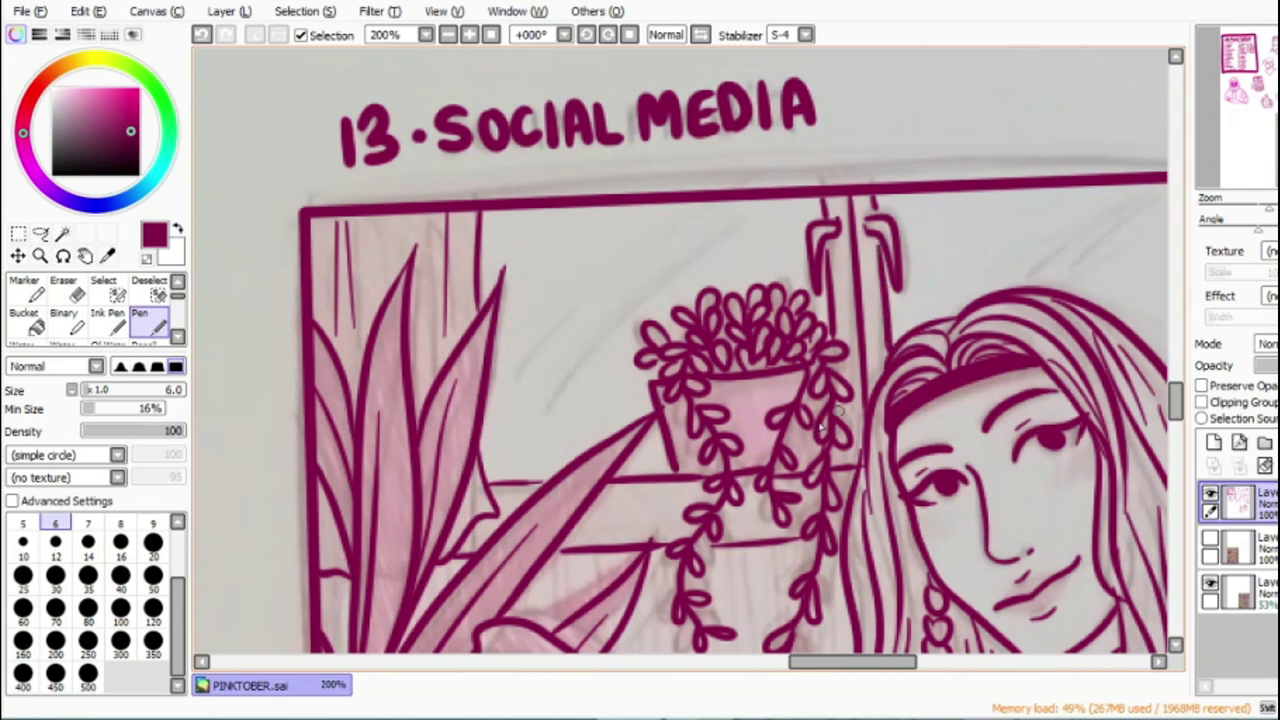
Step: Add thin diagonal reflection lines to the glass on both sides of the window frame
left_click_drag(546, 336, 677, 223)
left_click_drag(554, 356, 662, 255)
left_click_drag(811, 662, 851, 662)
left_click_drag(806, 280, 935, 185)
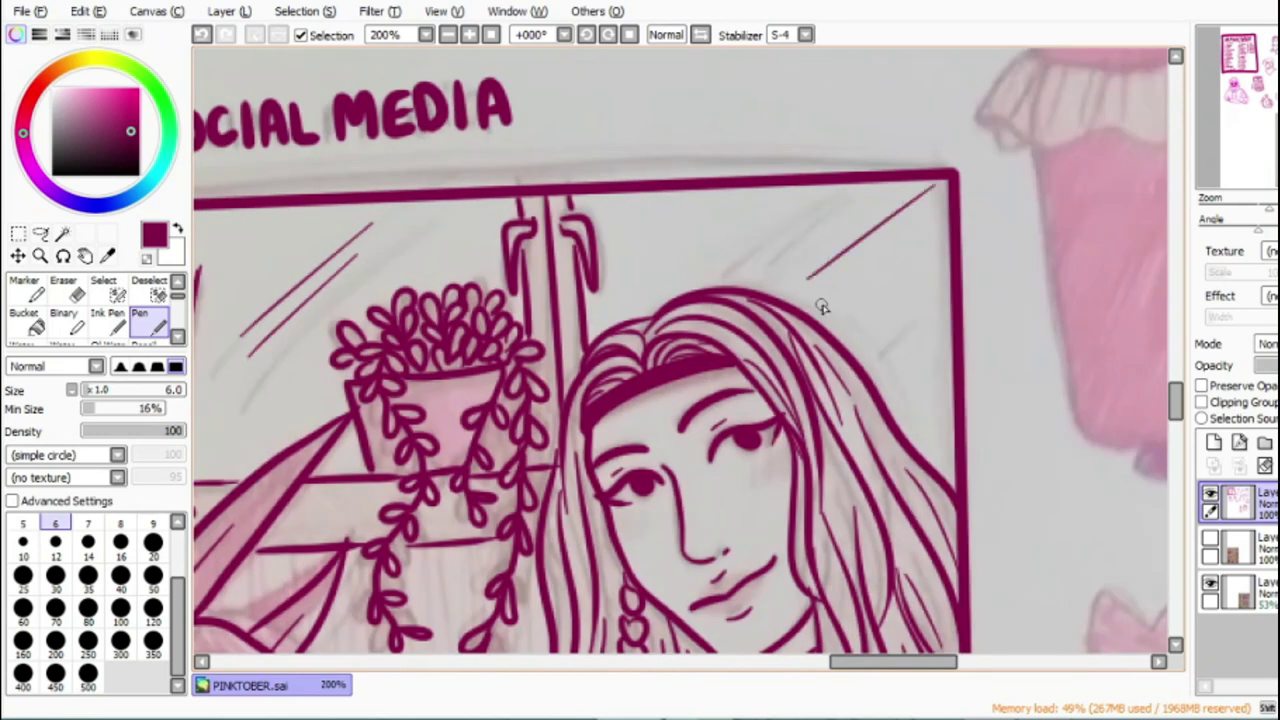
left_click_drag(826, 302, 932, 218)
left_click_drag(912, 356, 934, 334)
Step: Review the whole social media drawing, toggling the sketch photo layer's visibility off and on
left_click(449, 36)
left_click(449, 36)
left_click(449, 36)
left_click(449, 36)
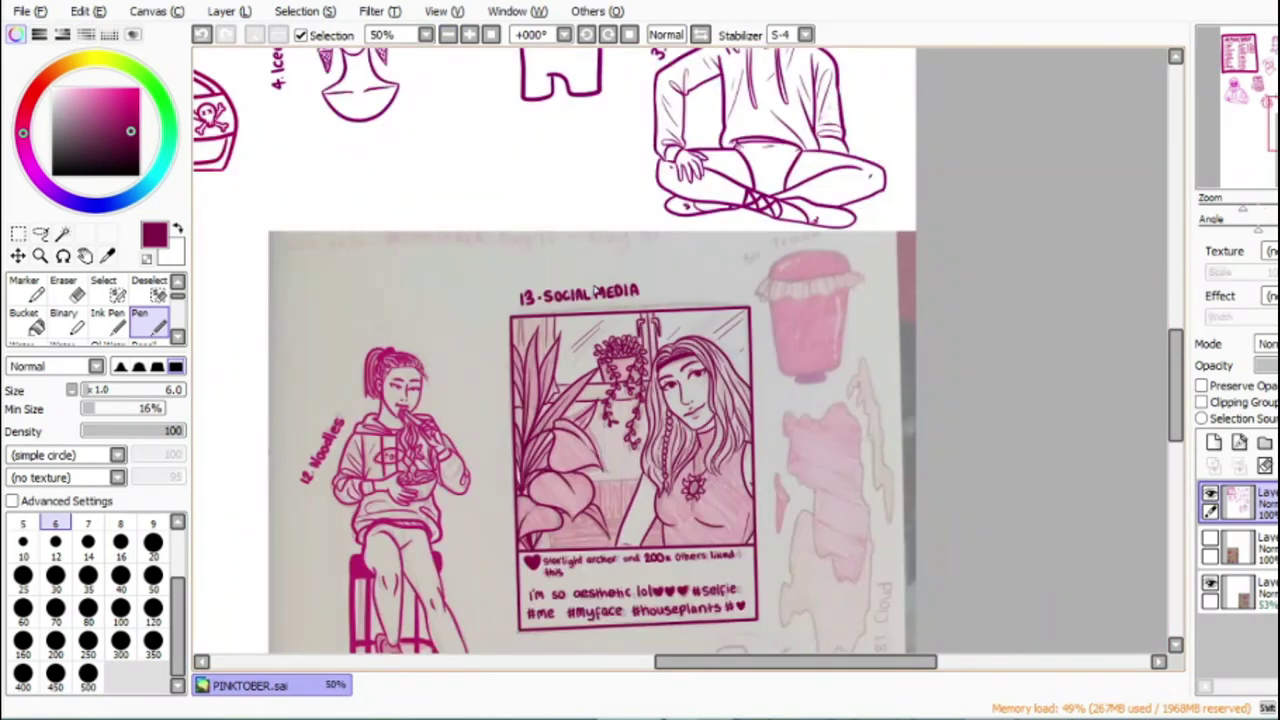
left_click_drag(1183, 418, 1177, 463)
left_click(1209, 588)
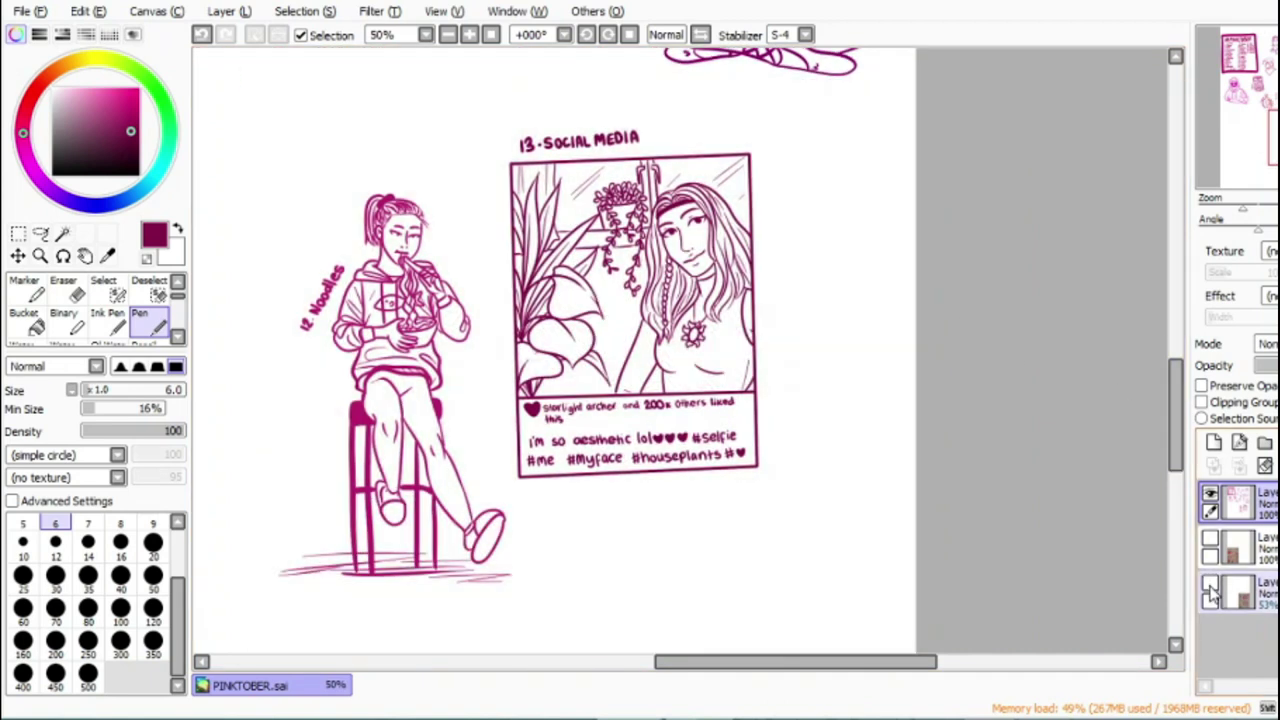
left_click(1210, 590)
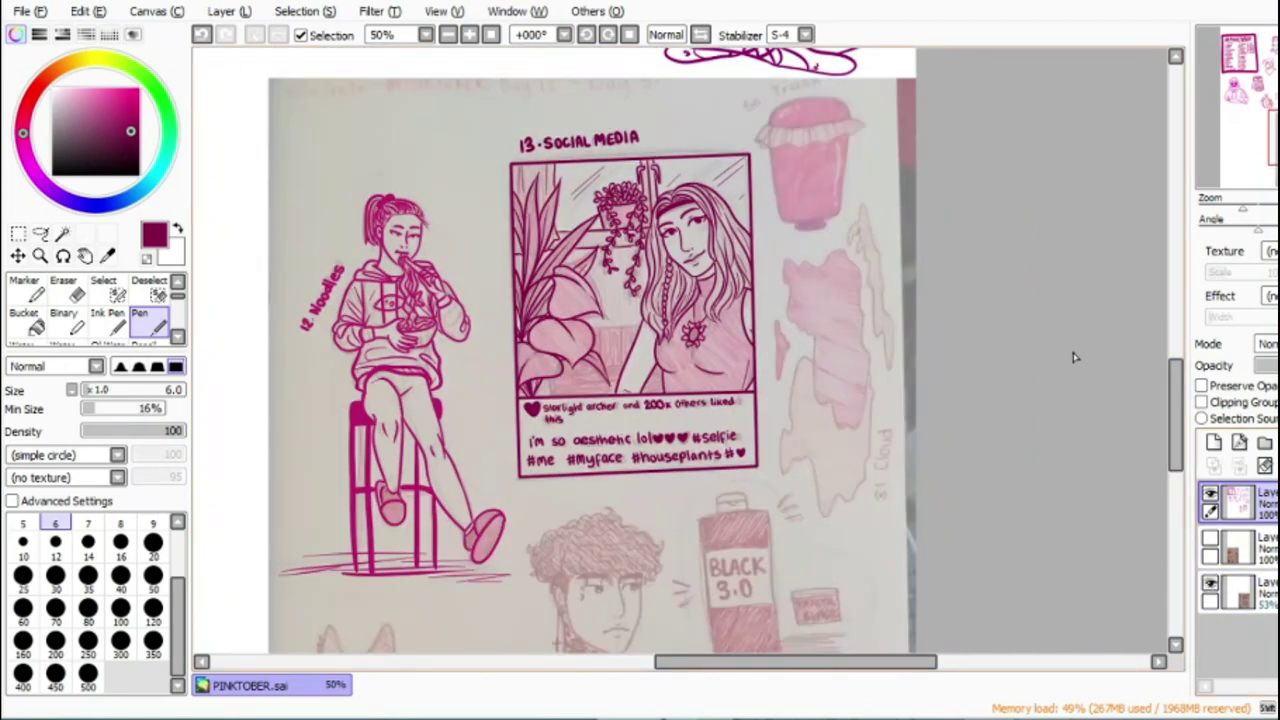
Step: Choose a darker plum colour for the line art of the tattooed figure
left_click_drag(1175, 446, 1185, 502)
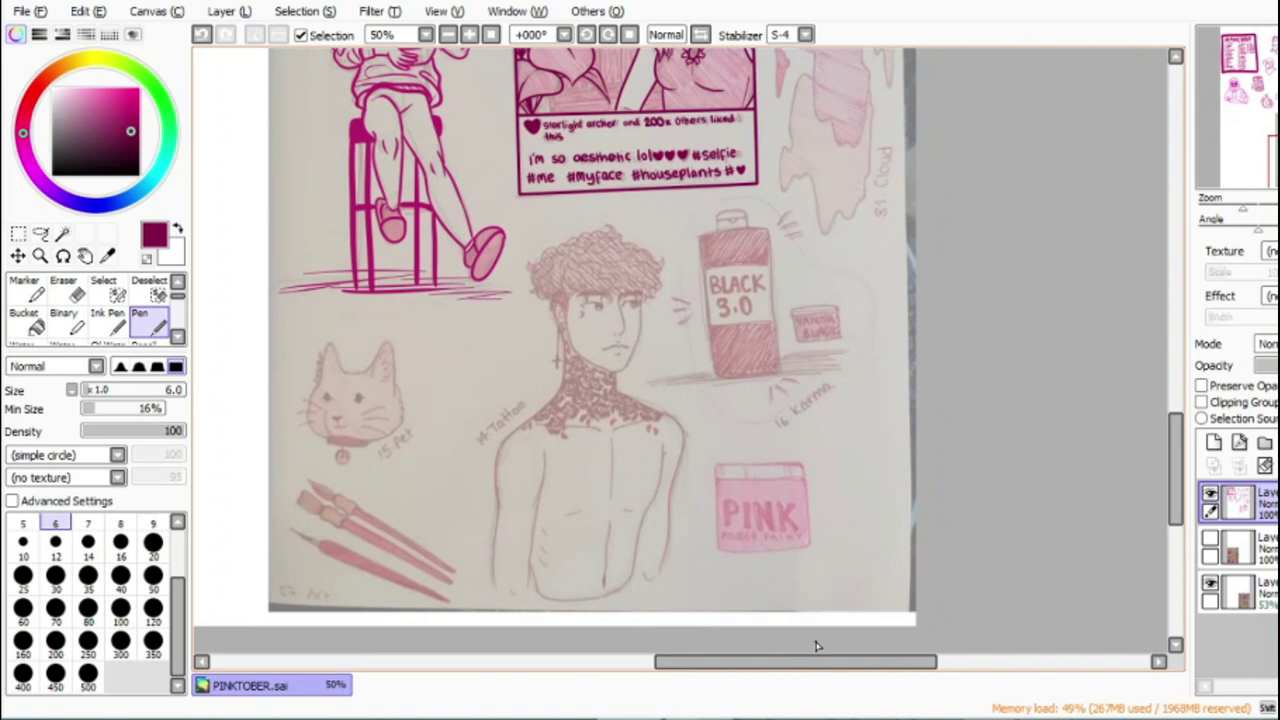
left_click_drag(670, 660, 638, 672)
left_click(142, 143)
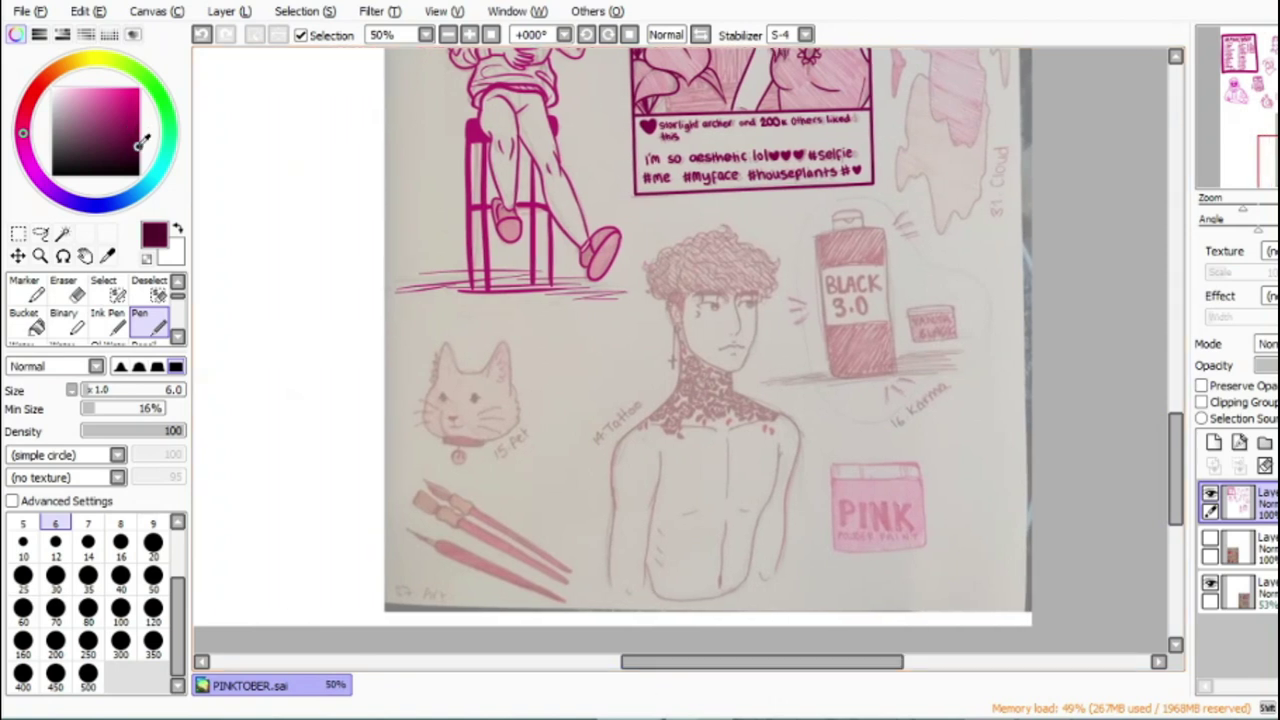
Step: Letter the slanted label "14. Tattoo" beside the figure's left shoulder
left_click(470, 36)
left_click(470, 36)
left_click(470, 36)
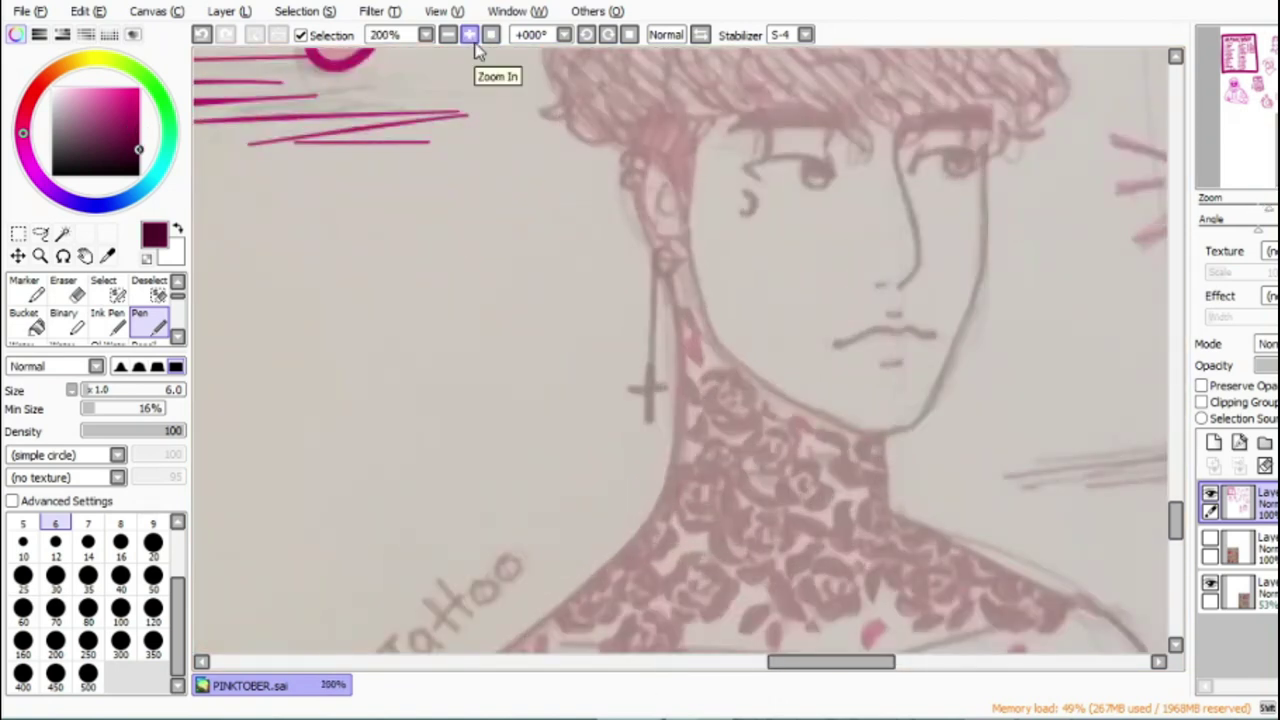
left_click_drag(1176, 527, 1178, 547)
left_click_drag(802, 662, 764, 684)
left_click(472, 36)
left_click_drag(548, 473, 590, 521)
mouse_move(578, 432)
left_mouse_down()
mouse_move(636, 486)
mouse_move(664, 357)
mouse_move(696, 424)
left_mouse_up()
left_click_drag(694, 362, 737, 366)
mouse_move(704, 294)
left_mouse_down()
mouse_move(771, 357)
mouse_move(790, 312)
left_mouse_up()
left_click_drag(734, 288, 816, 328)
left_click_drag(837, 249, 874, 217)
Step: Draw the two collarbone lines below the neck tattoo and the vertical line down the middle of the chest
left_click_drag(804, 666, 857, 666)
left_click_drag(876, 424, 357, 369)
left_click_drag(845, 661, 886, 661)
mouse_move(418, 426)
left_mouse_down()
mouse_move(517, 360)
mouse_move(740, 300)
left_mouse_up()
left_click_drag(1176, 553, 1140, 566)
left_click_drag(410, 128, 418, 637)
key("ctrl+z")
scroll(594, 303, "down", 5)
left_click_drag(577, 267, 574, 448)
Step: Trace the torso's right side, the left shoulder slope and both edges of the left arm
left_click_drag(728, 272, 722, 379)
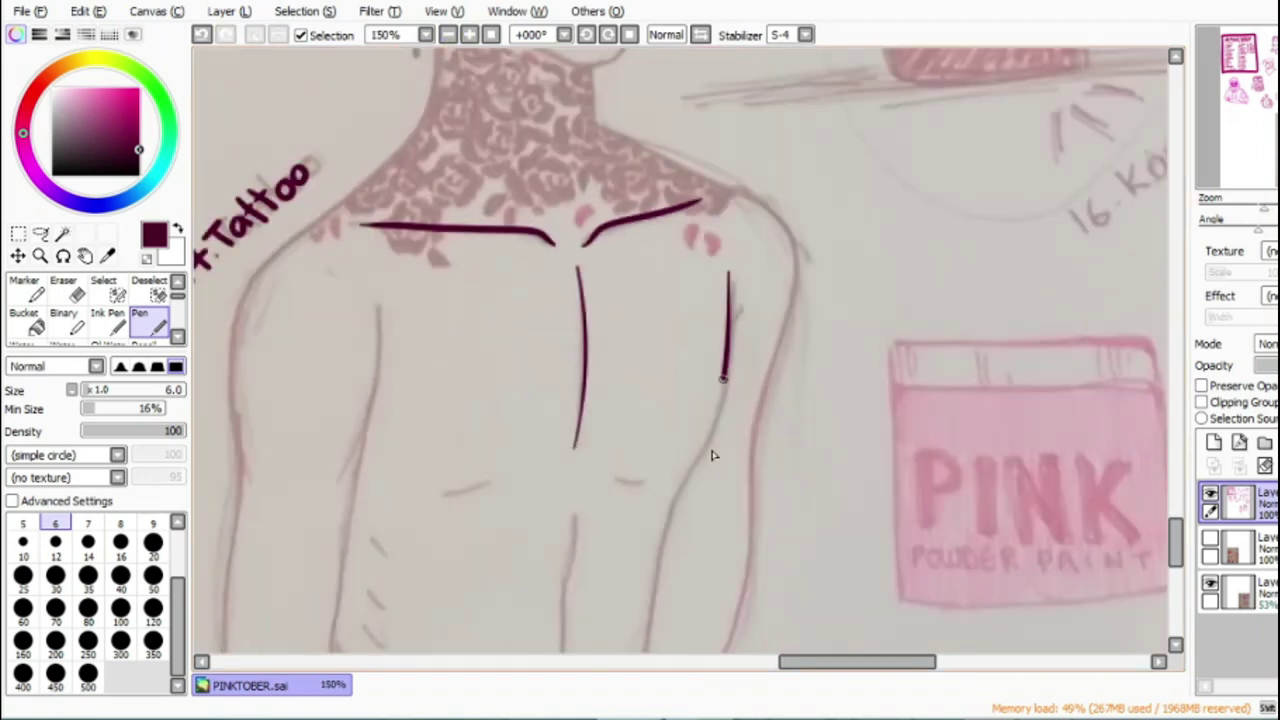
left_click_drag(713, 455, 665, 600)
left_click_drag(786, 662, 748, 662)
mouse_move(650, 112)
left_mouse_down()
mouse_move(543, 229)
mouse_move(450, 375)
left_mouse_up()
left_click_drag(603, 316, 563, 466)
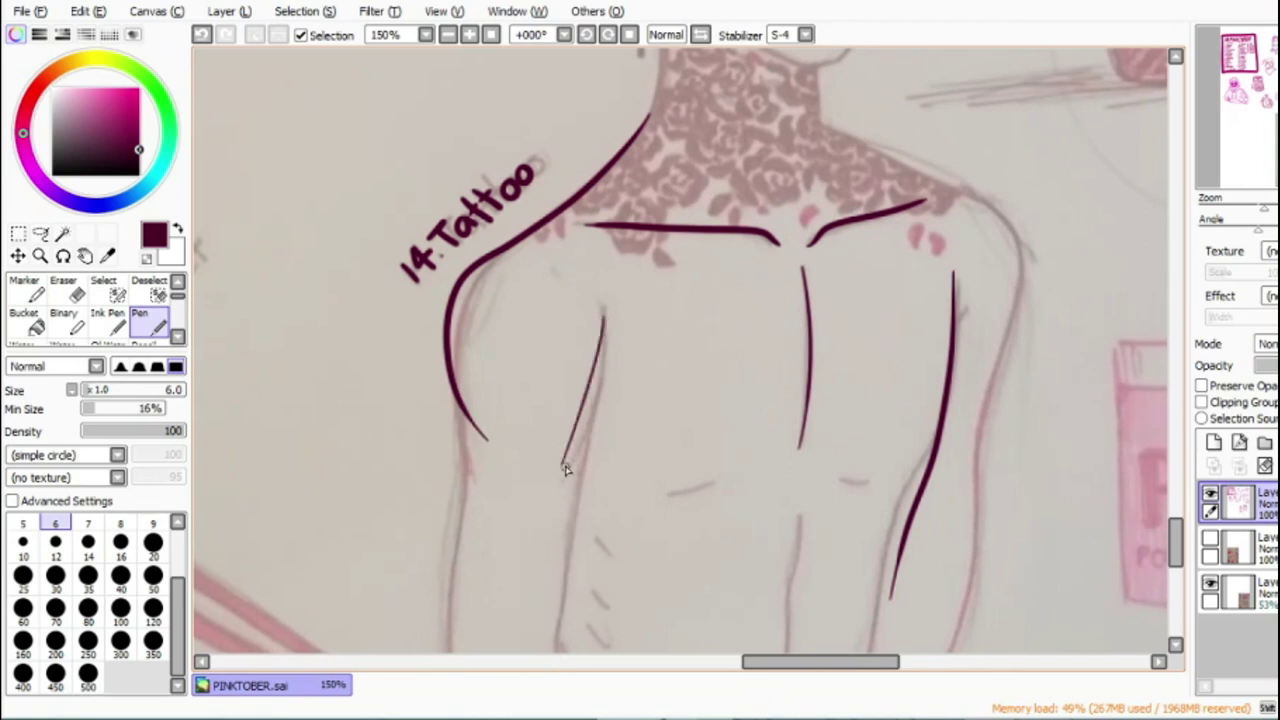
scroll(688, 360, "down", 5)
mouse_move(448, 60)
left_mouse_down()
mouse_move(443, 306)
mouse_move(461, 398)
left_mouse_up()
left_click_drag(590, 66, 553, 403)
Step: Trace the right shoulder and arm, the chest and abdomen lines, and the curved lower edge of the torso
mouse_move(1176, 568)
left_mouse_down()
mouse_move(1172, 530)
mouse_move(1170, 552)
left_mouse_up()
mouse_move(957, 78)
left_mouse_down()
mouse_move(1020, 150)
mouse_move(995, 510)
mouse_move(962, 586)
left_mouse_up()
key("ctrl+z")
key("ctrl+z")
mouse_move(1013, 149)
left_mouse_down()
mouse_move(960, 574)
mouse_move(898, 442)
left_mouse_up()
left_click_drag(792, 495, 790, 602)
left_click_drag(637, 388, 768, 367)
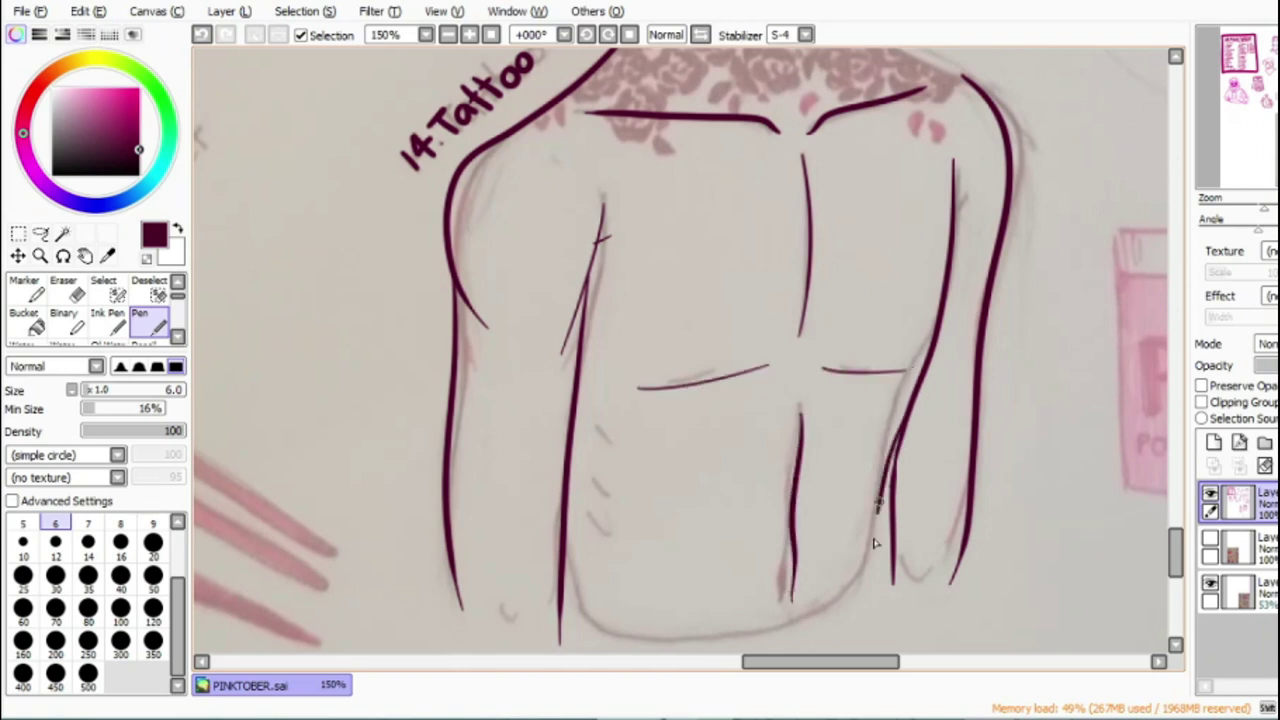
key("ctrl+z")
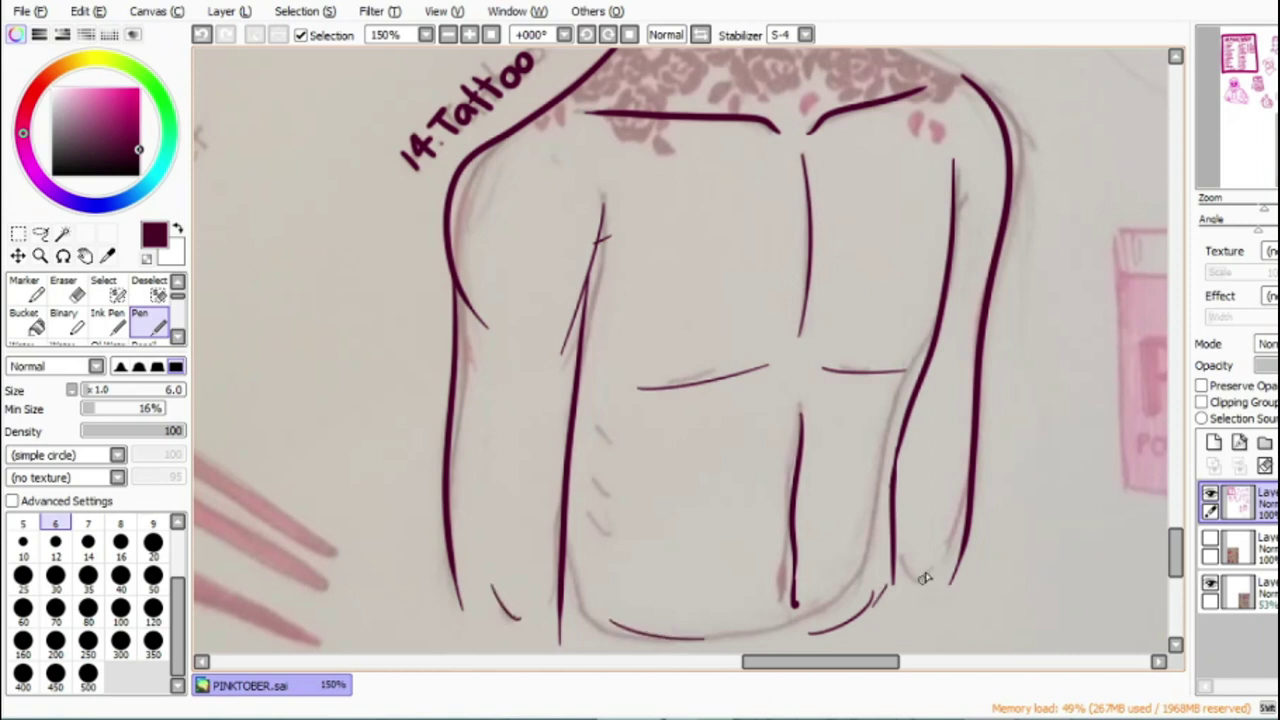
Step: Trace the tattooed figure's face contour from beside the ear around the chin to the far cheek
scroll(1173, 510, "up", 3)
left_click_drag(1177, 552, 1178, 530)
left_click(473, 36)
left_click(473, 36)
scroll(1177, 535, "up", 5)
mouse_move(657, 266)
left_mouse_down()
mouse_move(748, 506)
mouse_move(1003, 580)
mouse_move(1068, 448)
mouse_move(1109, 160)
left_mouse_up()
Step: Draw the ear with its inner folds and piercings, plus a long earring ending in a solid cross
mouse_move(634, 181)
left_mouse_down()
mouse_move(651, 229)
mouse_move(663, 190)
mouse_move(597, 157)
mouse_move(594, 287)
mouse_move(645, 333)
left_mouse_up()
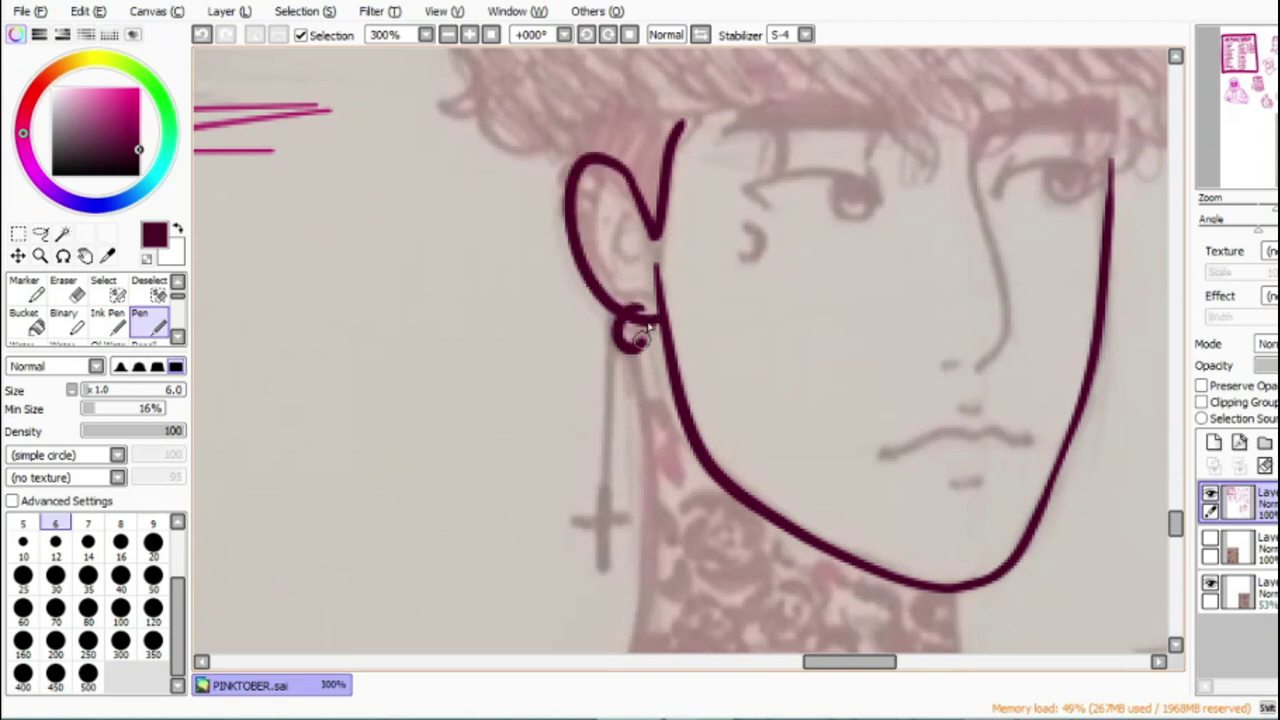
mouse_move(586, 249)
left_mouse_down()
mouse_move(641, 237)
mouse_move(639, 261)
mouse_move(594, 174)
left_mouse_up()
left_click_drag(624, 214, 609, 481)
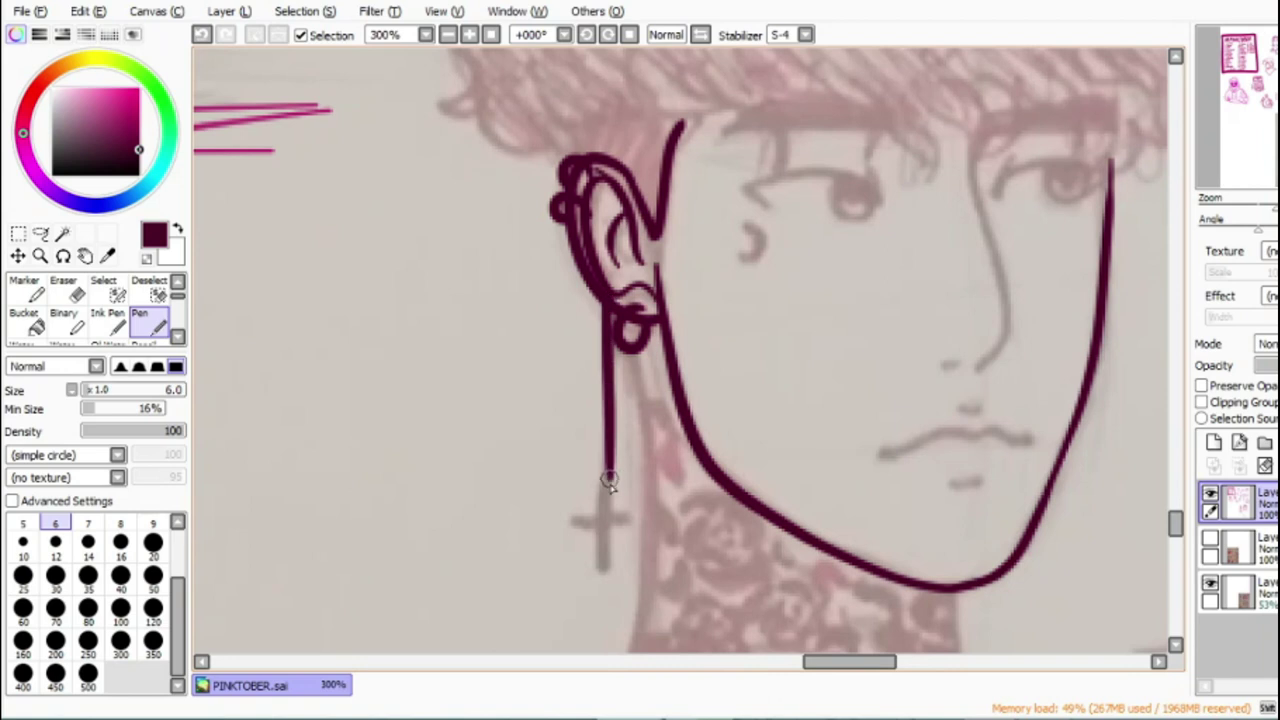
left_click_drag(602, 566, 605, 484)
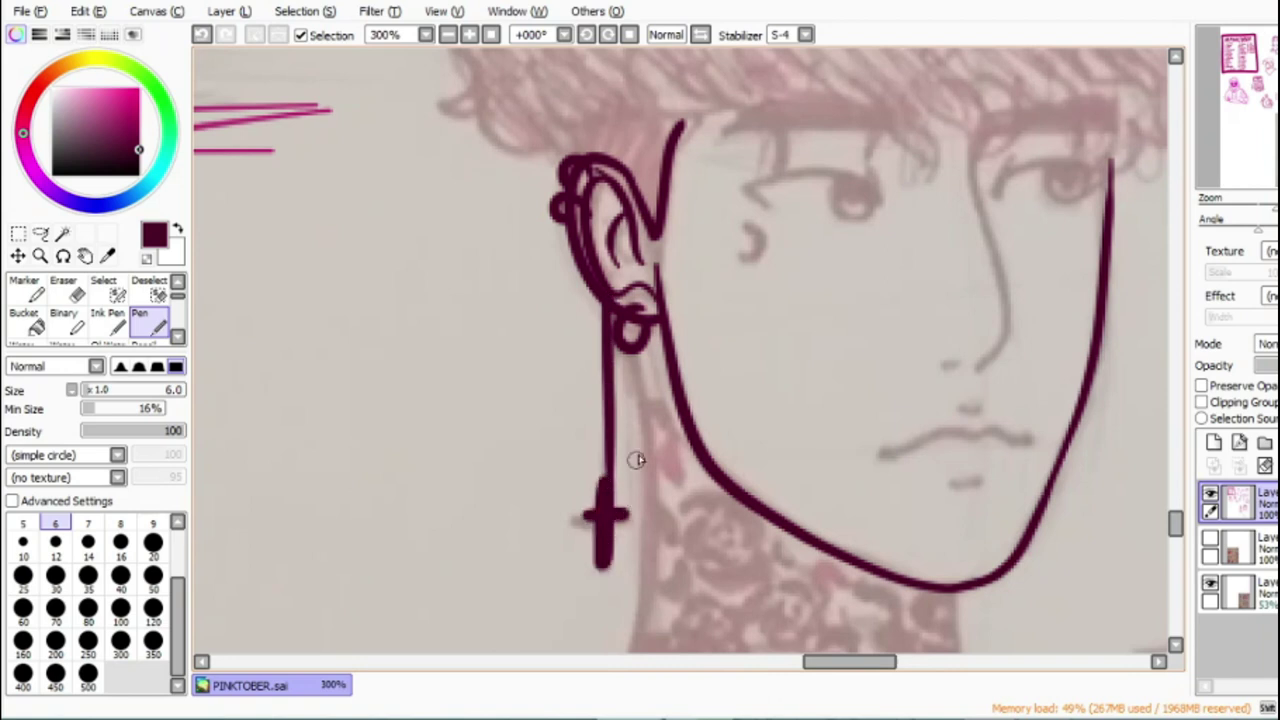
Step: Trace both sides of the neck and the slope running from the neck to the right shoulder
left_click_drag(636, 357, 637, 625)
scroll(1062, 487, "down", 5)
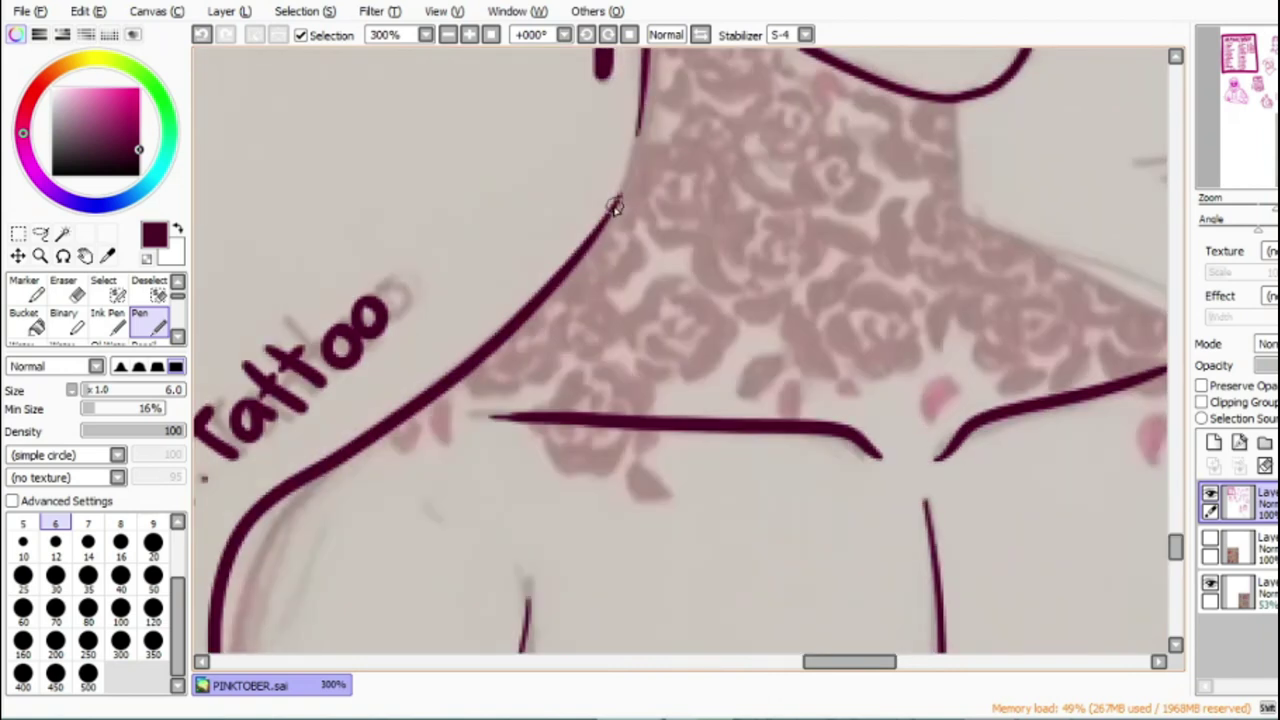
left_click_drag(955, 97, 953, 335)
left_click_drag(840, 662, 881, 662)
left_click_drag(538, 207, 868, 362)
Step: Fill in the first tattoo roses over the left collarbone and along the shoulder edge, with their loose petals
mouse_move(846, 664)
left_mouse_down()
mouse_move(810, 697)
mouse_move(825, 692)
left_mouse_up()
left_click(469, 35)
left_click(469, 35)
mouse_move(639, 438)
left_mouse_down()
mouse_move(608, 418)
mouse_move(596, 393)
mouse_move(561, 442)
mouse_move(583, 482)
mouse_move(571, 449)
mouse_move(600, 420)
mouse_move(559, 511)
mouse_move(643, 549)
mouse_move(680, 497)
mouse_move(565, 505)
mouse_move(607, 534)
mouse_move(620, 520)
mouse_move(665, 526)
mouse_move(676, 413)
mouse_move(643, 393)
mouse_move(693, 403)
mouse_move(719, 456)
mouse_move(658, 396)
mouse_move(721, 438)
mouse_move(701, 520)
mouse_move(717, 485)
mouse_move(760, 594)
mouse_move(705, 560)
left_mouse_up()
mouse_move(392, 415)
left_mouse_down()
mouse_move(374, 483)
mouse_move(314, 513)
mouse_move(509, 411)
mouse_move(450, 402)
mouse_move(510, 418)
left_mouse_up()
mouse_move(493, 356)
left_mouse_down()
mouse_move(491, 372)
mouse_move(505, 362)
mouse_move(486, 343)
mouse_move(530, 336)
mouse_move(522, 300)
mouse_move(530, 405)
mouse_move(578, 340)
mouse_move(556, 360)
left_mouse_up()
left_click_drag(557, 287, 563, 272)
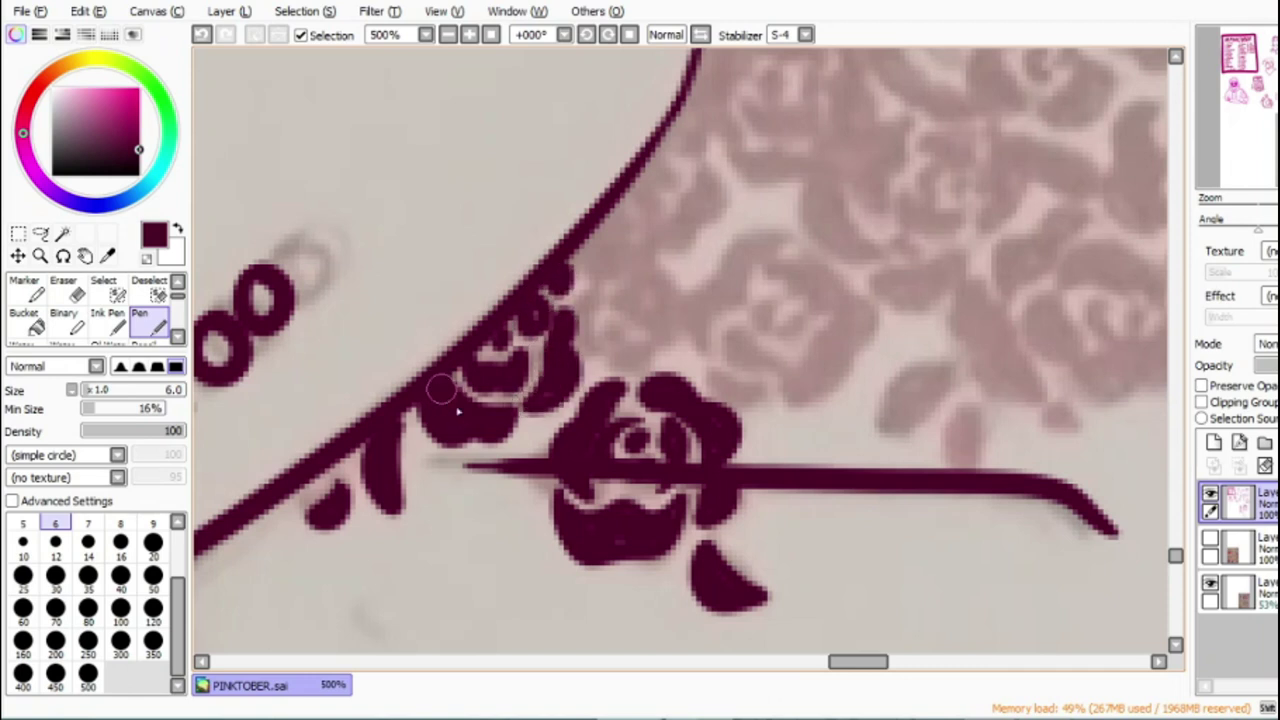
Step: Fill in the next three tattoo roses above the left collarbone, up to the base of the neck
left_click_drag(846, 662, 858, 662)
mouse_move(573, 309)
left_mouse_down()
mouse_move(608, 280)
mouse_move(613, 313)
mouse_move(594, 280)
mouse_move(549, 343)
mouse_move(579, 350)
mouse_move(556, 285)
mouse_move(581, 240)
mouse_move(506, 312)
mouse_move(519, 350)
mouse_move(547, 278)
mouse_move(529, 392)
mouse_move(556, 388)
mouse_move(522, 367)
left_mouse_up()
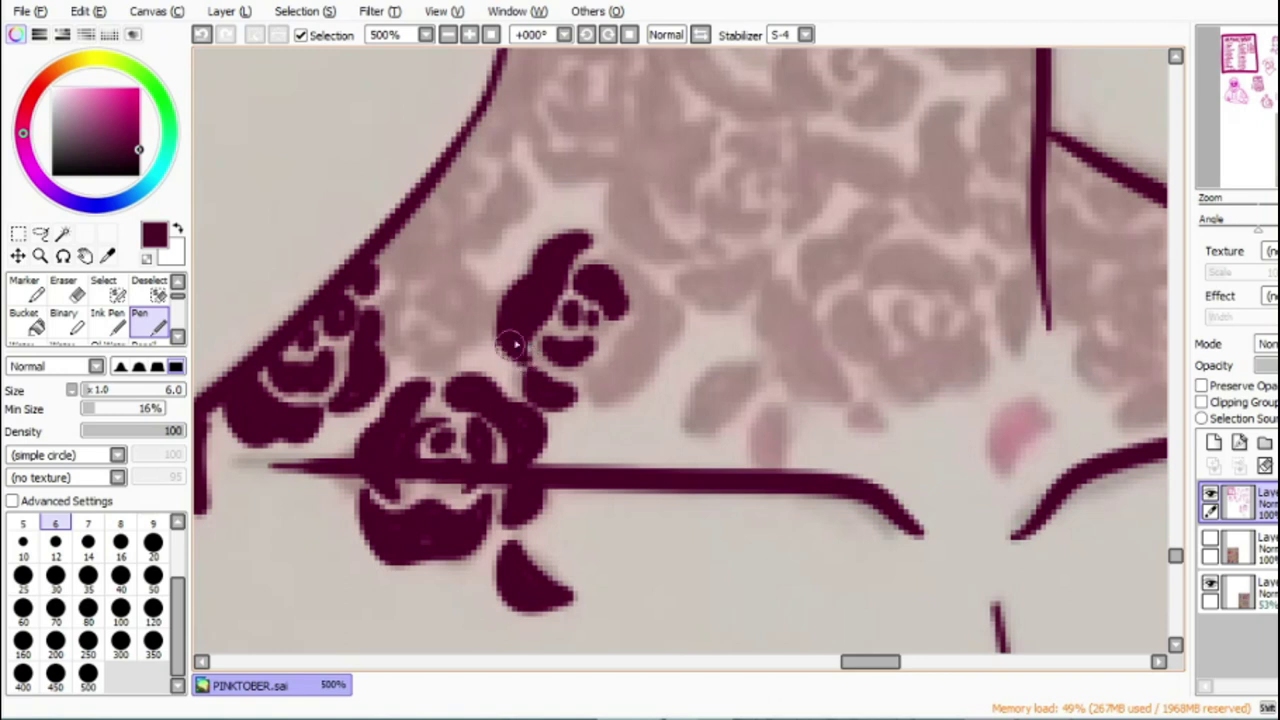
mouse_move(615, 352)
left_mouse_down()
mouse_move(591, 383)
mouse_move(635, 360)
mouse_move(657, 310)
mouse_move(632, 343)
mouse_move(615, 339)
mouse_move(615, 378)
left_mouse_up()
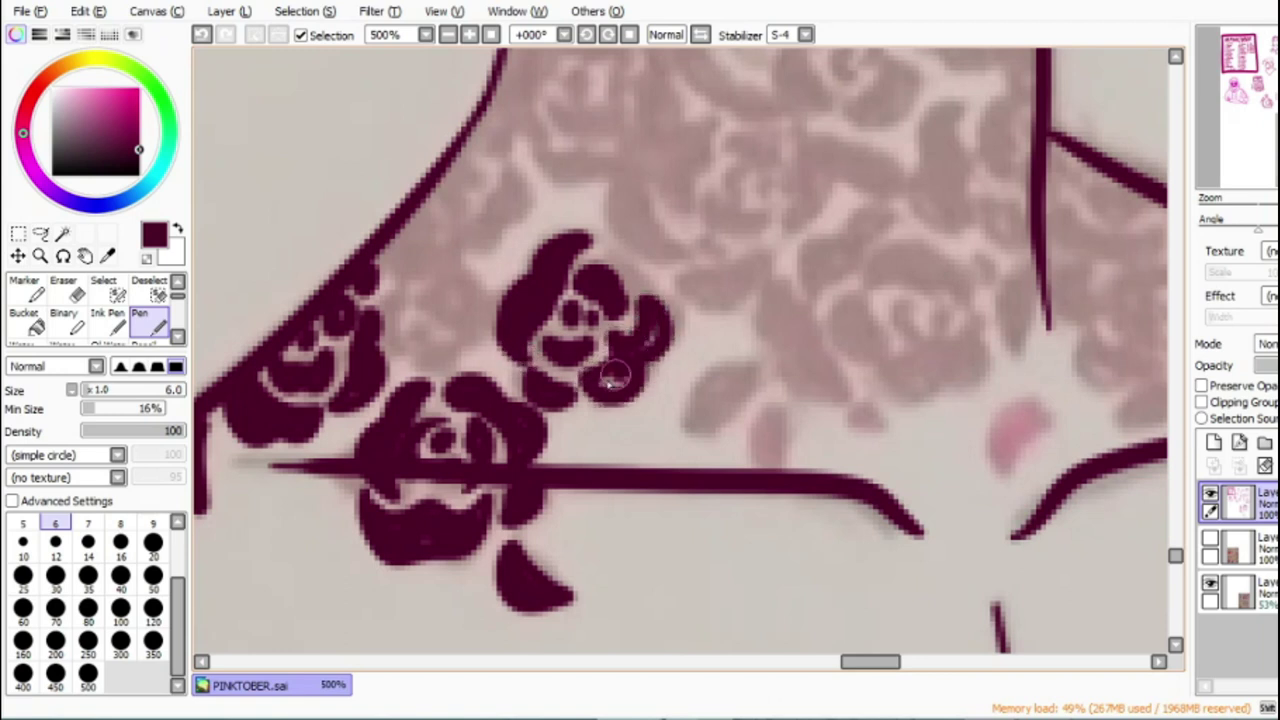
mouse_move(632, 268)
left_mouse_down()
mouse_move(614, 257)
mouse_move(638, 300)
left_mouse_up()
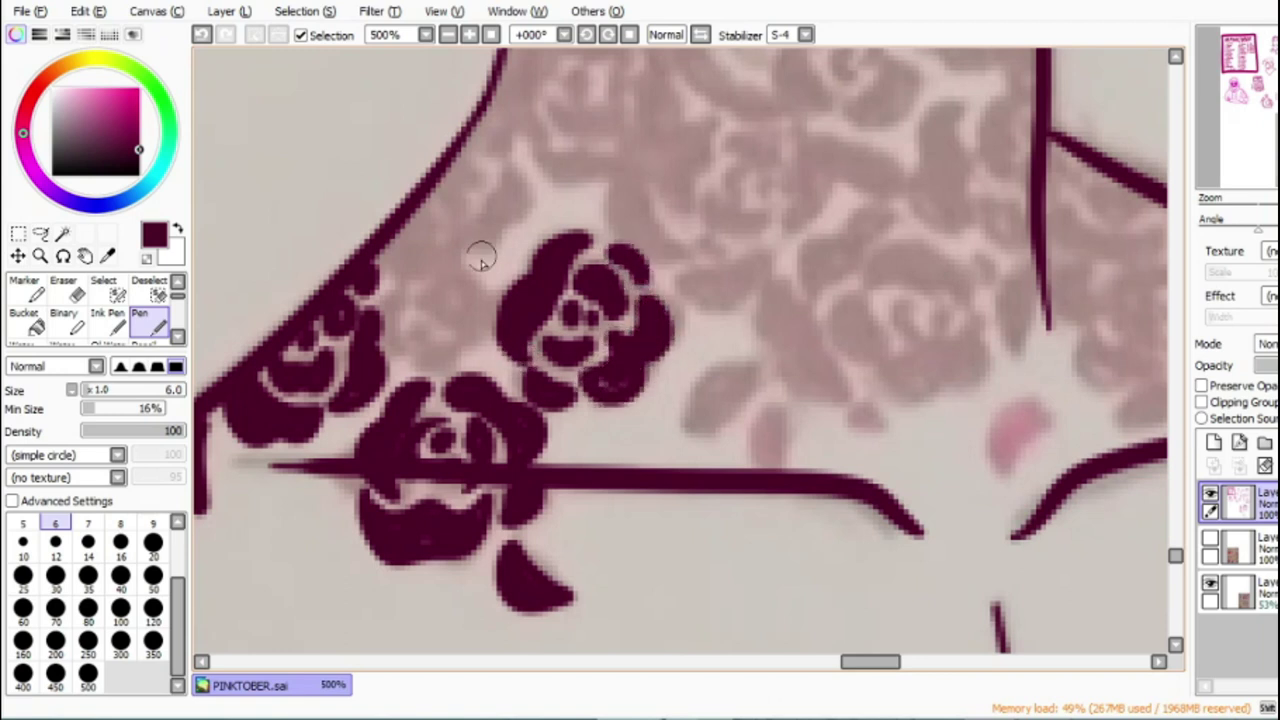
mouse_move(428, 306)
left_mouse_down()
mouse_move(442, 324)
mouse_move(422, 331)
left_mouse_up()
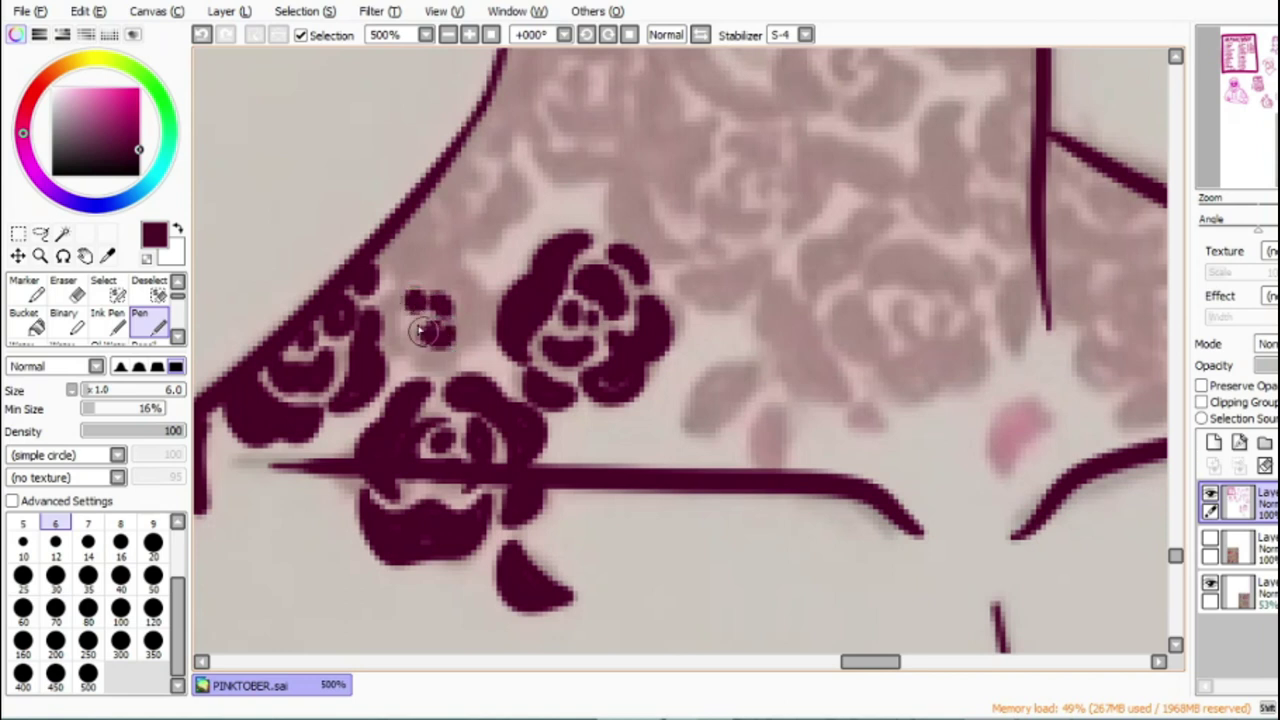
mouse_move(432, 287)
left_mouse_down()
mouse_move(464, 301)
mouse_move(392, 299)
mouse_move(387, 348)
mouse_move(392, 319)
mouse_move(440, 364)
mouse_move(464, 359)
mouse_move(484, 318)
mouse_move(457, 349)
left_mouse_up()
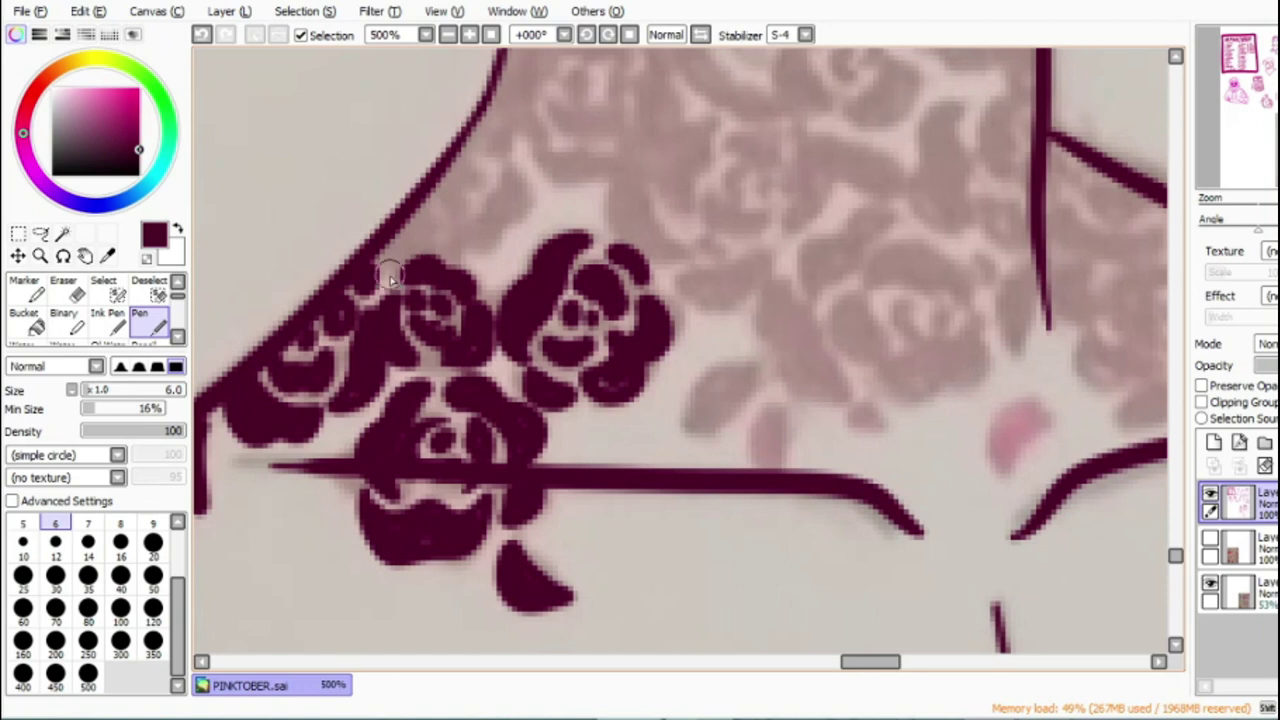
mouse_move(445, 191)
left_mouse_down()
mouse_move(480, 177)
mouse_move(465, 148)
mouse_move(496, 142)
mouse_move(510, 230)
mouse_move(466, 215)
mouse_move(508, 205)
mouse_move(529, 149)
mouse_move(437, 211)
mouse_move(420, 235)
mouse_move(450, 245)
left_mouse_up()
Step: Draw the large layered tattoo rose at the base of the throat and the loose petal beside it
left_click_drag(868, 662, 882, 662)
mouse_move(745, 318)
left_mouse_down()
mouse_move(766, 320)
mouse_move(745, 268)
mouse_move(778, 285)
mouse_move(766, 349)
mouse_move(786, 309)
mouse_move(814, 320)
mouse_move(714, 277)
mouse_move(745, 385)
mouse_move(730, 345)
mouse_move(713, 340)
mouse_move(814, 366)
mouse_move(774, 391)
left_mouse_up()
mouse_move(812, 262)
left_mouse_down()
mouse_move(820, 286)
mouse_move(737, 251)
mouse_move(792, 268)
left_mouse_up()
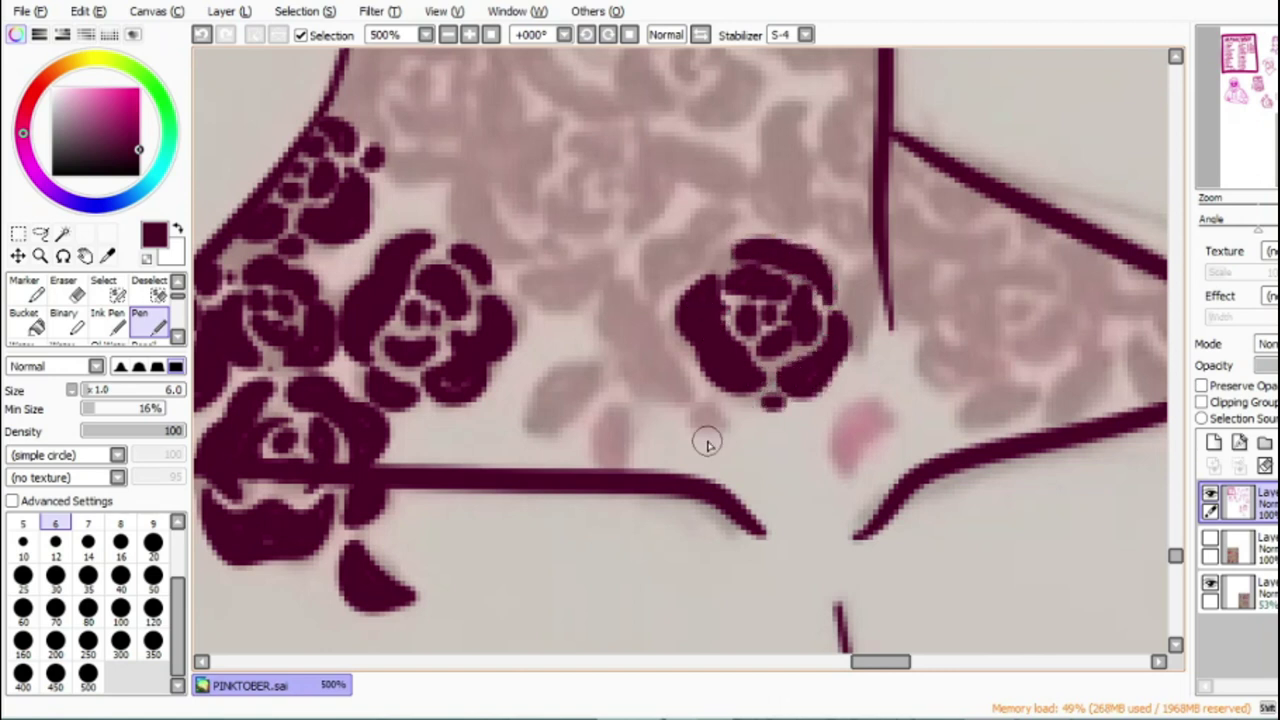
mouse_move(695, 262)
left_mouse_down()
mouse_move(674, 266)
mouse_move(709, 229)
mouse_move(722, 242)
left_mouse_up()
mouse_move(670, 350)
left_mouse_down()
mouse_move(614, 306)
mouse_move(714, 409)
mouse_move(640, 330)
left_mouse_up()
mouse_move(755, 420)
left_mouse_down()
mouse_move(737, 423)
mouse_move(766, 429)
mouse_move(745, 432)
left_mouse_up()
left_click_drag(852, 298, 866, 340)
left_click_drag(824, 236, 790, 228)
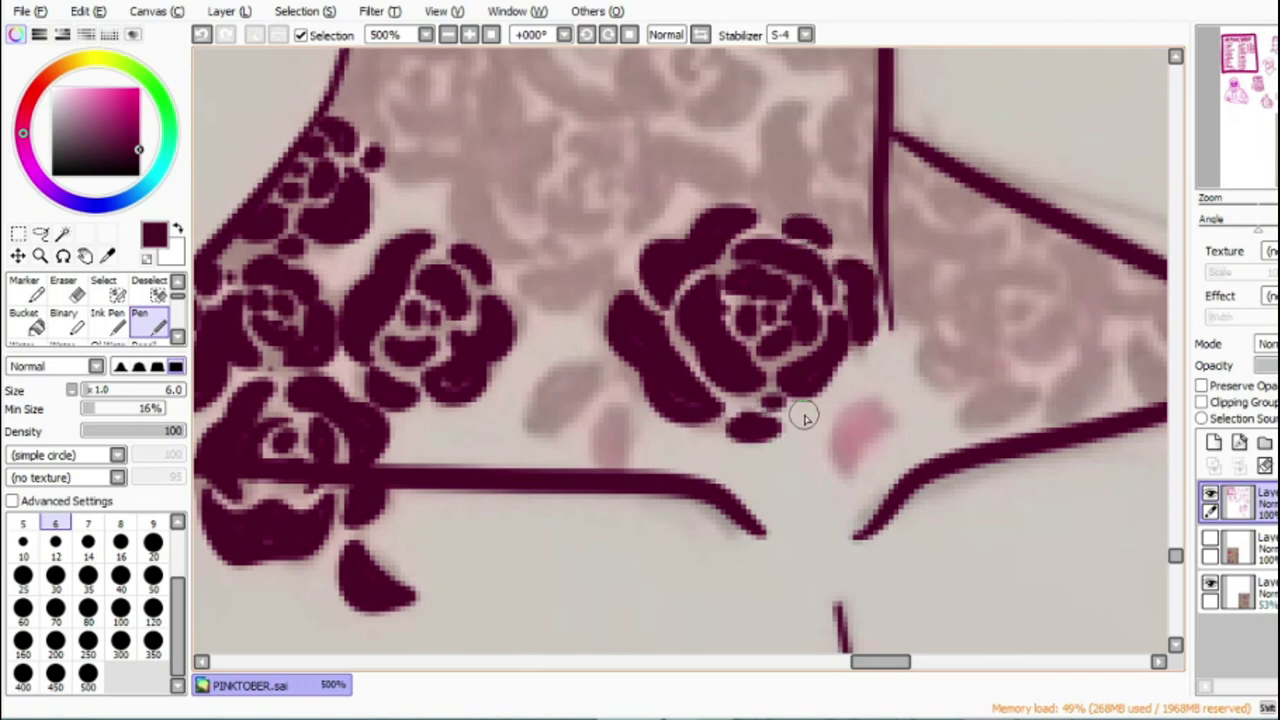
left_click_drag(800, 424, 815, 418)
mouse_move(597, 377)
left_mouse_down()
mouse_move(517, 417)
mouse_move(600, 395)
mouse_move(630, 365)
left_mouse_up()
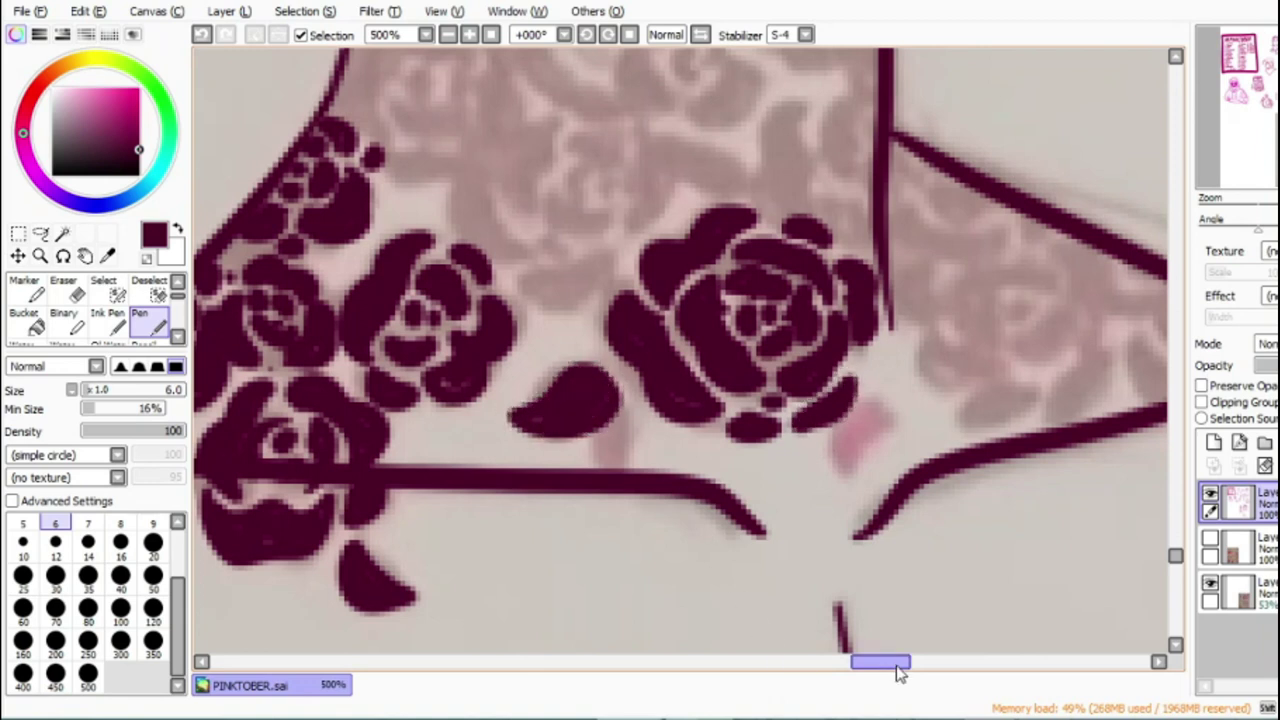
Step: Add the rose above the throat's large rose and the partial roses along the right neck edge up to the chin
left_click_drag(896, 666, 889, 665)
left_click_drag(1176, 554, 1176, 550)
mouse_move(689, 377)
left_mouse_down()
mouse_move(676, 366)
mouse_move(718, 322)
mouse_move(765, 385)
mouse_move(737, 320)
mouse_move(646, 309)
mouse_move(658, 282)
mouse_move(628, 350)
mouse_move(625, 402)
mouse_move(577, 352)
mouse_move(654, 409)
mouse_move(654, 443)
mouse_move(745, 425)
mouse_move(700, 435)
mouse_move(725, 430)
left_mouse_up()
mouse_move(688, 265)
left_mouse_down()
mouse_move(700, 260)
mouse_move(714, 280)
left_mouse_up()
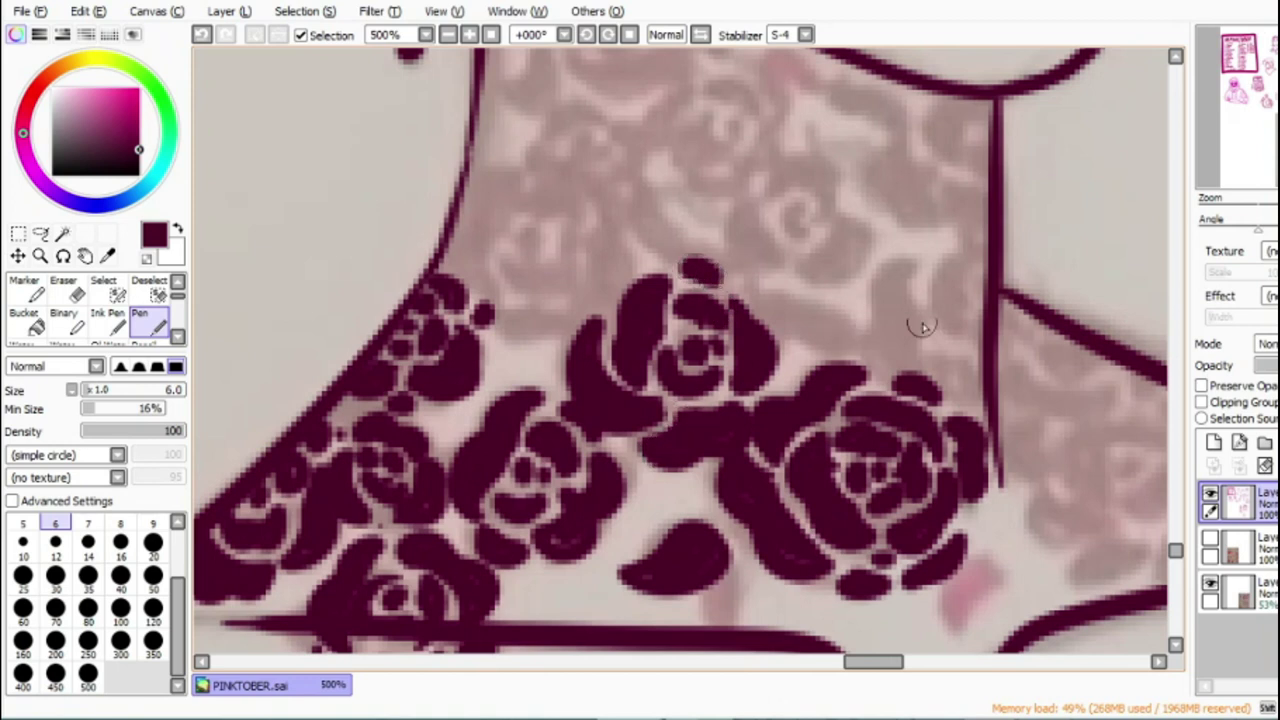
mouse_move(957, 291)
left_mouse_down()
mouse_move(952, 325)
mouse_move(980, 258)
mouse_move(955, 343)
mouse_move(983, 353)
mouse_move(886, 288)
mouse_move(925, 392)
mouse_move(900, 286)
mouse_move(918, 329)
left_mouse_up()
mouse_move(945, 242)
left_mouse_down()
mouse_move(970, 235)
mouse_move(914, 240)
mouse_move(975, 390)
mouse_move(978, 358)
left_mouse_up()
mouse_move(970, 125)
left_mouse_down()
mouse_move(966, 106)
mouse_move(971, 157)
mouse_move(939, 168)
mouse_move(929, 106)
mouse_move(906, 117)
mouse_move(922, 175)
left_mouse_up()
Step: Draw the rose in the middle of the neck and fill the surrounding gaps with small solid petals
mouse_move(820, 225)
left_mouse_down()
mouse_move(791, 194)
mouse_move(818, 205)
mouse_move(745, 262)
mouse_move(810, 205)
left_mouse_up()
mouse_move(802, 275)
left_mouse_down()
mouse_move(845, 245)
mouse_move(812, 265)
left_mouse_up()
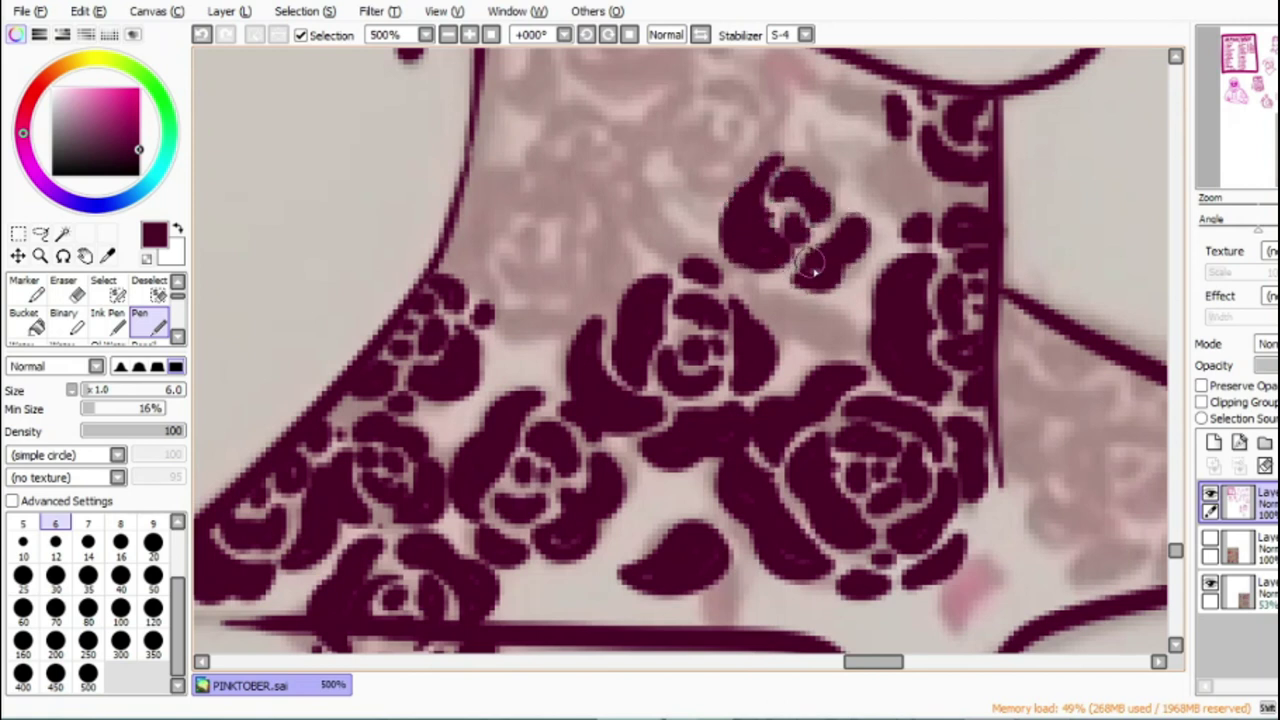
mouse_move(845, 196)
left_mouse_down()
mouse_move(830, 150)
mouse_move(809, 157)
mouse_move(800, 140)
mouse_move(825, 150)
left_mouse_up()
left_click_drag(762, 292, 800, 285)
mouse_move(727, 176)
left_mouse_down()
mouse_move(763, 134)
mouse_move(730, 172)
left_mouse_up()
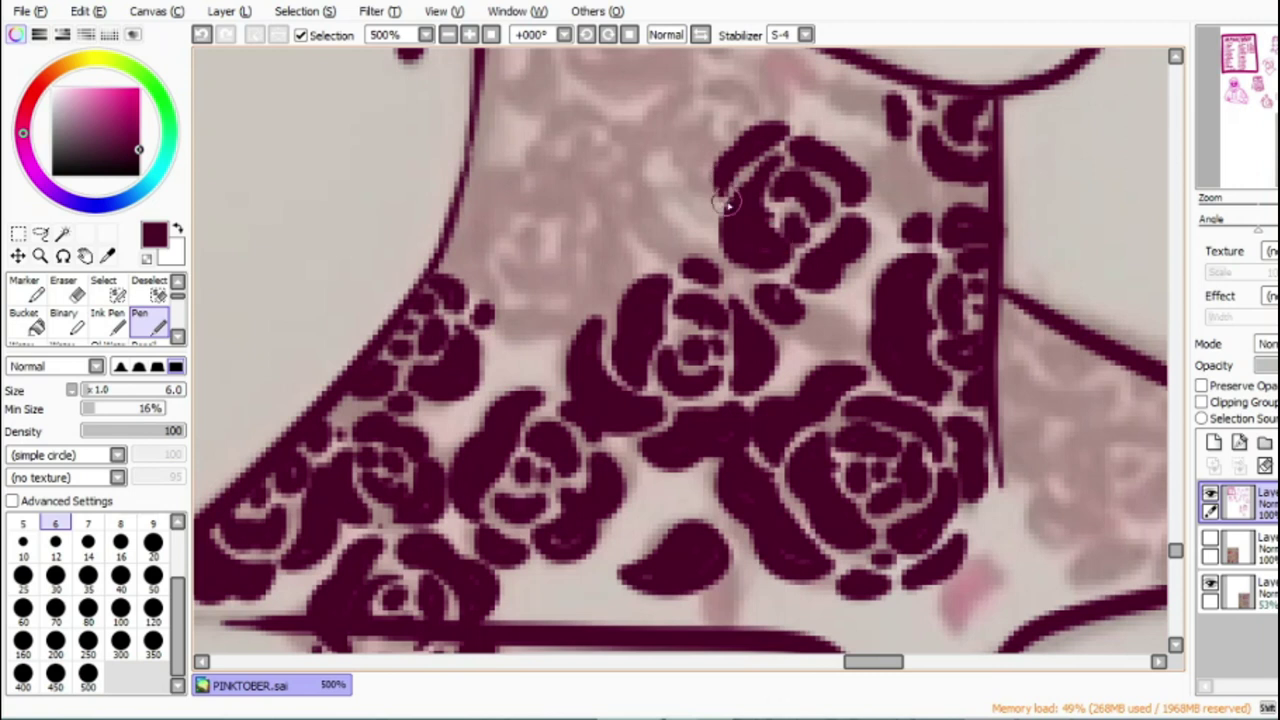
mouse_move(838, 345)
left_mouse_down()
mouse_move(822, 300)
mouse_move(860, 345)
left_mouse_up()
mouse_move(900, 168)
left_mouse_down()
mouse_move(985, 208)
mouse_move(893, 200)
left_mouse_up()
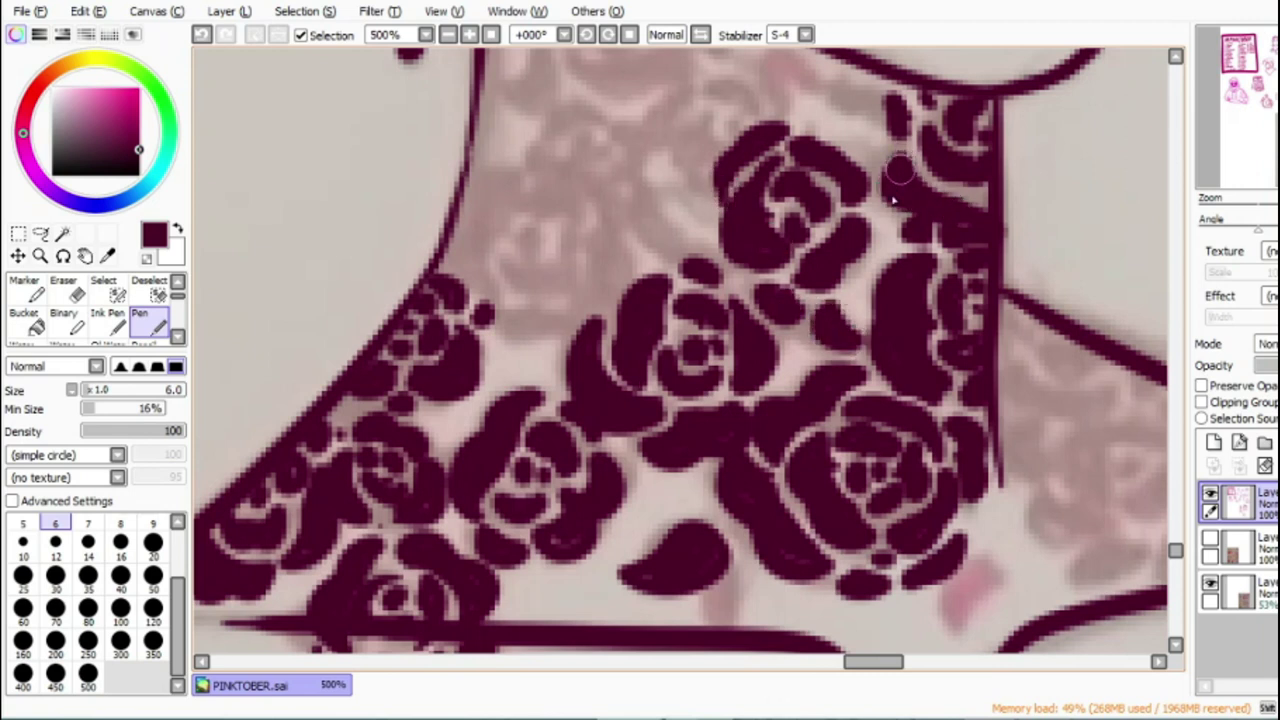
left_click_drag(971, 208, 993, 218)
left_click_drag(1178, 553, 1177, 543)
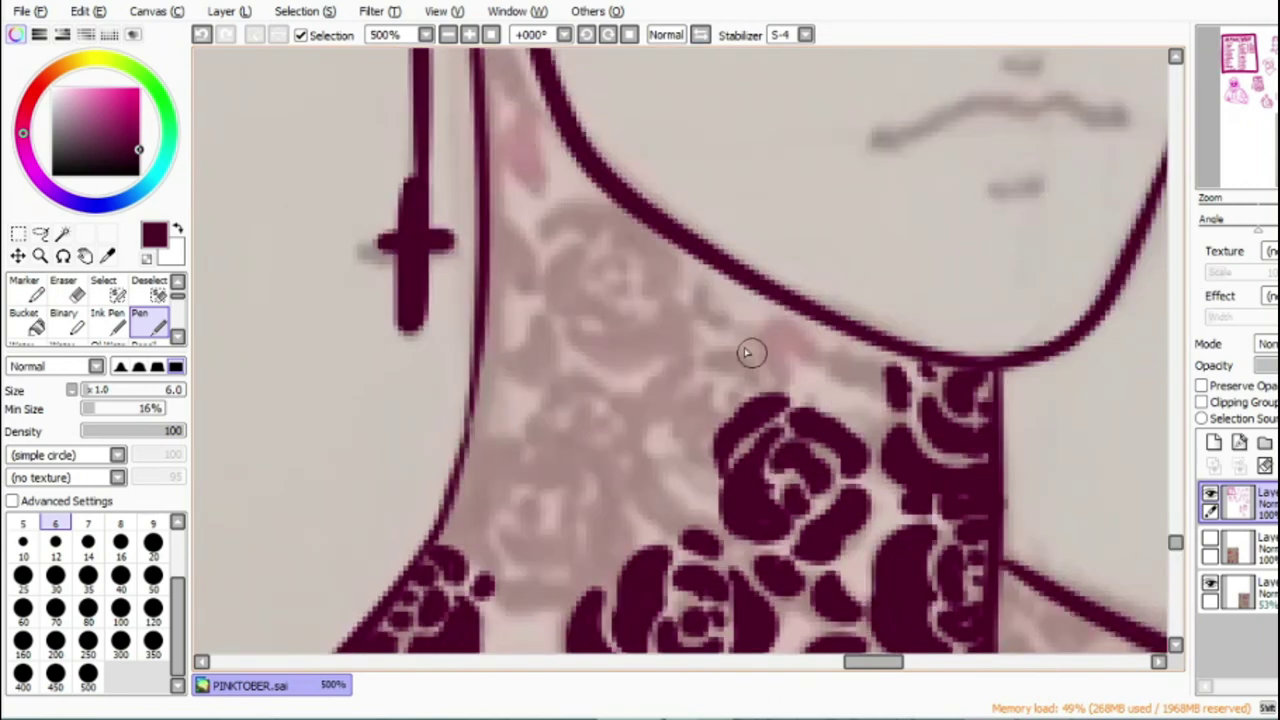
Step: Draw the tattoo rose under the left side of the jaw, with its outer petals and a small loose petal
mouse_move(595, 273)
left_mouse_down()
mouse_move(563, 263)
mouse_move(614, 309)
mouse_move(561, 285)
left_mouse_up()
mouse_move(641, 263)
left_mouse_down()
mouse_move(651, 290)
mouse_move(560, 268)
mouse_move(546, 236)
mouse_move(620, 214)
mouse_move(575, 241)
left_mouse_up()
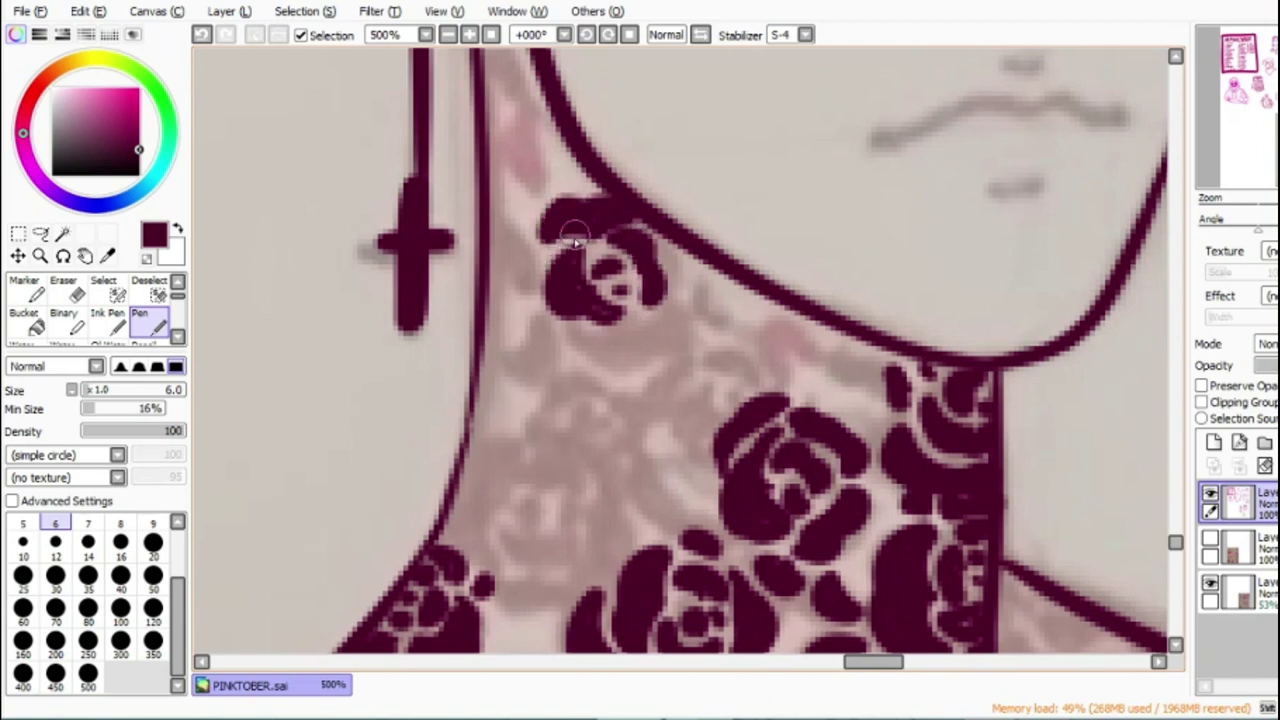
mouse_move(580, 336)
left_mouse_down()
mouse_move(674, 320)
mouse_move(629, 371)
mouse_move(674, 263)
mouse_move(692, 261)
left_mouse_up()
left_click_drag(613, 289, 648, 290)
left_click_drag(522, 250, 545, 348)
left_click_drag(512, 243, 522, 210)
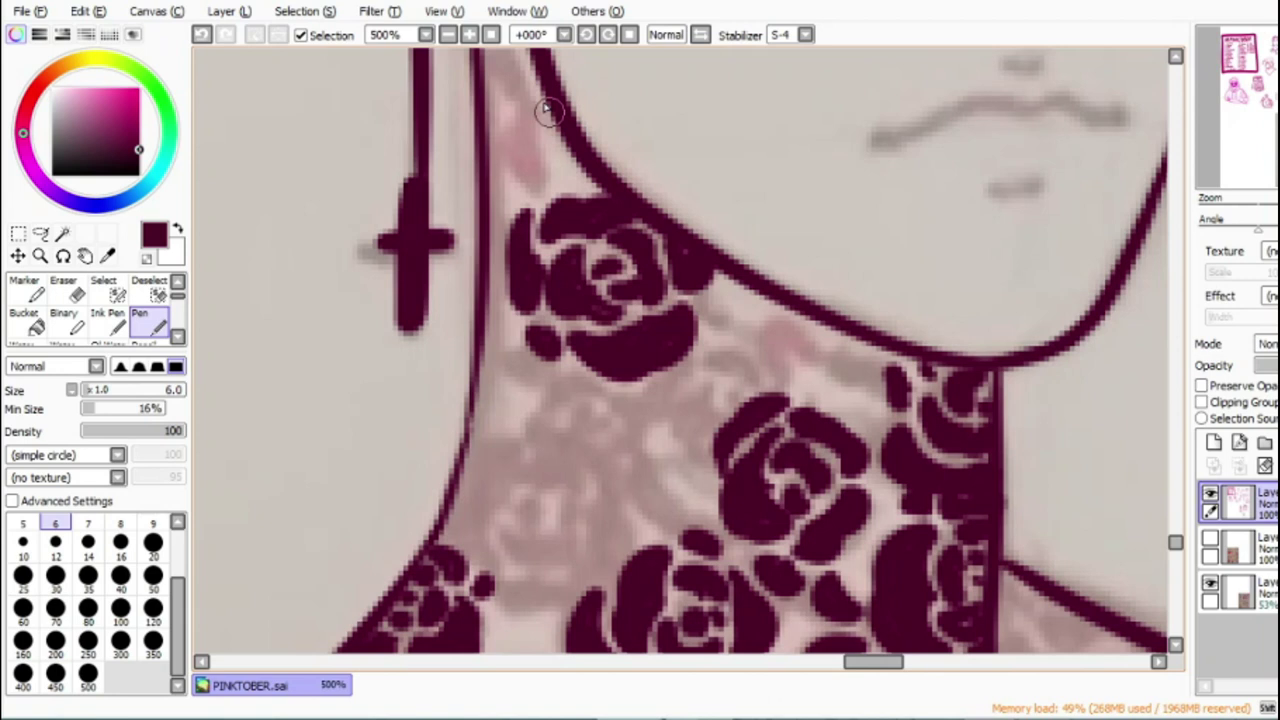
Step: Fill the narrow neck strip below the ear and the left neck edge with solid tattoo petals
left_click_drag(1173, 544, 1173, 540)
left_click_drag(494, 187, 500, 205)
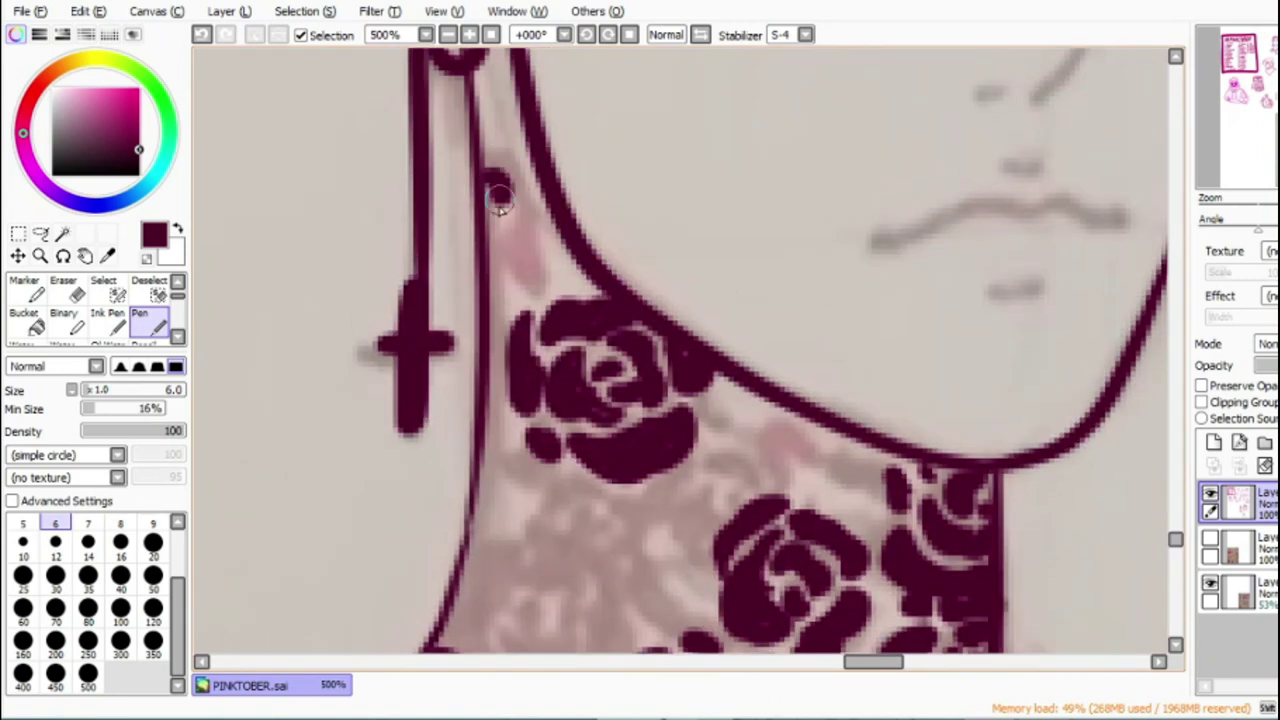
mouse_move(483, 148)
left_mouse_down()
mouse_move(512, 250)
mouse_move(530, 178)
mouse_move(486, 100)
mouse_move(531, 251)
mouse_move(557, 290)
mouse_move(546, 258)
left_mouse_up()
left_click_drag(536, 306, 504, 294)
left_click_drag(1178, 541, 1180, 548)
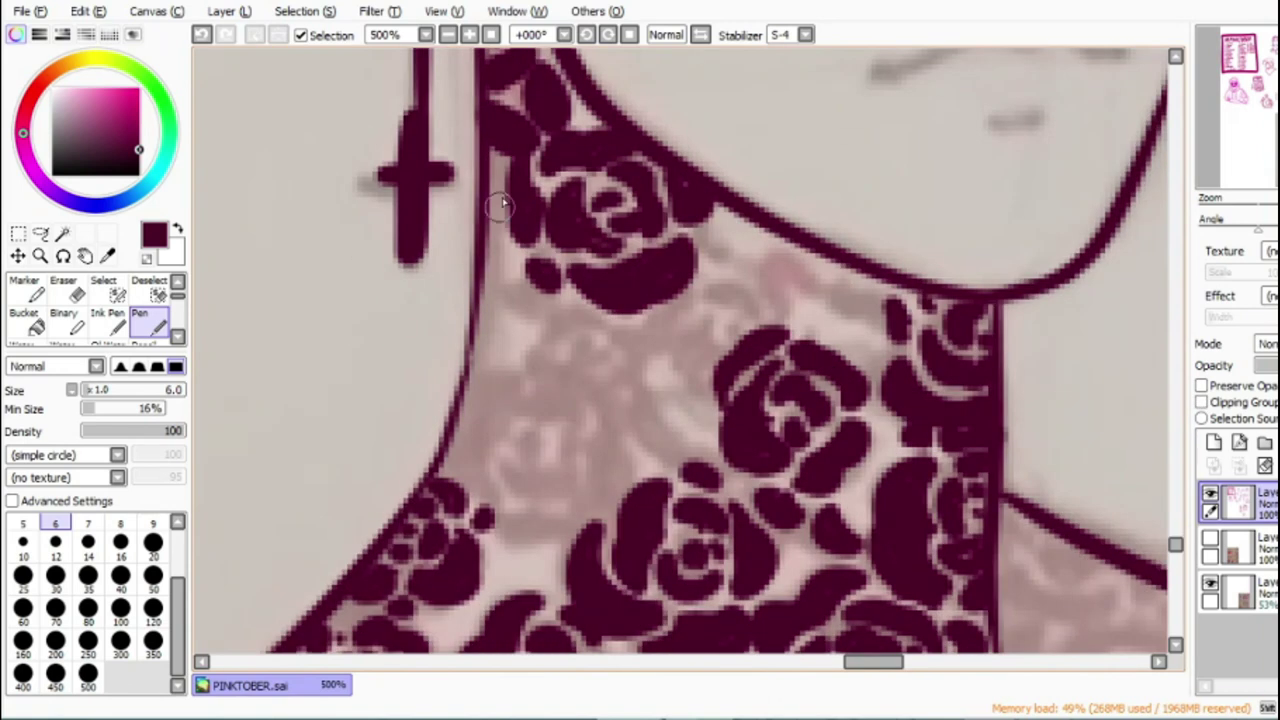
left_click_drag(491, 165, 480, 274)
Step: Draw the small rose and the larger rose along the left side of the neck, with the leaf-shaped petal above them
mouse_move(595, 350)
left_mouse_down()
mouse_move(571, 340)
mouse_move(540, 360)
mouse_move(594, 377)
mouse_move(609, 343)
mouse_move(600, 310)
mouse_move(572, 381)
left_mouse_up()
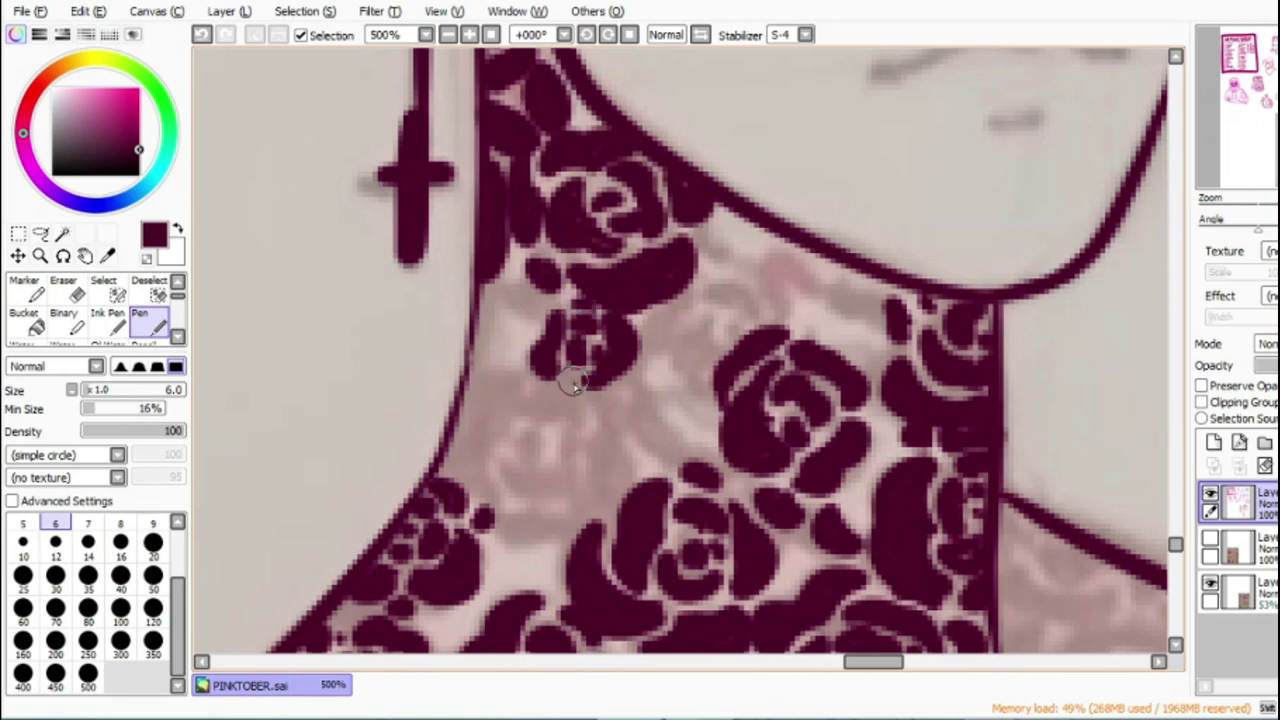
mouse_move(535, 438)
left_mouse_down()
mouse_move(551, 457)
mouse_move(528, 420)
mouse_move(545, 422)
left_mouse_up()
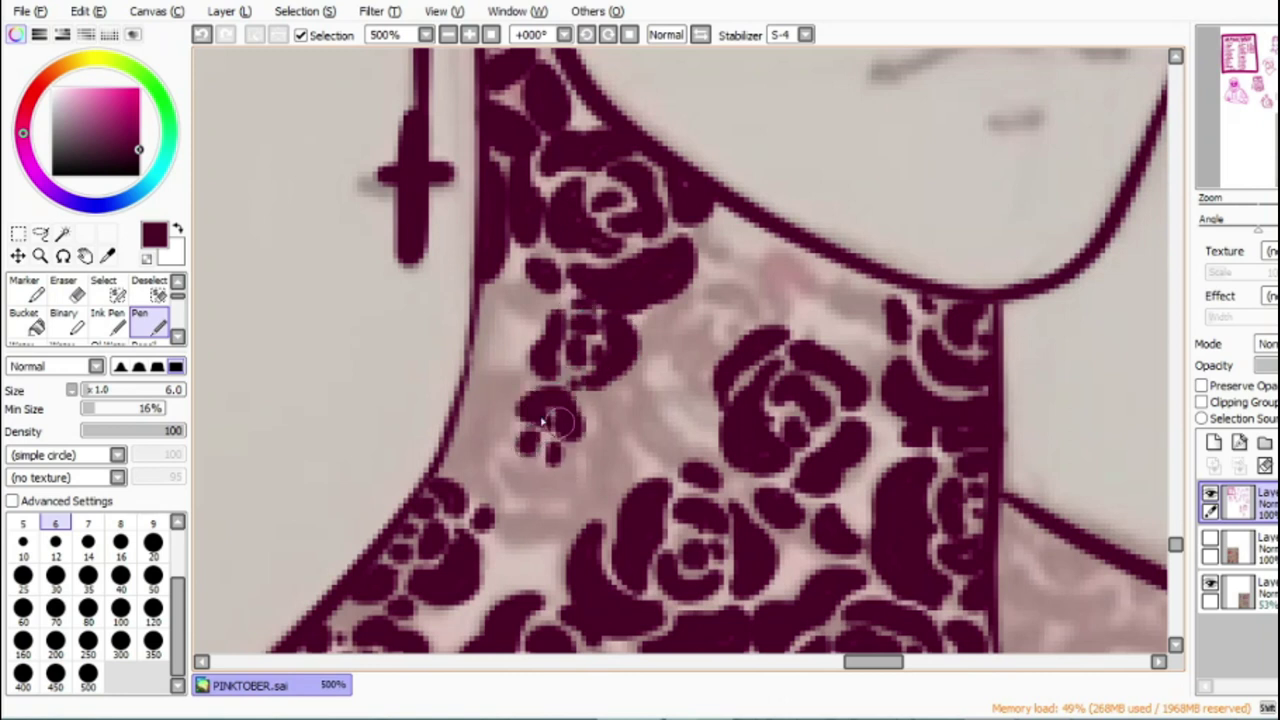
left_click_drag(528, 477, 527, 485)
mouse_move(510, 428)
left_mouse_down()
mouse_move(506, 368)
mouse_move(470, 426)
mouse_move(474, 481)
mouse_move(494, 497)
mouse_move(495, 380)
left_mouse_up()
mouse_move(612, 500)
left_mouse_down()
mouse_move(579, 464)
mouse_move(587, 504)
mouse_move(593, 405)
mouse_move(591, 502)
mouse_move(485, 525)
mouse_move(511, 559)
mouse_move(570, 527)
mouse_move(510, 545)
mouse_move(525, 352)
mouse_move(563, 455)
mouse_move(543, 484)
mouse_move(556, 446)
left_mouse_up()
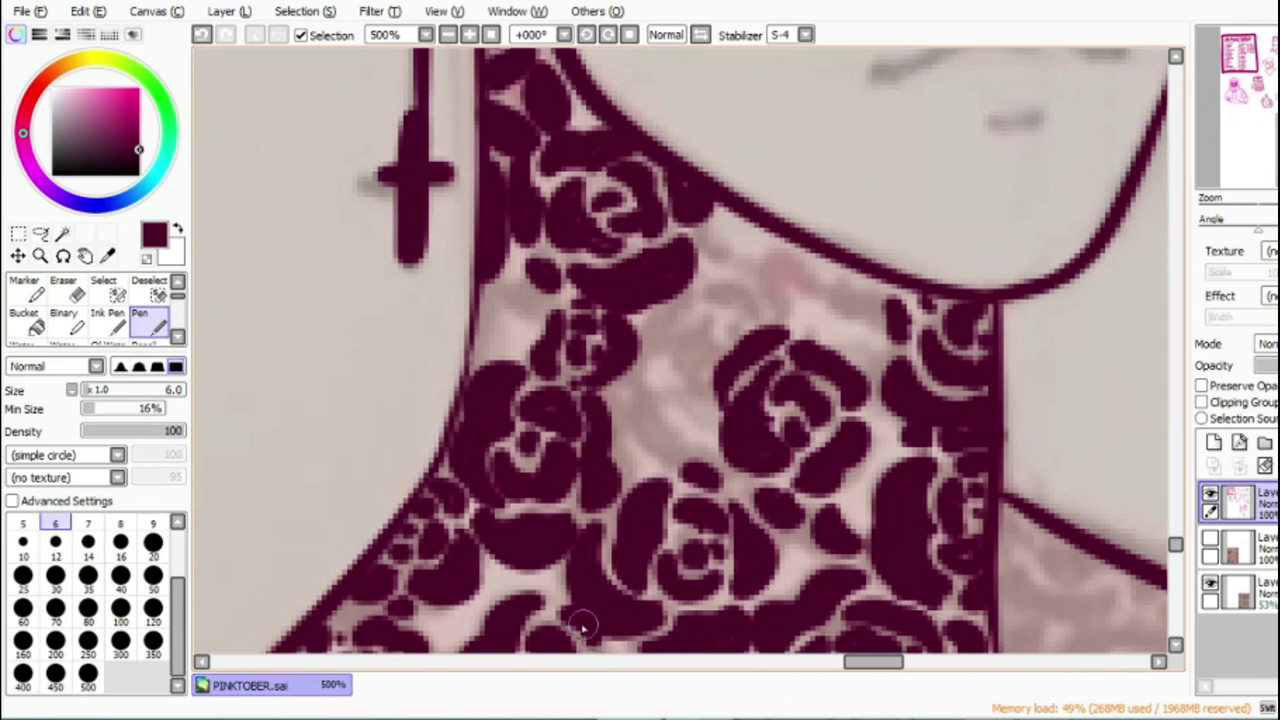
left_click_drag(519, 346, 500, 298)
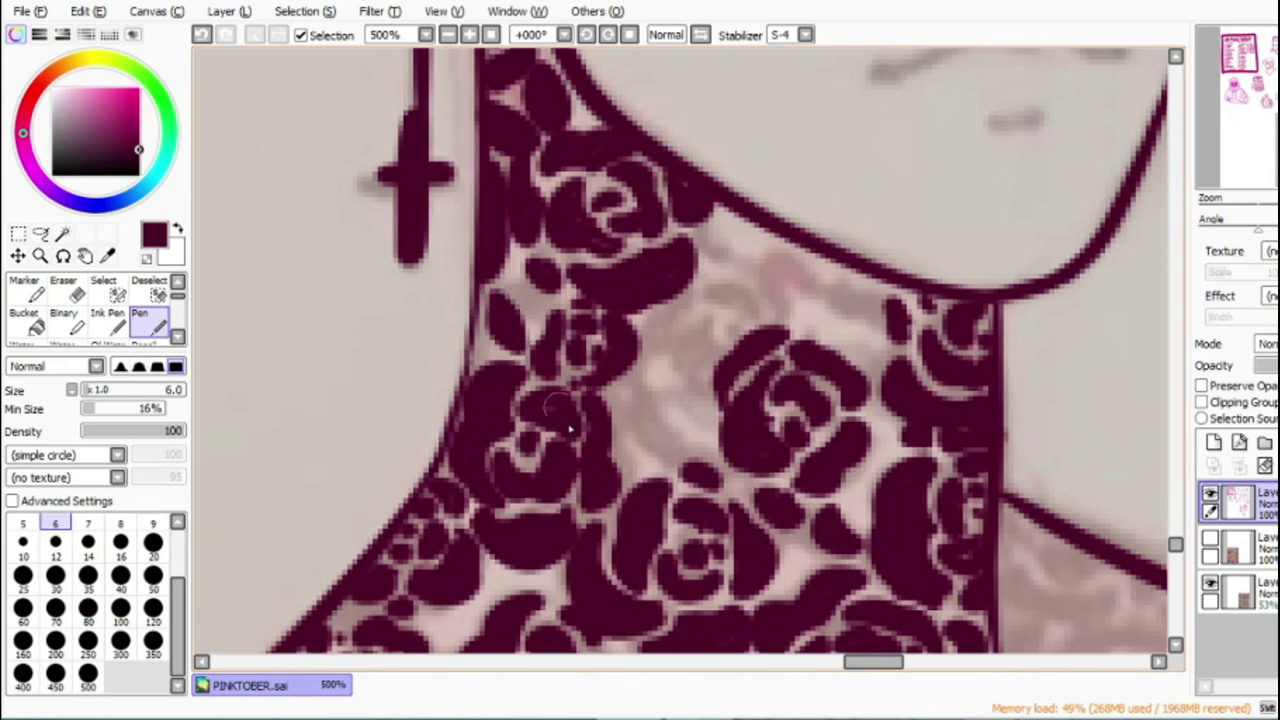
Step: Draw the remaining roses in the middle of the neck and under the jawline, closing the open tattoo area
left_click_drag(869, 663, 875, 663)
mouse_move(531, 392)
left_mouse_down()
mouse_move(575, 456)
mouse_move(597, 437)
mouse_move(533, 398)
mouse_move(583, 417)
mouse_move(613, 396)
mouse_move(555, 385)
mouse_move(571, 393)
mouse_move(542, 355)
mouse_move(610, 350)
mouse_move(583, 376)
mouse_move(595, 358)
mouse_move(584, 360)
mouse_move(595, 391)
mouse_move(575, 423)
left_mouse_up()
mouse_move(600, 340)
left_mouse_down()
mouse_move(569, 318)
mouse_move(635, 323)
mouse_move(640, 350)
mouse_move(602, 301)
mouse_move(651, 330)
left_mouse_up()
mouse_move(694, 249)
left_mouse_down()
mouse_move(722, 280)
mouse_move(748, 256)
left_mouse_up()
mouse_move(652, 286)
left_mouse_down()
mouse_move(635, 234)
mouse_move(619, 249)
mouse_move(668, 298)
mouse_move(641, 270)
mouse_move(706, 319)
mouse_move(749, 330)
mouse_move(714, 310)
mouse_move(758, 297)
mouse_move(765, 271)
mouse_move(751, 325)
left_mouse_up()
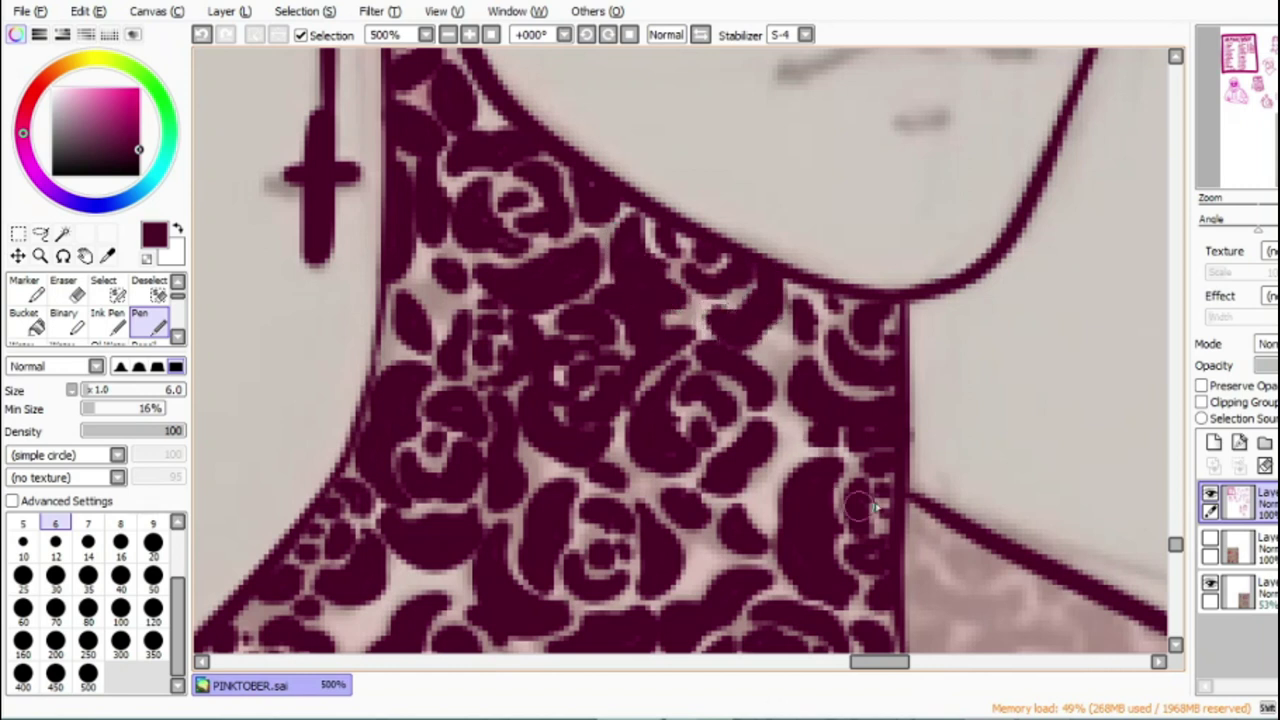
Step: Draw the loose petal below the throat and the layered tattoo rose above the right collarbone
left_click_drag(1176, 549, 1176, 561)
mouse_move(882, 376)
left_mouse_down()
mouse_move(871, 421)
mouse_move(890, 362)
left_mouse_up()
left_click_drag(867, 663, 905, 663)
mouse_move(663, 271)
left_mouse_down()
mouse_move(679, 257)
mouse_move(671, 226)
mouse_move(706, 245)
left_mouse_up()
mouse_move(632, 224)
left_mouse_down()
mouse_move(624, 280)
mouse_move(662, 306)
left_mouse_up()
mouse_move(635, 257)
left_mouse_down()
mouse_move(646, 302)
mouse_move(703, 304)
mouse_move(678, 296)
mouse_move(689, 313)
mouse_move(727, 247)
mouse_move(719, 292)
mouse_move(682, 316)
mouse_move(718, 280)
left_mouse_up()
mouse_move(730, 235)
left_mouse_down()
mouse_move(733, 197)
mouse_move(764, 252)
mouse_move(605, 198)
mouse_move(663, 178)
mouse_move(690, 188)
mouse_move(638, 192)
mouse_move(591, 240)
mouse_move(592, 222)
mouse_move(575, 253)
mouse_move(590, 311)
mouse_move(634, 334)
mouse_move(598, 303)
mouse_move(586, 242)
mouse_move(606, 328)
mouse_move(666, 332)
mouse_move(657, 354)
mouse_move(676, 367)
mouse_move(731, 341)
mouse_move(684, 351)
left_mouse_up()
Step: Add the partial roses along the right shoulder line and the loose petals hanging below the collarbone
mouse_move(745, 311)
left_mouse_down()
mouse_move(815, 280)
mouse_move(827, 303)
mouse_move(755, 318)
mouse_move(805, 315)
left_mouse_up()
mouse_move(546, 96)
left_mouse_down()
mouse_move(554, 141)
mouse_move(584, 124)
mouse_move(564, 160)
mouse_move(600, 131)
mouse_move(548, 185)
mouse_move(567, 193)
mouse_move(563, 213)
mouse_move(559, 198)
mouse_move(655, 162)
left_mouse_up()
mouse_move(873, 258)
left_mouse_down()
mouse_move(896, 283)
mouse_move(836, 242)
mouse_move(857, 298)
mouse_move(870, 297)
mouse_move(863, 315)
mouse_move(844, 272)
mouse_move(828, 281)
mouse_move(795, 250)
mouse_move(810, 238)
mouse_move(791, 241)
mouse_move(805, 285)
left_mouse_up()
mouse_move(918, 286)
left_mouse_down()
mouse_move(910, 326)
mouse_move(922, 338)
left_mouse_up()
left_click_drag(968, 288, 918, 342)
mouse_move(940, 385)
left_mouse_down()
mouse_move(945, 395)
mouse_move(883, 389)
mouse_move(886, 455)
mouse_move(884, 385)
left_mouse_up()
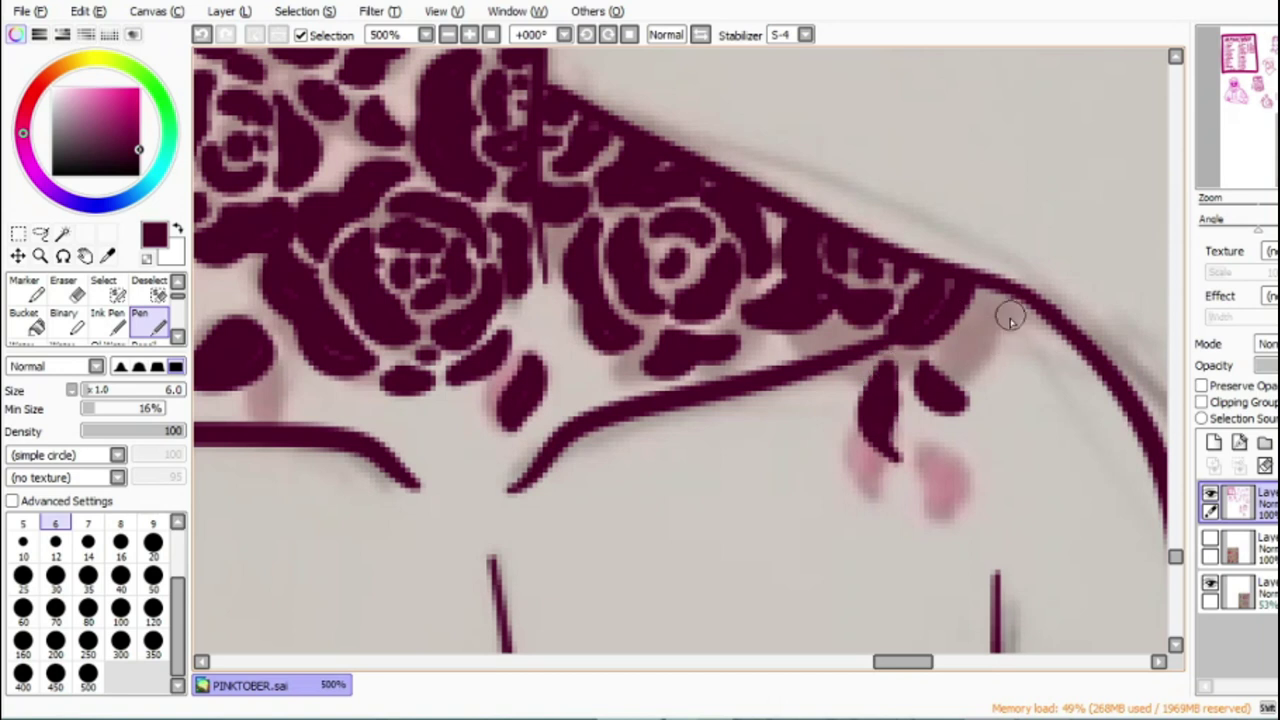
Step: Check the neck tattoo line art with the sketch photo temporarily hidden
left_click(449, 36)
left_click(449, 36)
left_click(449, 36)
left_click(449, 36)
left_click_drag(819, 665, 792, 665)
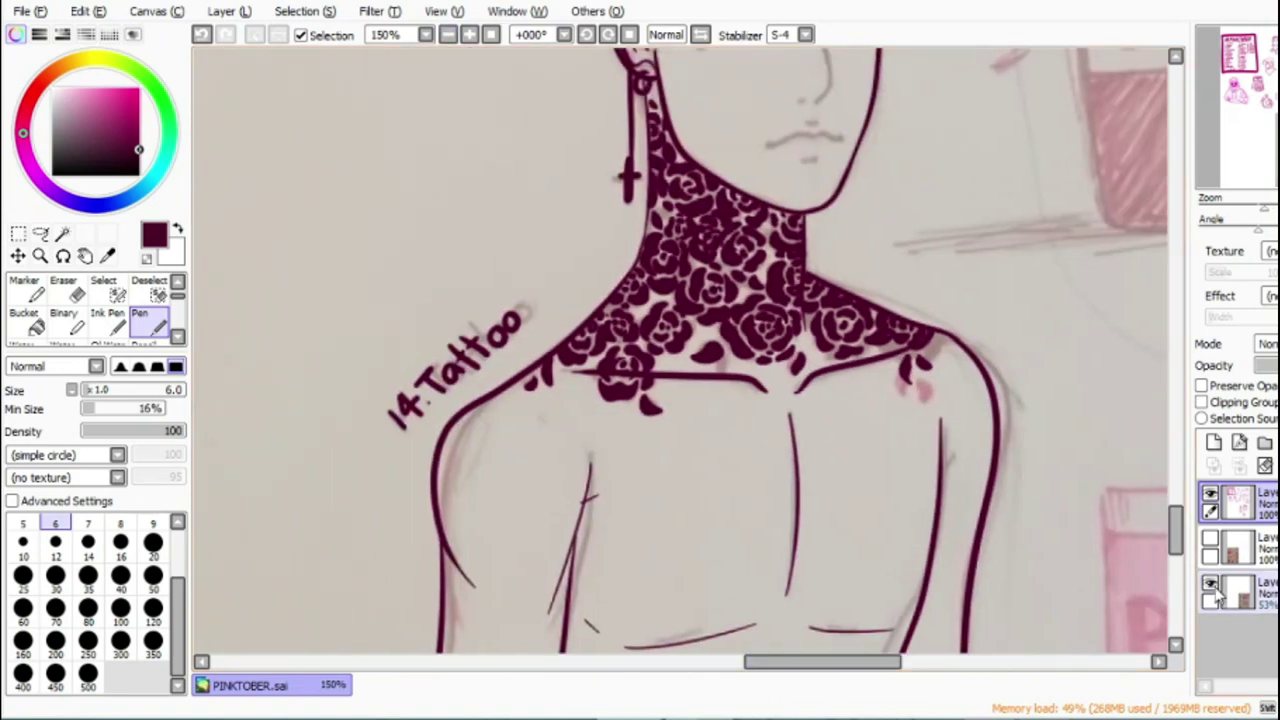
left_click(1210, 583)
left_click_drag(1178, 550, 1174, 504)
left_click(1210, 583)
Step: Draw the crescent mark on the cheek and both eyes with their irises, lids and lashes
left_click(469, 35)
mouse_move(906, 345)
left_mouse_down()
mouse_move(872, 307)
mouse_move(770, 311)
mouse_move(716, 333)
left_mouse_up()
left_click(201, 35)
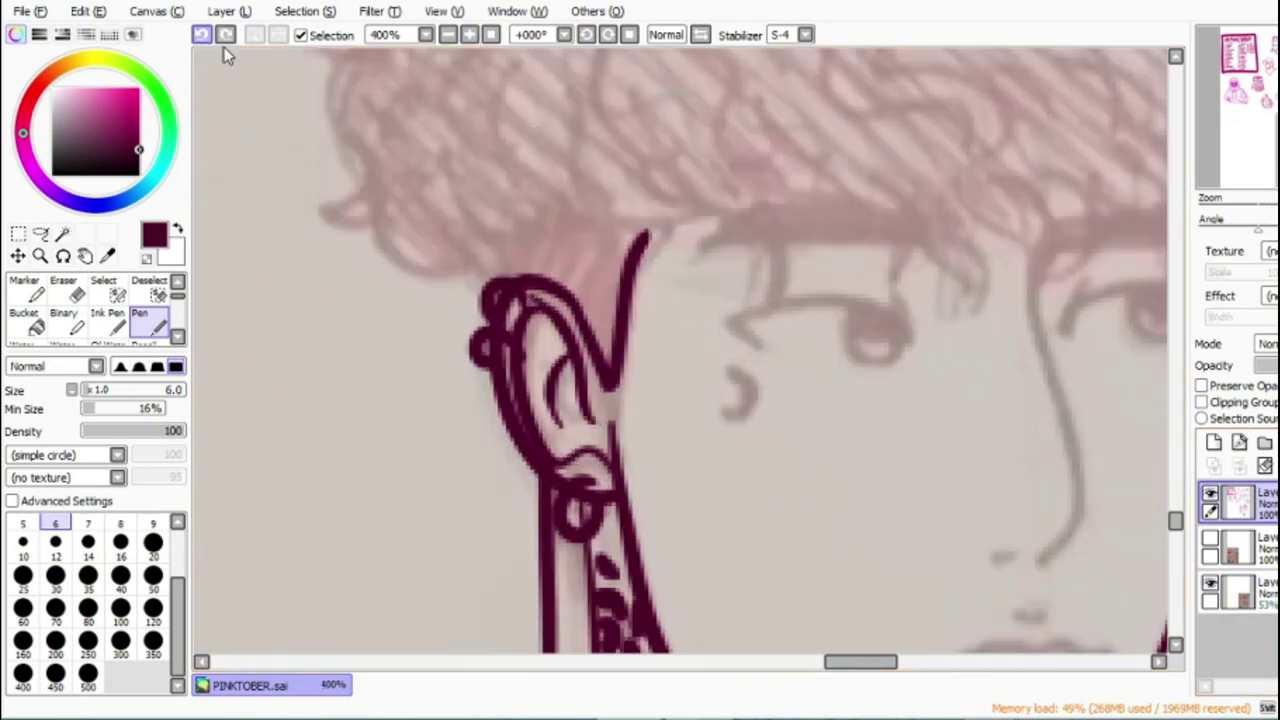
left_click_drag(851, 662, 863, 666)
left_click_drag(557, 380, 578, 412)
mouse_move(750, 350)
left_mouse_down()
mouse_move(734, 319)
mouse_move(627, 305)
mouse_move(557, 325)
mouse_move(648, 350)
left_mouse_up()
mouse_move(712, 308)
left_mouse_down()
mouse_move(683, 336)
mouse_move(728, 312)
left_mouse_up()
left_click(201, 35)
left_click_drag(600, 295, 560, 324)
mouse_move(722, 289)
left_mouse_down()
mouse_move(732, 341)
mouse_move(707, 312)
mouse_move(709, 359)
mouse_move(707, 315)
left_mouse_up()
mouse_move(895, 330)
left_mouse_down()
mouse_move(1039, 312)
mouse_move(990, 287)
mouse_move(885, 335)
left_mouse_up()
mouse_move(1048, 308)
left_mouse_down()
mouse_move(996, 292)
mouse_move(1030, 334)
left_mouse_up()
Step: Trace the nose with one curved line from the inner brow down to the tip
mouse_move(883, 258)
left_mouse_down()
mouse_move(915, 488)
mouse_move(900, 516)
left_mouse_up()
key("ctrl+z")
left_click_drag(878, 664, 890, 668)
mouse_move(716, 262)
left_mouse_down()
mouse_move(763, 522)
mouse_move(710, 560)
left_mouse_up()
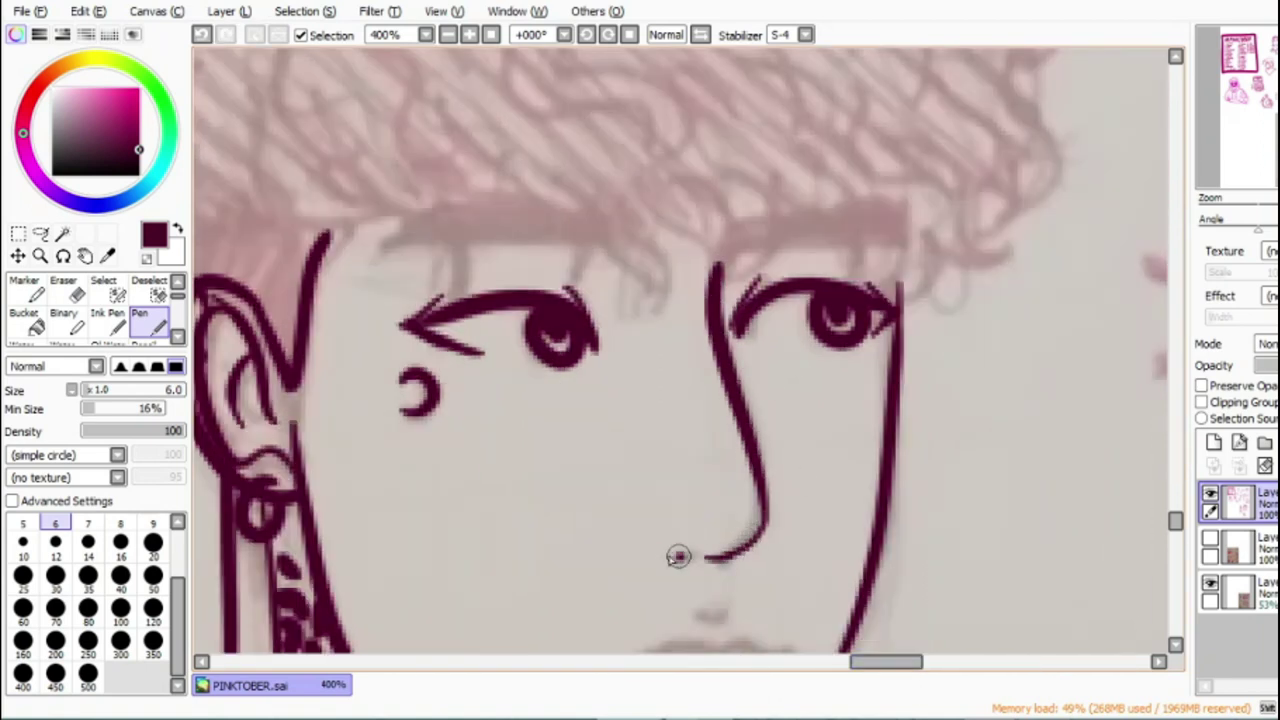
Step: Draw both thick solid eyebrows and extend the right face outline up to the brow
mouse_move(612, 243)
left_mouse_down()
mouse_move(430, 240)
mouse_move(366, 256)
left_mouse_up()
mouse_move(362, 259)
left_mouse_down()
mouse_move(478, 212)
mouse_move(610, 220)
left_mouse_up()
left_click_drag(409, 240, 612, 227)
left_click_drag(463, 230, 624, 236)
left_click_drag(724, 244, 884, 247)
mouse_move(723, 243)
left_mouse_down()
mouse_move(871, 215)
mouse_move(729, 249)
mouse_move(877, 243)
mouse_move(890, 210)
left_mouse_up()
left_click(201, 34)
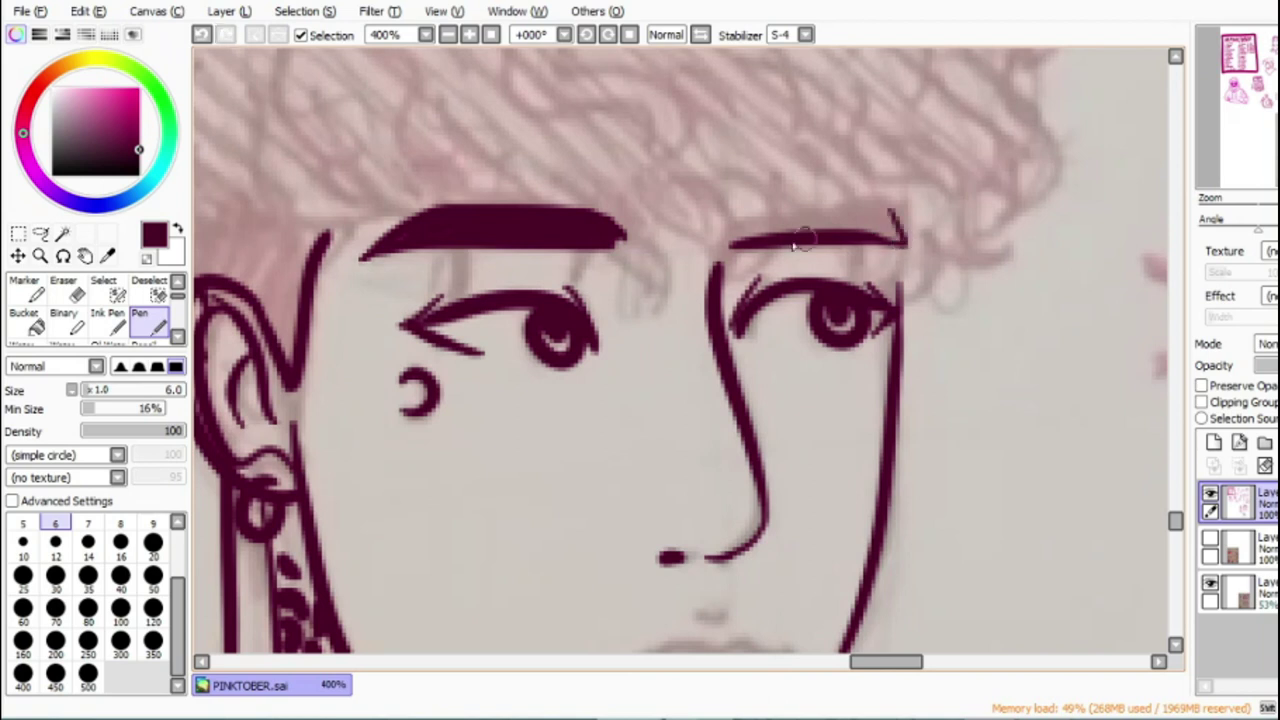
mouse_move(727, 244)
left_mouse_down()
mouse_move(745, 215)
mouse_move(849, 217)
mouse_move(738, 237)
mouse_move(900, 232)
left_mouse_up()
left_click_drag(899, 291, 902, 245)
Step: Draw the wavy fringe strands falling over the forehead and eyebrows
left_click_drag(563, 130, 684, 277)
mouse_move(631, 195)
left_mouse_down()
mouse_move(686, 250)
mouse_move(673, 293)
left_mouse_up()
left_click_drag(666, 175, 733, 272)
left_click_drag(730, 190, 745, 295)
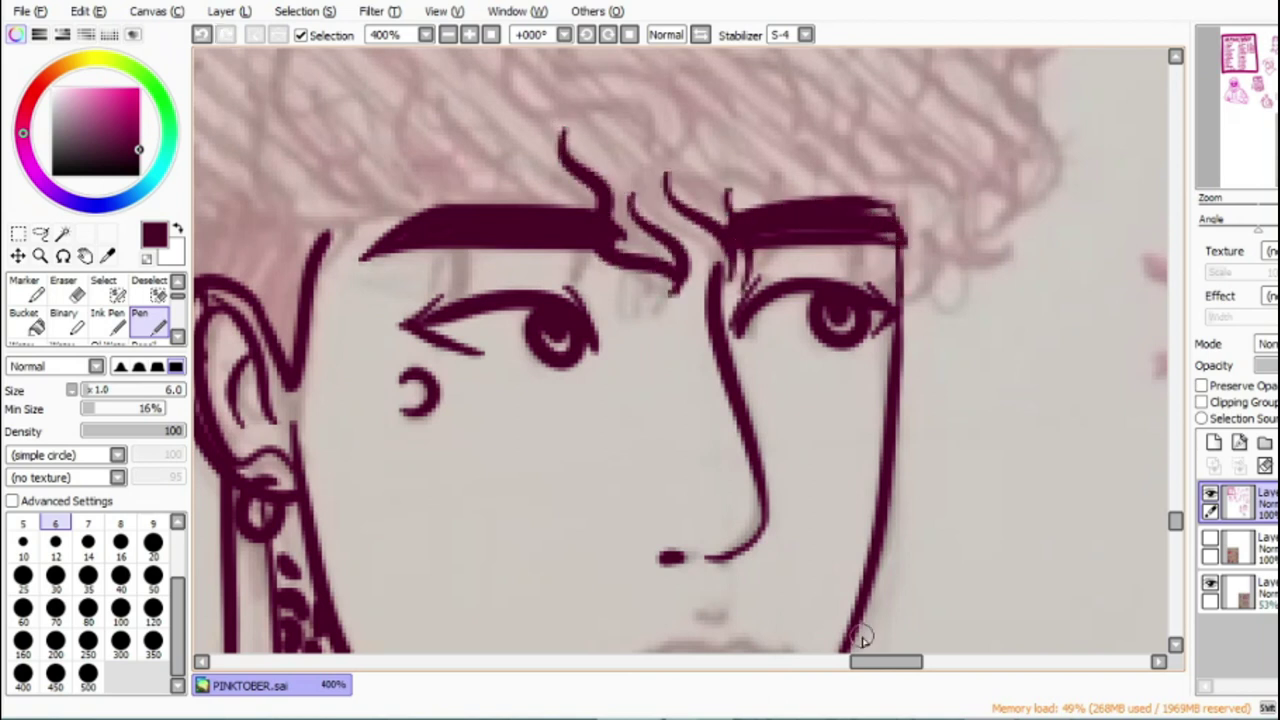
left_click_drag(864, 661, 836, 661)
left_click_drag(707, 125, 784, 301)
mouse_move(787, 148)
left_mouse_down()
mouse_move(814, 278)
mouse_move(802, 296)
left_mouse_up()
left_click_drag(882, 171, 922, 272)
left_click_drag(930, 182, 925, 286)
Step: Outline the left side of the curly hair down to the ear and fill it with wavy strands
left_click(448, 35)
left_click(448, 35)
left_click_drag(651, 155, 668, 300)
left_click_drag(658, 205, 670, 272)
mouse_move(668, 94)
left_mouse_down()
mouse_move(572, 125)
mouse_move(524, 178)
mouse_move(530, 228)
mouse_move(500, 270)
mouse_move(566, 310)
left_mouse_up()
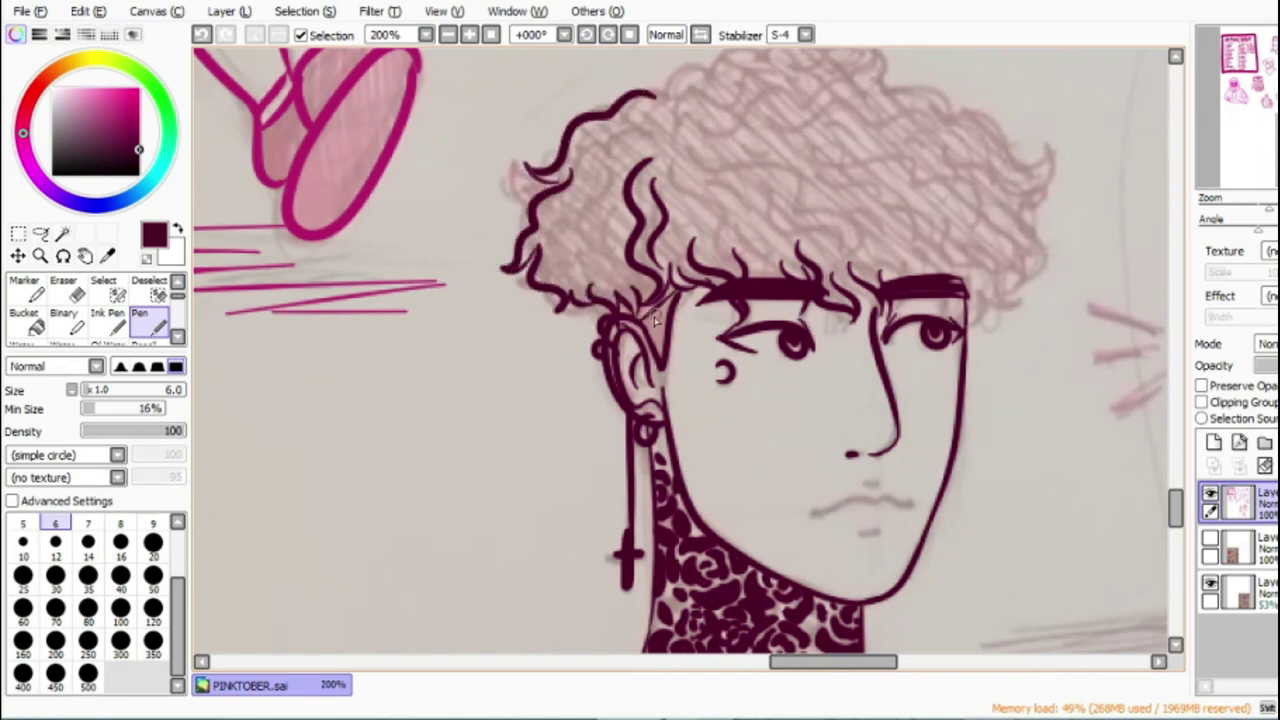
mouse_move(652, 124)
left_mouse_down()
mouse_move(600, 141)
mouse_move(584, 207)
left_mouse_up()
left_click_drag(600, 180, 548, 253)
left_click_drag(620, 162, 602, 282)
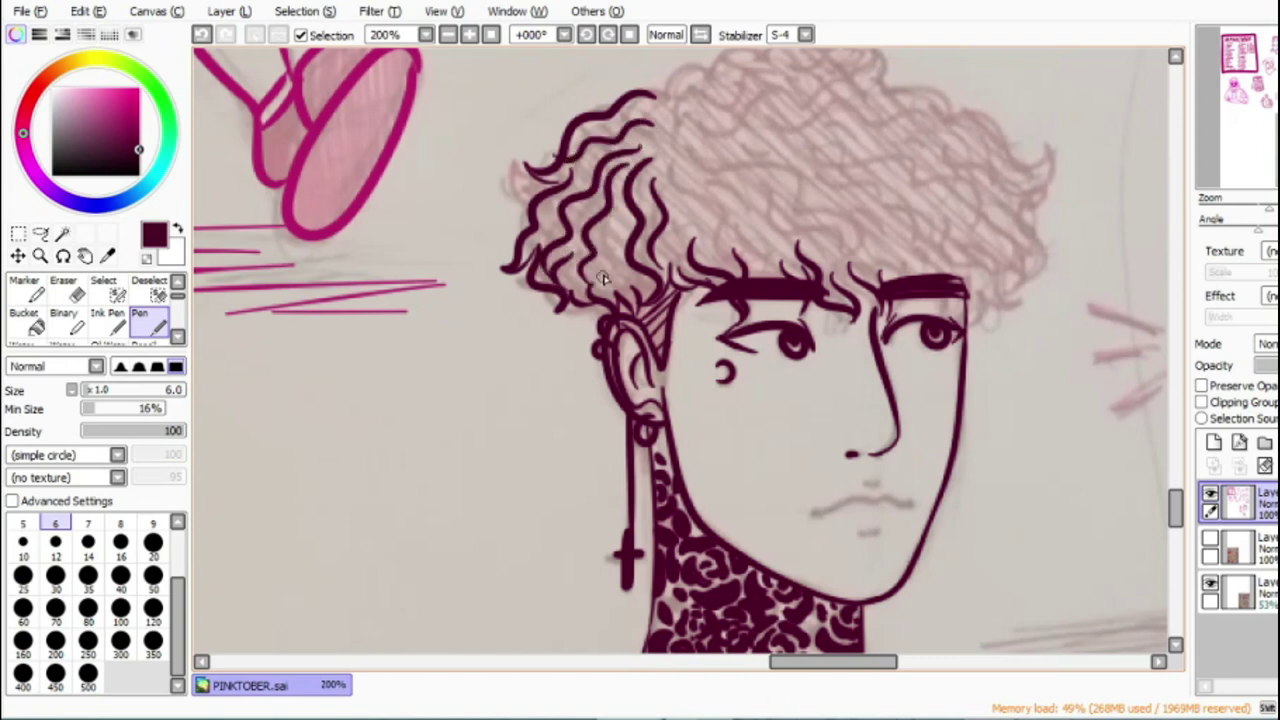
Step: Draw the wavy strands left of centre and outline the hair across the crown and down the right side
mouse_move(668, 141)
left_mouse_down()
mouse_move(709, 234)
mouse_move(739, 246)
left_mouse_up()
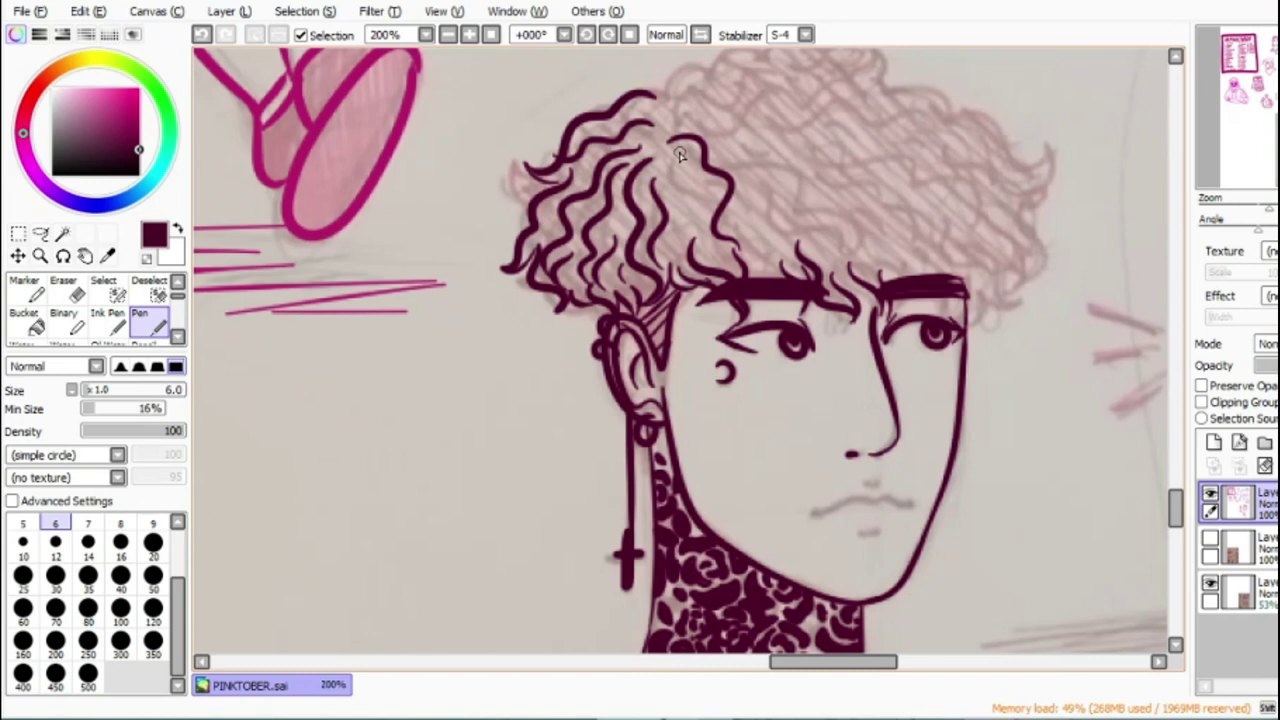
left_click_drag(692, 158, 703, 259)
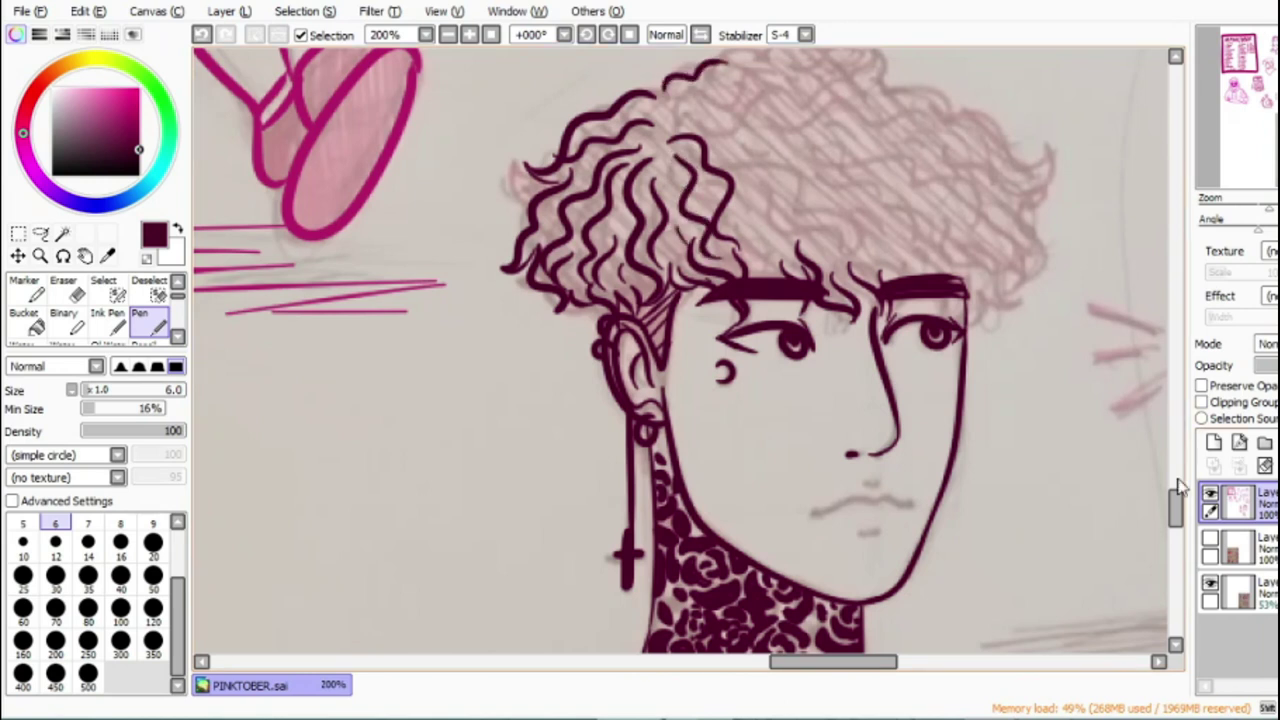
scroll(1180, 487, "up", 1)
mouse_move(770, 108)
left_mouse_down()
mouse_move(1005, 177)
mouse_move(1048, 268)
mouse_move(1013, 320)
left_mouse_up()
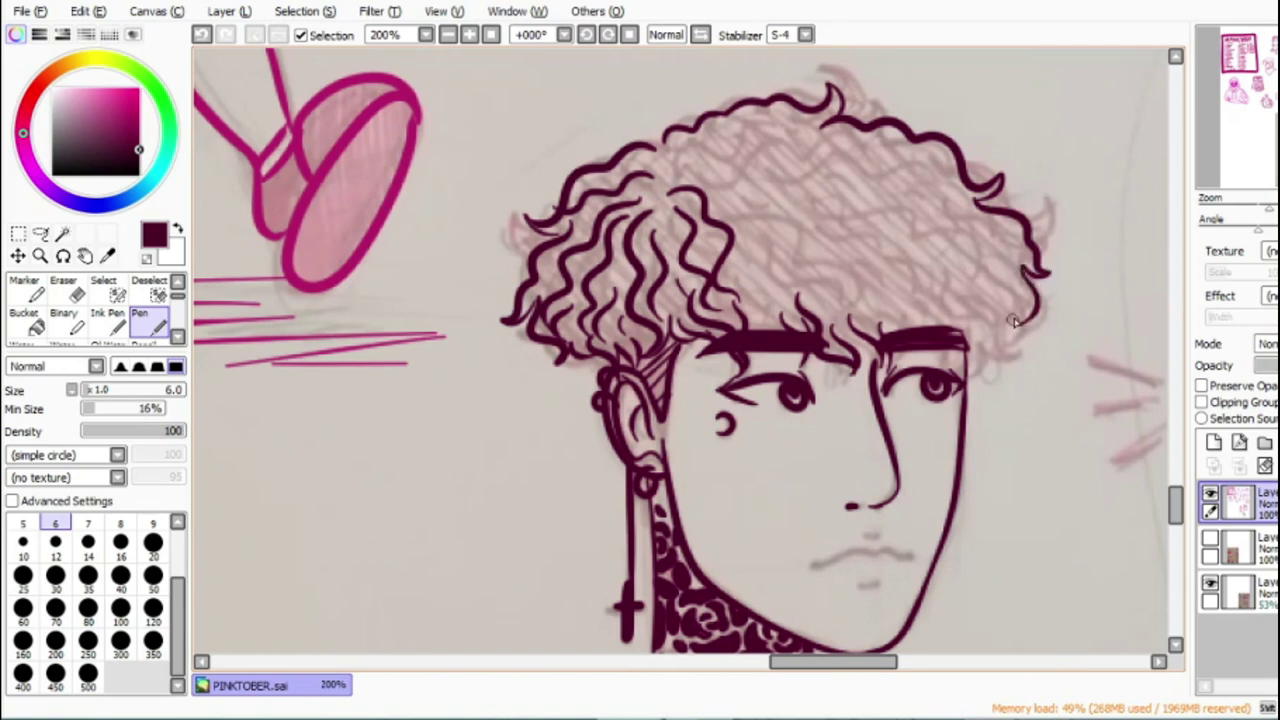
Step: Draw the long wavy strand from the parting to the right brow and the strands filling the right side
mouse_move(728, 146)
left_mouse_down()
mouse_move(815, 152)
mouse_move(893, 263)
left_mouse_up()
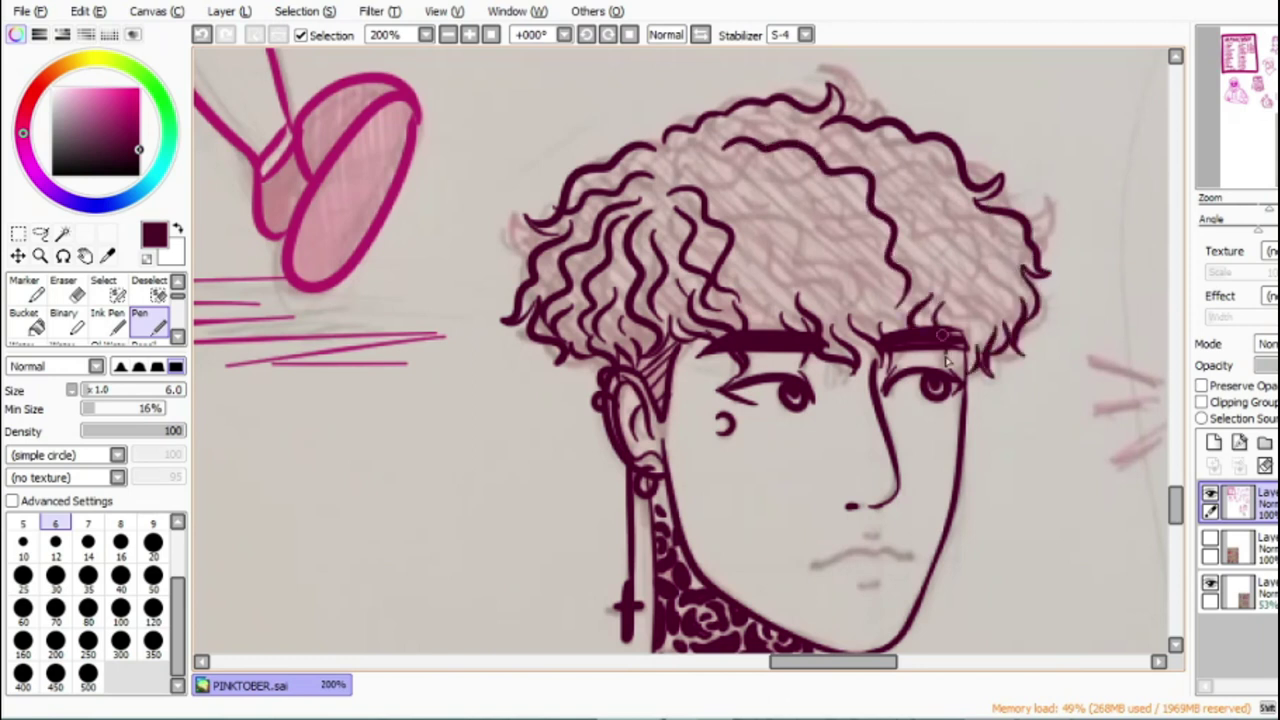
left_click_drag(905, 175, 967, 315)
left_click_drag(922, 234, 945, 322)
left_click_drag(975, 232, 992, 335)
left_click_drag(957, 199, 1017, 290)
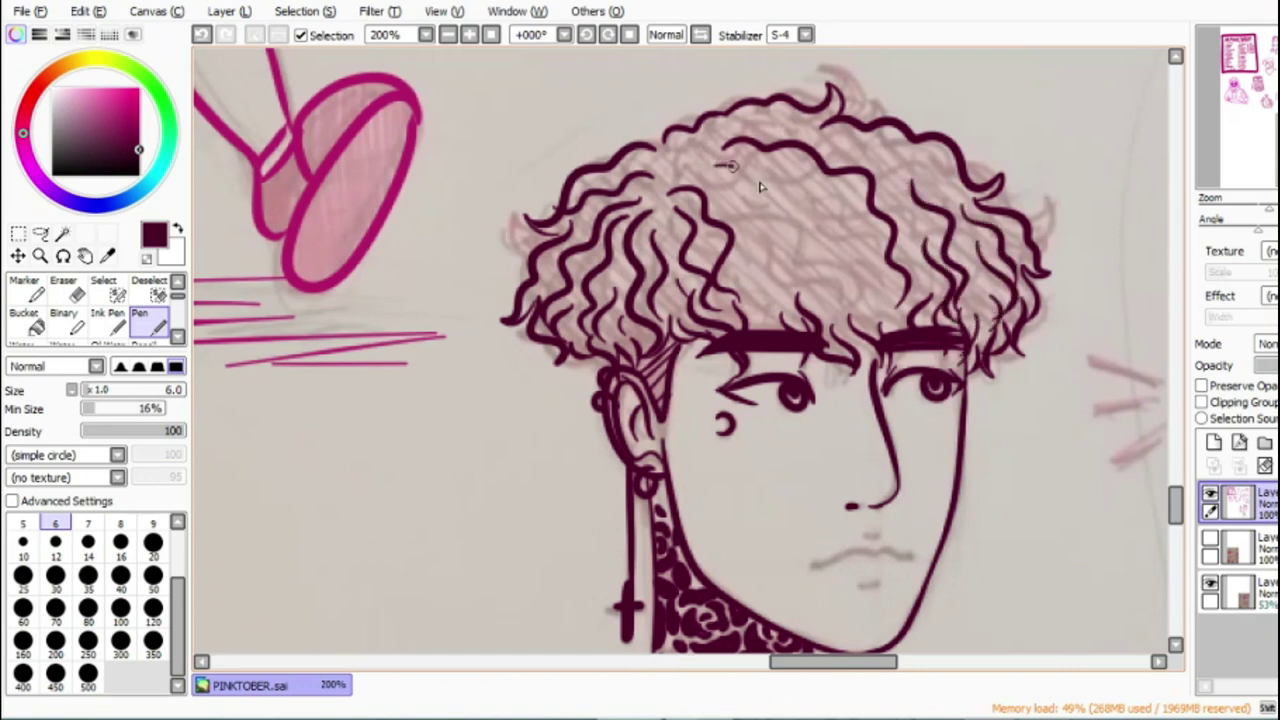
Step: Fill the middle and crown of the hair with wavy strands running from the parting to the fringe
left_click_drag(728, 166, 845, 333)
left_click_drag(855, 275, 886, 338)
left_click_drag(777, 170, 892, 320)
left_click_drag(725, 194, 789, 347)
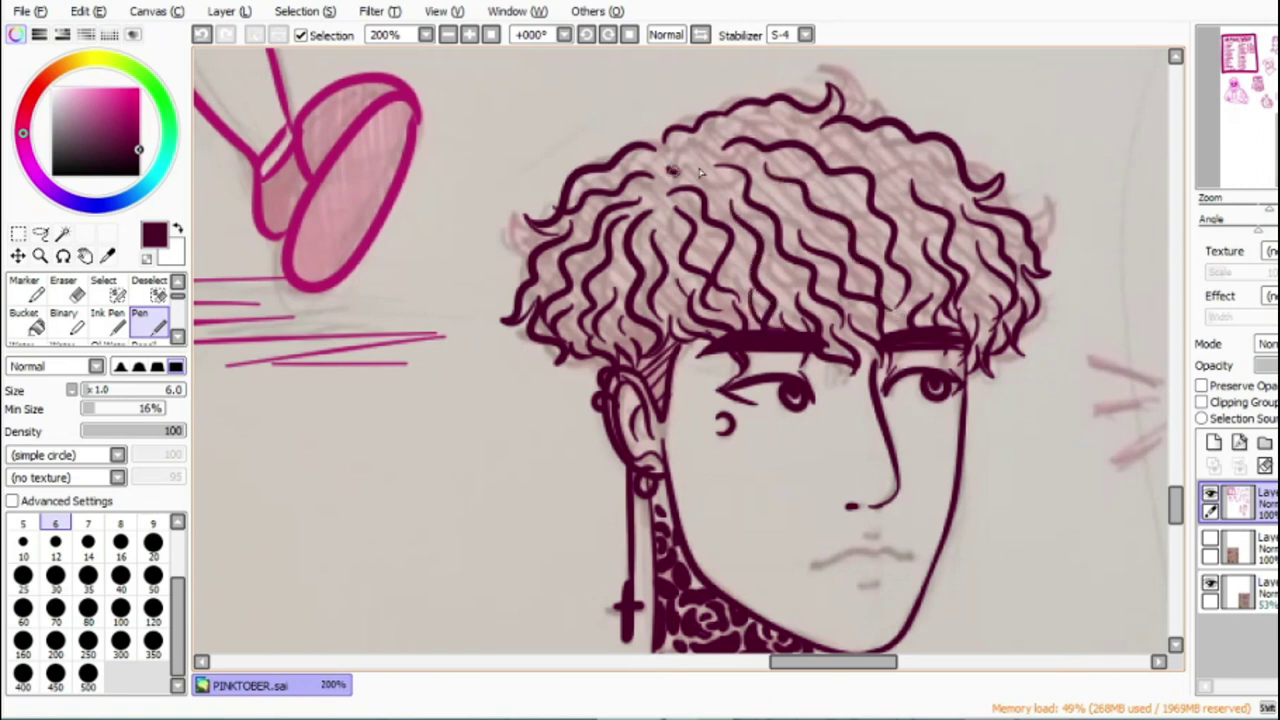
mouse_move(719, 130)
left_mouse_down()
mouse_move(887, 200)
mouse_move(911, 235)
left_mouse_up()
left_click_drag(901, 146, 959, 208)
left_click_drag(775, 158, 866, 228)
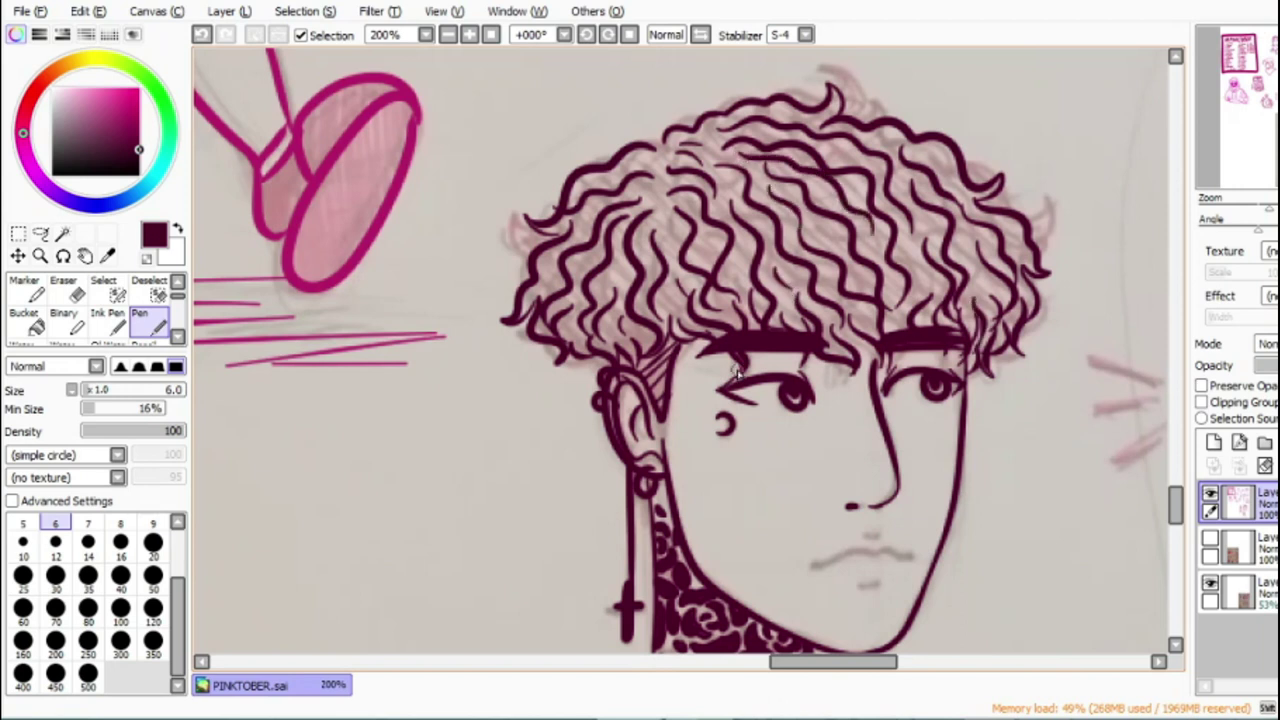
Step: Draw the mouth line and the short accent marks above and below the lips
left_click_drag(1180, 496, 1180, 511)
left_click(473, 36)
left_click(473, 36)
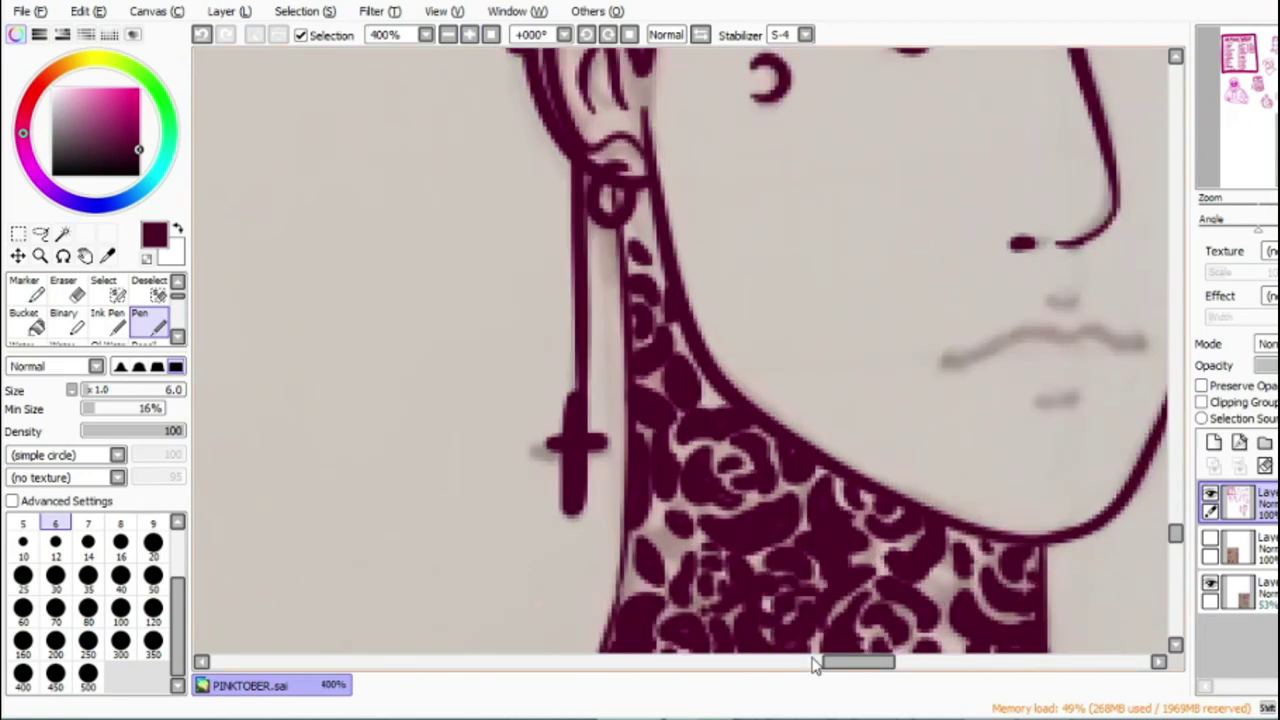
left_click_drag(825, 662, 843, 662)
mouse_move(702, 348)
left_mouse_down()
mouse_move(814, 330)
mouse_move(880, 334)
mouse_move(900, 350)
left_mouse_up()
left_click(201, 35)
left_click_drag(811, 298, 845, 298)
left_click_drag(806, 395, 829, 398)
Step: Hide the sketch photo and go over the upper lid of the right eye
left_click(491, 35)
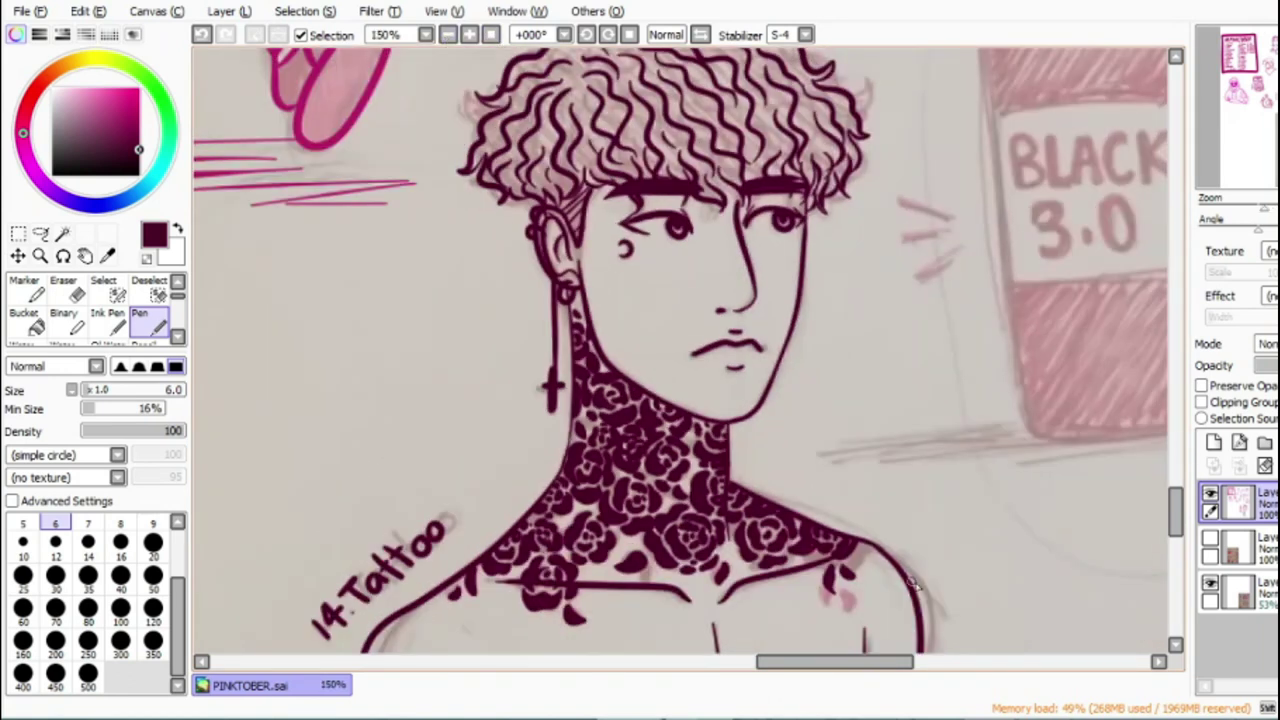
left_click(1210, 584)
left_click(449, 36)
left_click(449, 36)
left_click(449, 36)
left_click(449, 36)
left_click(470, 36)
left_click(470, 36)
left_click(470, 36)
left_click(470, 36)
left_click(470, 36)
left_click(470, 36)
left_click(470, 36)
left_click_drag(1176, 529, 1176, 525)
left_click_drag(848, 240, 925, 185)
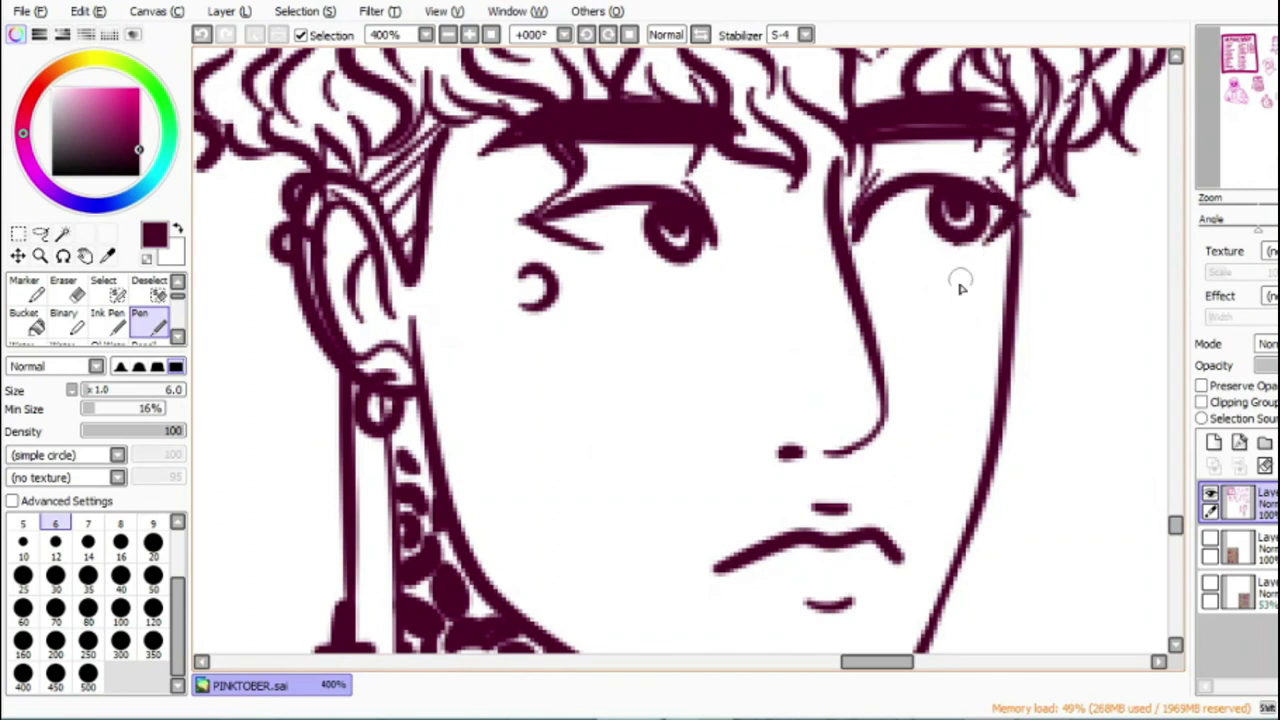
Step: Mirror the view to check the face, go over the face outline beside the eye, and restore the normal orientation
left_click(447, 35)
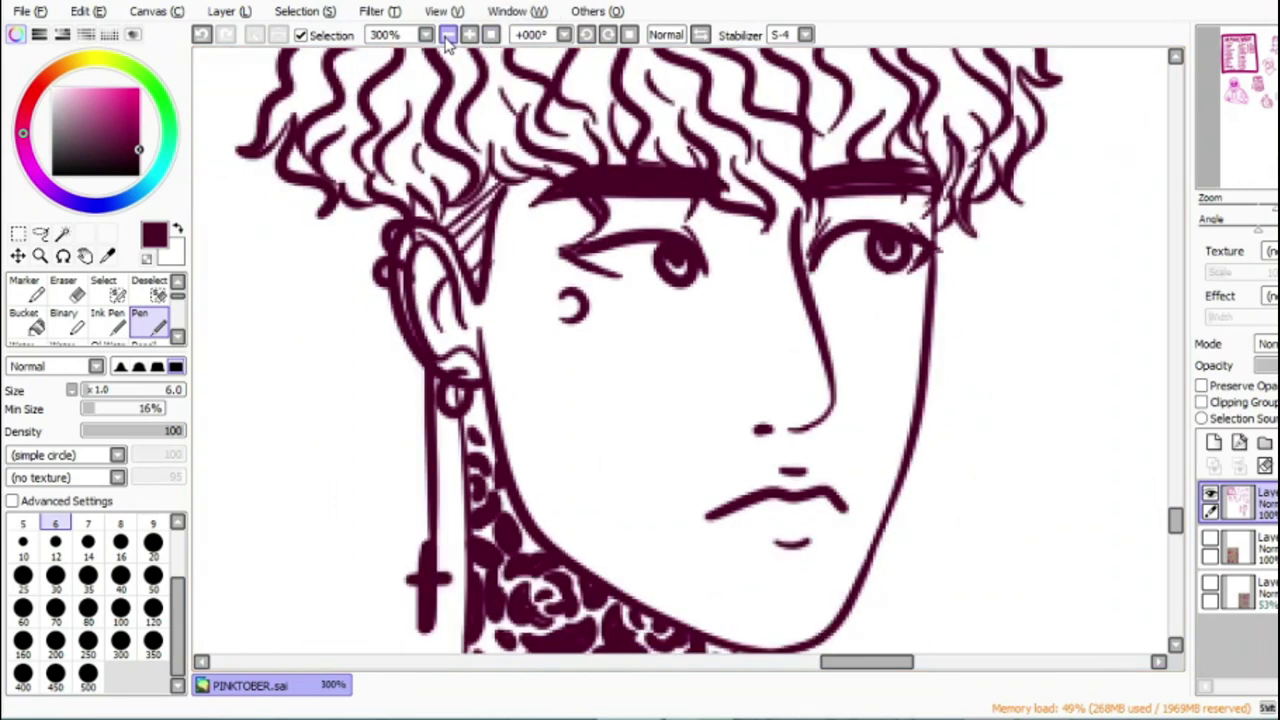
left_click(447, 35)
left_click(700, 35)
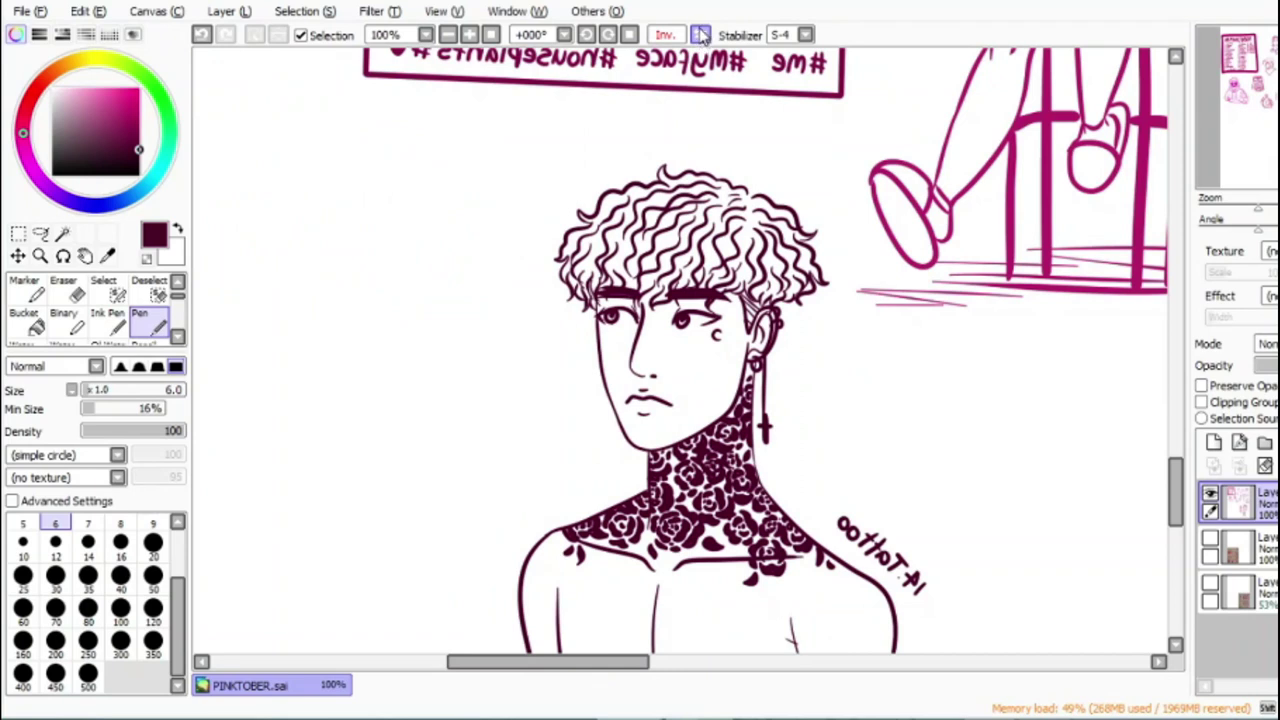
left_click(469, 35)
left_click(469, 35)
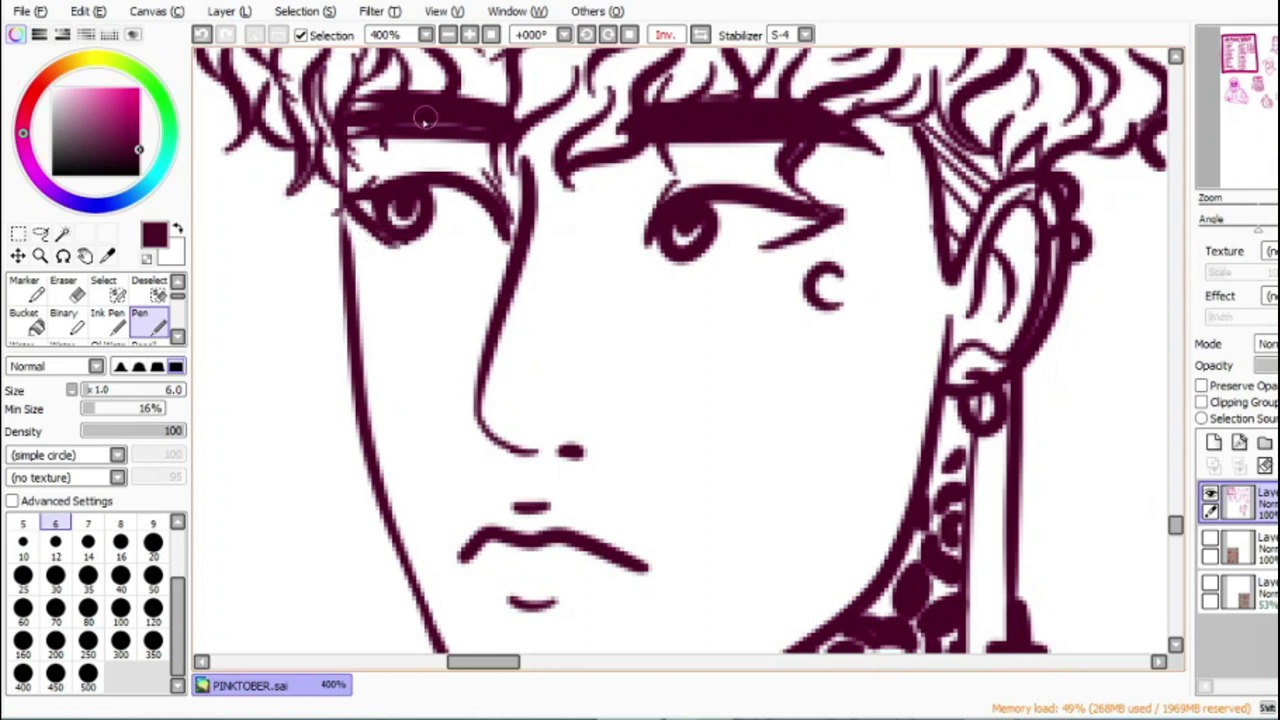
left_click_drag(345, 258, 350, 183)
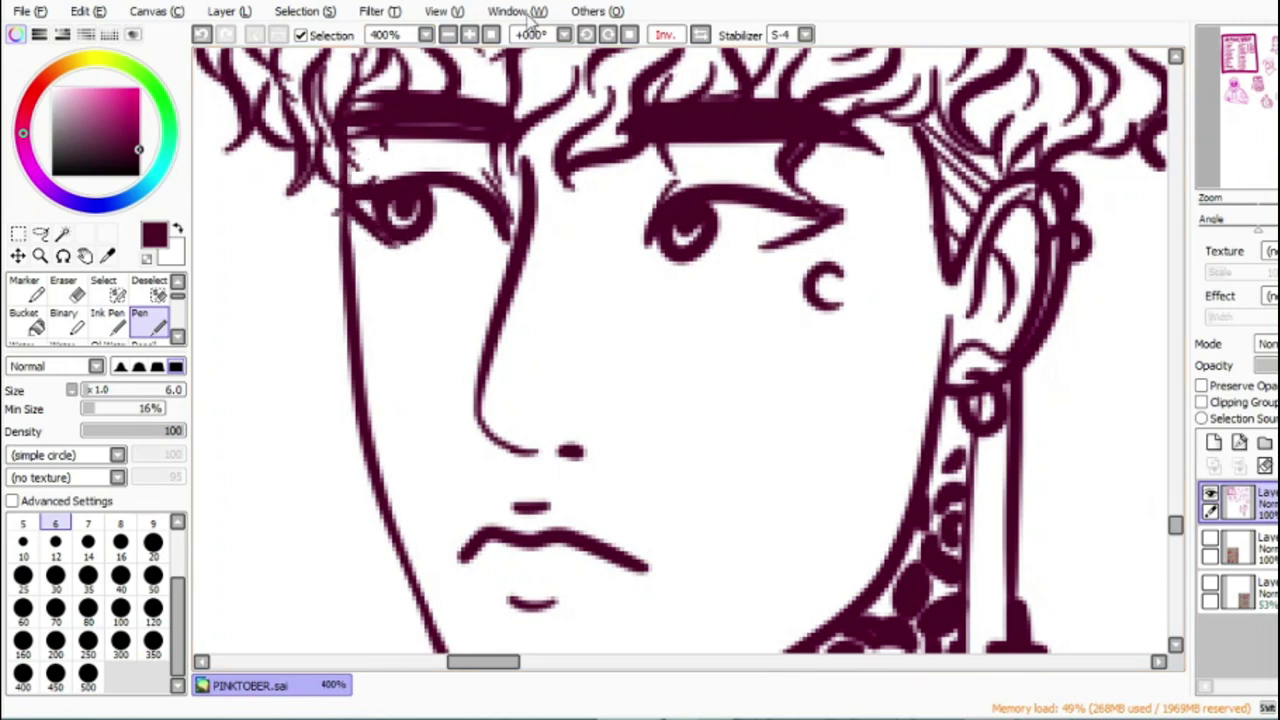
left_click(701, 36)
left_click(493, 36)
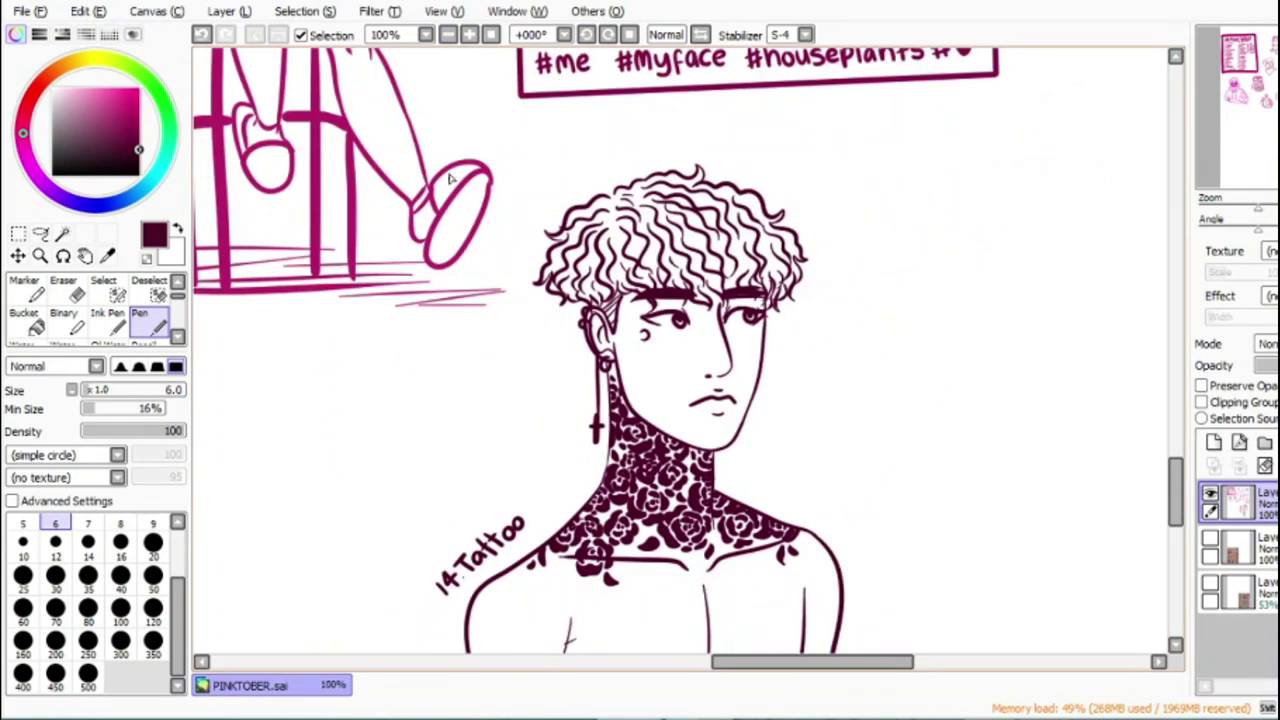
Step: Show the sketch photo again and trace the lettering "15. Pet" beside the cat's head
left_click(463, 35)
left_click(463, 35)
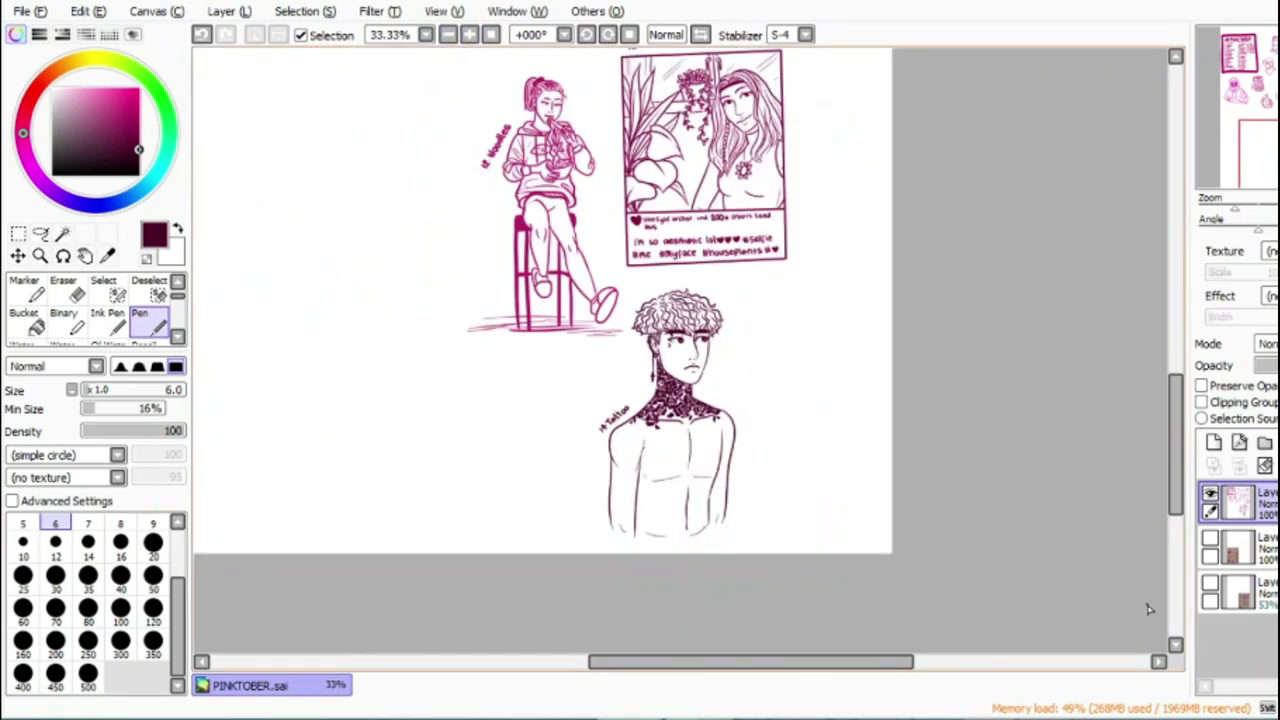
left_click(1210, 583)
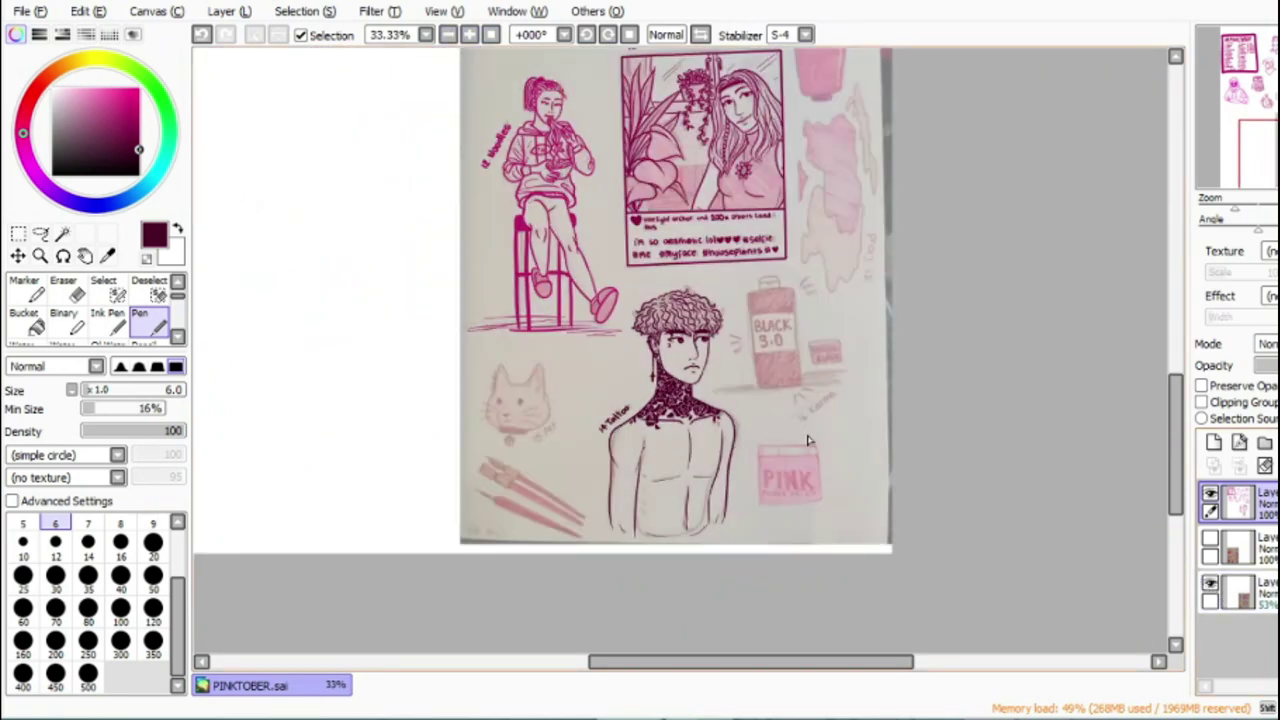
left_click_drag(1176, 418, 1120, 429)
left_click(468, 36)
left_click(468, 36)
left_click(468, 36)
left_click(468, 36)
mouse_move(808, 662)
left_mouse_down()
mouse_move(717, 703)
mouse_move(688, 698)
left_mouse_up()
left_click(468, 36)
left_click_drag(1176, 546, 1176, 556)
left_click_drag(677, 389, 702, 438)
mouse_move(716, 361)
left_mouse_down()
mouse_move(708, 394)
mouse_move(722, 418)
left_mouse_up()
left_click_drag(773, 317, 800, 375)
mouse_move(775, 317)
left_mouse_down()
mouse_move(788, 345)
mouse_move(858, 340)
left_mouse_up()
left_click_drag(850, 282, 884, 314)
Step: Trace the furry face outline, muzzle curve, nose and mouth of the cat sketch in dark pink
scroll(1185, 568, "up", 3)
mouse_move(365, 280)
left_mouse_down()
mouse_move(384, 429)
mouse_move(665, 474)
mouse_move(816, 330)
mouse_move(824, 232)
mouse_move(781, 136)
left_mouse_up()
mouse_move(415, 447)
left_mouse_down()
mouse_move(251, 276)
mouse_move(294, 157)
mouse_move(325, 125)
left_mouse_up()
mouse_move(438, 327)
left_mouse_down()
mouse_move(451, 330)
mouse_move(456, 388)
left_mouse_up()
key("ctrl+z")
left_click_drag(426, 336, 426, 396)
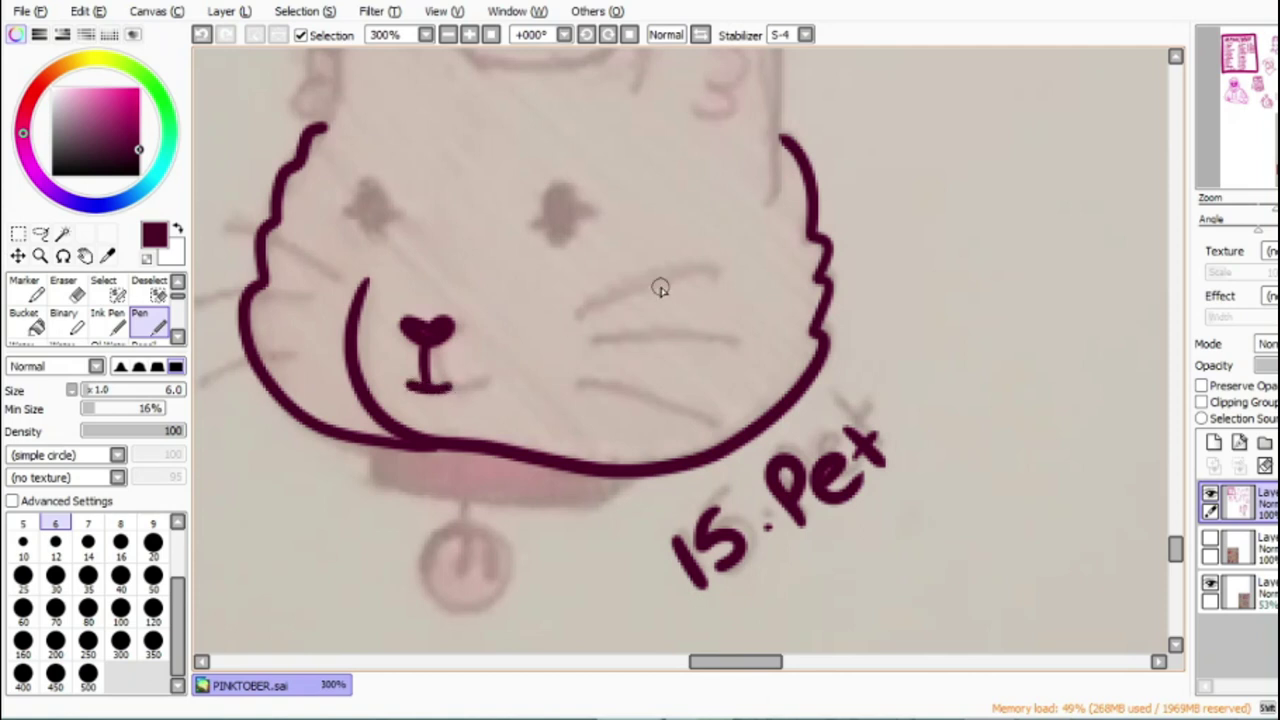
Step: Draw three thin whiskers on each side of the cat's face
left_click_drag(566, 312, 712, 283)
left_click_drag(576, 342, 722, 328)
left_click_drag(572, 376, 686, 404)
left_click_drag(346, 297, 218, 255)
left_click_drag(316, 328, 208, 318)
left_click_drag(308, 374, 222, 378)
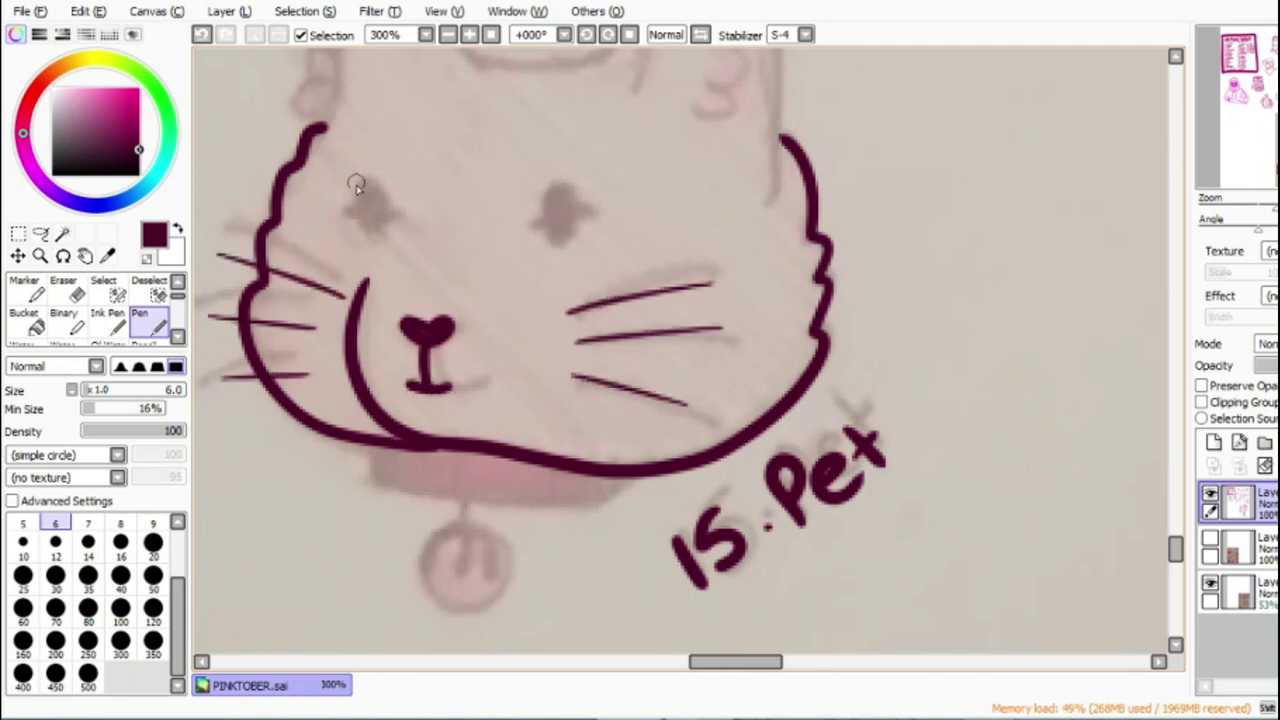
Step: Draw the cat's two almond-shaped eyes with vertical slit pupils
left_click_drag(368, 198, 372, 195)
mouse_move(552, 211)
left_mouse_down()
mouse_move(657, 229)
mouse_move(524, 232)
left_mouse_up()
left_click(201, 35)
left_click(201, 35)
mouse_move(400, 222)
left_mouse_down()
mouse_move(312, 214)
mouse_move(405, 228)
mouse_move(306, 196)
mouse_move(410, 214)
left_mouse_up()
key("ctrl+z")
left_click_drag(361, 178, 362, 238)
left_click_drag(599, 188, 600, 248)
Step: Trace both ears and the top of the cat's head, and add the fur tufts at the ears
left_click_drag(1176, 546, 1176, 534)
left_click_drag(327, 382, 338, 285)
mouse_move(327, 346)
left_mouse_down()
mouse_move(448, 300)
mouse_move(778, 316)
left_mouse_up()
mouse_move(772, 438)
left_mouse_down()
mouse_move(768, 229)
mouse_move(671, 223)
mouse_move(605, 336)
mouse_move(485, 329)
mouse_move(411, 141)
mouse_move(330, 355)
left_mouse_up()
mouse_move(338, 245)
left_mouse_down()
mouse_move(320, 265)
mouse_move(330, 370)
left_mouse_up()
left_click_drag(655, 364, 717, 205)
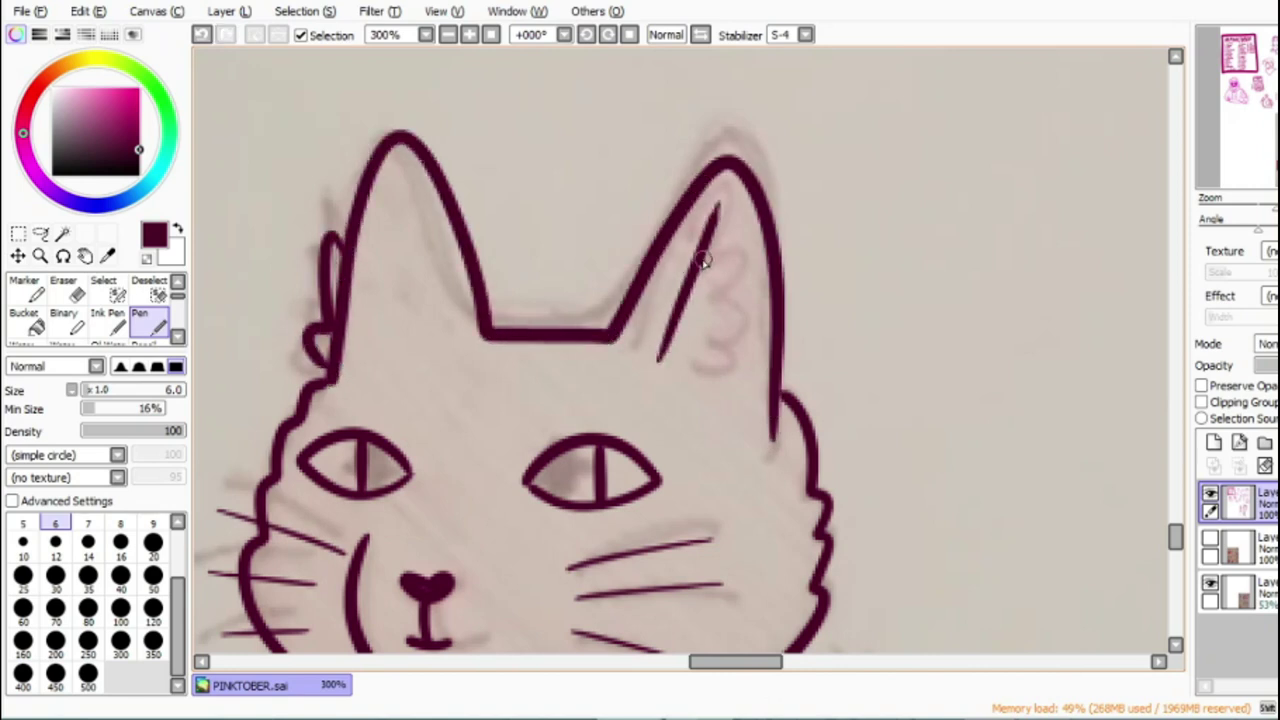
mouse_move(703, 285)
left_mouse_down()
mouse_move(731, 354)
mouse_move(716, 390)
left_mouse_up()
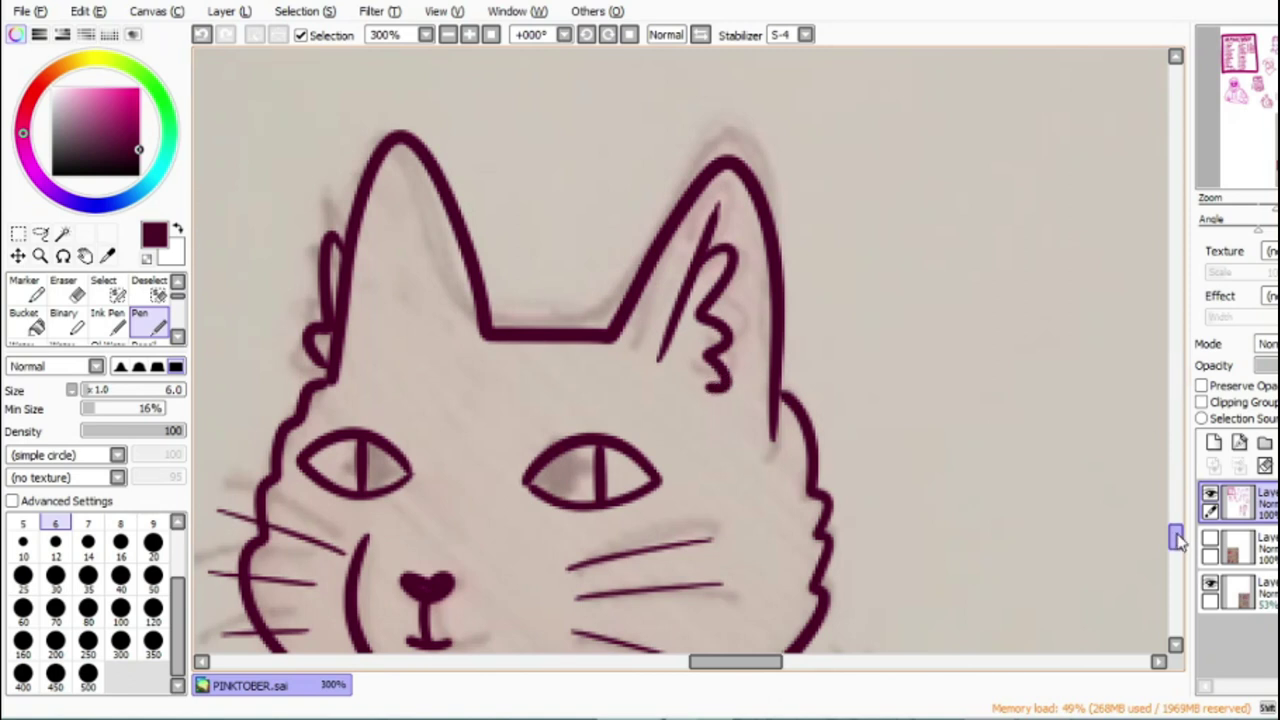
Step: Trace the collar under the cat's chin with its round hanging tag
left_click_drag(1178, 540, 1178, 552)
mouse_move(372, 385)
left_mouse_down()
mouse_move(399, 423)
mouse_move(594, 437)
mouse_move(625, 418)
left_mouse_up()
mouse_move(467, 474)
left_mouse_down()
mouse_move(503, 509)
mouse_move(465, 468)
left_mouse_up()
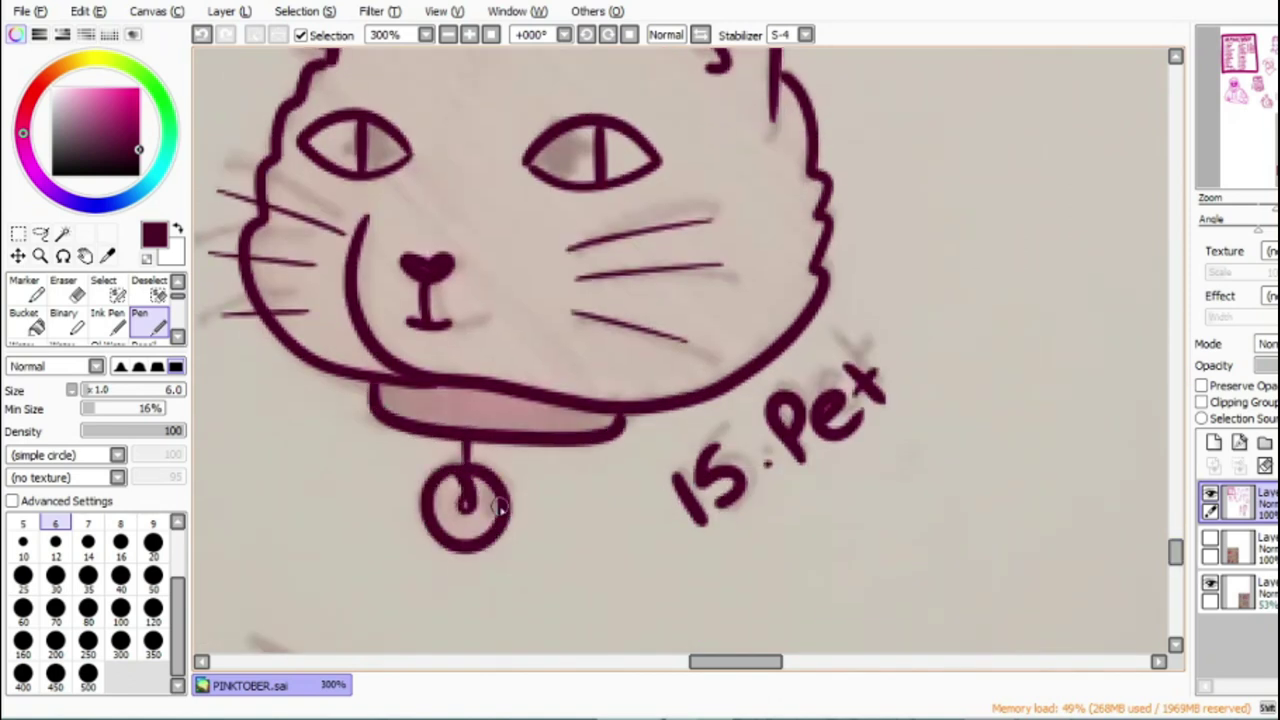
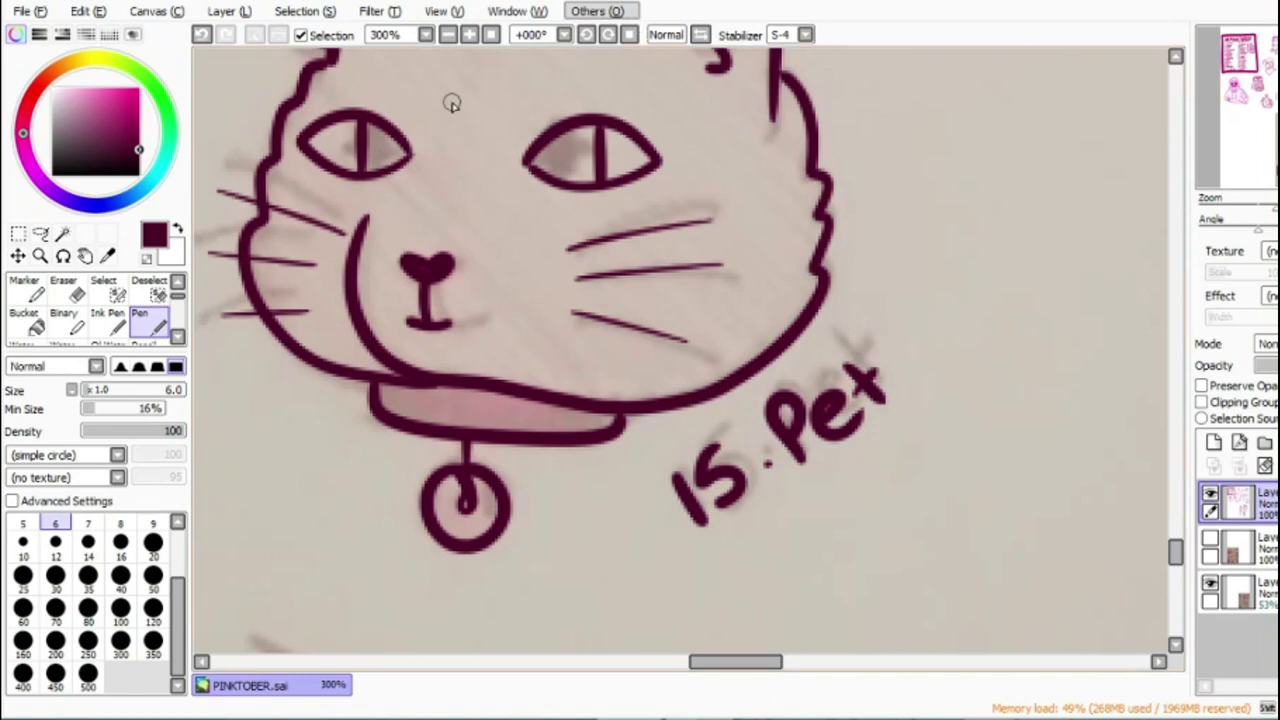
Step: Trace the slanted lettering "16. Karma" below the sketched "BLACK 3.0" bottle
left_click(449, 35)
left_click(449, 35)
left_click(449, 35)
left_click(449, 35)
left_click_drag(791, 662, 913, 661)
left_click_drag(1178, 514, 1175, 506)
left_click(469, 35)
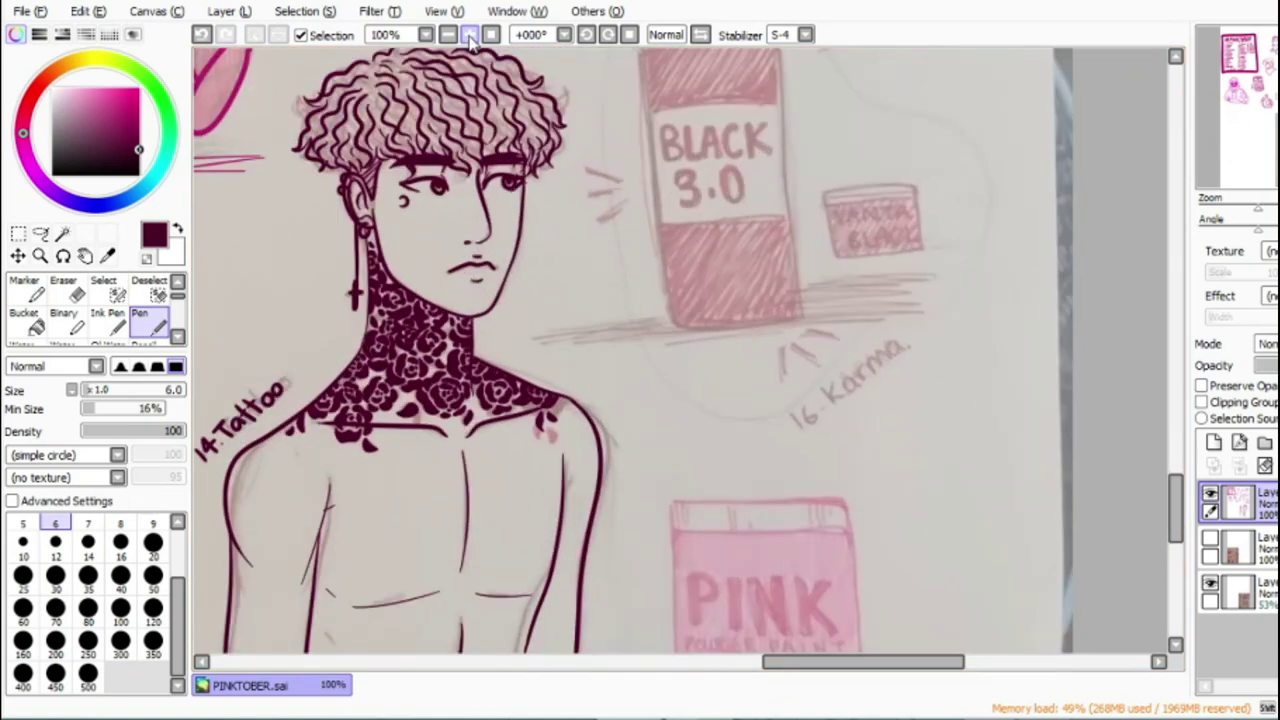
left_click(469, 35)
left_click(469, 35)
left_click_drag(876, 664, 932, 676)
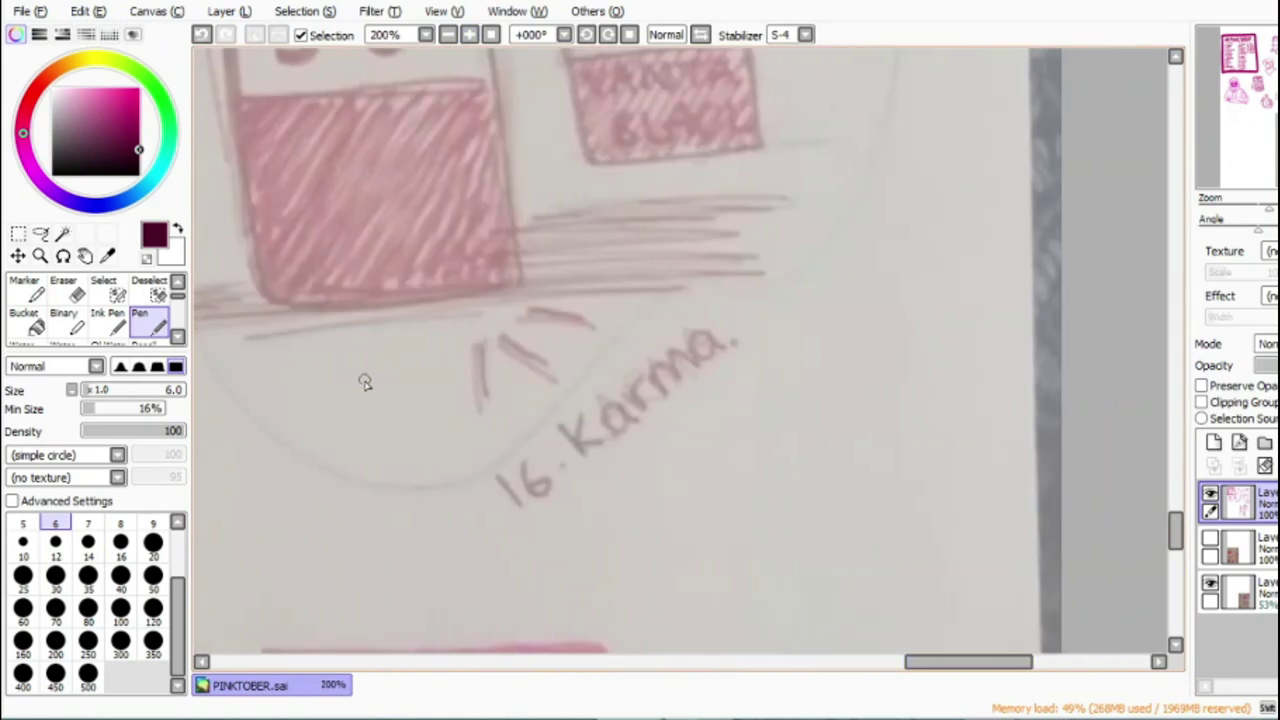
left_click(448, 35)
left_click_drag(408, 545, 440, 580)
mouse_move(450, 515)
left_mouse_down()
mouse_move(452, 565)
mouse_move(462, 545)
left_mouse_up()
left_click_drag(493, 473, 532, 508)
mouse_move(528, 446)
left_mouse_down()
mouse_move(514, 488)
mouse_move(560, 502)
left_mouse_up()
mouse_move(588, 440)
left_mouse_down()
mouse_move(570, 458)
mouse_move(594, 432)
mouse_move(612, 440)
left_mouse_up()
mouse_move(596, 405)
left_mouse_down()
mouse_move(632, 388)
mouse_move(628, 420)
left_mouse_up()
mouse_move(634, 404)
left_mouse_down()
mouse_move(672, 350)
mouse_move(690, 372)
left_mouse_up()
mouse_move(690, 372)
left_mouse_down()
mouse_move(724, 318)
mouse_move(740, 360)
left_mouse_up()
left_click(748, 340)
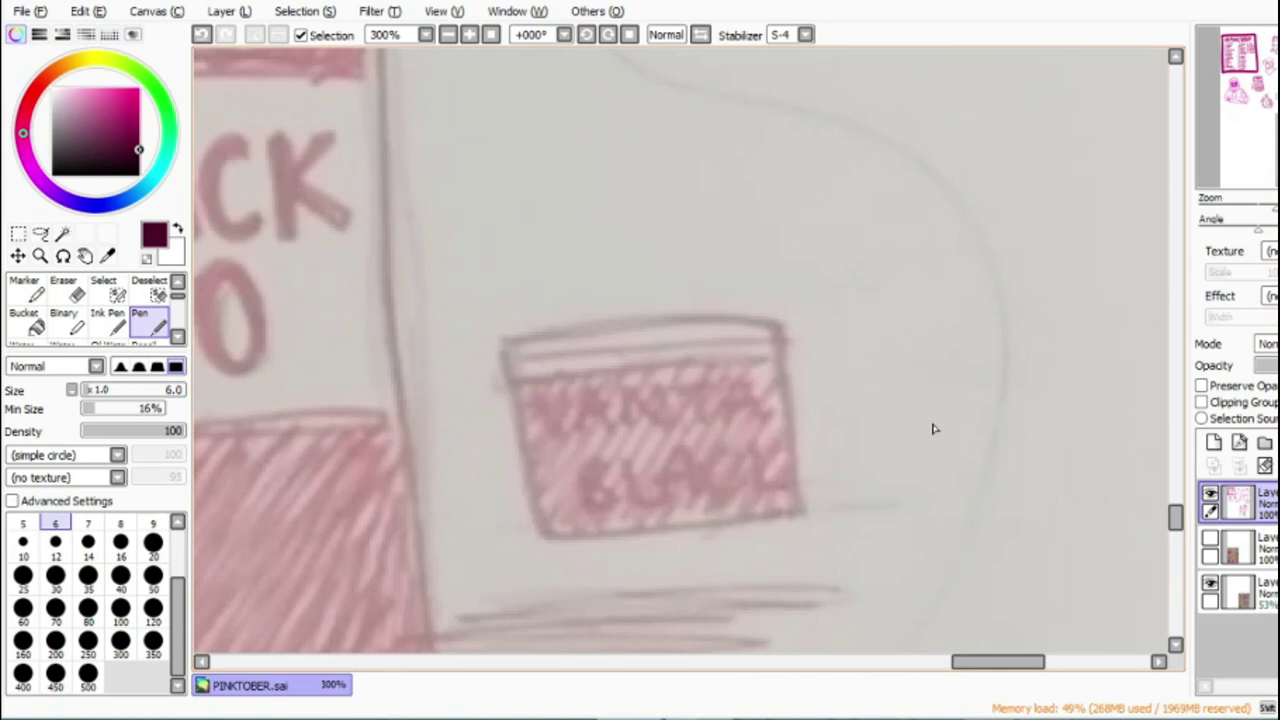
Step: Switch to a muted mauve and outline the small box beside the bottle, including its lid line
mouse_move(505, 340)
left_mouse_down()
mouse_move(544, 518)
mouse_move(792, 487)
mouse_move(765, 320)
mouse_move(505, 338)
left_mouse_up()
left_click(75, 133)
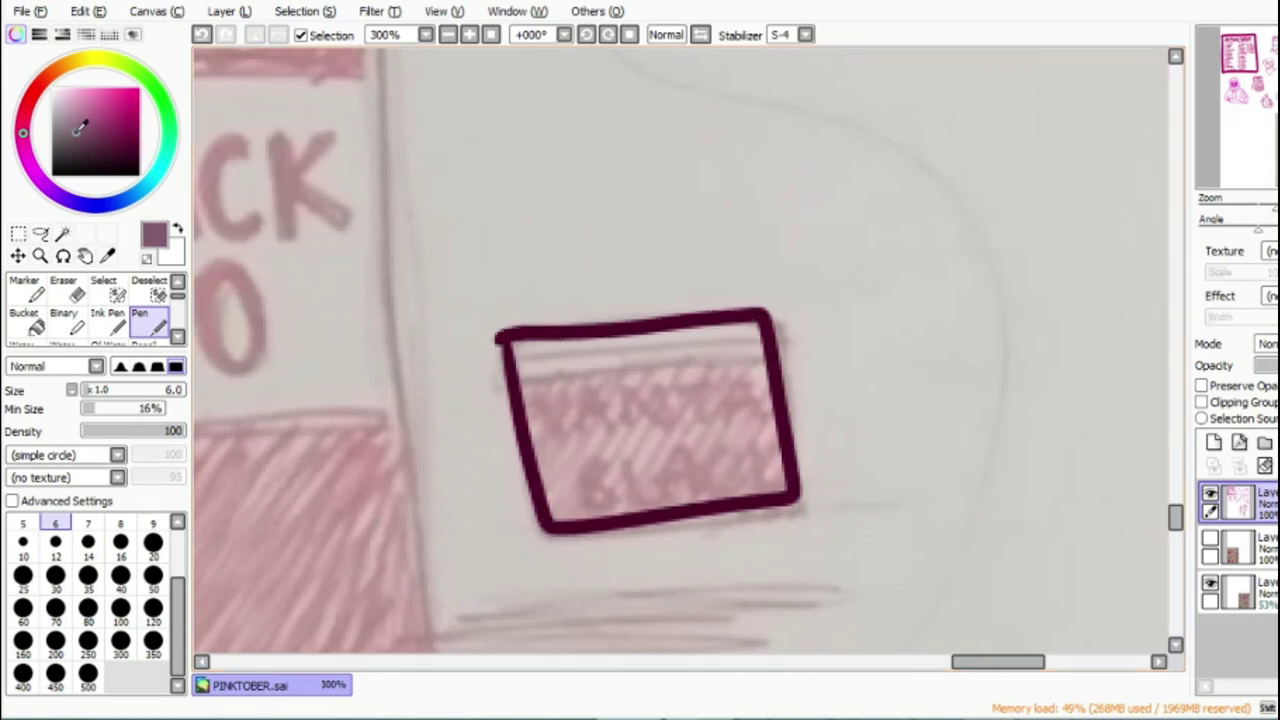
left_click(201, 36)
left_click(225, 36)
left_click(201, 36)
mouse_move(500, 343)
left_mouse_down()
mouse_move(544, 524)
mouse_move(796, 498)
mouse_move(765, 314)
mouse_move(586, 331)
mouse_move(500, 345)
left_mouse_up()
mouse_move(505, 368)
left_mouse_down()
mouse_move(536, 373)
mouse_move(768, 352)
left_mouse_up()
Step: Letter "VANTA BLACK" on the front of the small box in the same mauve
mouse_move(540, 408)
left_mouse_down()
mouse_move(557, 429)
mouse_move(578, 398)
left_mouse_up()
mouse_move(588, 440)
left_mouse_down()
mouse_move(583, 397)
mouse_move(585, 426)
mouse_move(624, 433)
mouse_move(661, 394)
mouse_move(682, 411)
mouse_move(723, 397)
left_mouse_up()
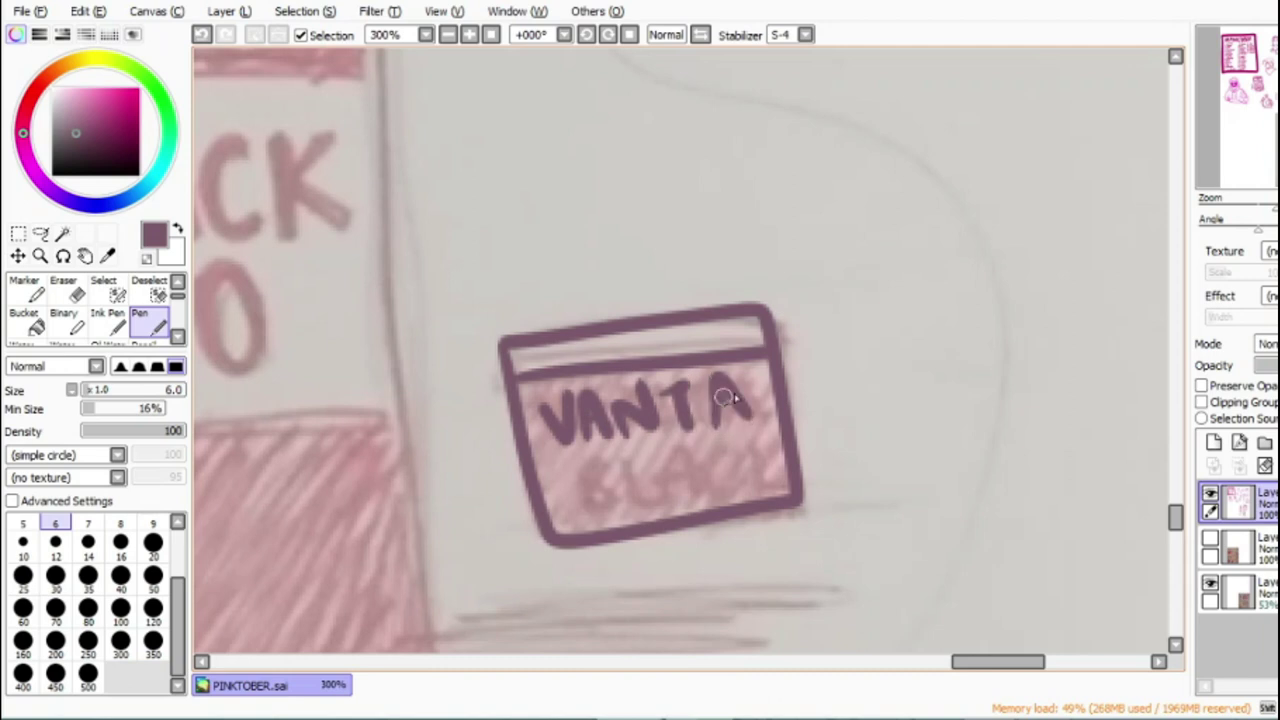
mouse_move(584, 510)
left_mouse_down()
mouse_move(617, 468)
mouse_move(647, 503)
mouse_move(665, 448)
mouse_move(659, 485)
mouse_move(756, 421)
mouse_move(785, 500)
left_mouse_up()
left_click(202, 35)
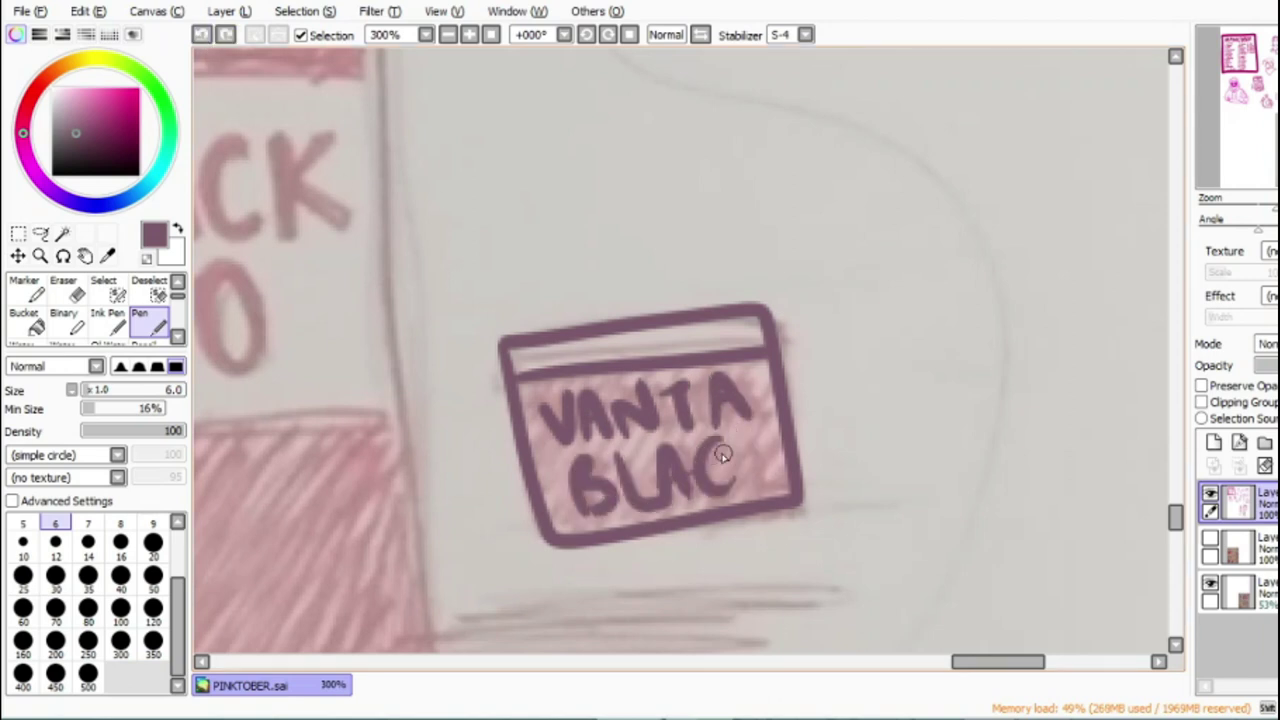
mouse_move(735, 440)
left_mouse_down()
mouse_move(742, 478)
mouse_move(756, 434)
mouse_move(775, 486)
left_mouse_up()
Step: Choose a near-black colour and pen size 16, and outline the body of the "BLACK 3.0" bottle
left_click(948, 662)
left_click(951, 664)
left_click_drag(952, 664, 886, 664)
left_click_drag(112, 154, 137, 165)
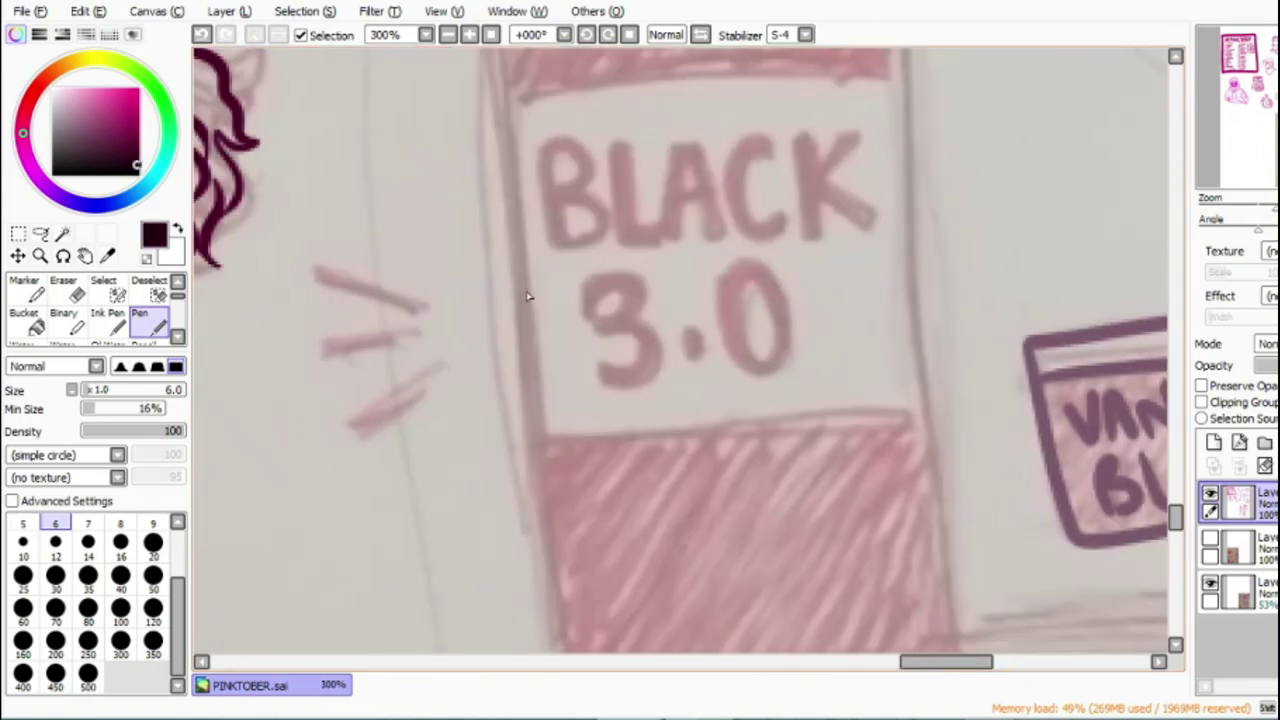
left_click(450, 36)
left_click(450, 36)
left_click_drag(580, 133, 646, 546)
left_click(202, 35)
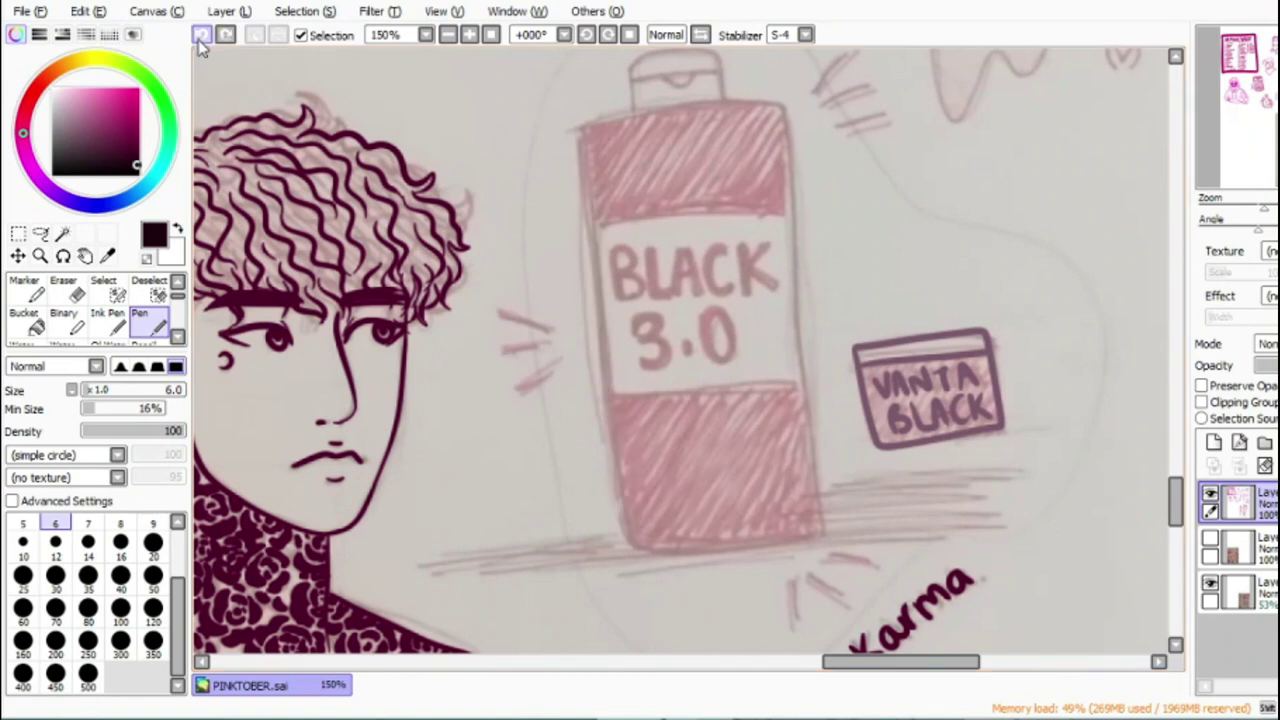
left_click(120, 543)
mouse_move(584, 141)
left_mouse_down()
mouse_move(620, 557)
mouse_move(816, 525)
mouse_move(745, 112)
mouse_move(575, 125)
mouse_move(562, 148)
left_mouse_up()
left_click(76, 292)
left_click(149, 319)
Step: Draw the bottle's cap and label edges, and fill the body solid around the label
mouse_move(633, 106)
left_mouse_down()
mouse_move(701, 51)
mouse_move(725, 100)
left_mouse_up()
mouse_move(642, 75)
left_mouse_down()
mouse_move(712, 70)
mouse_move(693, 79)
left_mouse_up()
left_click_drag(600, 214, 780, 202)
left_click_drag(600, 396, 800, 380)
mouse_move(596, 130)
left_mouse_down()
mouse_move(595, 193)
mouse_move(714, 193)
mouse_move(764, 140)
mouse_move(671, 125)
mouse_move(589, 199)
mouse_move(754, 185)
mouse_move(731, 126)
mouse_move(603, 162)
mouse_move(745, 165)
left_mouse_up()
mouse_move(800, 408)
left_mouse_down()
mouse_move(613, 413)
mouse_move(637, 536)
mouse_move(788, 526)
mouse_move(798, 458)
mouse_move(688, 411)
mouse_move(662, 532)
mouse_move(694, 497)
mouse_move(739, 531)
mouse_move(783, 524)
mouse_move(791, 466)
mouse_move(762, 421)
left_mouse_up()
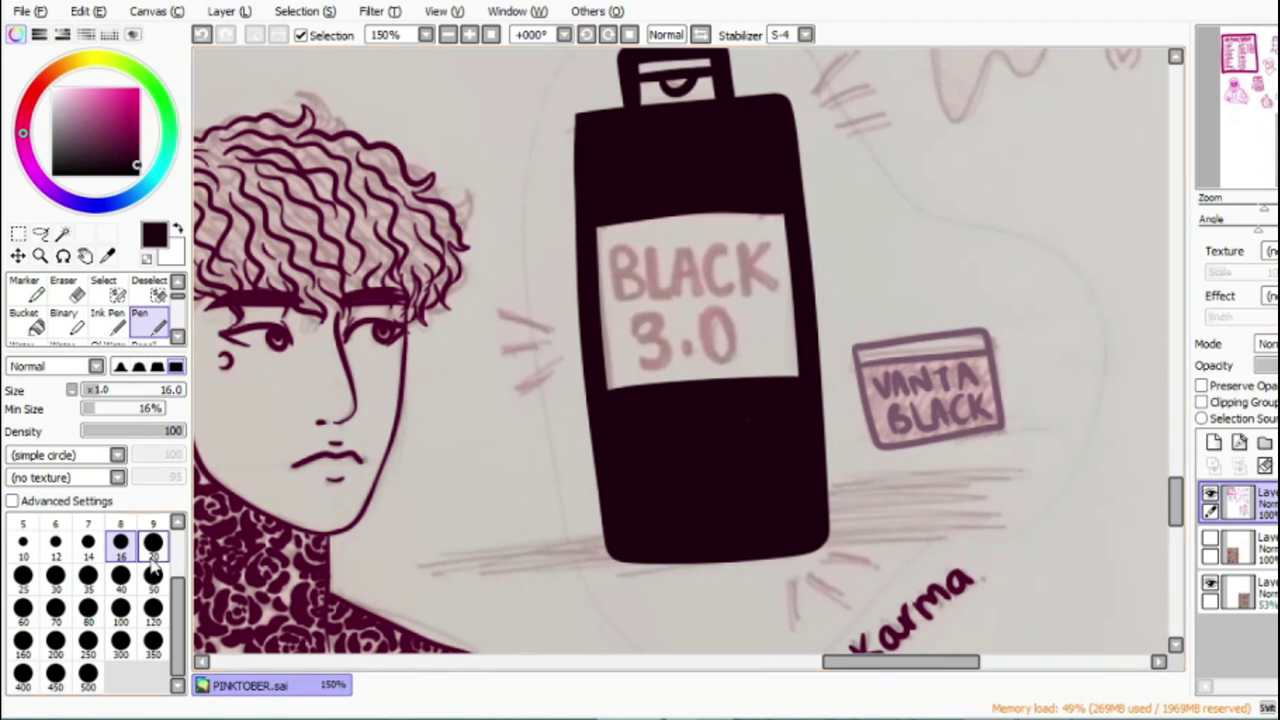
Step: Set the pen to size 10 with a 45% minimum size and trace the letters "BLA" on the bottle's label
key("bracketleft")
key("bracketleft")
left_click(55, 522)
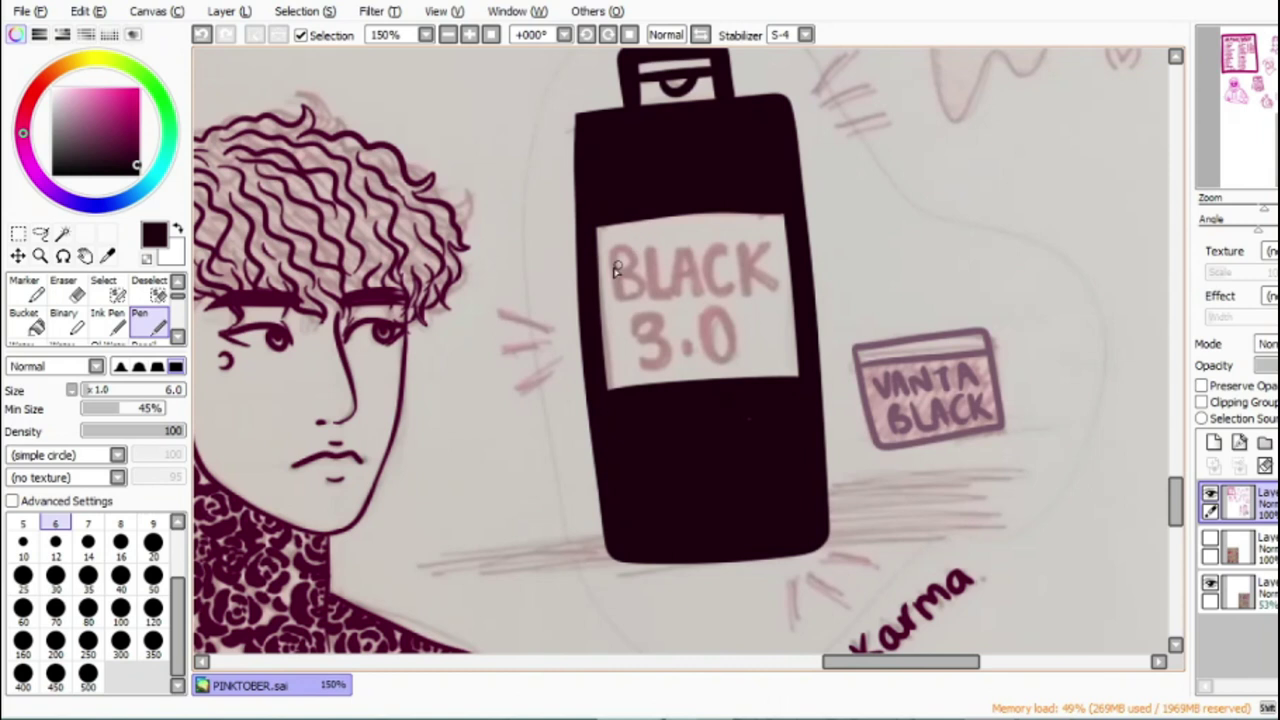
left_click(200, 38)
left_click(200, 38)
left_click(200, 38)
left_click(232, 38)
left_click(88, 546)
left_click_drag(613, 257, 618, 291)
left_click_drag(616, 252, 638, 302)
key("ctrl+z")
key("bracketleft")
key("bracketleft")
mouse_move(646, 244)
left_mouse_down()
mouse_move(648, 285)
mouse_move(707, 296)
left_mouse_up()
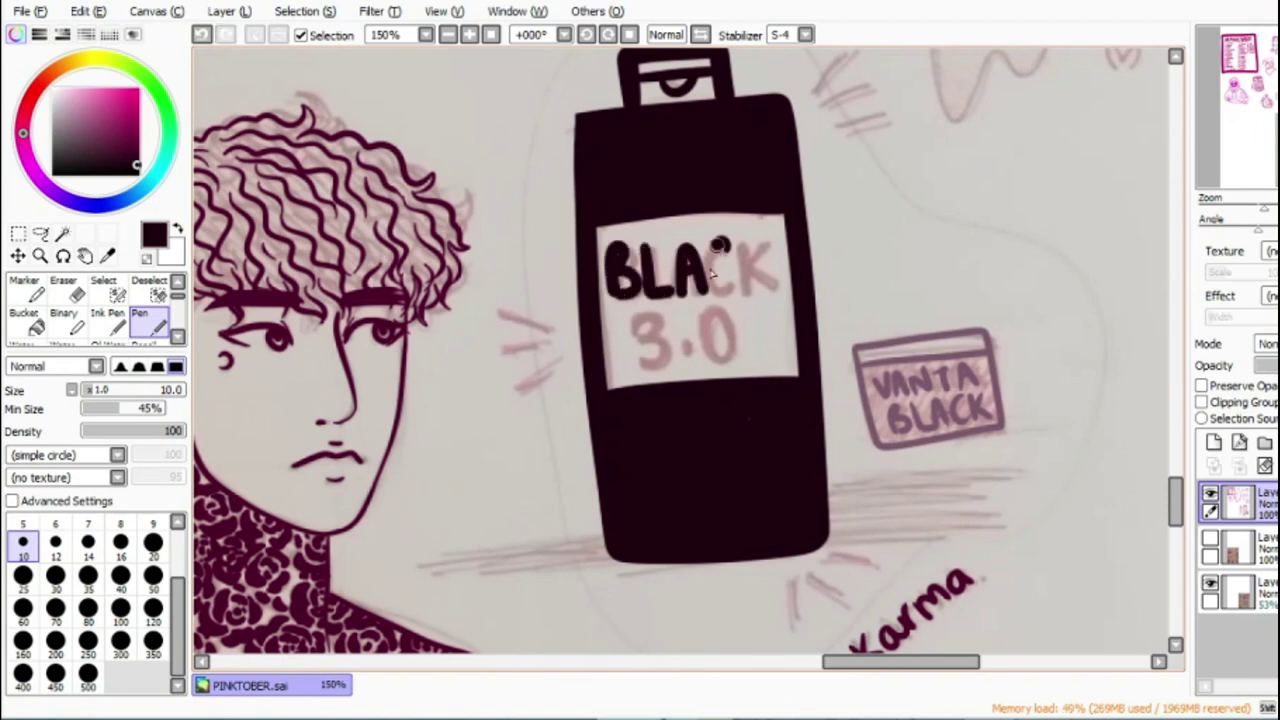
Step: Complete the label with the letters "CK" and the line "3.0" beneath
left_click_drag(720, 245, 730, 292)
left_click_drag(746, 228, 742, 292)
mouse_move(776, 228)
left_mouse_down()
mouse_move(748, 266)
mouse_move(788, 292)
left_mouse_up()
mouse_move(646, 318)
left_mouse_down()
mouse_move(662, 342)
mouse_move(650, 366)
left_mouse_up()
mouse_move(727, 311)
left_mouse_down()
mouse_move(740, 356)
mouse_move(733, 313)
left_mouse_up()
Step: Draw groups of short accent strokes beside, above and below the bottle
left_click_drag(503, 318, 550, 330)
mouse_move(505, 353)
left_mouse_down()
mouse_move(550, 362)
mouse_move(553, 381)
left_mouse_up()
scroll(810, 290, "up", 3)
left_click_drag(812, 282, 845, 256)
mouse_move(815, 312)
left_mouse_down()
mouse_move(848, 294)
mouse_move(870, 318)
left_mouse_up()
left_click_drag(1180, 497, 1186, 522)
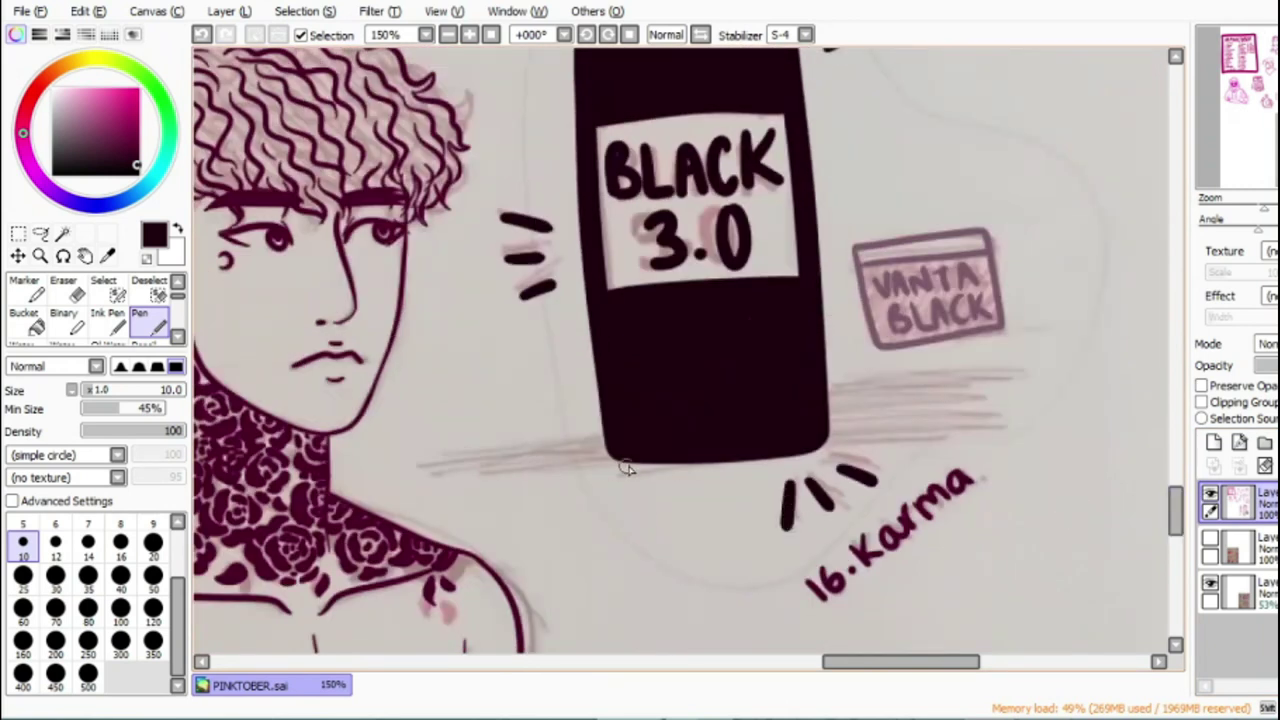
Step: Draw horizontal surface lines on both sides of the bottle's base and hide the sketch photo
left_click_drag(620, 463, 482, 463)
left_click_drag(828, 440, 1000, 428)
left_click_drag(830, 414, 950, 407)
left_click_drag(876, 393, 905, 391)
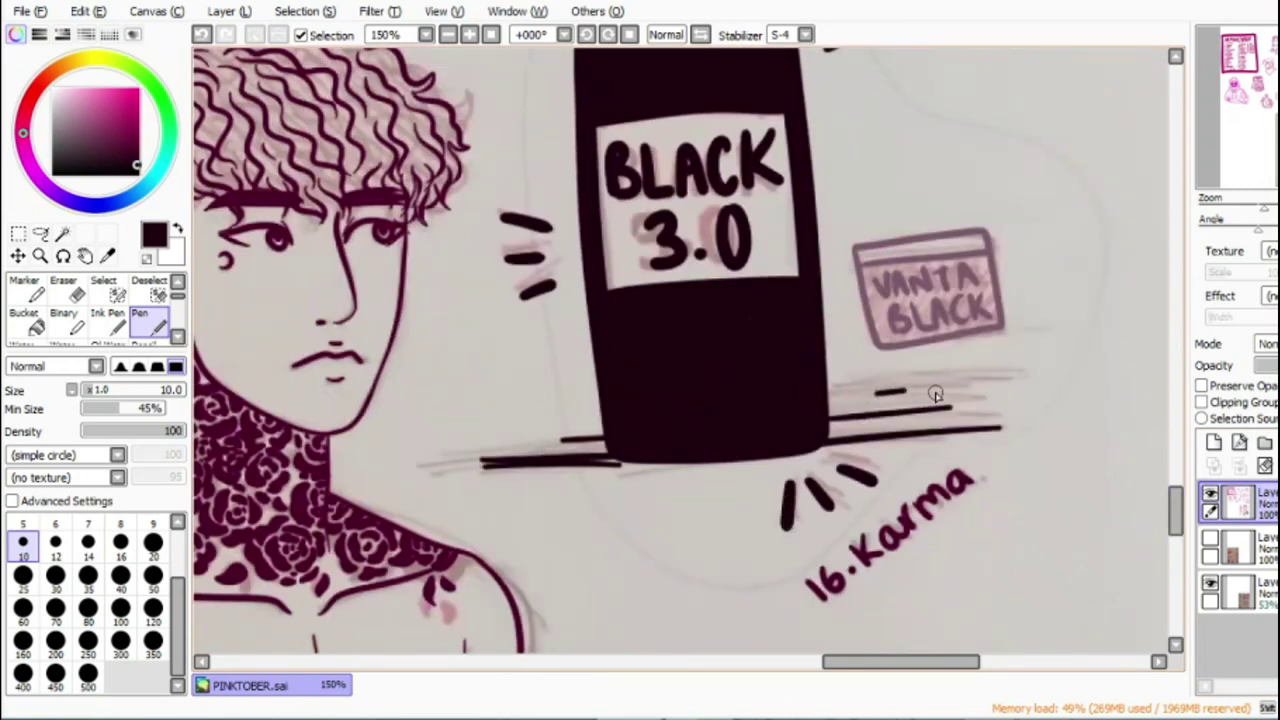
left_click(447, 35)
left_click(1210, 585)
left_click(1210, 585)
left_click(1210, 585)
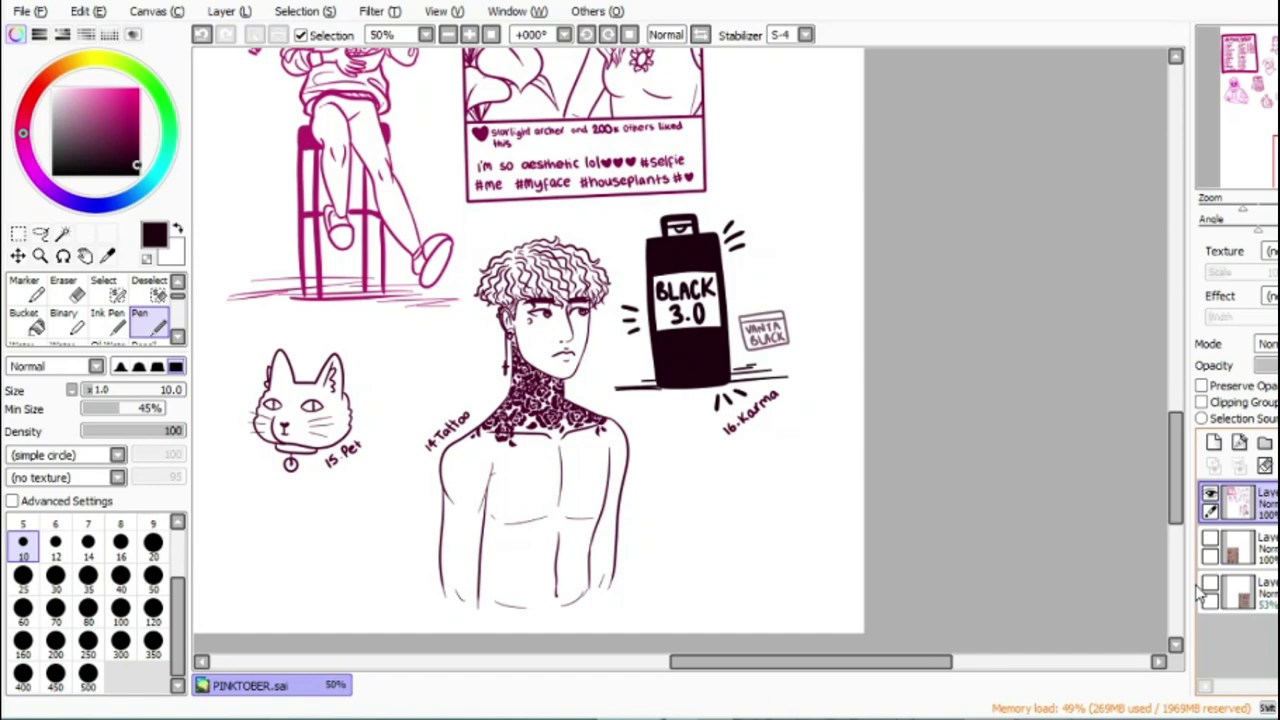
Step: Sample the mauve from the small "VANTA BLACK" box and set the pen size to 8
left_click(490, 35)
left_click(469, 35)
left_click(469, 35)
left_click(469, 35)
left_click(469, 35)
left_click_drag(748, 663, 878, 663)
left_click_drag(1178, 352, 1178, 512)
left_click_drag(851, 661, 969, 650)
left_click(469, 35)
left_click(469, 35)
left_click(469, 35)
left_click(712, 215, "alt")
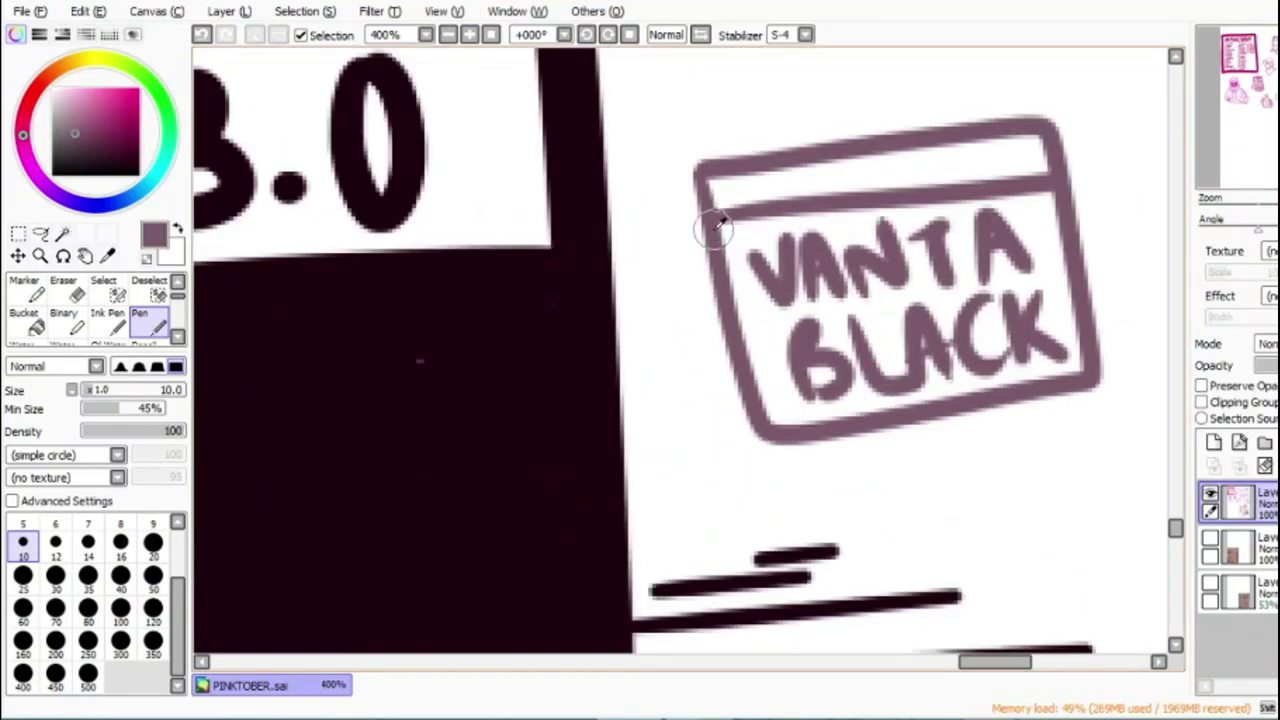
scroll(1175, 525, "up", 3)
left_click(120, 541)
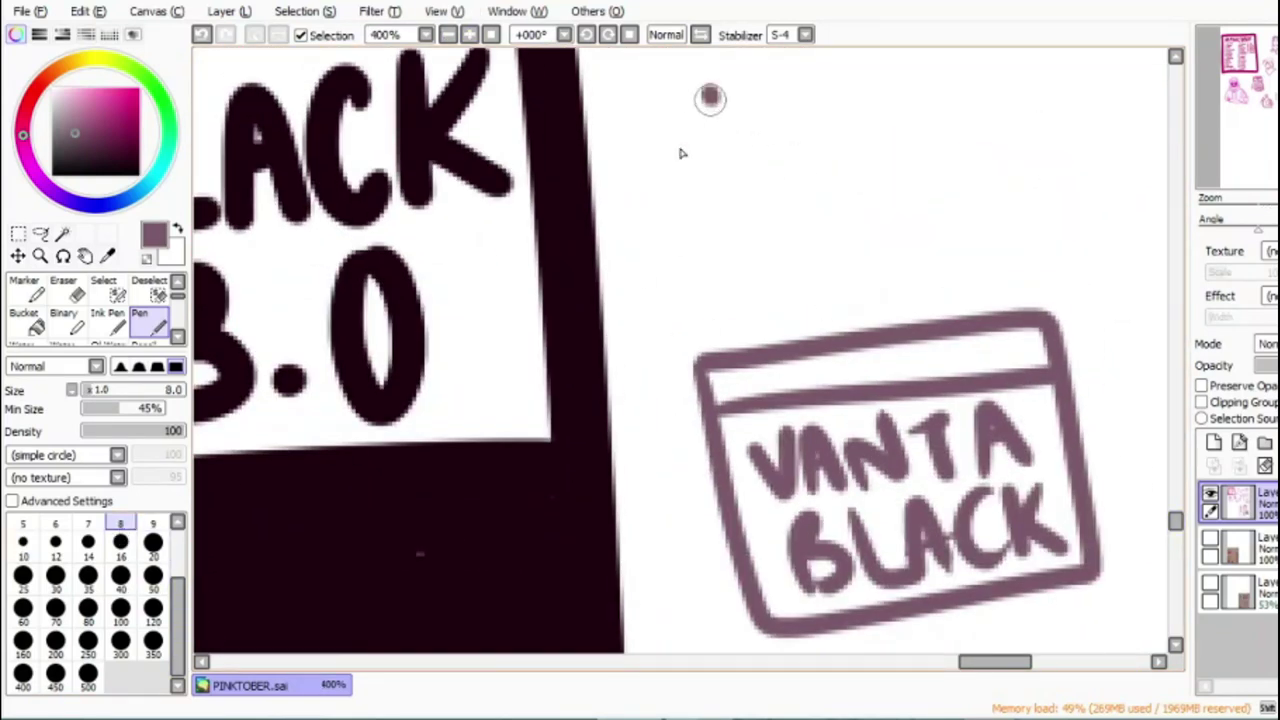
left_click_drag(708, 92, 738, 288)
left_click_drag(795, 78, 838, 278)
left_click_drag(920, 82, 923, 222)
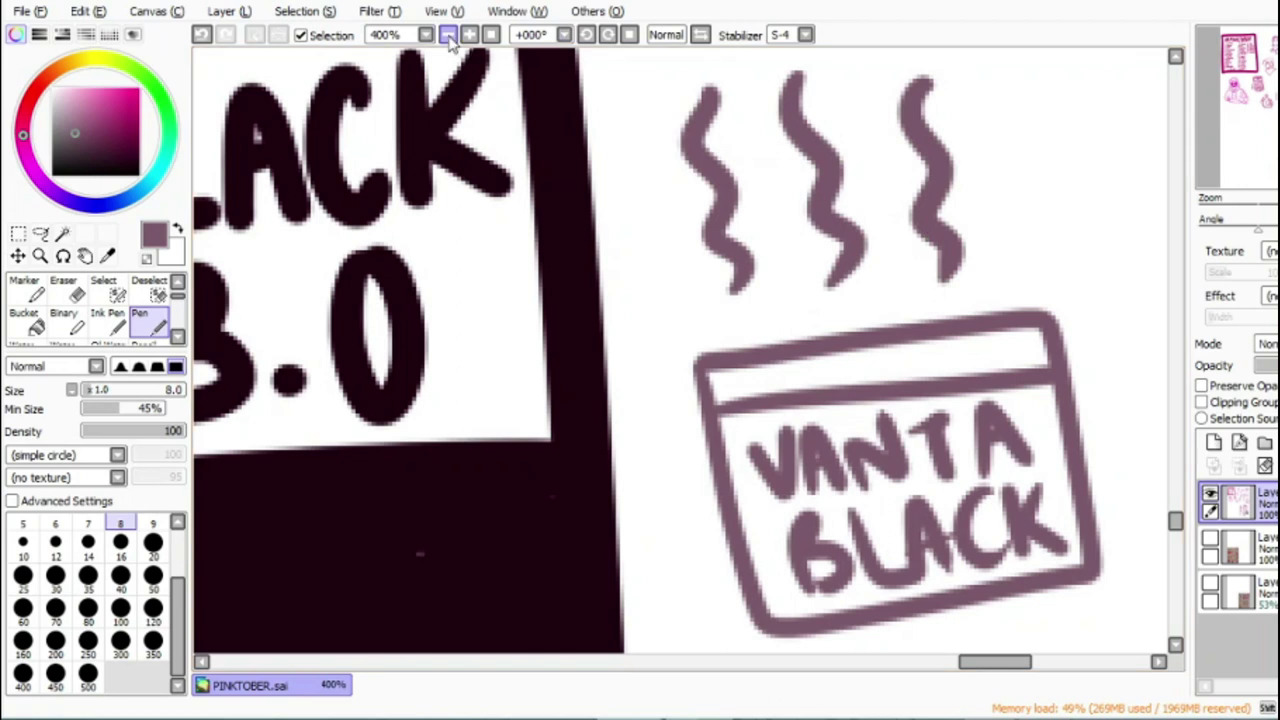
left_click(448, 35)
scroll(682, 352, "up", 4)
key("ctrl+z")
key("ctrl+z")
key("ctrl+z")
Step: Draw three wavy vertical lines rising above the small "VANTA BLACK" box
left_click_drag(803, 88, 801, 228)
left_click_drag(872, 108, 878, 228)
left_click_drag(948, 112, 945, 228)
left_click(448, 35)
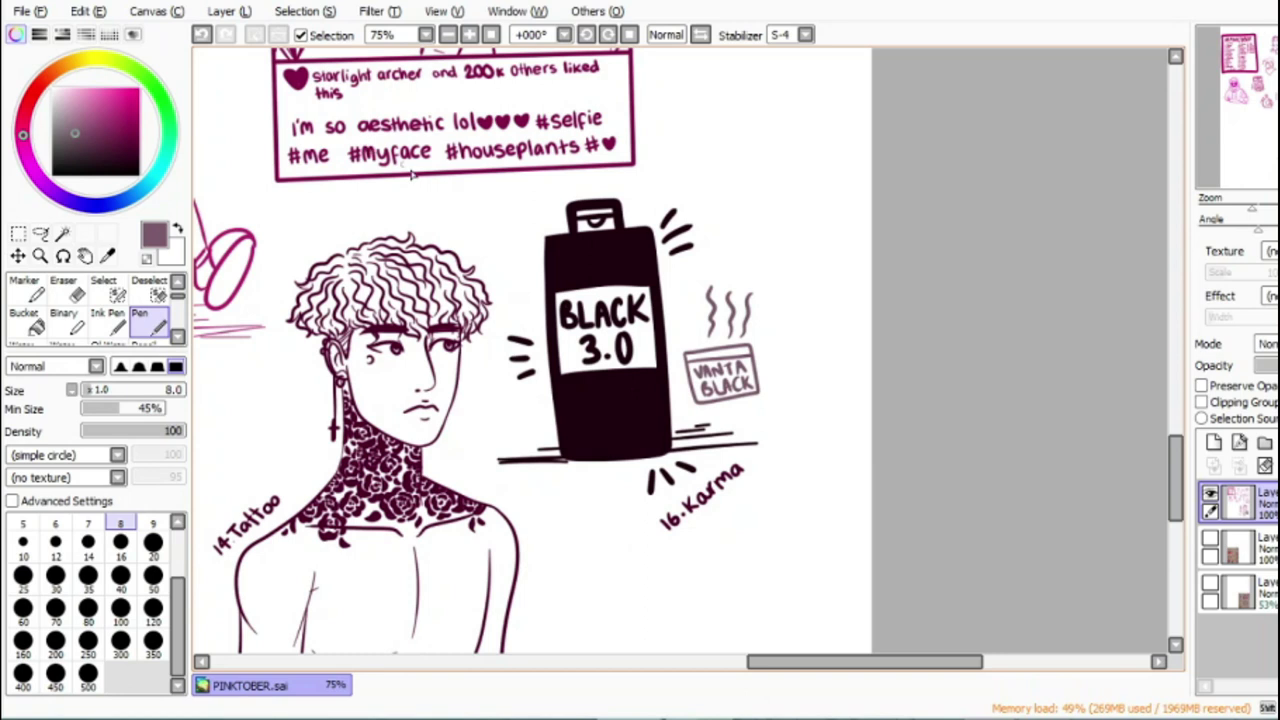
Step: Erase the small "VANTA BLACK" box with its wavy lines, and set the pen colour to a vivid magenta
left_click(63, 290)
left_click_drag(722, 378, 846, 347)
left_click_drag(763, 664, 704, 669)
left_click(148, 322)
left_click_drag(129, 102, 154, 106)
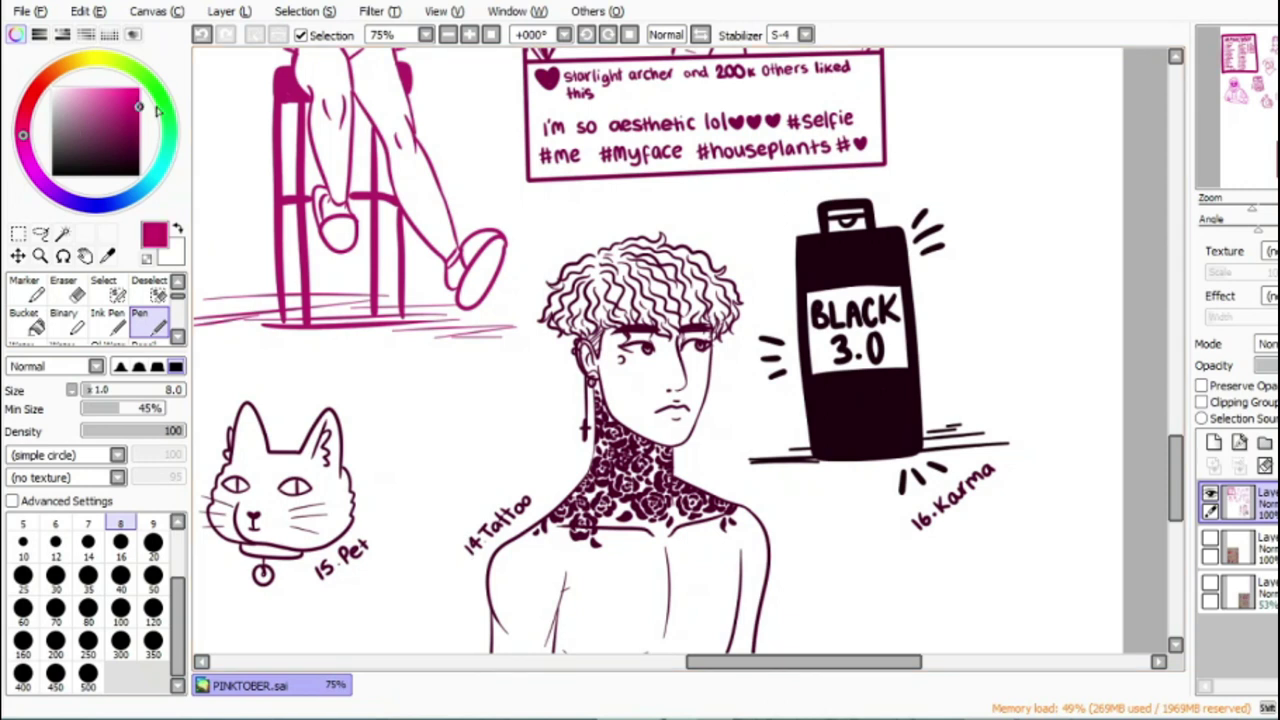
Step: Show the sketch photo again and write the label "17.Paint" below the pink powder paint jar
left_click(1210, 583)
left_click_drag(1177, 476, 1180, 514)
mouse_move(875, 670)
left_mouse_down()
mouse_move(897, 670)
mouse_move(866, 674)
left_mouse_up()
mouse_move(1181, 514)
left_mouse_down()
mouse_move(1190, 372)
mouse_move(1184, 490)
left_mouse_up()
left_click_drag(905, 665, 631, 670)
mouse_move(1187, 425)
left_mouse_down()
mouse_move(1183, 330)
mouse_move(1155, 224)
mouse_move(1168, 252)
mouse_move(1151, 254)
mouse_move(1165, 235)
mouse_move(1175, 298)
mouse_move(1120, 583)
left_mouse_up()
mouse_move(640, 663)
left_mouse_down()
mouse_move(709, 679)
mouse_move(950, 655)
left_mouse_up()
left_click_drag(1181, 557, 1187, 541)
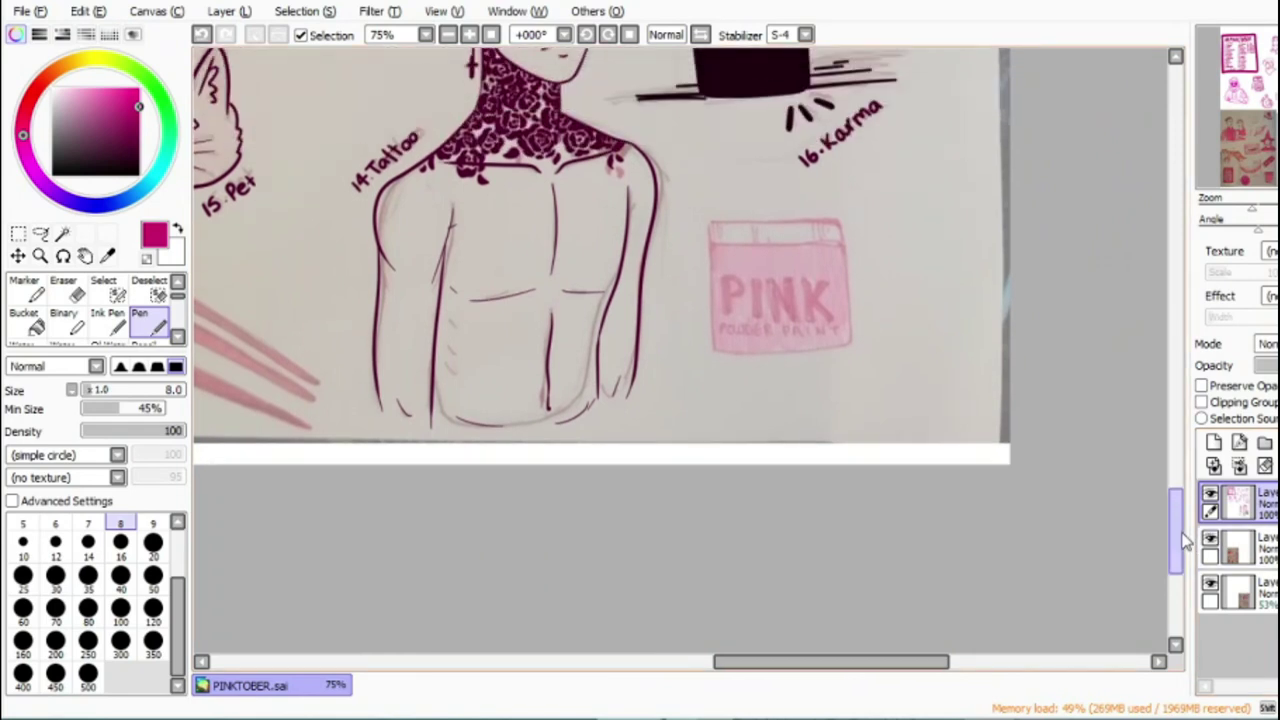
left_click(470, 36)
left_click(470, 36)
left_click(470, 36)
left_click_drag(867, 663, 897, 663)
key("ctrl+plus")
mouse_move(707, 437)
left_mouse_down()
mouse_move(712, 501)
mouse_move(752, 490)
left_mouse_up()
left_click(795, 479)
mouse_move(819, 428)
left_mouse_down()
mouse_move(820, 491)
mouse_move(824, 466)
left_mouse_up()
mouse_move(886, 452)
left_mouse_down()
mouse_move(872, 488)
mouse_move(984, 482)
left_mouse_up()
left_click(914, 428)
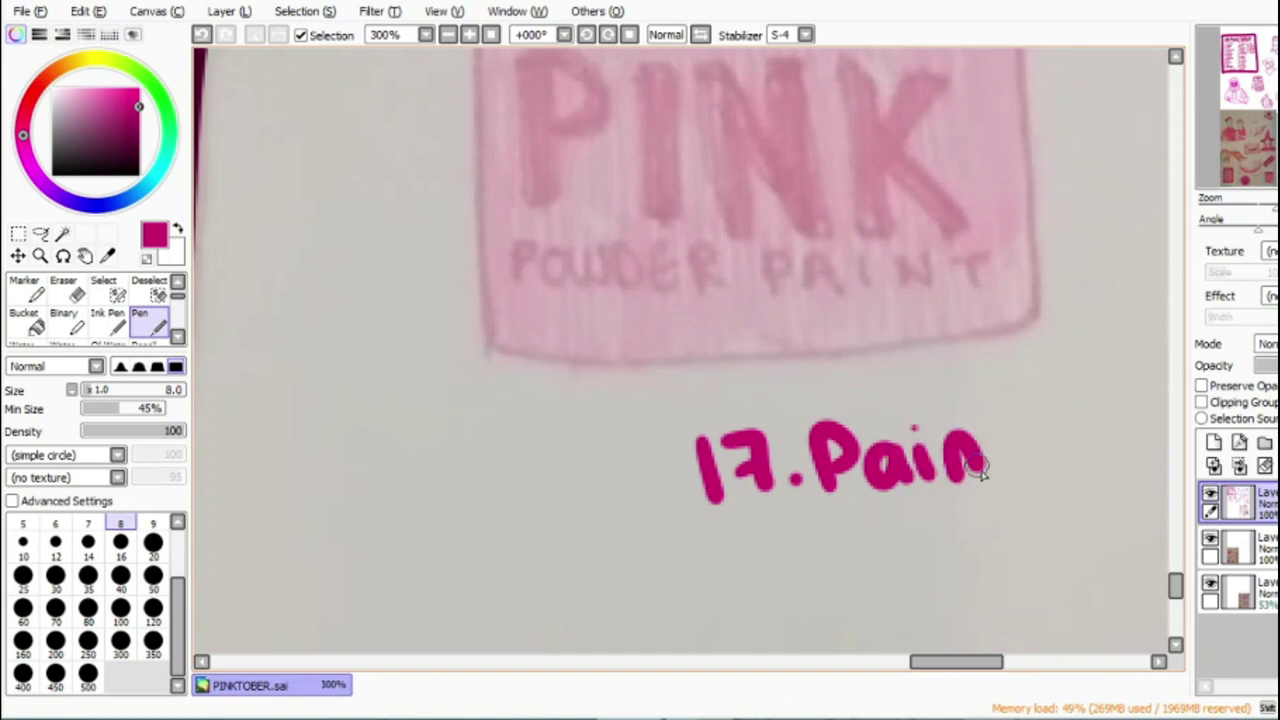
left_click_drag(996, 408, 1000, 476)
left_click_drag(1019, 440, 1005, 445)
Step: Trace the outline of the paint jar and the line separating its lid from the body
scroll(614, 346, "up", 3)
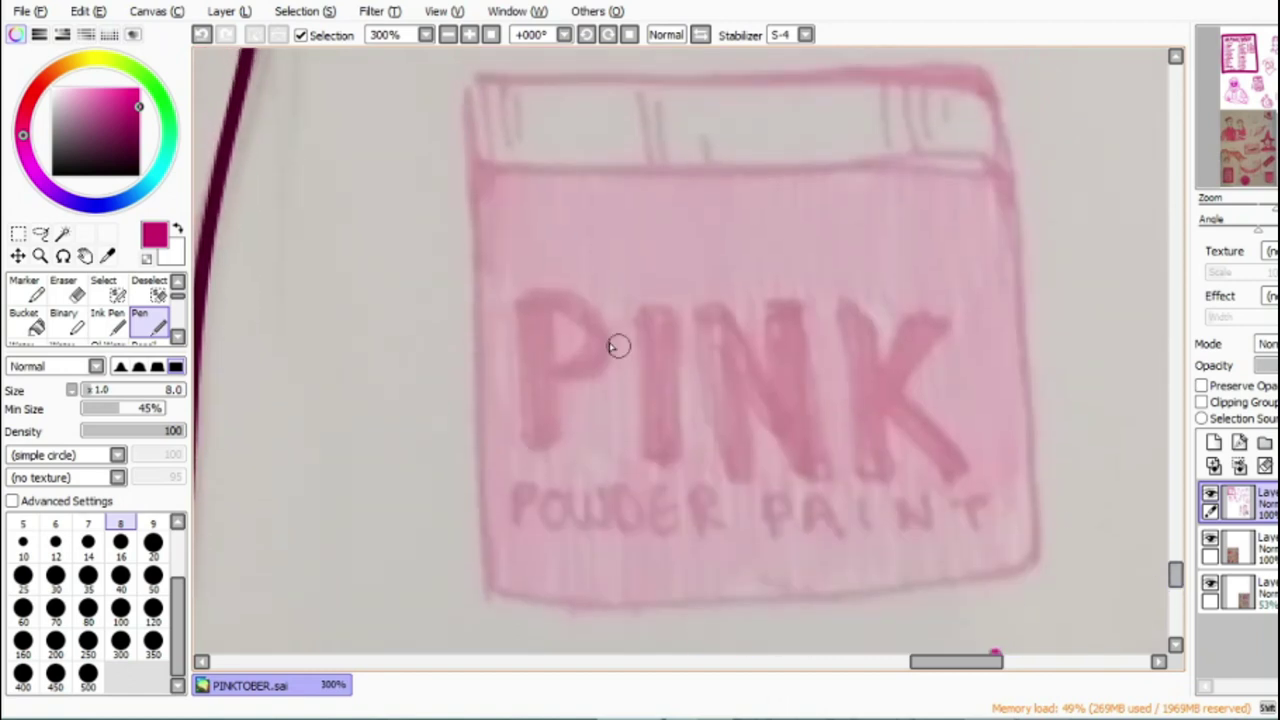
key("ctrl+minus")
mouse_move(529, 181)
left_mouse_down()
mouse_move(648, 528)
mouse_move(920, 494)
left_mouse_up()
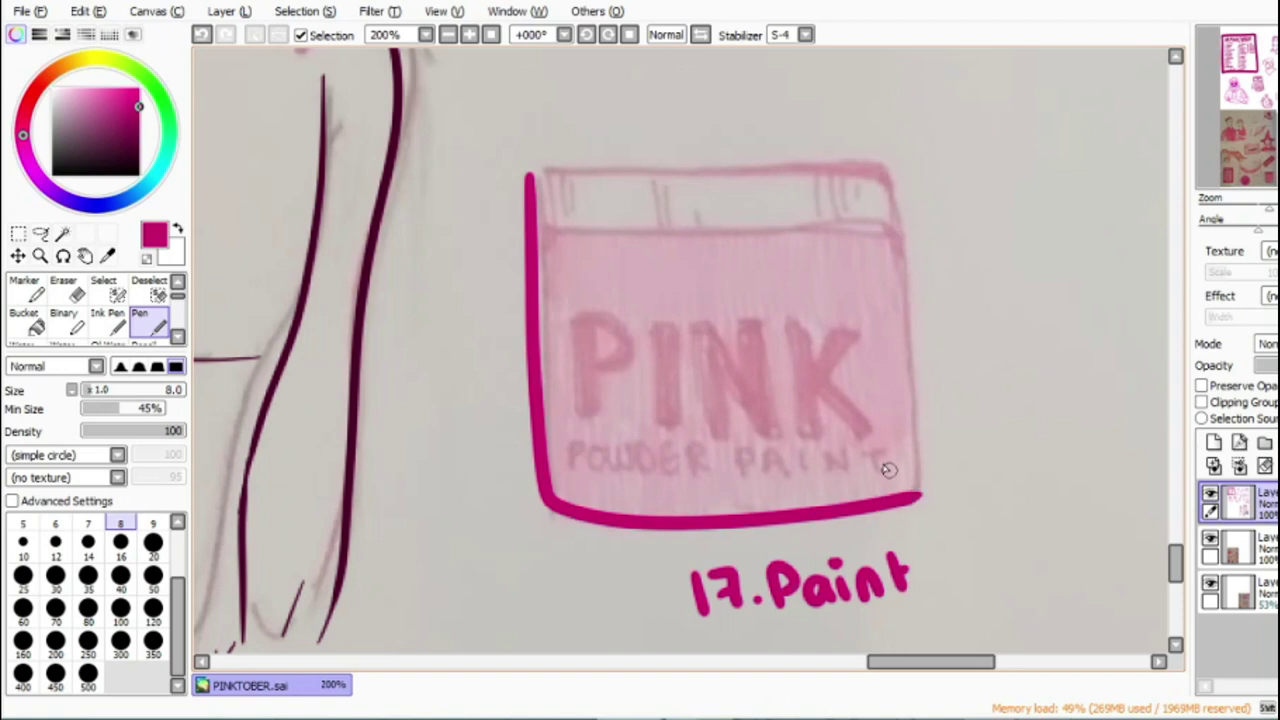
mouse_move(527, 178)
left_mouse_down()
mouse_move(877, 163)
mouse_move(921, 500)
left_mouse_up()
left_click_drag(536, 236, 889, 229)
Step: Draw groups of short vertical ridge lines across the jar's lid
left_click_drag(554, 178, 554, 230)
left_click_drag(562, 178, 562, 230)
left_click_drag(570, 179, 570, 230)
left_click_drag(577, 185, 576, 230)
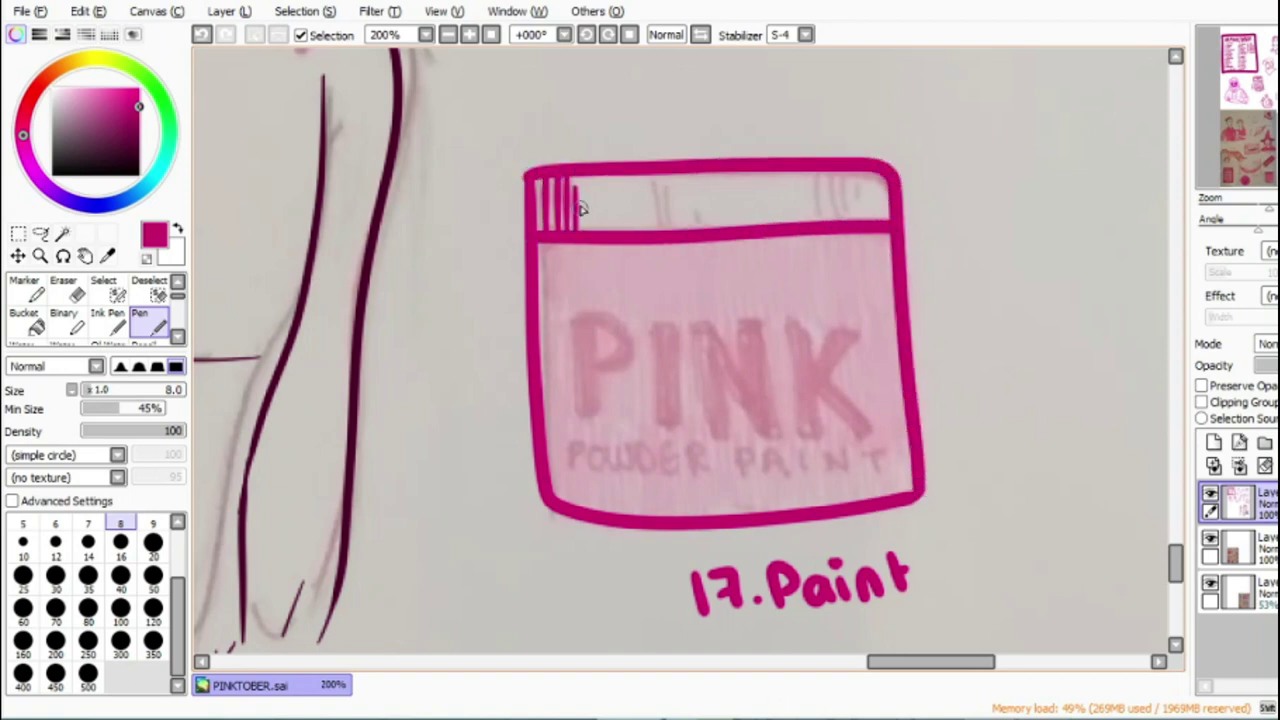
left_click_drag(662, 177, 662, 230)
left_click_drag(673, 176, 673, 230)
left_click_drag(684, 179, 684, 228)
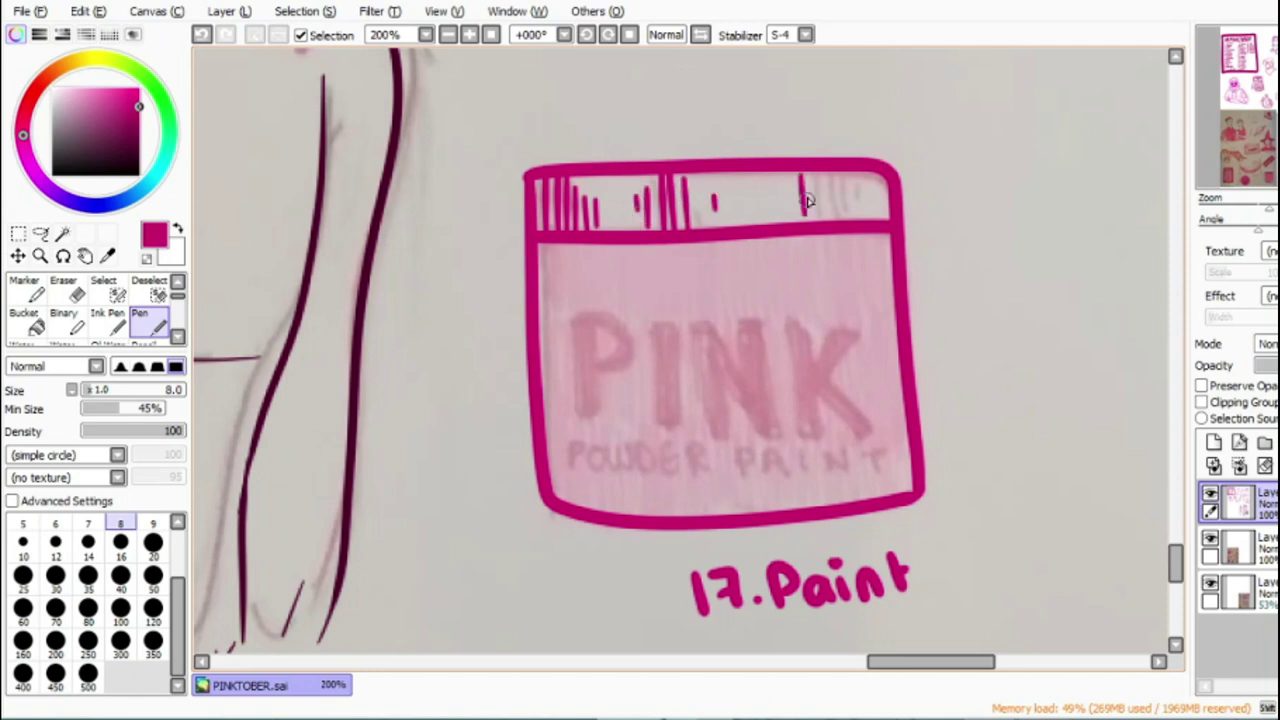
left_click_drag(844, 180, 844, 226)
left_click_drag(860, 176, 860, 224)
left_click_drag(874, 176, 874, 222)
Step: Hide the sketch photo, fill the jar's body with solid magenta, and touch up its edge with a size 20 pen
left_click(470, 35)
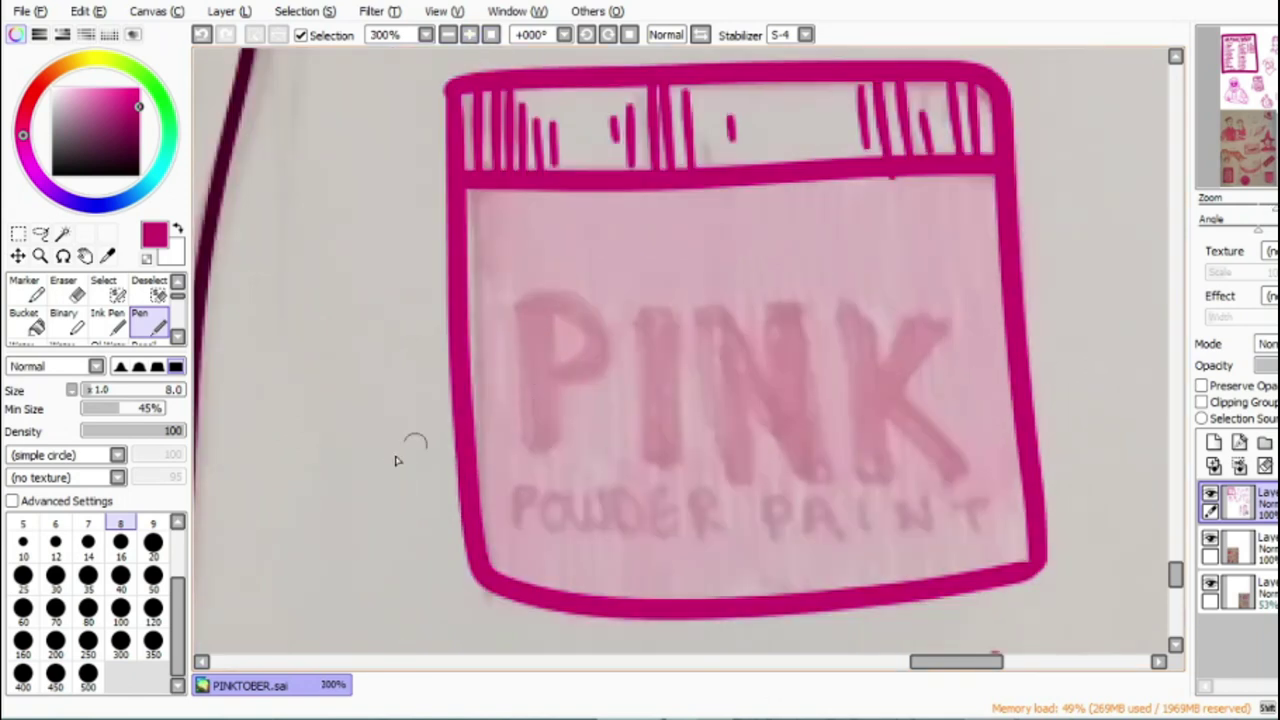
left_click_drag(477, 199, 514, 527)
left_click(153, 608)
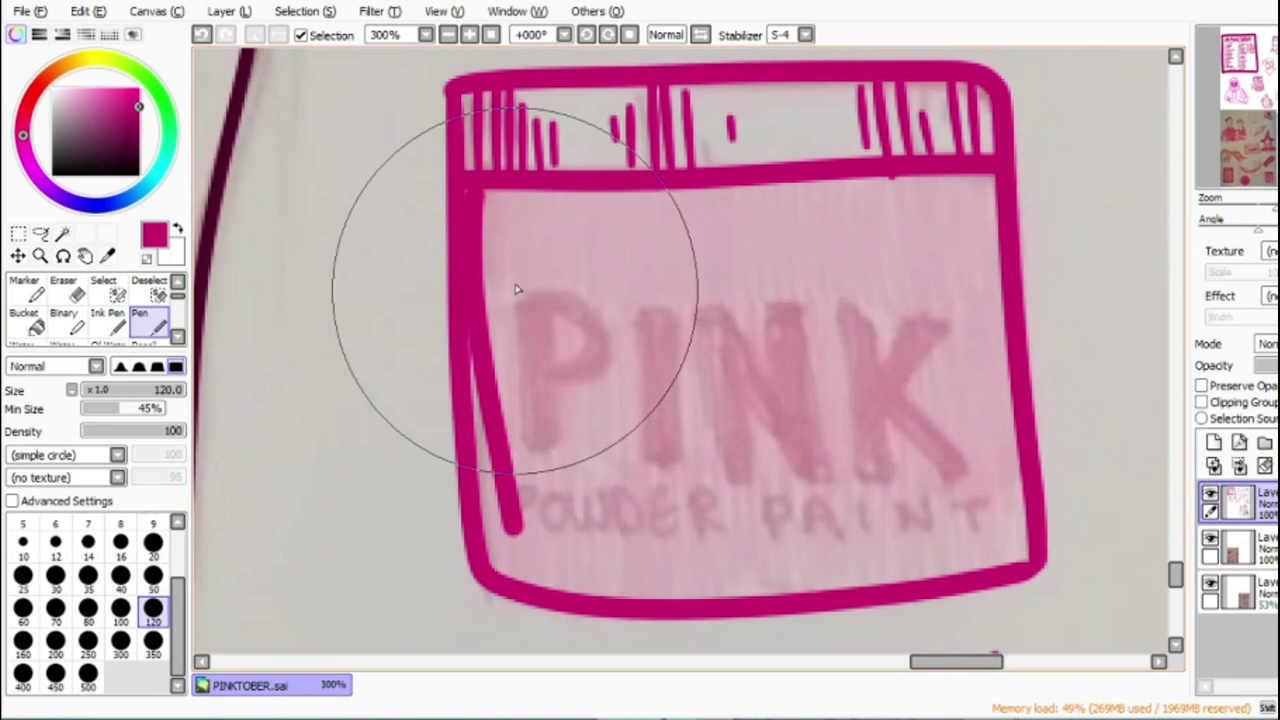
left_click(1210, 583)
left_click(36, 326)
left_click(697, 371)
left_click(147, 326)
left_click(153, 543)
left_click_drag(470, 185, 472, 234)
Step: Letter "PINK" in large light pink capitals across the jar with the pen at size 14
left_click(76, 88)
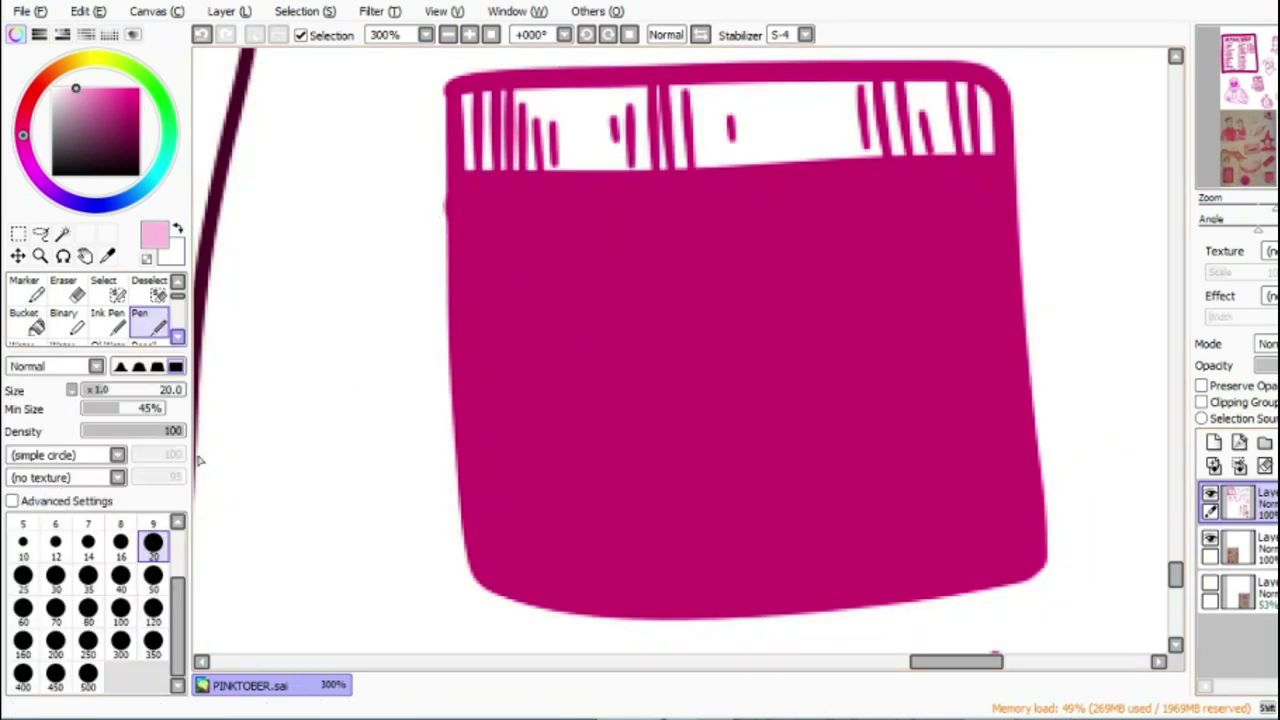
left_click(88, 543)
left_click_drag(526, 290, 533, 383)
left_click_drag(524, 262, 545, 335)
left_click_drag(636, 262, 637, 396)
mouse_move(690, 398)
left_mouse_down()
mouse_move(689, 288)
mouse_move(757, 263)
mouse_move(834, 349)
mouse_move(838, 395)
left_mouse_up()
mouse_move(905, 248)
left_mouse_down()
mouse_move(851, 326)
mouse_move(942, 370)
left_mouse_up()
Step: Letter "POWDER PAINT" in small light pink capitals below "PINK" with the pen at size 5
left_click(23, 542)
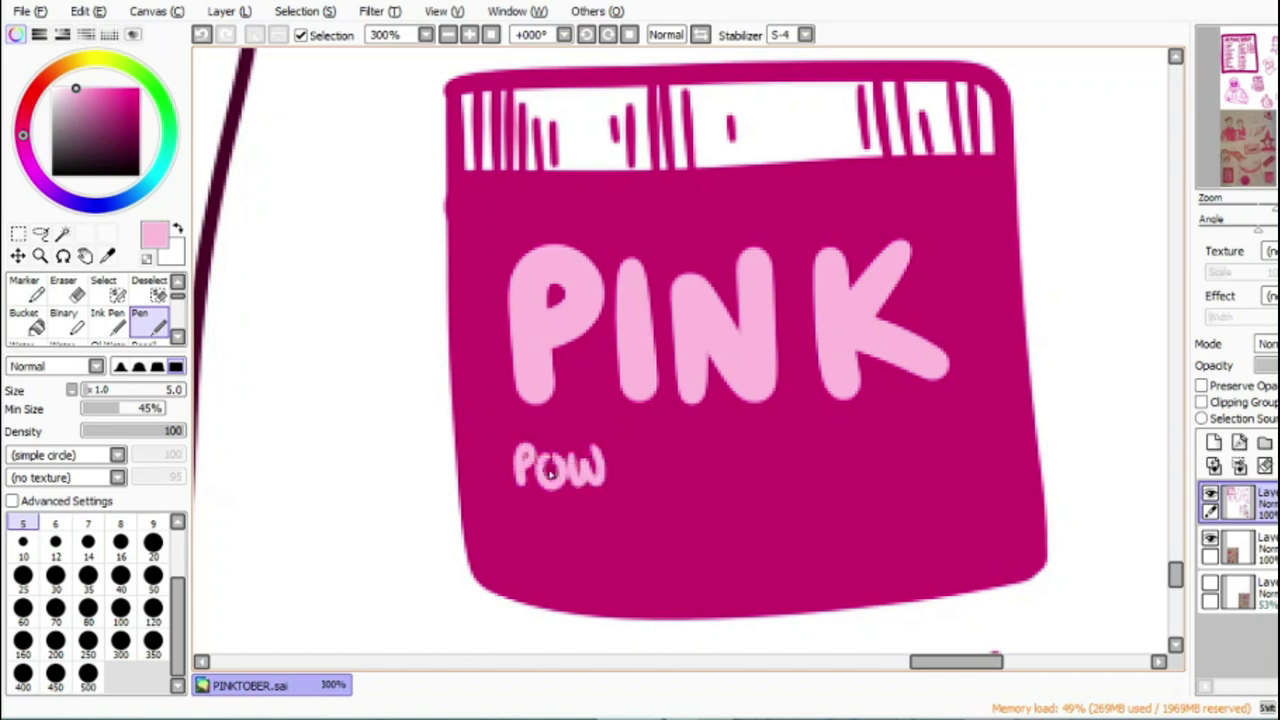
left_click_drag(658, 448, 678, 488)
mouse_move(654, 468)
left_mouse_down()
mouse_move(670, 468)
mouse_move(668, 486)
left_mouse_up()
left_click(201, 36)
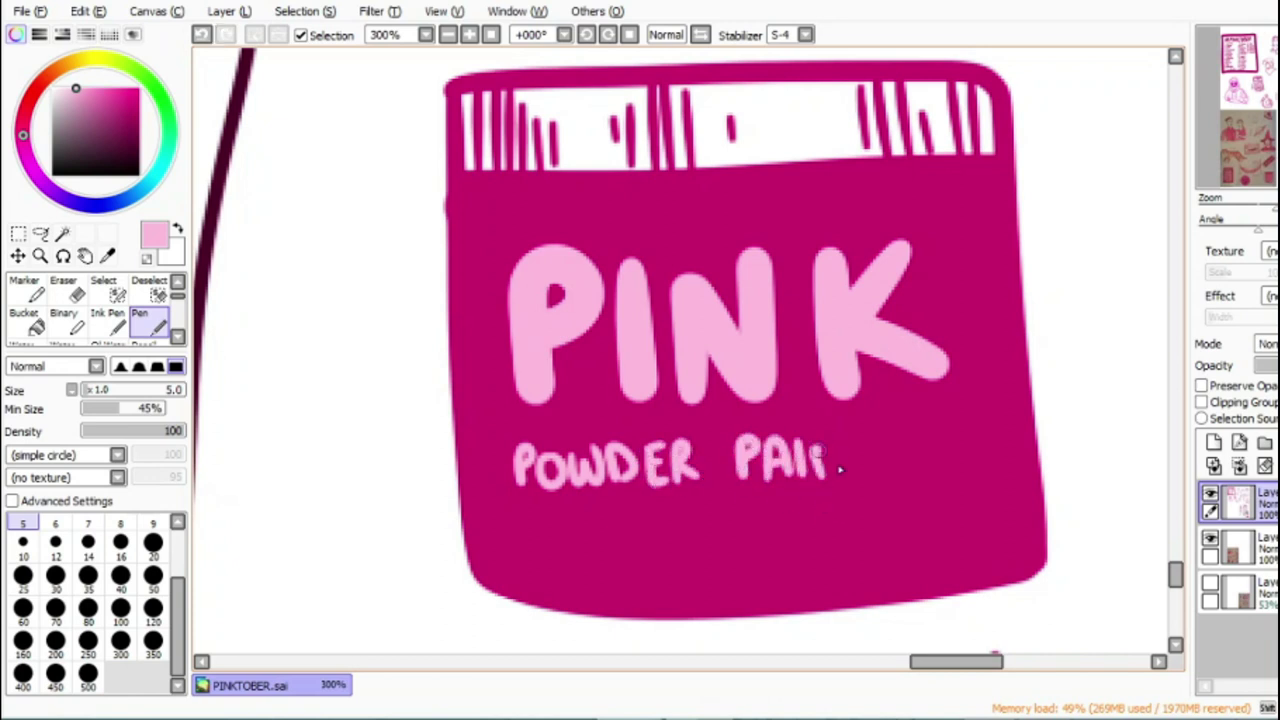
left_click_drag(839, 469, 857, 441)
left_click_drag(942, 311, 987, 306)
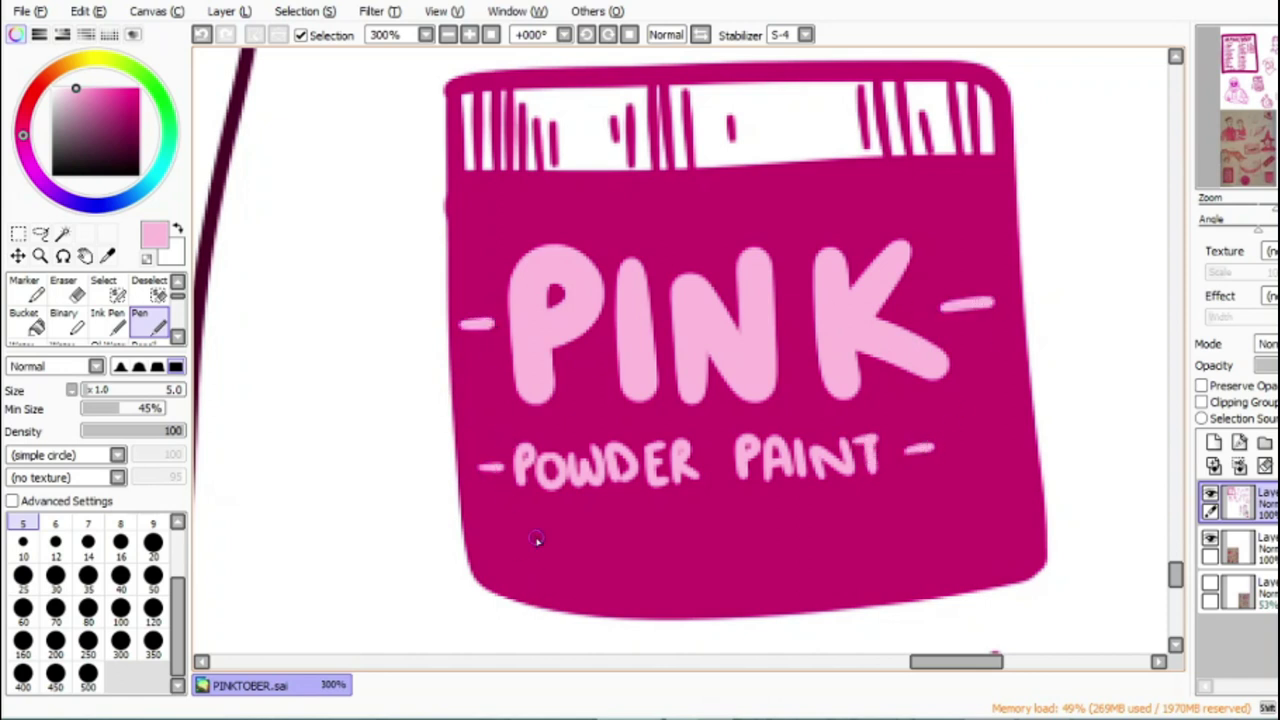
key("ctrl+z")
key("ctrl+z")
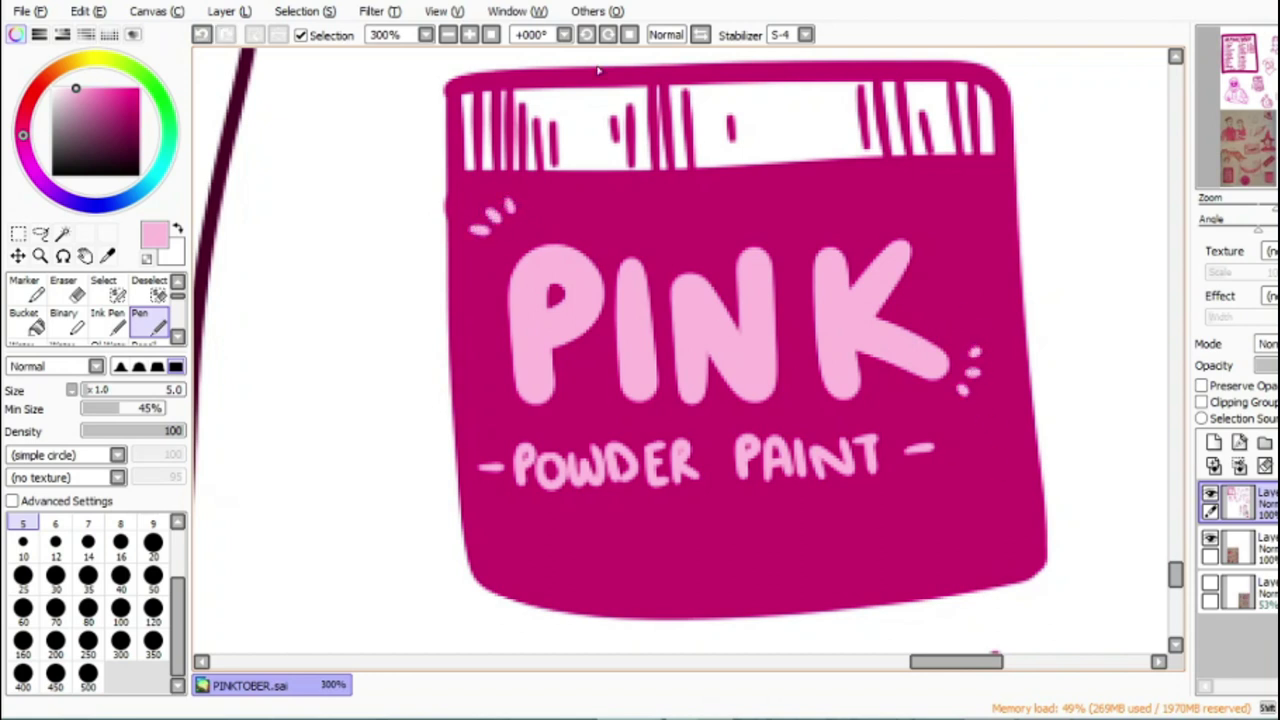
Step: Set a muted purple pen at size 12 and trace the shoulder, sleeve and side edge of the man's jacket in the "Wealthy" sketch
left_click(447, 35)
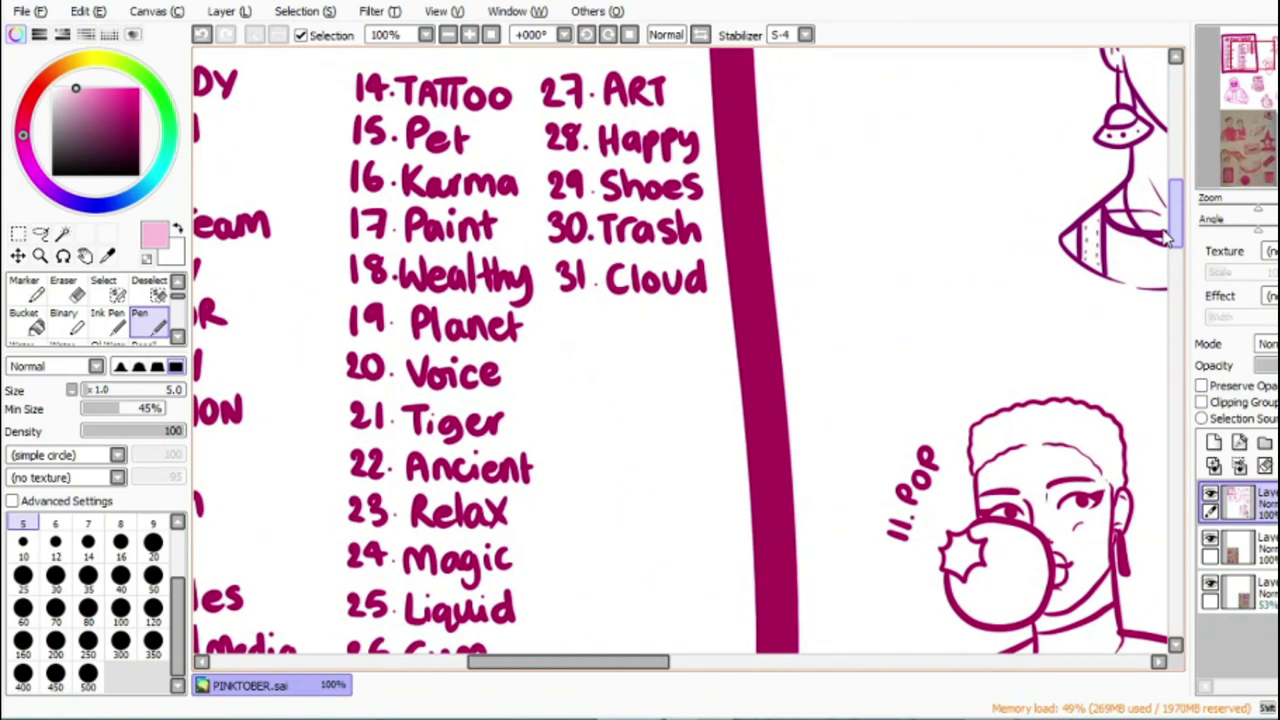
left_click_drag(1165, 237, 1108, 449)
left_click_drag(632, 668, 514, 668)
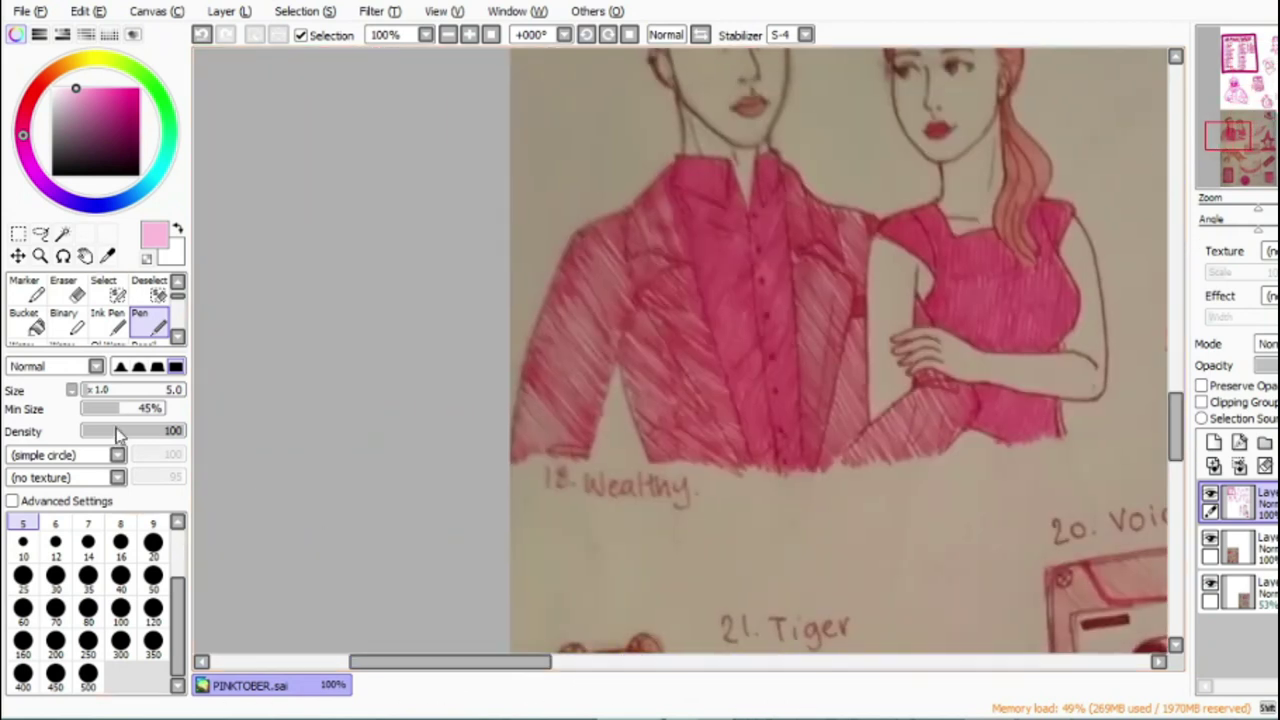
left_click(111, 130)
left_click(55, 543)
scroll(660, 113, "up", 2)
mouse_move(580, 68)
left_mouse_down()
mouse_move(491, 108)
mouse_move(362, 515)
left_mouse_up()
key("ctrl+z")
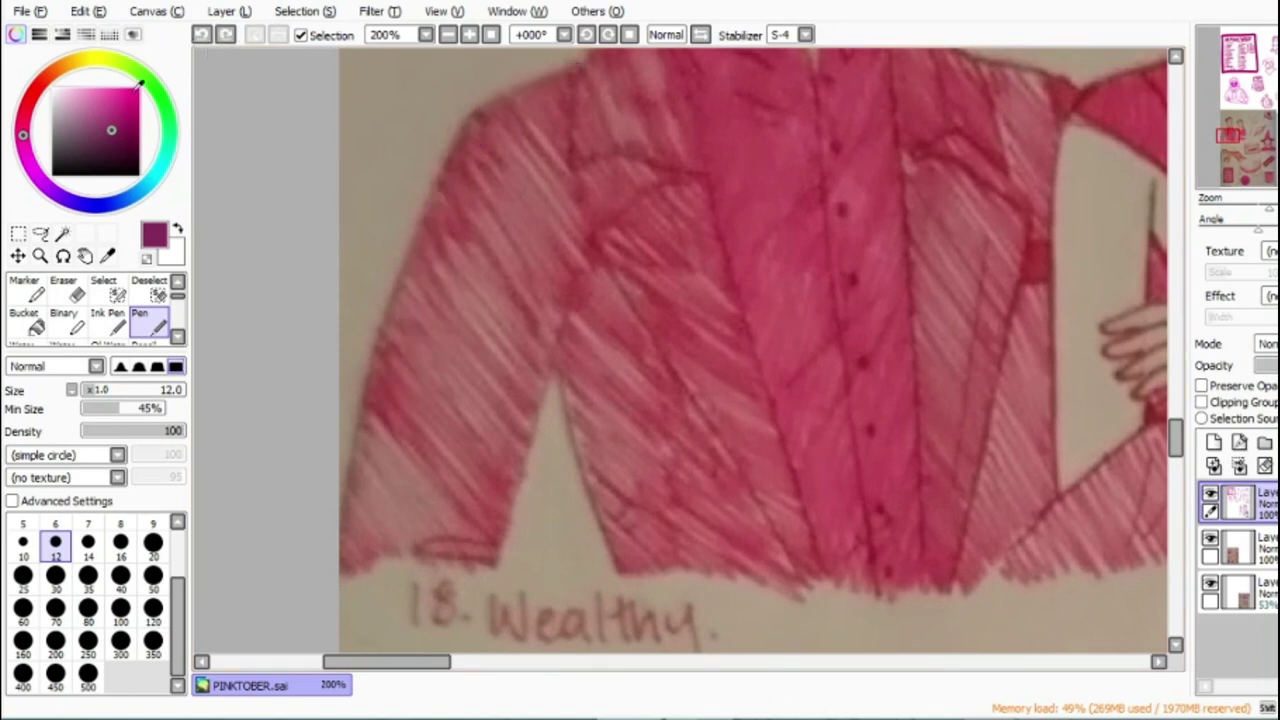
mouse_move(582, 68)
left_mouse_down()
mouse_move(465, 130)
mouse_move(365, 530)
left_mouse_up()
mouse_move(512, 560)
left_mouse_down()
mouse_move(552, 383)
mouse_move(588, 301)
mouse_move(550, 388)
mouse_move(592, 565)
left_mouse_up()
left_click_drag(507, 148, 558, 226)
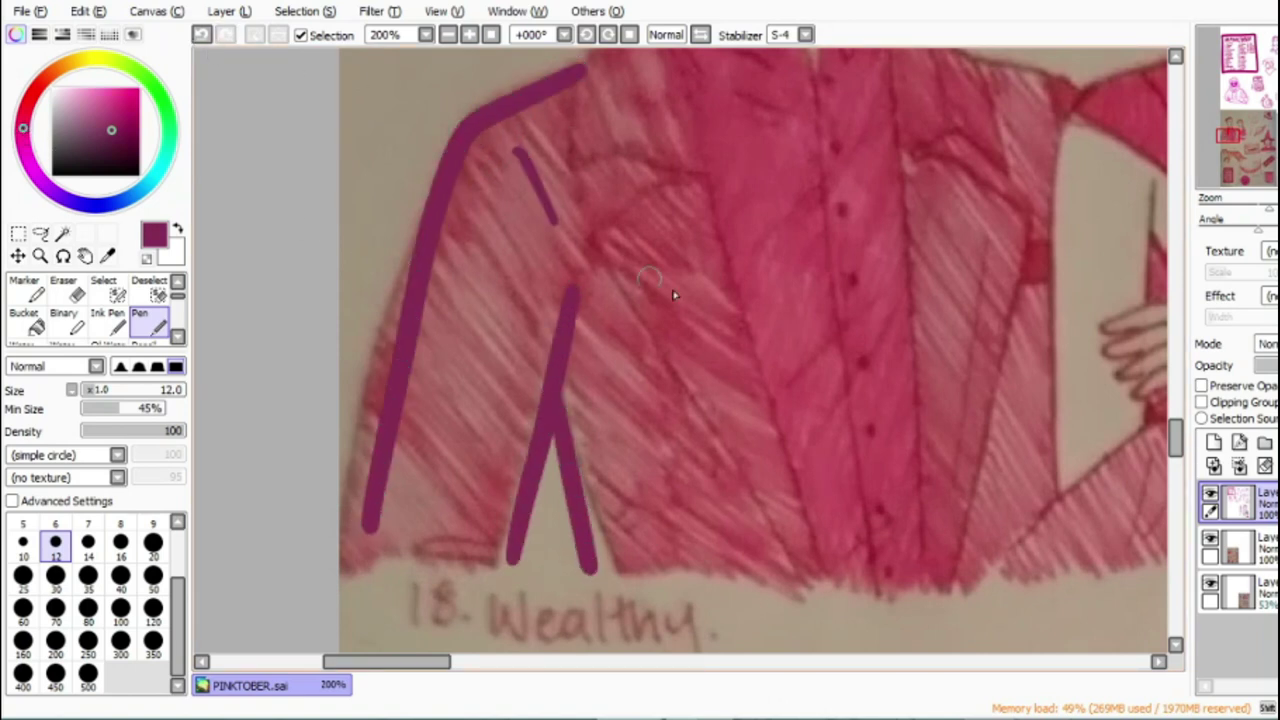
Step: Write the label "18. Wealthy." beneath the couple and set the pen size to 10
scroll(1126, 440, "down", 3)
mouse_move(414, 398)
left_mouse_down()
mouse_move(415, 443)
mouse_move(439, 419)
mouse_move(499, 443)
mouse_move(530, 410)
left_mouse_up()
left_click(23, 545)
mouse_move(540, 432)
left_mouse_down()
mouse_move(591, 420)
mouse_move(591, 438)
mouse_move(618, 437)
mouse_move(638, 420)
mouse_move(644, 449)
mouse_move(631, 438)
mouse_move(659, 407)
mouse_move(718, 445)
mouse_move(725, 482)
left_mouse_up()
left_click(748, 450)
Step: Trace the man's bent forearm sleeve and the outer line of the woman's upper arm beside him
left_click_drag(450, 668, 486, 674)
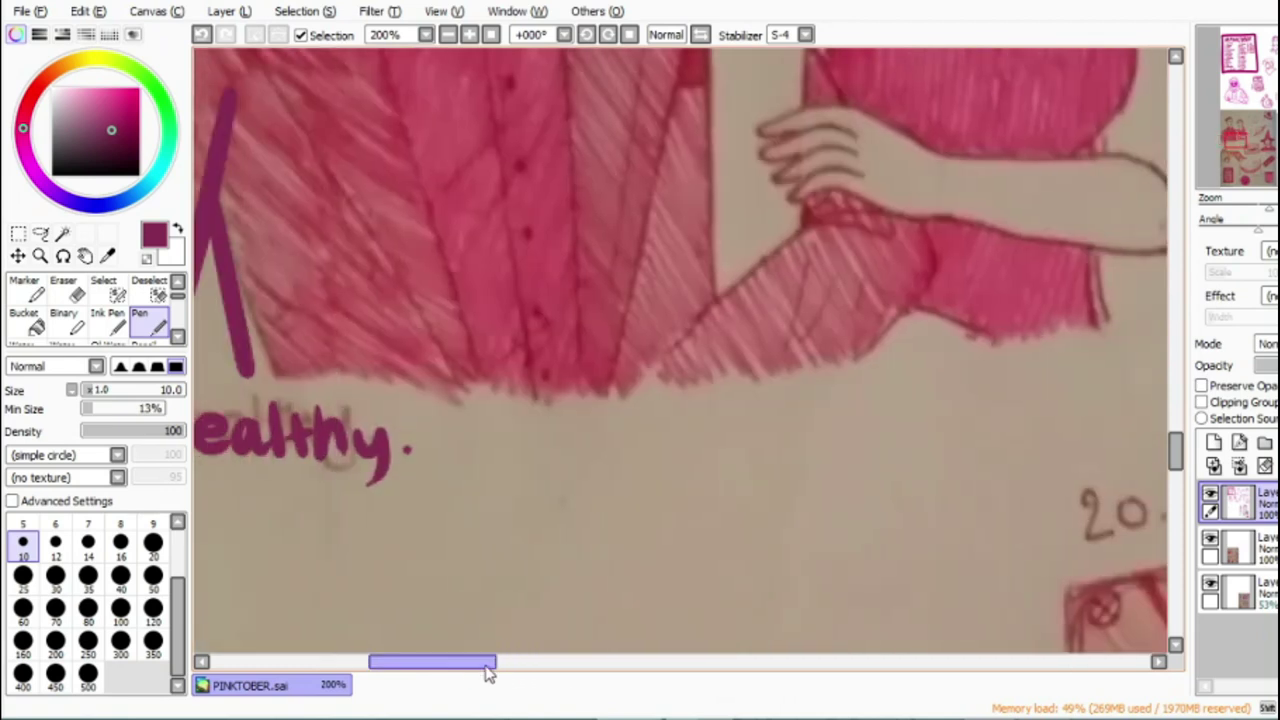
mouse_move(640, 360)
left_mouse_down()
mouse_move(817, 220)
mouse_move(868, 236)
left_mouse_up()
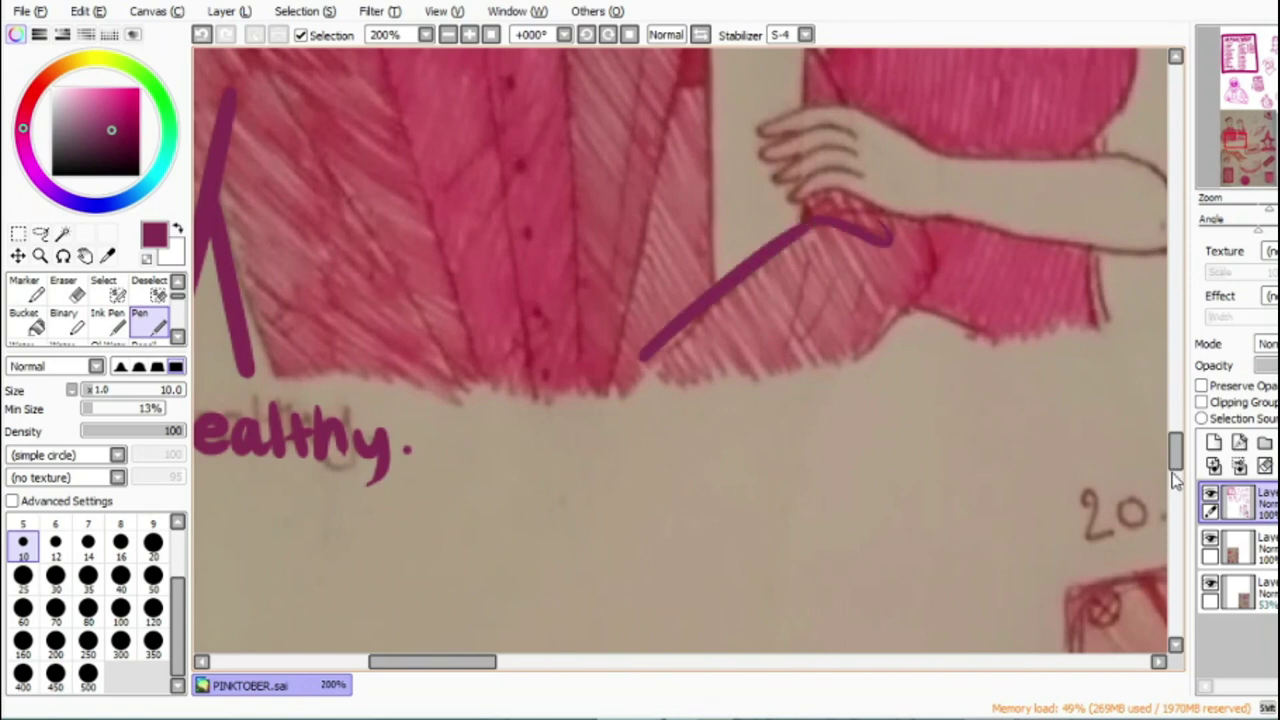
scroll(900, 260, "up", 3)
left_click_drag(932, 388, 840, 510)
mouse_move(728, 66)
left_mouse_down()
mouse_move(713, 115)
mouse_move(710, 428)
left_mouse_up()
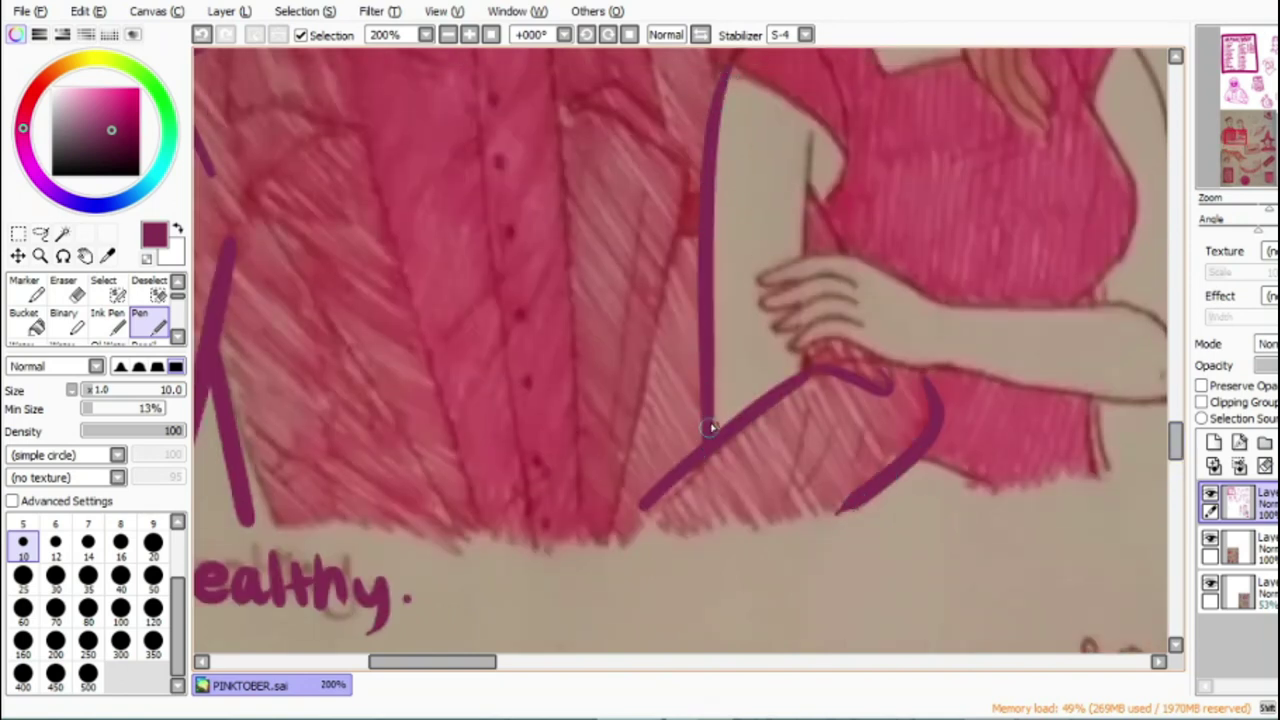
Step: Trace the woman's hand with its fingers and her folded forearm up to the elbow
left_click_drag(470, 668, 496, 670)
mouse_move(998, 340)
left_mouse_down()
mouse_move(684, 262)
mouse_move(588, 278)
left_mouse_up()
mouse_move(672, 284)
left_mouse_down()
mouse_move(591, 290)
mouse_move(623, 298)
mouse_move(592, 316)
left_mouse_up()
mouse_move(678, 316)
left_mouse_down()
mouse_move(614, 343)
mouse_move(909, 398)
mouse_move(989, 372)
mouse_move(1003, 192)
left_mouse_up()
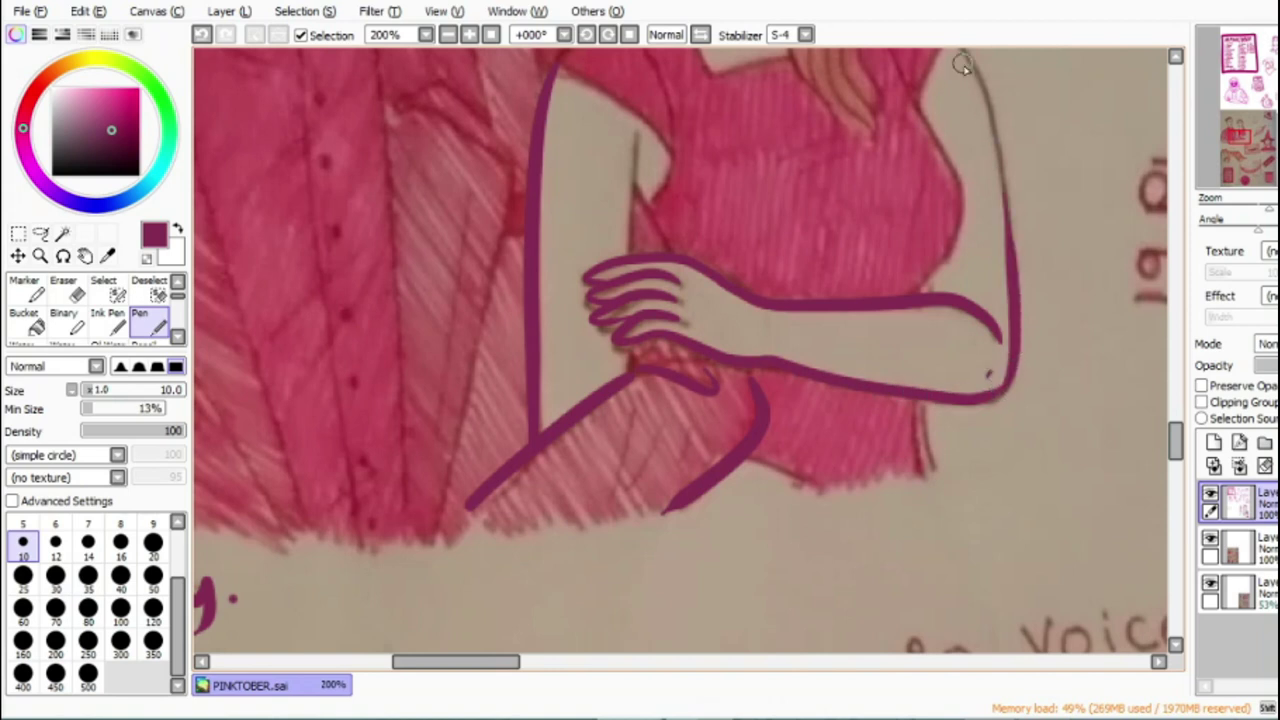
Step: Trace the woman's dress sleeves, neckline and bodice, along with her neck line and outer upper arm
left_click_drag(1180, 445, 1185, 430)
left_click_drag(955, 230, 1008, 420)
key("ctrl+z")
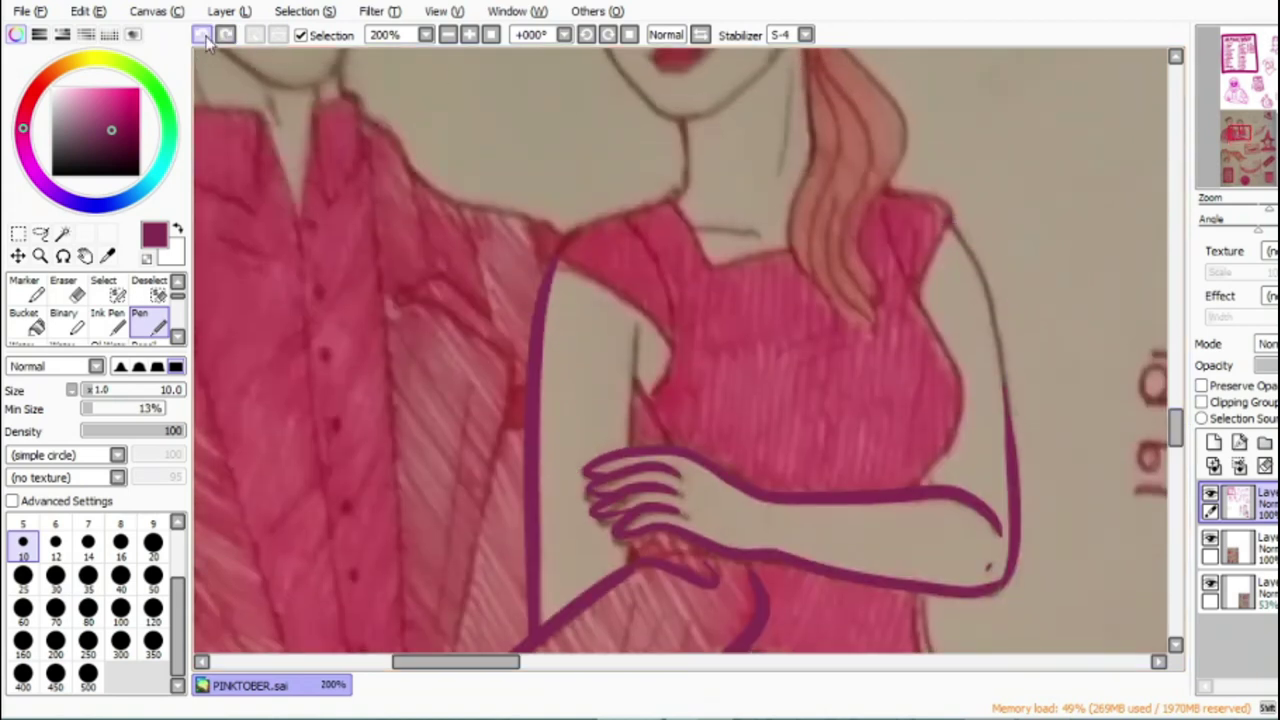
mouse_move(556, 266)
left_mouse_down()
mouse_move(662, 348)
mouse_move(641, 393)
left_mouse_up()
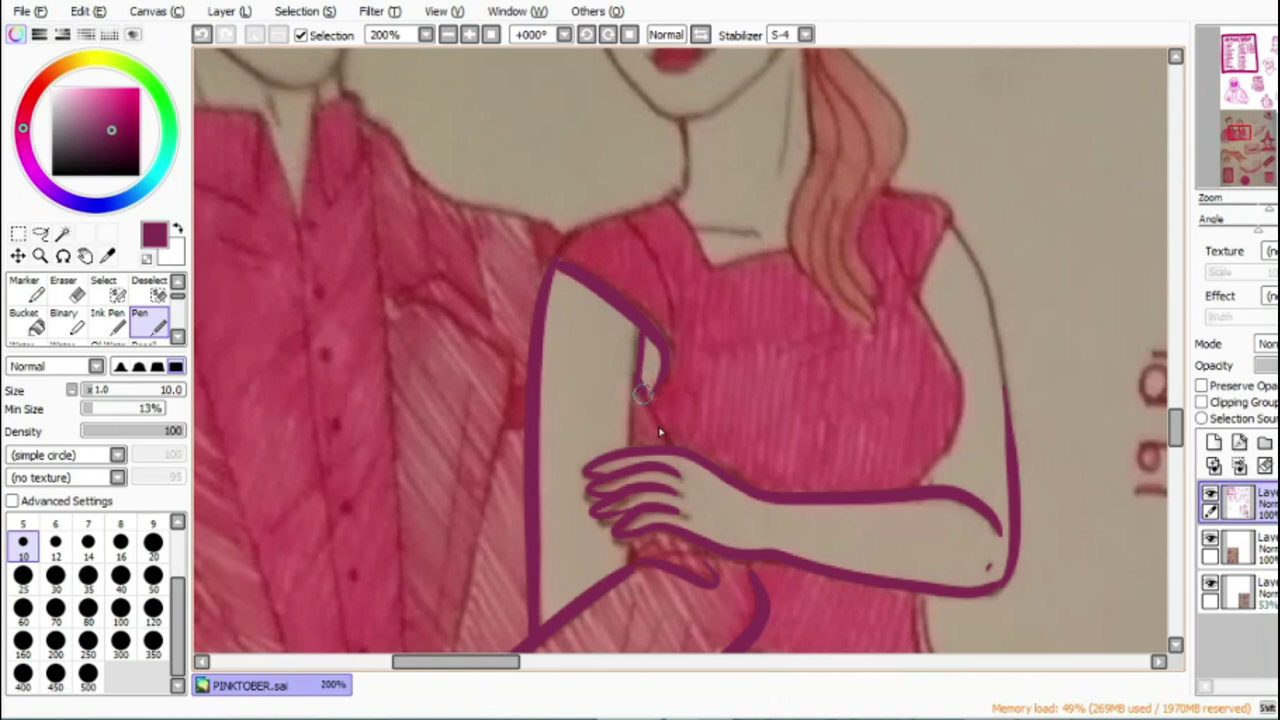
mouse_move(543, 287)
left_mouse_down()
mouse_move(573, 236)
mouse_move(651, 208)
mouse_move(690, 170)
mouse_move(686, 126)
left_mouse_up()
mouse_move(682, 200)
left_mouse_down()
mouse_move(705, 254)
mouse_move(785, 256)
left_mouse_up()
mouse_move(883, 211)
left_mouse_down()
mouse_move(946, 345)
mouse_move(930, 470)
left_mouse_up()
left_click_drag(918, 292, 940, 238)
mouse_move(900, 190)
left_mouse_down()
mouse_move(963, 243)
mouse_move(1006, 372)
left_mouse_up()
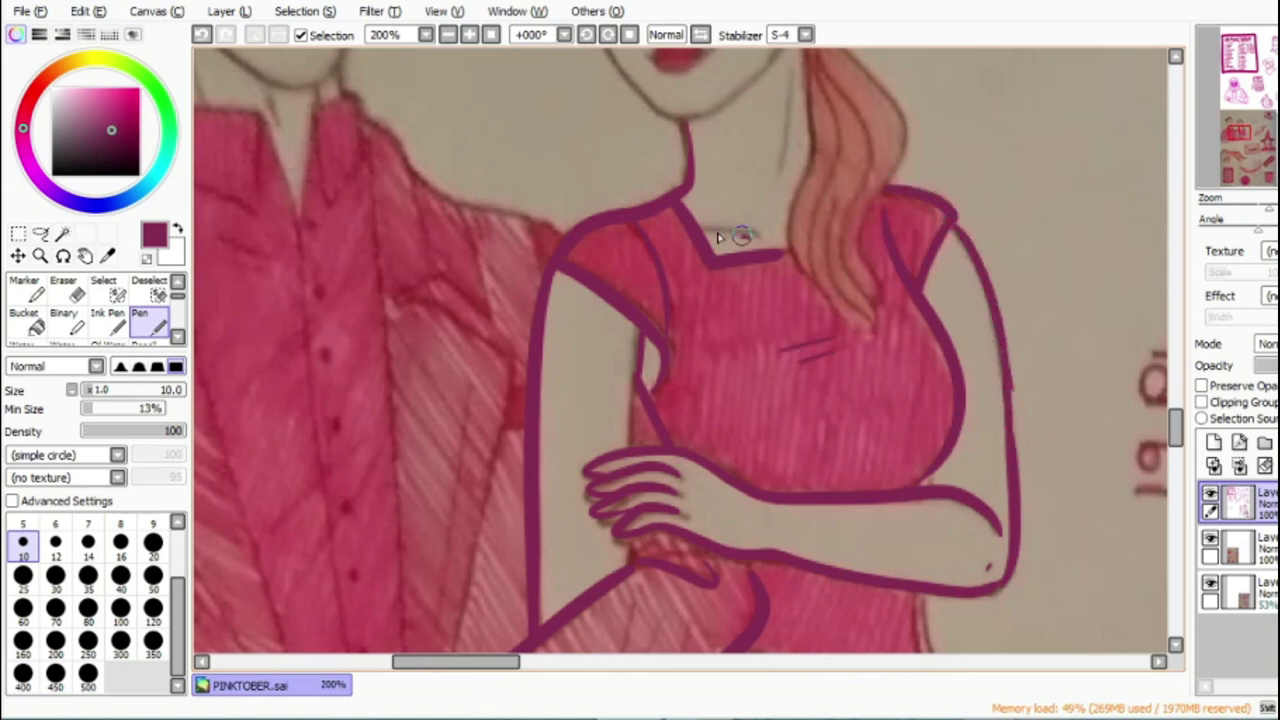
Step: Trace the strands of the woman's ponytail and the thin neck line beside it
left_click_drag(1175, 446, 1175, 436)
left_click_drag(803, 153, 801, 404)
left_click_drag(813, 342, 834, 435)
mouse_move(812, 148)
left_mouse_down()
mouse_move(886, 380)
mouse_move(851, 366)
left_mouse_up()
left_click_drag(848, 225, 858, 400)
left_click_drag(830, 260, 846, 440)
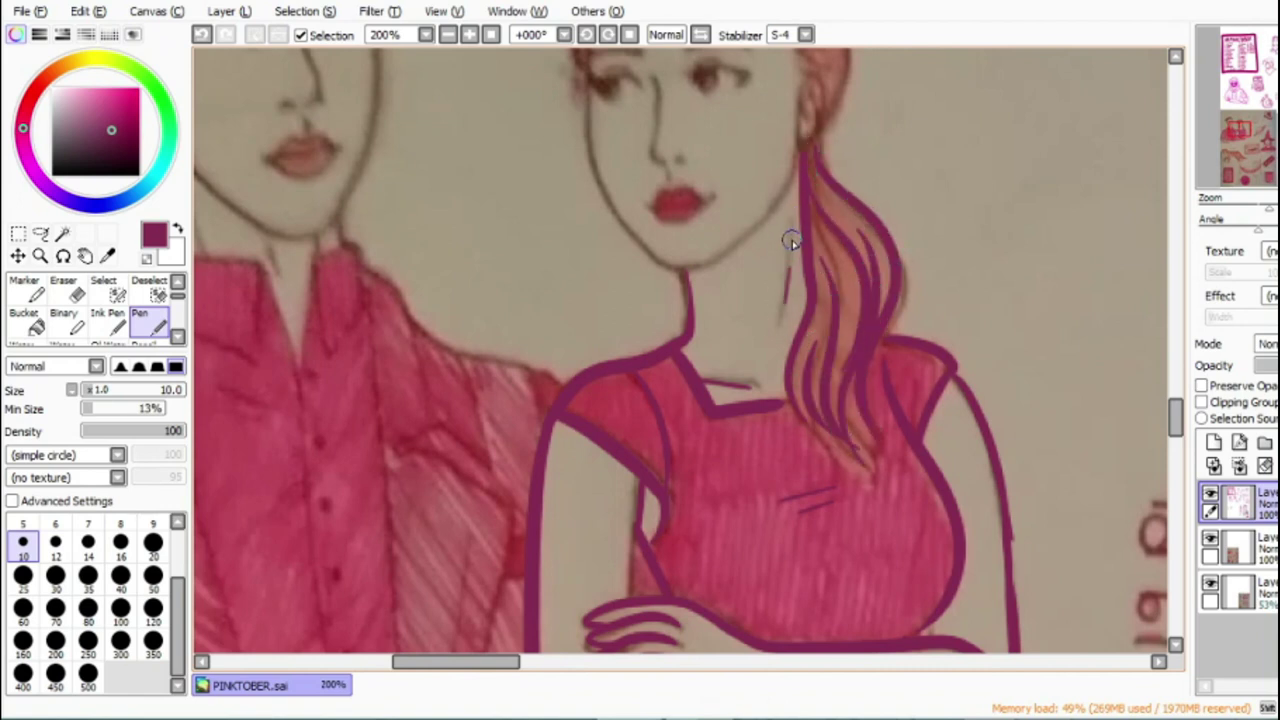
left_click(207, 36)
left_click_drag(793, 226, 784, 318)
Step: Trace the lower edges of the woman's dress beneath her folded arm
left_click_drag(1175, 430, 1176, 462)
left_click_drag(917, 275, 932, 351)
left_click_drag(745, 340, 807, 371)
Step: Trace the inner edges and lower lapels of the man's jacket on both sides of his shirt
left_click_drag(498, 661, 458, 667)
scroll(1175, 450, "up", 5)
mouse_move(447, 57)
left_mouse_down()
mouse_move(361, 167)
mouse_move(488, 242)
mouse_move(600, 640)
left_mouse_up()
left_click_drag(665, 62, 710, 640)
mouse_move(688, 238)
left_mouse_down()
mouse_move(798, 400)
mouse_move(726, 630)
left_mouse_up()
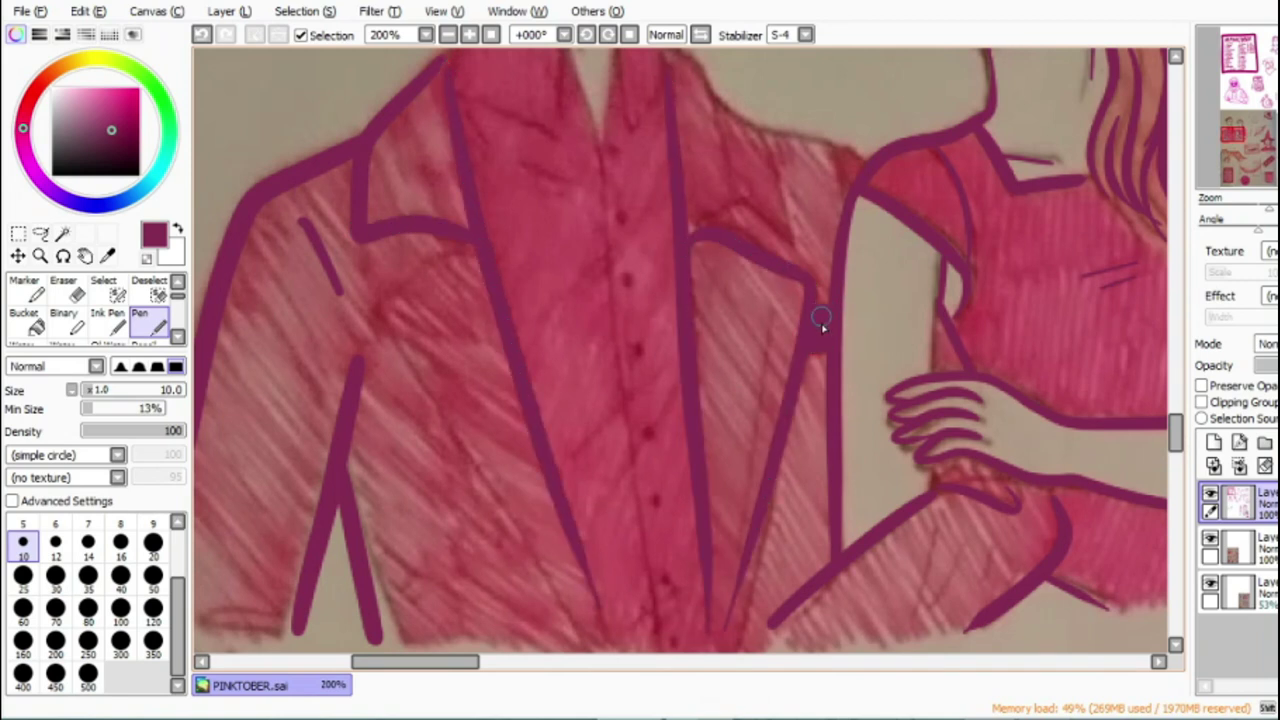
Step: Trace the man's open shirt collar and the upper lapel and shoulder on the side nearest the woman
scroll(788, 233, "up", 2)
mouse_move(461, 122)
left_mouse_down()
mouse_move(561, 152)
mouse_move(501, 195)
mouse_move(456, 181)
left_mouse_up()
left_click_drag(450, 157, 461, 124)
mouse_move(565, 131)
left_mouse_down()
mouse_move(591, 253)
mouse_move(608, 134)
mouse_move(648, 110)
mouse_move(656, 183)
mouse_move(620, 200)
left_mouse_up()
left_click_drag(688, 137, 740, 200)
left_click(202, 35)
mouse_move(681, 150)
left_mouse_down()
mouse_move(773, 282)
mouse_move(742, 302)
left_mouse_up()
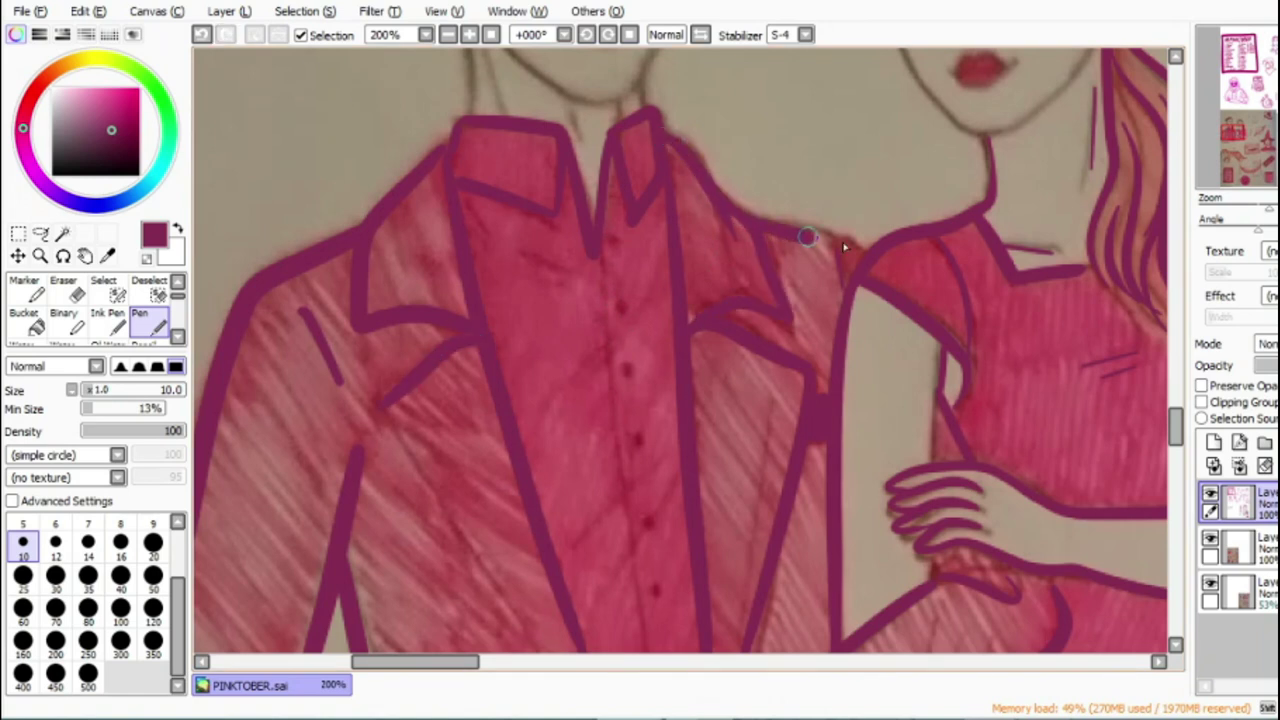
Step: Trace the long lapel edge down the jacket front and the shirt's button placket
scroll(872, 307, "down", 5)
mouse_move(381, 108)
left_mouse_down()
mouse_move(522, 394)
mouse_move(584, 468)
left_mouse_up()
left_click(201, 36)
left_click_drag(381, 110, 576, 436)
left_click_drag(587, 354, 612, 434)
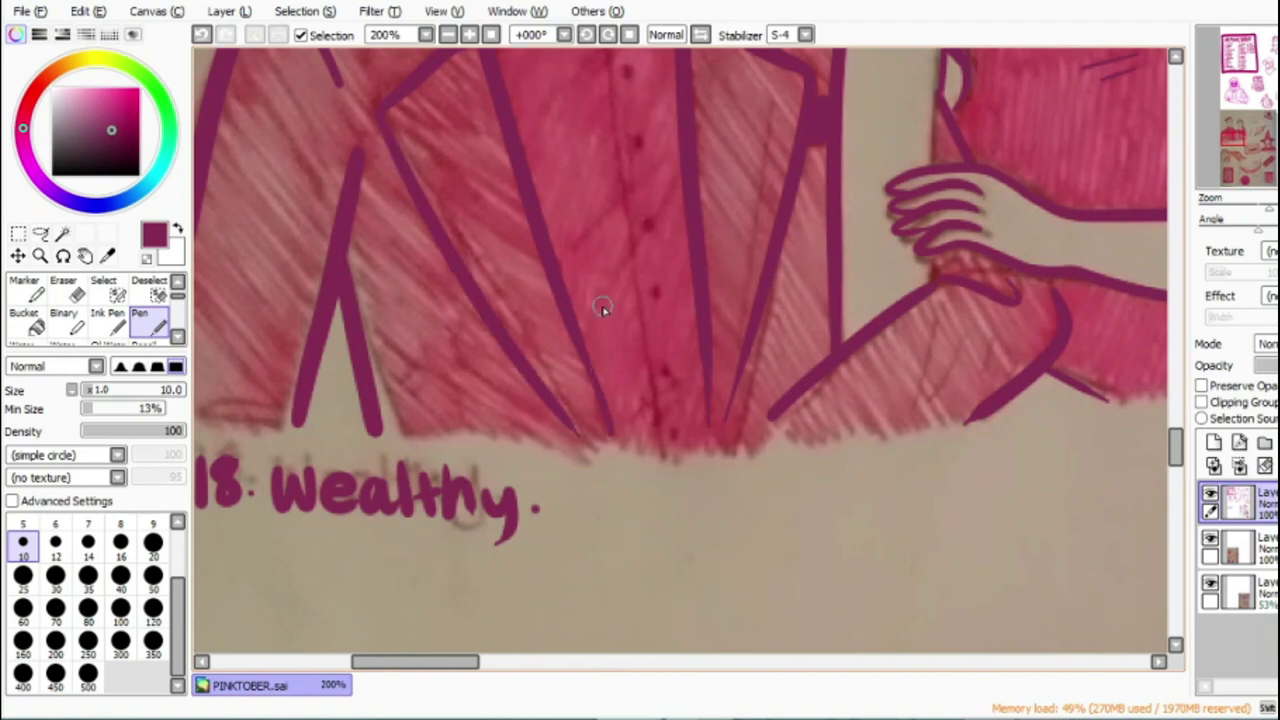
left_click(486, 38)
left_click_drag(612, 58, 657, 418)
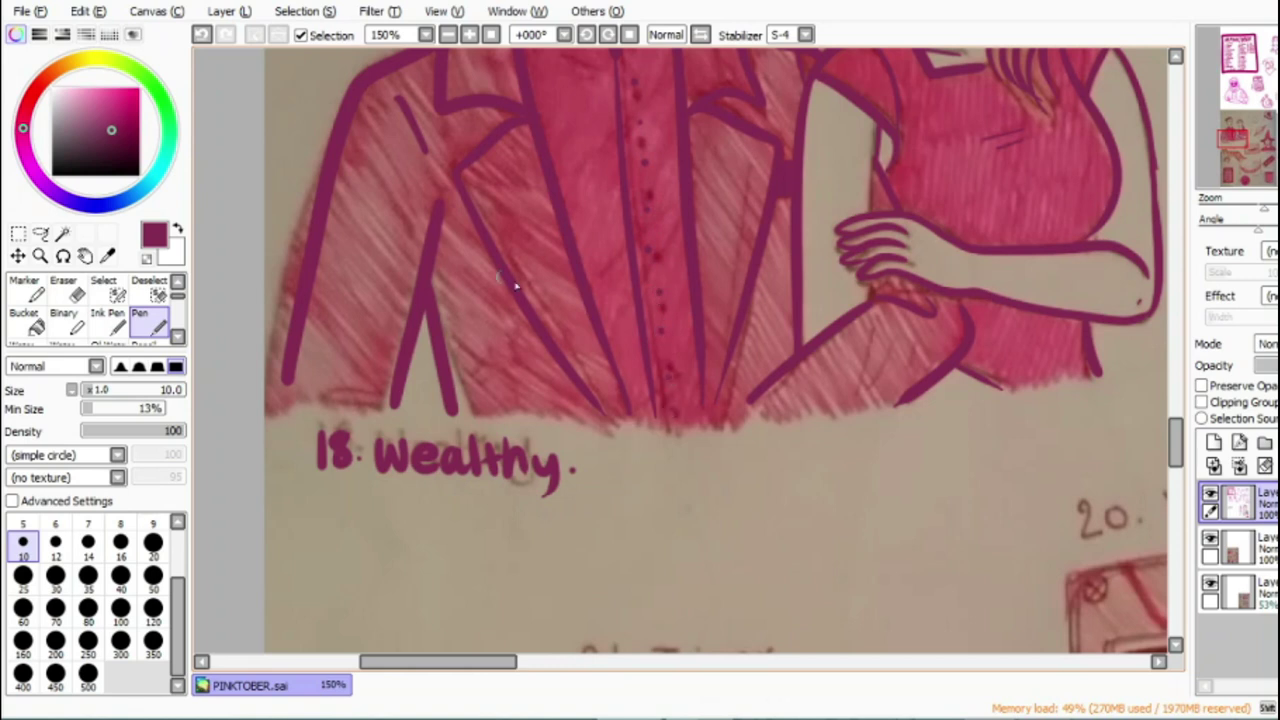
Step: Set the pen size to 9 and trace the woman's face outline, ear and nose
scroll(1183, 455, "up", 3)
left_click_drag(512, 662, 592, 663)
left_click(474, 35)
left_click(474, 35)
left_click_drag(514, 665, 480, 672)
left_click_drag(1175, 436, 1172, 406)
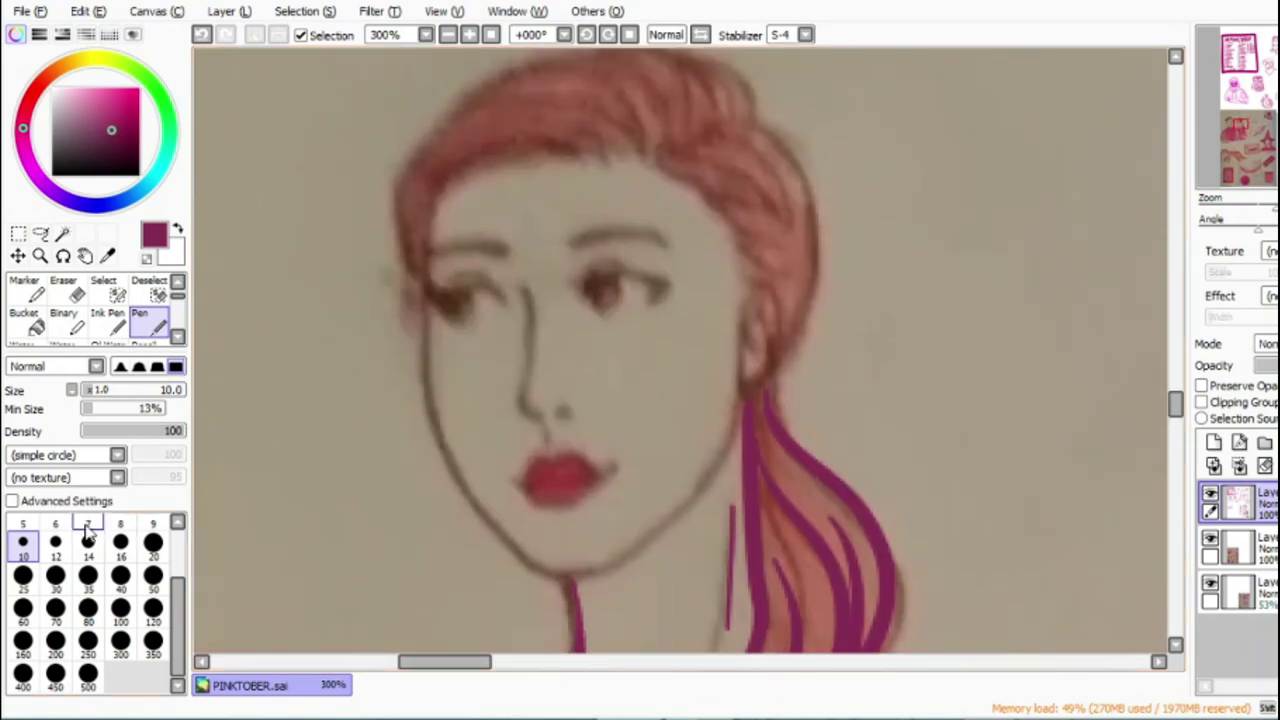
left_click(153, 538)
mouse_move(432, 190)
left_mouse_down()
mouse_move(423, 366)
mouse_move(545, 565)
mouse_move(609, 561)
mouse_move(664, 520)
mouse_move(743, 320)
mouse_move(750, 383)
left_mouse_up()
left_click_drag(756, 293, 743, 341)
mouse_move(515, 282)
left_mouse_down()
mouse_move(514, 391)
mouse_move(545, 415)
left_mouse_up()
left_click(562, 410)
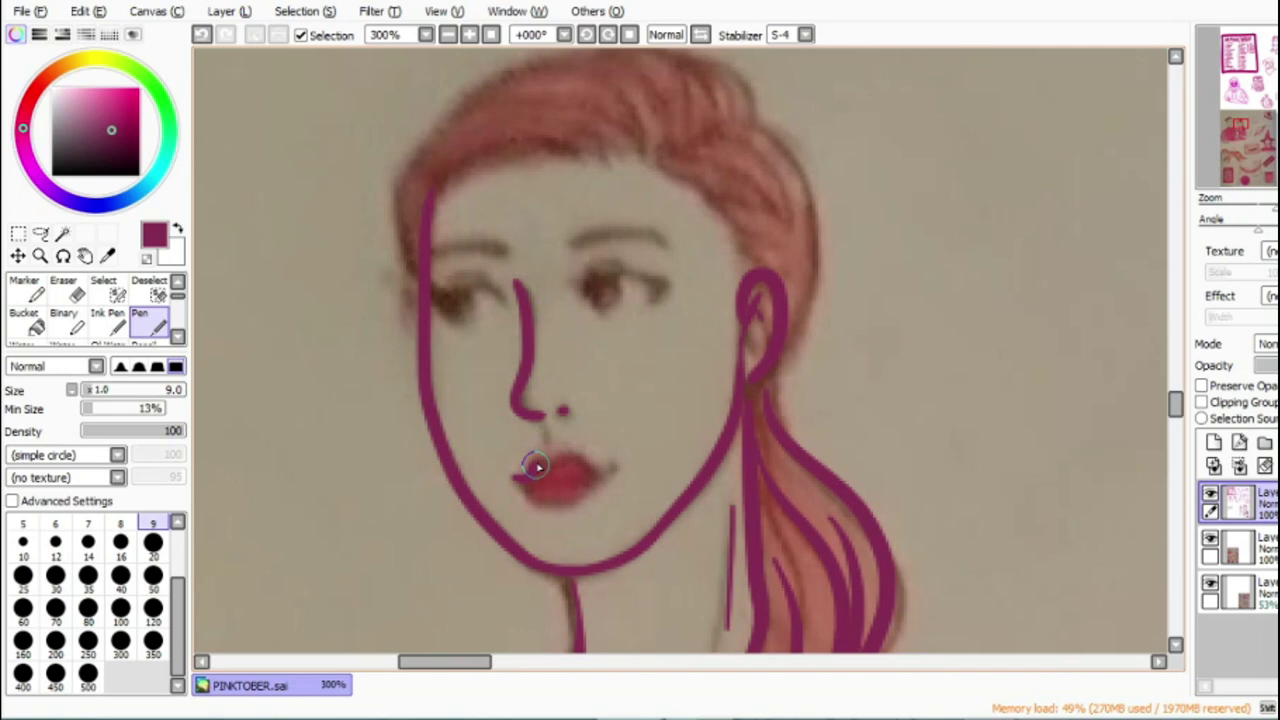
Step: Fill in the woman's lips and draw her eyes and eyebrows
left_click_drag(523, 482, 562, 482)
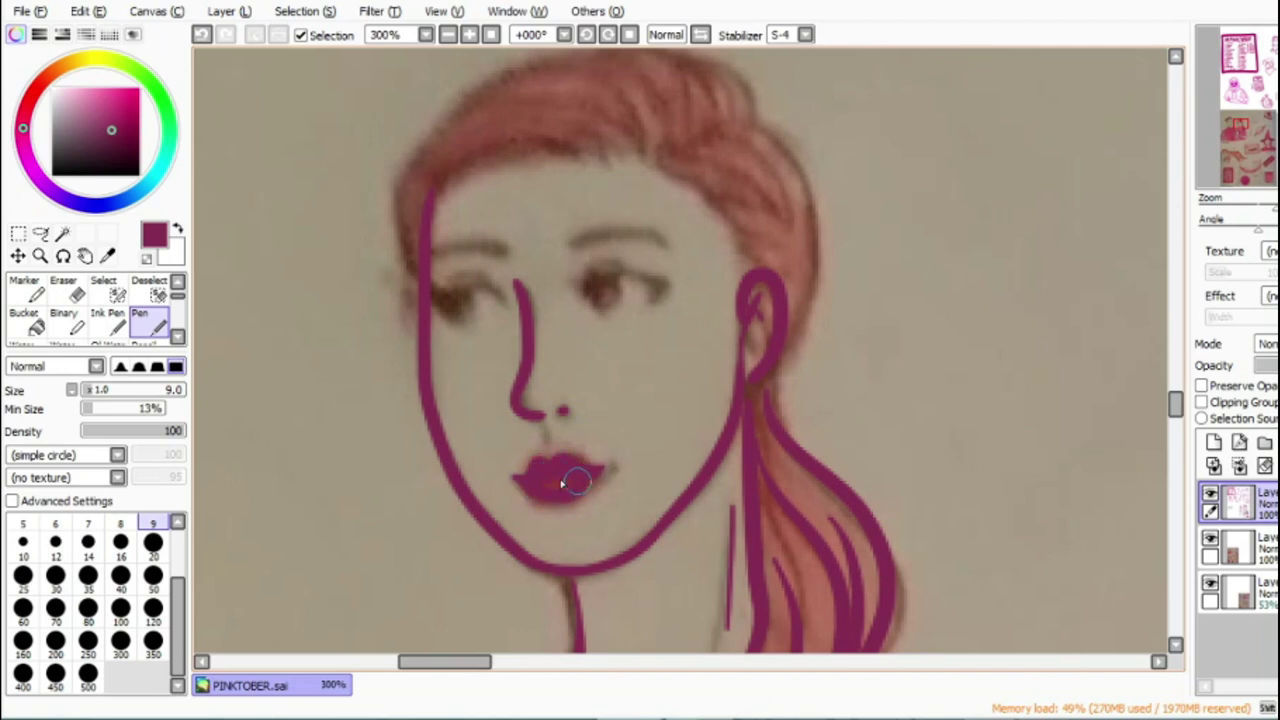
mouse_move(508, 308)
left_mouse_down()
mouse_move(451, 293)
mouse_move(434, 305)
mouse_move(451, 313)
mouse_move(437, 299)
left_mouse_up()
left_click(202, 35)
left_click_drag(585, 295, 647, 284)
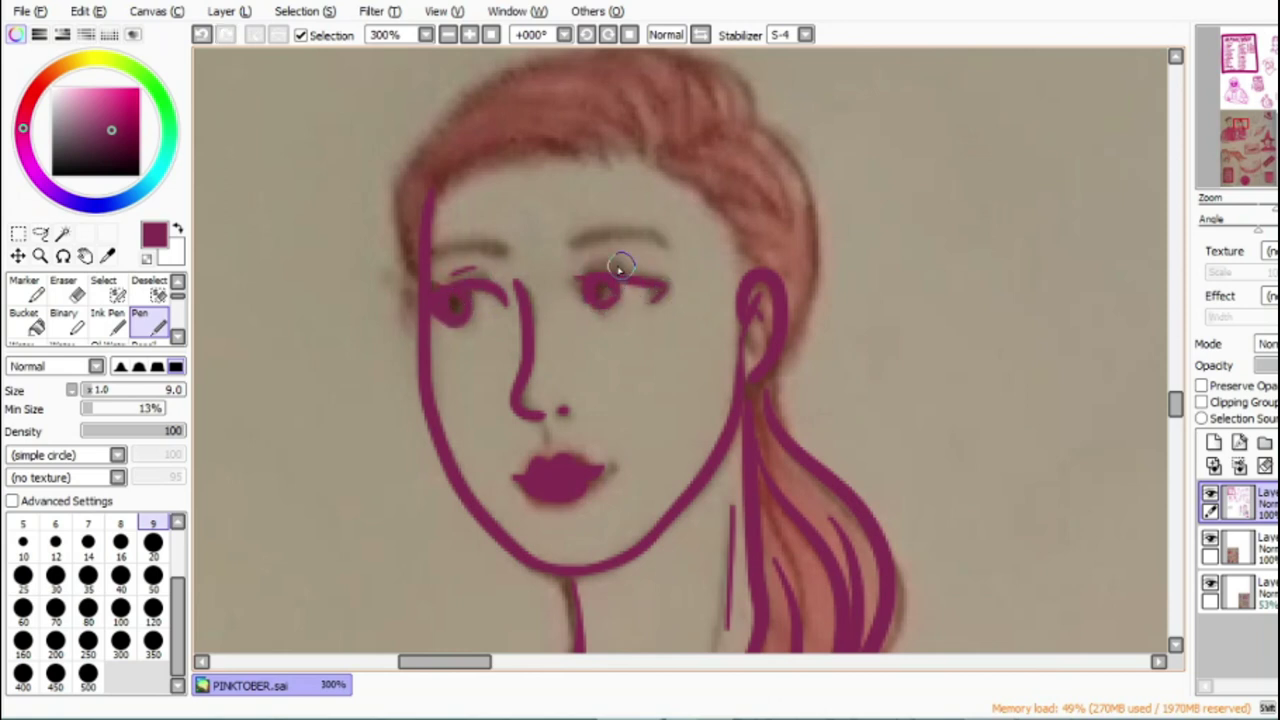
left_click_drag(562, 245, 658, 240)
left_click_drag(490, 249, 432, 248)
Step: Trace the woman's swept-back hair with curved strands from her forehead to behind the ear
mouse_move(579, 158)
left_mouse_down()
mouse_move(440, 186)
mouse_move(576, 154)
left_mouse_up()
mouse_move(576, 154)
left_mouse_down()
mouse_move(488, 134)
mouse_move(412, 260)
left_mouse_up()
mouse_move(408, 245)
left_mouse_down()
mouse_move(449, 143)
mouse_move(615, 160)
left_mouse_up()
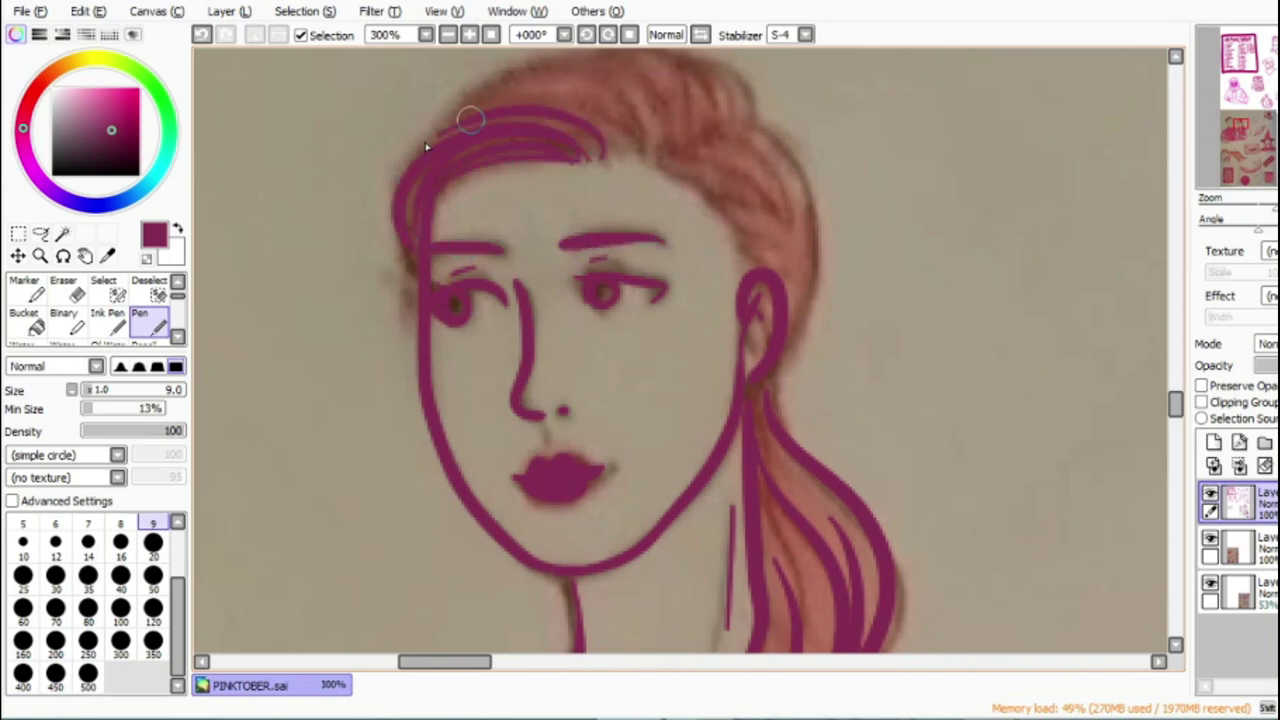
left_click_drag(420, 150, 629, 143)
mouse_move(490, 95)
left_mouse_down()
mouse_move(650, 130)
mouse_move(798, 257)
left_mouse_up()
mouse_move(688, 180)
left_mouse_down()
mouse_move(786, 294)
mouse_move(740, 270)
left_mouse_up()
mouse_move(793, 332)
left_mouse_down()
mouse_move(728, 131)
mouse_move(798, 314)
left_mouse_up()
left_click(202, 35)
mouse_move(704, 144)
left_mouse_down()
mouse_move(790, 328)
mouse_move(697, 256)
mouse_move(720, 308)
left_mouse_up()
scroll(722, 290, "up", 4)
mouse_move(718, 285)
left_mouse_down()
mouse_move(573, 258)
mouse_move(650, 348)
left_mouse_up()
left_click_drag(645, 250, 665, 345)
left_click_drag(692, 262, 715, 328)
Step: Draw the woman's pink earring beside her face with small accent strokes, using pen size 6 and a pink colour
left_click(88, 545)
mouse_move(400, 490)
left_mouse_down()
mouse_move(435, 495)
mouse_move(396, 479)
left_mouse_up()
left_click(201, 37)
left_click(55, 520)
left_click(107, 100)
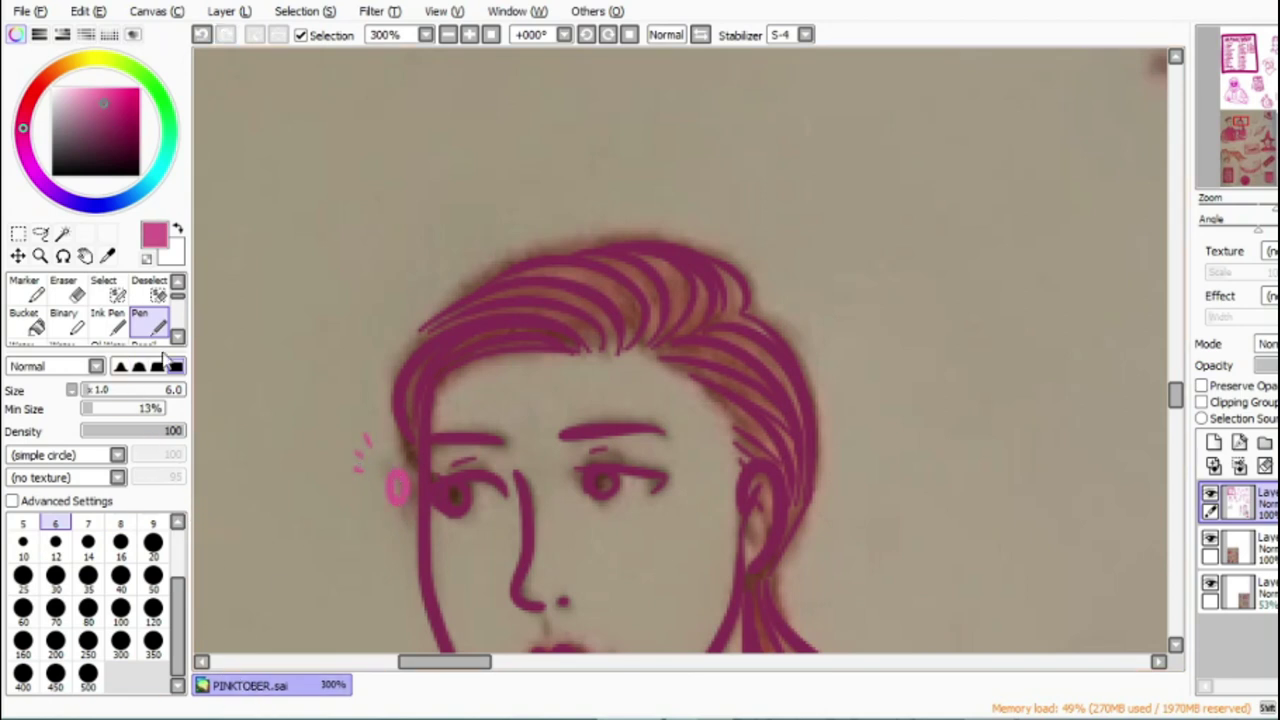
Step: Pick up the dark purple line colour, set the pen size to 9 and trace the man's neck line down to his collar
right_click(420, 434)
left_click_drag(481, 664, 463, 677)
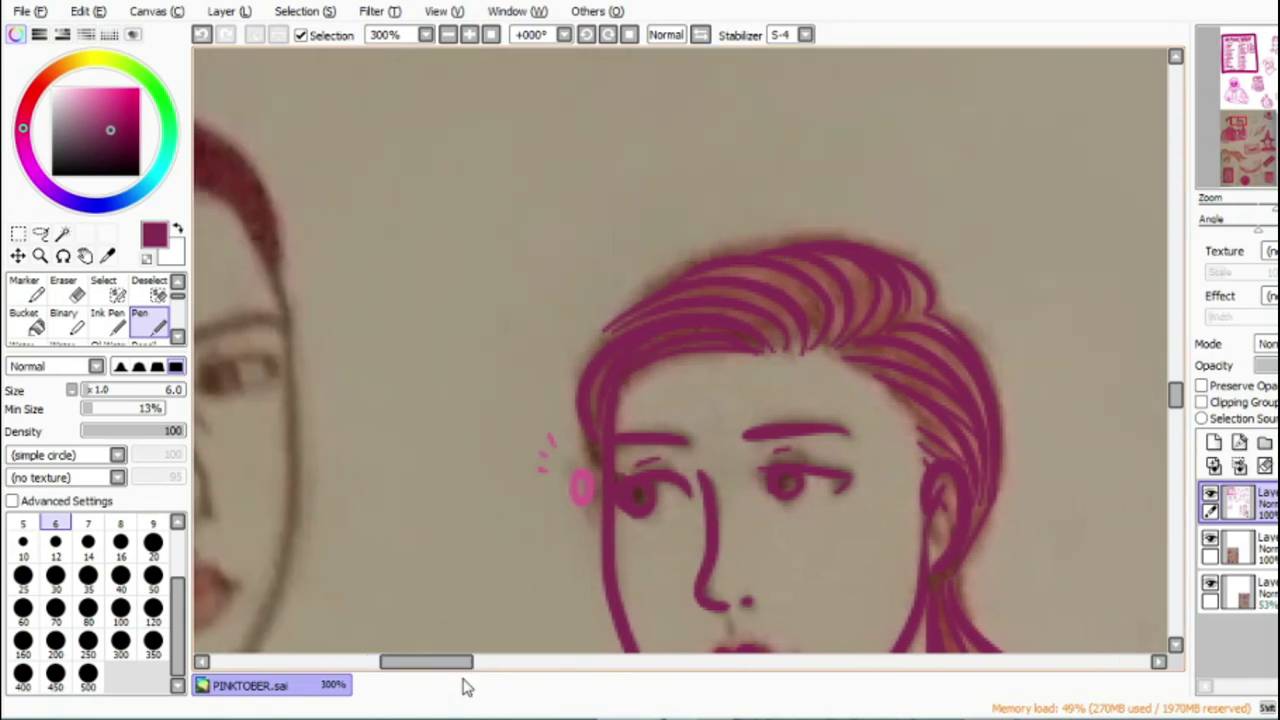
left_click_drag(1181, 421, 1177, 419)
left_click_drag(453, 664, 404, 680)
left_click_drag(461, 208, 487, 377)
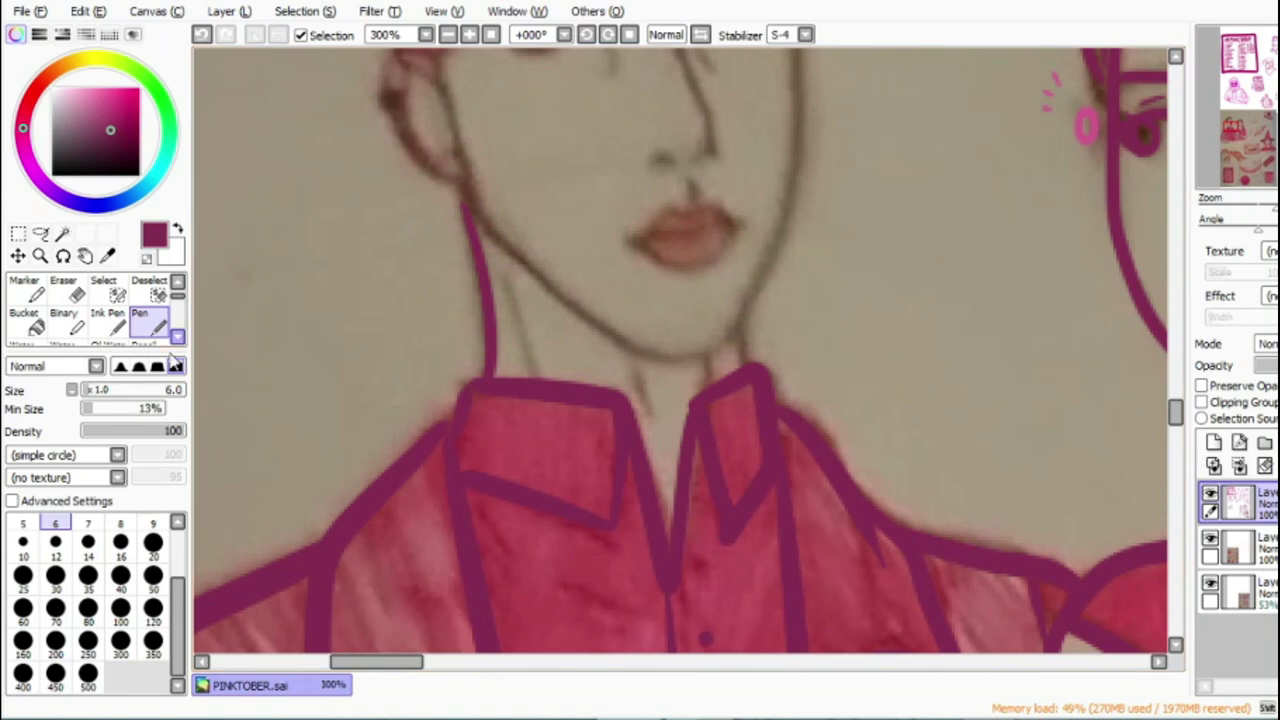
left_click(153, 526)
left_click_drag(467, 201, 486, 379)
left_click(204, 37)
left_click(204, 37)
left_click_drag(467, 202, 487, 377)
Step: Trace the man's jawline, the other side of his neck and the short crease lines above his collar
mouse_move(441, 78)
left_mouse_down()
mouse_move(469, 214)
mouse_move(714, 343)
mouse_move(785, 242)
mouse_move(782, 45)
left_mouse_up()
left_click_drag(737, 333, 738, 378)
mouse_move(690, 371)
left_mouse_down()
mouse_move(673, 412)
mouse_move(658, 414)
left_mouse_up()
left_click(204, 37)
left_click(204, 37)
left_click_drag(697, 354, 690, 404)
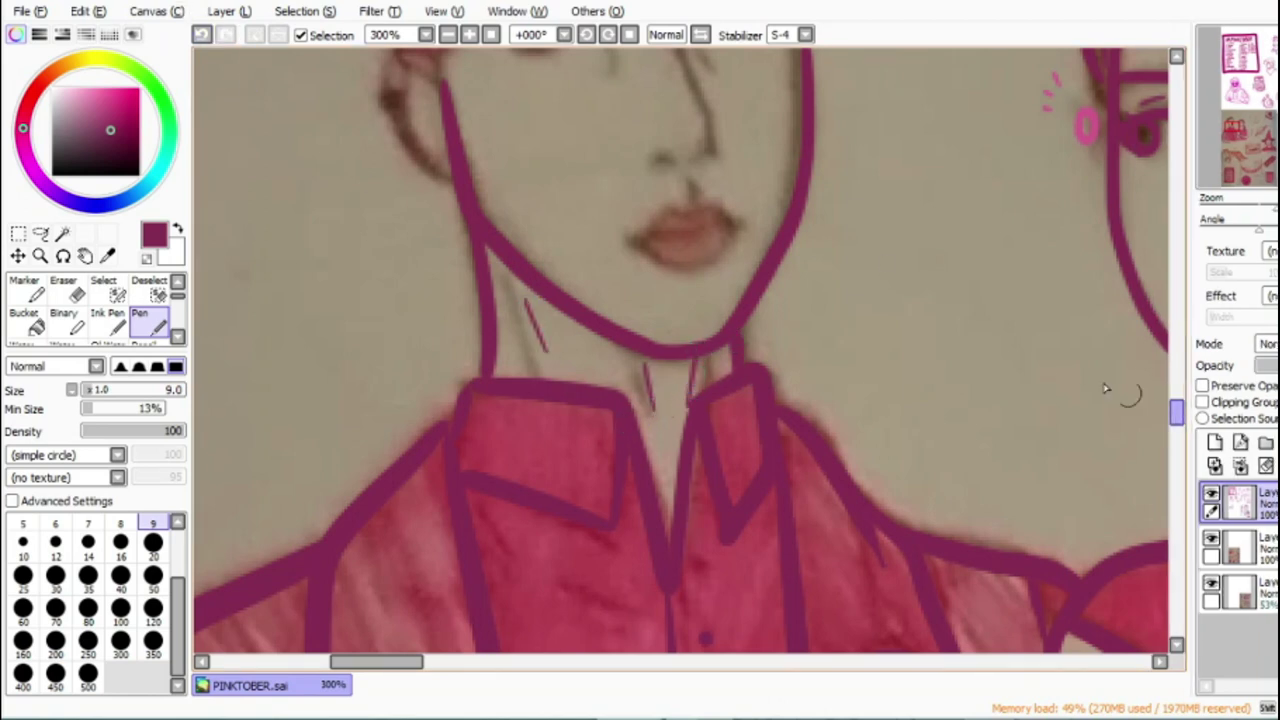
Step: Draw the man's lips, ear and nose, and add a small dot for the nostril
mouse_move(629, 238)
left_mouse_down()
mouse_move(735, 227)
mouse_move(706, 207)
left_mouse_up()
left_click_drag(678, 260, 700, 256)
scroll(712, 205, "up", 2)
mouse_move(438, 188)
left_mouse_down()
mouse_move(457, 286)
mouse_move(422, 215)
left_mouse_up()
left_click_drag(670, 108, 697, 258)
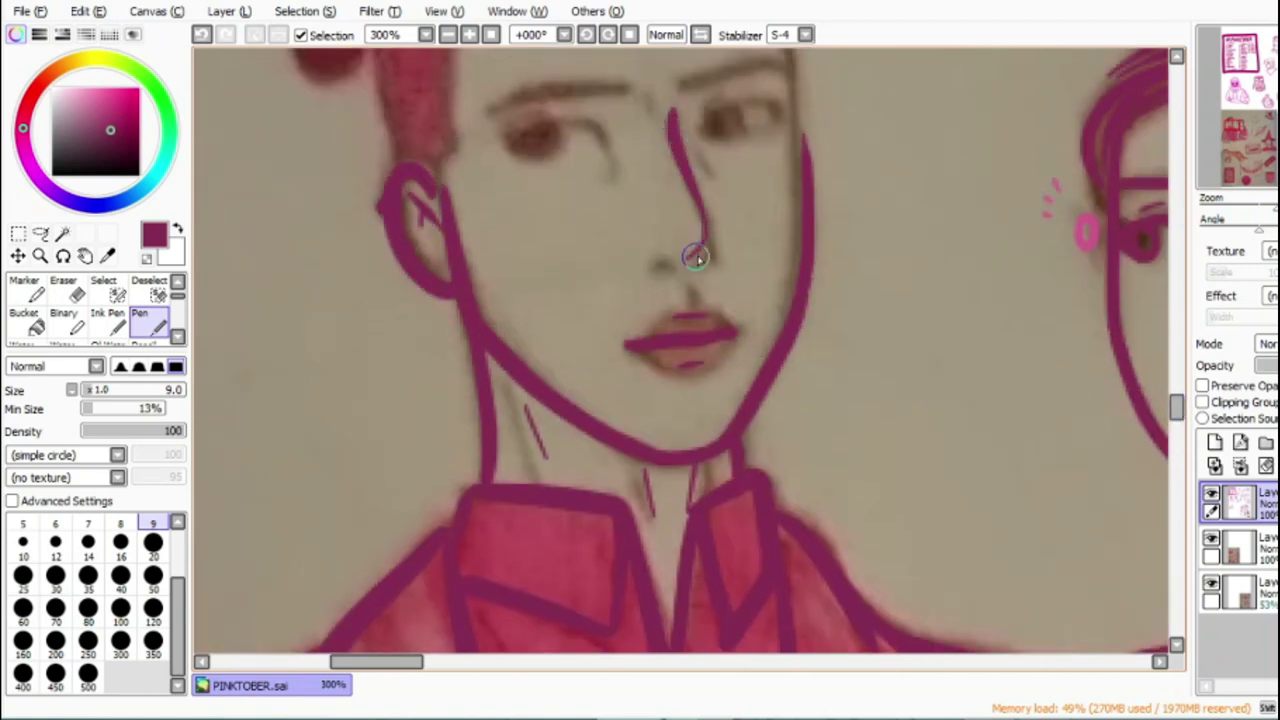
key("ctrl+z")
left_click_drag(668, 106, 708, 262)
left_click(660, 265)
Step: Draw the man's eyes and eyebrows and extend his face outline up to the brow
mouse_move(605, 147)
left_mouse_down()
mouse_move(566, 124)
mouse_move(508, 142)
left_mouse_up()
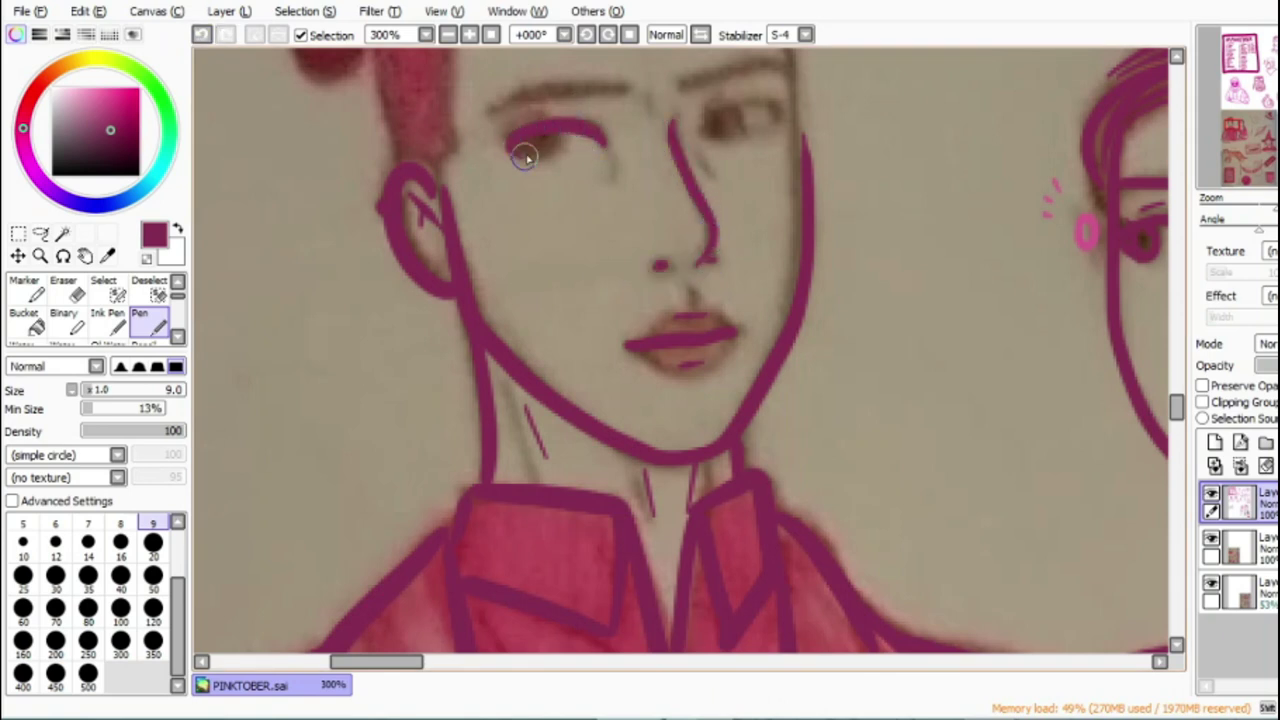
left_click_drag(702, 133, 768, 108)
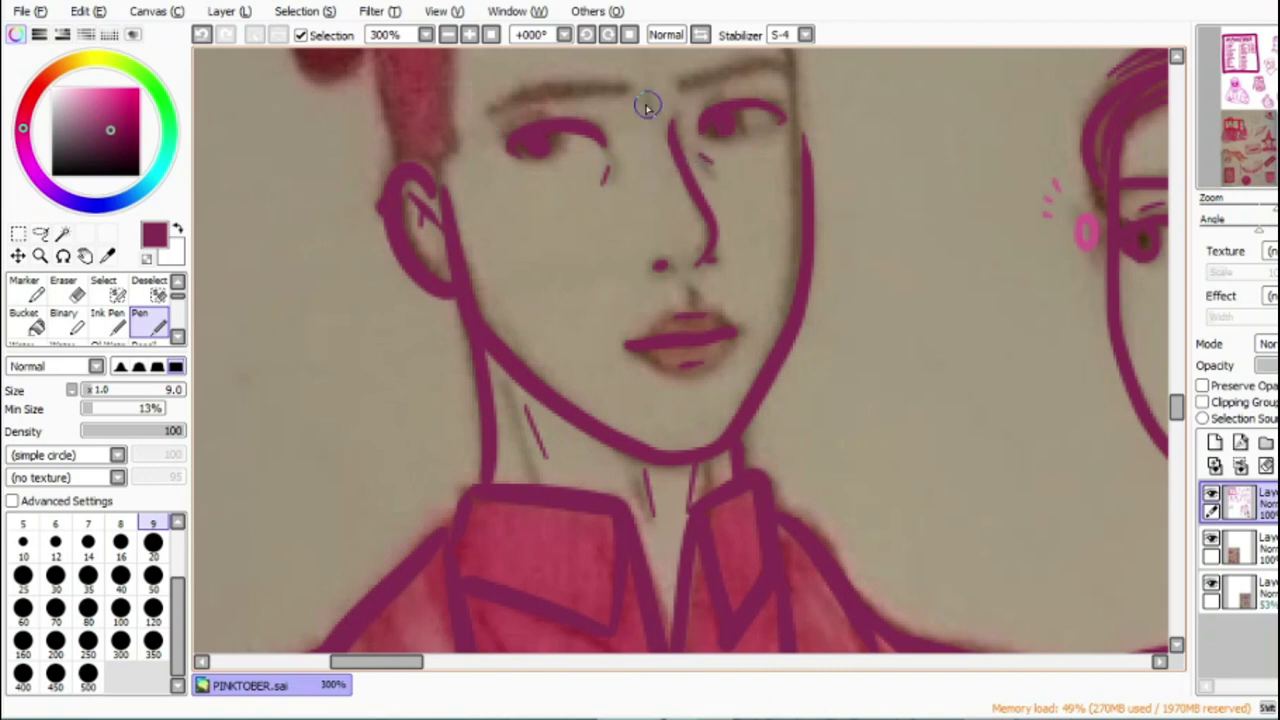
left_click_drag(632, 90, 512, 100)
left_click_drag(680, 84, 795, 68)
left_click_drag(807, 160, 790, 52)
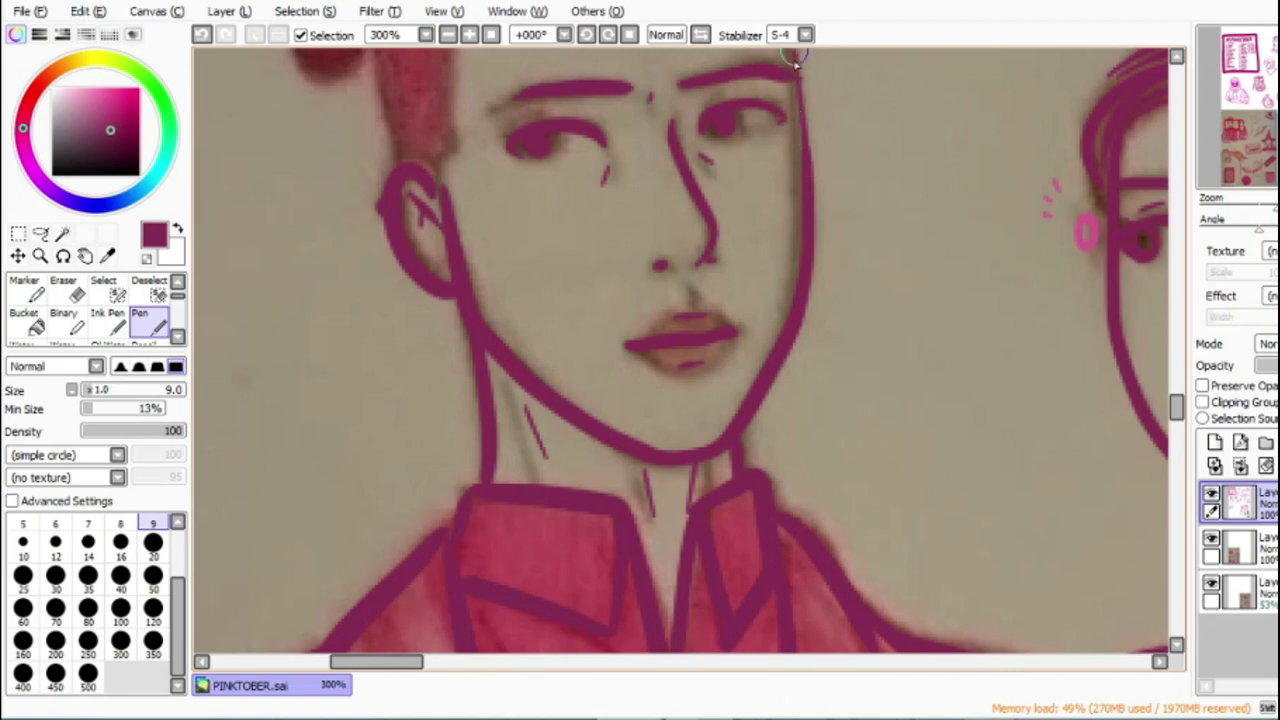
Step: Outline the man's side hair, fill it with diagonal hatching and trace the hairline down to the far brow
scroll(1183, 418, "up", 3)
mouse_move(436, 431)
left_mouse_down()
mouse_move(443, 294)
mouse_move(478, 243)
left_mouse_up()
mouse_move(394, 423)
left_mouse_down()
mouse_move(380, 298)
mouse_move(440, 284)
left_mouse_up()
left_click_drag(392, 374, 441, 315)
mouse_move(399, 401)
left_mouse_down()
mouse_move(441, 348)
mouse_move(444, 378)
left_mouse_up()
left_click_drag(738, 205, 786, 307)
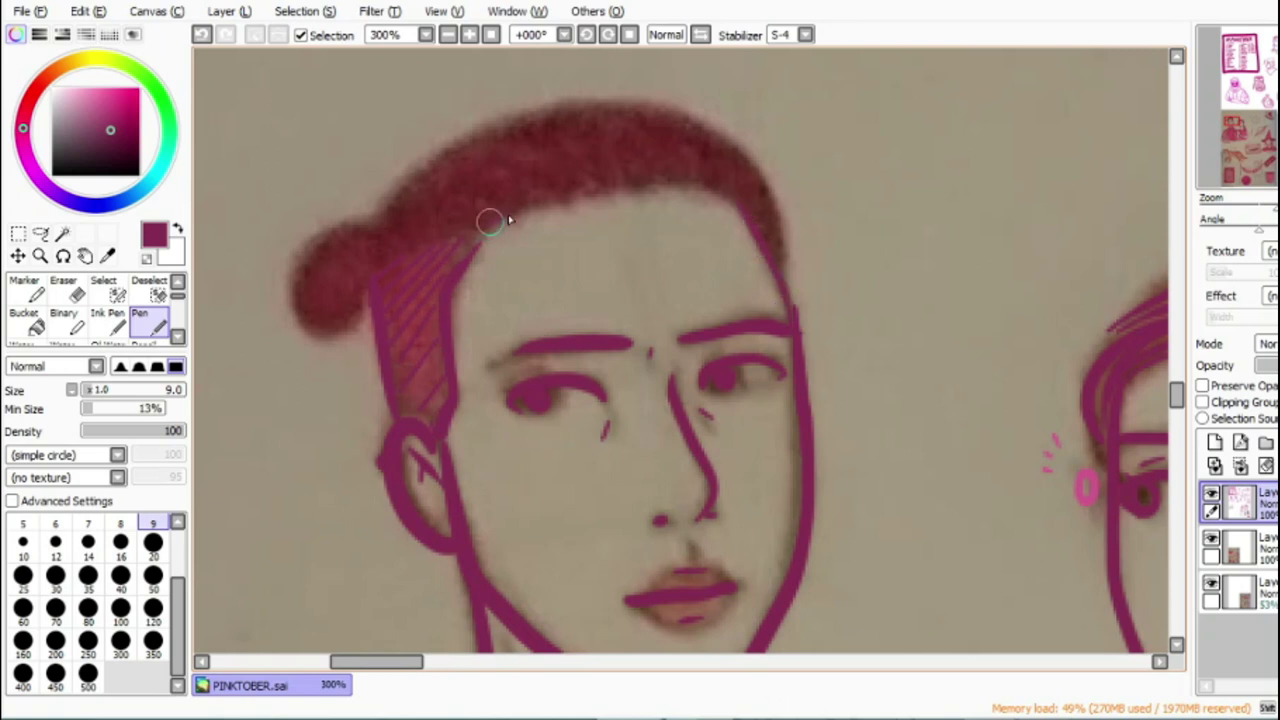
Step: Trace the man's swept-back top hair with curved strands and draw the bun behind his head
left_click_drag(582, 193, 680, 181)
left_click_drag(370, 264, 537, 195)
left_click_drag(376, 222, 638, 174)
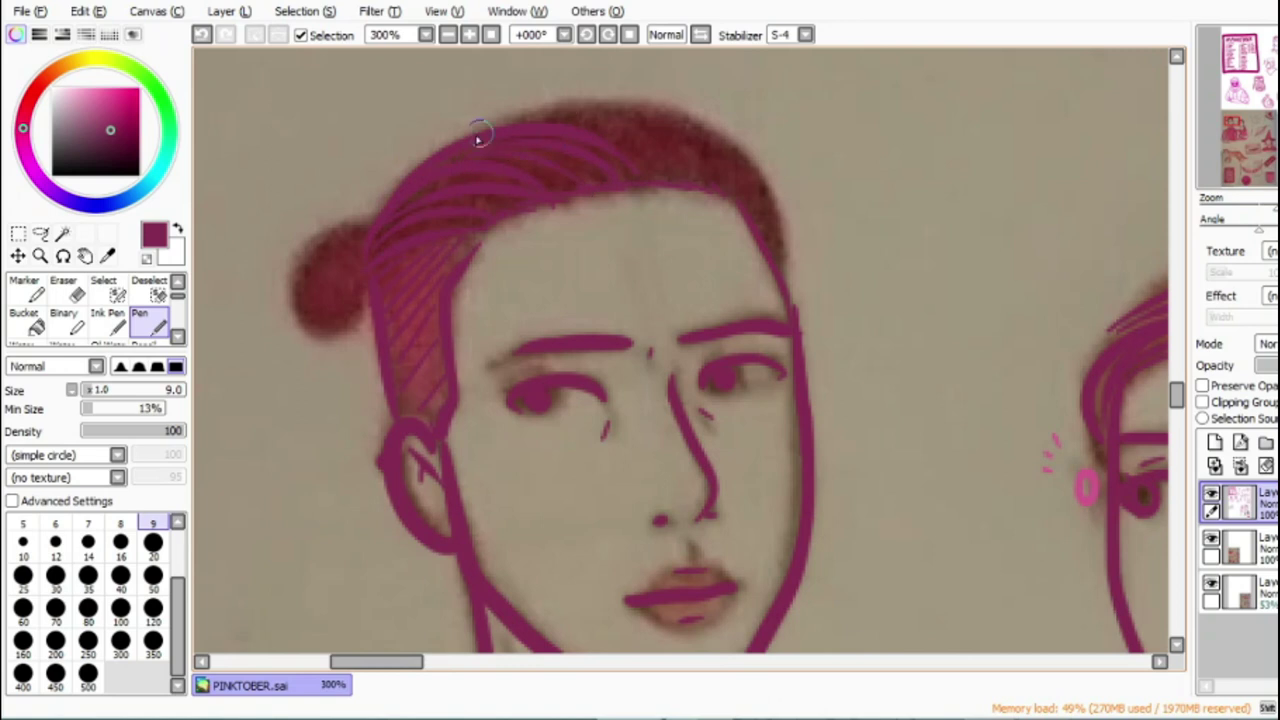
left_click_drag(480, 137, 663, 191)
left_click_drag(571, 109, 690, 178)
left_click_drag(675, 120, 743, 212)
mouse_move(747, 164)
left_mouse_down()
mouse_move(783, 232)
mouse_move(793, 305)
left_mouse_up()
mouse_move(357, 222)
left_mouse_down()
mouse_move(323, 303)
mouse_move(336, 269)
left_mouse_up()
Step: Hide the sketch reference layers to examine the "18. Wealthy" line art and show them again
scroll(421, 63, "down", 5)
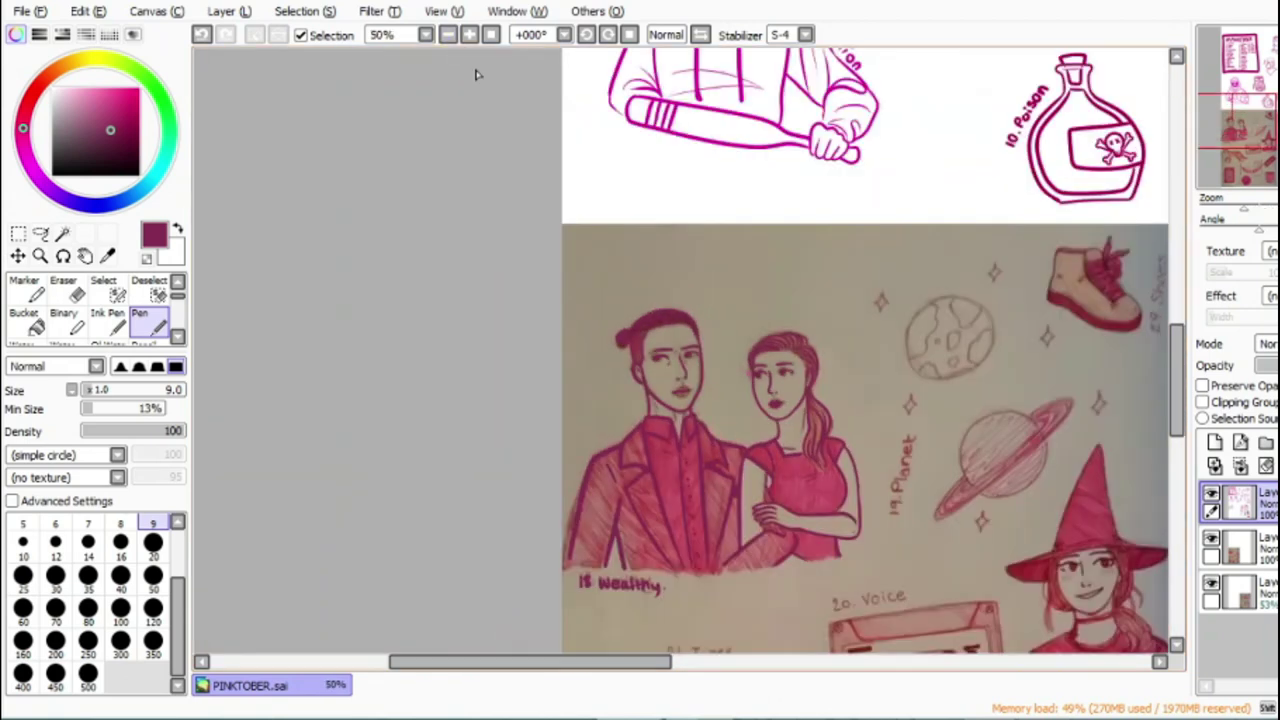
left_click(1211, 581)
left_click(1211, 539)
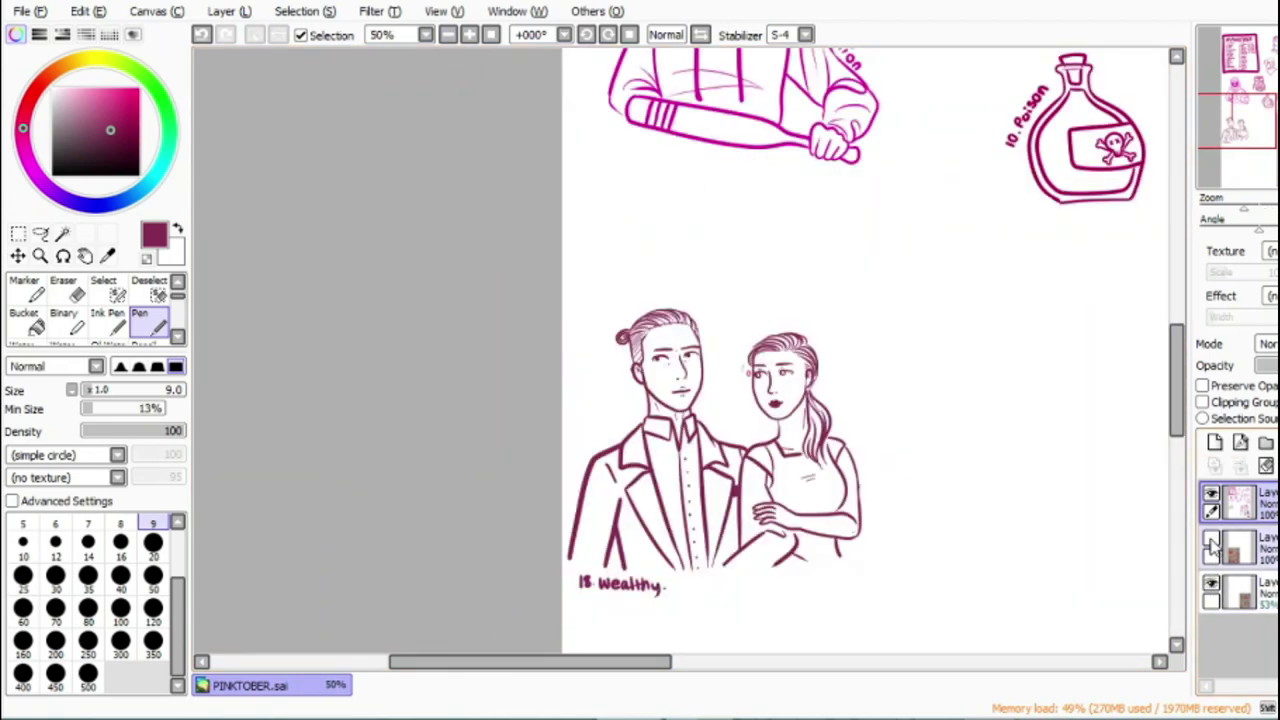
left_click(1211, 539)
Step: Stamp a solid dark purple circle over the sketched round planet beside the couple using pen size 200
left_click_drag(635, 669, 720, 690)
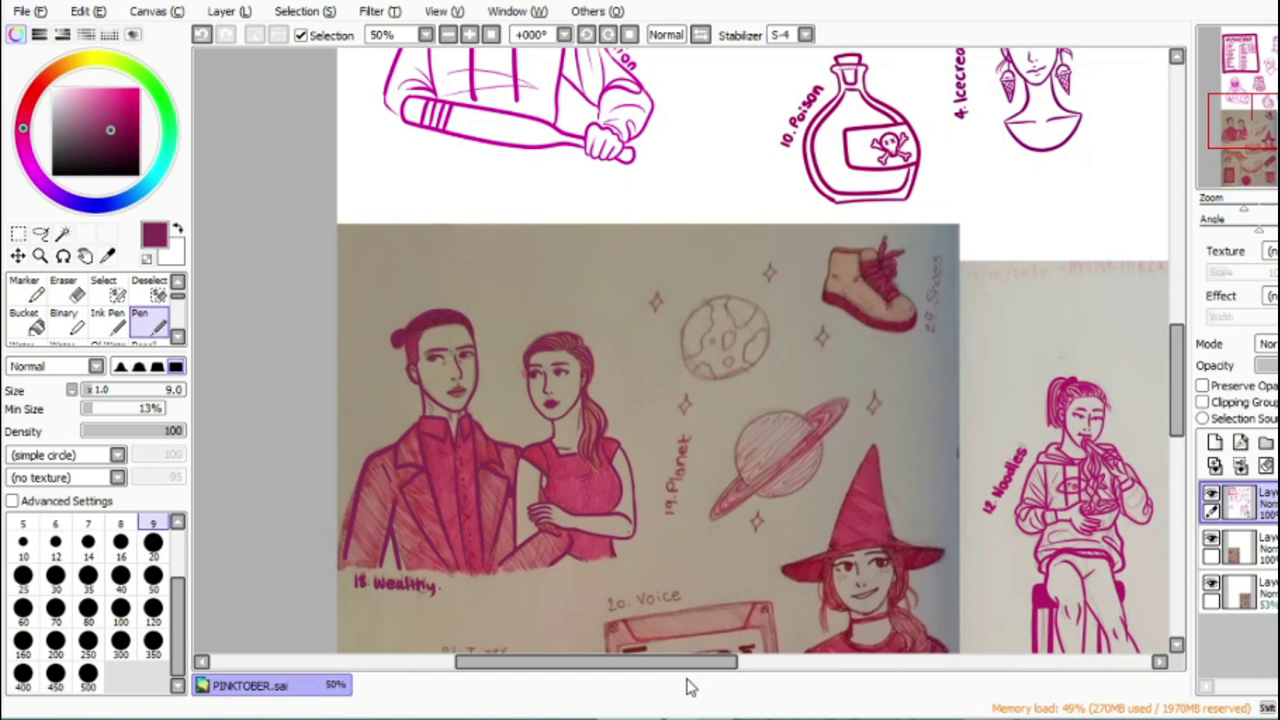
left_click(491, 35)
left_click(469, 36)
left_click(469, 36)
left_click(469, 36)
left_click(469, 36)
left_click(469, 36)
left_click(469, 36)
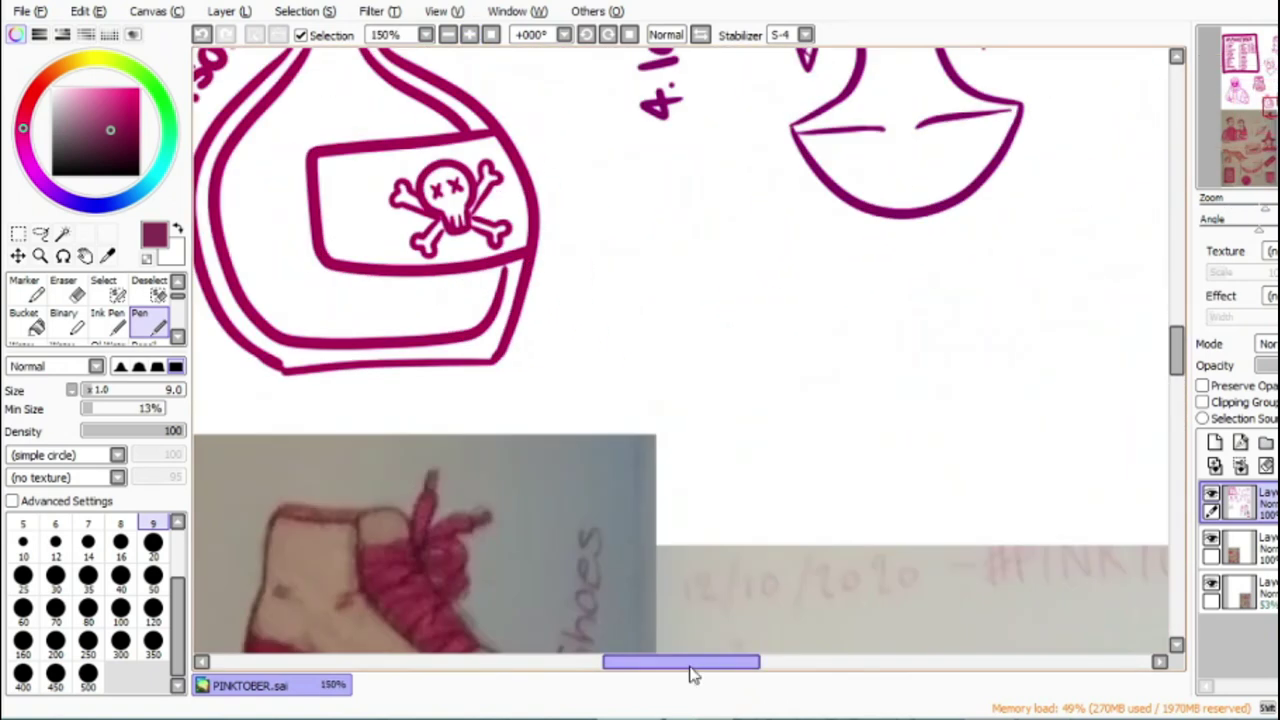
left_click_drag(690, 667, 589, 671)
scroll(596, 390, "down", 5)
scroll(596, 390, "up", 2)
mouse_move(432, 266)
left_mouse_down()
mouse_move(528, 251)
mouse_move(425, 265)
left_mouse_up()
key("ctrl+z")
left_click(153, 645)
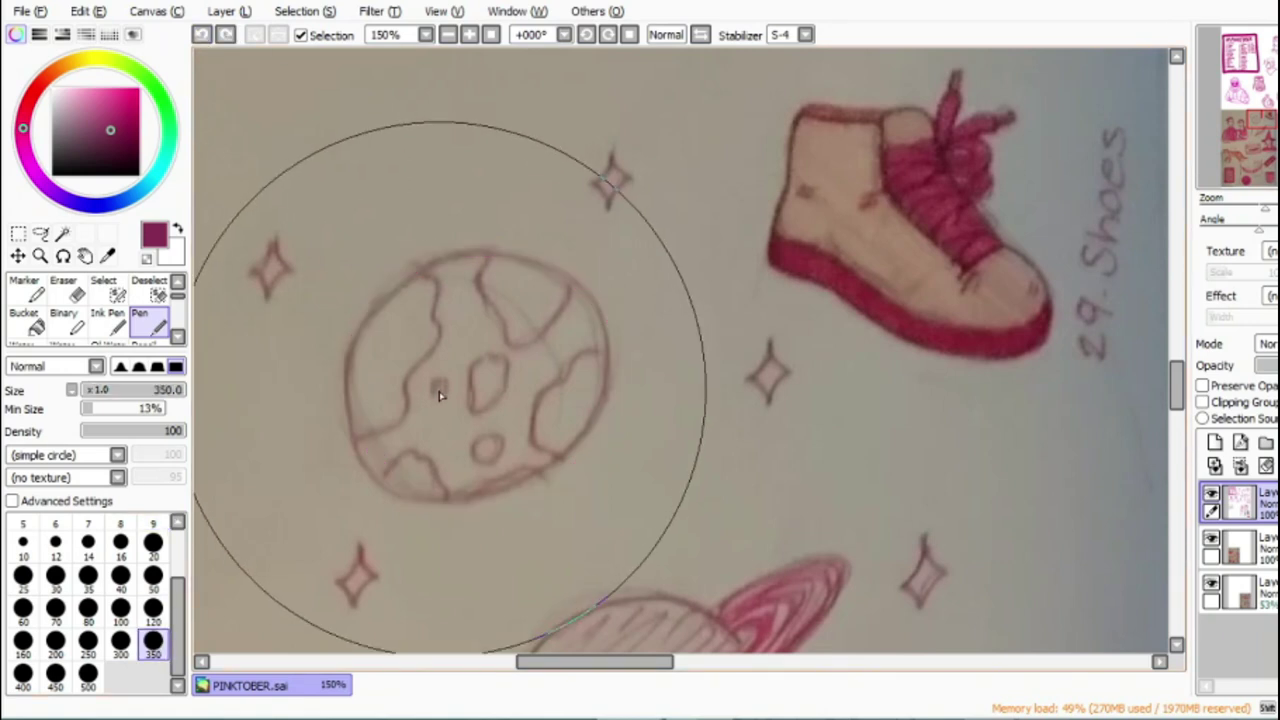
left_click(153, 610)
left_click(88, 645)
left_click(55, 645)
left_click(480, 370)
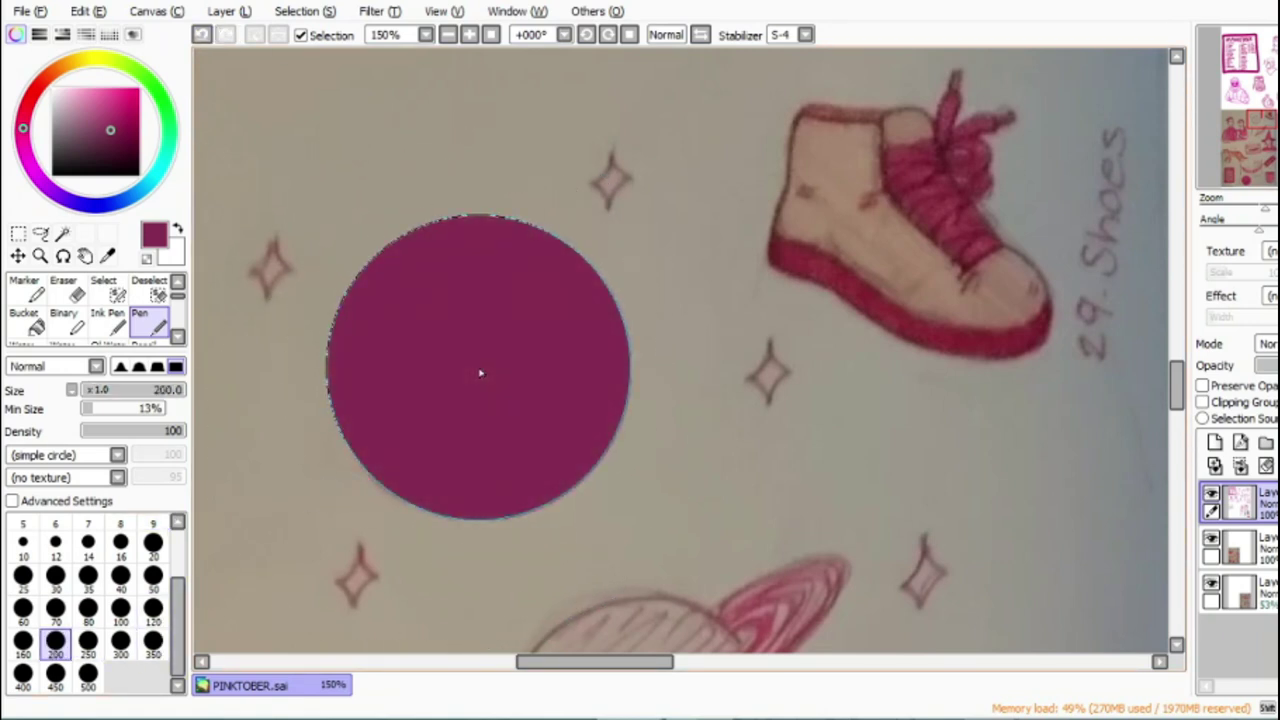
Step: Stamp a magenta circle over the ringed planet and draw its ring in light pink with pen size 20
left_click_drag(1179, 403, 1185, 432)
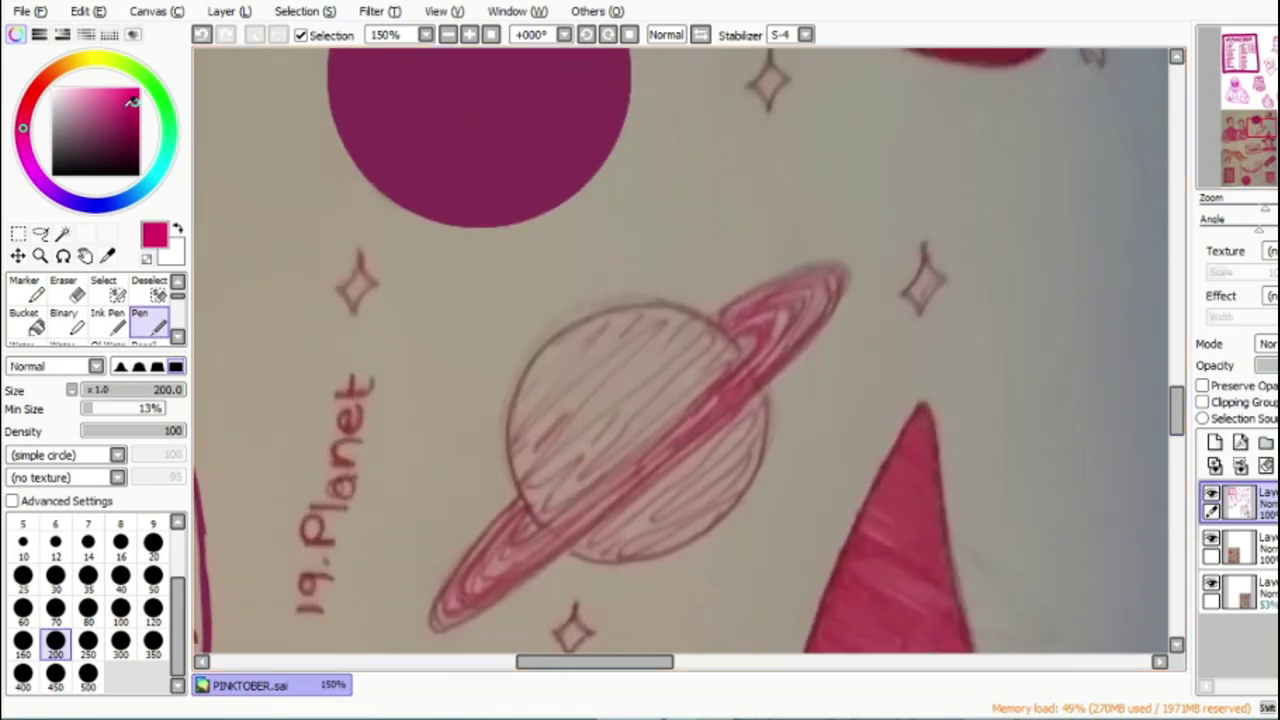
left_click(643, 425)
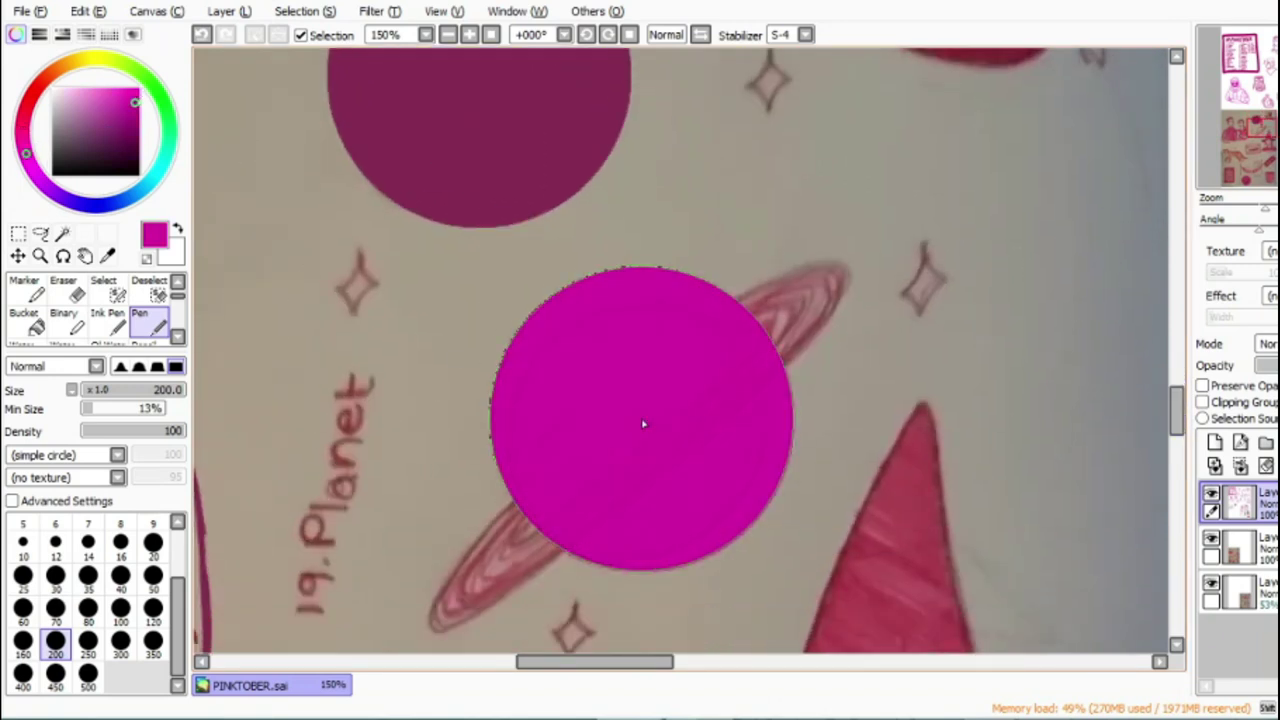
left_click(100, 88)
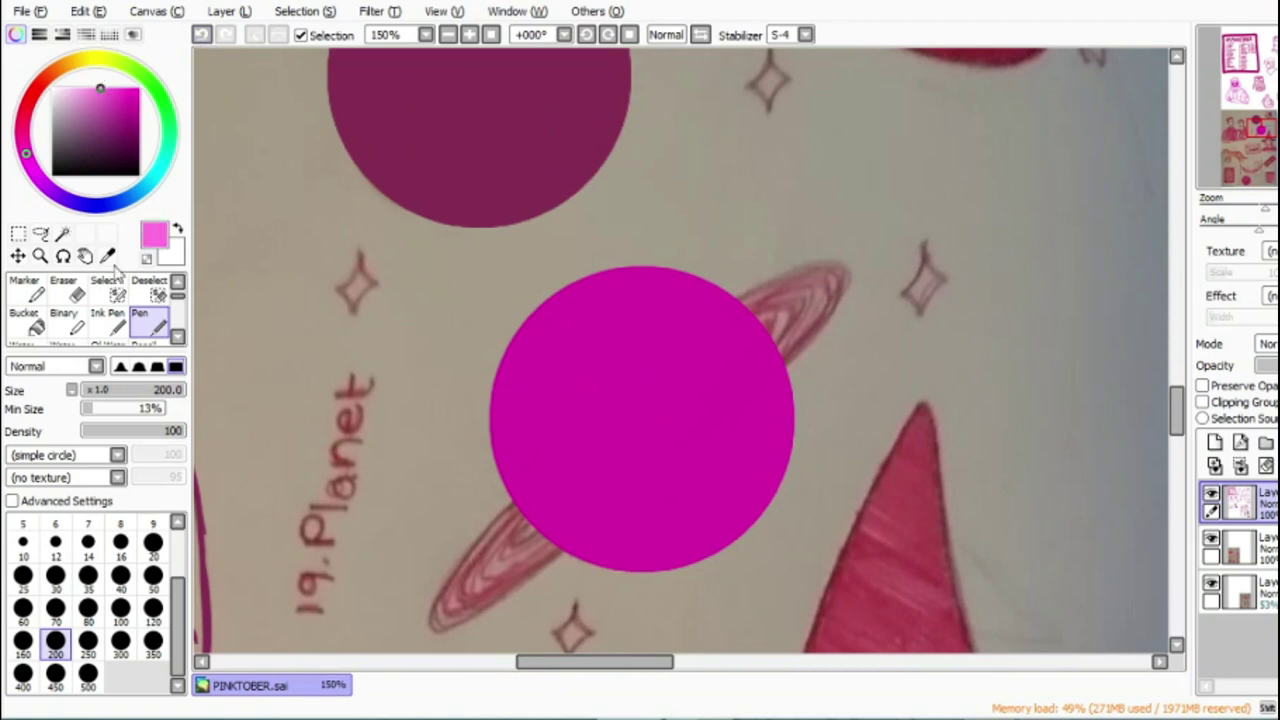
left_click(153, 575)
left_click(153, 543)
mouse_move(515, 510)
left_mouse_down()
mouse_move(440, 610)
mouse_move(846, 262)
left_mouse_up()
Step: Paint large light pink patches across the dark purple planet
scroll(1003, 347, "up", 4)
mouse_move(367, 249)
left_mouse_down()
mouse_move(414, 294)
mouse_move(407, 314)
left_mouse_up()
left_click_drag(496, 296, 490, 296)
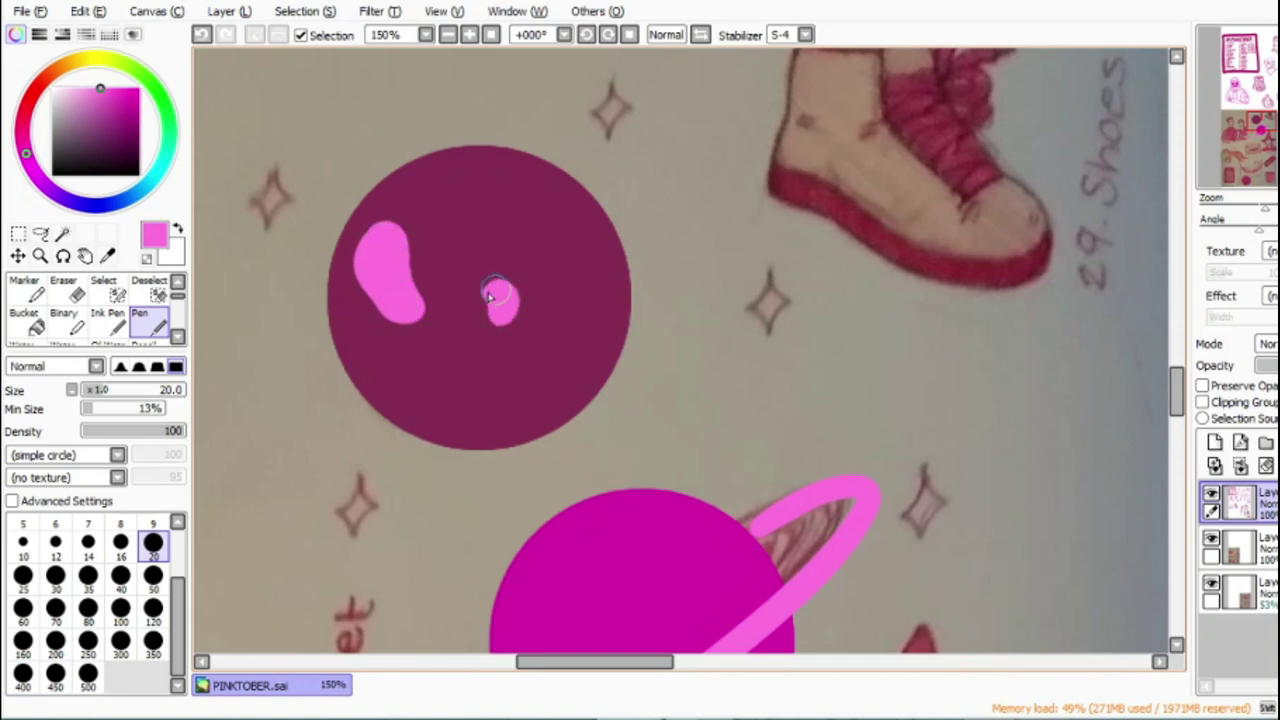
mouse_move(483, 160)
left_mouse_down()
mouse_move(529, 229)
mouse_move(583, 223)
mouse_move(491, 166)
mouse_move(563, 222)
mouse_move(486, 158)
left_mouse_up()
mouse_move(578, 370)
left_mouse_down()
mouse_move(448, 373)
mouse_move(445, 406)
mouse_move(436, 374)
mouse_move(508, 418)
mouse_move(562, 378)
mouse_move(548, 320)
left_mouse_up()
Step: Add small light pink spots around the large patches on the dark purple planet
left_click_drag(424, 193, 424, 205)
left_click(431, 223)
left_click(443, 227)
left_click(437, 174)
left_click_drag(551, 316, 550, 306)
left_click(540, 332)
left_click(525, 346)
left_click(495, 370)
left_click(363, 340)
left_click(372, 358)
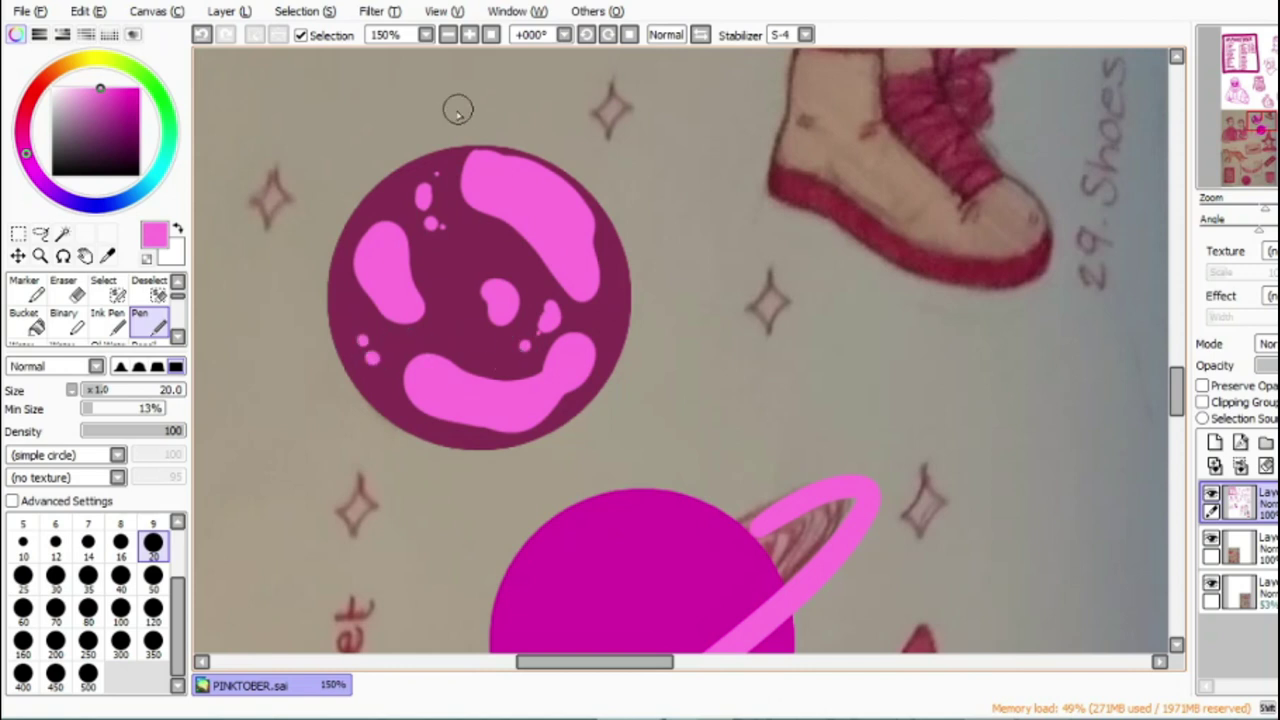
mouse_move(611, 84)
left_mouse_down()
mouse_move(611, 138)
mouse_move(630, 111)
left_mouse_up()
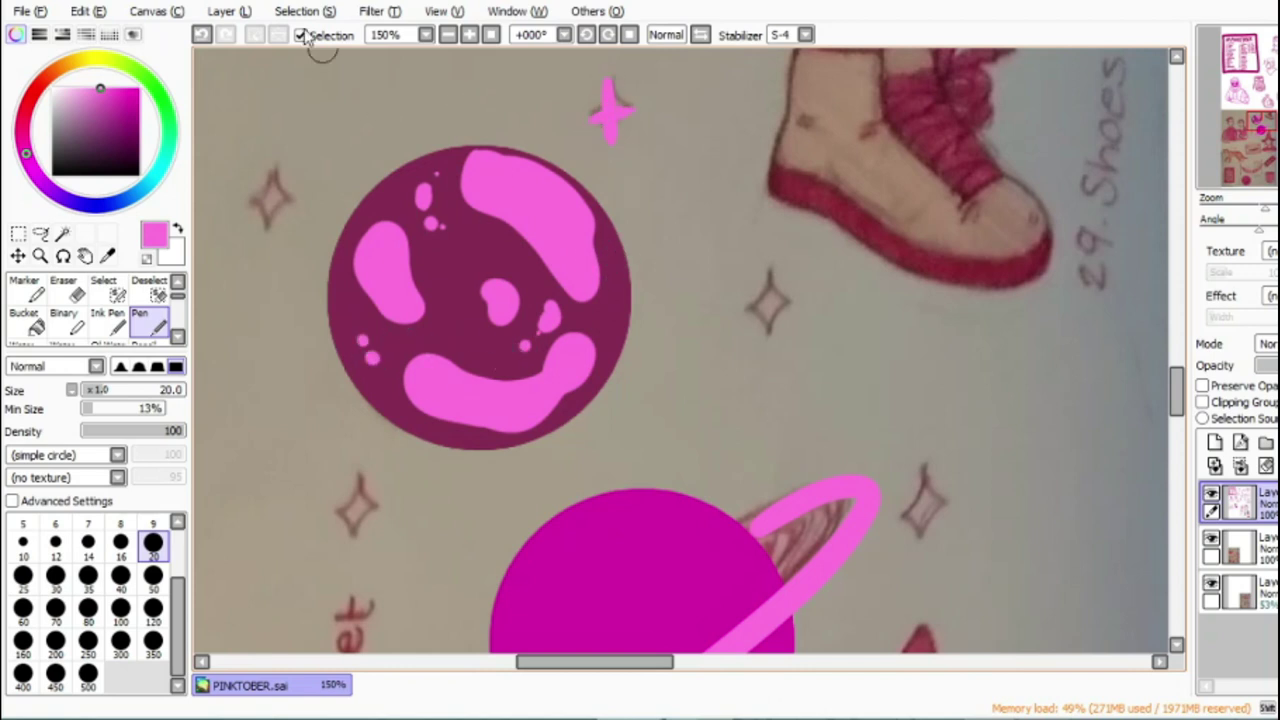
left_click(202, 35)
left_click(202, 35)
Step: Draw thin light pink four-pointed stars around the planets using pen size 12 and 0% minimum size
left_click(55, 542)
left_click_drag(281, 140, 272, 190)
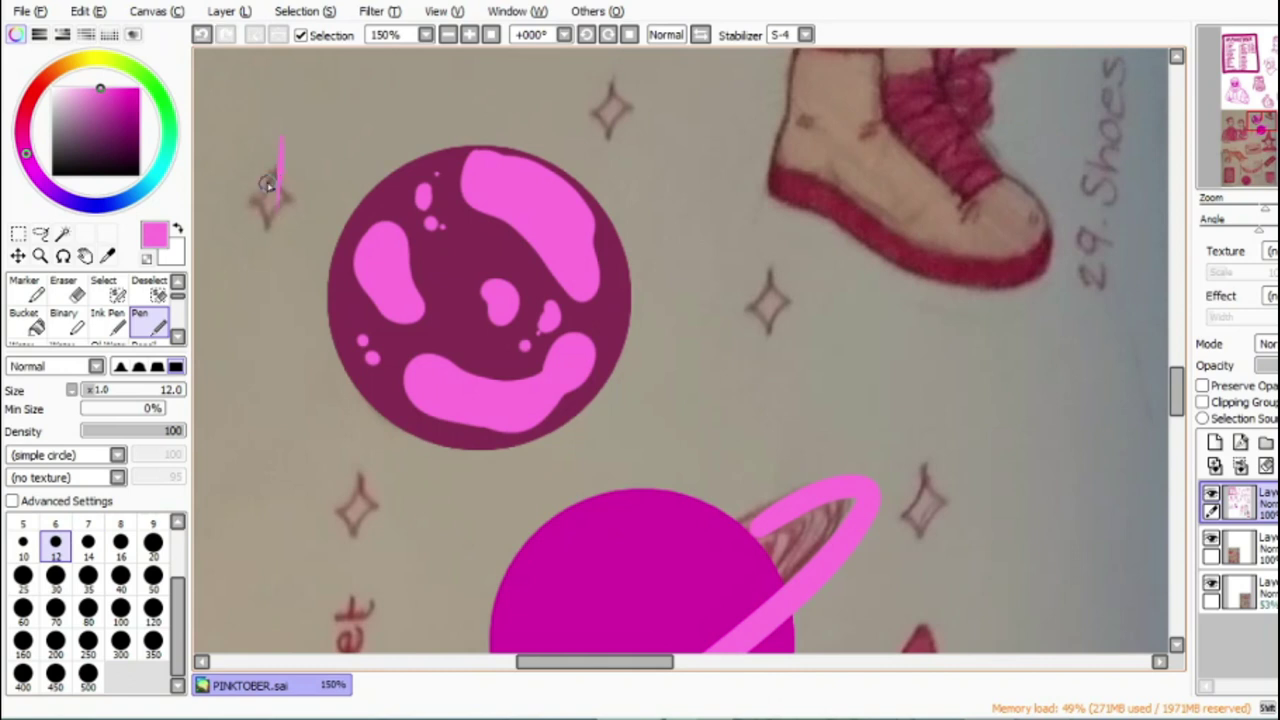
left_click_drag(608, 80, 605, 140)
left_click_drag(590, 122, 627, 102)
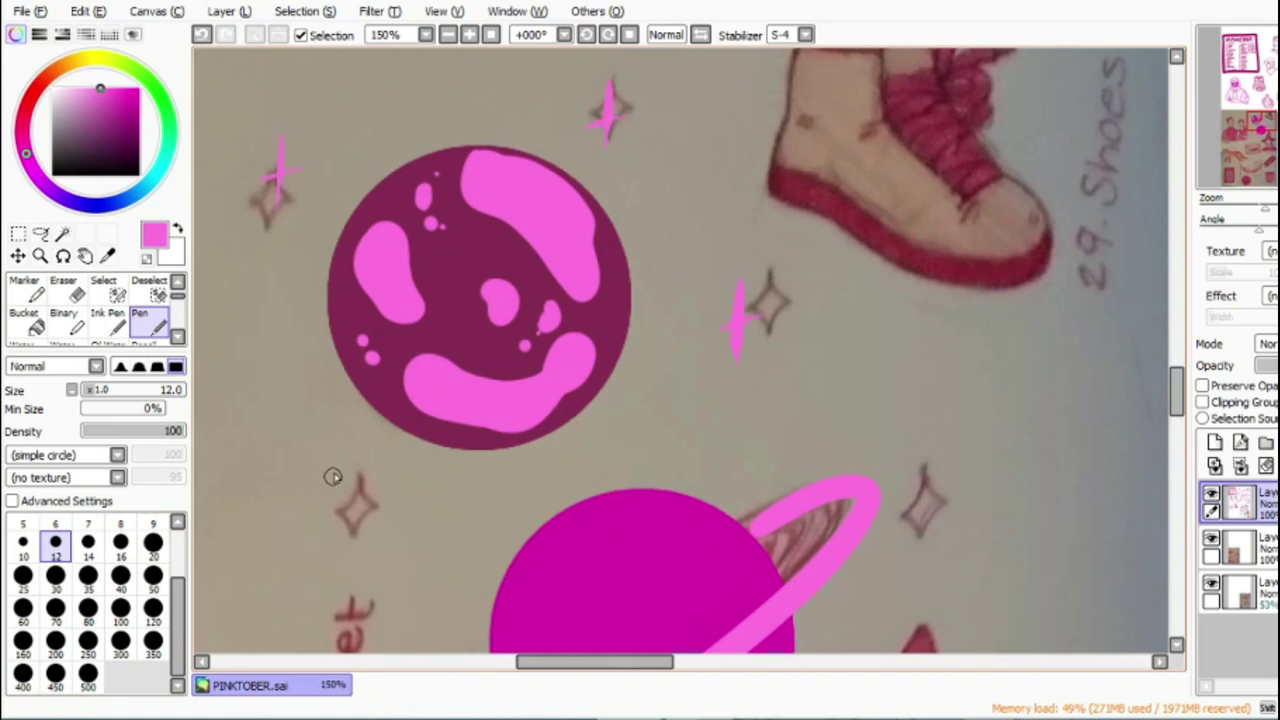
left_click_drag(927, 467, 929, 545)
left_click_drag(1179, 406, 1179, 431)
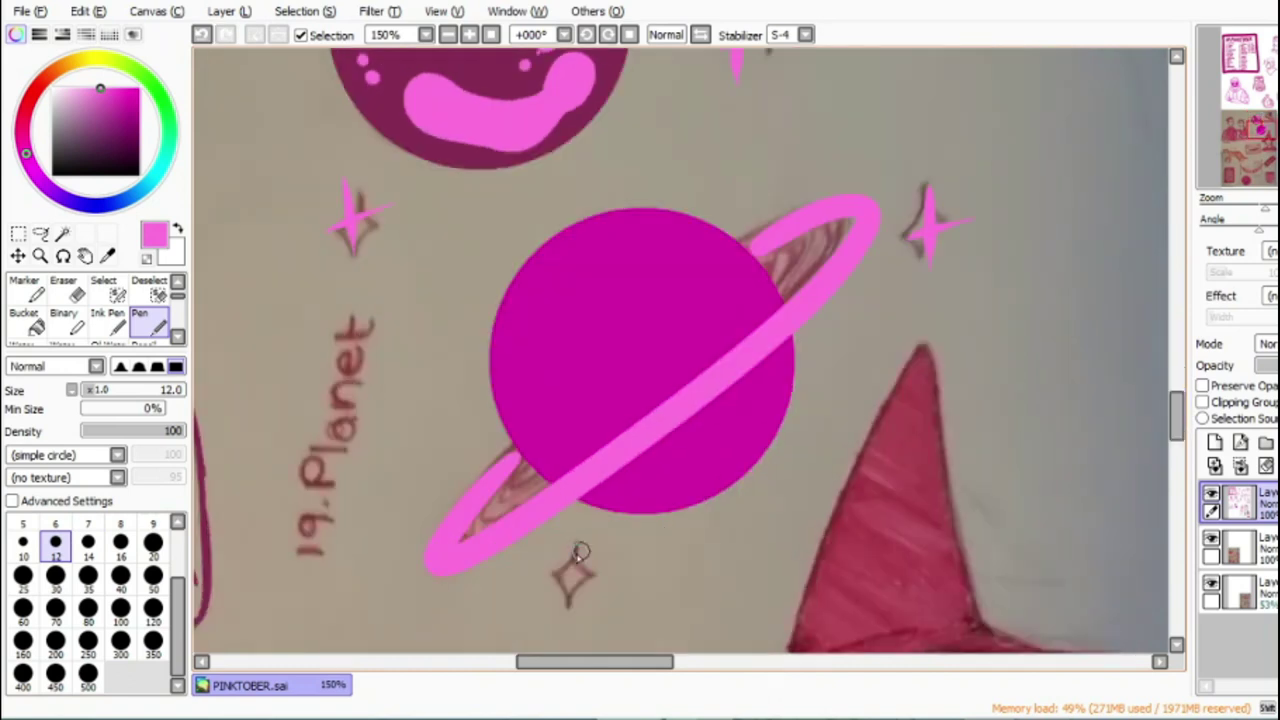
Step: Pick up the magenta of the ringed planet and letter the vertical caption "19. Planet" over the sketch
left_click_drag(586, 664, 563, 668)
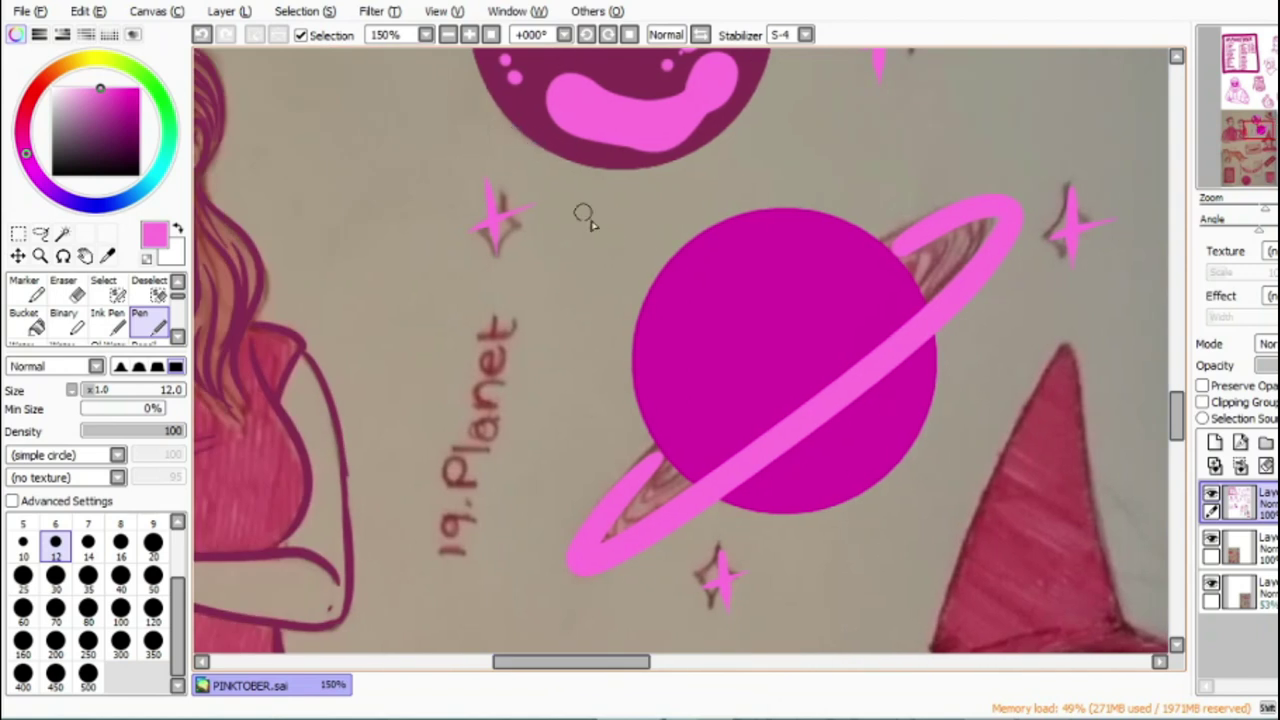
right_click(653, 319)
left_click_drag(442, 554, 462, 554)
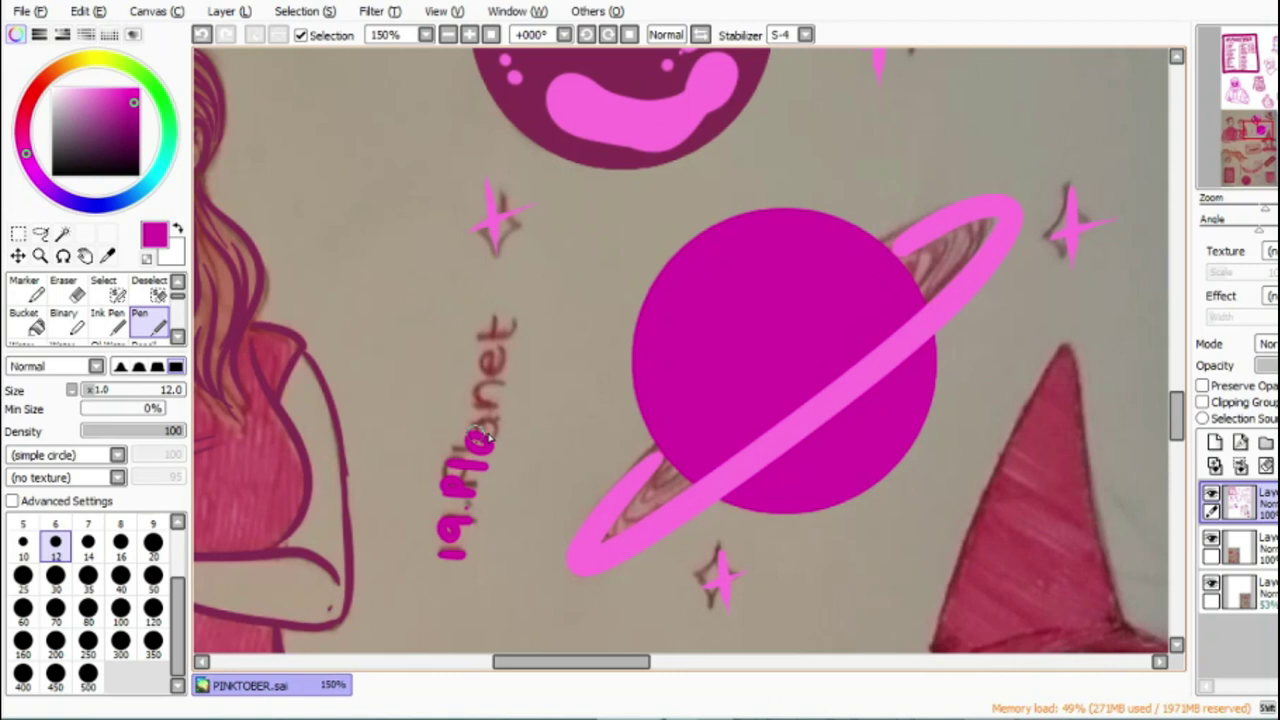
left_click_drag(488, 390, 503, 374)
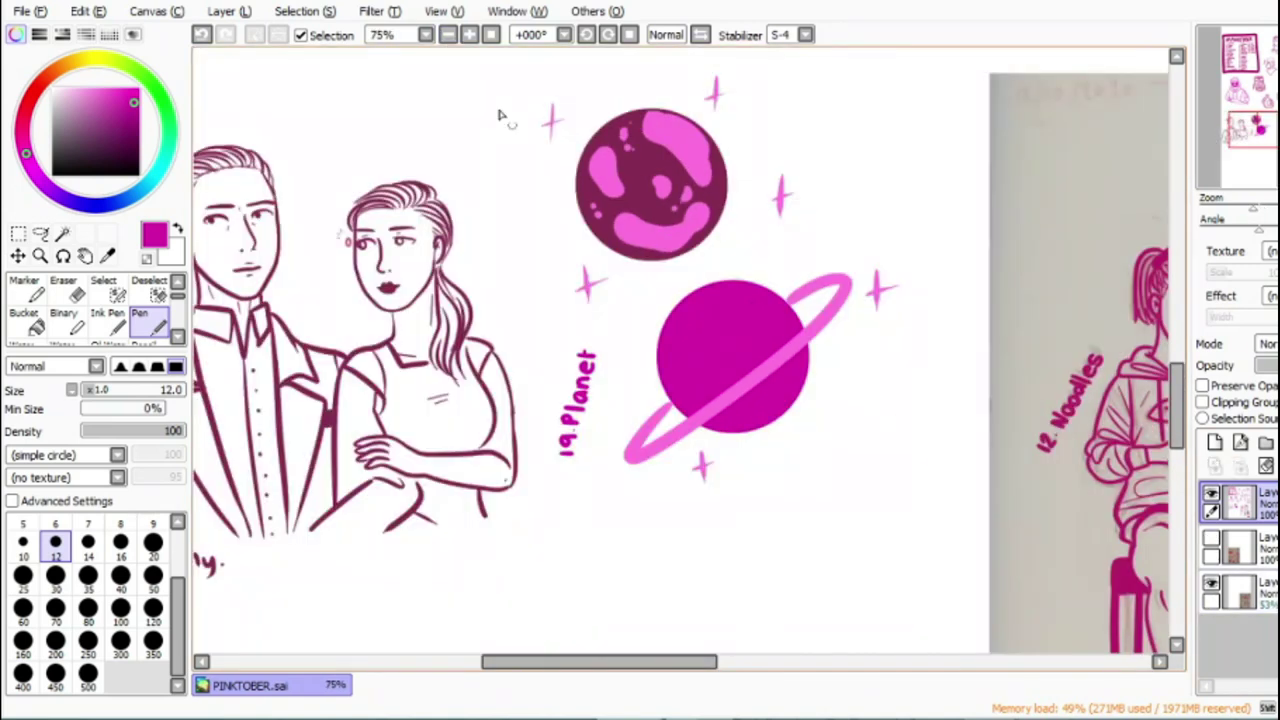
Step: Select the framed #PINKTOBER prompt list, move it slightly upward and to the right, and clear the selection
left_click(450, 35)
left_click_drag(1187, 420, 1187, 321)
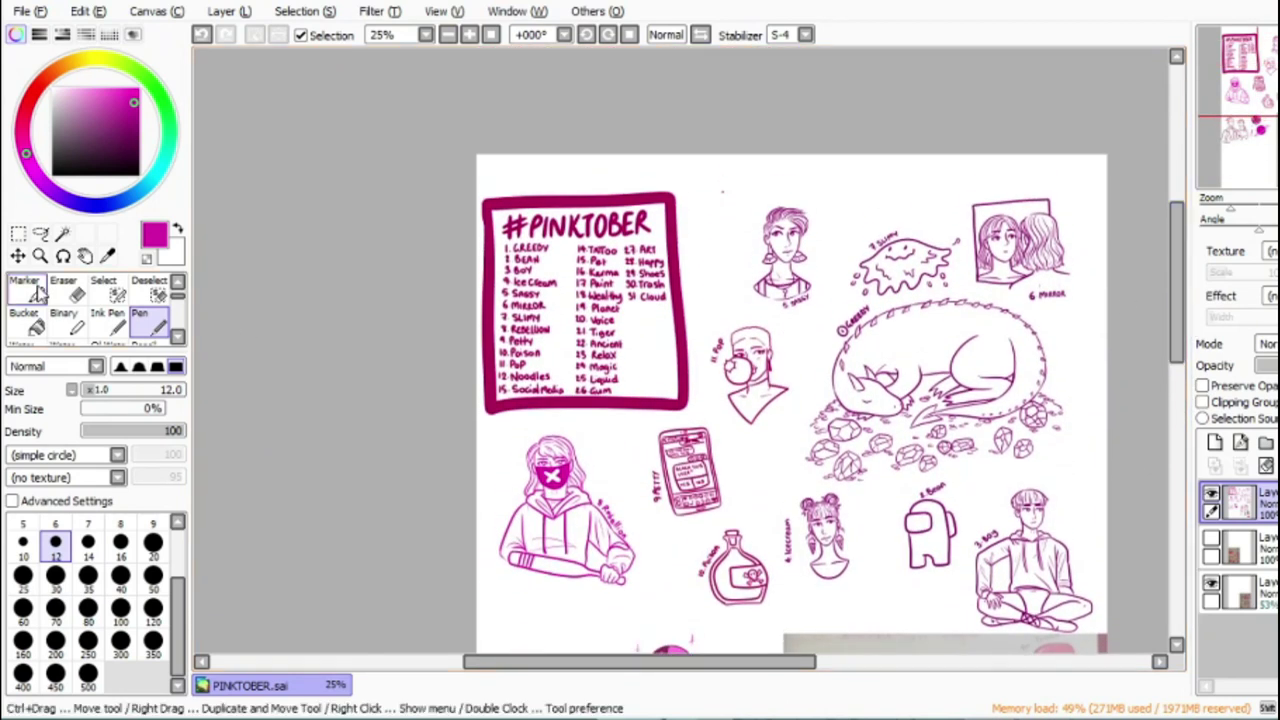
left_click(18, 233)
left_click_drag(477, 176, 703, 414)
left_click(19, 256)
mouse_move(565, 353)
left_mouse_down()
mouse_move(581, 346)
mouse_move(576, 334)
left_mouse_up()
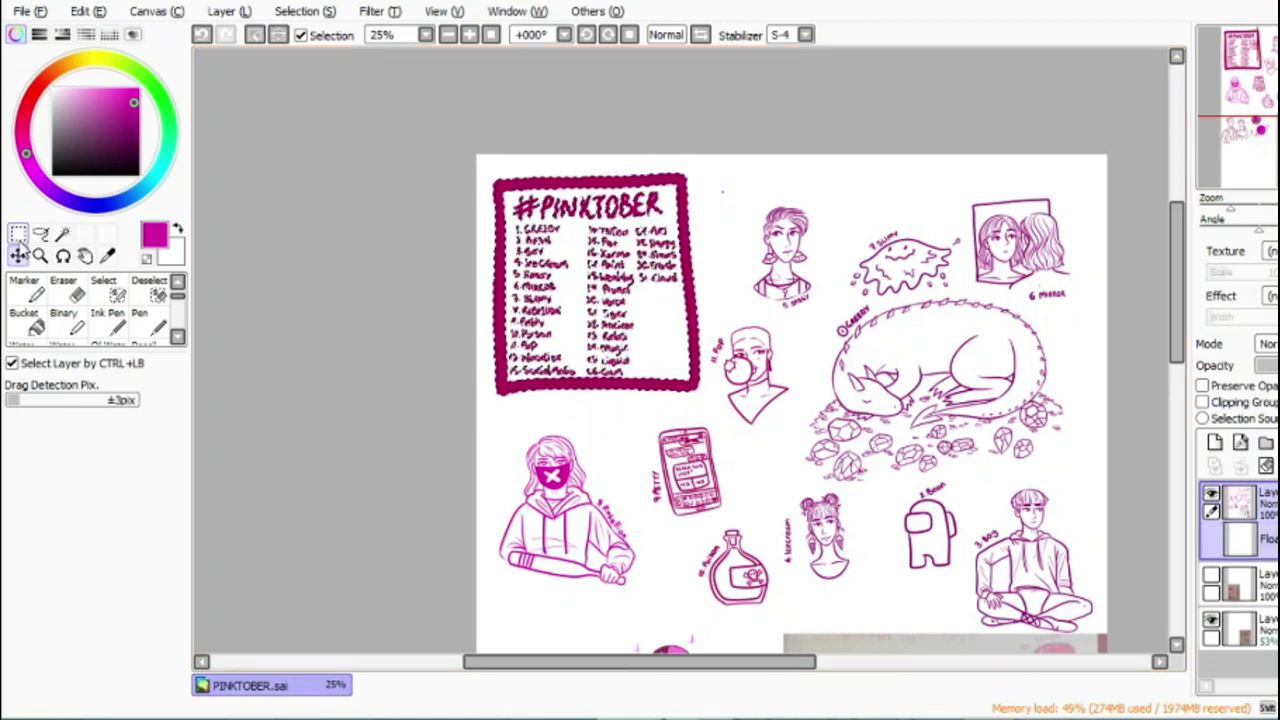
left_click(20, 237)
left_click(782, 374)
Step: Trace the outer outline of the "20. Voice" cassette in deep pink with pen size 12
left_click_drag(1184, 322, 1180, 465)
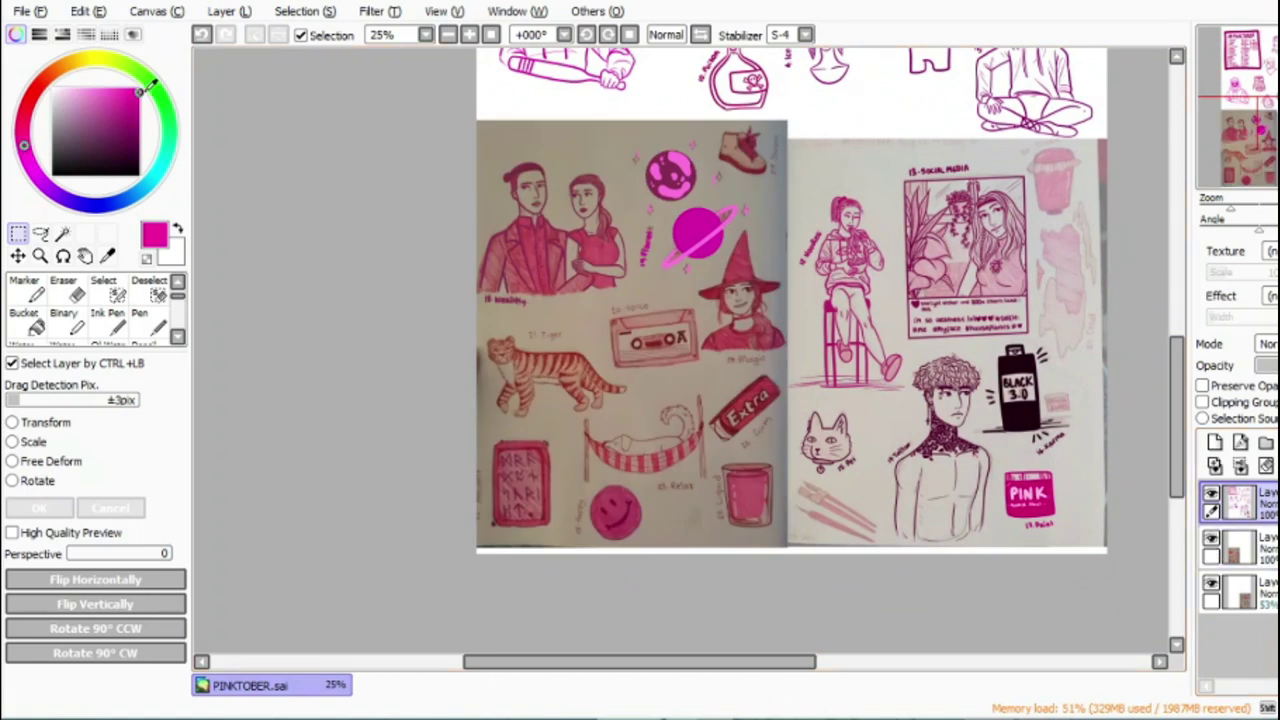
left_click(145, 322)
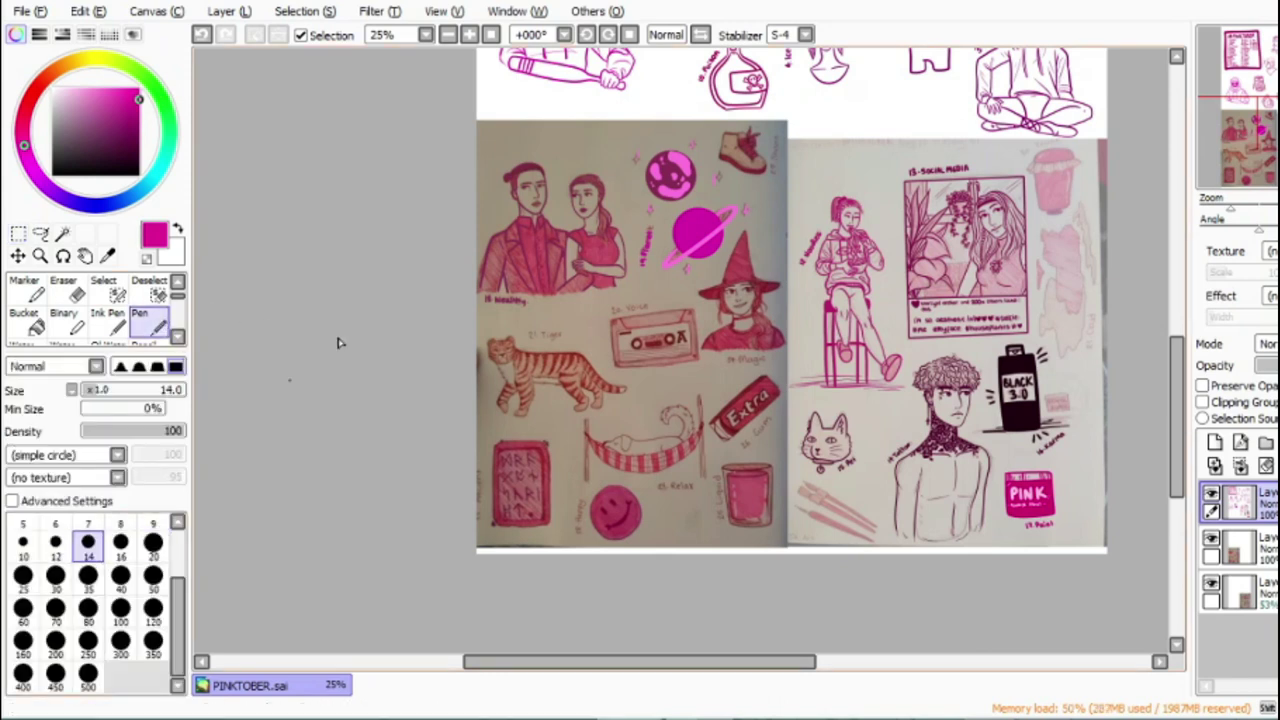
left_click(470, 35)
left_click(470, 35)
left_click(470, 35)
left_click(470, 35)
left_click(470, 35)
left_click(470, 35)
left_click_drag(588, 662, 567, 661)
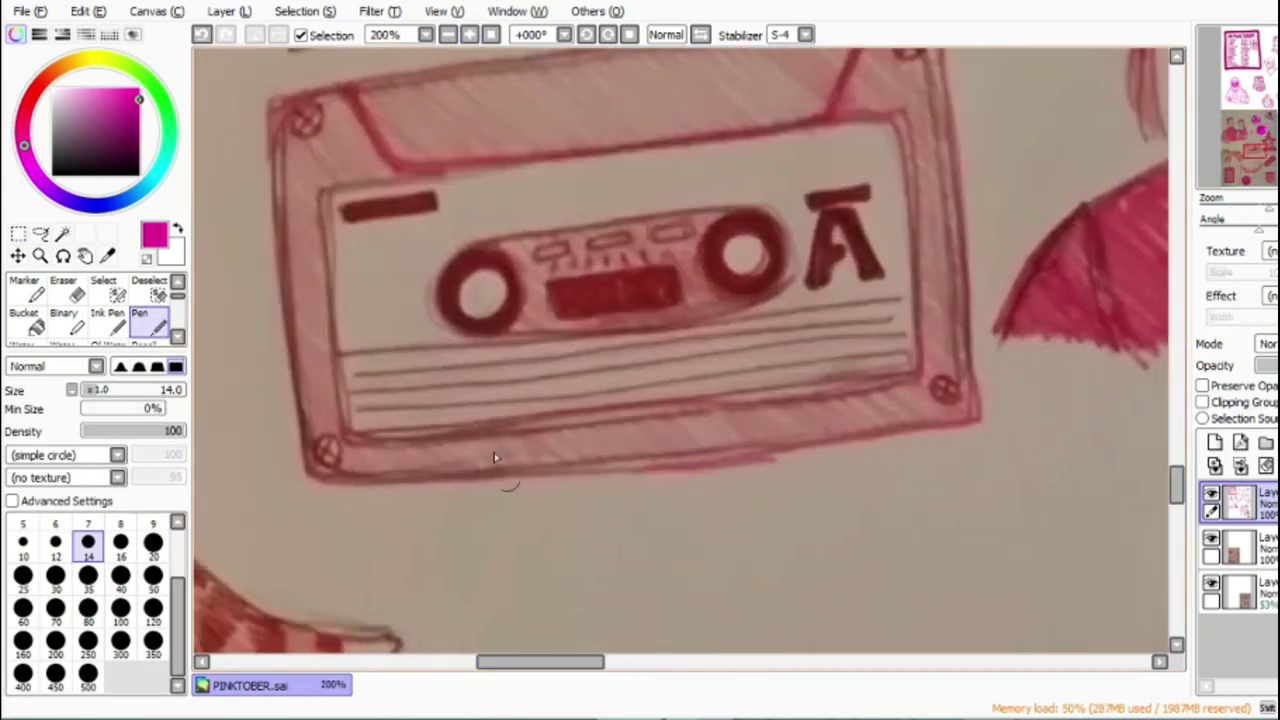
left_click(55, 542)
mouse_move(272, 100)
left_mouse_down()
mouse_move(311, 451)
mouse_move(343, 487)
mouse_move(983, 426)
left_mouse_up()
left_click_drag(1176, 487, 1176, 477)
mouse_move(978, 571)
left_mouse_down()
mouse_move(951, 350)
mouse_move(916, 186)
left_mouse_up()
left_click(203, 35)
mouse_move(274, 258)
left_mouse_down()
mouse_move(800, 176)
mouse_move(955, 340)
mouse_move(980, 566)
left_mouse_up()
Step: Trace the cassette's inner label frame and slanted upper panel, and draw a screw in each corner
left_click_drag(320, 340, 335, 538)
key("ctrl+z")
mouse_move(318, 330)
left_mouse_down()
mouse_move(349, 580)
mouse_move(564, 576)
mouse_move(924, 531)
mouse_move(893, 280)
mouse_move(557, 304)
mouse_move(322, 348)
left_mouse_up()
mouse_move(342, 247)
left_mouse_down()
mouse_move(401, 321)
mouse_move(795, 270)
mouse_move(858, 192)
mouse_move(897, 199)
left_mouse_up()
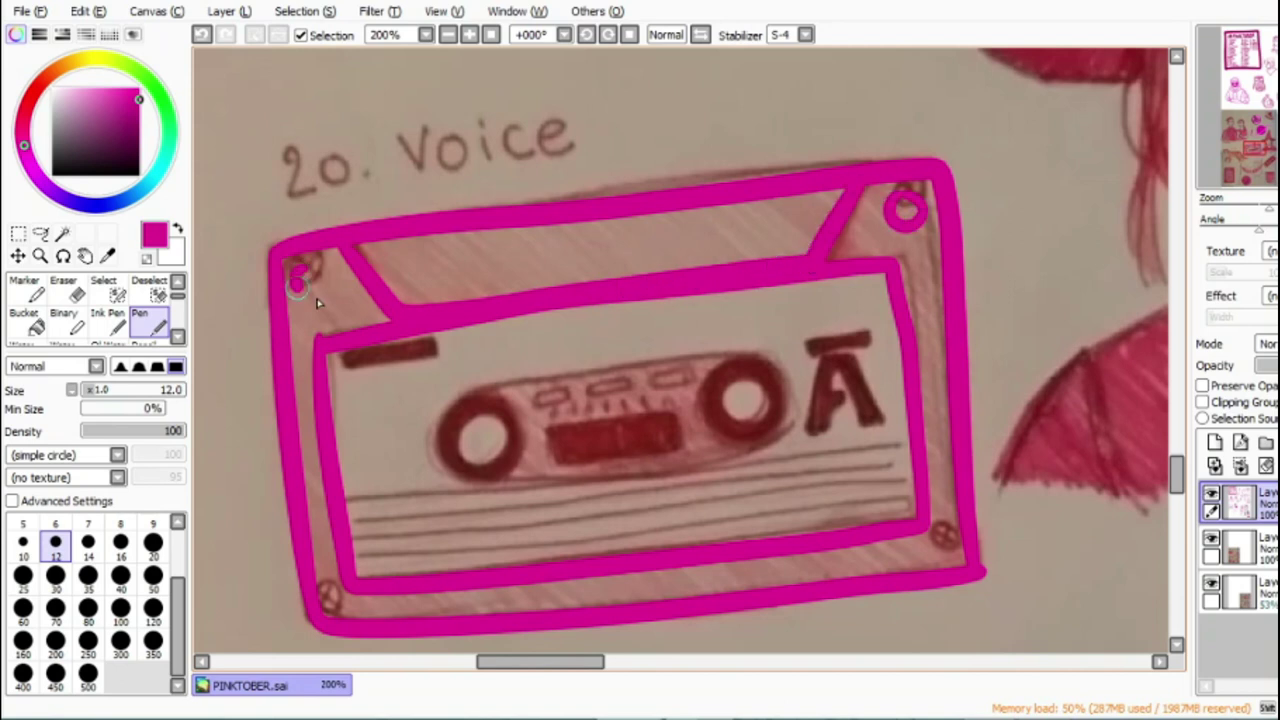
left_click_drag(305, 266, 322, 287)
left_click_drag(945, 538, 947, 538)
left_click_drag(331, 595, 323, 598)
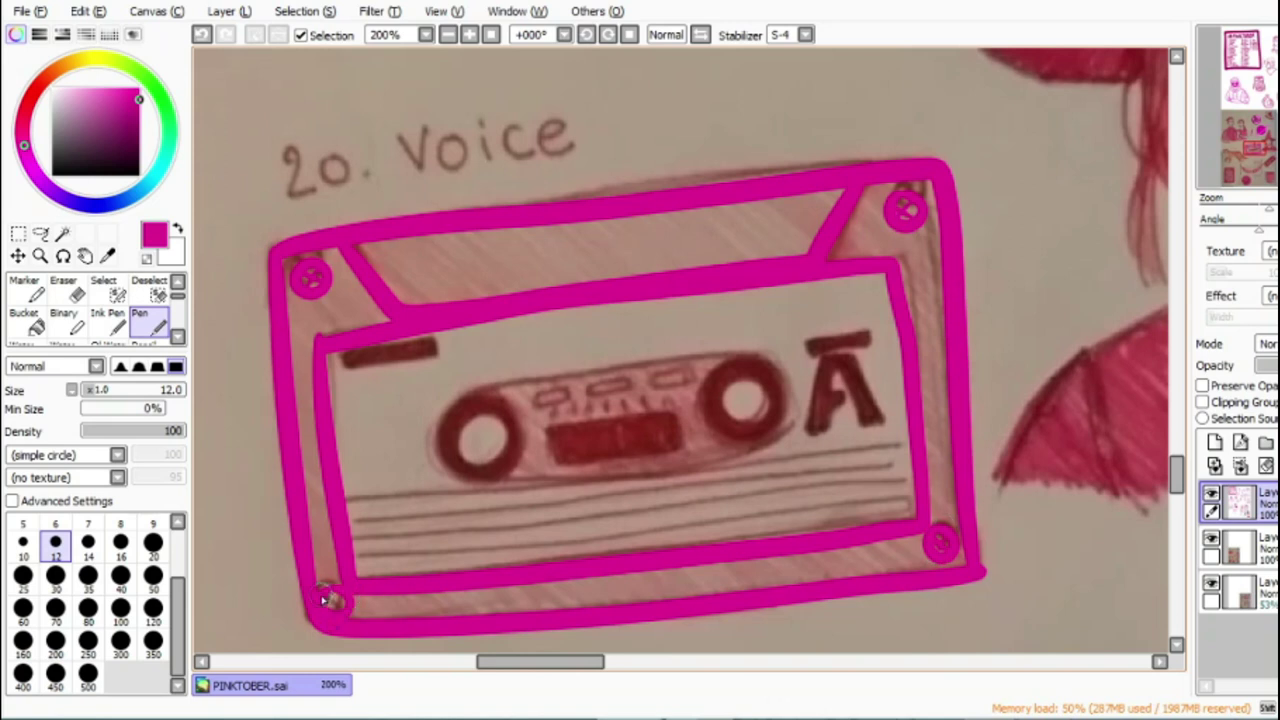
Step: Draw the cassette's rounded window with two thick reels, a filled centre block and the label's short dash
mouse_move(730, 357)
left_mouse_down()
mouse_move(457, 405)
mouse_move(486, 488)
mouse_move(648, 476)
mouse_move(765, 449)
mouse_move(784, 383)
mouse_move(734, 360)
mouse_move(737, 429)
mouse_move(733, 370)
mouse_move(782, 428)
left_mouse_up()
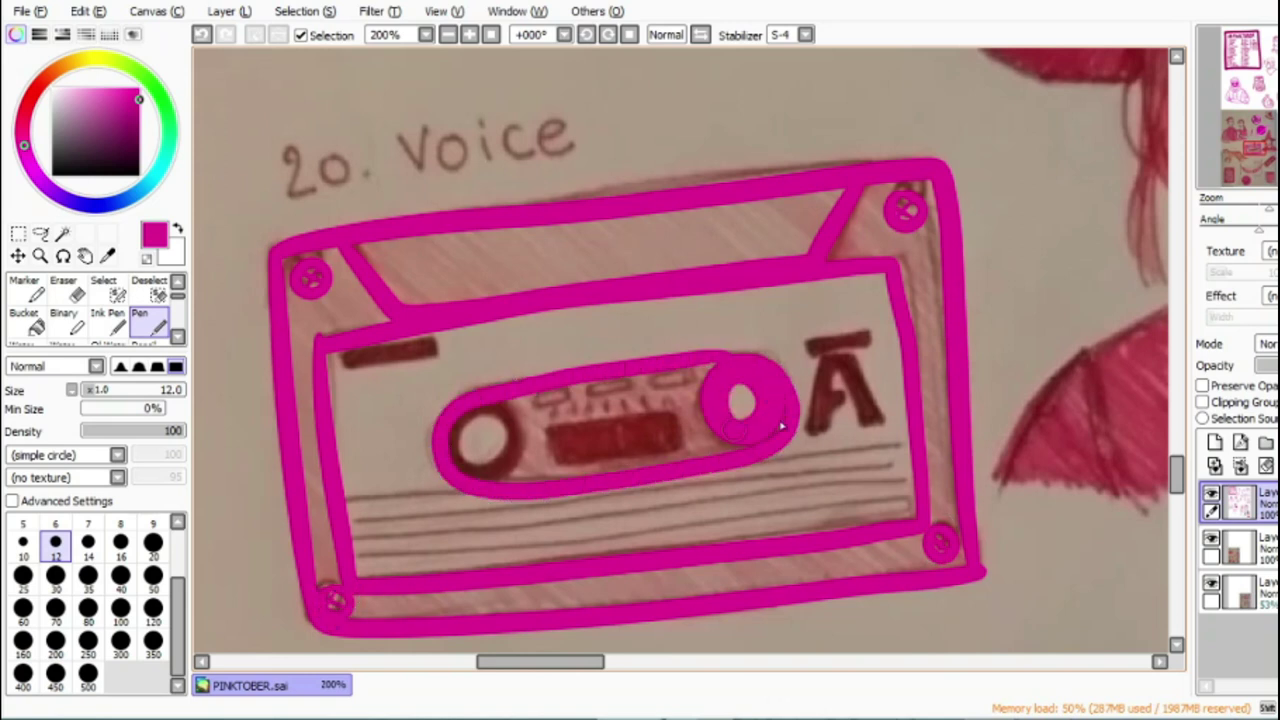
mouse_move(470, 404)
left_mouse_down()
mouse_move(515, 486)
mouse_move(436, 433)
left_mouse_up()
mouse_move(567, 428)
left_mouse_down()
mouse_move(664, 413)
mouse_move(679, 437)
mouse_move(592, 456)
mouse_move(557, 456)
mouse_move(551, 442)
mouse_move(664, 428)
mouse_move(566, 449)
left_mouse_up()
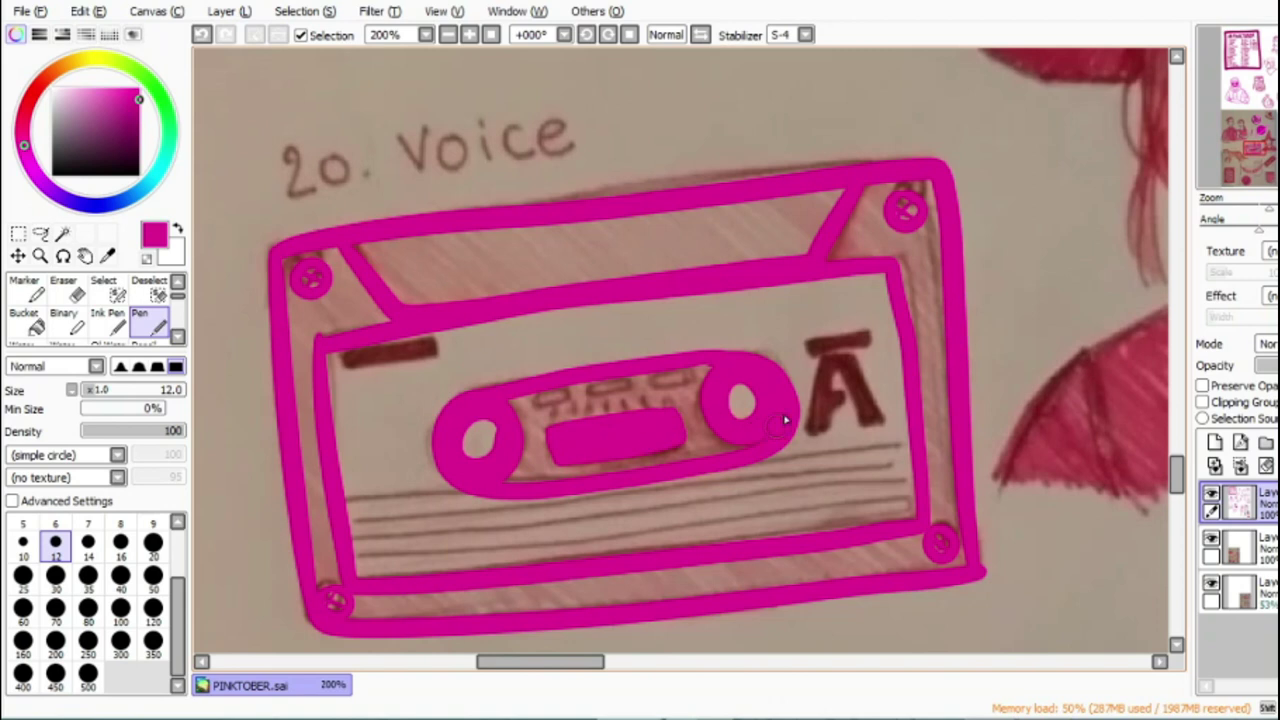
left_click_drag(350, 364, 412, 354)
Step: Set the pen size to 9 and draw the letter A with its overline on the cassette label
left_click(469, 35)
left_click(469, 35)
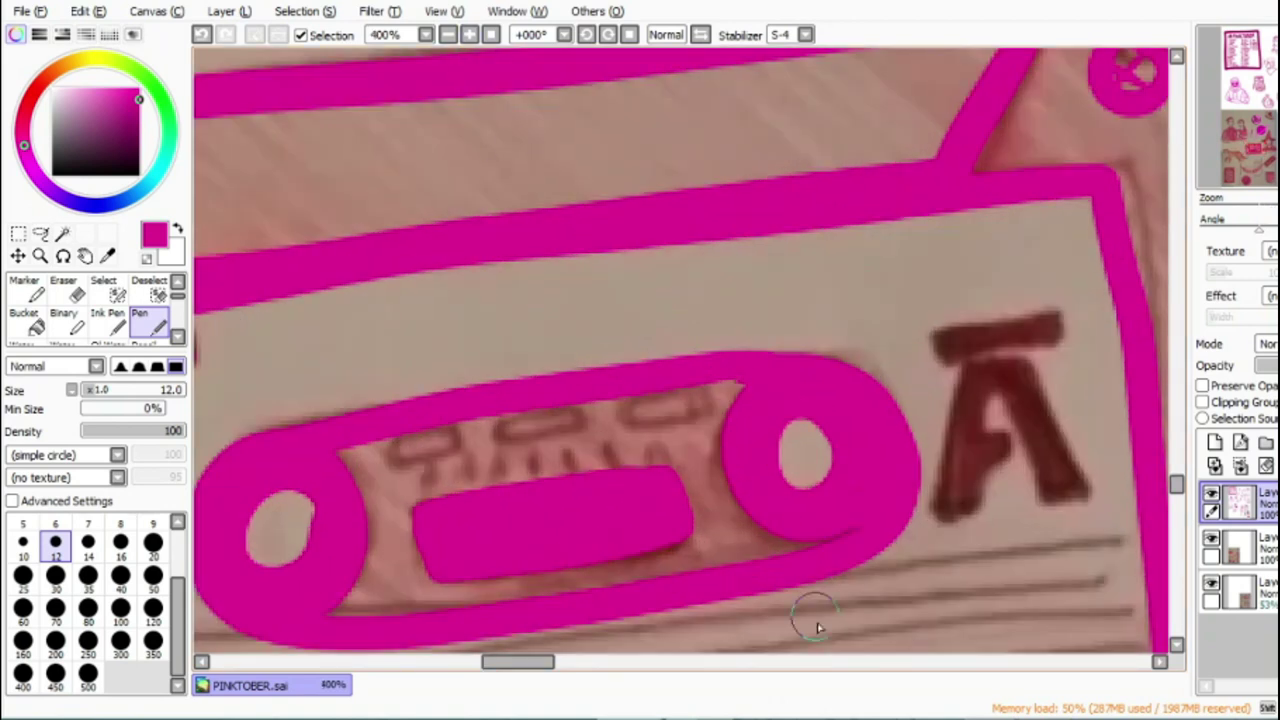
left_click_drag(518, 662, 533, 668)
left_click(153, 525)
mouse_move(620, 339)
left_mouse_down()
mouse_move(713, 325)
mouse_move(626, 348)
left_mouse_up()
mouse_move(619, 509)
left_mouse_down()
mouse_move(644, 391)
mouse_move(684, 372)
mouse_move(766, 480)
left_mouse_up()
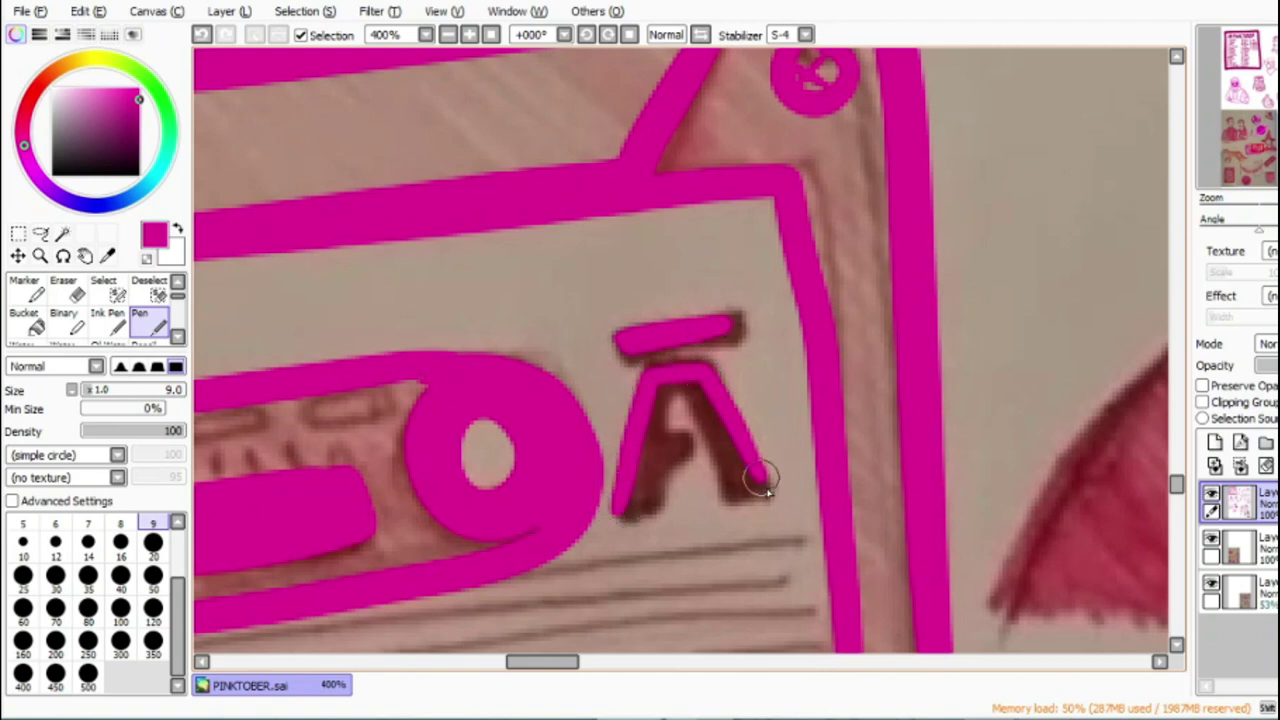
Step: Fill in the legs and crossbar of the letter A and the bar above it on the cassette label with magenta pen strokes
left_click_drag(645, 510, 638, 492)
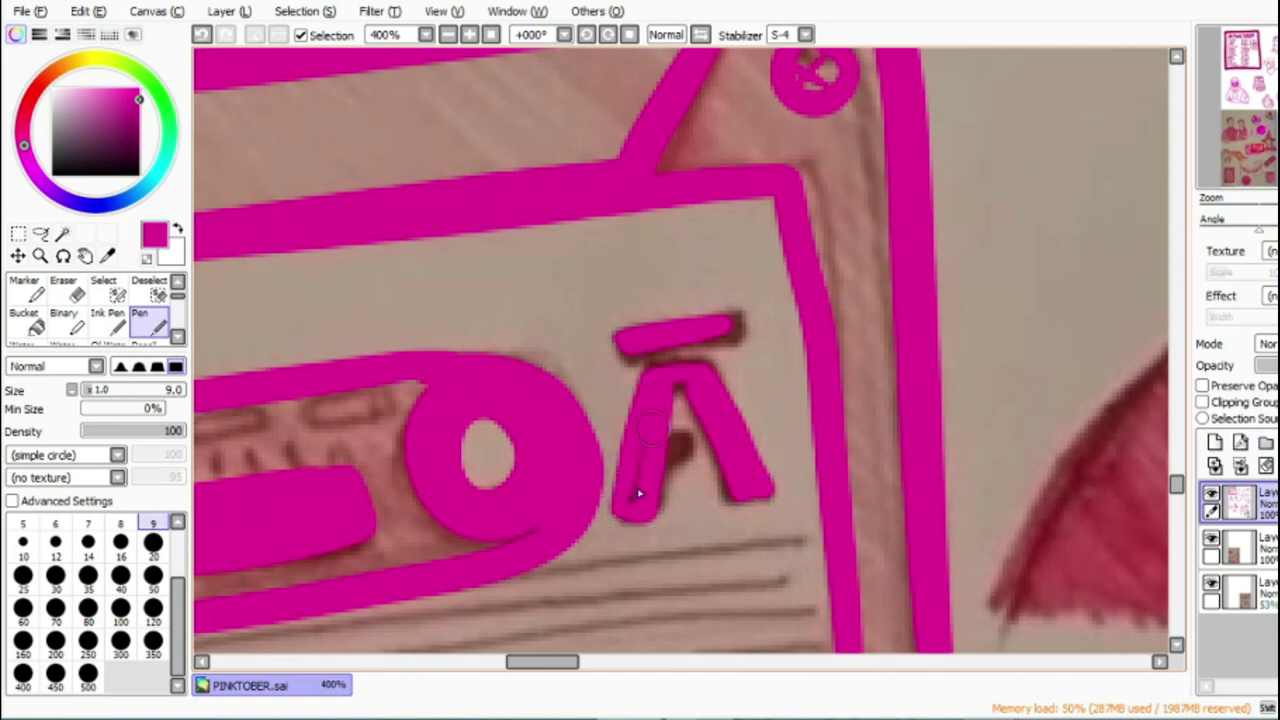
left_click_drag(670, 393, 659, 450)
left_click_drag(618, 511, 608, 519)
left_click_drag(651, 352, 730, 333)
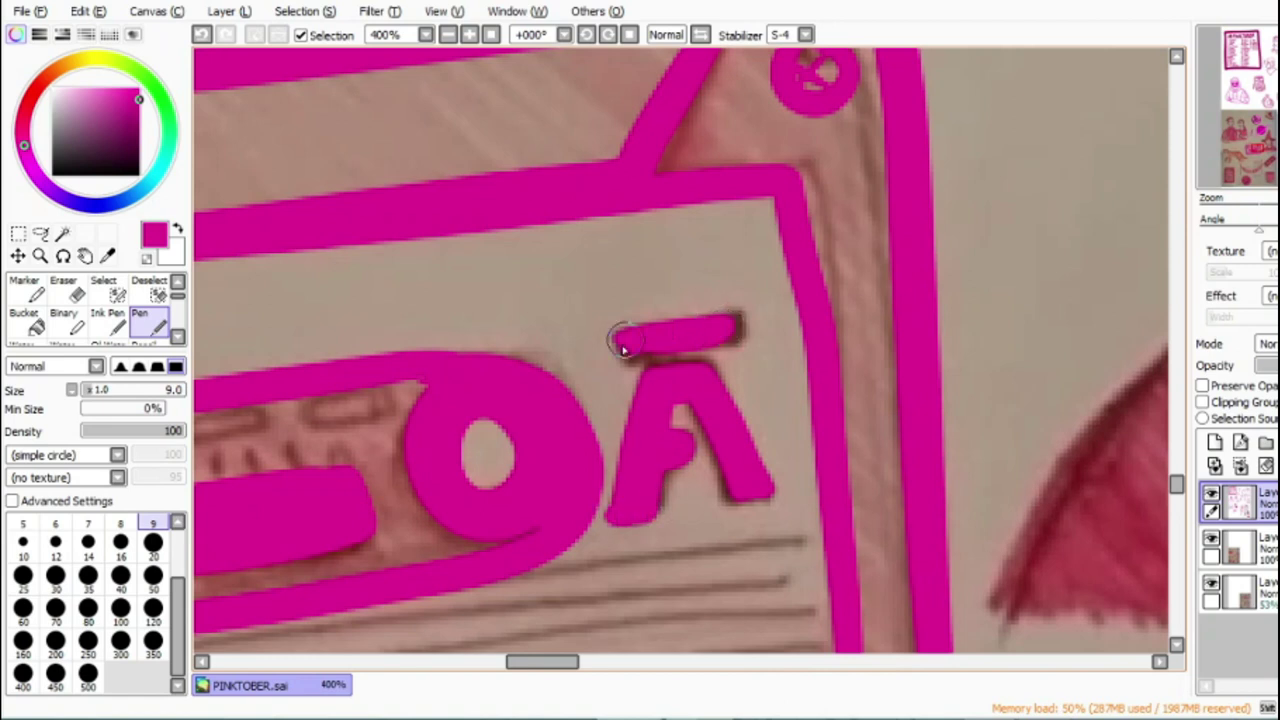
Step: Set the pen size to 7 and trace the parallel writing lines across the lower part of the cassette label
left_click(449, 37)
left_click(449, 37)
left_click(449, 37)
left_click_drag(615, 662, 600, 664)
left_click(90, 524)
left_click_drag(404, 477, 630, 440)
left_click(204, 37)
mouse_move(402, 478)
left_mouse_down()
mouse_move(812, 424)
mouse_move(784, 447)
mouse_move(830, 436)
left_mouse_up()
left_click_drag(410, 504, 816, 458)
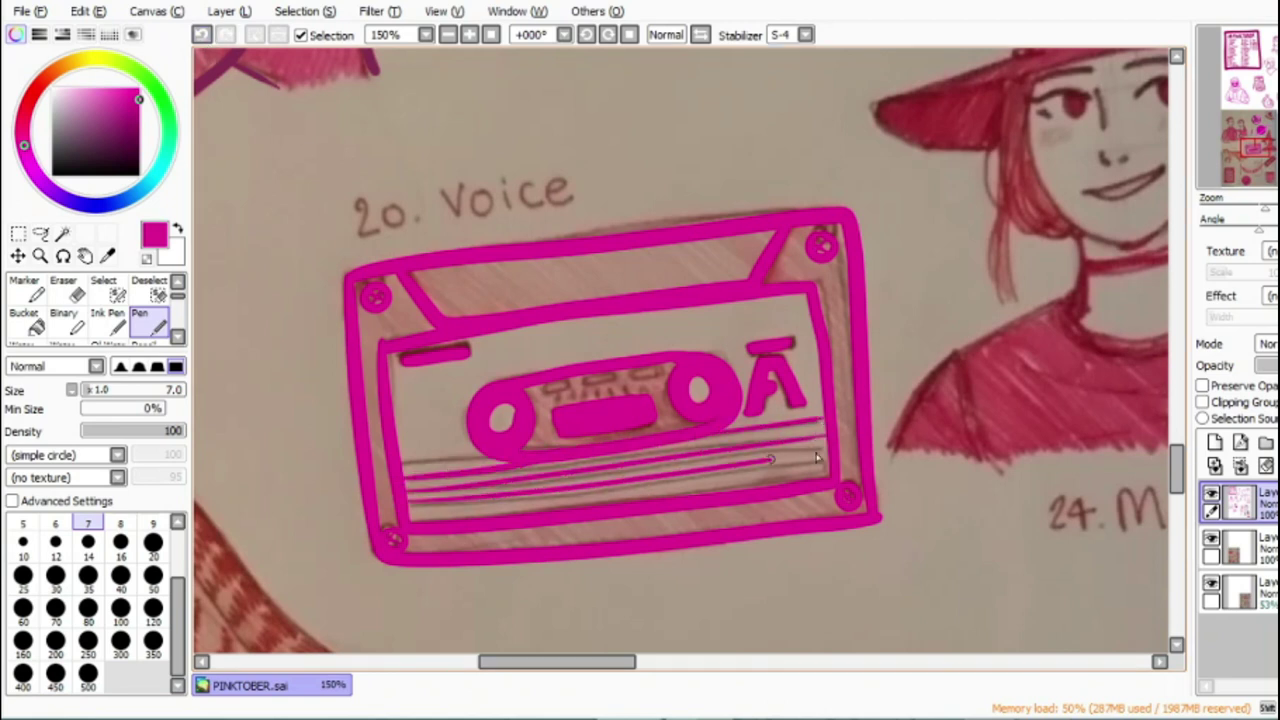
left_click_drag(408, 518, 810, 477)
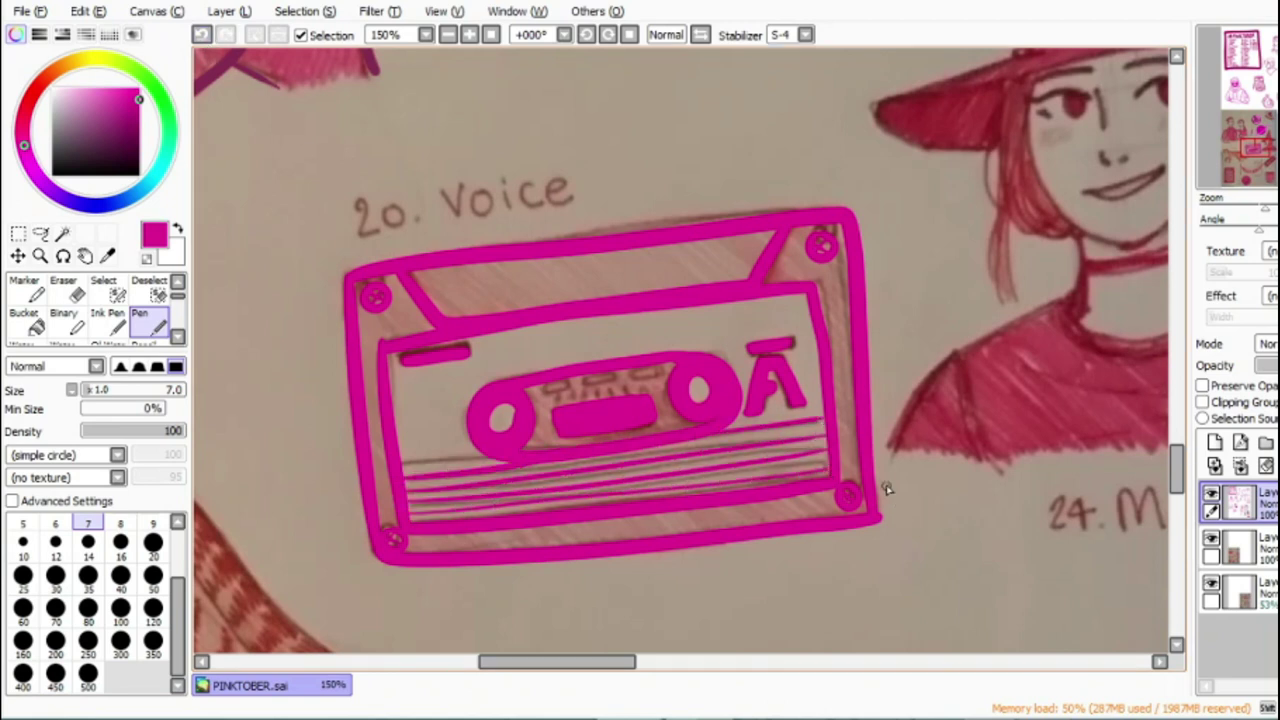
left_click(1211, 586)
left_click(1211, 586)
Step: Trace the handwritten caption "20. Voice" above the cassette in magenta
left_click(470, 36)
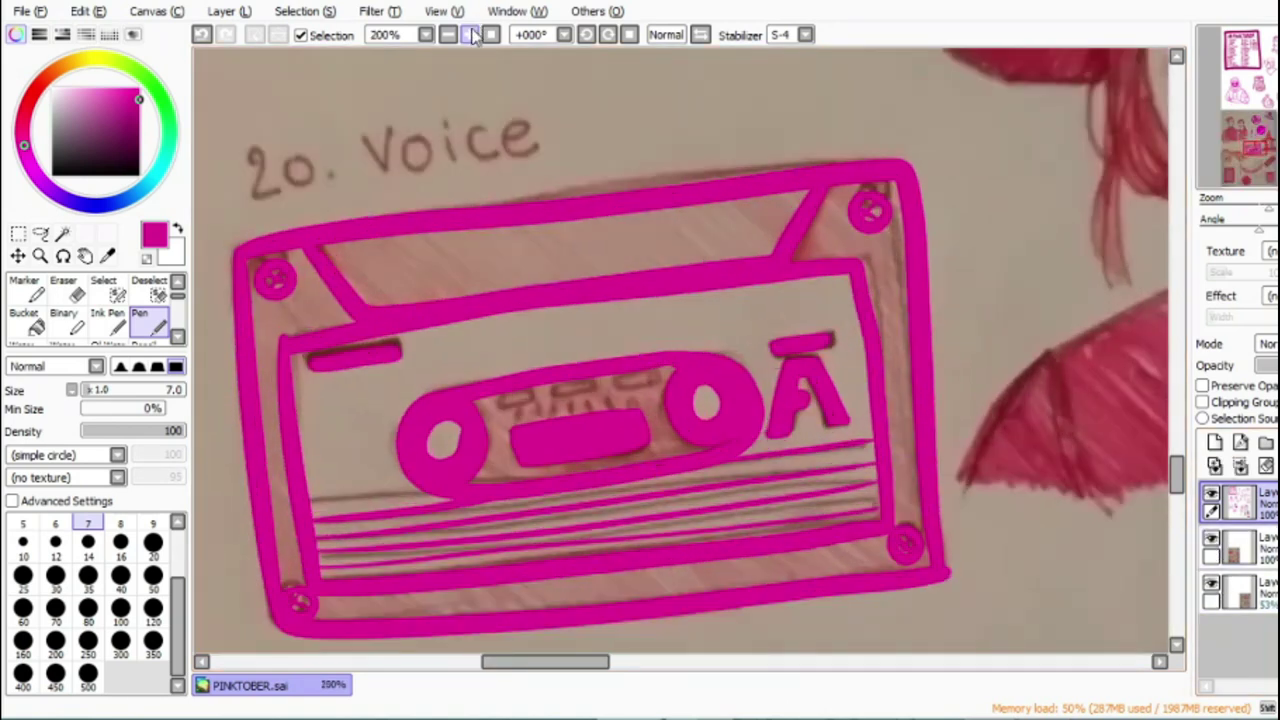
mouse_move(251, 166)
left_mouse_down()
mouse_move(278, 190)
mouse_move(294, 158)
mouse_move(358, 180)
mouse_move(372, 134)
left_mouse_up()
mouse_move(452, 141)
left_mouse_down()
mouse_move(458, 165)
mouse_move(498, 155)
left_mouse_up()
Step: Sample the darker magenta from the noodles drawing and trace the handwritten caption "21. Tiger" above the tiger
left_click(449, 36)
left_click(449, 36)
left_click(449, 36)
left_click(449, 36)
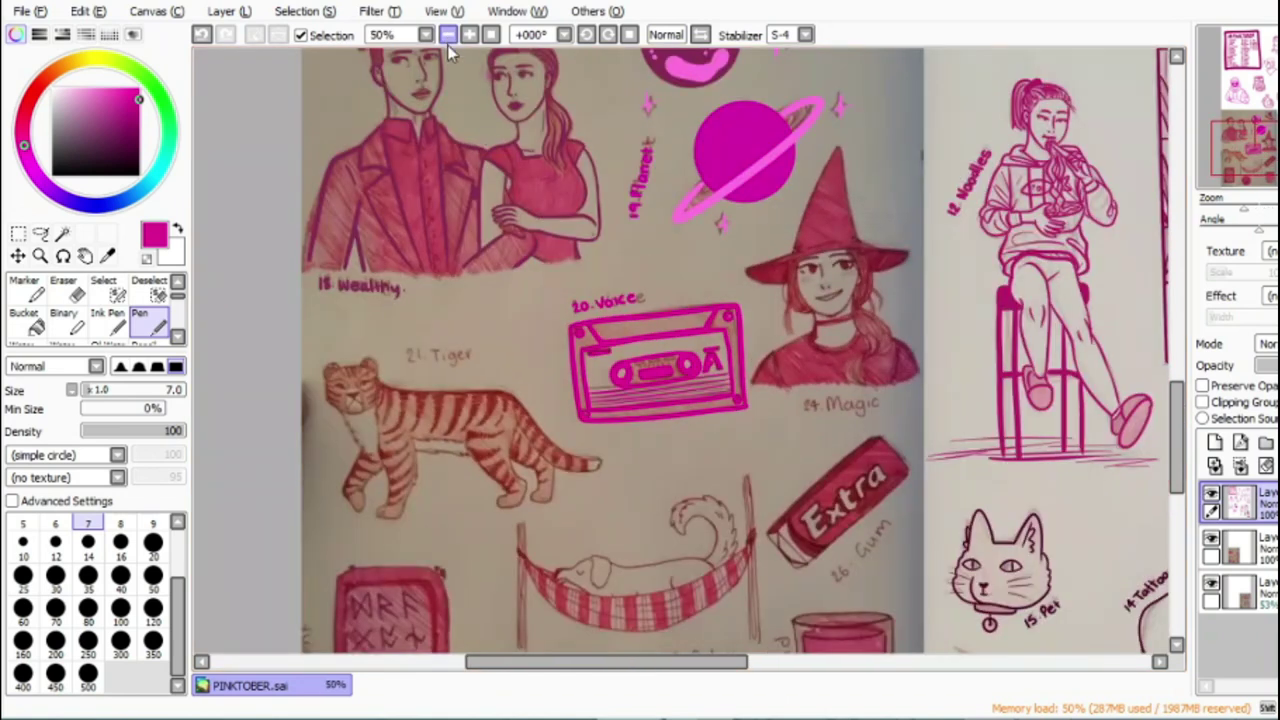
left_click_drag(650, 661, 609, 661)
right_click(1147, 301)
left_click(469, 35)
left_click(469, 35)
left_click(469, 35)
left_click_drag(552, 663, 508, 671)
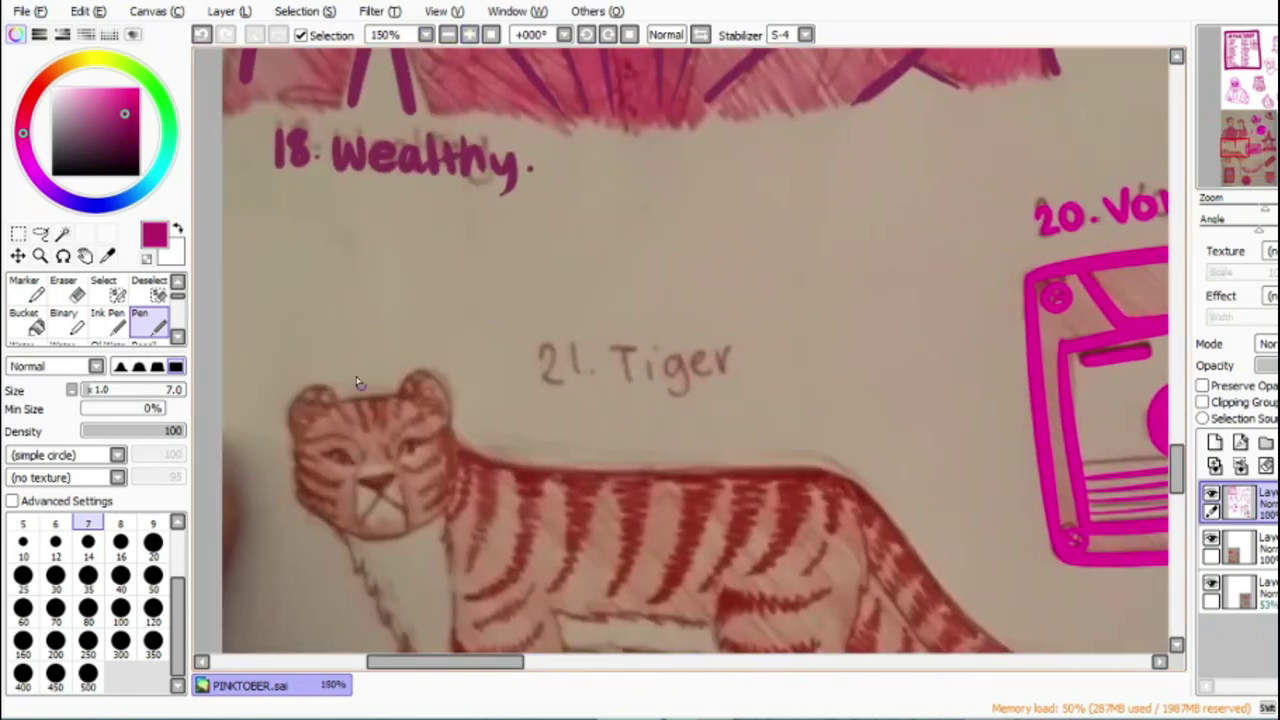
left_click(468, 34)
left_click(468, 34)
left_click_drag(400, 356, 440, 405)
left_click_drag(443, 343, 452, 405)
left_click(480, 388)
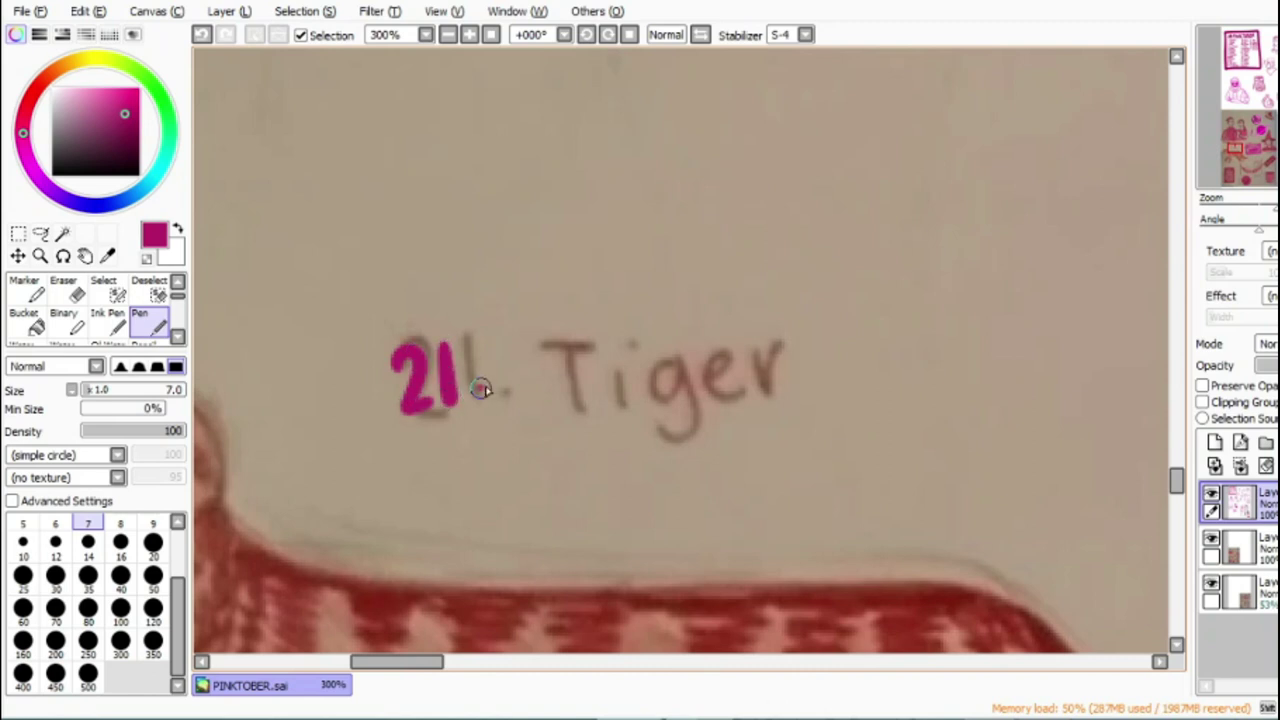
left_click_drag(502, 345, 553, 333)
left_click_drag(530, 340, 541, 397)
left_click_drag(570, 348, 576, 400)
mouse_move(612, 346)
left_mouse_down()
mouse_move(632, 372)
mouse_move(614, 426)
left_mouse_up()
left_click_drag(648, 378, 686, 398)
mouse_move(697, 342)
left_mouse_down()
mouse_move(708, 371)
mouse_move(730, 352)
left_mouse_up()
Step: Trace the tiger's head outline, nose, muzzle, eyes and brow lines over the sketch
left_click_drag(440, 662, 398, 662)
scroll(470, 590, "down", 3)
mouse_move(534, 492)
left_mouse_down()
mouse_move(548, 503)
mouse_move(497, 576)
left_mouse_up()
left_click_drag(516, 518, 556, 560)
mouse_move(476, 494)
left_mouse_down()
mouse_move(486, 611)
mouse_move(566, 521)
left_mouse_up()
mouse_move(474, 607)
left_mouse_down()
mouse_move(340, 466)
mouse_move(372, 312)
mouse_move(555, 335)
mouse_move(668, 425)
mouse_move(648, 560)
mouse_move(566, 605)
left_mouse_up()
left_click_drag(468, 471, 417, 456)
left_click_drag(555, 463, 590, 426)
mouse_move(480, 448)
left_mouse_down()
mouse_move(394, 423)
mouse_move(338, 427)
left_mouse_up()
left_click_drag(546, 411, 640, 367)
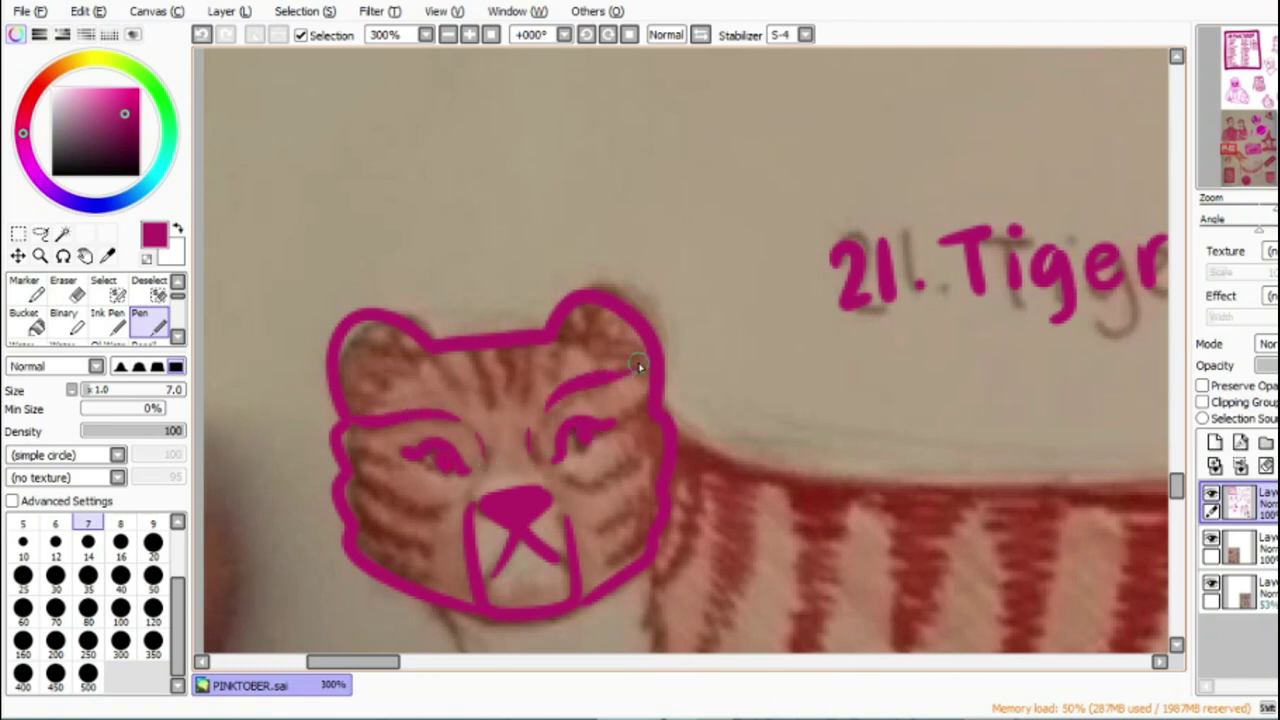
Step: Draw the inner fur marks in both tiger ears and the short vertical stripes on the forehead
left_click_drag(593, 320, 615, 355)
mouse_move(400, 352)
left_mouse_down()
mouse_move(366, 357)
mouse_move(395, 385)
left_mouse_up()
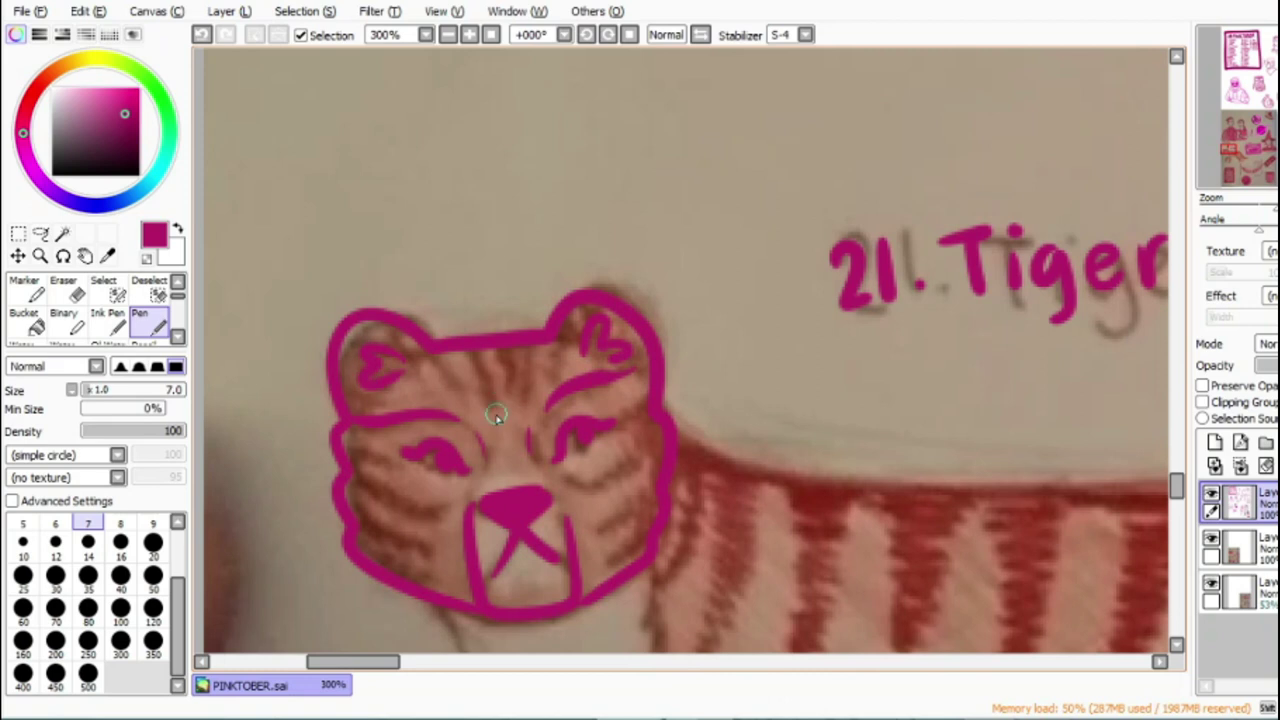
left_click_drag(500, 345, 506, 392)
left_click_drag(448, 352, 460, 398)
left_click_drag(528, 348, 517, 392)
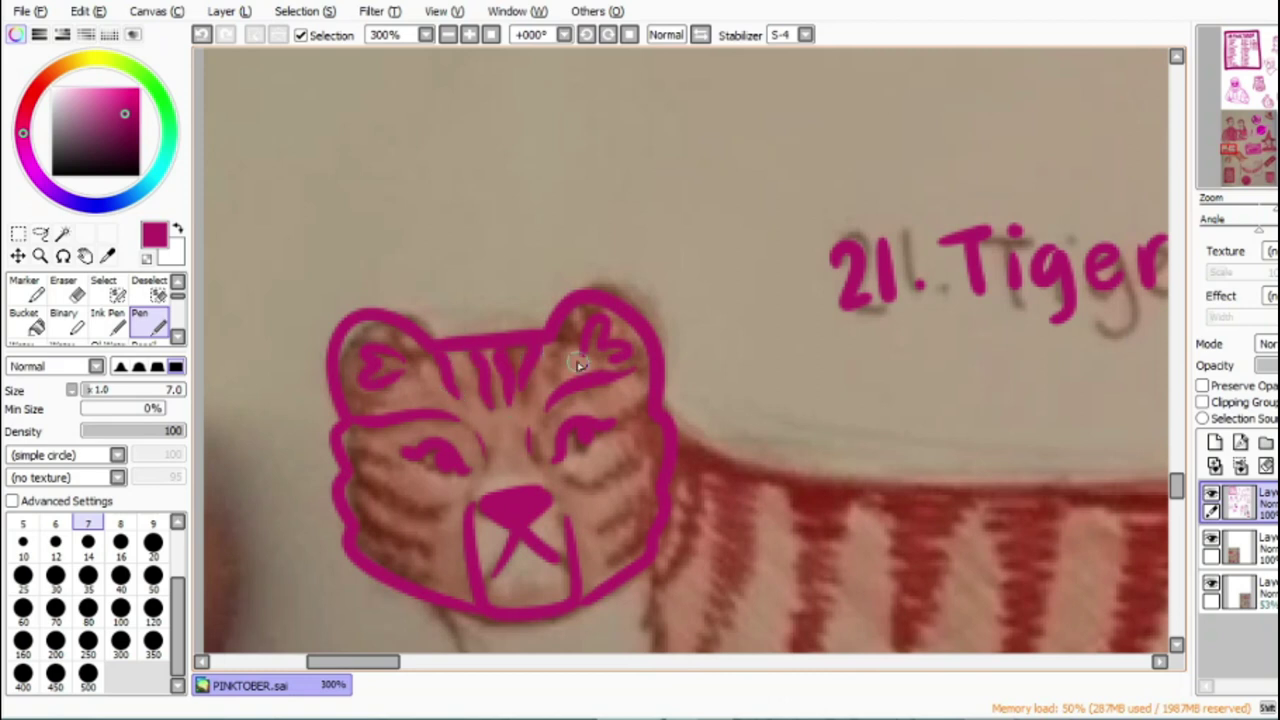
Step: Draw the curved stripes on both cheeks of the tiger's face
left_click_drag(437, 509, 357, 483)
left_click_drag(429, 537, 352, 501)
left_click_drag(424, 564, 360, 532)
left_click_drag(578, 480, 658, 428)
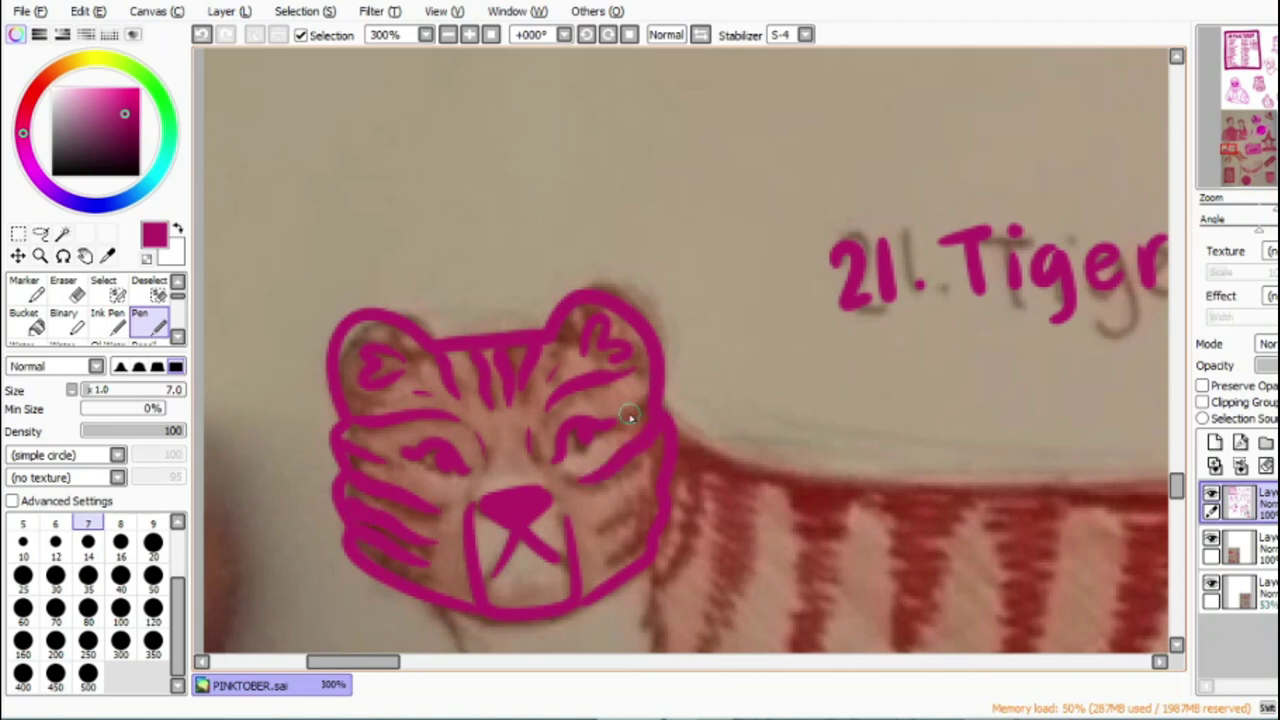
left_click_drag(600, 514, 660, 474)
left_click_drag(611, 550, 653, 514)
Step: Trace the jagged chest fur below the tiger's head and the edge where the chest meets the near front leg
left_click_drag(1177, 493, 1180, 518)
mouse_move(440, 96)
left_mouse_down()
mouse_move(500, 222)
mouse_move(567, 299)
mouse_move(652, 356)
left_mouse_up()
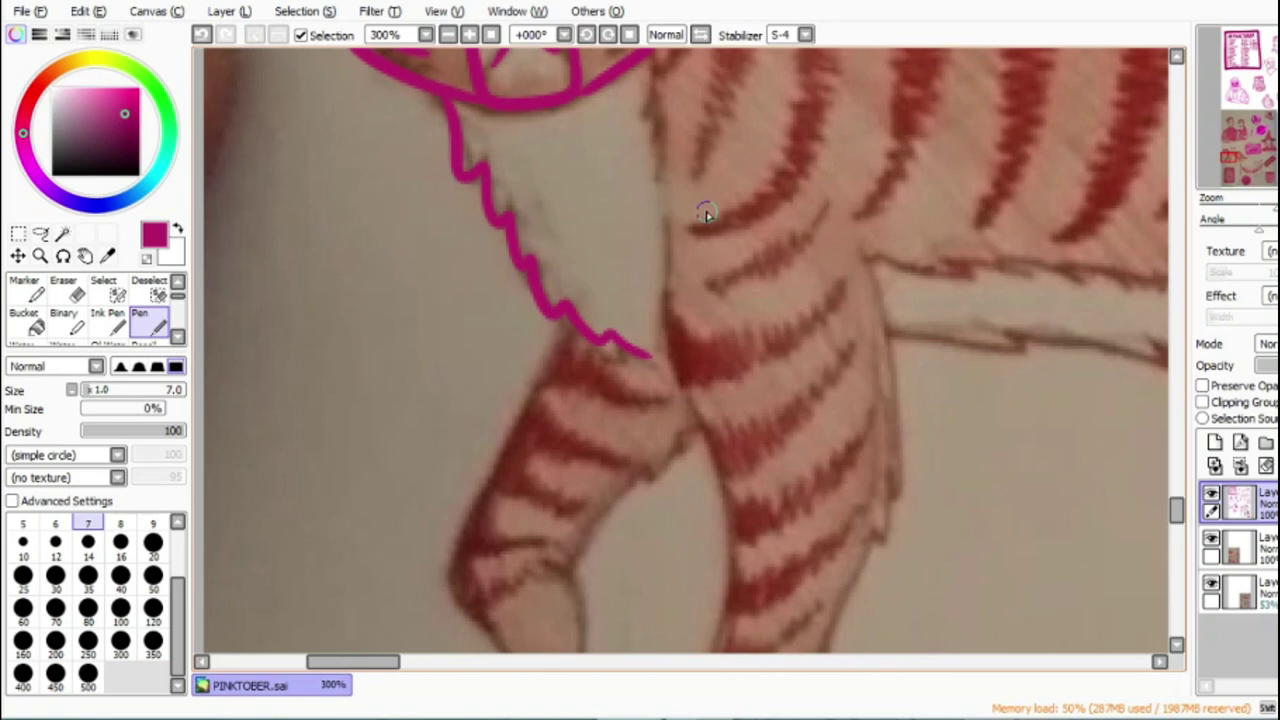
left_click_drag(649, 110, 700, 420)
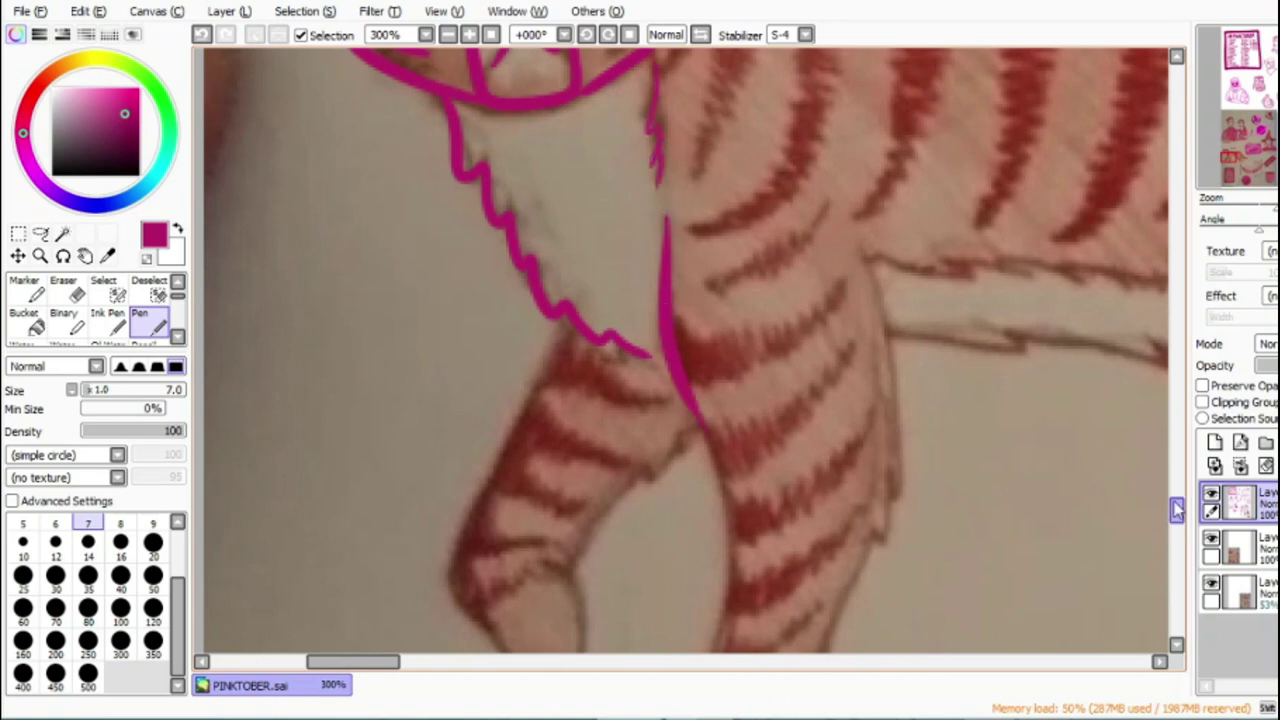
Step: Trace the outlines of both front legs and paws, and begin the stripes on the near front leg
left_click_drag(1176, 510, 1177, 530)
mouse_move(703, 58)
left_mouse_down()
mouse_move(706, 294)
mouse_move(731, 371)
mouse_move(798, 356)
left_mouse_up()
left_click_drag(708, 337, 708, 362)
left_click_drag(1176, 529, 1176, 518)
mouse_move(765, 604)
left_mouse_down()
mouse_move(877, 411)
mouse_move(890, 230)
left_mouse_up()
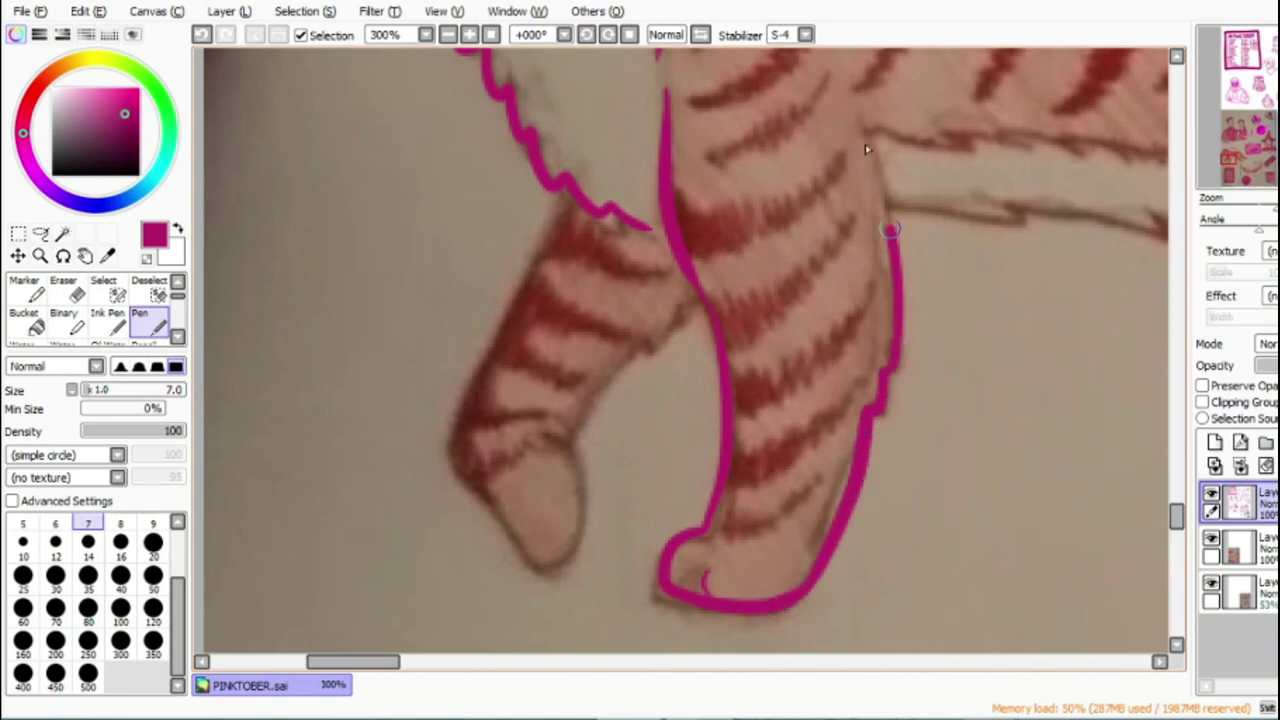
left_click_drag(865, 144, 850, 113)
mouse_move(566, 194)
left_mouse_down()
mouse_move(490, 508)
mouse_move(677, 306)
mouse_move(723, 331)
mouse_move(766, 286)
mouse_move(823, 268)
left_mouse_up()
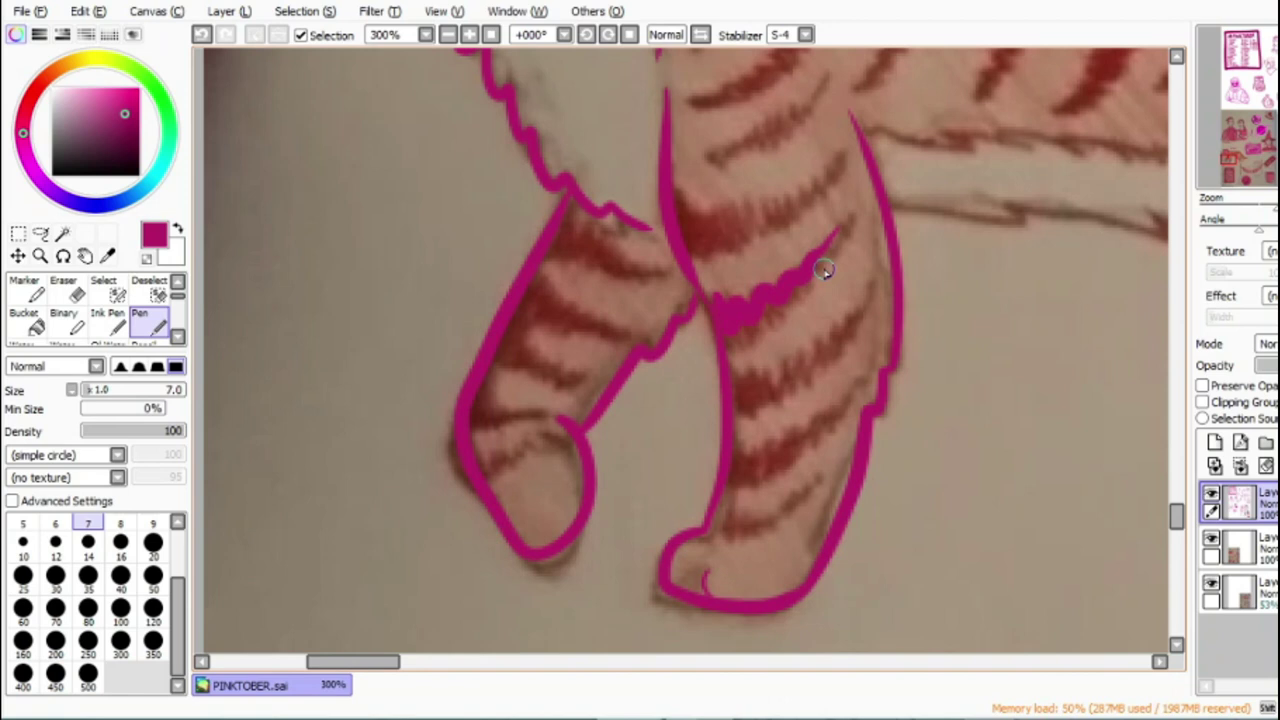
Step: Fill in the stripes down the near front leg and across the far front leg
left_click_drag(733, 378, 852, 299)
left_click_drag(740, 462, 842, 396)
left_click_drag(717, 525, 812, 490)
left_click_drag(470, 462, 512, 450)
left_click_drag(466, 402, 535, 410)
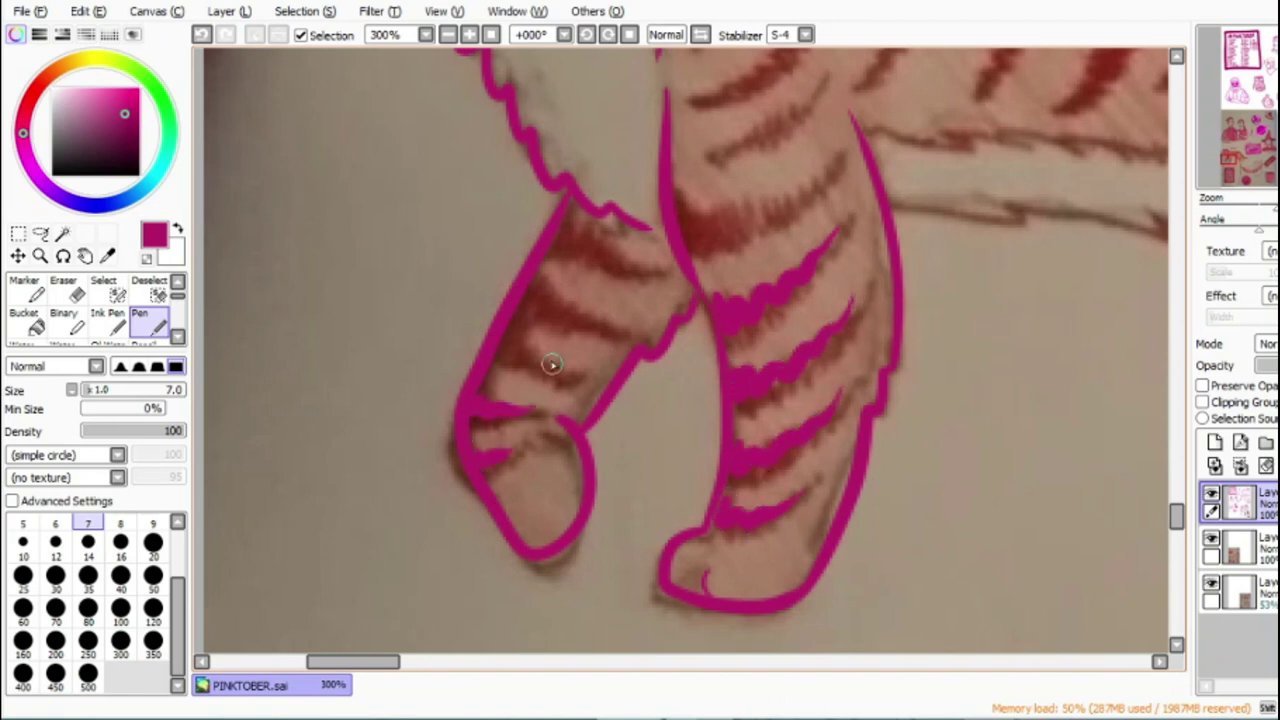
left_click_drag(512, 349, 557, 361)
left_click_drag(518, 296, 597, 323)
left_click_drag(563, 222, 633, 266)
Step: Paint the stripes on the upper near front leg and the long curved stripe over the shoulder
left_click_drag(1181, 526, 1178, 501)
mouse_move(684, 228)
left_mouse_down()
mouse_move(711, 260)
mouse_move(820, 187)
left_mouse_up()
mouse_move(705, 180)
left_mouse_down()
mouse_move(797, 145)
mouse_move(828, 98)
left_mouse_up()
left_click_drag(1178, 508, 1178, 495)
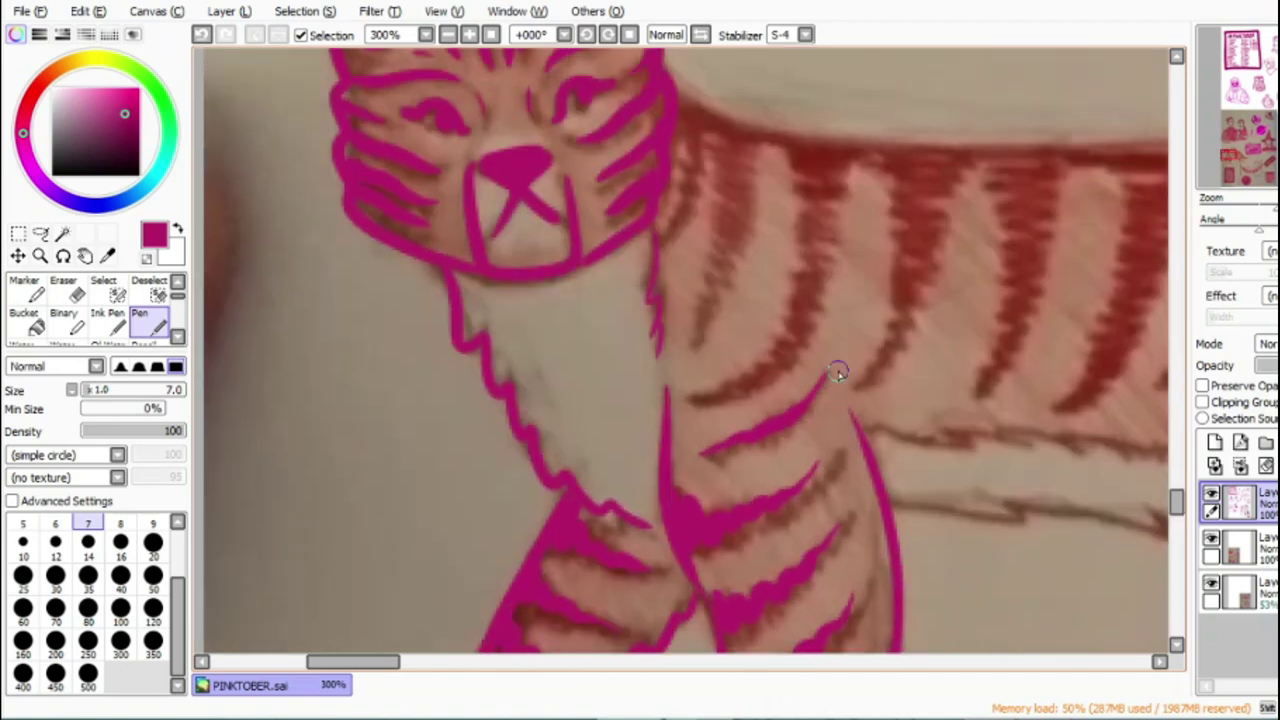
mouse_move(723, 397)
left_mouse_down()
mouse_move(803, 262)
mouse_move(811, 168)
left_mouse_up()
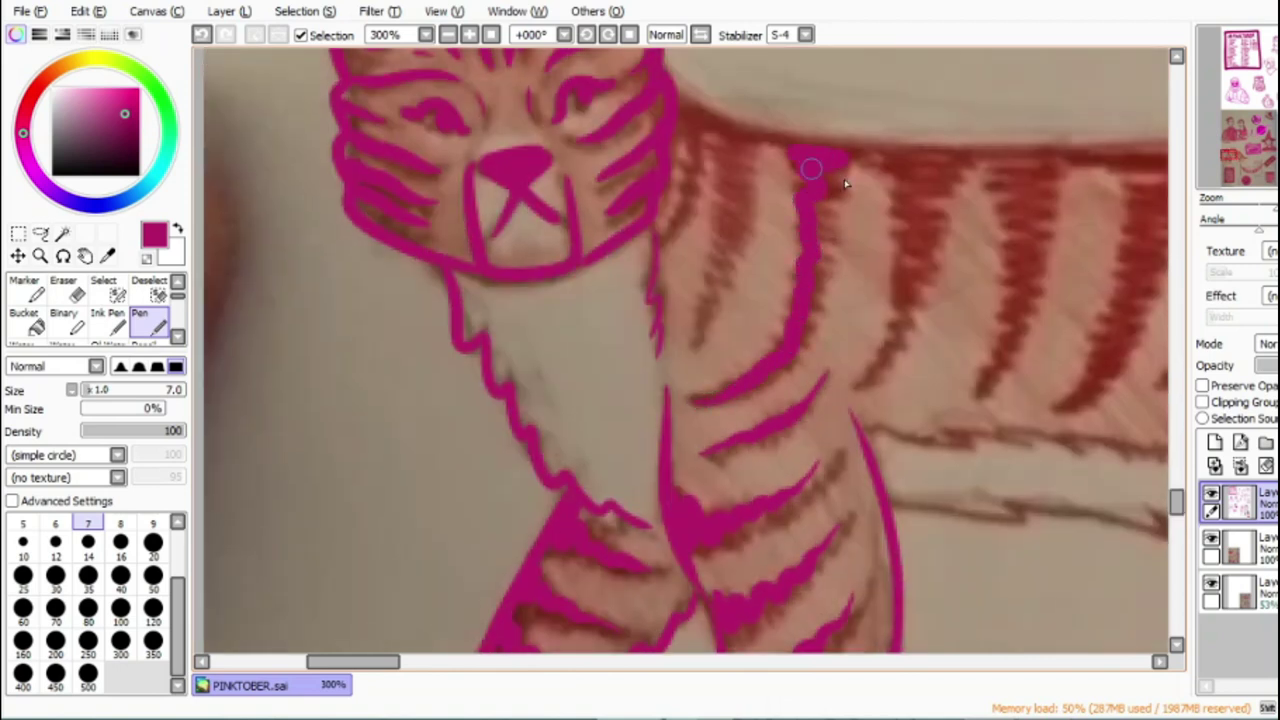
Step: Trace the tiger's back line from the neck to the rump and the outline of the tail
left_click_drag(700, 104, 943, 156)
left_click_drag(380, 677, 438, 664)
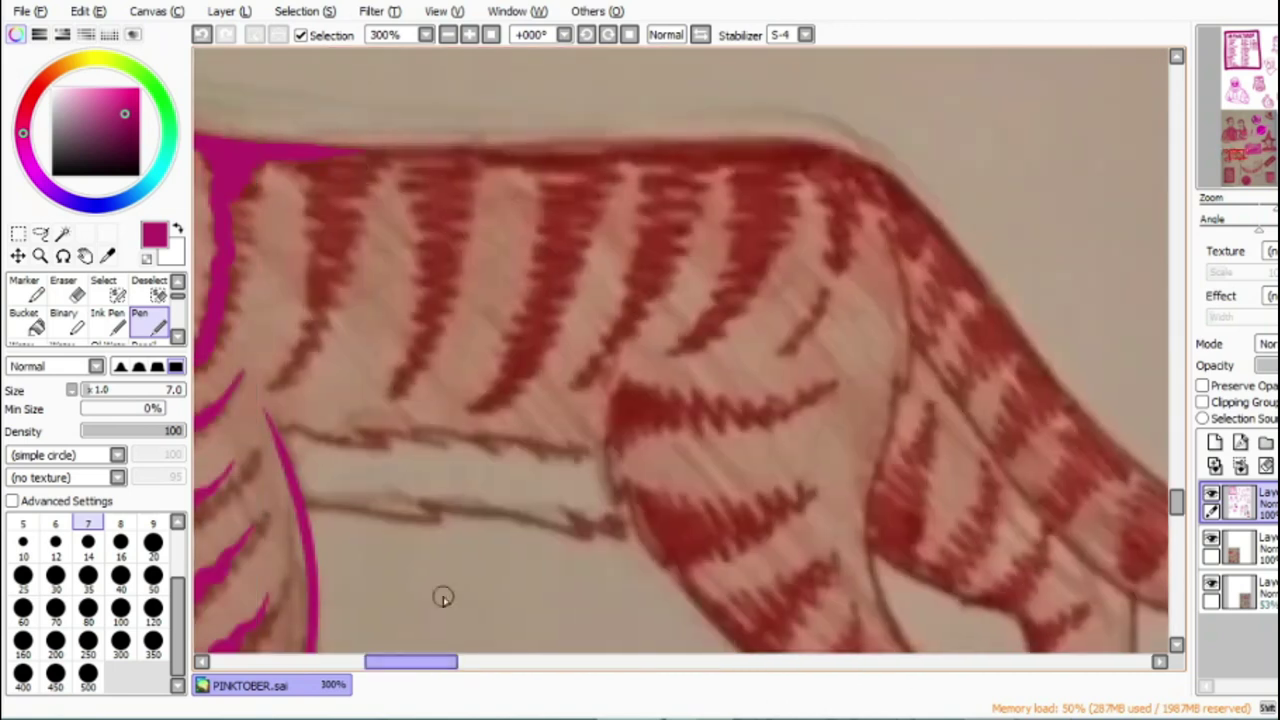
mouse_move(310, 150)
left_mouse_down()
mouse_move(808, 151)
mouse_move(985, 295)
left_mouse_up()
left_click_drag(444, 664, 499, 678)
left_click_drag(384, 247, 565, 454)
left_click(202, 36)
mouse_move(405, 271)
left_mouse_down()
mouse_move(663, 523)
mouse_move(849, 586)
mouse_move(634, 606)
mouse_move(372, 365)
left_mouse_up()
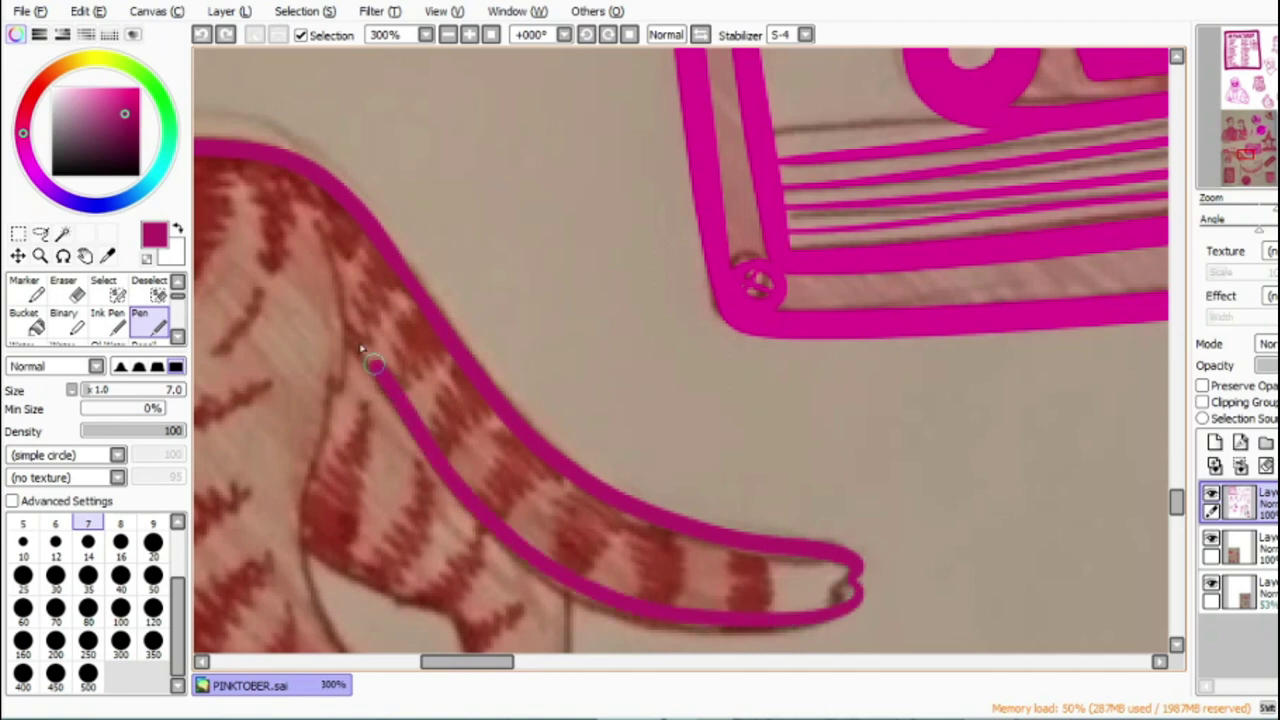
Step: Trace the rear edge of the near hind leg from the tail base down around the paw
left_click_drag(332, 258, 319, 466)
left_click_drag(1178, 506, 1179, 519)
mouse_move(314, 212)
left_mouse_down()
mouse_move(405, 440)
mouse_move(214, 580)
mouse_move(206, 545)
left_mouse_up()
left_click(201, 34)
mouse_move(309, 209)
left_mouse_down()
mouse_move(381, 423)
mouse_move(366, 563)
mouse_move(234, 534)
mouse_move(293, 495)
left_mouse_up()
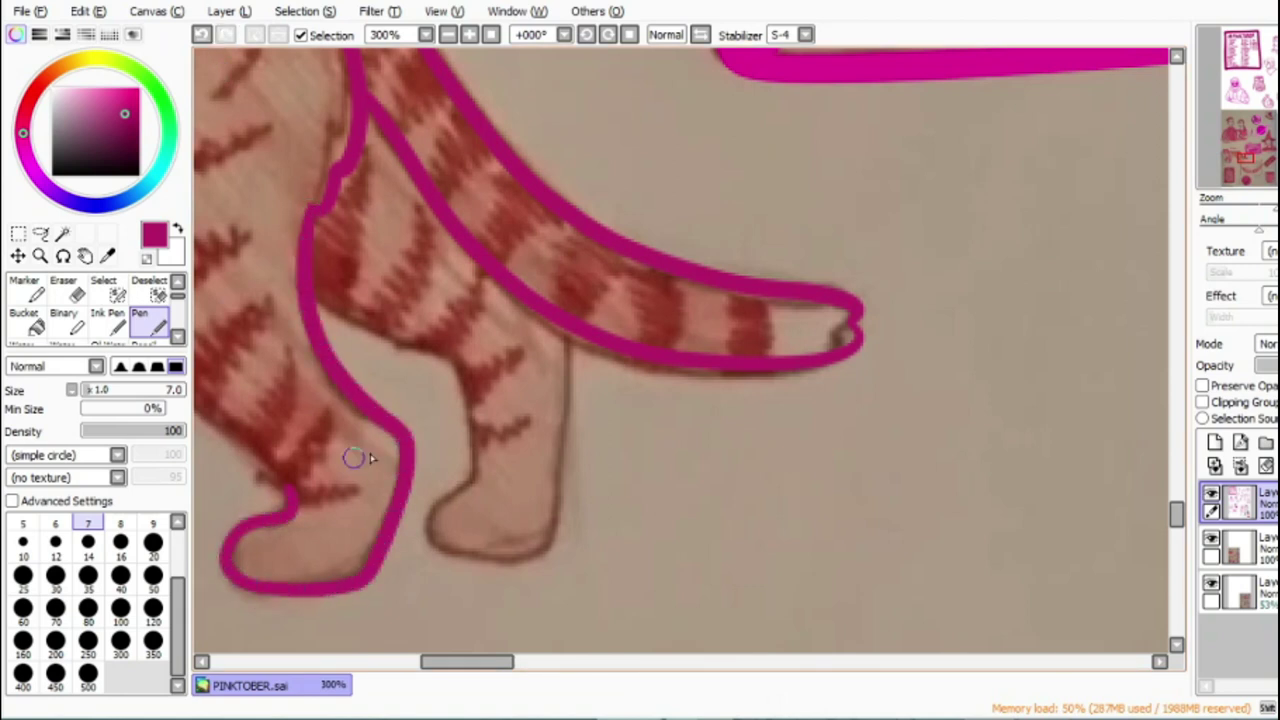
Step: Outline the far hind leg and paw, and paint its stripes
mouse_move(326, 313)
left_mouse_down()
mouse_move(529, 551)
mouse_move(560, 330)
left_mouse_up()
left_click_drag(476, 436, 522, 421)
left_click_drag(466, 372, 522, 355)
left_click_drag(445, 345, 474, 291)
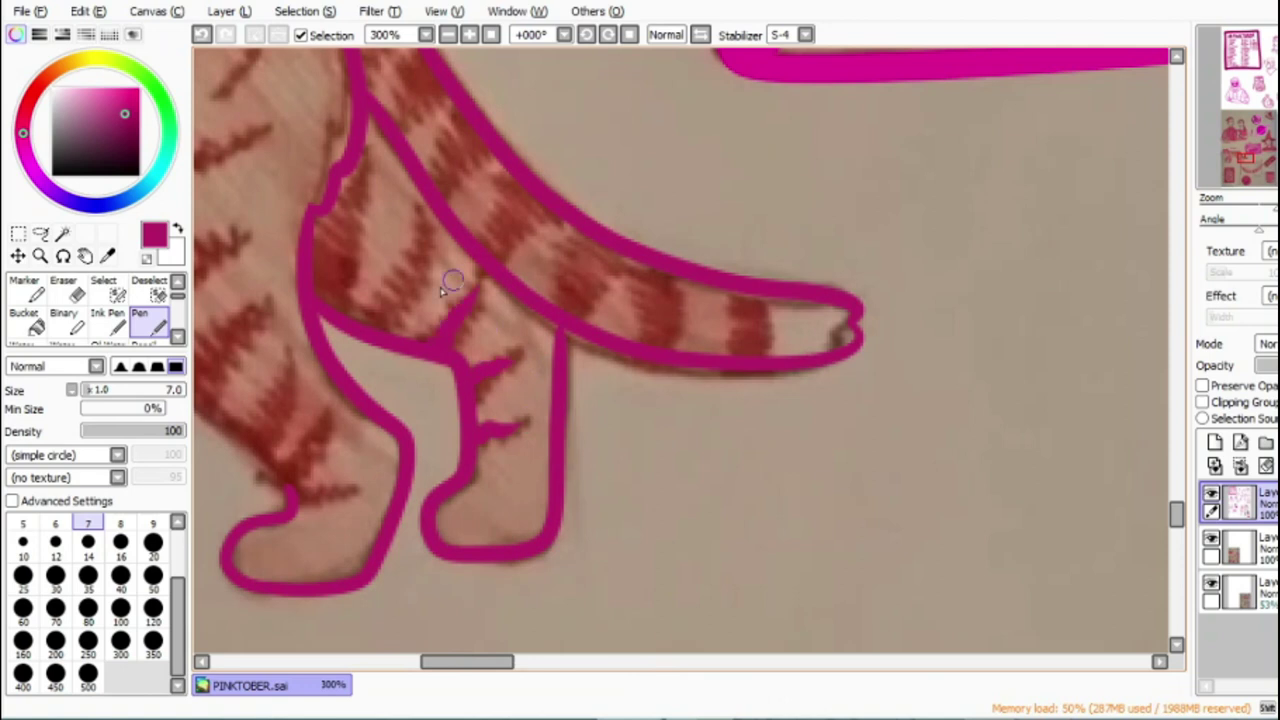
mouse_move(424, 222)
left_mouse_down()
mouse_move(391, 285)
mouse_move(360, 198)
left_mouse_up()
Step: Trace the front edge of the near hind leg and fill in the stripes along its thigh and lower leg
left_click_drag(489, 662, 475, 662)
left_click_drag(418, 472, 225, 277)
mouse_move(212, 216)
left_mouse_down()
mouse_move(260, 286)
mouse_move(286, 263)
mouse_move(366, 240)
left_mouse_up()
mouse_move(292, 297)
left_mouse_down()
mouse_move(323, 366)
mouse_move(385, 332)
left_mouse_up()
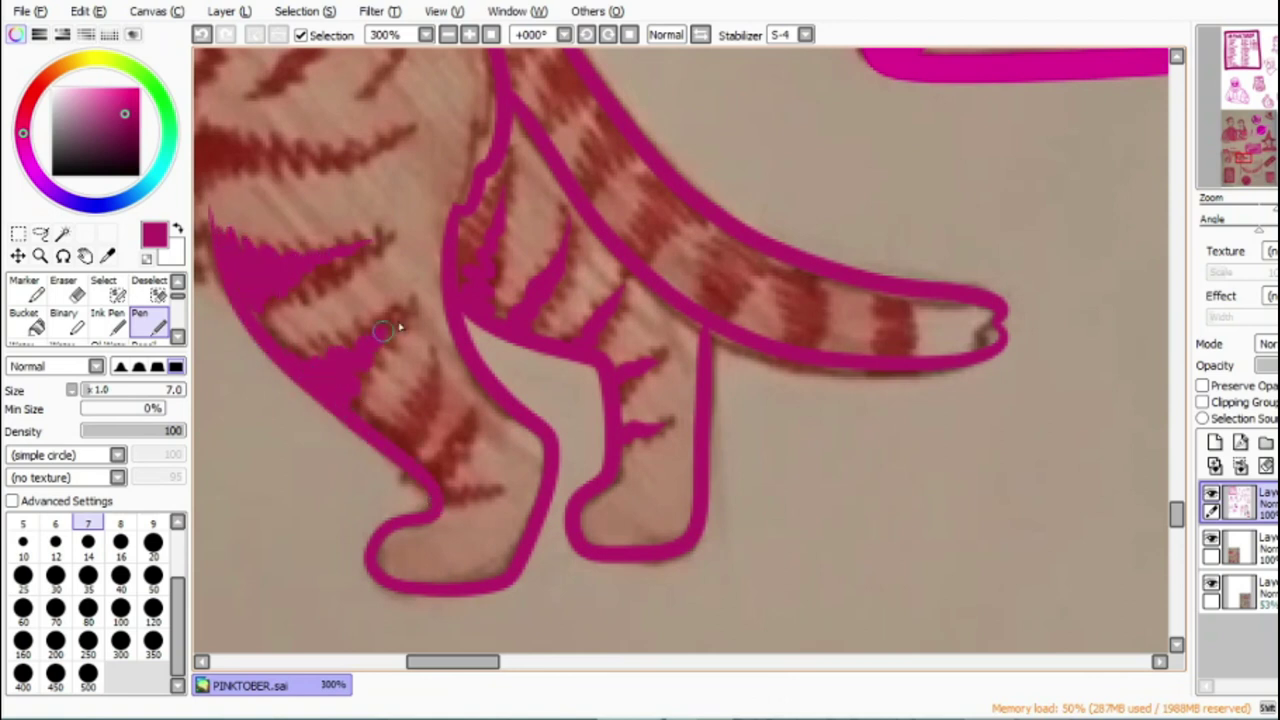
left_click_drag(377, 420, 438, 374)
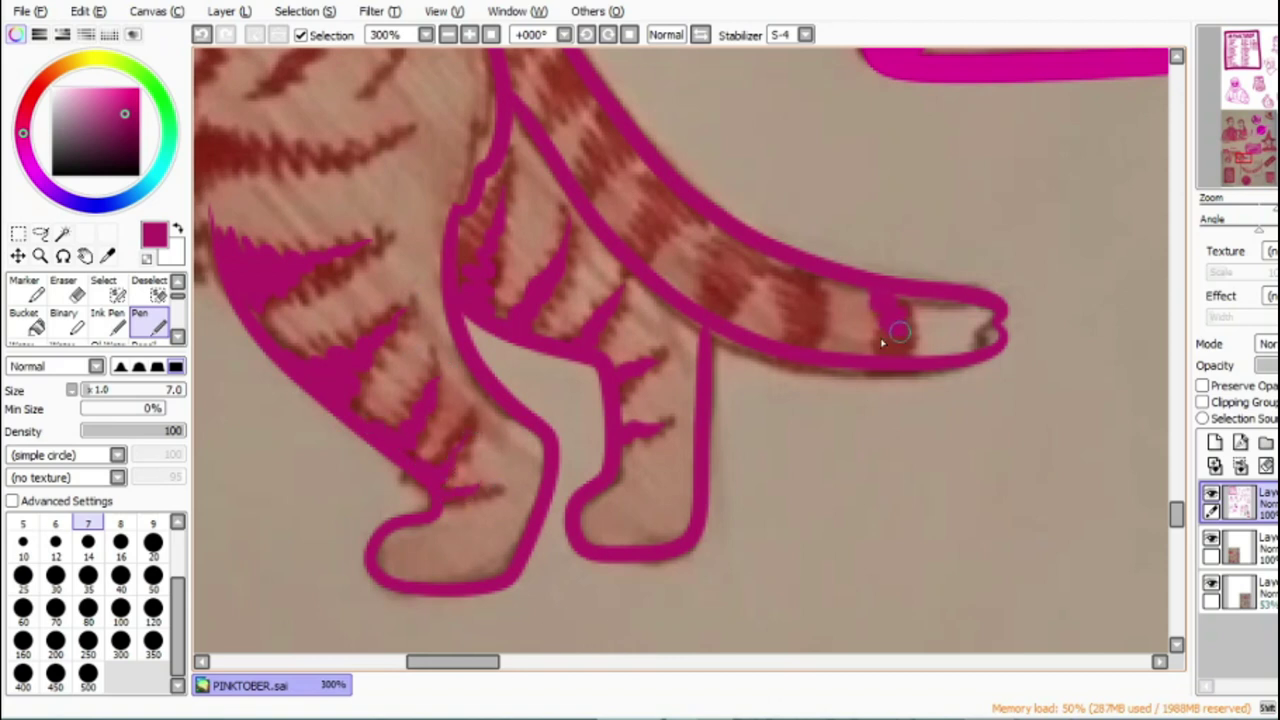
Step: Paint the bands across the tiger's tail from near the tip towards the base
left_click_drag(792, 275, 810, 328)
mouse_move(713, 228)
left_mouse_down()
mouse_move(729, 277)
mouse_move(712, 310)
left_mouse_up()
mouse_move(649, 177)
left_mouse_down()
mouse_move(651, 220)
mouse_move(625, 252)
left_mouse_up()
left_click_drag(607, 115, 590, 173)
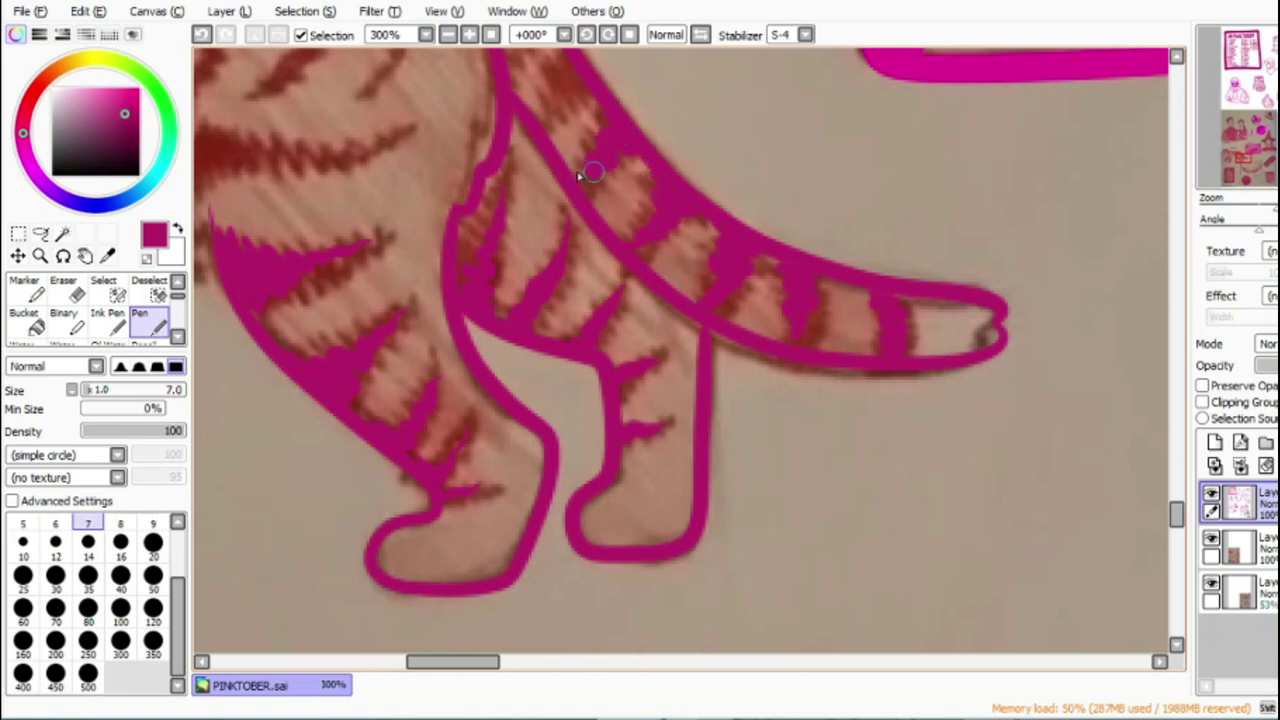
Step: Fill in the stripes on the tiger's rump, upper thigh and rear flank
left_click_drag(1178, 513, 1134, 483)
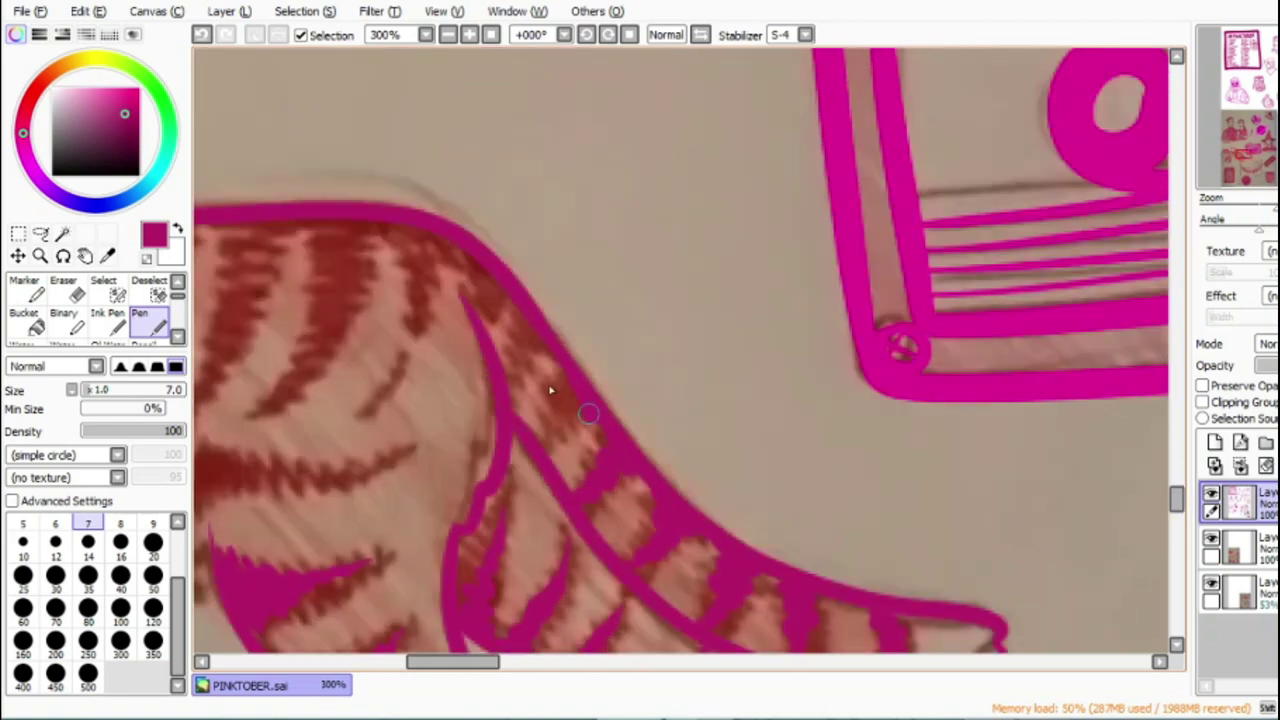
left_click_drag(372, 222, 411, 277)
left_click_drag(403, 376, 365, 420)
left_click_drag(475, 662, 452, 662)
mouse_move(432, 464)
left_mouse_down()
mouse_move(442, 559)
mouse_move(434, 466)
mouse_move(455, 491)
mouse_move(612, 467)
left_mouse_up()
mouse_move(542, 218)
left_mouse_down()
mouse_move(672, 241)
mouse_move(592, 228)
mouse_move(564, 265)
mouse_move(570, 308)
mouse_move(540, 363)
left_mouse_up()
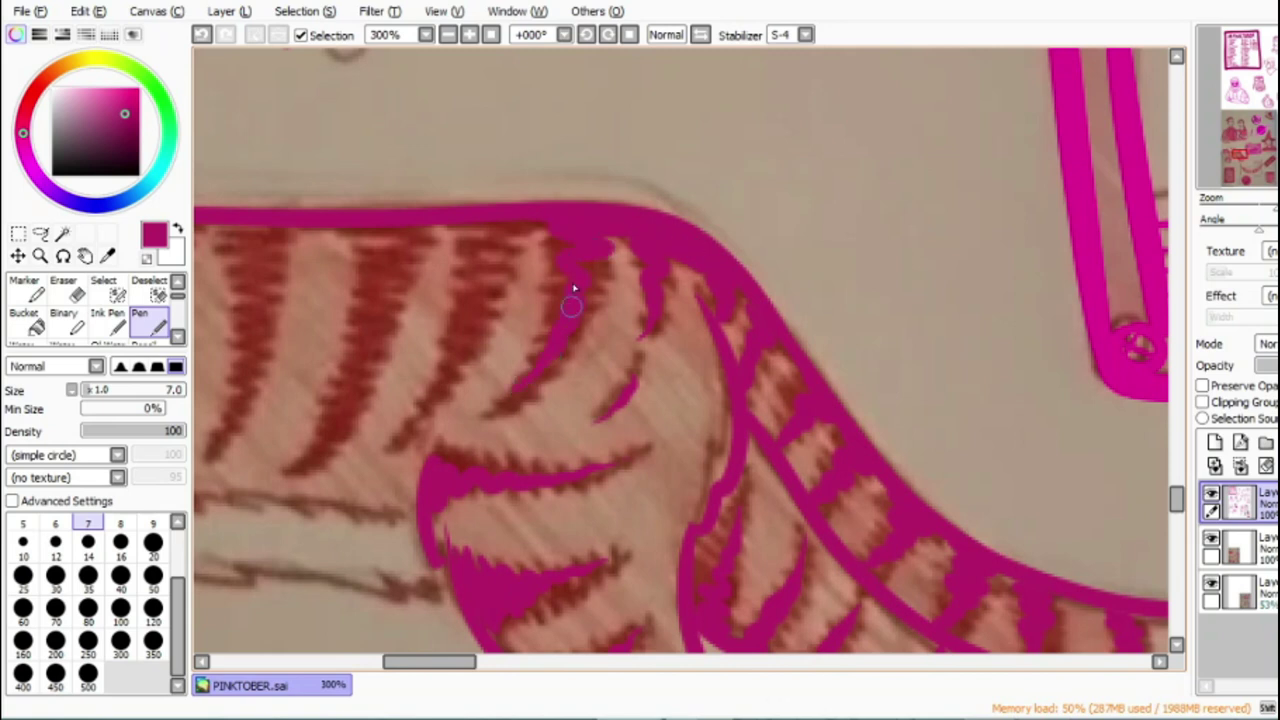
mouse_move(508, 231)
left_mouse_down()
mouse_move(494, 227)
mouse_move(466, 277)
mouse_move(452, 356)
left_mouse_up()
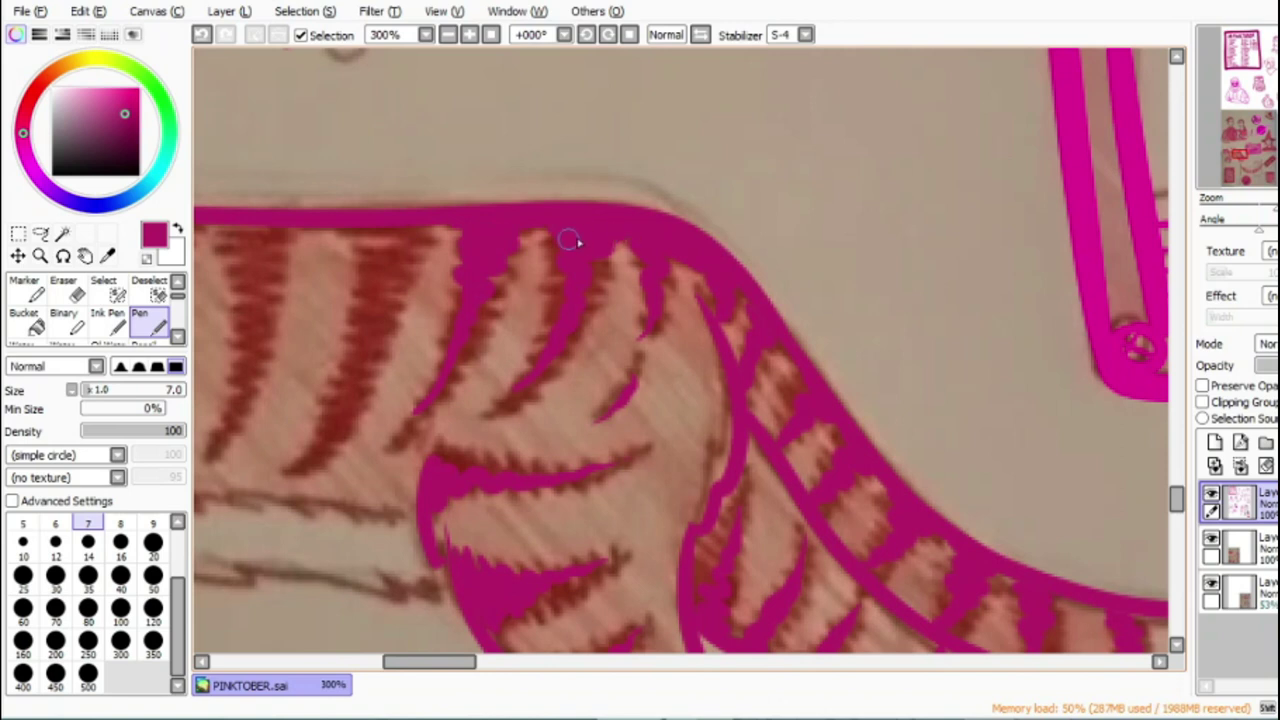
Step: Trace the upper and lower jagged edges of the pale belly strip between the front and hind legs
left_click_drag(451, 663, 423, 663)
mouse_move(398, 568)
left_mouse_down()
mouse_move(475, 578)
mouse_move(720, 580)
left_mouse_up()
left_click_drag(393, 497, 650, 517)
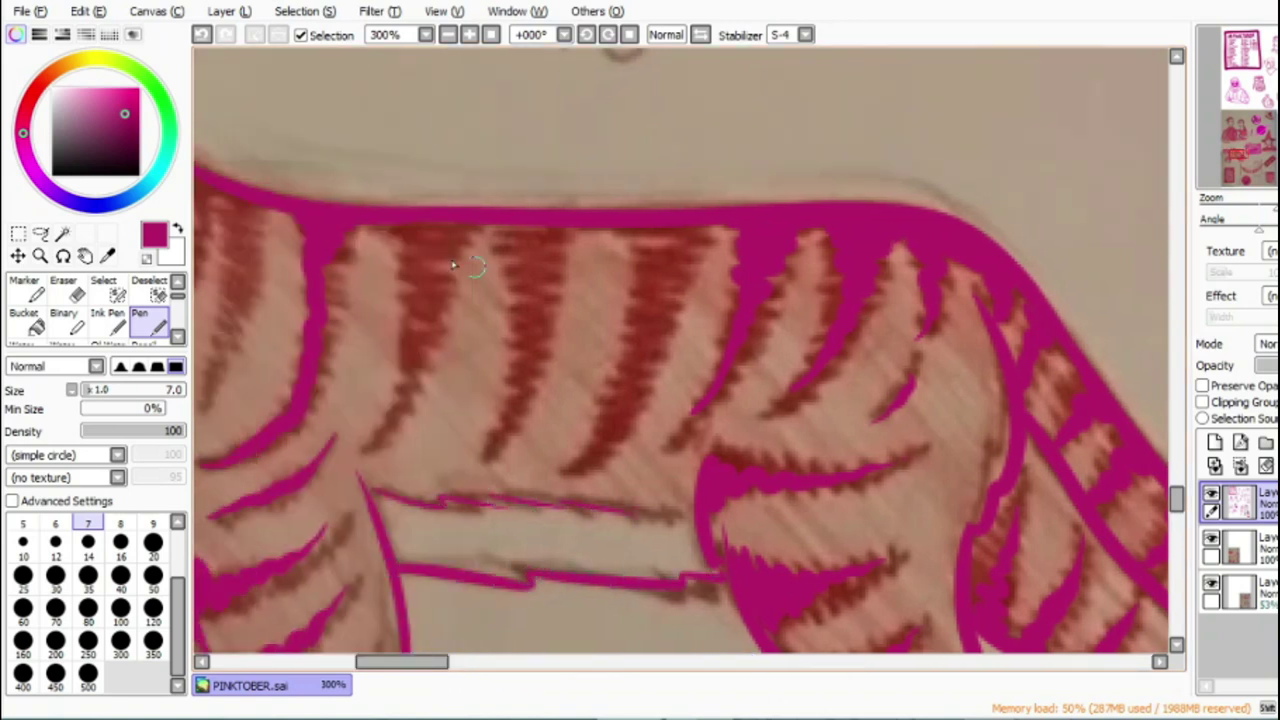
Step: Fill in the three tapered stripes running down from the back along the middle of the tiger's body
mouse_move(432, 226)
left_mouse_down()
mouse_move(408, 251)
mouse_move(443, 291)
mouse_move(388, 415)
mouse_move(424, 322)
left_mouse_up()
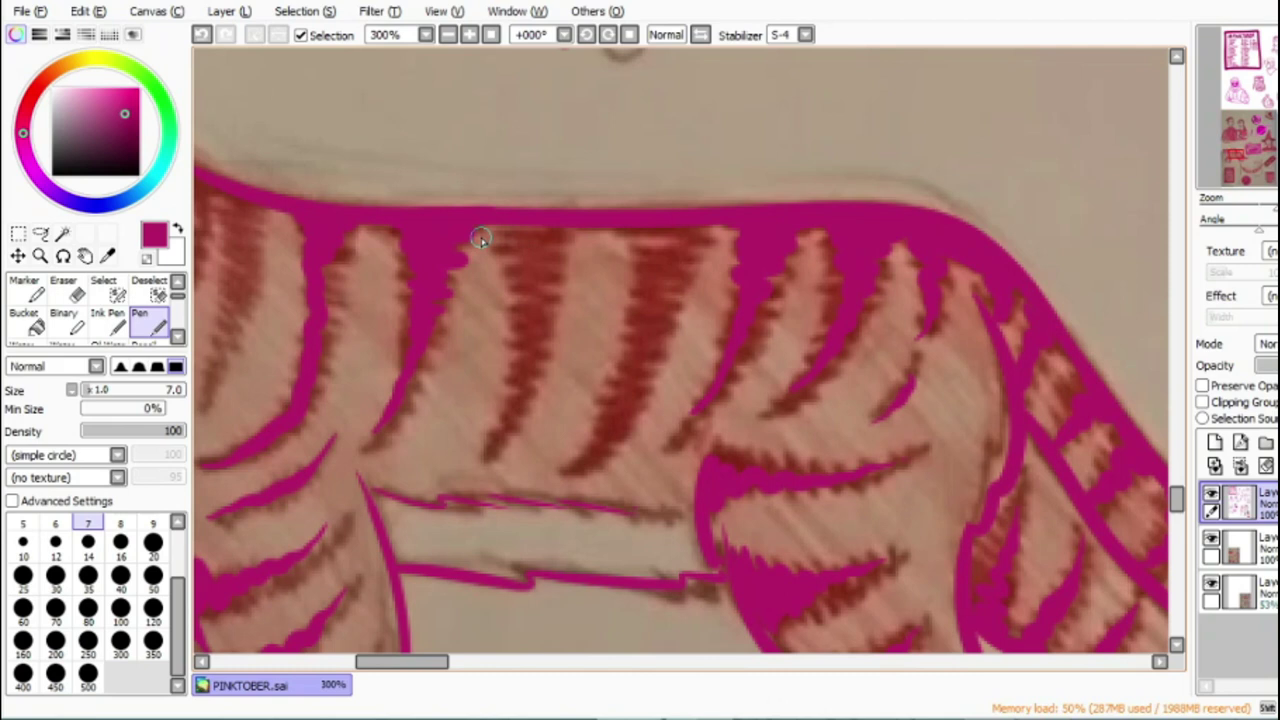
mouse_move(562, 257)
left_mouse_down()
mouse_move(526, 280)
mouse_move(503, 260)
left_mouse_up()
left_click_drag(550, 301, 544, 323)
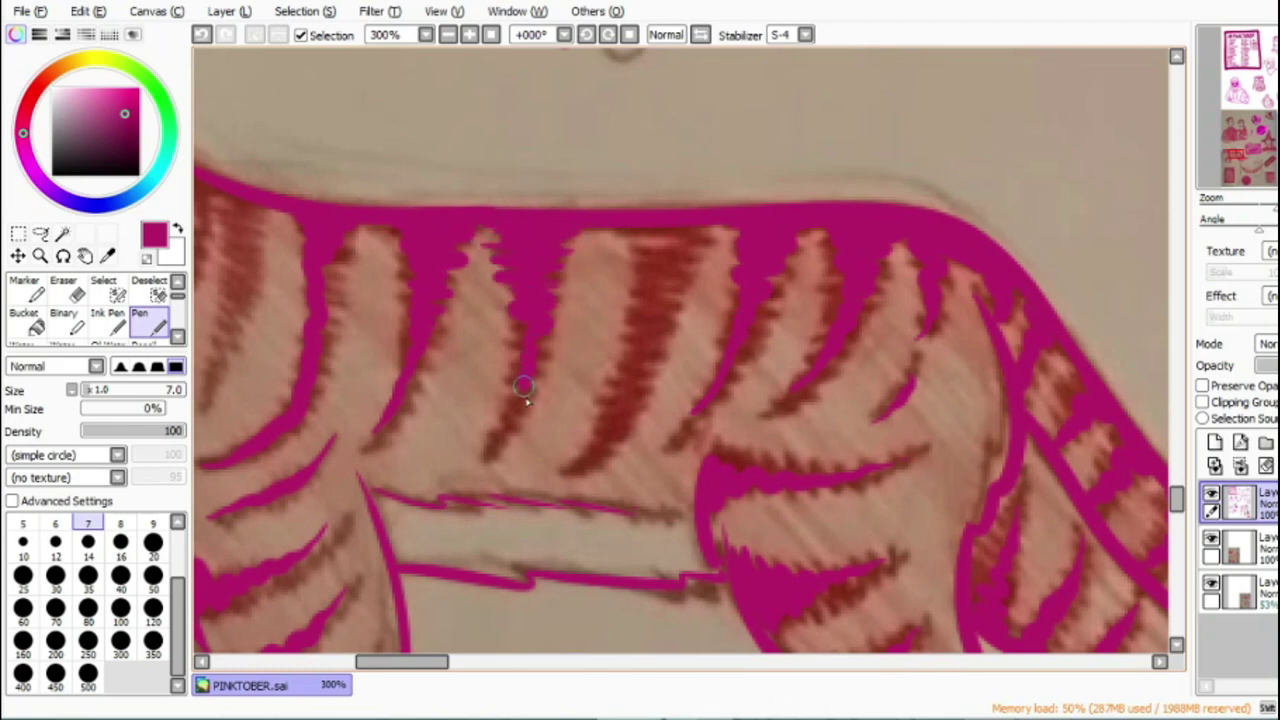
mouse_move(603, 435)
left_mouse_down()
mouse_move(641, 368)
mouse_move(626, 325)
mouse_move(663, 302)
mouse_move(657, 283)
mouse_move(699, 260)
mouse_move(699, 246)
mouse_move(628, 252)
mouse_move(697, 228)
left_mouse_up()
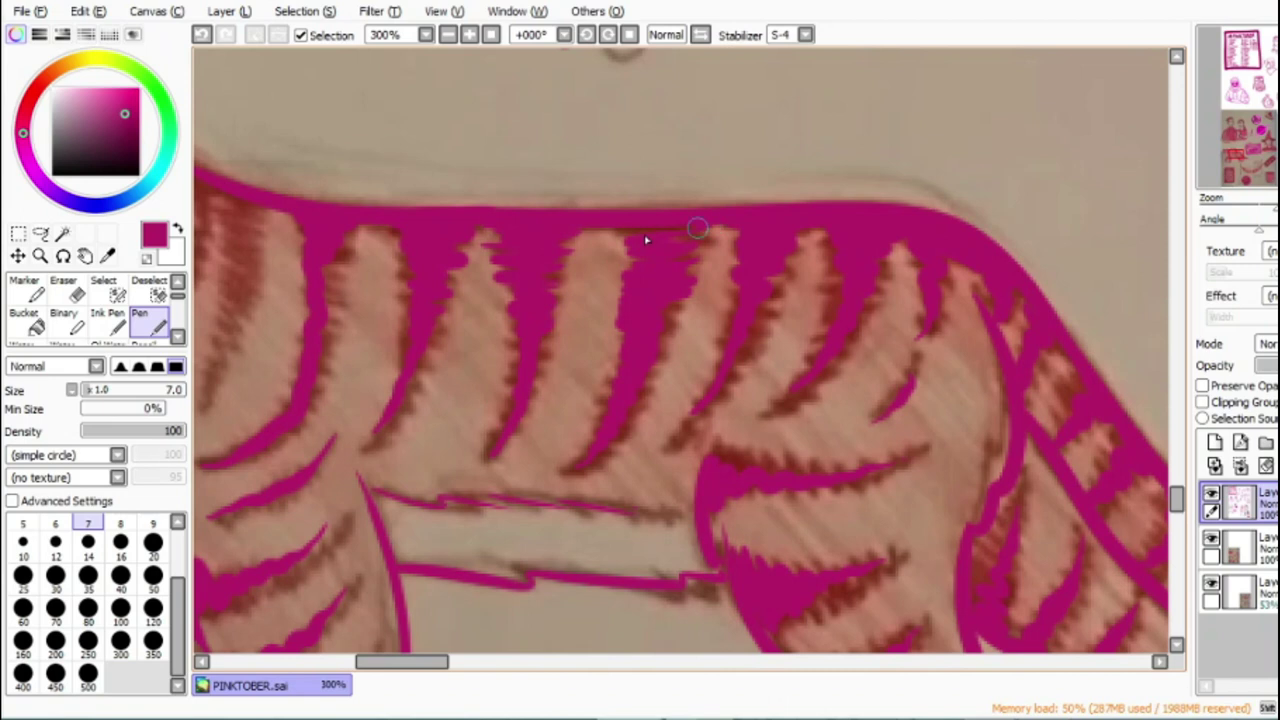
Step: Fill in the stripes behind the tiger's head and thicken the long curved shoulder stripe
left_click_drag(439, 664, 392, 664)
mouse_move(581, 328)
left_mouse_down()
mouse_move(603, 231)
mouse_move(579, 203)
mouse_move(533, 296)
mouse_move(558, 193)
left_mouse_up()
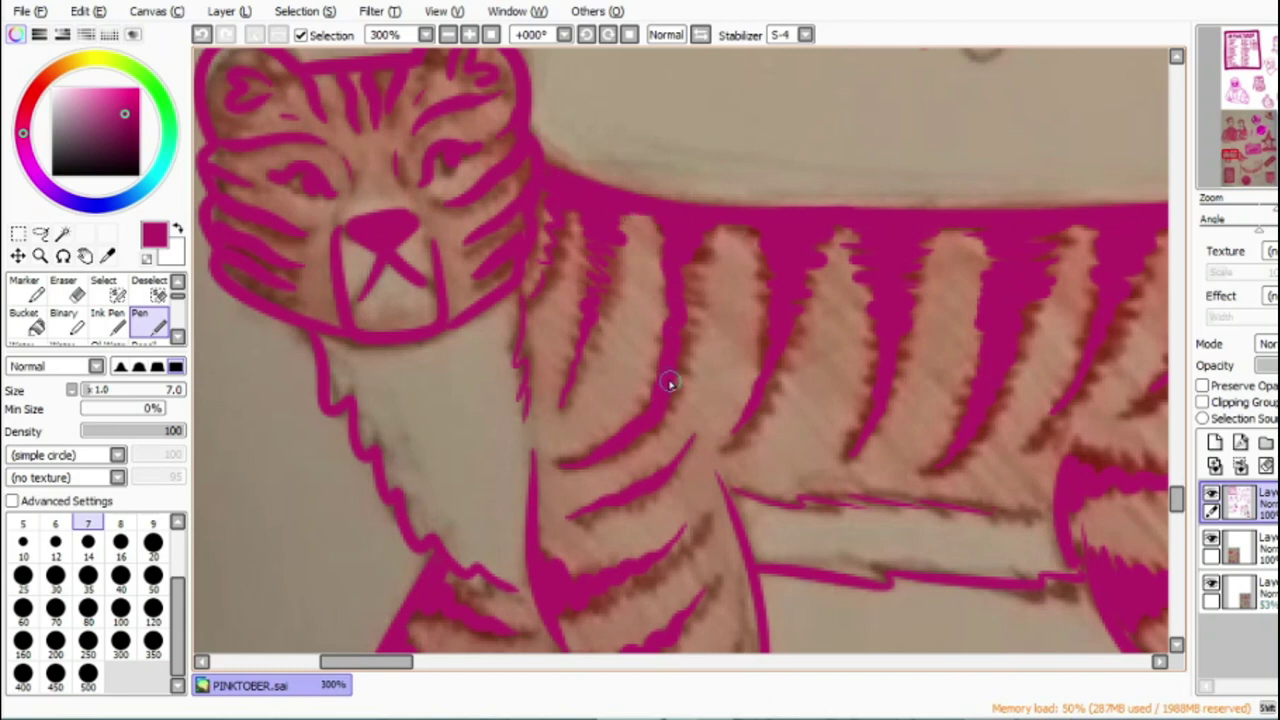
mouse_move(676, 340)
left_mouse_down()
mouse_move(677, 306)
mouse_move(694, 294)
mouse_move(678, 263)
left_mouse_up()
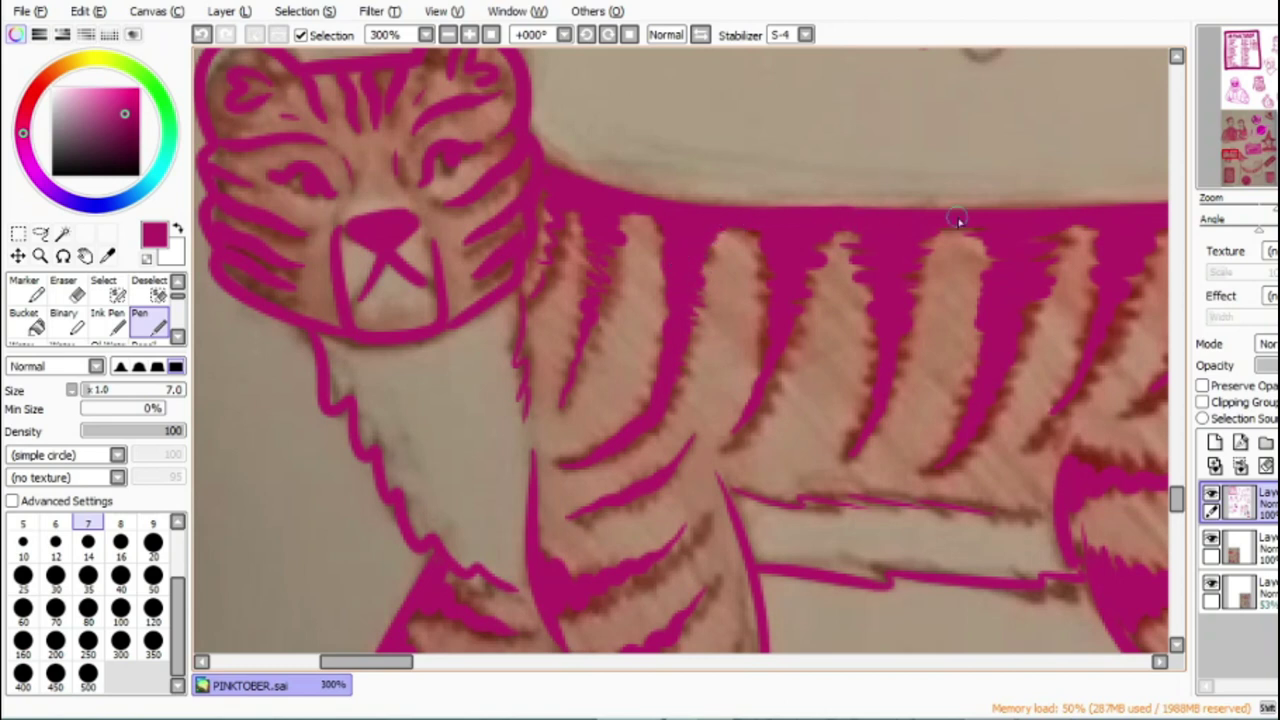
Step: Hide the sketch photo to check the inked tiger as a whole, and show the photo again
left_click(1212, 539)
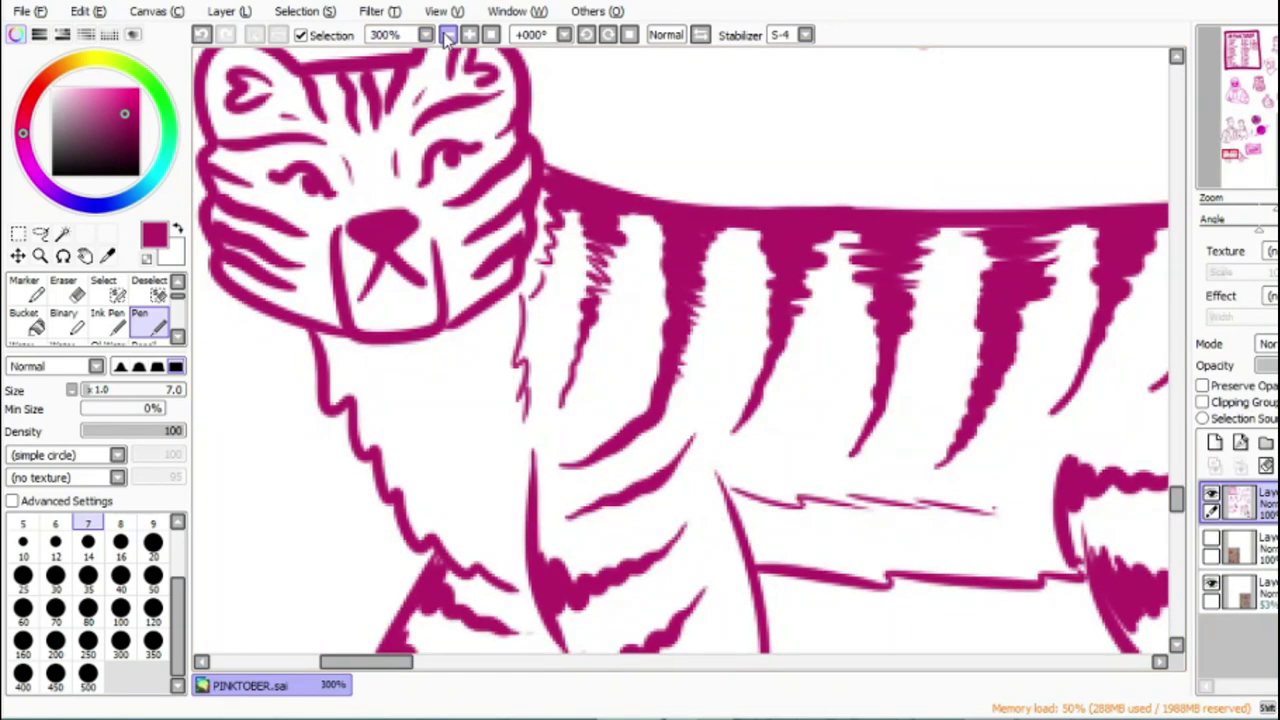
left_click(448, 35)
left_click(448, 35)
left_click(448, 35)
left_click(448, 35)
left_click_drag(580, 661, 651, 664)
left_click(1211, 540)
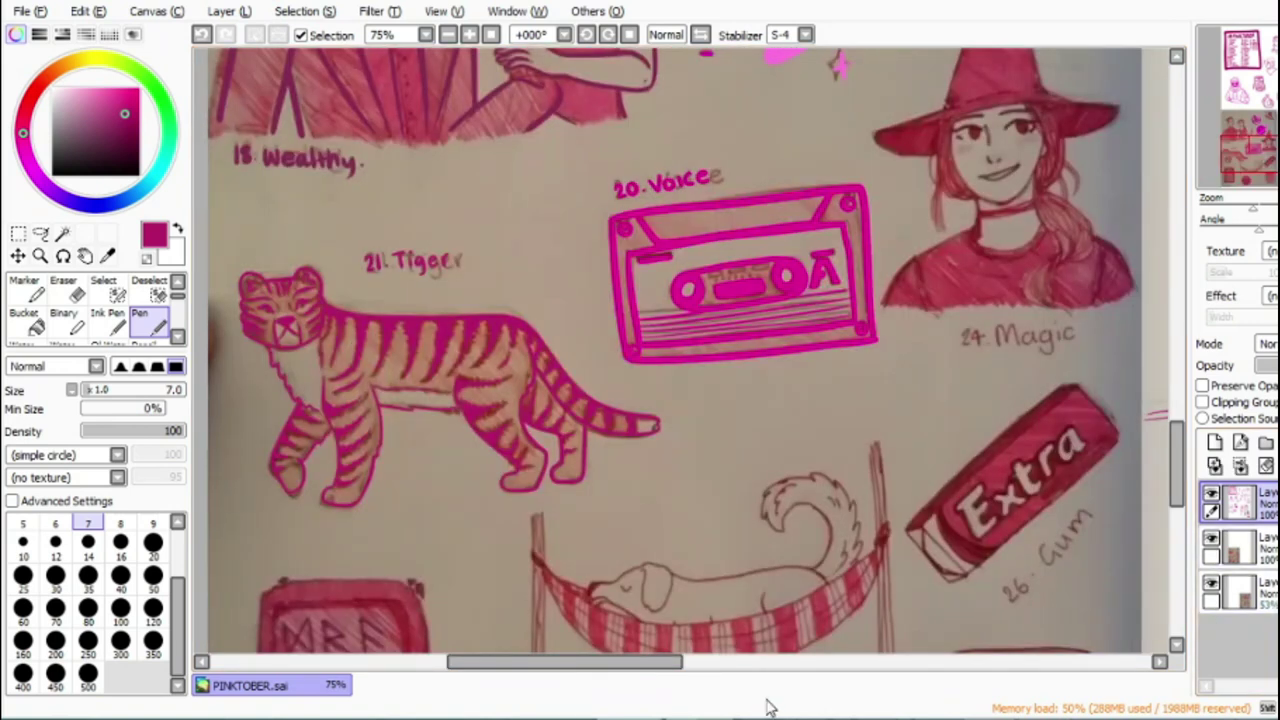
Step: Hand-letter "22. Ancient" vertically beside the rune tablet in a muted dark red sampled from the tablet's edge
left_click_drag(1172, 460, 1159, 504)
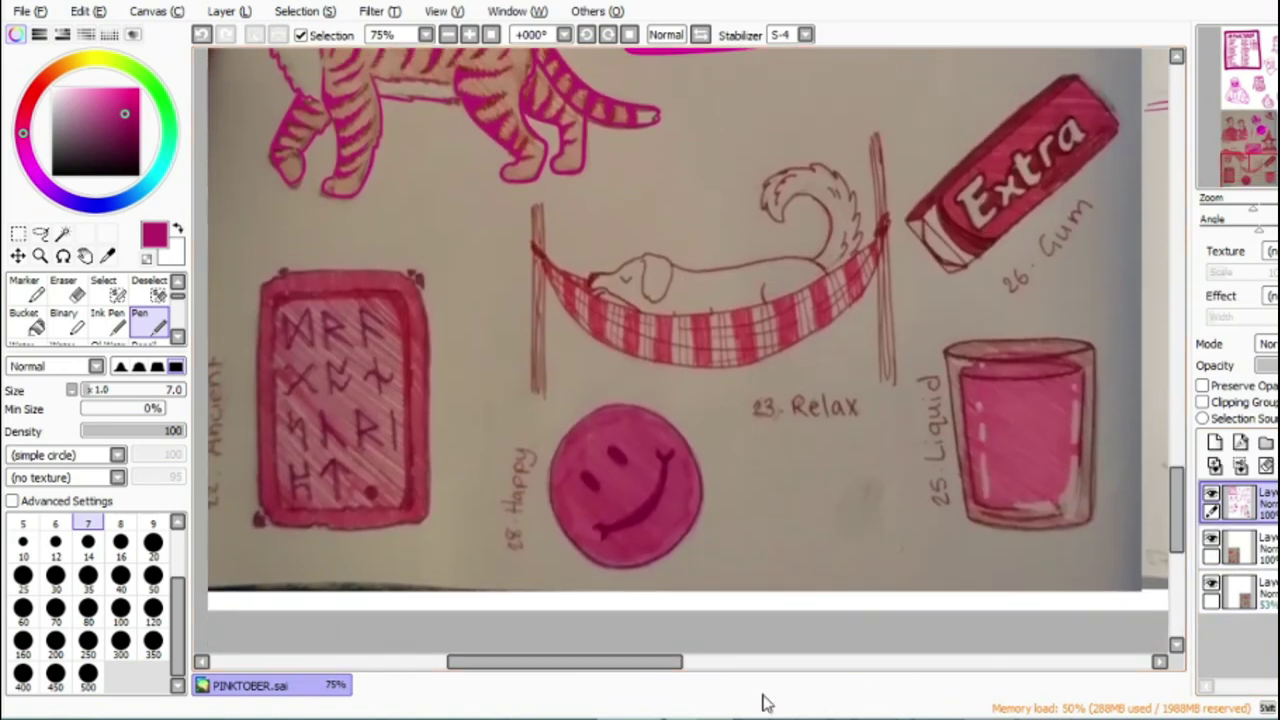
left_click_drag(671, 664, 586, 676)
left_click(470, 36)
left_click(470, 36)
left_click(470, 36)
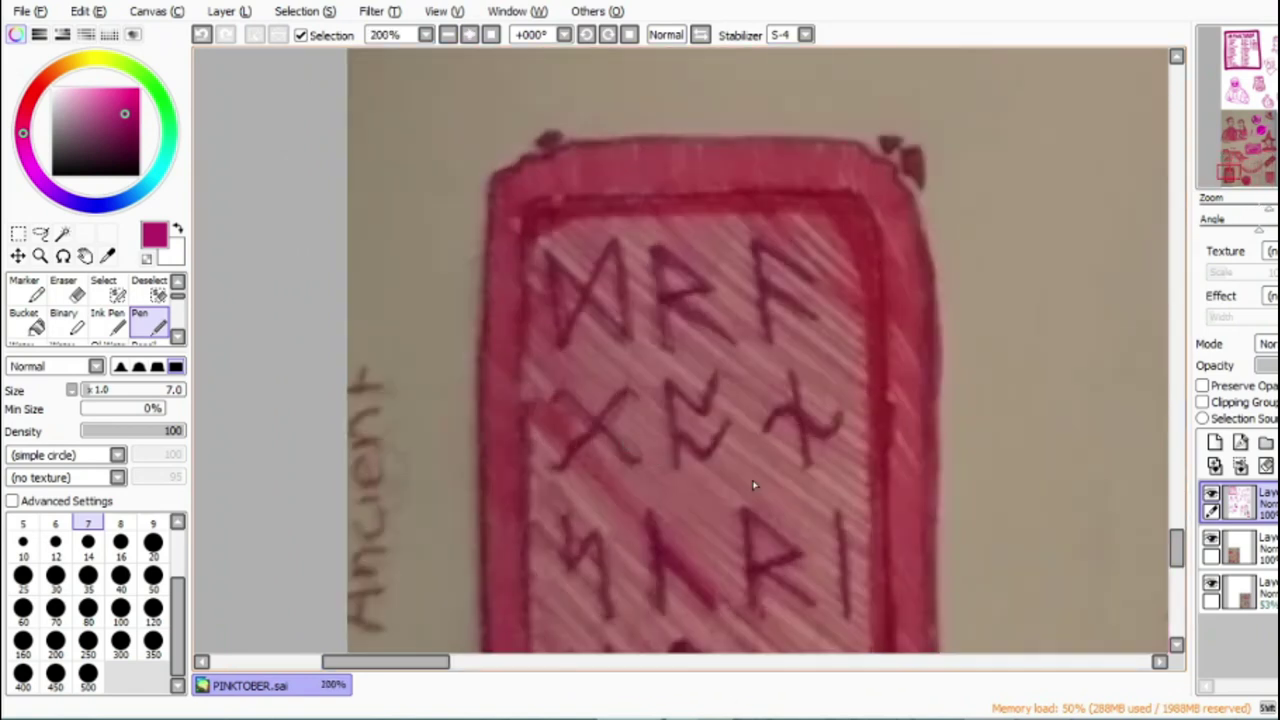
left_click_drag(1181, 549, 1183, 563)
mouse_move(400, 514)
left_mouse_down()
mouse_move(436, 498)
mouse_move(425, 481)
left_mouse_up()
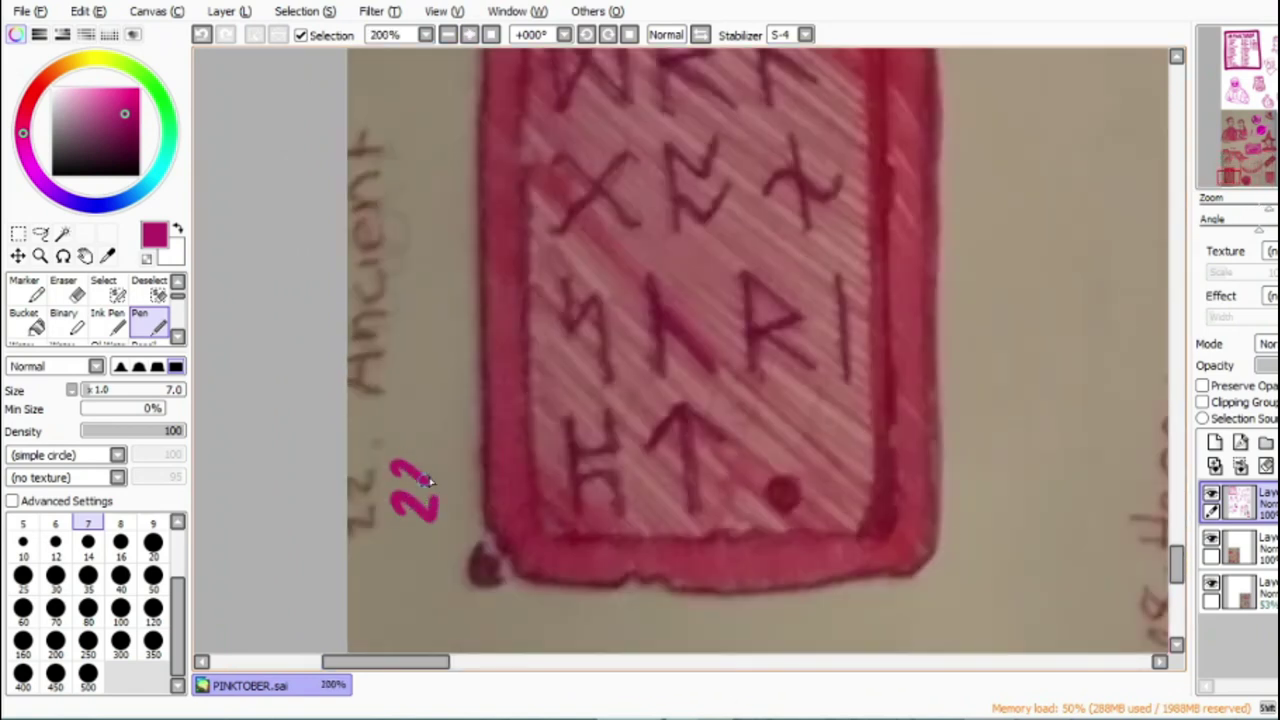
left_click(488, 411, "alt")
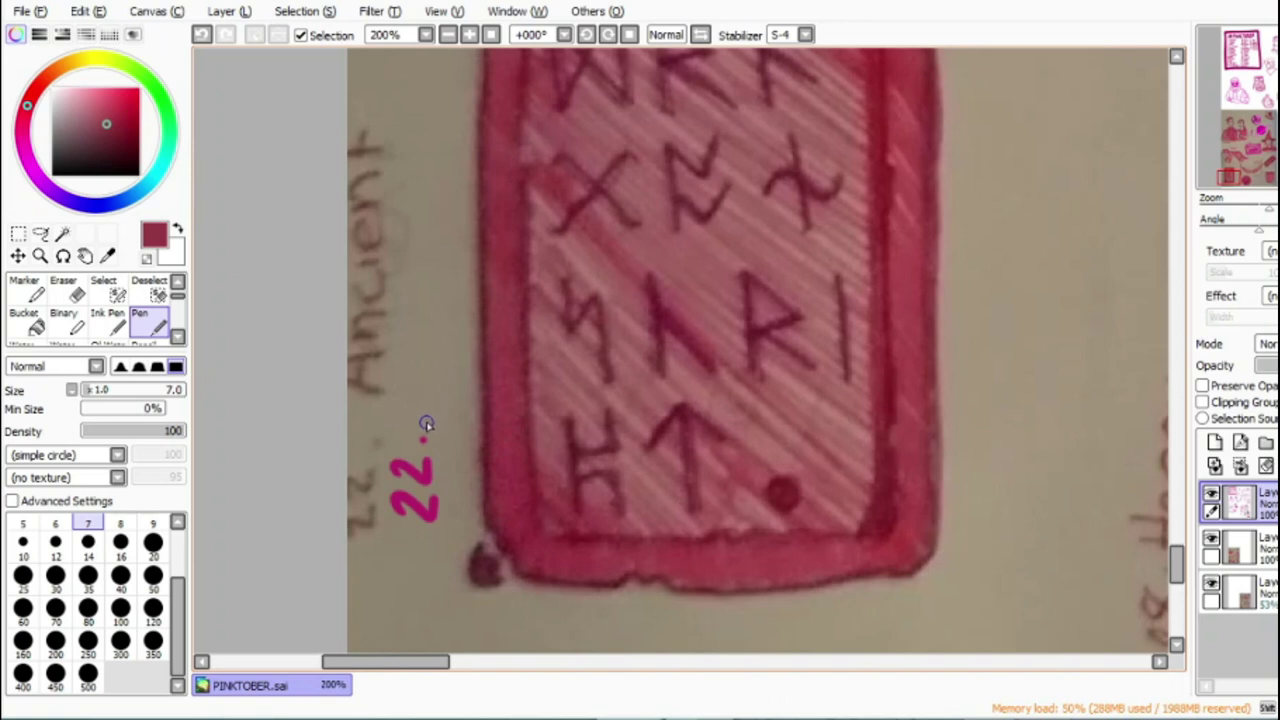
left_click_drag(398, 496, 436, 518)
left_click_drag(392, 470, 428, 484)
mouse_move(427, 428)
left_mouse_down()
mouse_move(413, 393)
mouse_move(412, 415)
mouse_move(387, 363)
mouse_move(396, 305)
mouse_move(372, 316)
mouse_move(399, 284)
mouse_move(376, 186)
mouse_move(410, 165)
left_mouse_up()
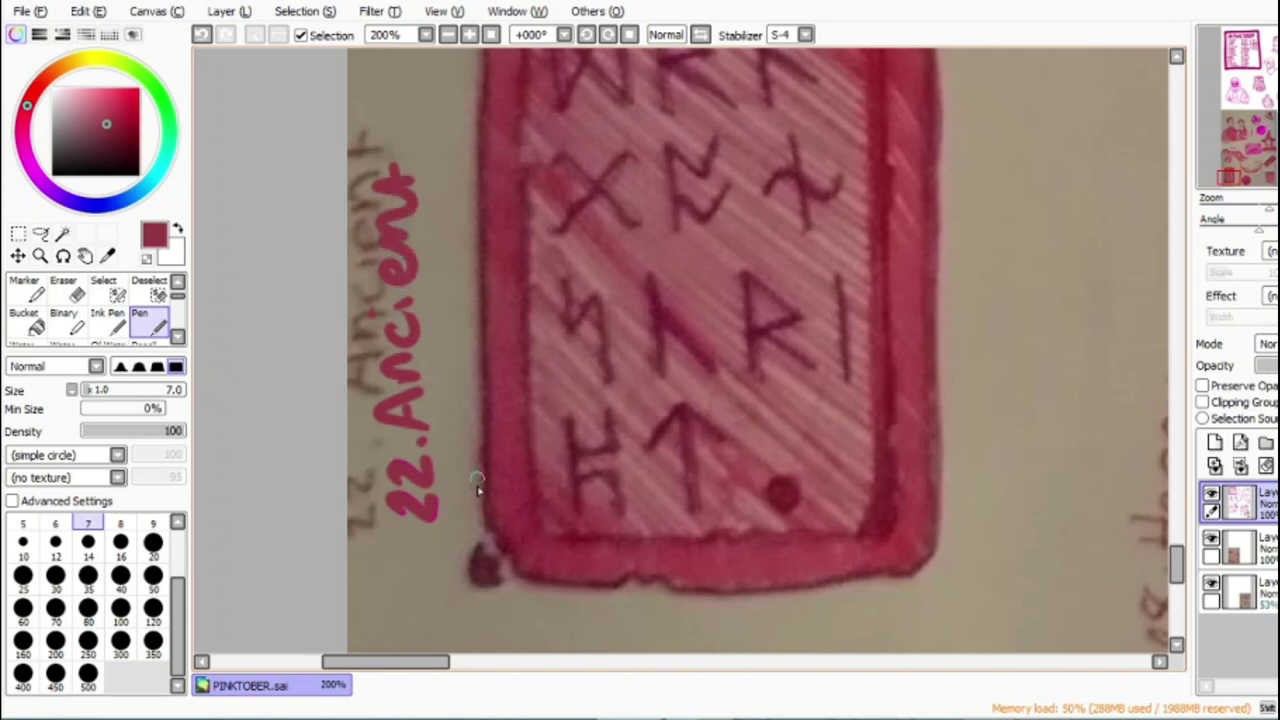
Step: Trace the tablet's rough outer frame with its small corner pieces and the inner border line
mouse_move(474, 558)
left_mouse_down()
mouse_move(486, 590)
mouse_move(480, 553)
mouse_move(624, 583)
left_mouse_up()
left_click_drag(744, 588, 937, 561)
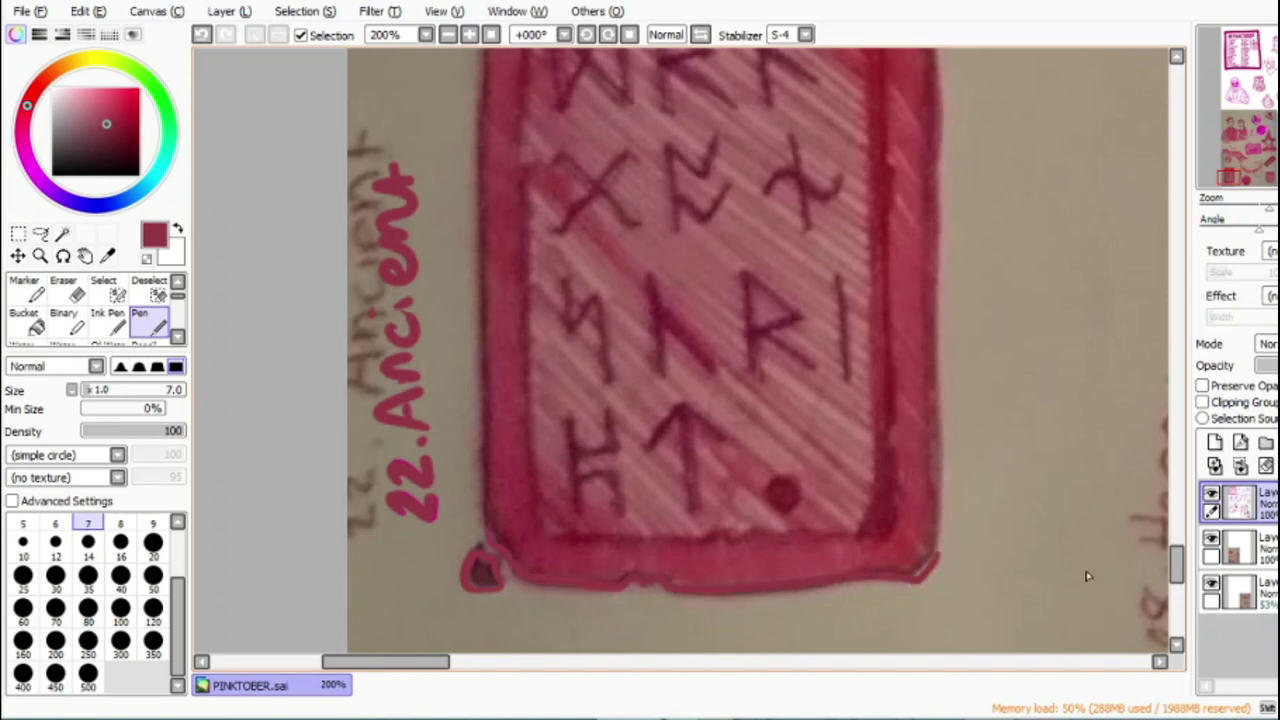
left_click_drag(1177, 566, 1177, 558)
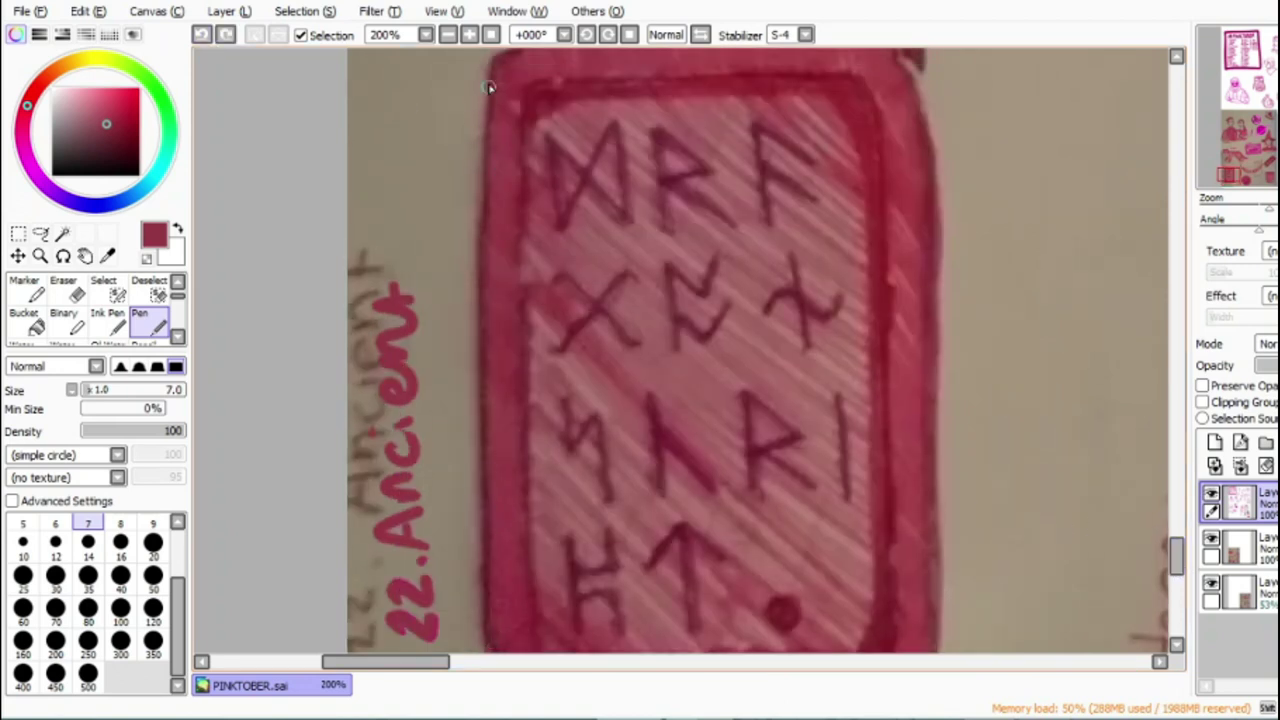
left_click(448, 36)
mouse_move(534, 566)
left_mouse_down()
mouse_move(538, 301)
mouse_move(576, 110)
mouse_move(826, 118)
left_mouse_up()
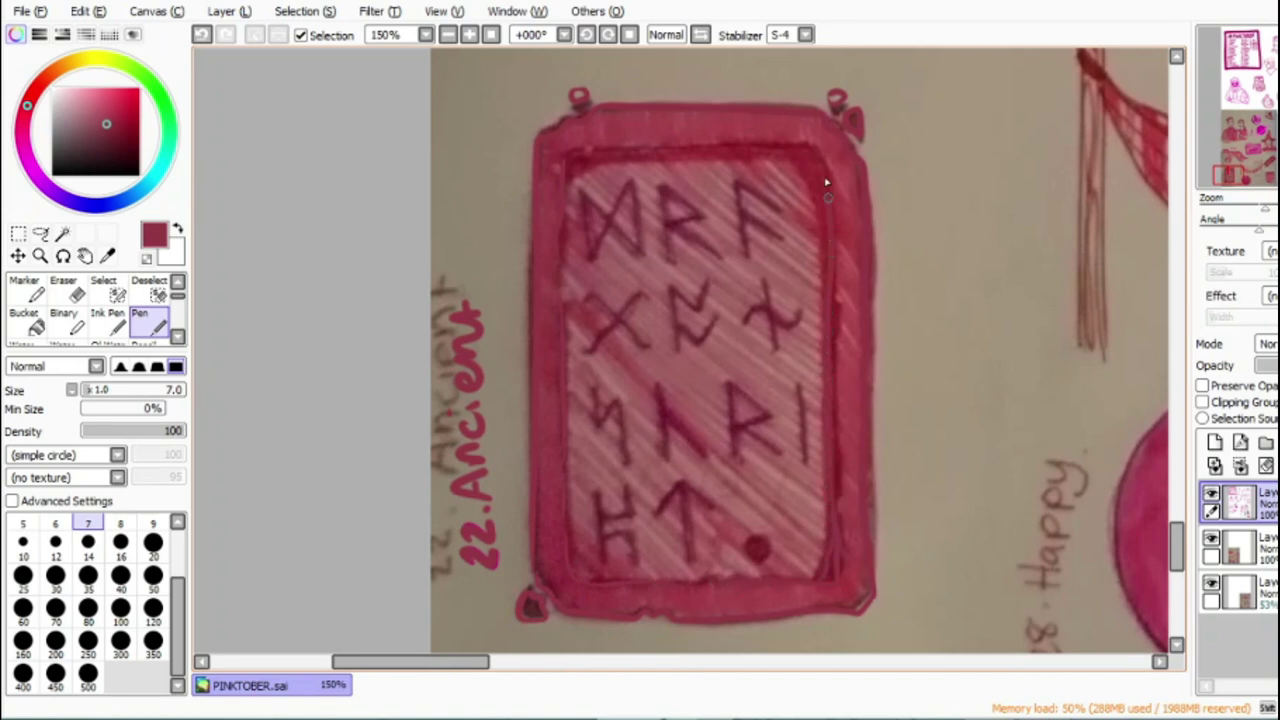
Step: Trace all four rows of runes on the tablet, including the dot in the last row
mouse_move(580, 195)
left_mouse_down()
mouse_move(625, 176)
mouse_move(632, 250)
mouse_move(588, 190)
left_mouse_up()
left_click_drag(663, 206, 693, 240)
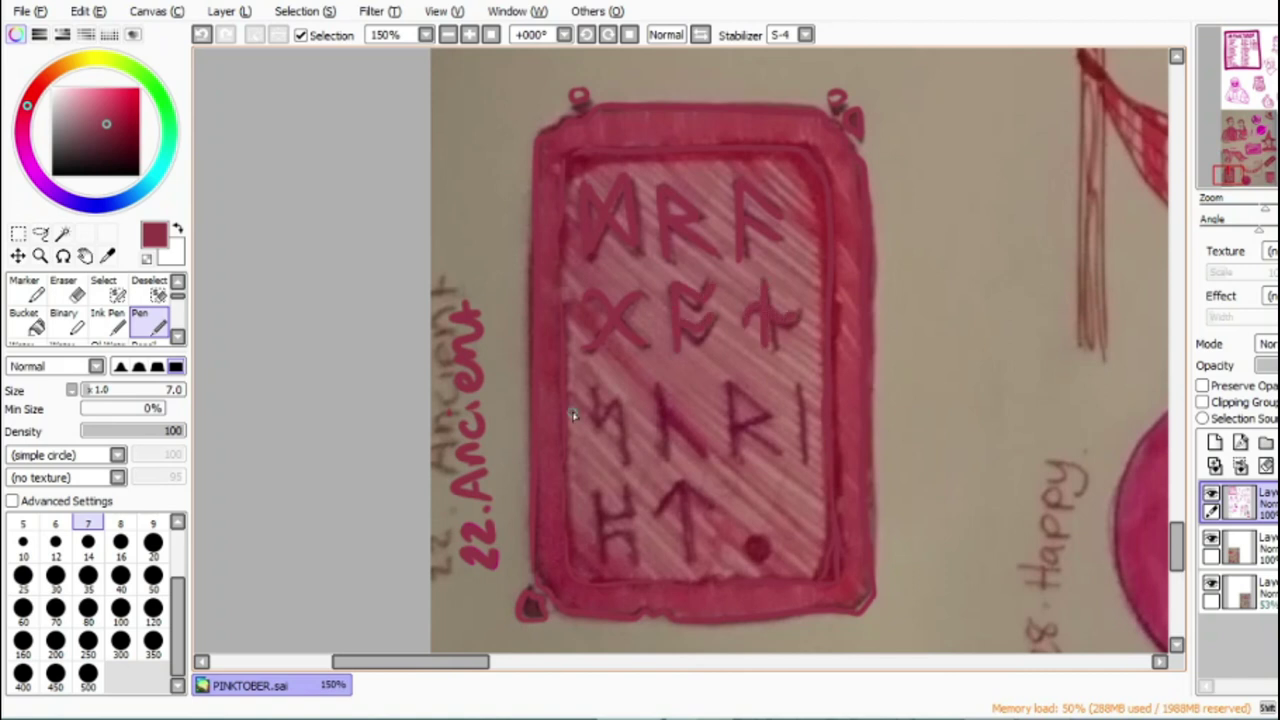
left_click_drag(745, 450, 744, 393)
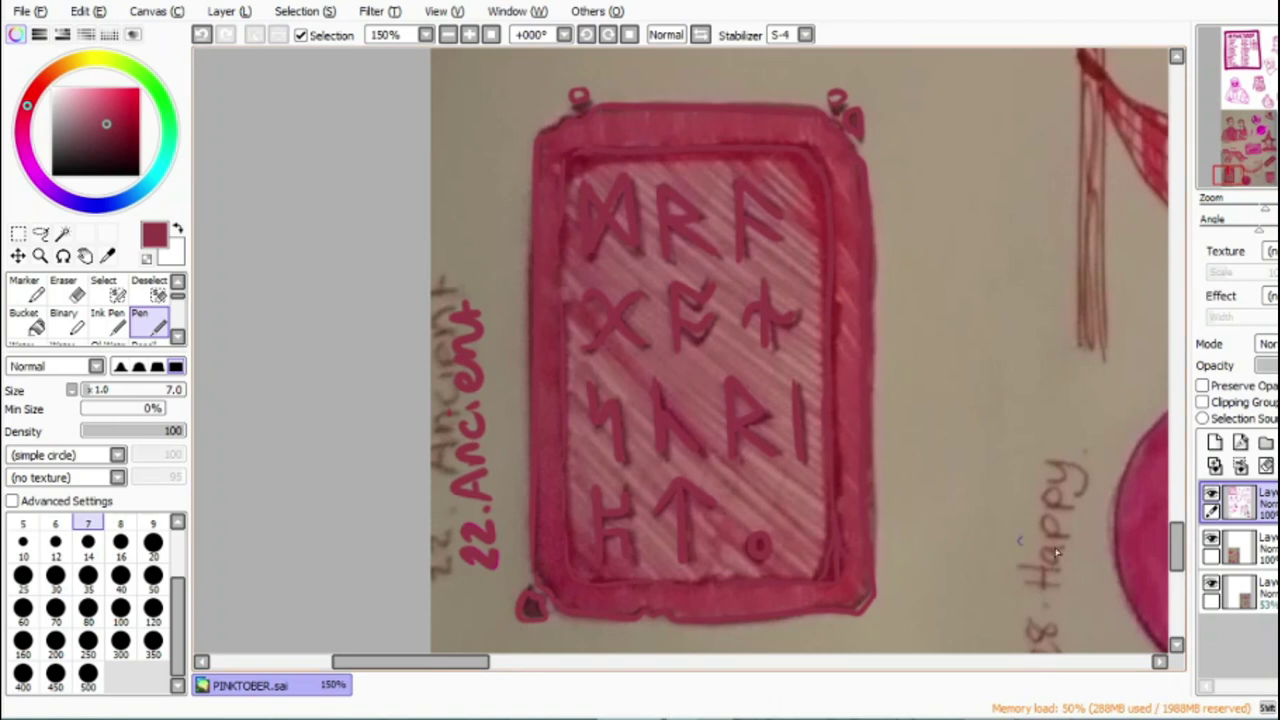
left_click(1211, 540)
left_click(1211, 540)
Step: Letter the caption "23 Relax" over the handwritten one below the hammock sketch
left_click_drag(470, 662, 578, 680)
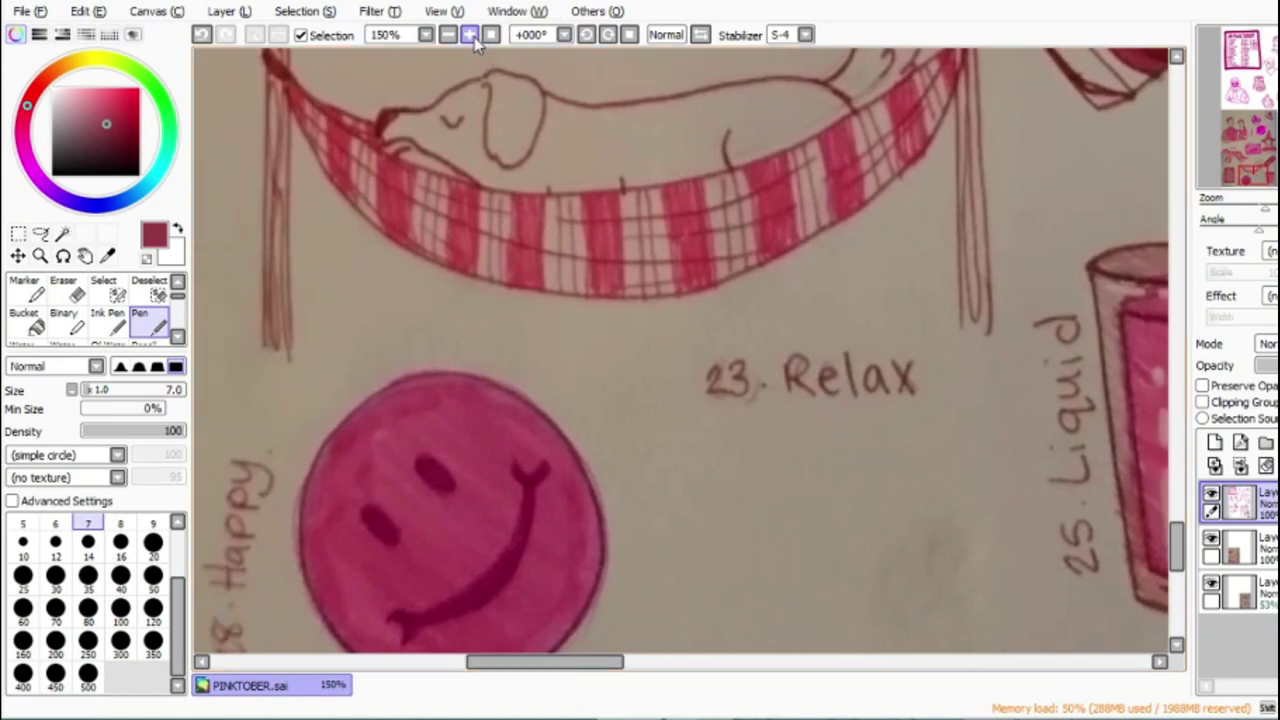
left_click(471, 36)
left_click(471, 36)
left_click(471, 36)
mouse_move(746, 403)
left_mouse_down()
mouse_move(766, 396)
mouse_move(795, 460)
left_mouse_up()
mouse_move(808, 390)
left_mouse_down()
mouse_move(821, 463)
mouse_move(808, 462)
left_mouse_up()
left_click_drag(522, 663, 564, 676)
mouse_move(431, 459)
left_mouse_down()
mouse_move(499, 460)
mouse_move(537, 414)
mouse_move(565, 462)
left_mouse_up()
left_click_drag(586, 363, 606, 468)
mouse_move(674, 420)
left_mouse_down()
mouse_move(700, 436)
mouse_move(707, 390)
mouse_move(739, 442)
mouse_move(732, 420)
mouse_move(754, 387)
mouse_move(707, 391)
mouse_move(707, 452)
left_mouse_up()
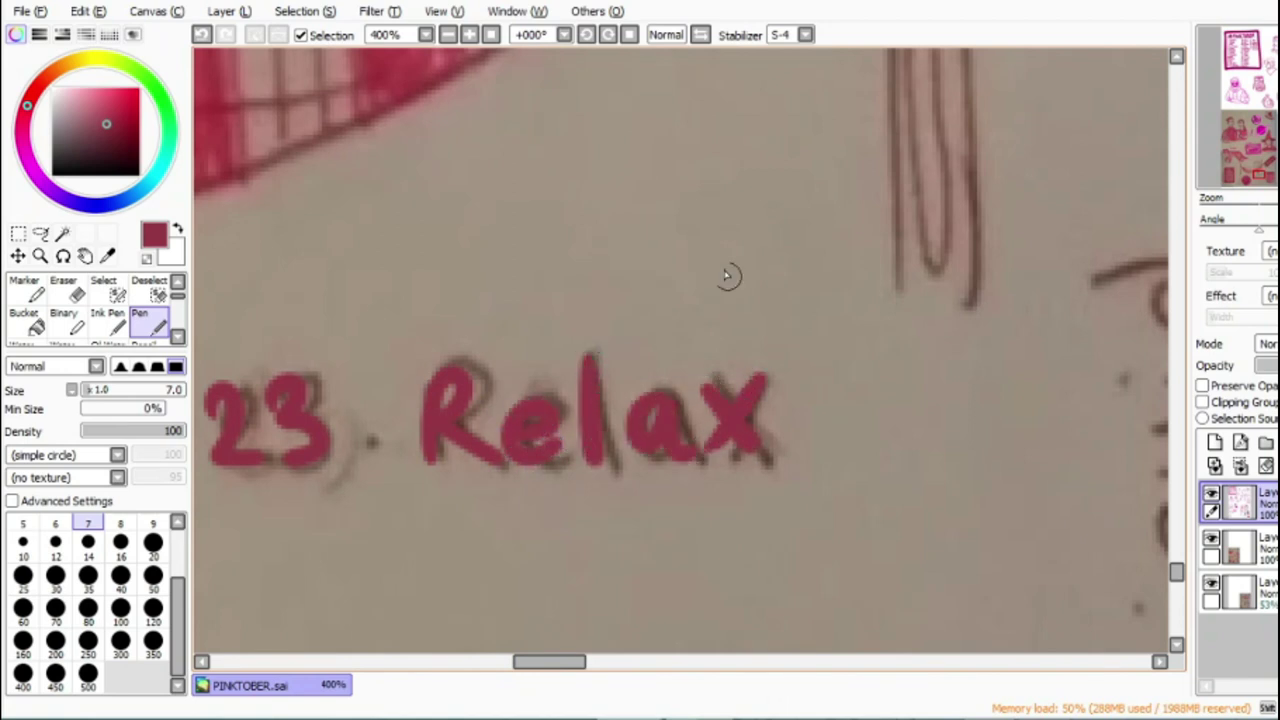
left_click(448, 35)
left_click(448, 35)
left_click(448, 35)
left_click_drag(1180, 565, 1180, 538)
left_click(153, 577)
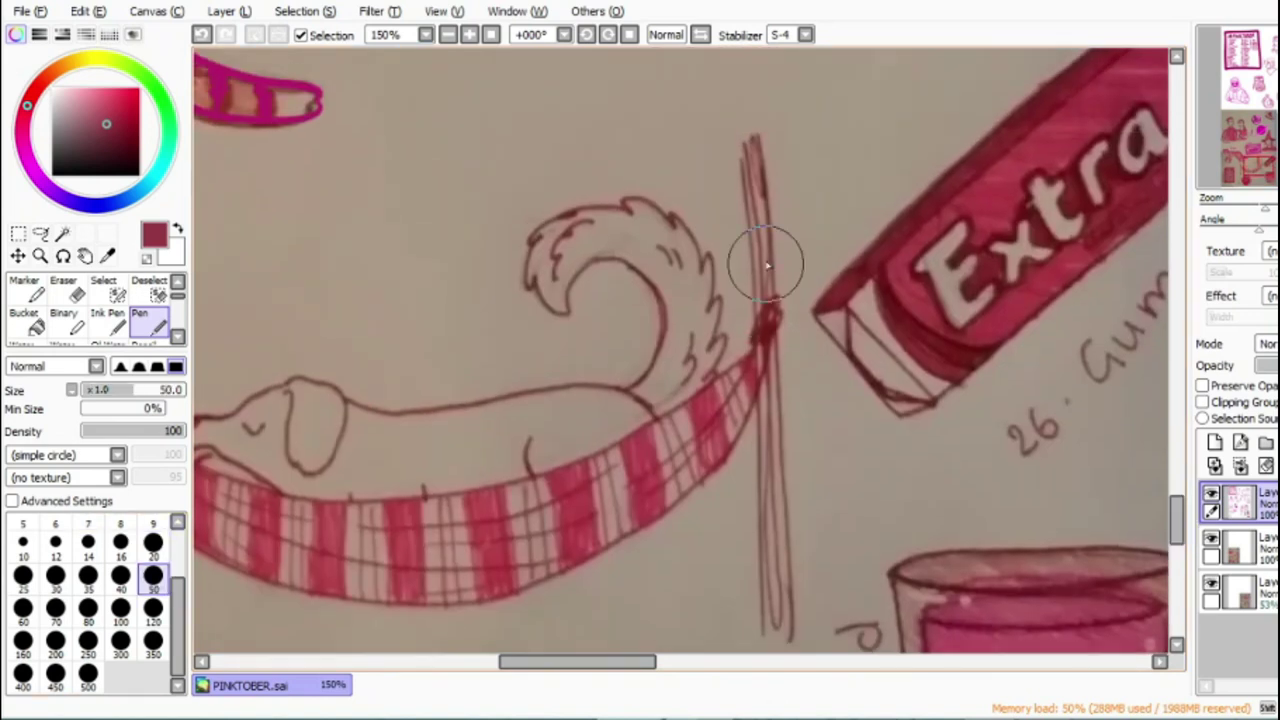
left_click(89, 546)
left_click_drag(738, 153, 745, 628)
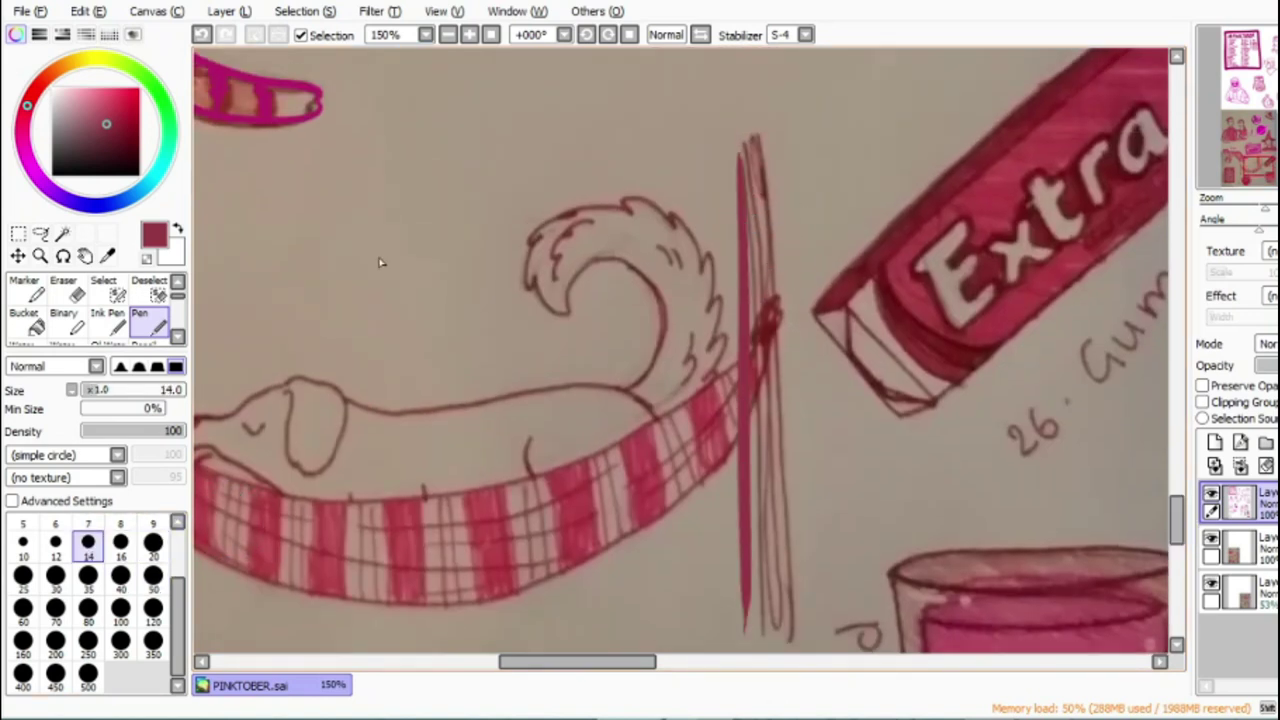
key("ctrl+z")
key("bracketleft")
mouse_move(746, 145)
left_mouse_down()
mouse_move(757, 628)
mouse_move(793, 612)
left_mouse_up()
left_click(201, 36)
left_click(201, 36)
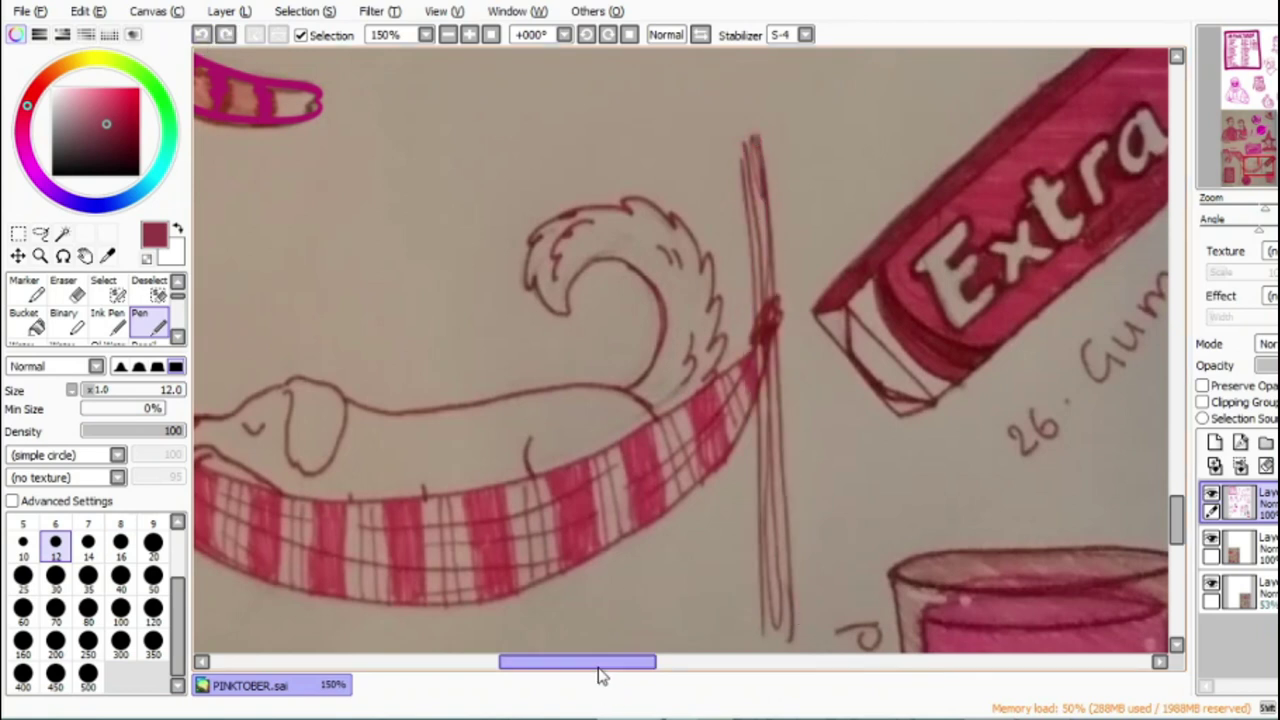
Step: Draw the hammock's two poles as thick straight strokes in a darker maroon with a size 16 brush
left_click_drag(600, 665, 540, 665)
left_click(121, 545)
left_click_drag(1176, 521, 1176, 525)
left_click_drag(107, 122, 121, 144)
left_click_drag(445, 227, 444, 613)
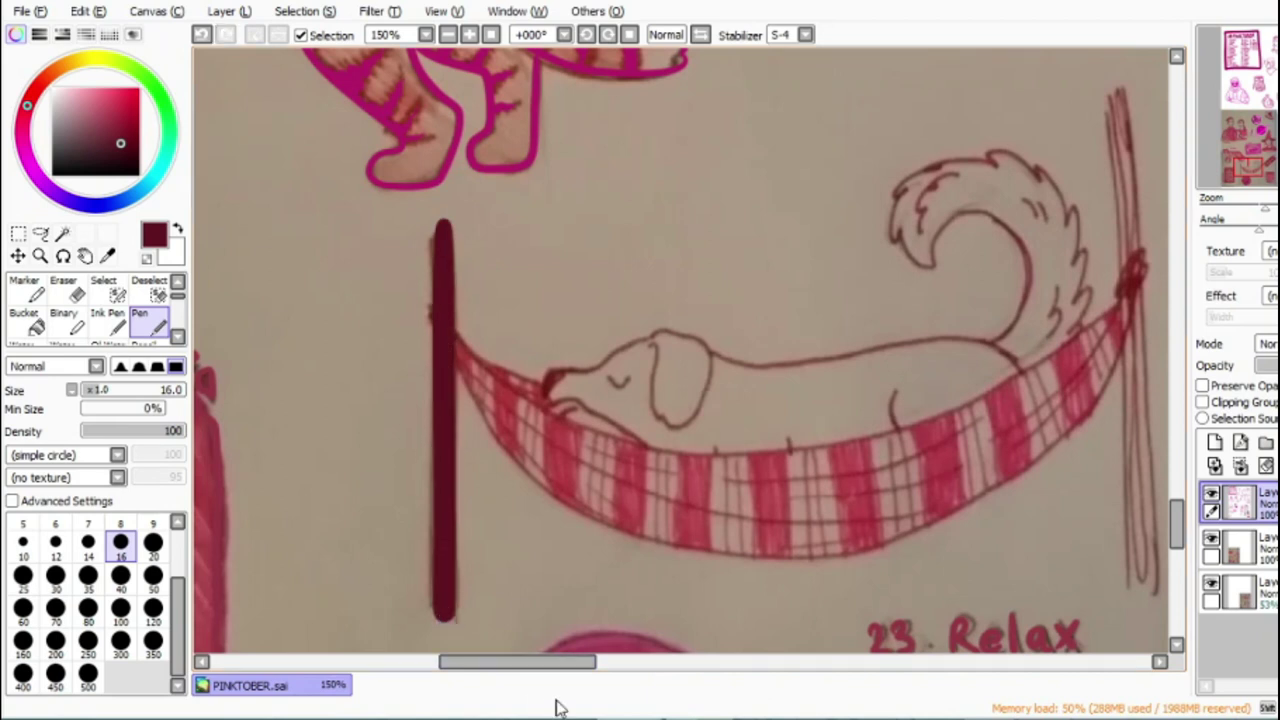
left_click_drag(546, 663, 591, 663)
left_click_drag(848, 82, 867, 596)
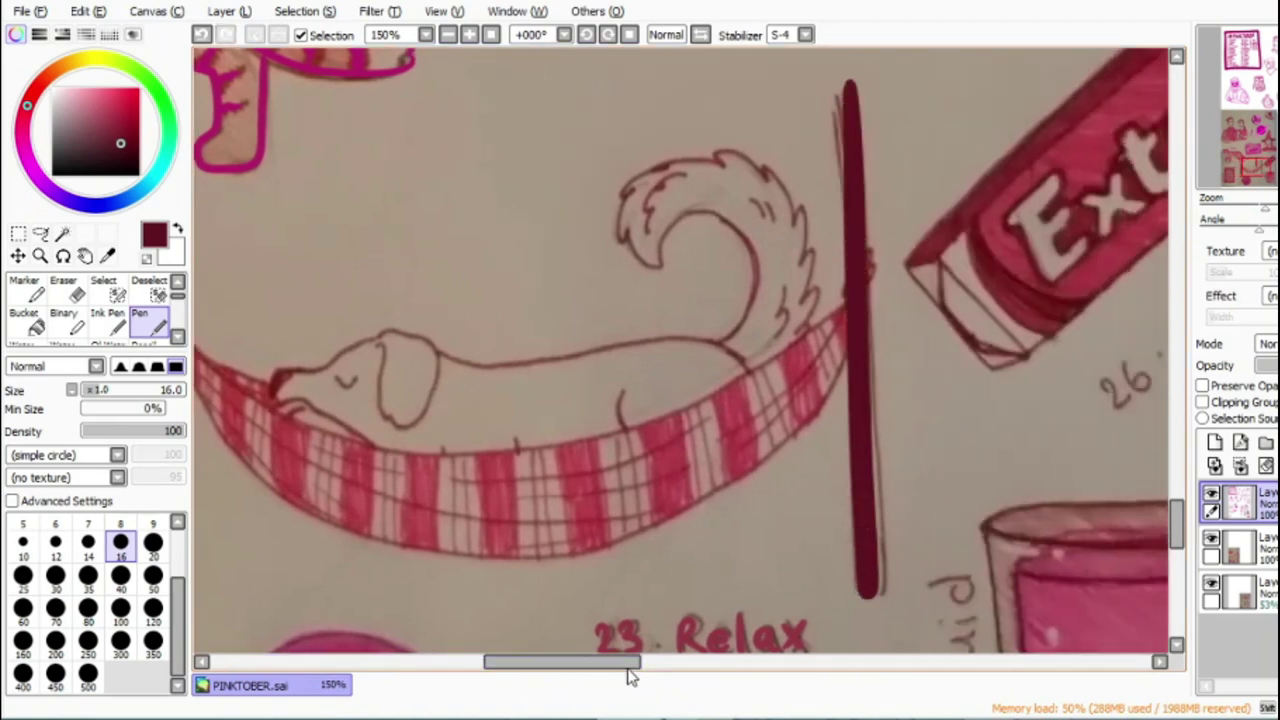
Step: Trace the hammock's upper and lower edges and its lengthwise folds in the dark red sampled from the caption
left_click_drag(630, 664, 611, 664)
left_click(792, 640, "alt")
mouse_move(275, 320)
left_mouse_down()
mouse_move(330, 370)
mouse_move(778, 404)
mouse_move(978, 268)
mouse_move(972, 292)
mouse_move(700, 540)
mouse_move(315, 400)
mouse_move(600, 495)
mouse_move(937, 334)
left_mouse_up()
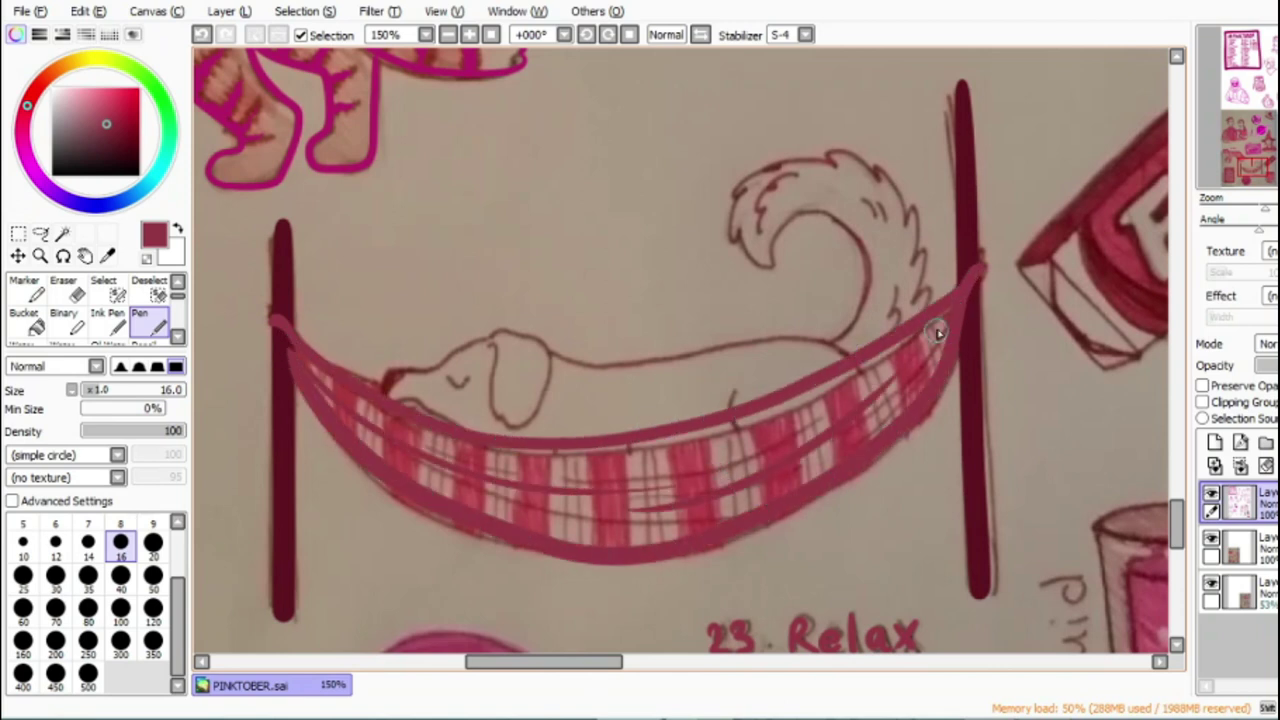
Step: Trace the sleeping dog's paw, head, closed eye, ear and back with a size 9 brush
left_click(467, 34)
left_click(153, 523)
left_click_drag(499, 661, 473, 662)
mouse_move(407, 440)
left_mouse_down()
mouse_move(457, 457)
mouse_move(515, 505)
left_mouse_up()
mouse_move(595, 325)
left_mouse_down()
mouse_move(392, 395)
mouse_move(380, 432)
left_mouse_up()
left_click_drag(510, 400, 551, 409)
mouse_move(595, 318)
left_mouse_down()
mouse_move(686, 457)
mouse_move(600, 364)
mouse_move(593, 335)
left_mouse_up()
left_click_drag(487, 661, 523, 661)
mouse_move(350, 368)
left_mouse_down()
mouse_move(677, 357)
mouse_move(905, 328)
left_mouse_up()
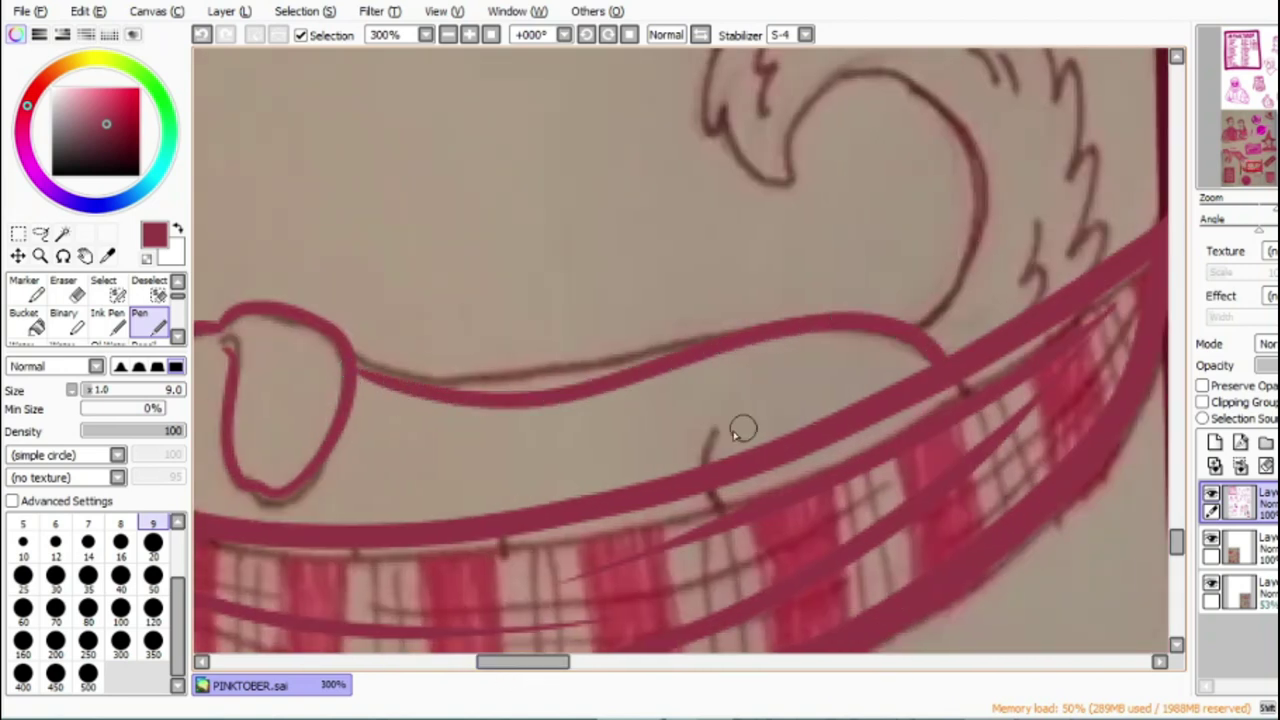
Step: Trace the dog's curled fluffy tail with its inner fur strokes and the short hind leg line
scroll(1090, 515, "up", 3)
scroll(1090, 515, "down", 2)
mouse_move(905, 552)
left_mouse_down()
mouse_move(954, 514)
mouse_move(789, 414)
mouse_move(712, 287)
mouse_move(903, 194)
mouse_move(1040, 271)
mouse_move(1089, 374)
mouse_move(1045, 499)
left_mouse_up()
mouse_move(746, 335)
left_mouse_down()
mouse_move(767, 288)
mouse_move(836, 234)
left_mouse_up()
left_click_drag(971, 261, 997, 302)
left_click_drag(1006, 264, 1013, 305)
Step: Add two short thin crease lines inside the dog's ear
left_click_drag(1179, 529, 1179, 537)
left_click_drag(534, 667, 510, 668)
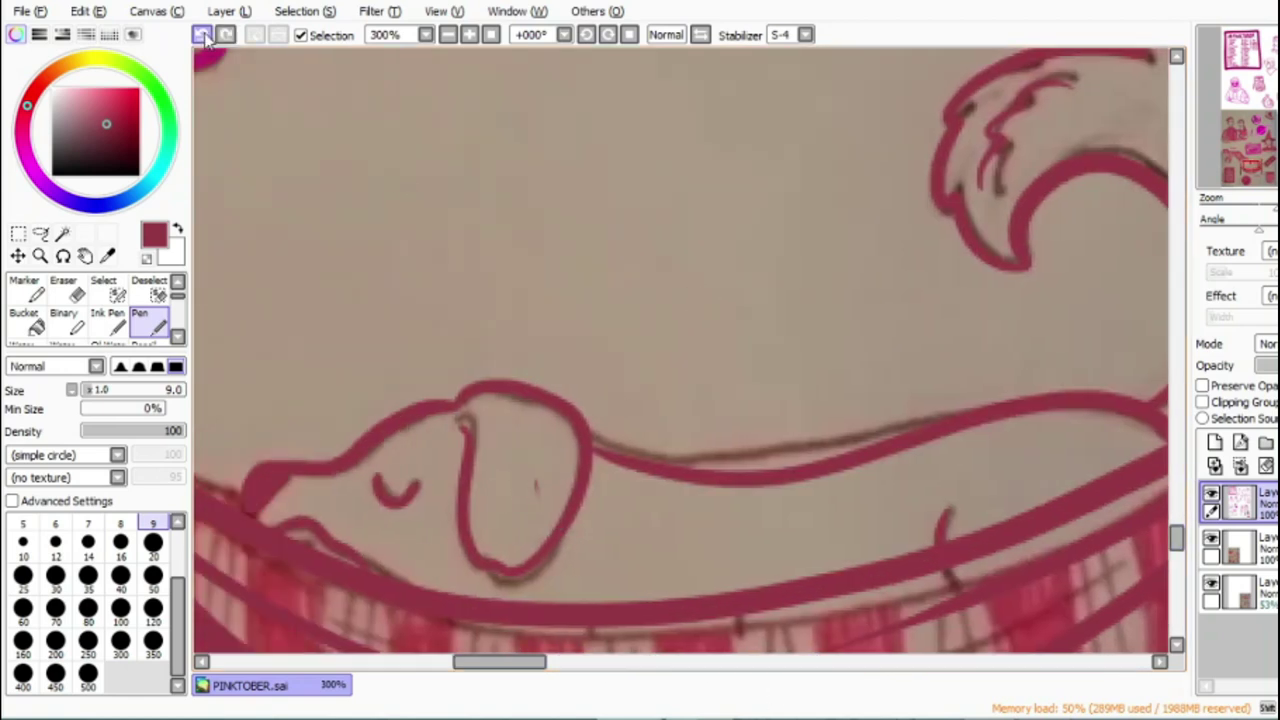
left_click_drag(502, 472, 520, 510)
left_click_drag(508, 490, 516, 526)
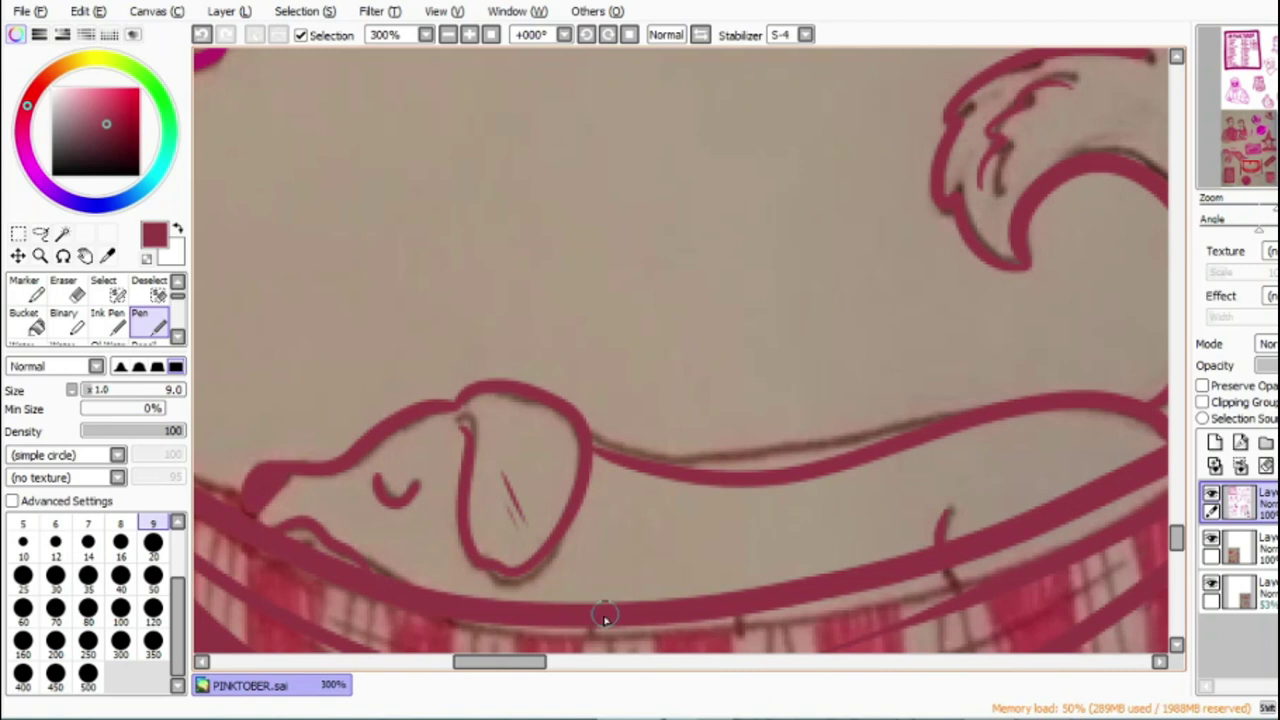
Step: Hide the sketch photo to check the inked hammock and dog, and show the photo again
left_click(448, 36)
left_click(448, 36)
left_click(448, 36)
left_click(1211, 541)
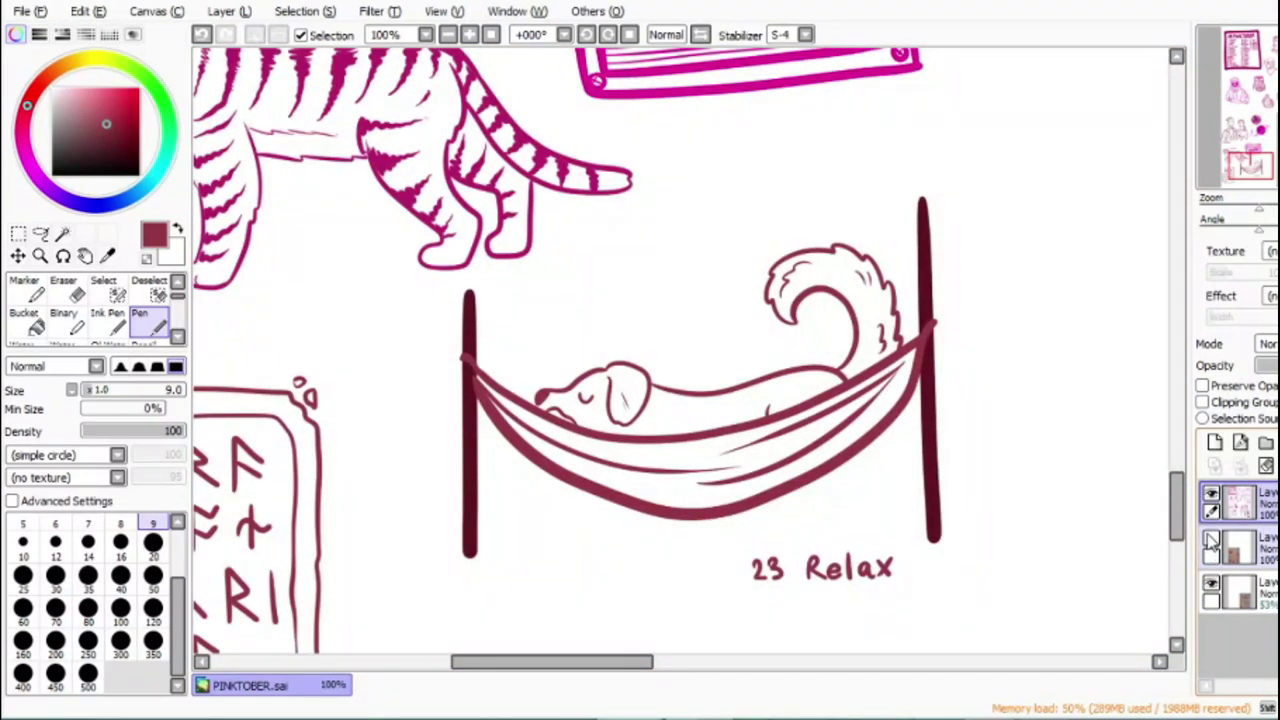
left_click(1211, 545)
Step: Add a new layer between the line art and the sketch photo for the hammock's stripes
scroll(1065, 337, "down", 1)
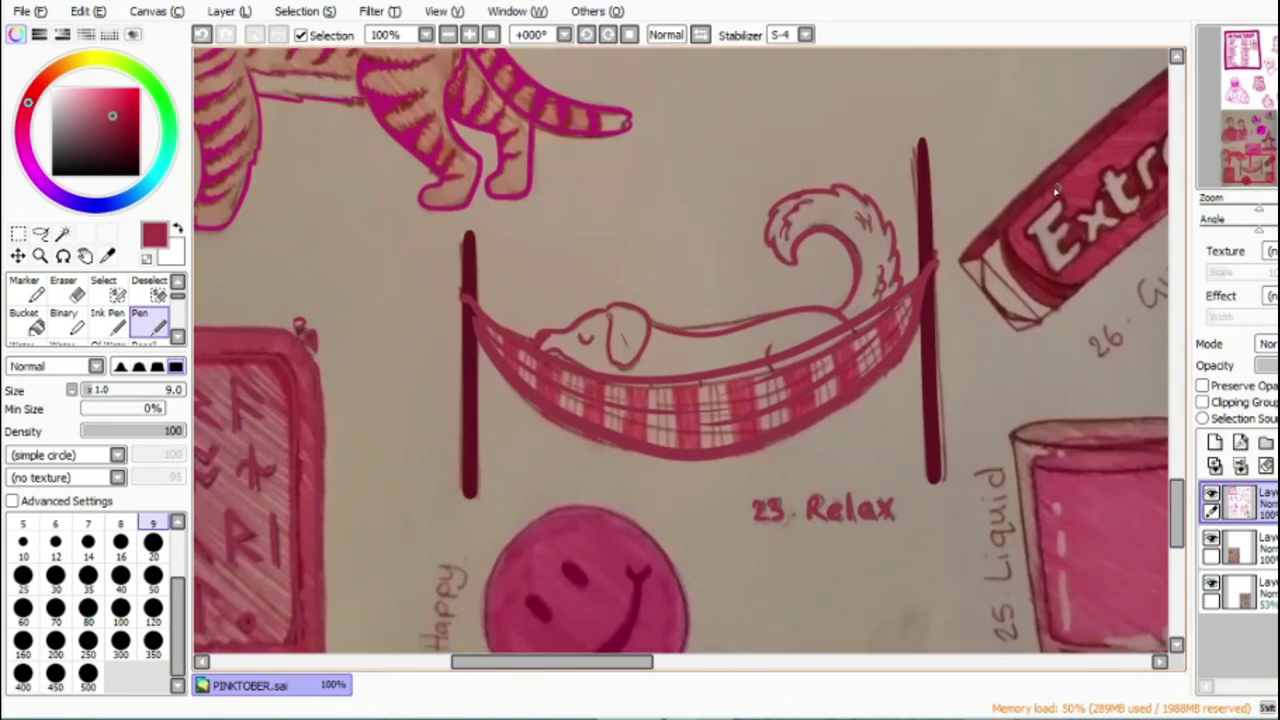
left_click(469, 36)
left_click(469, 36)
left_click(1240, 553)
left_click(1217, 443)
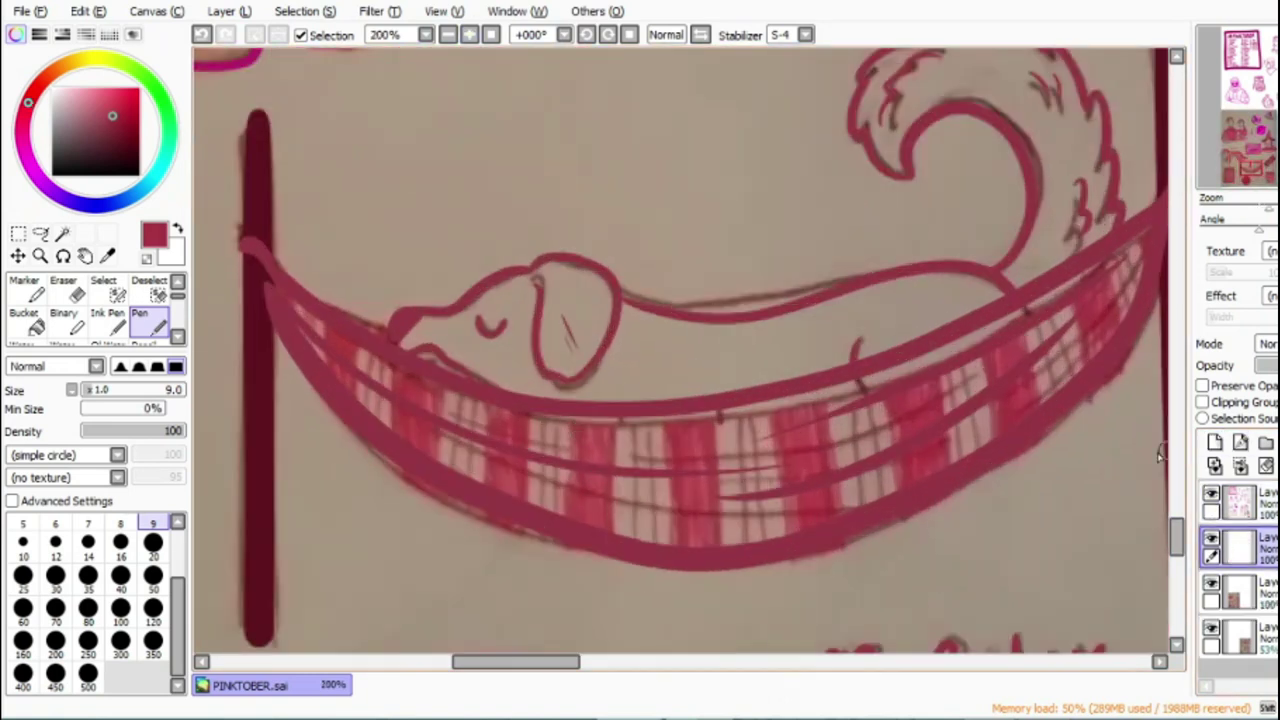
Step: Paint the hammock's wide crosswise stripes in solid red from end to end with a size 20 brush
left_click(153, 541)
mouse_move(348, 348)
left_mouse_down()
mouse_move(429, 449)
mouse_move(376, 366)
mouse_move(505, 458)
mouse_move(518, 418)
mouse_move(583, 490)
mouse_move(600, 423)
mouse_move(668, 430)
mouse_move(689, 449)
mouse_move(685, 400)
left_mouse_up()
mouse_move(773, 400)
left_mouse_down()
mouse_move(809, 514)
mouse_move(792, 400)
left_mouse_up()
mouse_move(901, 393)
left_mouse_down()
mouse_move(886, 486)
mouse_move(894, 374)
left_mouse_up()
left_click_drag(985, 345, 998, 332)
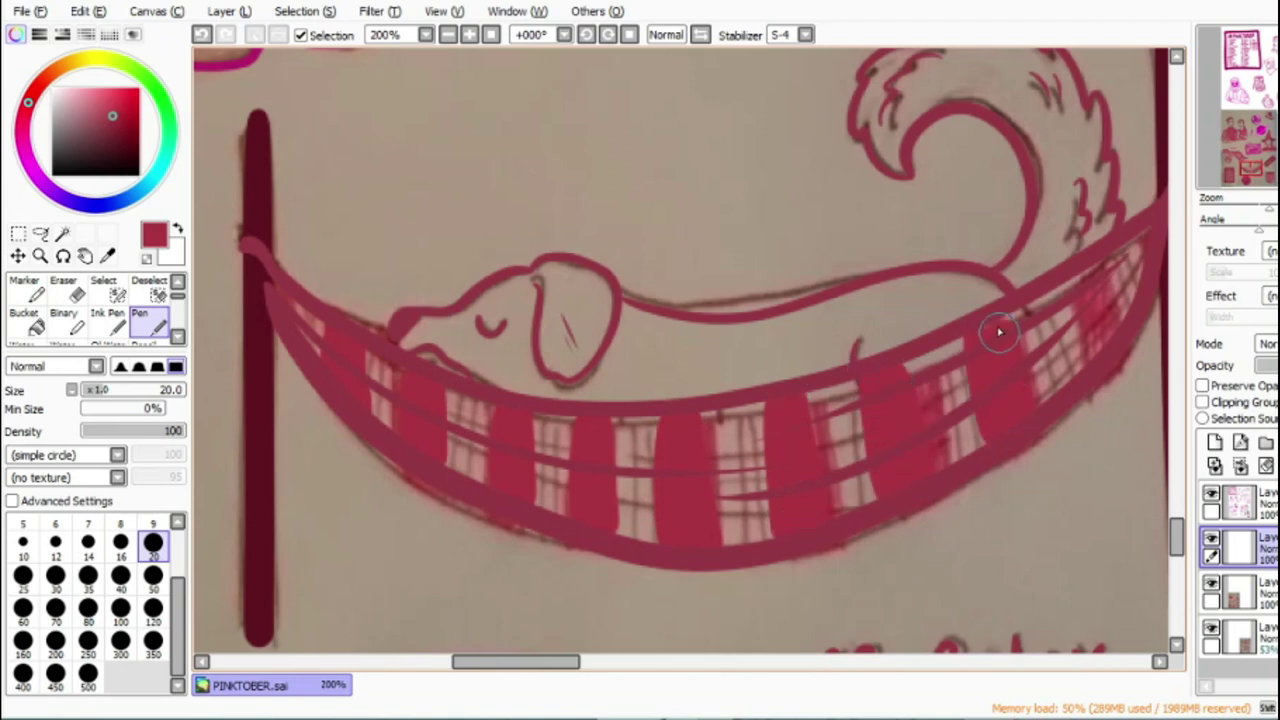
left_click_drag(568, 665, 592, 665)
mouse_move(883, 289)
left_mouse_down()
mouse_move(911, 321)
mouse_move(914, 287)
left_mouse_up()
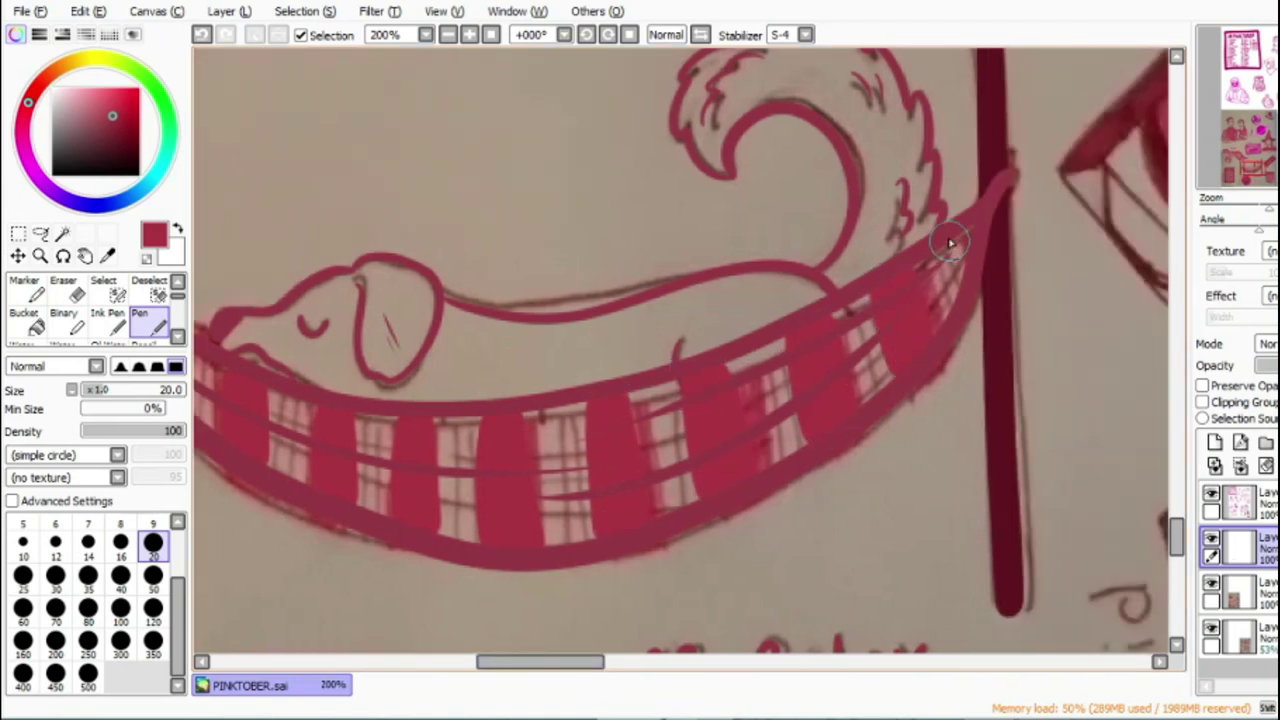
left_click_drag(950, 243, 940, 300)
Step: Hide the sketch photo behind the hammock and review the striped hammock against white
left_click(1211, 584)
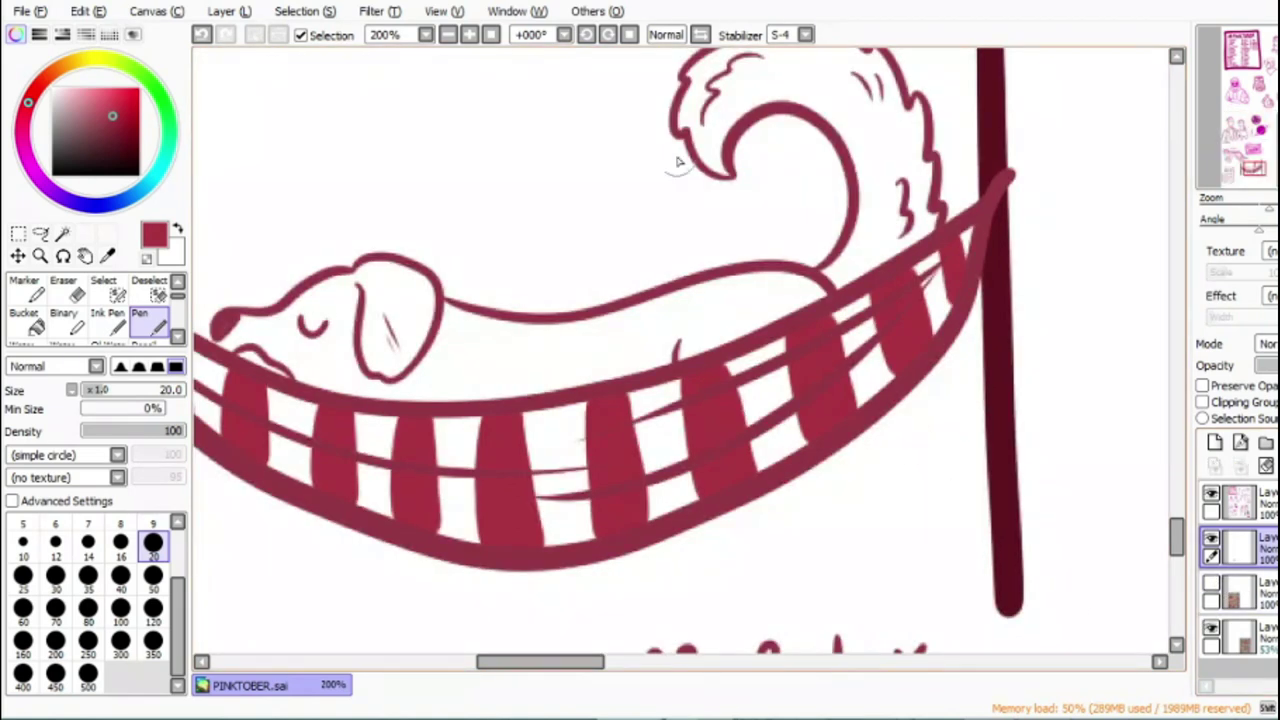
left_click(449, 36)
left_click(449, 36)
left_click(449, 36)
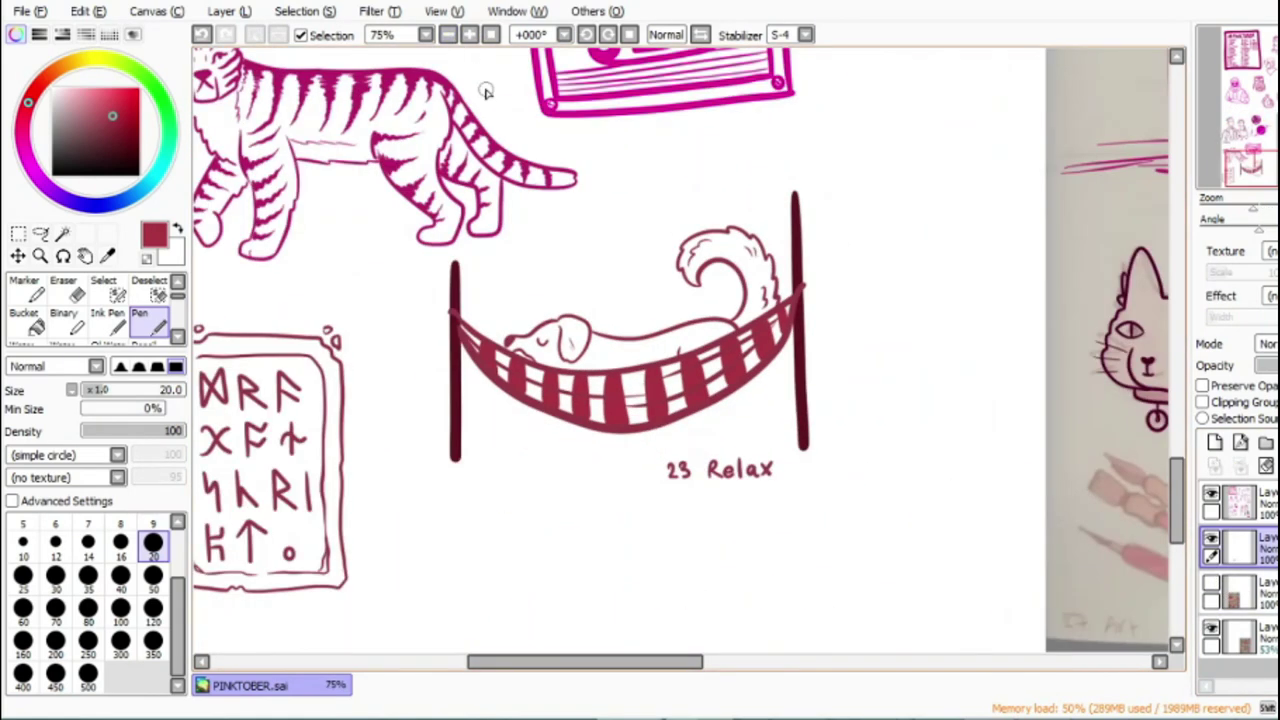
Step: Recolour the hammock stripes light pink on a new clipped layer with a size 300 brush, and merge it down
left_click(1215, 442)
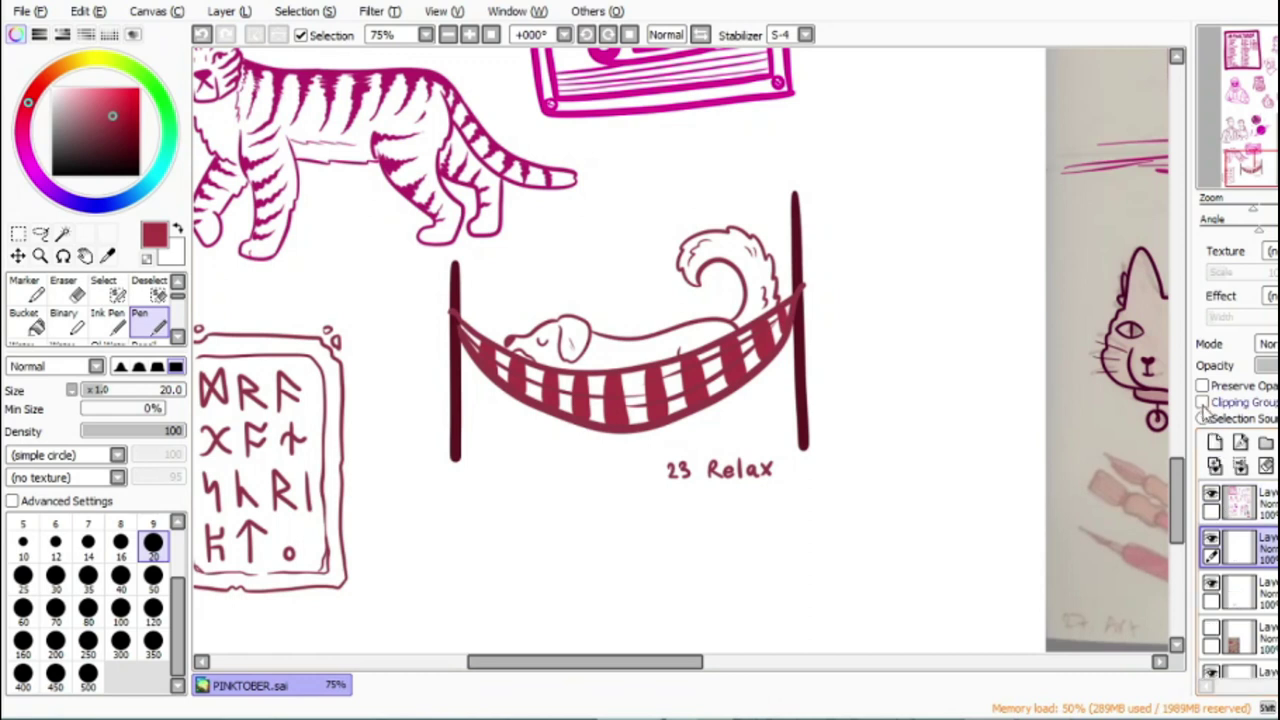
left_click(1202, 401)
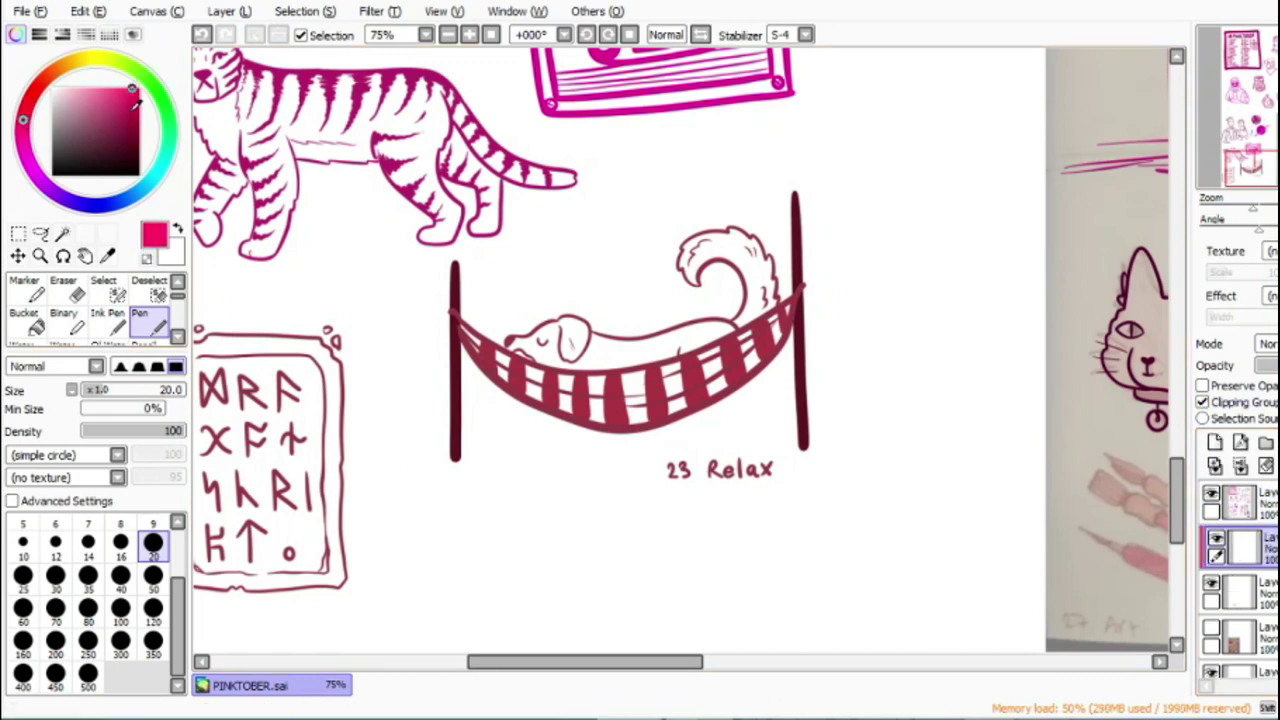
left_click(86, 88)
left_click(120, 652)
mouse_move(514, 386)
left_mouse_down()
mouse_move(823, 400)
mouse_move(760, 340)
left_mouse_up()
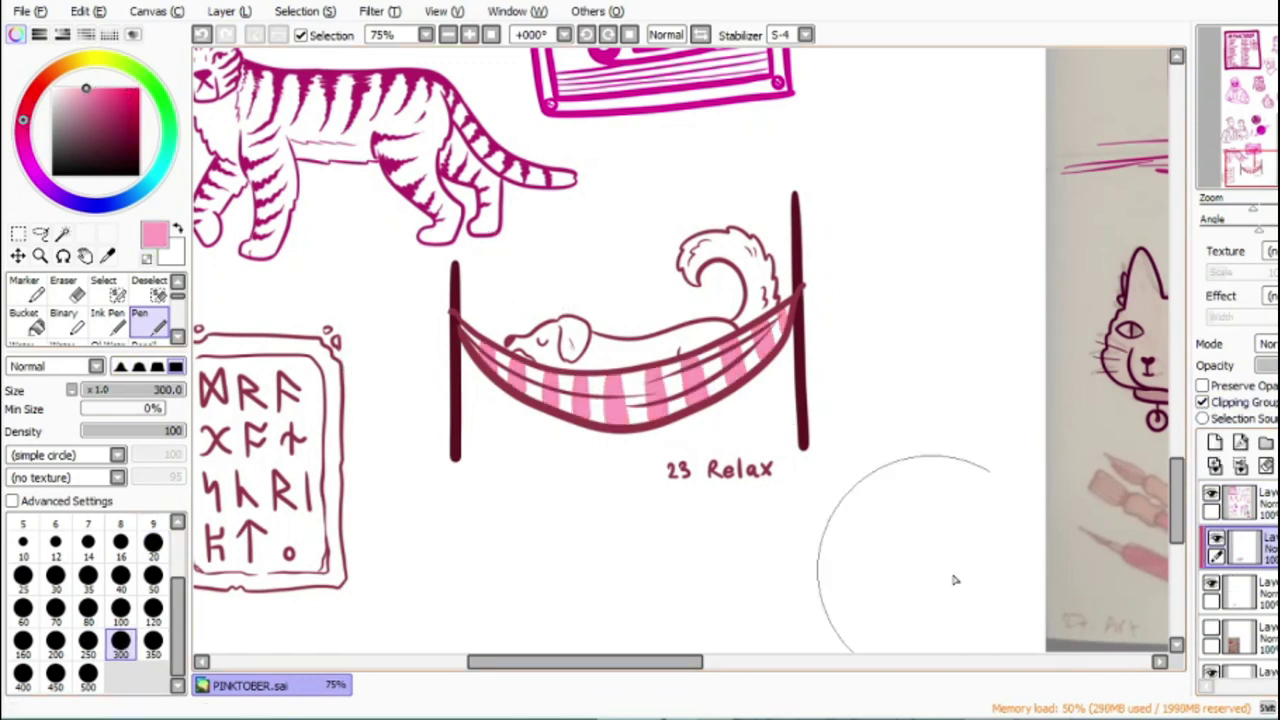
left_click(1240, 465)
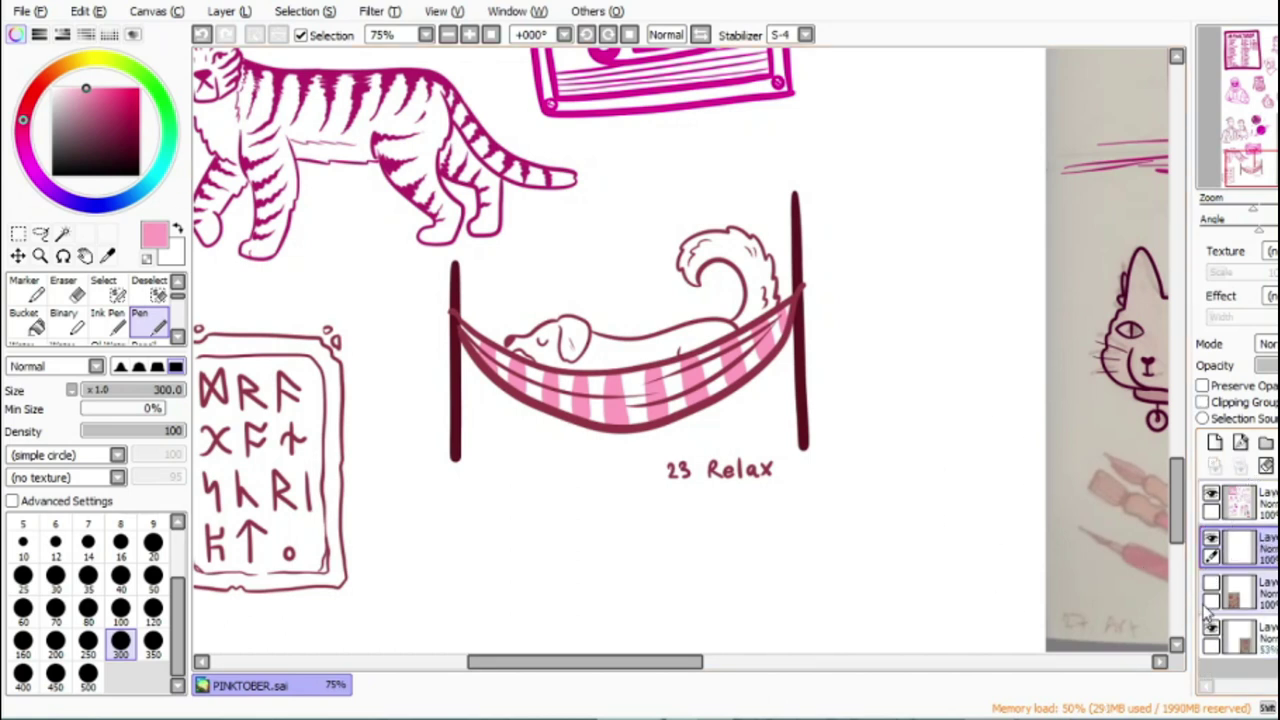
Step: Fill the "20. Voice" cassette's inner label area with medium pink and its outer casing with pale pink
left_click_drag(1178, 508, 1178, 456)
left_click(28, 321)
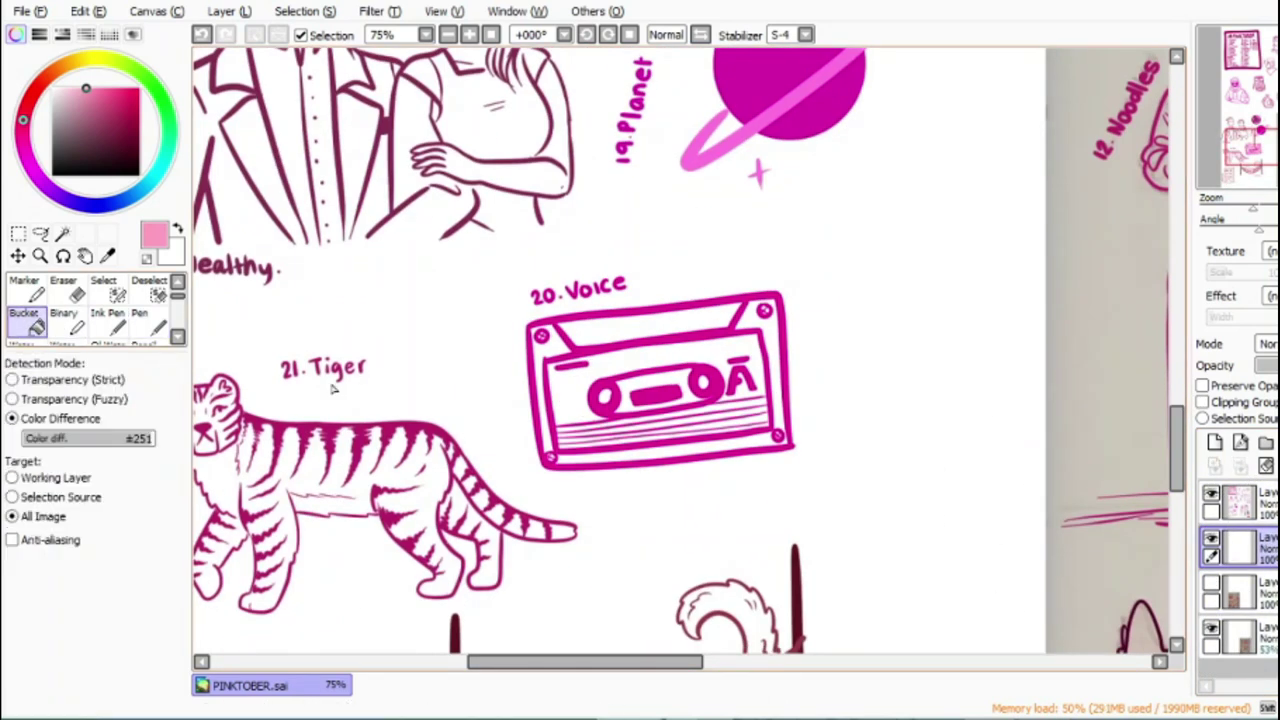
left_click(578, 442)
left_click(69, 88)
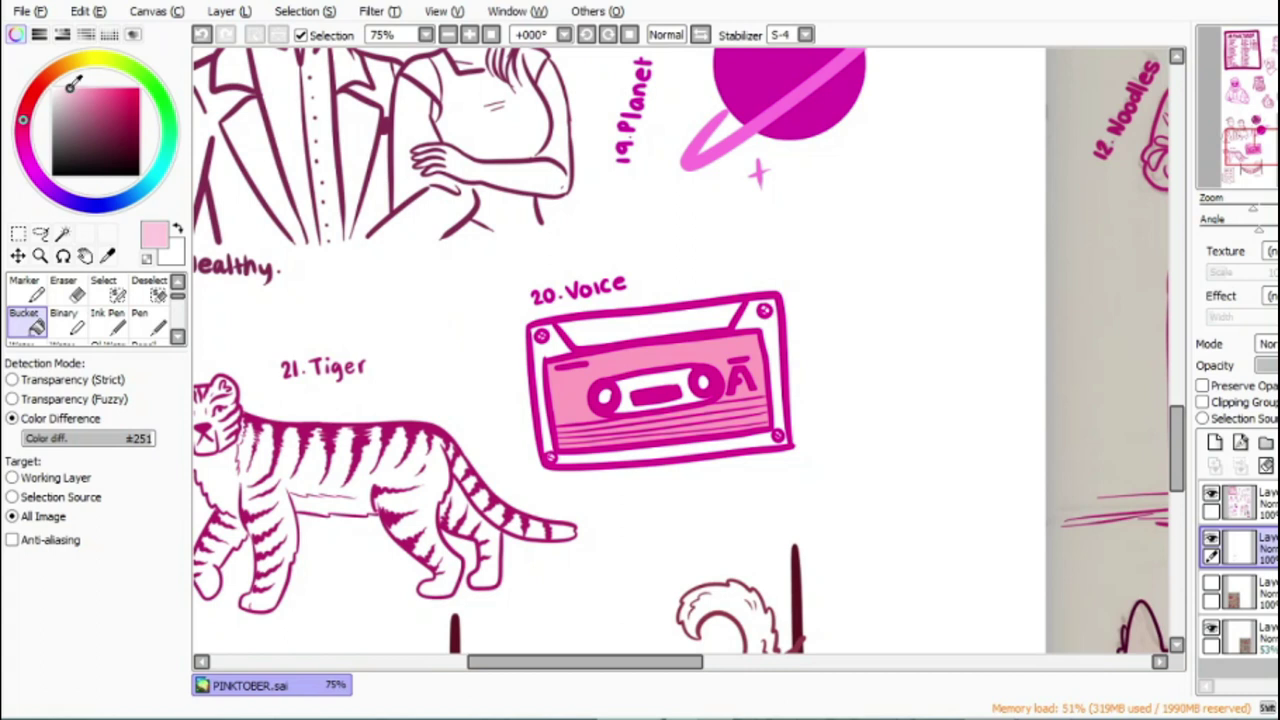
left_click(549, 428)
left_click(674, 414)
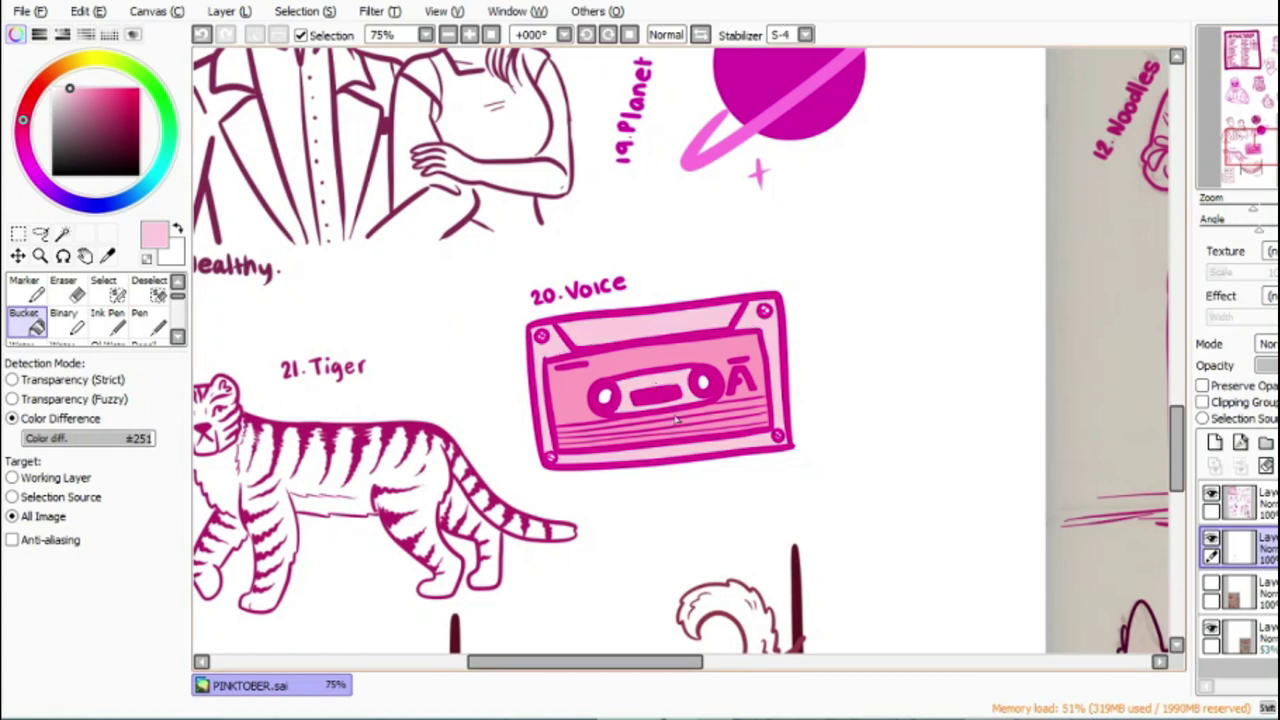
scroll(695, 525, "down", 3)
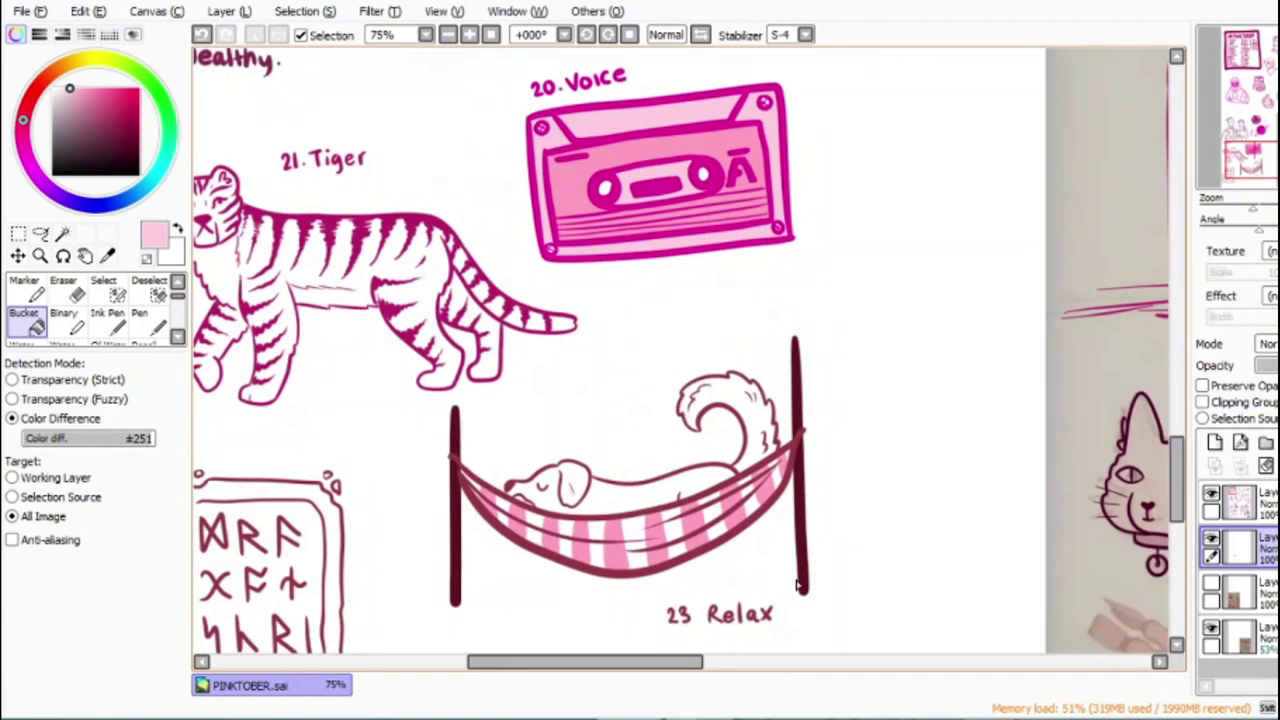
Step: Show the sketch photo again and ink the outline of the witch's hat brim in dark red with a size 9 pen
left_click(1211, 583)
left_click_drag(680, 664, 728, 673)
mouse_move(1179, 487)
left_mouse_down()
mouse_move(1185, 518)
mouse_move(1177, 457)
mouse_move(1179, 488)
left_mouse_up()
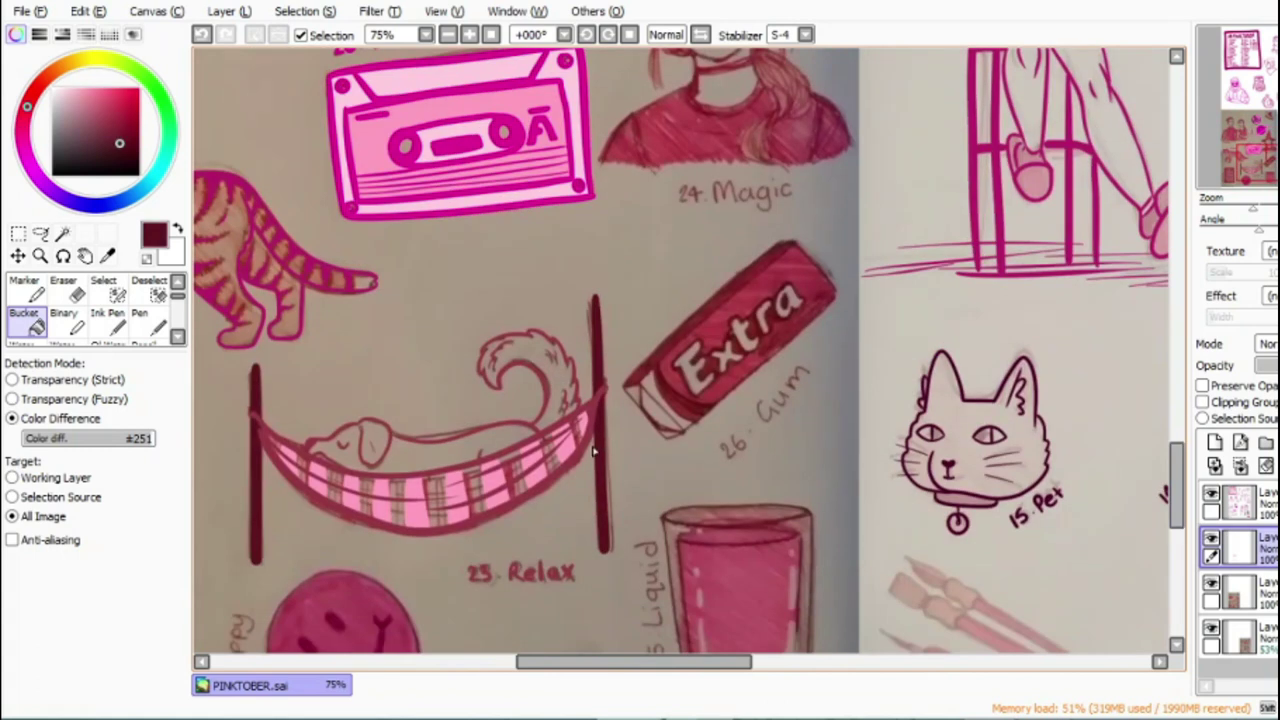
key("n")
left_click_drag(1177, 490, 1177, 457)
left_click(469, 35)
left_click(469, 35)
left_click(469, 35)
left_click(469, 35)
left_click(152, 525)
left_click_drag(648, 662, 664, 669)
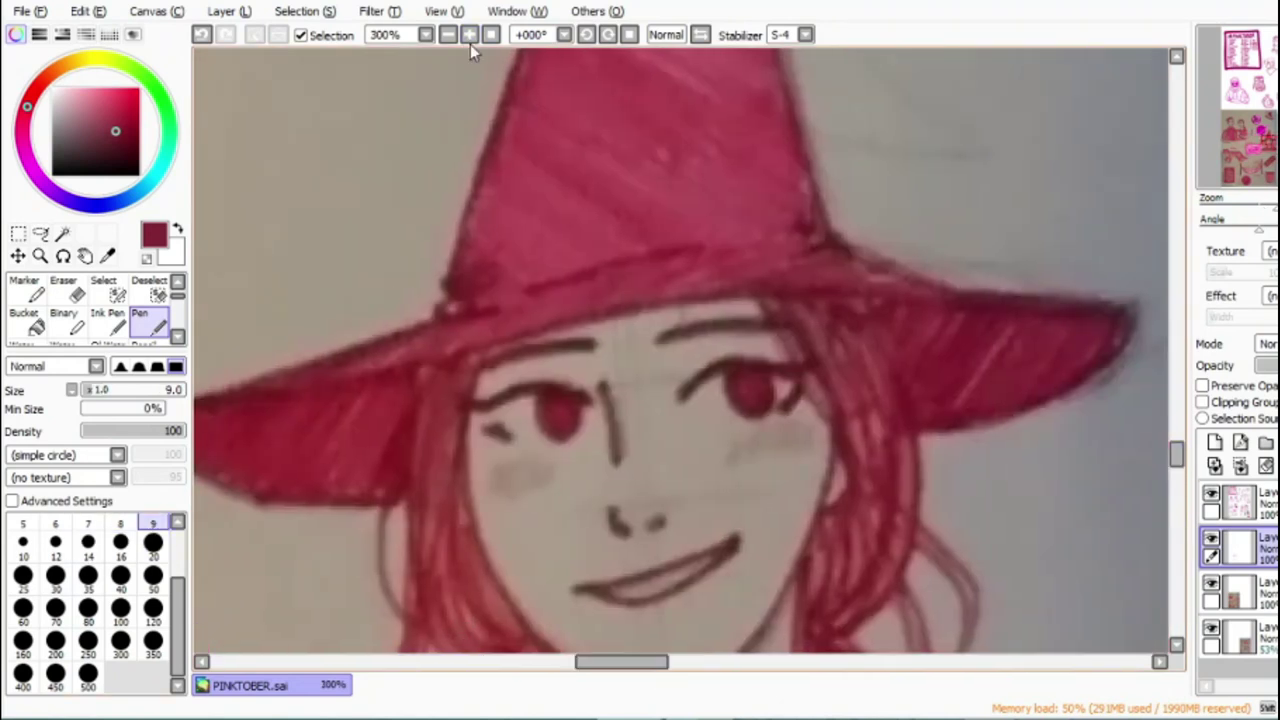
left_click(449, 36)
mouse_move(347, 415)
left_mouse_down()
mouse_move(463, 358)
mouse_move(805, 322)
mouse_move(845, 398)
left_mouse_up()
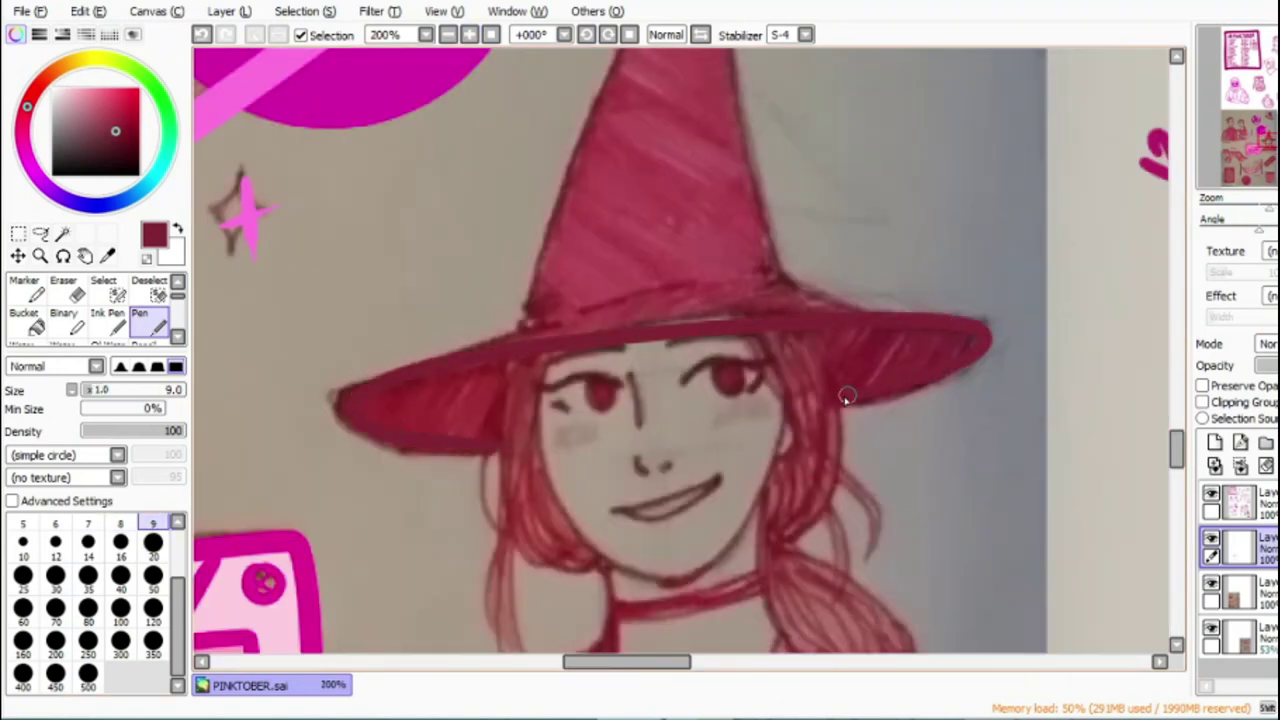
Step: Outline the pointed cone of the witch's hat and fill it with solid dark red
left_click(447, 34)
scroll(1168, 462, "up", 3)
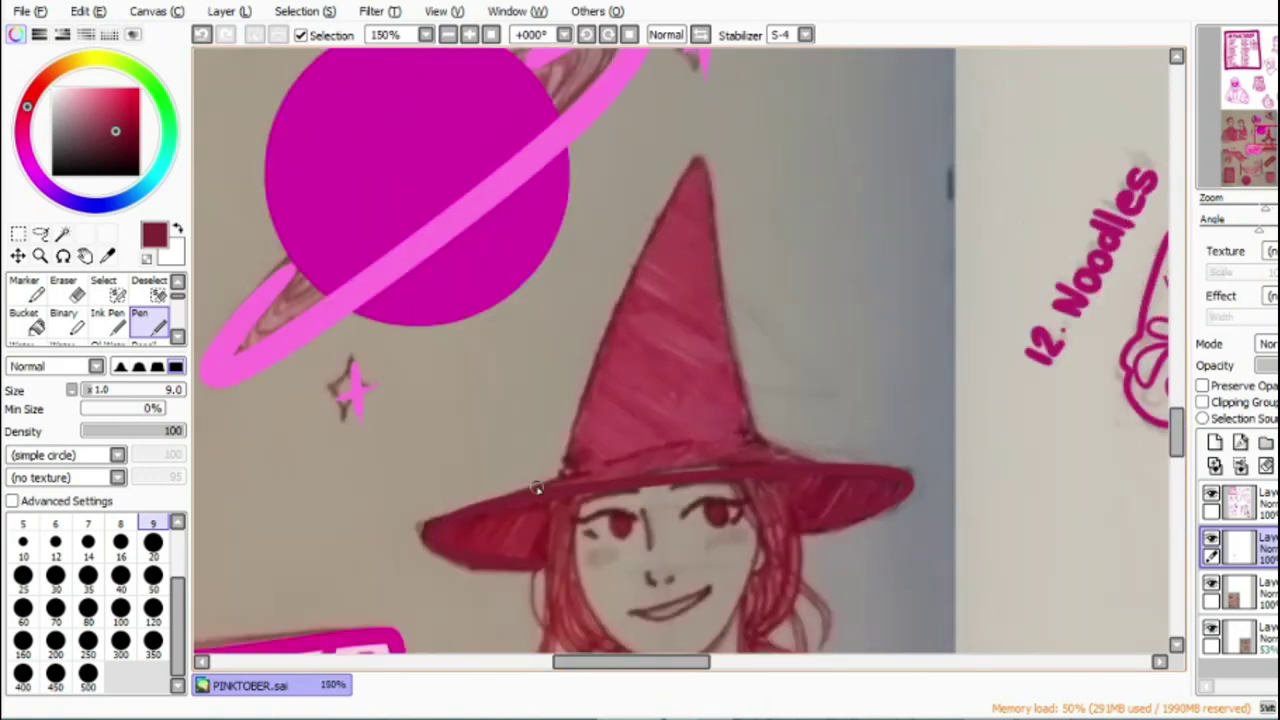
mouse_move(563, 482)
left_mouse_down()
mouse_move(657, 237)
mouse_move(717, 158)
mouse_move(720, 293)
mouse_move(756, 442)
left_mouse_up()
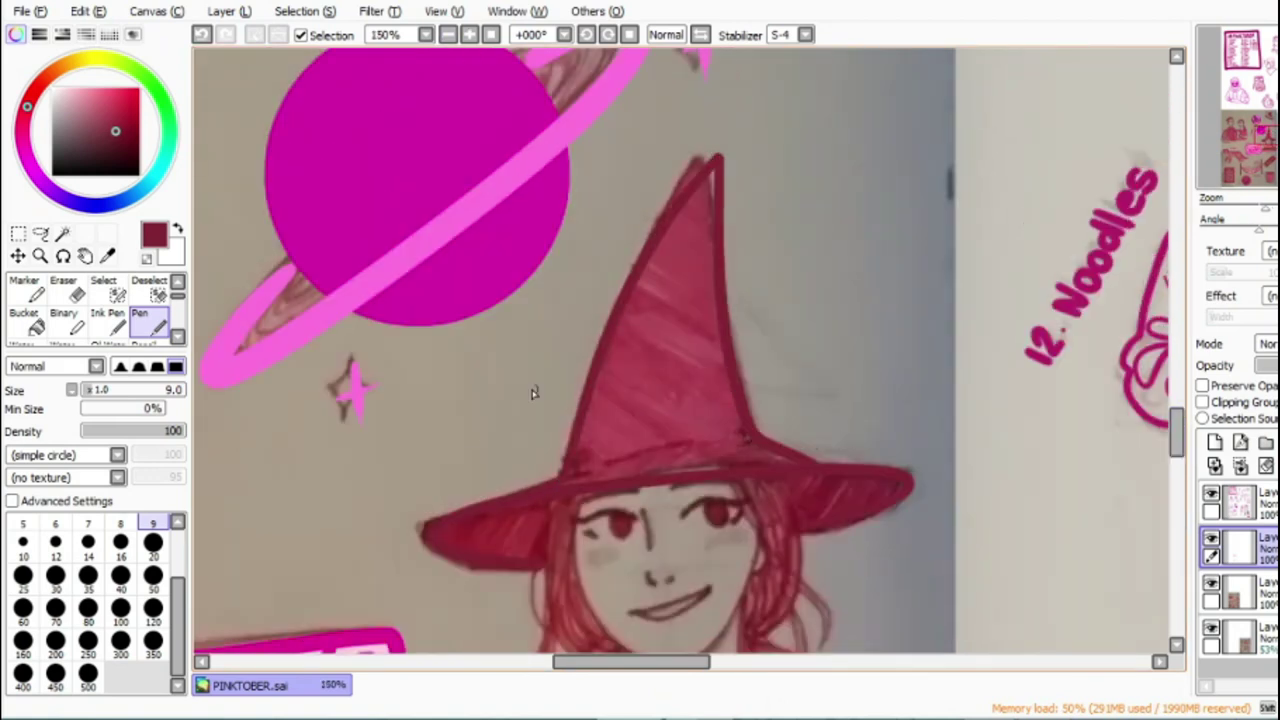
left_click(1211, 584)
left_click(24, 320)
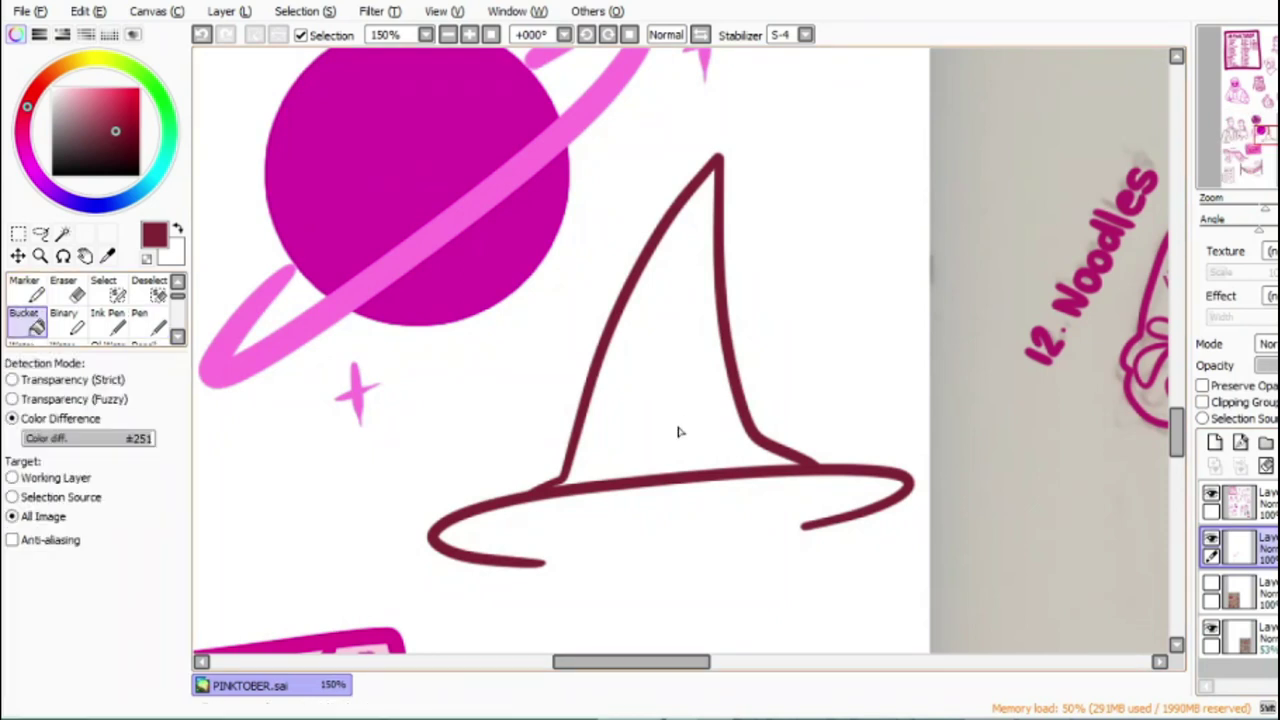
left_click(680, 432)
Step: Ink the inner edges of both brim ends along the witch's hair, following the sketch photo
left_click_drag(1177, 436, 1177, 451)
left_click(1211, 583)
left_click(468, 35)
left_click(468, 35)
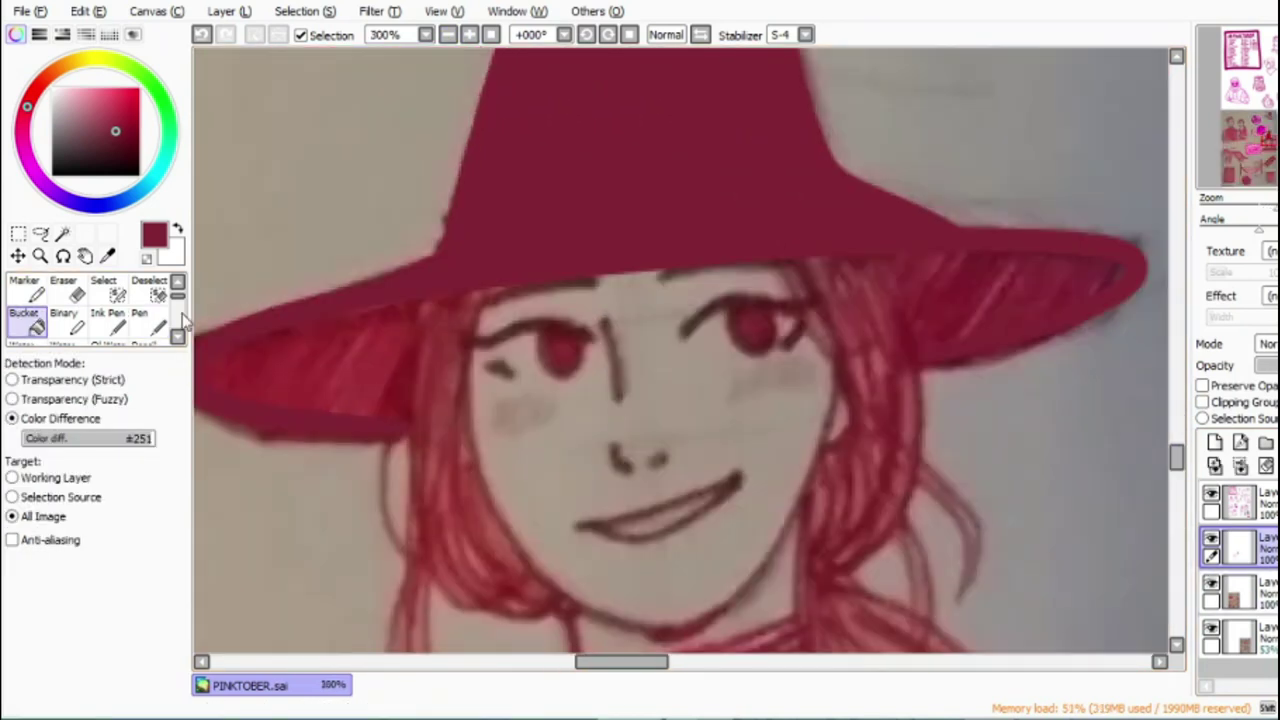
left_click(140, 322)
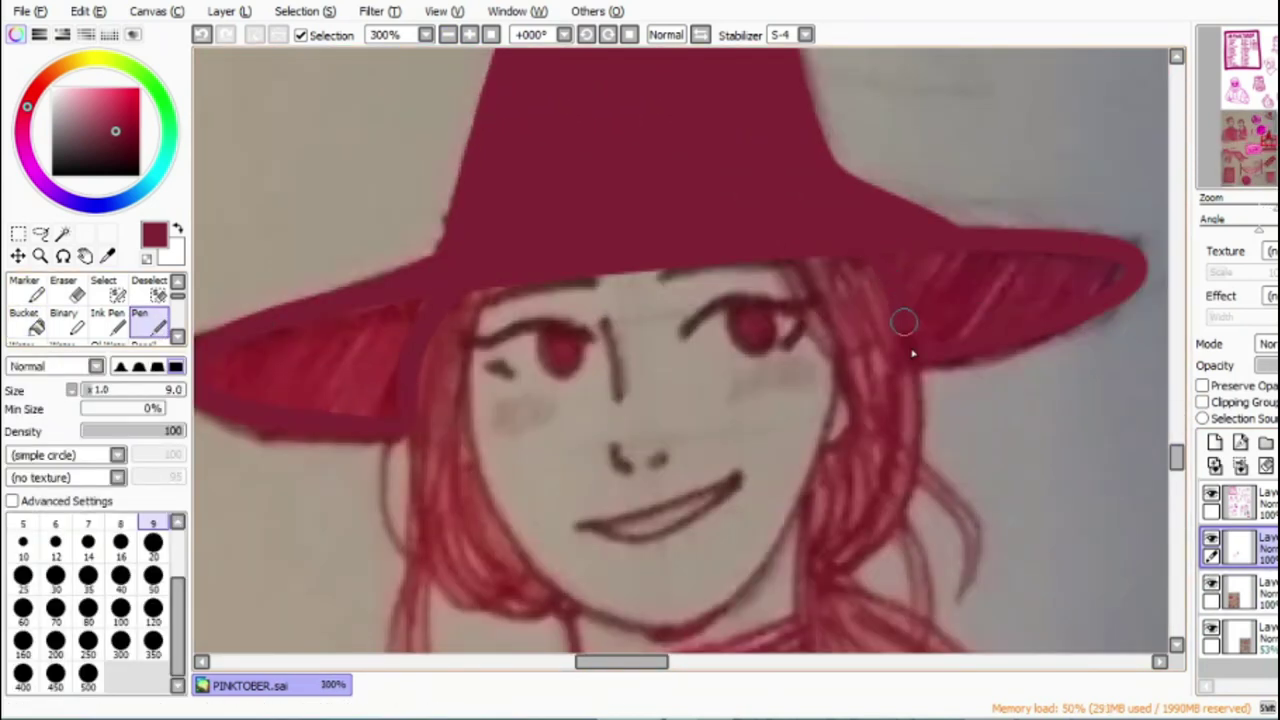
left_click(1211, 583)
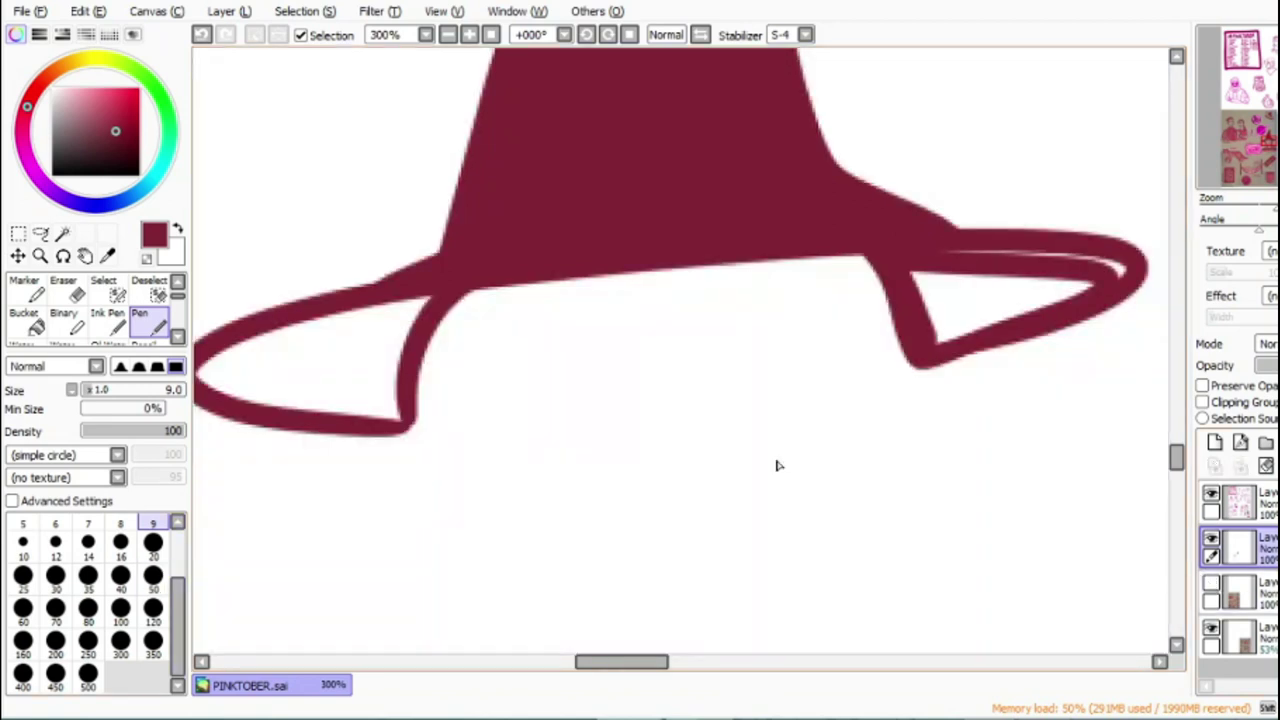
Step: Fill both brim ends with dark red and cover the remaining white gap in the brim
left_click(64, 321)
left_click(358, 336)
left_click(25, 321)
left_click(343, 364)
left_click(1005, 305)
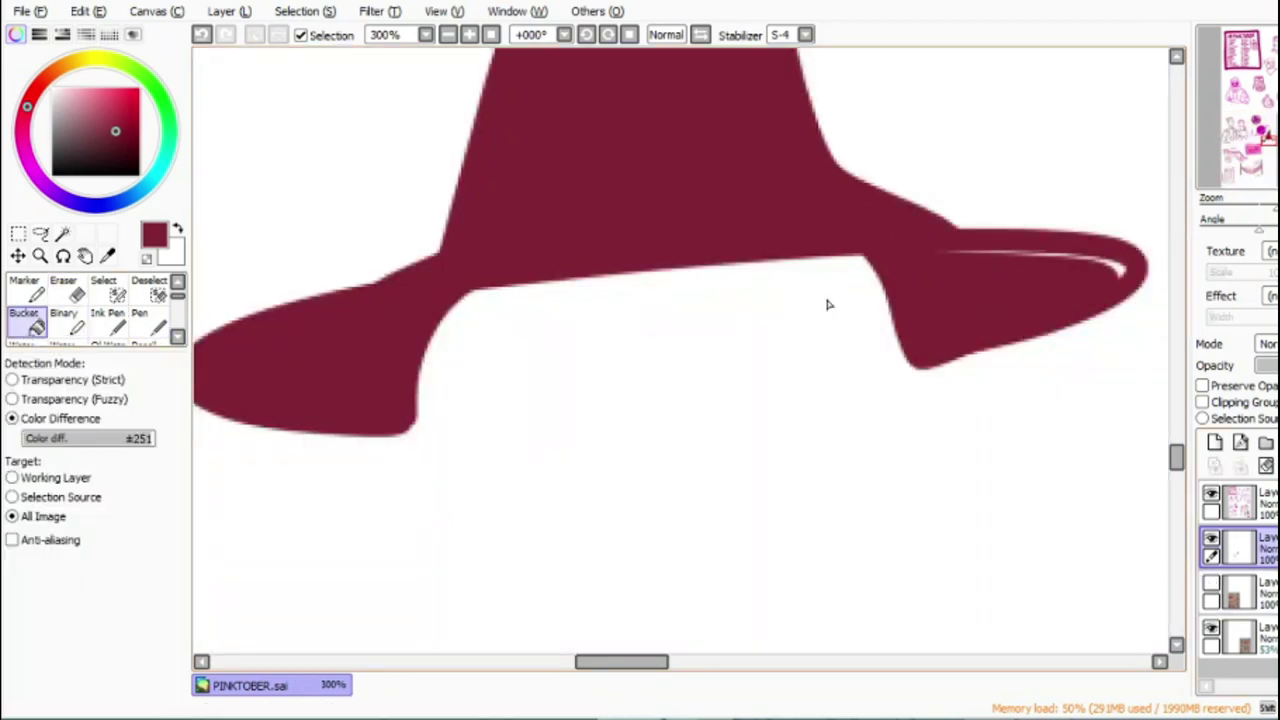
key("n")
left_click(447, 35)
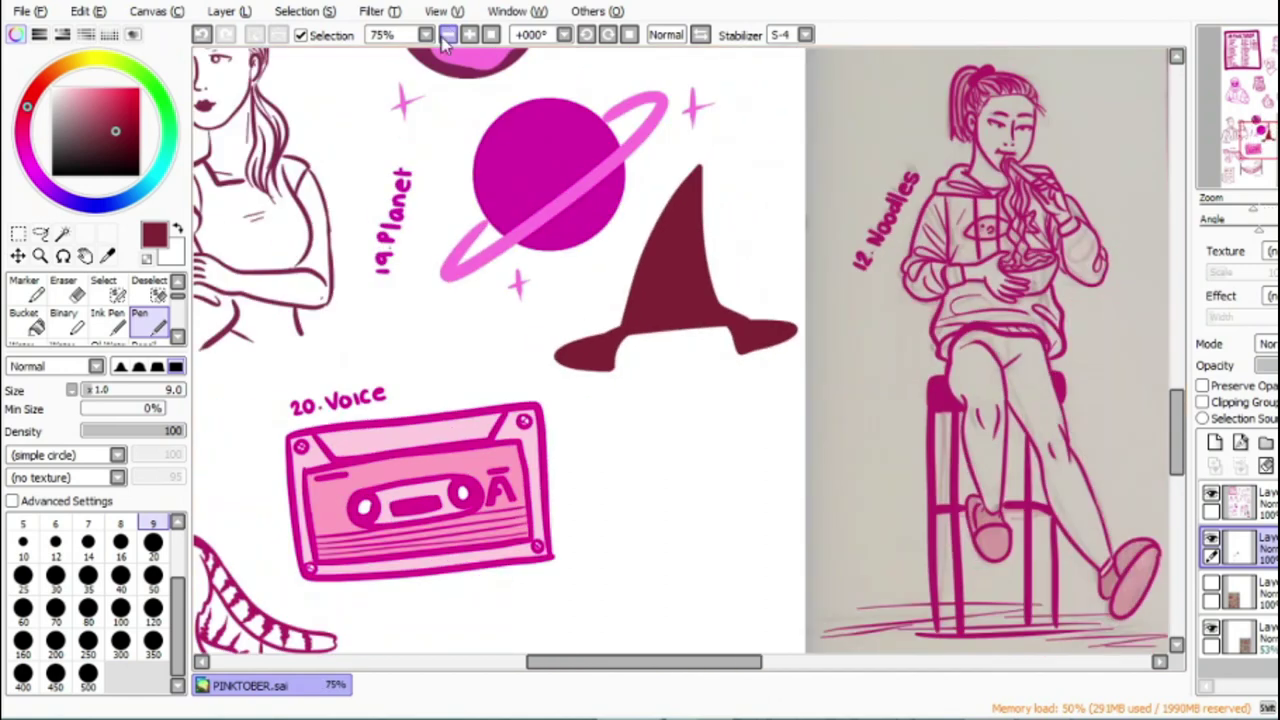
Step: Show the sketch photo and switch to the top line art layer with a dark purple size 12 pen for the witch's face
left_click(469, 35)
left_click(469, 35)
left_click(469, 35)
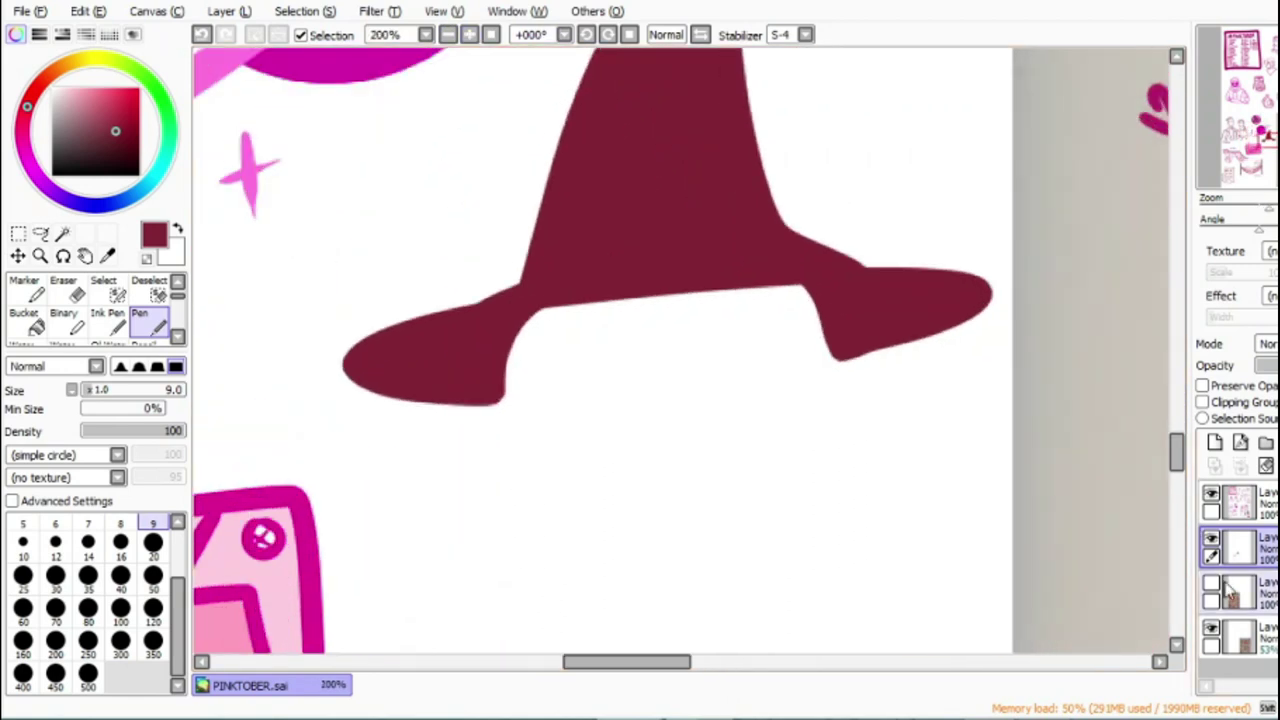
left_click(1211, 583)
left_click_drag(1176, 465, 1090, 448)
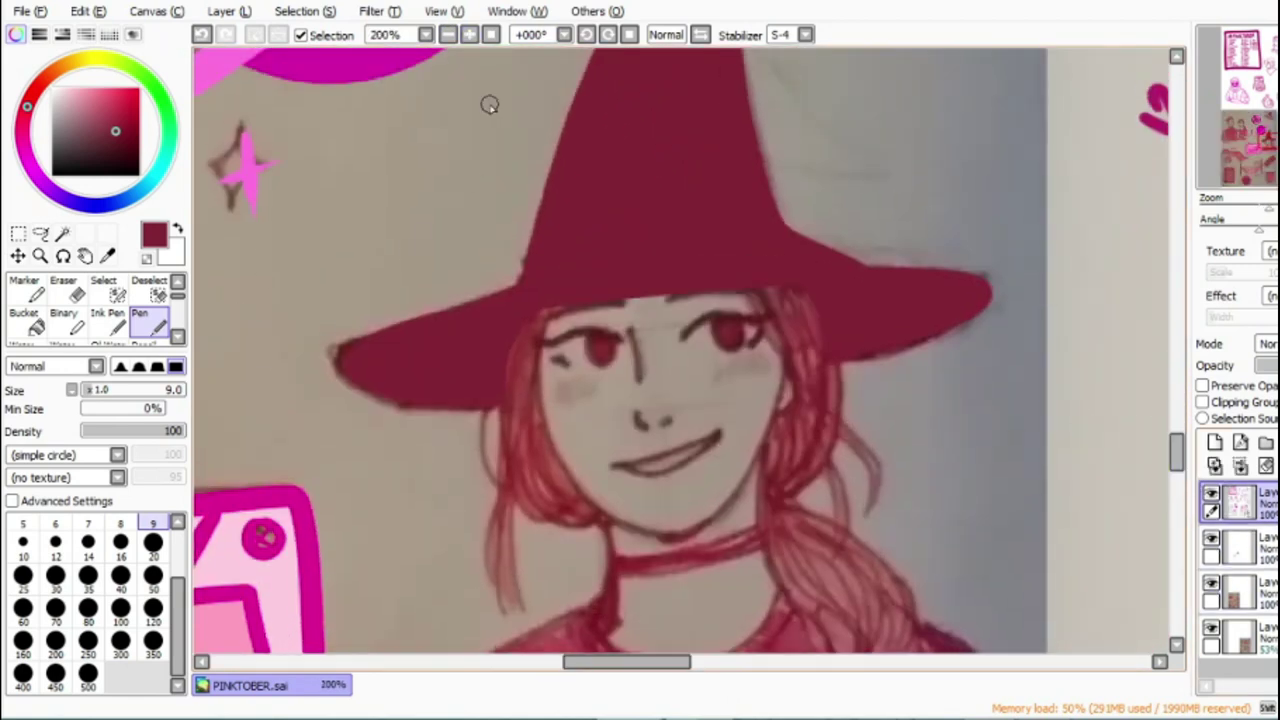
left_click(469, 35)
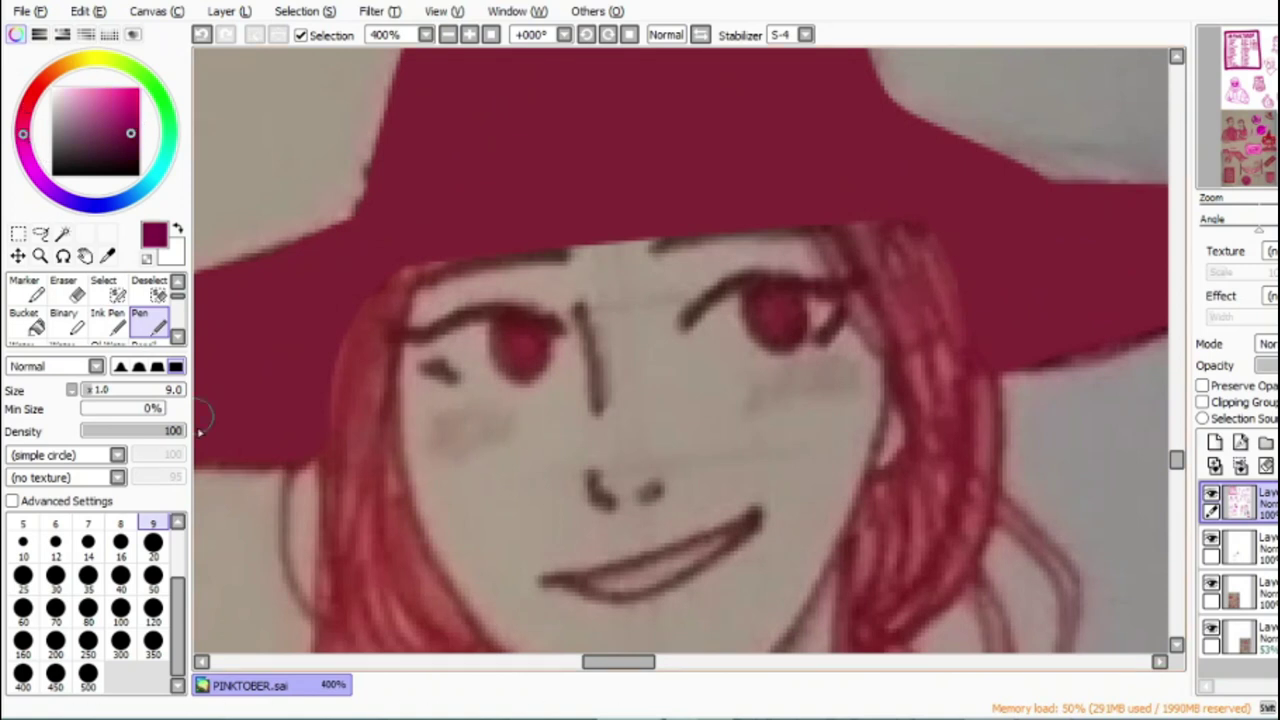
key("bracketright")
key("bracketright")
mouse_move(422, 268)
left_mouse_down()
mouse_move(349, 606)
mouse_move(316, 606)
left_mouse_up()
left_click_drag(371, 366, 328, 608)
double_click(206, 41)
left_click(203, 38)
Step: Ink the witch's nose and smiling mouth, and trace the face outline down around the chin
left_click_drag(574, 300, 595, 418)
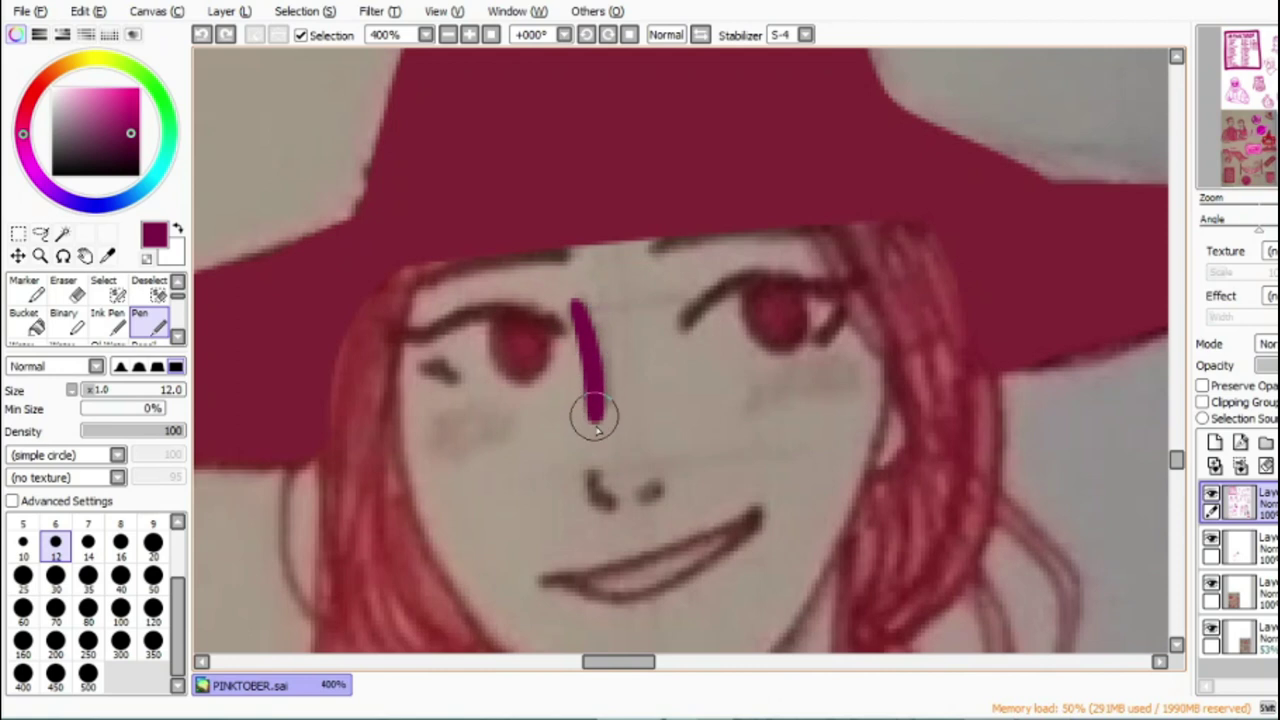
left_click_drag(586, 465, 610, 500)
left_click_drag(540, 578, 757, 524)
left_click_drag(1178, 462, 1178, 470)
mouse_move(395, 150)
left_mouse_down()
mouse_move(657, 471)
mouse_move(871, 120)
left_mouse_up()
key("ctrl+z")
mouse_move(390, 152)
left_mouse_down()
mouse_move(495, 405)
mouse_move(653, 478)
mouse_move(769, 420)
mouse_move(853, 295)
mouse_move(884, 125)
left_mouse_up()
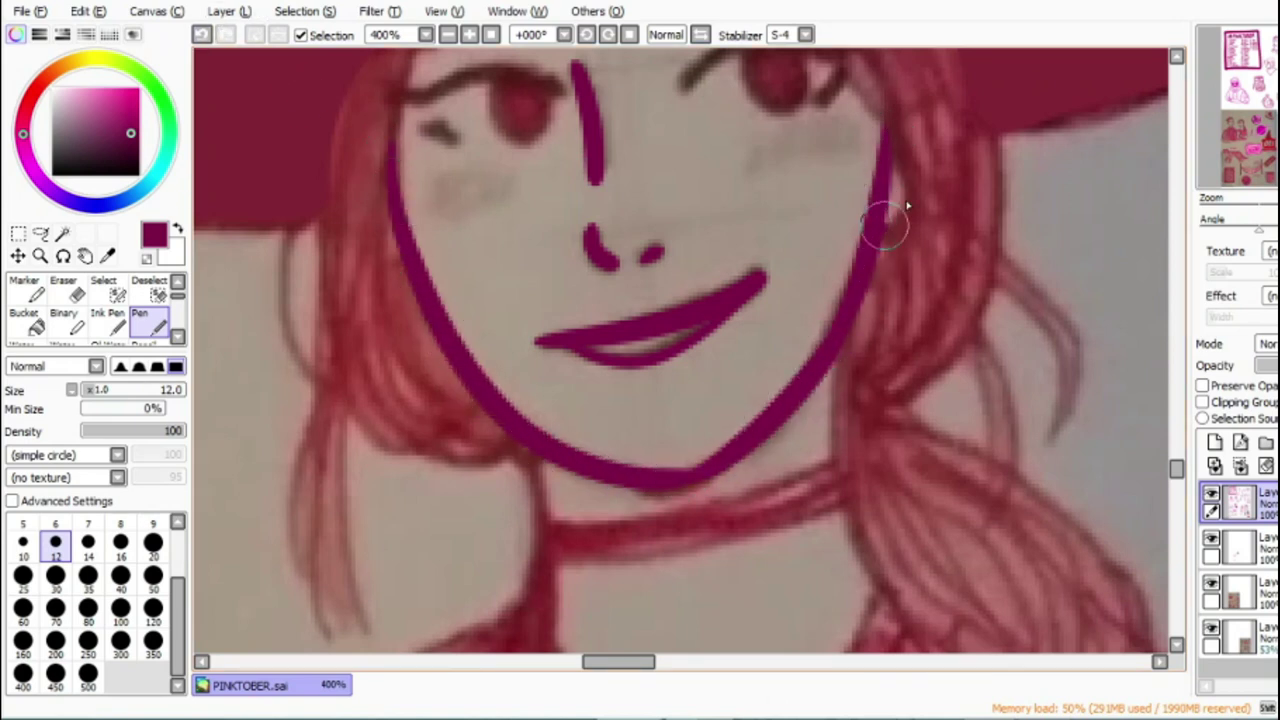
Step: Ink the hair strands hanging beside the cheek under the wider brim end, and the adjoining side of the neck
mouse_move(390, 138)
left_mouse_down()
mouse_move(343, 408)
mouse_move(375, 616)
left_mouse_up()
left_click_drag(354, 150, 345, 610)
left_click_drag(312, 363, 372, 612)
mouse_move(354, 408)
left_mouse_down()
mouse_move(447, 449)
mouse_move(384, 251)
left_mouse_up()
mouse_move(520, 457)
left_mouse_down()
mouse_move(394, 228)
mouse_move(548, 632)
left_mouse_up()
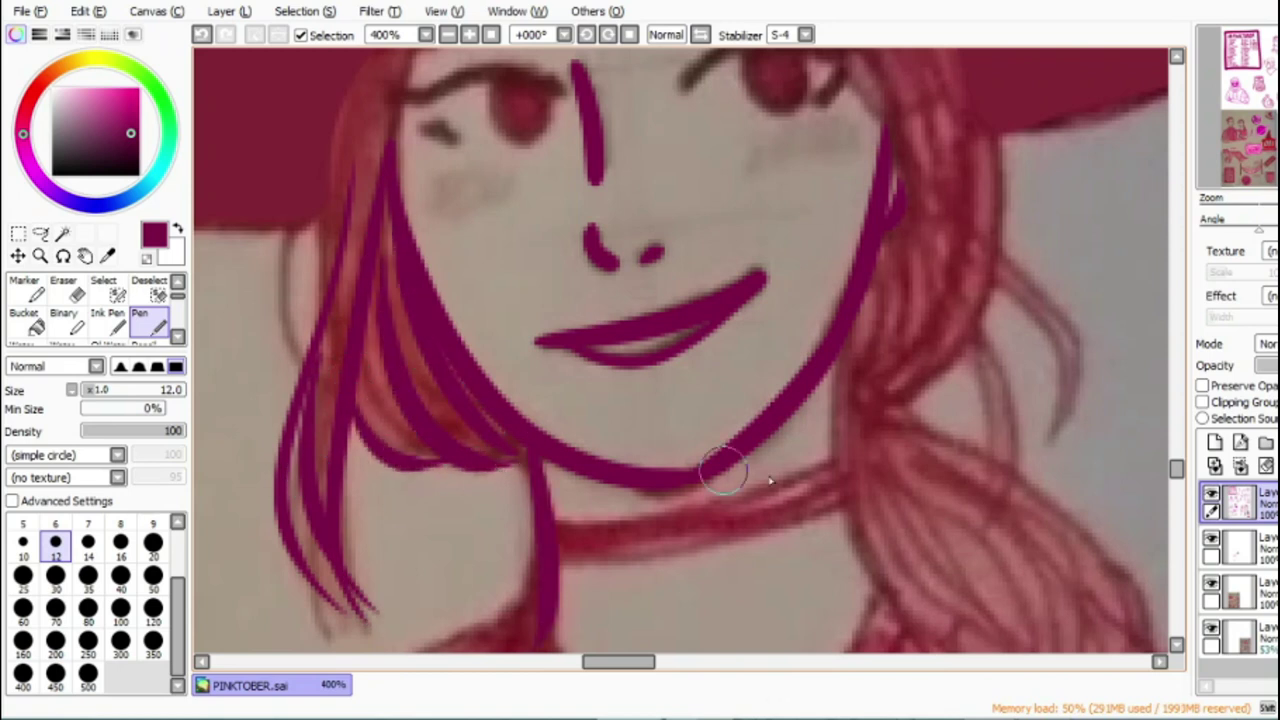
Step: Ink the hair edge at the temple, both eyebrows and both eyes with their upper lashes and irises
left_click_drag(1177, 467, 1177, 461)
left_click_drag(435, 192, 386, 350)
left_click_drag(572, 189, 439, 213)
left_click(203, 35)
left_click_drag(567, 183, 425, 214)
left_click_drag(660, 178, 815, 172)
left_click_drag(517, 237, 412, 268)
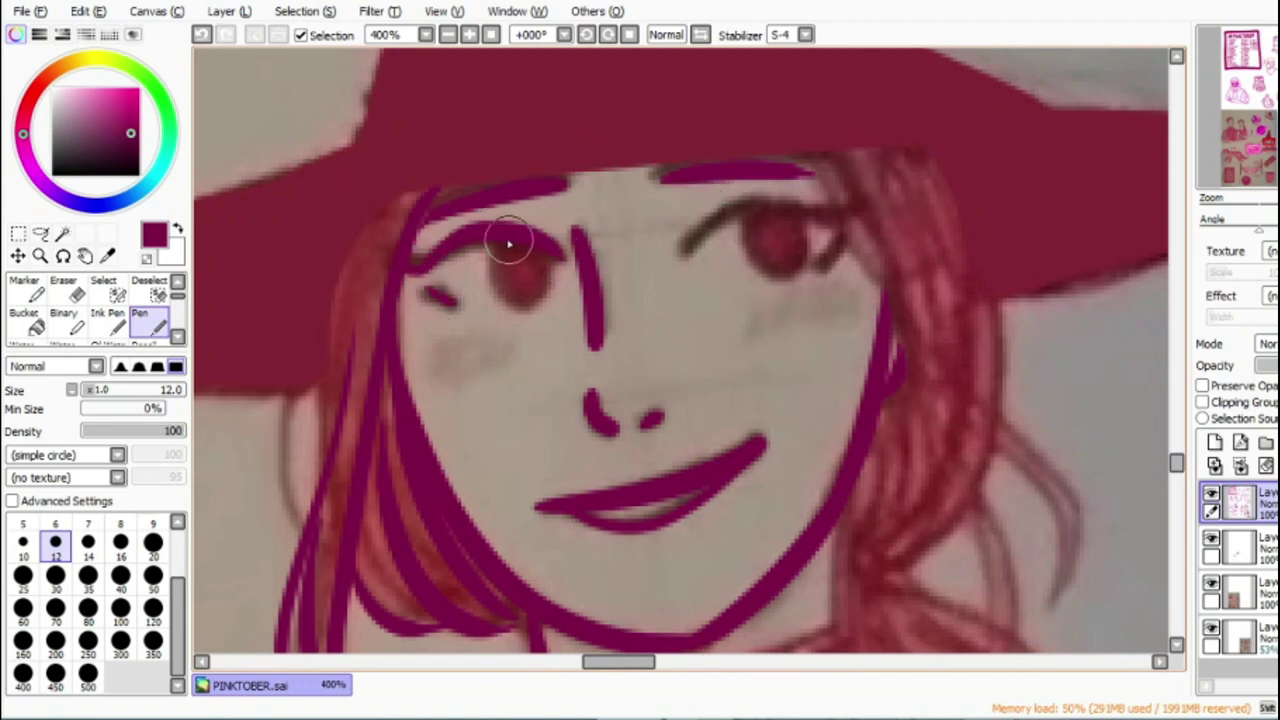
left_click_drag(509, 244, 510, 256)
mouse_move(683, 258)
left_mouse_down()
mouse_move(741, 203)
mouse_move(824, 214)
mouse_move(788, 265)
left_mouse_up()
Step: Ink the swept-back hair beside the ear with its loose flyaway strands, and add strands on the opposite side of the face
left_click_drag(929, 342, 1079, 579)
mouse_move(926, 156)
left_mouse_down()
mouse_move(971, 485)
mouse_move(866, 556)
left_mouse_up()
mouse_move(868, 554)
left_mouse_down()
mouse_move(931, 456)
mouse_move(943, 275)
left_mouse_up()
left_click_drag(869, 185, 940, 272)
left_click_drag(850, 157, 945, 256)
mouse_move(851, 188)
left_mouse_down()
mouse_move(904, 465)
mouse_move(848, 520)
left_mouse_up()
mouse_move(382, 219)
left_mouse_down()
mouse_move(317, 381)
mouse_move(379, 240)
mouse_move(343, 420)
left_mouse_up()
left_click_drag(327, 303, 272, 522)
left_click_drag(1178, 471, 1178, 478)
left_click_drag(903, 88, 1068, 325)
left_click_drag(920, 200, 1016, 355)
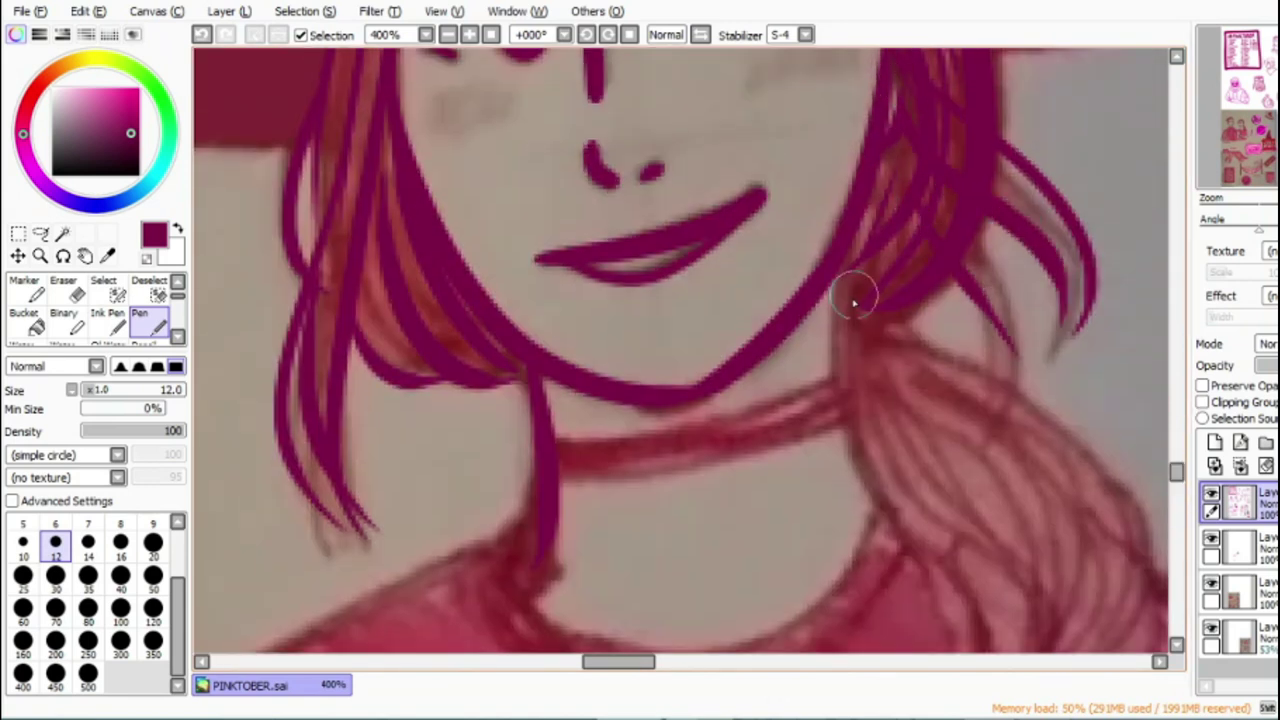
Step: Ink the ponytail's outer edge, the other side of the neck, a thick choker and the shirt's curved neckline
left_click_drag(853, 302, 1118, 562)
left_click_drag(842, 235, 876, 528)
scroll(870, 520, "down", 3)
mouse_move(552, 205)
left_mouse_down()
mouse_move(723, 207)
mouse_move(815, 170)
left_mouse_up()
mouse_move(535, 292)
left_mouse_down()
mouse_move(656, 403)
mouse_move(860, 296)
mouse_move(875, 268)
left_mouse_up()
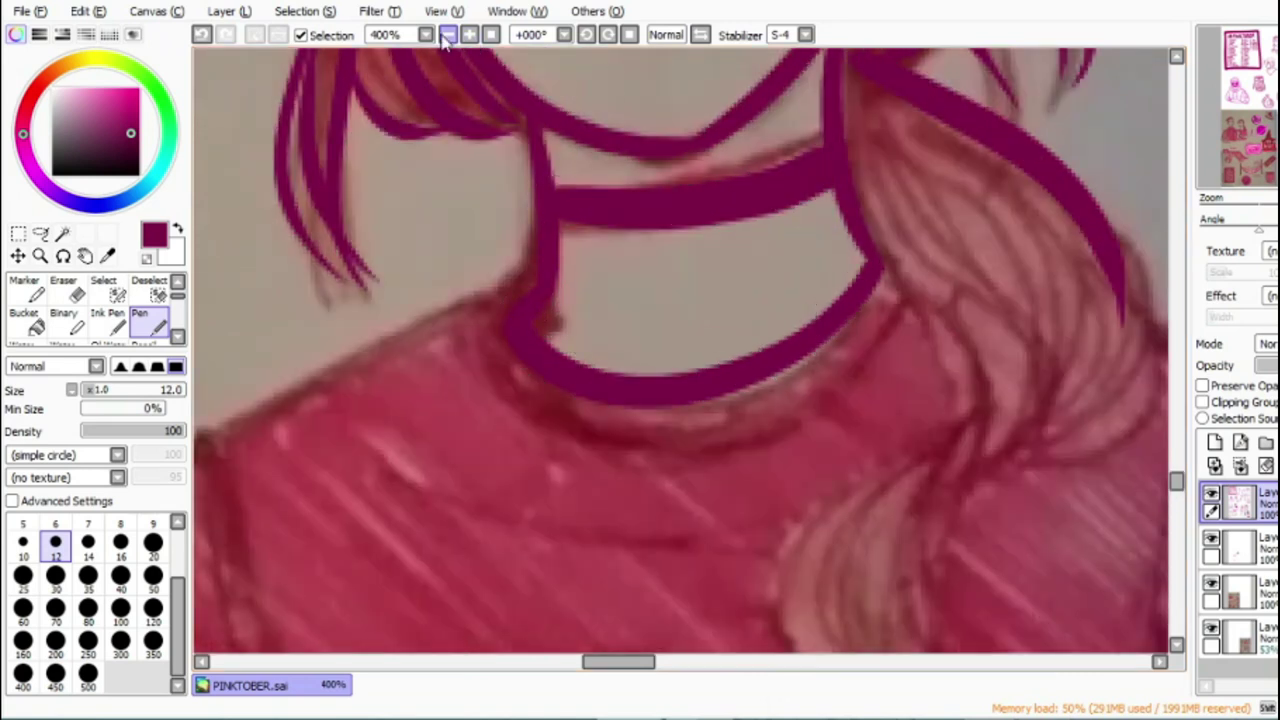
Step: Ink the wavy ponytail strands falling over the witch's shoulder down to the curled tip
key("ctrl+minus")
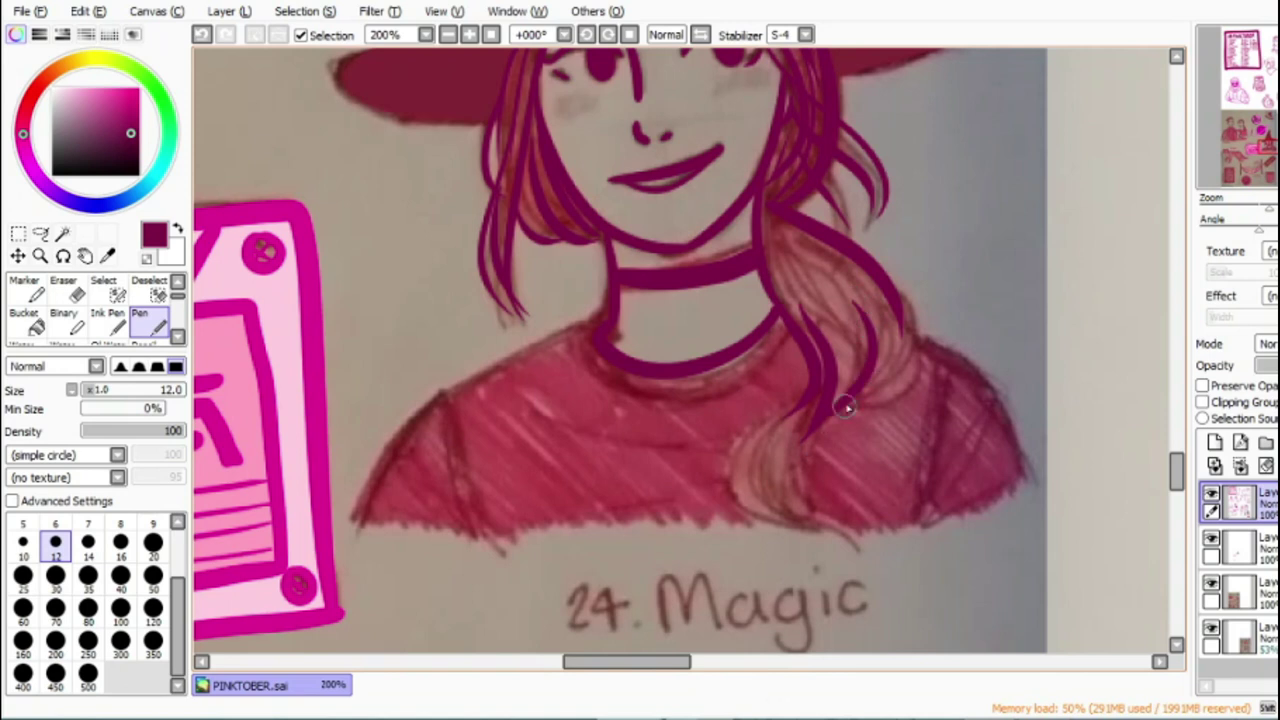
left_click_drag(779, 425, 760, 497)
left_click_drag(852, 414, 905, 328)
mouse_move(856, 411)
left_mouse_down()
mouse_move(876, 399)
mouse_move(788, 246)
left_mouse_up()
left_click_drag(777, 228, 815, 316)
Step: Ink both shoulder contours and the sleeve seams of the witch's shirt
left_click_drag(598, 318, 360, 522)
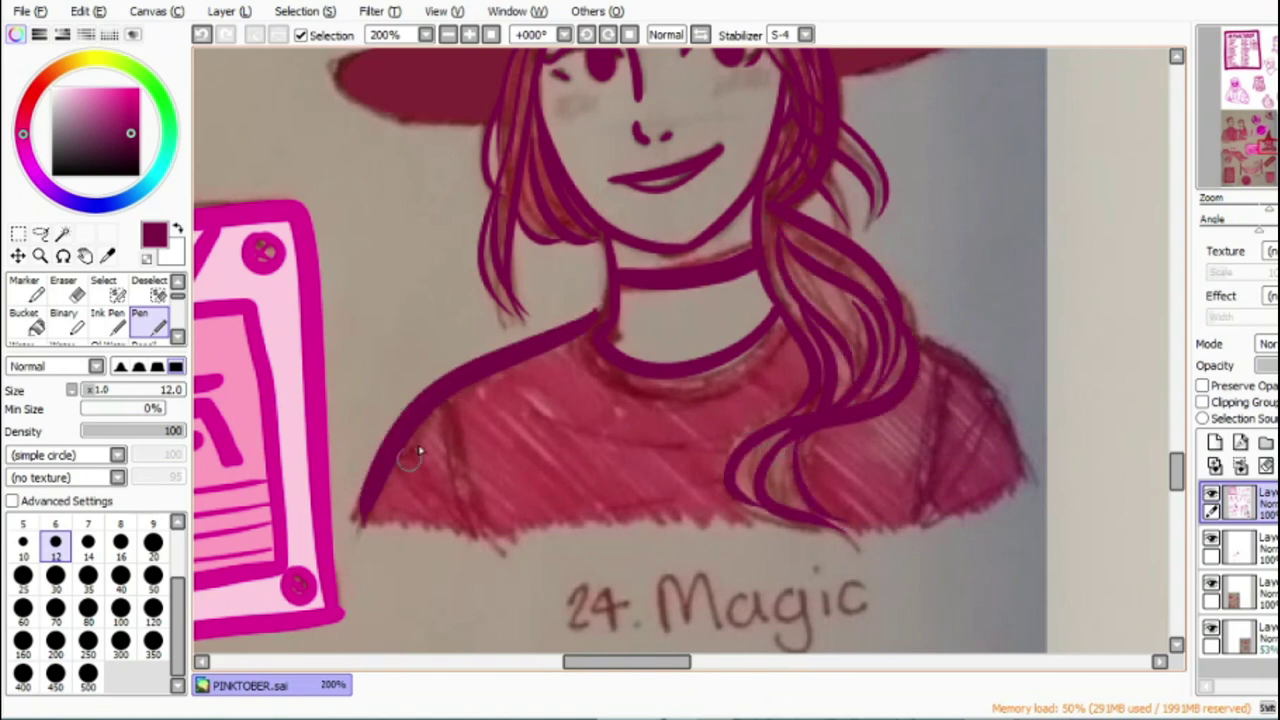
left_click_drag(437, 400, 476, 548)
left_click_drag(920, 341, 1014, 480)
left_click_drag(936, 360, 917, 523)
Step: Letter the caption "24. Magic" below the witch with a size 9 pen at 35% minimum size
left_click_drag(1178, 481, 1180, 498)
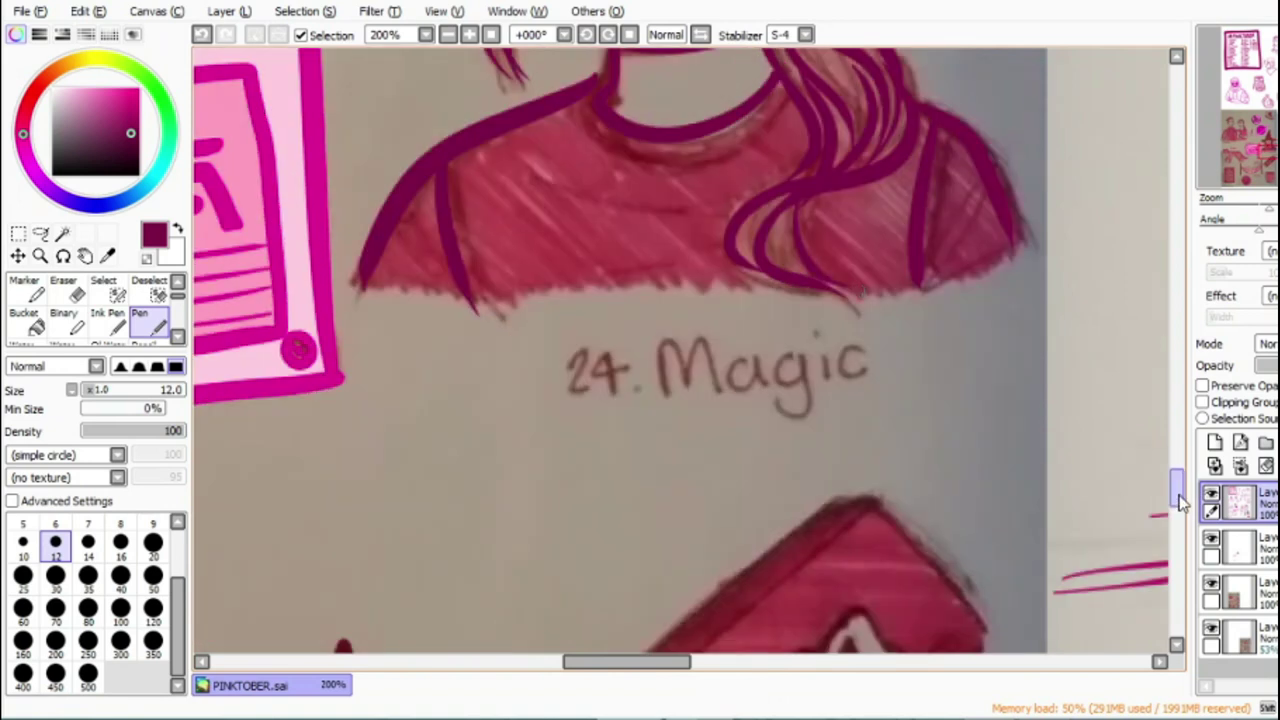
left_click(468, 35)
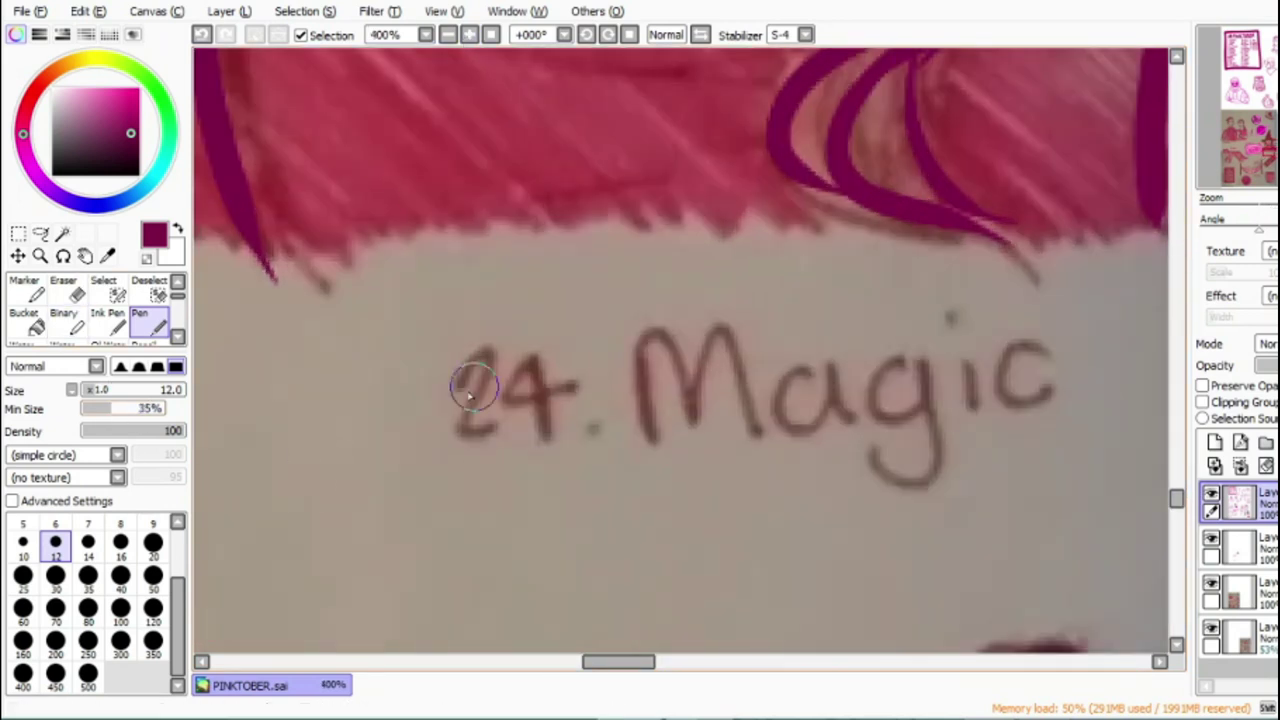
left_click(153, 524)
mouse_move(447, 400)
left_mouse_down()
mouse_move(485, 400)
mouse_move(505, 450)
mouse_move(541, 352)
left_mouse_up()
left_click_drag(540, 355, 568, 400)
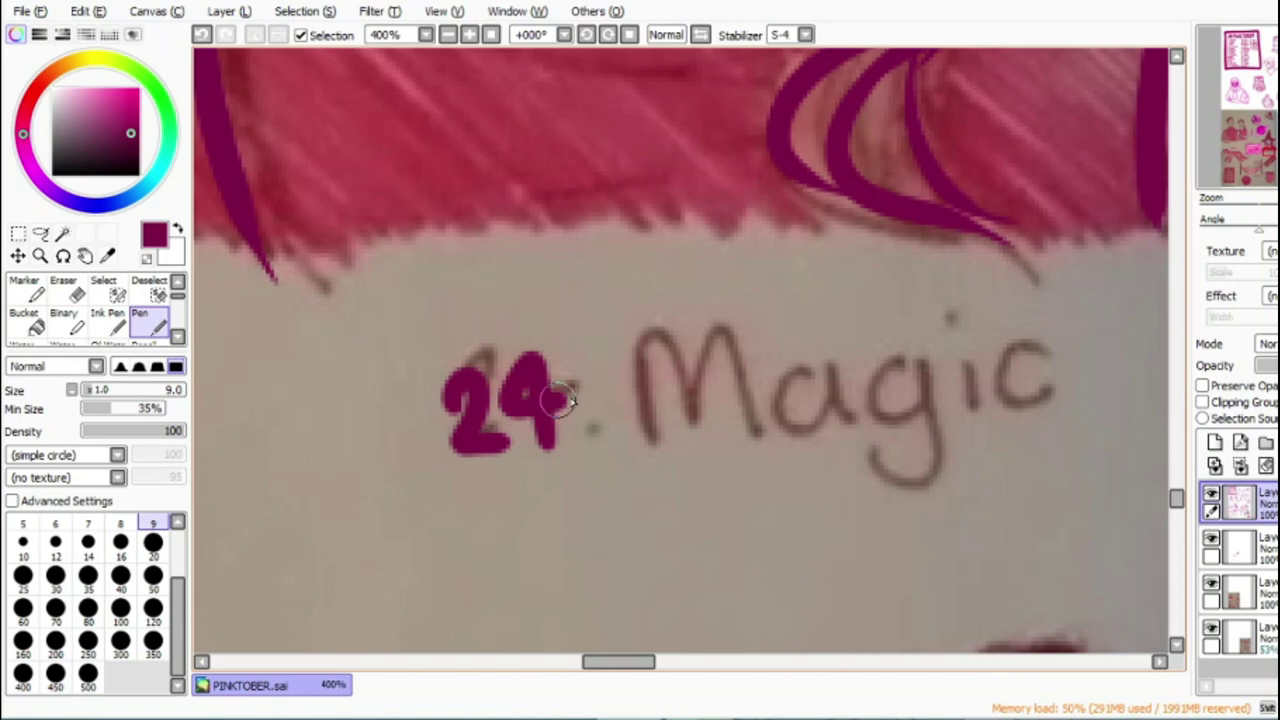
mouse_move(643, 445)
left_mouse_down()
mouse_move(700, 410)
mouse_move(718, 445)
left_mouse_up()
mouse_move(785, 375)
left_mouse_down()
mouse_move(750, 400)
mouse_move(803, 432)
mouse_move(871, 366)
mouse_move(923, 366)
mouse_move(940, 425)
left_mouse_up()
left_click(928, 328)
mouse_move(1005, 362)
left_mouse_down()
mouse_move(970, 380)
mouse_move(1025, 415)
left_mouse_up()
Step: Add three short blush marks to each of the witch's cheeks and hide both sketch photos to review the page
left_click(448, 35)
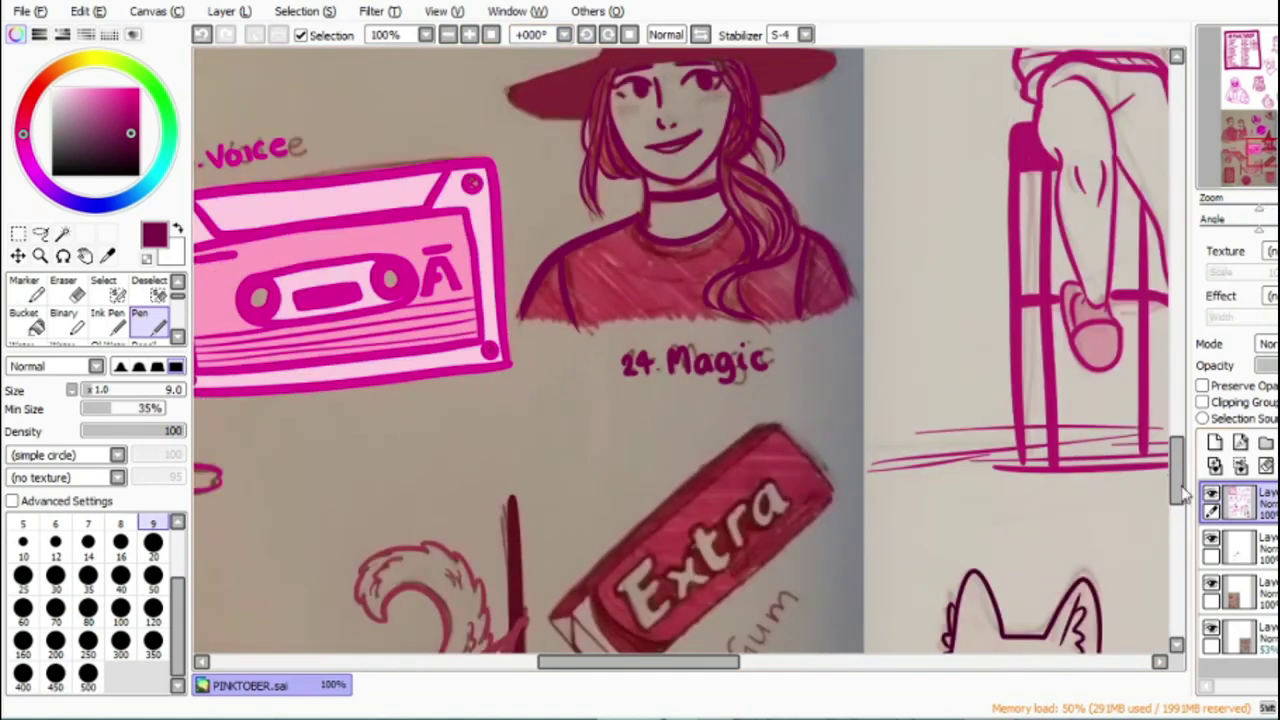
left_click_drag(1182, 488, 1182, 464)
left_click(1212, 583)
left_click(469, 35)
left_click(469, 35)
left_click(469, 35)
left_click(469, 35)
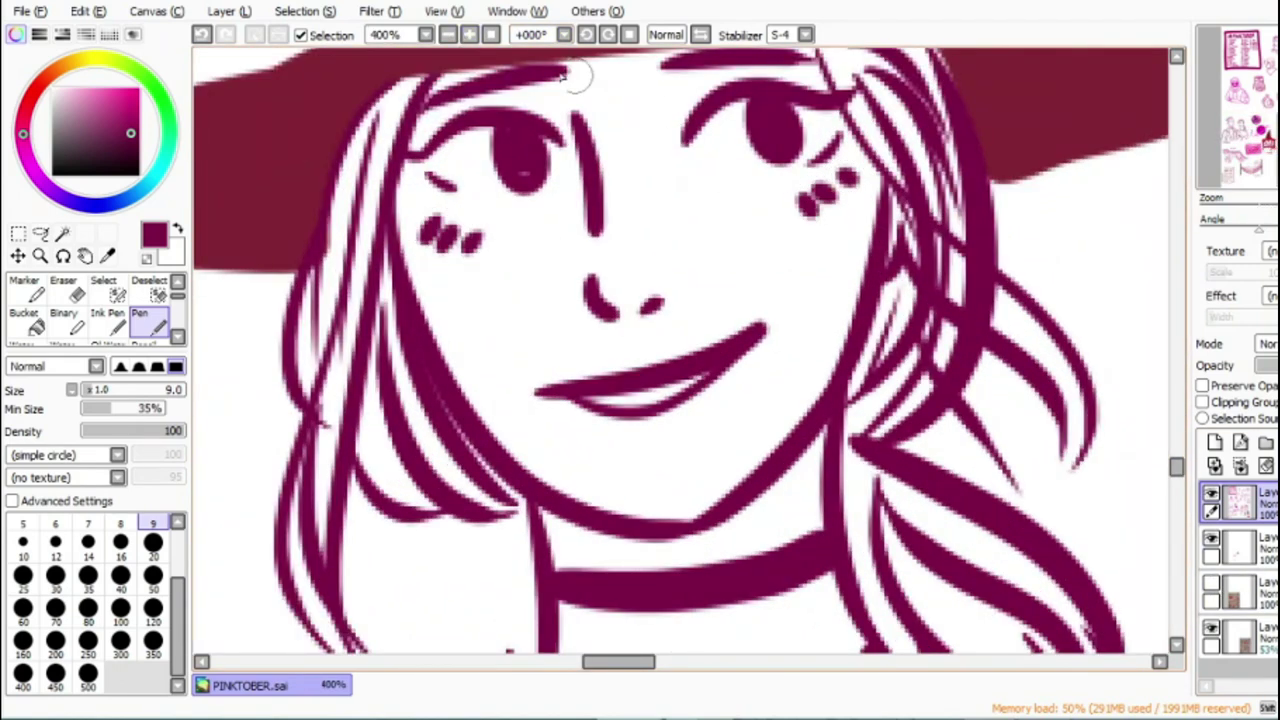
left_click(448, 36)
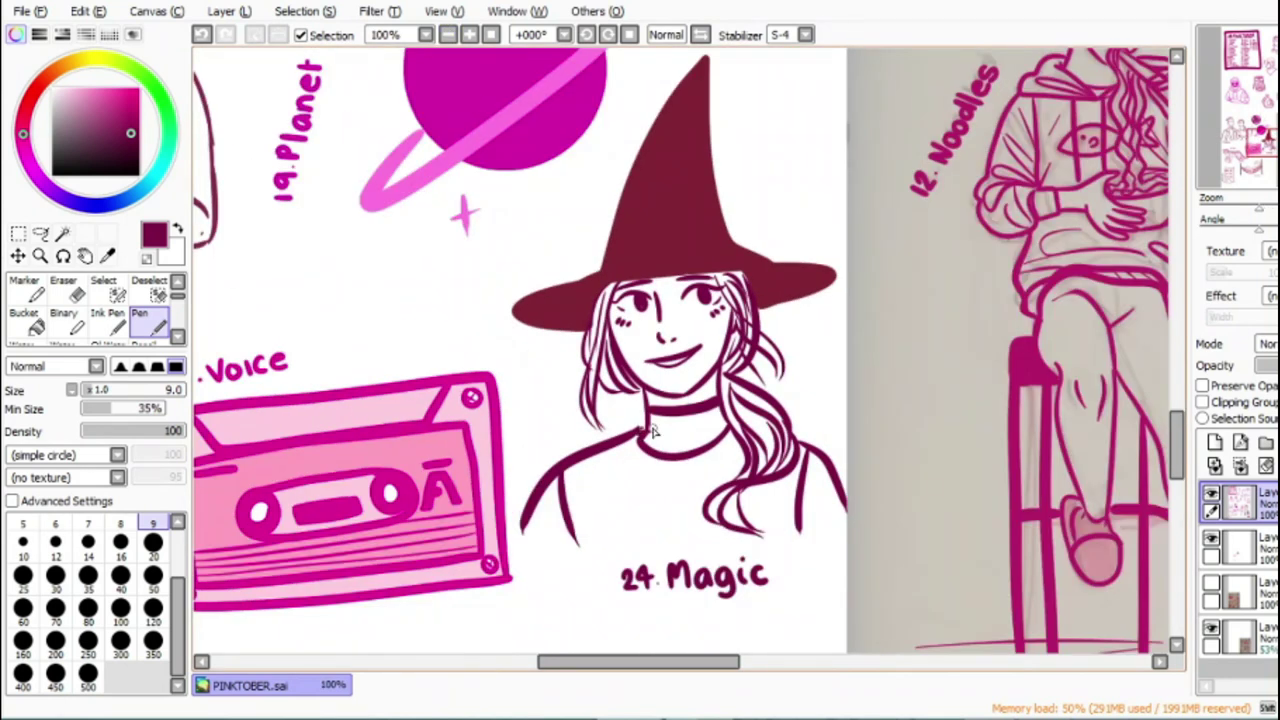
left_click(448, 35)
left_click(1211, 628)
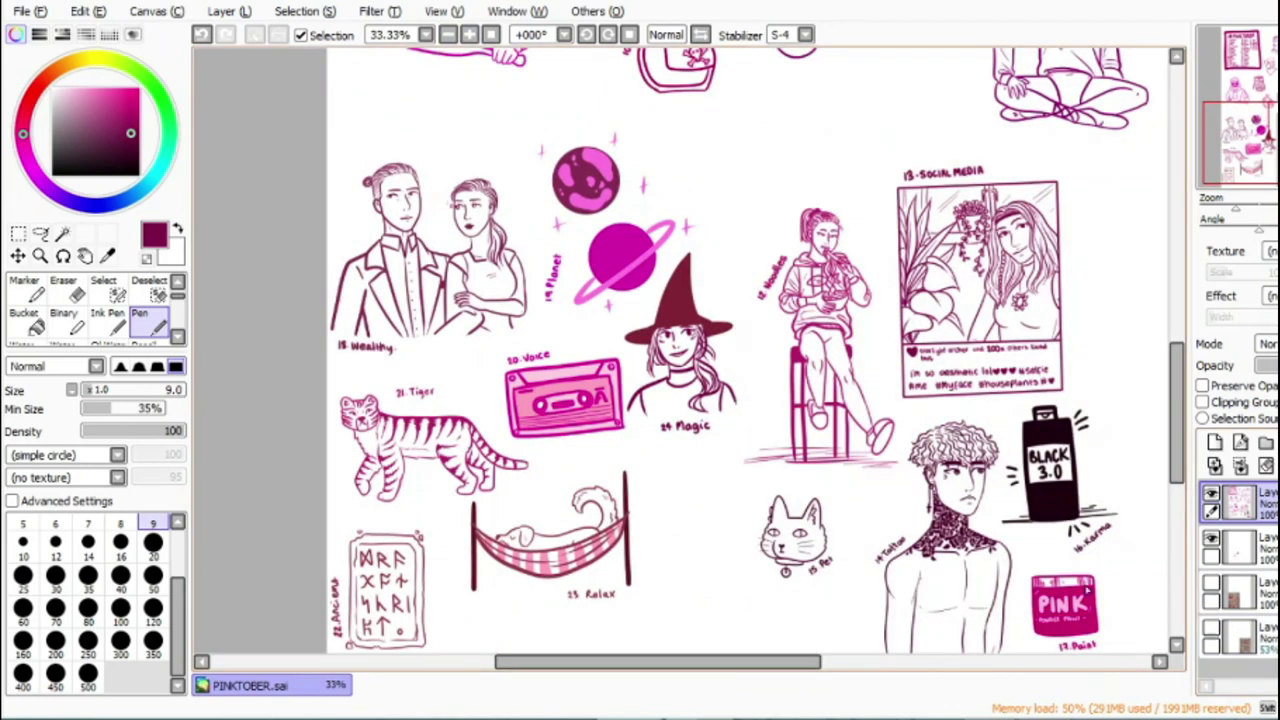
Step: Lasso the two planets with their stars and "19. Planet" caption, and move them up away from the witch's hat
scroll(713, 474, "up", 3)
left_click(40, 233)
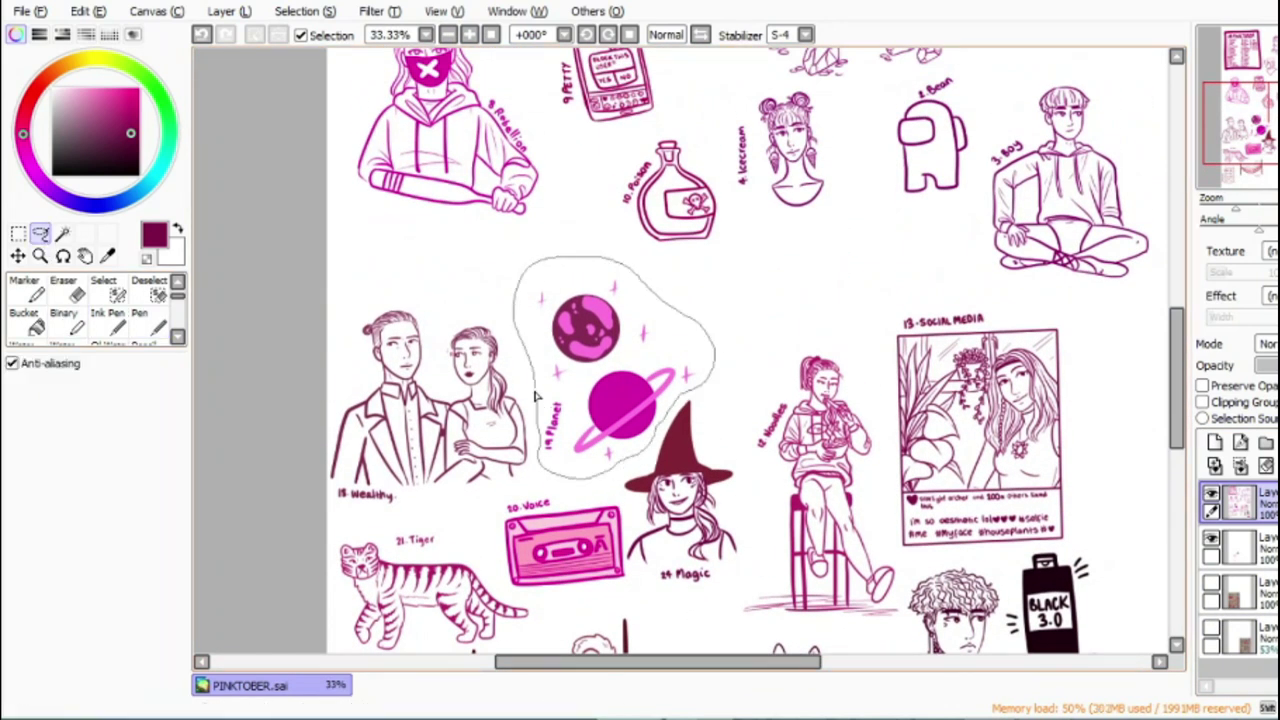
left_click(18, 255)
left_click_drag(621, 366, 609, 310)
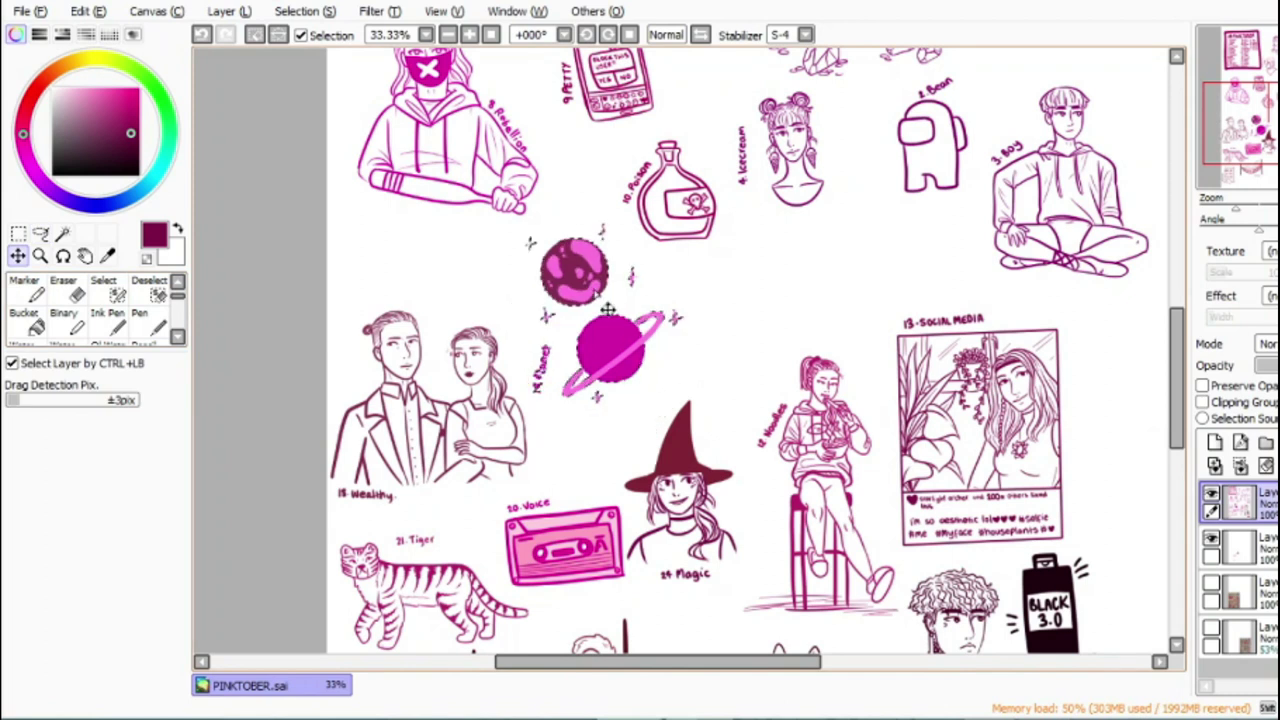
Step: Lasso the noodle-eating figure on the stool with its "12. Noodles" caption and move it up the page
left_click(40, 233)
scroll(752, 314, "down", 2)
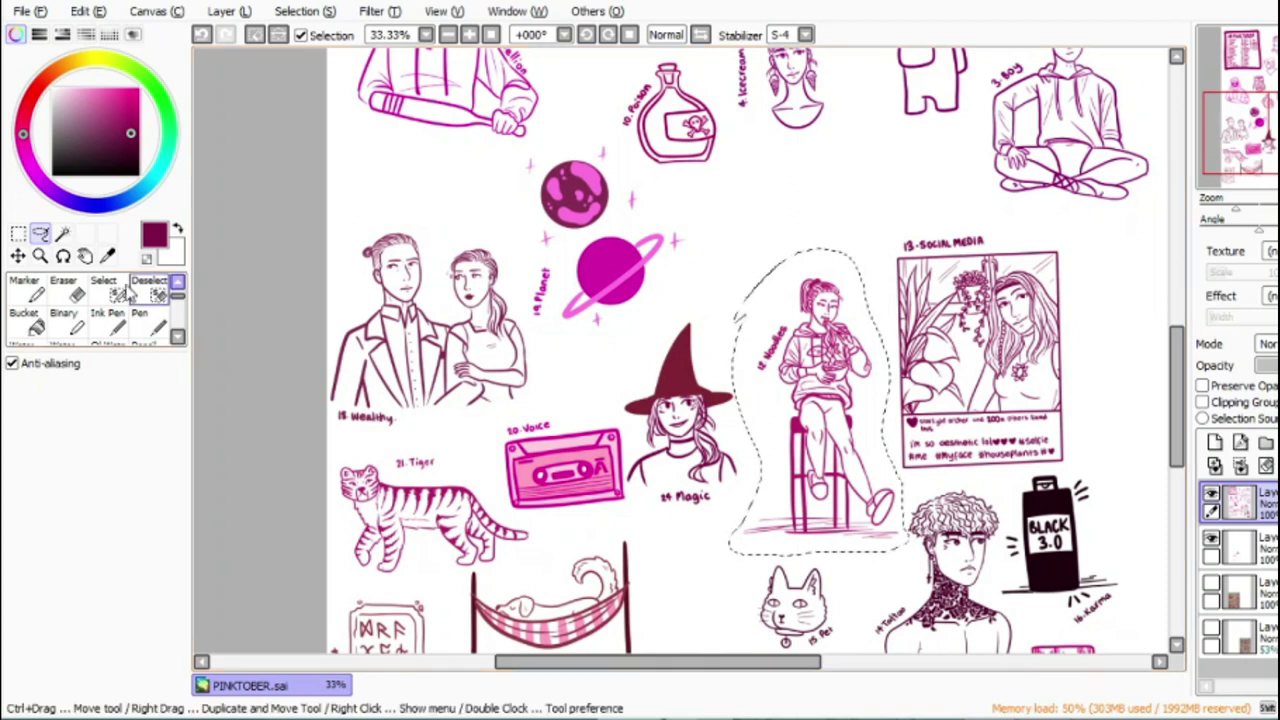
left_click(18, 255)
left_click_drag(847, 439, 835, 345)
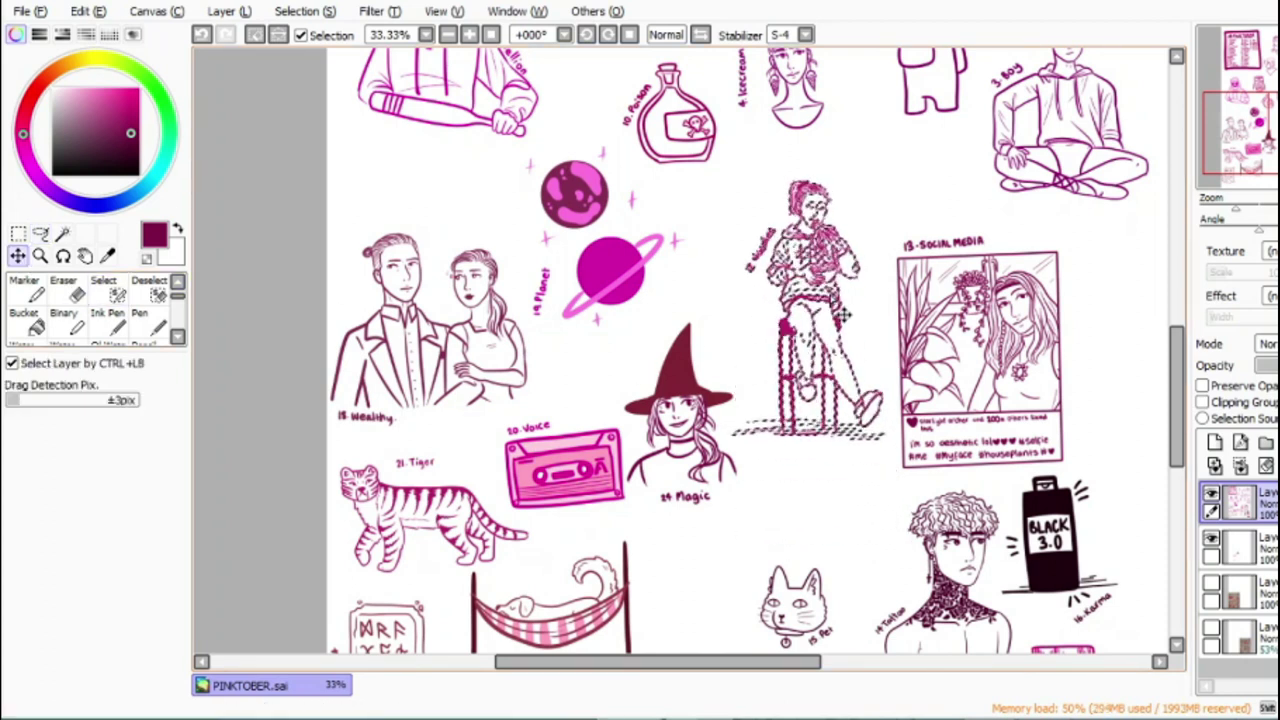
Step: Lasso the "13. Social Media" post with its caption and move it slightly up and outward
left_click(40, 233)
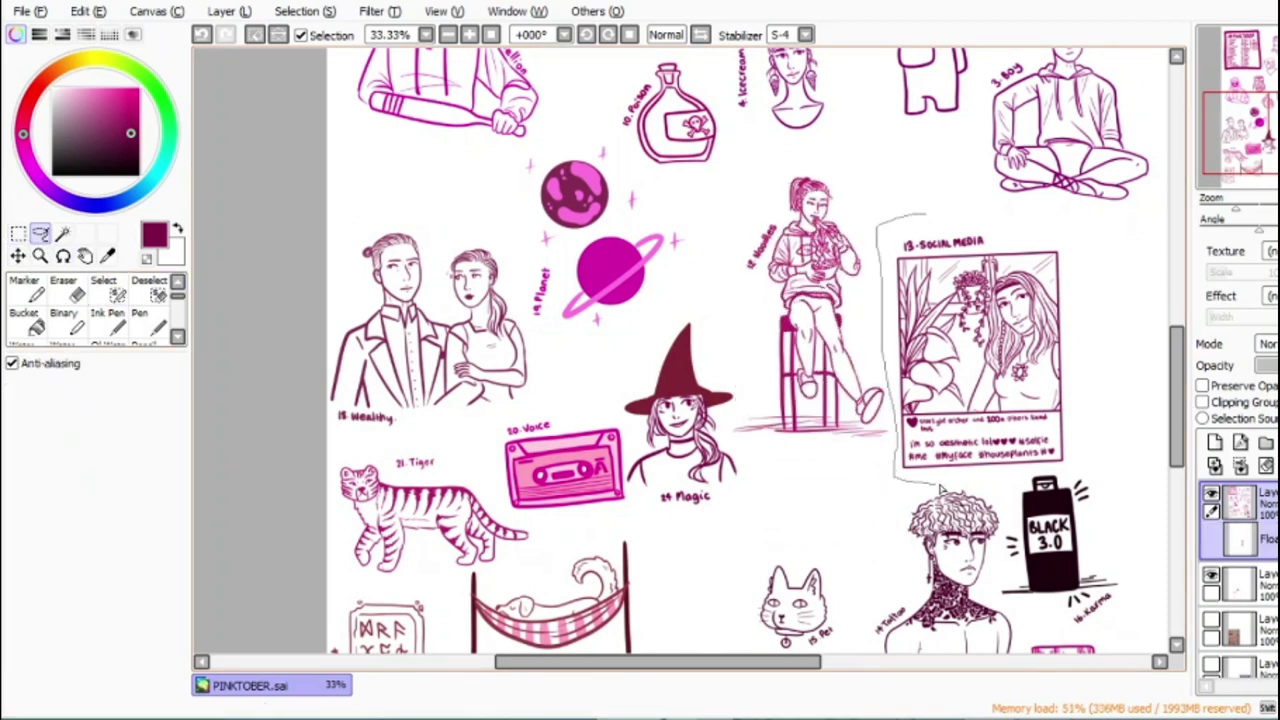
left_click_drag(1036, 222, 1038, 220)
left_click(18, 255)
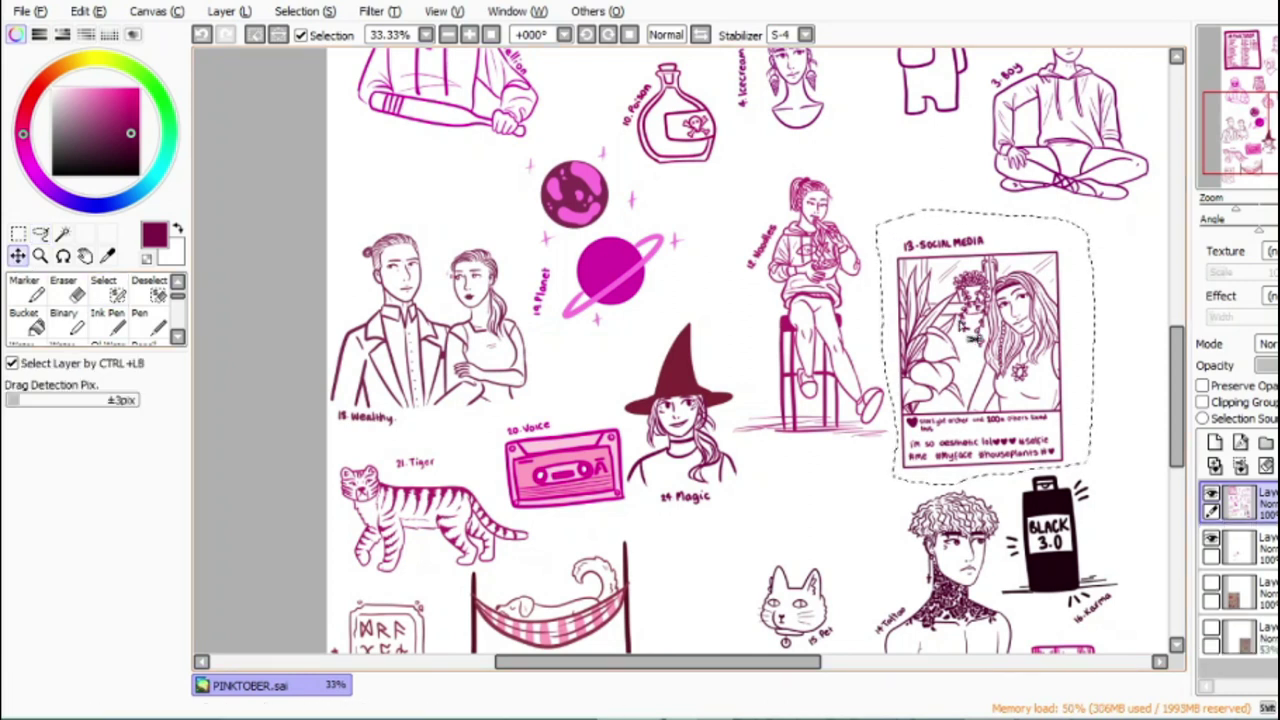
left_click_drag(972, 341, 990, 317)
Step: Clear the selection and merge the ink layer with the artwork layer directly beneath it
left_click_drag(815, 663, 855, 663)
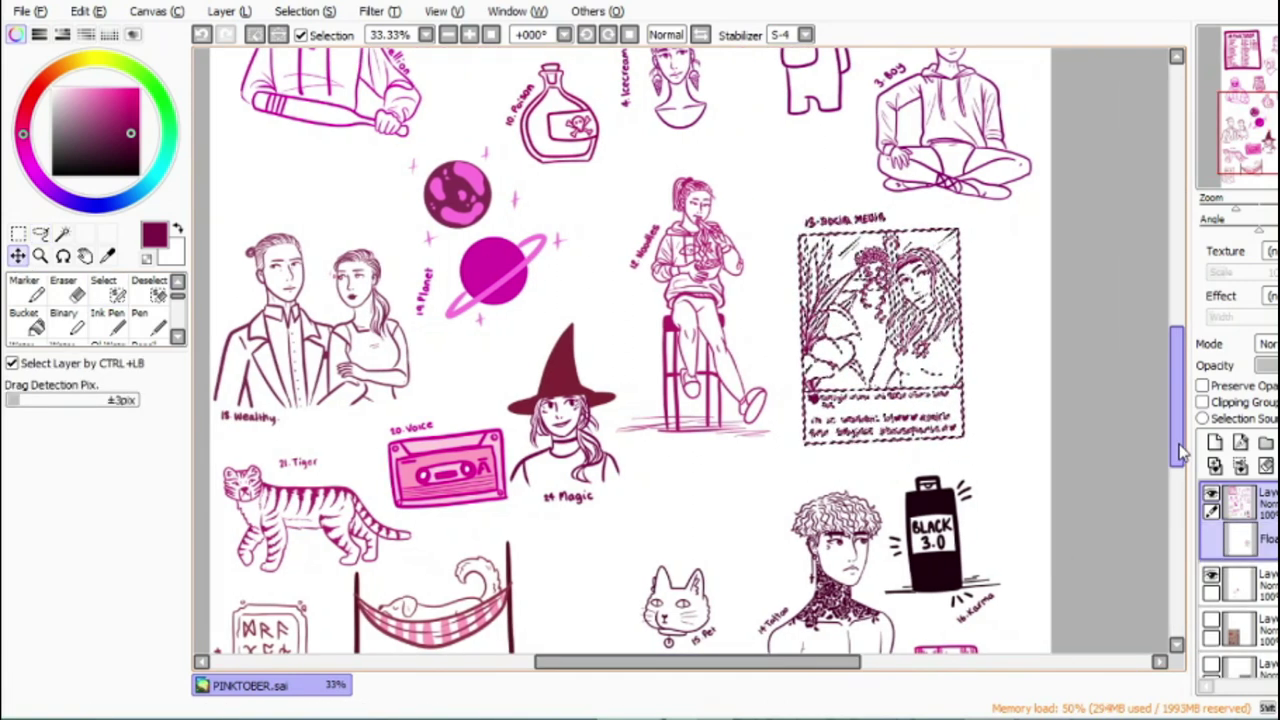
left_click_drag(1180, 444, 1184, 482)
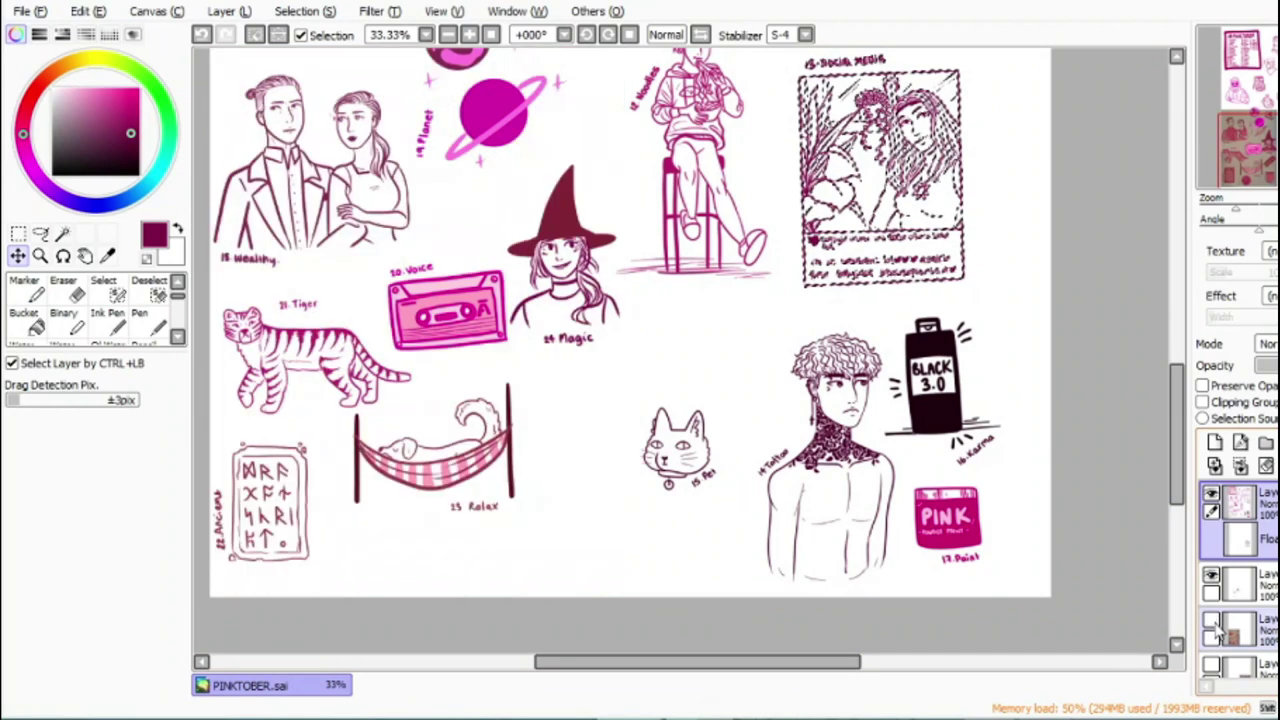
left_click_drag(1182, 492, 1174, 456)
left_click(41, 234)
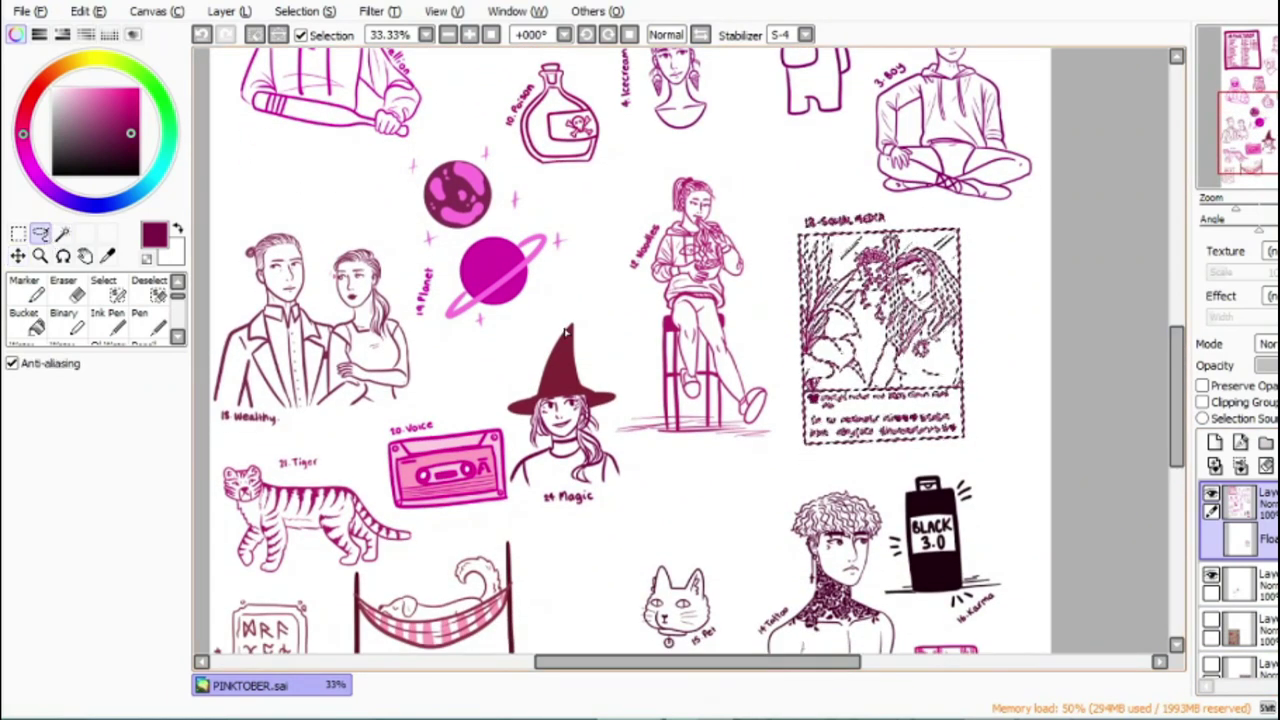
left_click_drag(547, 318, 510, 427)
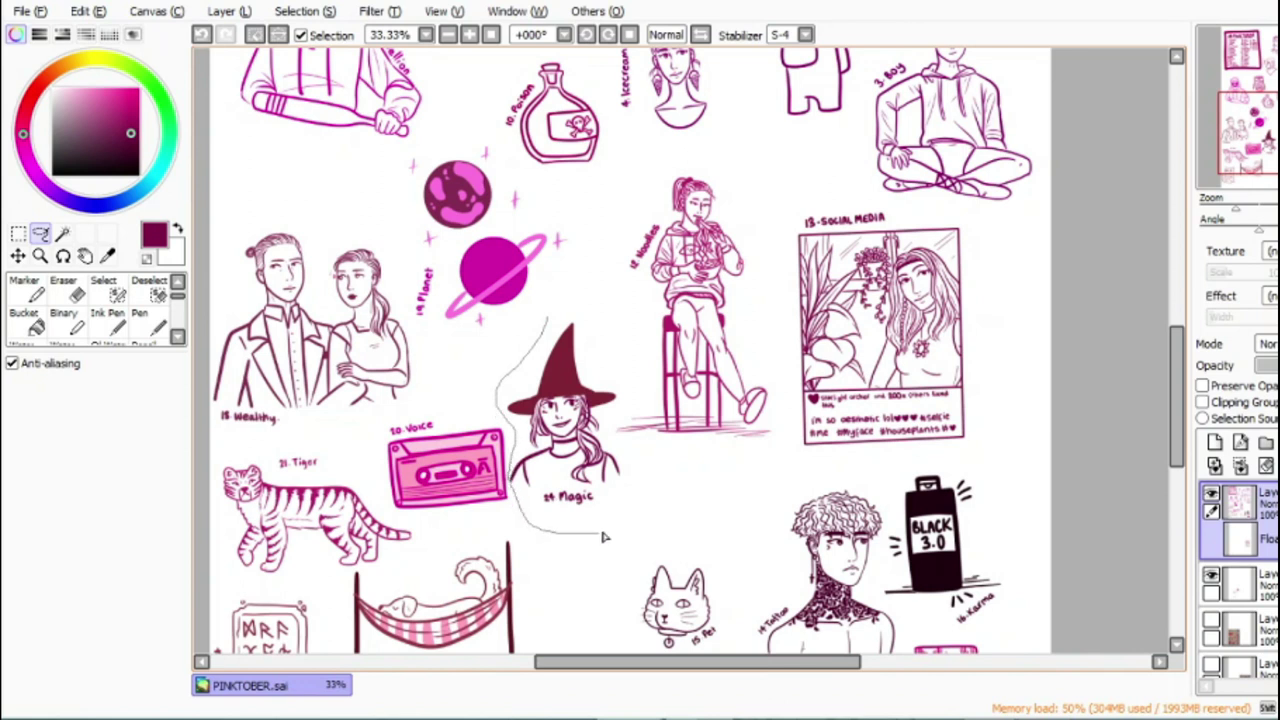
key("ctrl+d")
left_click(1240, 467)
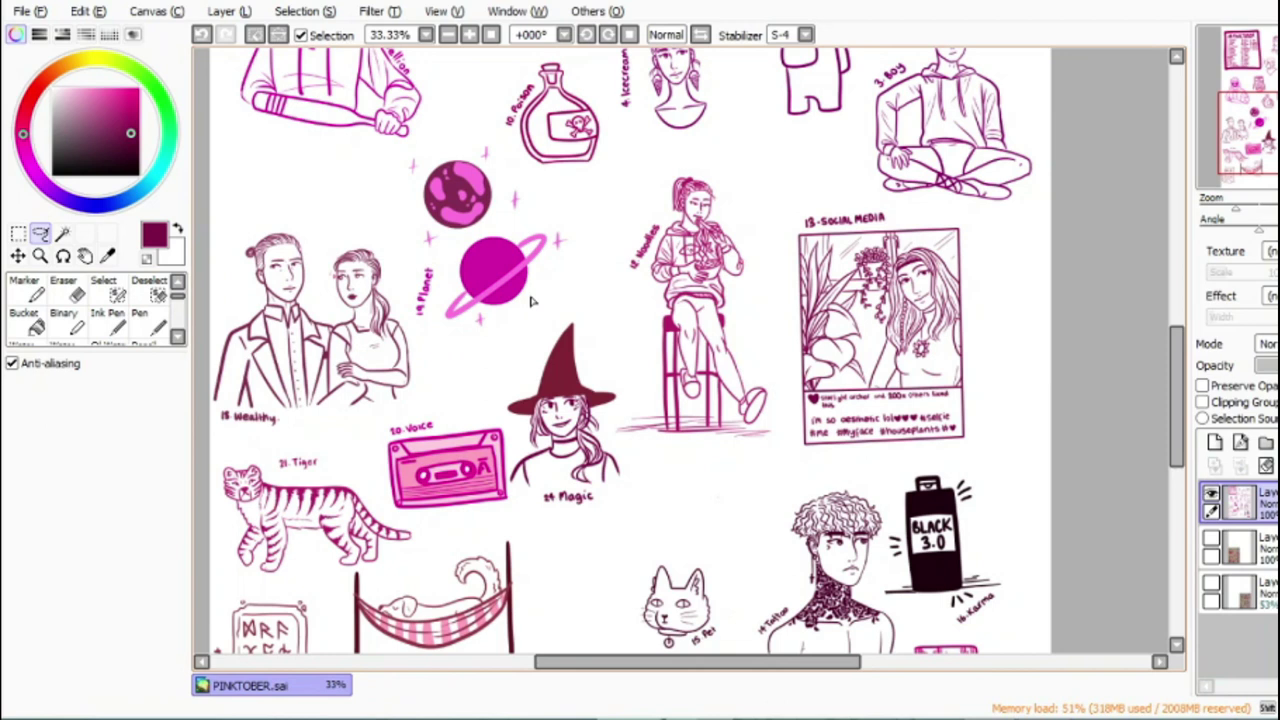
left_click_drag(597, 301, 570, 294)
left_click(1211, 539)
left_click(1211, 539)
left_click_drag(1176, 440, 1176, 466)
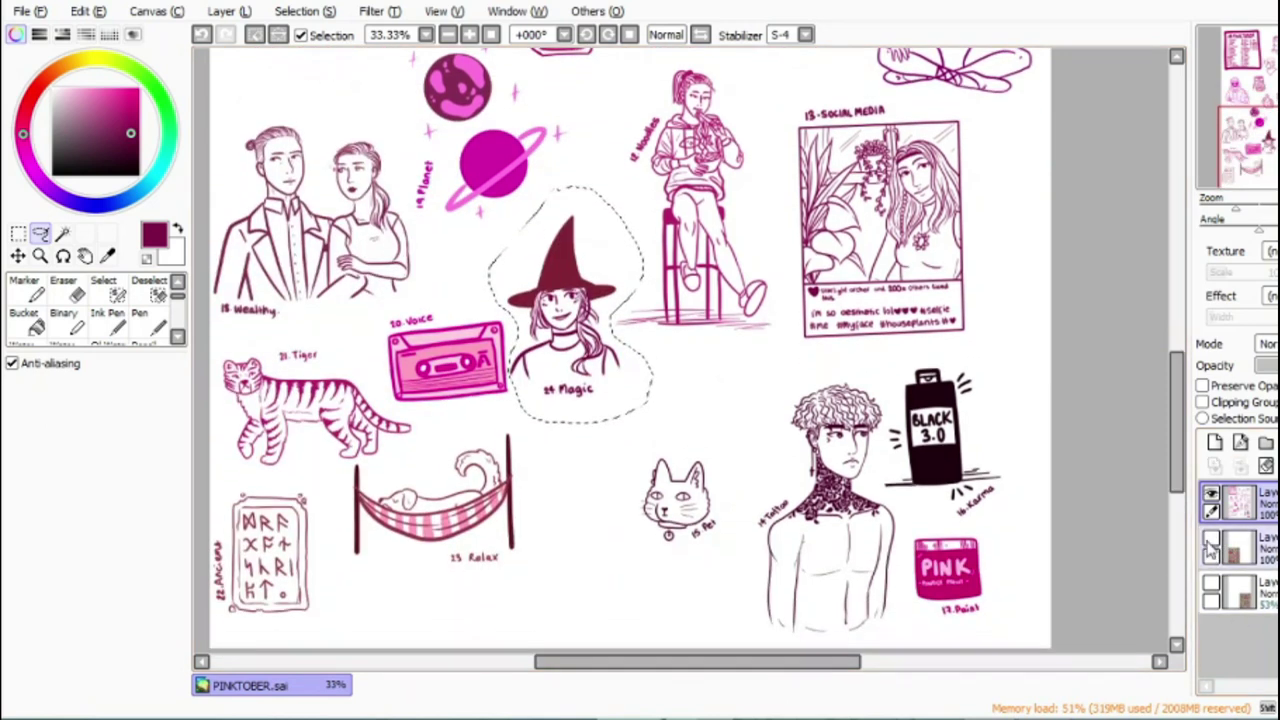
scroll(1210, 545, "down", 2)
key("ctrl+d")
Step: Lasso the cat head with its "15. Pet" caption, move it down slightly, and deselect it
left_click_drag(722, 442, 686, 336)
left_click(18, 256)
left_click_drag(672, 419, 667, 495)
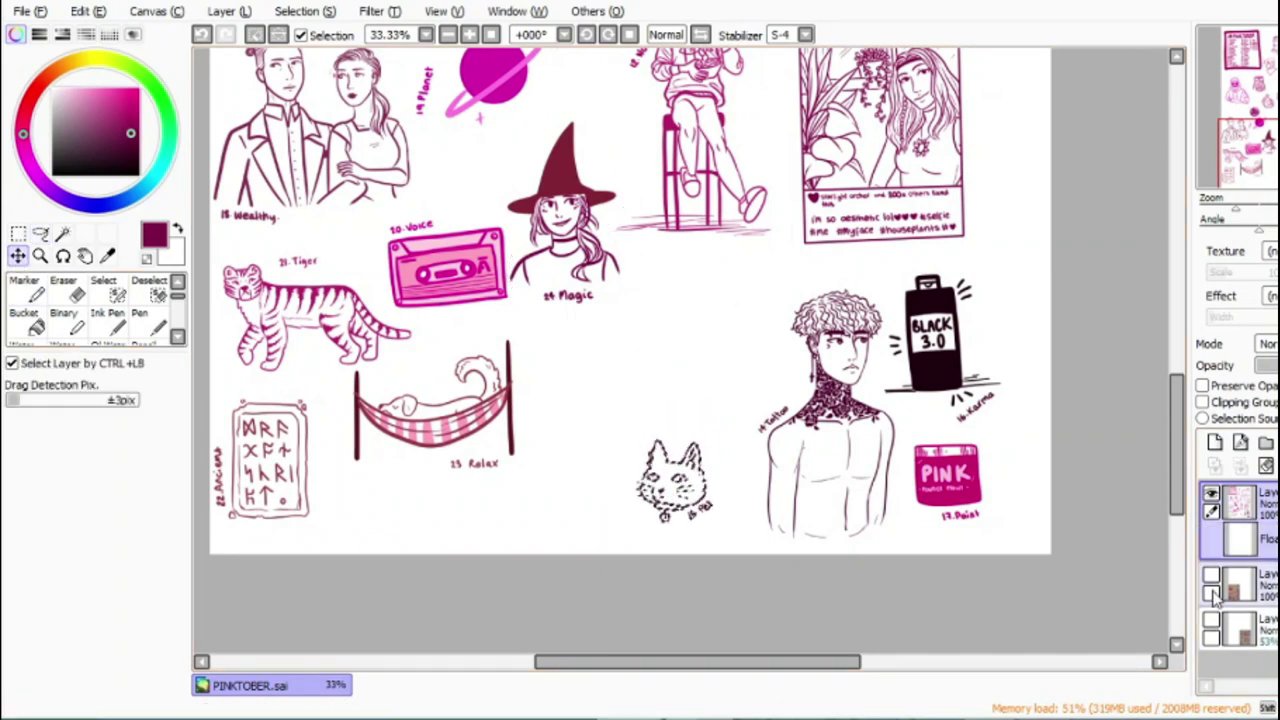
key("ctrl+t")
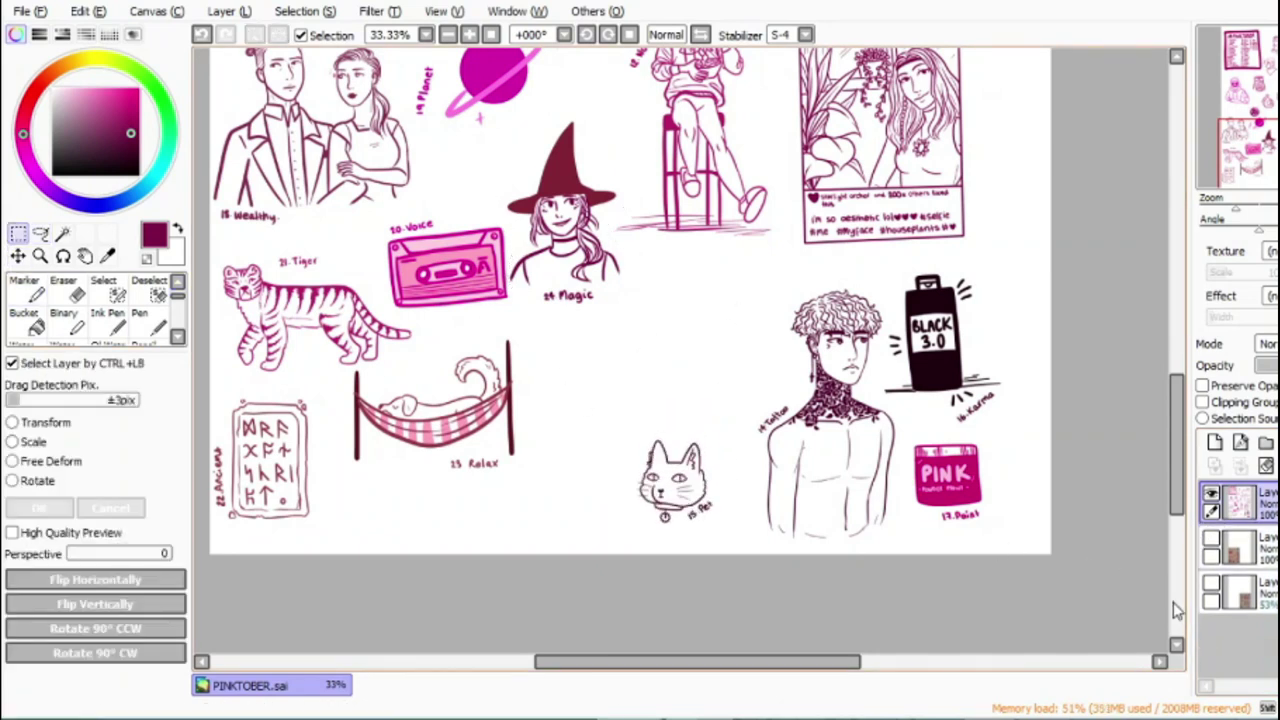
left_click(1211, 545)
left_click(1211, 545)
Step: Lasso the witch with the "24. Magic" caption and move her down to the space just above the cat
left_click(42, 234)
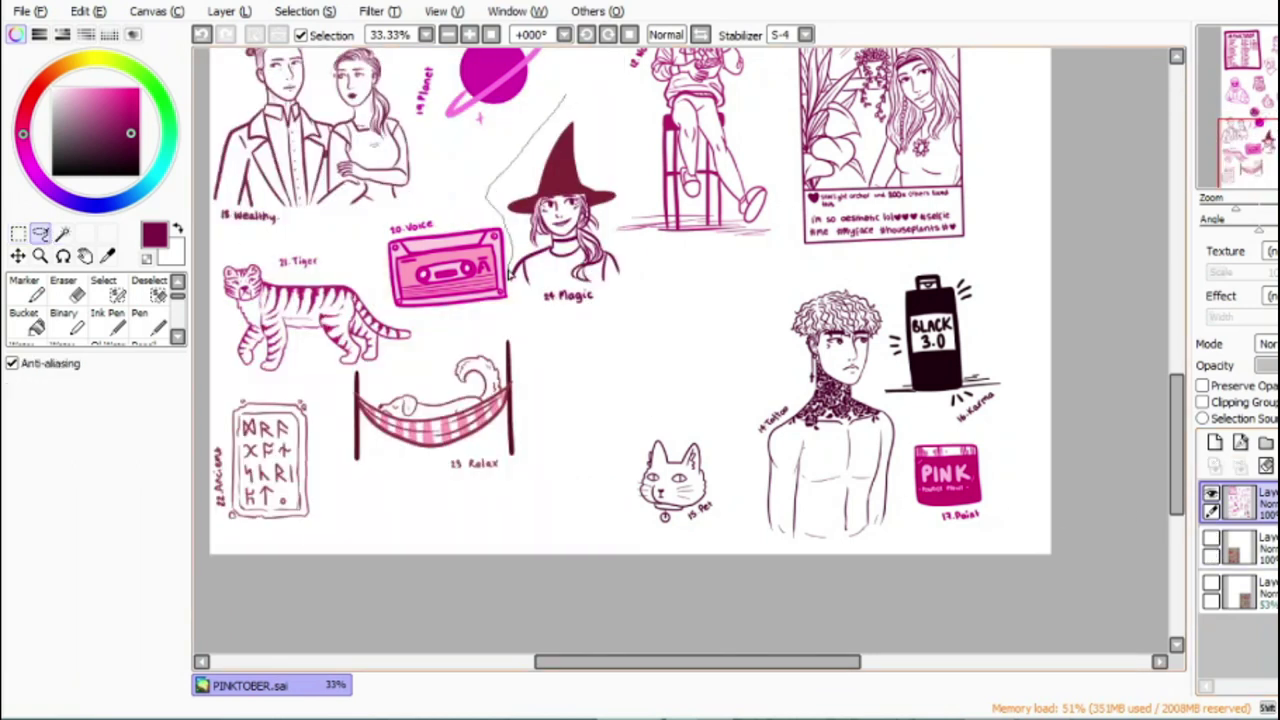
left_click_drag(640, 178, 572, 94)
left_click(18, 256)
mouse_move(570, 262)
left_mouse_down()
mouse_move(566, 242)
mouse_move(591, 357)
mouse_move(698, 398)
left_mouse_up()
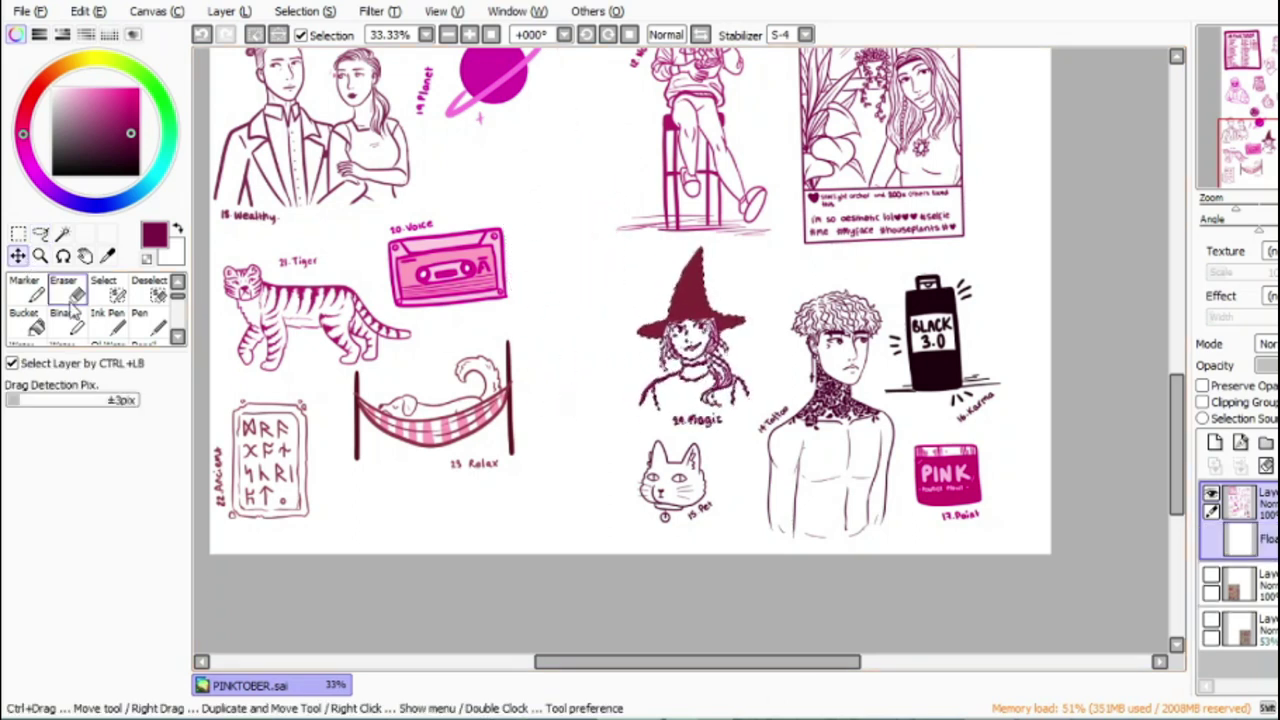
key("ctrl+t")
Step: Lasso the dog hammock with its "23 Relax" caption, move it down beside the rune tablet, and deselect it
left_click(42, 236)
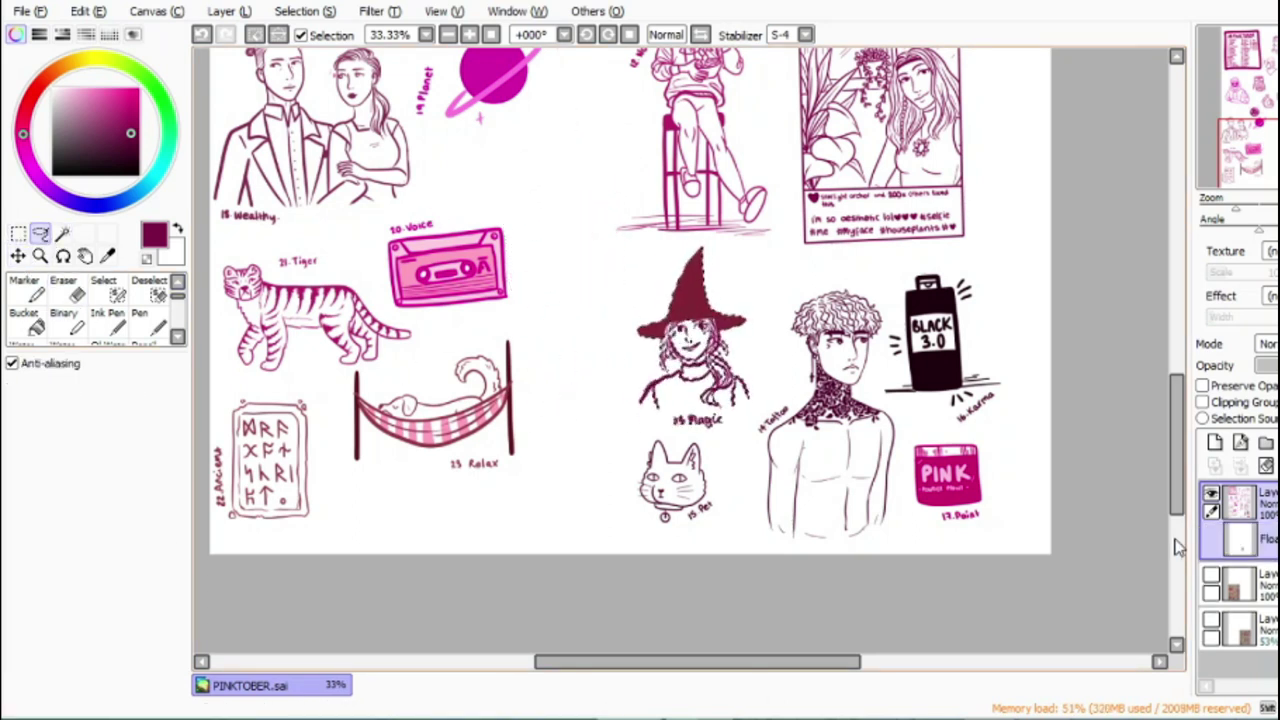
left_click_drag(540, 352, 476, 336)
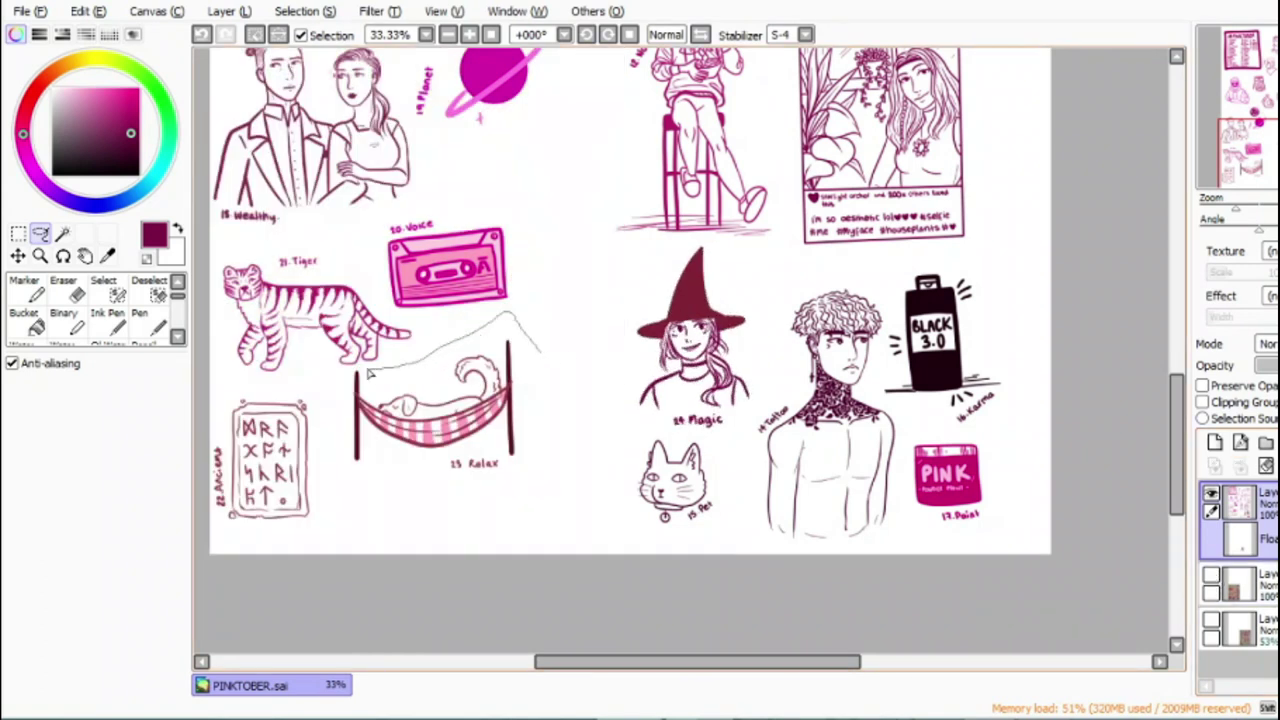
left_click_drag(361, 482, 560, 420)
left_click(18, 256)
left_click_drag(485, 453, 463, 491)
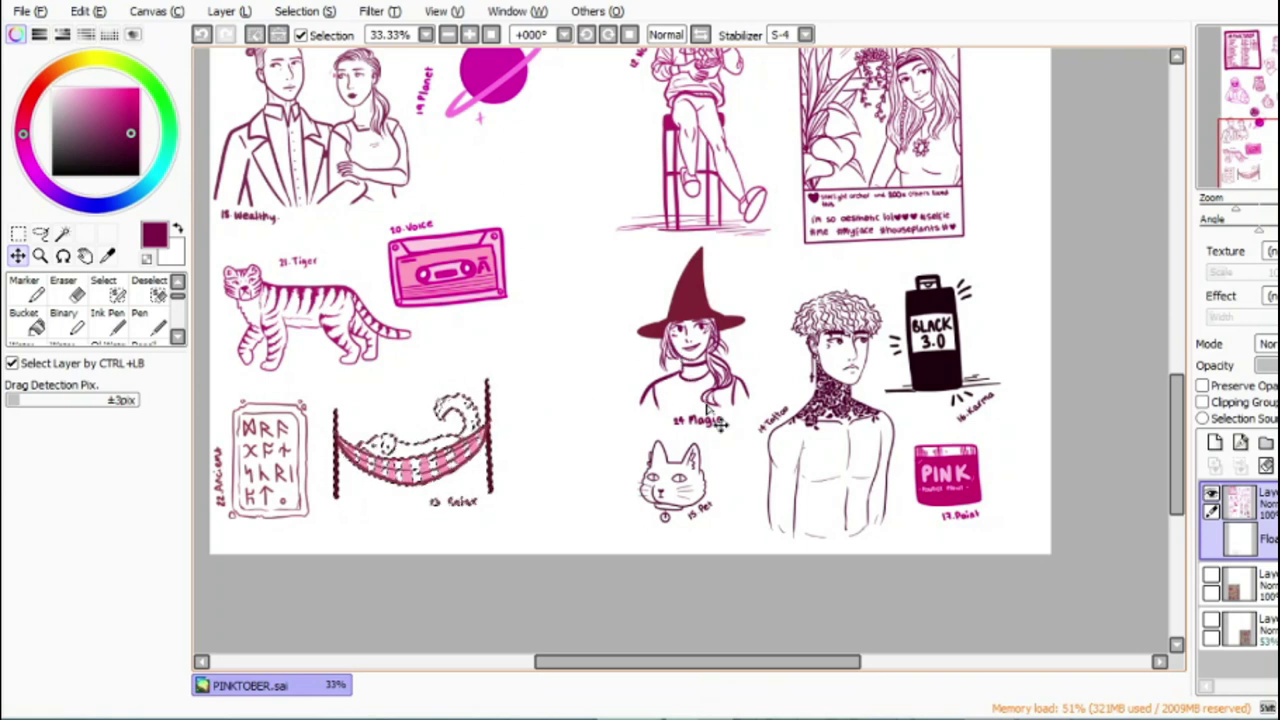
left_click(40, 233)
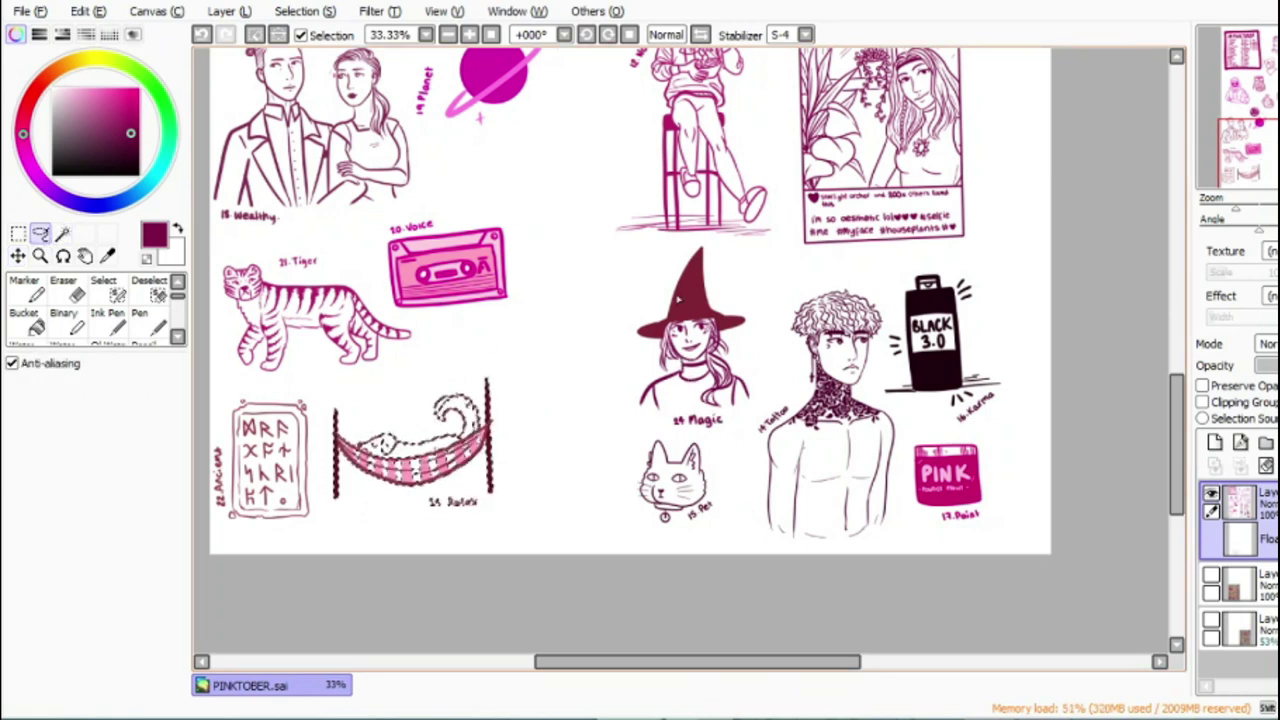
scroll(714, 289, "up", 1)
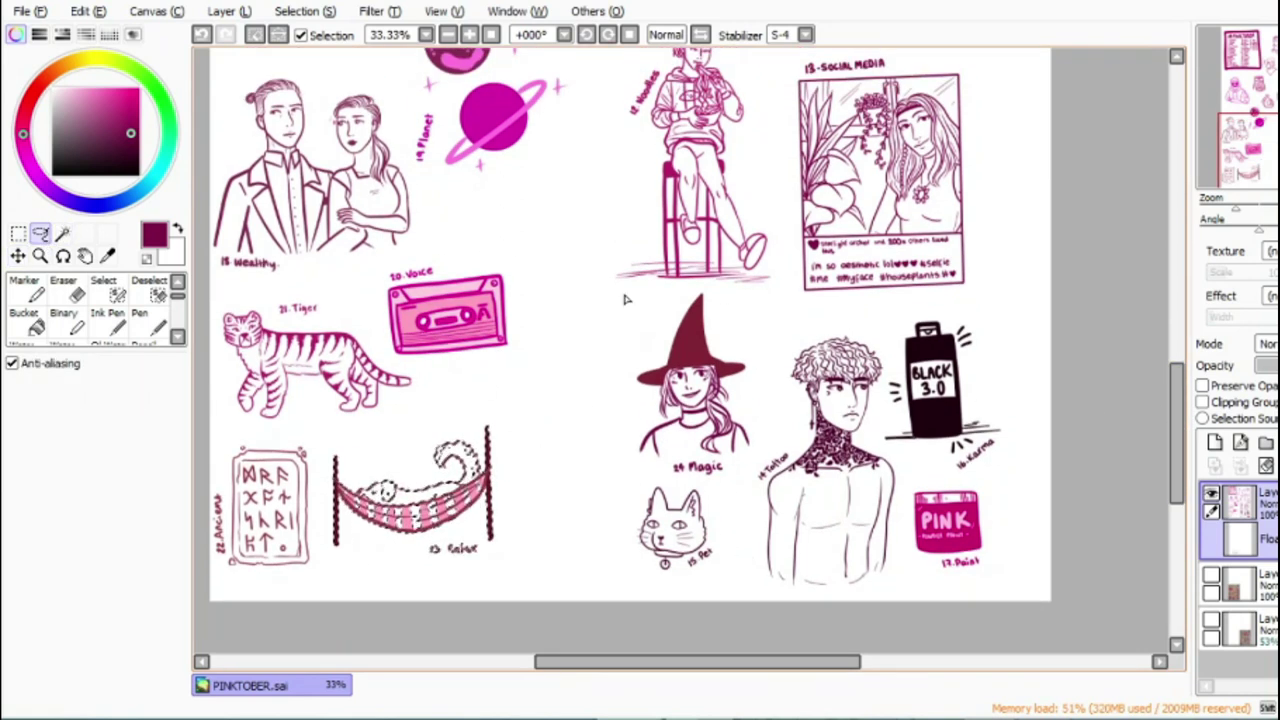
key("ctrl+d")
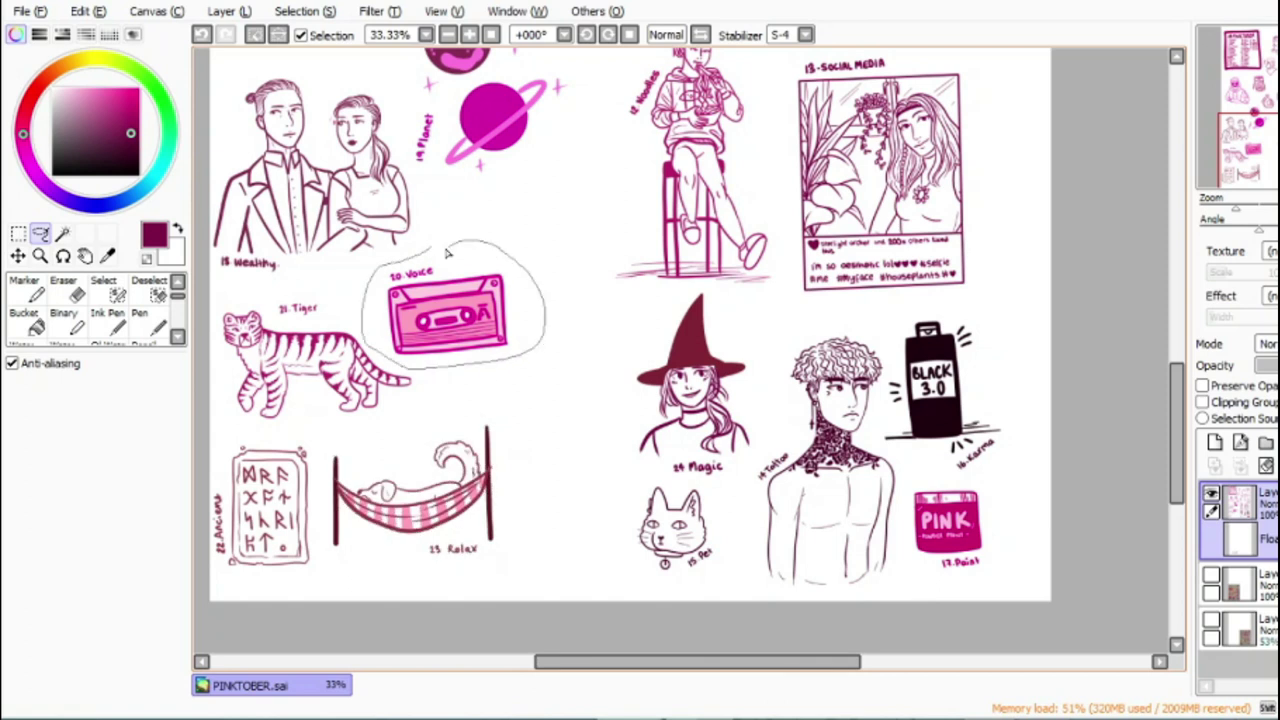
Step: Lasso the cassette with its "20. Voice" caption and move it down between the hammock and the cat
left_click_drag(447, 250, 435, 248)
left_click(18, 256)
mouse_move(440, 315)
left_mouse_down()
mouse_move(516, 381)
mouse_move(587, 486)
left_mouse_up()
key("ctrl+d")
Step: Lasso the witch and her caption, move her back up below the ringed planet, and deselect her
left_click(41, 234)
left_click_drag(672, 299, 635, 328)
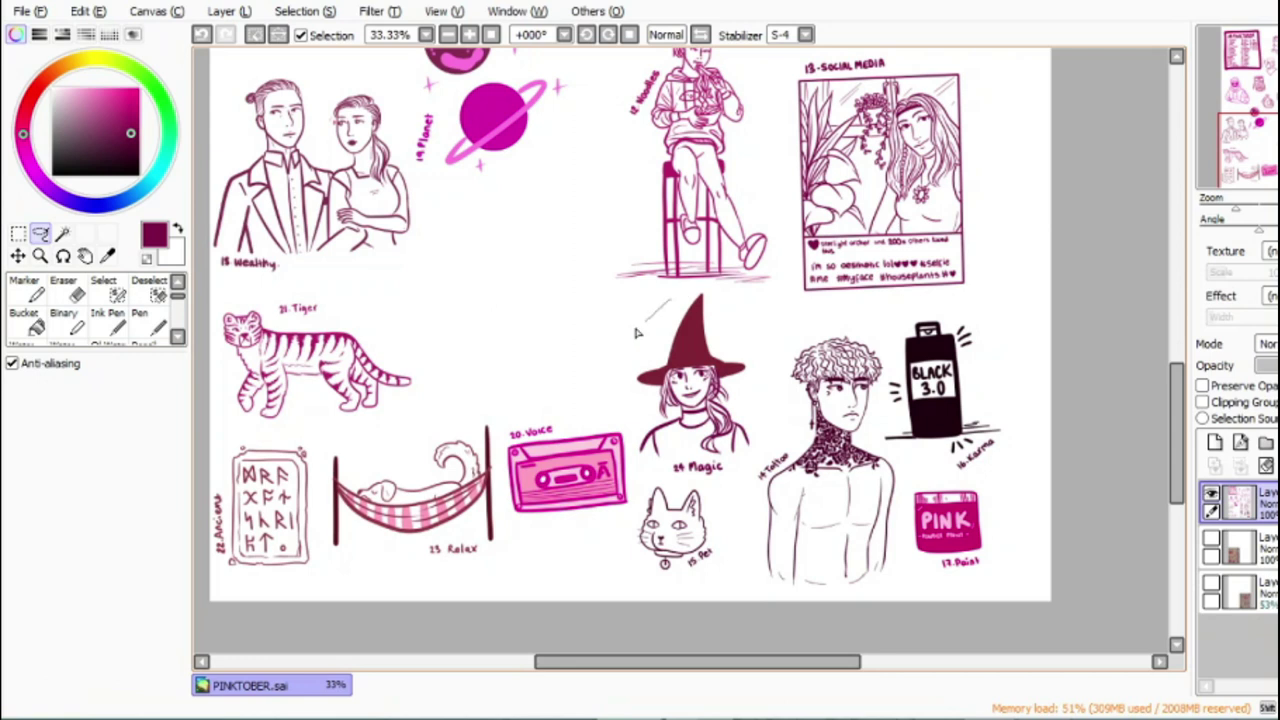
left_click_drag(729, 300, 674, 298)
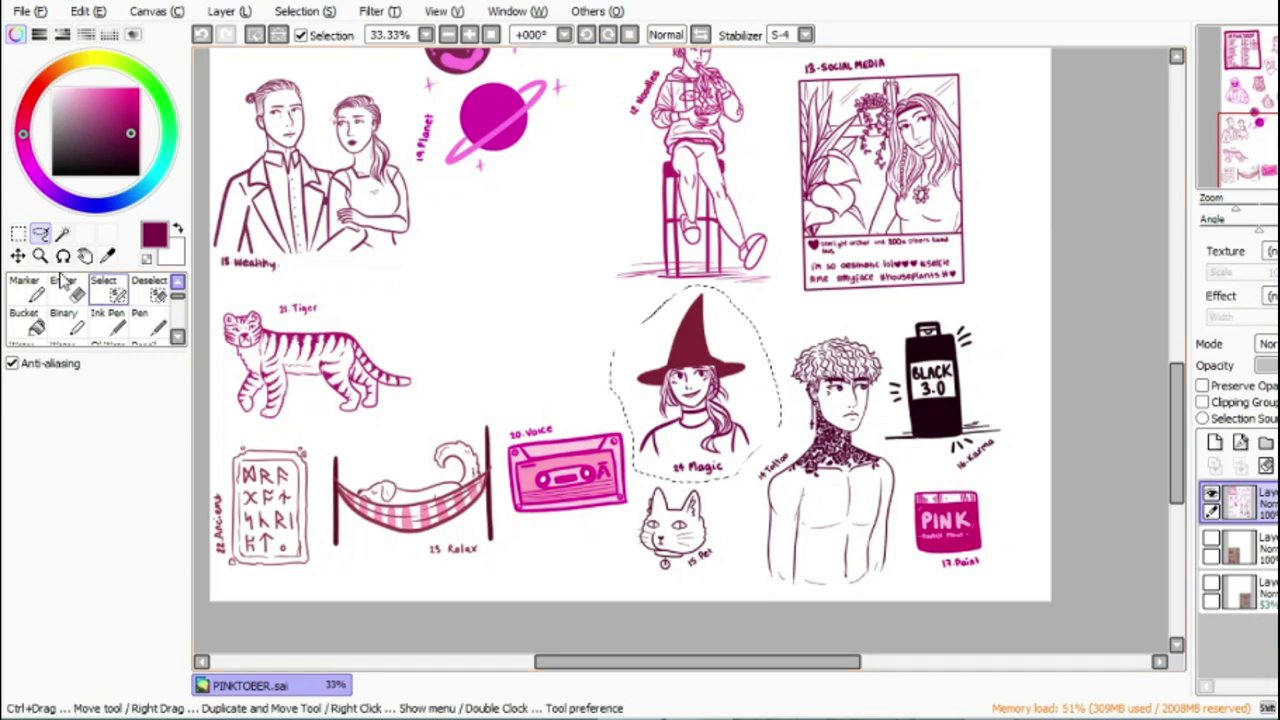
left_click(18, 256)
mouse_move(740, 434)
left_mouse_down()
mouse_move(602, 319)
mouse_move(600, 294)
mouse_move(607, 302)
left_mouse_up()
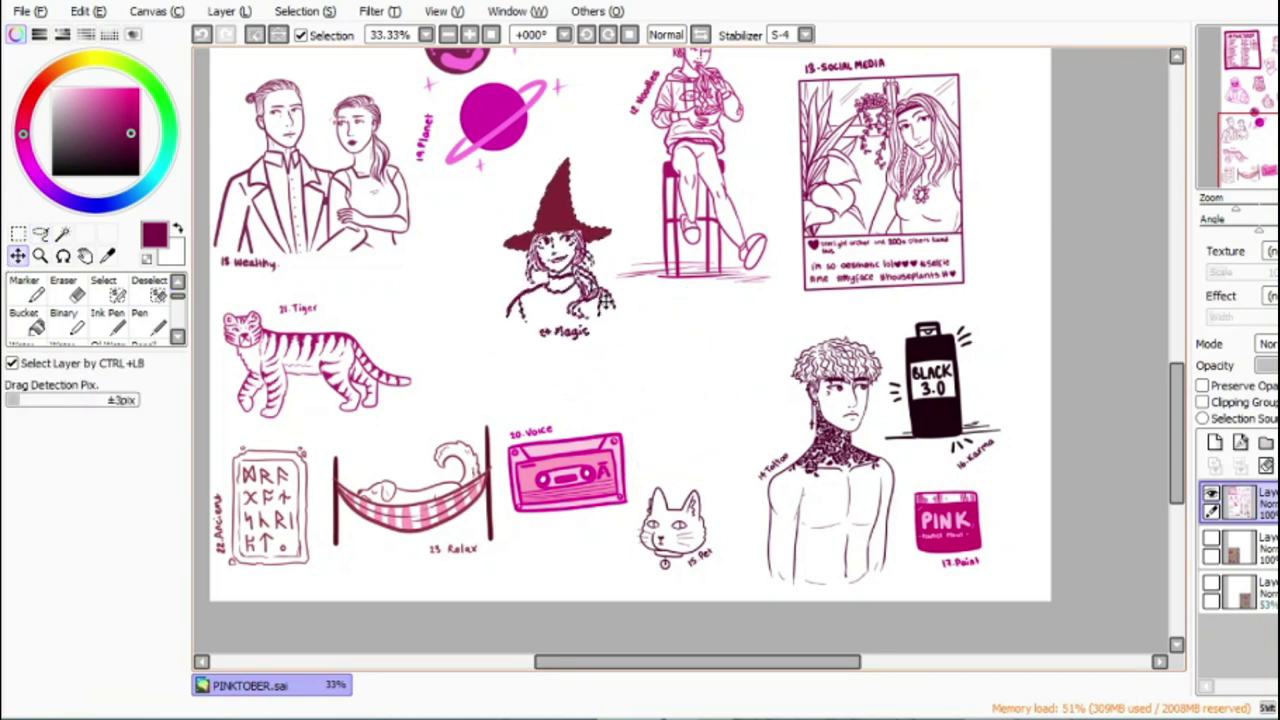
key("ctrl+d")
Step: Lasso the cassette and its caption, move it above the cat beside the tattooed man, and deselect it
left_click(41, 234)
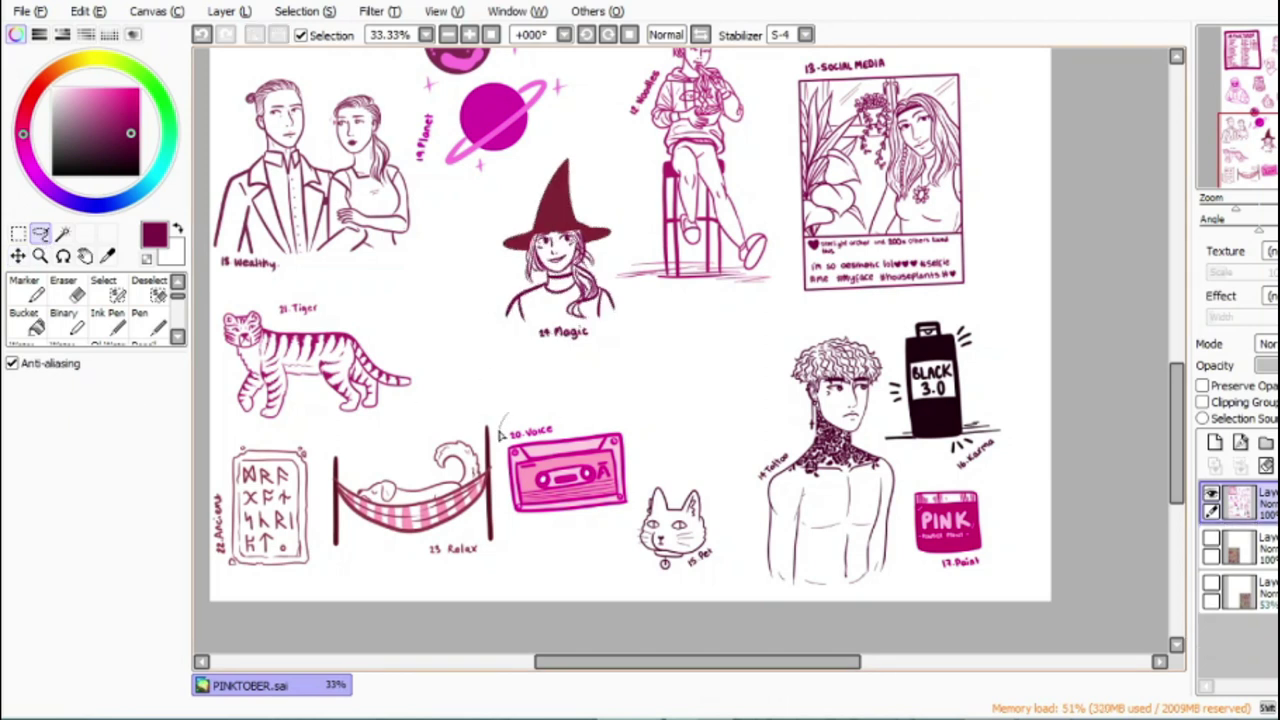
left_click_drag(541, 399, 544, 394)
left_click(18, 256)
mouse_move(590, 475)
left_mouse_down()
mouse_move(710, 390)
mouse_move(729, 392)
left_mouse_up()
left_click(18, 234)
key("ctrl+d")
Step: Show the sketch photo and letter the caption "25. LIQUID" beside the glass in maroon with a size 9 pen
left_click(1210, 540)
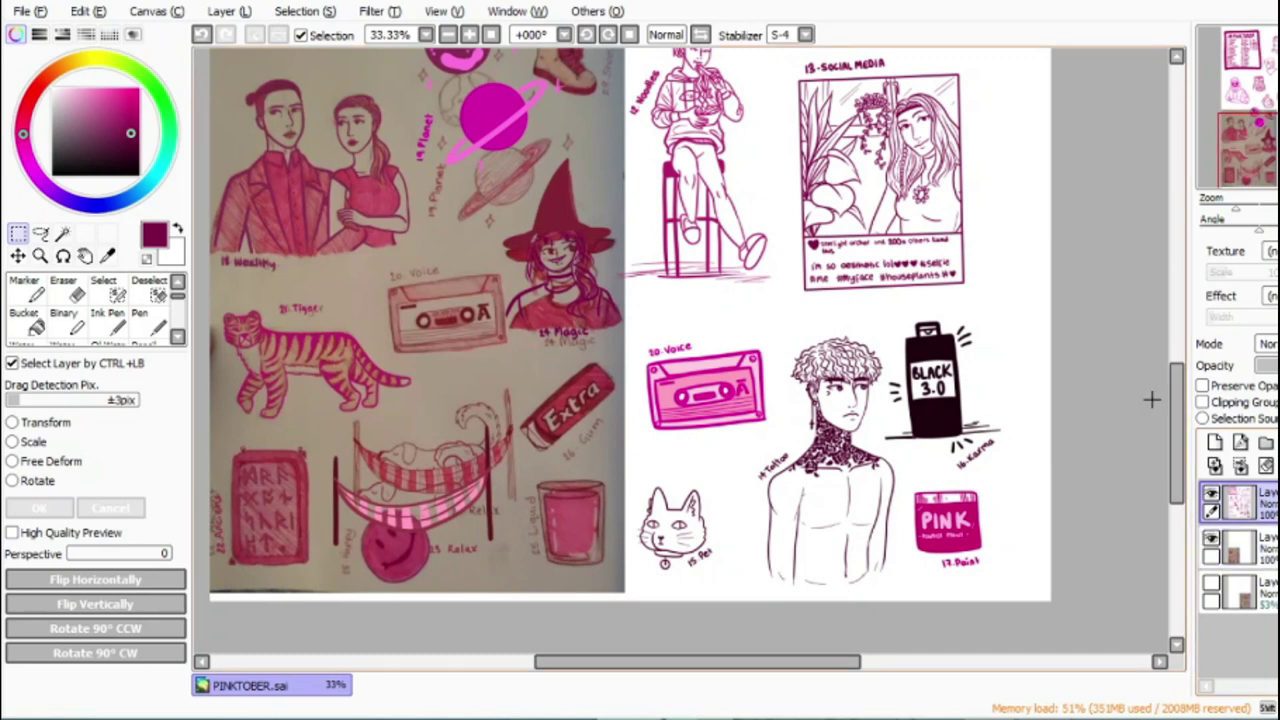
left_click_drag(1177, 420, 1176, 458)
left_click(469, 35)
left_click(469, 35)
left_click(469, 35)
mouse_move(697, 665)
left_mouse_down()
mouse_move(540, 694)
mouse_move(634, 686)
mouse_move(560, 706)
mouse_move(695, 690)
left_mouse_up()
left_click_drag(1180, 522, 1154, 510)
left_click_drag(770, 690, 666, 680)
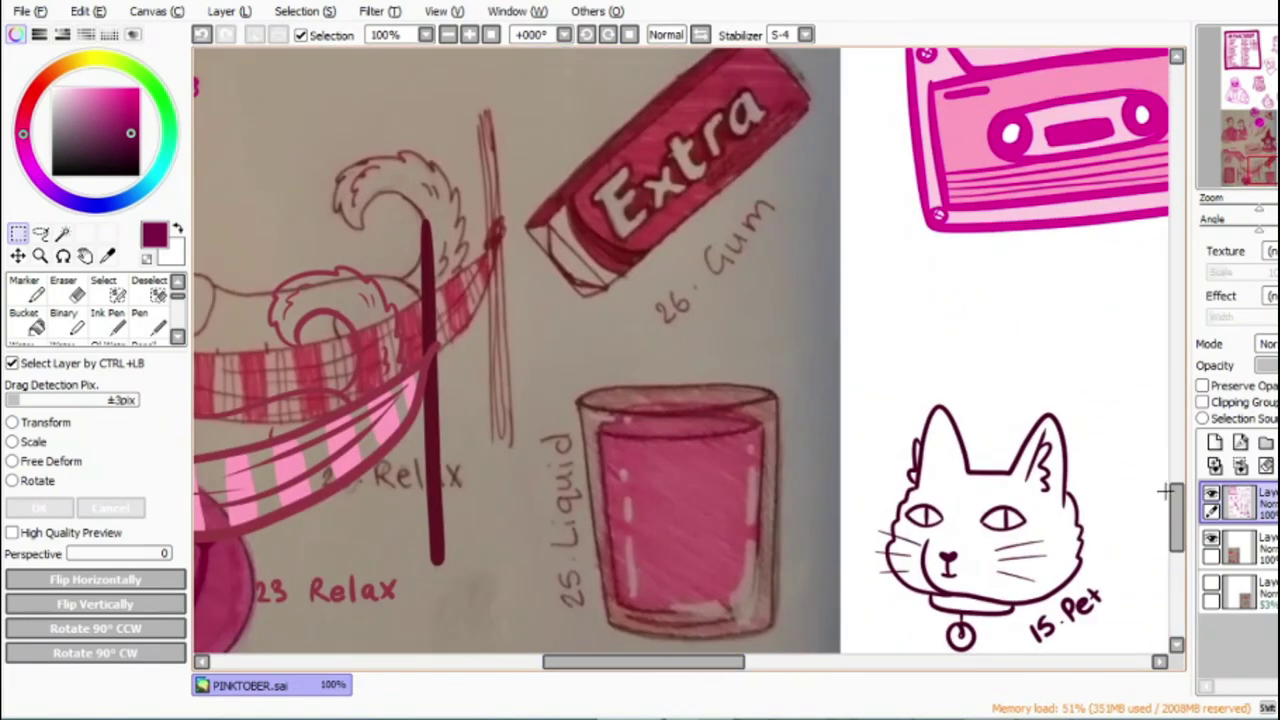
scroll(666, 680, "down", 2)
left_click(150, 320)
left_click(470, 35)
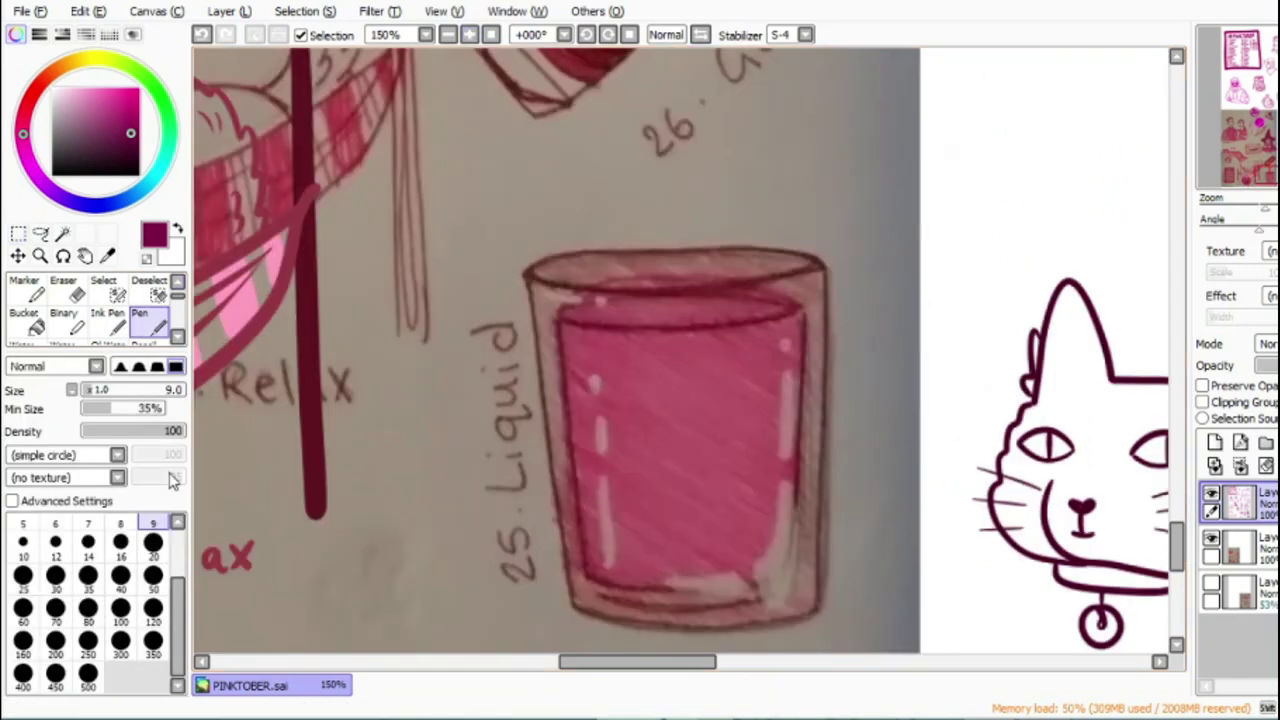
left_click_drag(540, 483, 565, 600)
left_click(201, 36)
scroll(522, 122, "down", 3)
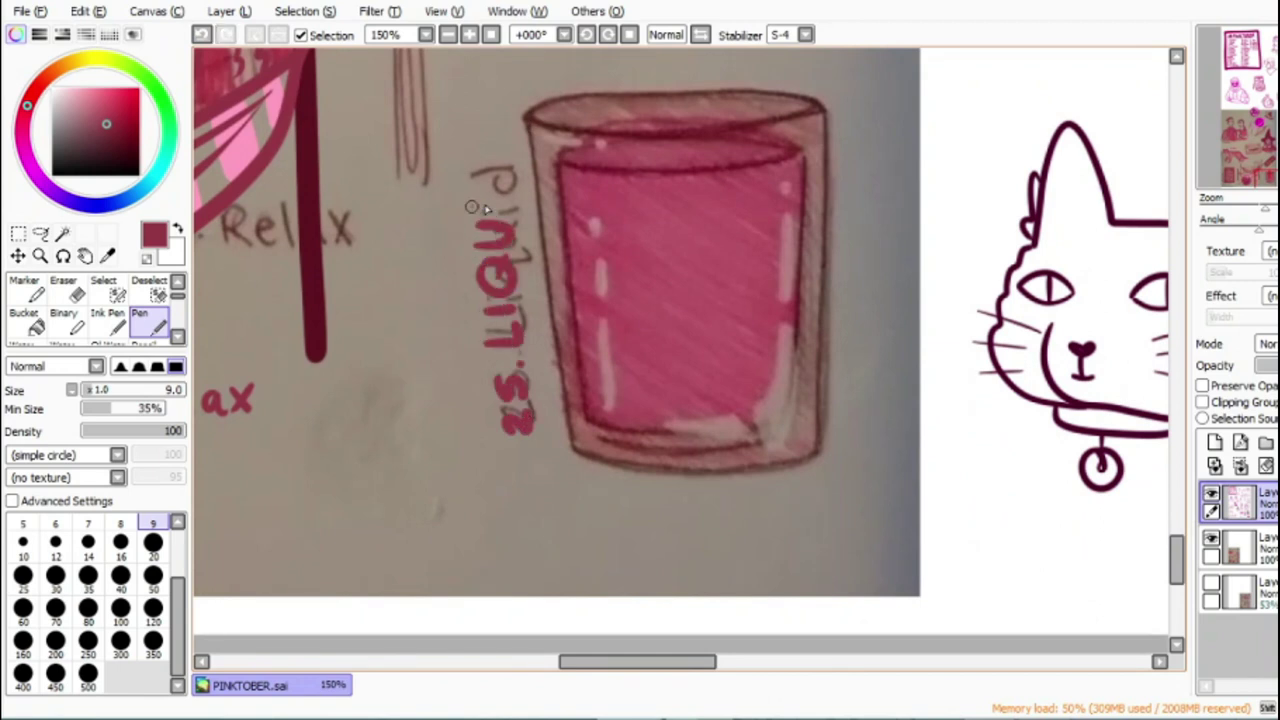
Step: Ink the glass's rim and sides and the outline of the liquid inside, including its curved surface line
mouse_move(525, 118)
left_mouse_down()
mouse_move(587, 462)
mouse_move(725, 480)
mouse_move(803, 448)
mouse_move(819, 116)
mouse_move(595, 133)
mouse_move(529, 122)
mouse_move(654, 99)
mouse_move(786, 147)
left_mouse_up()
mouse_move(565, 168)
left_mouse_down()
mouse_move(707, 183)
mouse_move(790, 157)
left_mouse_up()
left_click_drag(563, 167, 597, 413)
left_click(202, 35)
mouse_move(561, 168)
left_mouse_down()
mouse_move(608, 432)
mouse_move(750, 435)
mouse_move(797, 188)
left_mouse_up()
left_click(203, 34)
mouse_move(563, 172)
left_mouse_down()
mouse_move(578, 318)
mouse_move(616, 440)
mouse_move(742, 443)
mouse_move(767, 424)
mouse_move(797, 152)
left_mouse_up()
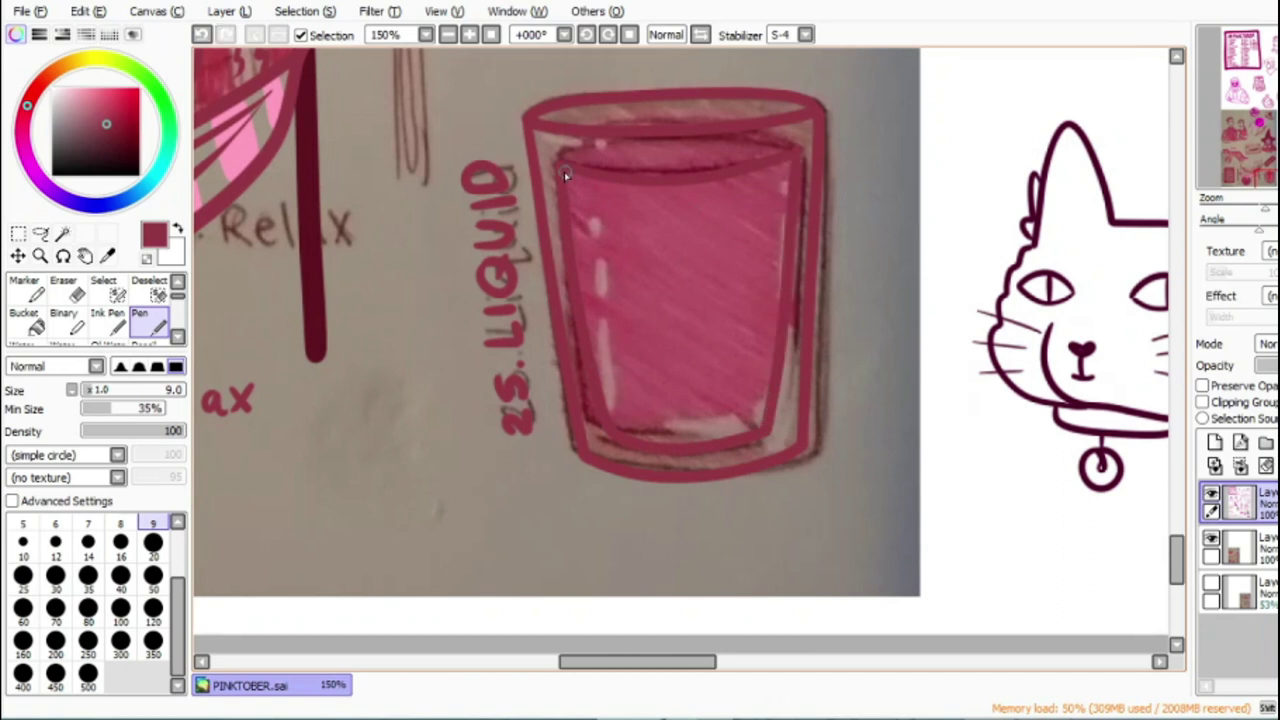
Step: Colour the liquid's surface maroon, hide the sketch photo, and bucket-fill the rest of the liquid in the same maroon
left_click_drag(565, 175, 719, 156)
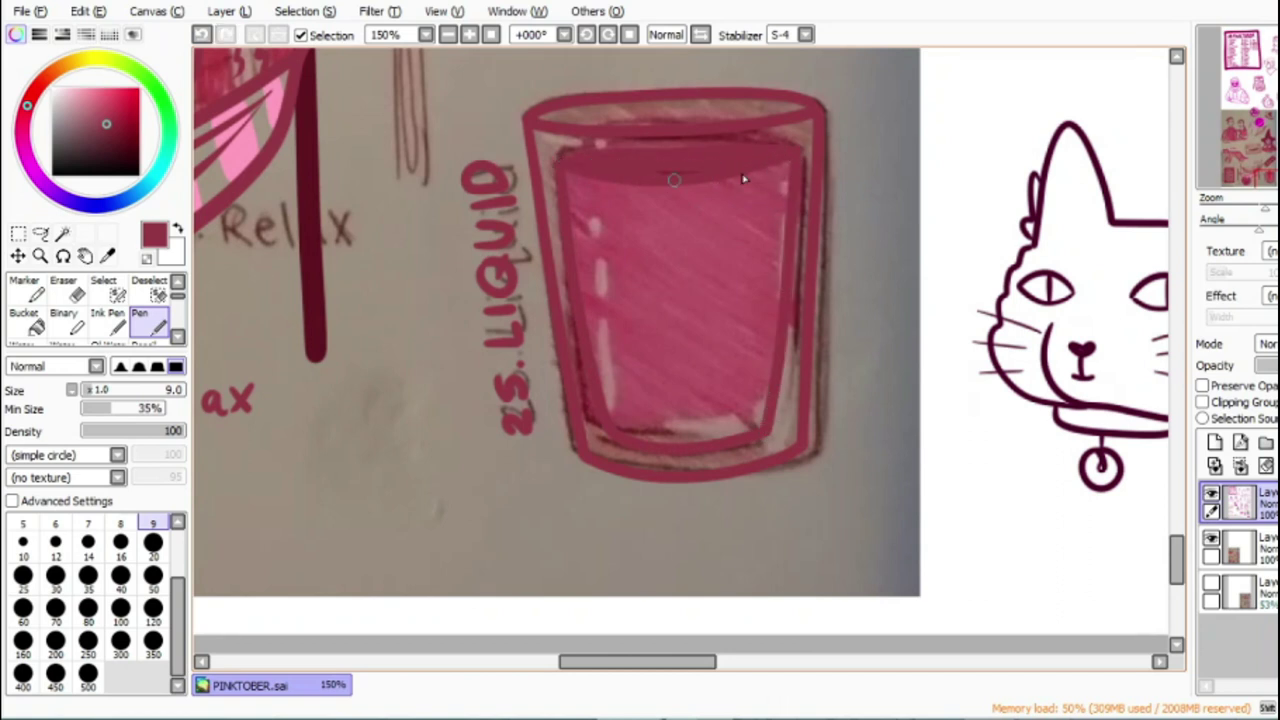
left_click(36, 325)
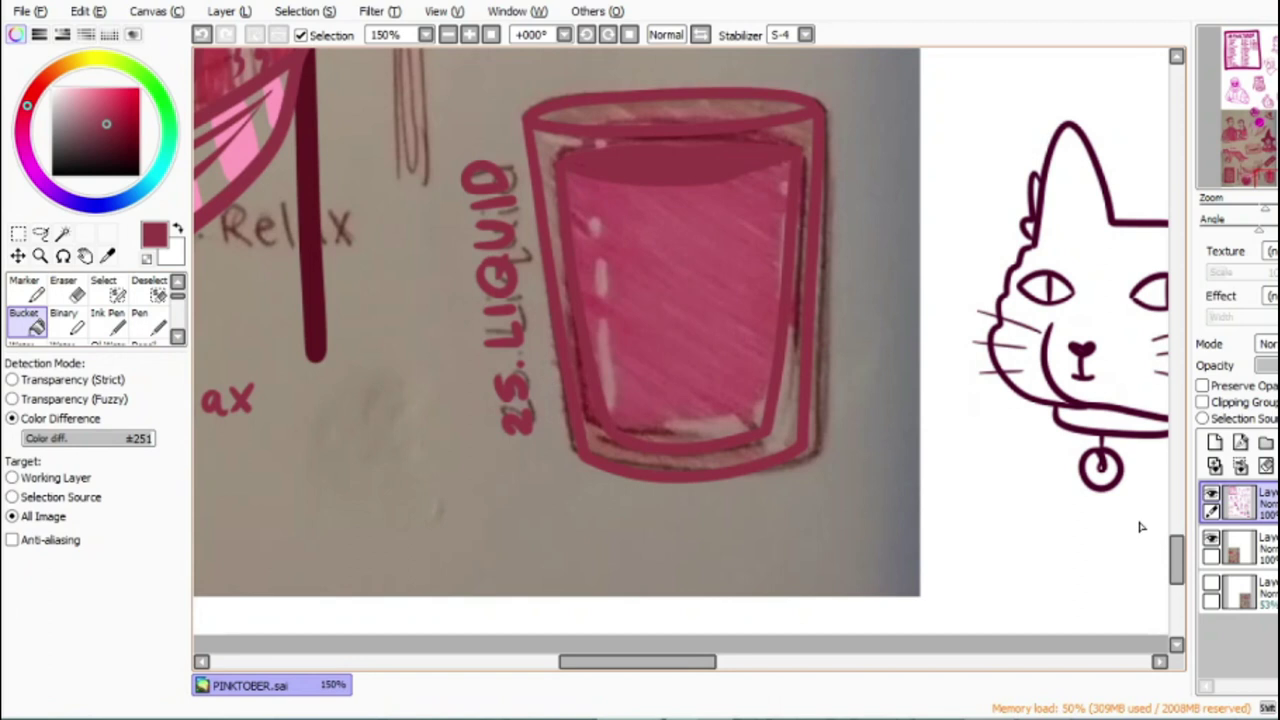
left_click(1211, 540)
left_click(660, 314)
Step: Paint light pink highlight streaks and dots along both sides of the liquid with a size 20 pen
left_click(140, 320)
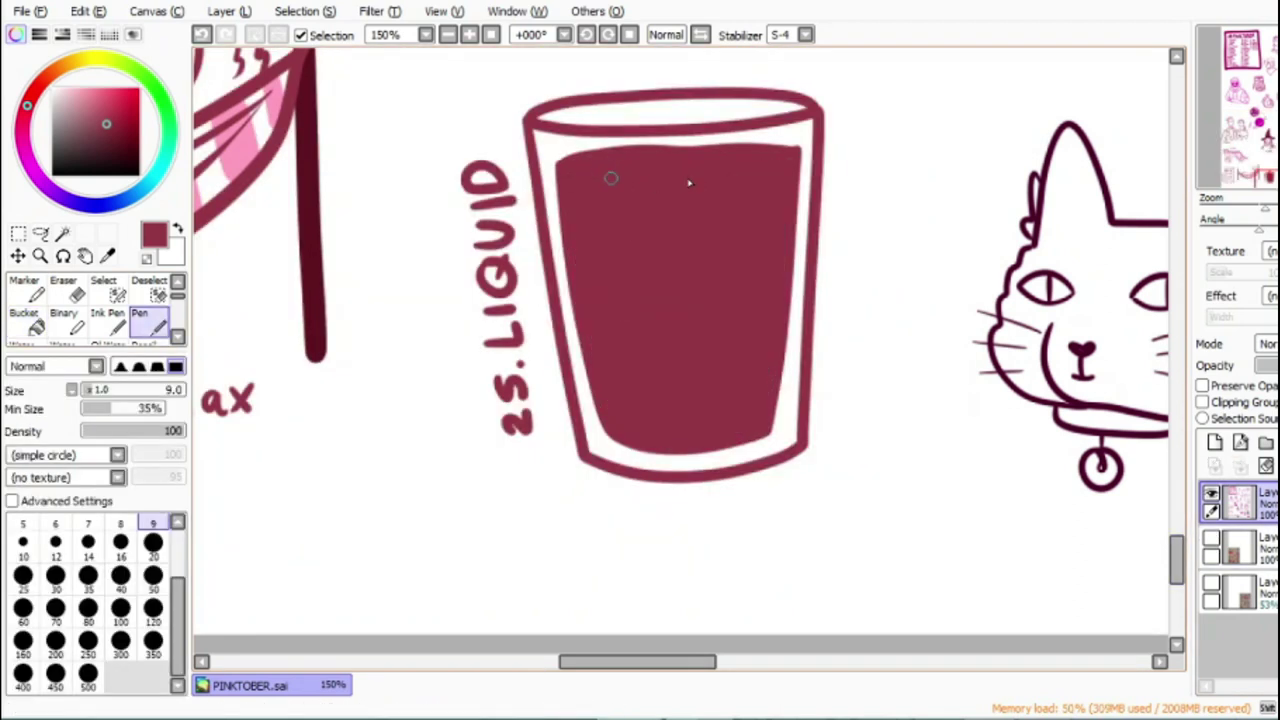
left_click(75, 94)
left_click(153, 572)
mouse_move(586, 356)
left_mouse_down()
mouse_move(614, 437)
mouse_move(648, 449)
left_mouse_up()
left_click_drag(781, 163, 781, 273)
left_click_drag(775, 337, 772, 368)
left_click(585, 176)
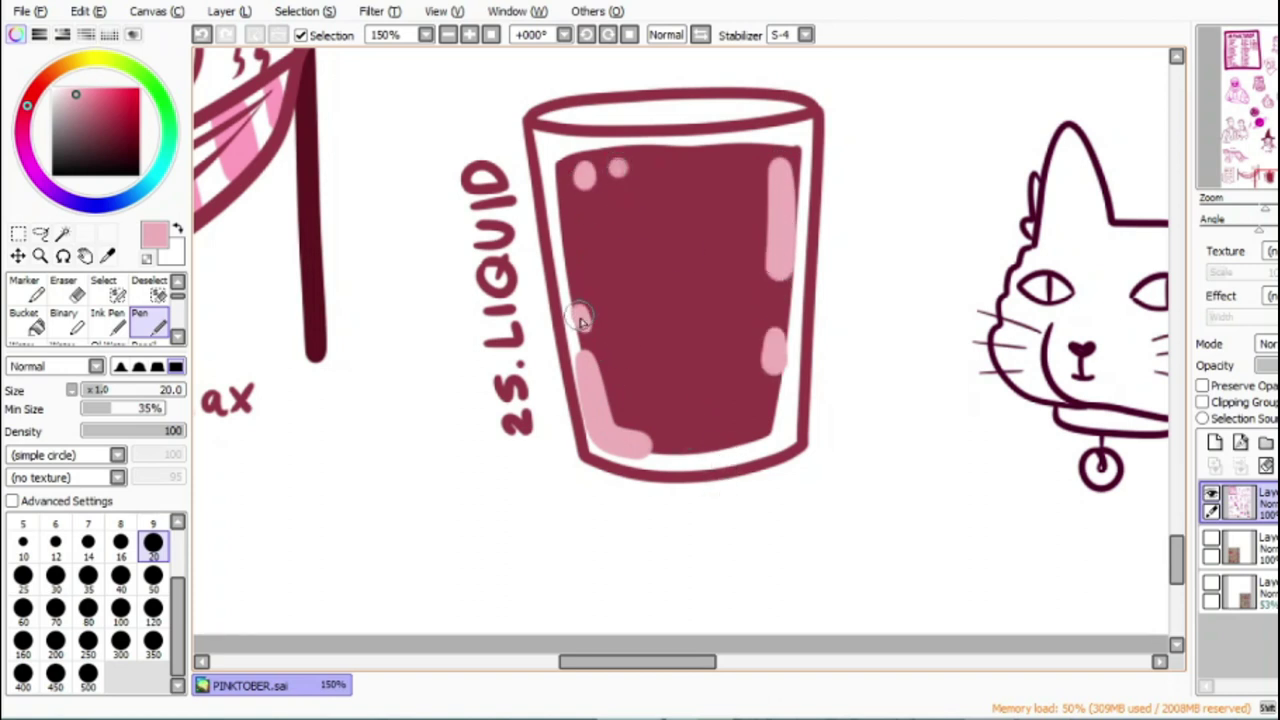
Step: Show the sketch photo, return to the ink layer and pick the dark maroon of the witch's hat
left_click(449, 35)
left_click(449, 35)
left_click(449, 35)
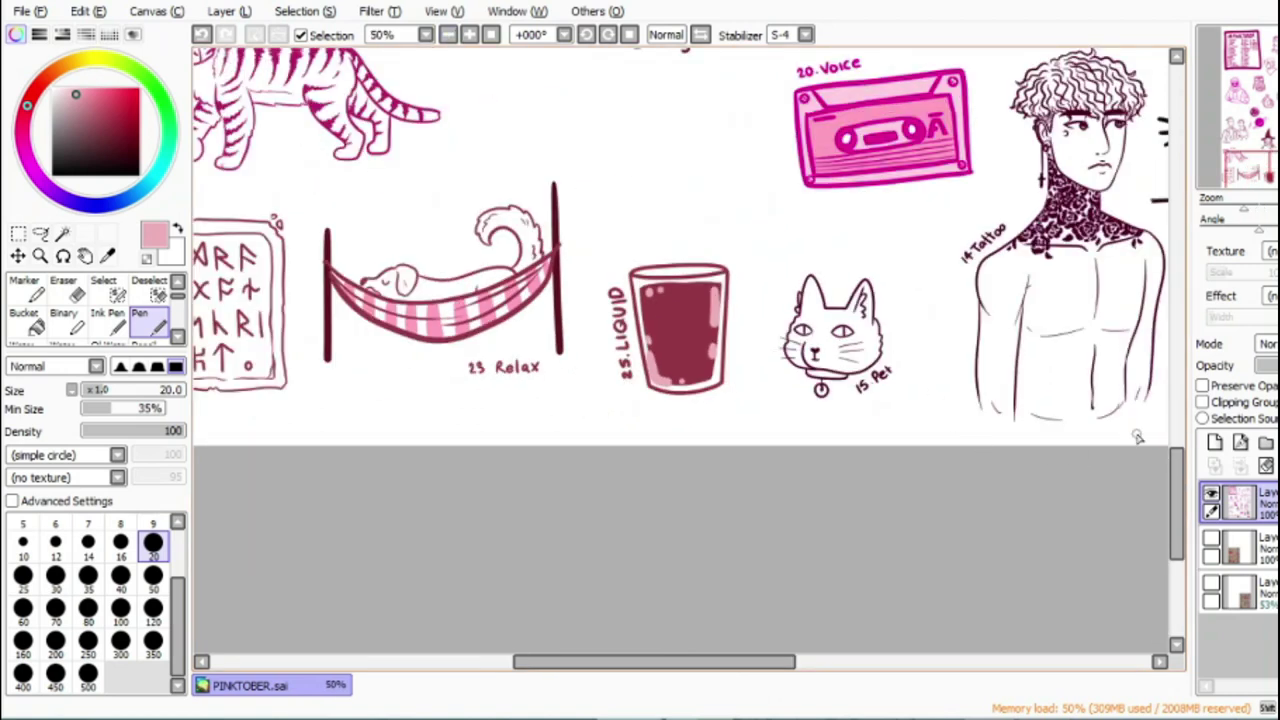
scroll(1188, 515, "up", 5)
left_click(1210, 548)
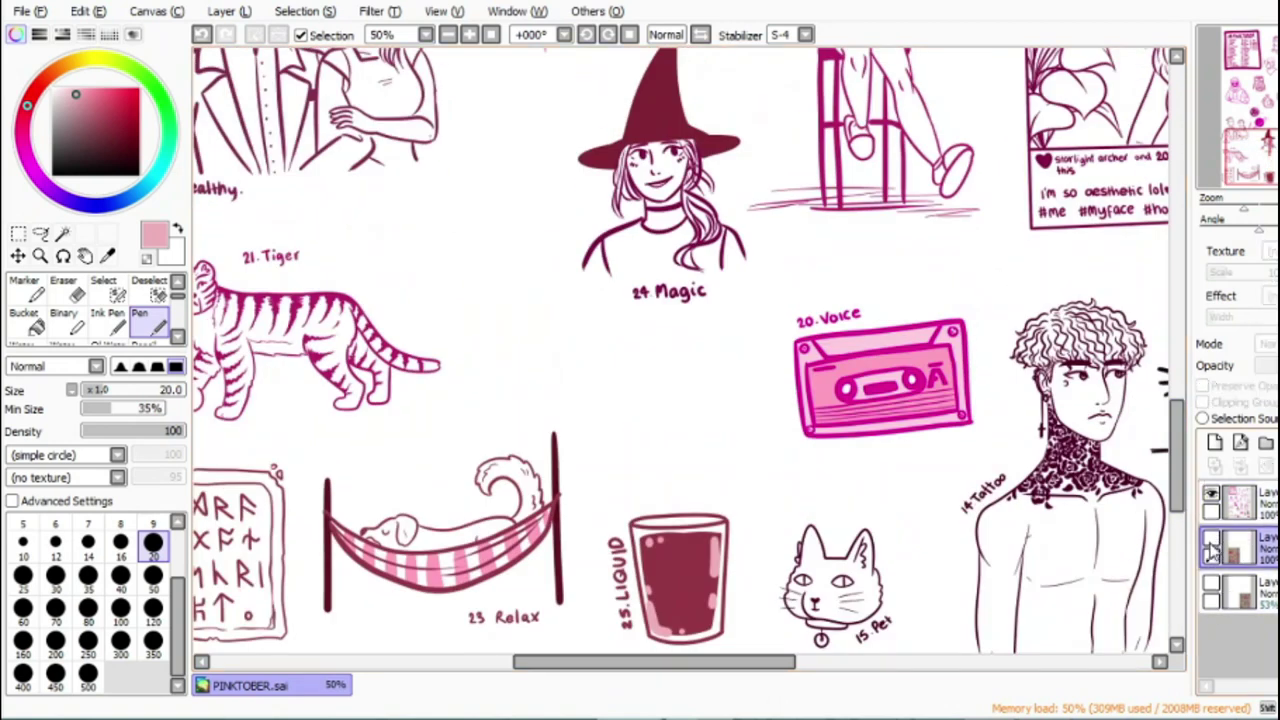
left_click(1212, 540)
left_click(1236, 504)
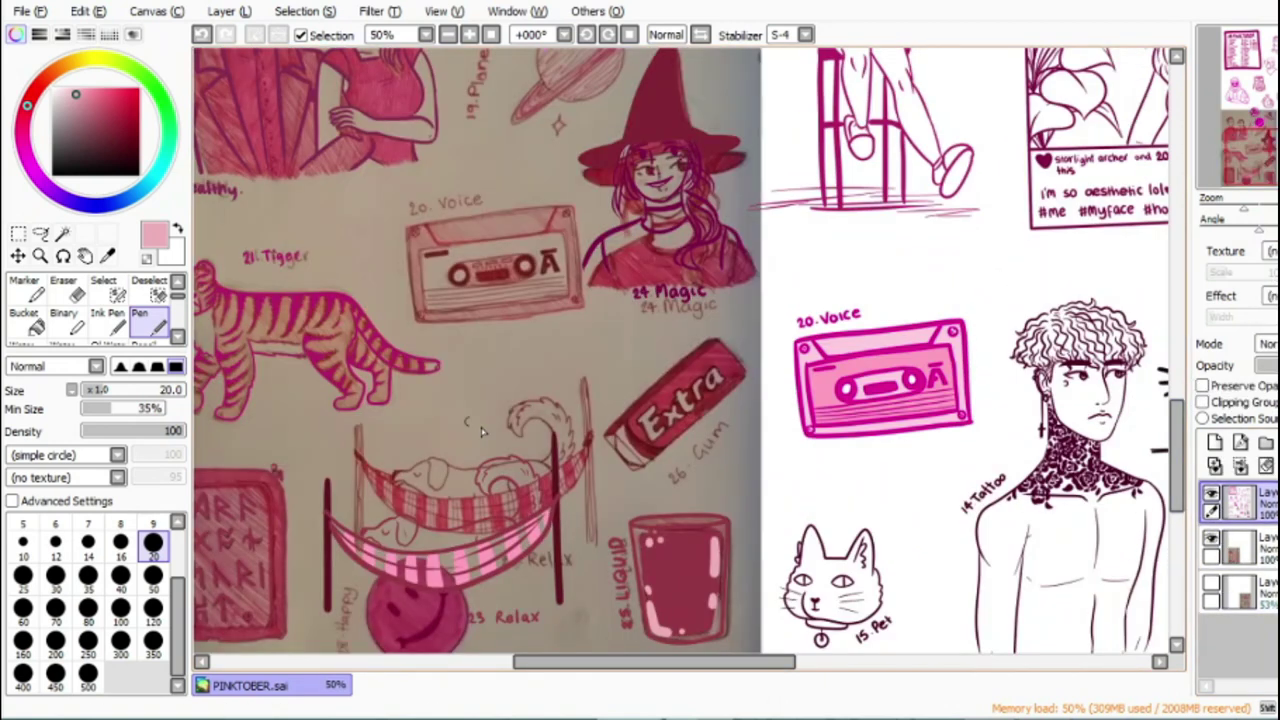
left_click(657, 113, "alt")
Step: Ink the open end and the far end of the Extra gum pack in maroon with a size 7 pen
left_click(469, 36)
left_click(469, 36)
left_click(469, 36)
left_click(469, 36)
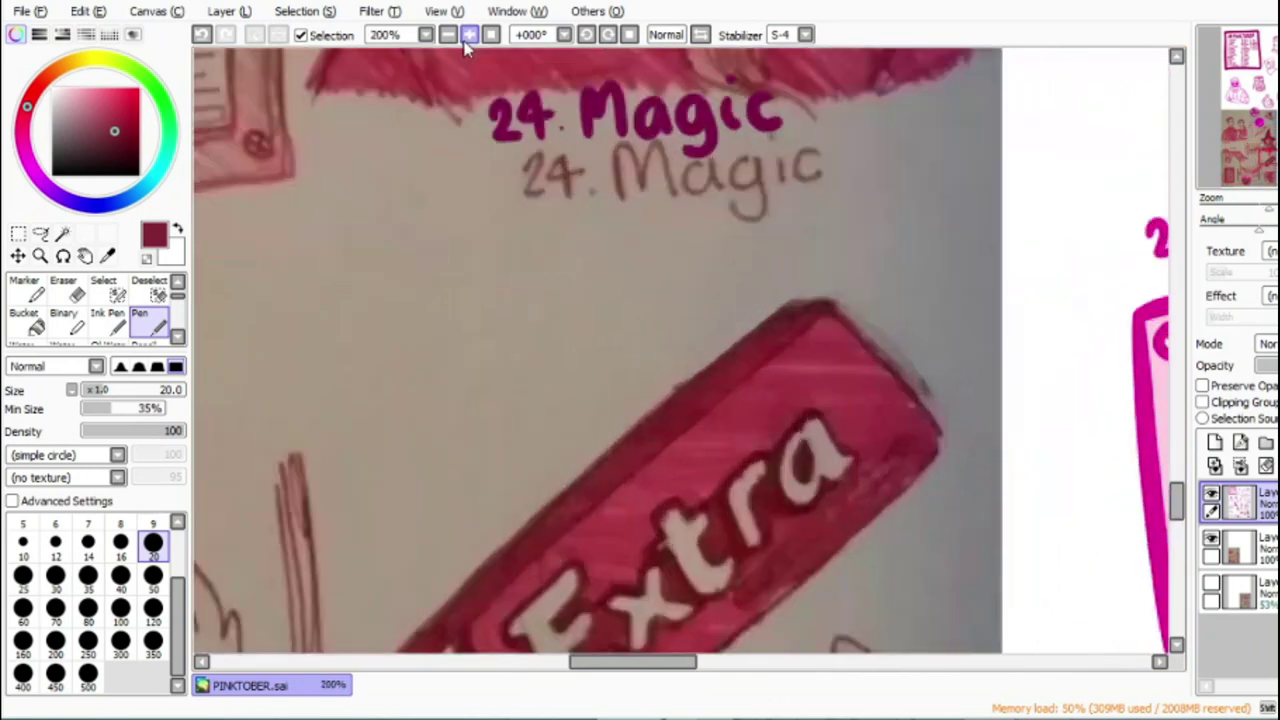
left_click(469, 36)
left_click_drag(1178, 510, 1178, 532)
left_click(88, 528)
mouse_move(280, 391)
left_mouse_down()
mouse_move(452, 588)
mouse_move(400, 609)
mouse_move(372, 591)
mouse_move(222, 408)
mouse_move(281, 395)
mouse_move(298, 488)
left_mouse_up()
scroll(1177, 478, "up", 3)
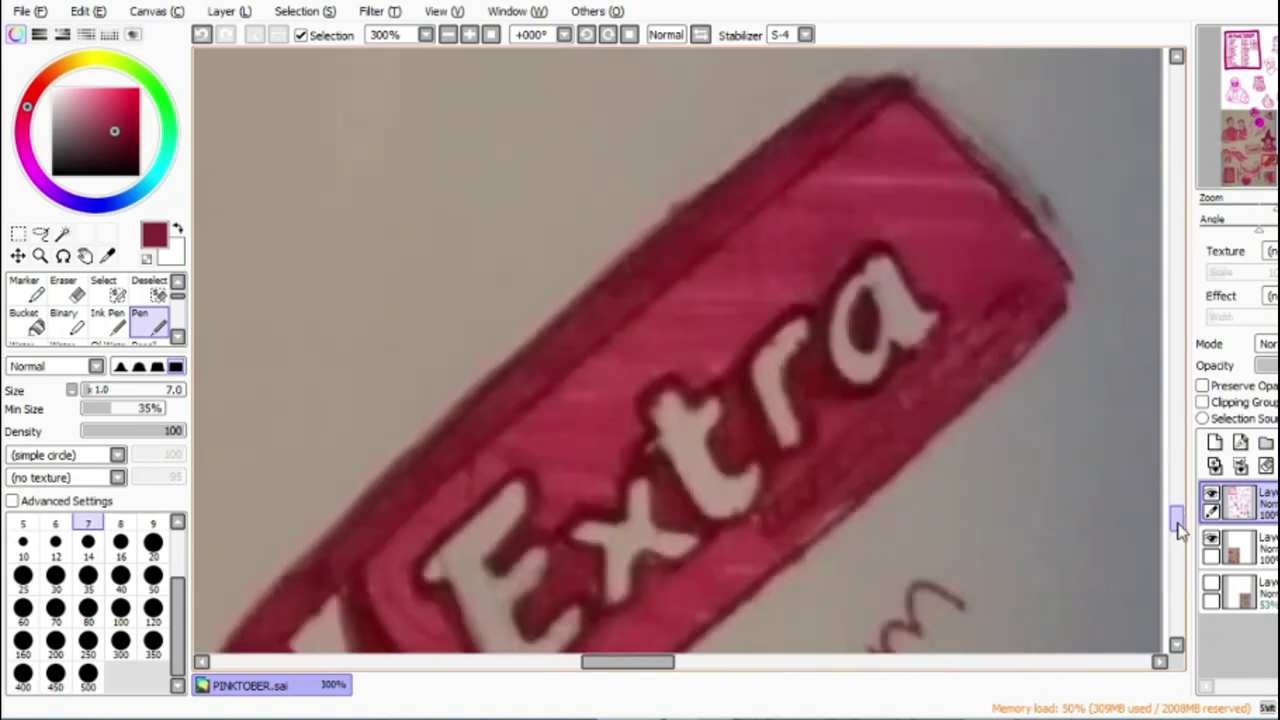
left_click_drag(901, 171, 842, 169)
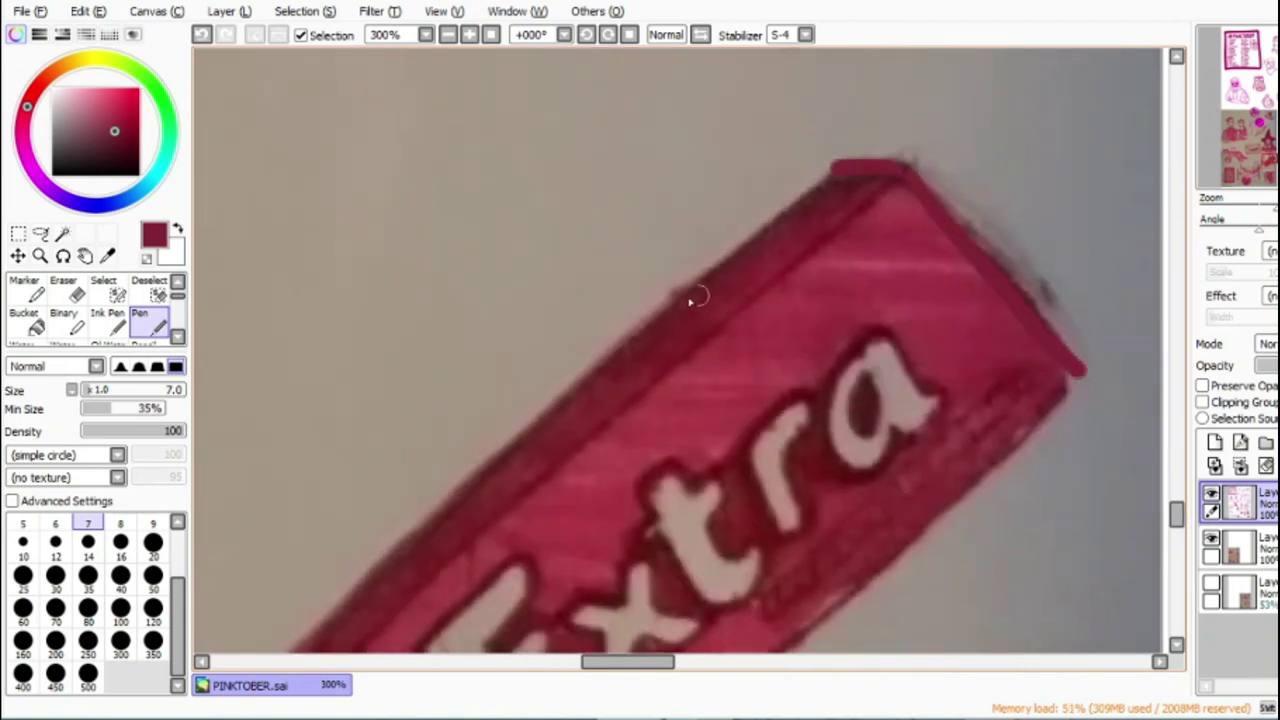
Step: Ink the gum pack's upper long edge and the parallel fold line just inside it
left_click(448, 35)
mouse_move(372, 612)
left_mouse_down()
mouse_move(515, 457)
mouse_move(762, 238)
left_mouse_up()
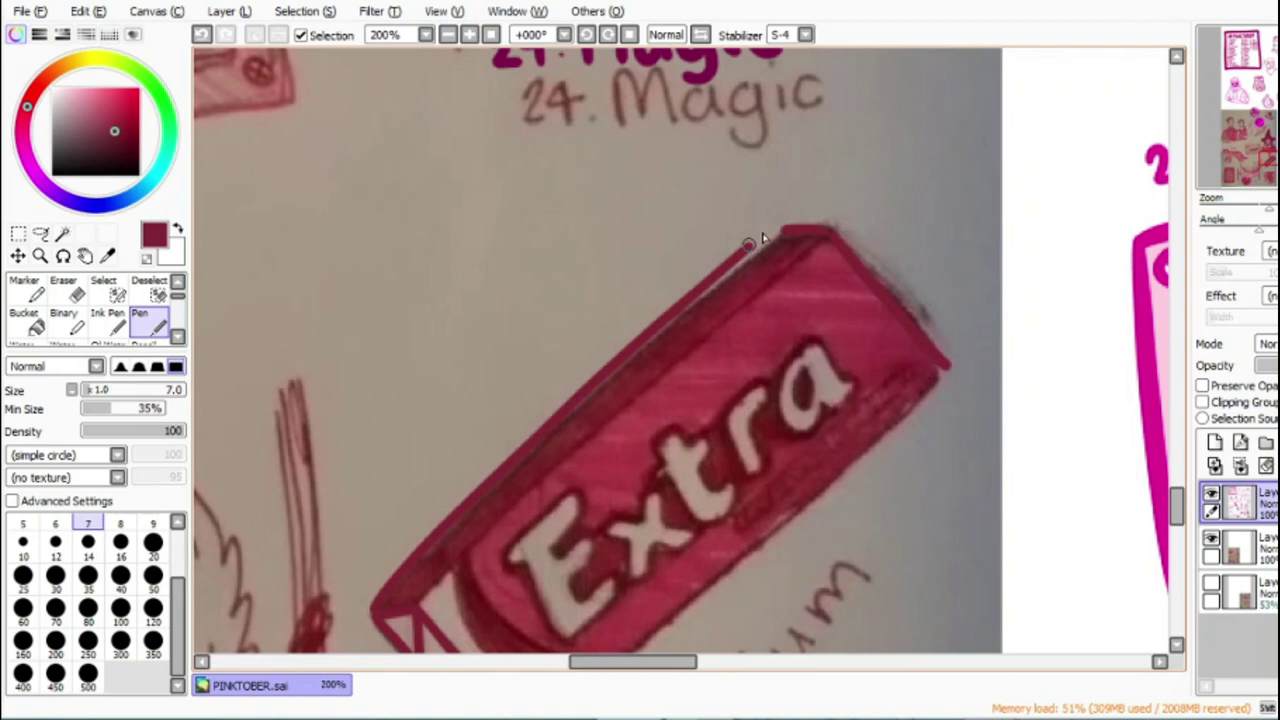
left_click(205, 37)
mouse_move(371, 608)
left_mouse_down()
mouse_move(783, 221)
mouse_move(438, 537)
left_mouse_up()
left_click(200, 37)
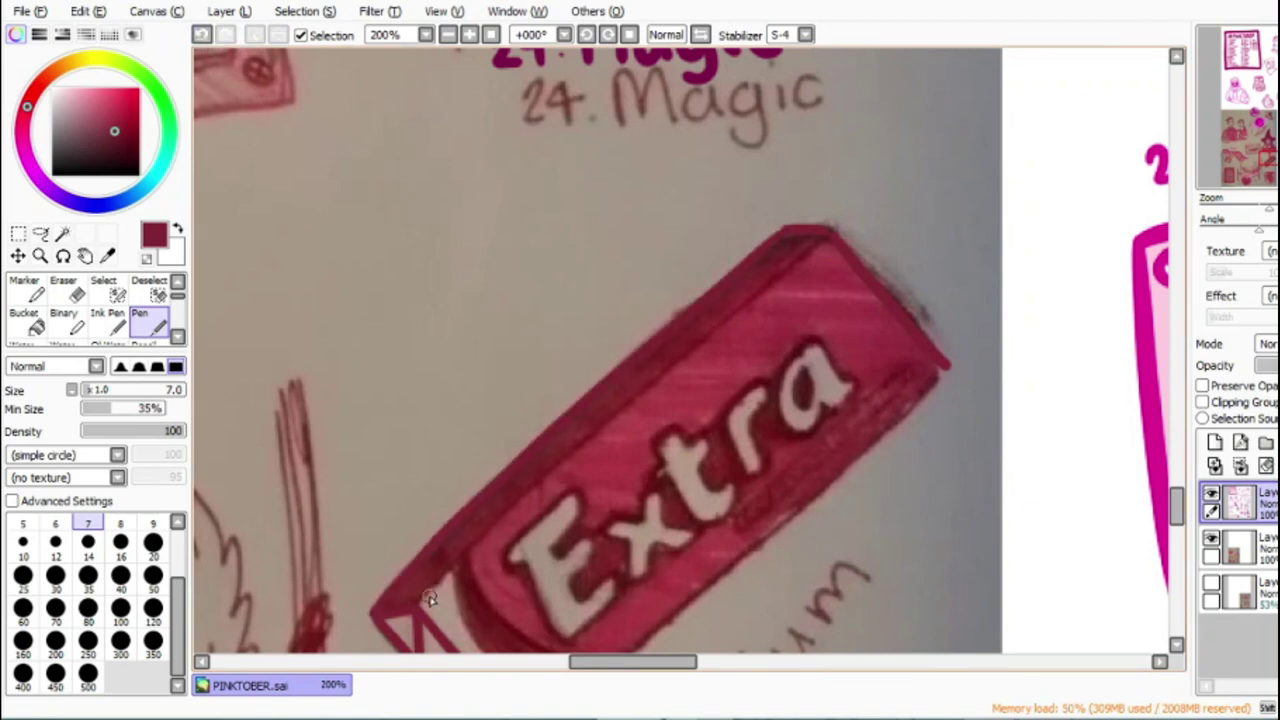
left_click_drag(430, 598, 766, 294)
Step: Ink the gum pack's lower long edge between the far corner and the open end, and check the line work without the photo
scroll(577, 548, "down", 3)
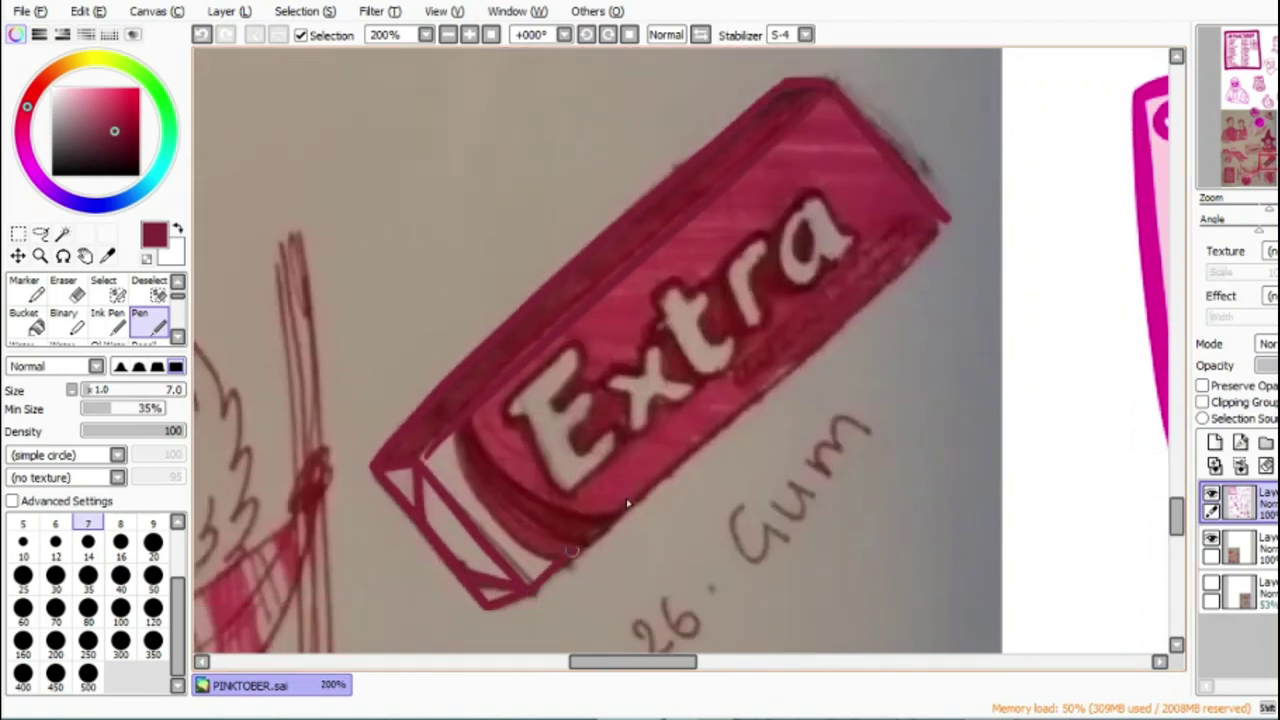
left_click_drag(627, 503, 938, 253)
key("ctrl+z")
left_click_drag(604, 530, 936, 262)
key("ctrl+z")
left_click_drag(760, 392, 531, 591)
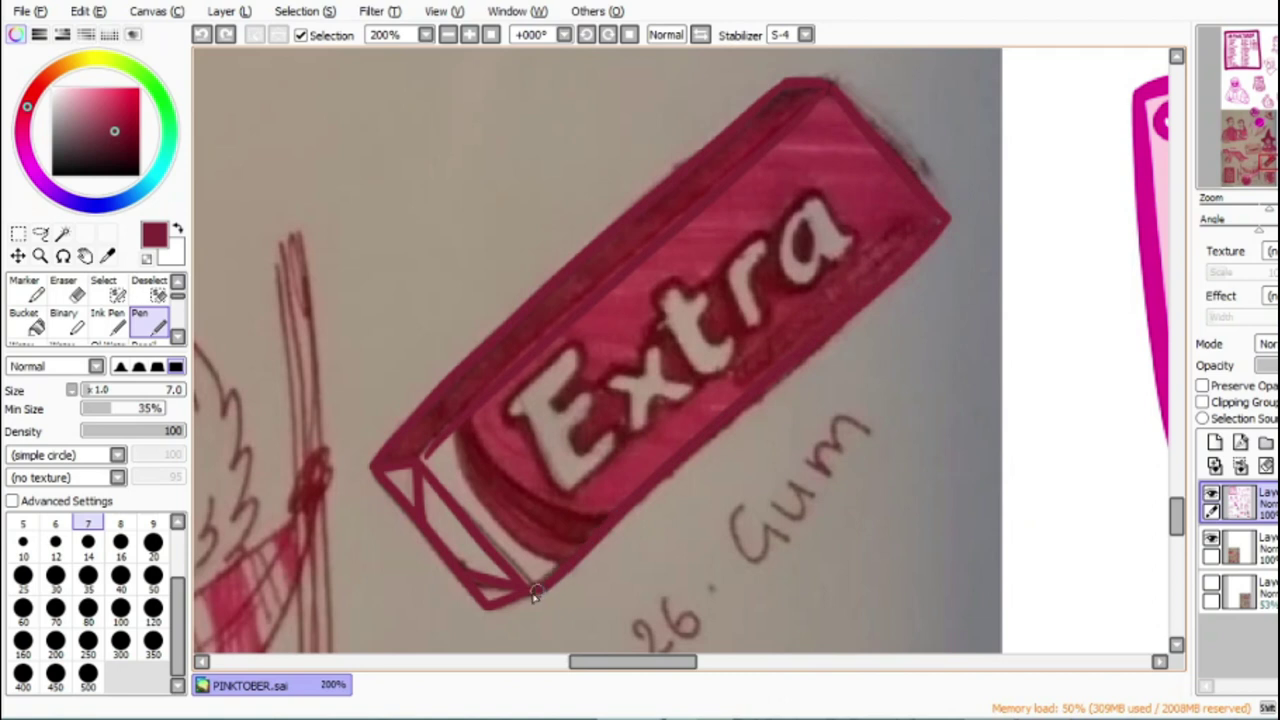
left_click(1210, 548)
left_click(1209, 540)
Step: Outline the letters of "Extra" on the gum pack and fill the gaps between them with maroon
double_click(469, 35)
mouse_move(362, 483)
left_mouse_down()
mouse_move(409, 388)
mouse_move(469, 348)
mouse_move(477, 378)
mouse_move(431, 452)
mouse_move(480, 439)
mouse_move(495, 475)
mouse_move(466, 541)
mouse_move(527, 515)
mouse_move(557, 518)
mouse_move(512, 588)
mouse_move(445, 632)
mouse_move(362, 466)
left_mouse_up()
mouse_move(551, 397)
left_mouse_down()
mouse_move(541, 429)
mouse_move(585, 513)
mouse_move(637, 444)
mouse_move(689, 439)
mouse_move(608, 339)
mouse_move(590, 397)
mouse_move(526, 410)
left_mouse_up()
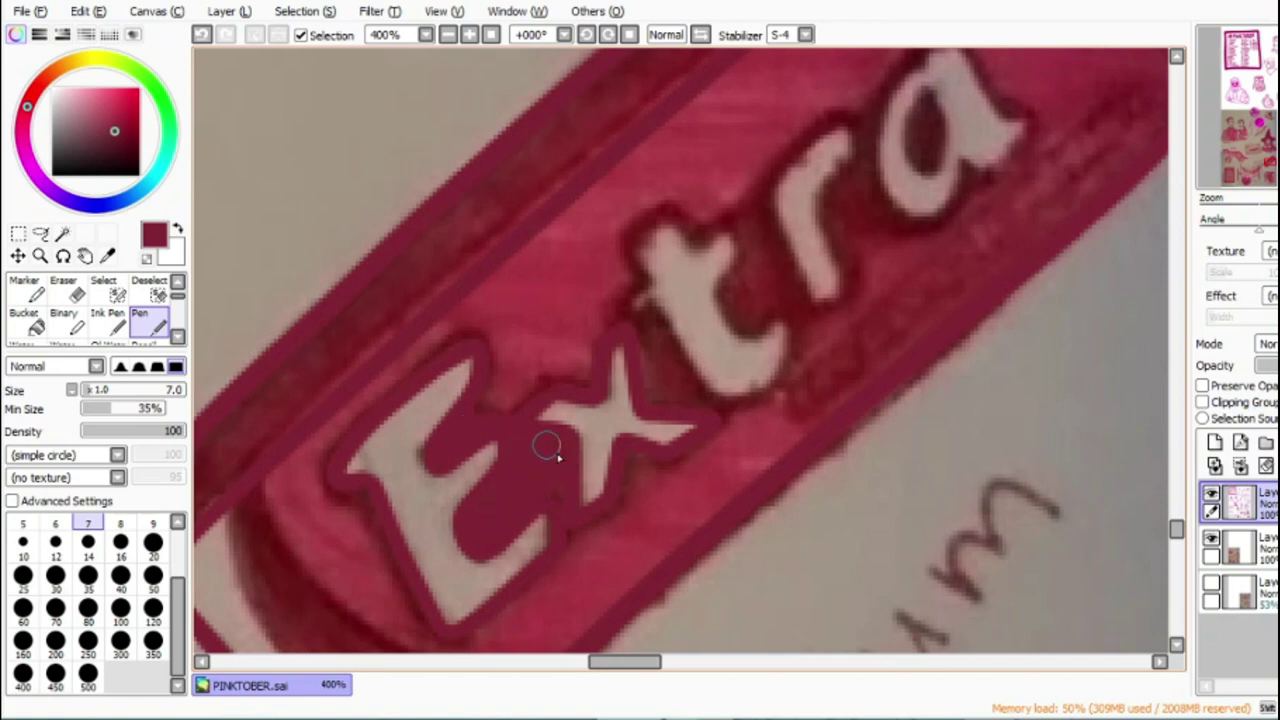
mouse_move(641, 290)
left_mouse_down()
mouse_move(712, 403)
mouse_move(777, 372)
mouse_move(779, 313)
mouse_move(736, 336)
mouse_move(716, 279)
mouse_move(726, 232)
mouse_move(637, 228)
mouse_move(660, 325)
left_mouse_up()
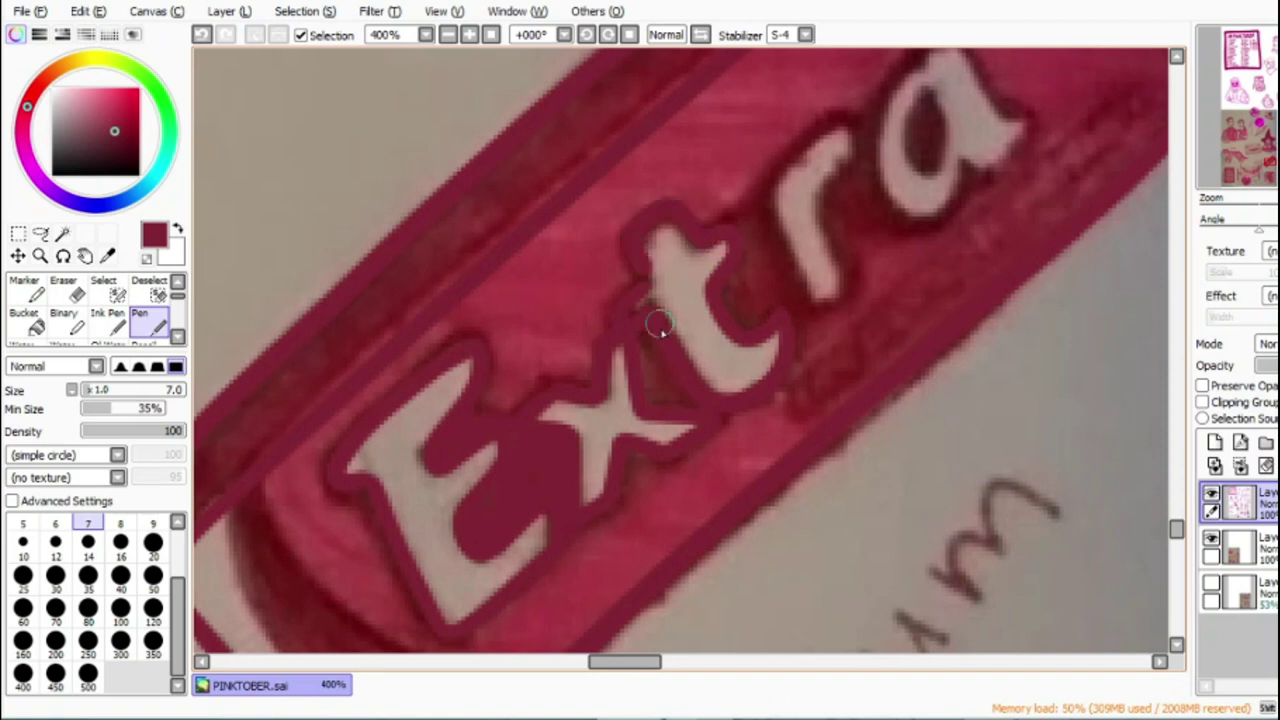
mouse_move(802, 310)
left_mouse_down()
mouse_move(767, 200)
mouse_move(835, 130)
mouse_move(852, 144)
mouse_move(843, 290)
left_mouse_up()
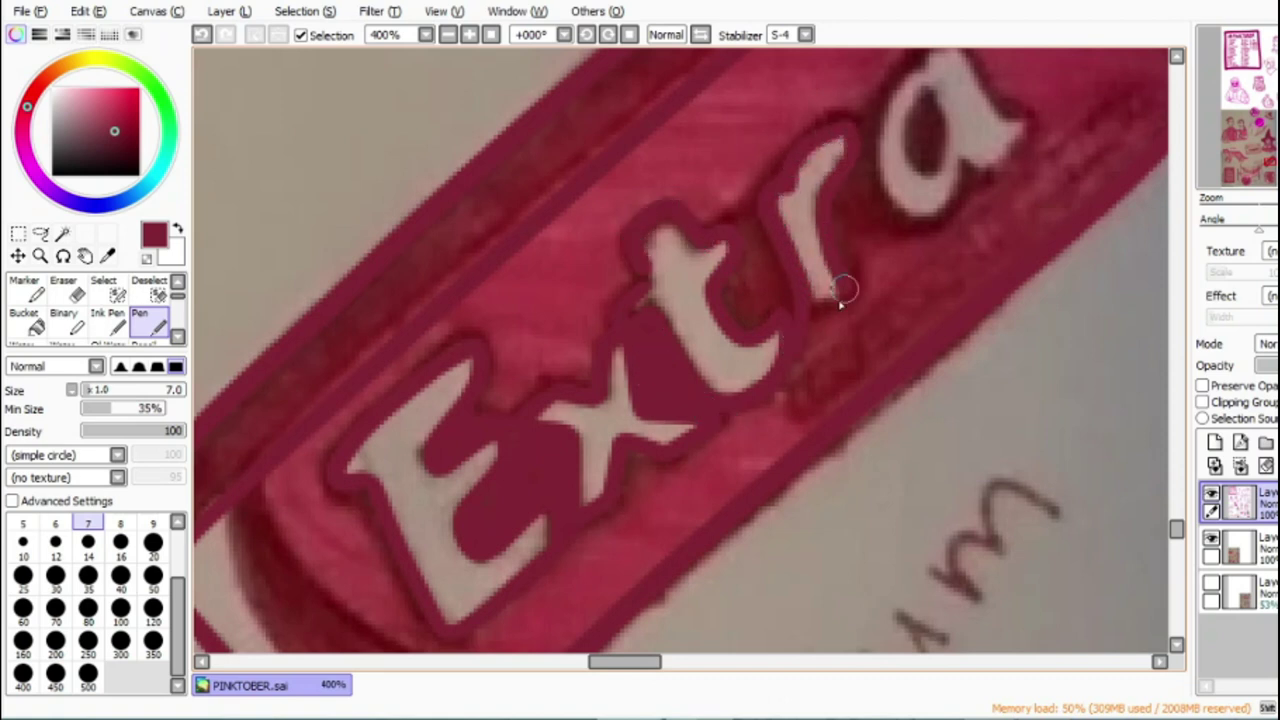
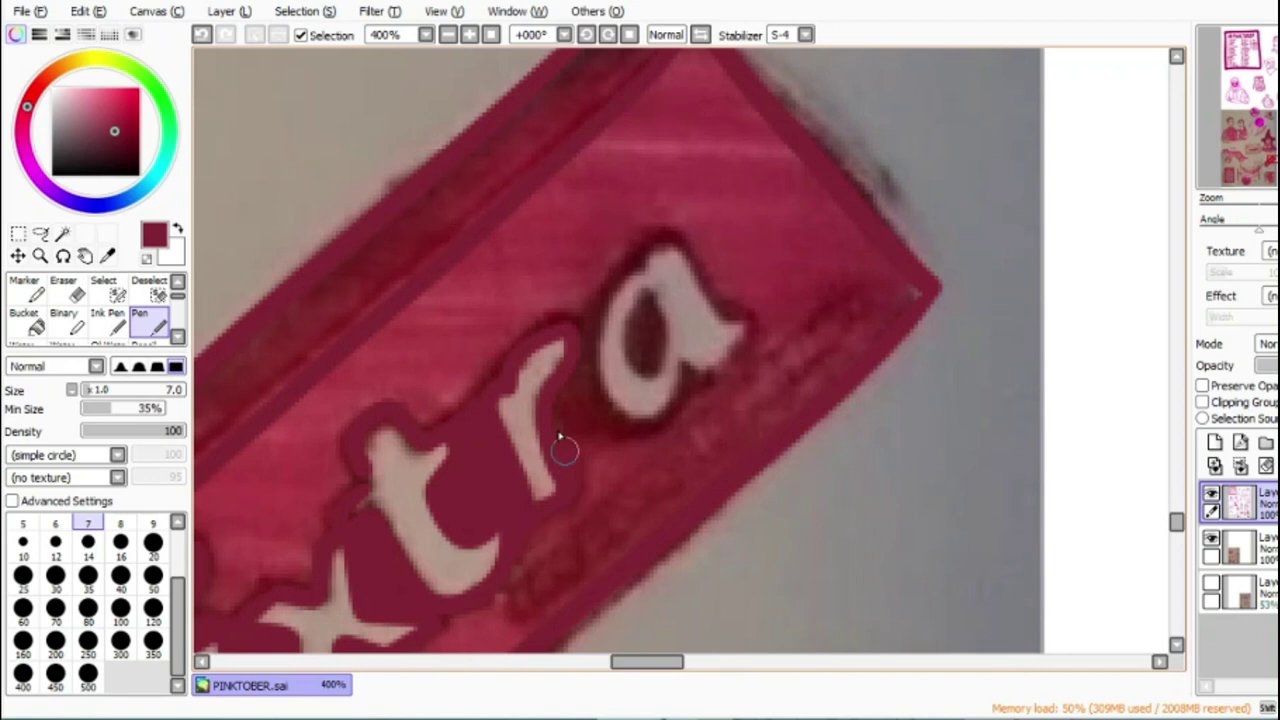
mouse_move(563, 450)
left_mouse_down()
mouse_move(557, 407)
mouse_move(617, 434)
mouse_move(647, 425)
mouse_move(570, 398)
mouse_move(596, 419)
mouse_move(584, 369)
mouse_move(607, 283)
mouse_move(669, 237)
mouse_move(729, 319)
mouse_move(747, 322)
mouse_move(694, 368)
mouse_move(602, 382)
left_mouse_up()
left_click_drag(648, 295, 657, 346)
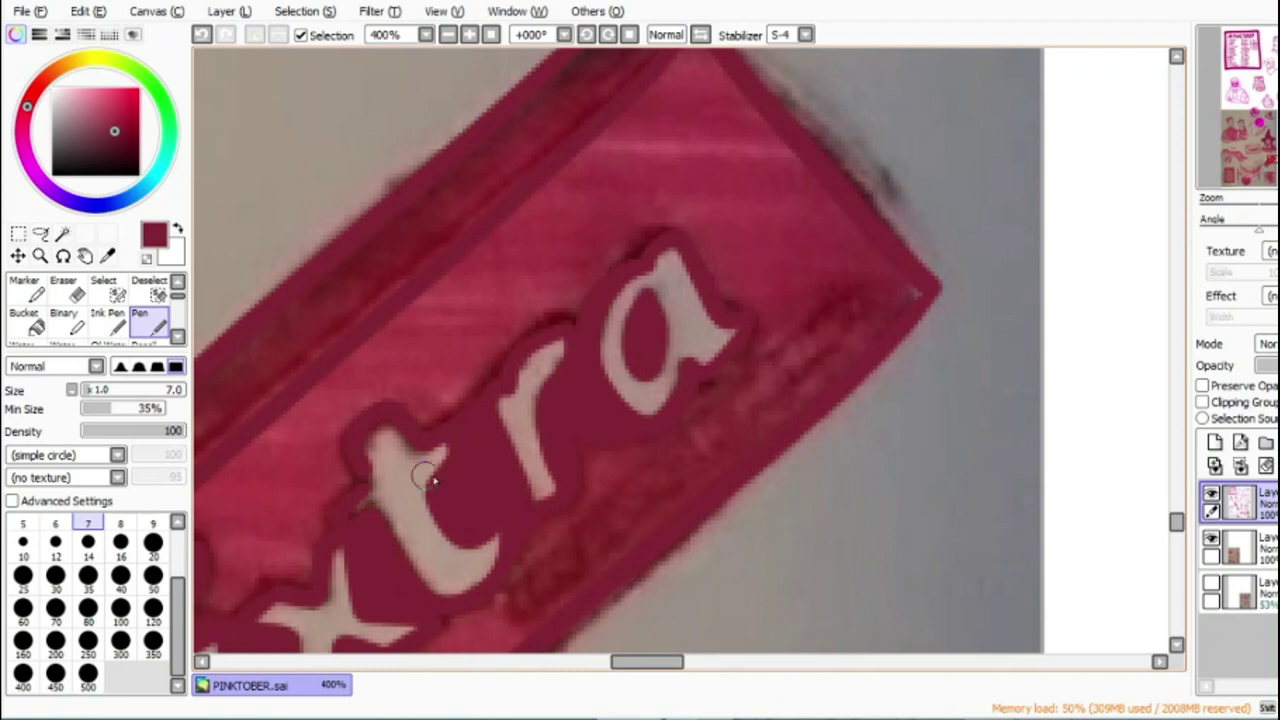
Step: Hide the sketch photo and close the gap in the outline of the letter t
left_click(1211, 538)
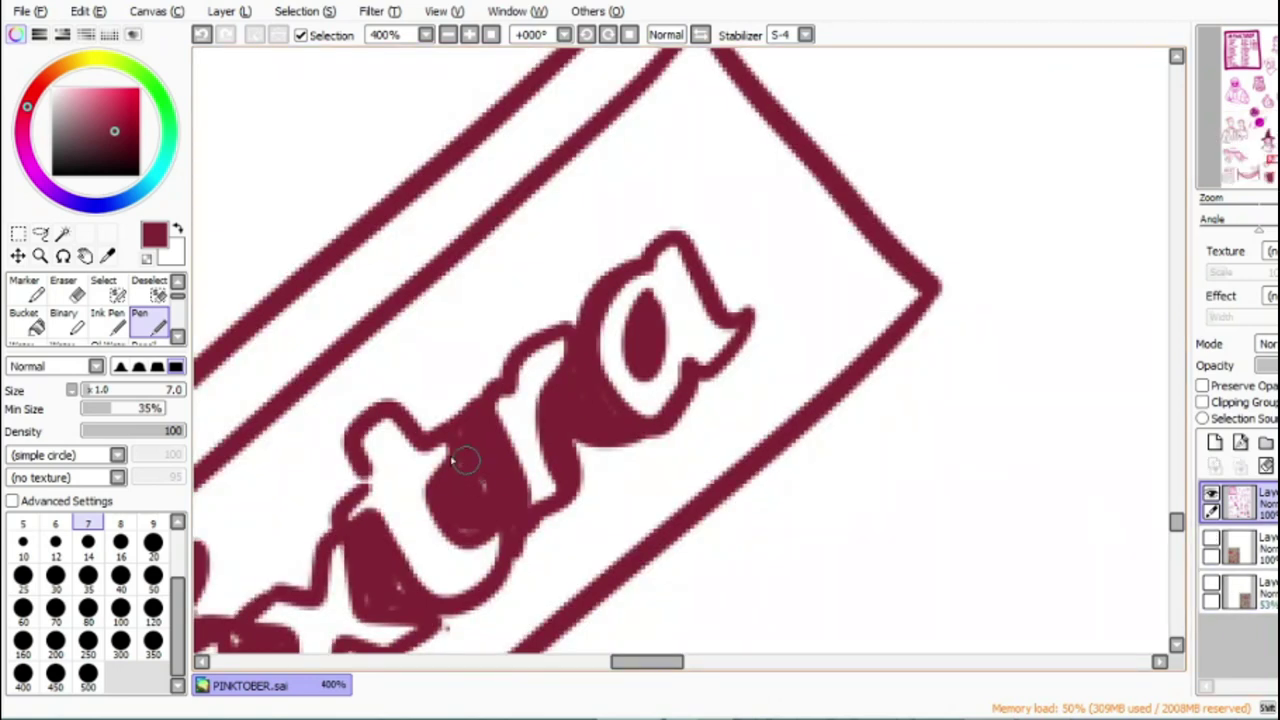
left_click_drag(360, 493, 350, 468)
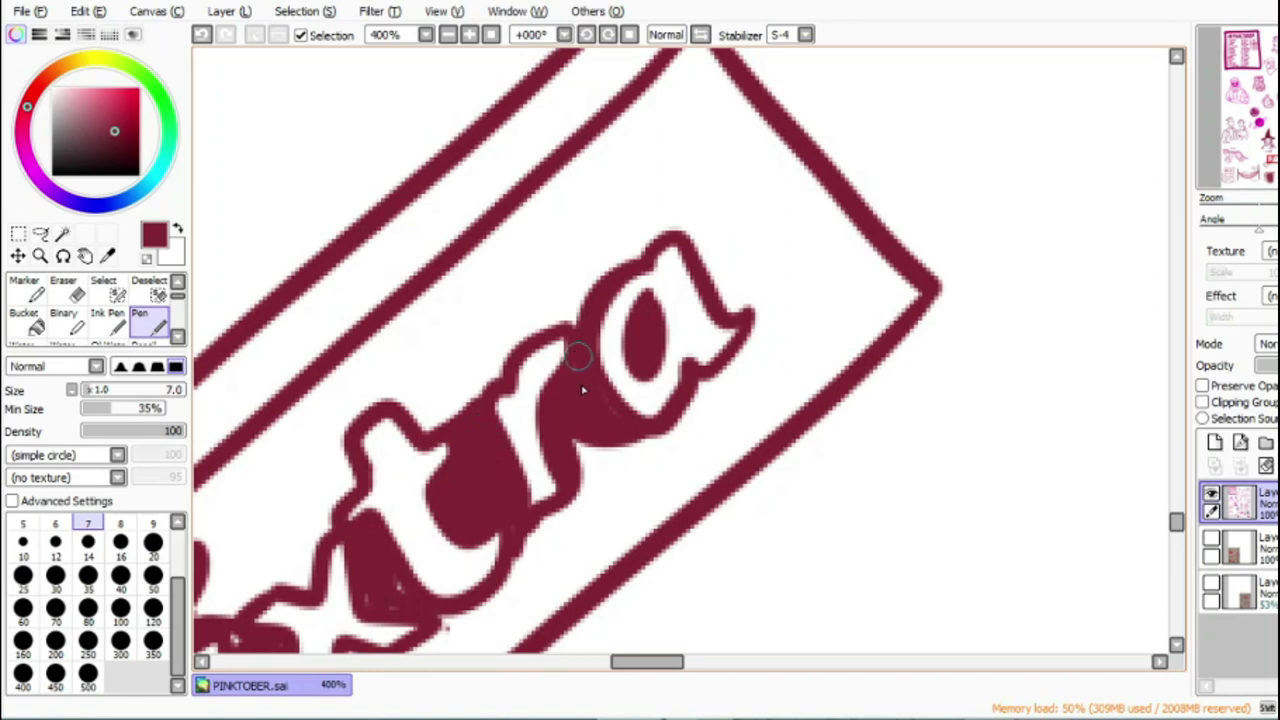
left_click_drag(653, 658, 631, 658)
scroll(787, 398, "down", 3)
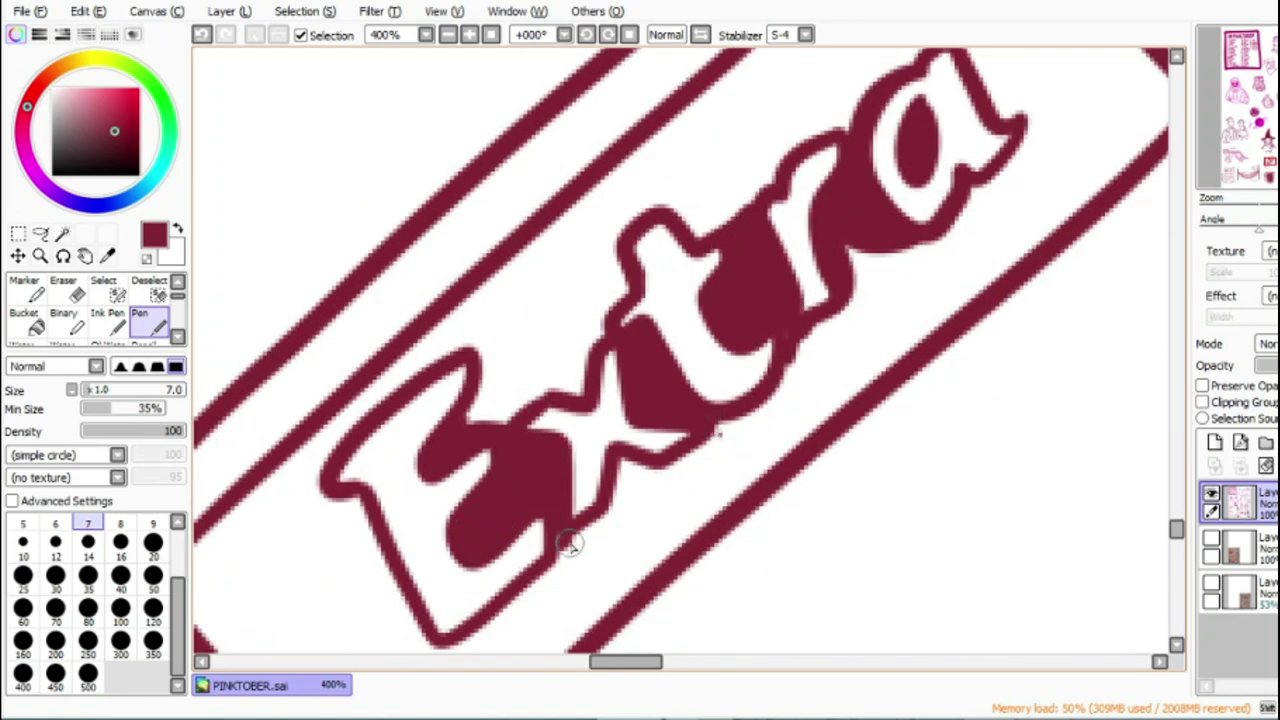
left_click(686, 662)
left_click_drag(787, 133, 568, 350)
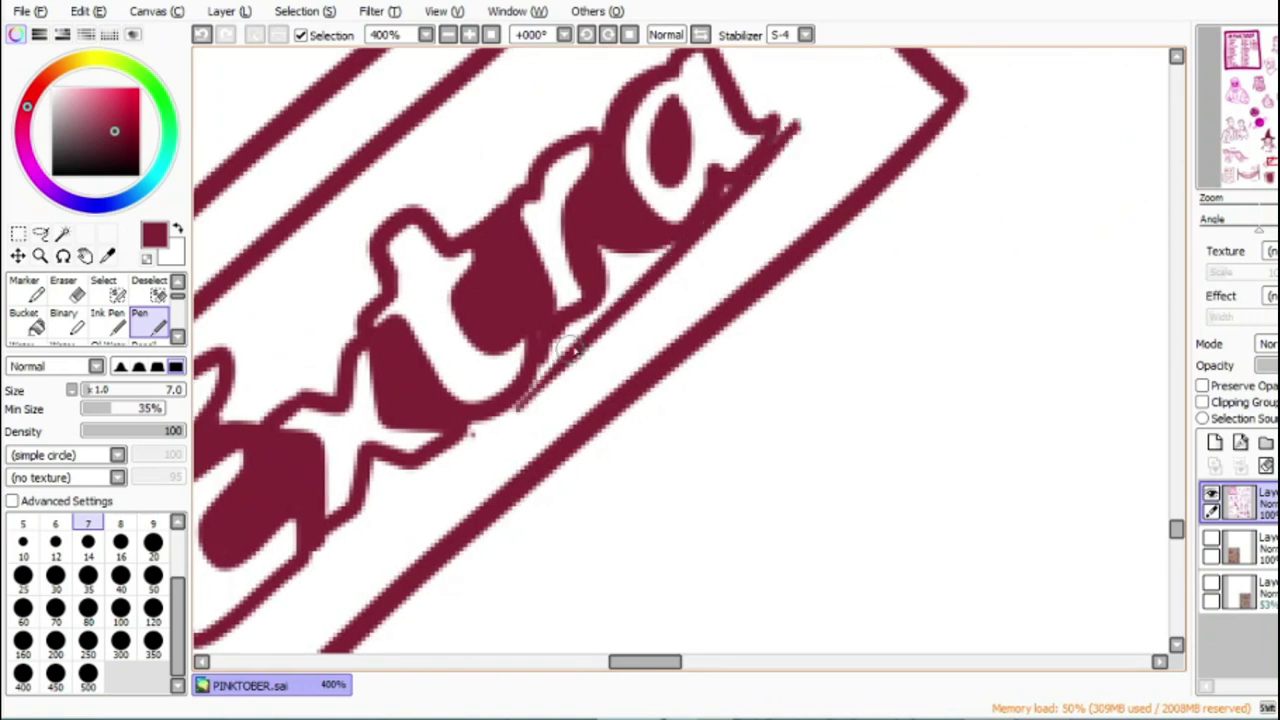
left_click(203, 35)
Step: Trace the long rounded panel beneath "Extra" over the sketch photo, and hide the photo again
left_click(1211, 539)
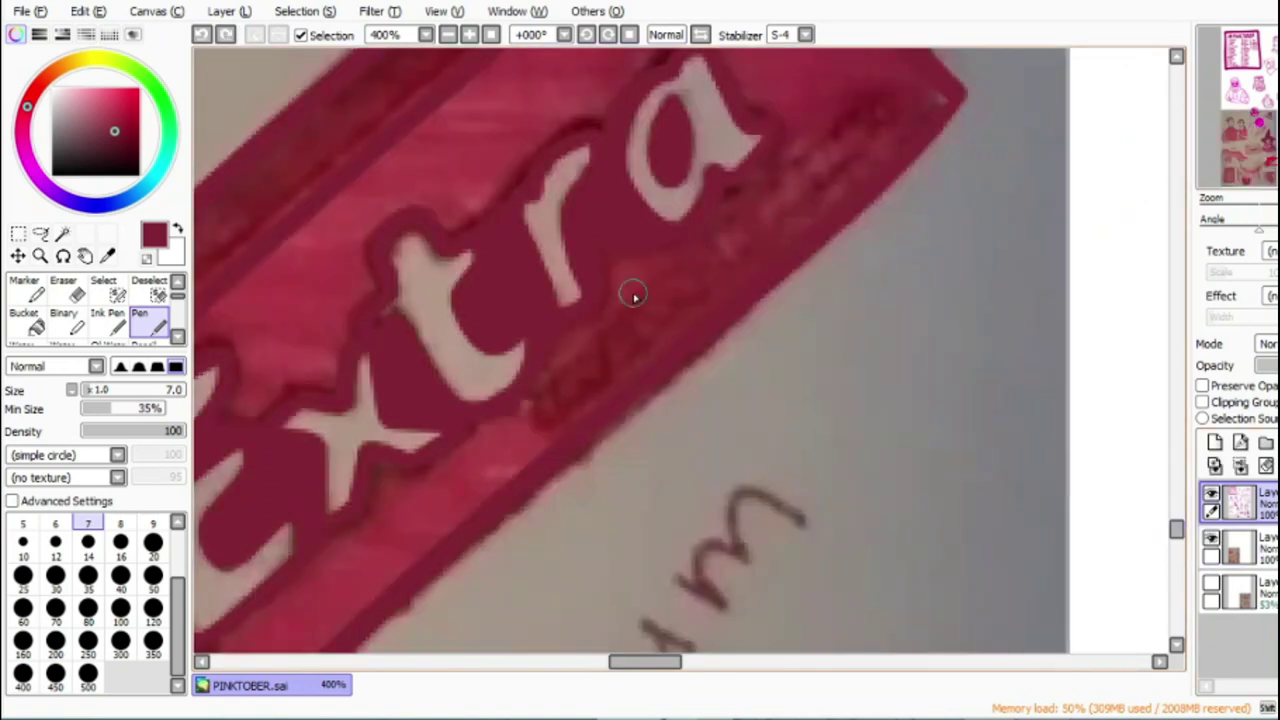
left_click_drag(533, 411, 569, 378)
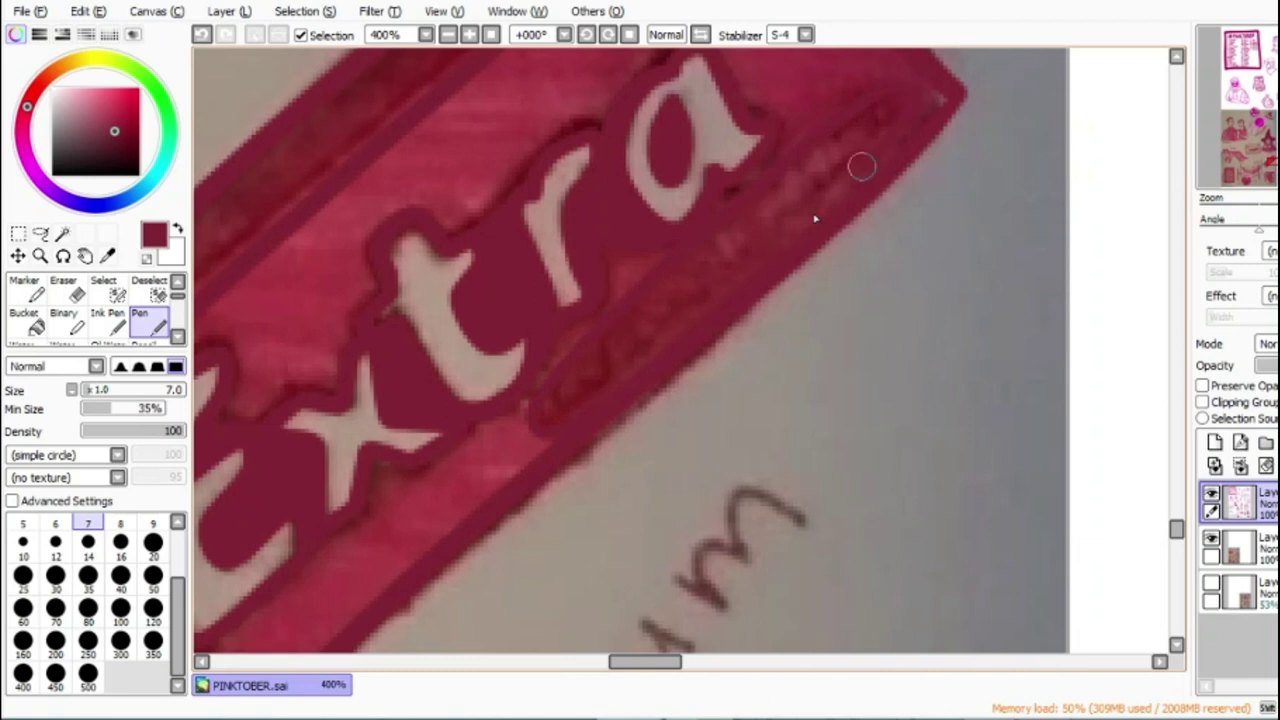
left_click(1211, 539)
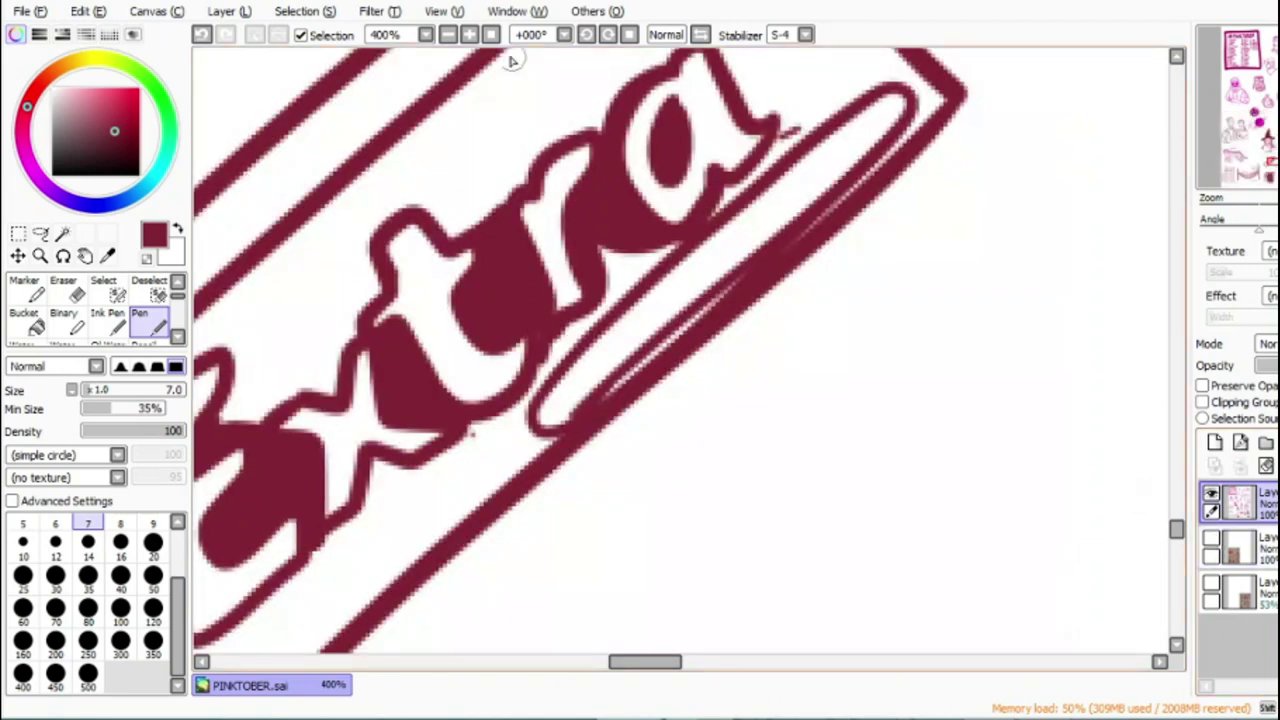
Step: Letter "PEPPERMINT GUM" inside the long rounded panel in maroon with a size 4 pen
left_click(469, 35)
left_click(469, 35)
scroll(183, 530, "up", 3)
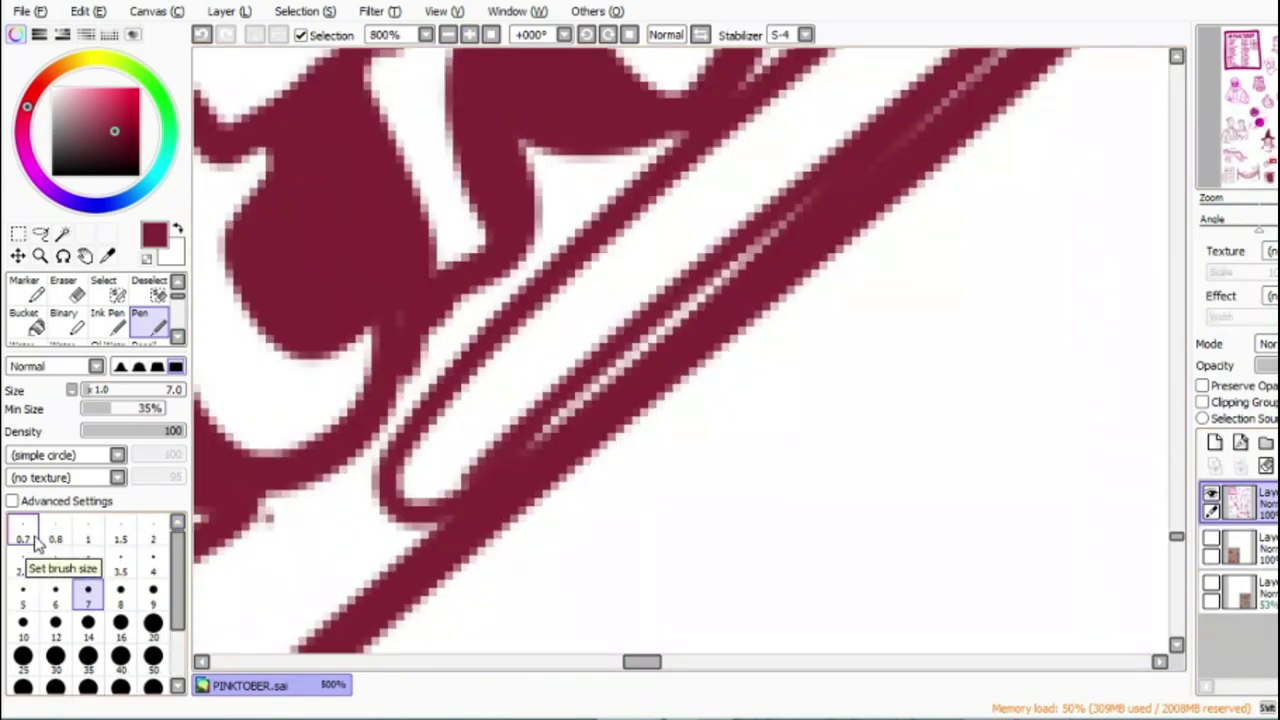
left_click(55, 537)
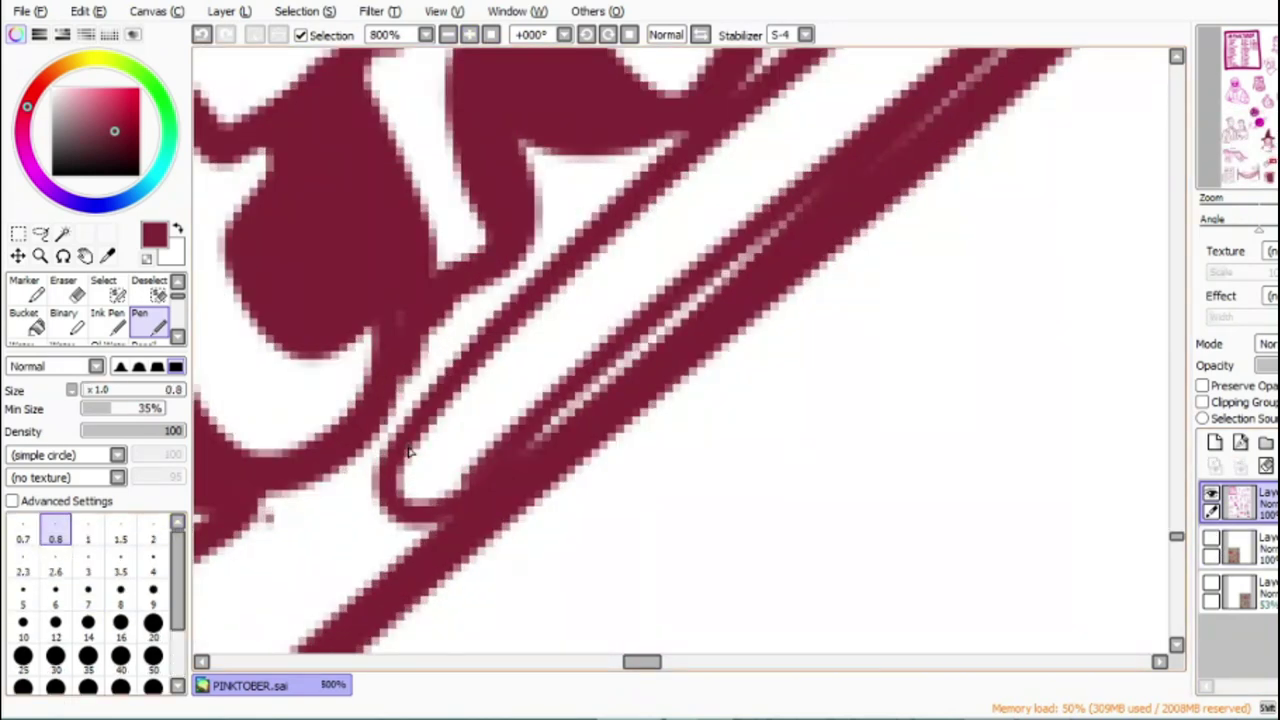
left_click(153, 571)
left_click_drag(437, 443, 460, 418)
left_click_drag(484, 376, 492, 428)
left_click_drag(528, 332, 522, 392)
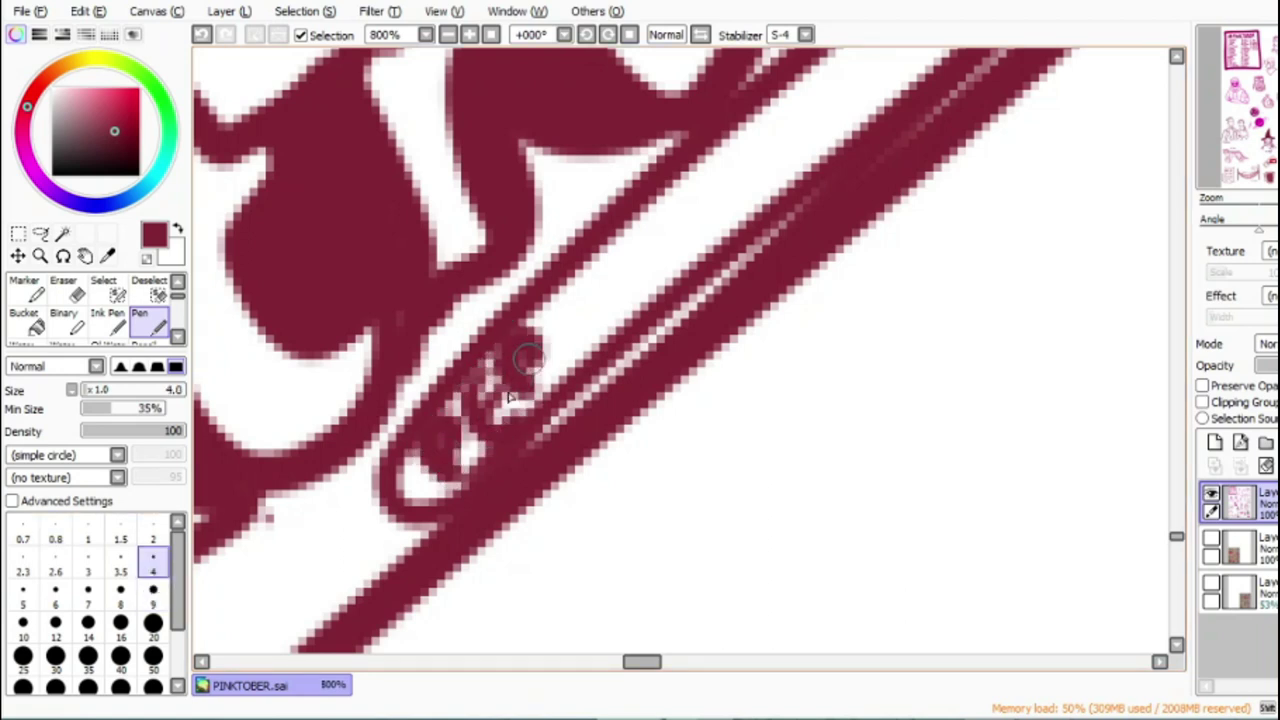
left_click_drag(568, 292, 580, 350)
mouse_move(622, 240)
left_mouse_down()
mouse_move(600, 267)
mouse_move(631, 290)
mouse_move(678, 277)
mouse_move(648, 242)
mouse_move(674, 192)
mouse_move(780, 180)
mouse_move(805, 145)
left_mouse_up()
left_click_drag(1180, 540, 1180, 531)
left_click_drag(797, 526, 844, 574)
left_click_drag(799, 526, 870, 547)
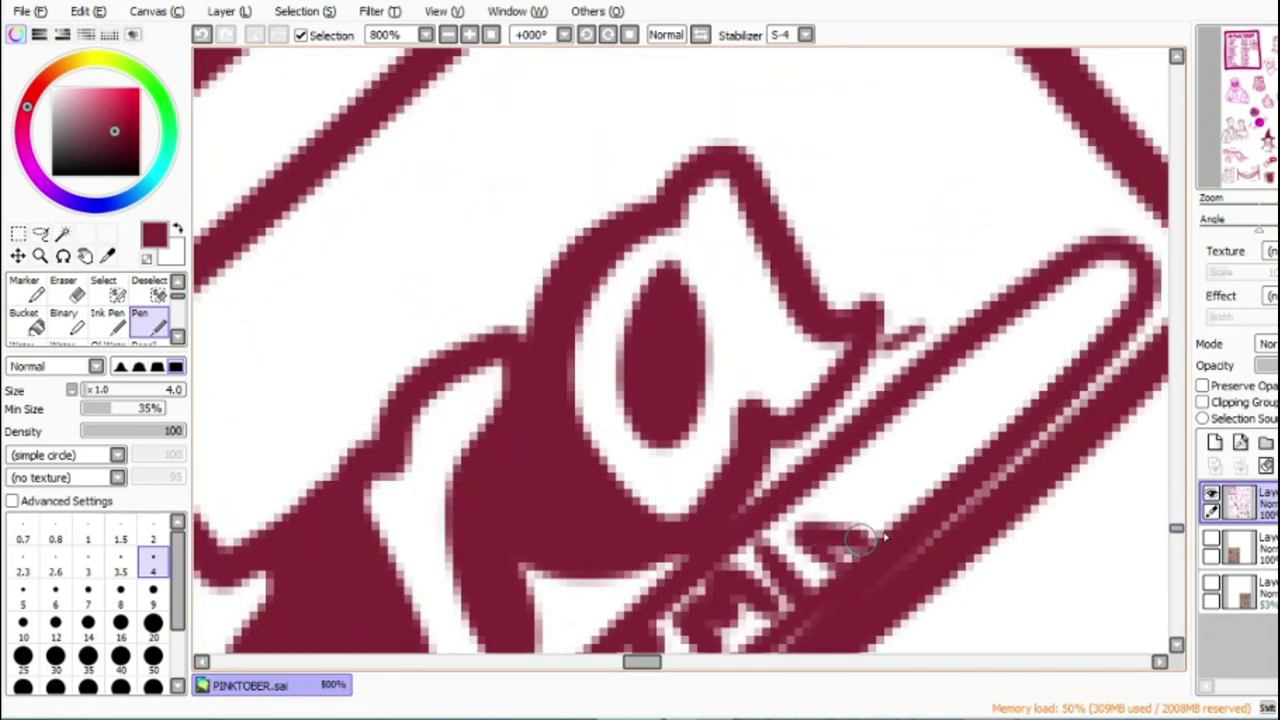
left_click_drag(824, 484, 880, 547)
left_click_drag(848, 454, 902, 512)
mouse_move(918, 396)
left_mouse_down()
mouse_move(942, 430)
mouse_move(1055, 300)
mouse_move(1100, 292)
left_mouse_up()
Step: Erase the stray line beside the tail of the letter a
key("e")
left_click(120, 528)
left_click_drag(902, 350, 938, 310)
Step: Show the sketch photo and ink the curved band lines near the pack's open end with the size 4 pen
left_click(449, 36)
left_click(449, 36)
left_click(449, 36)
left_click_drag(622, 661, 592, 661)
left_click_drag(1180, 516, 1182, 524)
left_click(1211, 545)
key("n")
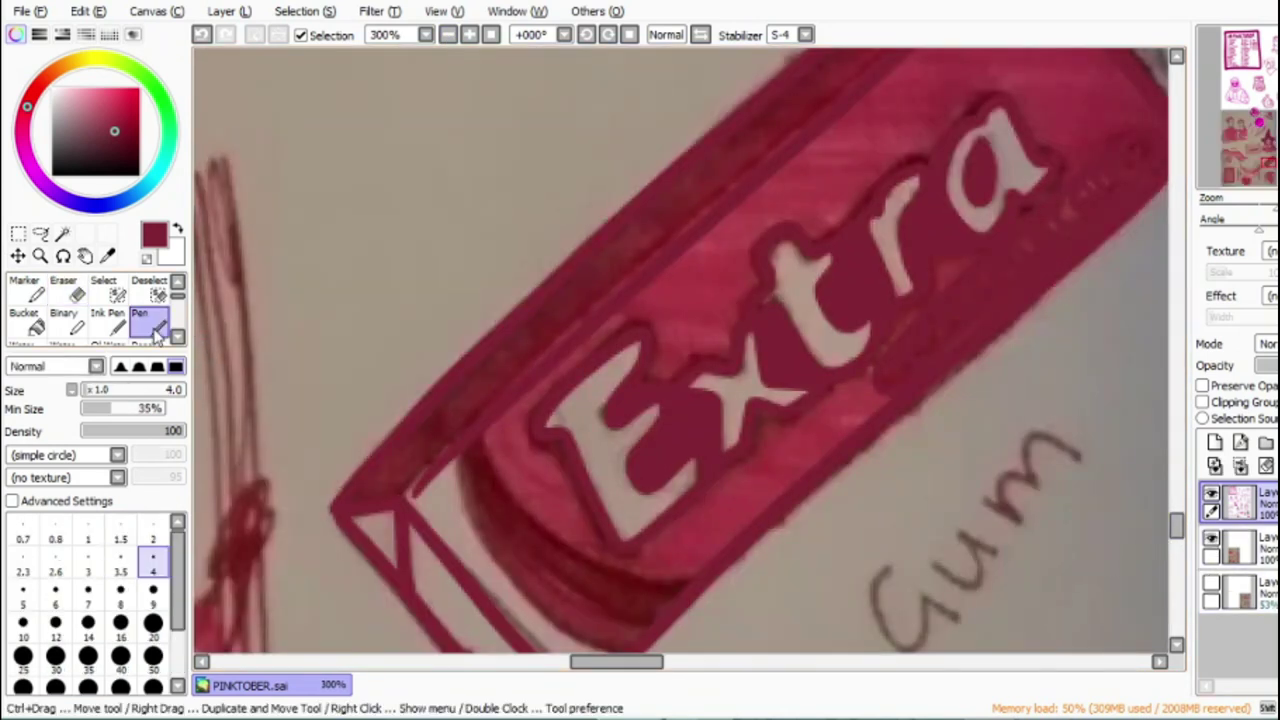
scroll(1180, 540, "down", 3)
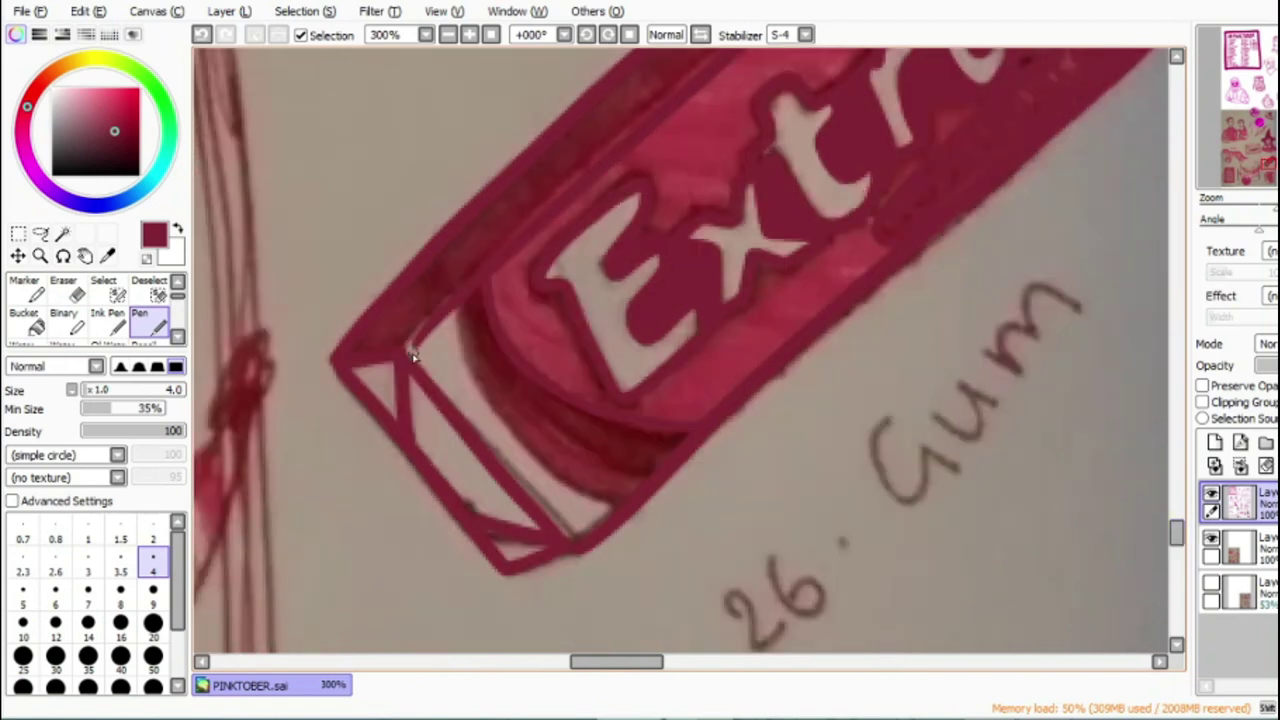
left_click_drag(473, 295, 514, 388)
mouse_move(456, 309)
left_mouse_down()
mouse_move(504, 429)
mouse_move(616, 506)
left_mouse_up()
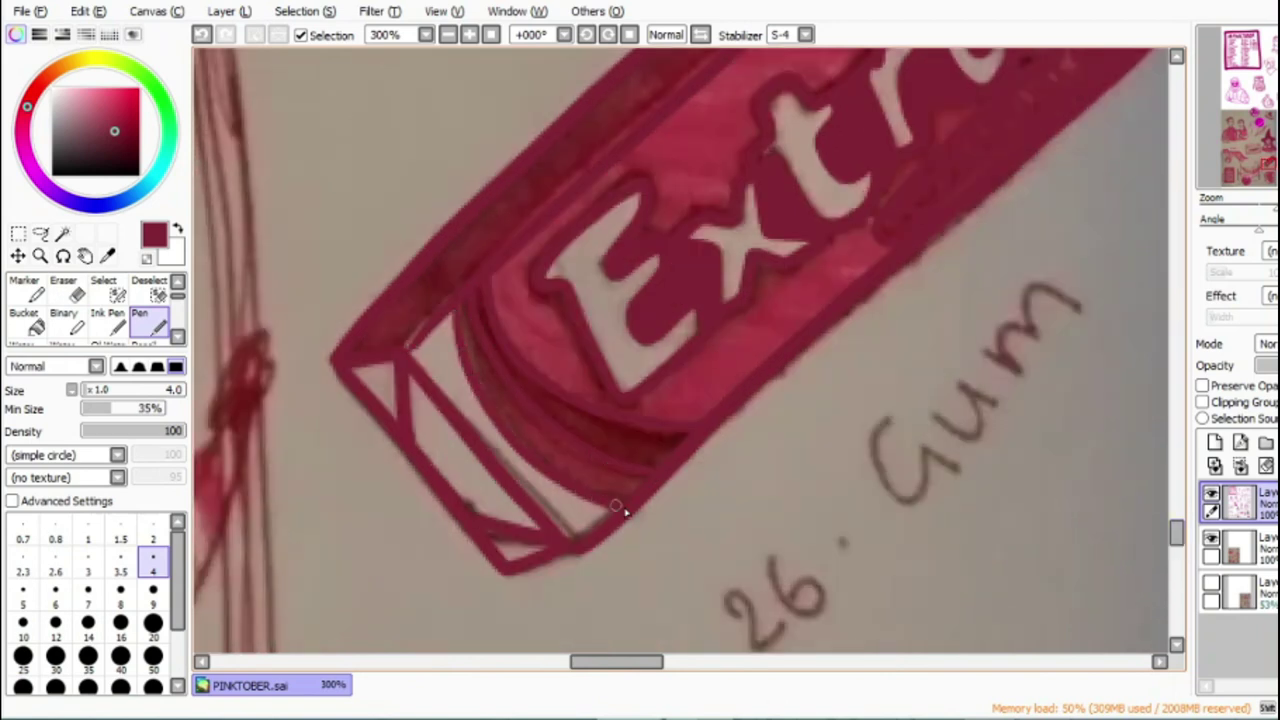
Step: Fill the curved band and the pack's long upper side with solid maroon using a size 16 pen
left_click(120, 623)
left_click_drag(486, 334, 588, 443)
mouse_move(371, 323)
left_mouse_down()
mouse_move(391, 329)
mouse_move(591, 120)
mouse_move(689, 67)
left_mouse_up()
left_click_drag(1183, 537, 1183, 522)
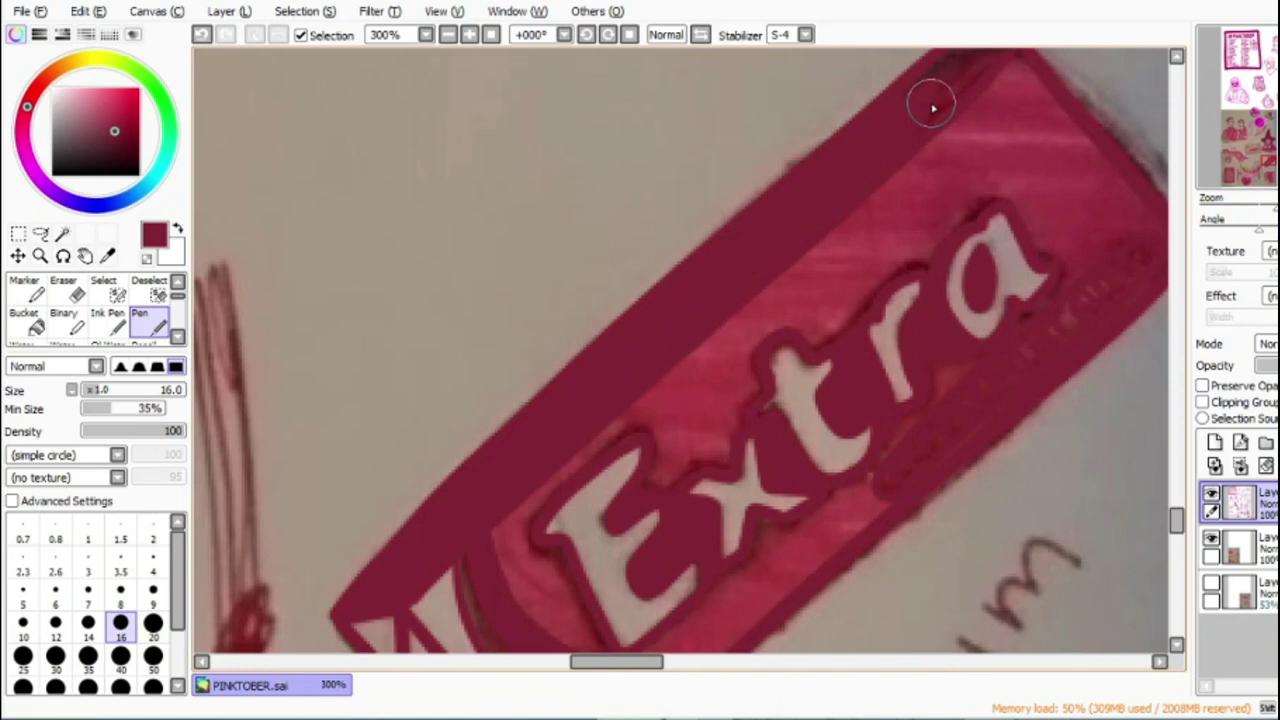
left_click_drag(1183, 537, 1183, 526)
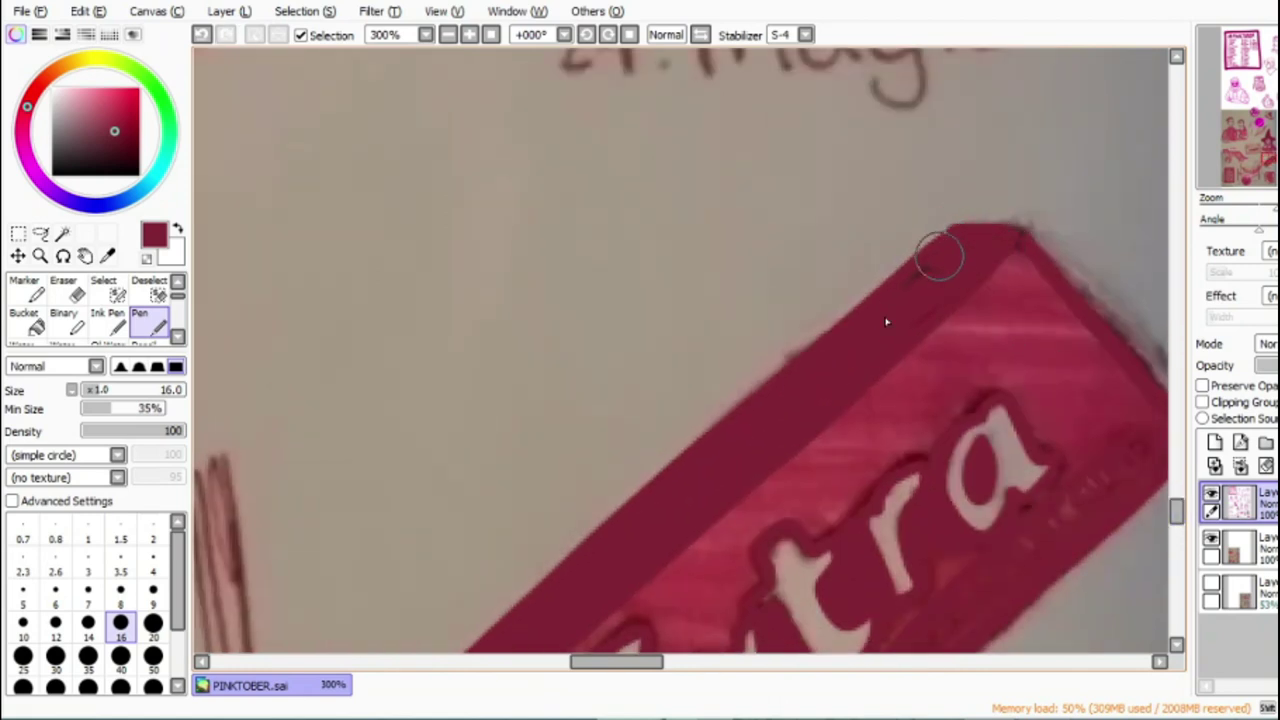
Step: Pick a bright pink for the pack's front and hide the sketch photo
scroll(1158, 394, "down", 4)
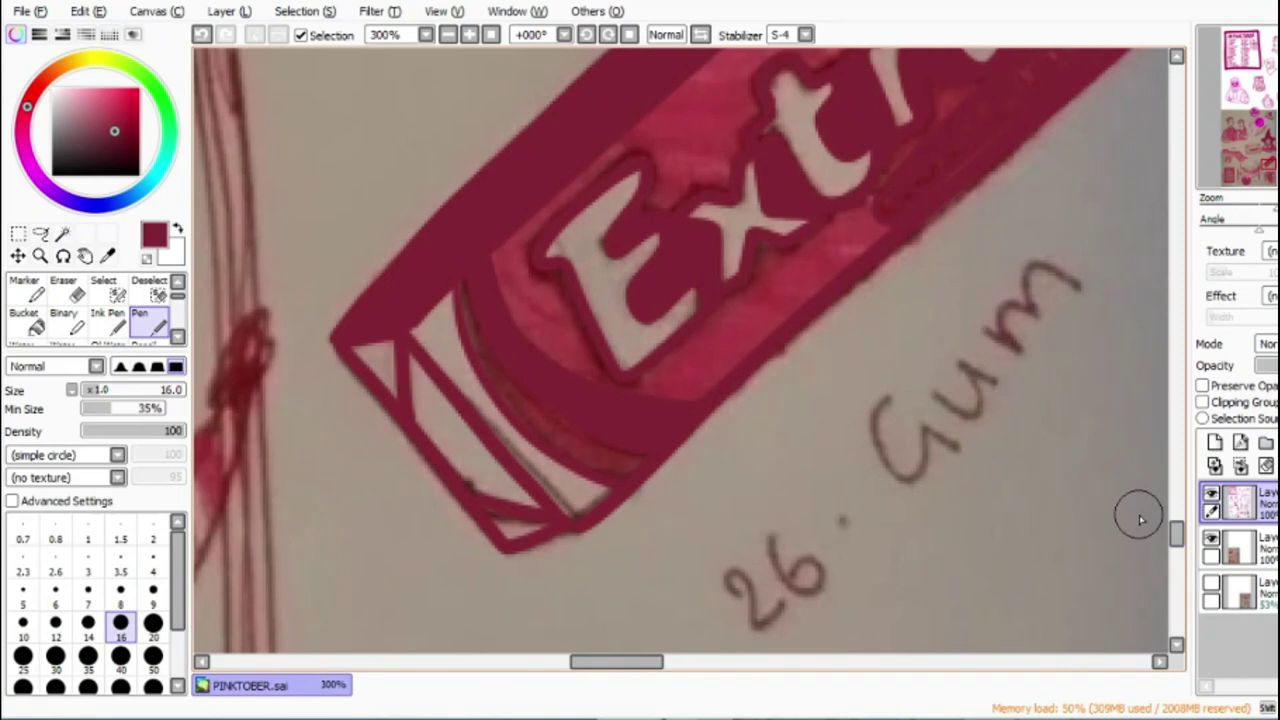
left_click(723, 337, "alt")
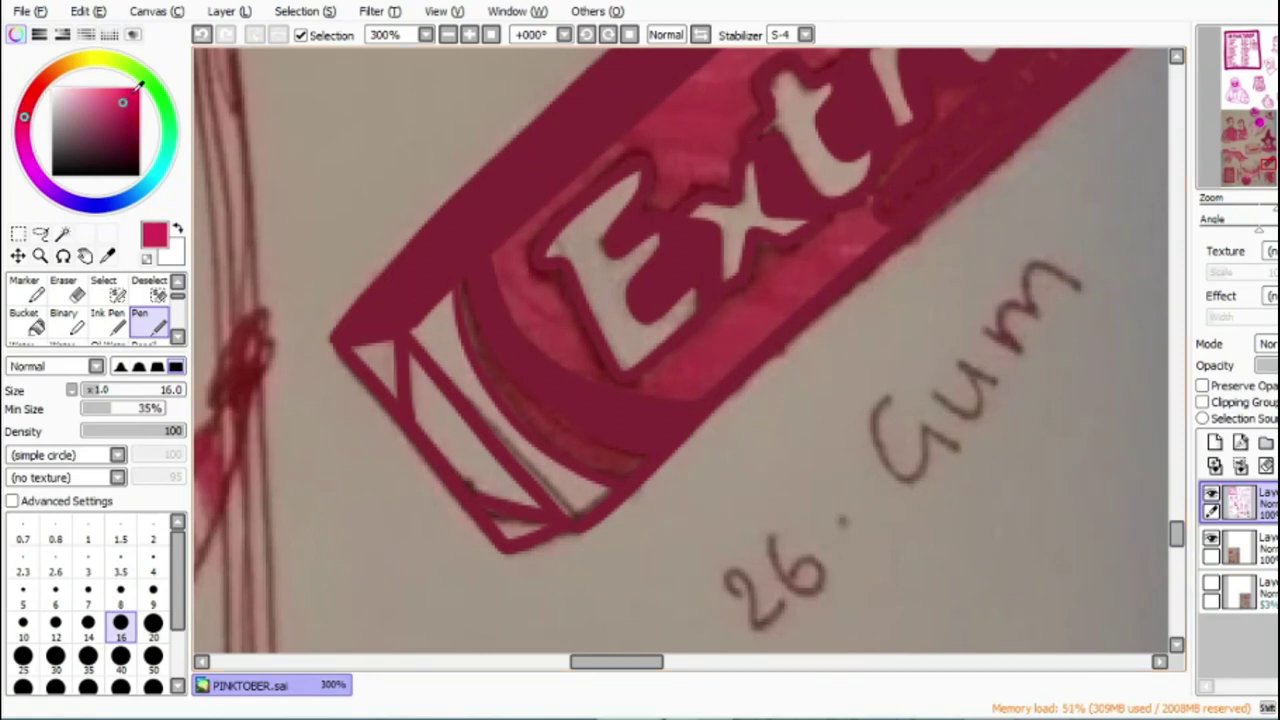
left_click(1211, 540)
left_click(24, 320)
left_click(289, 150)
left_click(202, 35)
Step: Add a new layer beneath the ink layer and paint the pack's front around "Ex" bright pink with the size 16 pen
left_click(1240, 550)
left_click(1215, 442)
left_click(380, 136)
key("ctrl+z")
left_click(140, 320)
mouse_move(462, 283)
left_mouse_down()
mouse_move(545, 420)
mouse_move(605, 460)
mouse_move(686, 423)
mouse_move(483, 223)
mouse_move(554, 294)
mouse_move(517, 263)
mouse_move(543, 200)
mouse_move(663, 158)
mouse_move(717, 187)
mouse_move(706, 106)
mouse_move(666, 374)
mouse_move(820, 246)
mouse_move(750, 265)
left_mouse_up()
left_click_drag(647, 661, 680, 662)
left_click_drag(1176, 535, 1175, 520)
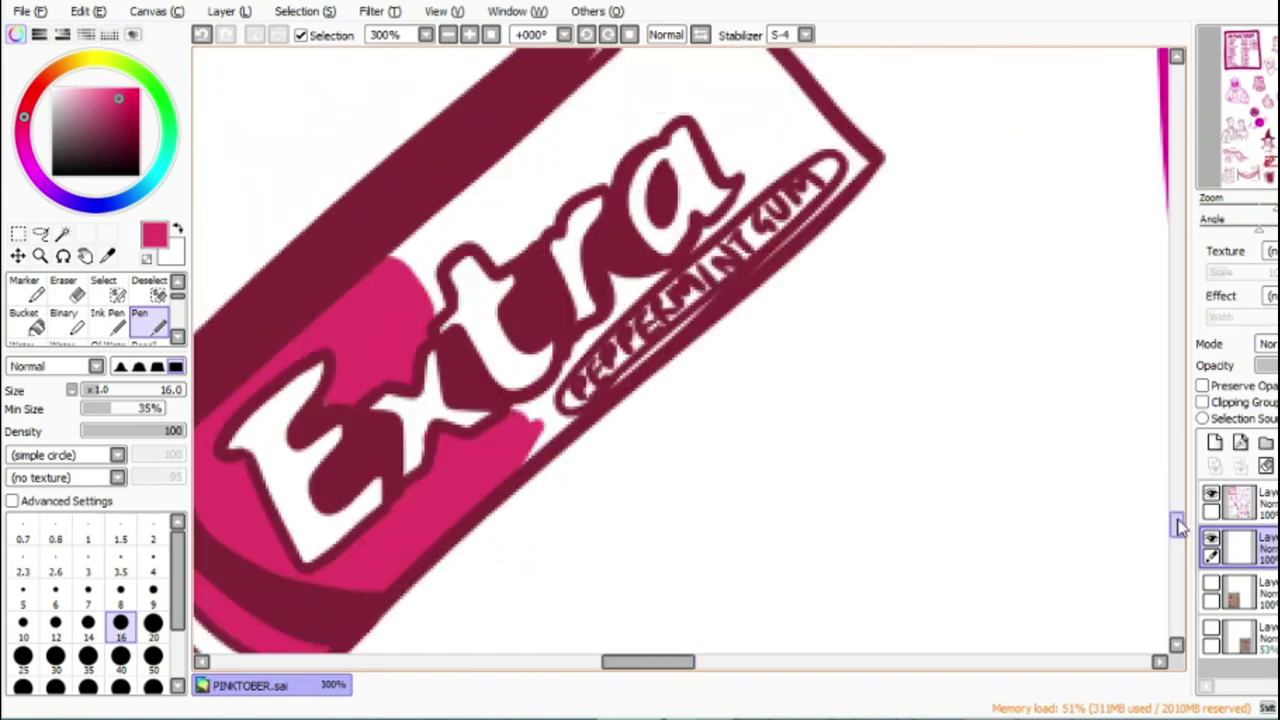
Step: Extend the bright pink across the pack's front around "tra" and over the "PEPPERMINT GUM" panel
left_click(65, 291)
left_click(148, 321)
mouse_move(441, 306)
left_mouse_down()
mouse_move(423, 283)
mouse_move(505, 172)
mouse_move(563, 129)
mouse_move(491, 234)
mouse_move(666, 88)
mouse_move(646, 126)
mouse_move(760, 175)
left_mouse_up()
mouse_move(517, 423)
left_mouse_down()
mouse_move(500, 462)
mouse_move(509, 434)
mouse_move(672, 288)
mouse_move(776, 160)
mouse_move(822, 198)
mouse_move(663, 63)
mouse_move(760, 135)
left_mouse_up()
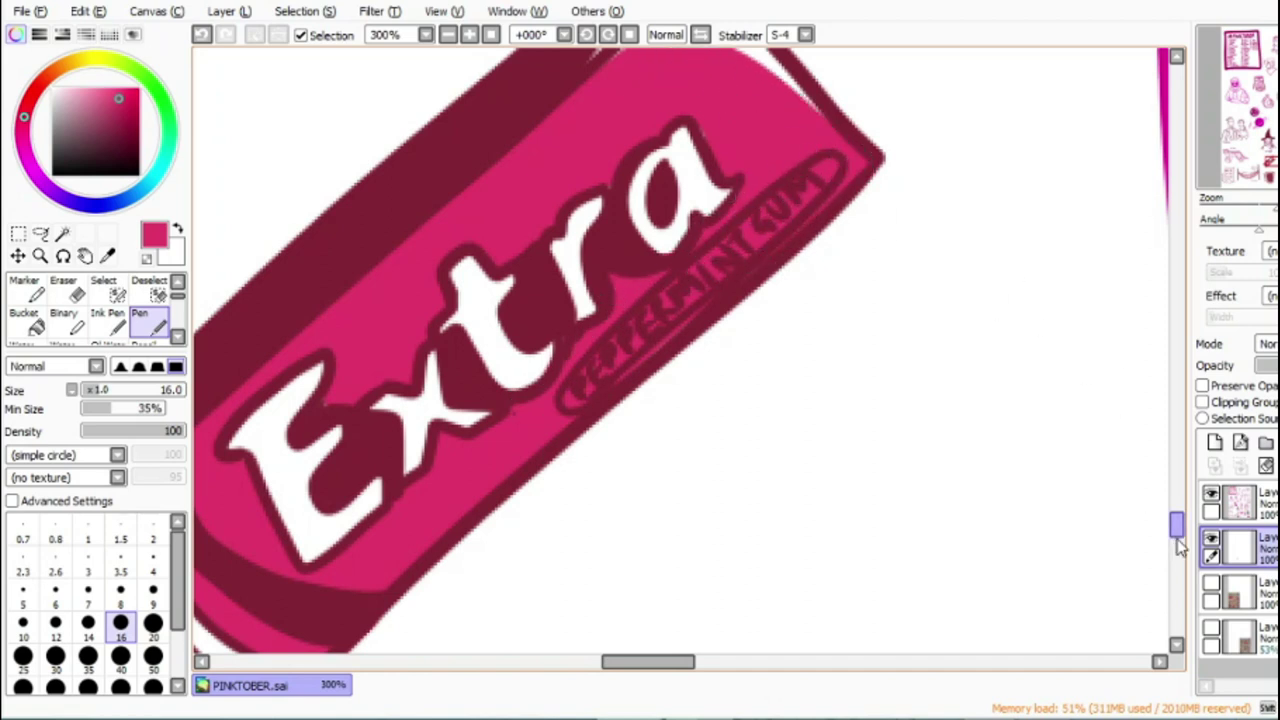
Step: Extend the bright pink to the pack's far end and fill the gaps in its maroon side on the ink layer
left_click_drag(1177, 534, 1177, 528)
mouse_move(586, 178)
left_mouse_down()
mouse_move(773, 198)
mouse_move(741, 185)
mouse_move(804, 226)
left_mouse_up()
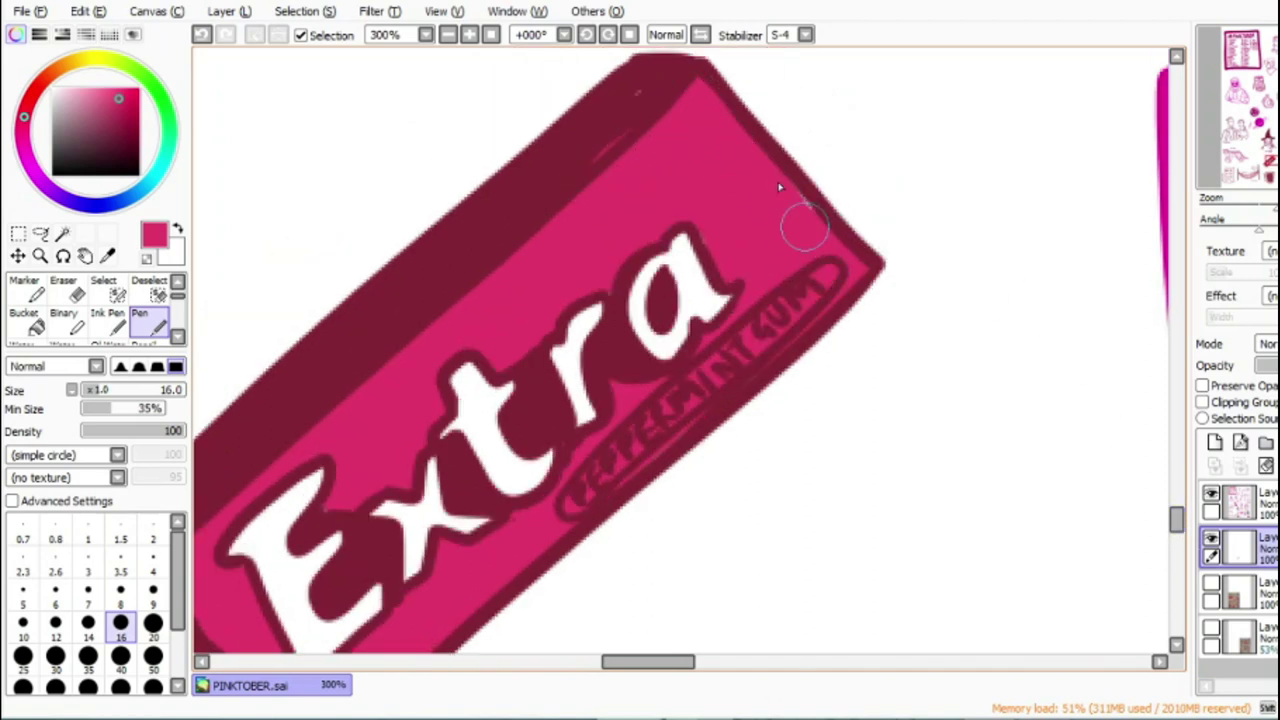
right_click(468, 257)
left_click(1242, 503)
left_click_drag(604, 169, 645, 89)
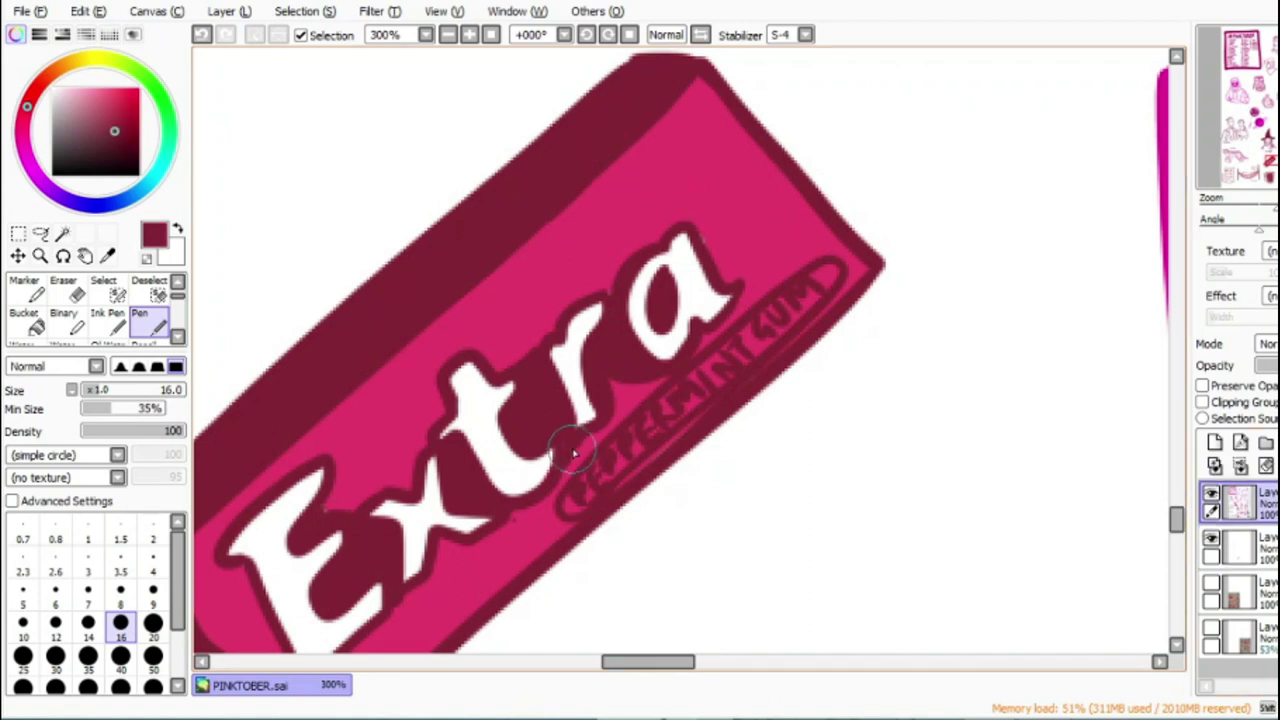
Step: Tidy the outer edge of the pack's maroon side near its open end with the size 8 eraser
left_click_drag(641, 662, 611, 662)
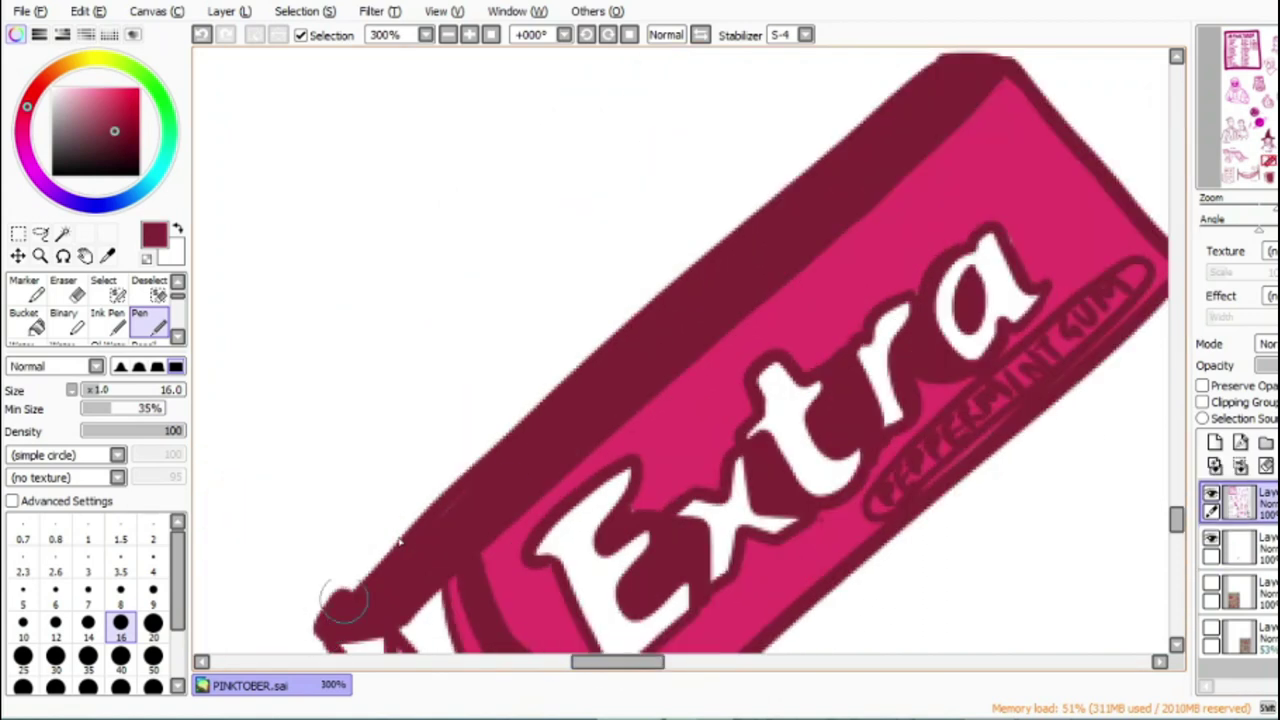
key("e")
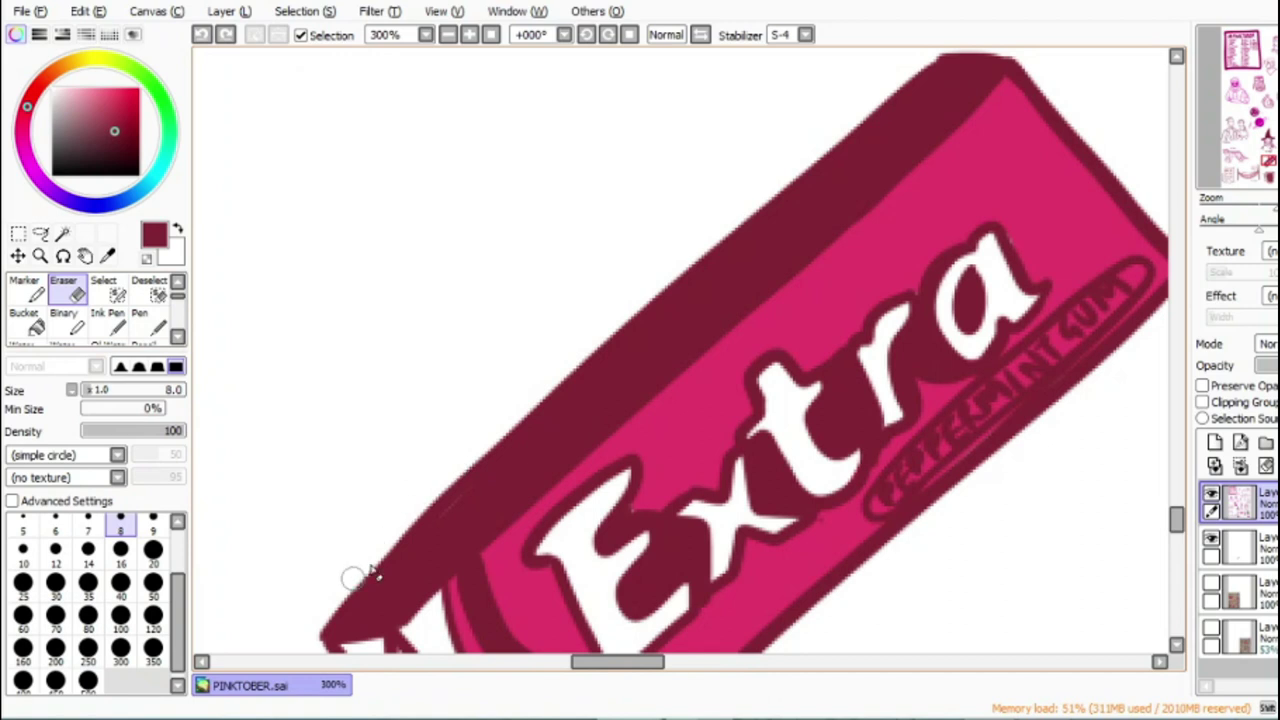
left_click(148, 322)
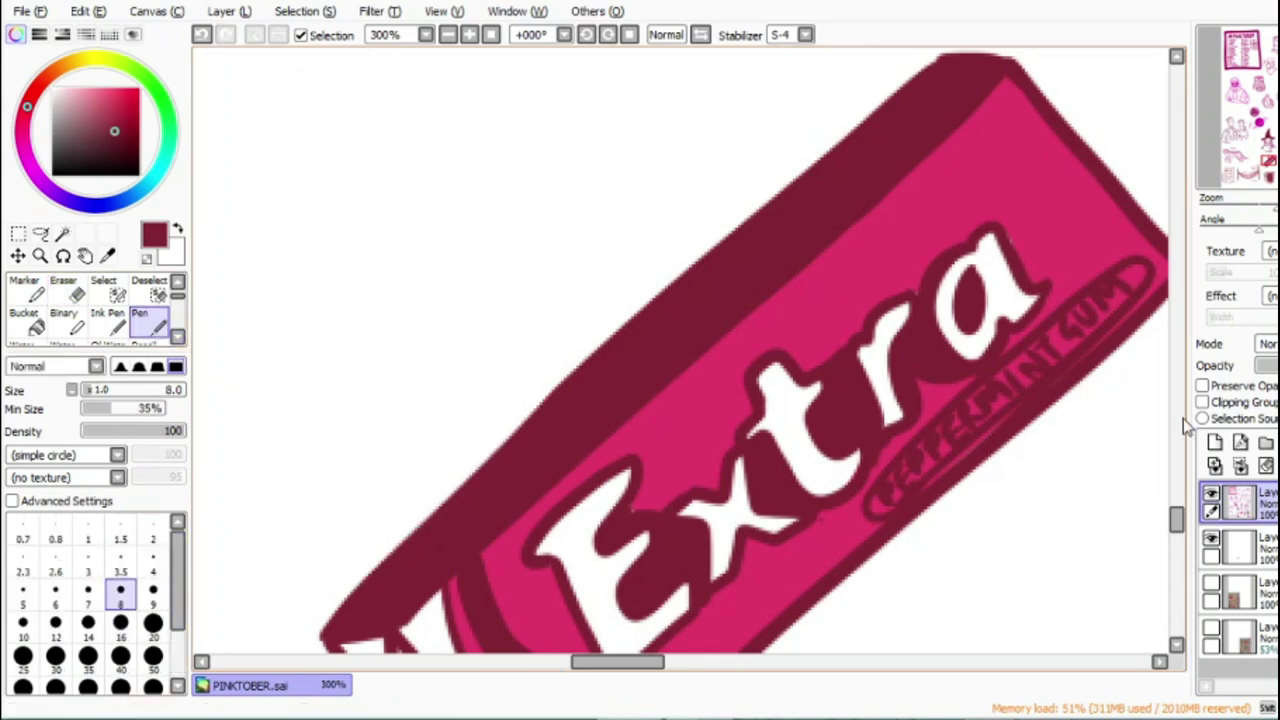
Step: Fill the "PEPPERMINT GUM" panel with pale pink on the layer beneath the ink, using a size 14 pen
scroll(885, 420, "down", 1)
left_click_drag(1179, 527, 1184, 525)
left_click(1260, 553)
left_click_drag(635, 665, 673, 678)
left_click(370, 230, "alt")
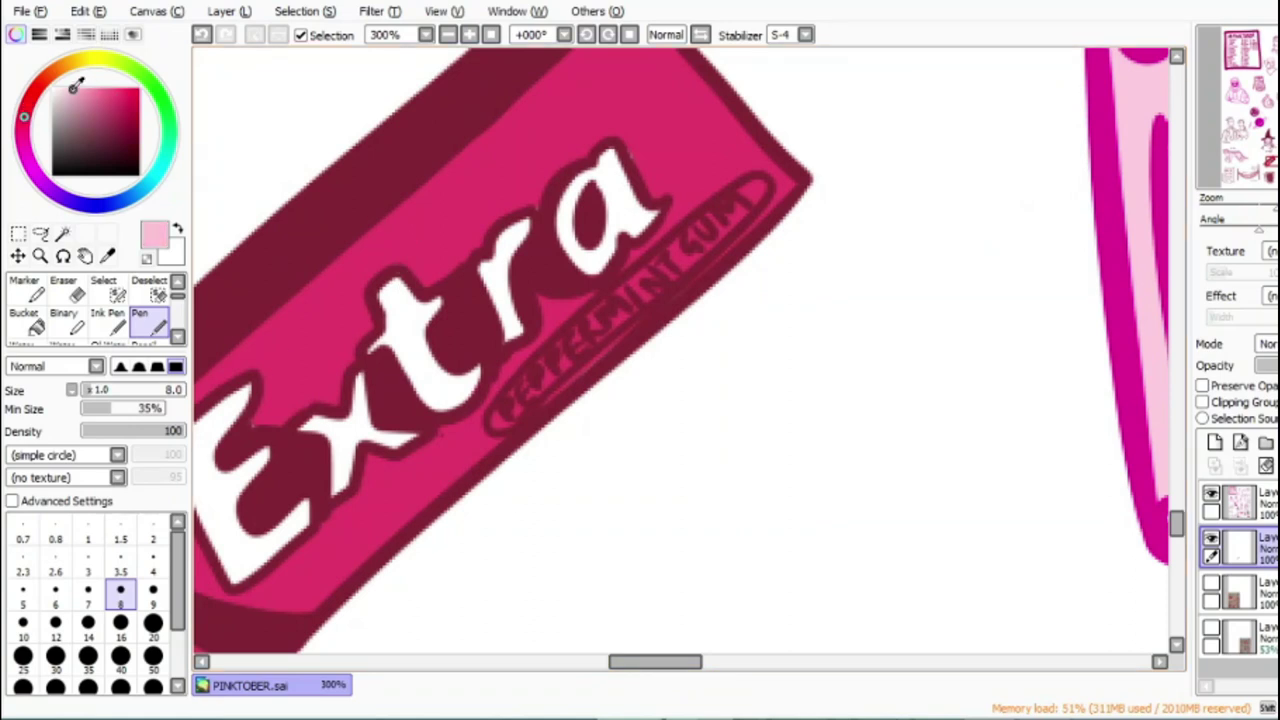
left_click(88, 622)
mouse_move(492, 424)
left_mouse_down()
mouse_move(595, 315)
mouse_move(755, 190)
mouse_move(652, 272)
left_mouse_up()
left_click(448, 36)
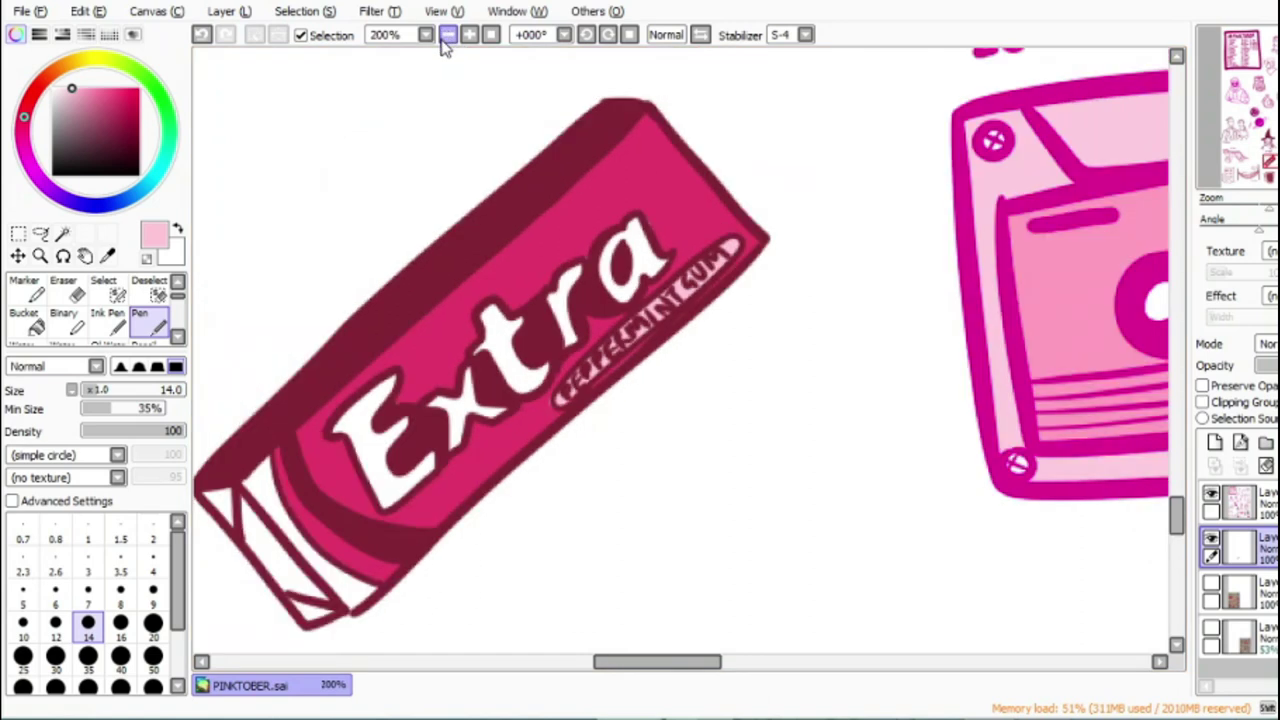
left_click(448, 36)
scroll(543, 102, "down", 2)
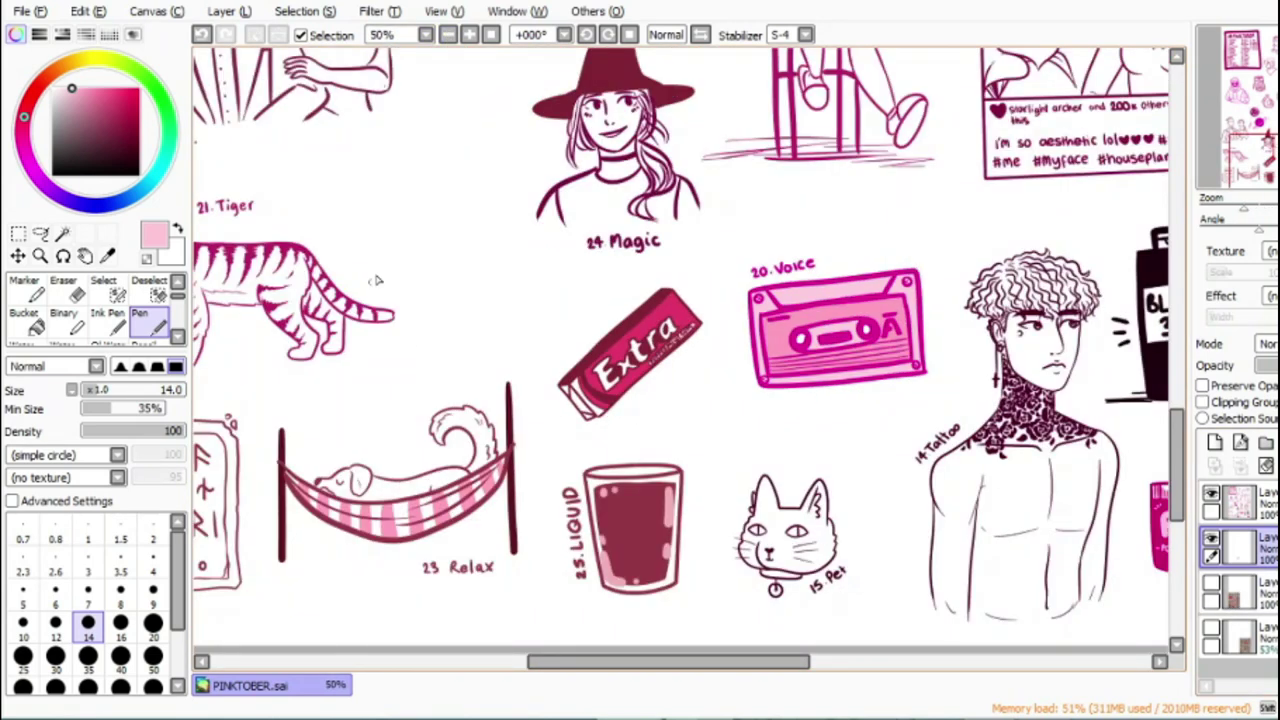
Step: Sample the pack's bright pink and letter "26. GUM" beside the pack with a size 9 pen
scroll(438, 192, "up", 3)
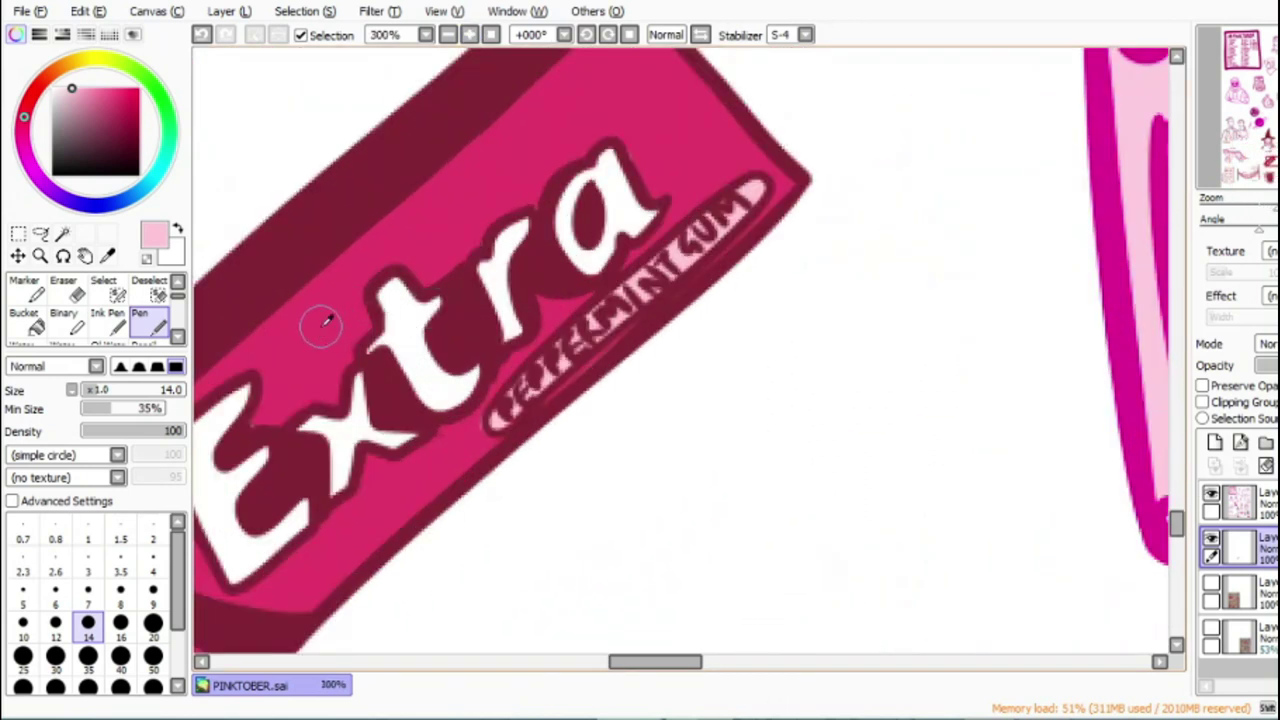
left_click(326, 320, "alt")
left_click(153, 590)
mouse_move(440, 568)
left_mouse_down()
mouse_move(463, 610)
mouse_move(505, 606)
left_mouse_up()
mouse_move(497, 523)
left_mouse_down()
mouse_move(512, 576)
mouse_move(502, 563)
left_mouse_up()
left_click(553, 522)
mouse_move(581, 438)
left_mouse_down()
mouse_move(572, 467)
mouse_move(604, 470)
left_mouse_up()
mouse_move(606, 435)
left_mouse_down()
mouse_move(639, 410)
mouse_move(752, 382)
left_mouse_up()
Step: Show the sketch photo containing the gum pack beneath the drawings
left_click(448, 36)
left_click(448, 36)
left_click(448, 36)
left_click(448, 36)
left_click(448, 36)
mouse_move(627, 662)
left_mouse_down()
mouse_move(600, 662)
mouse_move(646, 662)
left_mouse_up()
left_click(1211, 588)
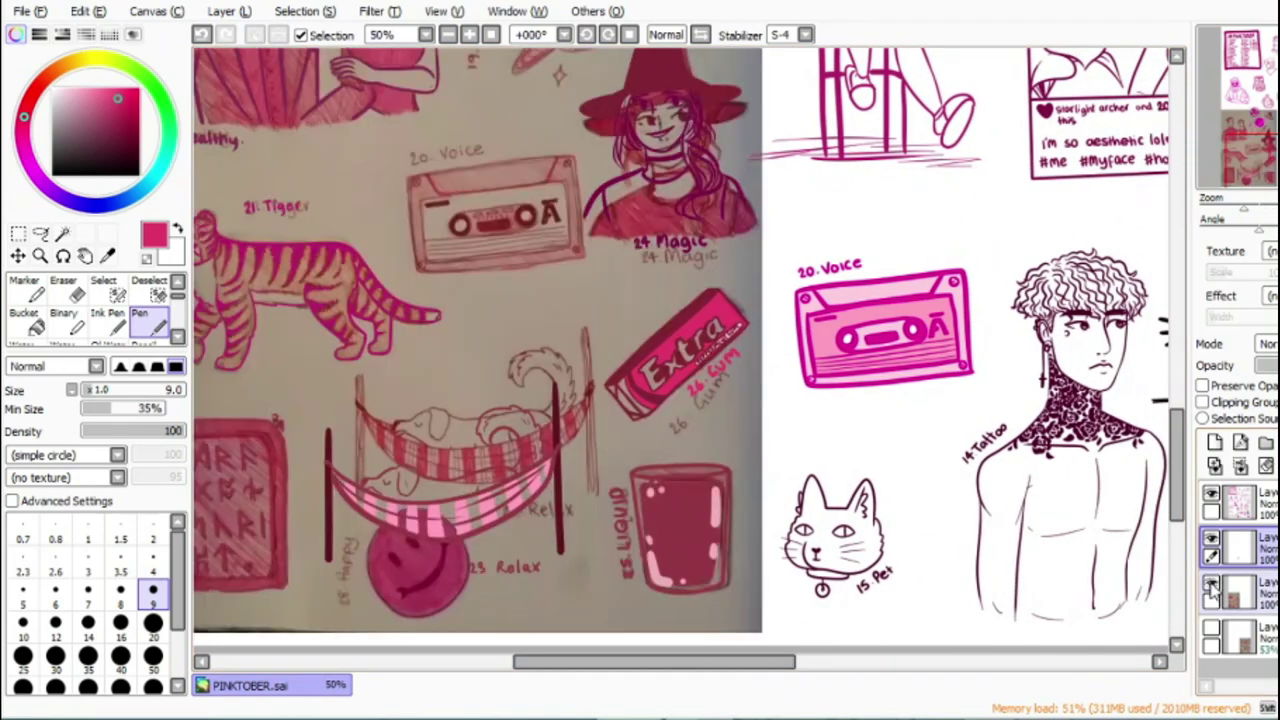
mouse_move(737, 664)
left_mouse_down()
mouse_move(677, 672)
mouse_move(757, 680)
mouse_move(745, 676)
left_mouse_up()
left_click_drag(1183, 462, 1183, 422)
Step: Hide the ink layer and show the second sketch photo to locate the "27. Art" paintbrushes
left_click(1211, 494)
left_click(449, 36)
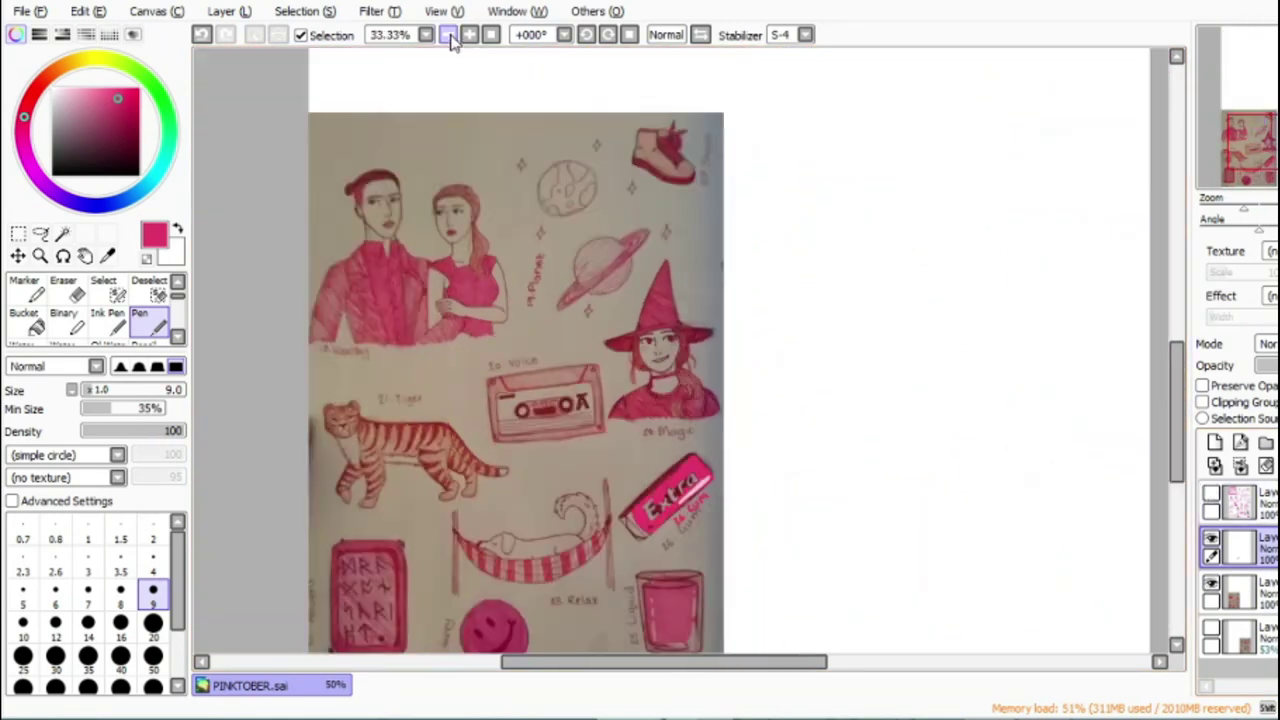
left_click(449, 36)
left_click(449, 36)
left_click(1211, 628)
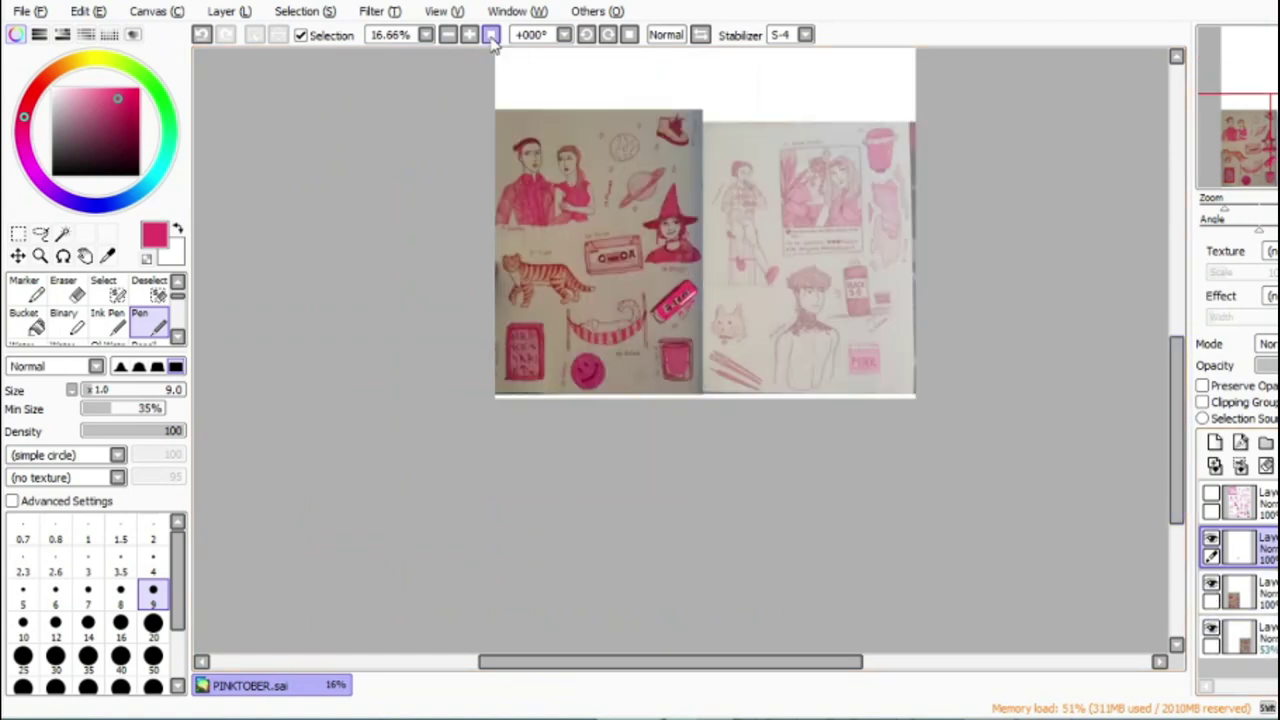
left_click(469, 35)
left_click_drag(724, 668, 808, 668)
left_click_drag(1177, 535, 1177, 545)
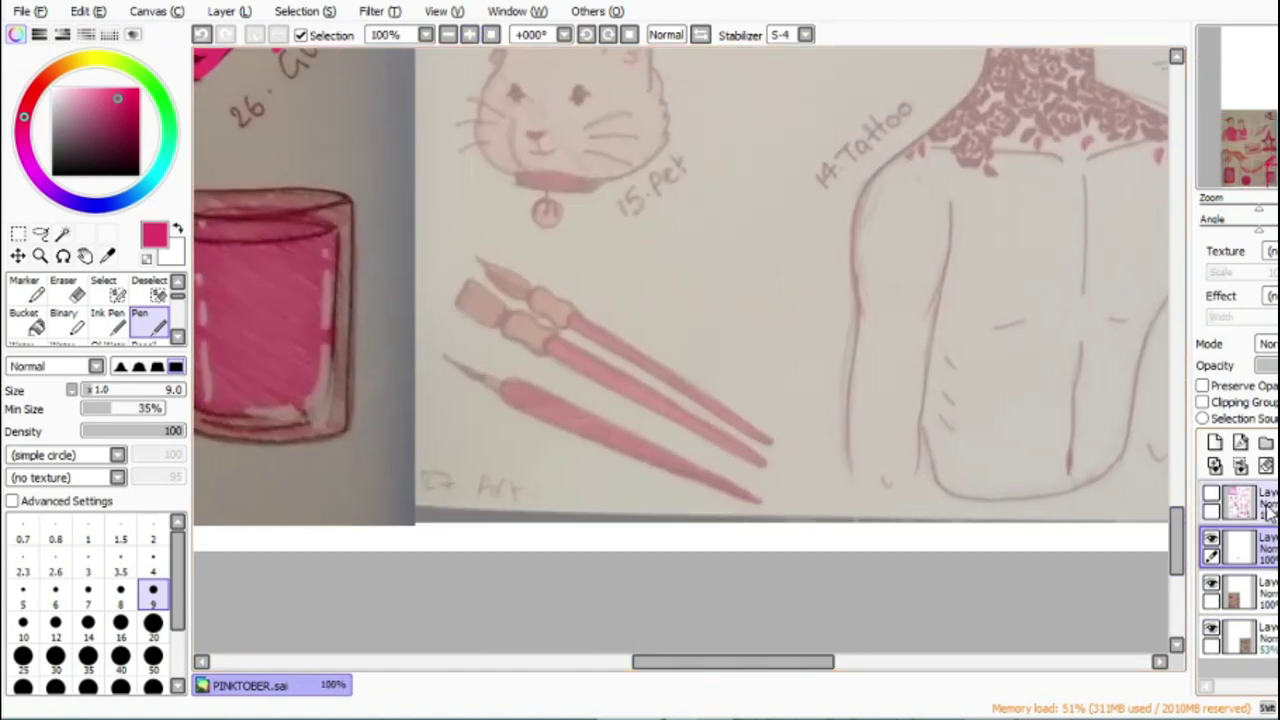
Step: Make the ink layer active and visible with a size 20 pen, and hide the fill layer beneath it
left_click(1240, 503)
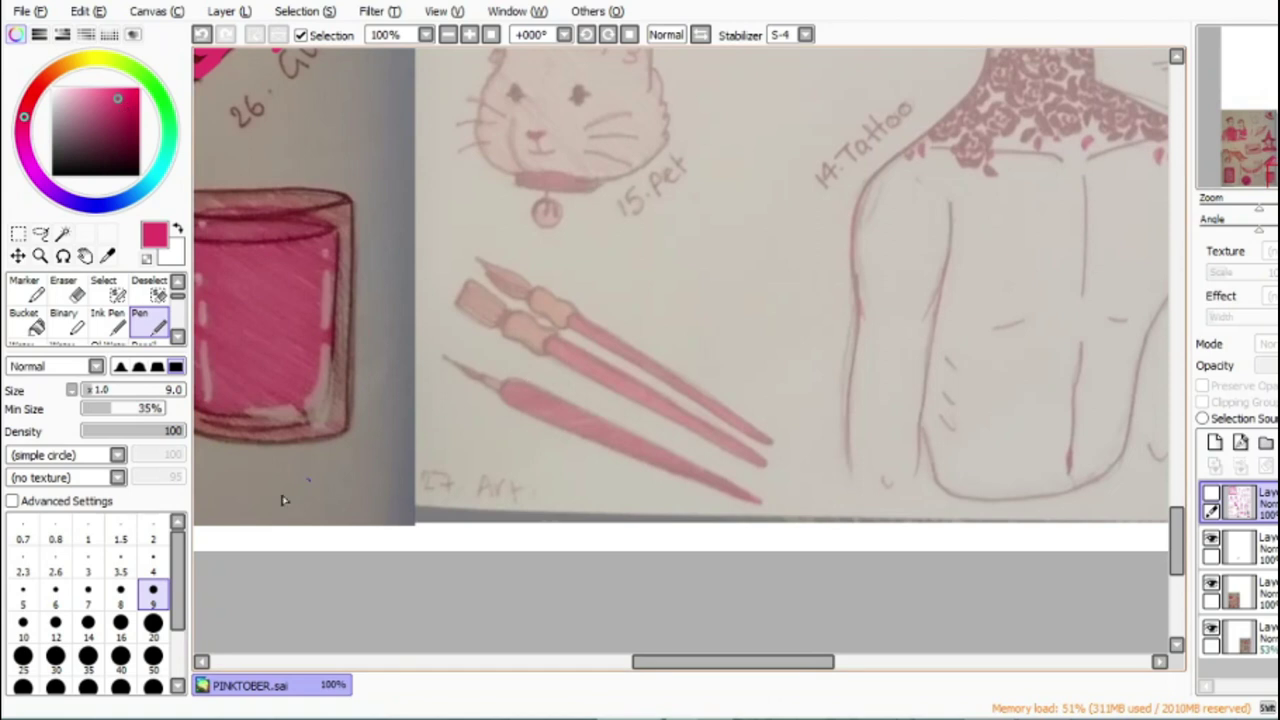
left_click(153, 622)
left_click(518, 398)
left_click(1211, 493)
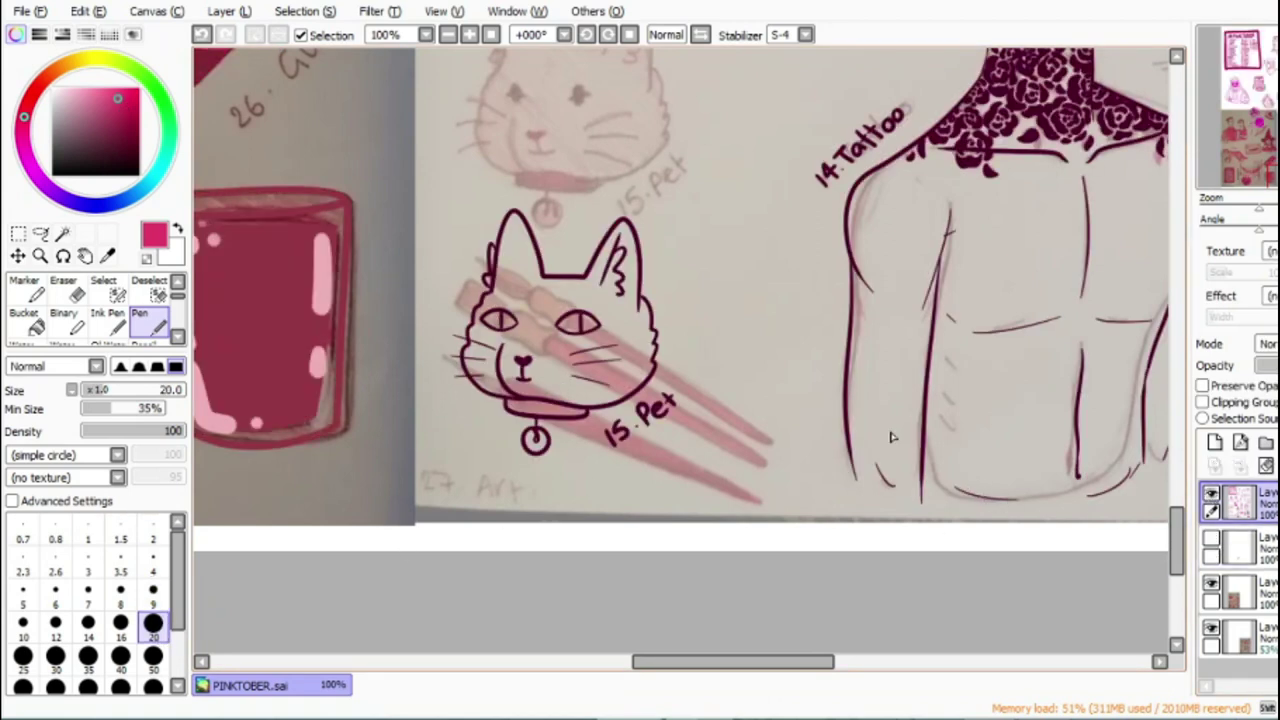
Step: Lasso the "15. Pet" cat with its label, move it clear of the paintbrush sketch, deselect, and return to the Pen
left_click(41, 234)
left_click_drag(441, 263, 542, 186)
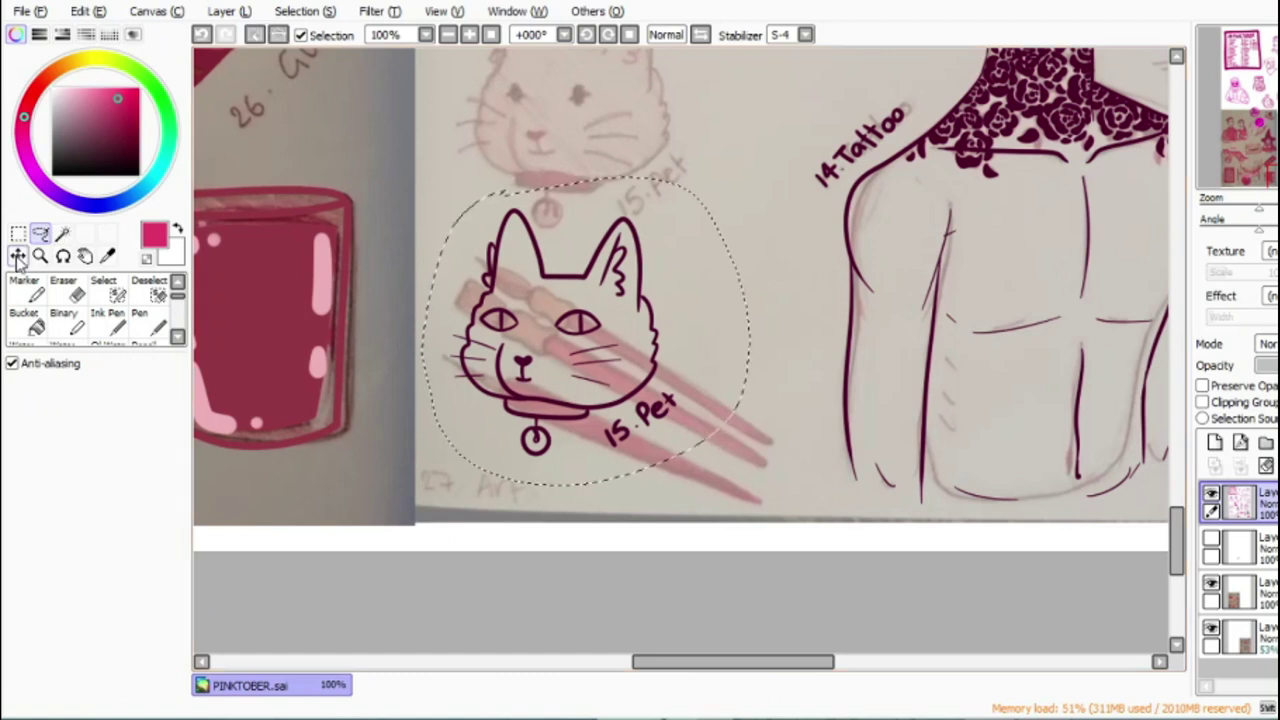
left_click(18, 256)
left_click_drag(515, 345, 606, 190)
left_click_drag(1180, 558, 1184, 526)
scroll(1188, 533, "down", 2)
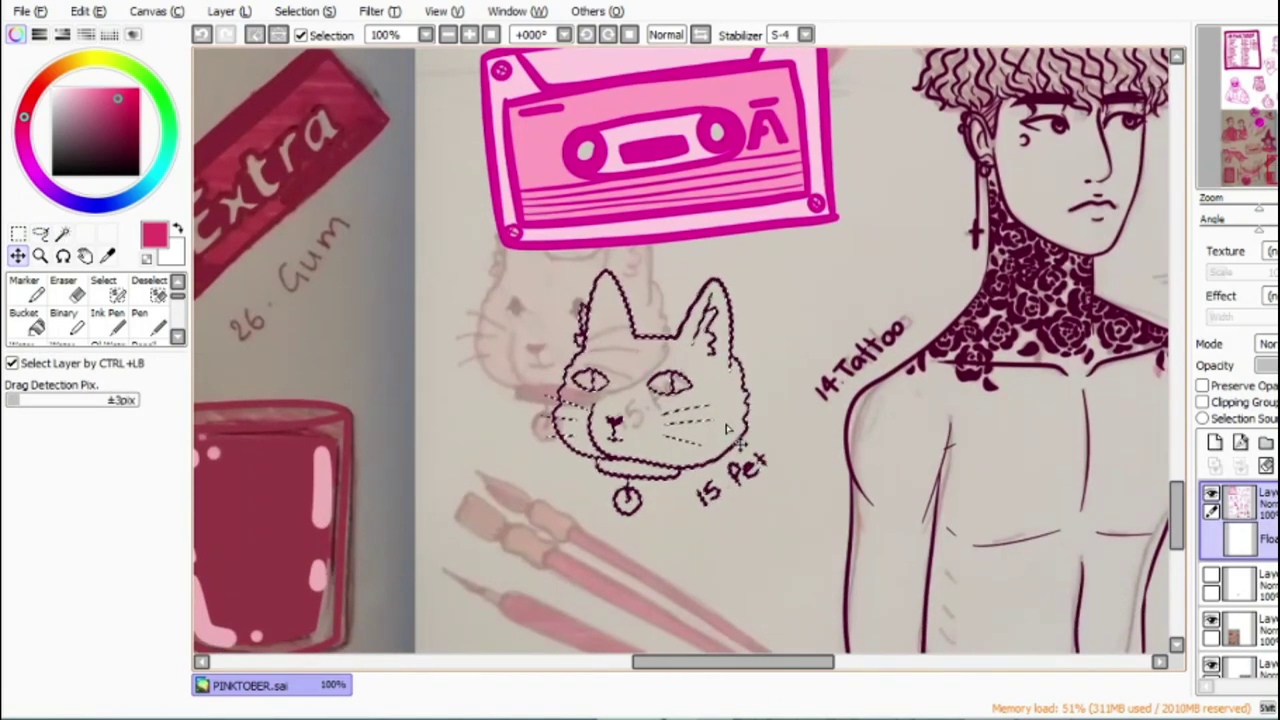
key("ctrl+t")
key("ctrl+d")
left_click_drag(1180, 512, 1180, 547)
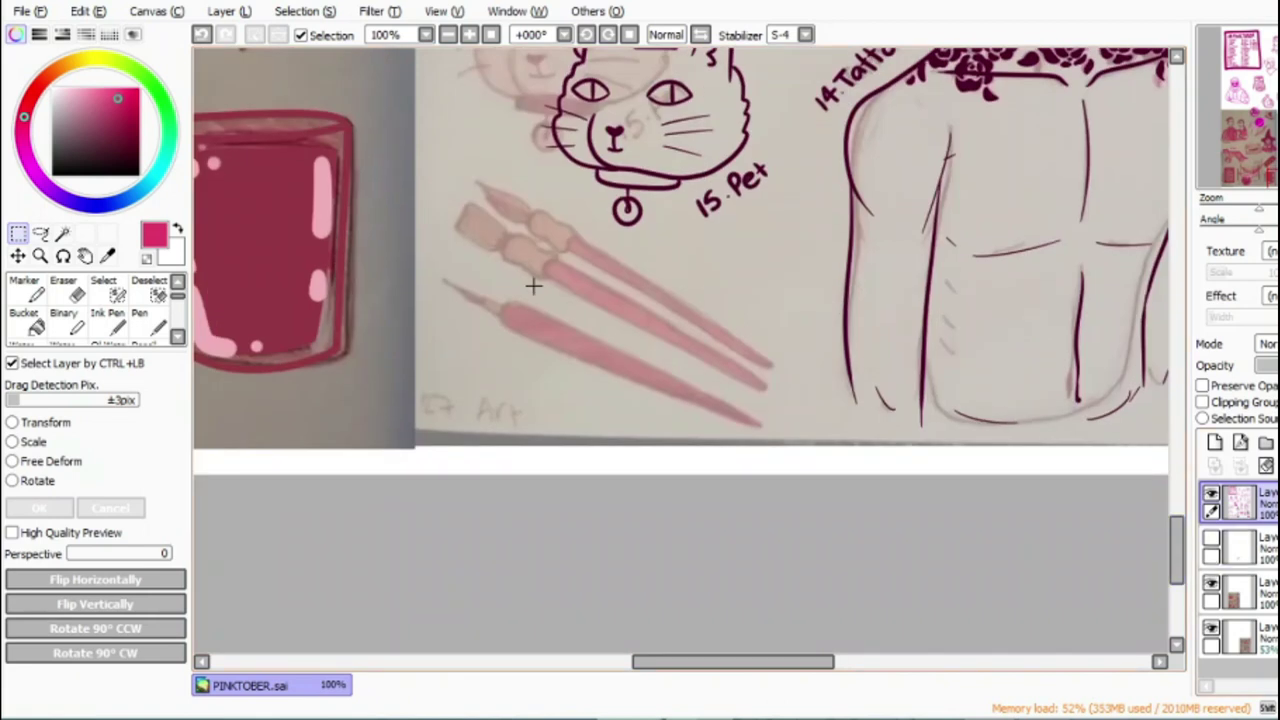
left_click(144, 322)
left_click_drag(510, 318, 750, 426)
key("ctrl+z")
key("ctrl+plus")
mouse_move(340, 278)
left_mouse_down()
mouse_move(677, 426)
mouse_move(760, 478)
mouse_move(340, 278)
mouse_move(830, 492)
left_mouse_up()
left_click(204, 36)
left_click(204, 36)
Step: Paint the three paintbrush handles over the sketch in solid bright pink with the size 20 pen
left_click(115, 415)
left_click_drag(329, 271, 848, 496)
left_click_drag(418, 188, 850, 425)
left_click(204, 36)
left_click_drag(420, 190, 737, 352)
left_click_drag(795, 389, 861, 421)
left_click_drag(465, 134, 883, 380)
Step: Pick a muted pale pink and paint the collars between handle and bristles on all three brushes, up to pen size 14
left_click(77, 98)
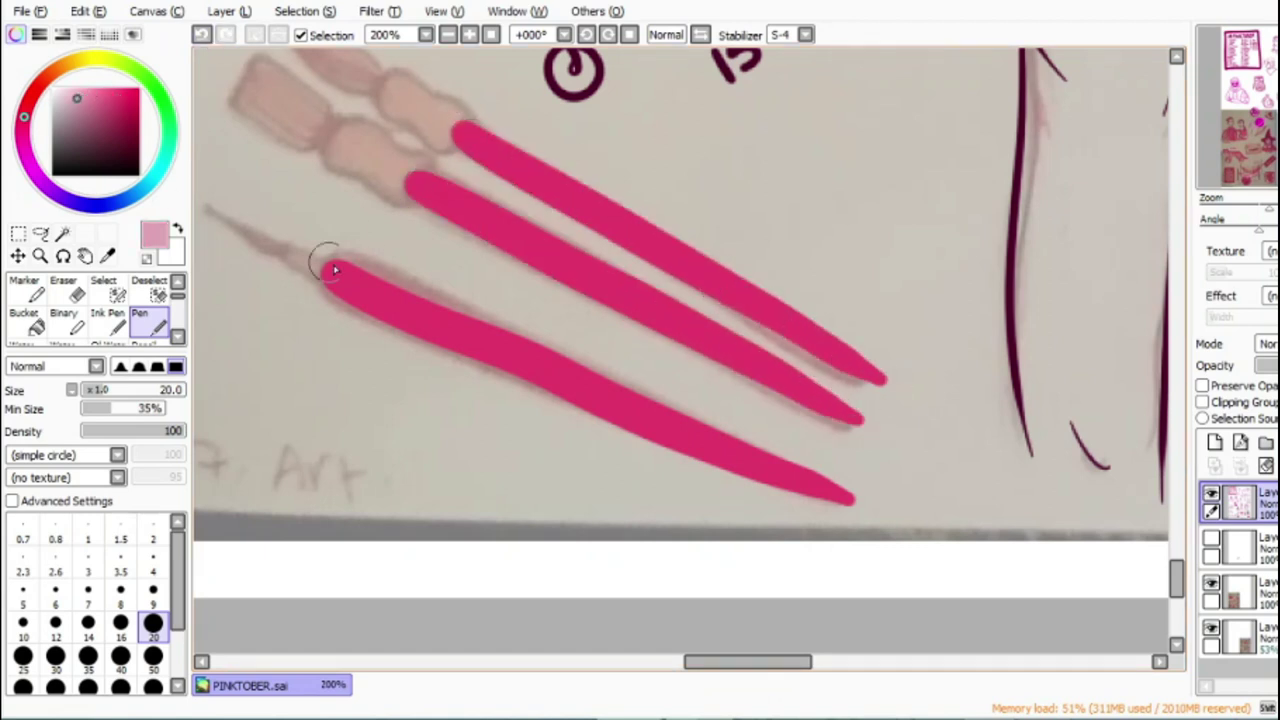
left_click(153, 590)
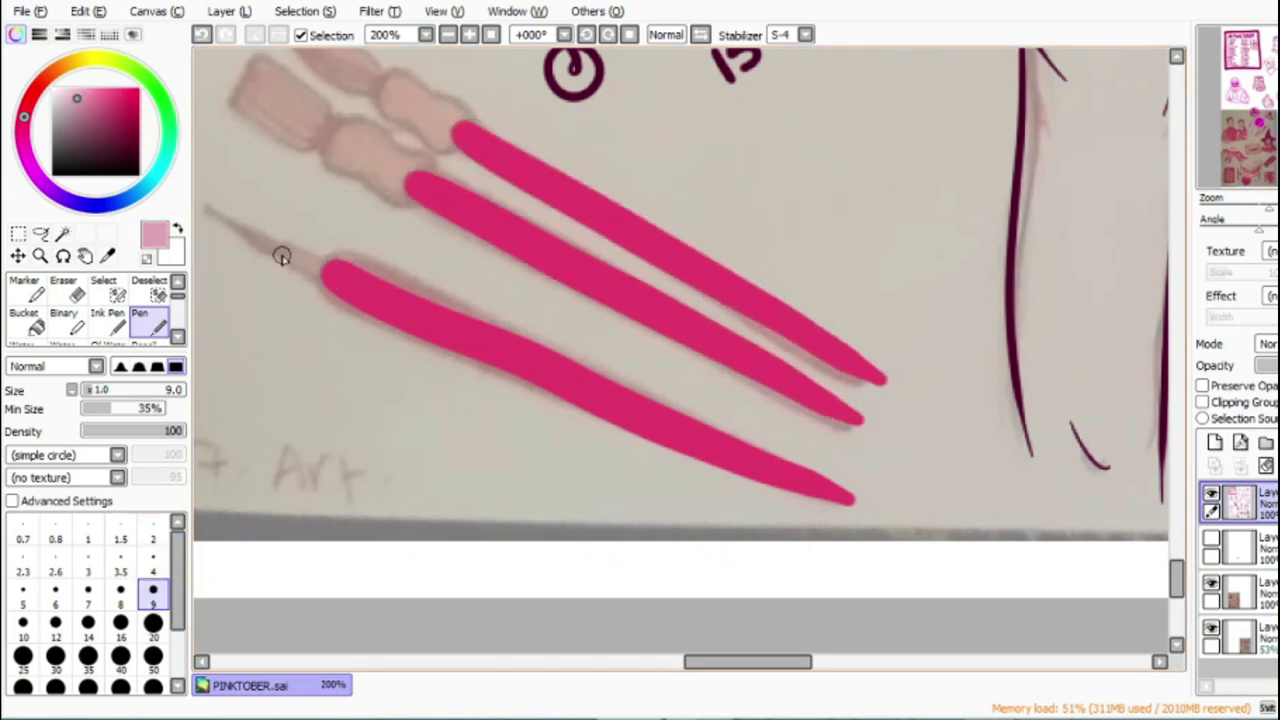
left_click(88, 622)
mouse_move(351, 129)
left_mouse_down()
mouse_move(337, 157)
mouse_move(380, 191)
mouse_move(410, 155)
mouse_move(359, 129)
mouse_move(399, 163)
mouse_move(408, 106)
mouse_move(436, 133)
mouse_move(425, 116)
mouse_move(378, 169)
mouse_move(417, 162)
left_mouse_up()
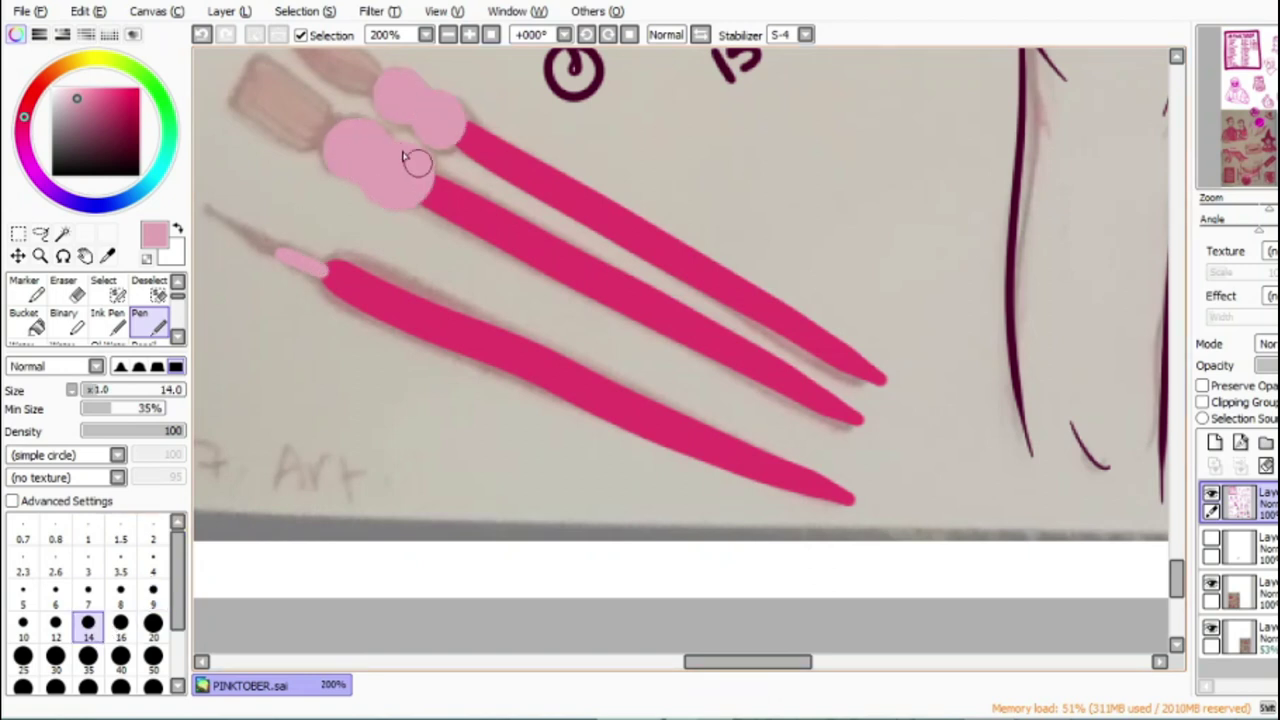
Step: Pick a dark magenta and paint the fine tip of the thinnest paintbrush with a size 8 pen
scroll(700, 625, "left", 3)
left_click(108, 121)
left_click(25, 150)
left_click(122, 594)
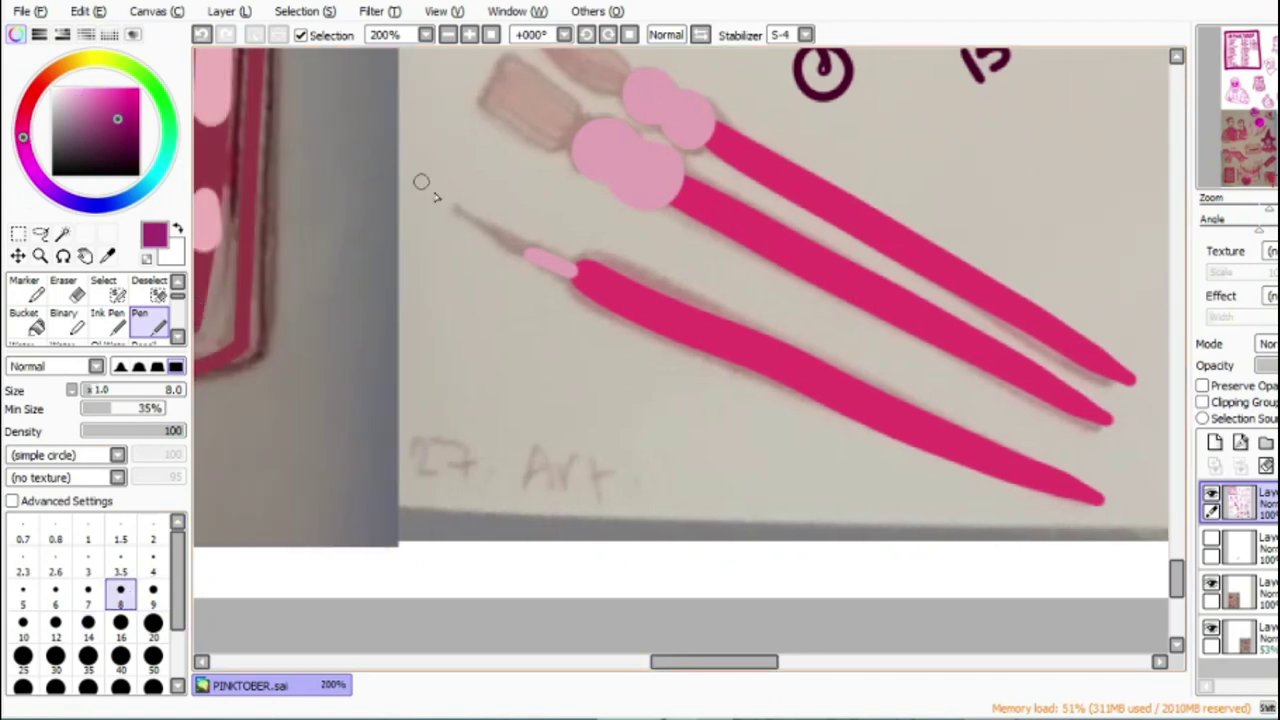
mouse_move(450, 206)
left_mouse_down()
mouse_move(499, 231)
mouse_move(451, 204)
mouse_move(524, 256)
left_mouse_up()
Step: Paint the bristles of the flat brush and the pointed brush solid dark magenta
scroll(1176, 575, "up", 3)
mouse_move(572, 296)
left_mouse_down()
mouse_move(491, 264)
mouse_move(521, 277)
mouse_move(488, 222)
mouse_move(549, 263)
mouse_move(507, 213)
mouse_move(559, 242)
mouse_move(574, 278)
mouse_move(542, 283)
mouse_move(484, 232)
left_mouse_up()
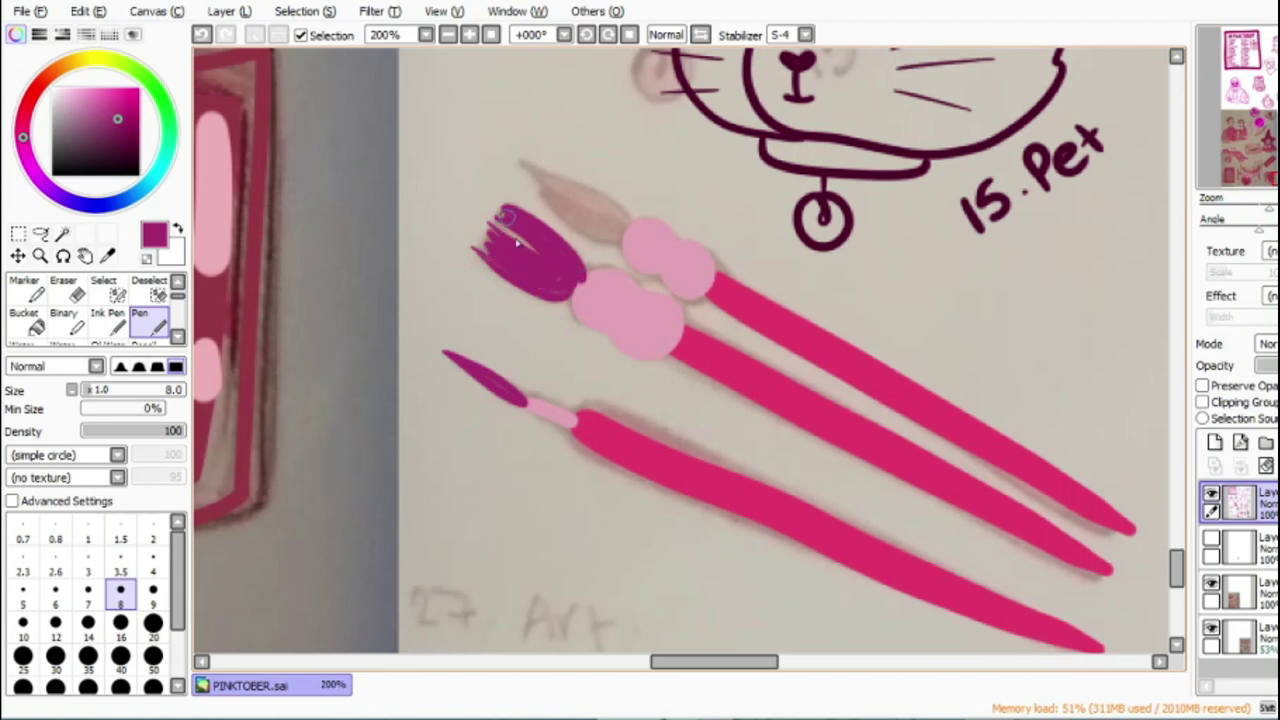
mouse_move(616, 241)
left_mouse_down()
mouse_move(533, 185)
mouse_move(571, 211)
mouse_move(517, 158)
mouse_move(597, 194)
mouse_move(628, 226)
mouse_move(615, 235)
mouse_move(571, 214)
mouse_move(555, 187)
mouse_move(621, 226)
left_mouse_up()
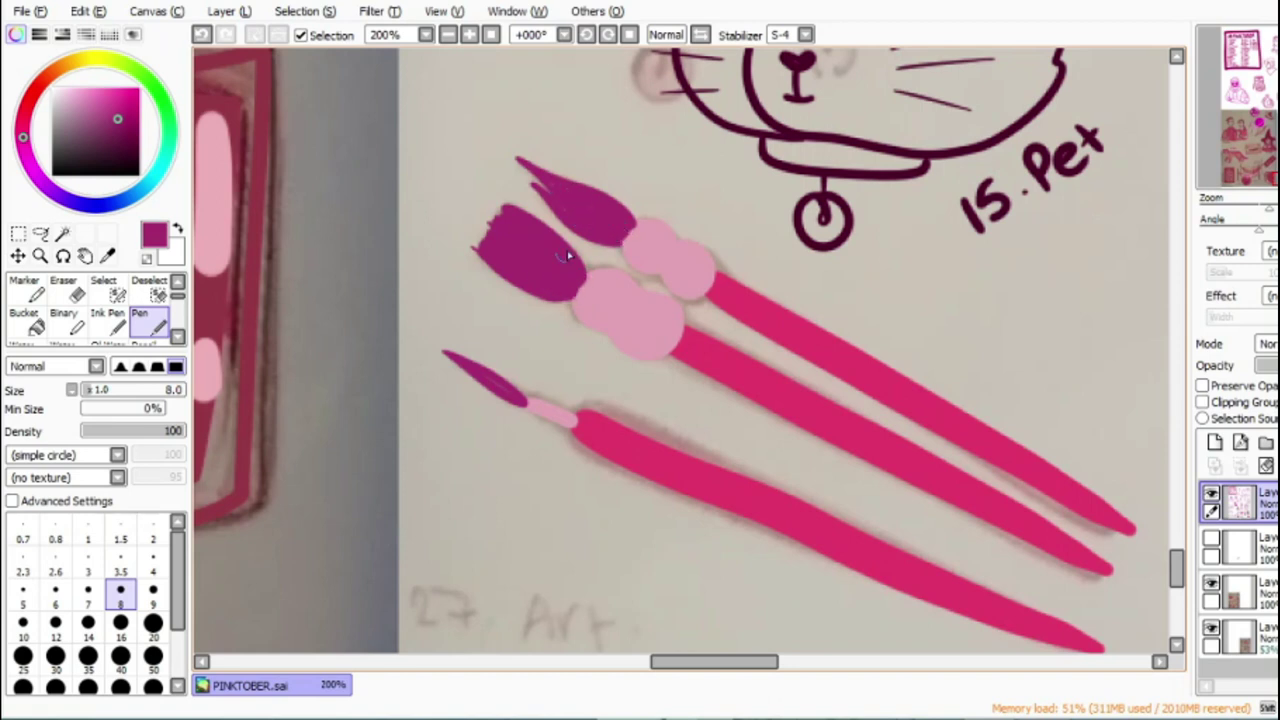
left_click(448, 35)
left_click(448, 35)
left_click(448, 35)
left_click(469, 35)
left_click(469, 35)
left_click(469, 35)
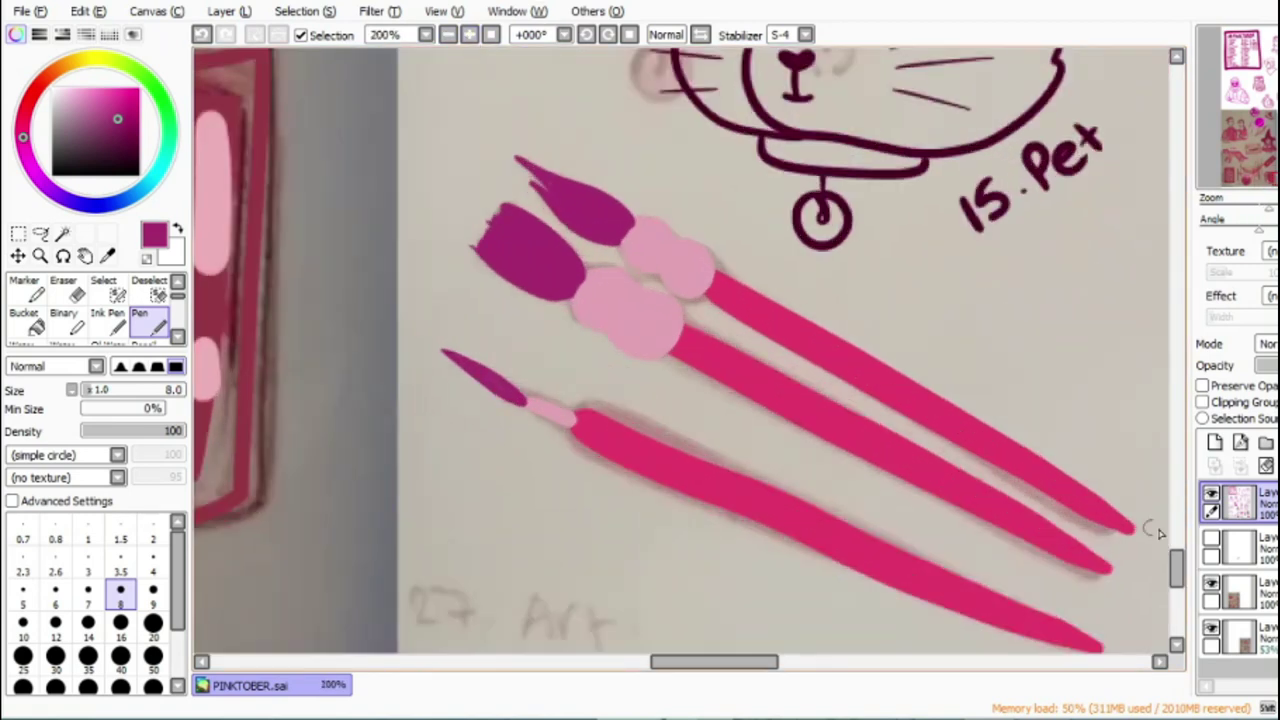
Step: Letter "27. ART" in dark magenta below the paintbrushes
left_click_drag(1177, 567, 1177, 574)
left_click_drag(464, 509, 490, 533)
mouse_move(470, 482)
left_mouse_down()
mouse_move(506, 534)
mouse_move(586, 510)
mouse_move(588, 528)
left_mouse_up()
mouse_move(556, 514)
left_mouse_down()
mouse_move(616, 508)
mouse_move(633, 526)
left_mouse_up()
left_click_drag(637, 482, 665, 479)
scroll(642, 398, "down", 4)
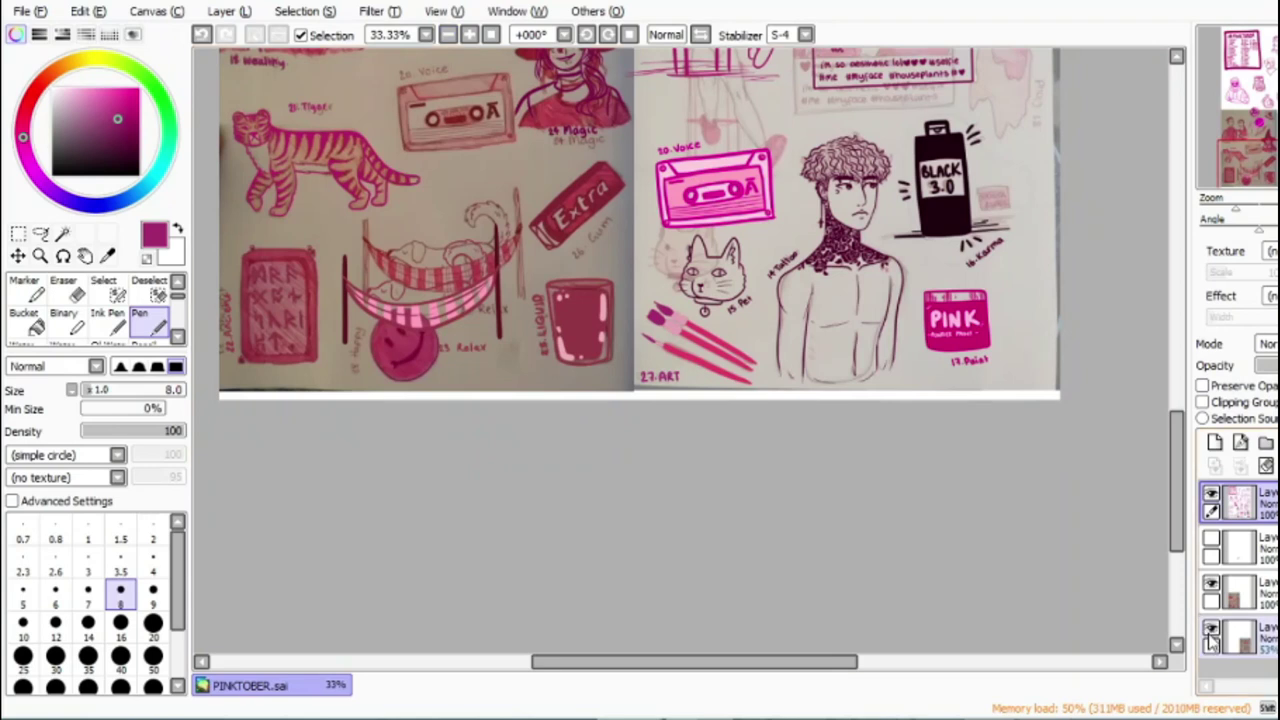
Step: Hide both sketch photos
left_click(1211, 586)
left_click(1211, 630)
mouse_move(1178, 535)
left_mouse_down()
mouse_move(1183, 470)
mouse_move(1182, 488)
left_mouse_up()
Step: Lasso the "20. Voice" cassette with its label, move it slightly upward away from the cat, and deselect
left_click(41, 234)
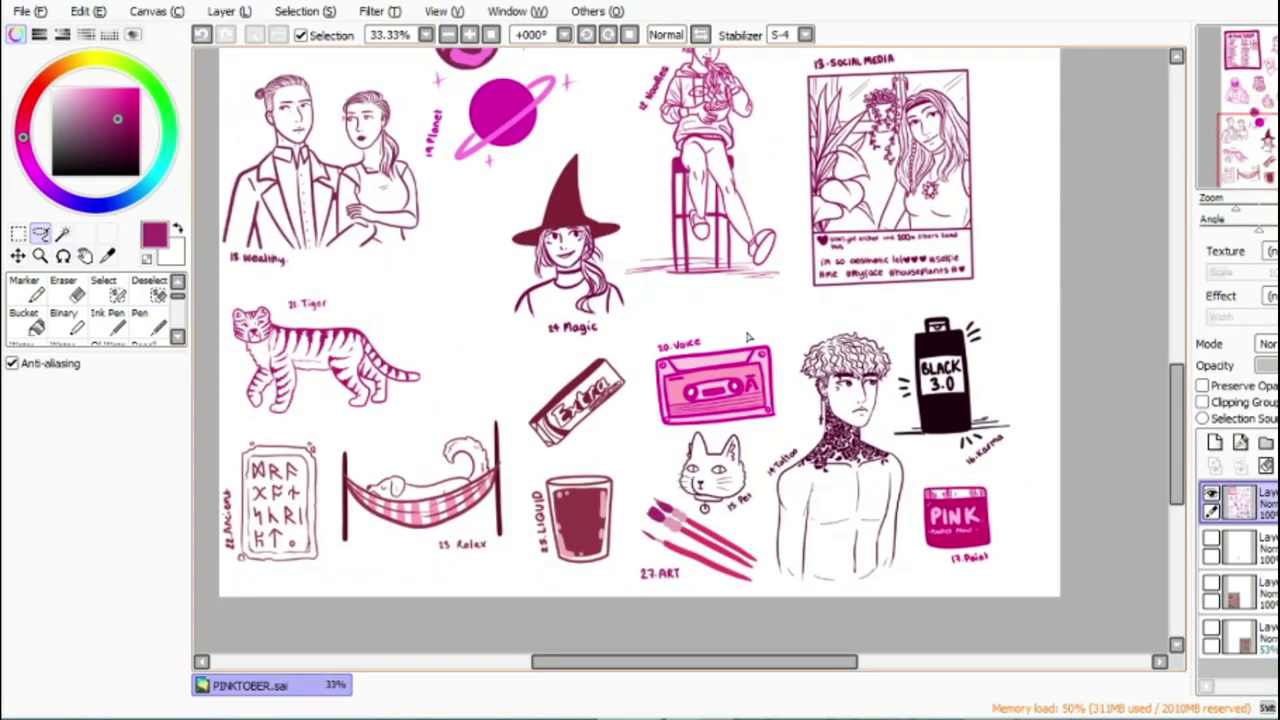
left_click_drag(793, 388, 690, 312)
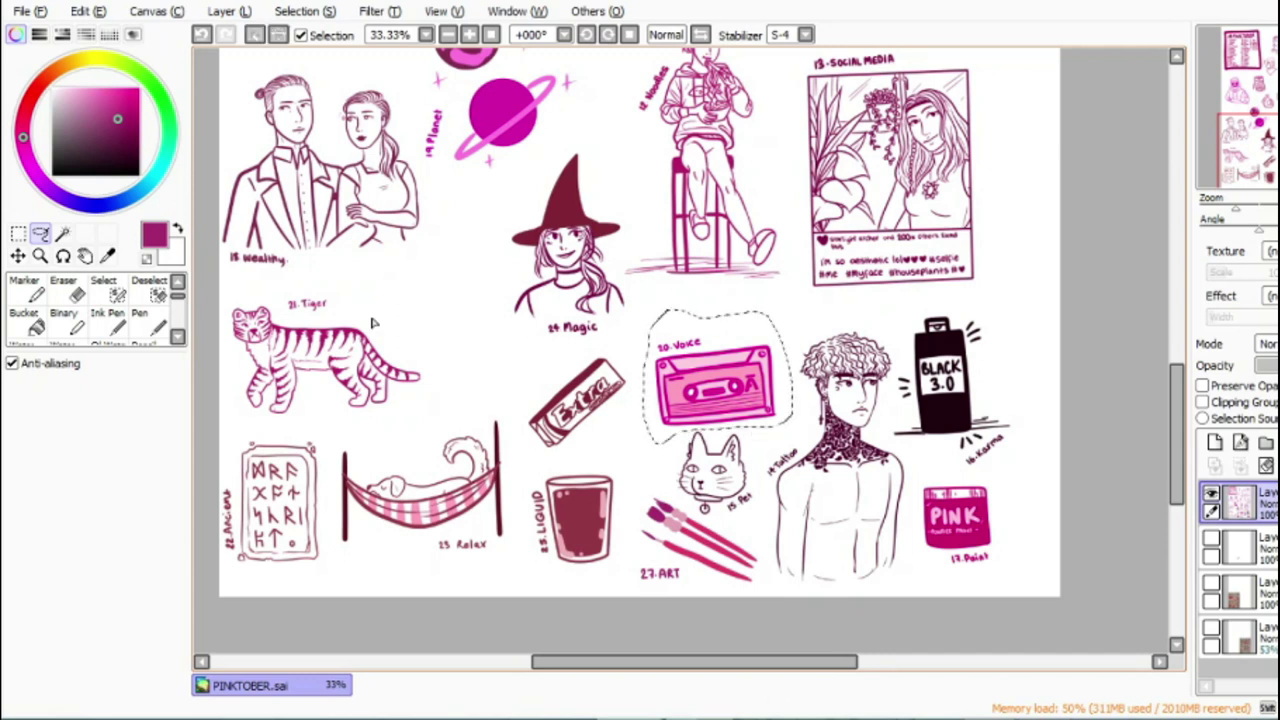
left_click(18, 256)
left_click_drag(714, 393, 715, 369)
left_click(18, 234)
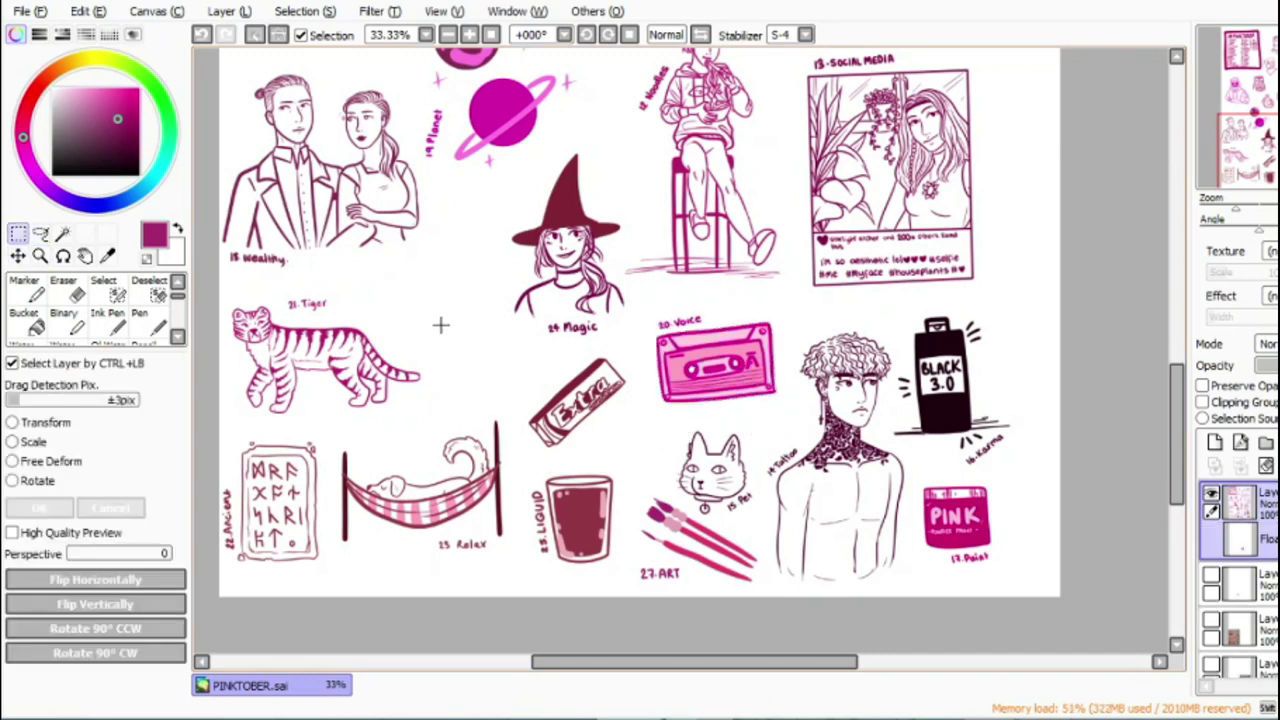
left_click(441, 324)
double_click(449, 35)
double_click(450, 35)
double_click(470, 35)
double_click(470, 35)
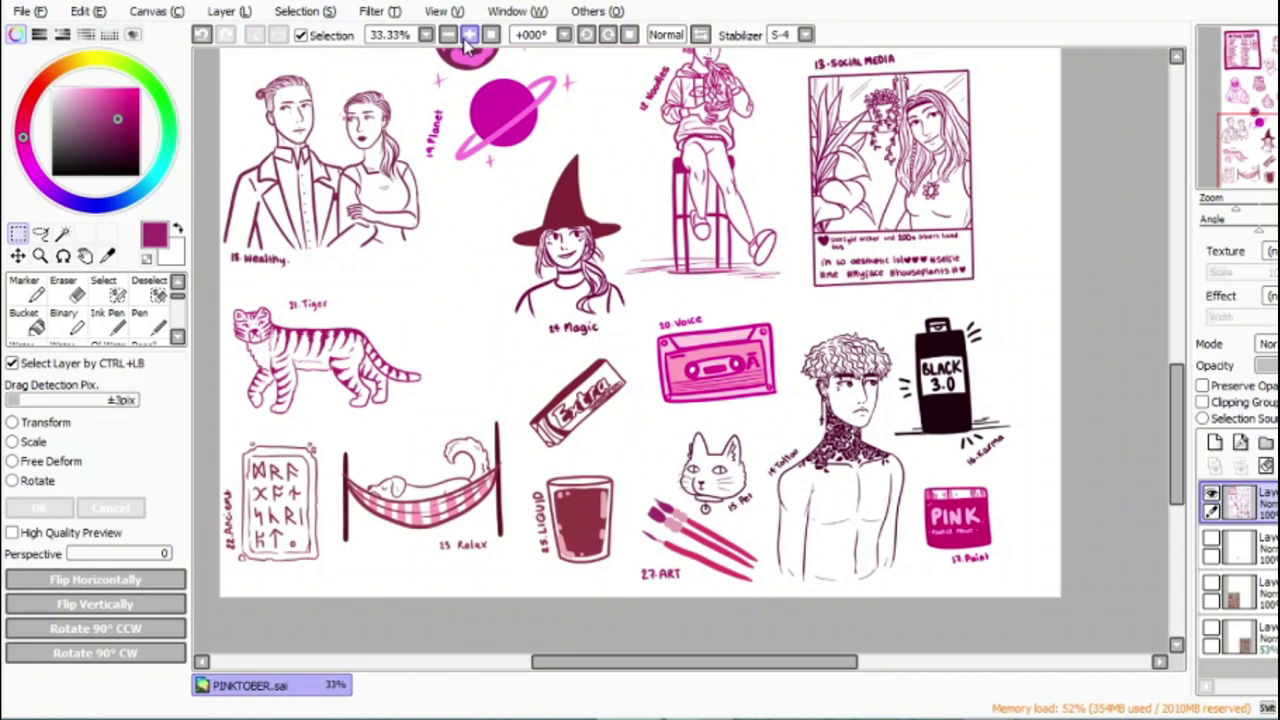
left_click(469, 34)
Step: Paint a solid dark magenta circle in the empty space beside the tiger with a size 200 pen
left_click_drag(1177, 450, 1183, 265)
left_click_drag(782, 662, 717, 676)
left_click_drag(1181, 275, 1182, 478)
left_click(142, 318)
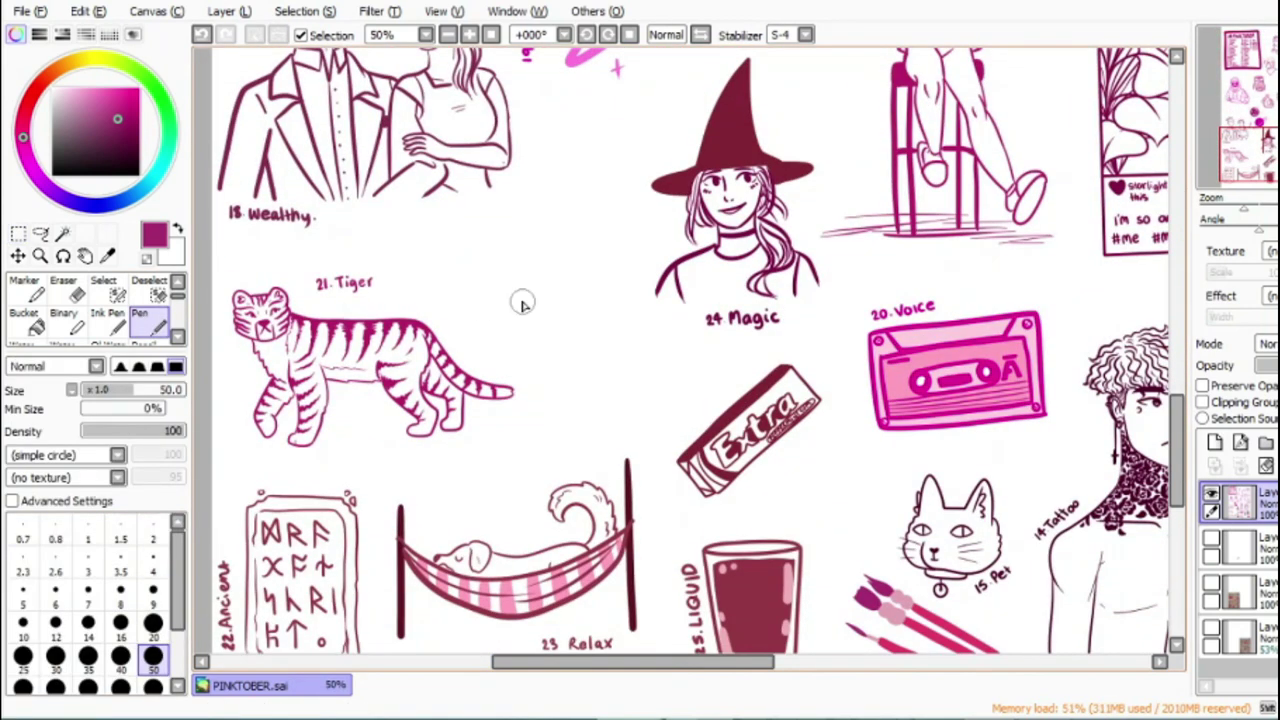
left_click(121, 658)
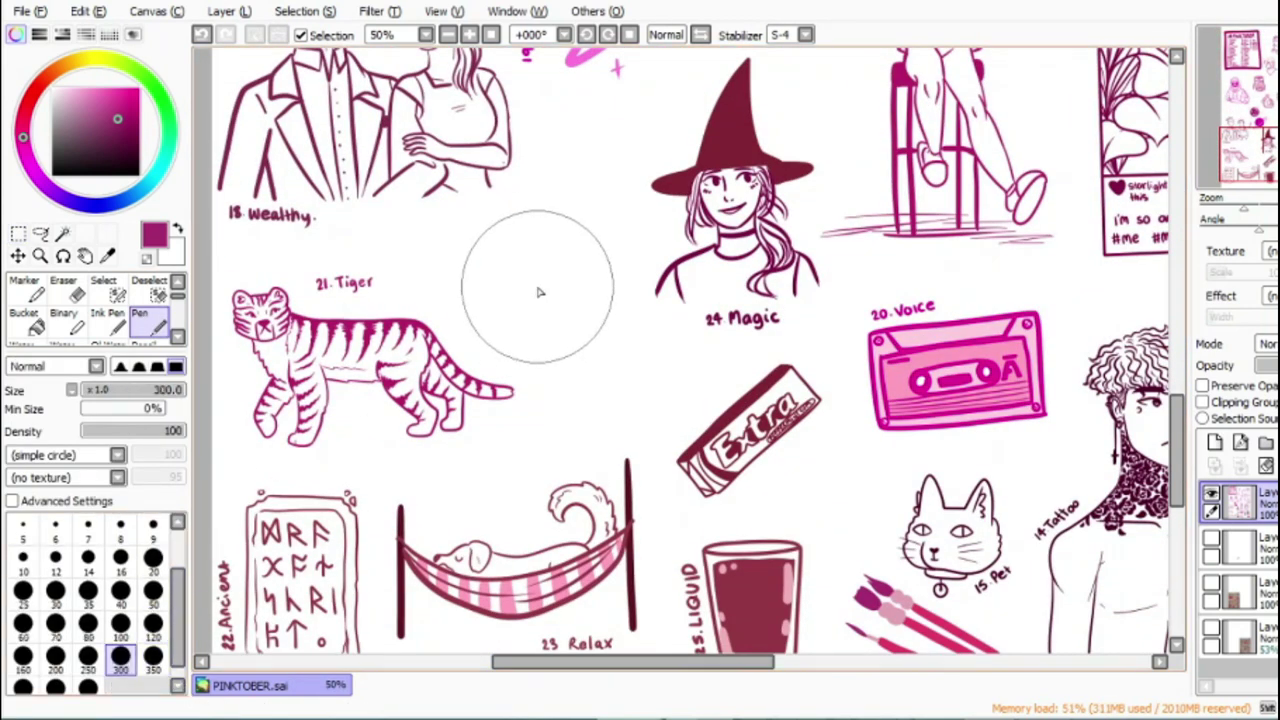
left_click(56, 658)
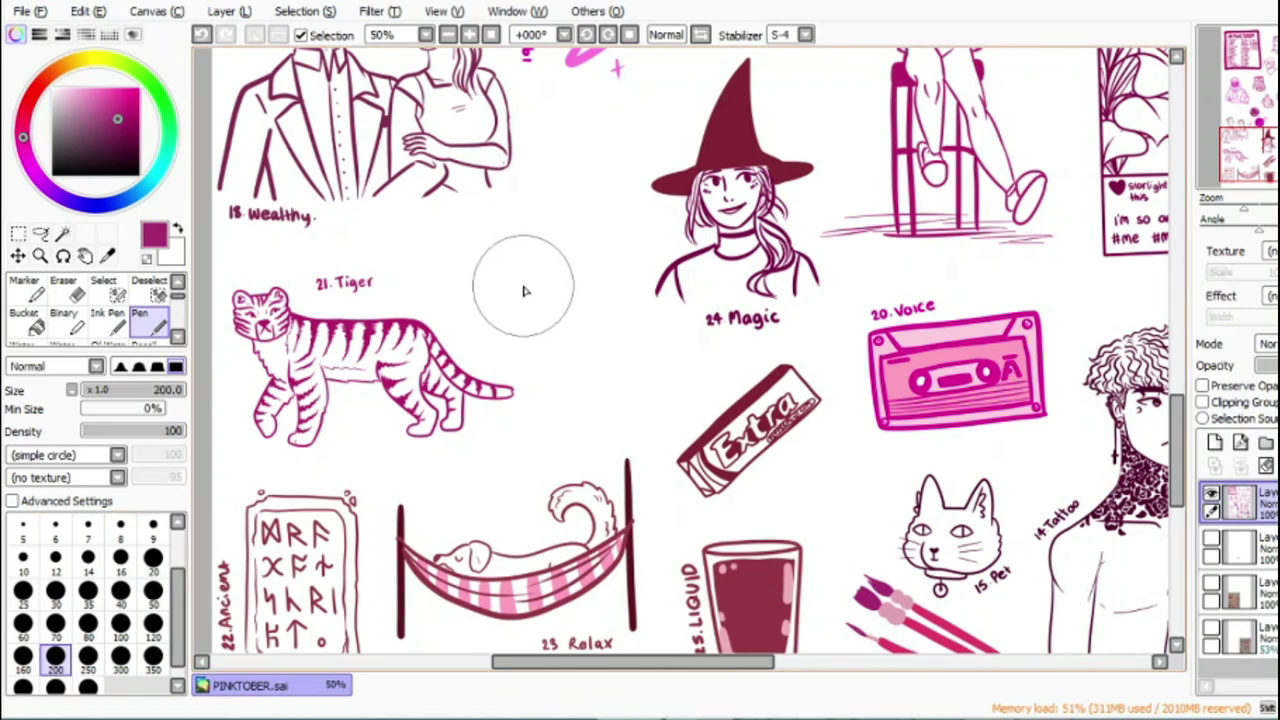
left_click_drag(523, 280, 529, 283)
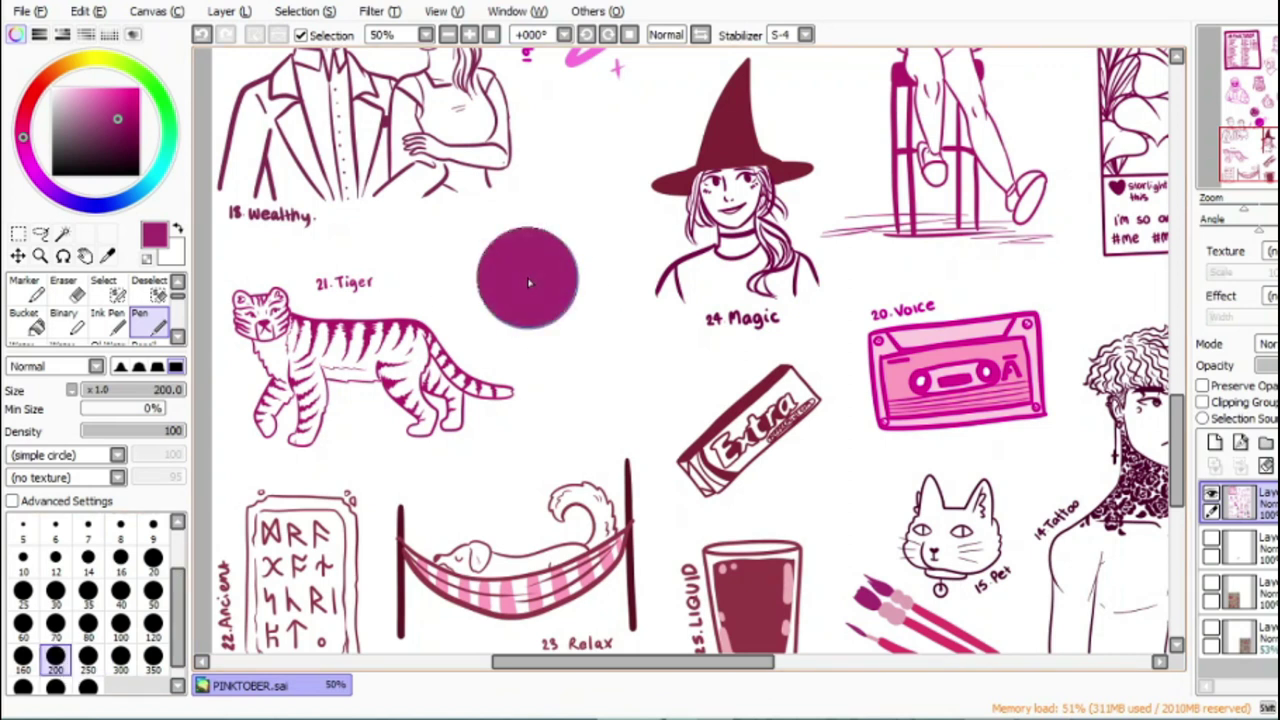
Step: Paint two light pink eyes and a wide smile on the magenta circle at size 20, with mouth corners at size 9
left_click_drag(91, 92, 86, 82)
left_click(470, 35)
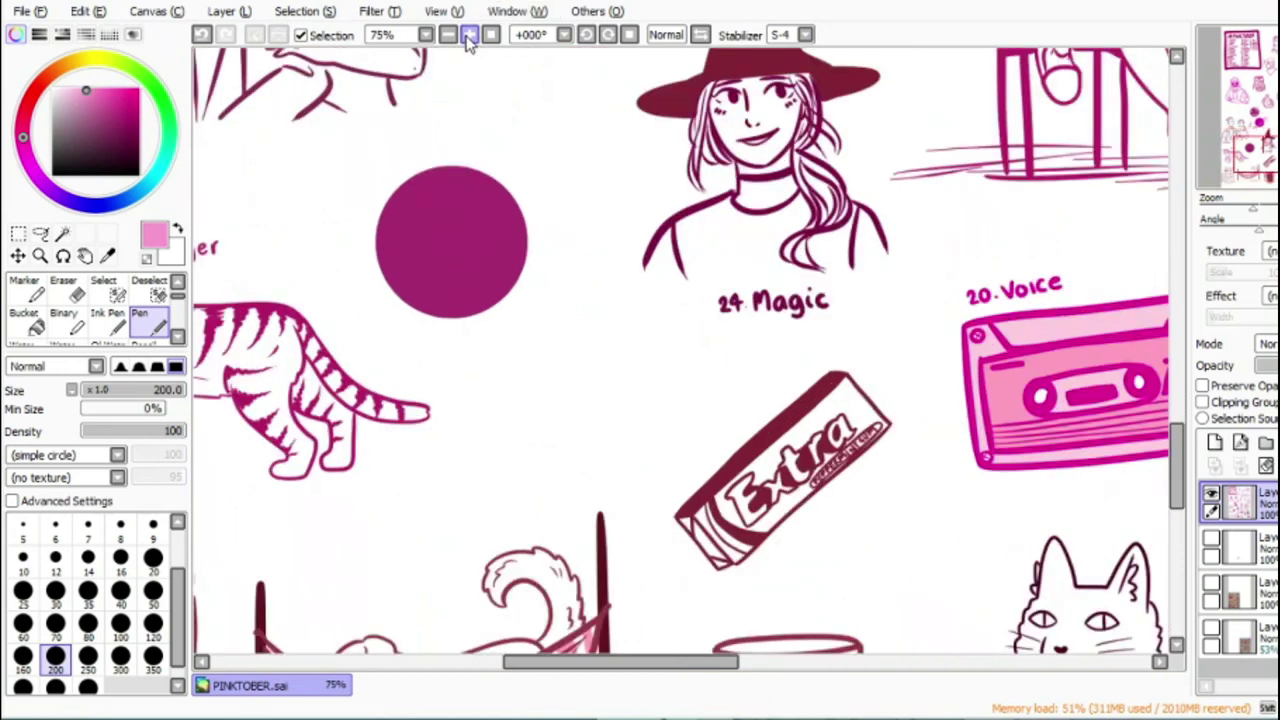
left_click(470, 35)
left_click(470, 35)
left_click(470, 35)
left_click(153, 561)
left_click_drag(592, 664, 530, 664)
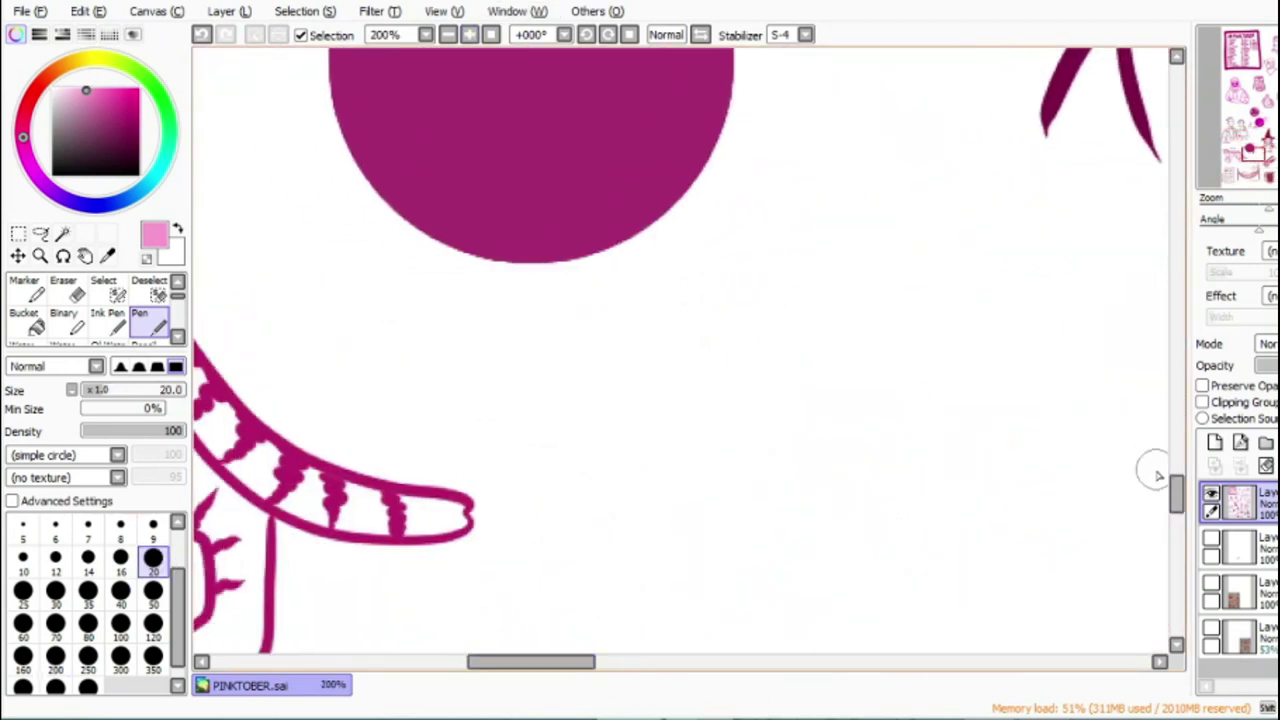
left_click_drag(1177, 488, 1177, 471)
left_click_drag(432, 236, 467, 294)
left_click_drag(530, 190, 566, 238)
mouse_move(447, 380)
left_mouse_down()
mouse_move(540, 387)
mouse_move(642, 305)
mouse_move(661, 251)
left_mouse_up()
left_click(153, 525)
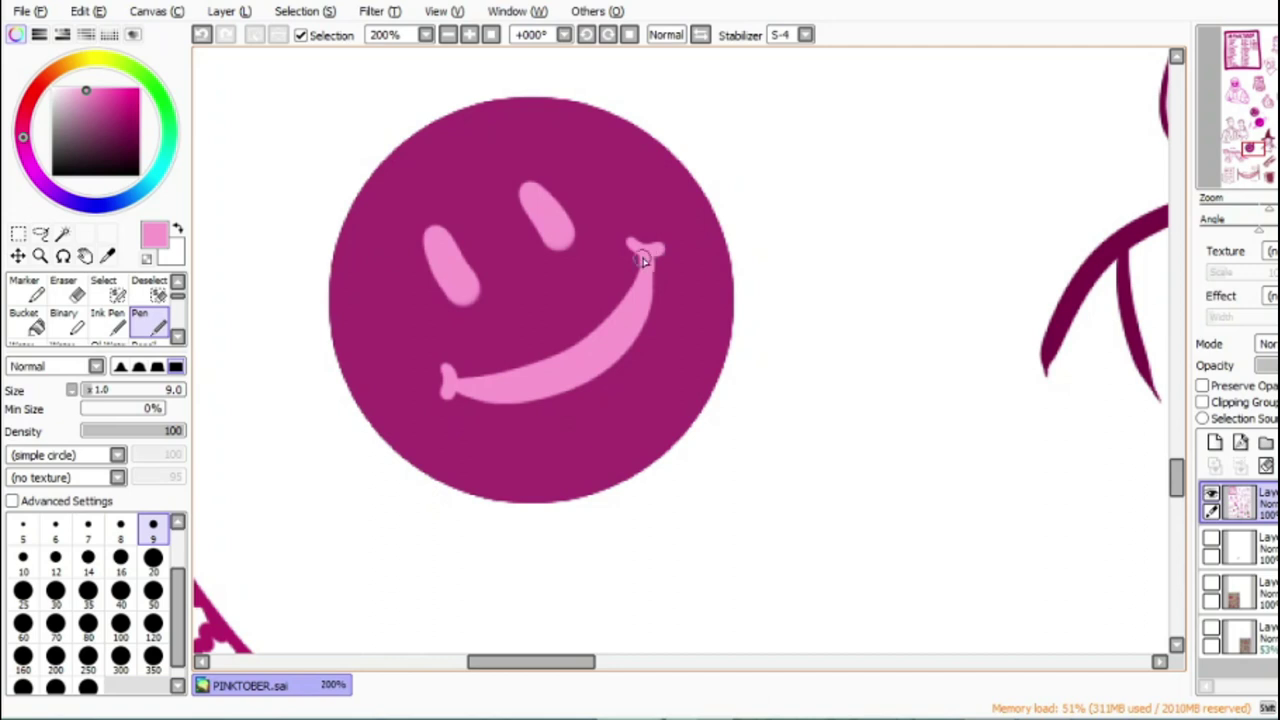
Step: Letter "28. Happy" along the lower edge of the smiley in its dark magenta with the size 9 pen
left_click(596, 432, "alt")
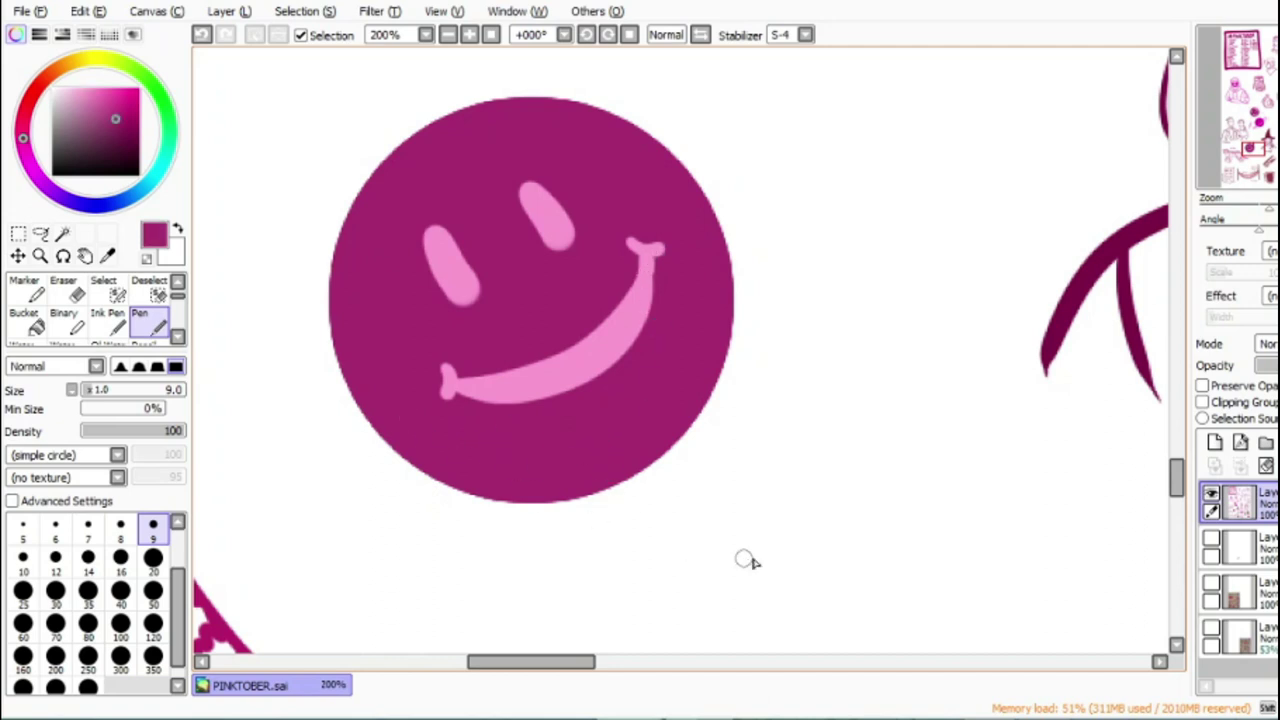
mouse_move(1178, 490)
left_mouse_down()
mouse_move(1170, 200)
mouse_move(1134, 420)
mouse_move(1175, 490)
left_mouse_up()
mouse_move(640, 368)
left_mouse_down()
mouse_move(592, 398)
mouse_move(632, 422)
left_mouse_up()
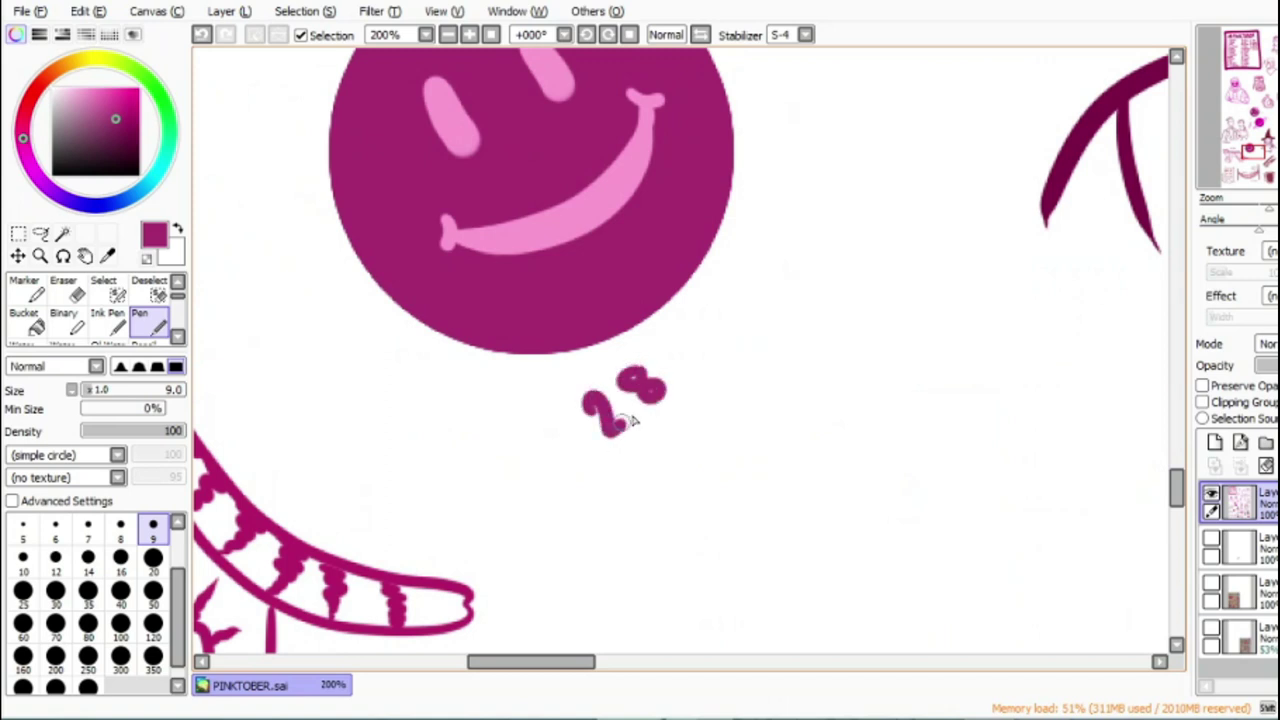
mouse_move(700, 318)
left_mouse_down()
mouse_move(690, 356)
mouse_move(730, 322)
left_mouse_up()
mouse_move(745, 288)
left_mouse_down()
mouse_move(724, 340)
mouse_move(805, 290)
left_mouse_up()
left_click_drag(782, 246, 768, 292)
left_click_drag(778, 248, 814, 264)
left_click_drag(800, 220, 786, 272)
left_click_drag(796, 220, 820, 262)
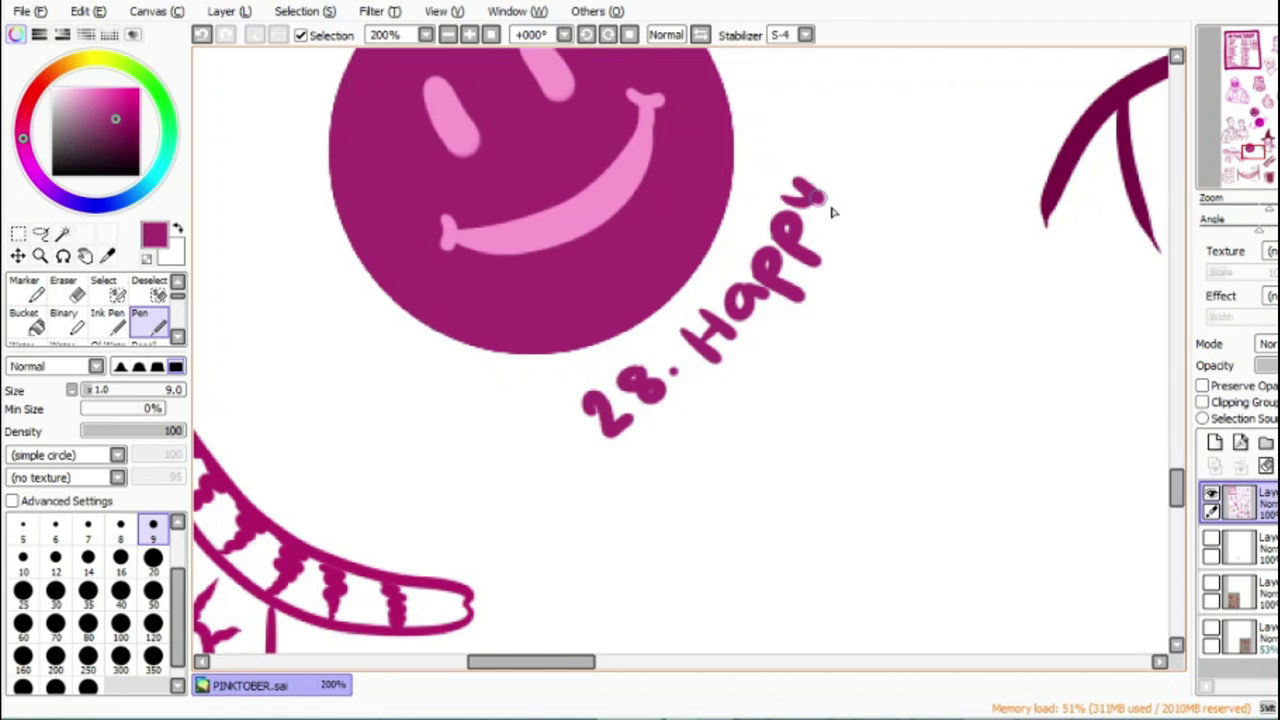
Step: Examine the arrangement of the finished drawings across the page
left_click(447, 34)
left_click(447, 34)
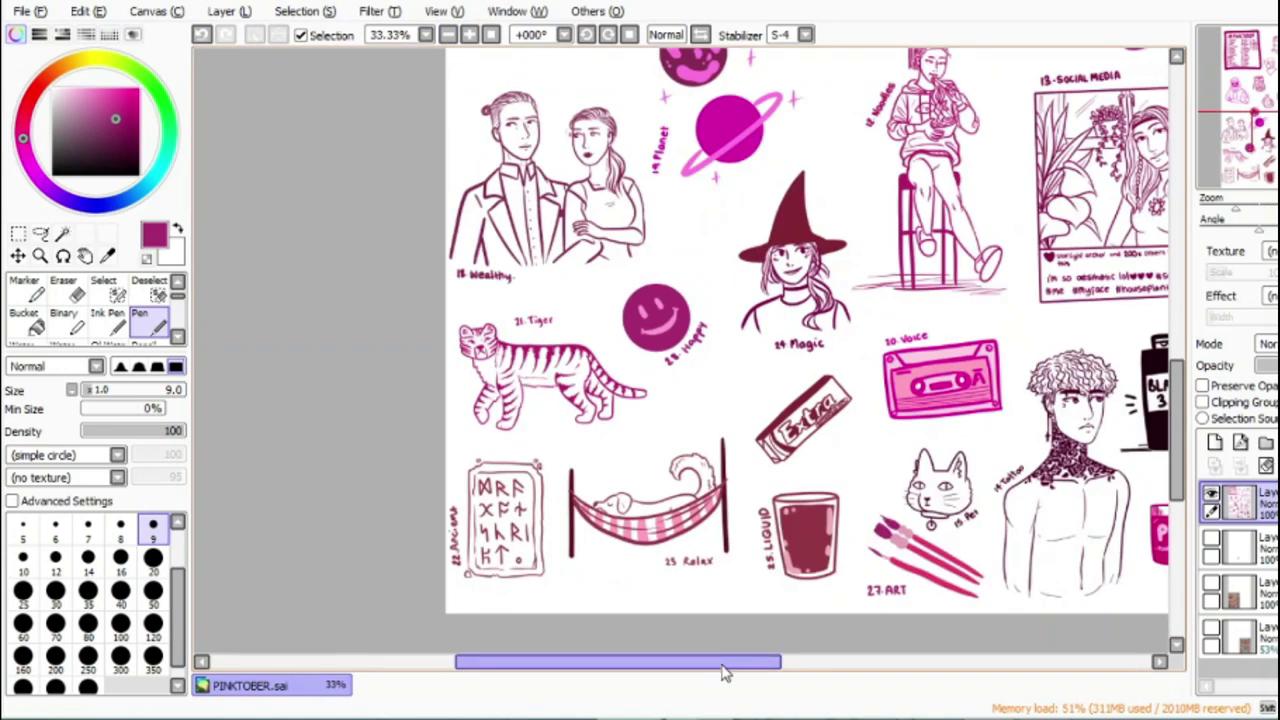
left_click_drag(723, 662, 747, 661)
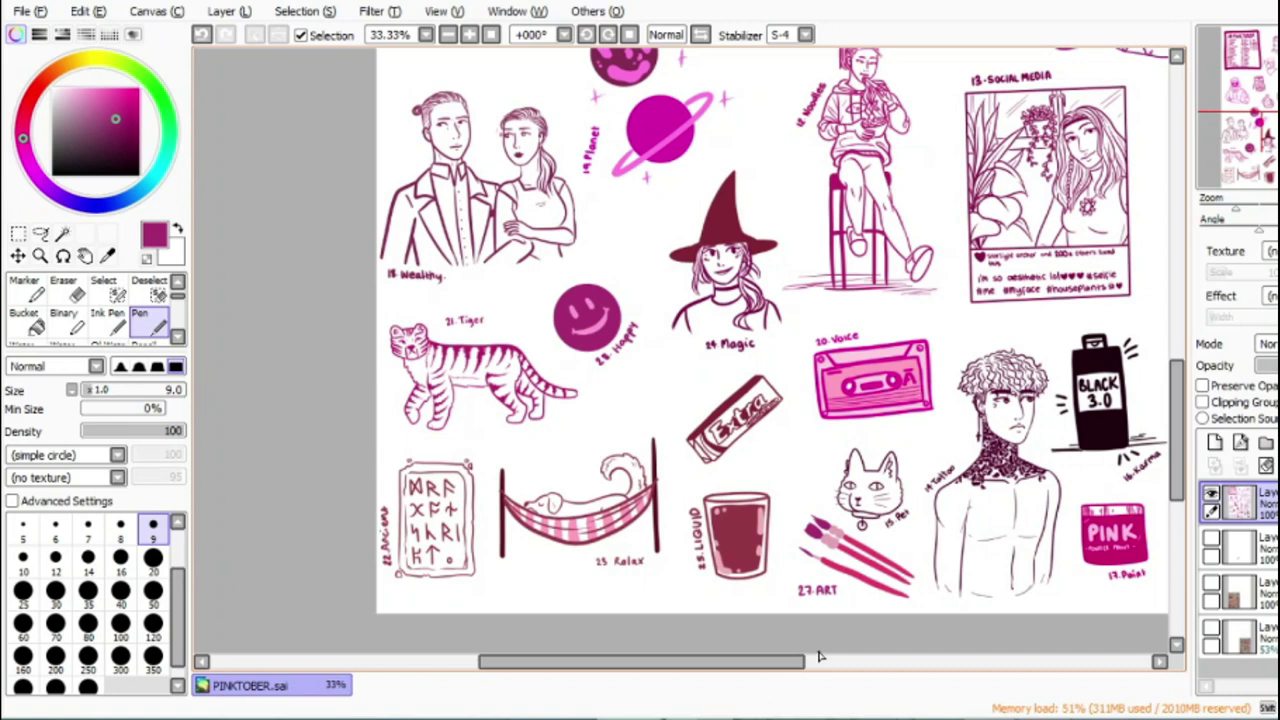
scroll(648, 163, "down", 3)
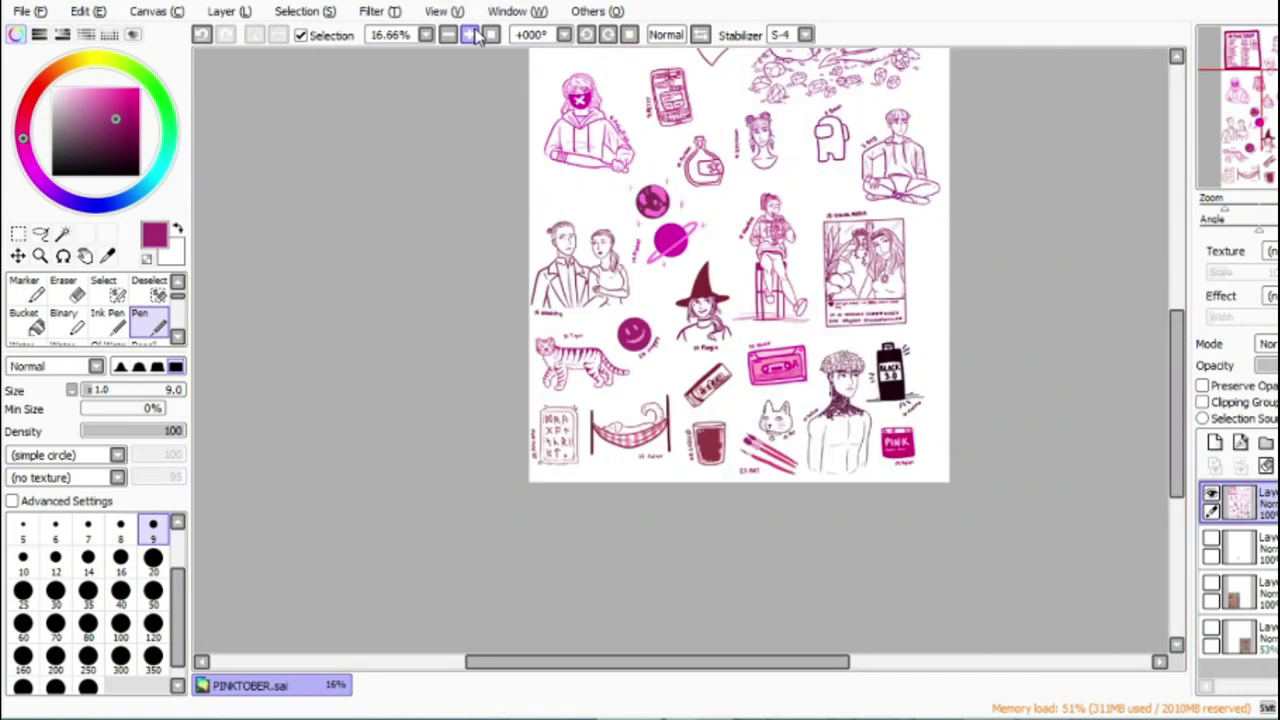
scroll(590, 170, "up", 3)
left_click_drag(1177, 477, 1182, 429)
left_click(449, 38)
left_click(489, 36)
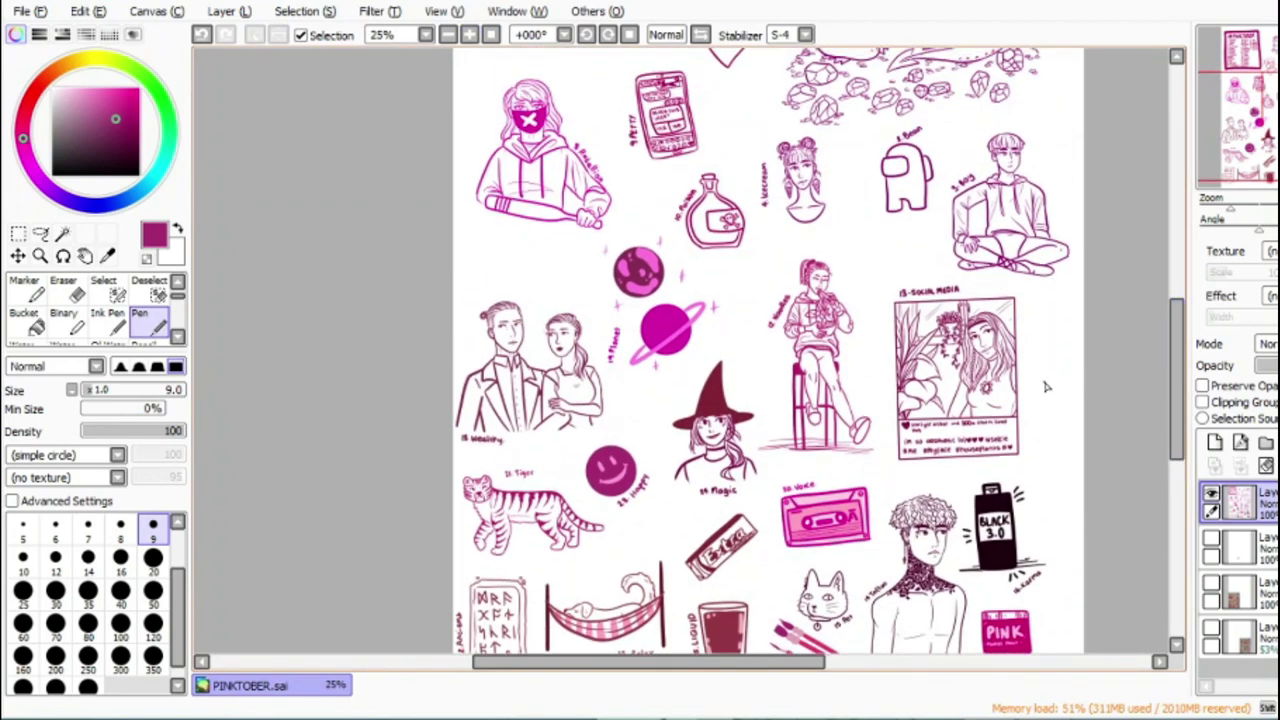
left_click_drag(1176, 400, 1180, 445)
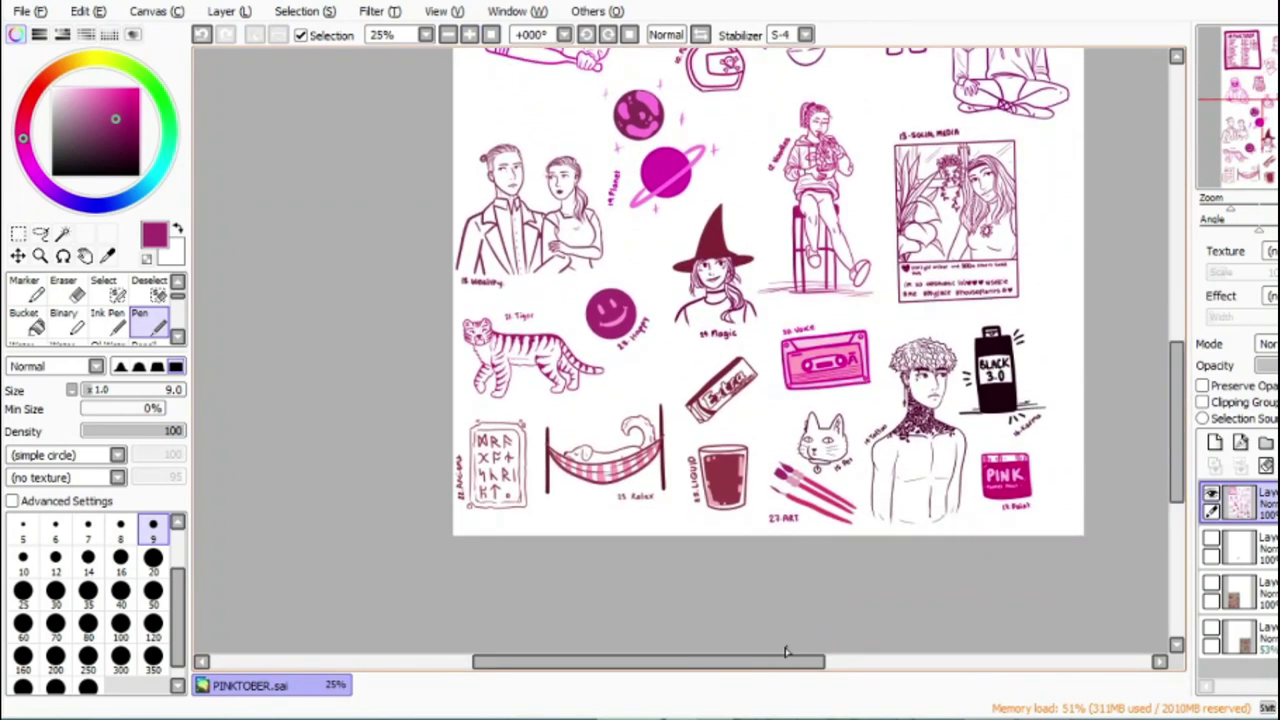
Step: Lasso the "Black 3.0" bottle with its "16. Karma" label, move it away from the tattooed man toward the page edge, and deselect
left_click_drag(786, 660, 840, 686)
left_click(490, 35)
left_click(490, 35)
left_click(41, 234)
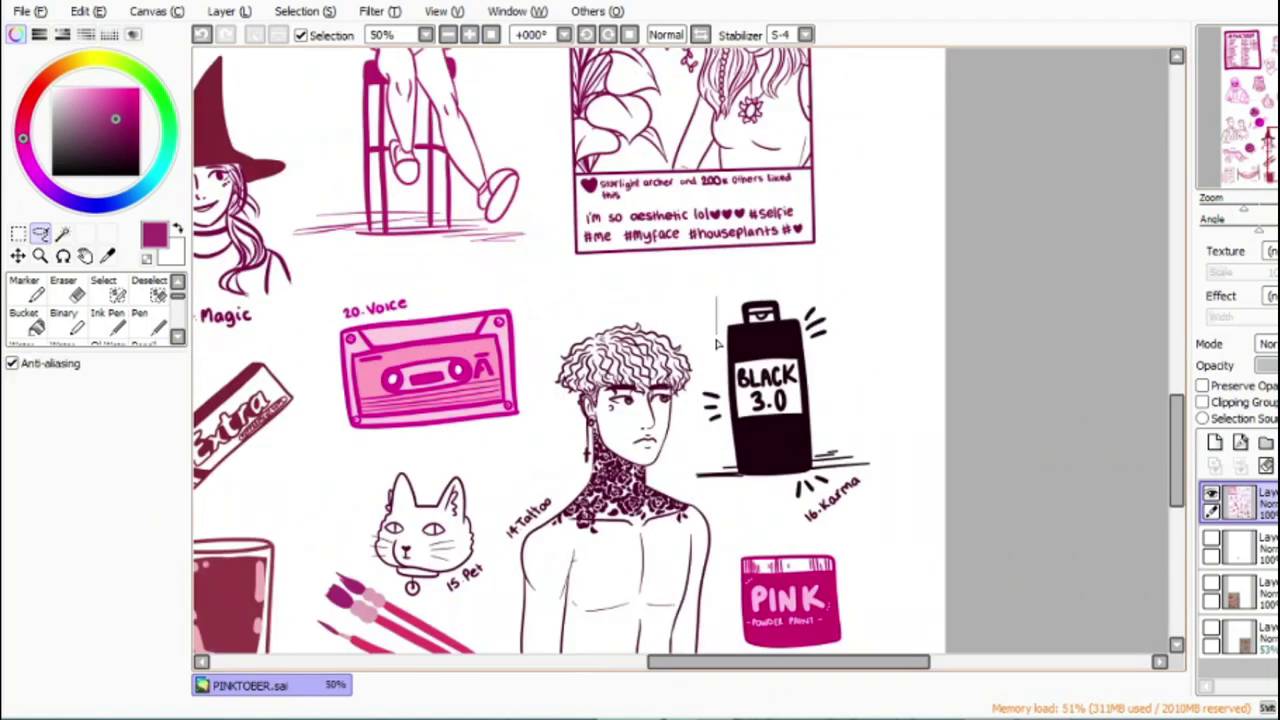
left_click_drag(859, 527, 716, 300)
left_click(17, 255)
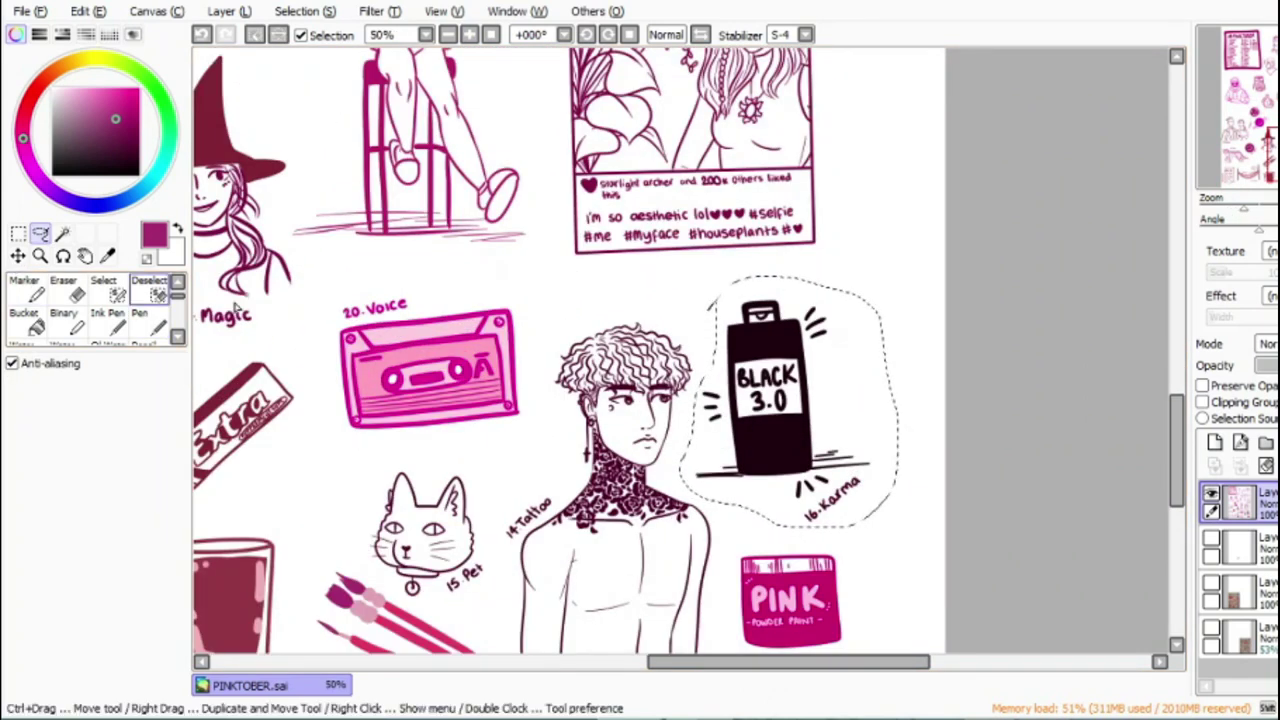
left_click_drag(770, 400, 810, 388)
left_click(18, 234)
left_click(328, 302)
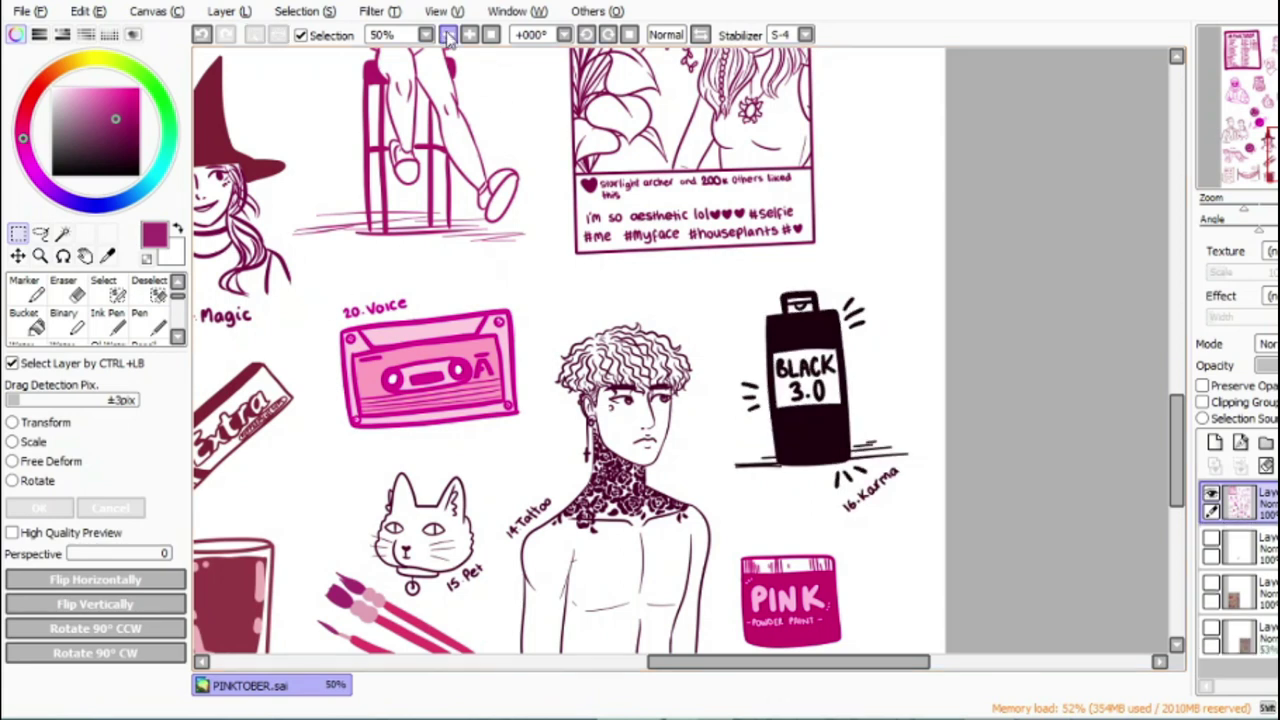
Step: Show the sketch photo that contains the shoe sketch
left_click(449, 35)
left_click(449, 35)
left_click(449, 35)
left_click_drag(656, 662, 604, 678)
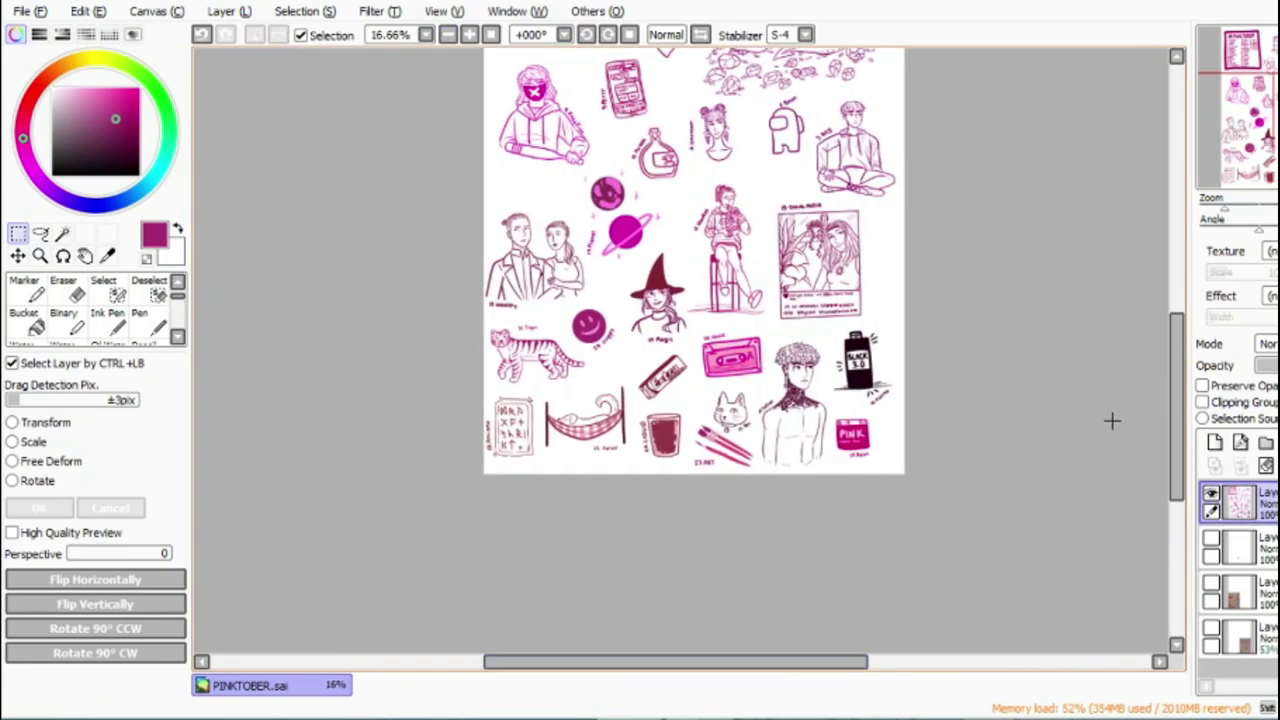
scroll(1160, 345, "up", 3)
left_click(1211, 583)
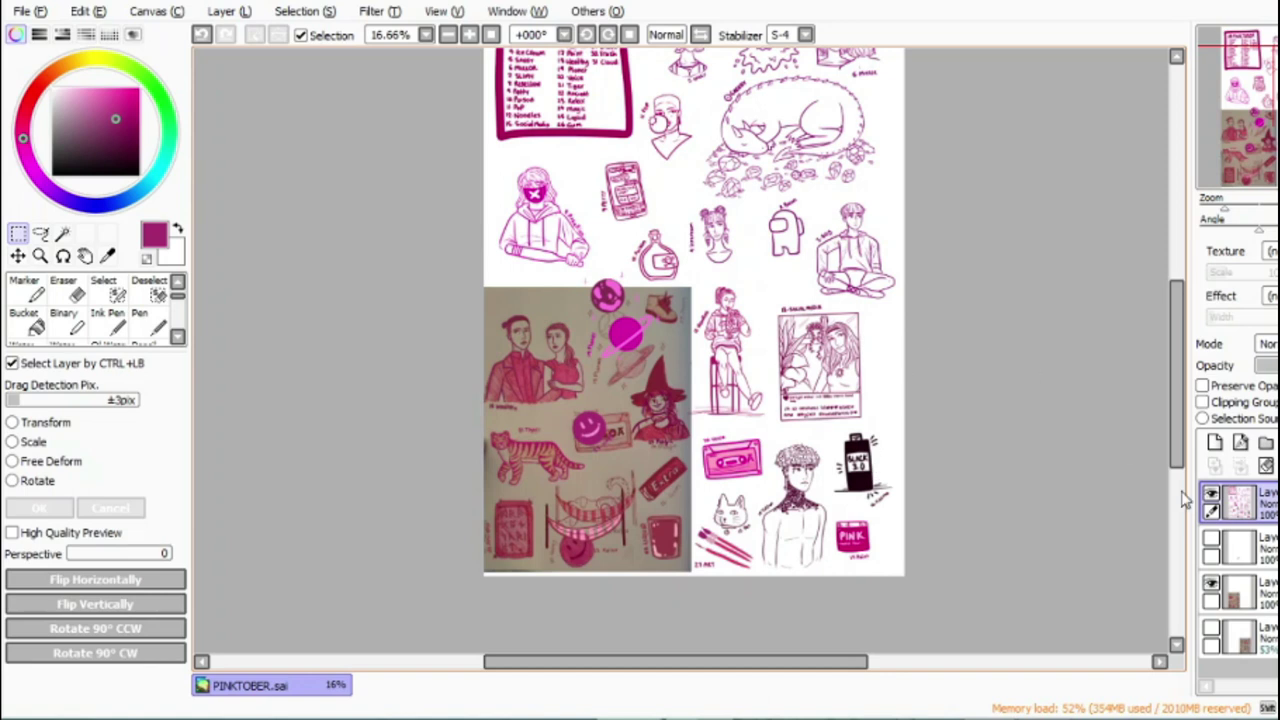
Step: Reposition the sketch photo so its shoe sketch lies in the gap between the tiger and the gum pack
left_click(18, 256)
left_click(1245, 593)
left_click_drag(684, 392, 872, 450)
scroll(442, 385, "down", 7)
scroll(660, 370, "up", 5)
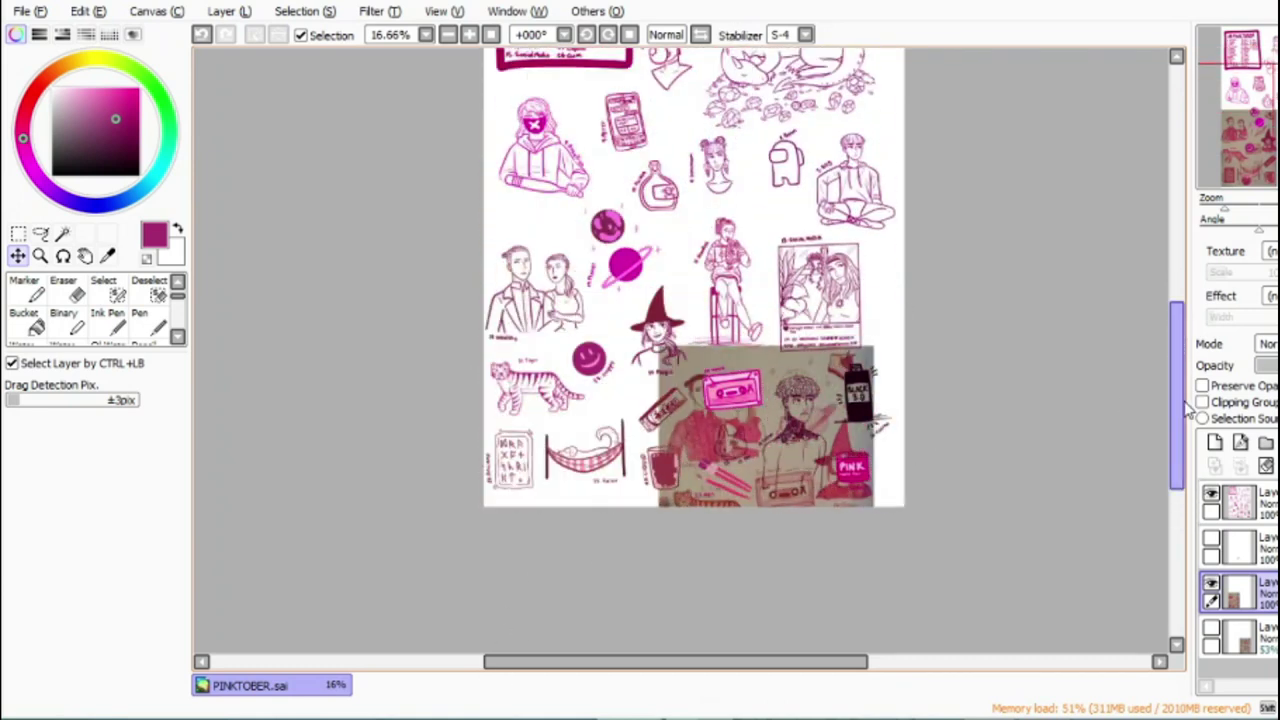
left_click_drag(1186, 418, 1178, 384)
left_click_drag(830, 500, 600, 513)
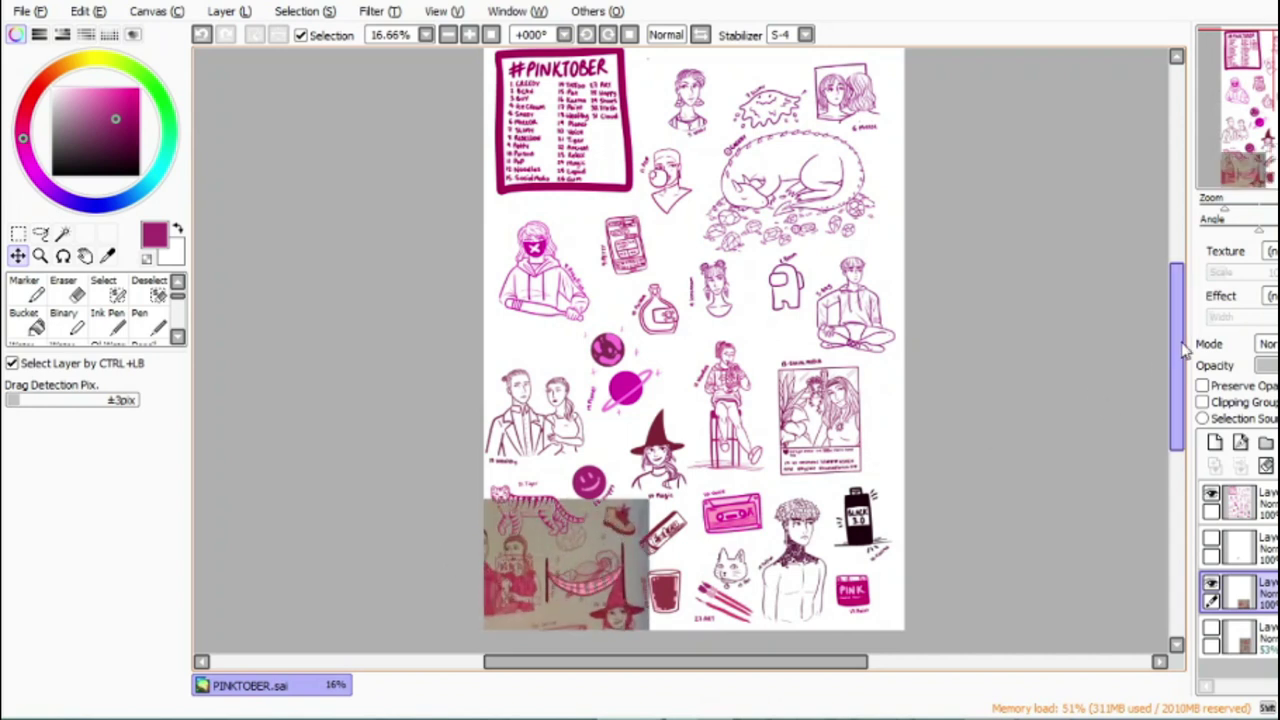
Step: Show the gum colour layer and merge the line art layer down into it
left_click_drag(1182, 352, 1182, 420)
left_click(470, 36)
left_click(470, 36)
left_click(470, 36)
left_click(470, 36)
left_click(470, 36)
left_click(470, 36)
left_click_drag(725, 662, 655, 660)
left_click_drag(1176, 532, 1176, 497)
left_click(448, 36)
left_click(448, 36)
left_click(41, 234)
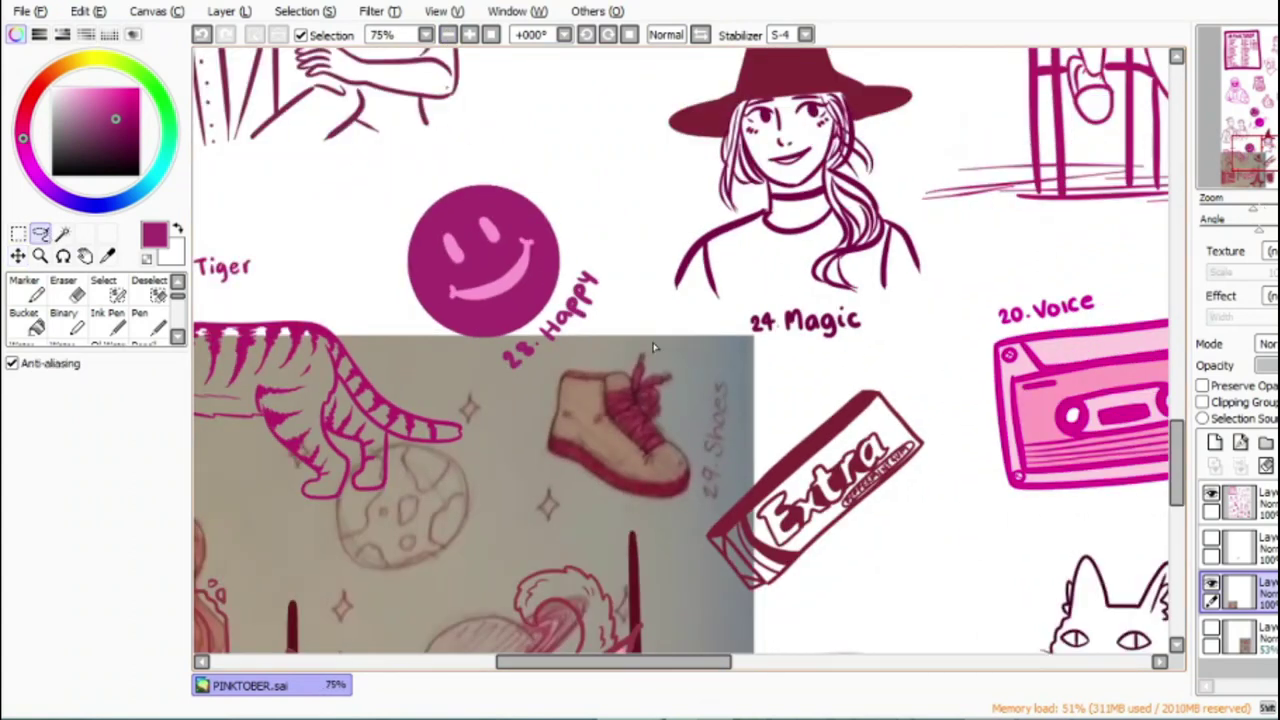
left_click(1240, 503)
left_click(1212, 538)
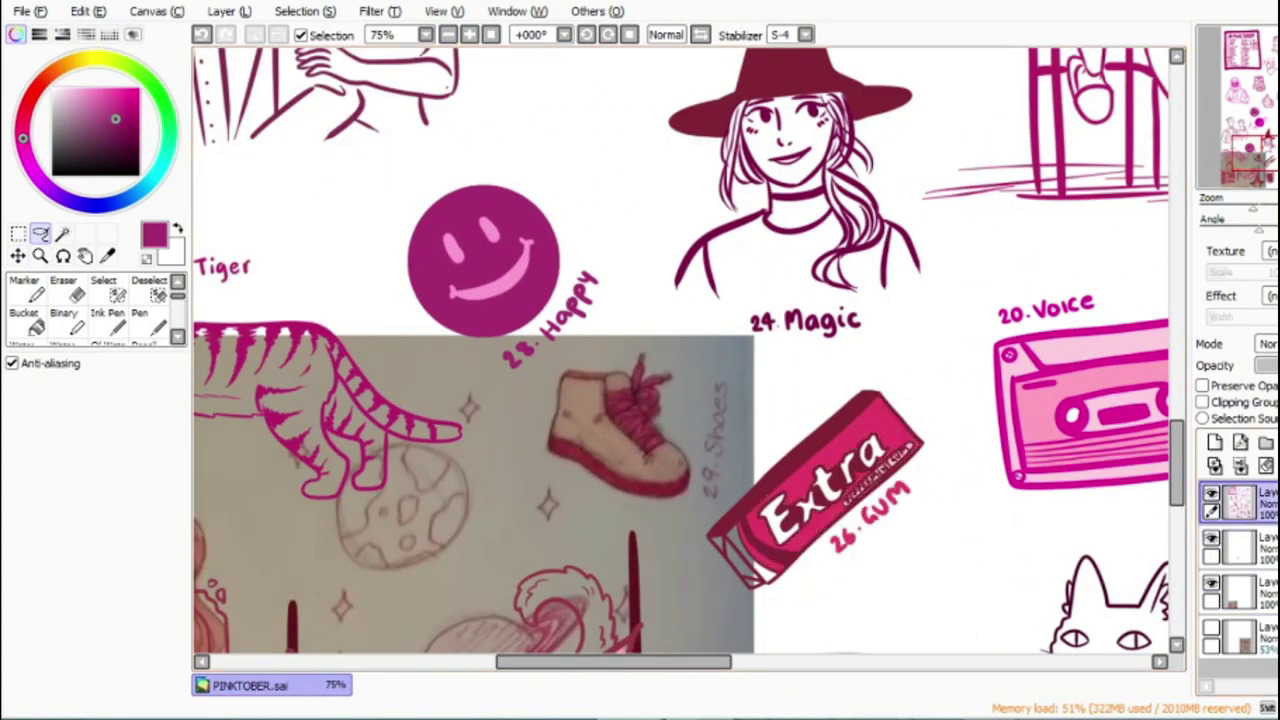
left_click(1240, 466)
Step: Lasso the smiley with its "28. Happy" label and move it slightly up and toward the tiger, clear of the shoe sketch
mouse_move(434, 173)
left_mouse_down()
mouse_move(388, 345)
mouse_move(466, 160)
mouse_move(442, 168)
left_mouse_up()
left_click(18, 256)
mouse_move(503, 272)
left_mouse_down()
mouse_move(448, 232)
mouse_move(543, 181)
mouse_move(544, 204)
mouse_move(485, 240)
left_mouse_up()
Step: Trace the high-top shoe's outline, crossed laces and bow in magenta with the size 9 pen
left_click(140, 322)
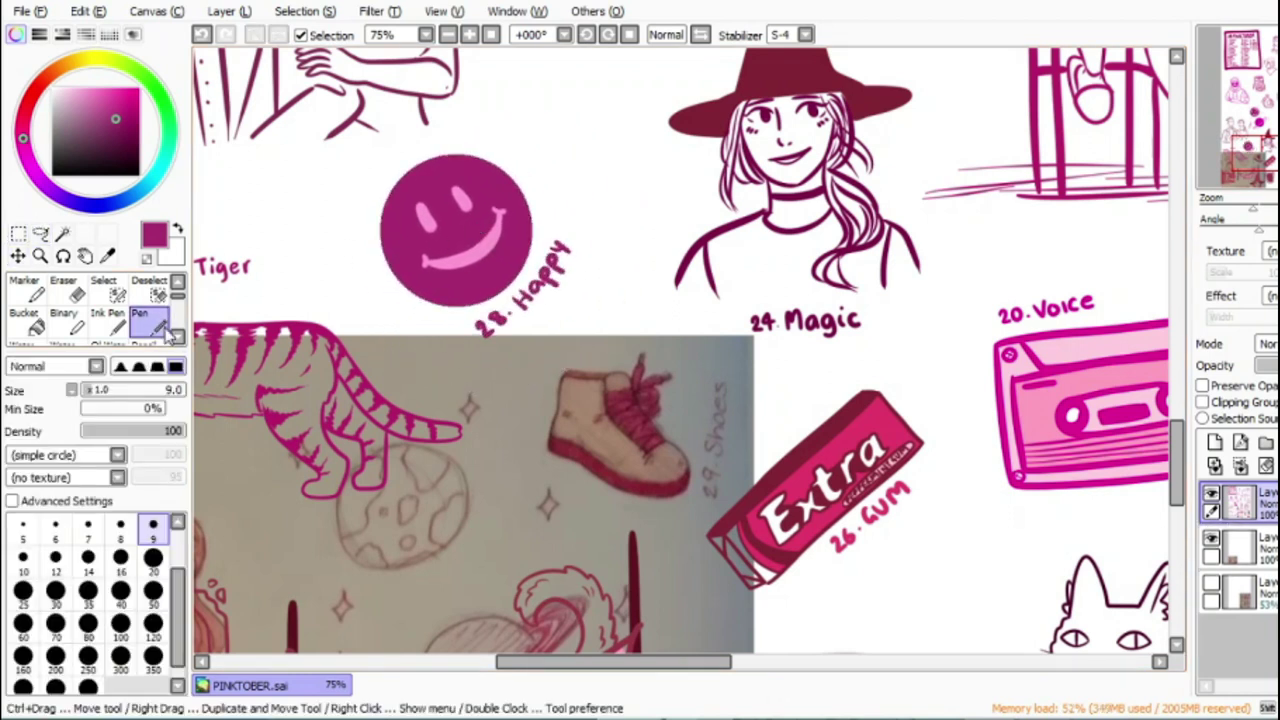
left_click(469, 35)
left_click(469, 35)
left_click(469, 35)
left_click_drag(1178, 490, 1178, 505)
mouse_move(360, 145)
left_mouse_down()
mouse_move(335, 355)
mouse_move(615, 465)
mouse_move(694, 414)
mouse_move(531, 414)
mouse_move(341, 315)
left_mouse_up()
mouse_move(362, 150)
left_mouse_down()
mouse_move(486, 197)
mouse_move(589, 358)
mouse_move(697, 360)
left_mouse_up()
mouse_move(649, 323)
left_mouse_down()
mouse_move(545, 140)
mouse_move(482, 162)
left_mouse_up()
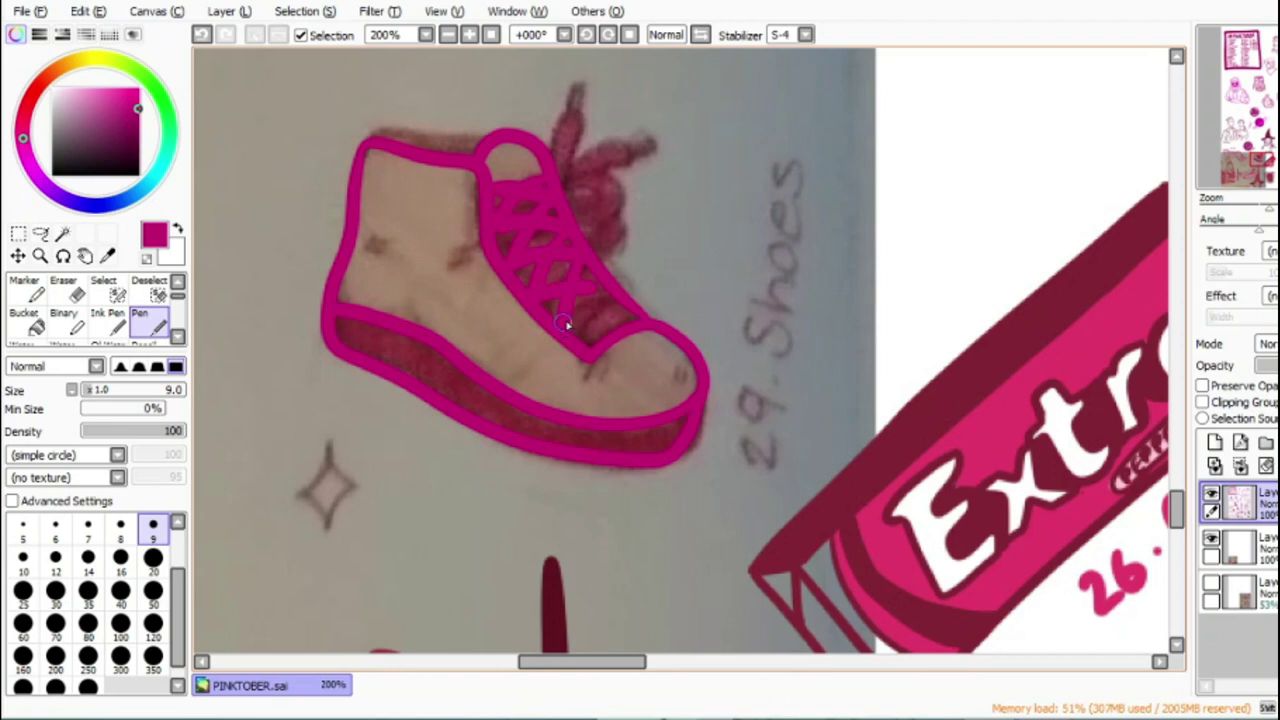
left_click(203, 35)
left_click_drag(567, 187, 614, 246)
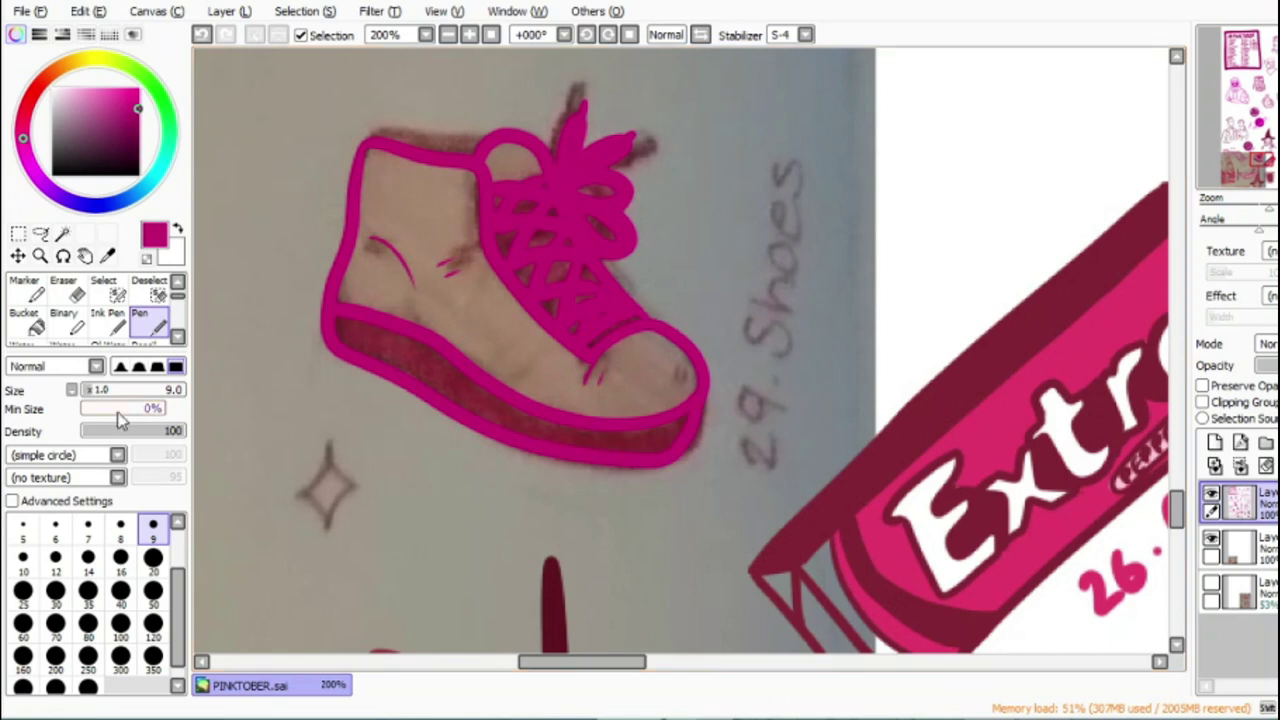
Step: Fill the shoe's sole solid magenta at size 20, and set the pen size to 12
left_click(153, 557)
mouse_move(337, 335)
left_mouse_down()
mouse_move(540, 430)
mouse_move(737, 420)
left_mouse_up()
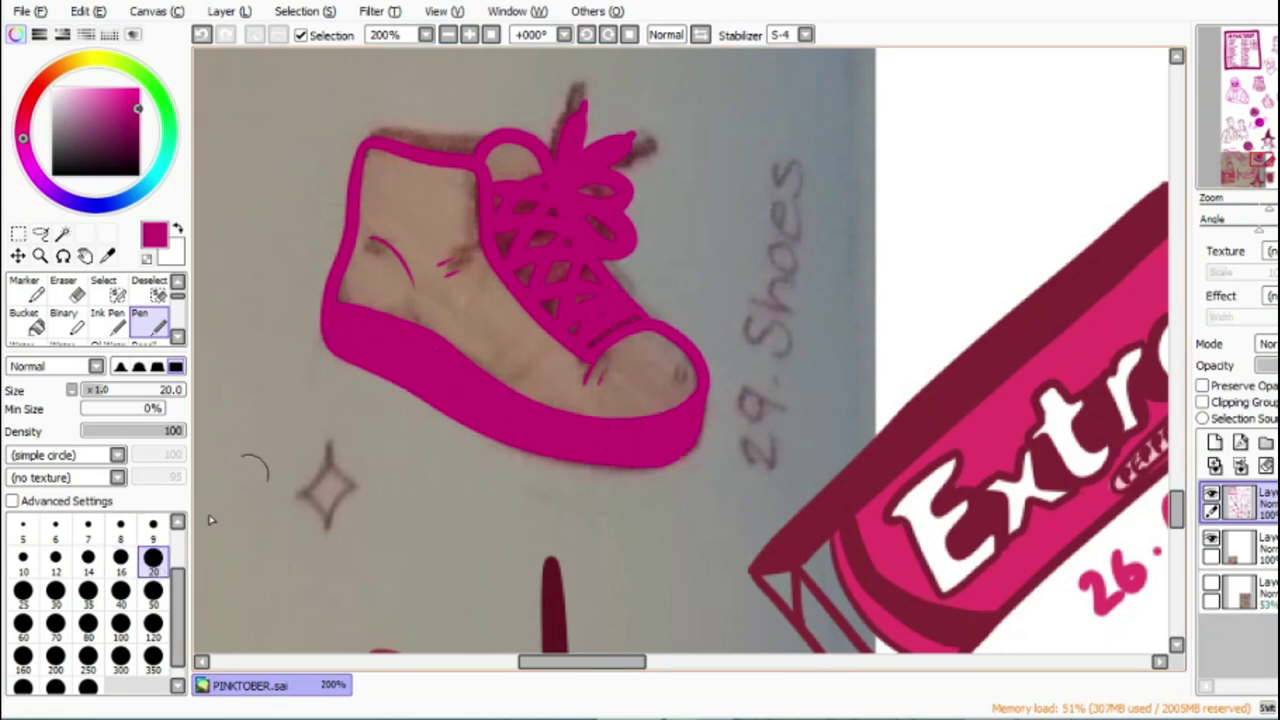
left_click(55, 557)
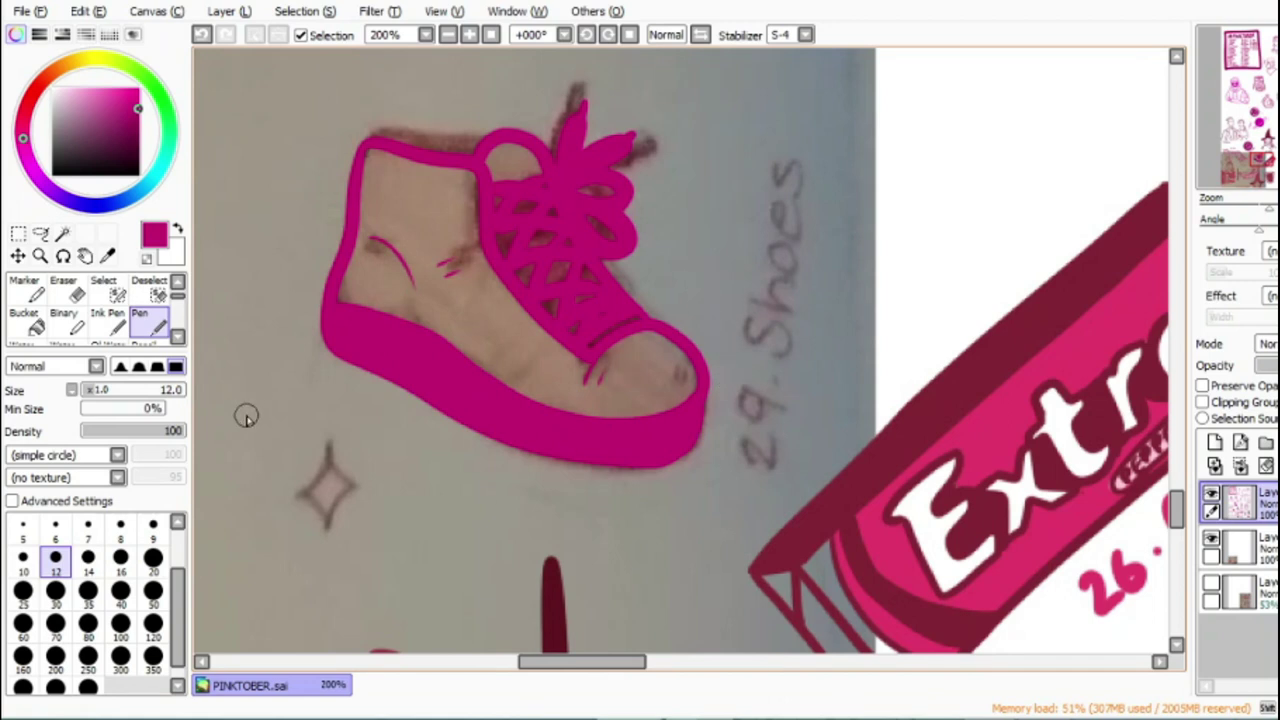
left_click_drag(238, 410, 274, 460)
mouse_move(314, 408)
left_mouse_down()
mouse_move(282, 432)
mouse_move(306, 464)
left_mouse_up()
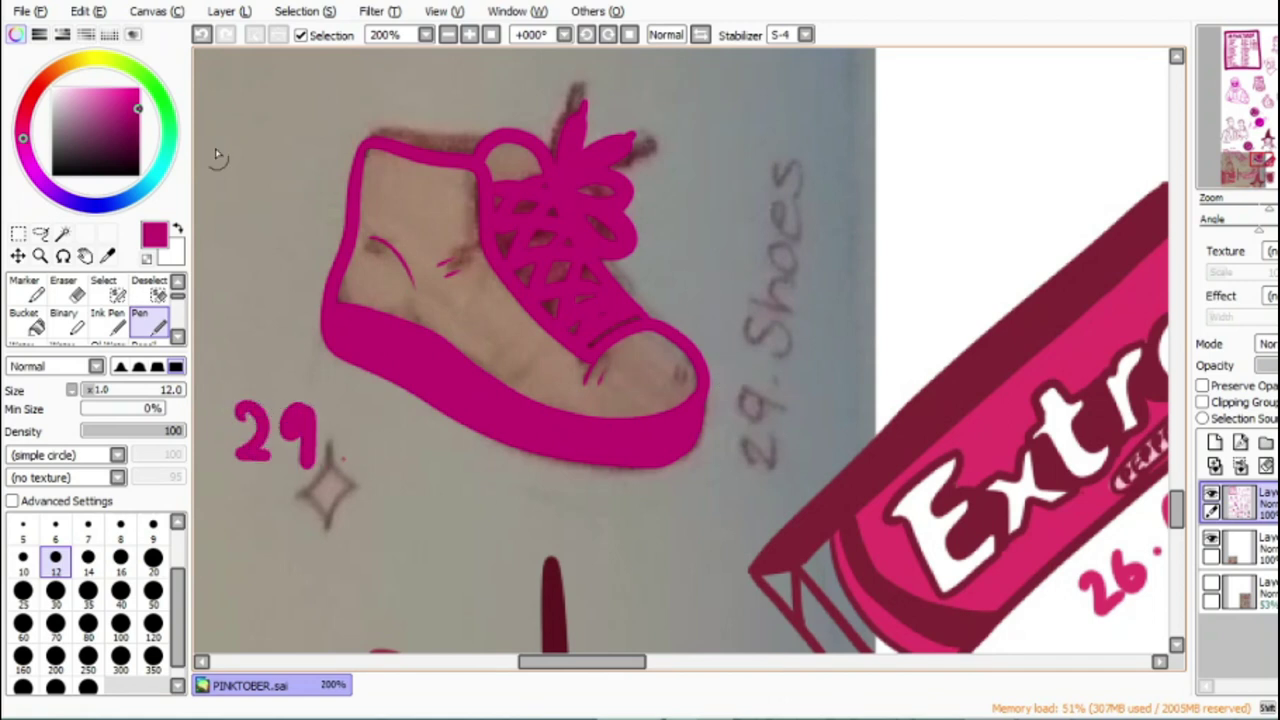
left_click(201, 34)
left_click(201, 34)
Step: Letter "29. Shoes" in magenta below the shoe with the size 12 pen
left_click_drag(585, 662, 556, 664)
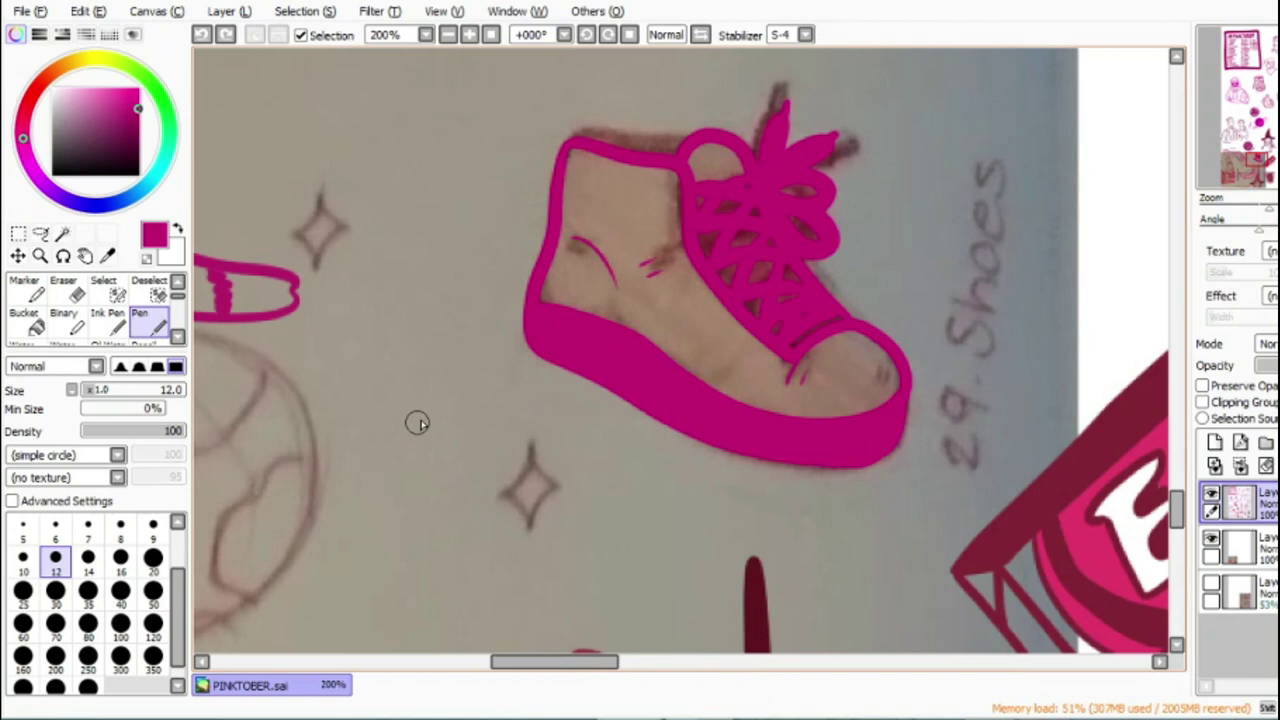
left_click_drag(411, 399, 421, 447)
left_click(479, 459)
mouse_move(528, 442)
left_mouse_down()
mouse_move(521, 480)
mouse_move(580, 530)
mouse_move(609, 506)
mouse_move(651, 509)
mouse_move(665, 542)
left_mouse_up()
left_click(693, 500)
left_click_drag(693, 500, 684, 550)
Step: Hide the shoe sketch photo and show the other photo with the "30. Trash" sketch
left_click(448, 36)
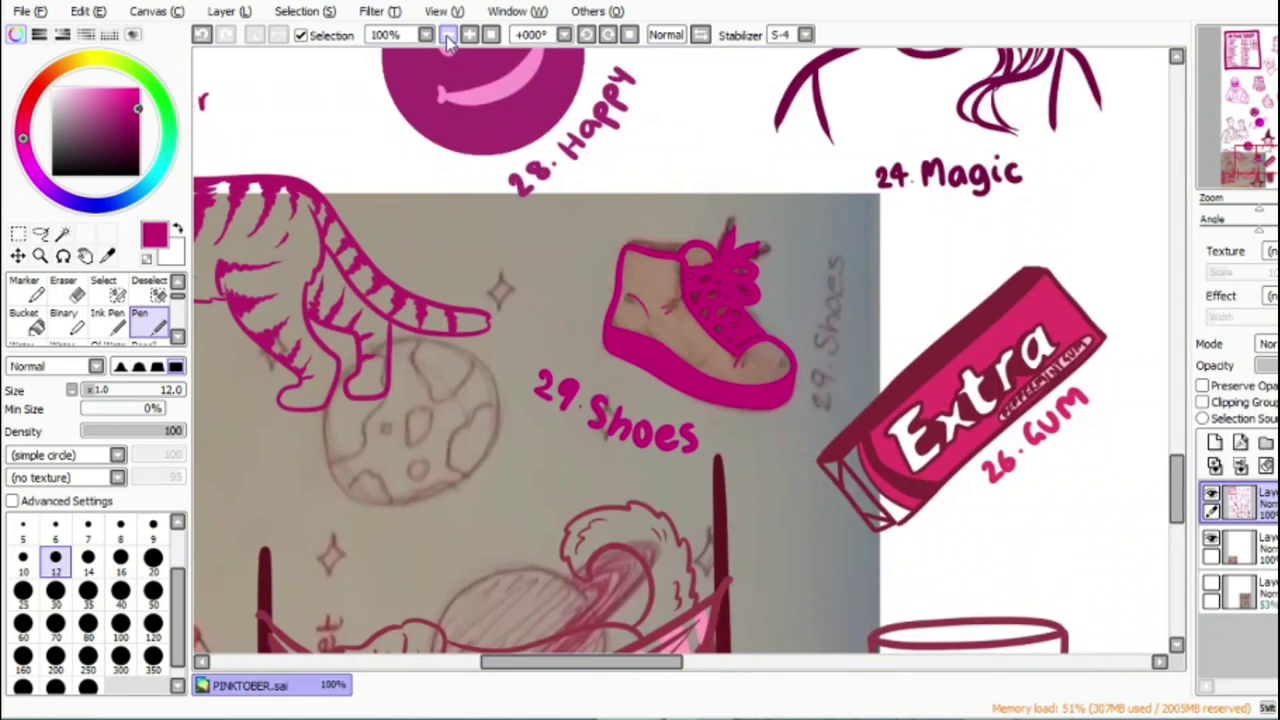
left_click(448, 36)
left_click(1211, 541)
scroll(1150, 430, "up", 5)
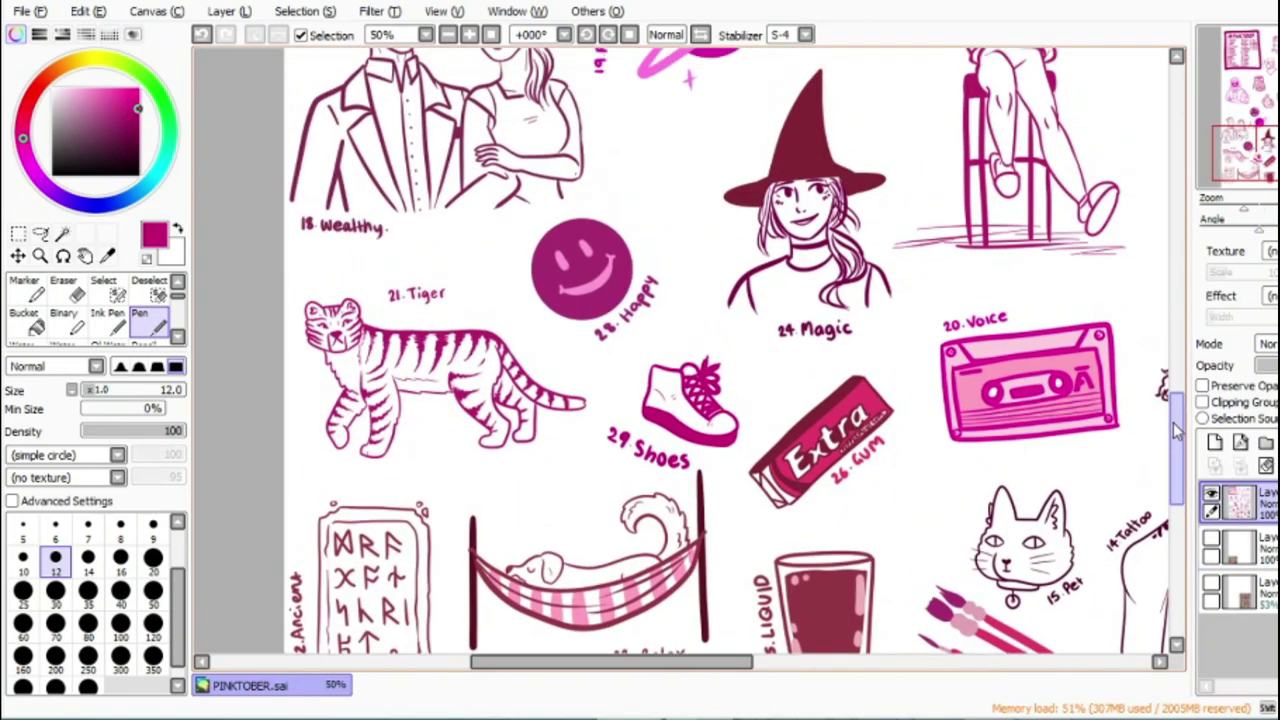
mouse_move(1190, 416)
left_mouse_down()
mouse_move(1181, 268)
mouse_move(1180, 395)
left_mouse_up()
left_click_drag(680, 662, 836, 662)
left_click(1211, 585)
scroll(1188, 590, "up", 1)
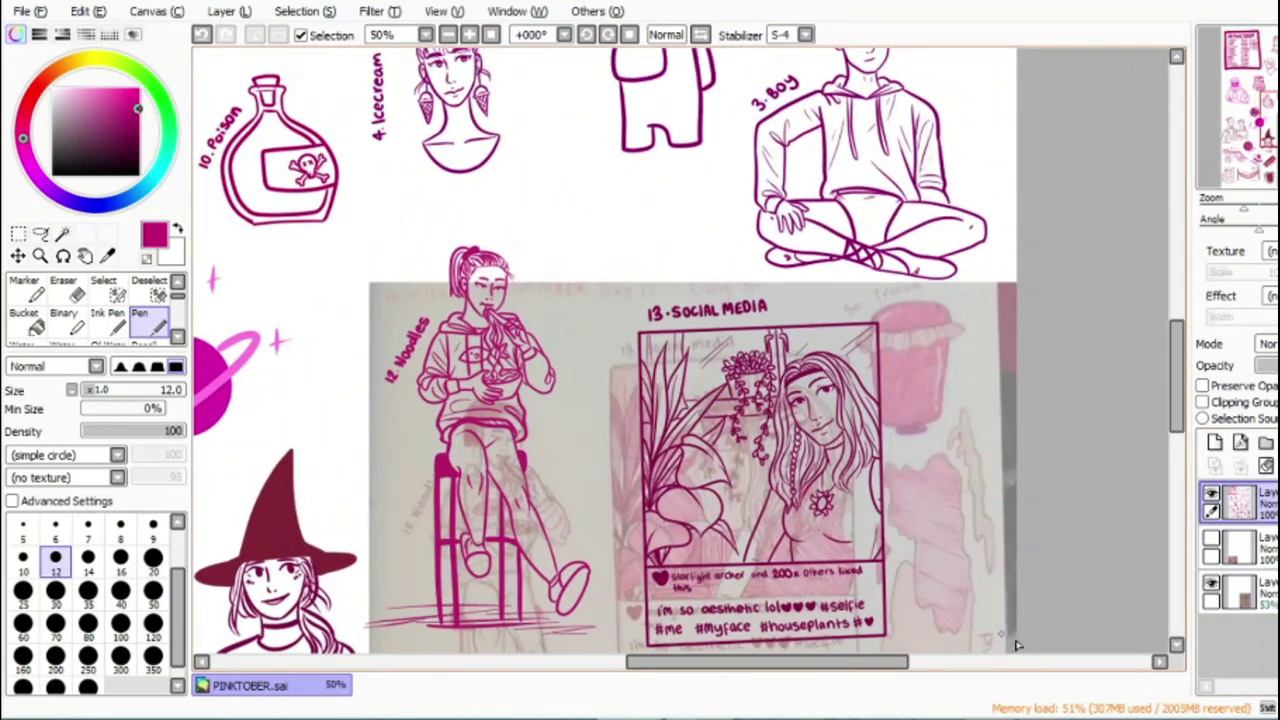
scroll(929, 640, "right", 3)
Step: Move the visible sketch photo down so the trash can sketch sits beside the "13. Social Media" drawing
left_click(1248, 597)
left_click(18, 256)
mouse_move(723, 486)
left_mouse_down()
mouse_move(749, 491)
mouse_move(732, 562)
left_mouse_up()
Step: Outline the trash can's sides and base in bright pink on the line art layer with the size 14 pen
mouse_move(1178, 397)
left_mouse_down()
mouse_move(1177, 450)
mouse_move(1173, 426)
left_mouse_up()
left_click(469, 35)
left_click(469, 35)
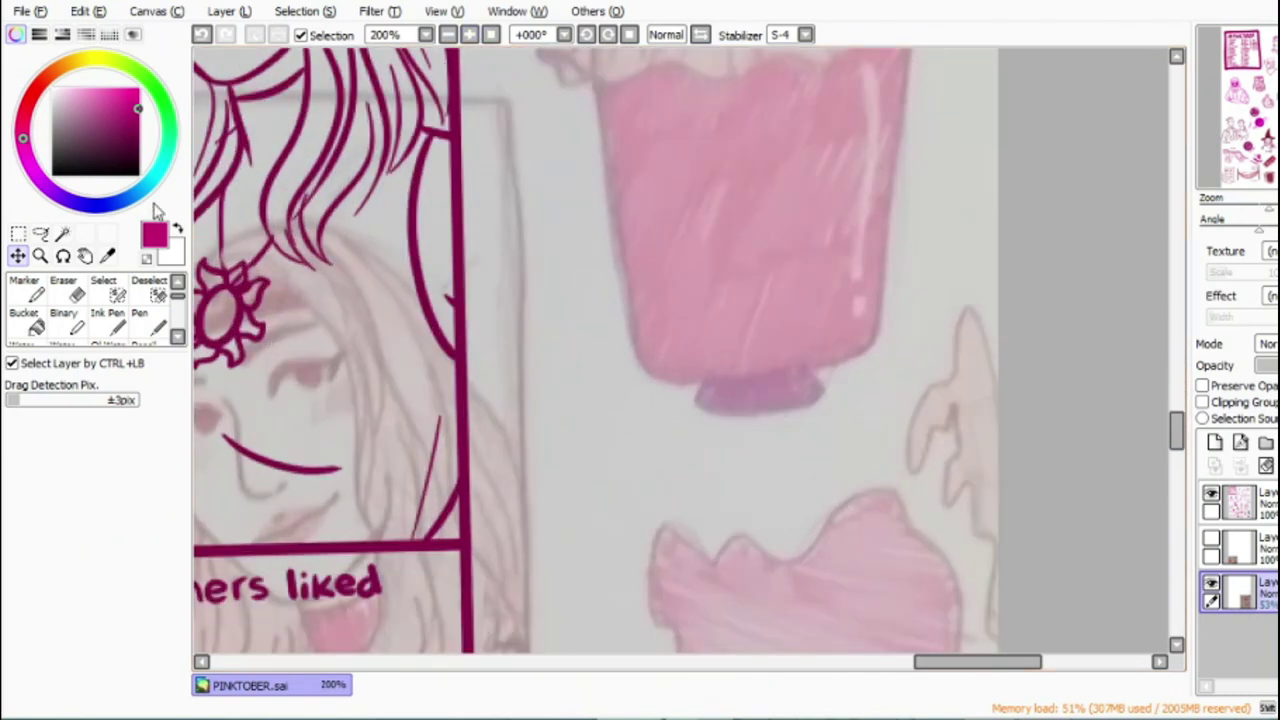
left_click(150, 321)
left_click(88, 562)
left_click_drag(1177, 433, 1178, 425)
left_click(1245, 503)
mouse_move(595, 235)
left_mouse_down()
mouse_move(634, 517)
mouse_move(871, 500)
mouse_move(917, 177)
left_mouse_up()
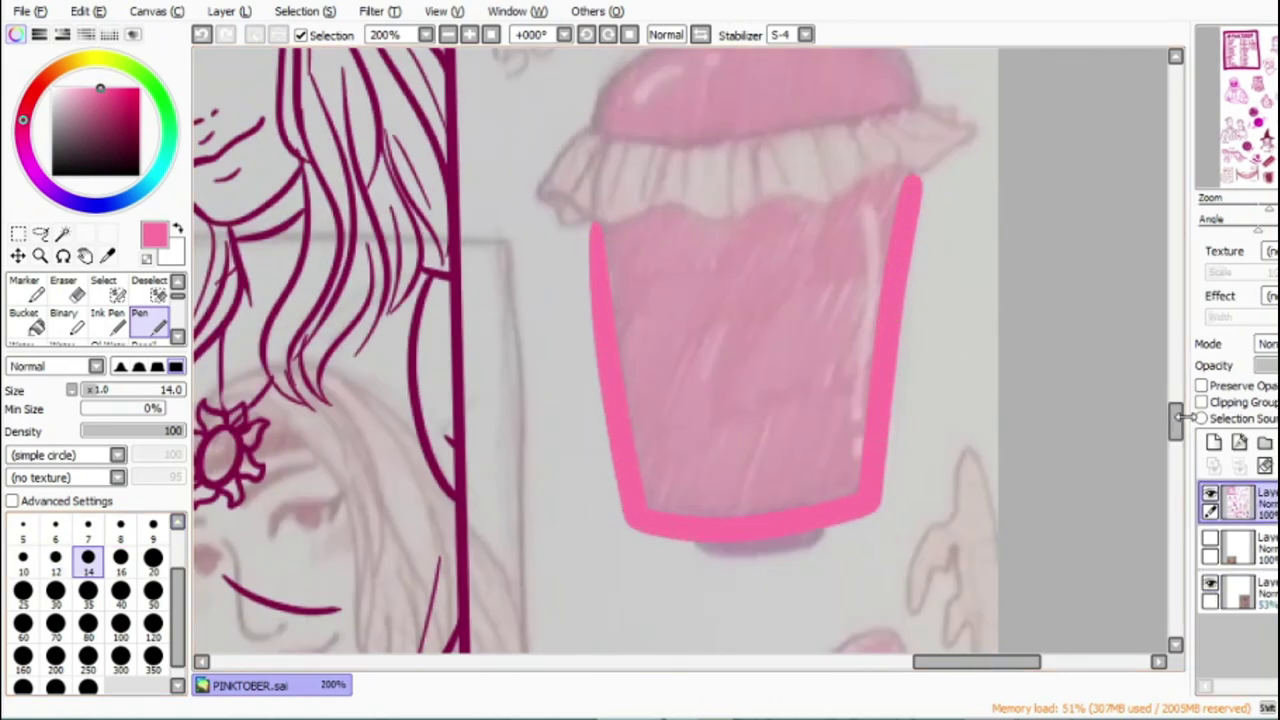
Step: Draw the trash can's domed lid, redoing the first attempt, and add a straight rim line across its base
scroll(1178, 418, "up", 2)
mouse_move(594, 322)
left_mouse_down()
mouse_move(643, 132)
mouse_move(876, 170)
mouse_move(903, 277)
left_mouse_up()
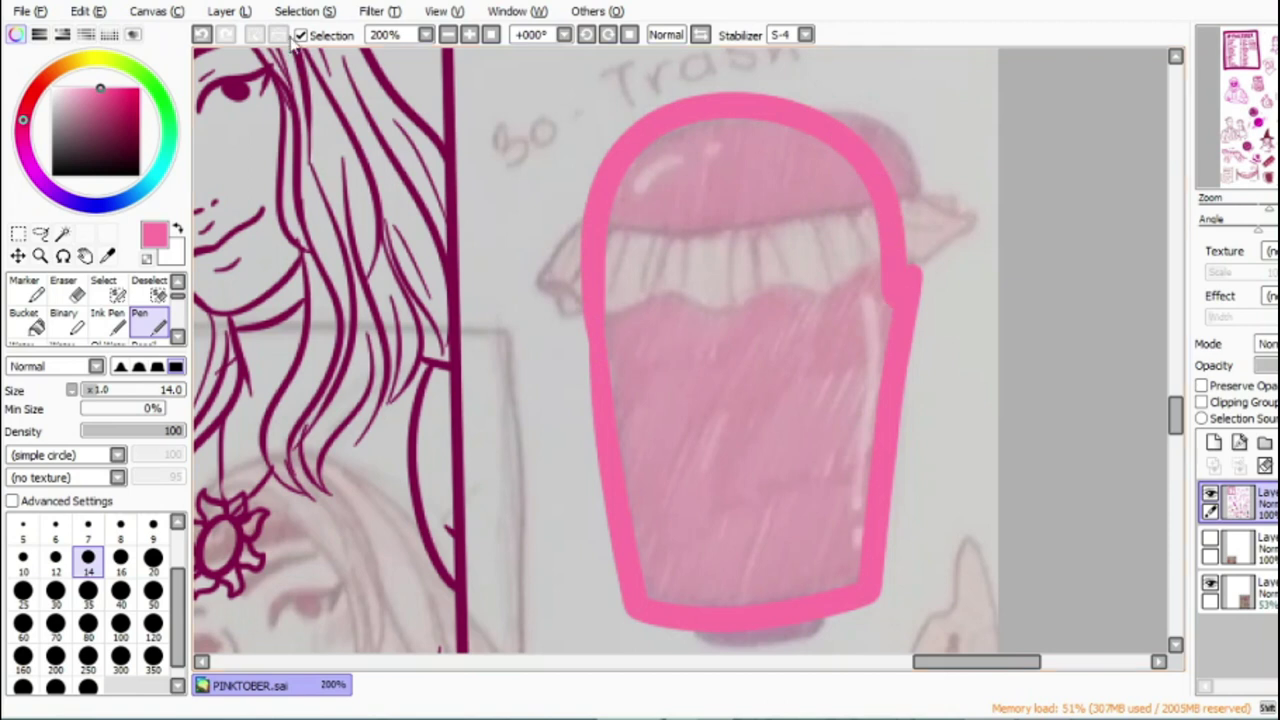
key("ctrl+z")
mouse_move(590, 325)
left_mouse_down()
mouse_move(590, 259)
mouse_move(720, 95)
mouse_move(895, 213)
mouse_move(903, 314)
left_mouse_up()
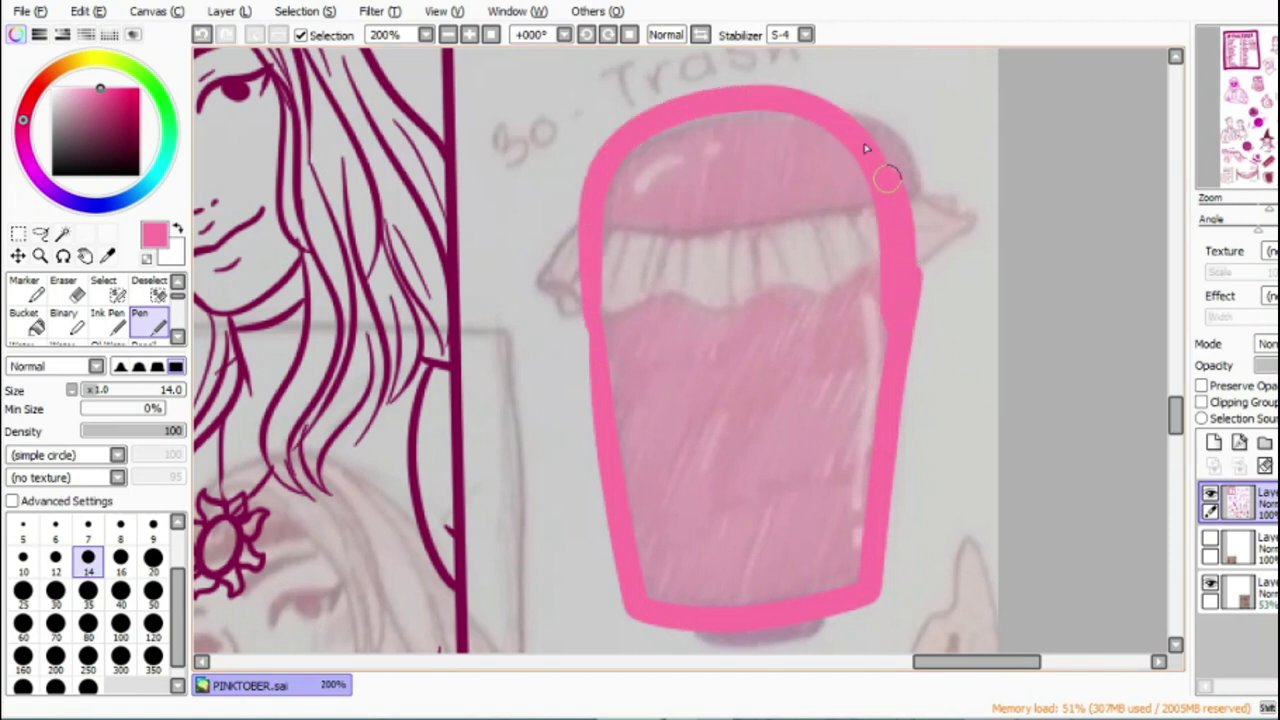
left_click_drag(591, 297, 903, 289)
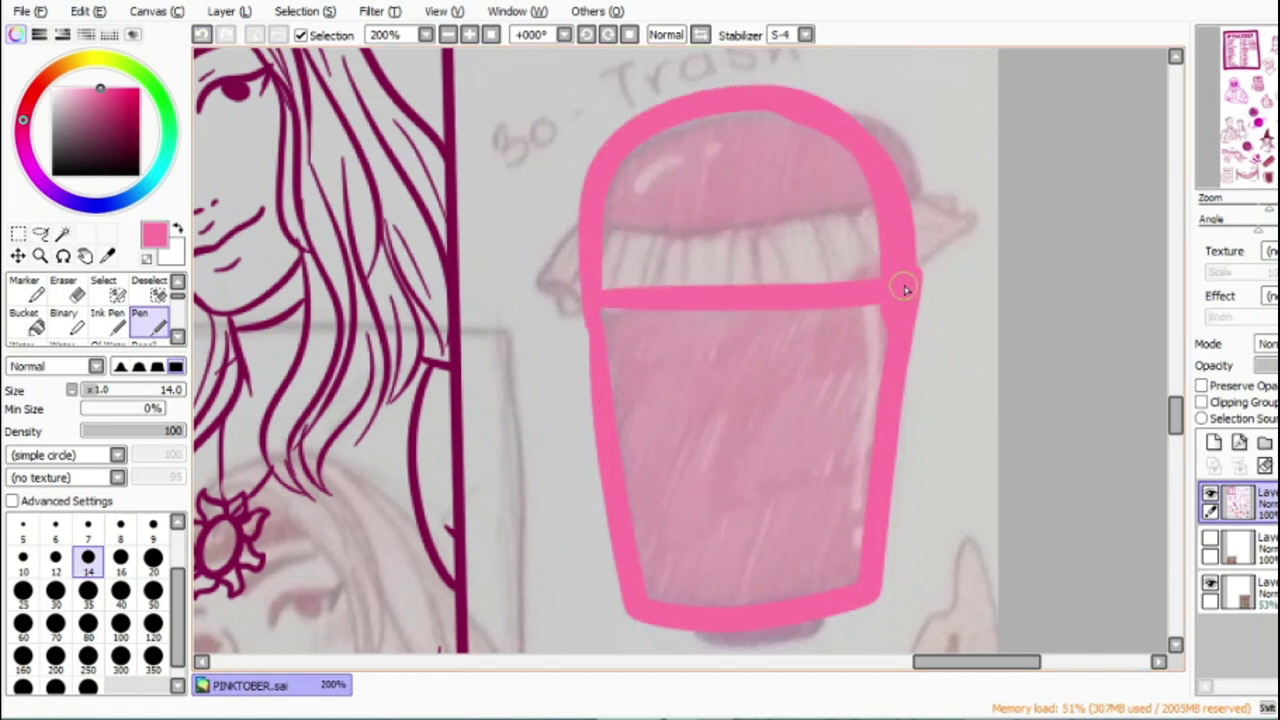
Step: Hide the trash sketch photo and bucket-fill the can's body and domed lid with the bright pink
left_click(24, 320)
left_click(1210, 582)
left_click(738, 445)
left_click(697, 220)
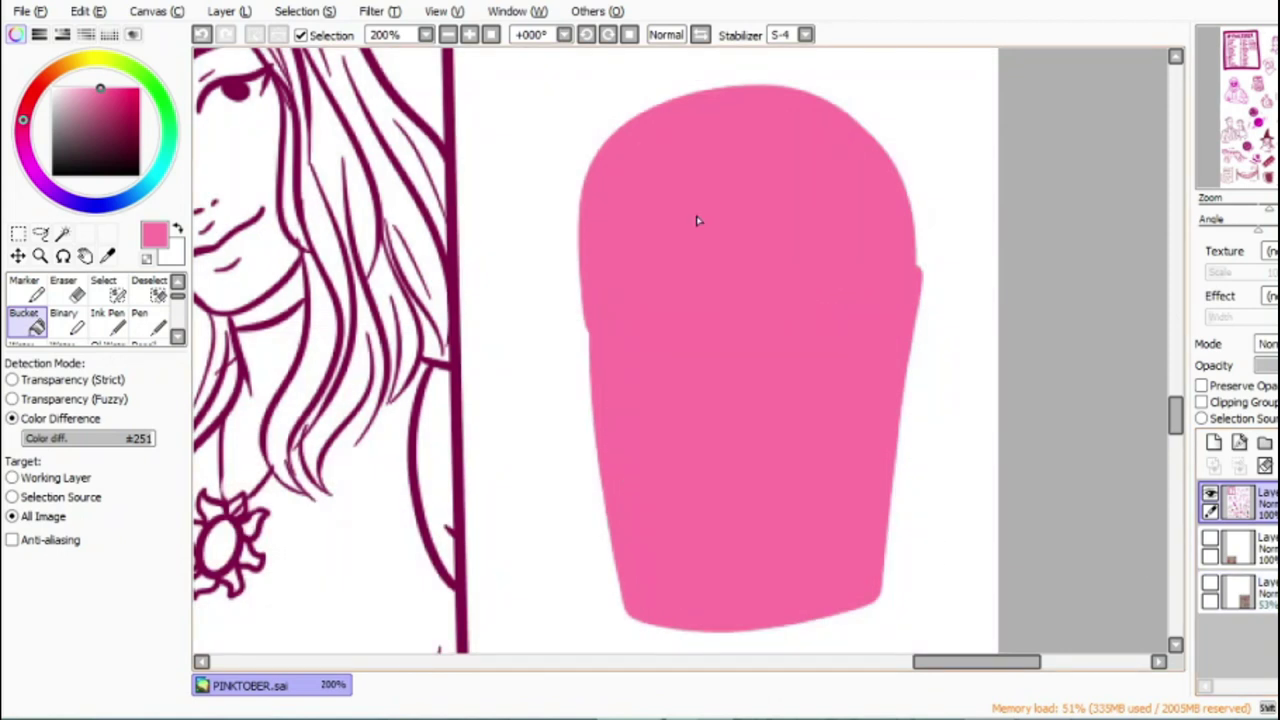
Step: Paint a light pink wavy bag frill around the can below the lid with the size 9 pen
left_click(145, 322)
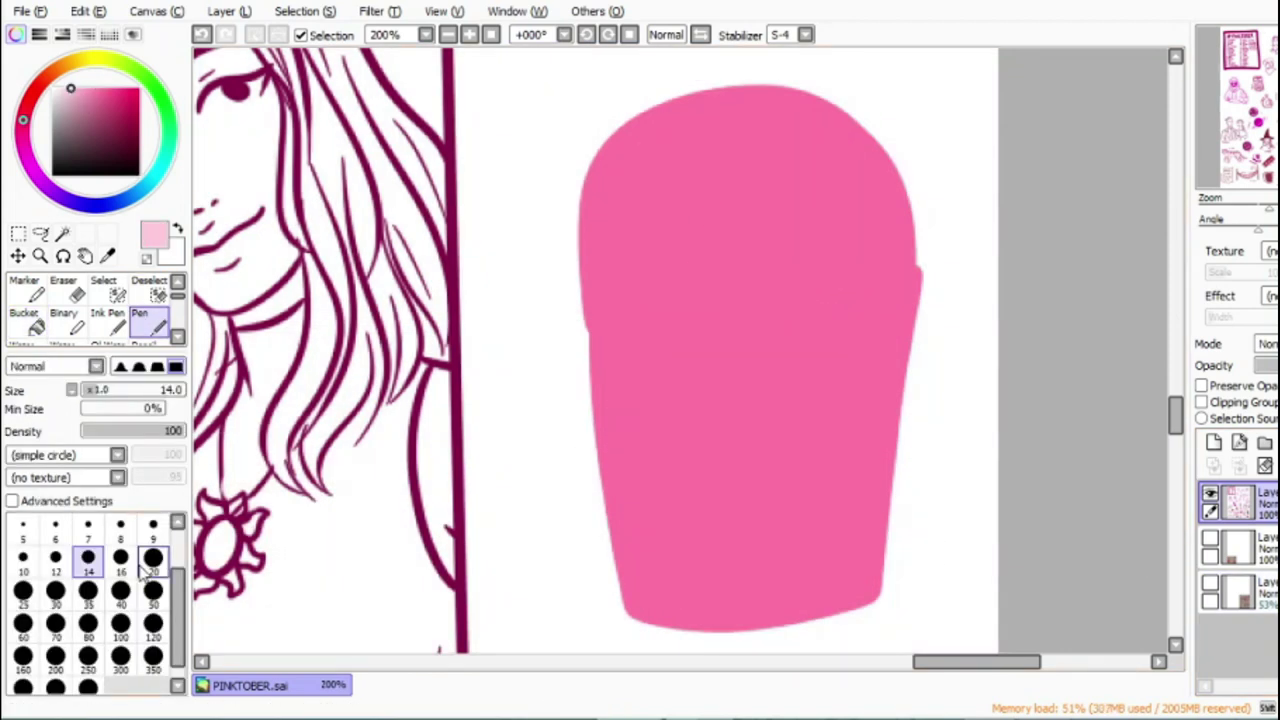
left_click(153, 525)
mouse_move(540, 327)
left_mouse_down()
mouse_move(601, 347)
mouse_move(773, 311)
mouse_move(909, 345)
mouse_move(920, 258)
mouse_move(812, 289)
mouse_move(577, 290)
mouse_move(662, 311)
mouse_move(565, 317)
mouse_move(711, 309)
mouse_move(733, 340)
mouse_move(677, 317)
mouse_move(947, 278)
mouse_move(823, 315)
left_mouse_up()
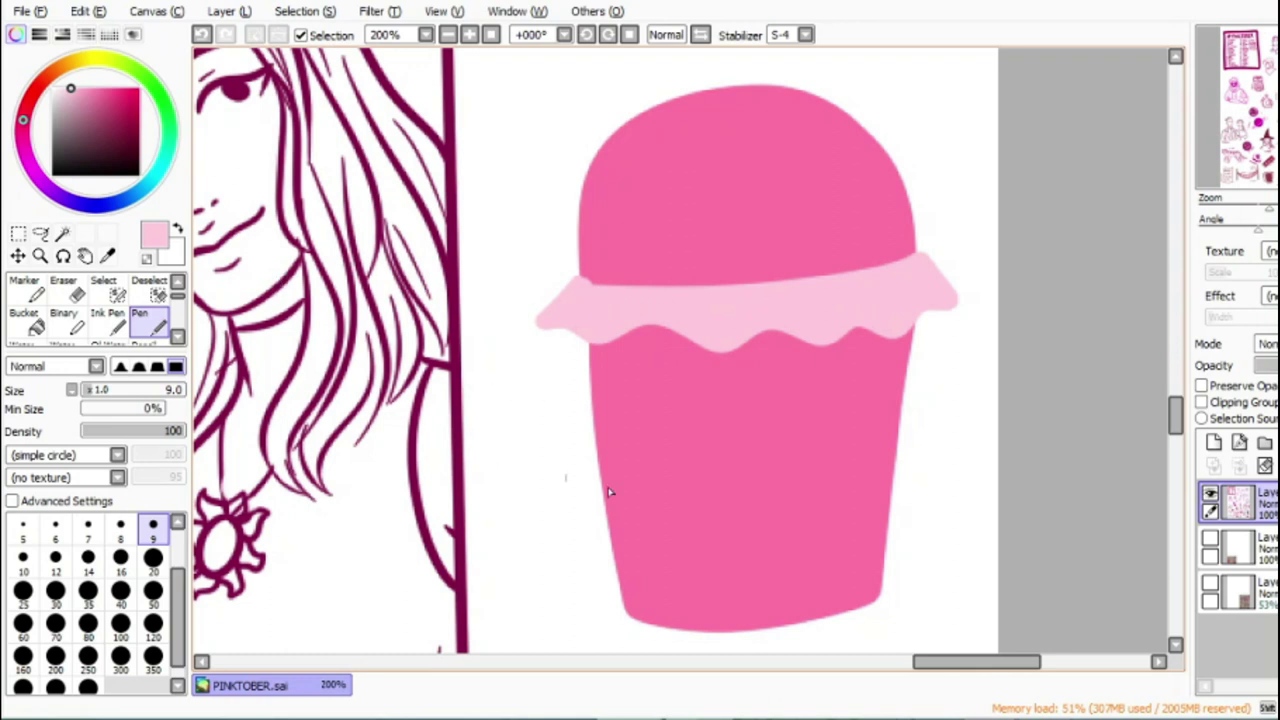
Step: Draw dark pink shadow lines along the lid edge and can base, redoing the base line, and add a small foot underneath
mouse_move(580, 279)
left_mouse_down()
mouse_move(675, 292)
mouse_move(882, 266)
mouse_move(913, 250)
left_mouse_up()
mouse_move(633, 615)
left_mouse_down()
mouse_move(783, 617)
mouse_move(877, 591)
left_mouse_up()
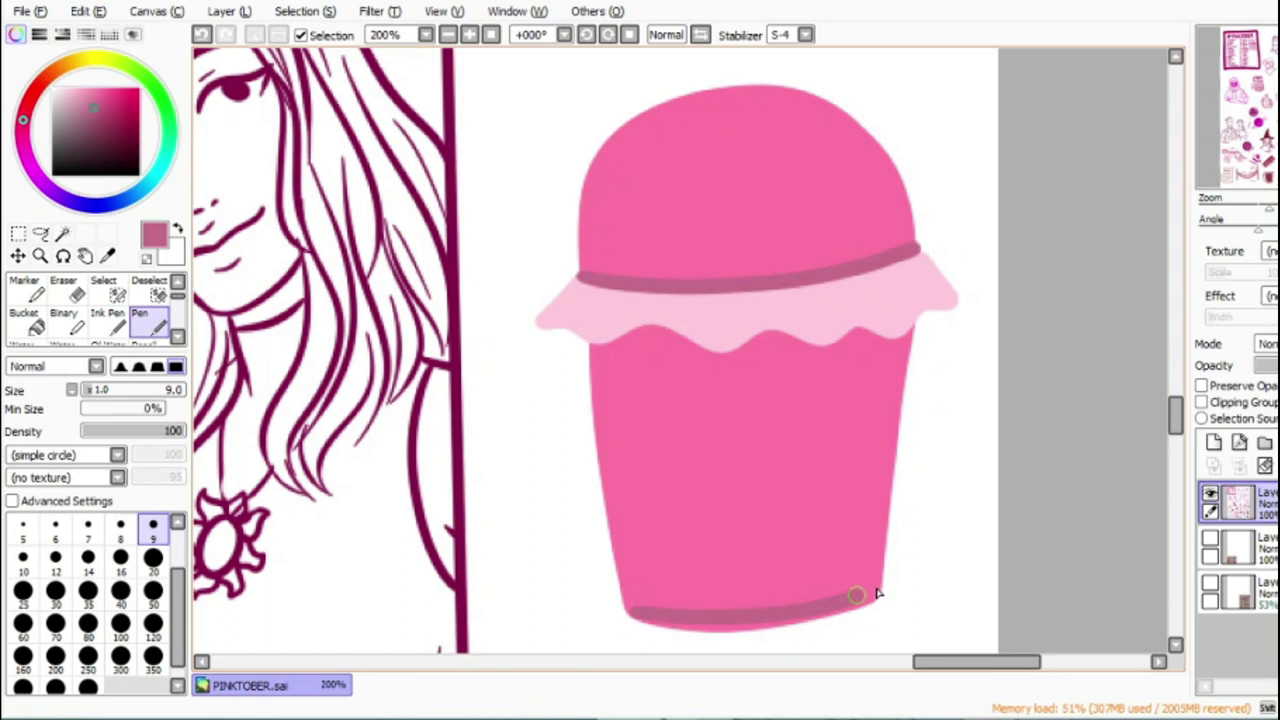
scroll(1000, 377, "down", 5)
key("ctrl+z")
mouse_move(628, 357)
left_mouse_down()
mouse_move(821, 365)
mouse_move(878, 345)
left_mouse_up()
mouse_move(728, 382)
left_mouse_down()
mouse_move(776, 405)
mouse_move(762, 400)
left_mouse_up()
Step: Paint pale pink highlight streaks and dots on the lid and the body of the trash can
scroll(1183, 447, "up", 9)
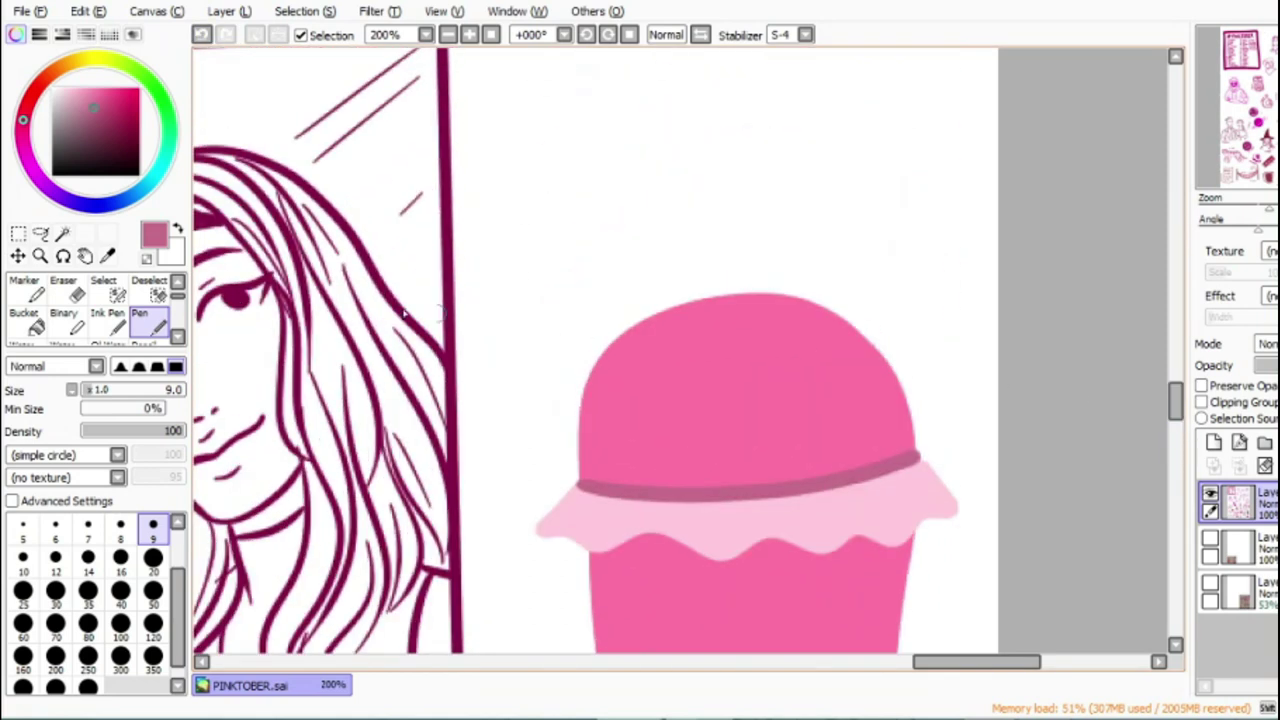
left_click_drag(631, 396, 663, 349)
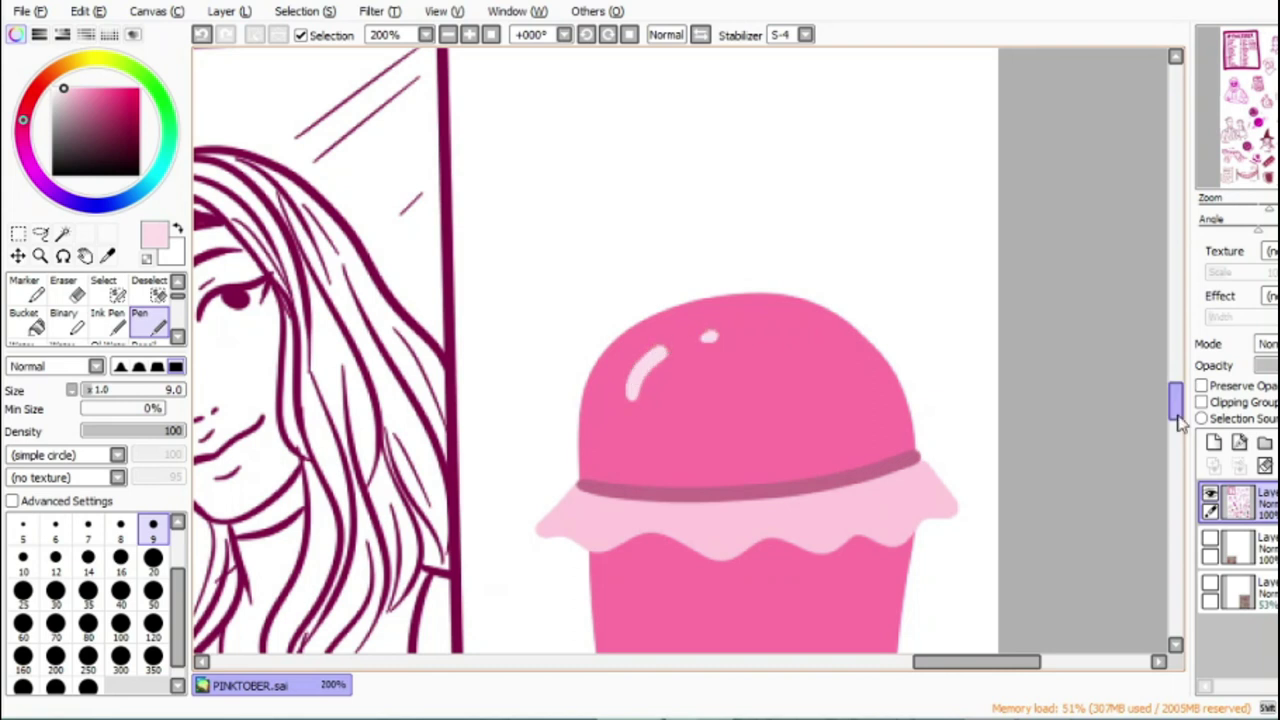
scroll(1180, 422, "down", 6)
left_click_drag(627, 290, 638, 408)
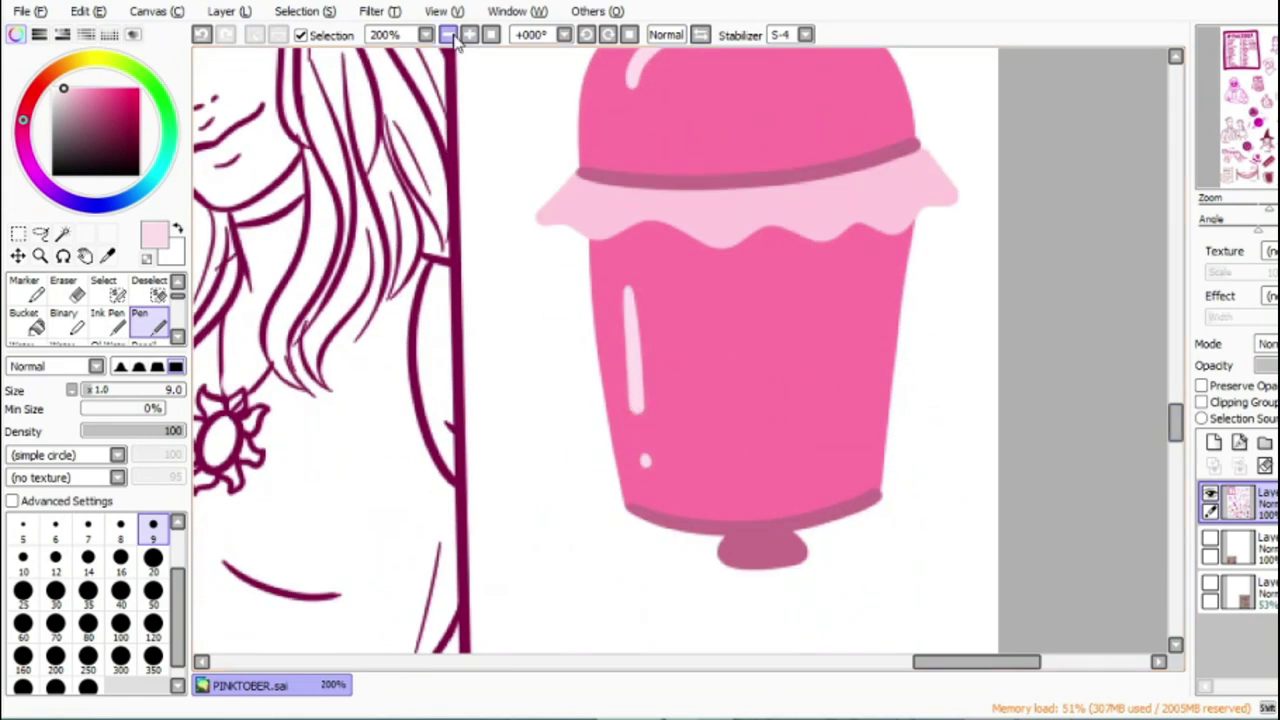
Step: Pick the can's bright pink and hand-letter the label "30. TRASH" in an arc above the lid
left_click(447, 34)
left_click(447, 34)
left_click(447, 34)
left_click(718, 398, "alt")
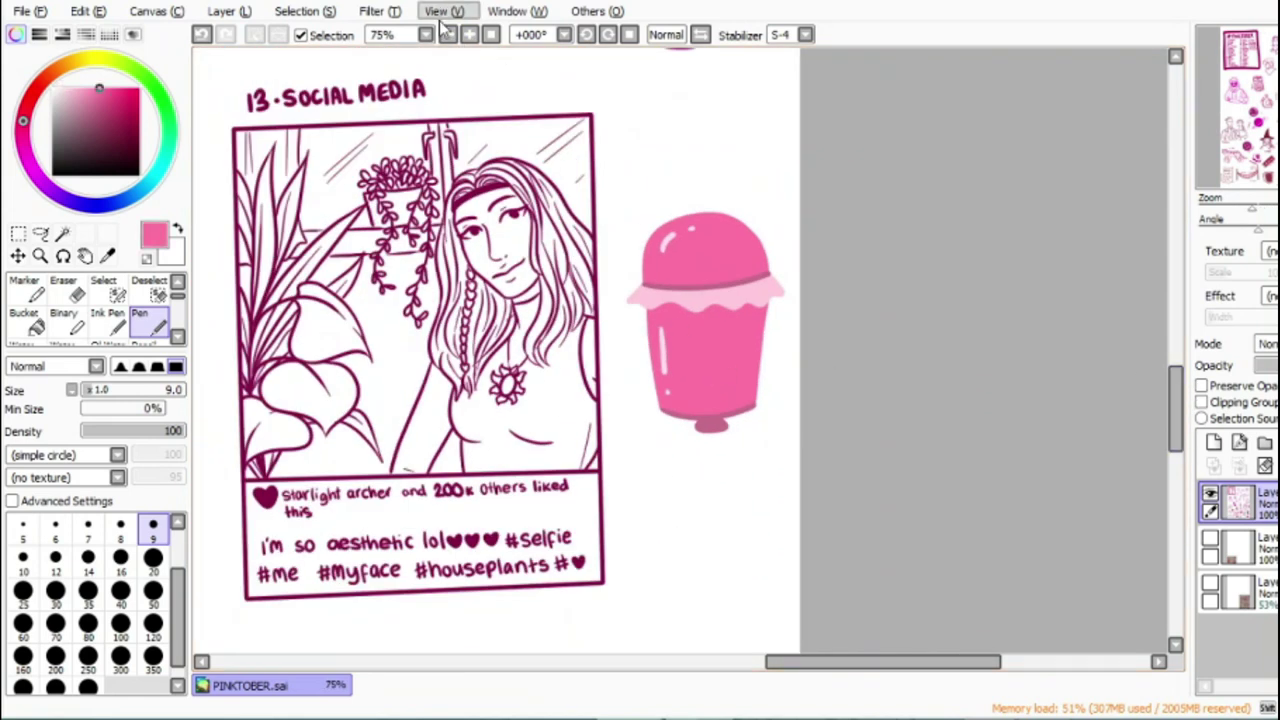
left_click(469, 34)
left_click(469, 34)
left_click(469, 34)
scroll(1178, 410, "up", 5)
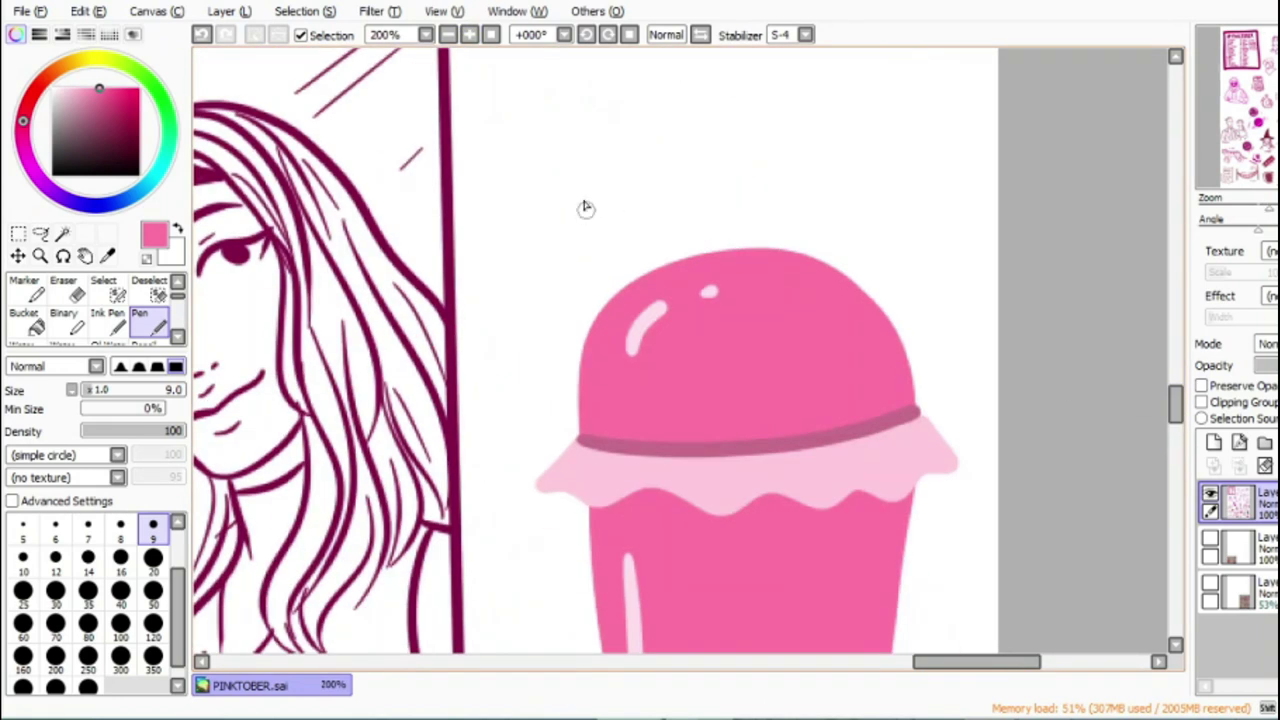
left_click_drag(638, 186, 640, 190)
mouse_move(734, 168)
left_mouse_down()
mouse_move(729, 199)
mouse_move(778, 201)
mouse_move(775, 177)
mouse_move(791, 210)
mouse_move(786, 192)
mouse_move(822, 212)
left_mouse_up()
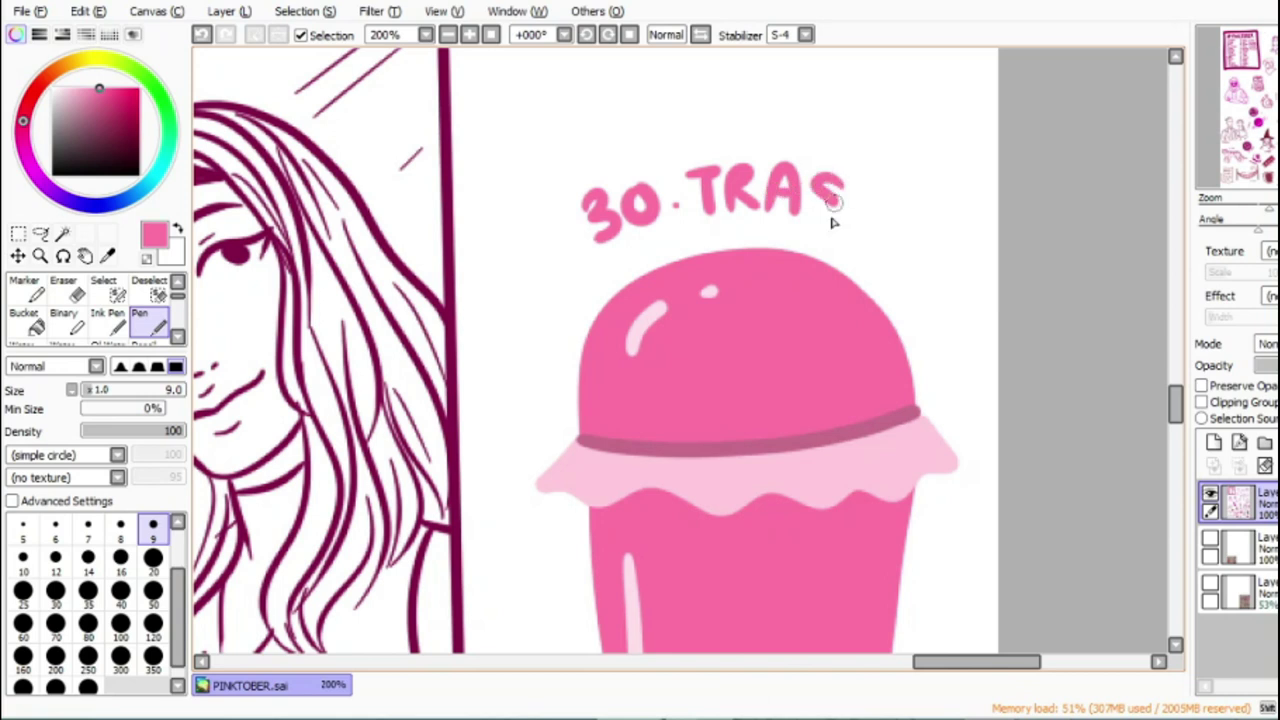
Step: Lasso the girl portrait beside the prompt list and the slime drawing in turn and move each up and slightly left
left_click(449, 35)
left_click_drag(677, 661, 587, 662)
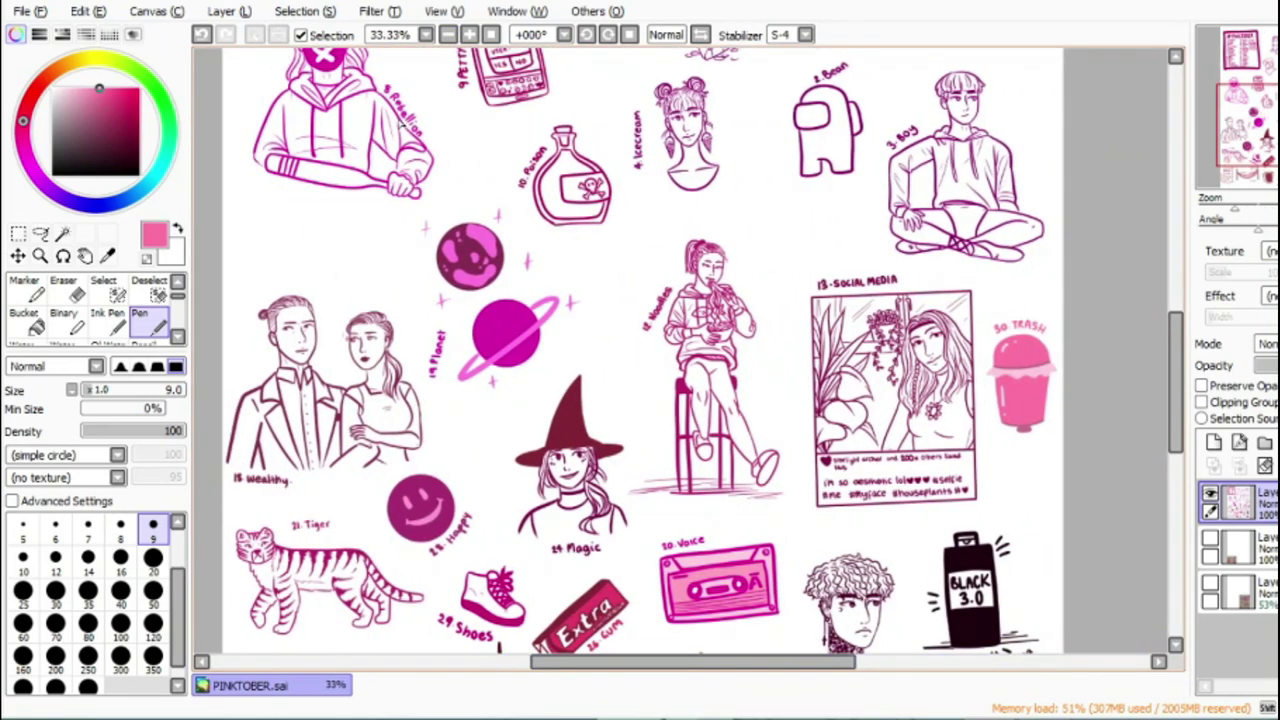
left_click(448, 35)
left_click_drag(1177, 400, 1160, 368)
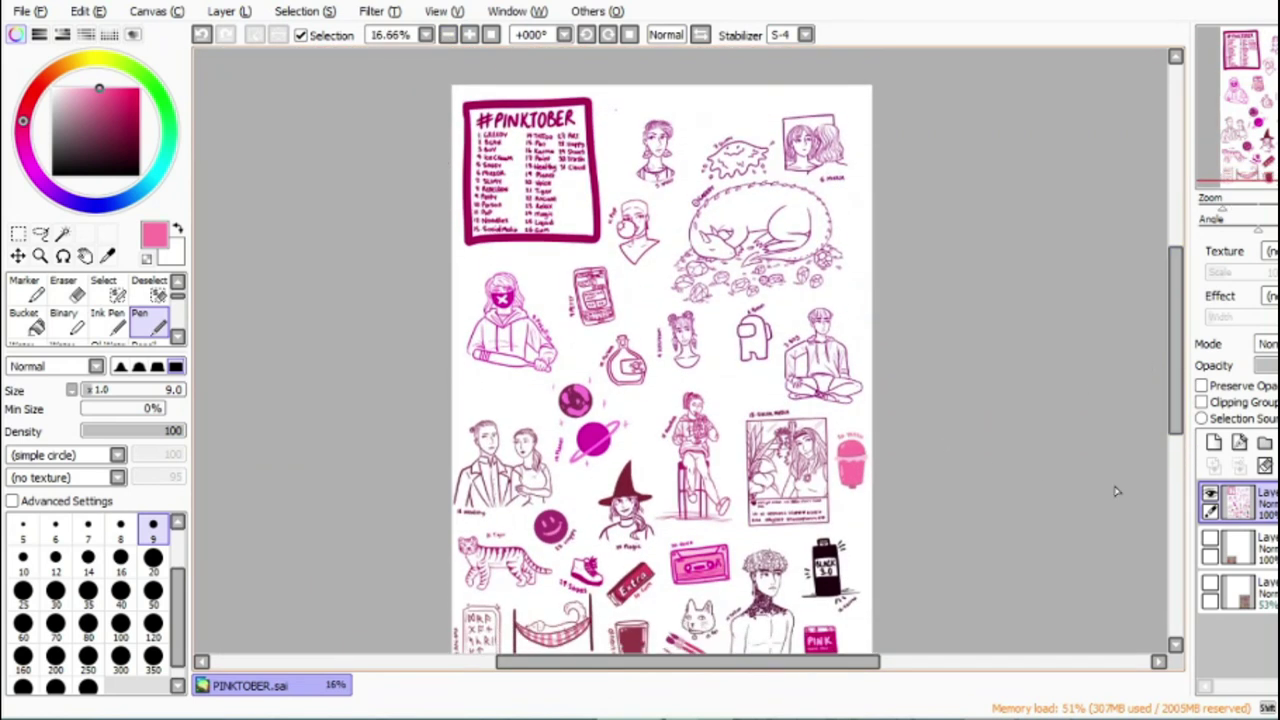
left_click(41, 235)
mouse_move(632, 124)
left_mouse_down()
mouse_move(637, 113)
mouse_move(642, 134)
mouse_move(706, 189)
left_mouse_up()
mouse_move(780, 148)
left_mouse_down()
mouse_move(722, 123)
mouse_move(733, 125)
left_mouse_up()
left_click(18, 256)
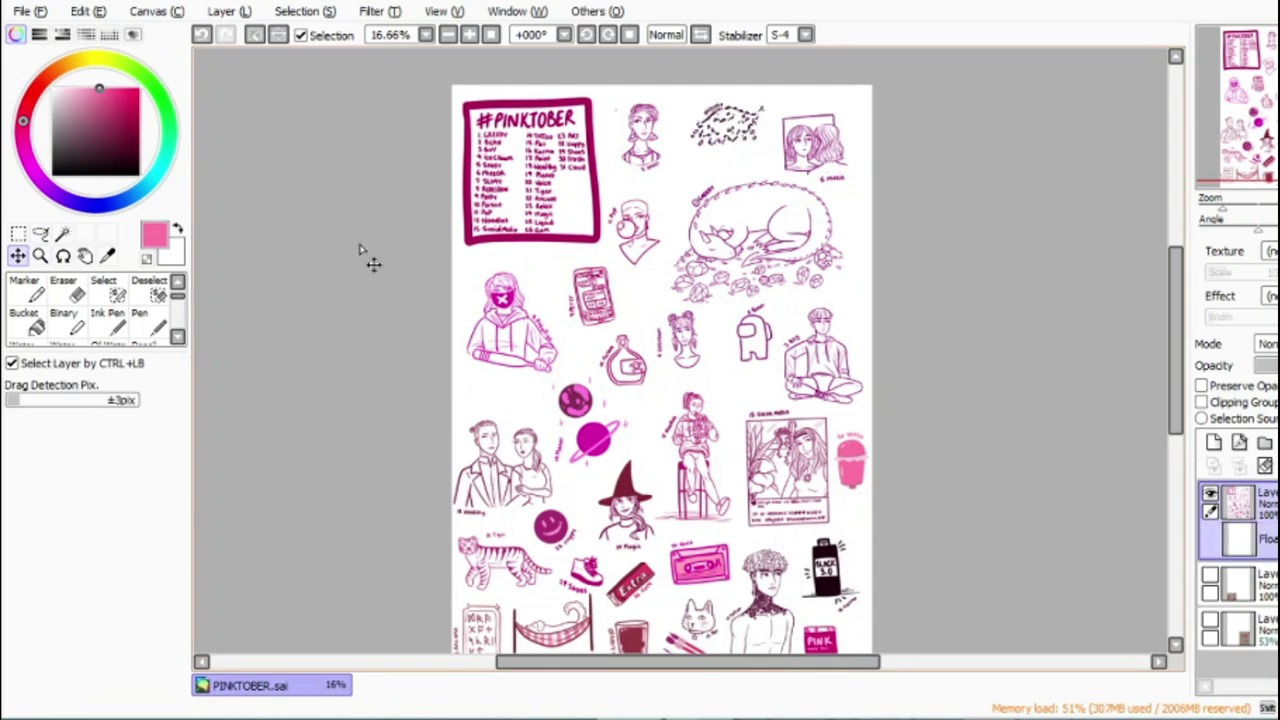
Step: Lasso the mirror drawing and the sleeping dragon separately and shift each upward to tighten the upper rows
key("a")
left_click_drag(868, 174, 806, 101)
left_click(18, 256)
left_click_drag(812, 152, 818, 138)
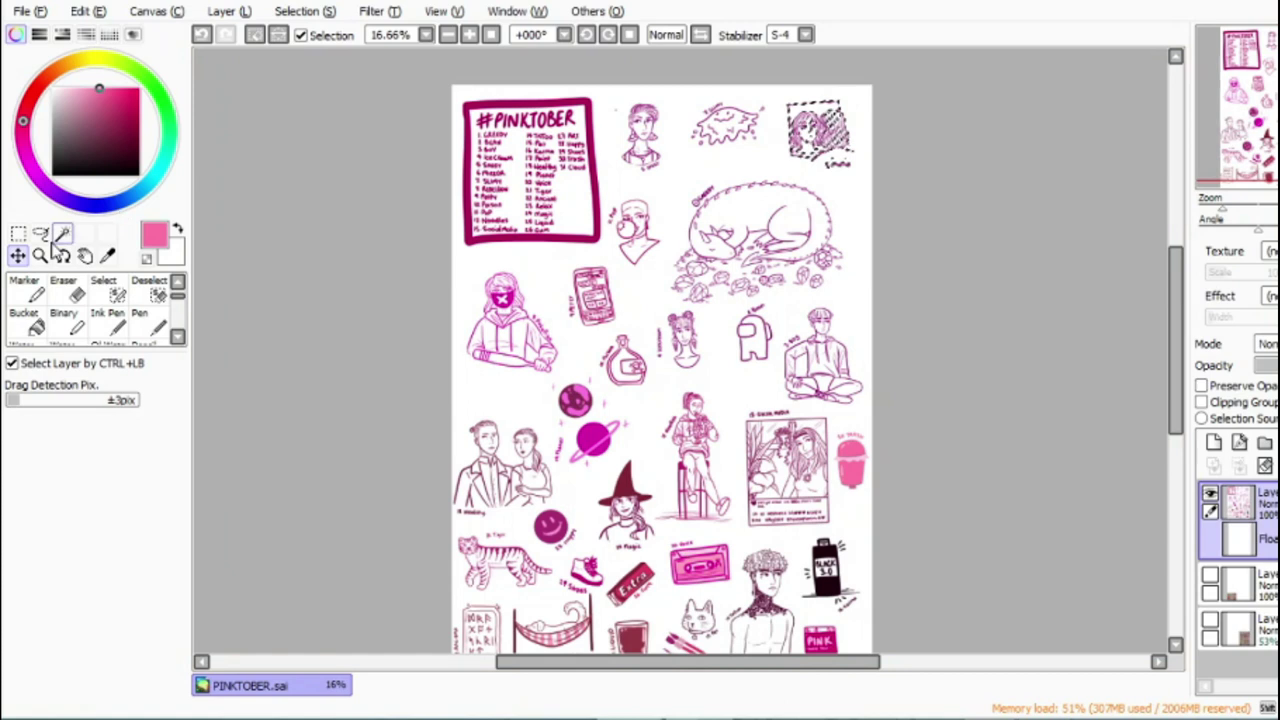
left_click(41, 234)
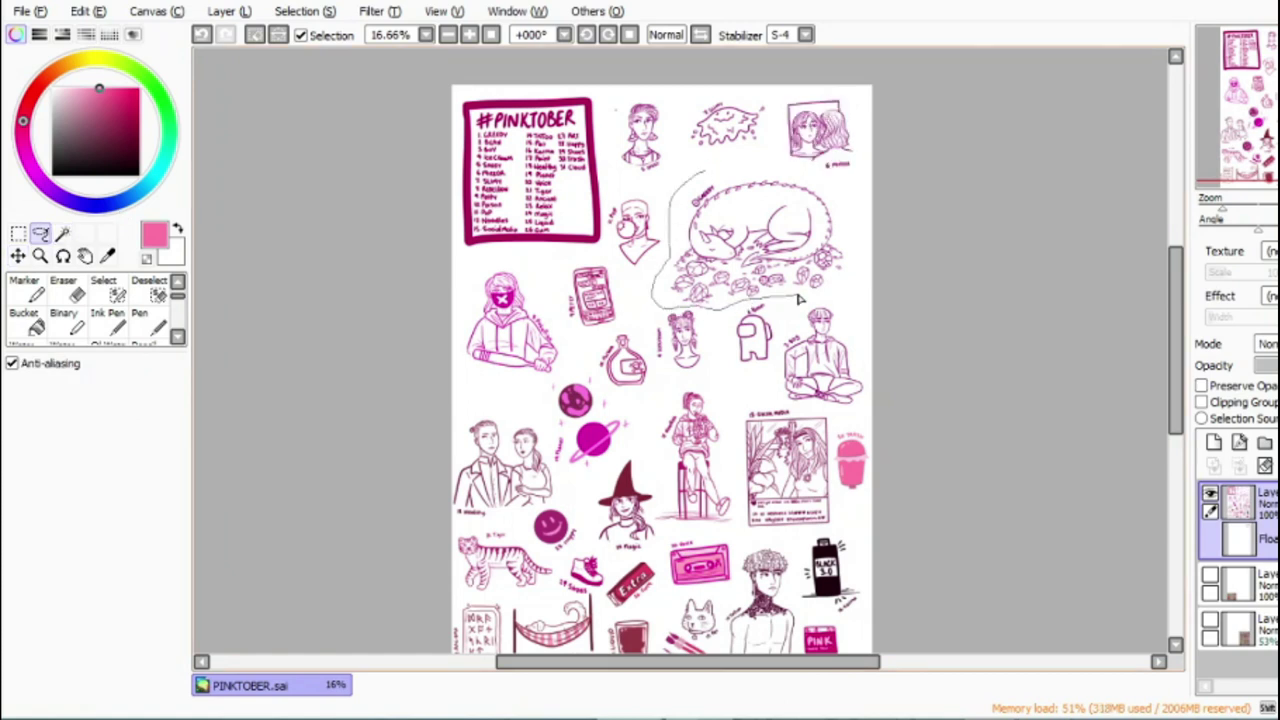
left_click_drag(829, 194, 730, 168)
left_click(18, 256)
left_click_drag(800, 263, 792, 247)
Step: Lasso the "4. Icecream" girl and the "2. Bean" figure separately and move each upward beneath the dragon
left_click(41, 234)
mouse_move(661, 307)
left_mouse_down()
mouse_move(716, 363)
mouse_move(655, 330)
mouse_move(668, 318)
left_mouse_up()
left_click(18, 256)
left_click(41, 234)
left_click_drag(757, 292, 778, 368)
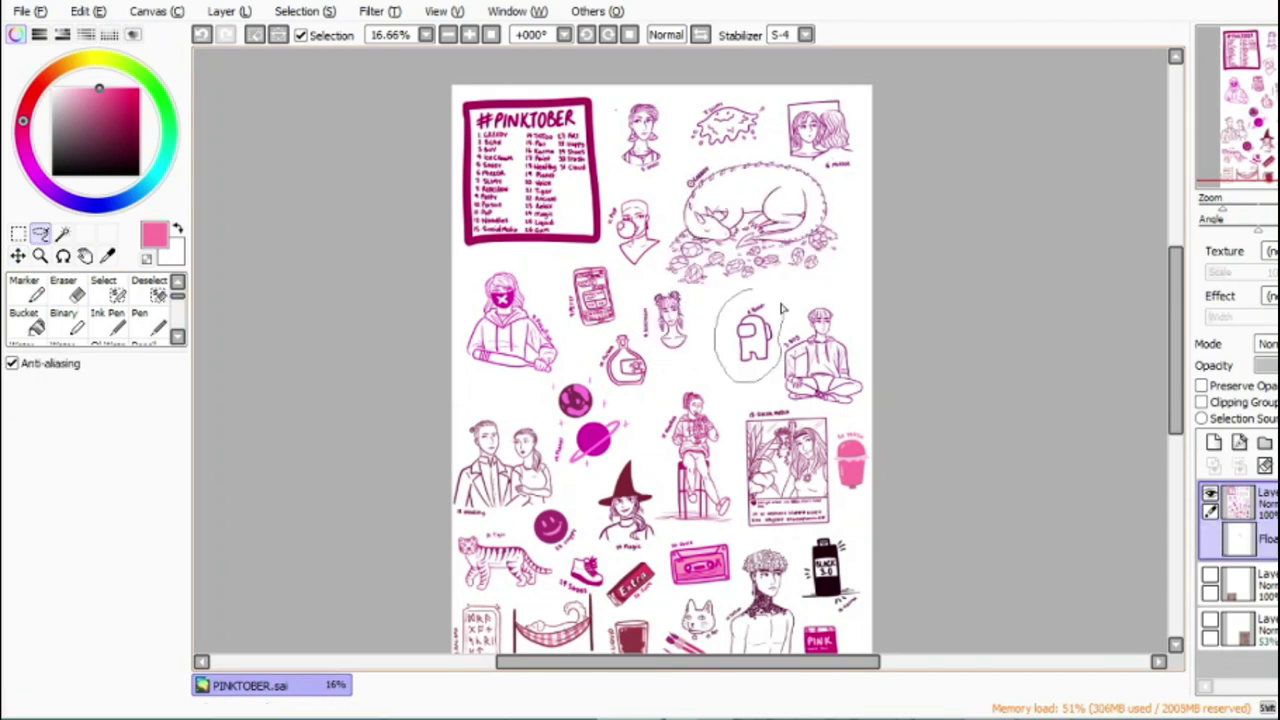
left_click_drag(783, 310, 775, 300)
left_click(18, 256)
left_click_drag(752, 345, 757, 318)
Step: Move the labelled trash can into the gap between the bean and the noodles drawings, and shift the "3. Boy" drawing slightly up
left_click(41, 234)
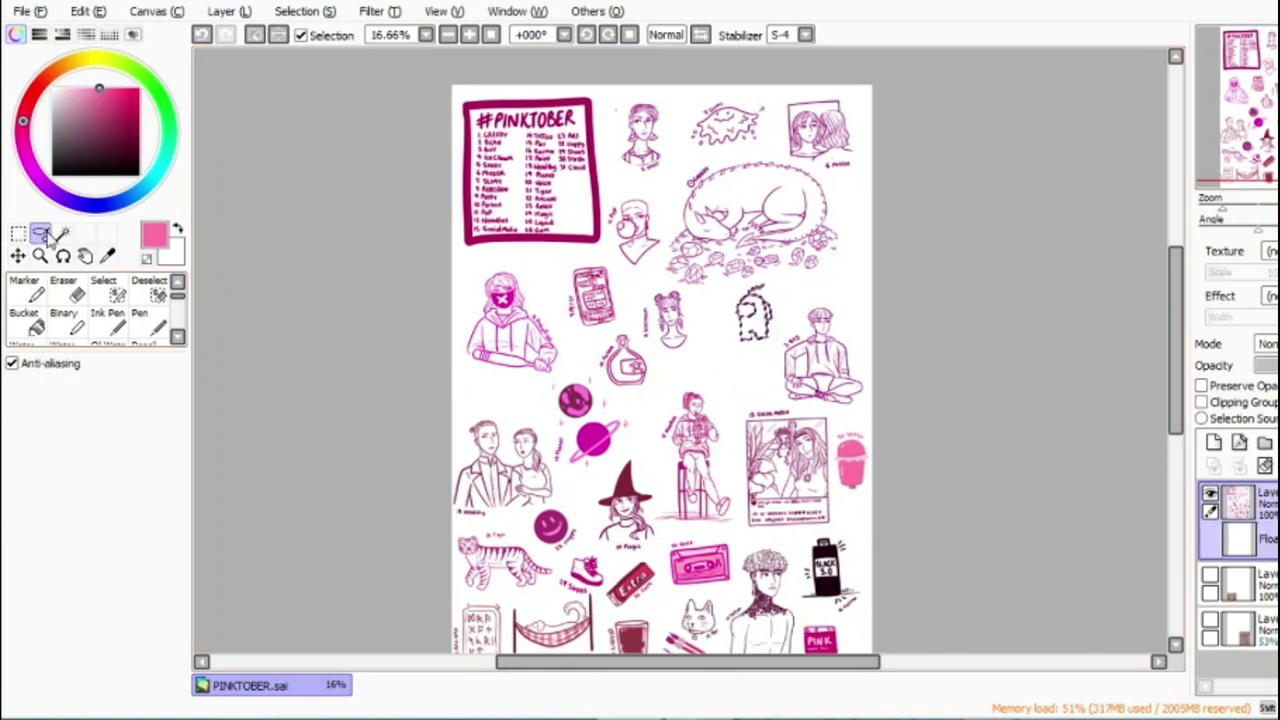
left_click_drag(840, 428, 731, 370)
left_click(18, 256)
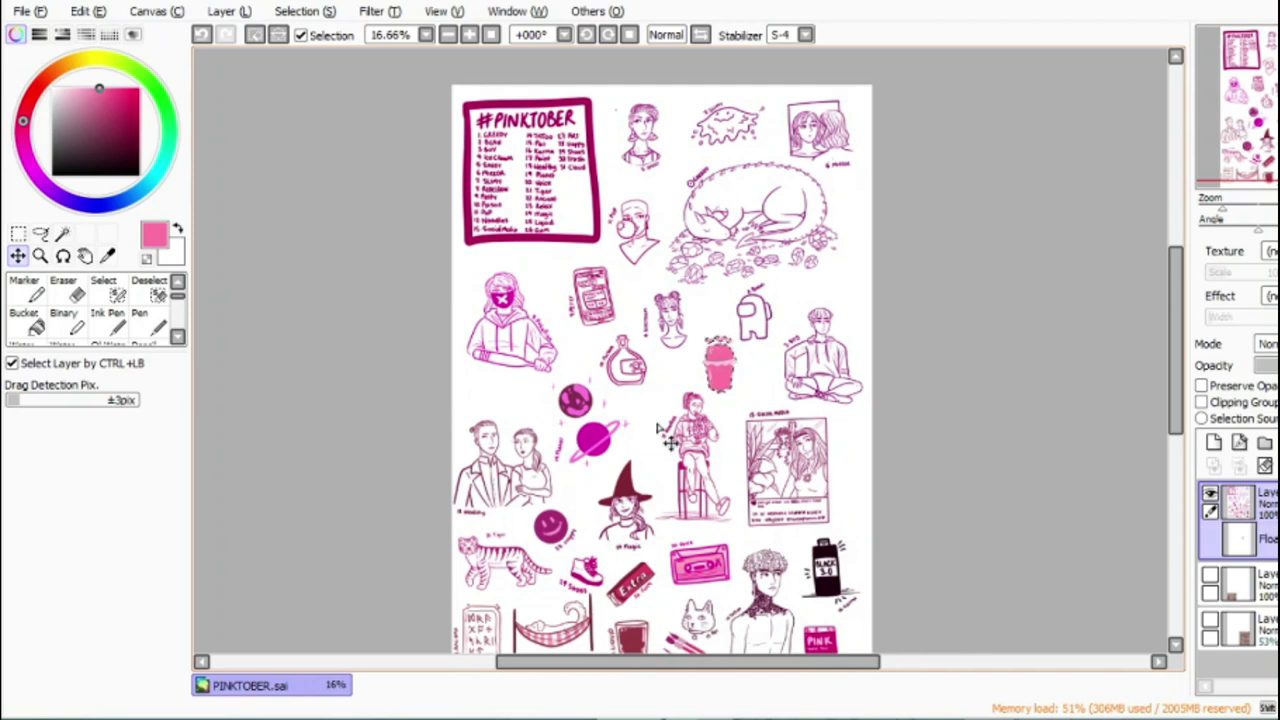
left_click(62, 254)
left_click(42, 235)
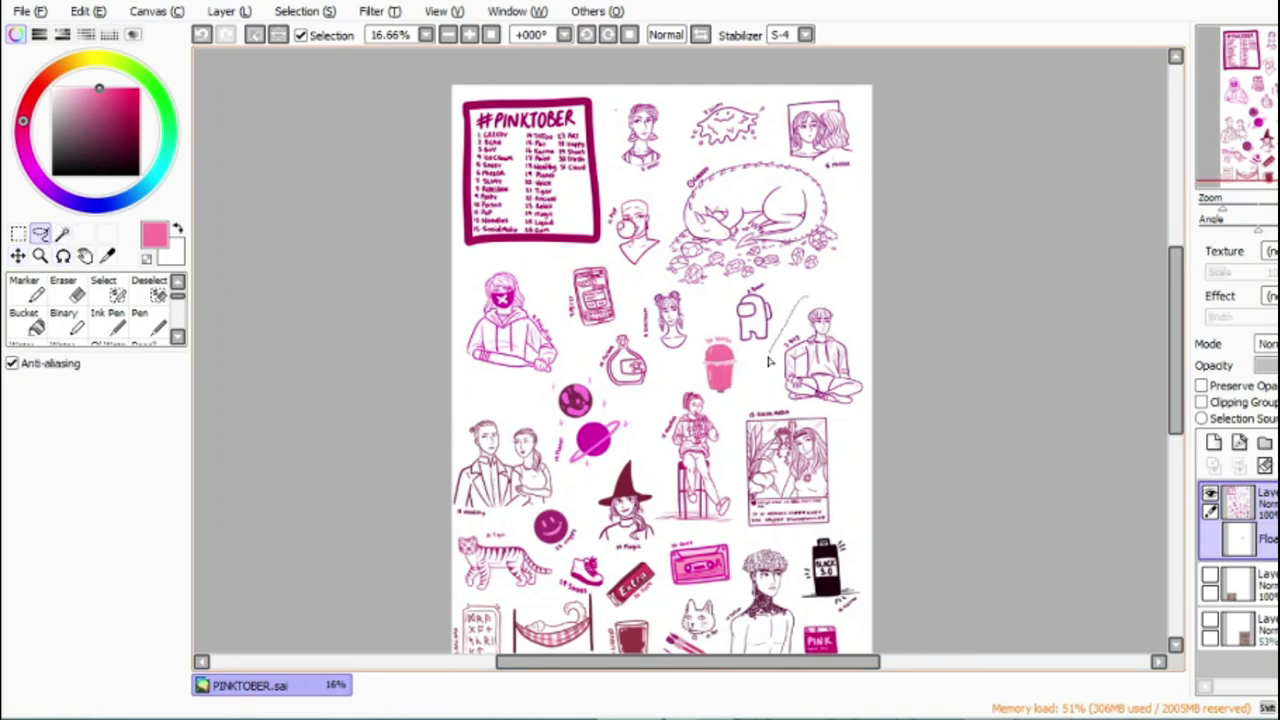
left_click_drag(828, 415, 862, 297)
left_click(18, 256)
left_click_drag(830, 374, 827, 360)
Step: Move the "13. Social Media" drawing up and right, and the masked "8. Rebellion" figure up towards the prompt list
left_click(42, 236)
left_click_drag(786, 399, 748, 404)
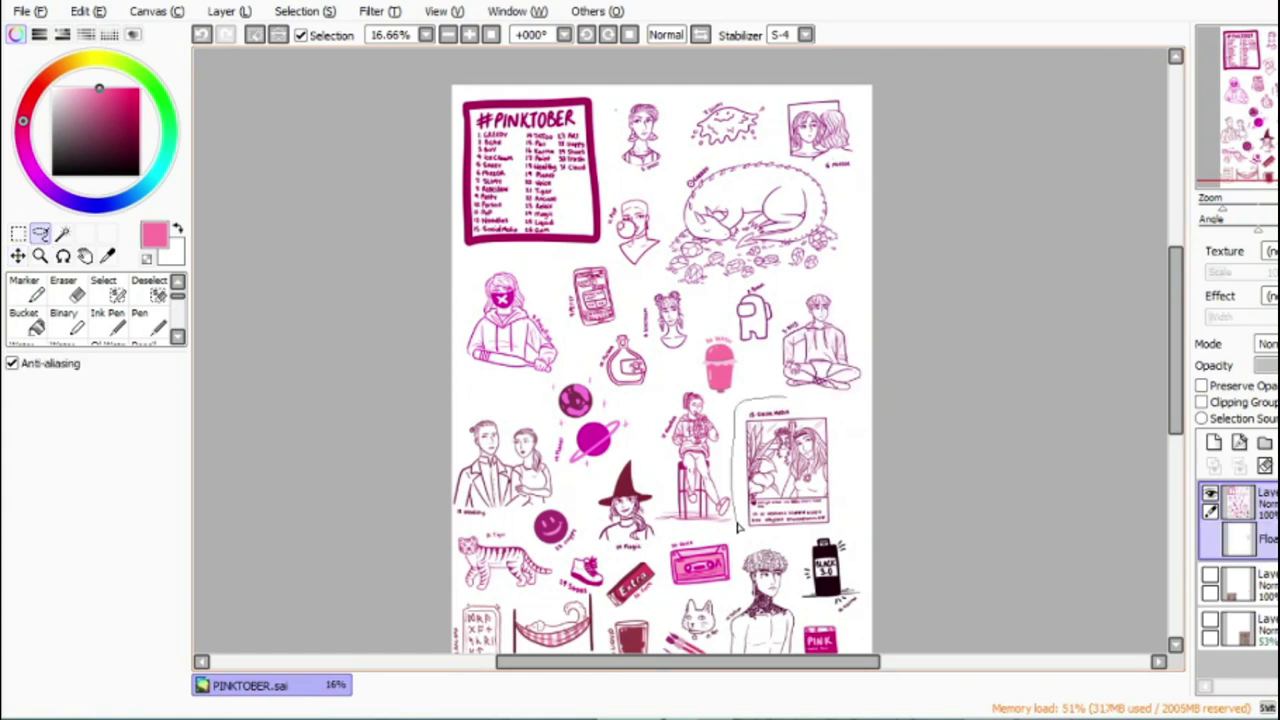
left_click_drag(843, 427, 794, 400)
left_click(18, 256)
left_click_drag(814, 465, 826, 453)
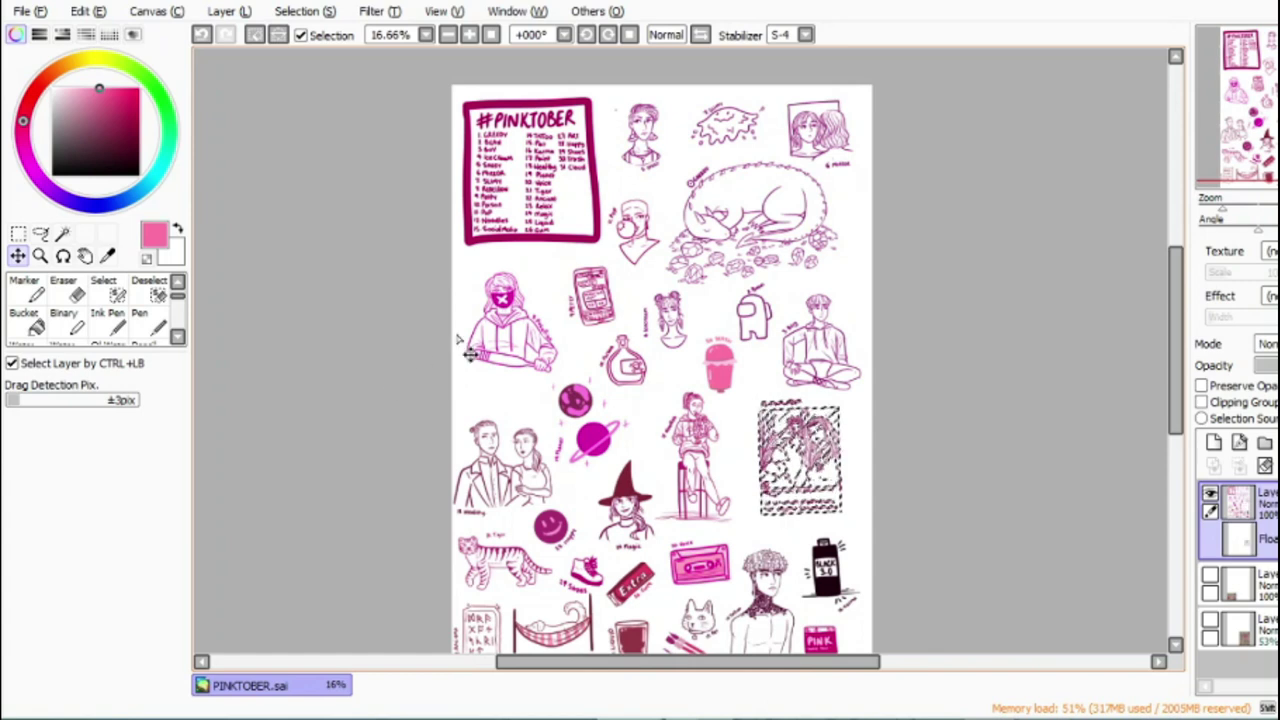
left_click(43, 236)
mouse_move(494, 265)
left_mouse_down()
mouse_move(483, 391)
mouse_move(545, 382)
left_mouse_up()
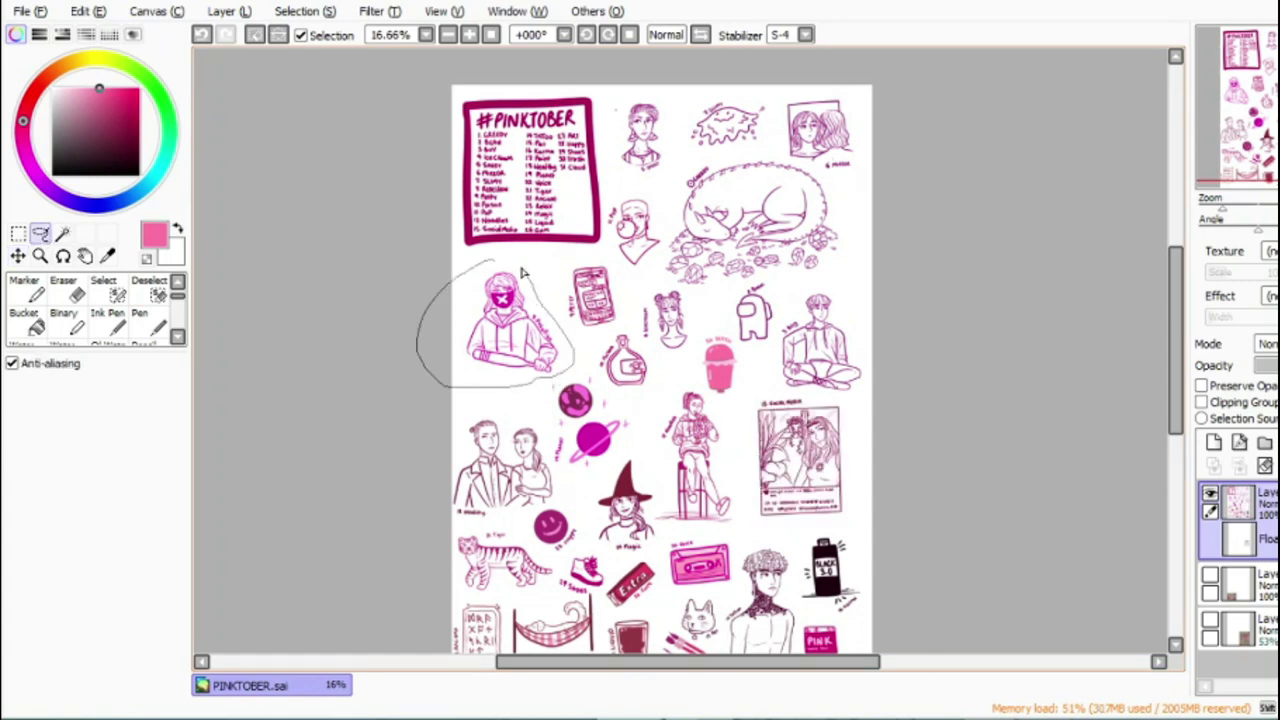
left_click_drag(522, 272, 498, 262)
left_click(18, 256)
left_click_drag(499, 347, 499, 330)
Step: Clear the selection and delete the two hidden sketch photo layers
left_click(58, 235)
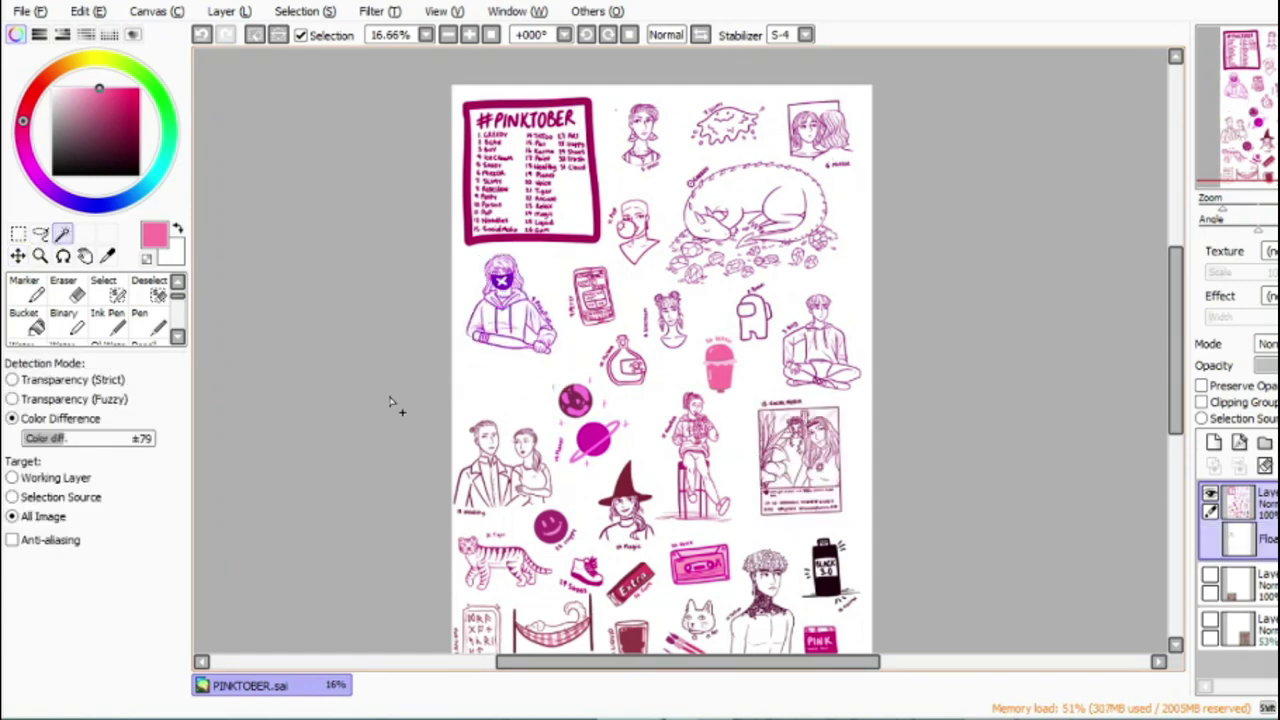
key("m")
scroll(1138, 400, "down", 1)
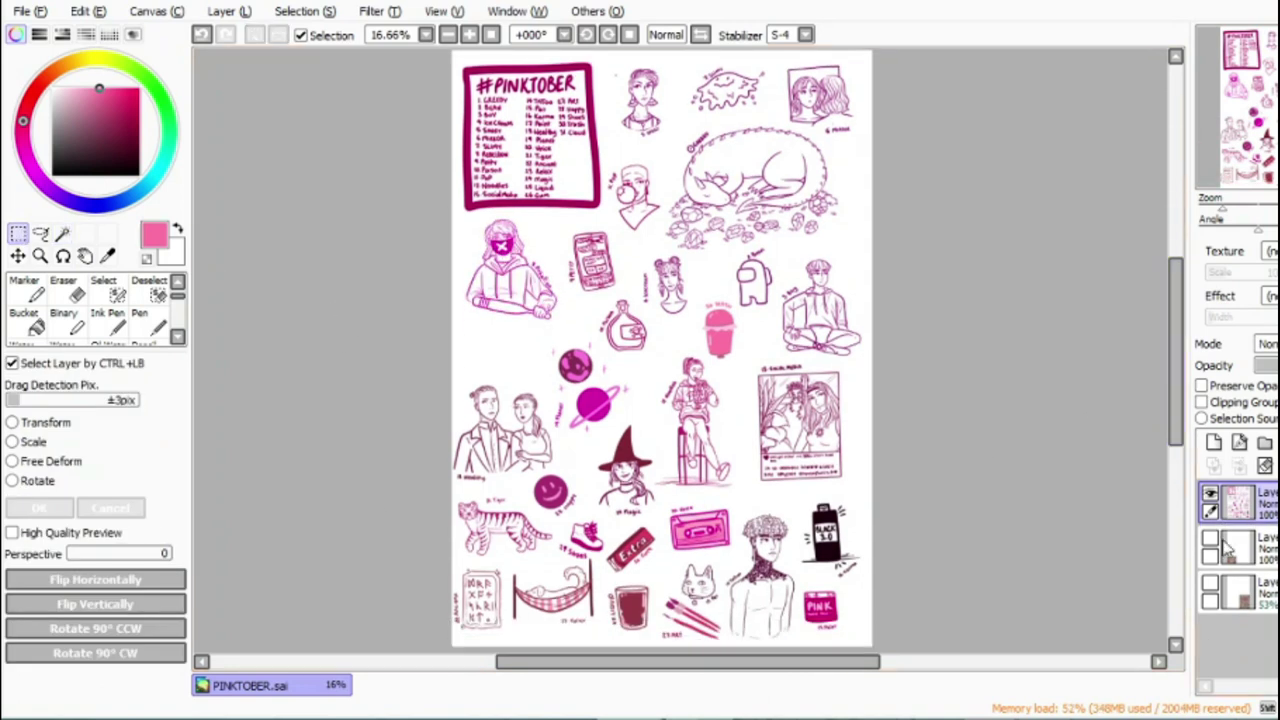
left_click_drag(744, 663, 684, 645)
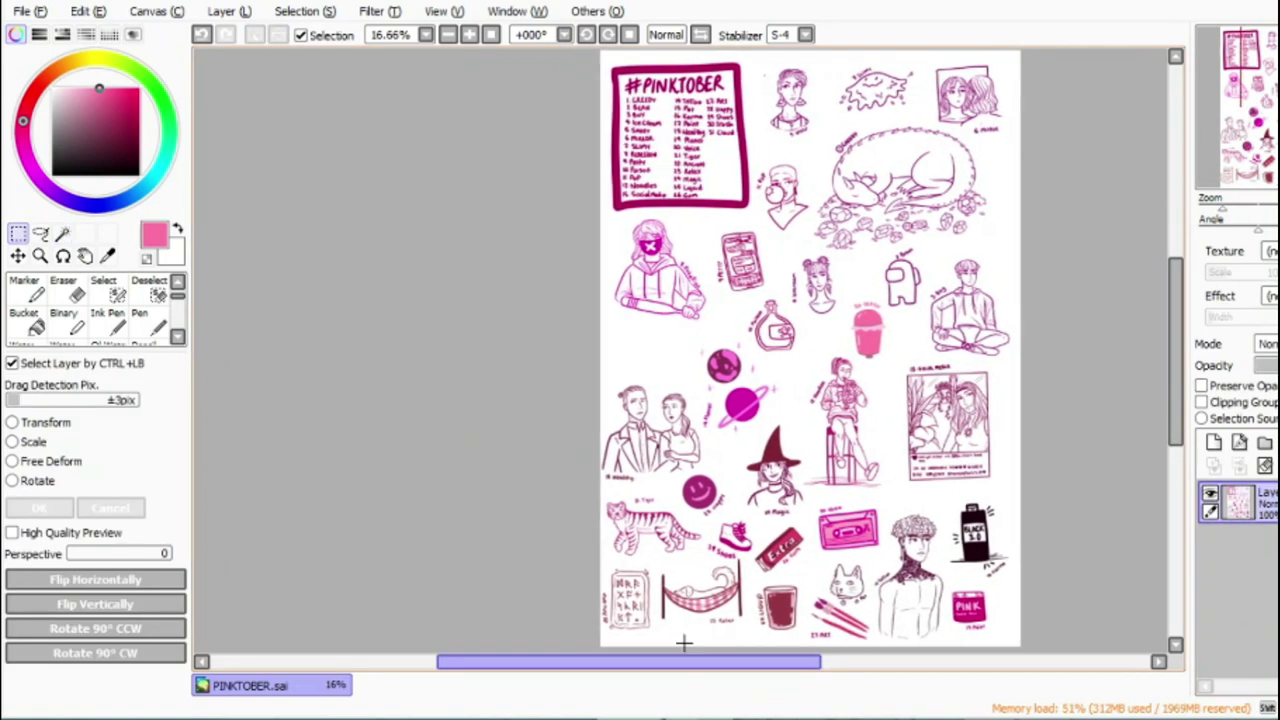
Step: Outline a long cloud in bright pink with the size 20 pen in the gap above the "Wealthy" couple and fill it
left_click(470, 36)
left_click(470, 36)
left_click(470, 36)
left_click(470, 36)
left_click(470, 36)
left_click(149, 322)
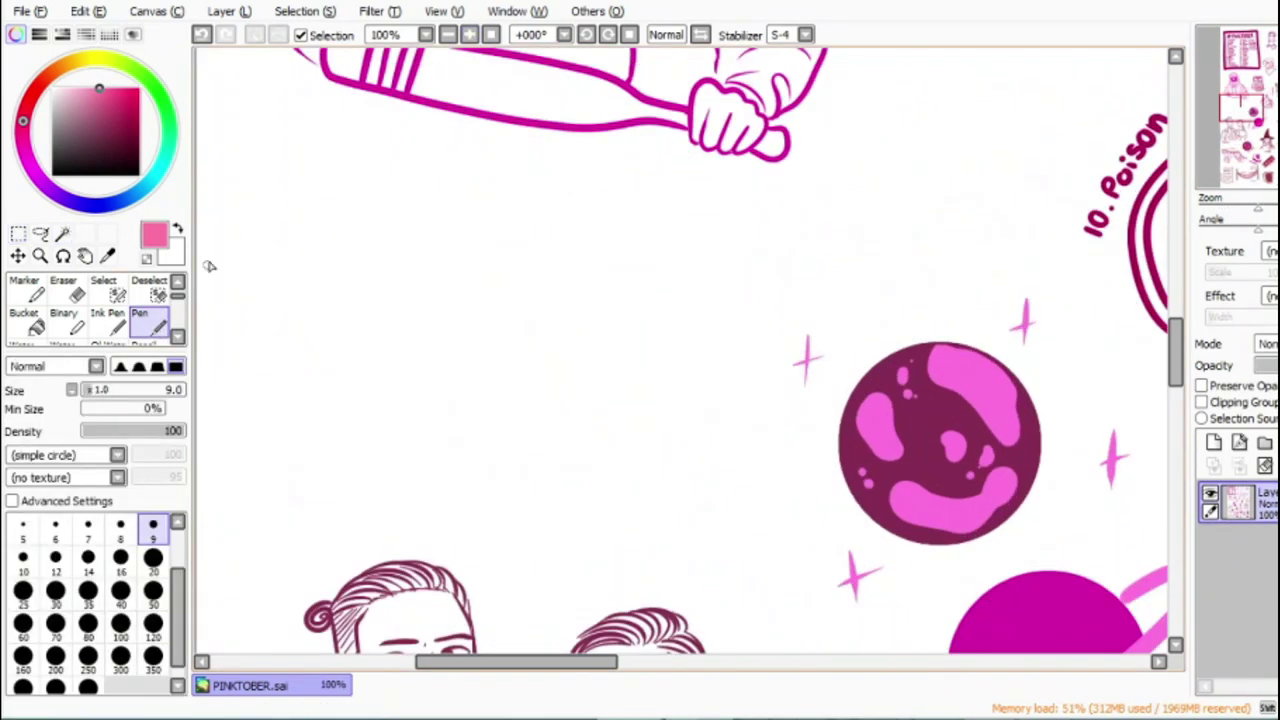
left_click(152, 562)
scroll(686, 334, "left", 5)
mouse_move(555, 272)
left_mouse_down()
mouse_move(657, 331)
mouse_move(913, 357)
mouse_move(988, 437)
mouse_move(738, 414)
mouse_move(525, 359)
mouse_move(495, 296)
mouse_move(580, 287)
left_mouse_up()
mouse_move(502, 302)
left_mouse_down()
mouse_move(539, 316)
mouse_move(631, 292)
mouse_move(620, 330)
left_mouse_up()
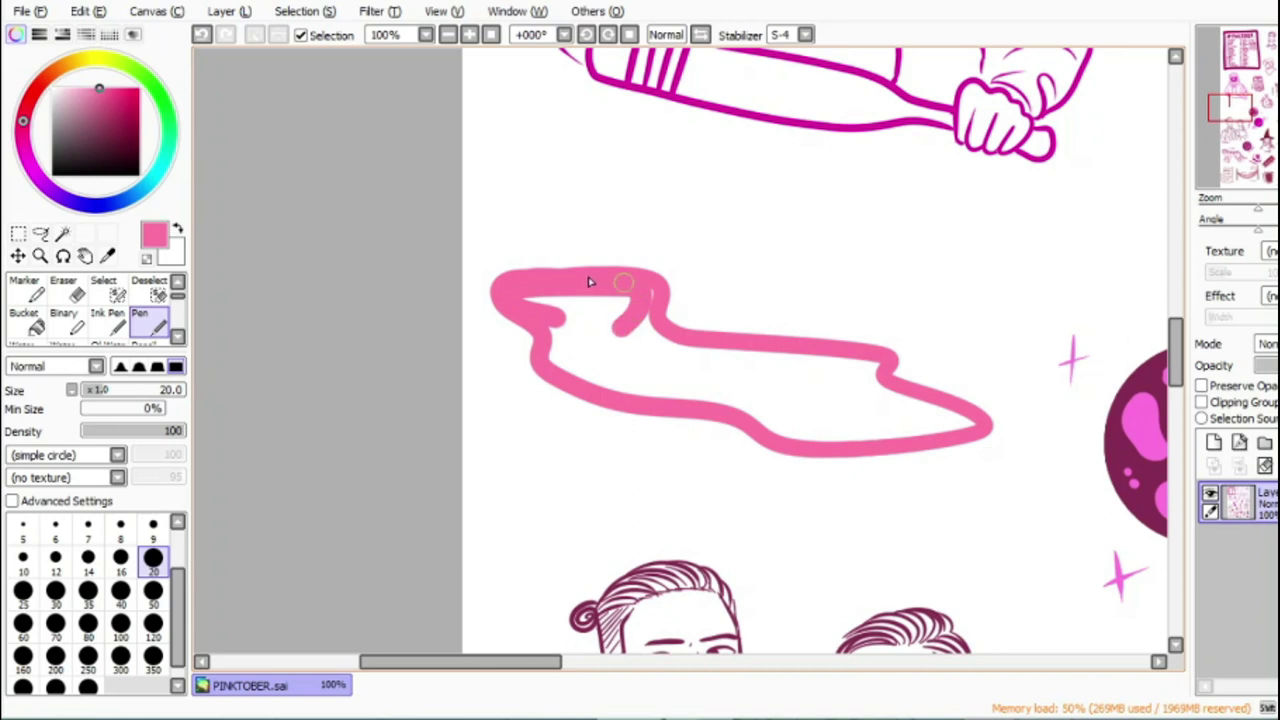
left_click(30, 321)
left_click(592, 352)
Step: Paint a large magenta cloud overlapping the pink one and a smaller magenta cloud at its lower left
left_click(149, 322)
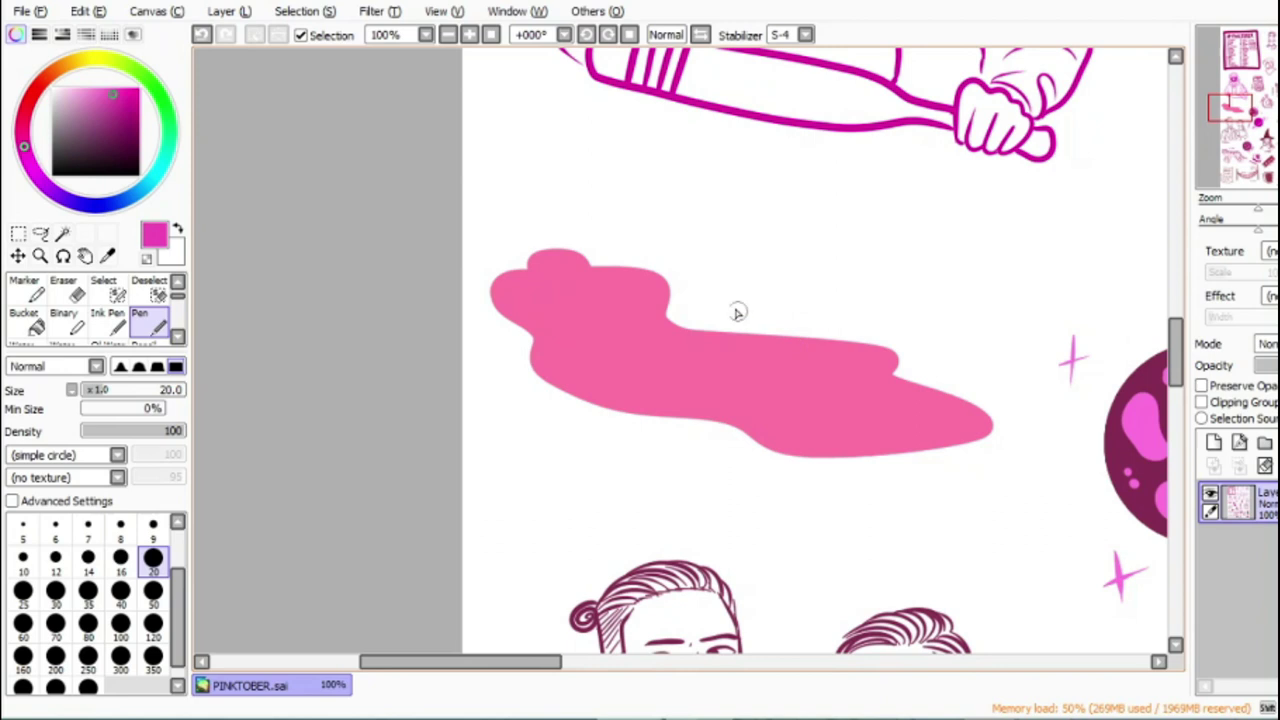
mouse_move(968, 242)
left_mouse_down()
mouse_move(854, 289)
mouse_move(692, 325)
mouse_move(711, 383)
mouse_move(1012, 313)
left_mouse_up()
mouse_move(1112, 301)
left_mouse_down()
mouse_move(948, 218)
mouse_move(1014, 229)
mouse_move(742, 374)
mouse_move(755, 324)
mouse_move(731, 314)
mouse_move(846, 323)
left_mouse_up()
mouse_move(868, 365)
left_mouse_down()
mouse_move(1090, 300)
mouse_move(1045, 268)
mouse_move(856, 264)
left_mouse_up()
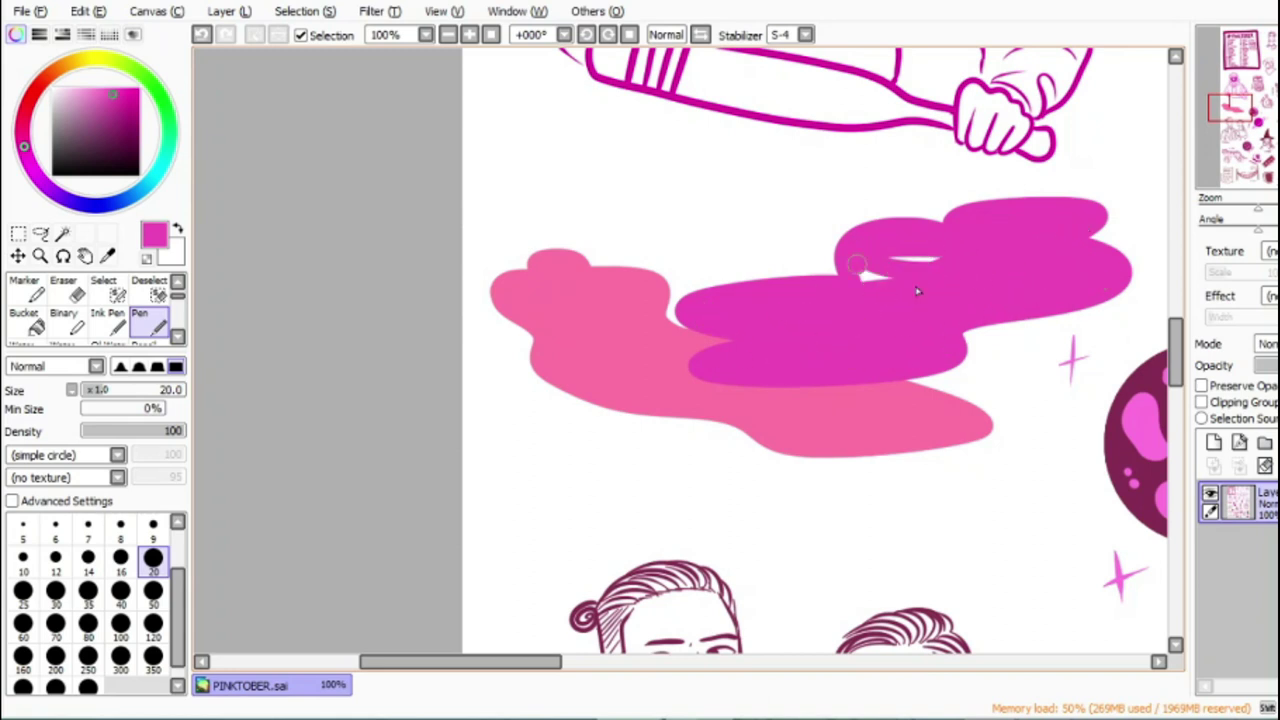
mouse_move(596, 404)
left_mouse_down()
mouse_move(597, 463)
mouse_move(563, 420)
mouse_move(628, 415)
left_mouse_up()
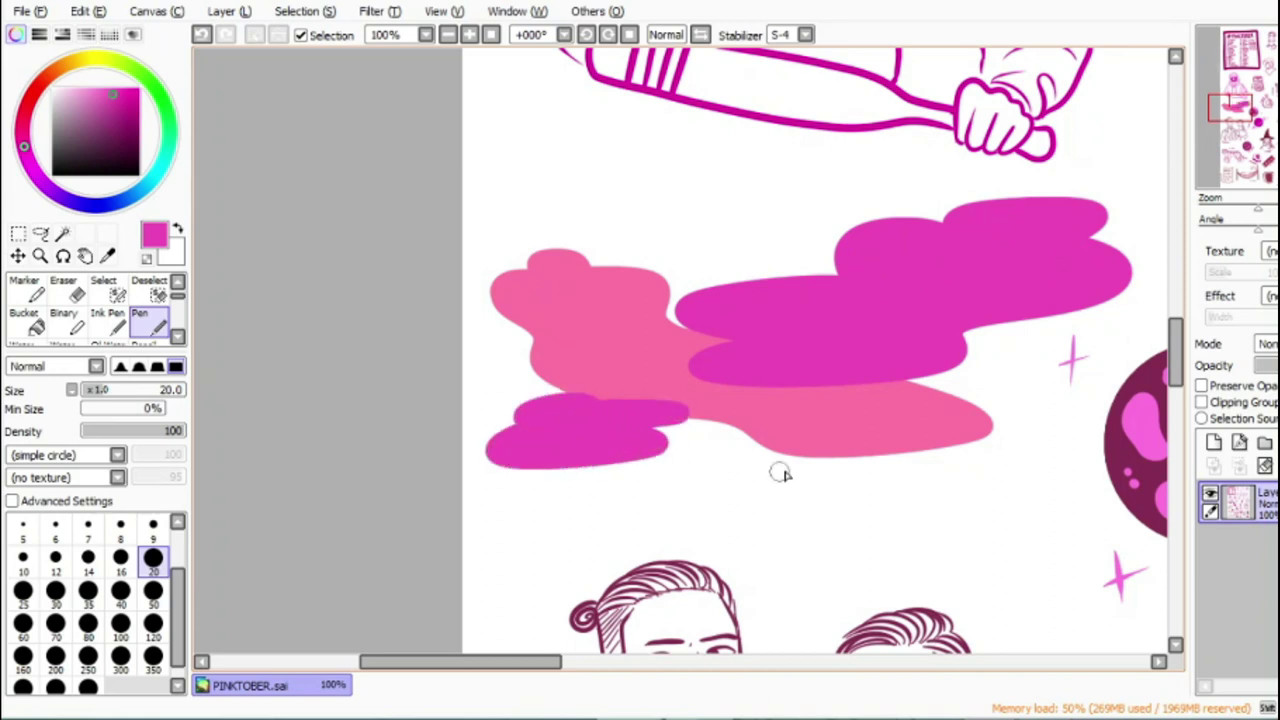
Step: Pick the bright pink again and add small cloud puffs beside and above the large clouds, redoing the upper one
left_click(826, 404, "alt")
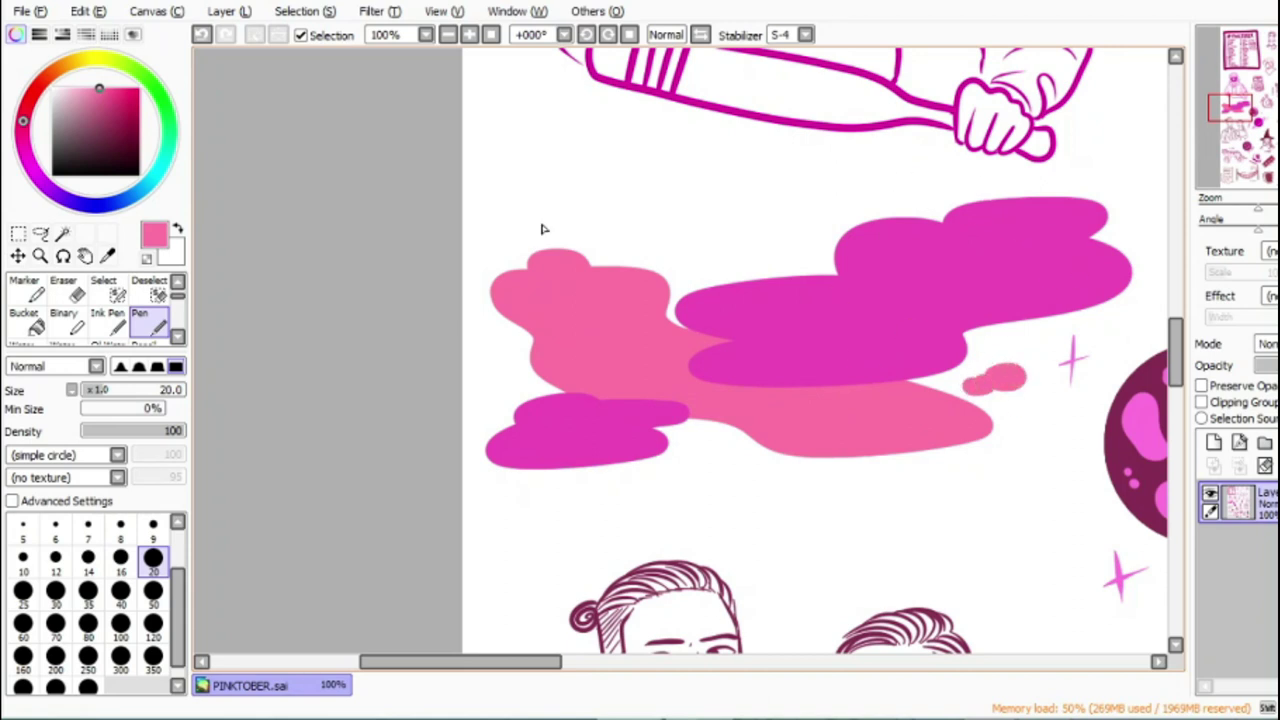
mouse_move(716, 210)
left_mouse_down()
mouse_move(712, 232)
mouse_move(728, 218)
left_mouse_up()
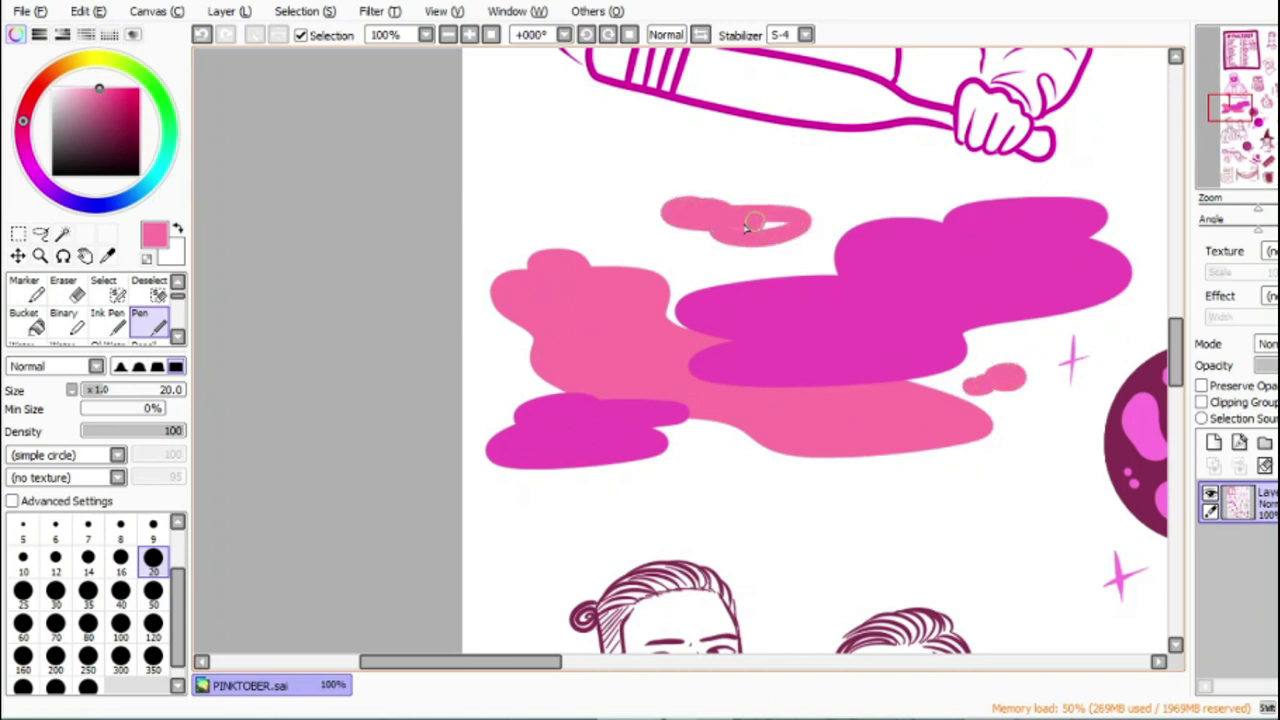
key("ctrl+z")
mouse_move(784, 200)
left_mouse_down()
mouse_move(654, 217)
mouse_move(803, 214)
mouse_move(735, 211)
left_mouse_up()
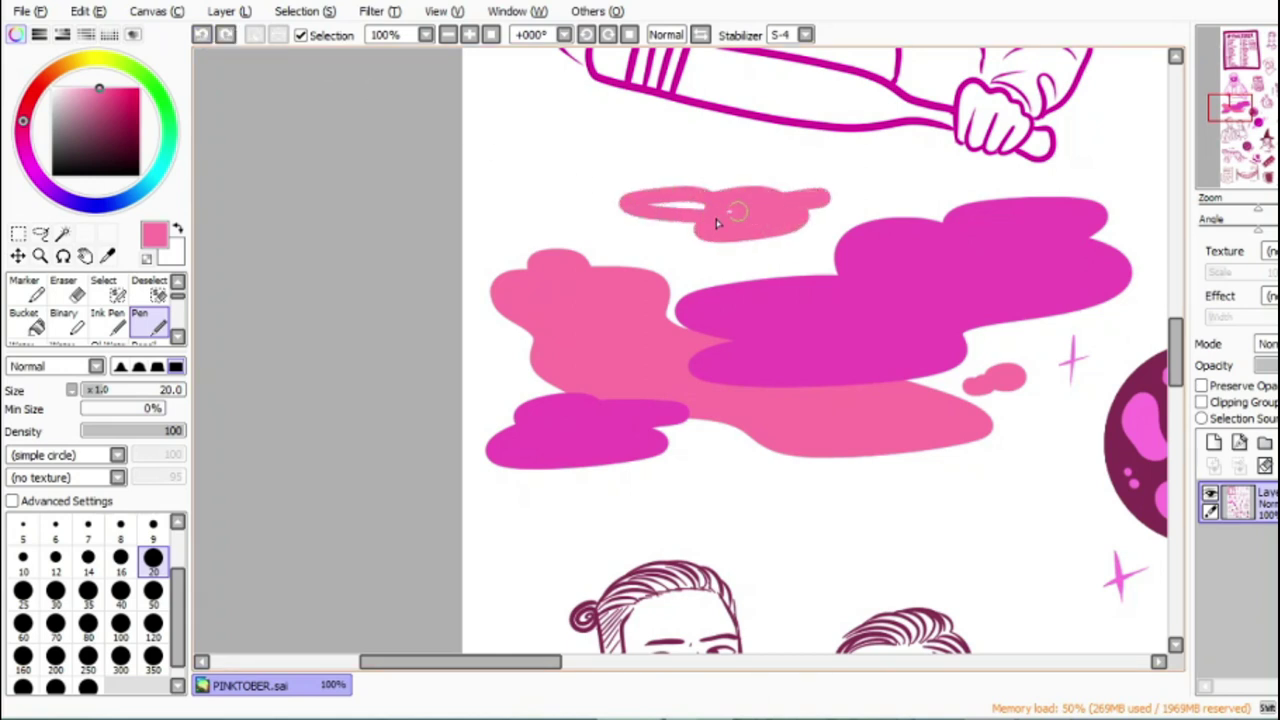
Step: Hand-letter the label "31. CLOUD" in bright pink below the clouds with the size 9 pen
left_click(448, 35)
left_click(448, 35)
left_click(448, 35)
left_click(470, 35)
left_click(470, 35)
left_click(470, 35)
left_click(470, 35)
left_click(470, 35)
scroll(1116, 383, "down", 3)
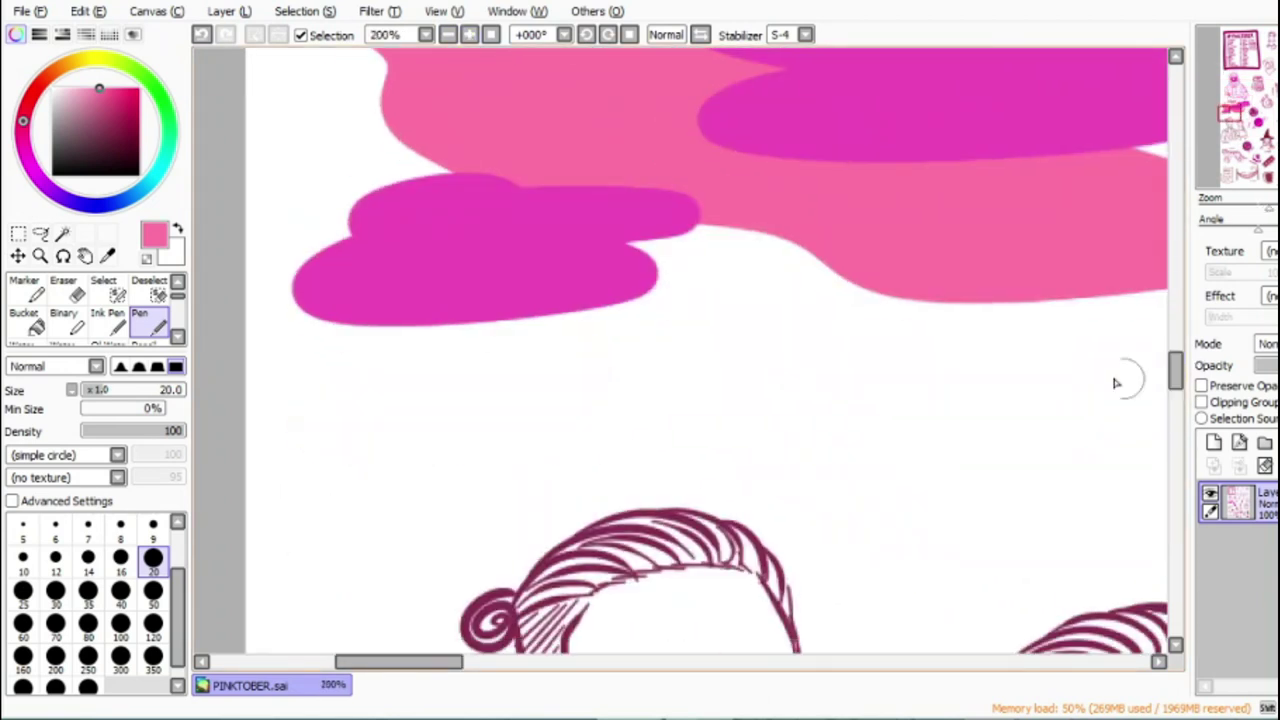
left_click(153, 526)
mouse_move(623, 340)
left_mouse_down()
mouse_move(625, 382)
mouse_move(679, 381)
left_mouse_up()
left_click(208, 41)
left_click(713, 365)
left_click_drag(447, 662, 478, 662)
mouse_move(529, 349)
left_mouse_down()
mouse_move(534, 387)
mouse_move(575, 384)
left_mouse_up()
mouse_move(608, 340)
left_mouse_down()
mouse_move(666, 340)
mouse_move(676, 390)
left_mouse_up()
left_click_drag(676, 338, 685, 383)
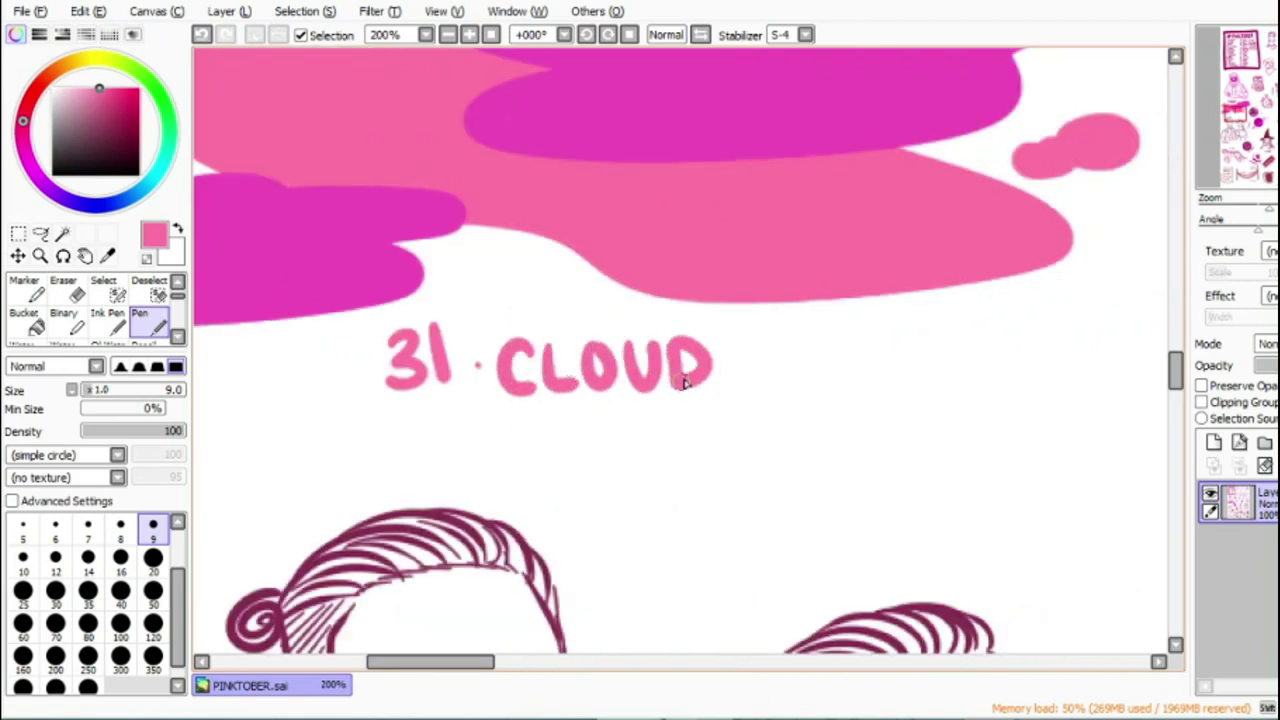
Step: Lasso the "Relax" hammock drawing with its label and move it slightly down toward the page's lower edge
left_click(447, 35)
left_click(447, 35)
left_click(447, 35)
left_click_drag(1177, 357, 1183, 321)
left_click(492, 36)
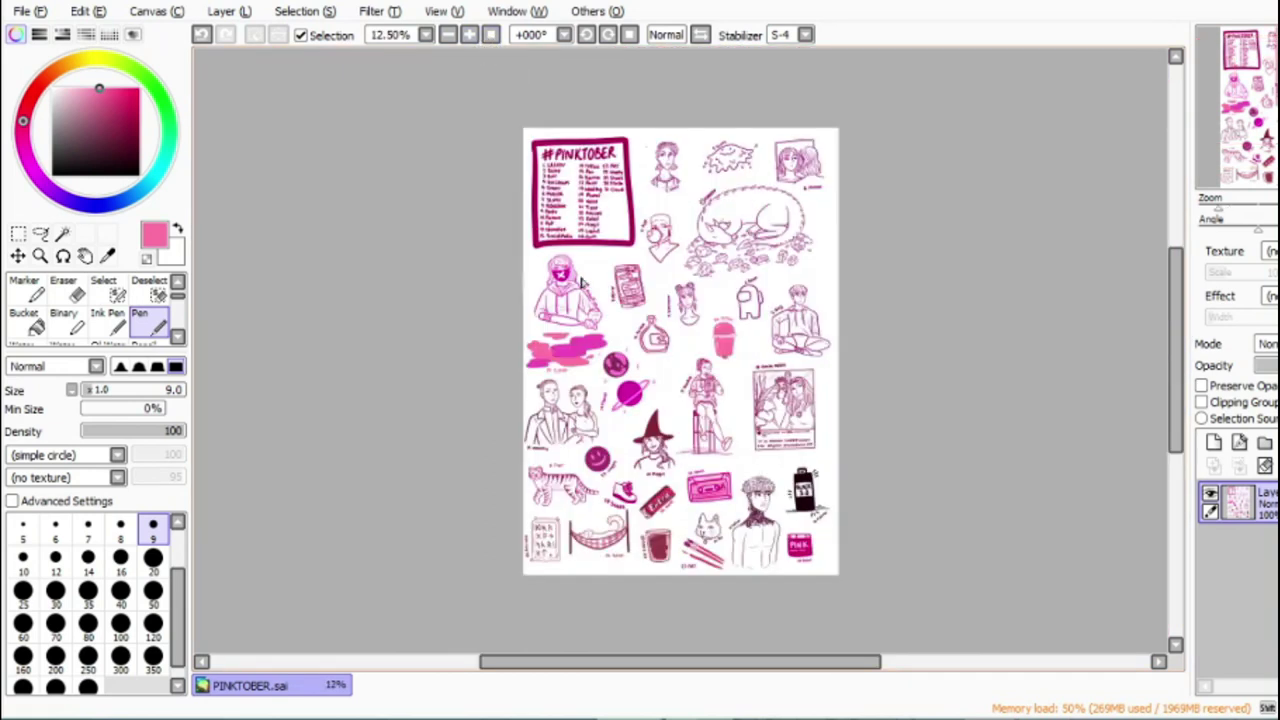
scroll(937, 366, "down", 2)
left_click(470, 35)
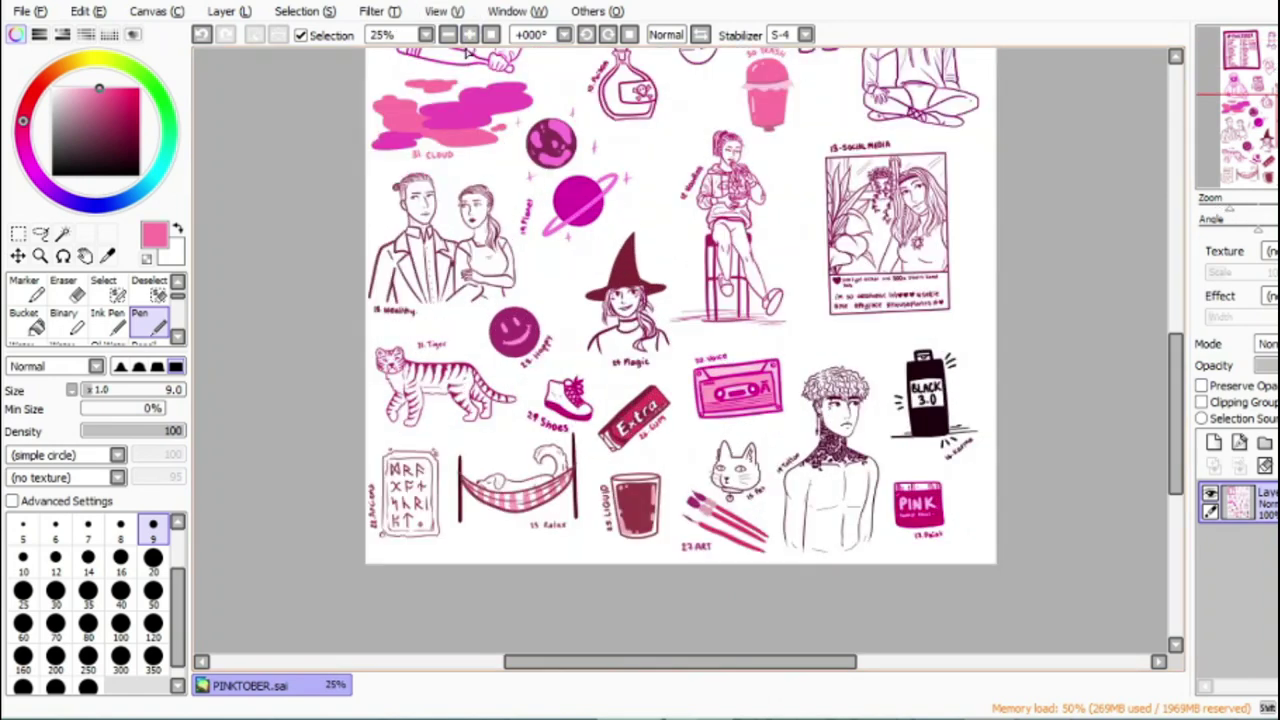
key("l")
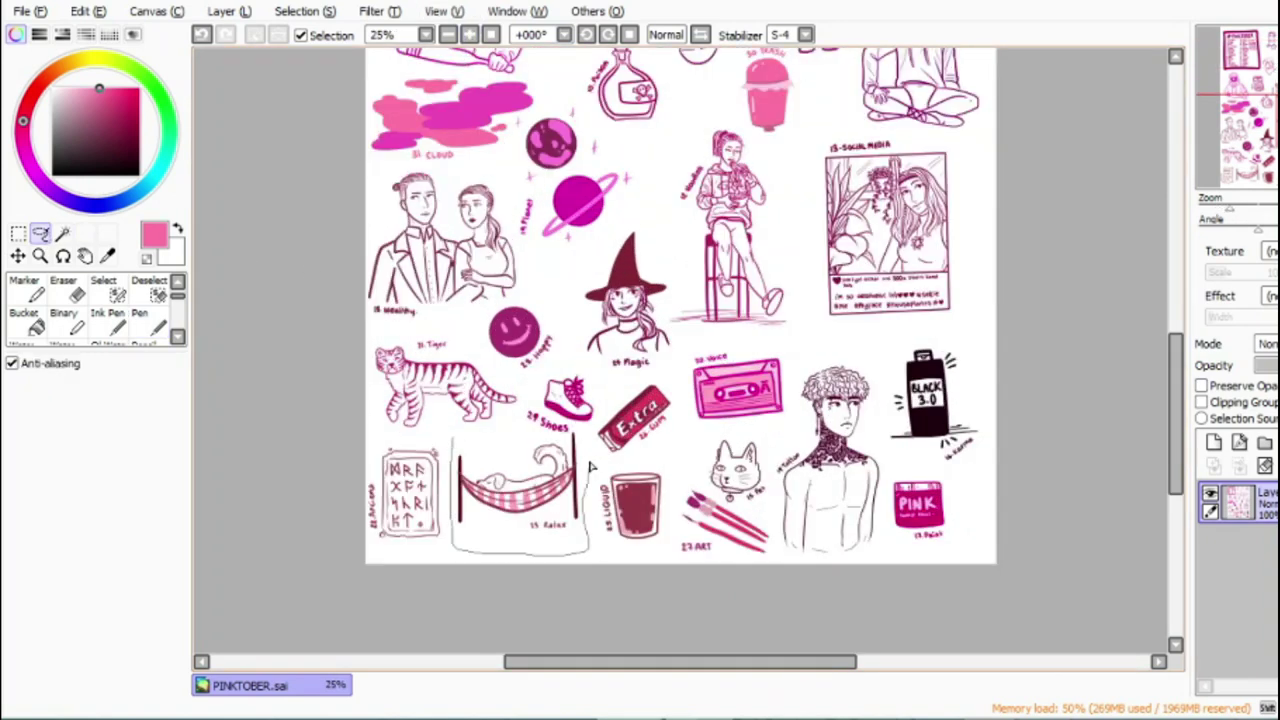
left_click_drag(521, 438, 458, 436)
left_click(20, 257)
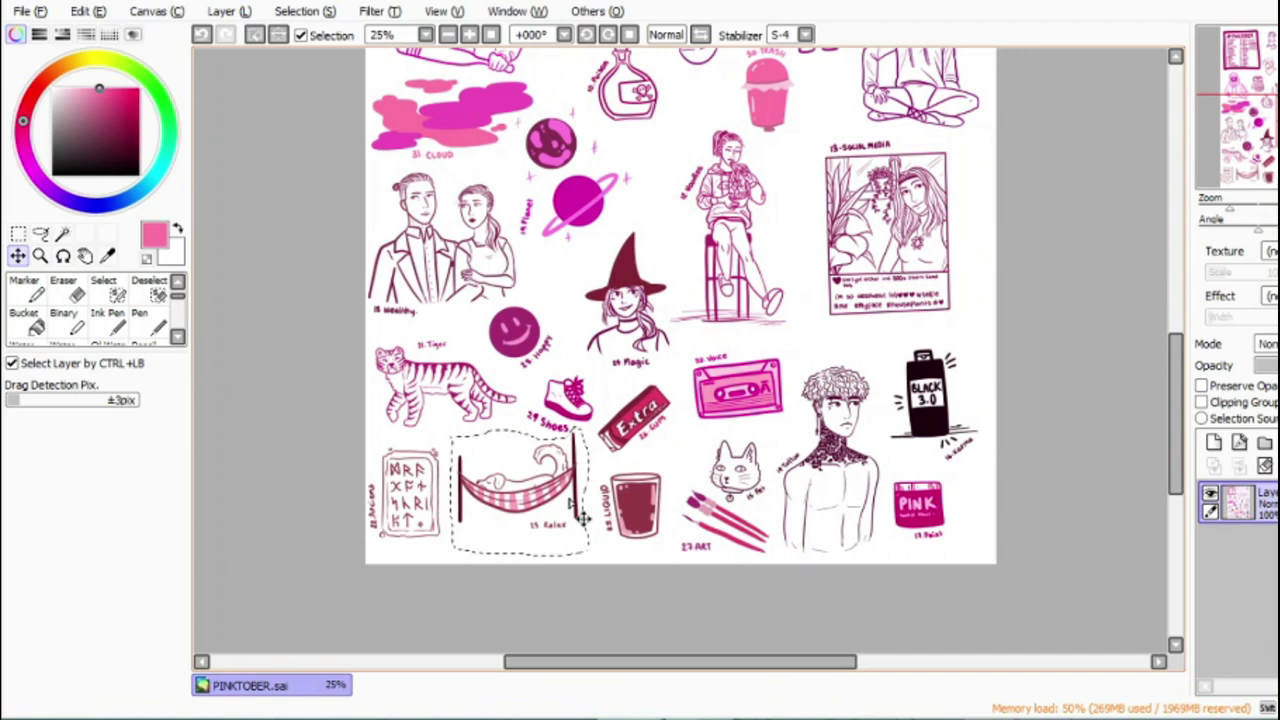
left_click_drag(581, 510, 585, 531)
Step: Swap the "Happy" smiley and "Shoes" drawings, placing the smiley beside the tiger and the shoe between the couple and the witch
left_click(40, 233)
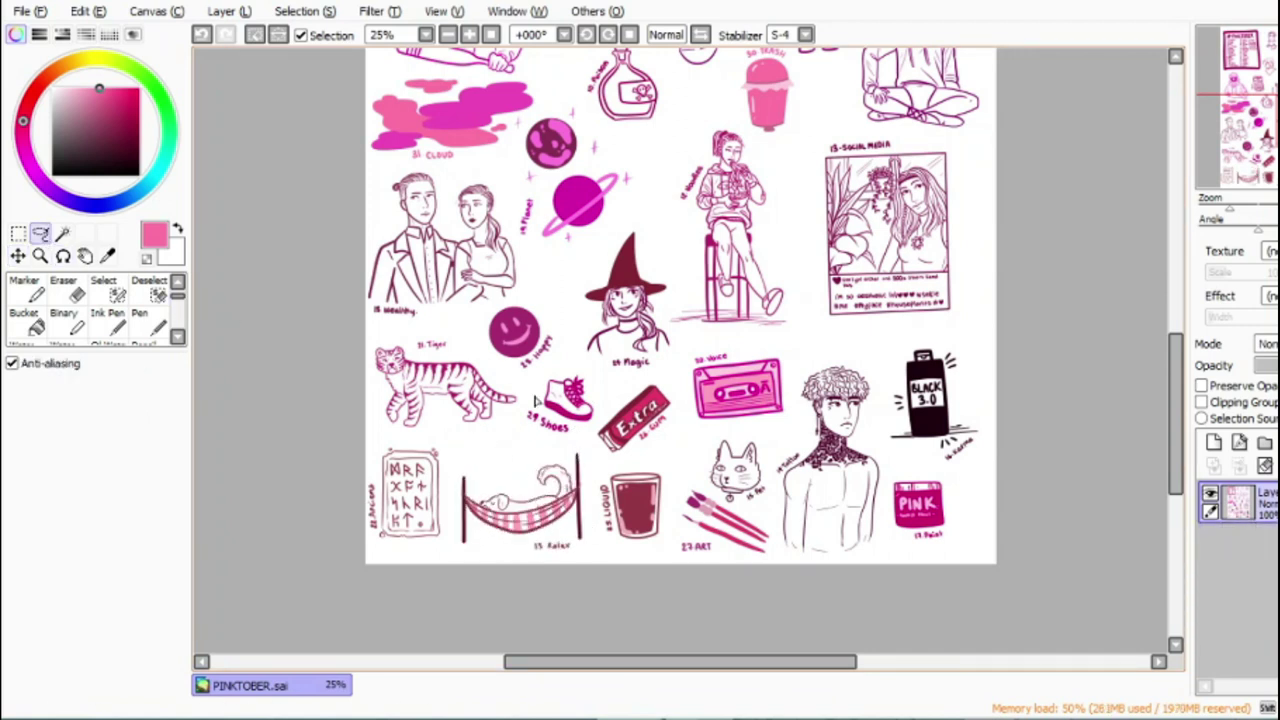
mouse_move(580, 428)
left_mouse_down()
mouse_move(567, 338)
mouse_move(569, 364)
mouse_move(496, 460)
mouse_move(504, 438)
mouse_move(555, 404)
mouse_move(548, 440)
mouse_move(552, 422)
left_mouse_up()
key("ctrl")
left_click(40, 233)
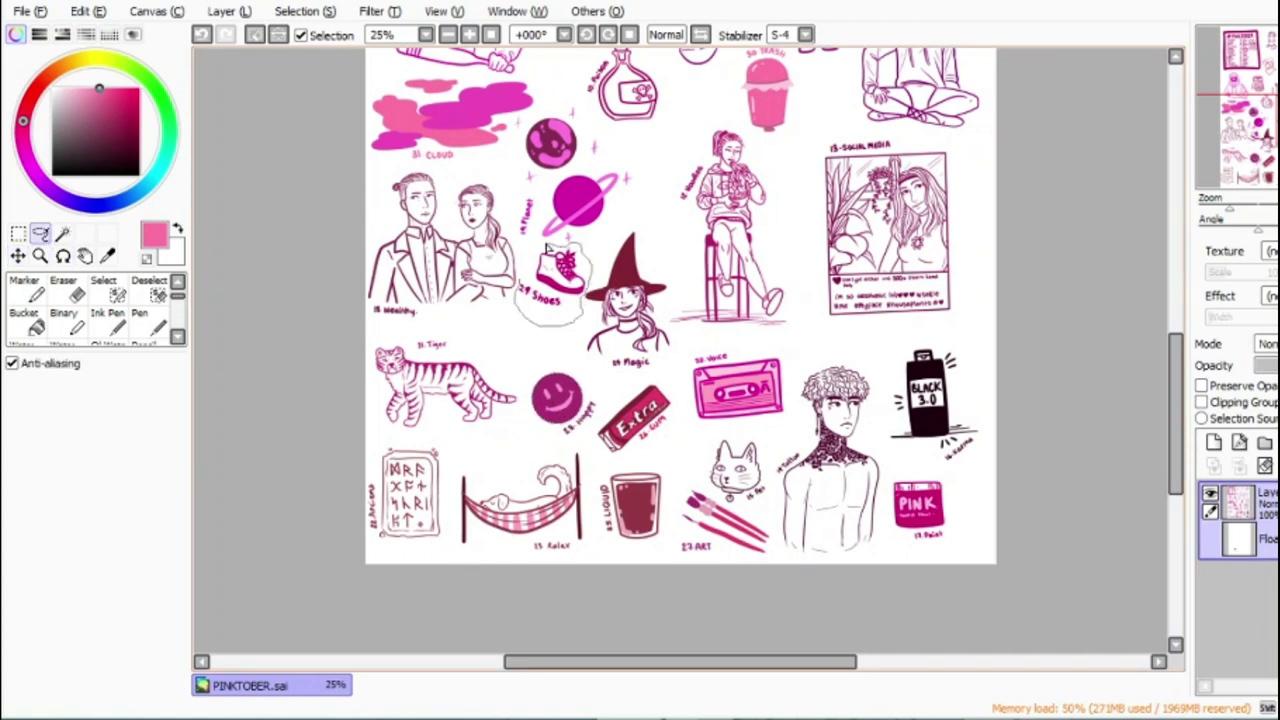
left_click(18, 256)
mouse_move(555, 310)
left_mouse_down()
mouse_move(505, 398)
mouse_move(538, 354)
left_mouse_up()
left_click(18, 234)
left_click(451, 538)
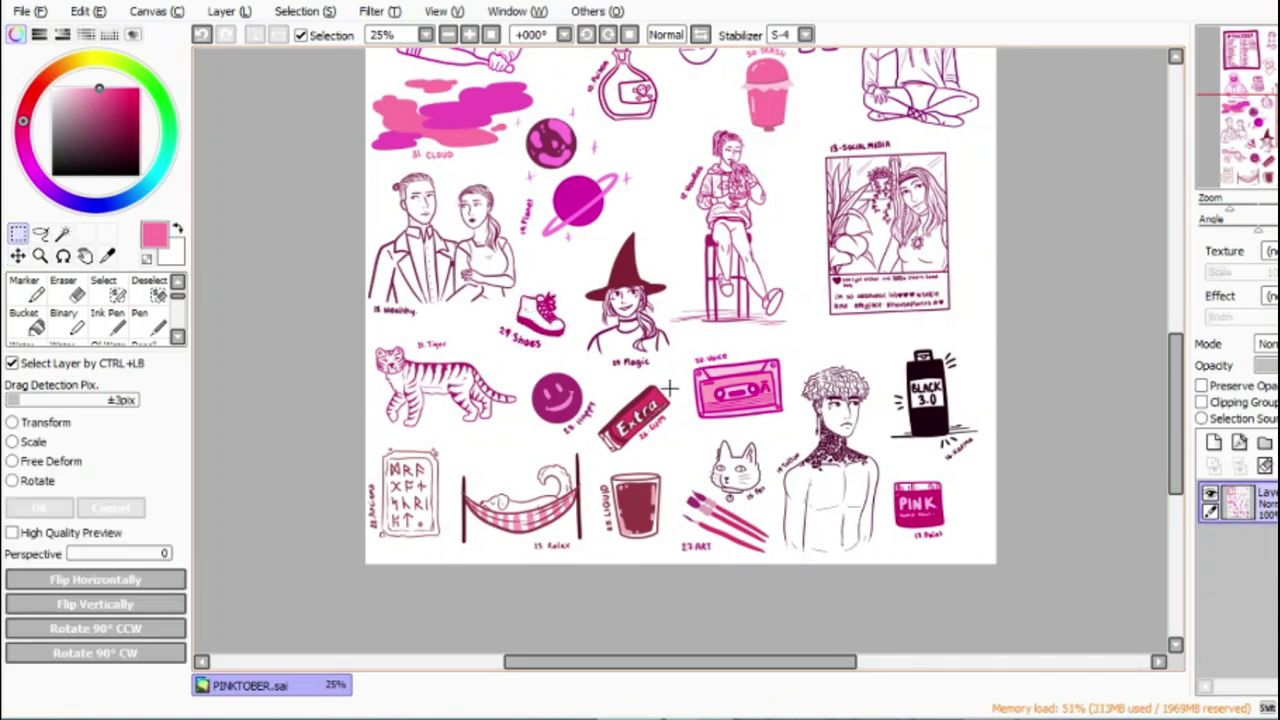
Step: Lasso the "Pet" cat drawing with its label, shift it slightly up and left, and clear the selection
left_click(44, 234)
mouse_move(716, 496)
left_mouse_down()
mouse_move(710, 445)
mouse_move(744, 473)
mouse_move(740, 441)
left_mouse_up()
left_click(18, 256)
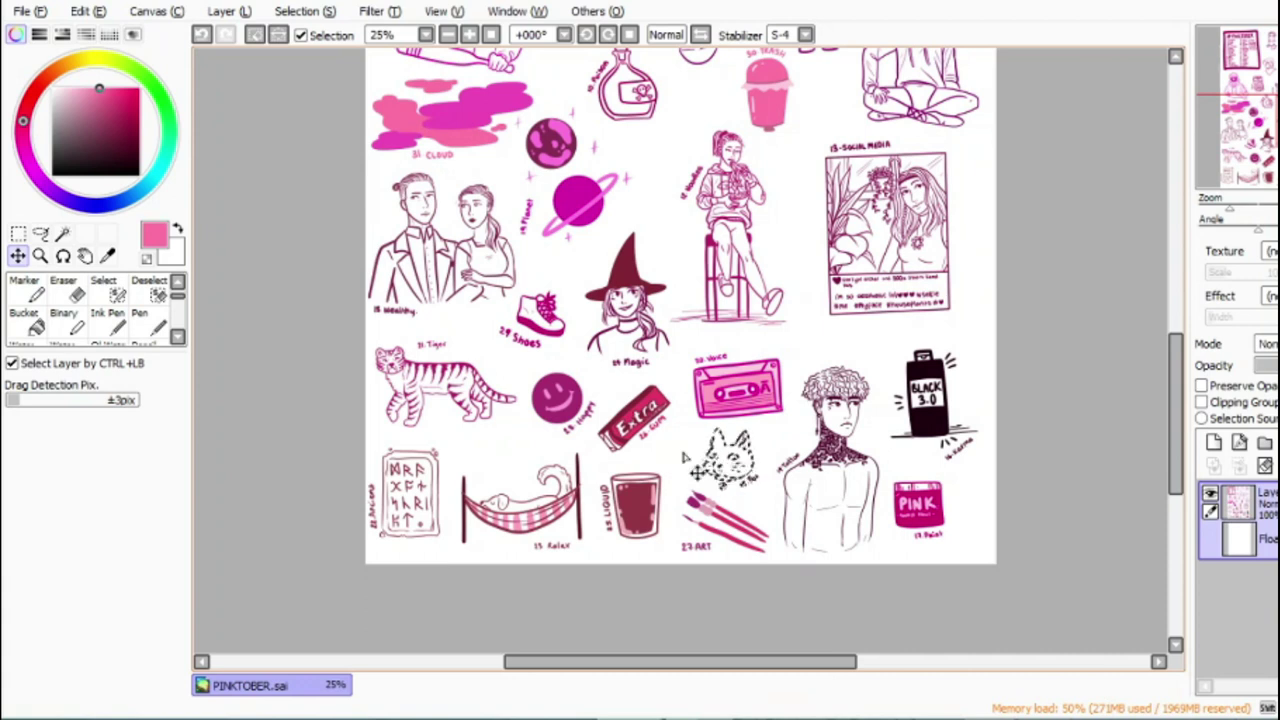
left_click(18, 234)
left_click(309, 282)
left_click(491, 37)
left_click(474, 38)
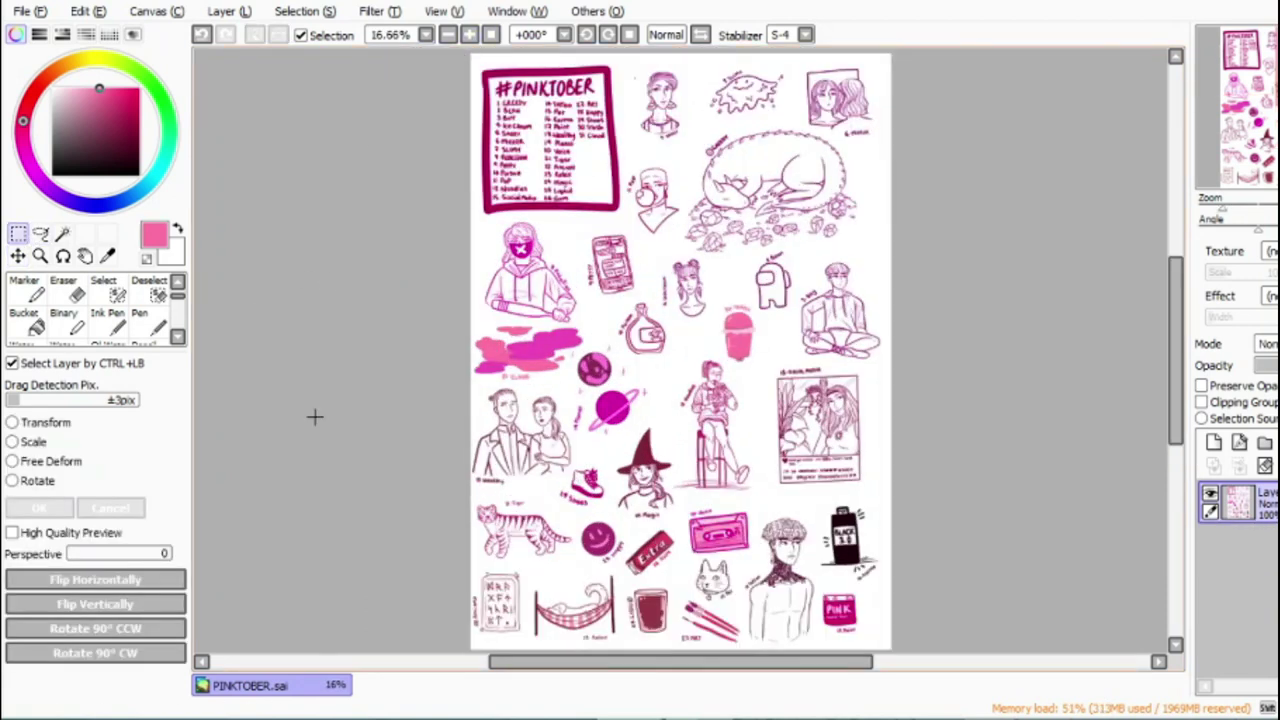
Step: Add a new layer and place it beneath the sketch layer for colouring
left_click(470, 36)
left_click(470, 36)
left_click(470, 36)
left_click(470, 36)
left_click(470, 36)
left_click(470, 36)
left_click(1214, 442)
left_click_drag(1244, 530, 1242, 562)
Step: Close the gaps in the "Poison" bottle's inner outline with the size 9 pen and bucket-fill the liquid in its dark magenta
left_click_drag(1190, 354, 1180, 345)
right_click(308, 379)
left_click(28, 323)
left_click(286, 376)
left_click(203, 35)
left_click(137, 328)
left_click_drag(316, 260, 354, 268)
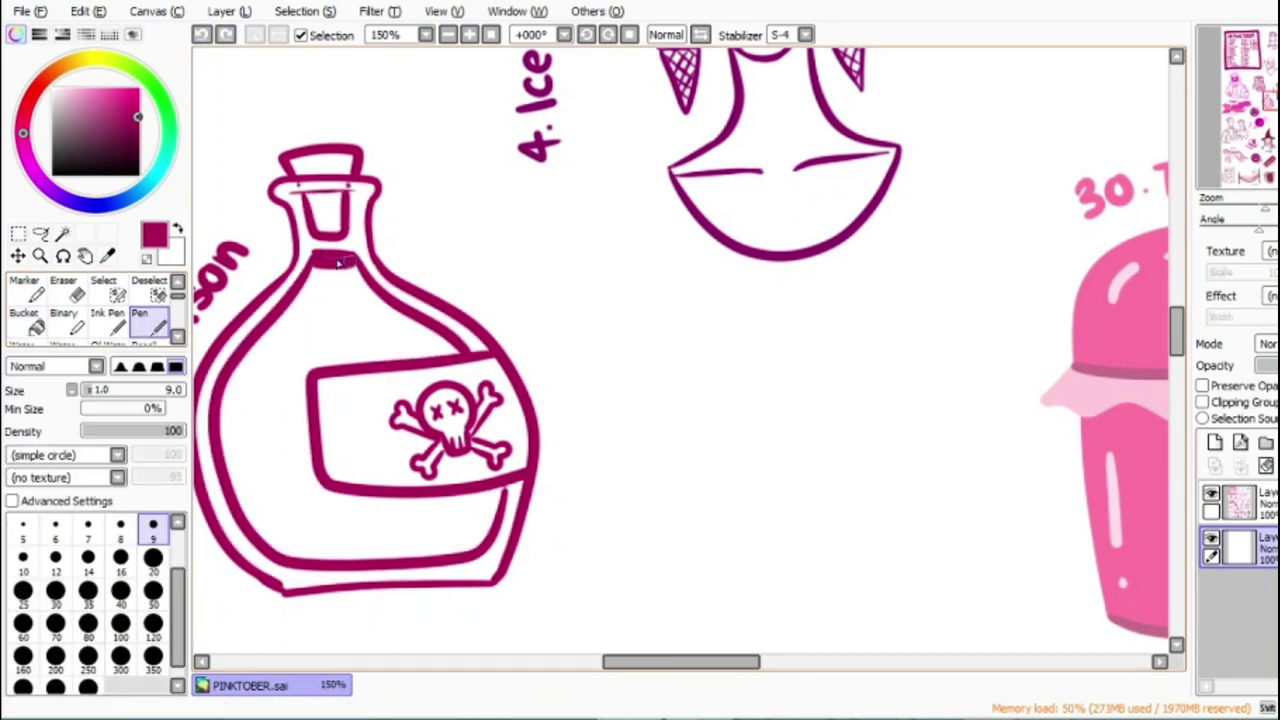
mouse_move(505, 490)
left_mouse_down()
mouse_move(463, 495)
mouse_move(494, 498)
left_mouse_up()
left_click(33, 321)
left_click(287, 297)
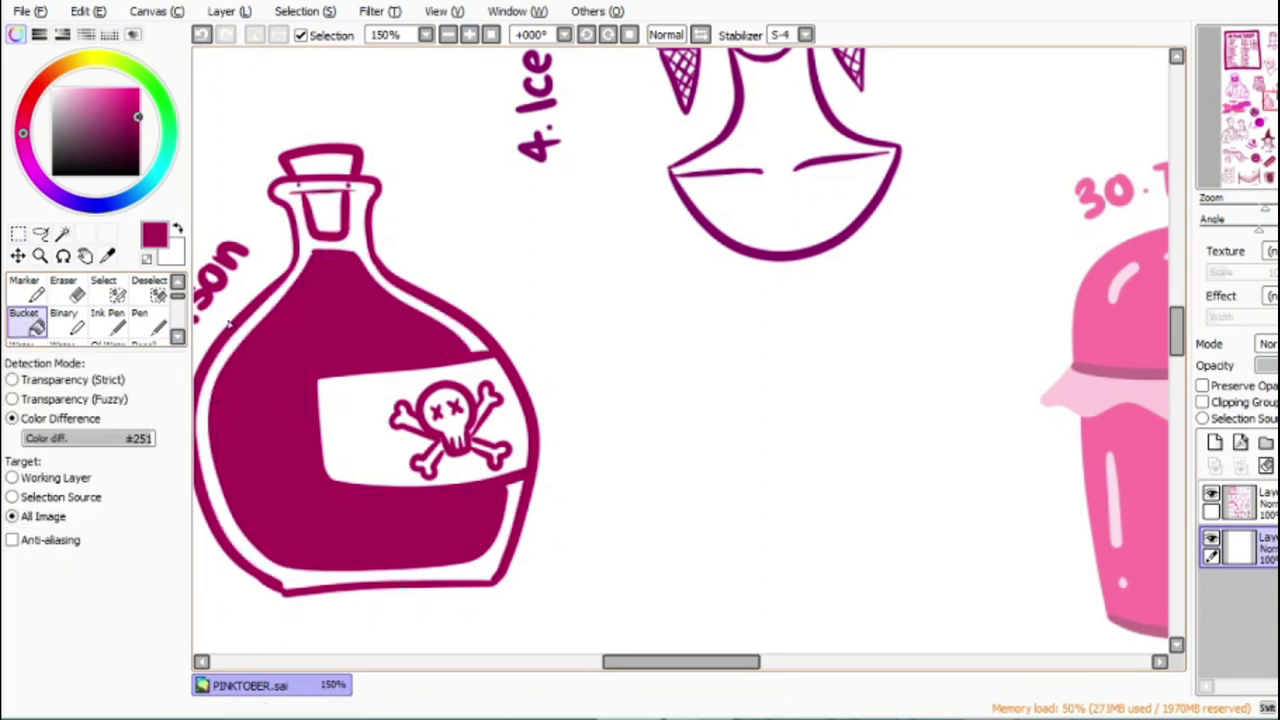
Step: Dot light pink highlights on the poison liquid around the skull label with the pen
left_click(73, 88)
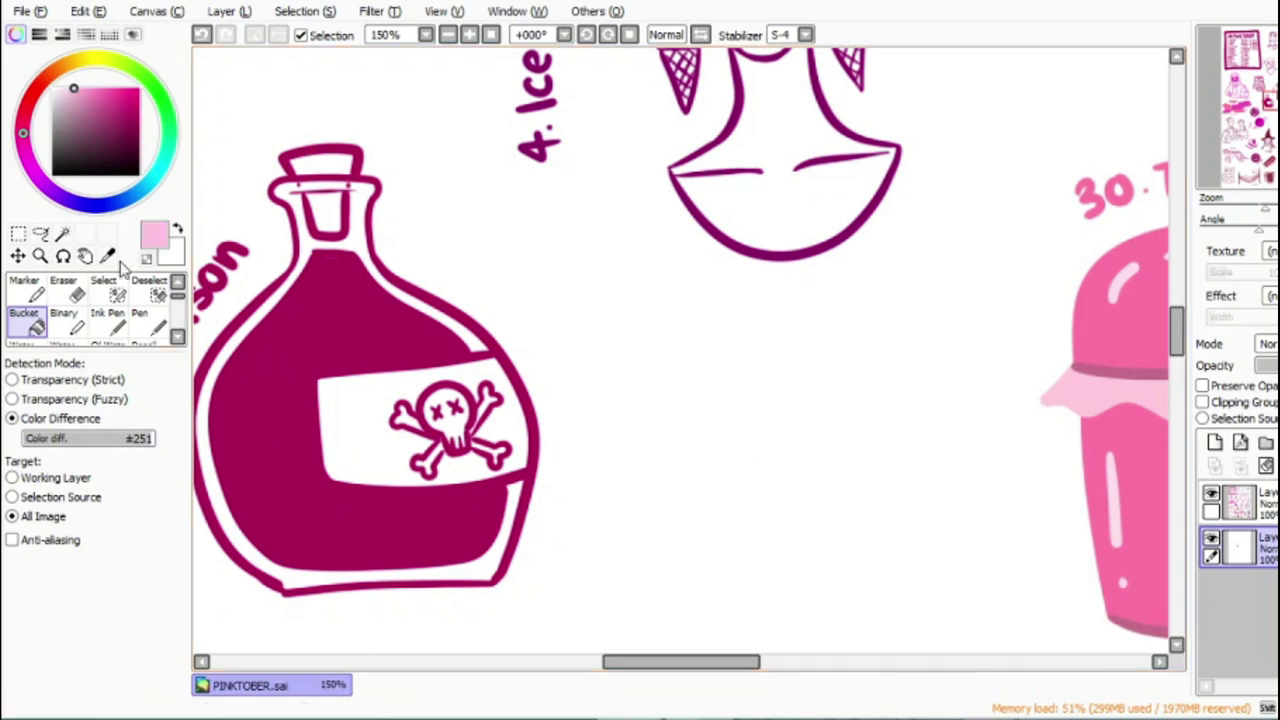
left_click(140, 320)
left_click(410, 348)
left_click(413, 511)
left_click(339, 523)
Step: Bucket-fill the "Bean" character's body and backpack with light pink
left_click_drag(695, 662, 832, 664)
left_click_drag(1177, 341, 1177, 307)
right_click(672, 263)
left_click(24, 116)
left_click(139, 89)
left_click(78, 88)
left_click(24, 320)
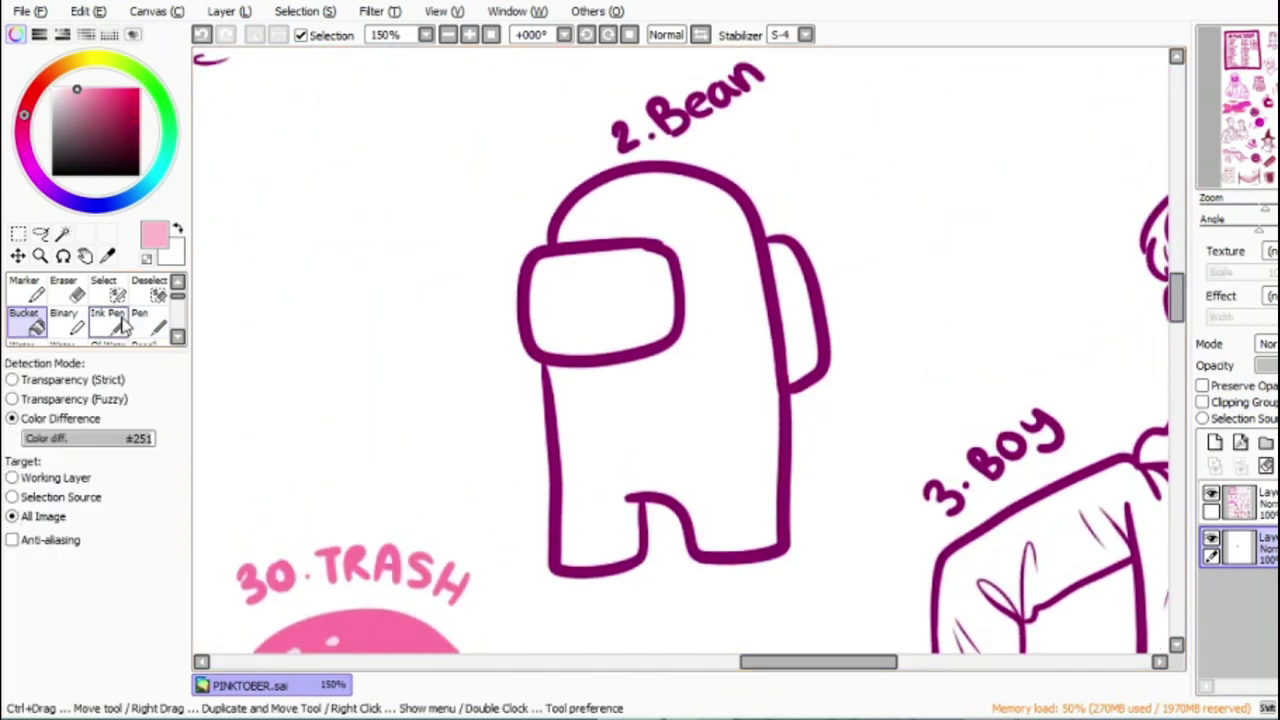
left_click(698, 265)
left_click(796, 292)
left_click(72, 102)
left_click(587, 312)
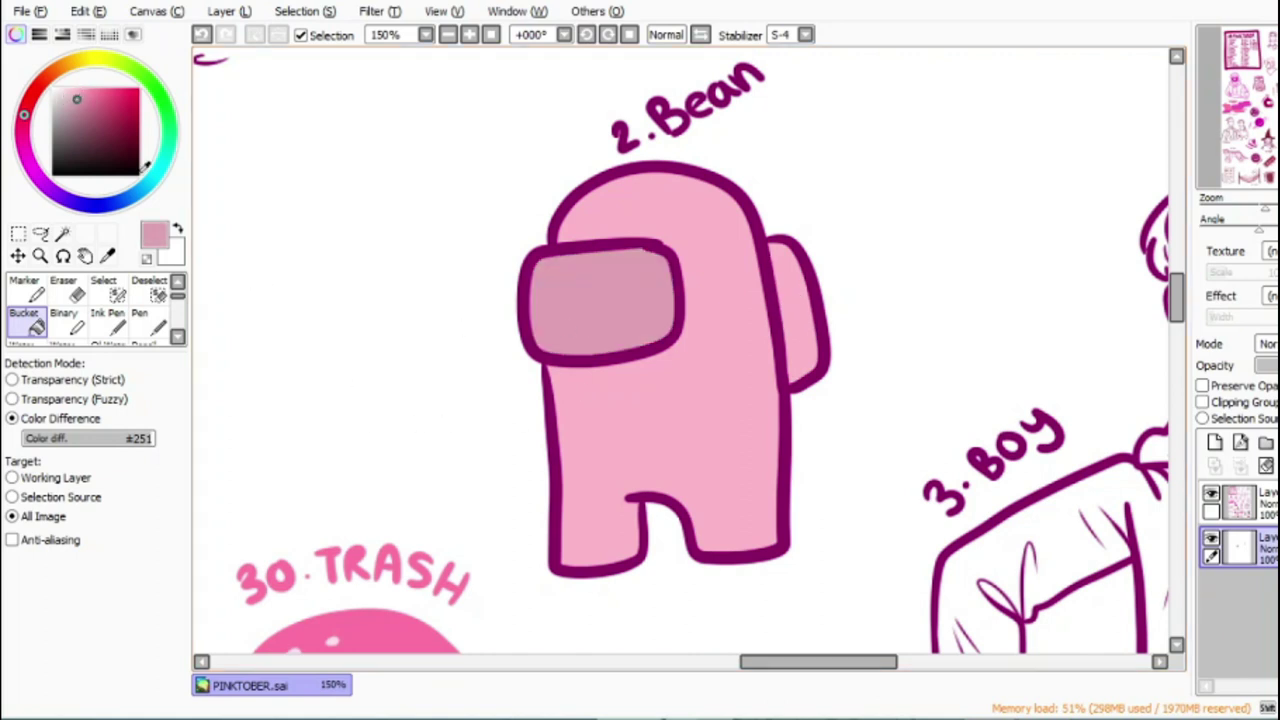
left_click(203, 36)
Step: Fill the Bean's visor with light grey and add very pale pink shine marks along its upper edge with the size 9 pen
left_click(61, 97)
left_click(624, 327)
left_click_drag(60, 92, 60, 88)
left_click(155, 326)
left_click_drag(541, 300, 585, 272)
left_click(612, 272)
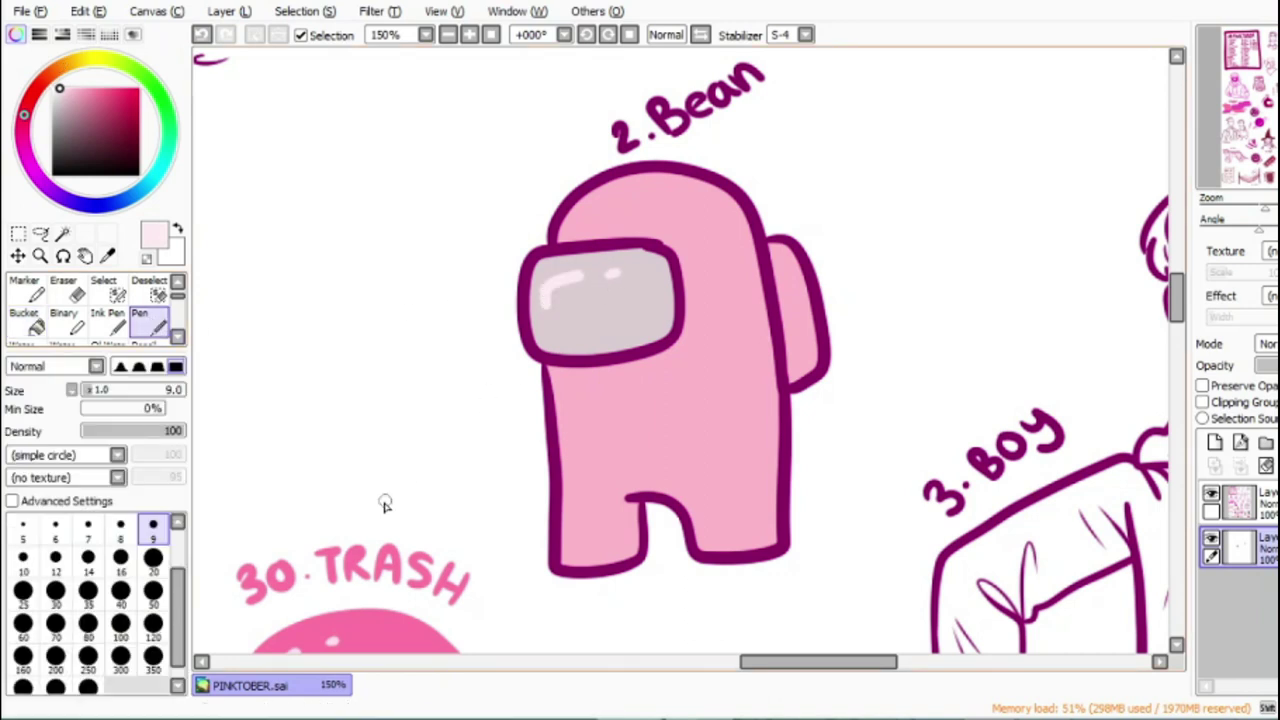
Step: Fill the "Slimy" blob with bright magenta-pink and colour its surrounding droplets with the size 9 pen
left_click(447, 35)
left_click(447, 35)
left_click_drag(1181, 477, 1188, 244)
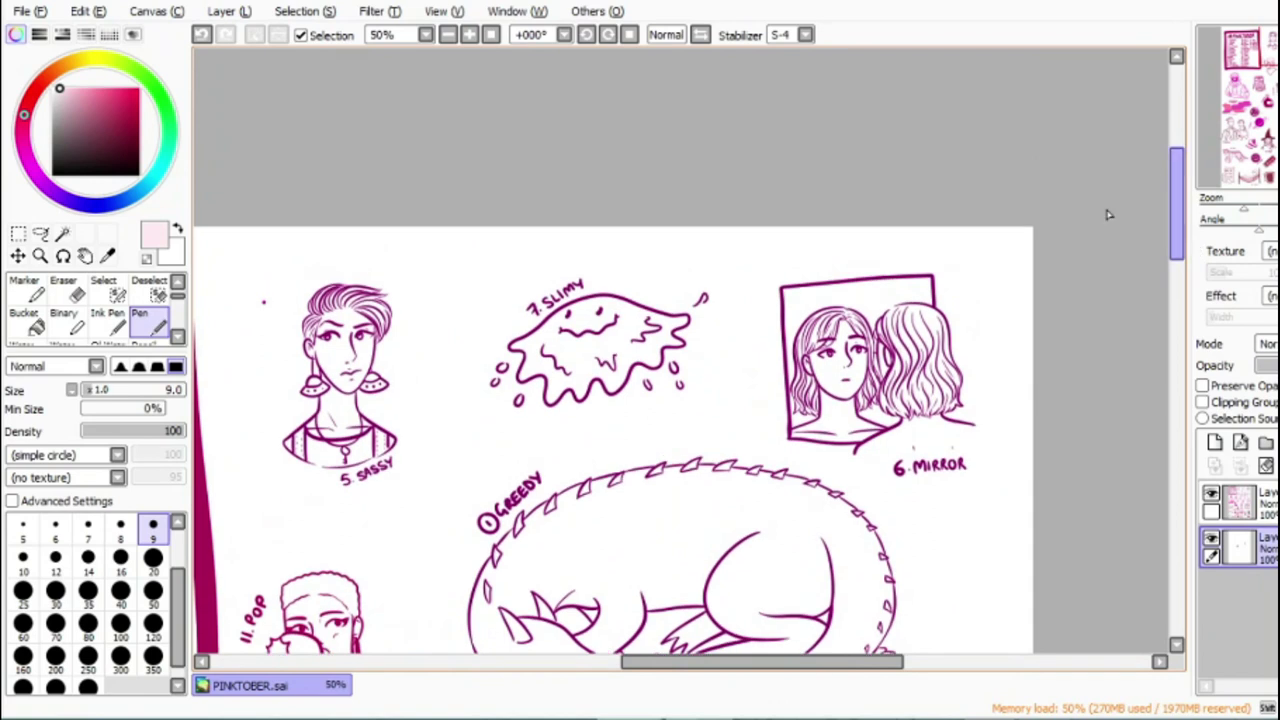
left_click(24, 135)
left_click(113, 88)
left_click(27, 322)
left_click(535, 395)
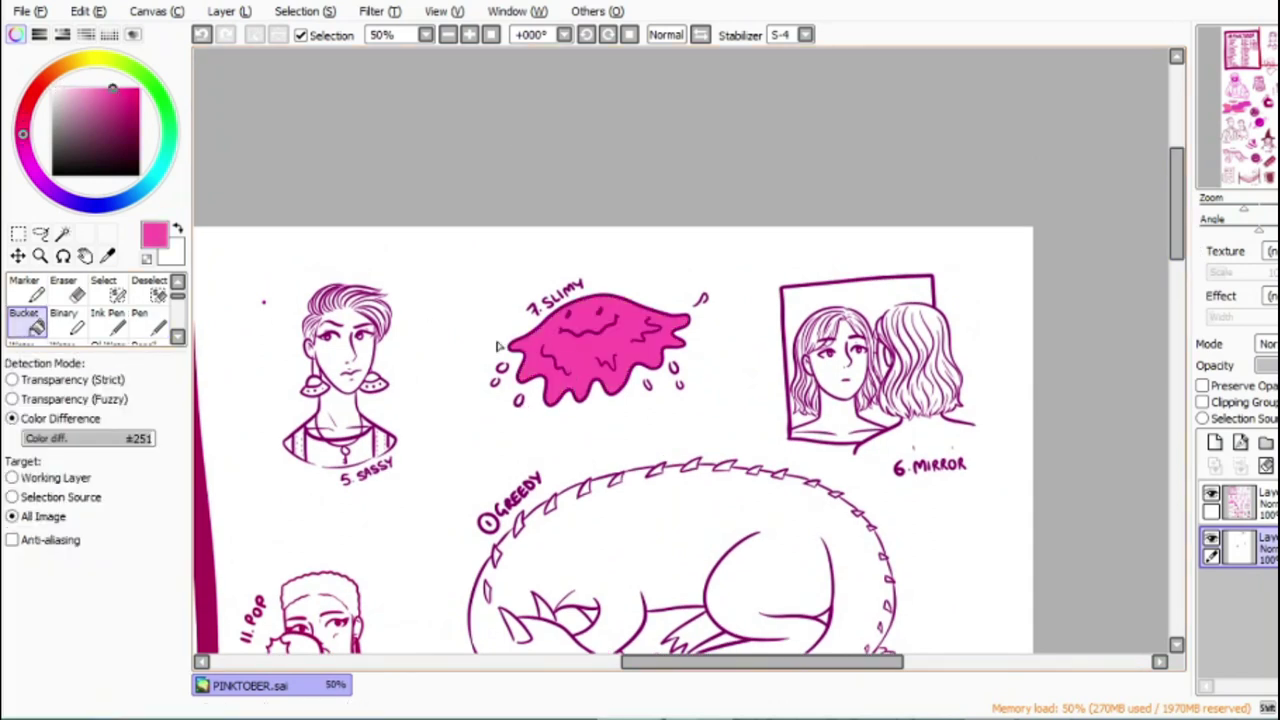
left_click(469, 35)
key("n")
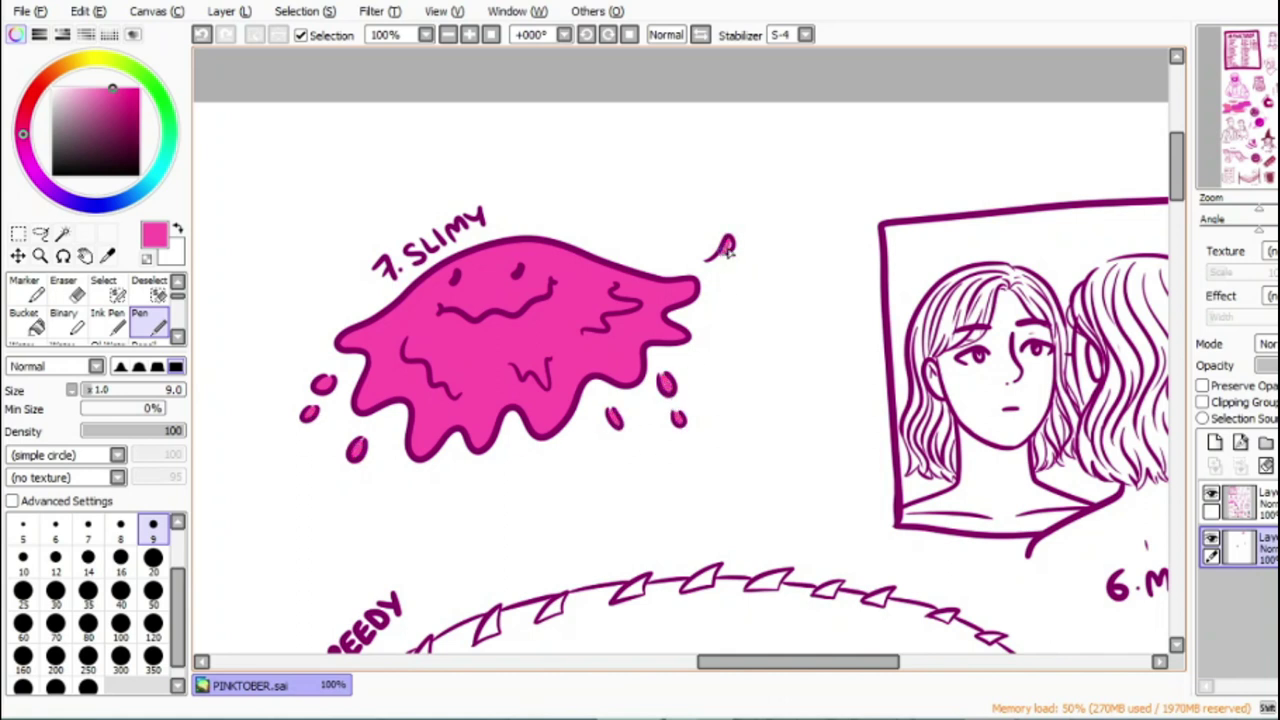
Step: Draw light pink shine strokes across the slime blob with the size 9 pen, undoing the last stroke
left_click(69, 88)
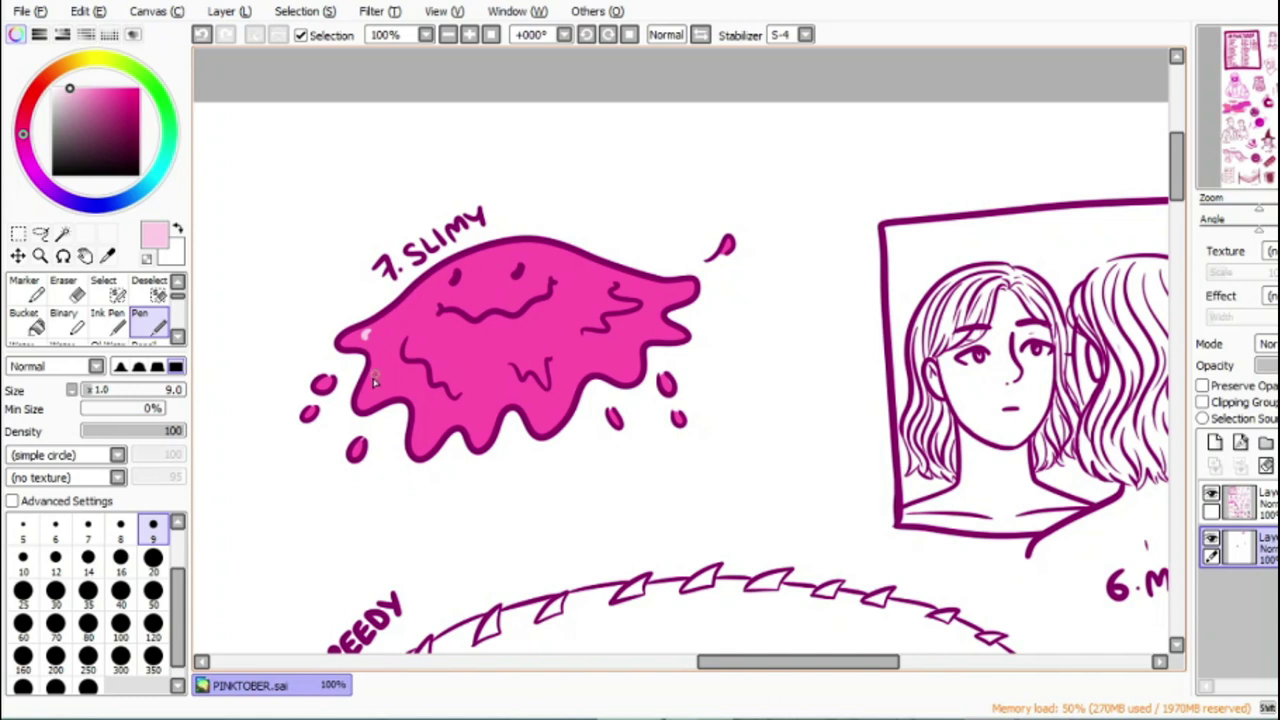
mouse_move(450, 418)
left_mouse_down()
mouse_move(553, 420)
mouse_move(589, 362)
left_mouse_up()
left_click_drag(426, 352, 445, 366)
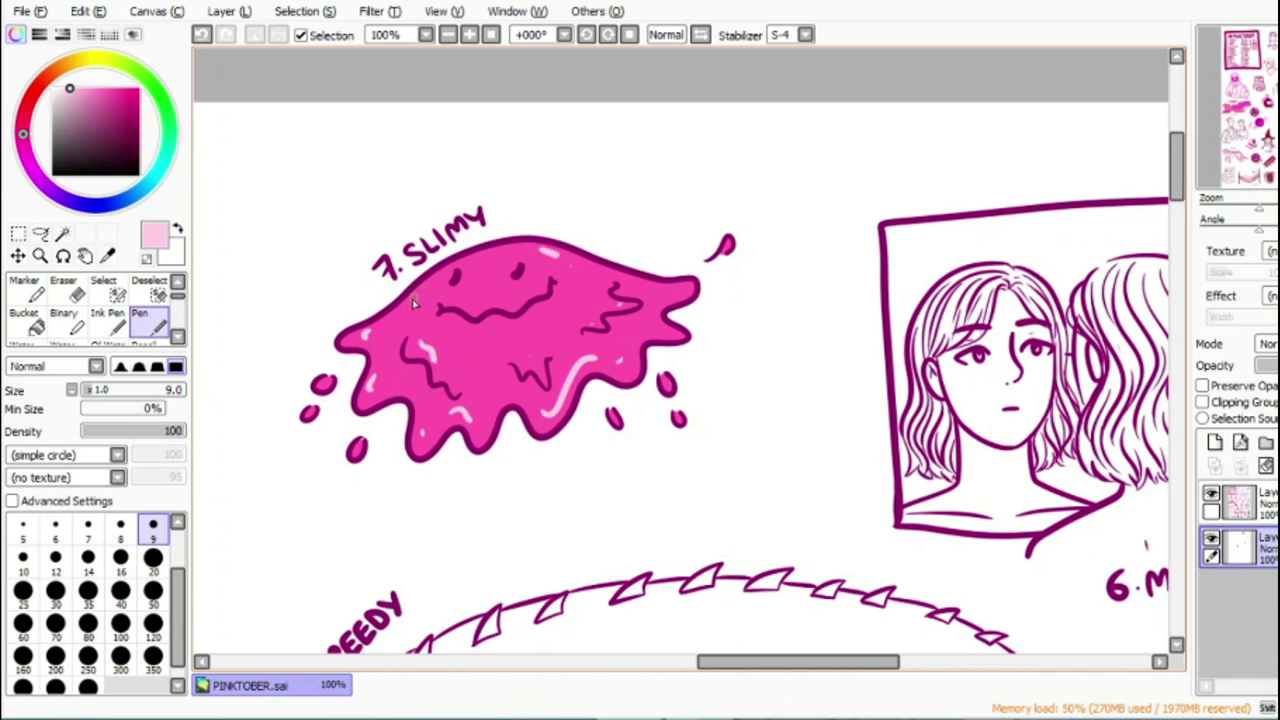
left_click_drag(525, 246, 550, 253)
left_click(203, 36)
Step: Merge the sketch layer with the colour layer below it
left_click(491, 36)
left_click(470, 36)
left_click(1250, 500)
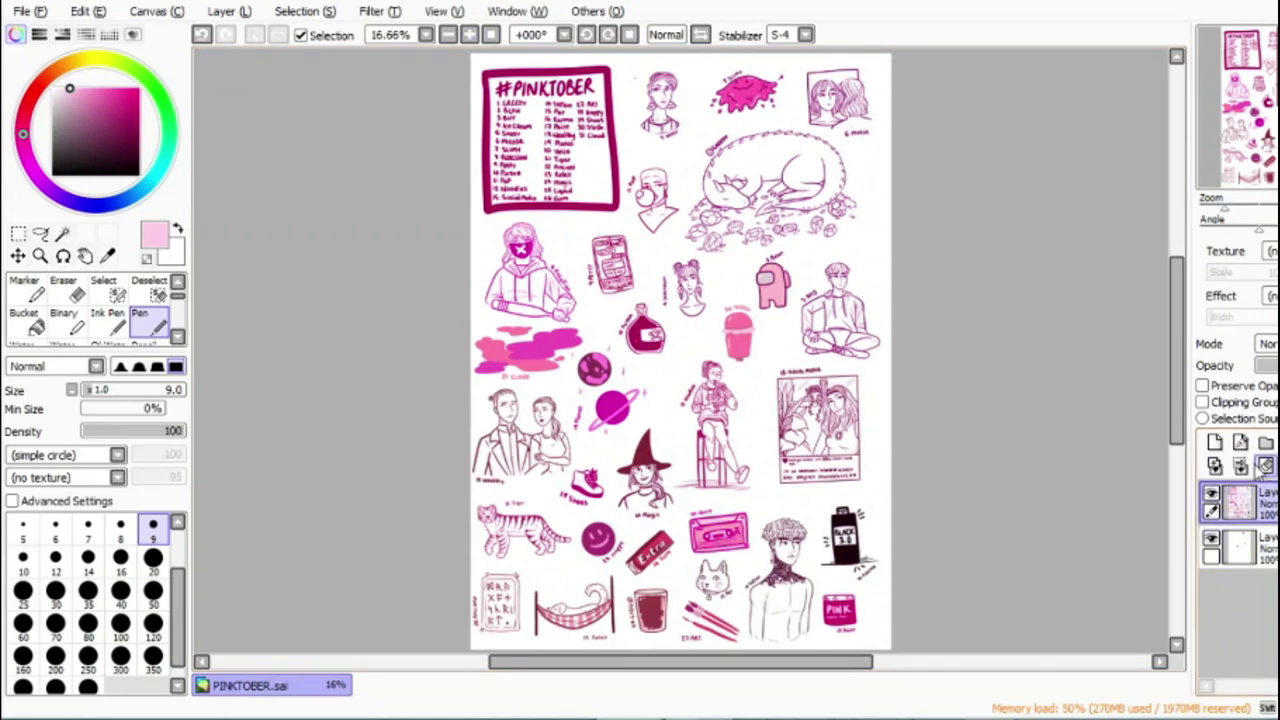
left_click(1263, 466)
left_click(472, 36)
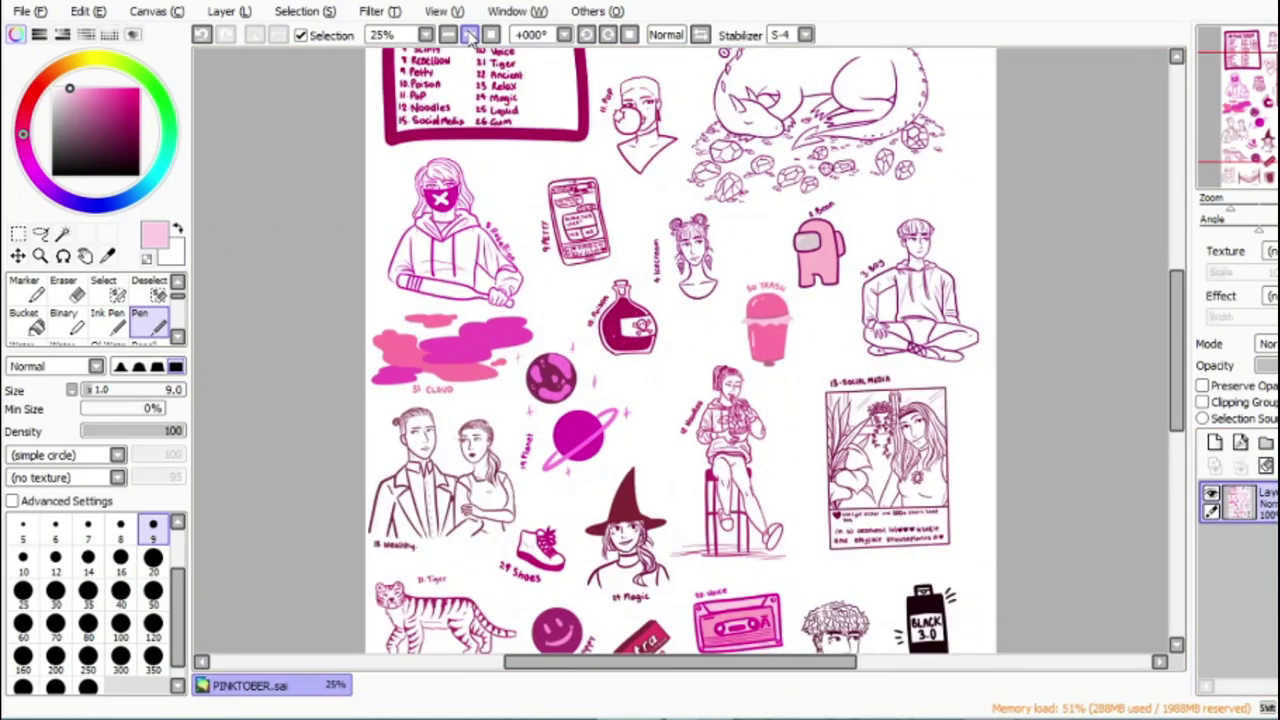
left_click(472, 36)
left_click(472, 36)
left_click_drag(1181, 366, 1152, 281)
left_click(451, 38)
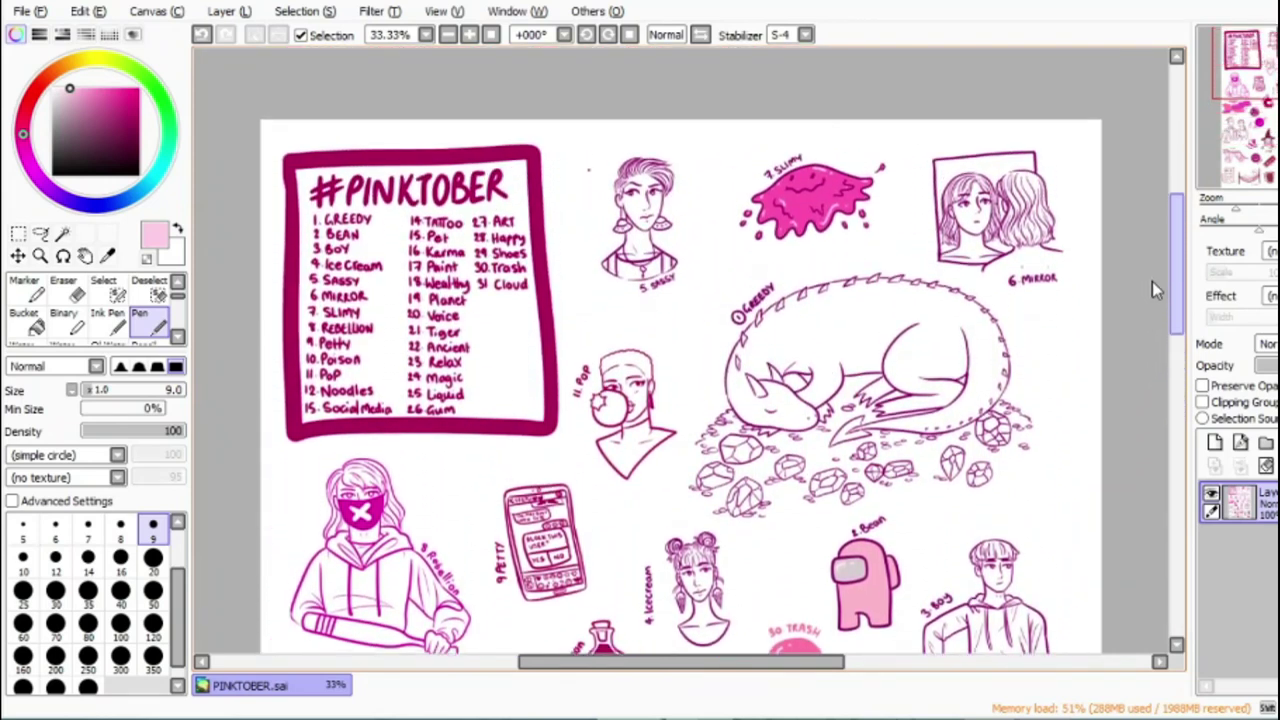